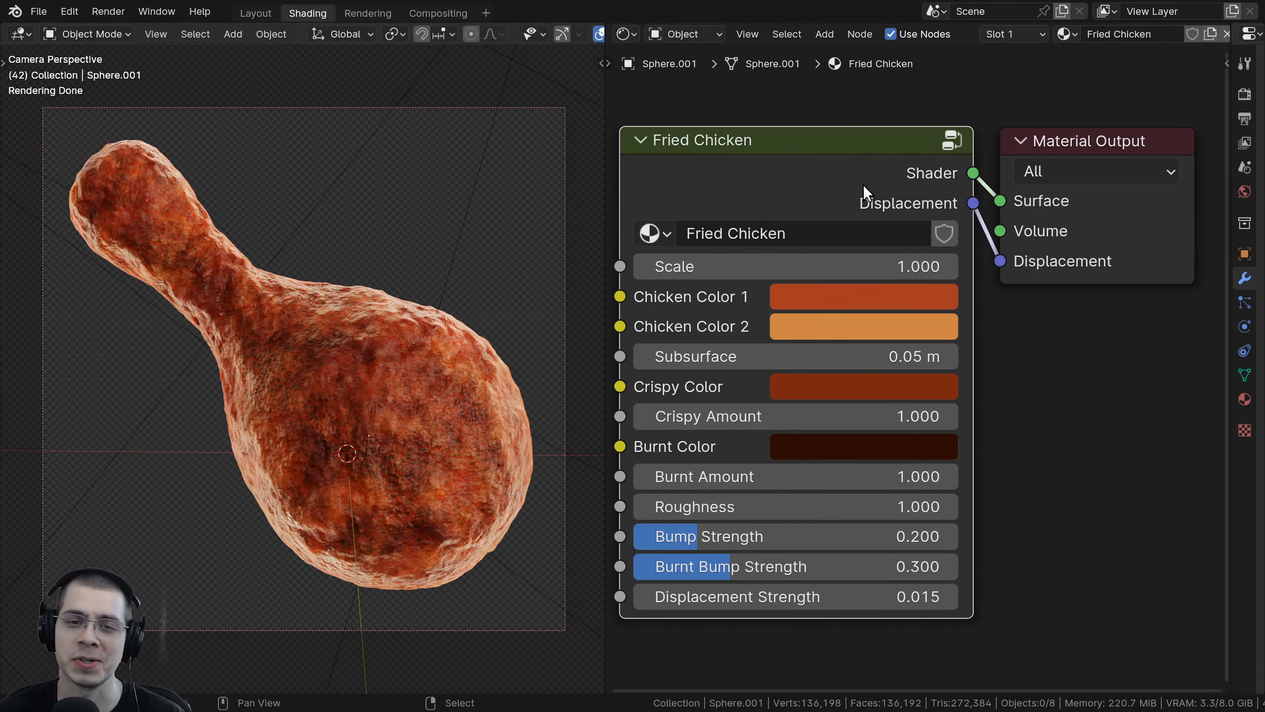
Try different Scale values on the Fried Chicken material.
middle_click_drag(879, 174, 884, 174)
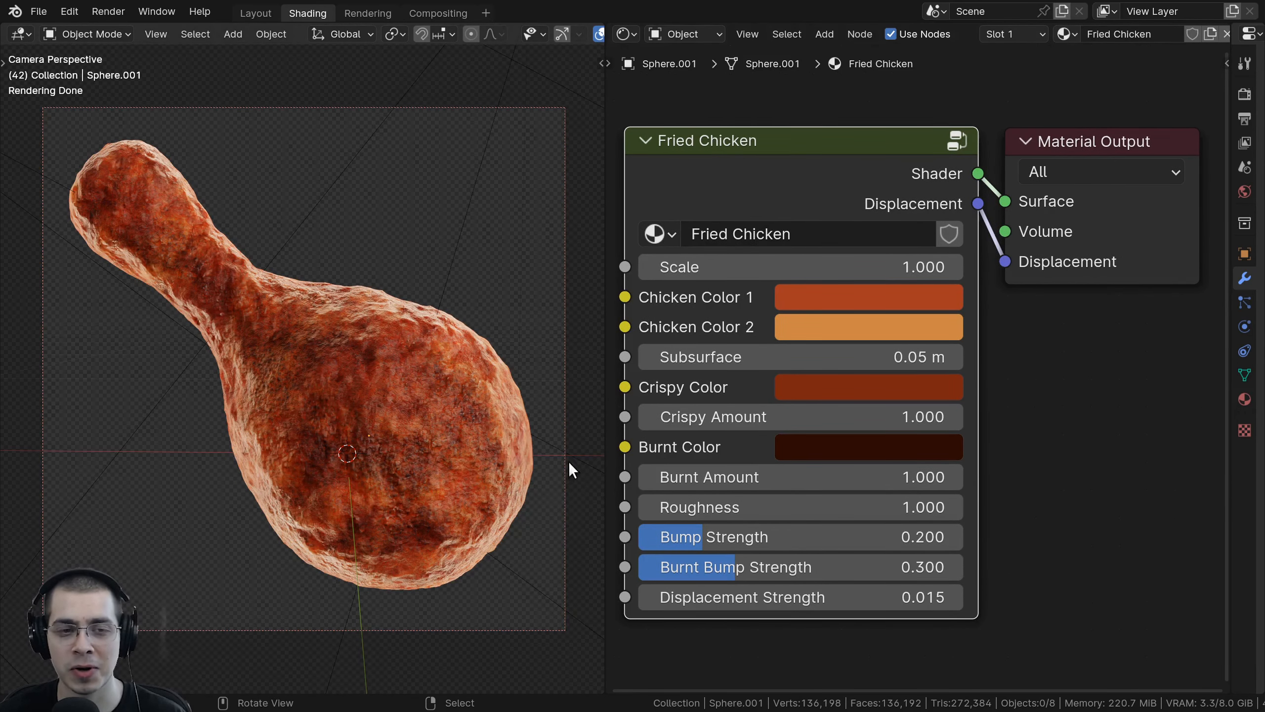
middle_click_drag(805, 182, 809, 164)
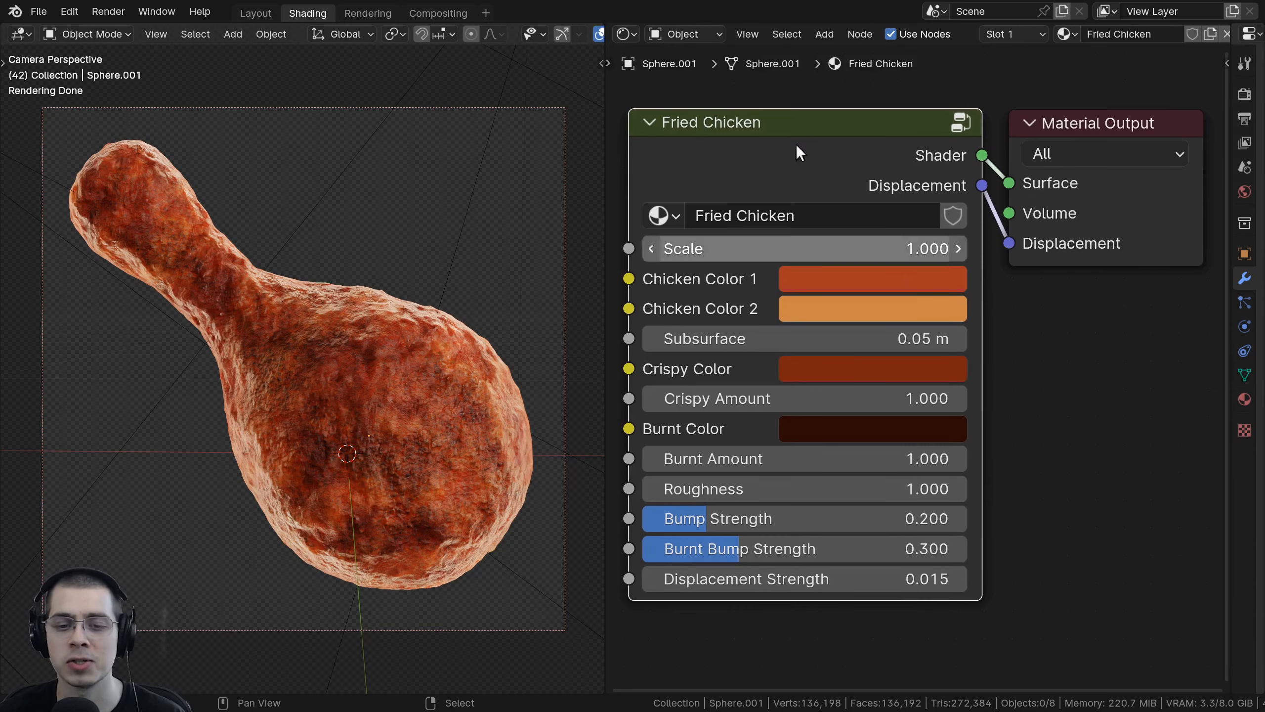
middle_click_drag(808, 166, 805, 172)
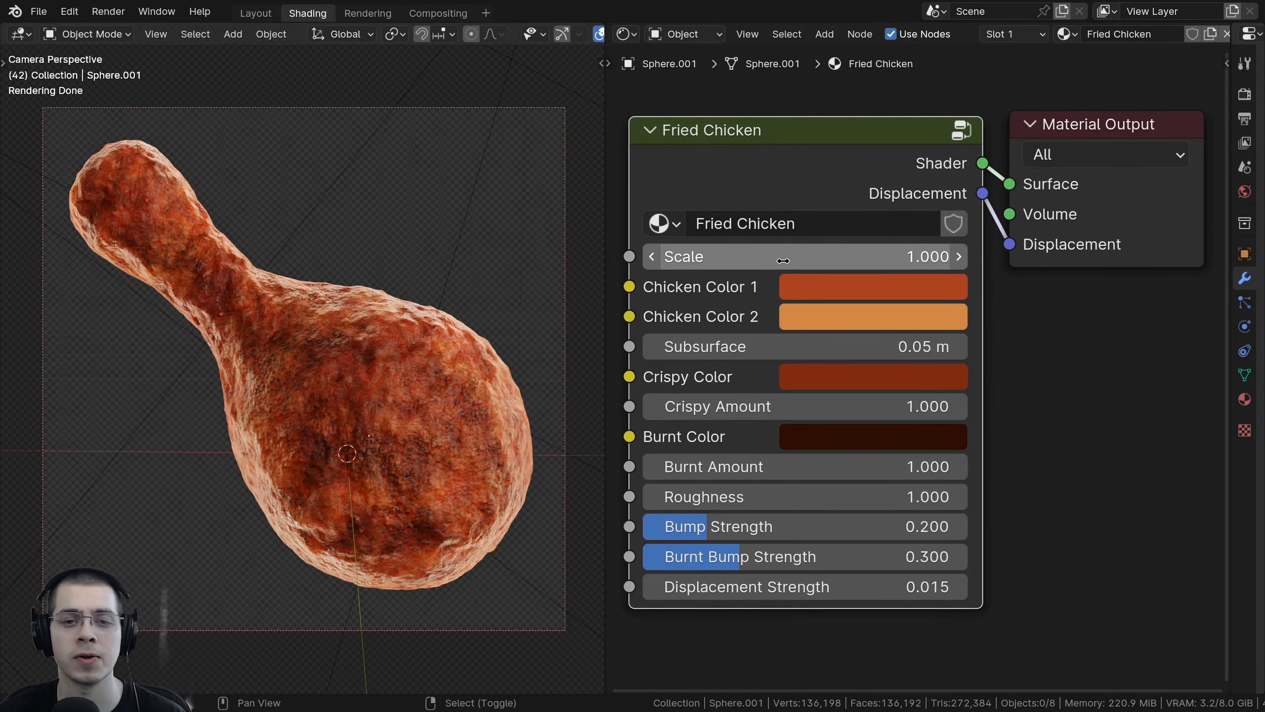
mouse_move(798, 256)
left_mouse_down()
mouse_move(959, 256)
mouse_move(782, 260)
left_mouse_up()
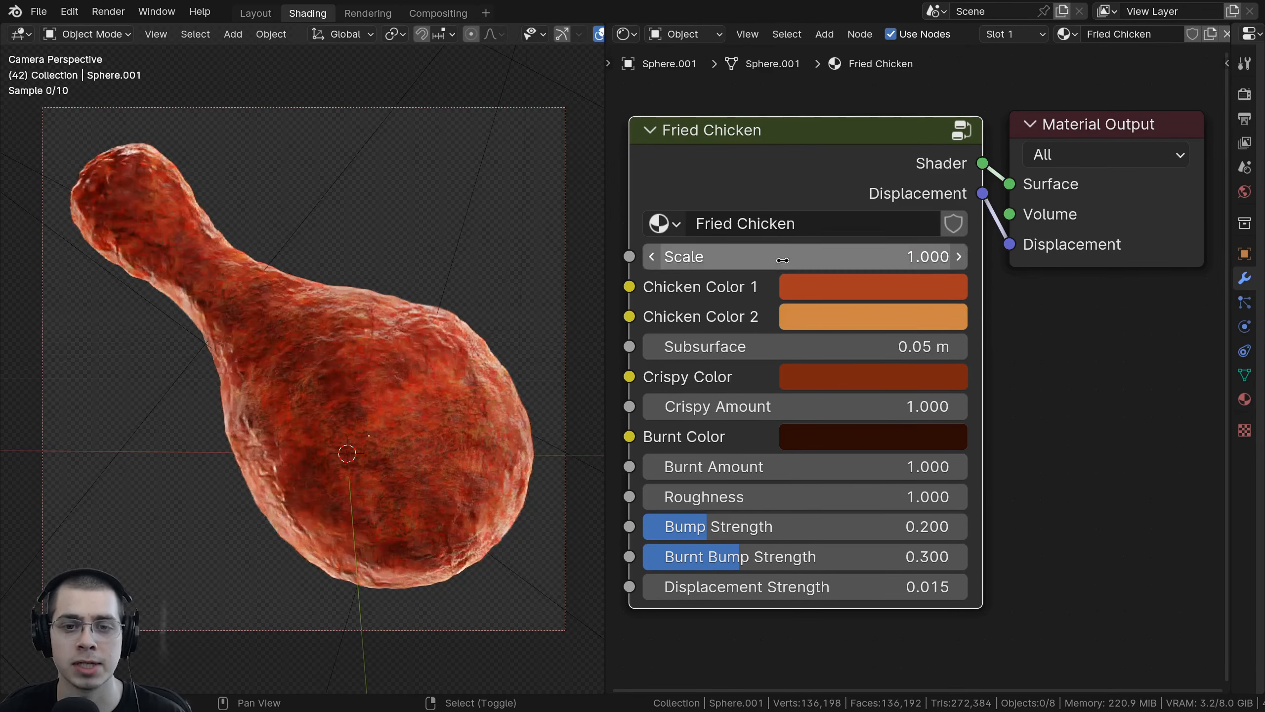
Try out different hues for Chicken Color 1 and Chicken Color 2 on the Fried Chicken material.
left_click(824, 285)
left_click_drag(766, 460, 812, 457)
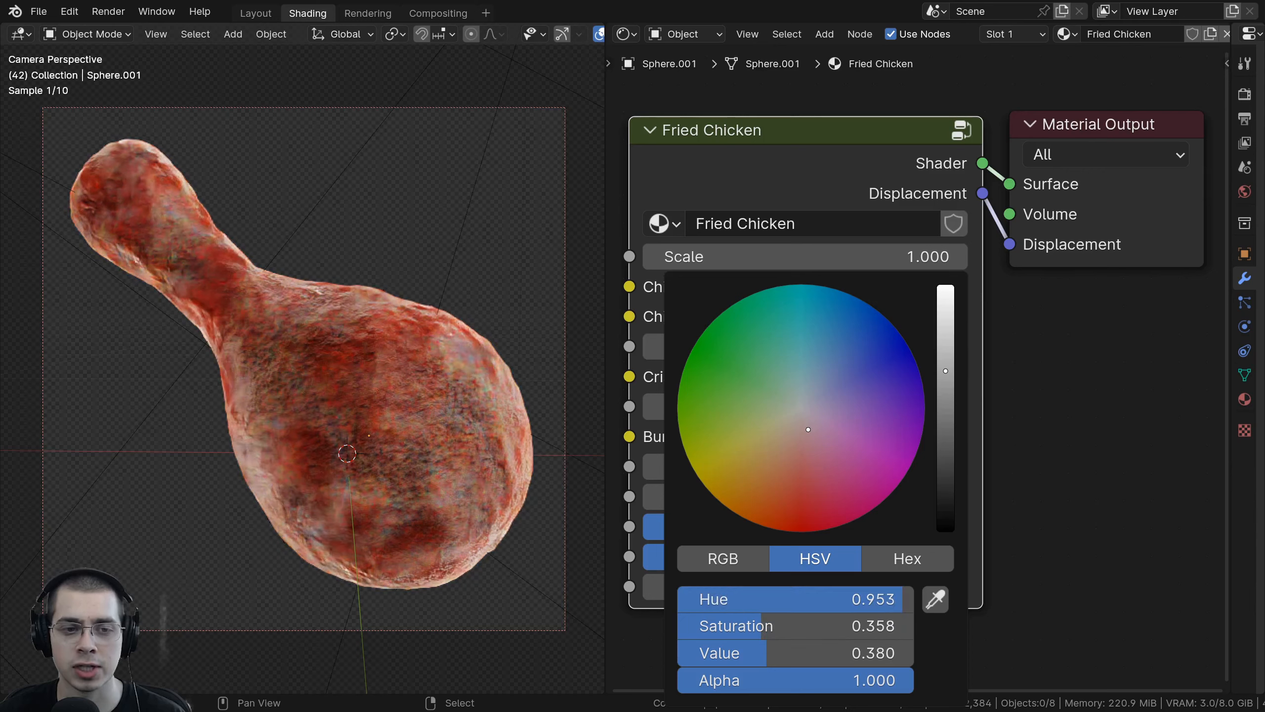
left_click(817, 315)
left_click_drag(746, 494, 754, 421)
right_click(754, 421)
Try other Subsurface values and a different Crispy Color on the Fried Chicken material.
mouse_move(716, 353)
left_mouse_down()
mouse_move(693, 353)
mouse_move(763, 353)
mouse_move(693, 353)
mouse_move(705, 353)
left_mouse_up()
left_click(801, 376)
left_click_drag(783, 187, 824, 259)
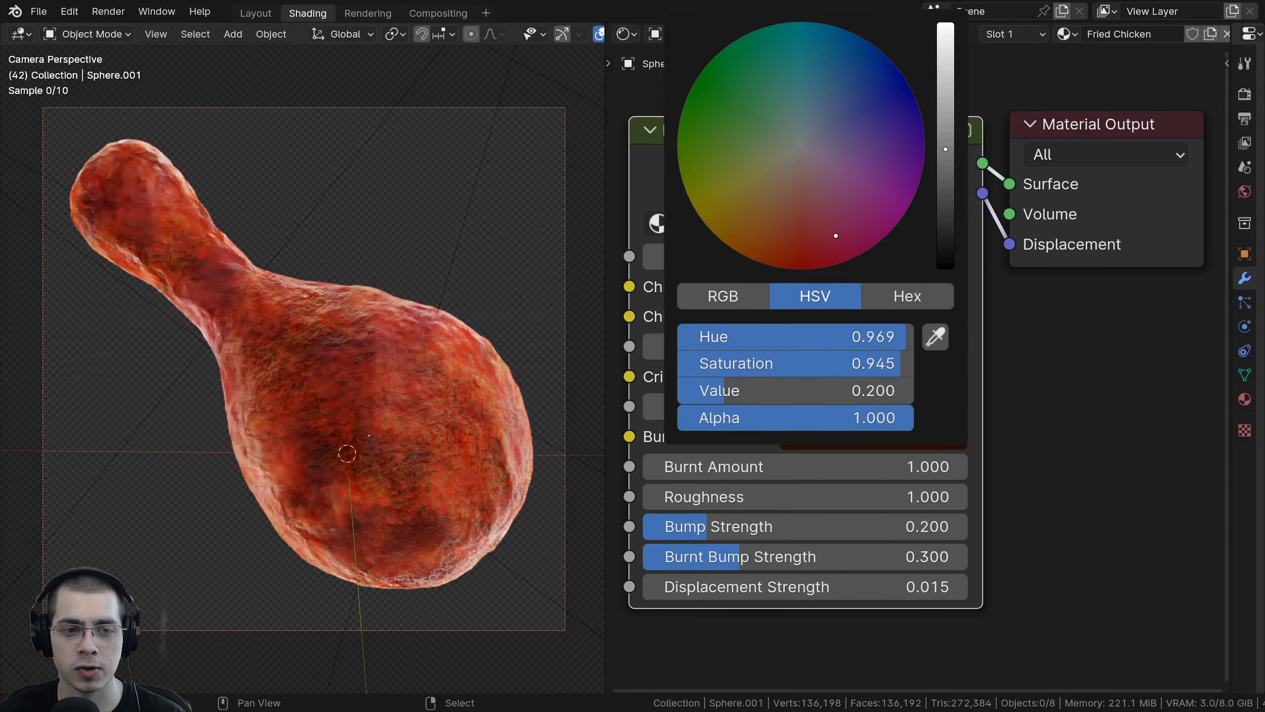
Try a different Burnt Color and other Burnt Amount values on the Fried Chicken material.
left_click(812, 439)
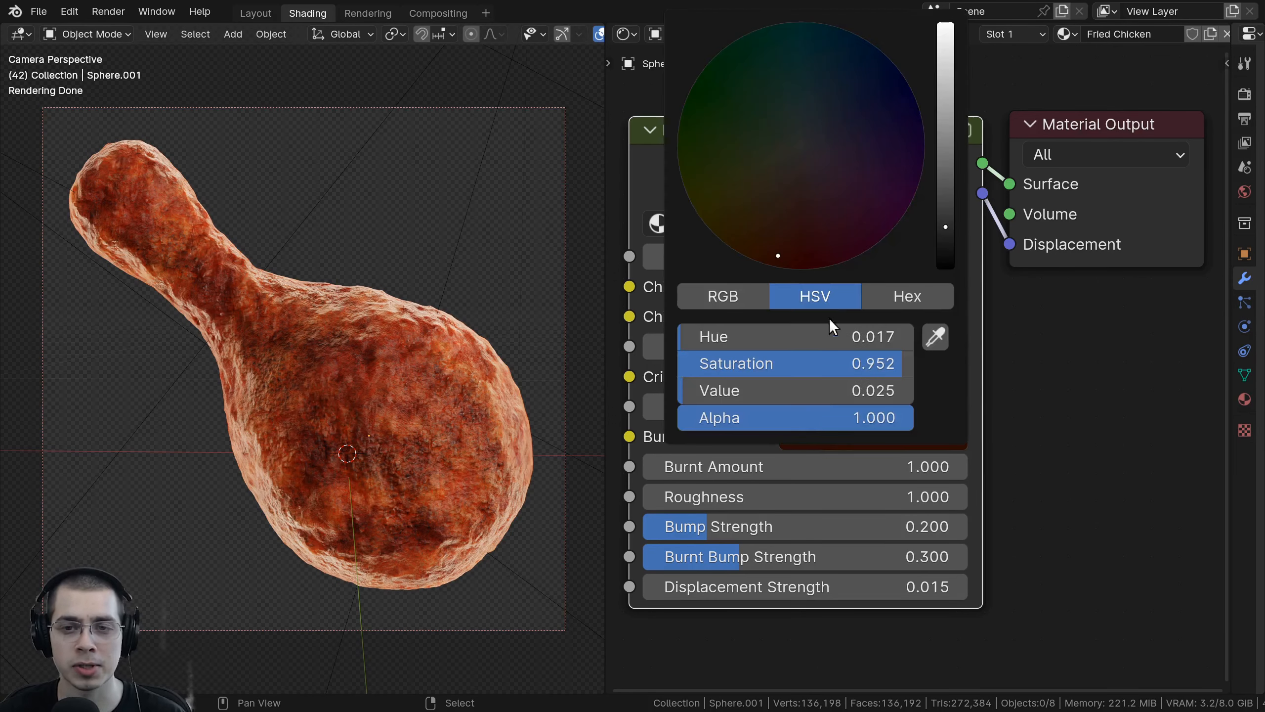
left_click_drag(827, 172, 782, 249)
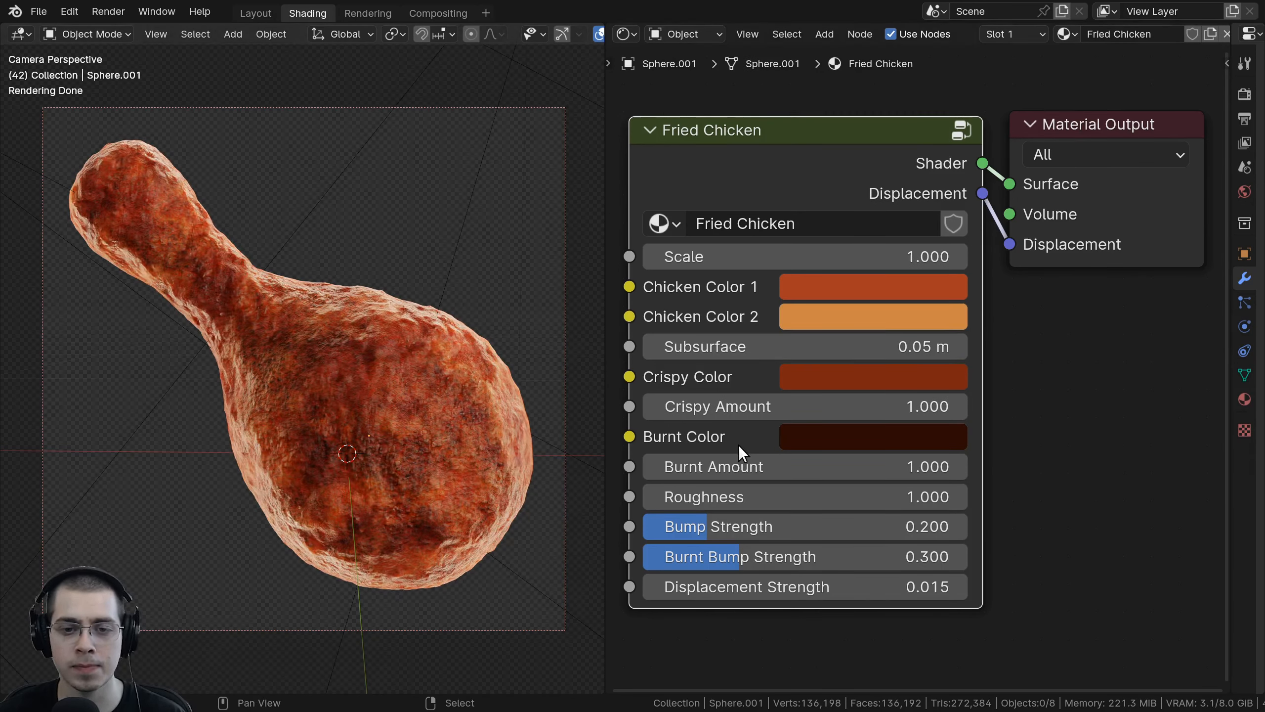
left_click_drag(738, 466, 970, 561)
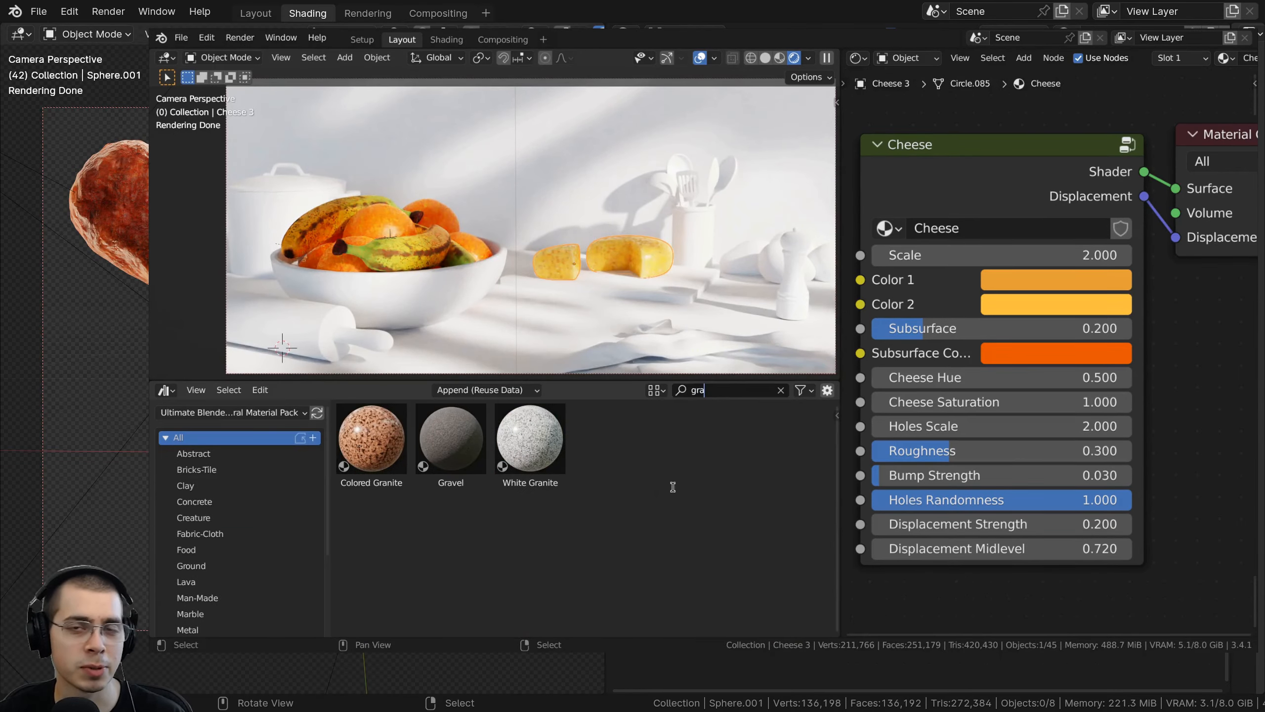
Apply the White Granite material from the asset library to the table surface in the kitchen scene.
left_click_drag(530, 439, 481, 352)
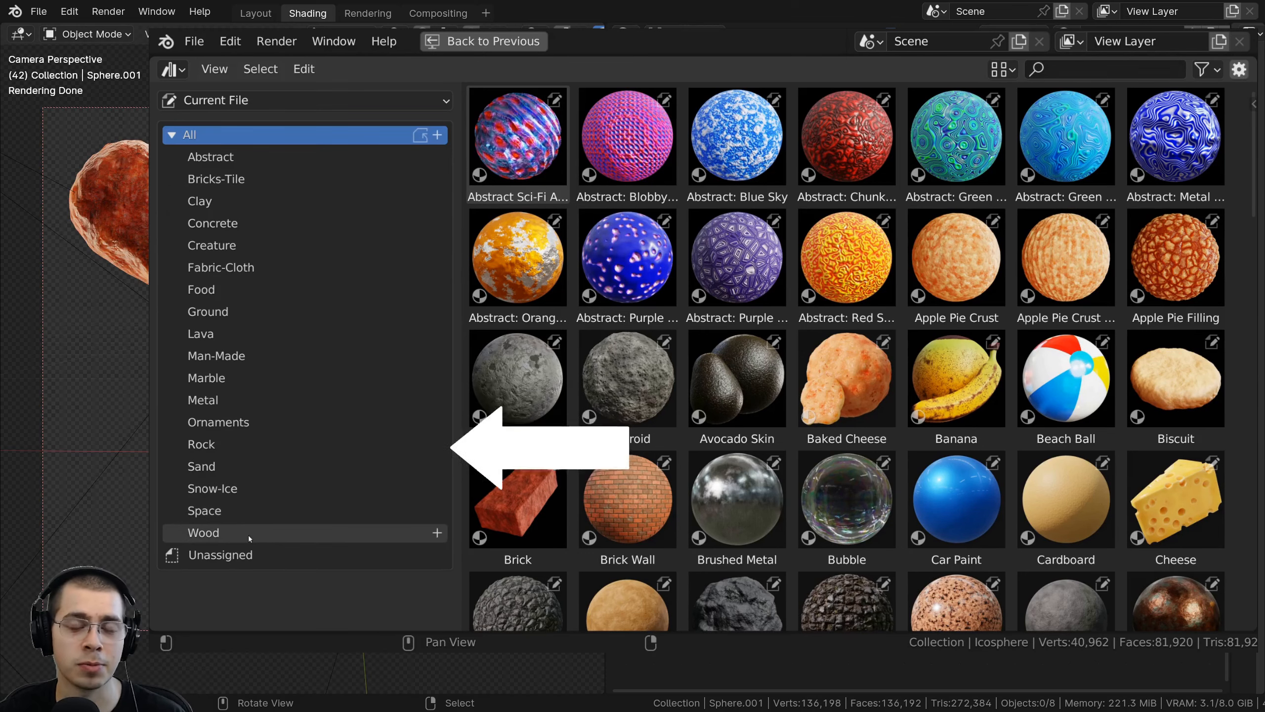
Browse the material library's Rock, Lava, Space, Ground, Abstract, Food, Wood and Ornaments categories.
left_click(230, 441)
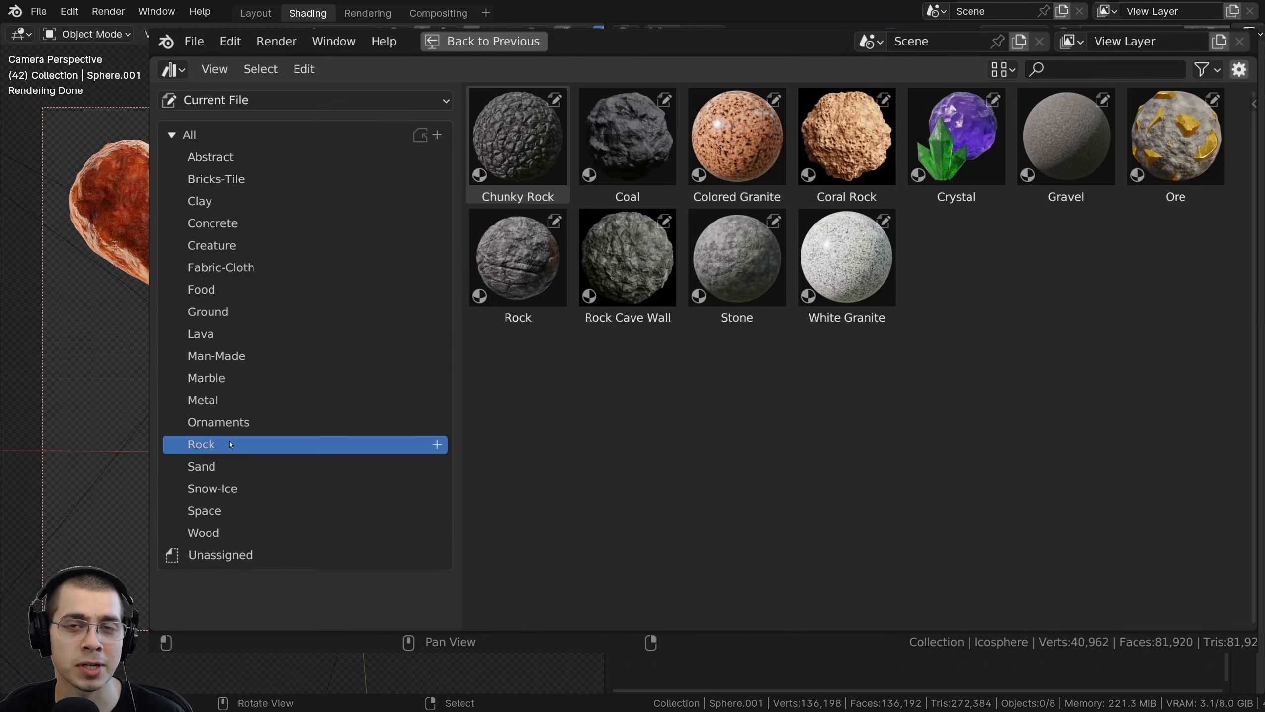
left_click(219, 342)
left_click(223, 514)
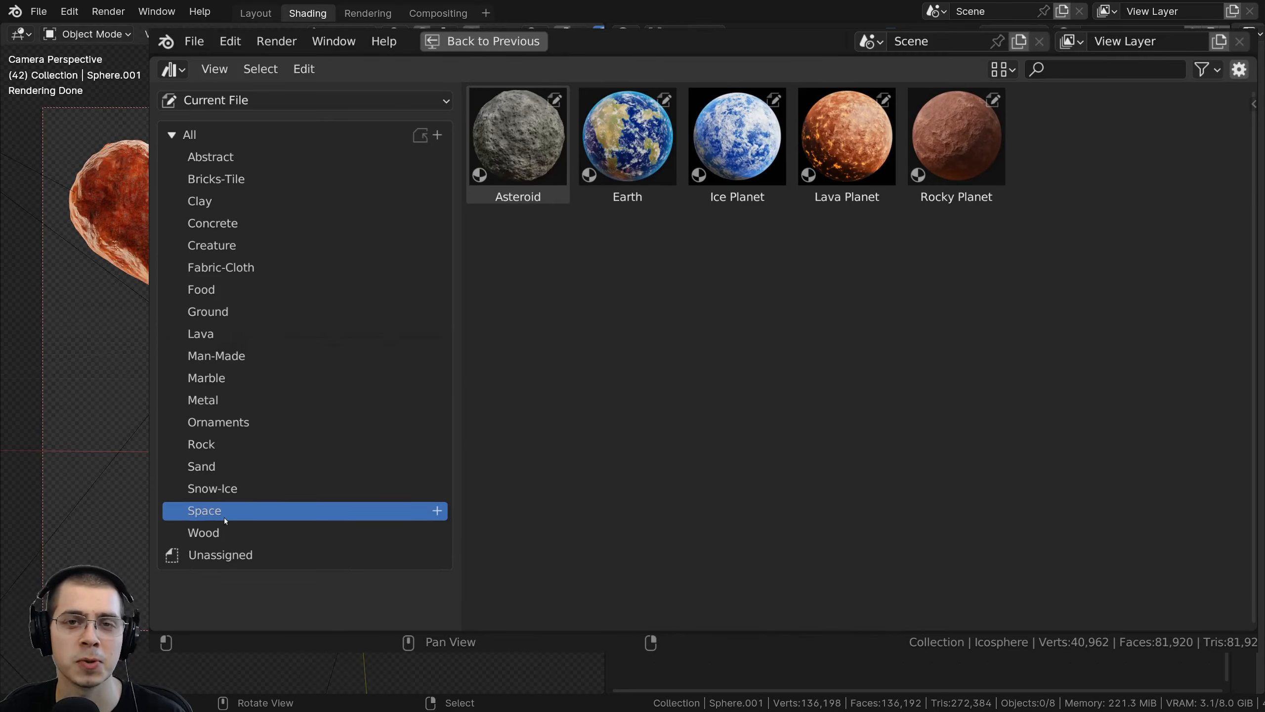
left_click(224, 312)
left_click(280, 160)
left_click(255, 289)
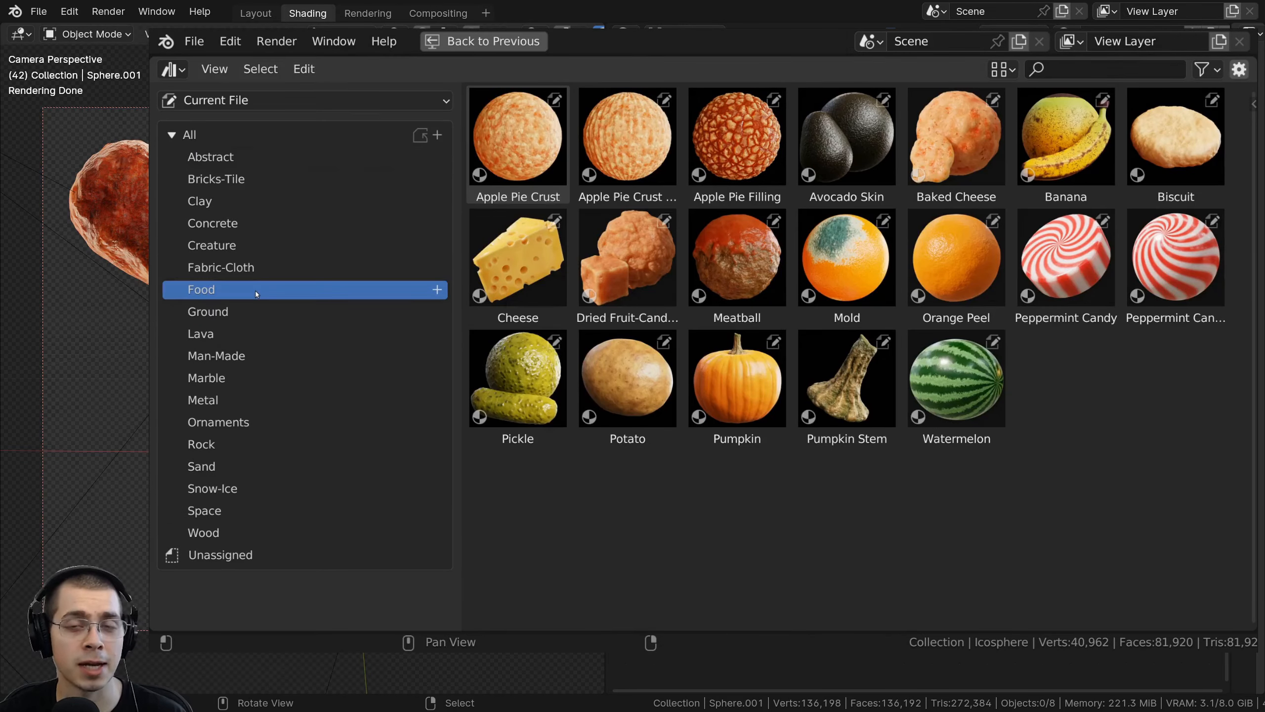
left_click(245, 532)
left_click(251, 423)
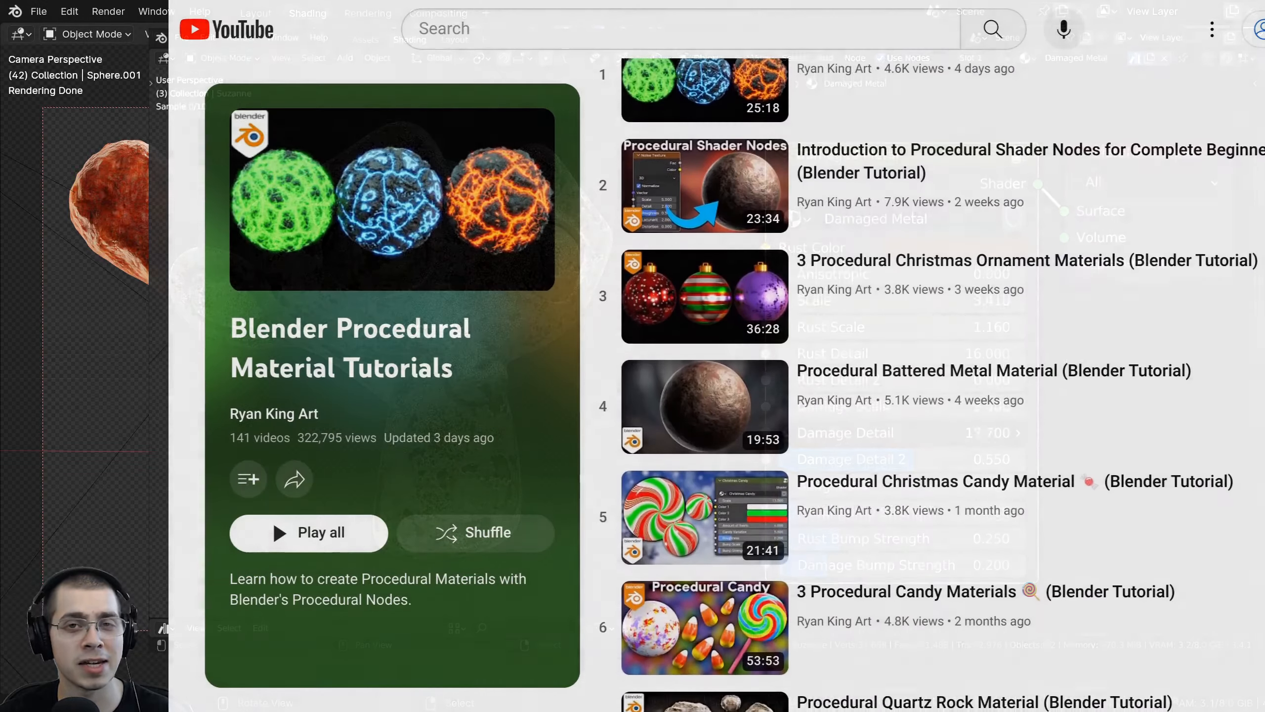
Look through the Blender Procedural Material Tutorials playlist on YouTube.
scroll(937, 384, "down", 3)
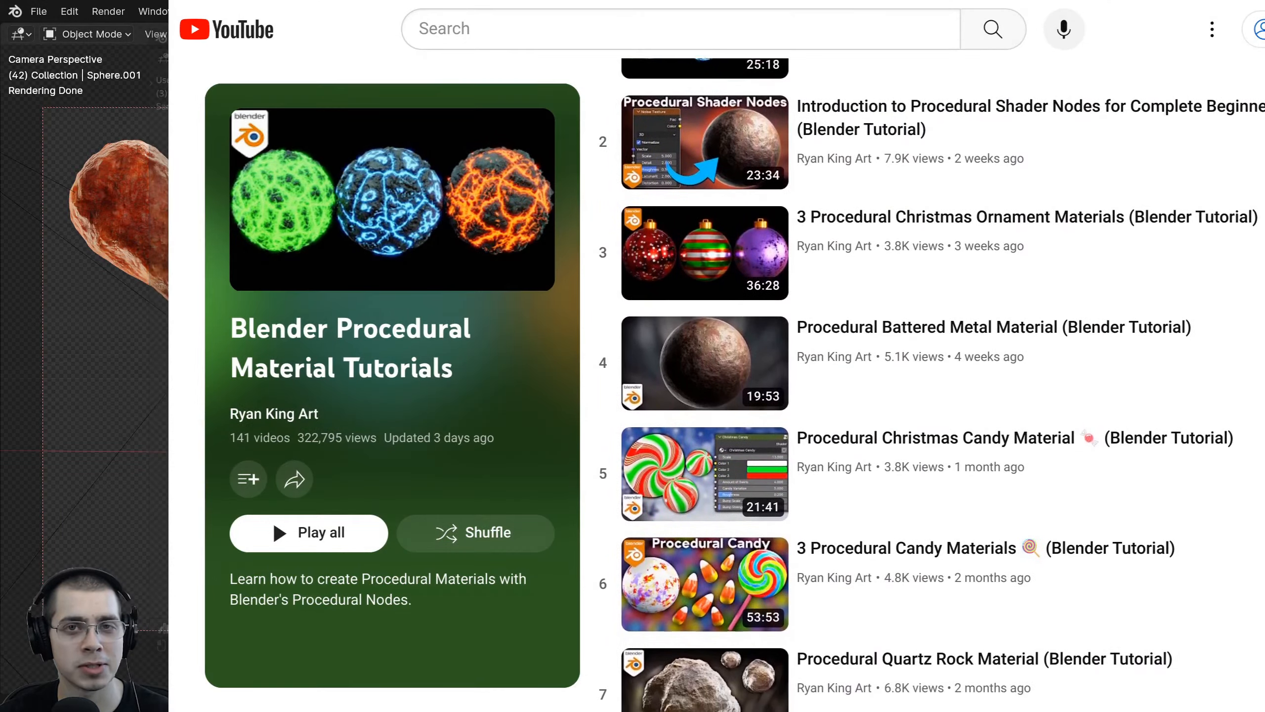
scroll(936, 384, "down", 4)
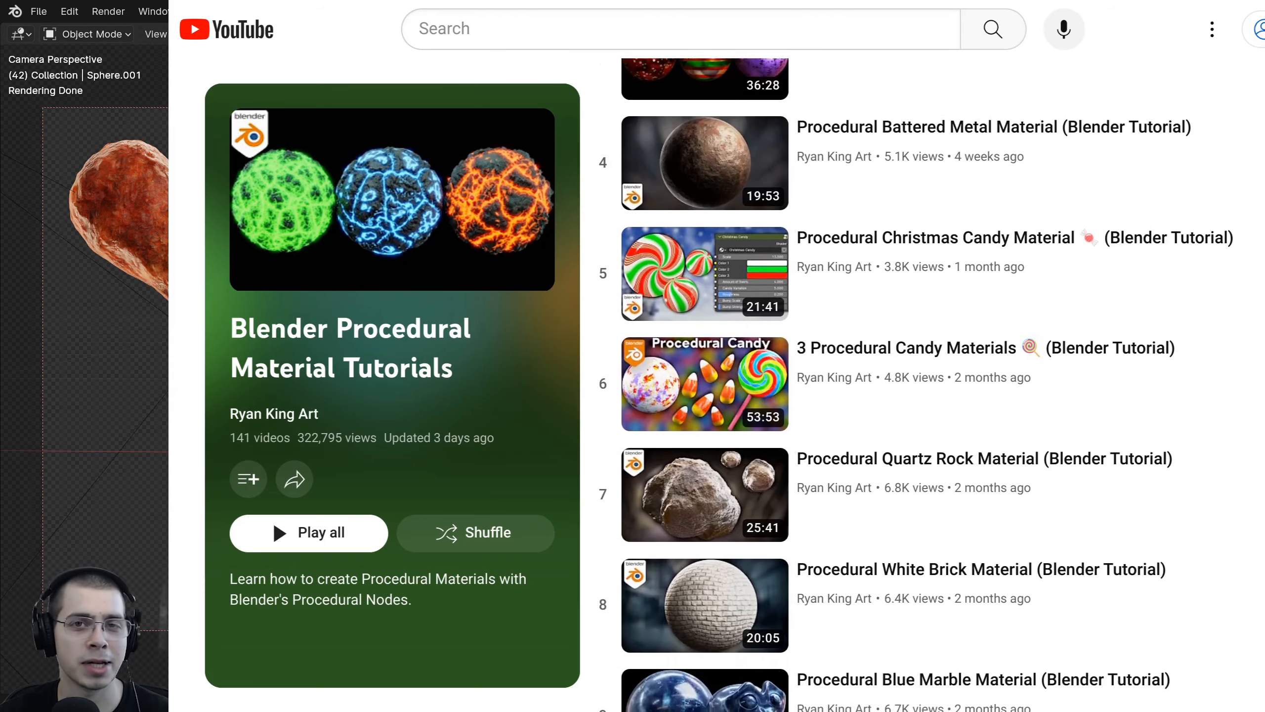
scroll(937, 384, "down", 4)
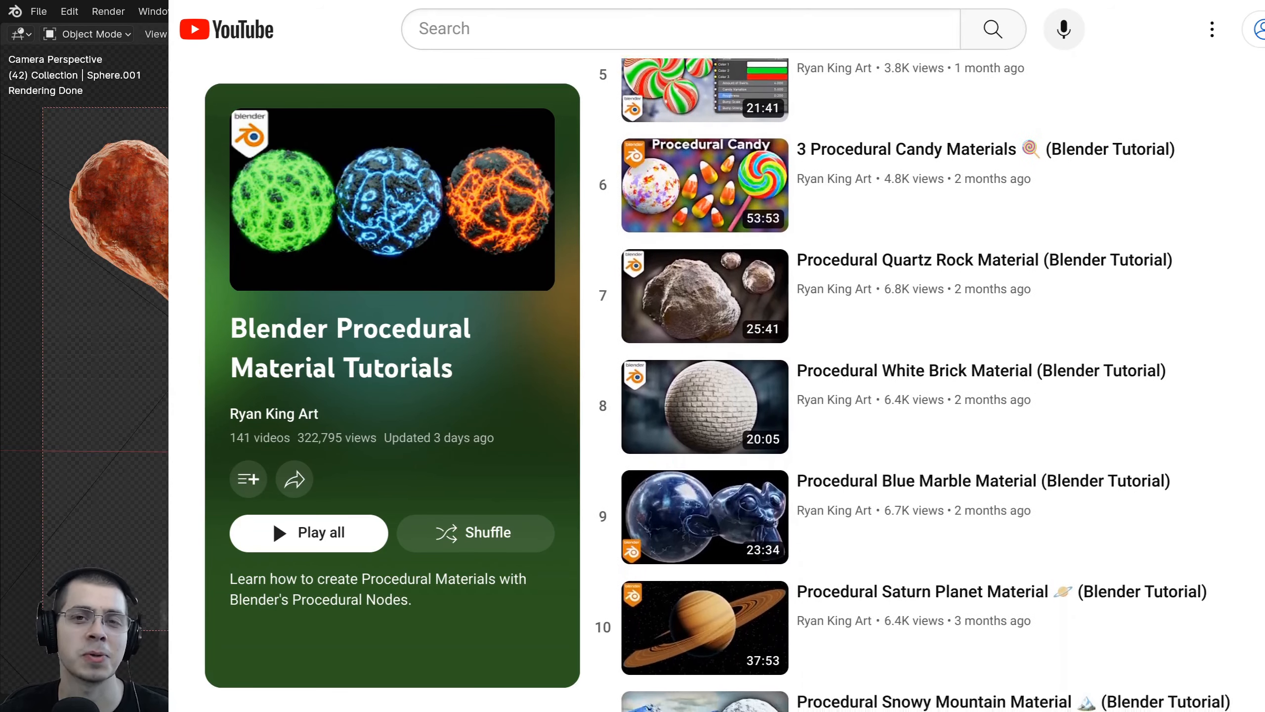
scroll(937, 384, "down", 4)
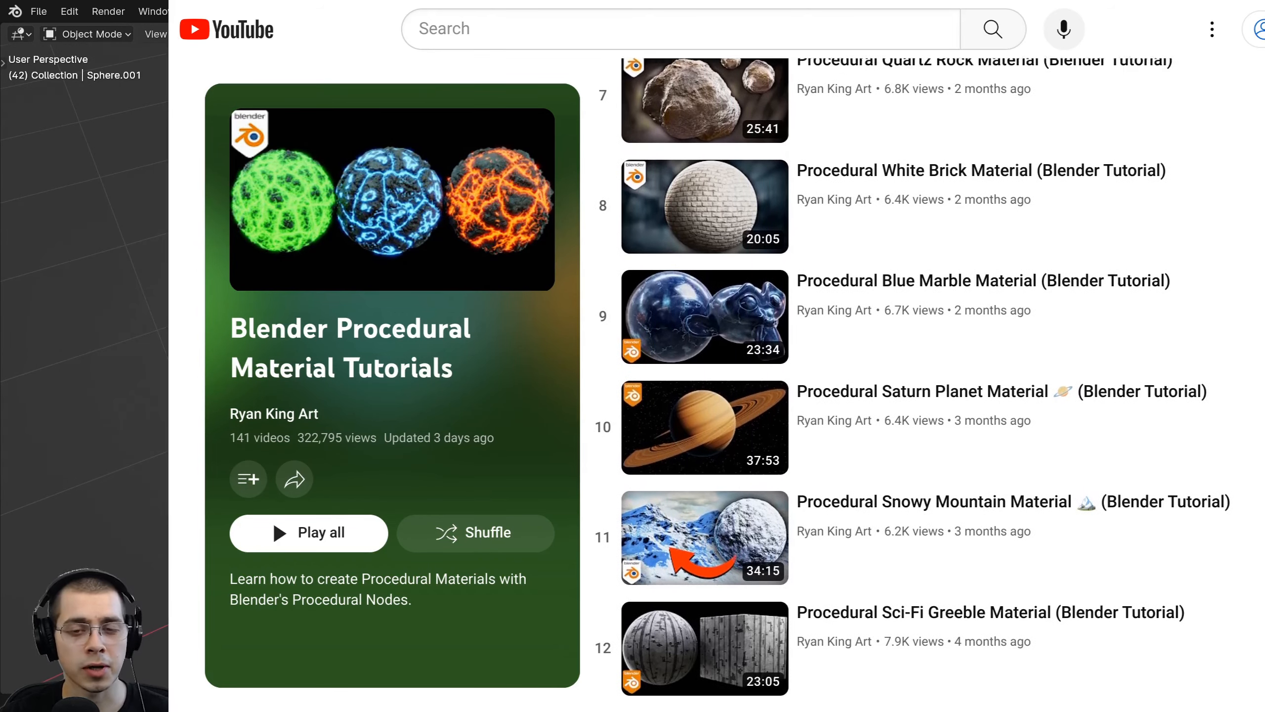
scroll(937, 384, "down", 4)
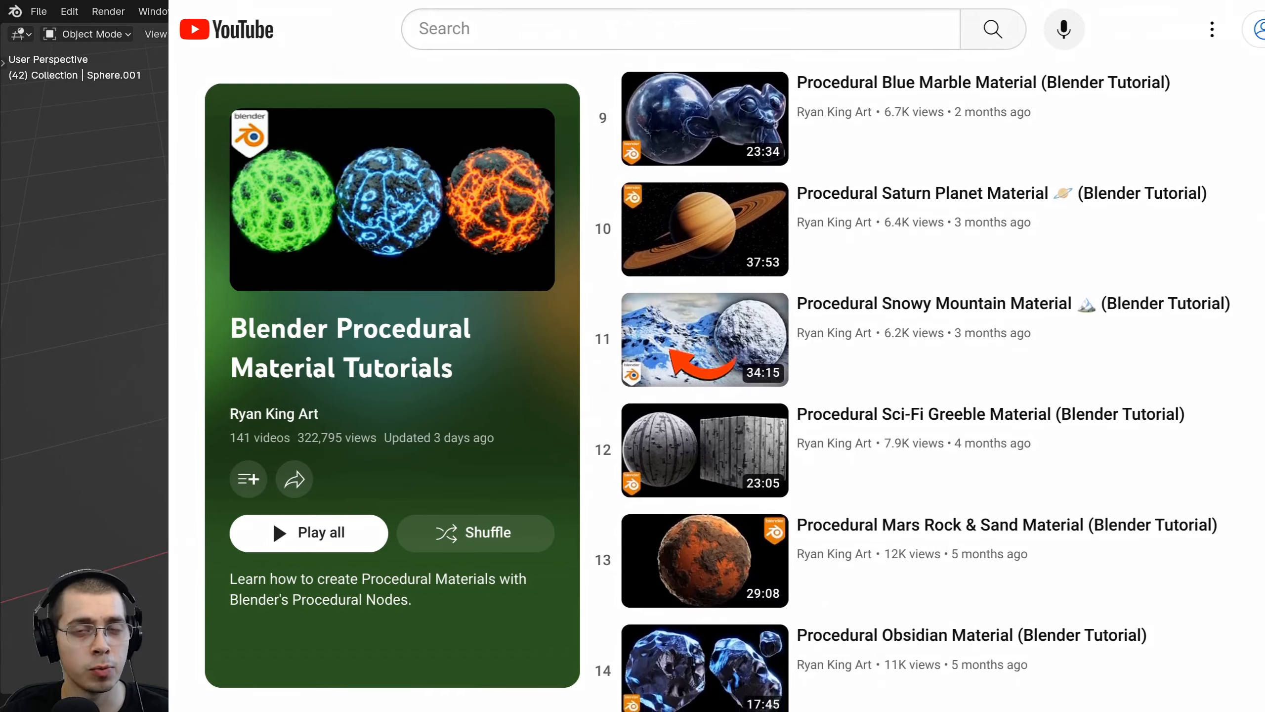
Add a UV sphere mesh at the origin of the empty Blender scene.
middle_click_drag(801, 446, 745, 450)
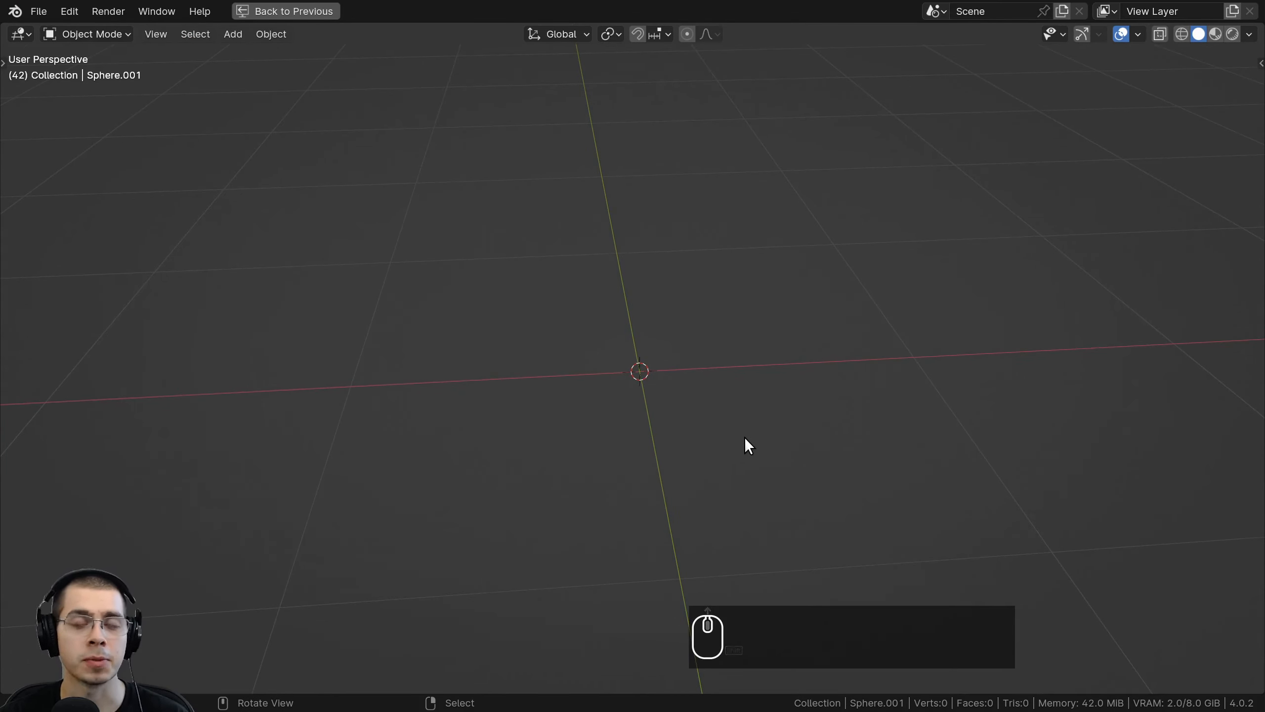
scroll(743, 433, "down", 2)
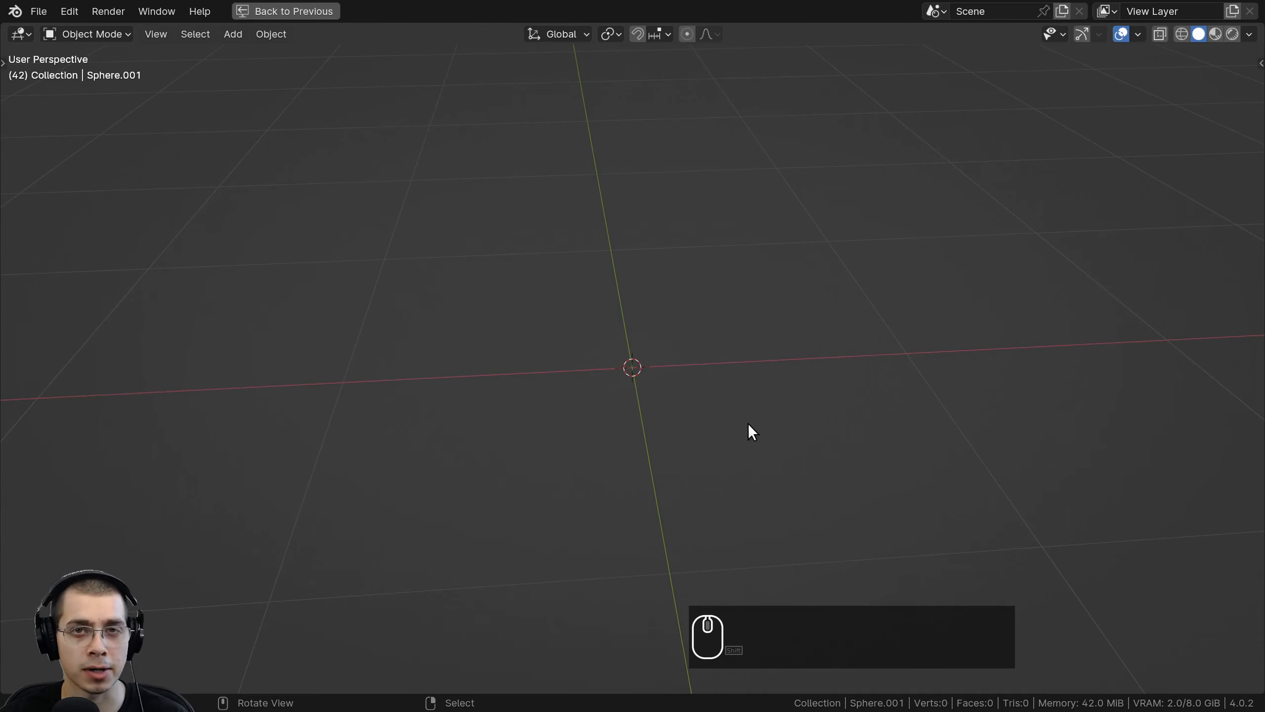
key("shift+a")
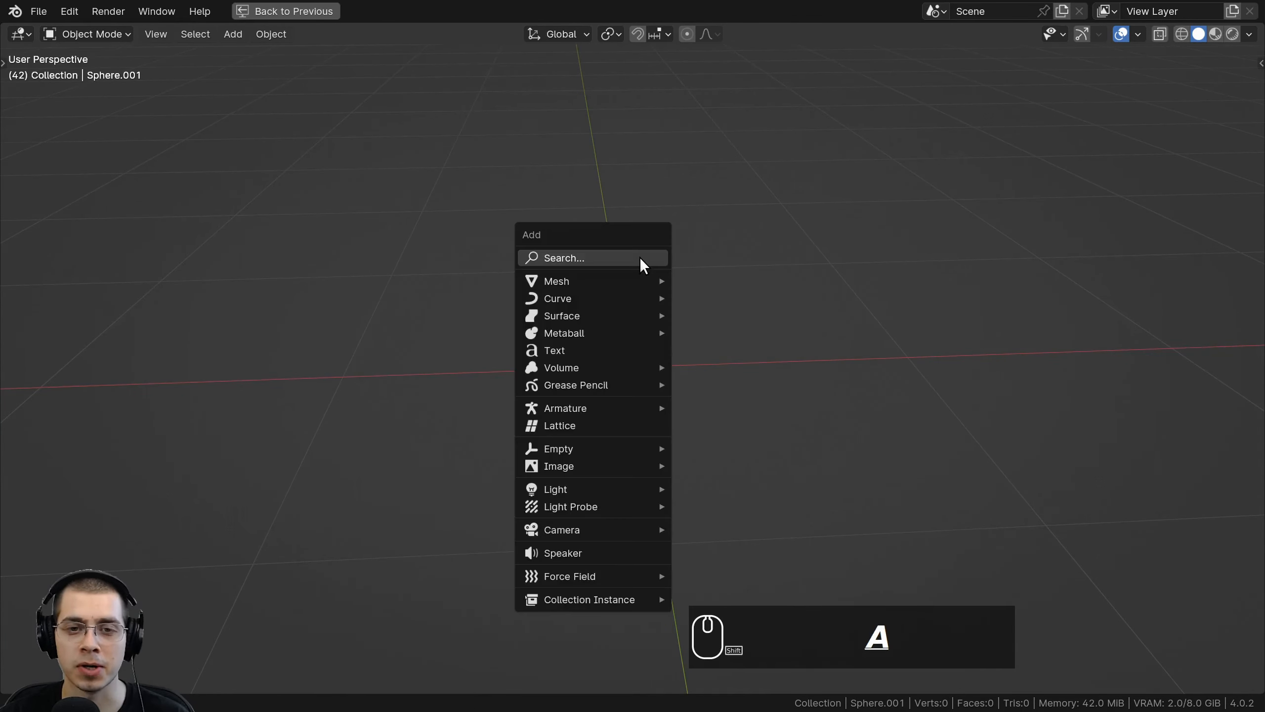
mouse_move(610, 279)
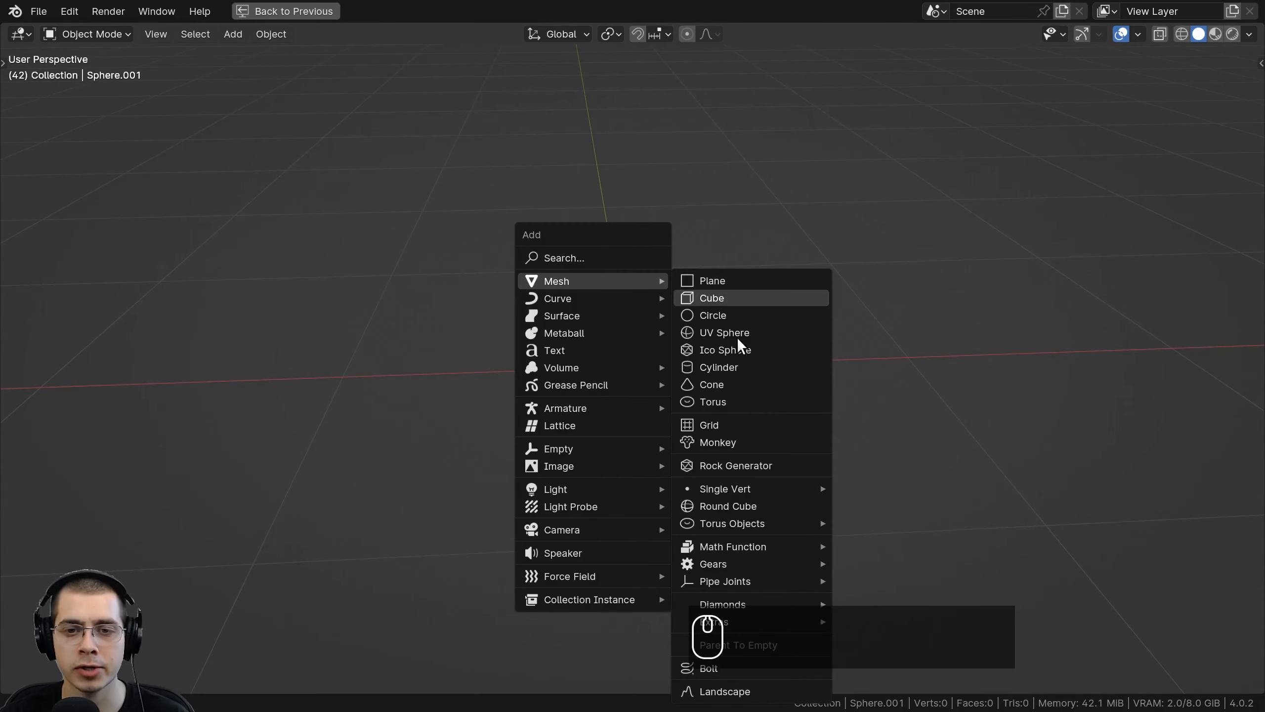
left_click(711, 333)
scroll(684, 469, "down", 1)
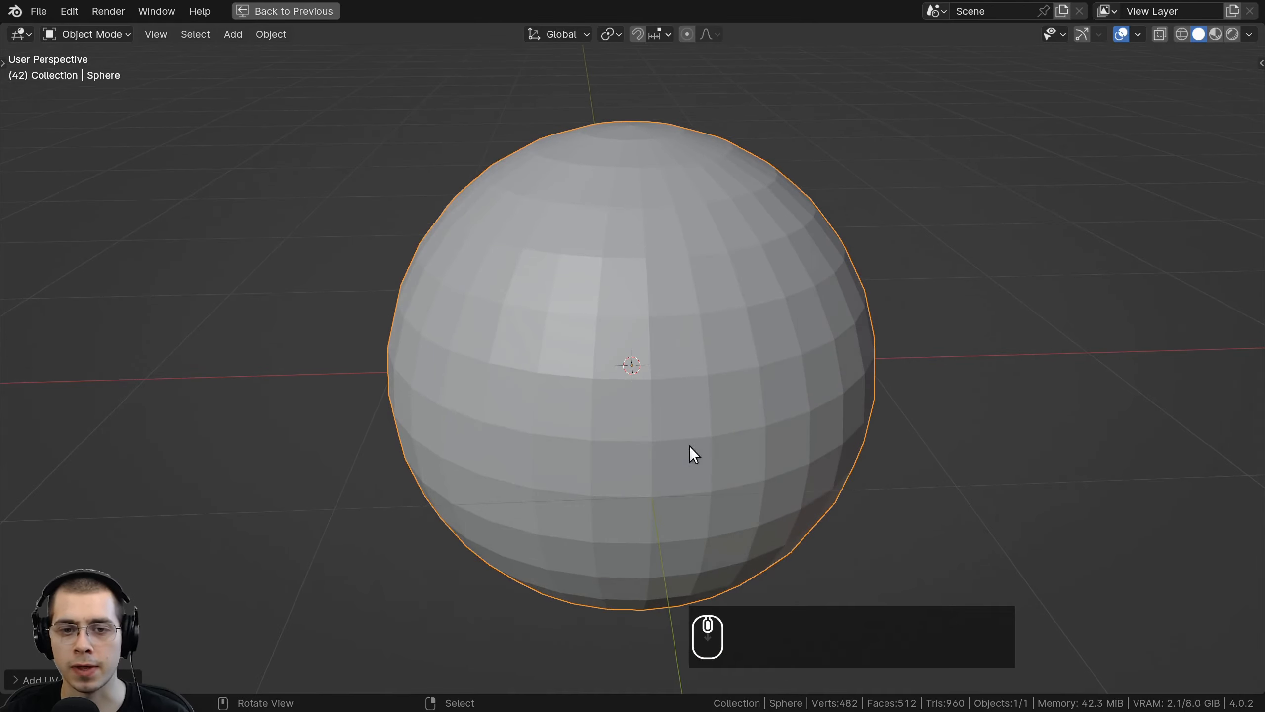
Scale the UV sphere uniformly by a factor of 0.2.
scroll(662, 283, "down", 2)
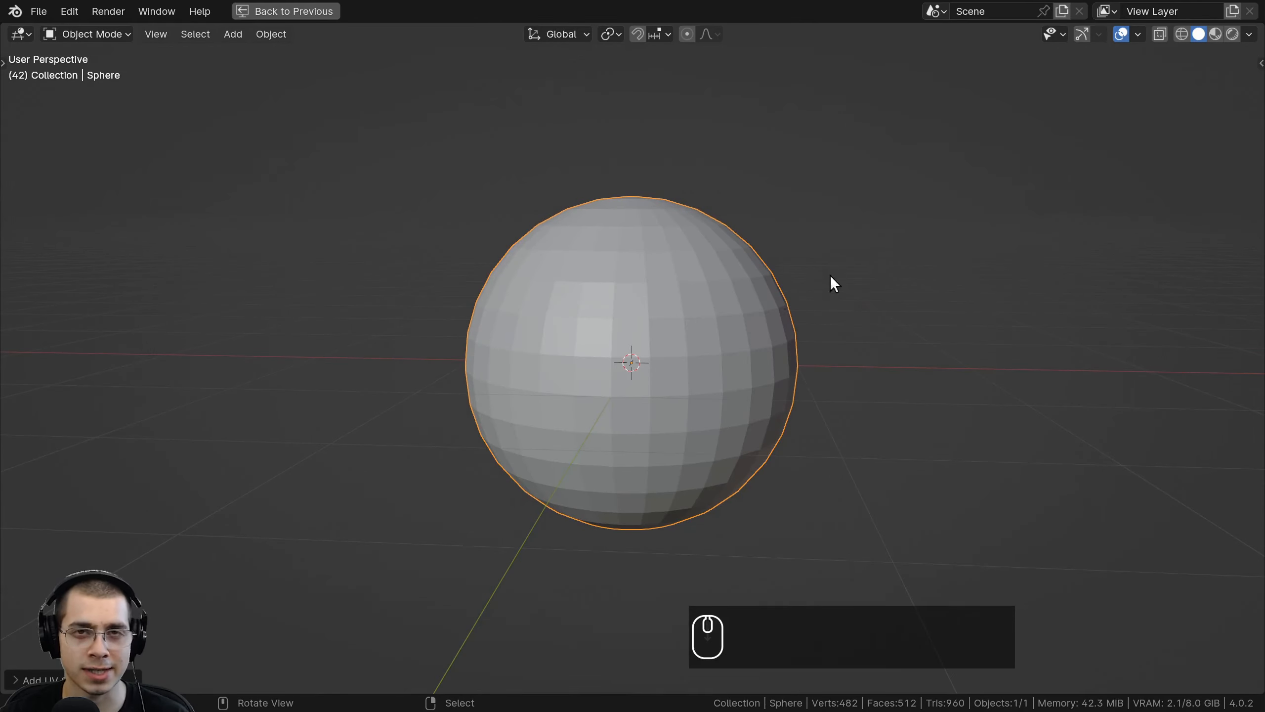
scroll(825, 359, "up", 3)
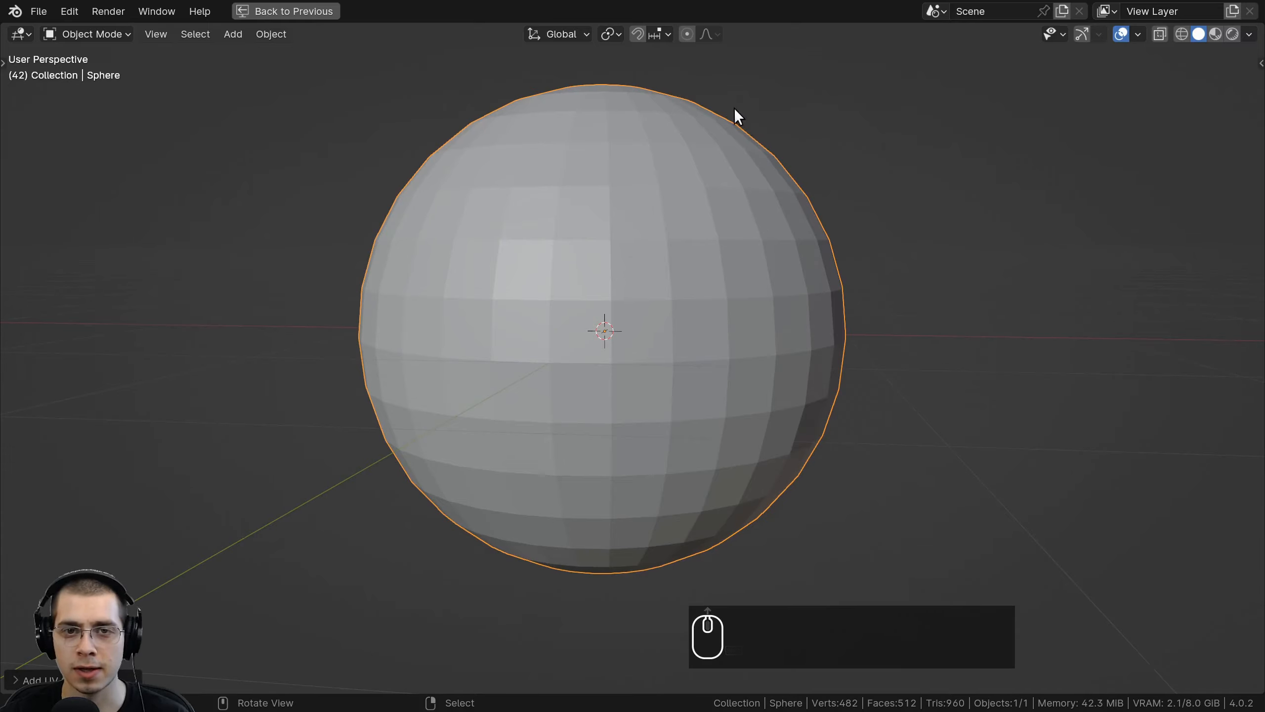
scroll(931, 117, "down", 1)
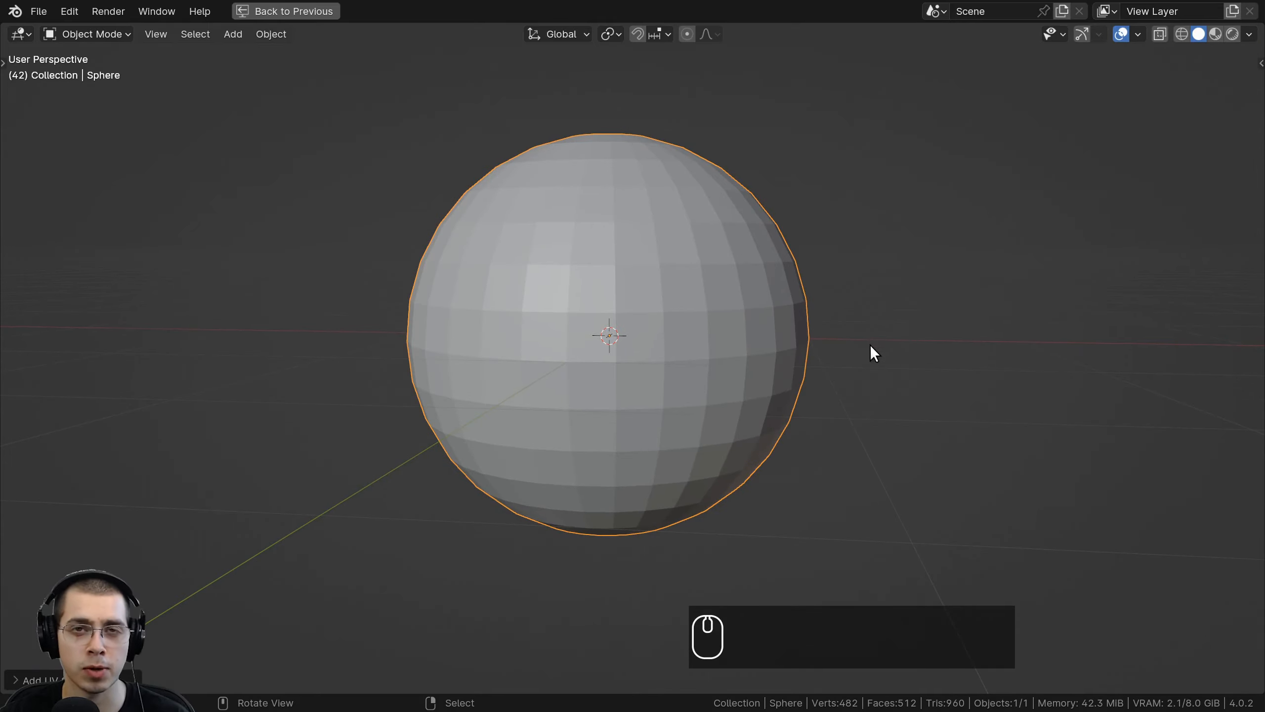
mouse_move(875, 353)
middle_mouse_down()
mouse_move(901, 356)
mouse_move(921, 334)
mouse_move(957, 334)
mouse_move(959, 349)
middle_mouse_up()
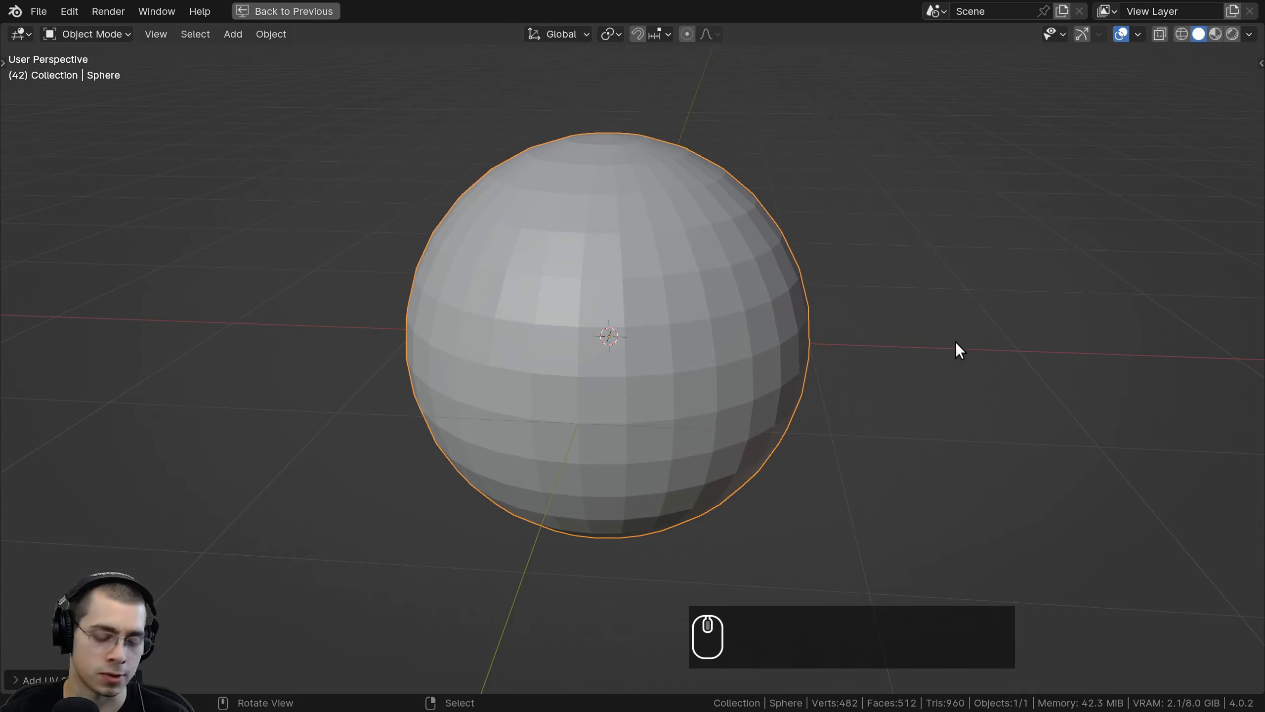
key("s")
type(".")
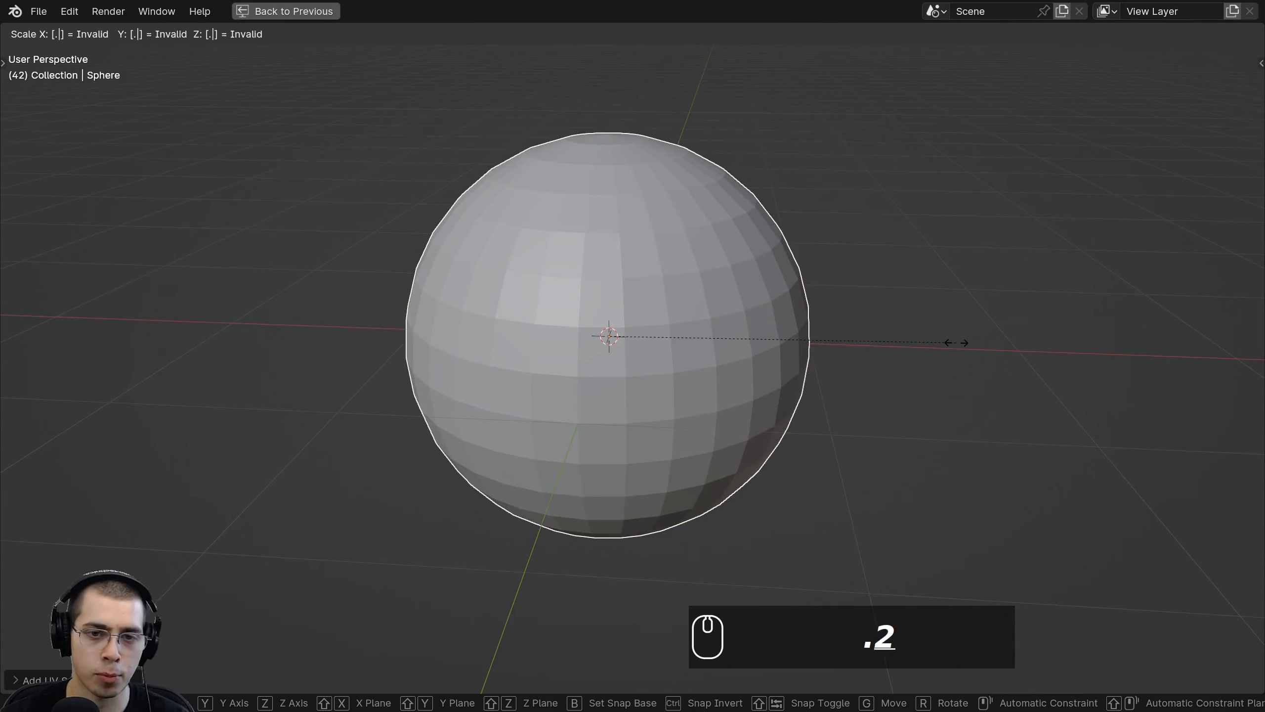
type("2")
key("Return")
Apply the sphere's scale and shade the sphere smooth.
scroll(528, 246, "up", 4)
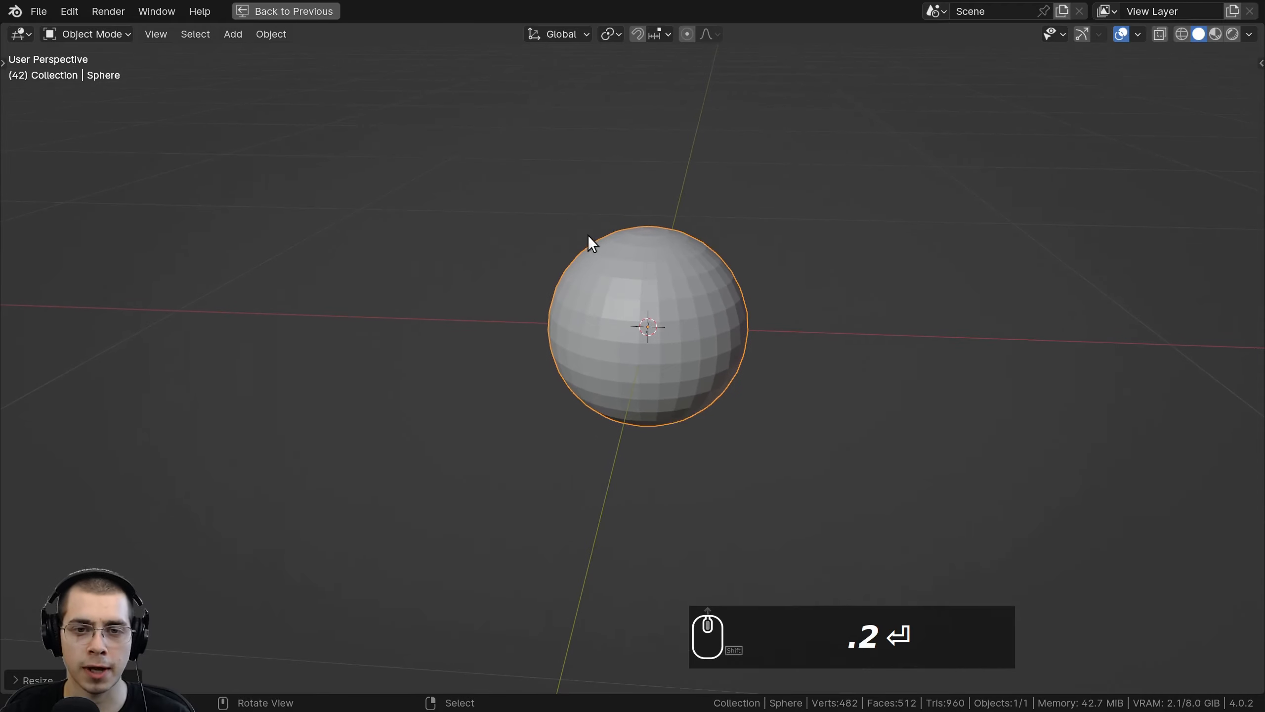
scroll(588, 235, "up", 2)
key("ctrl+a")
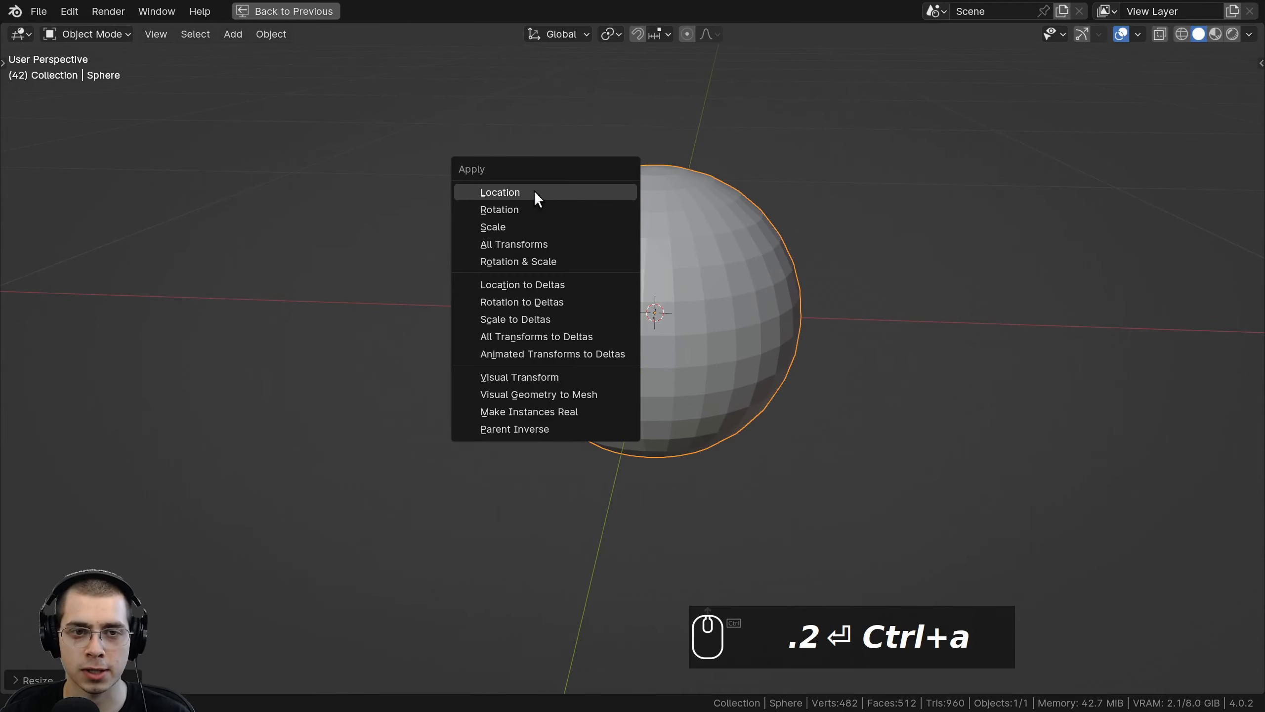
left_click(500, 227)
scroll(582, 238, "up", 3)
key("w")
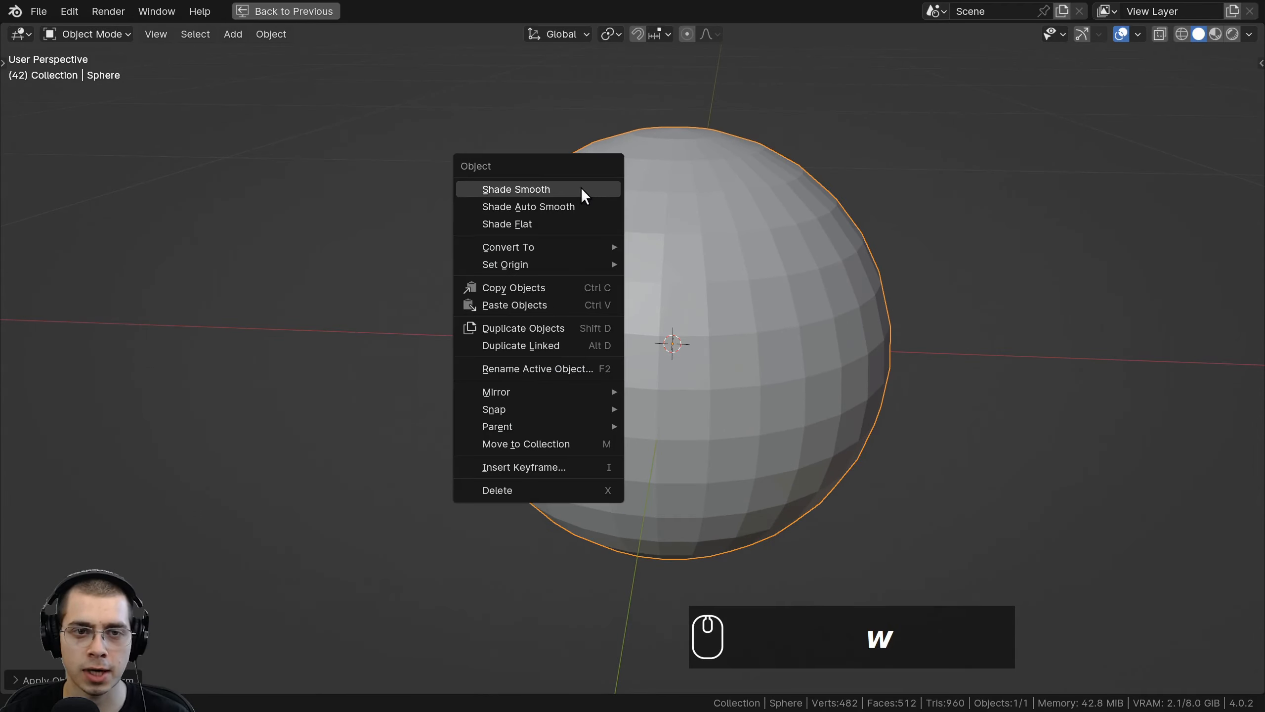
left_click(502, 188)
scroll(598, 259, "down", 5)
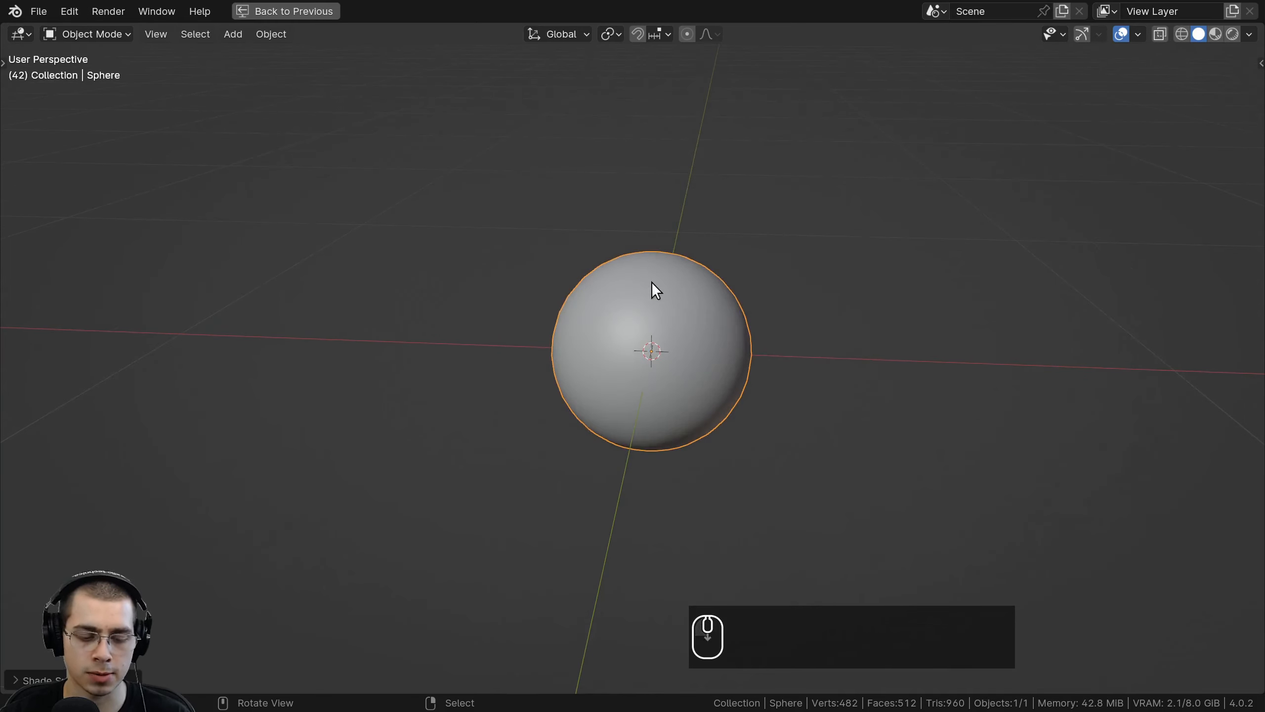
Enter mesh editing on the sphere and set a front orthographic view with wireframe shading.
key("alt+h")
key("ctrl+z")
key("Tab")
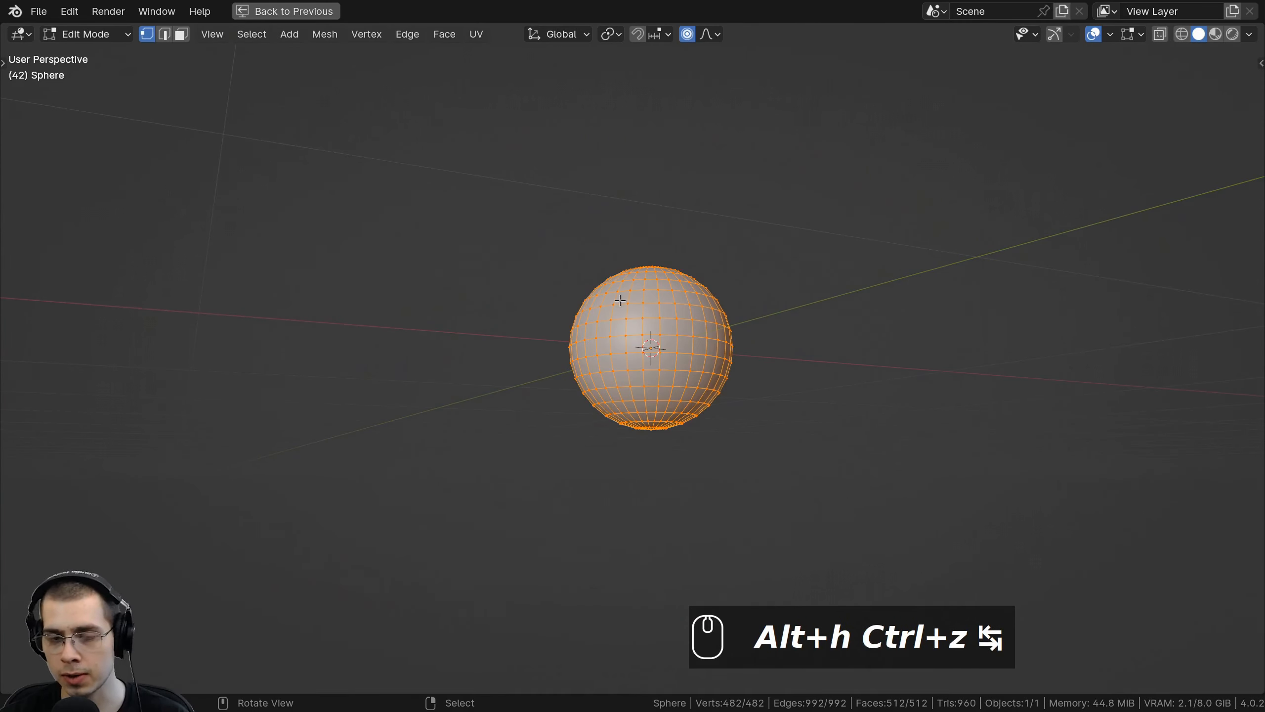
key("KP_1")
scroll(620, 300, "up", 2)
key("z")
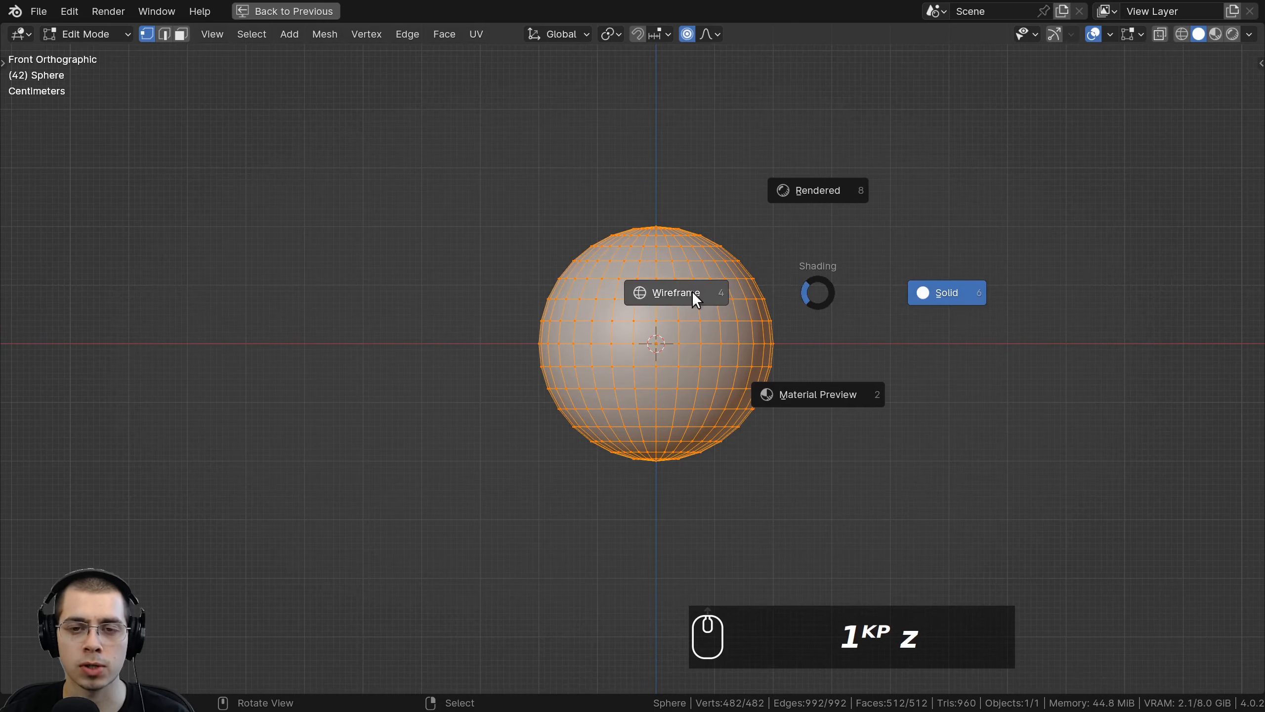
middle_click_drag(645, 259, 601, 314, "shift")
scroll(601, 314, "up", 2)
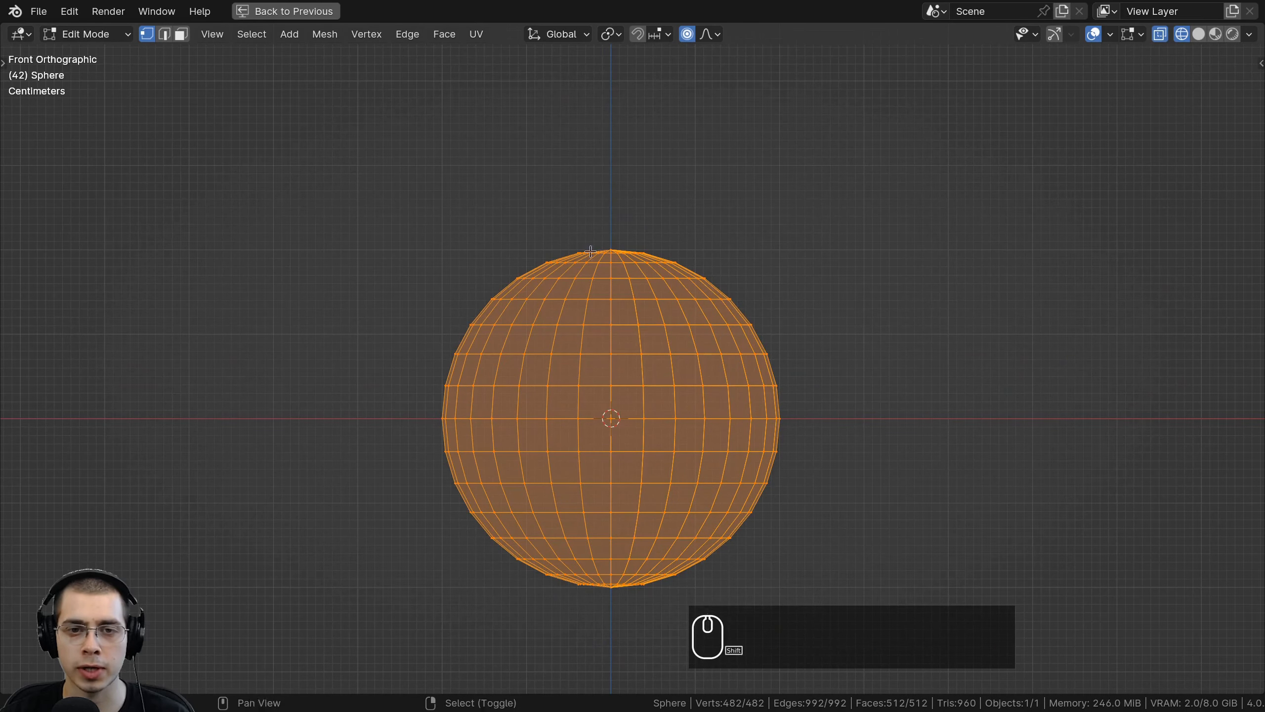
middle_click_drag(590, 125, 594, 231, "shift")
middle_click_drag(574, 375, 593, 284, "shift")
scroll(614, 289, "up", 1)
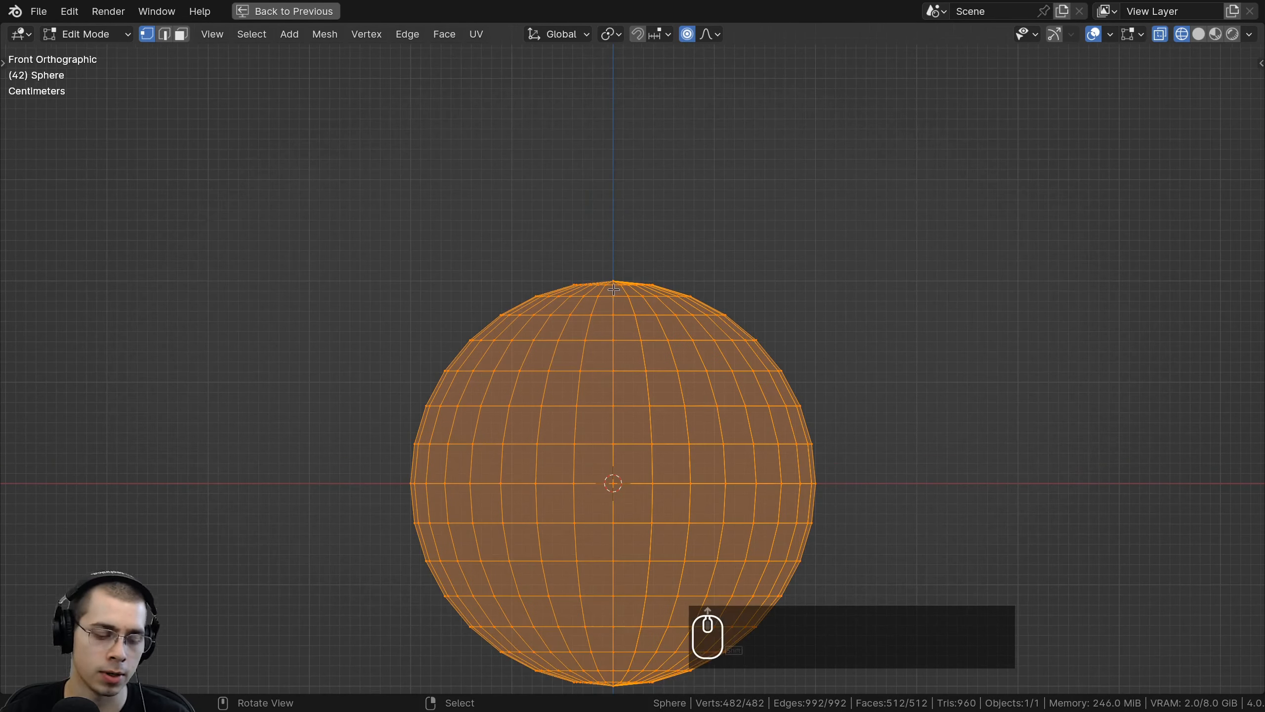
Select only the sphere's top cap down to its fourth ring and extrude it upward.
key("a")
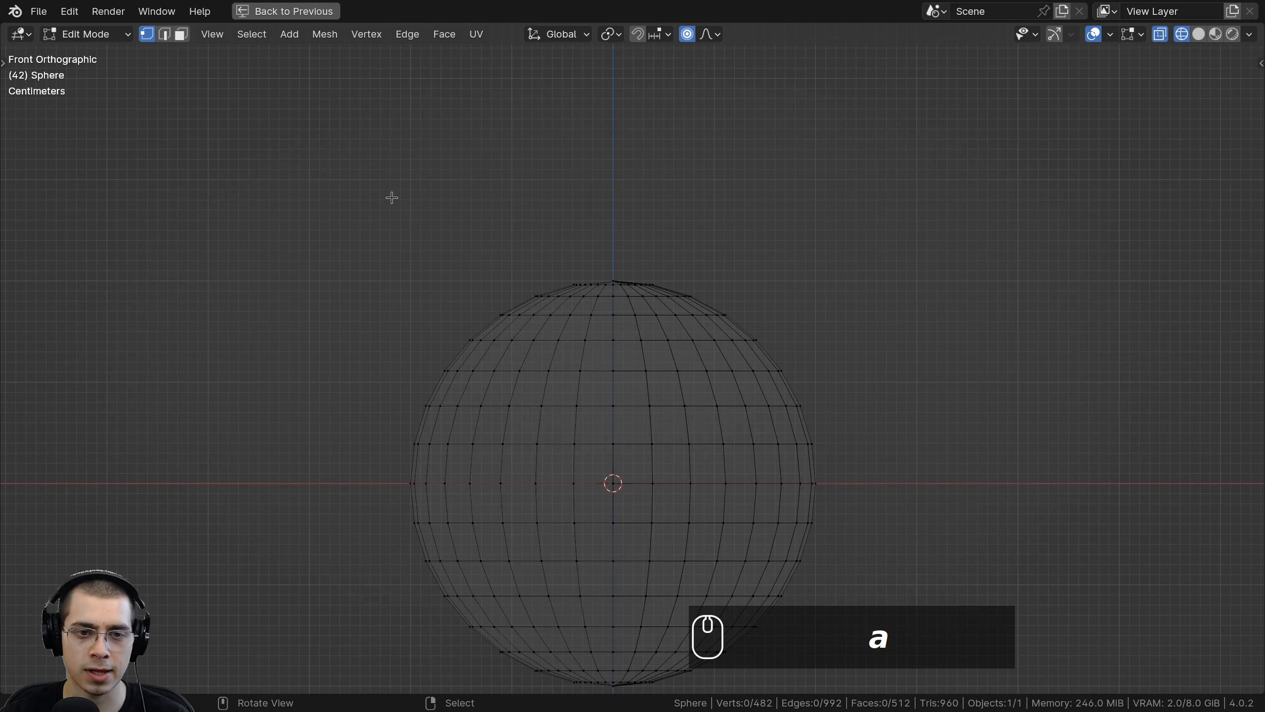
left_click_drag(392, 197, 822, 370)
middle_click_drag(793, 330, 790, 356, "shift")
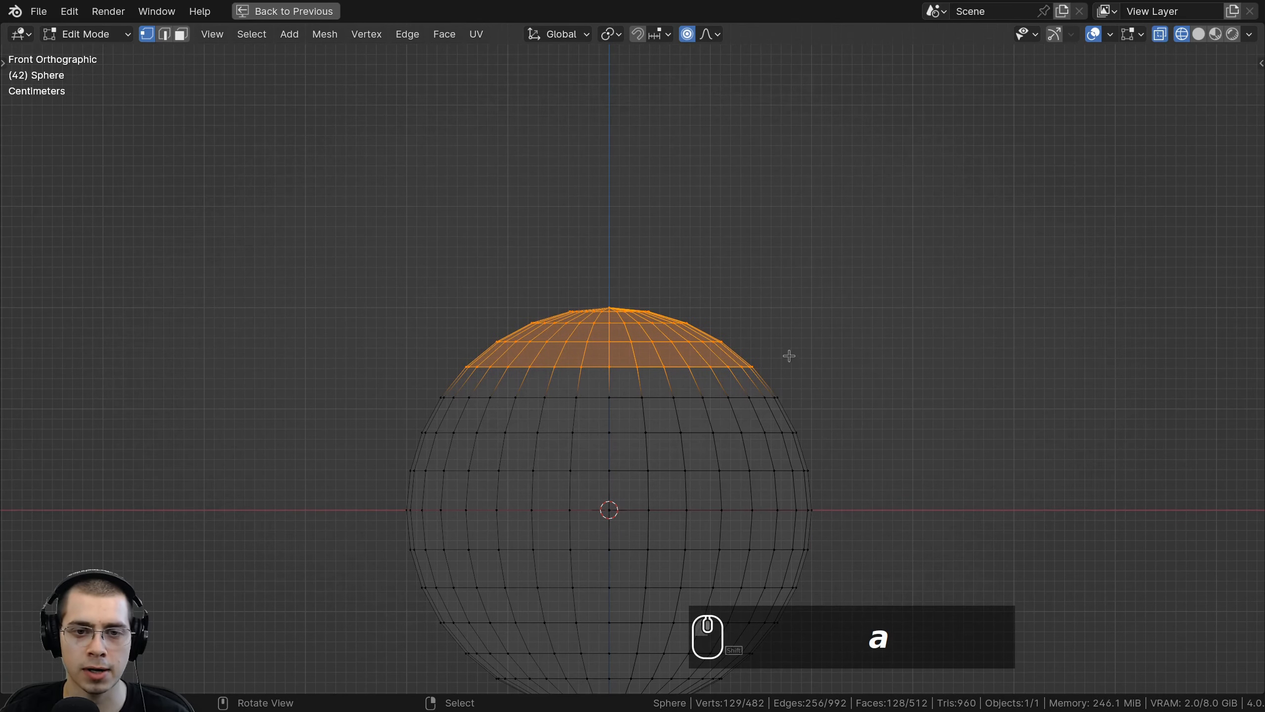
key("e")
left_click(765, 274)
Turn off proportional editing and redo the downscaling of the extruded top cap without it.
key("s")
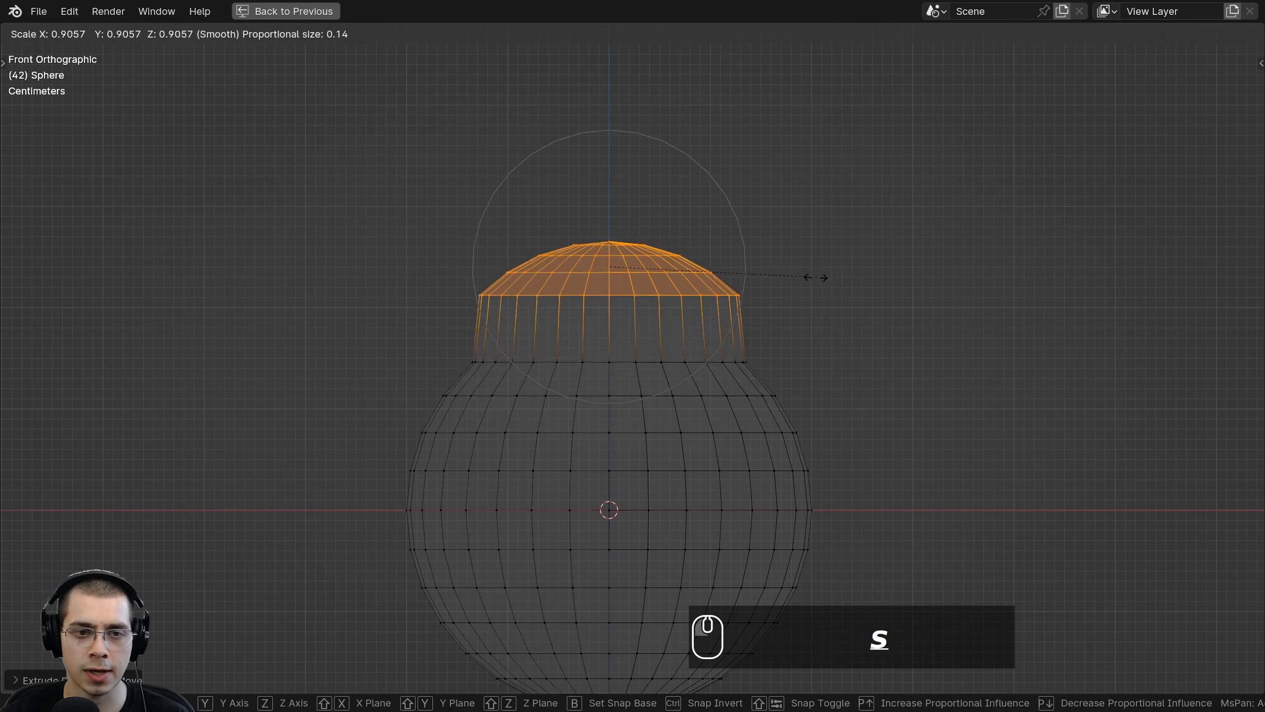
left_click(816, 268)
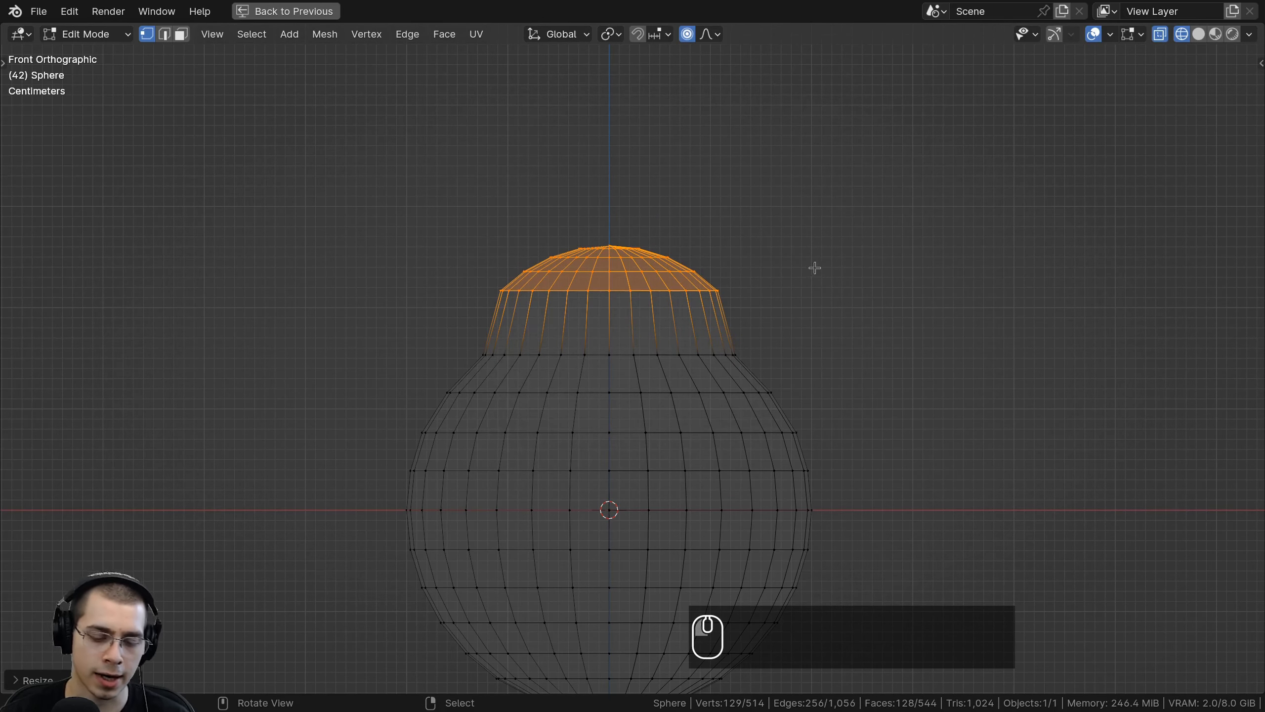
left_click(687, 35)
key("ctrl+z")
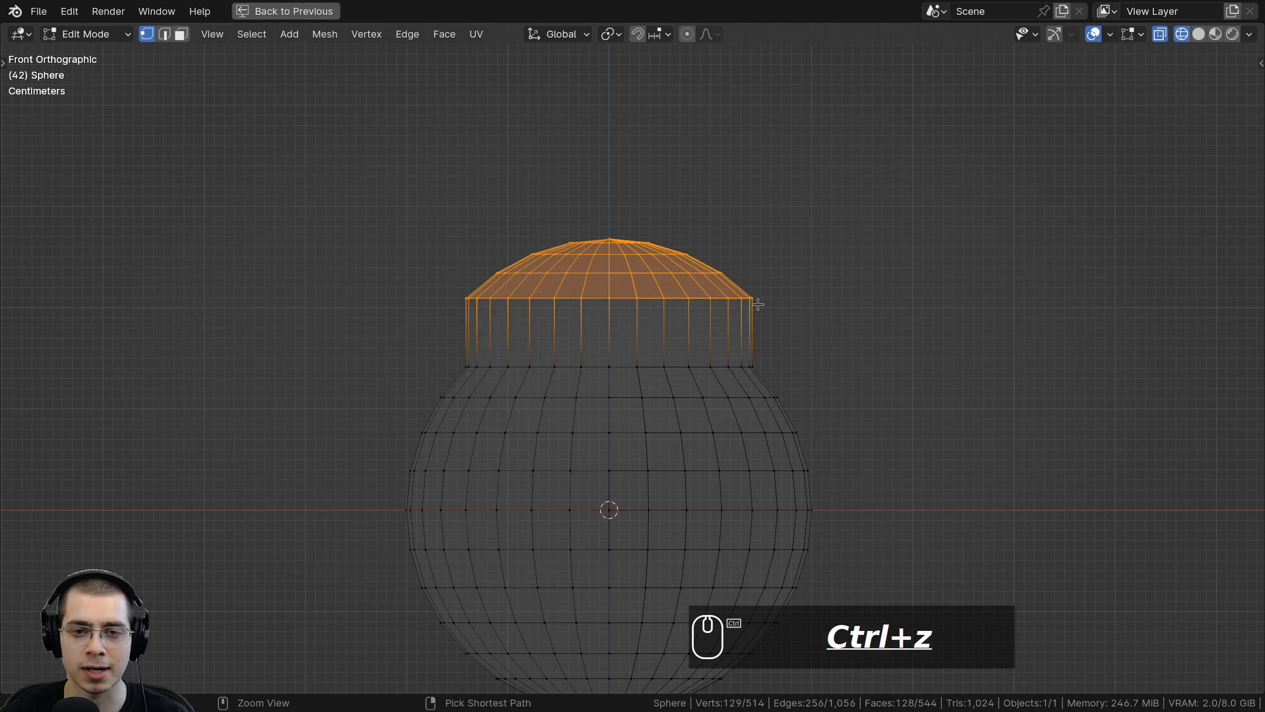
key("s")
left_click(758, 286)
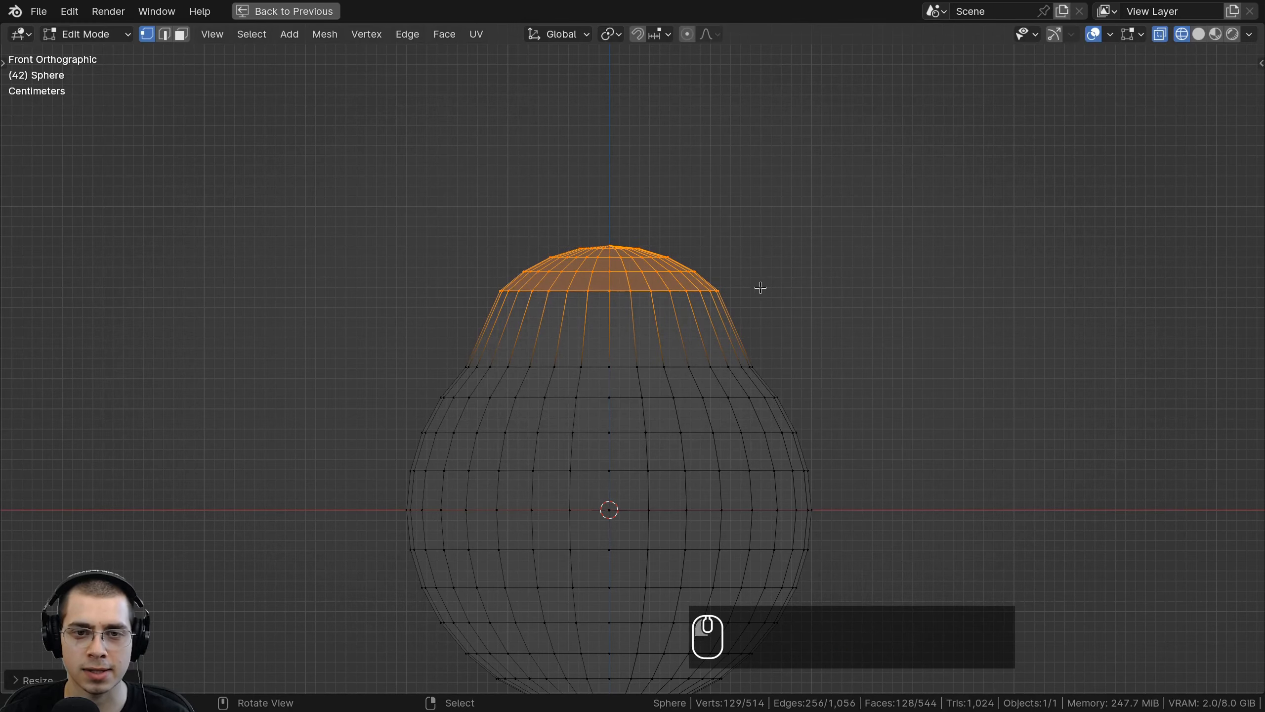
Extrude the cap upward two more times, scaling it down after each extrusion, the last time to about 0.9.
scroll(775, 350, "up", 2)
scroll(774, 350, "up", 1, "shift")
key("e")
key("s")
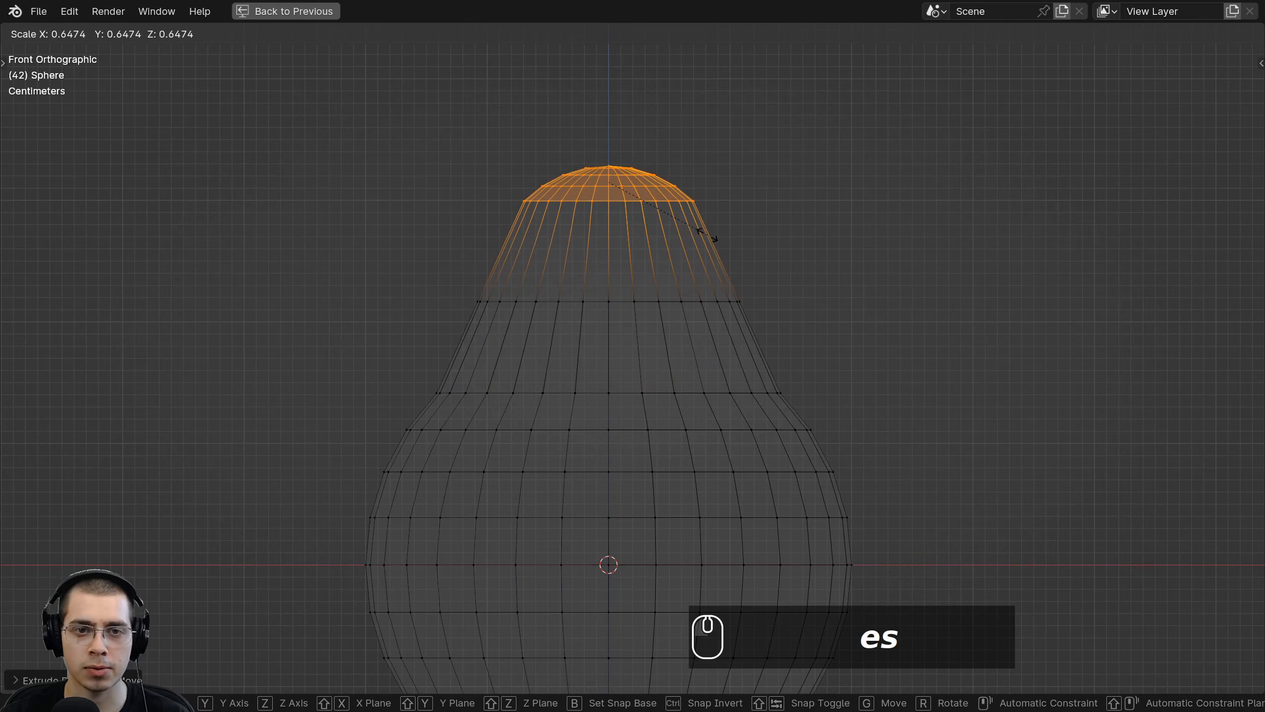
left_click(698, 234)
scroll(698, 234, "down", 2)
key("ctrl+z")
key("ctrl+z")
key("s")
key("e")
key("s")
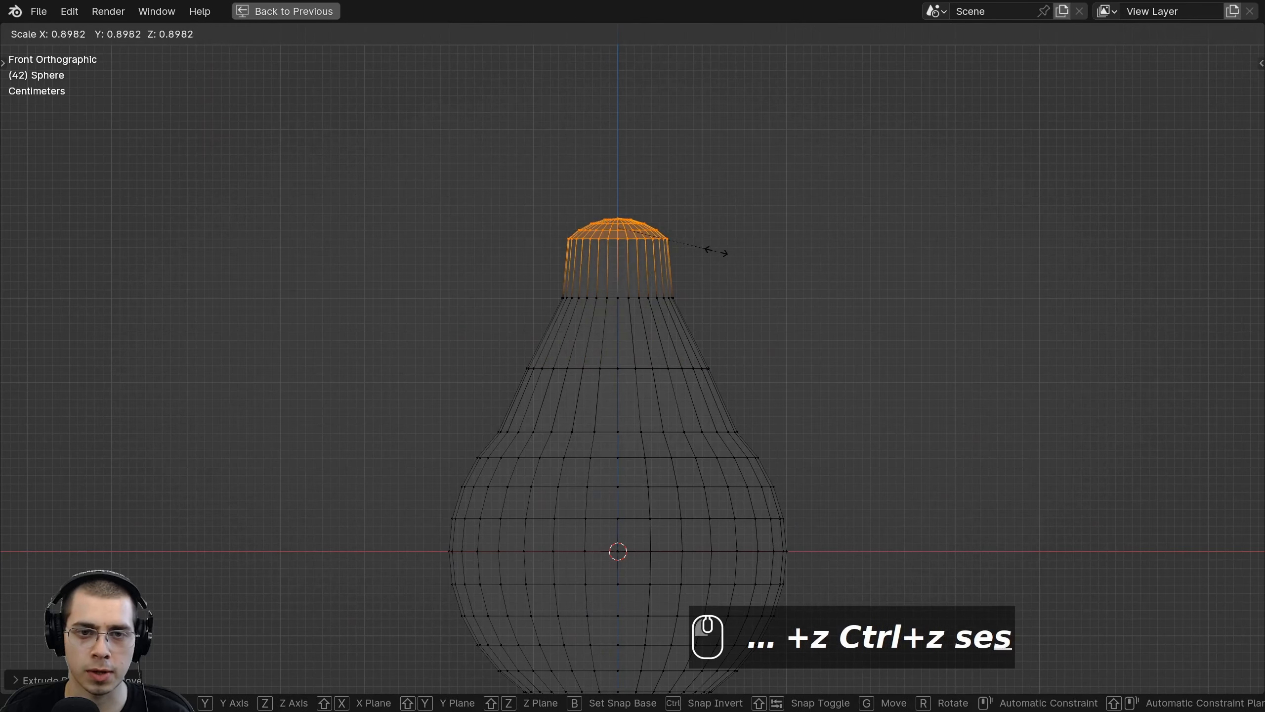
left_click(688, 281)
Select the cap and the topmost neck section and move them down about 0.02 m along Z.
key("b")
left_click_drag(489, 149, 778, 310)
key("g")
middle_click_drag(692, 295, 694, 310)
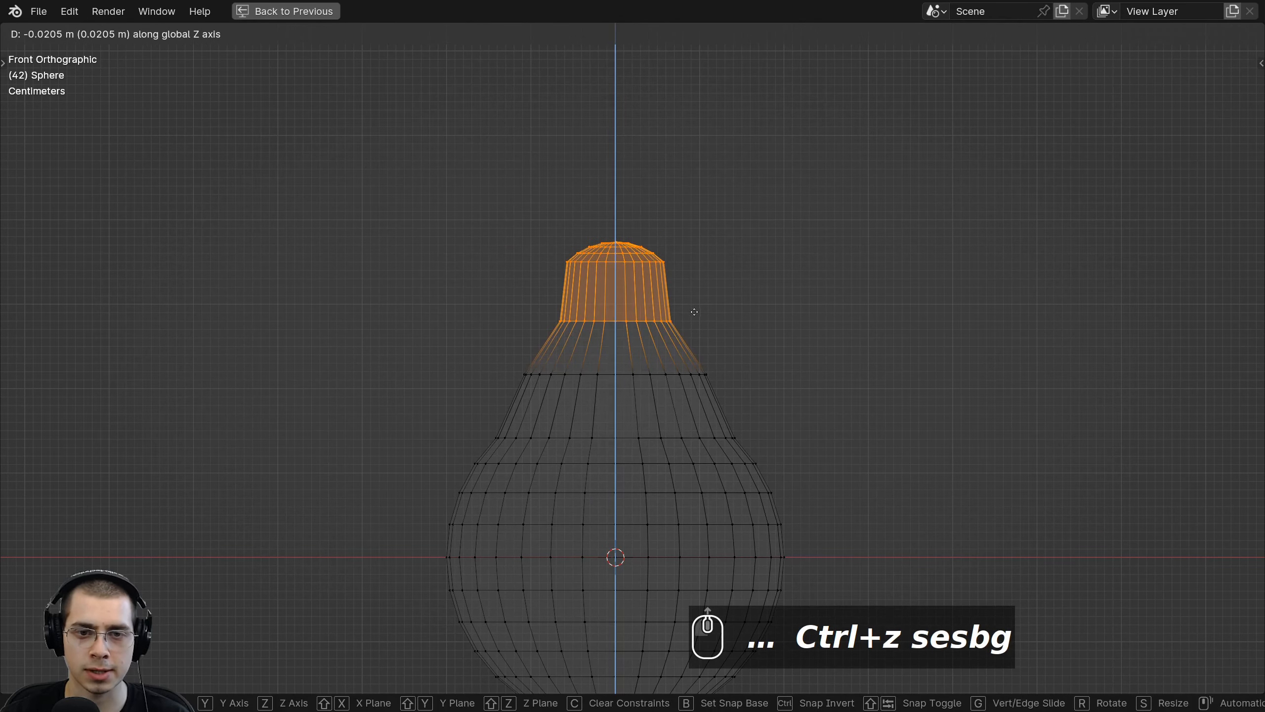
left_click(694, 311)
Select the vertex ring just below the upper neck section, scale it to about 0.75 and lower it along Z.
key("a")
key("b")
left_click_drag(505, 369, 740, 383)
key("s")
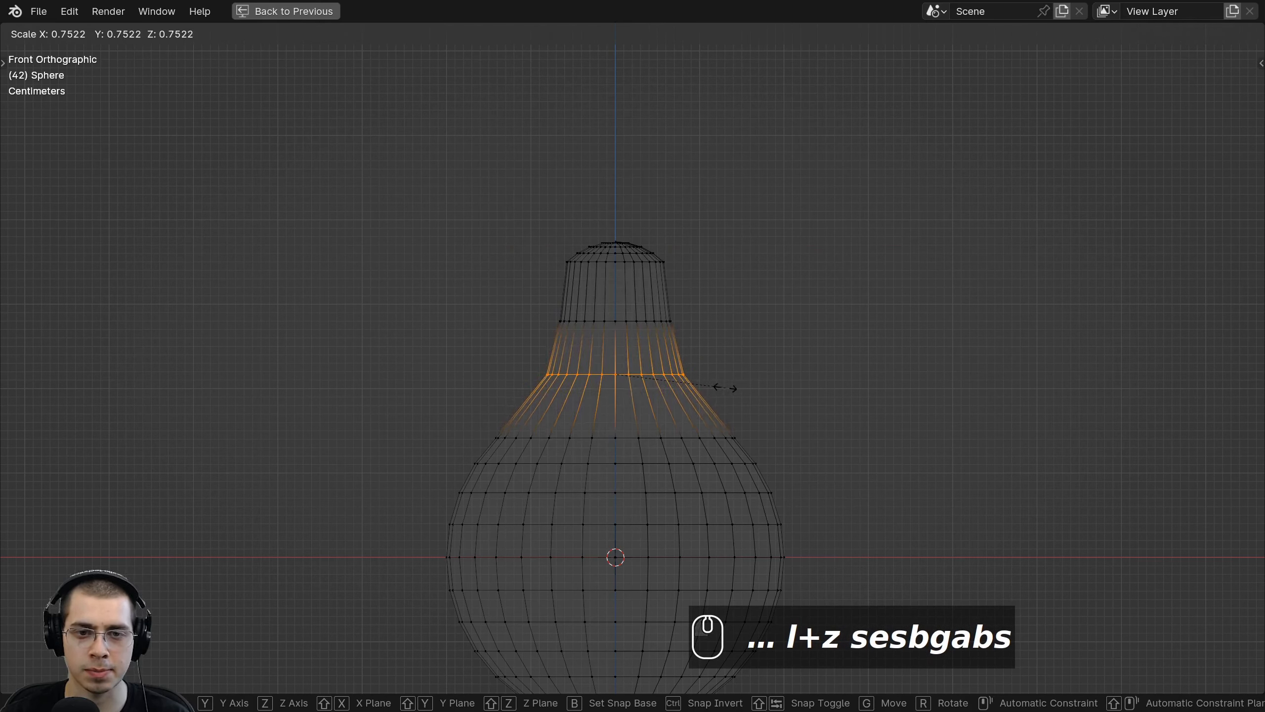
left_click(723, 386)
key("g")
key("z")
left_click(714, 378)
key("s")
left_click(714, 373)
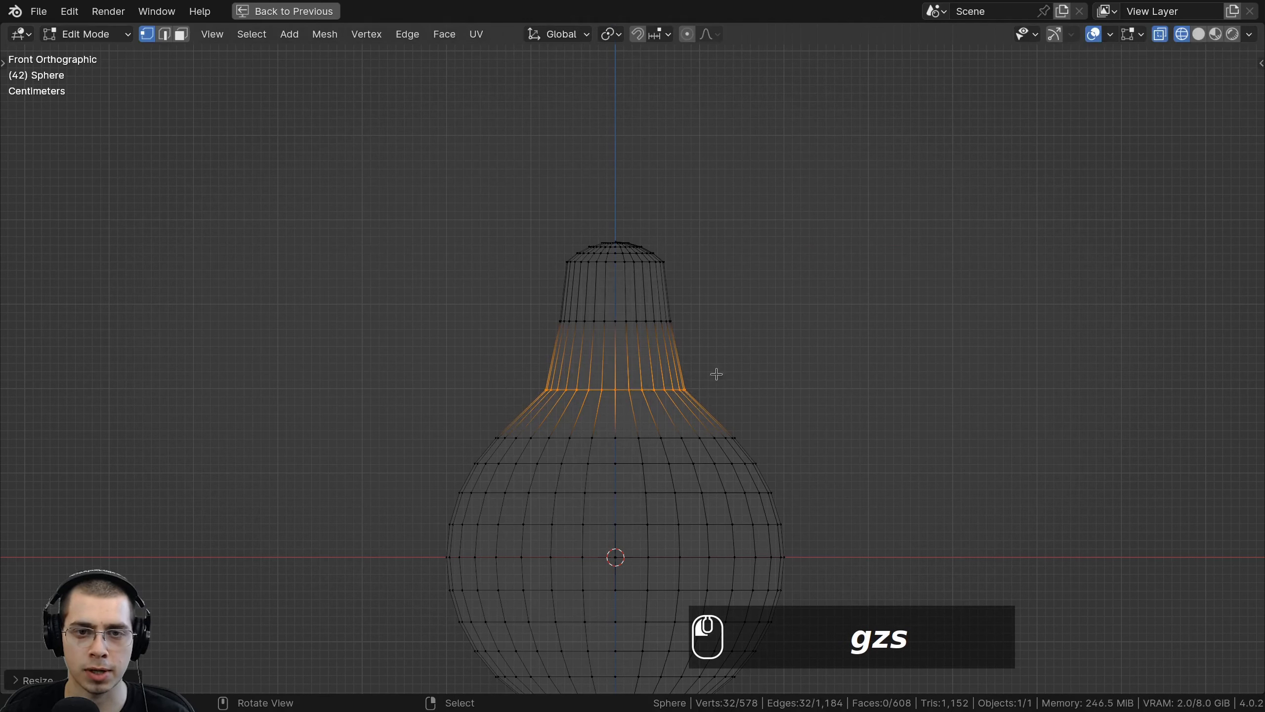
Select only the top cap and extrude it straight upward to lengthen the drumstick's neck.
key("a")
left_click_drag(484, 132, 721, 284)
middle_click_drag(721, 284, 695, 337, "shift")
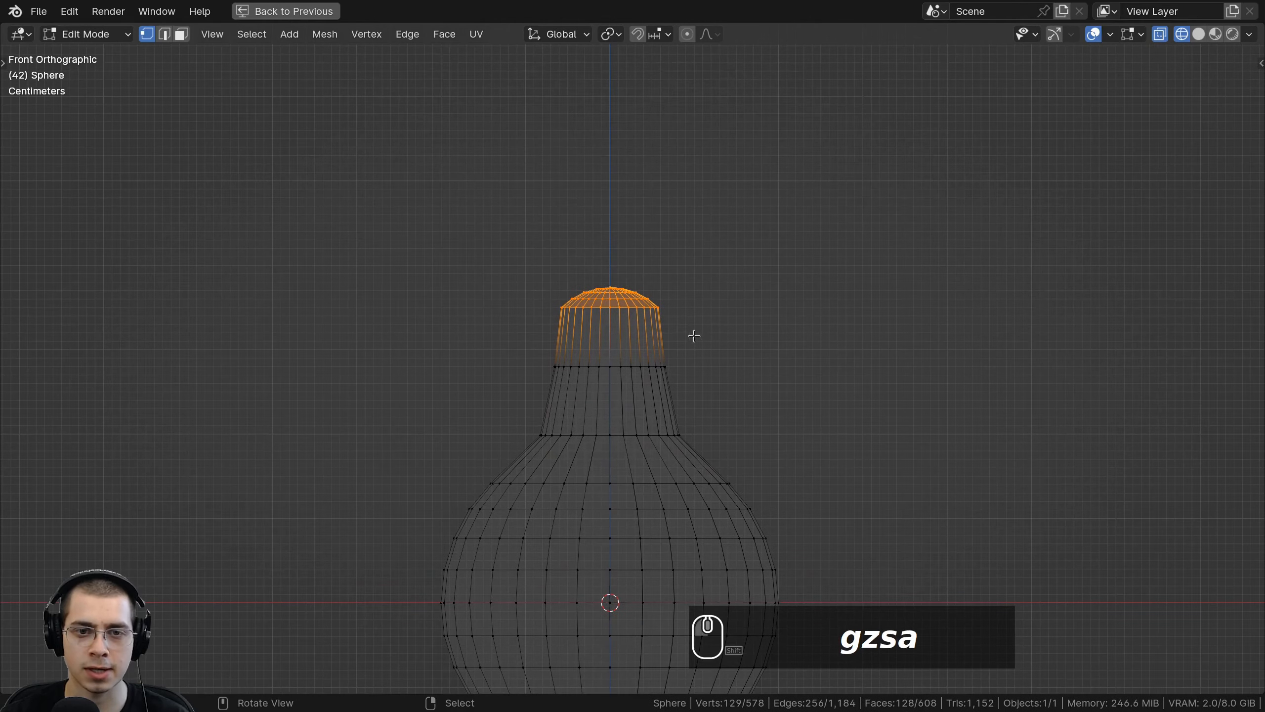
key("e")
left_click(696, 254)
middle_click_drag(697, 254, 687, 280, "shift")
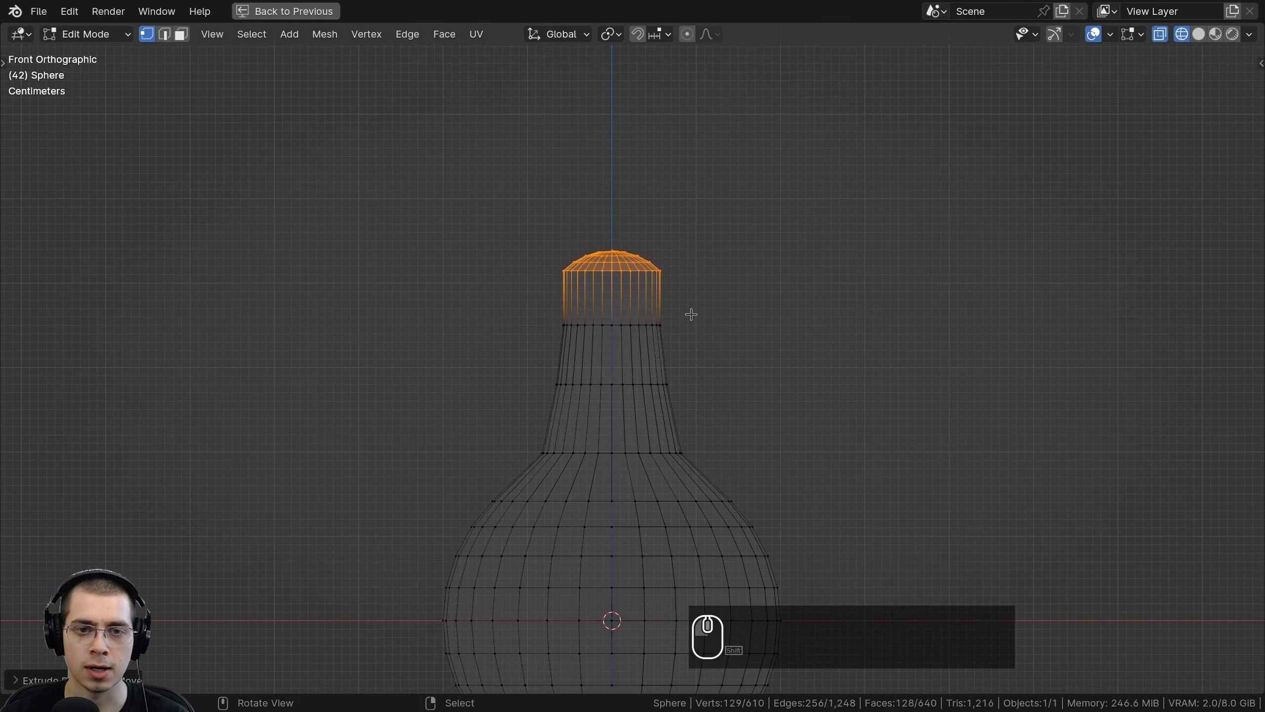
Extrude the cap upward twice more for the bone's knob, scaling it to about 1.3 and the second time to about 1.07.
key("e")
left_click(695, 260)
key("s")
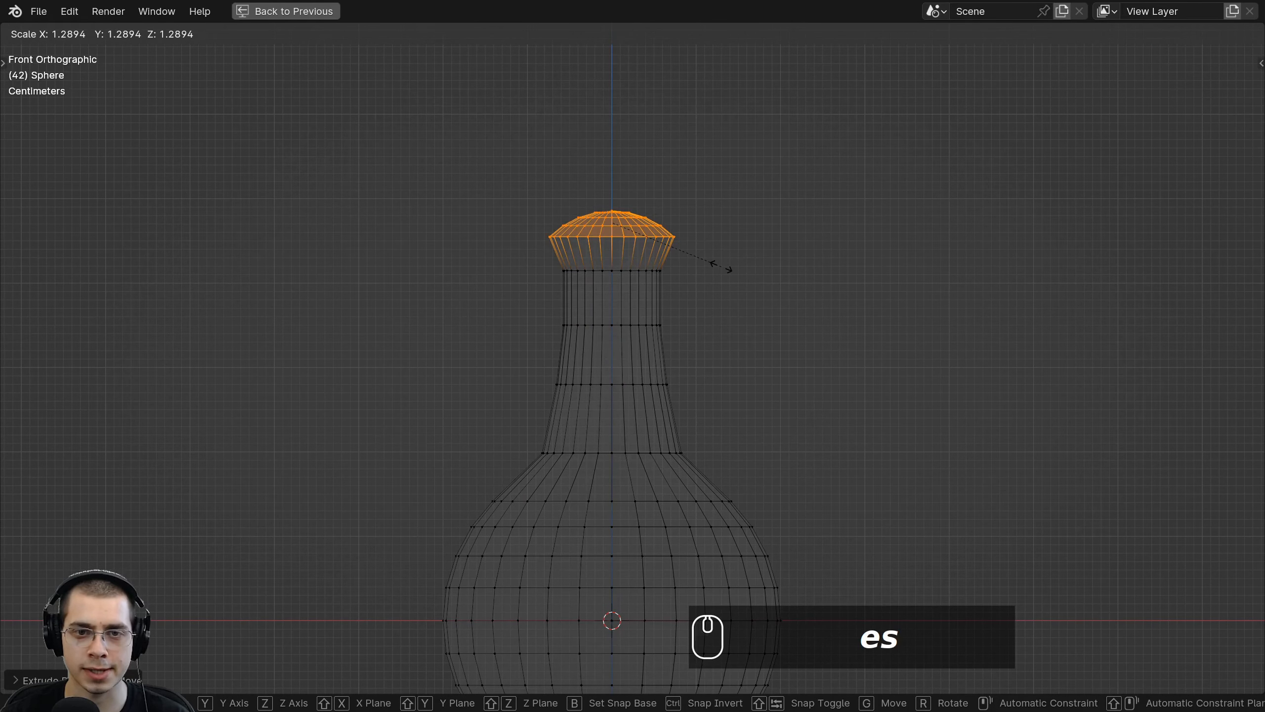
left_click(723, 261)
middle_click_drag(722, 259, 705, 272, "shift")
key("e")
left_click(705, 246)
key("s")
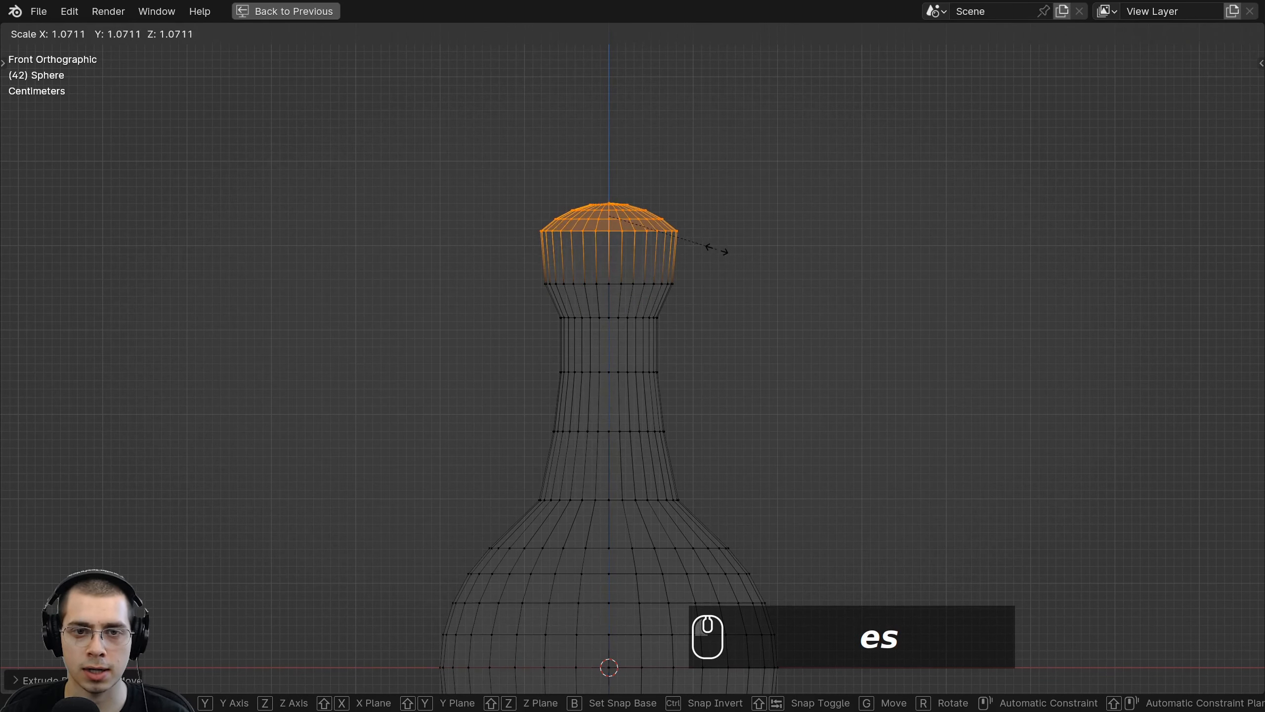
Scale the knob's top cap to about 1.3 along Z and move it slightly up along Z.
key("s")
key("z")
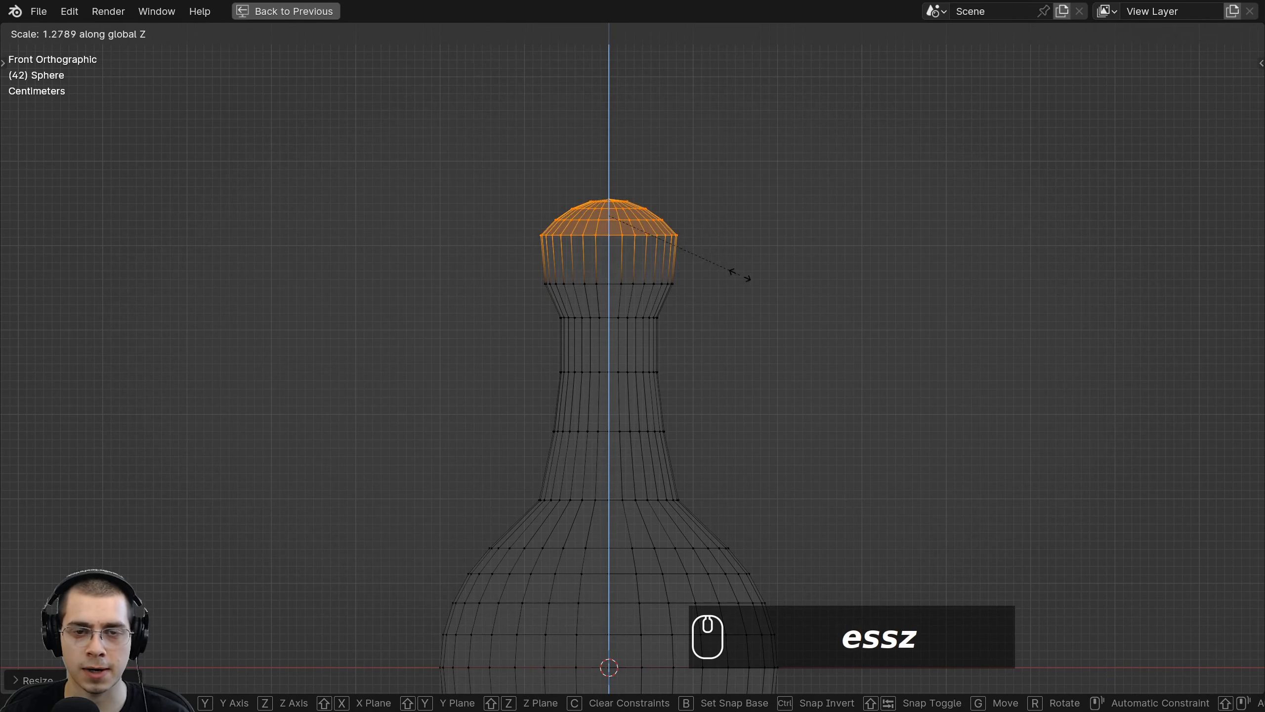
left_click(750, 278)
key("g")
key("z")
left_click(734, 259)
Turn on proportional editing and nudge a vertex on the bulb's lower right side downward with a proportional size of about 0.26 m.
scroll(666, 252, "down", 2)
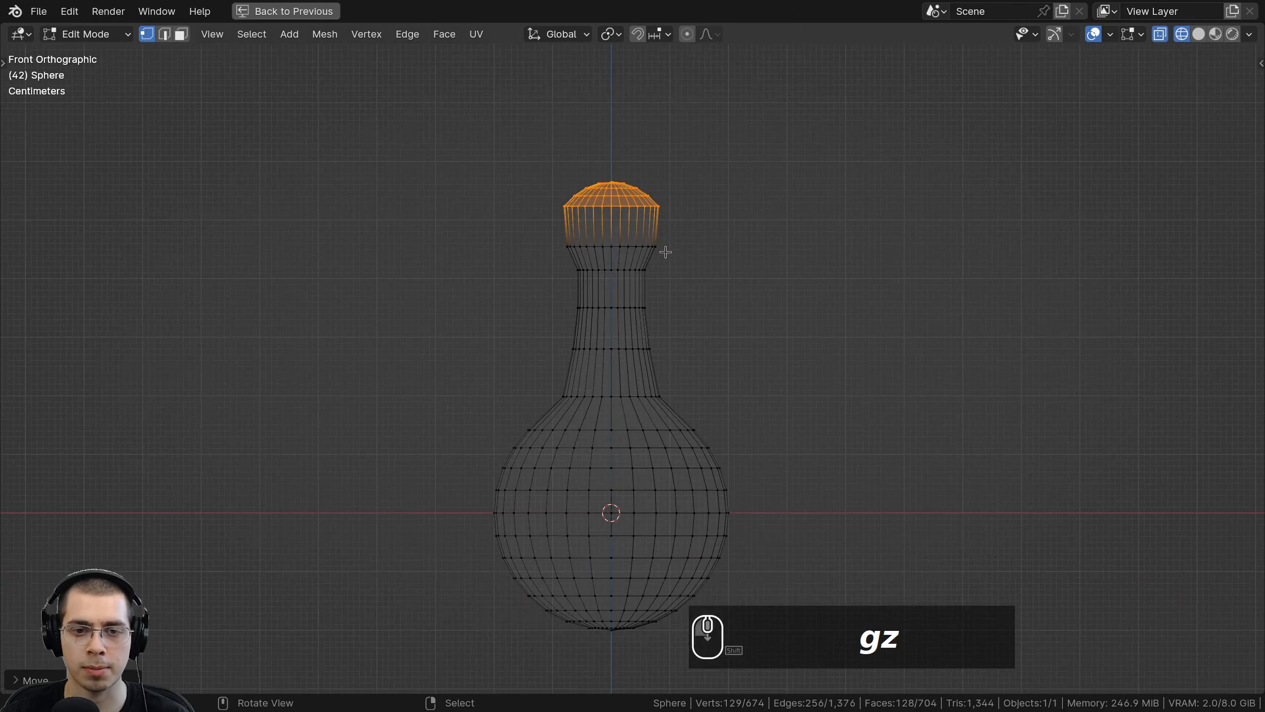
scroll(662, 252, "up", 3)
key("alt+a")
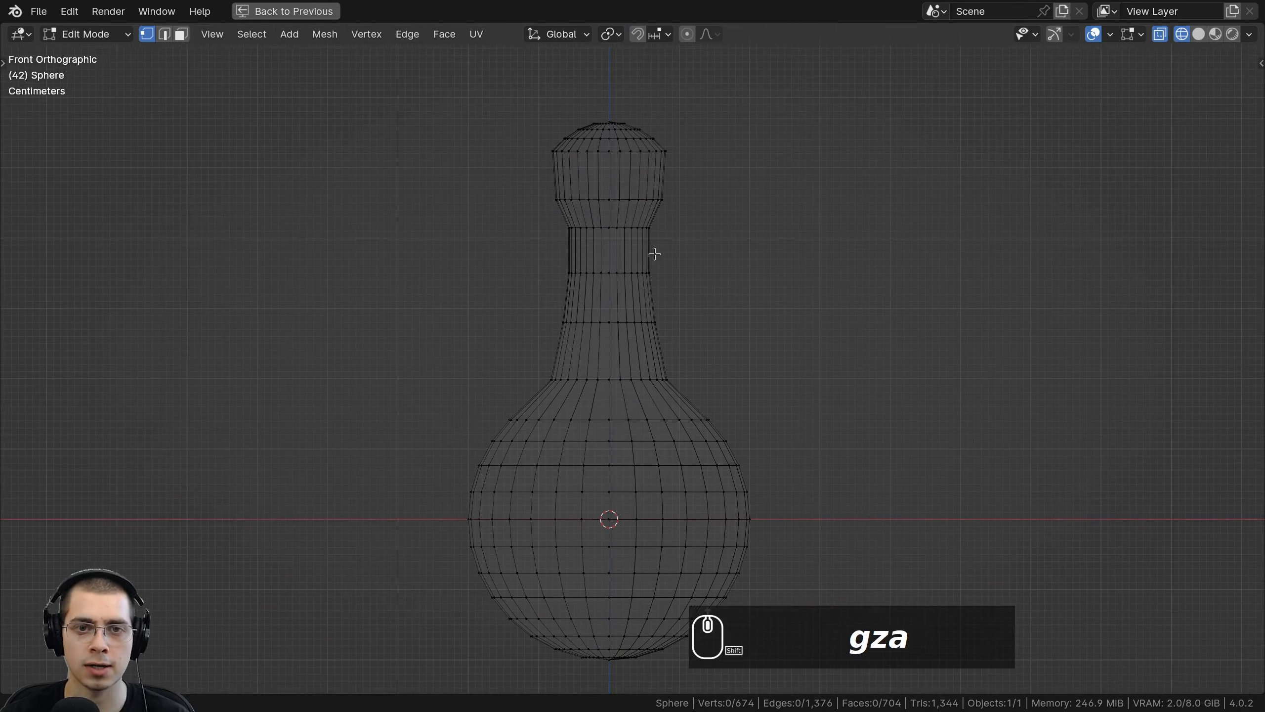
middle_click_drag(654, 254, 671, 242, "shift")
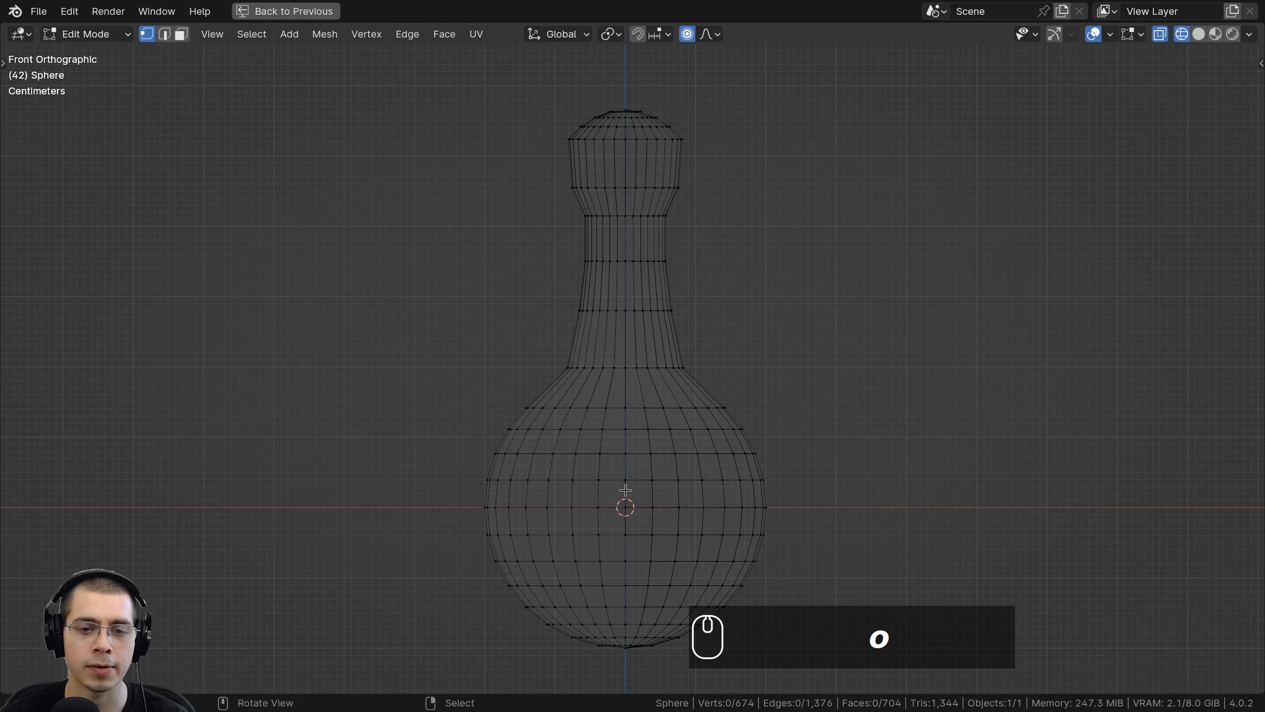
scroll(626, 490, "up", 5, "shift")
scroll(546, 391, "up", 1)
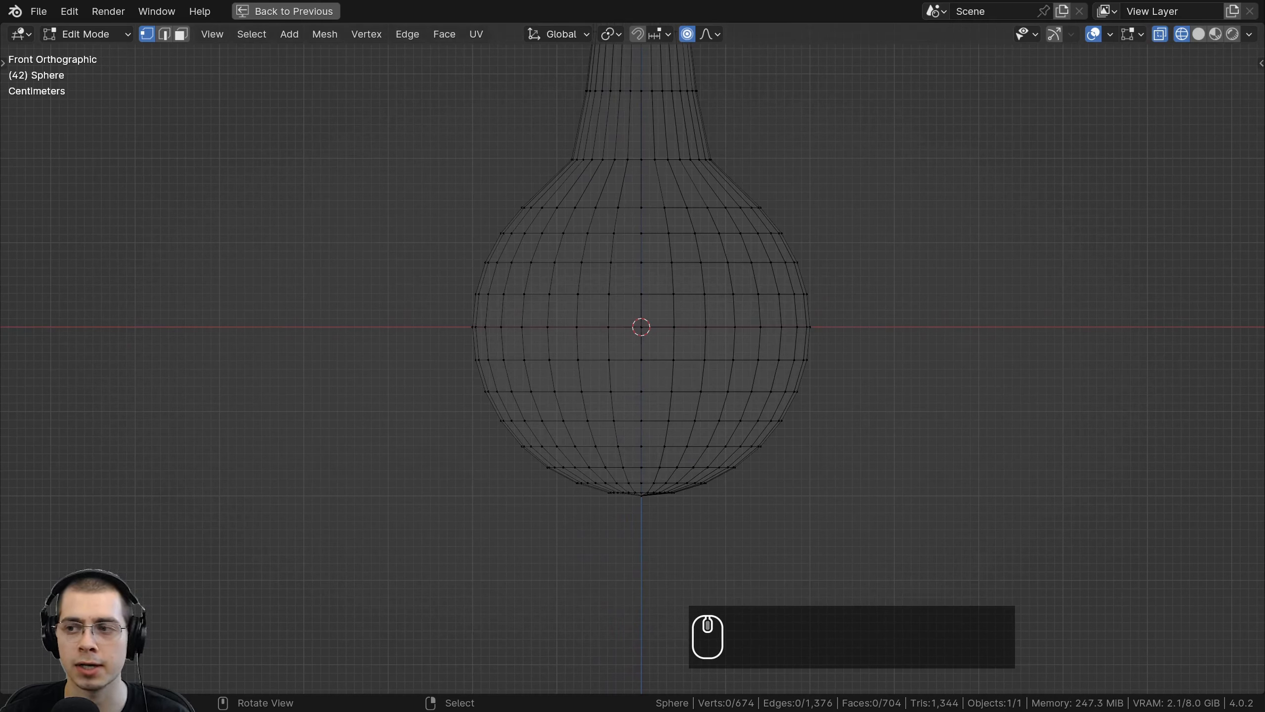
key("g")
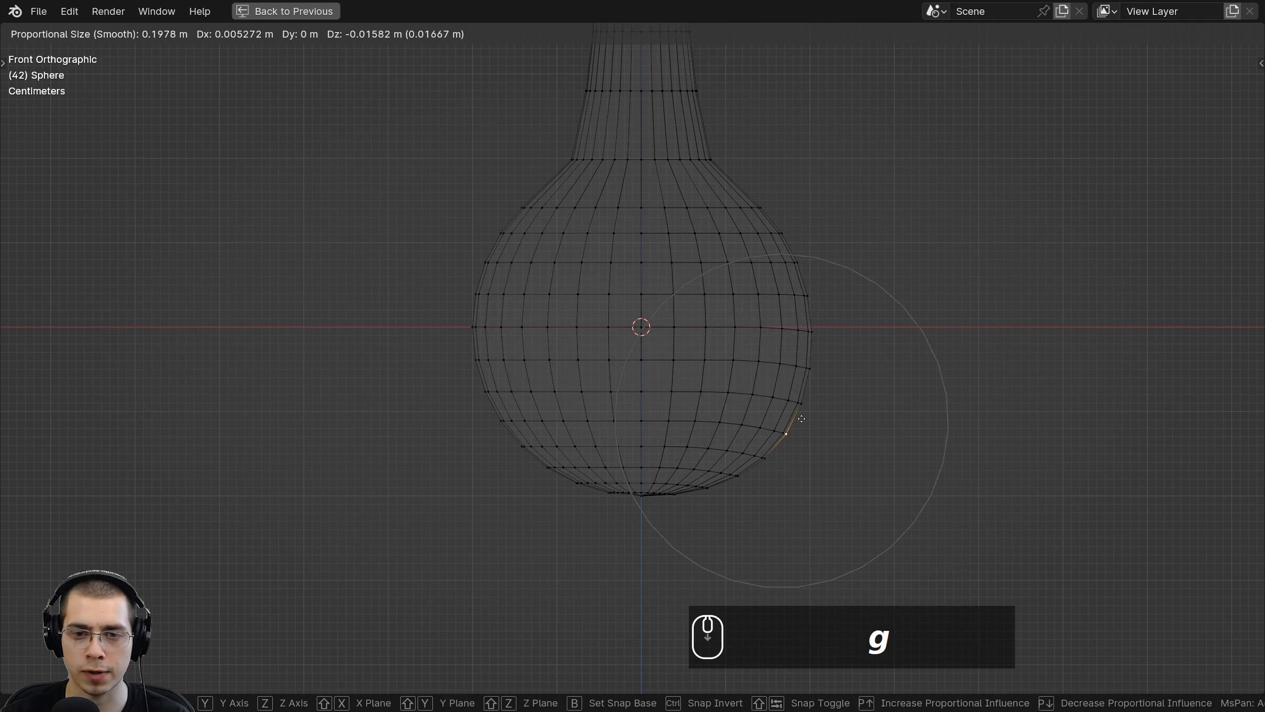
scroll(798, 418, "down", 5)
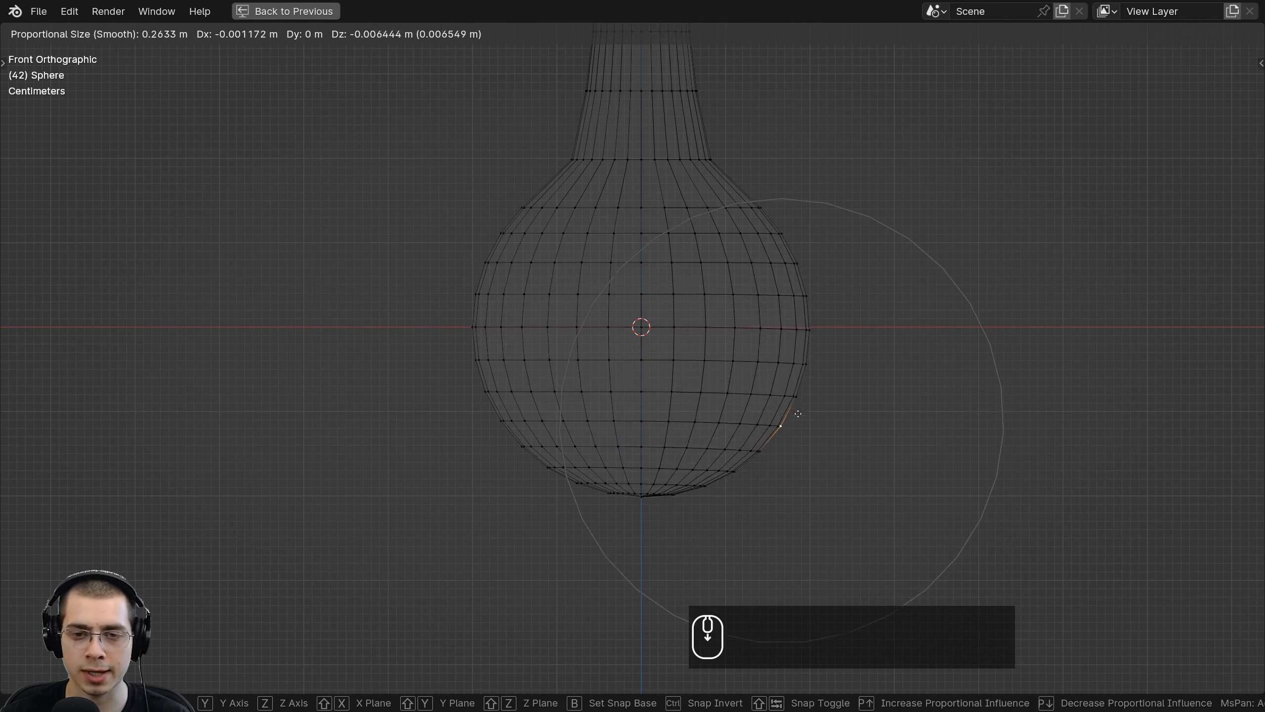
left_click(777, 418)
Move a vertex on the bulb's lower left side down about 0.013 m with a proportional size of about 0.24 m.
left_click(491, 434)
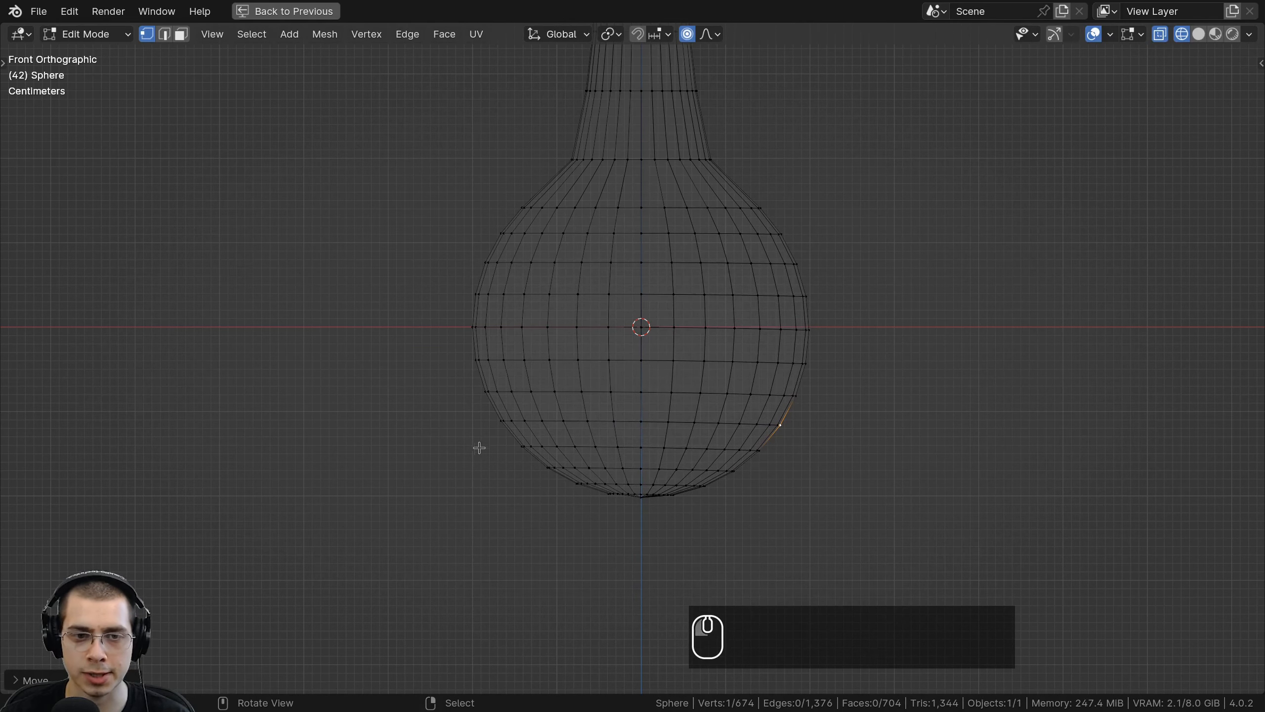
key("g")
scroll(496, 431, "up", 4)
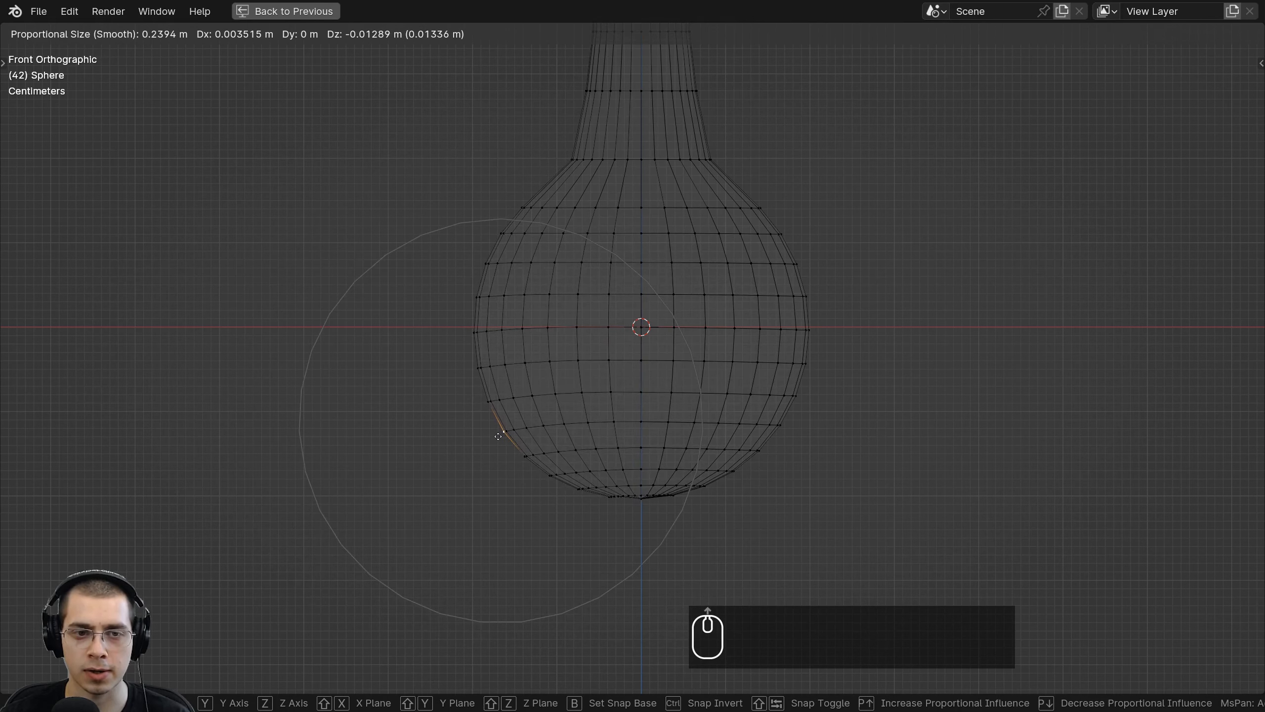
left_click(497, 414)
Pull one vertex on each side of the bulb's upper shoulder slightly inward and down with a proportional size of about 0.24 m.
middle_click_drag(535, 254, 528, 304, "shift")
left_click(526, 251)
key("g")
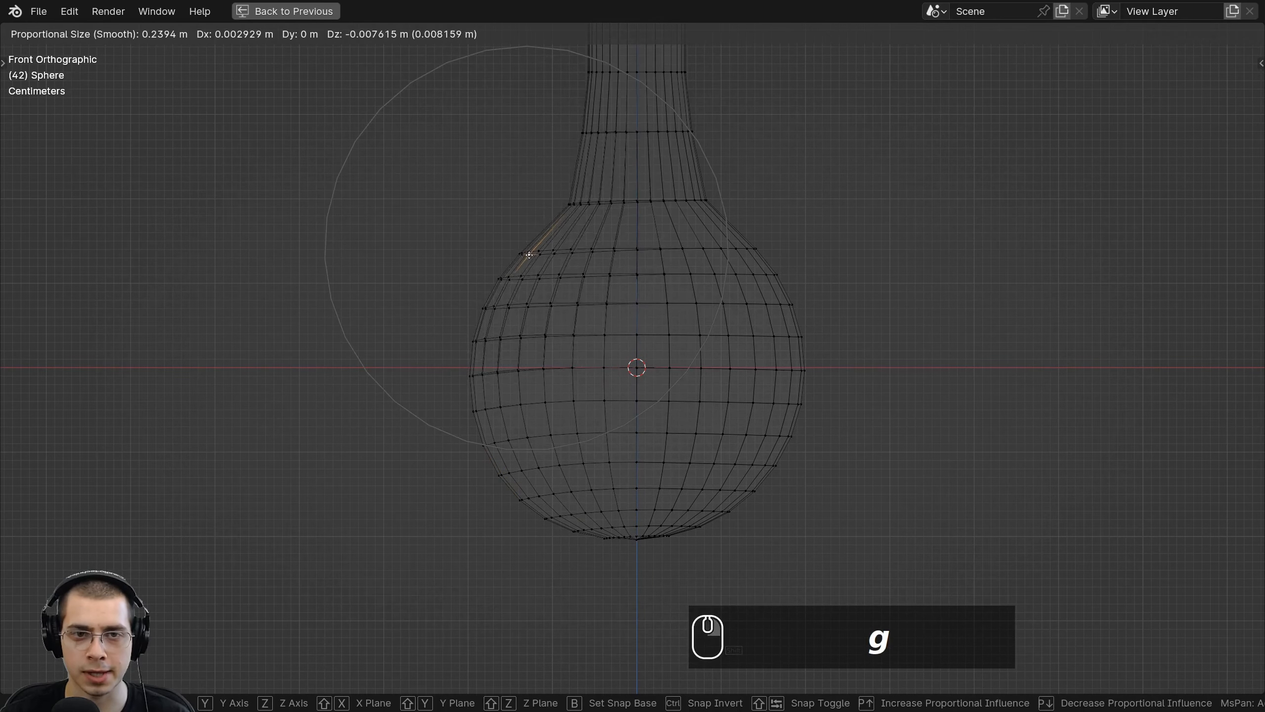
left_click(529, 253)
left_click(758, 247)
key("g")
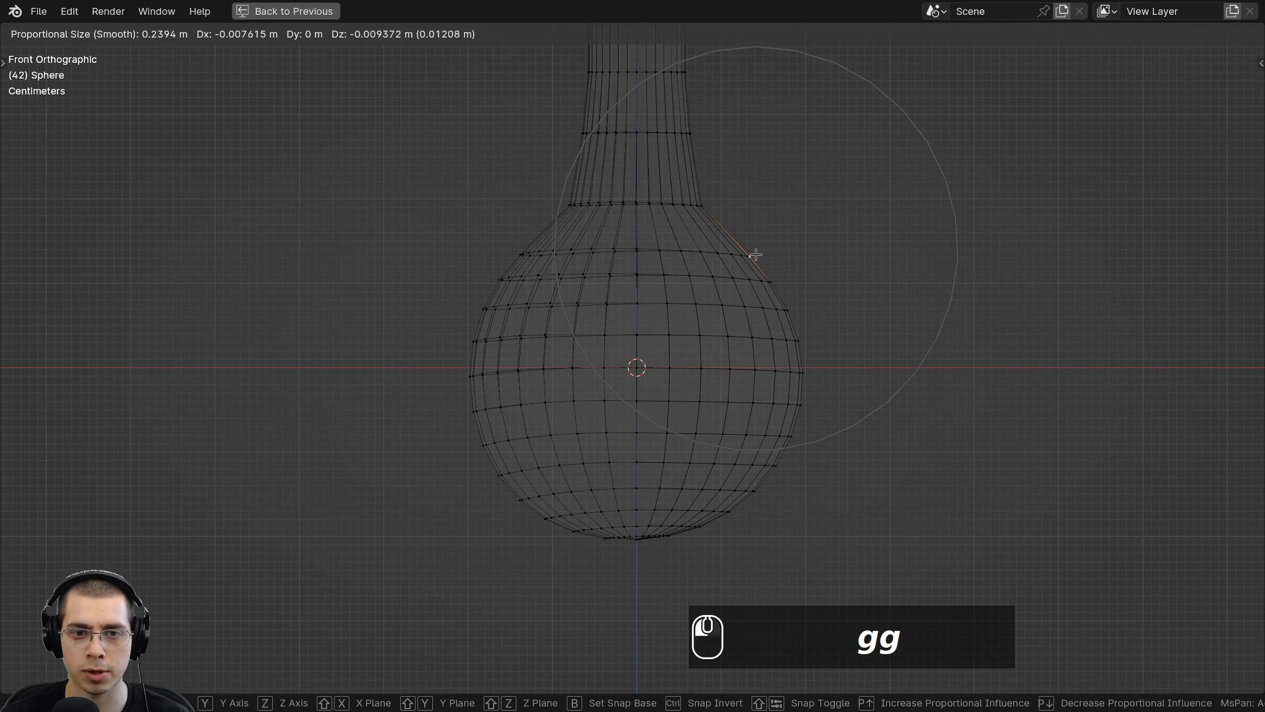
left_click(754, 252)
Nudge vertices at the bulb's right shoulder and on both sides of the neck with proportional editing.
middle_click_drag(750, 249, 746, 391, "shift")
key("g")
left_click(746, 387)
middle_click_drag(690, 289, 689, 324, "shift")
left_click(685, 309)
key("g")
left_click(682, 310)
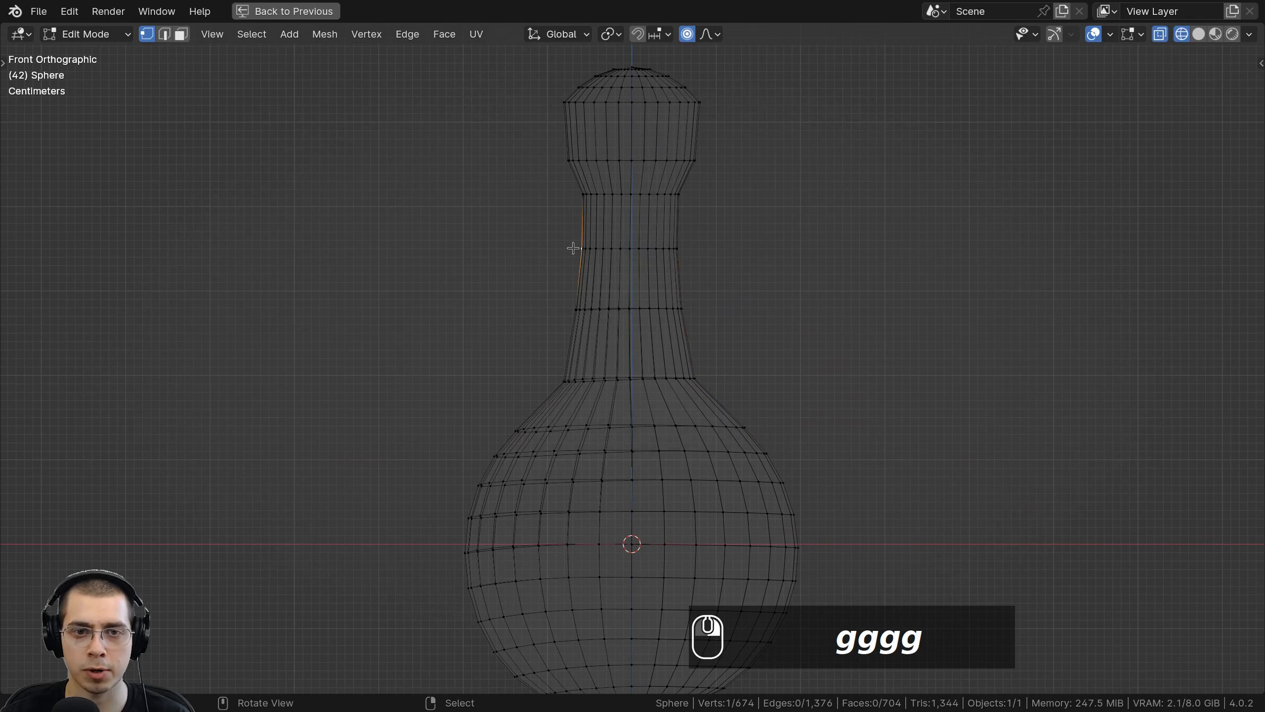
key("g")
left_click(576, 250)
Nudge one vertex on each side of the knob's upper rim with proportional editing.
right_click(565, 114)
key("g")
left_click(567, 115)
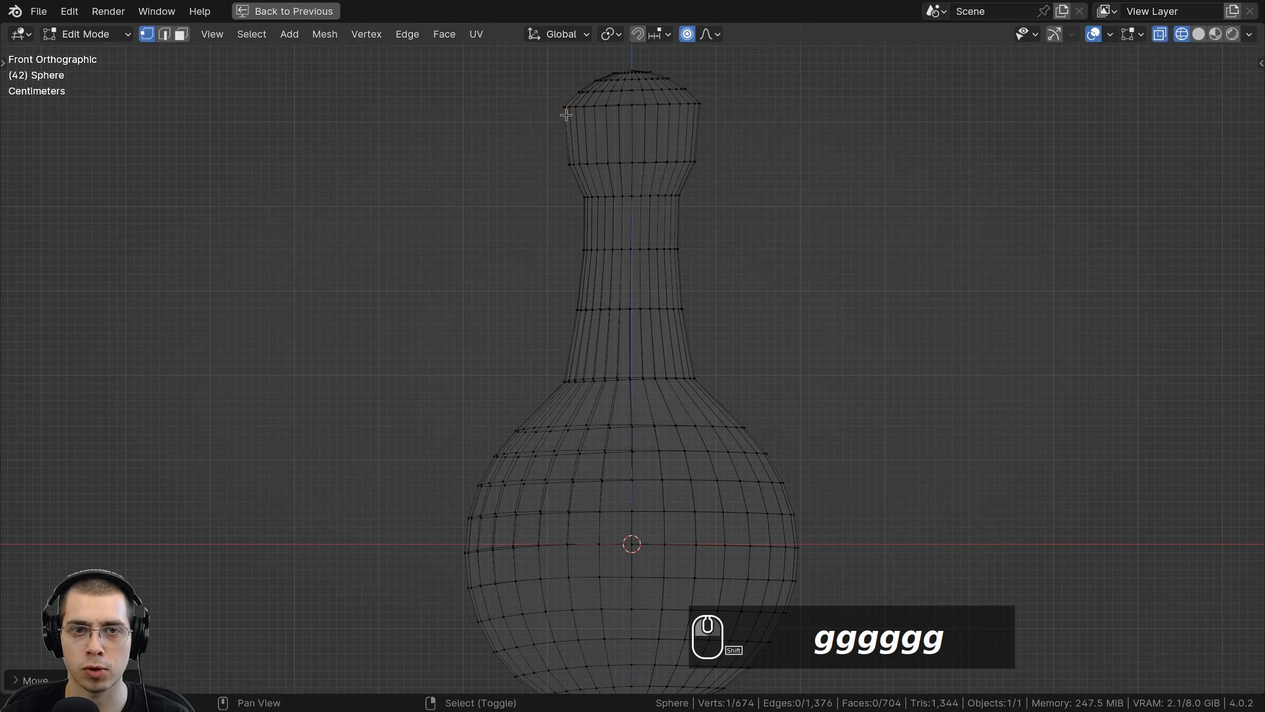
middle_click_drag(567, 115, 533, 225, "shift")
right_click(667, 213)
key("g")
left_click(667, 215)
Add a single centred loop cut around the knob between its two rims.
scroll(592, 237, "up", 1)
key("ctrl+r")
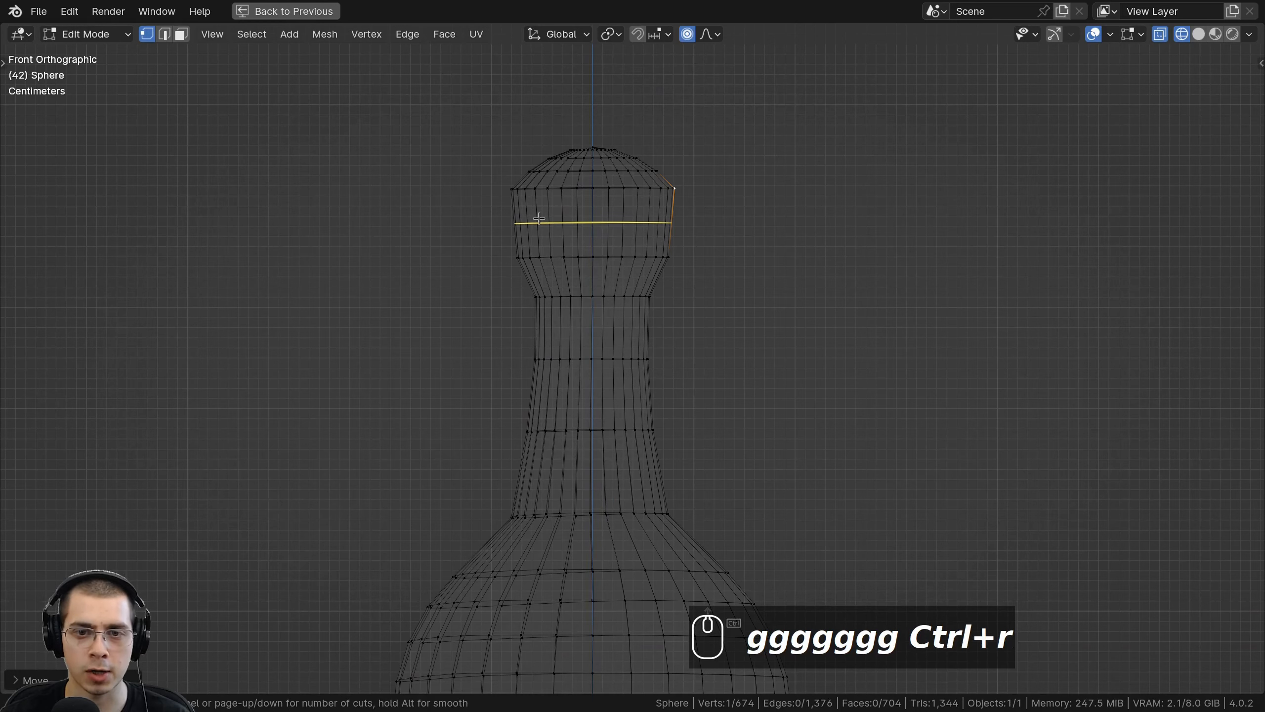
left_click(539, 221)
right_click(553, 219)
middle_click_drag(735, 259, 734, 252, "shift")
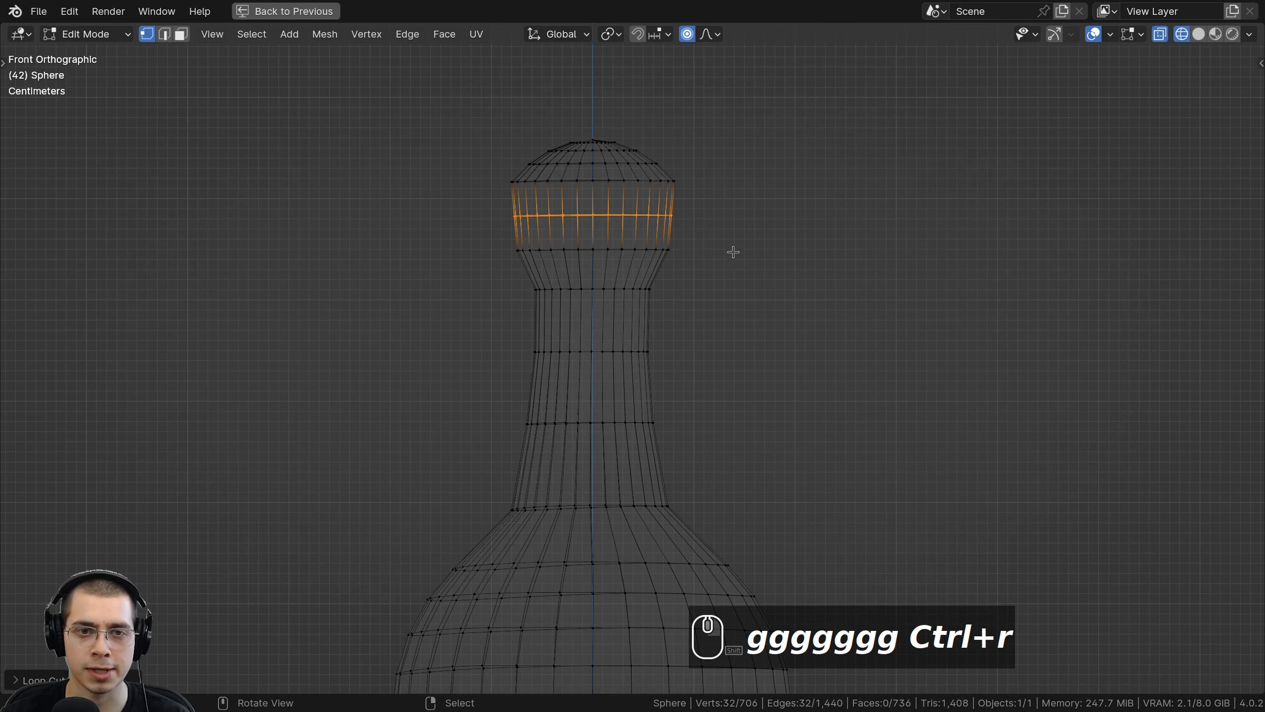
Scale up the new edge loop around the middle of the knob by about 1.08 with proportional editing.
right_click(696, 260)
right_click(652, 215, "alt")
key("g")
key("s")
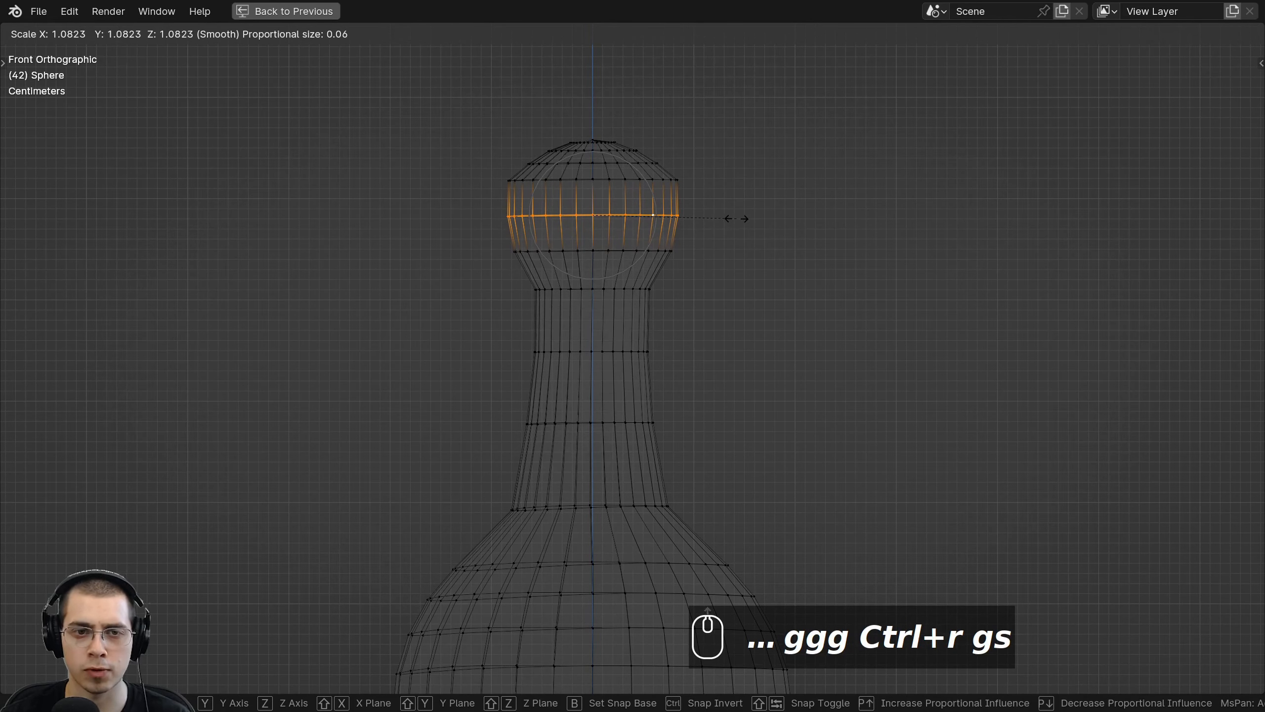
left_click(736, 218)
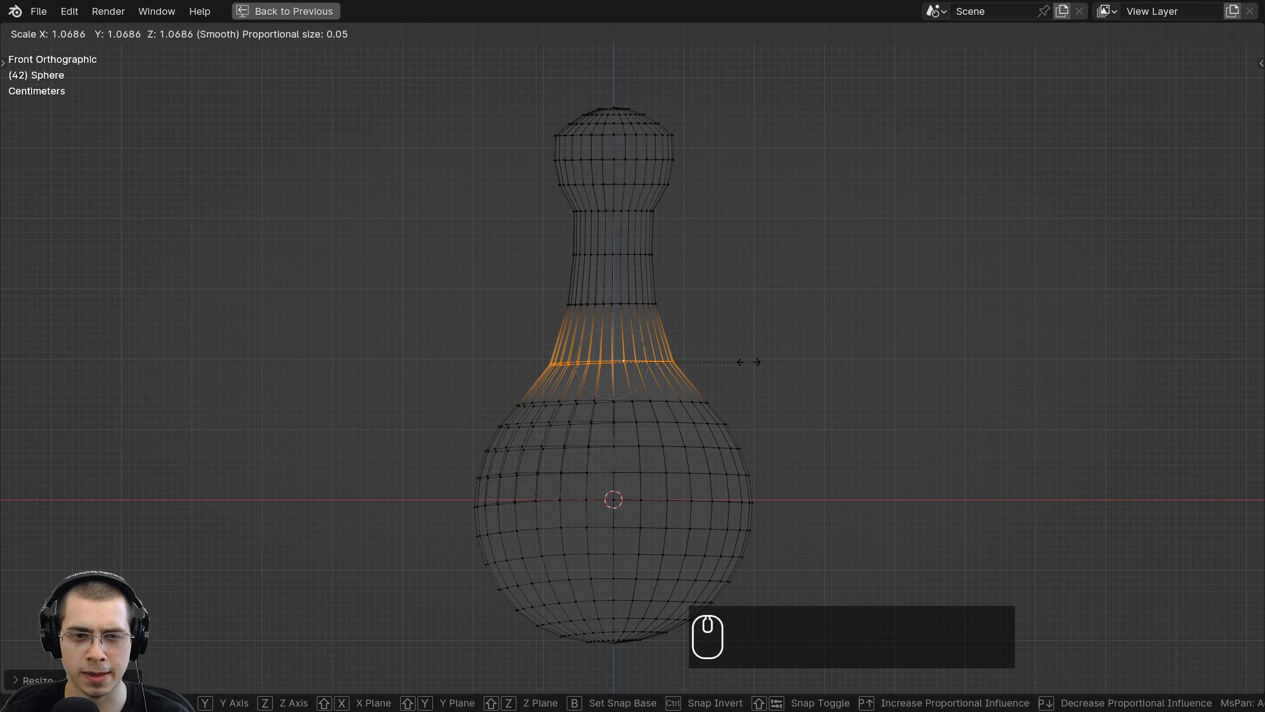
Scale up the edge loop where the neck meets the bulb by about 1.07 with proportional editing, and clear the selection.
left_click(748, 362)
scroll(720, 356, "down", 3)
scroll(690, 452, "up", 2)
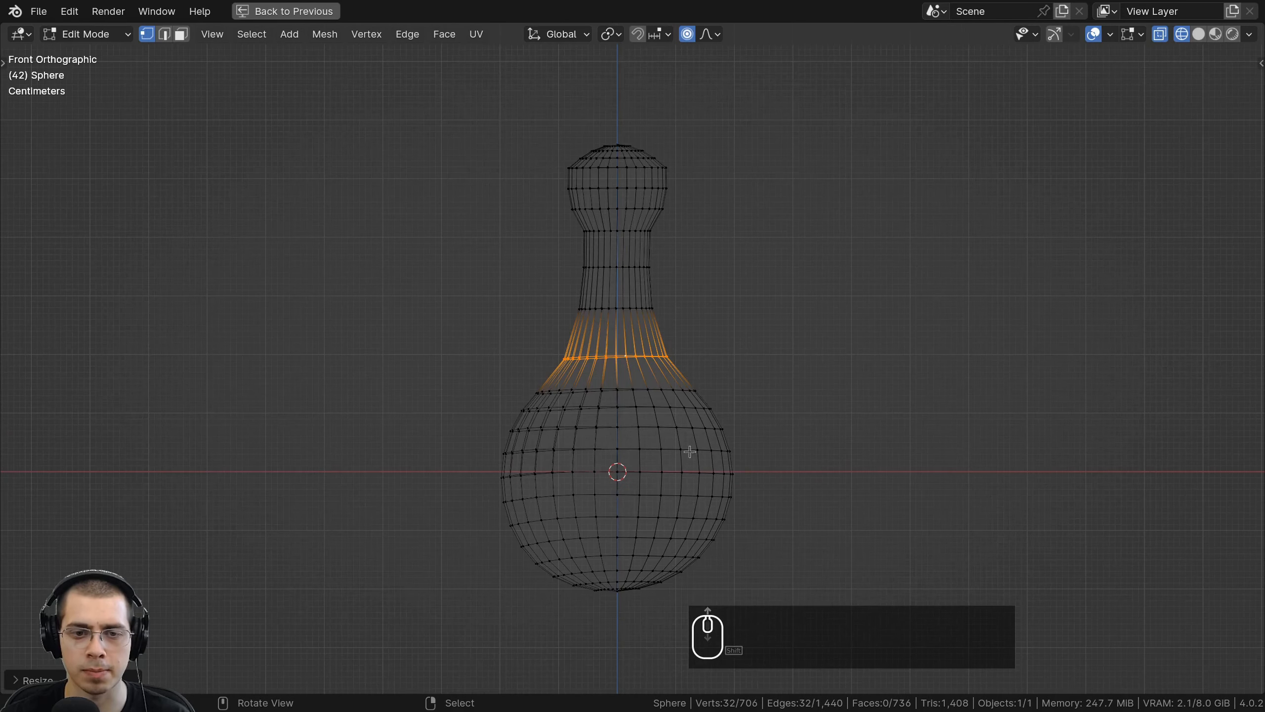
key("ctrl+z")
key("ctrl+z")
key("alt+a")
Return to Object Mode with solid shading and add a level 2 subdivision surface to the drumstick.
key("Tab")
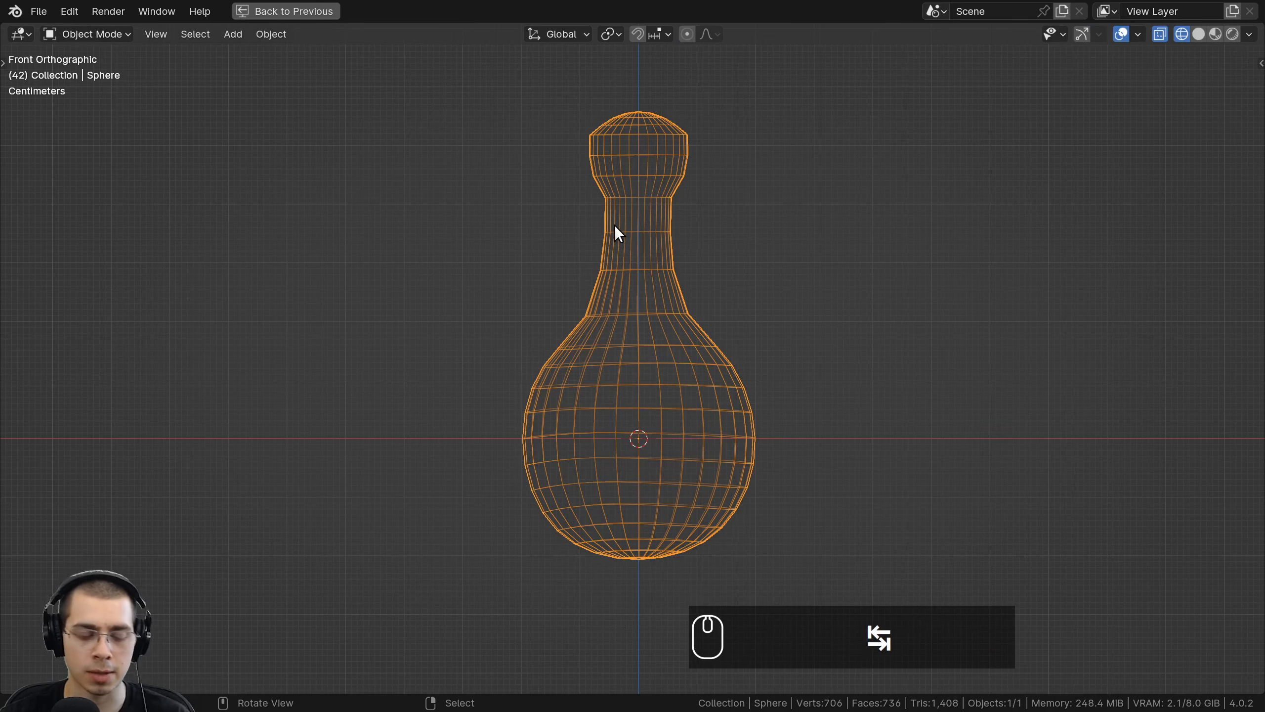
key("z")
left_click(688, 224)
middle_click_drag(872, 233, 774, 279)
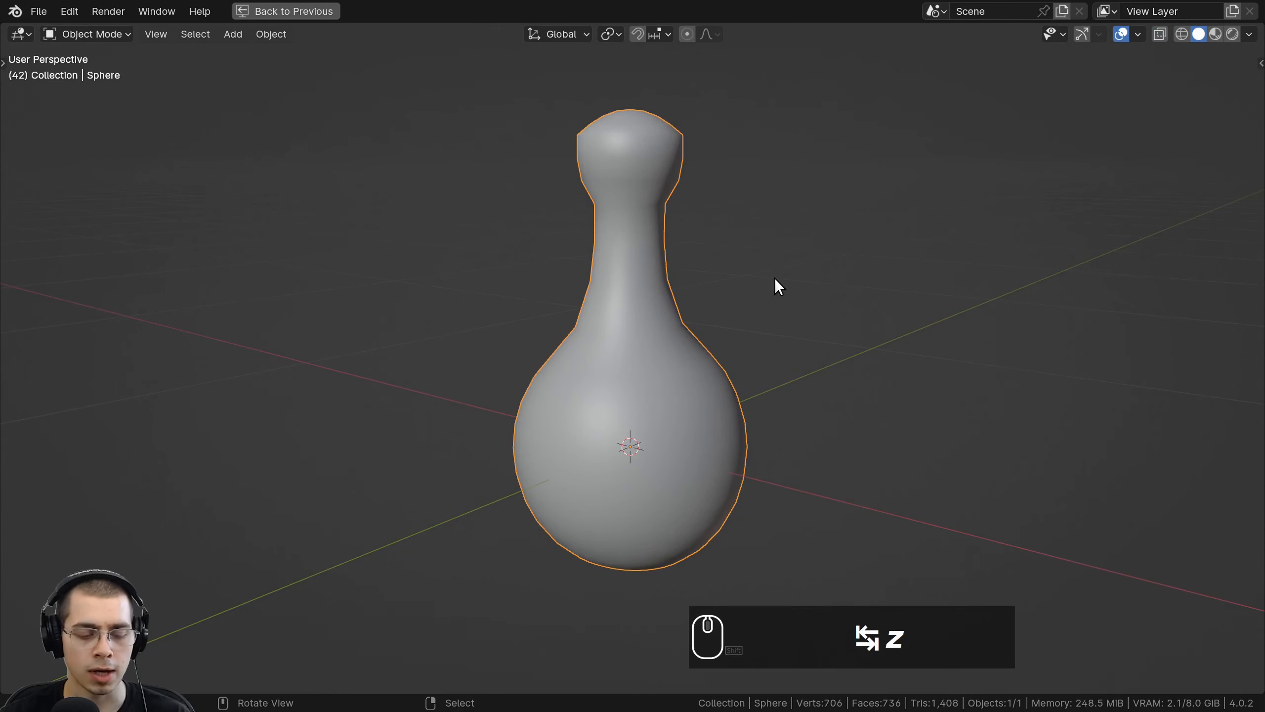
key("ctrl+2")
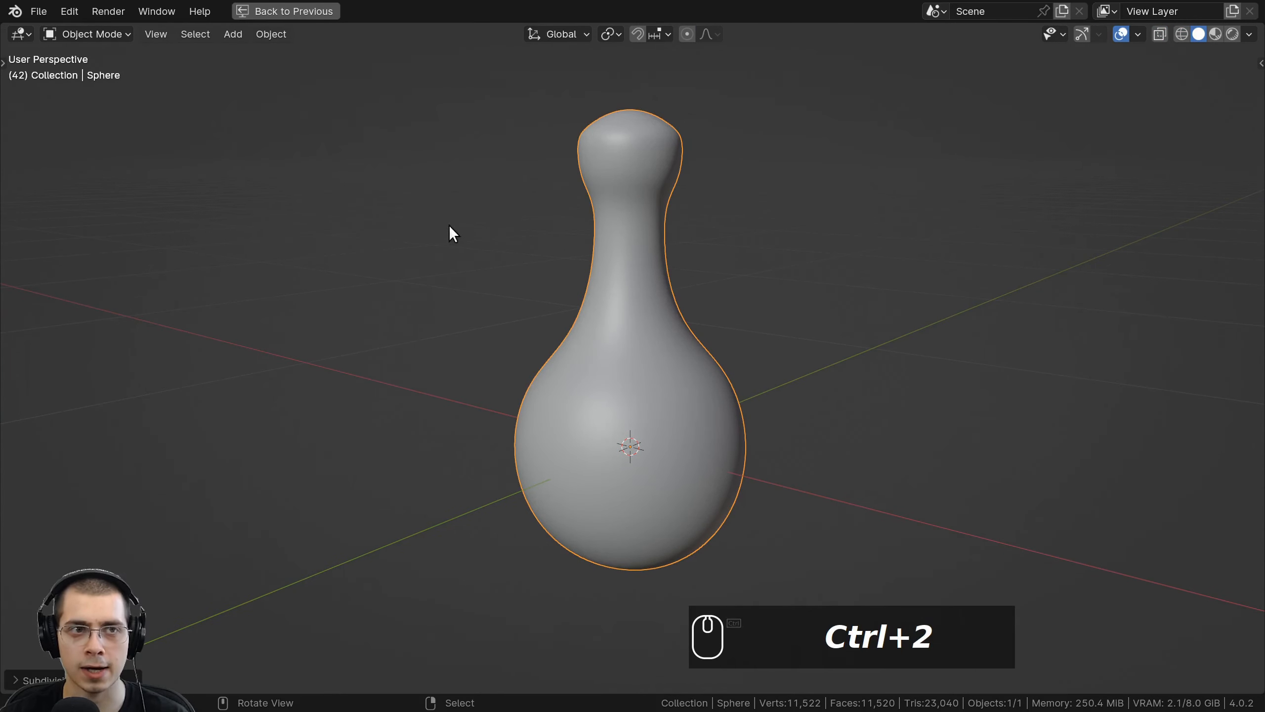
Restore the full workspace from the maximized viewport and apply the drumstick's Subdivision modifier.
left_click(298, 12)
scroll(364, 255, "up", 4)
middle_click_drag(400, 297, 410, 327, "shift")
left_click_drag(1228, 166, 923, 221)
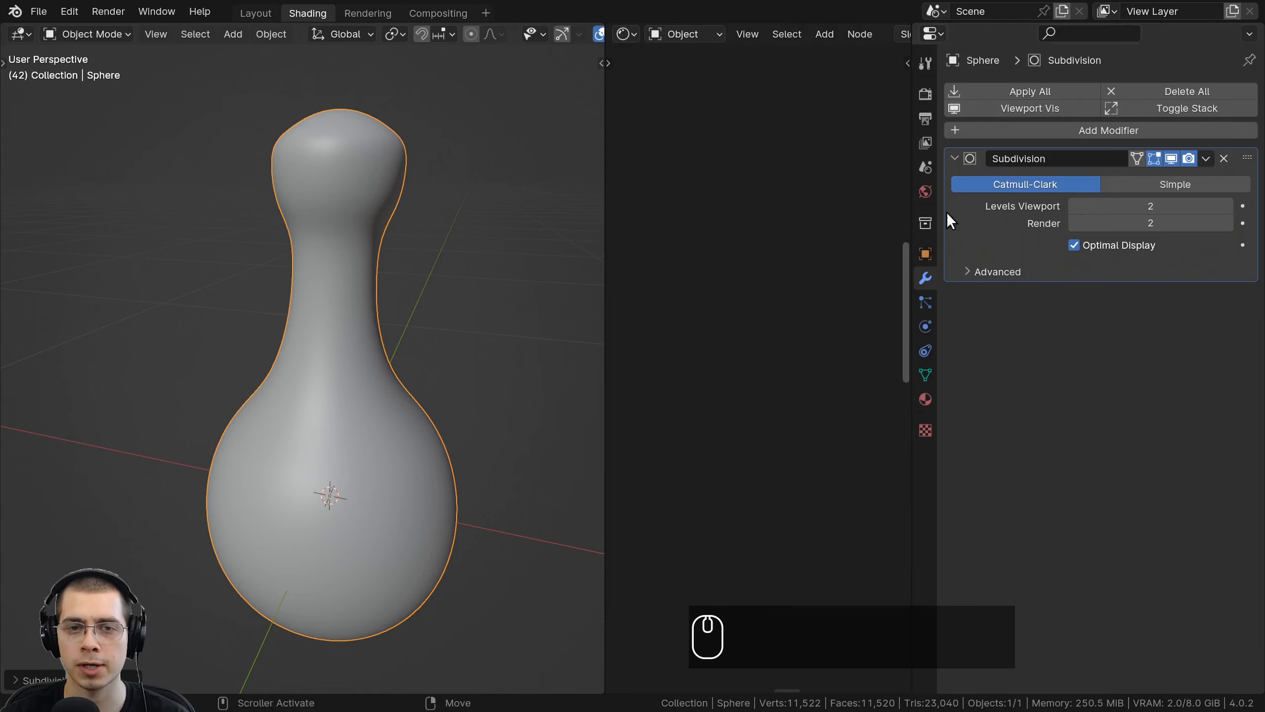
middle_click_drag(386, 321, 389, 332, "shift")
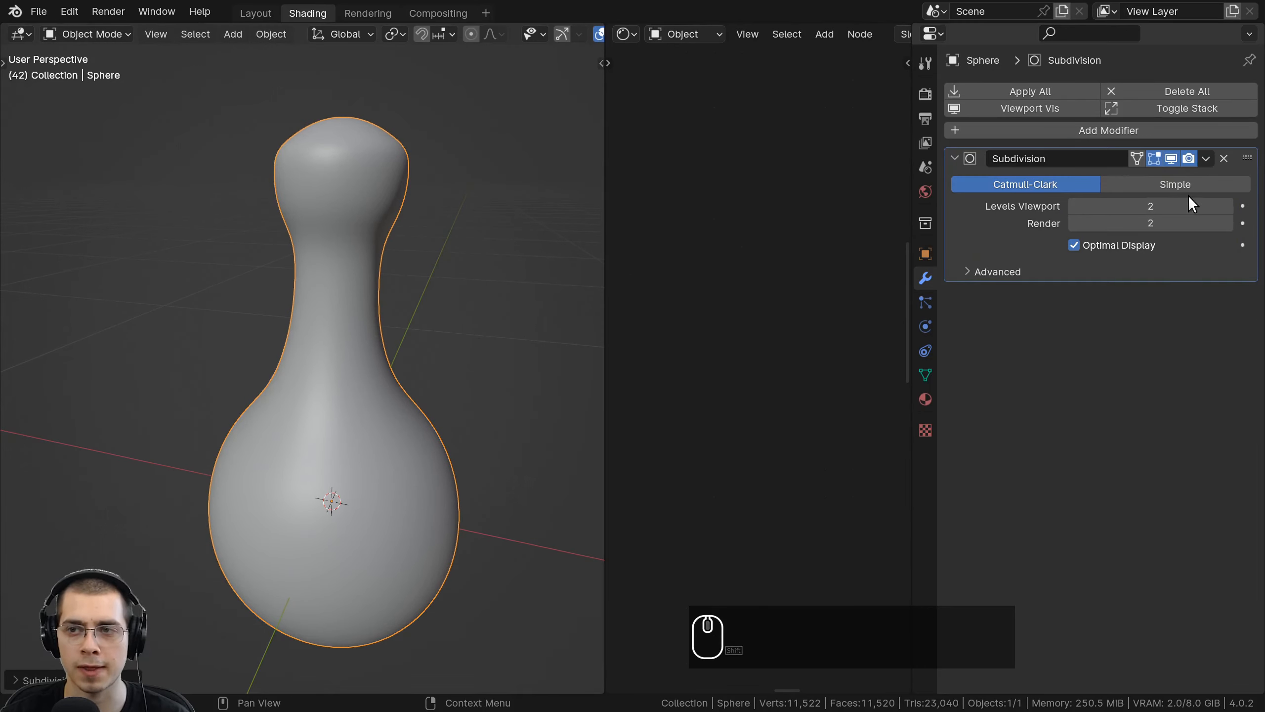
left_click(1206, 158)
left_click(1168, 180)
In Edit Mode, move vertices on the bulb's left side with proportional editing to make its outline slightly irregular.
middle_click_drag(314, 303, 354, 235, "shift")
key("Tab")
scroll(347, 438, "up", 3)
scroll(354, 236, "down", 3)
scroll(354, 236, "down", 2)
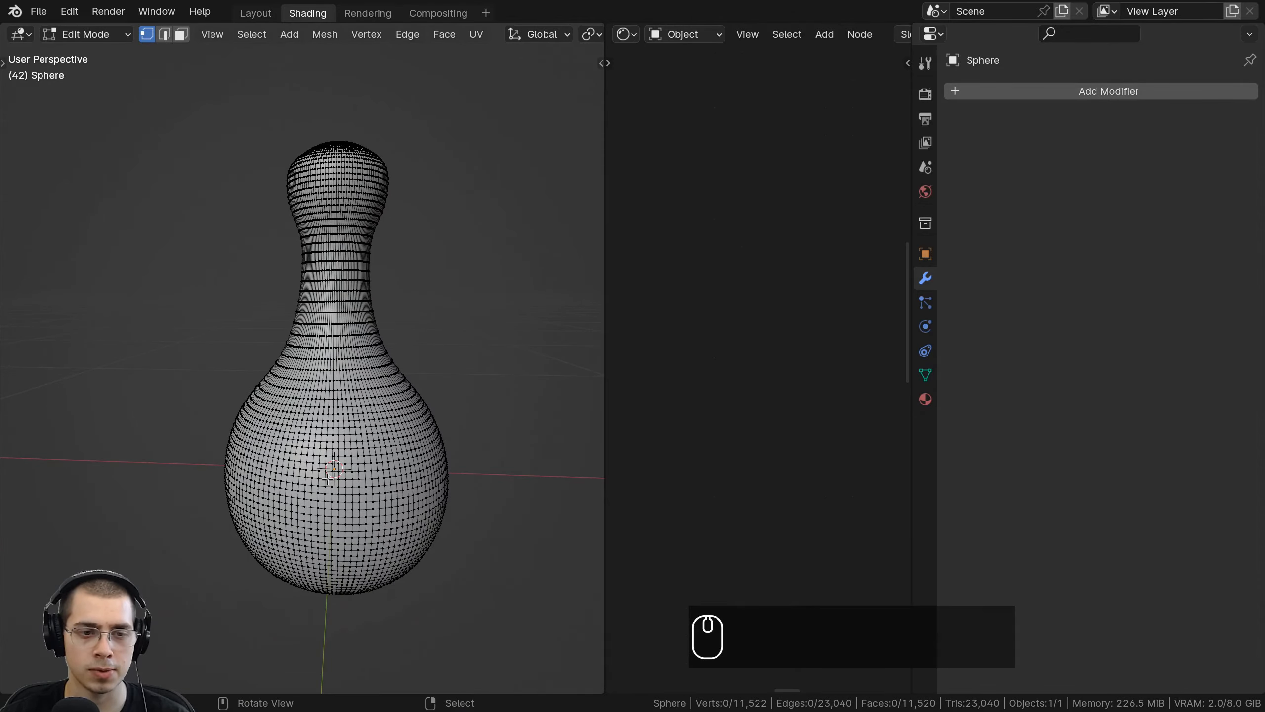
right_click(327, 478)
scroll(324, 466, "down", 1)
middle_click_drag(321, 453, 282, 345)
key("g")
key("g")
left_click(202, 376)
key("g")
left_click(189, 387)
Reshape another spot on the bulb's side from a rotated view with proportional editing.
scroll(187, 466, "up", 2)
middle_click_drag(413, 366, 219, 378)
scroll(224, 378, "down", 3)
key("g")
left_click(232, 381)
Push a vertex on the bulb's right side inward by about 0.047 m with a proportional size of about 0.35 m.
middle_click_drag(430, 377, 294, 389, "shift")
left_click(368, 389)
middle_click_drag(383, 389, 453, 392)
scroll(455, 392, "up", 1)
key("g")
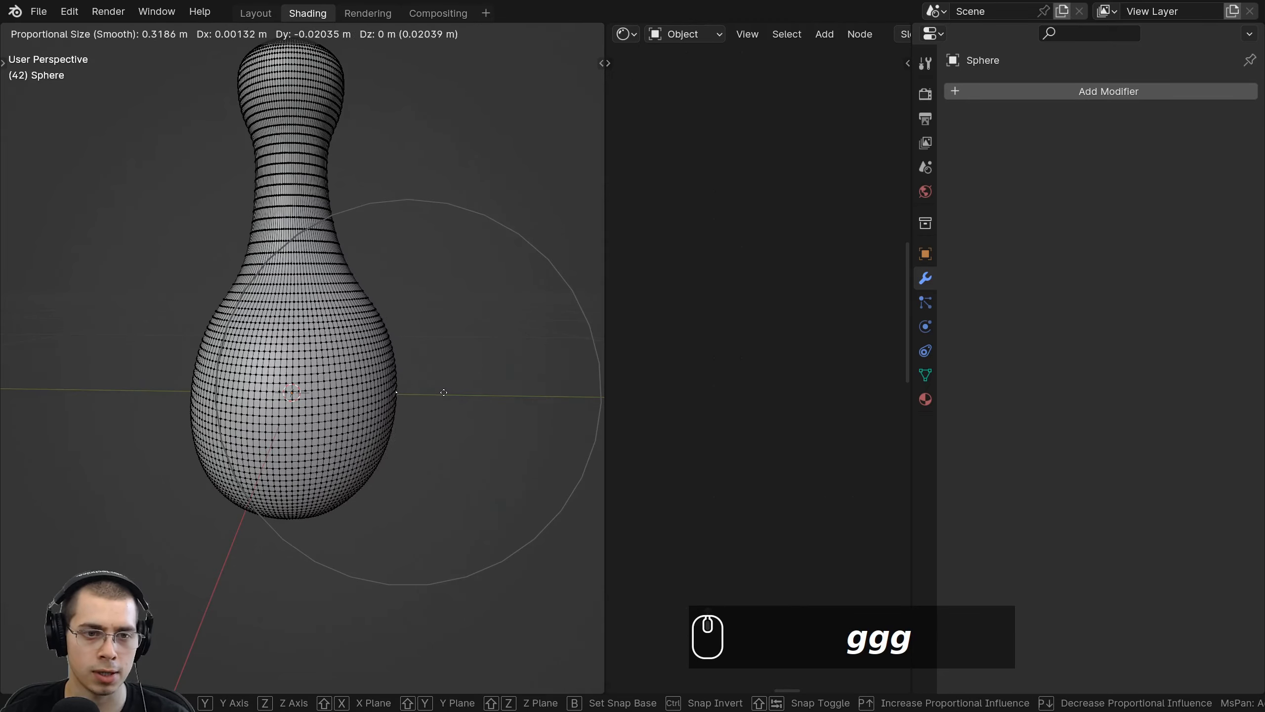
scroll(430, 392, "down", 1)
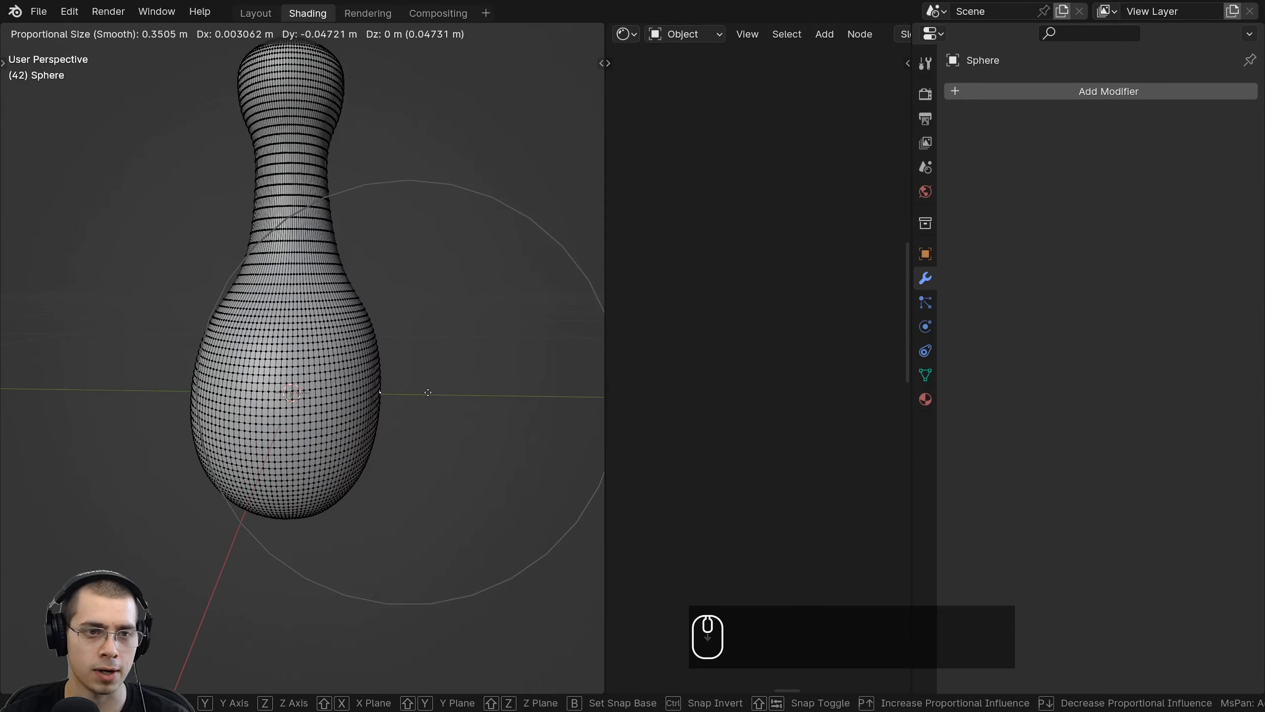
left_click(427, 393)
Nudge vertices along the bulb's lower edge with proportional editing to vary its underside.
scroll(427, 393, "down", 3)
middle_click_drag(401, 389, 379, 454)
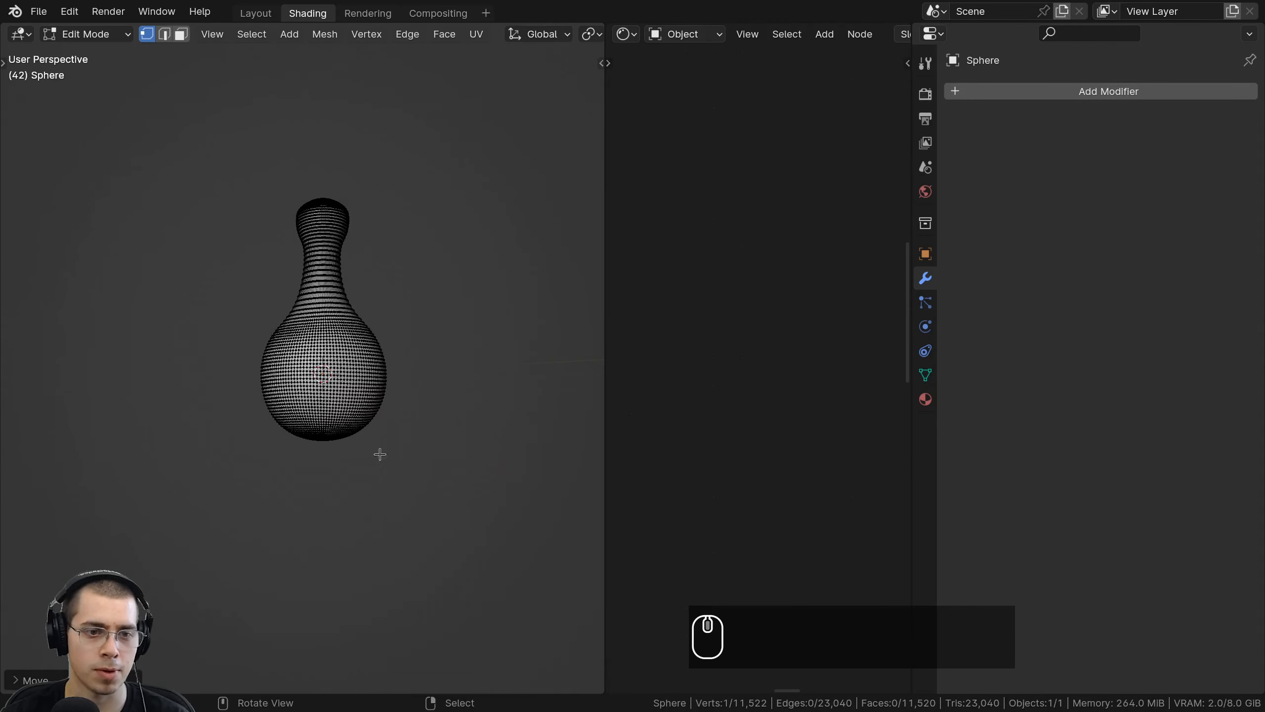
scroll(379, 454, "up", 2)
key("g")
left_click(275, 462)
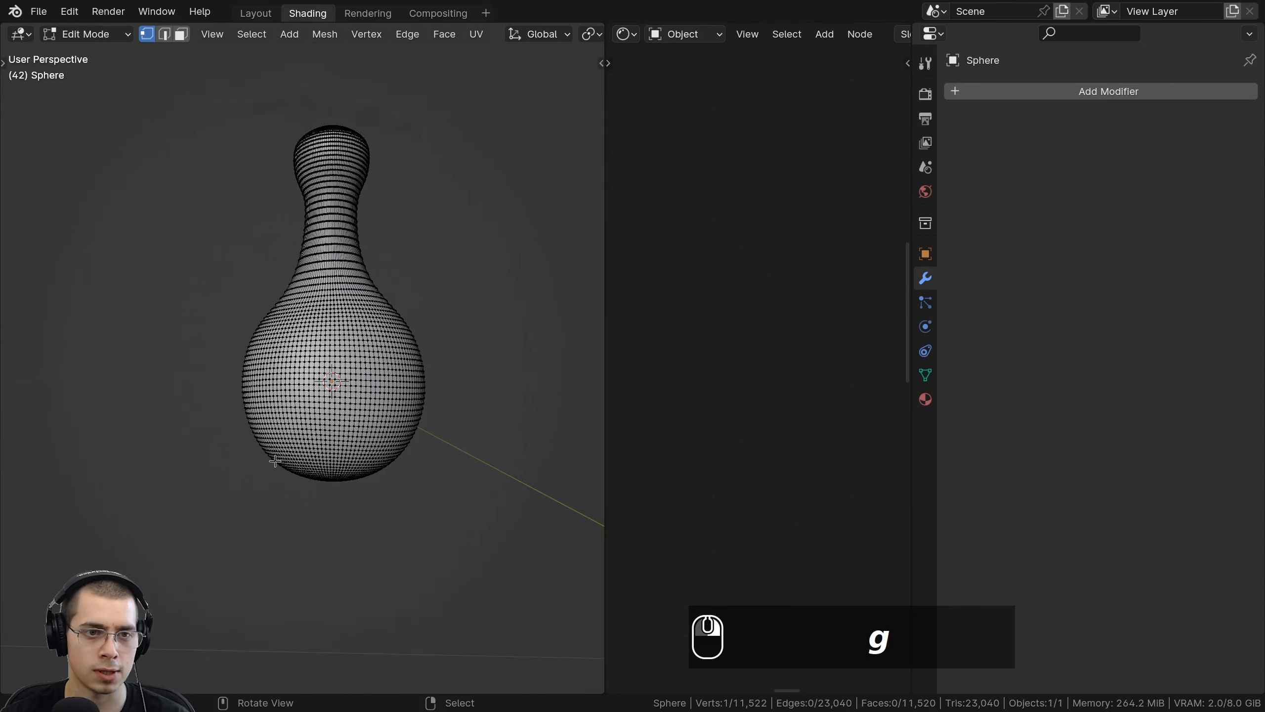
key("g")
key("g")
In Object Mode, add a Subdivision modifier to the drumstick with viewport and render levels both at 1.
key("Tab")
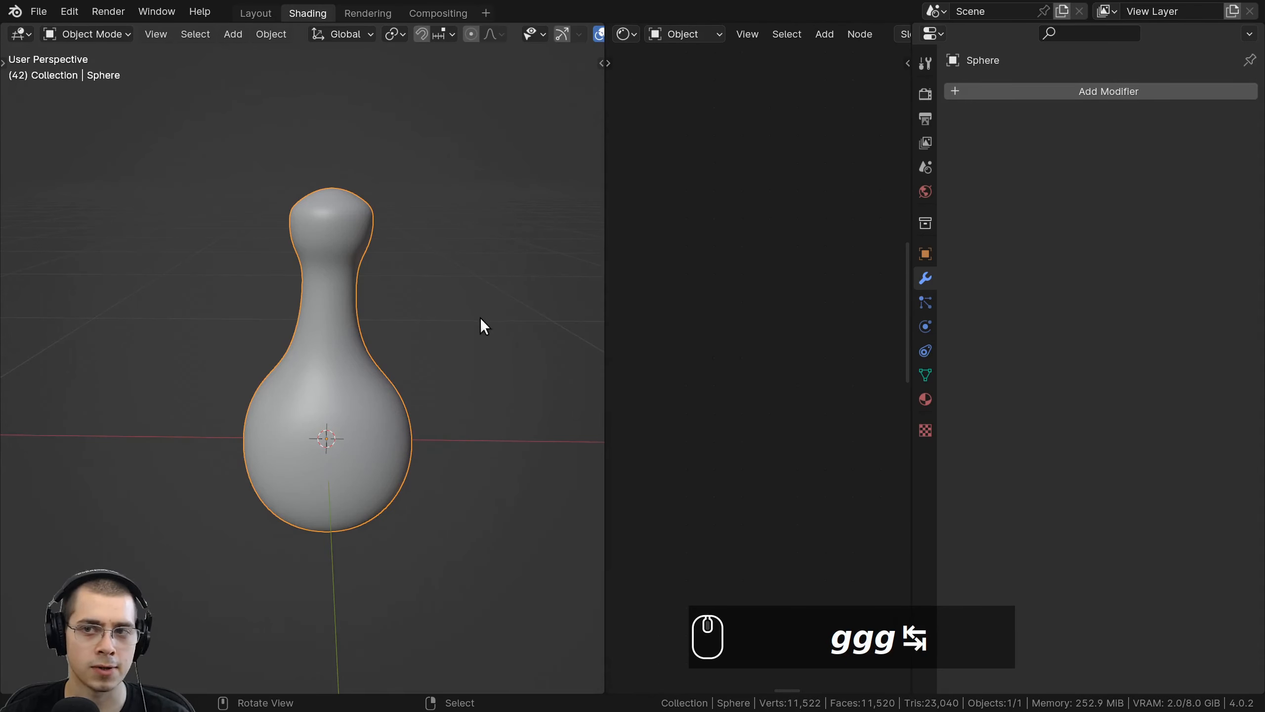
middle_click_drag(481, 319, 475, 323)
key("ctrl+1")
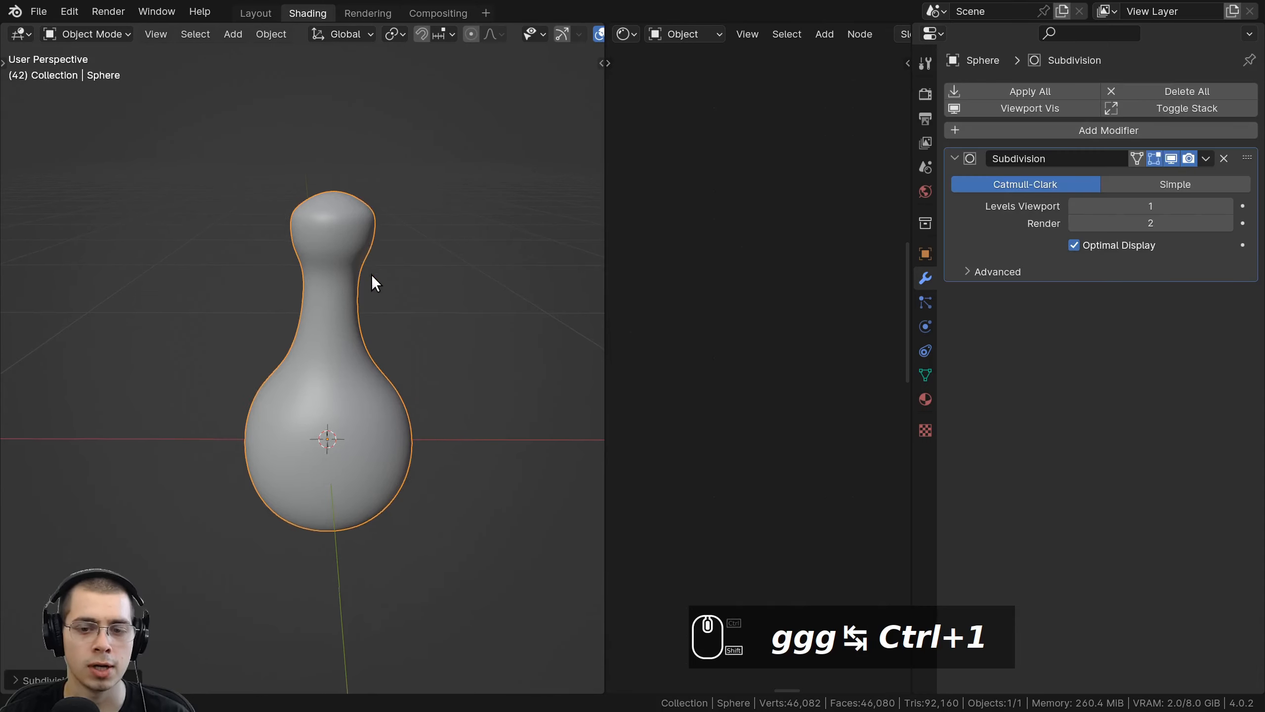
middle_click_drag(372, 274, 374, 276)
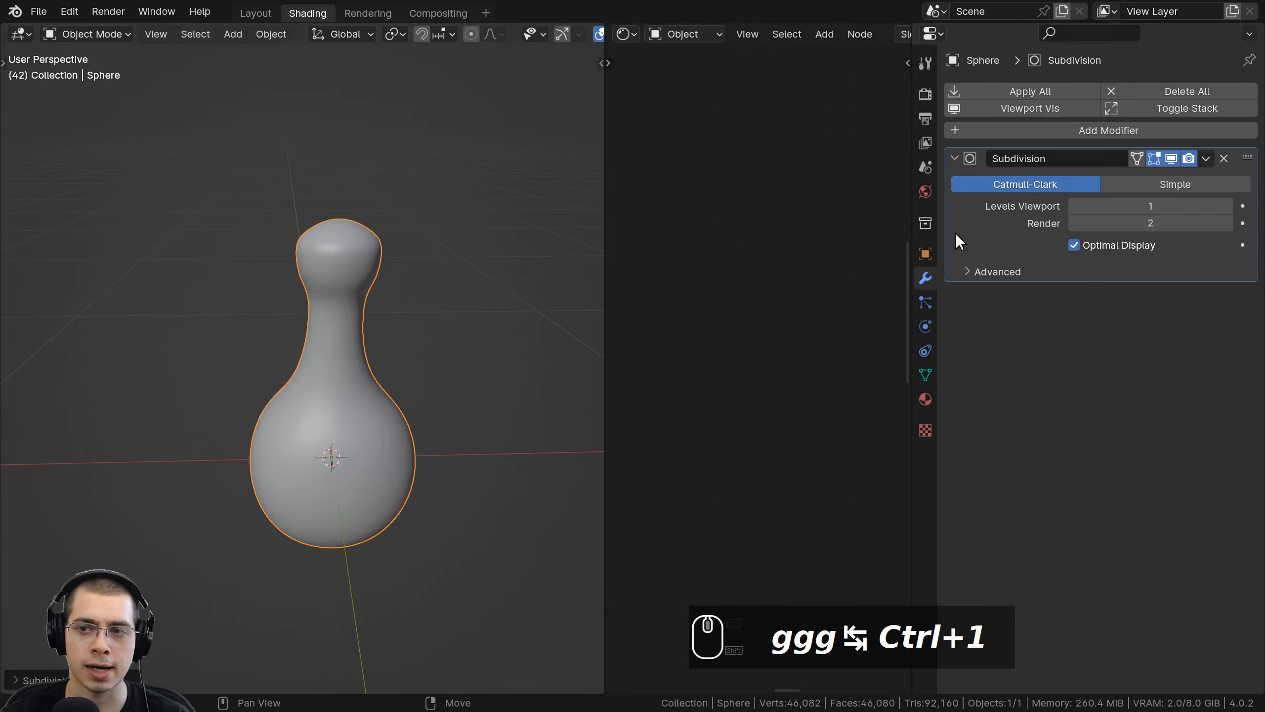
left_click(1074, 224)
Examine the density of the drumstick's mesh around the knob and neck in Edit Mode, then return to Object Mode.
scroll(486, 324, "up", 4)
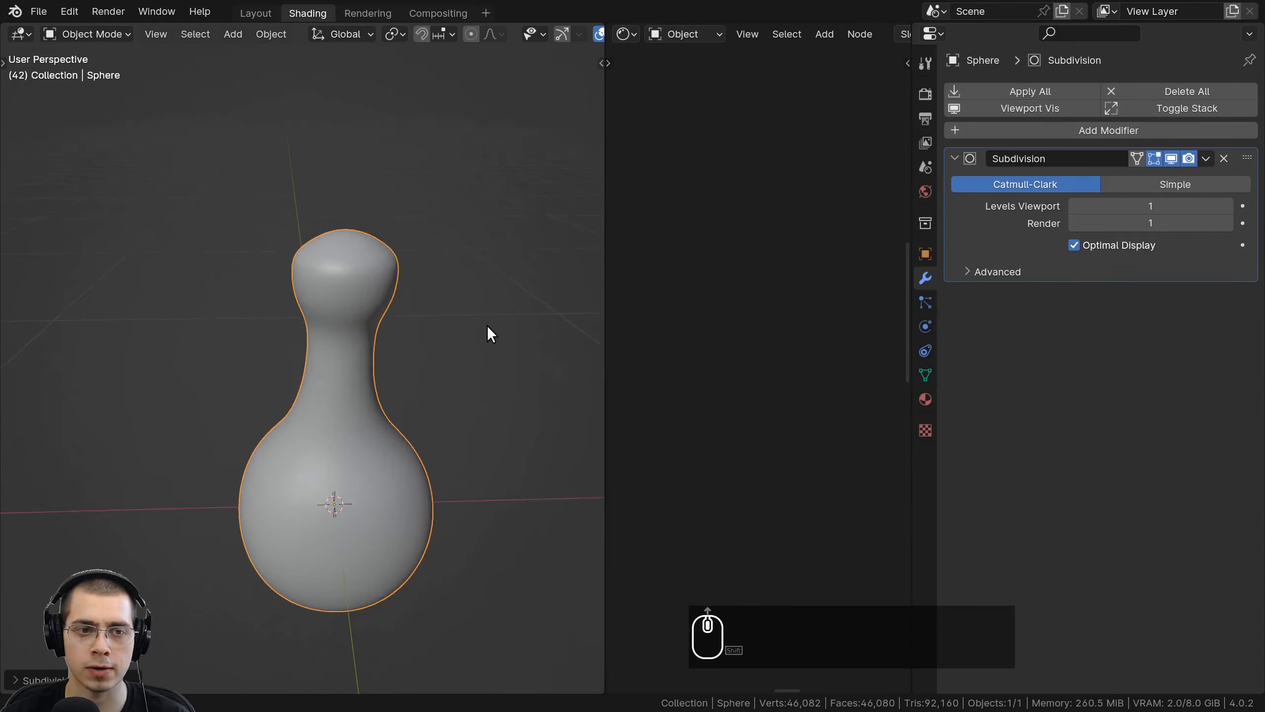
scroll(432, 225, "up", 3, "shift")
key("Tab")
scroll(394, 296, "up", 3)
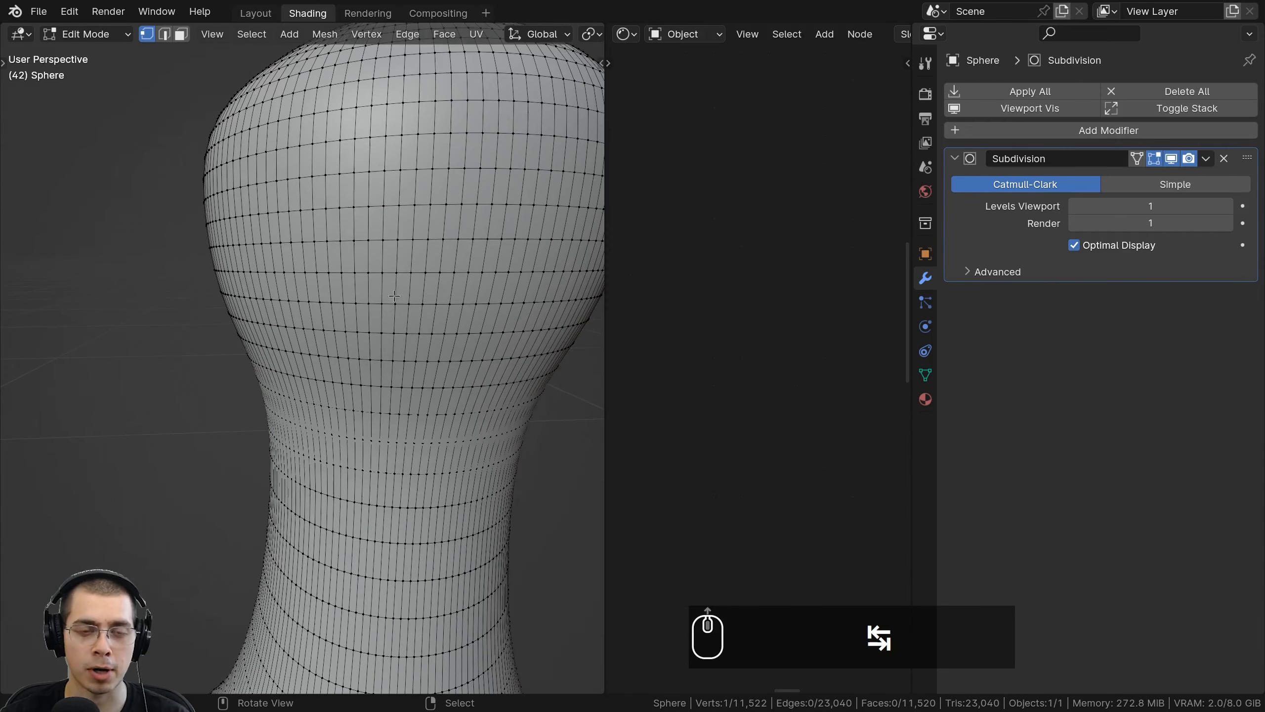
scroll(300, 315, "down", 4, "shift")
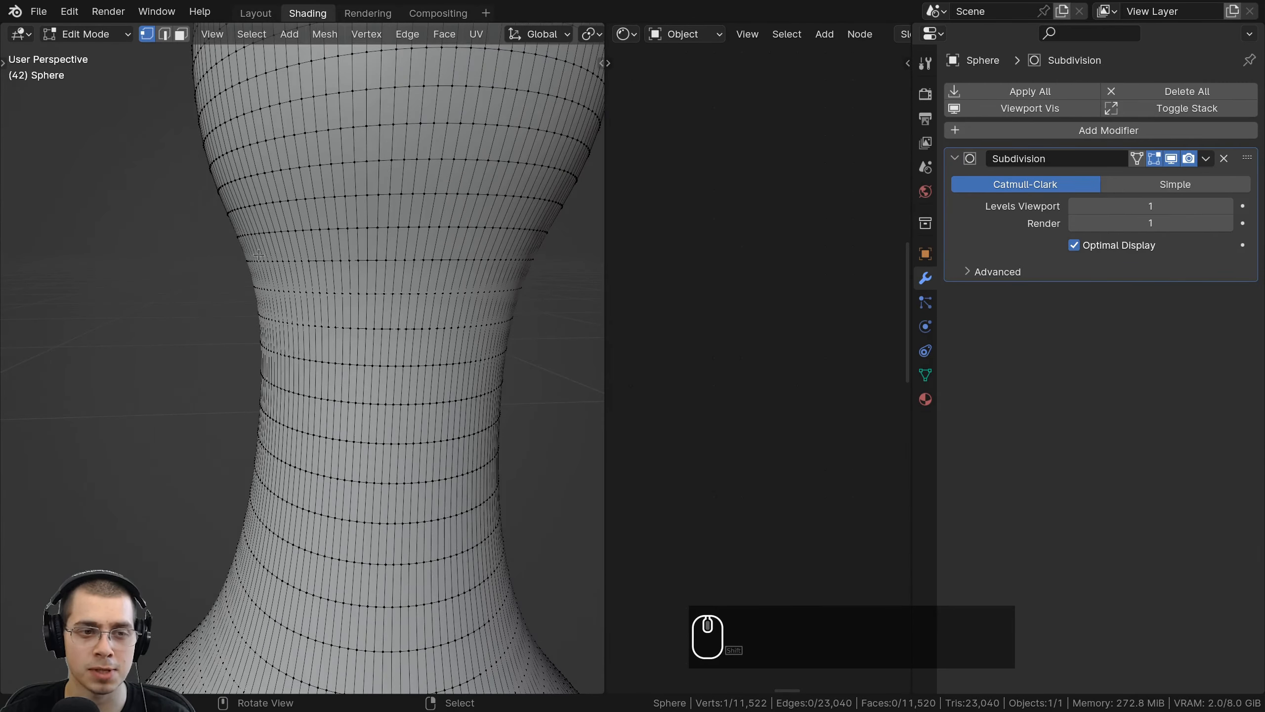
key("a")
key("a")
scroll(418, 116, "up", 3, "shift")
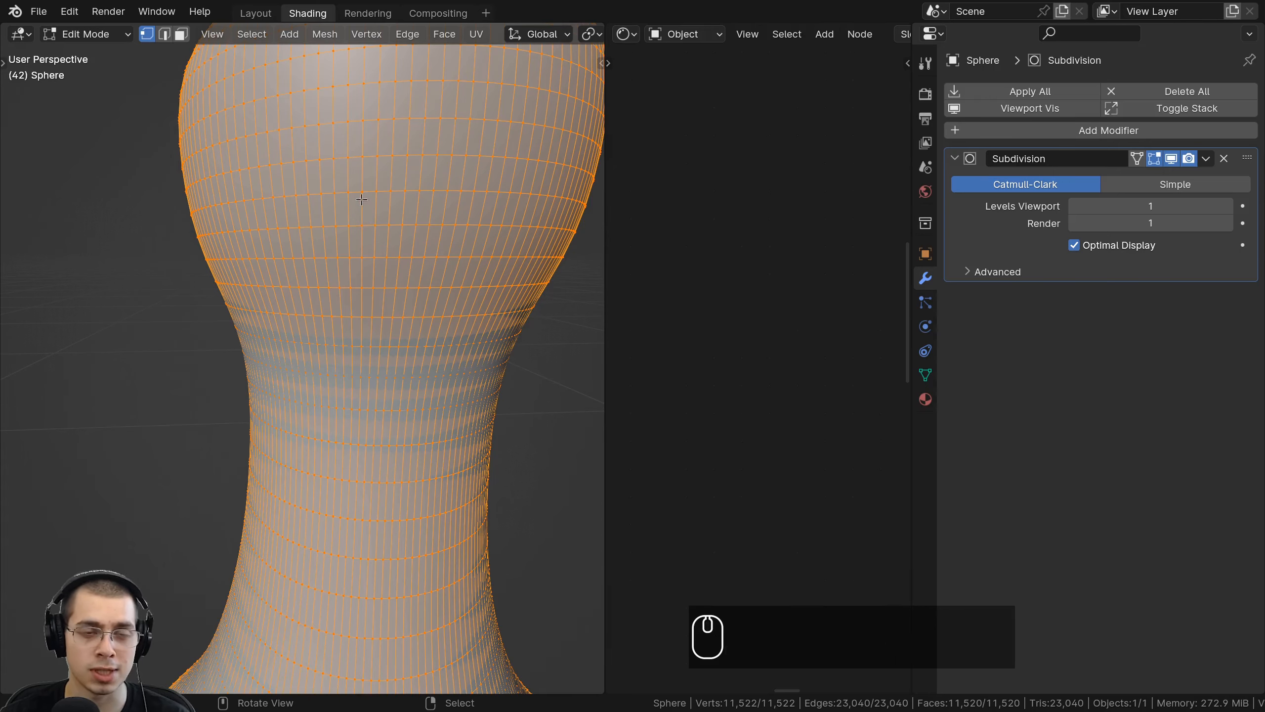
scroll(355, 174, "down", 2)
scroll(254, 306, "down", 6, "shift")
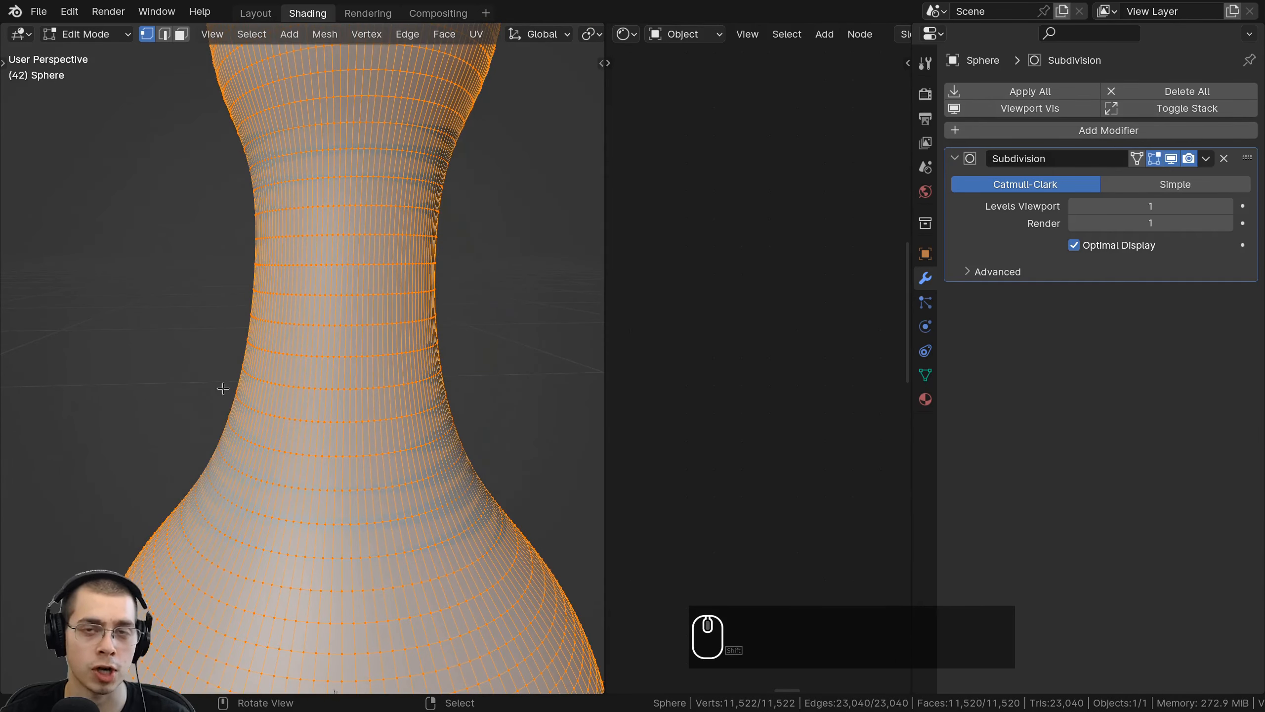
scroll(262, 292, "down", 5)
key("Tab")
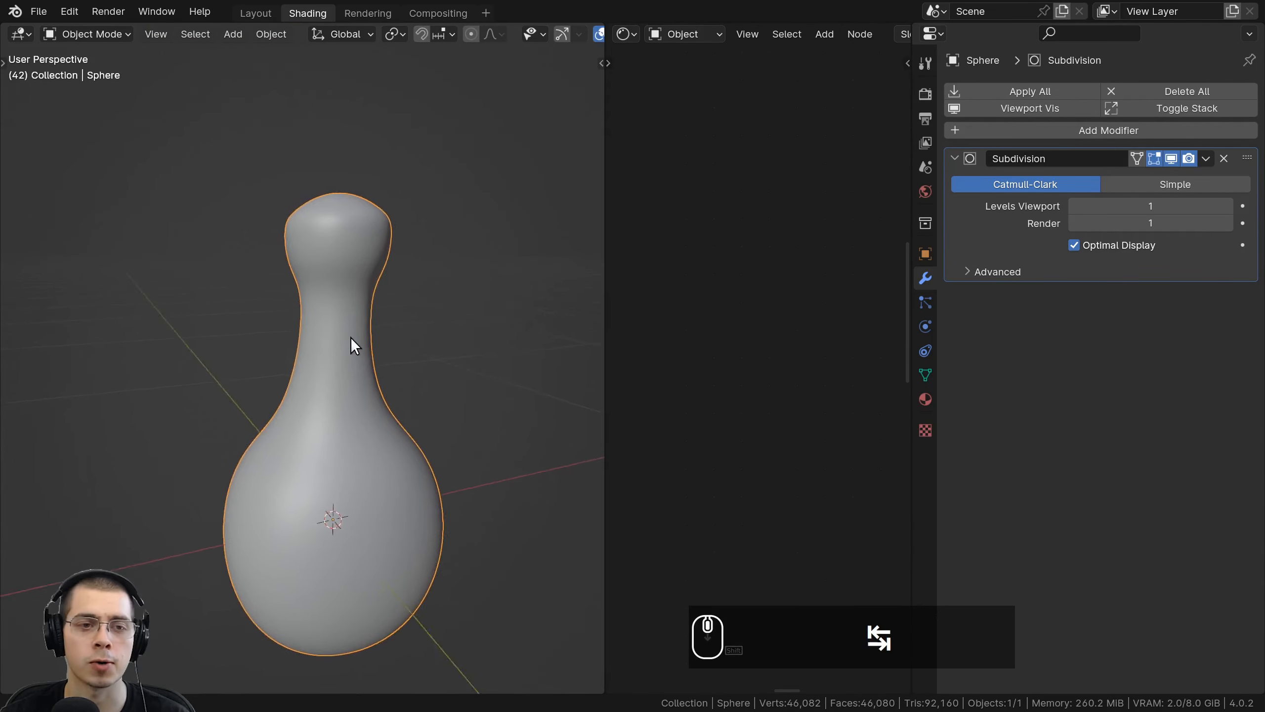
Rotate the drumstick a little over 42° in the front view so the knob leans to the left.
key("KP_1")
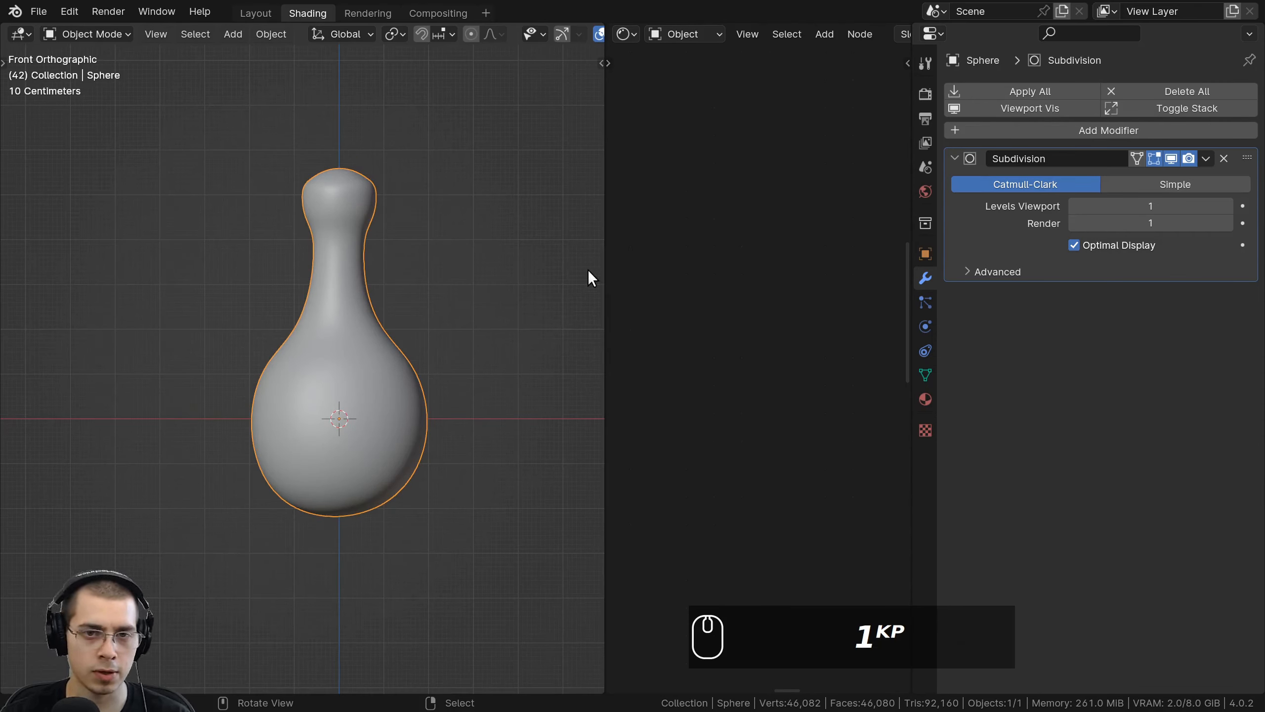
key("r")
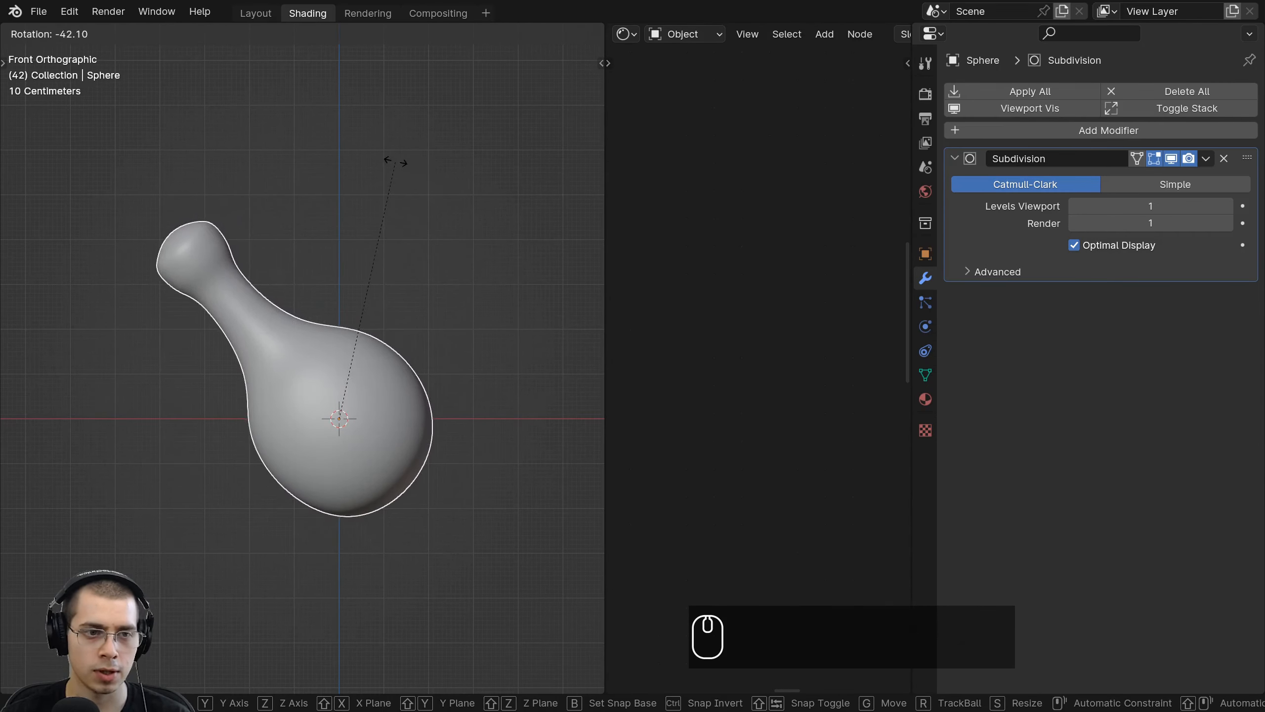
left_click(382, 149)
key("r")
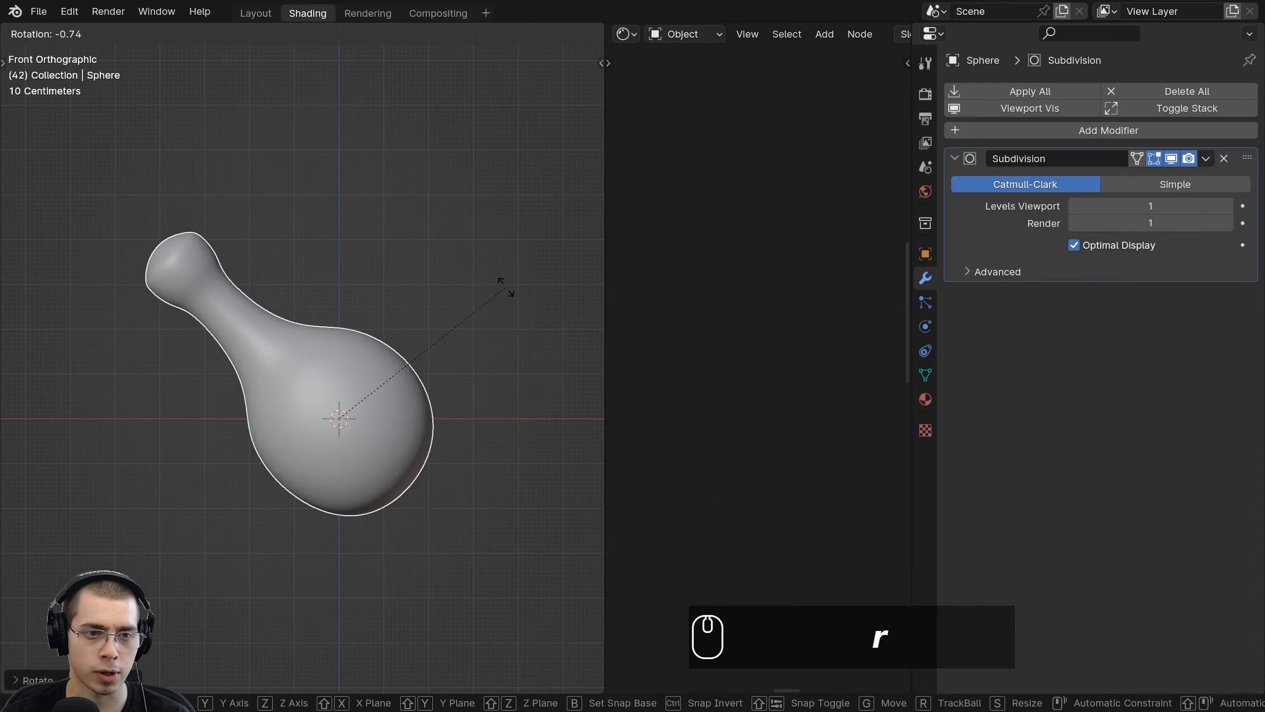
left_click(517, 285)
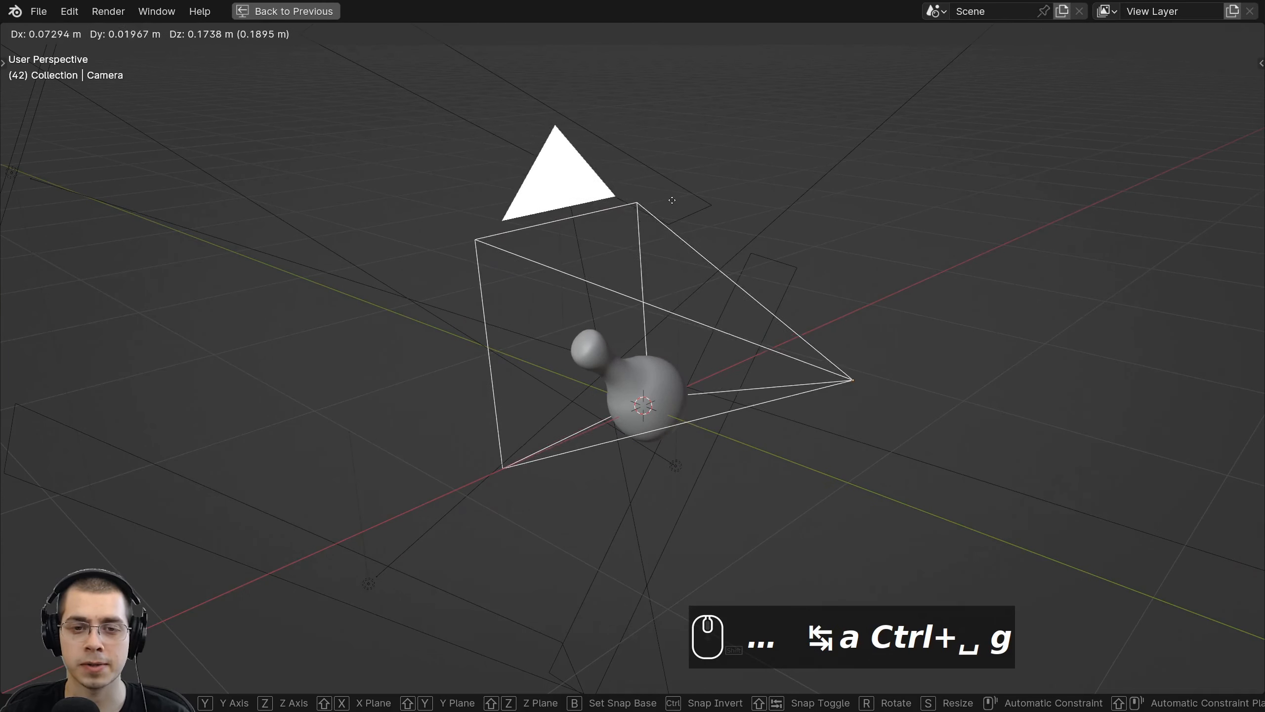
Move the camera to frame the tilted drumstick and look through the camera.
left_click(673, 204)
key("KP_0")
scroll(827, 161, "down", 5)
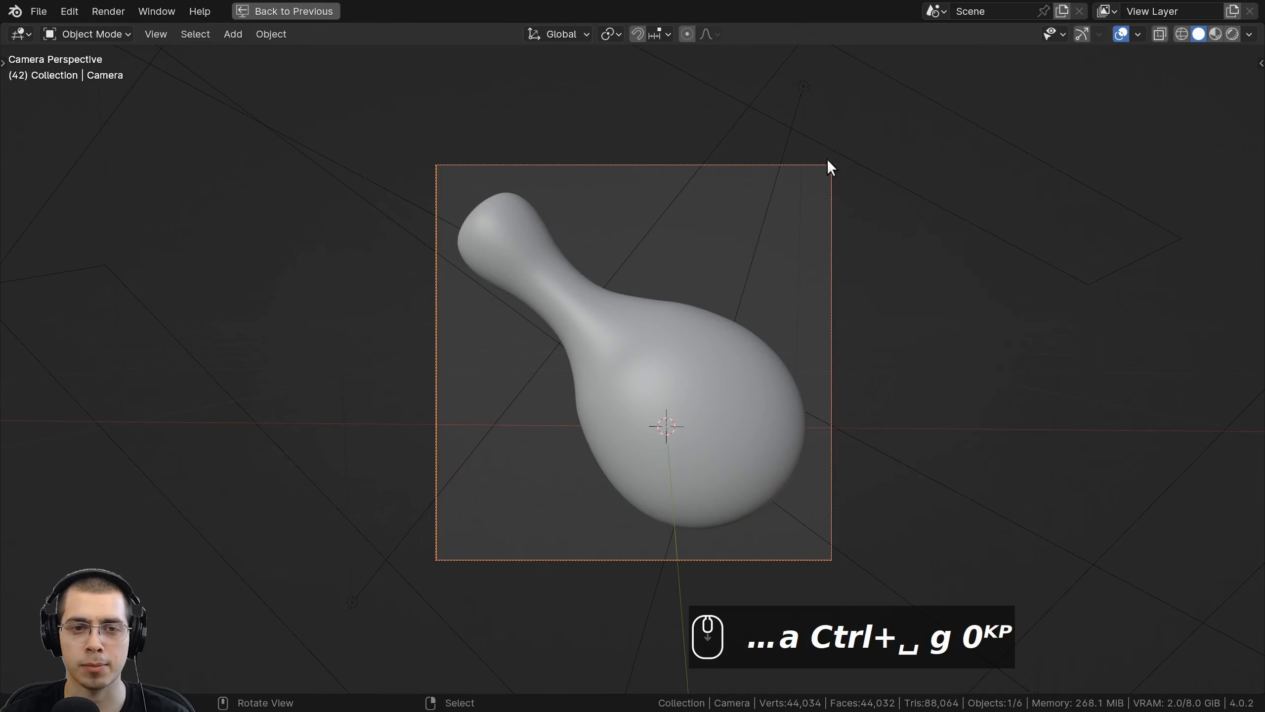
Restore the full workspace and show the scene's output format settings to check the render resolution.
left_click(266, 10)
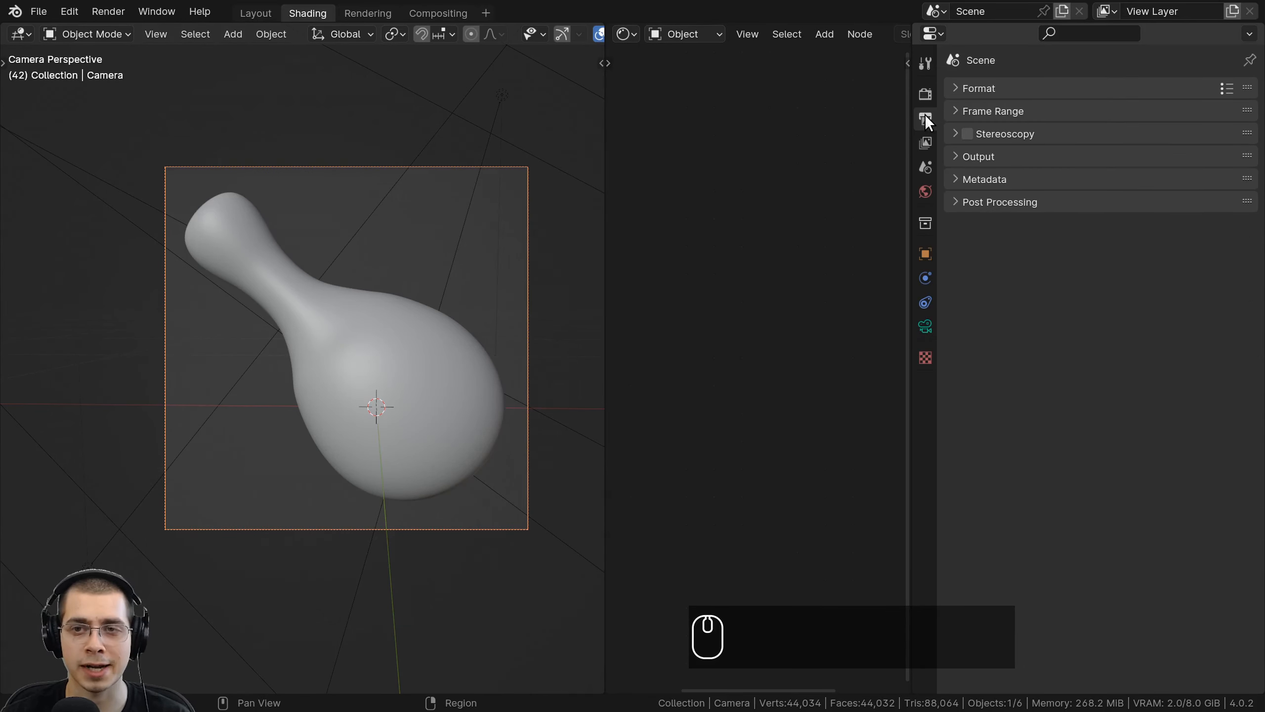
left_click(955, 88)
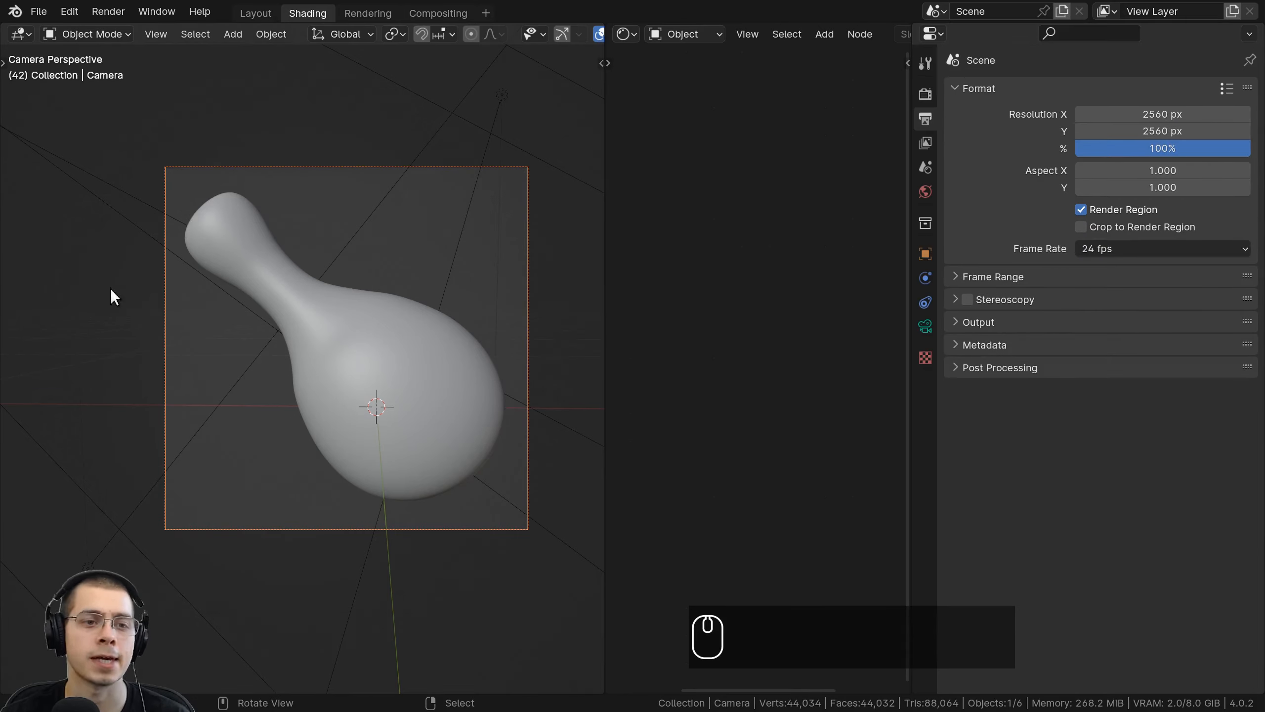
scroll(318, 277, "up", 2)
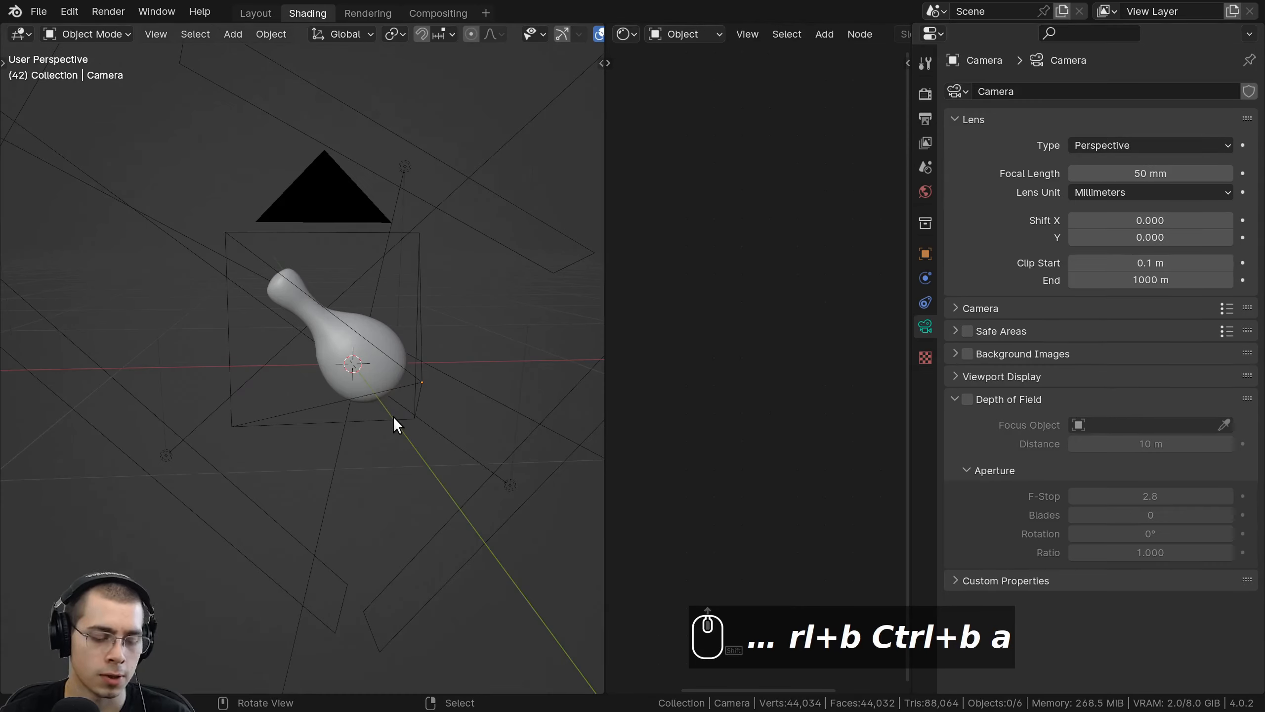
Switch the 3D viewport to rendered shading and widen it over the node editor.
key("z")
left_click(379, 251)
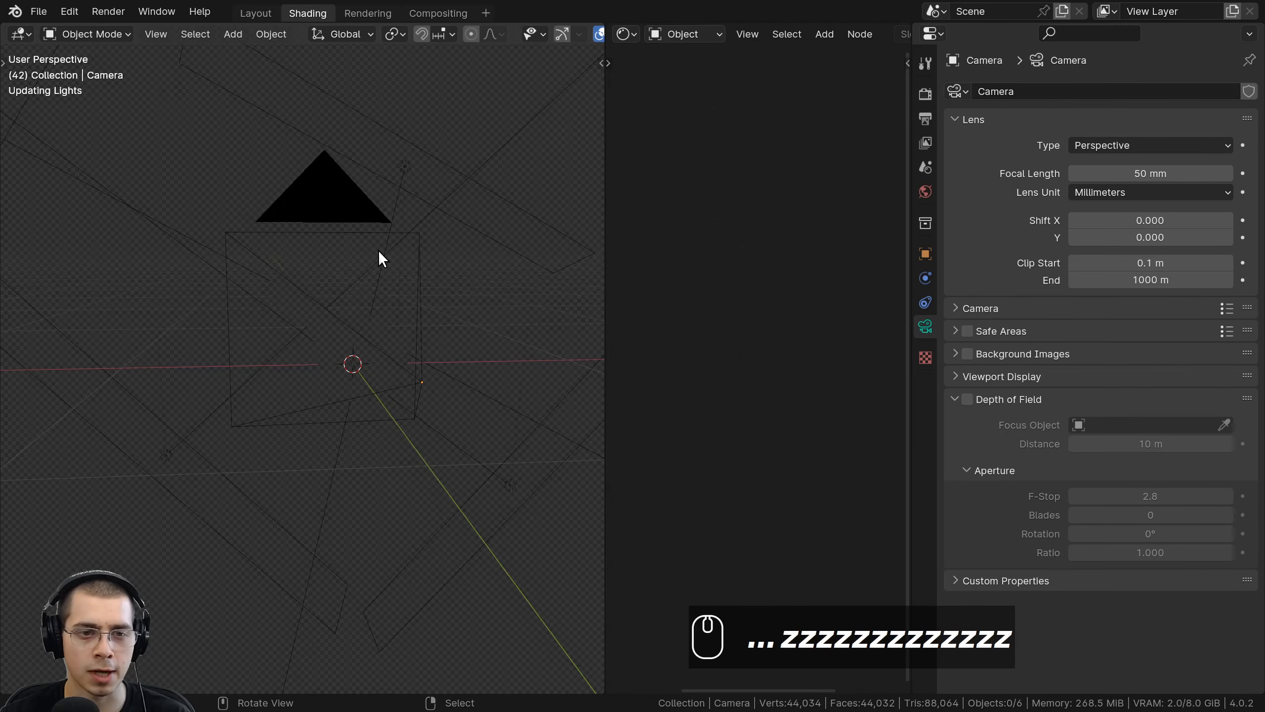
left_click_drag(605, 236, 836, 236)
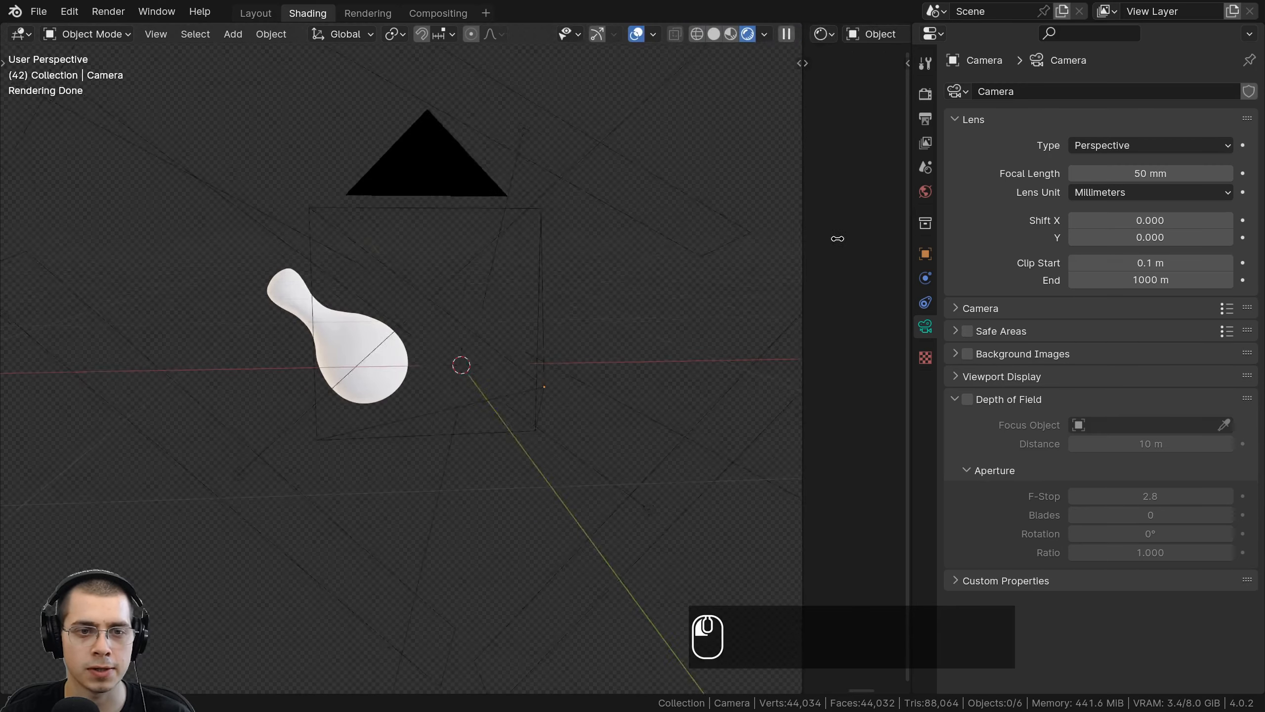
middle_click_drag(623, 264, 489, 293)
Choose Cycles as the scene's render engine.
left_click(930, 93)
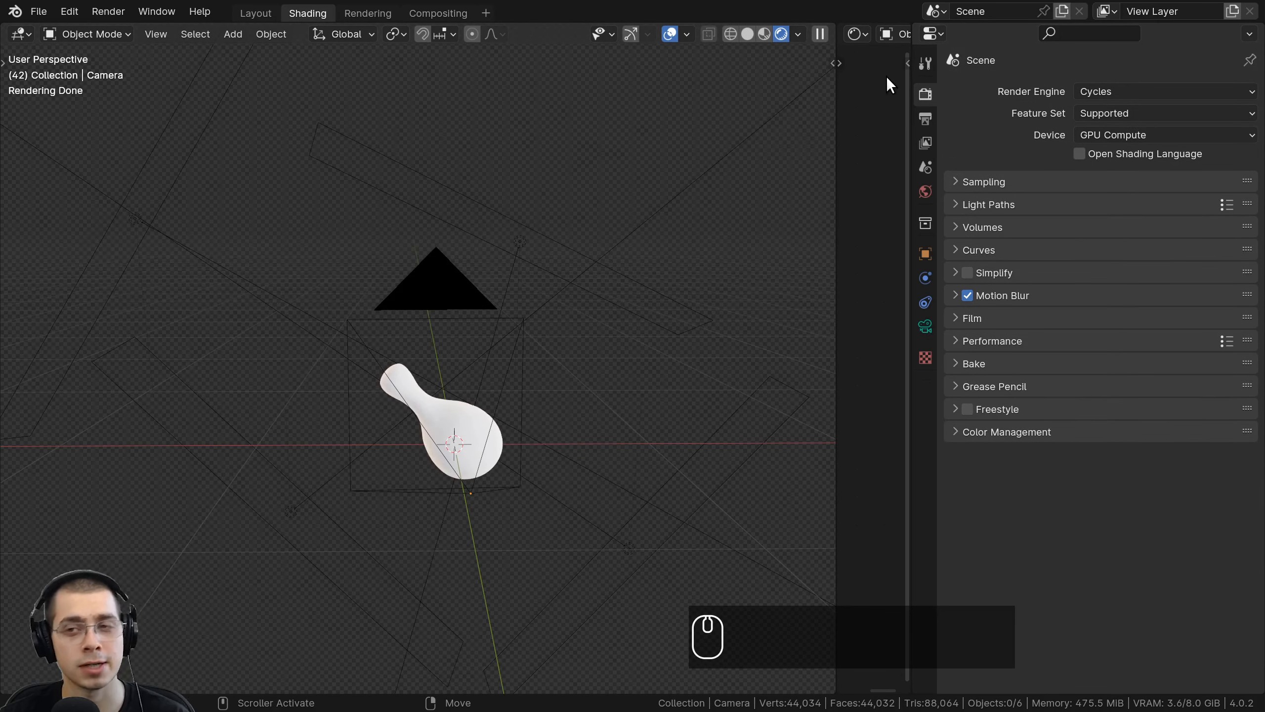
left_click(1089, 93)
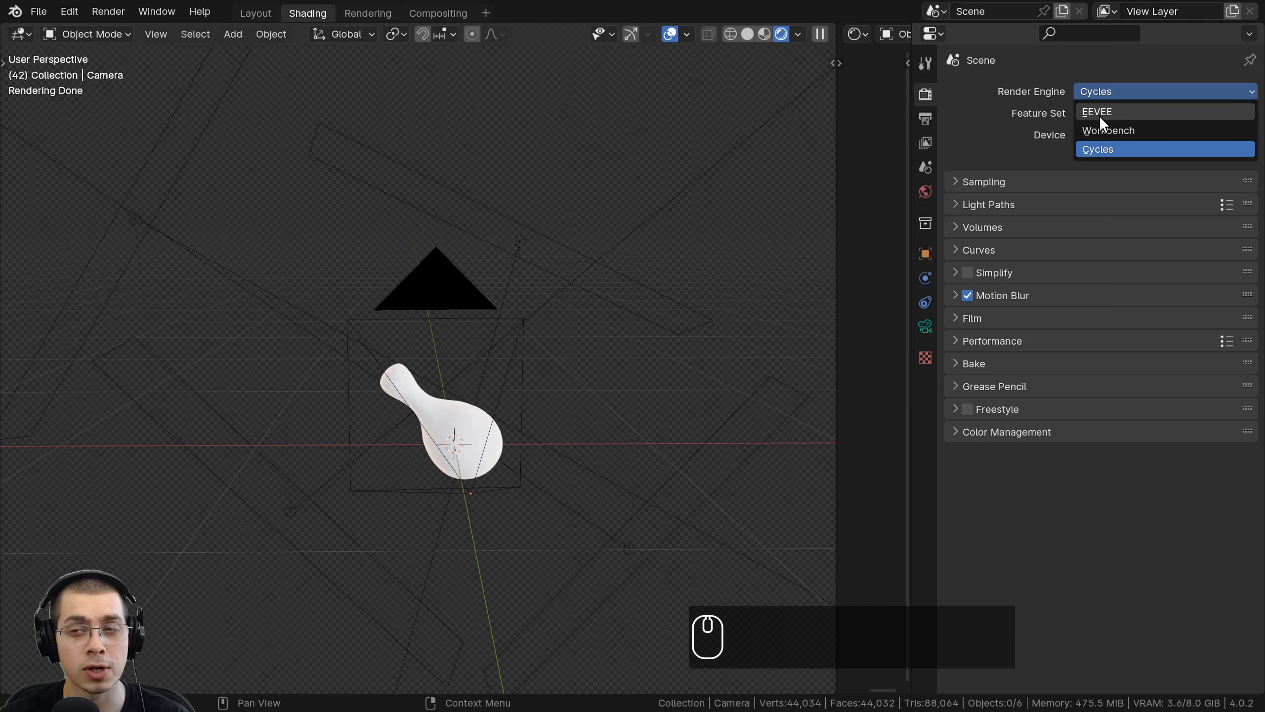
left_click(1102, 151)
Select the three area lights surrounding the drumstick.
middle_click_drag(466, 329, 271, 240, "shift")
left_click(526, 214, "shift")
left_click(270, 240, "shift")
left_click(358, 421, "shift")
middle_click_drag(359, 423, 328, 278)
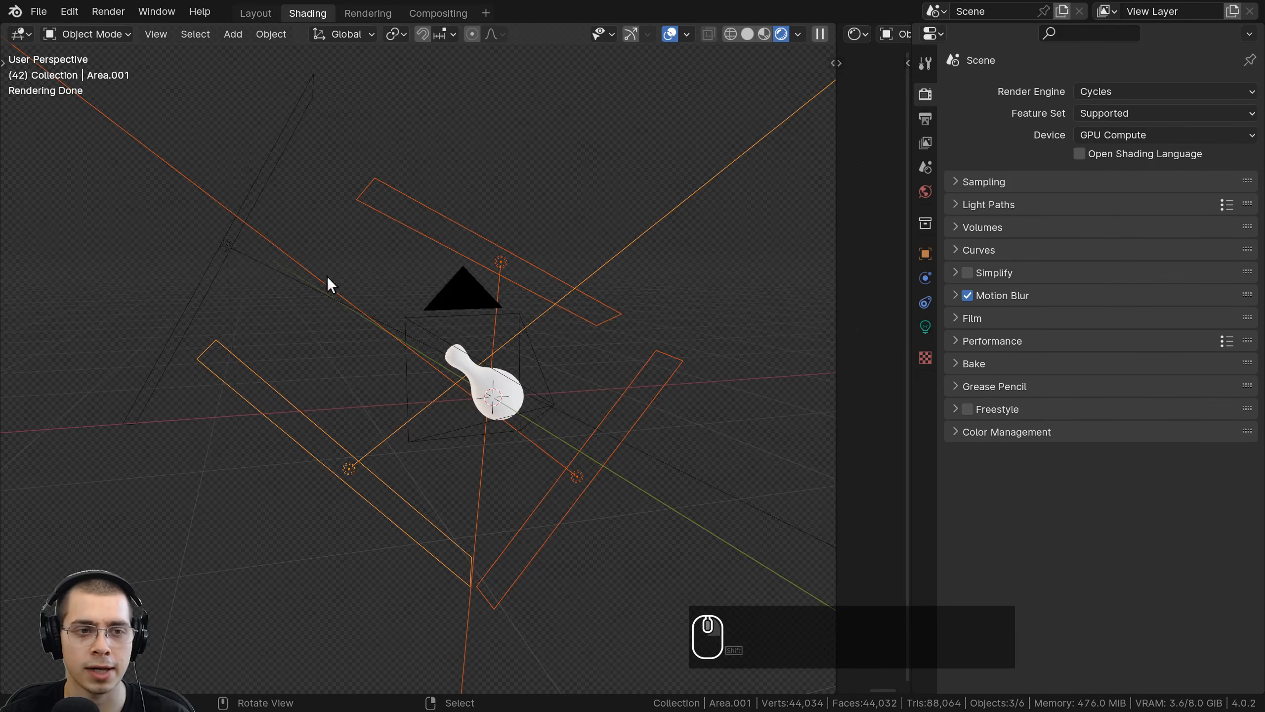
Add the fourth area light to the selection to inspect the light setup, and return to the camera view with everything deselected.
left_click(227, 238, "shift")
middle_click_drag(227, 238, 215, 132)
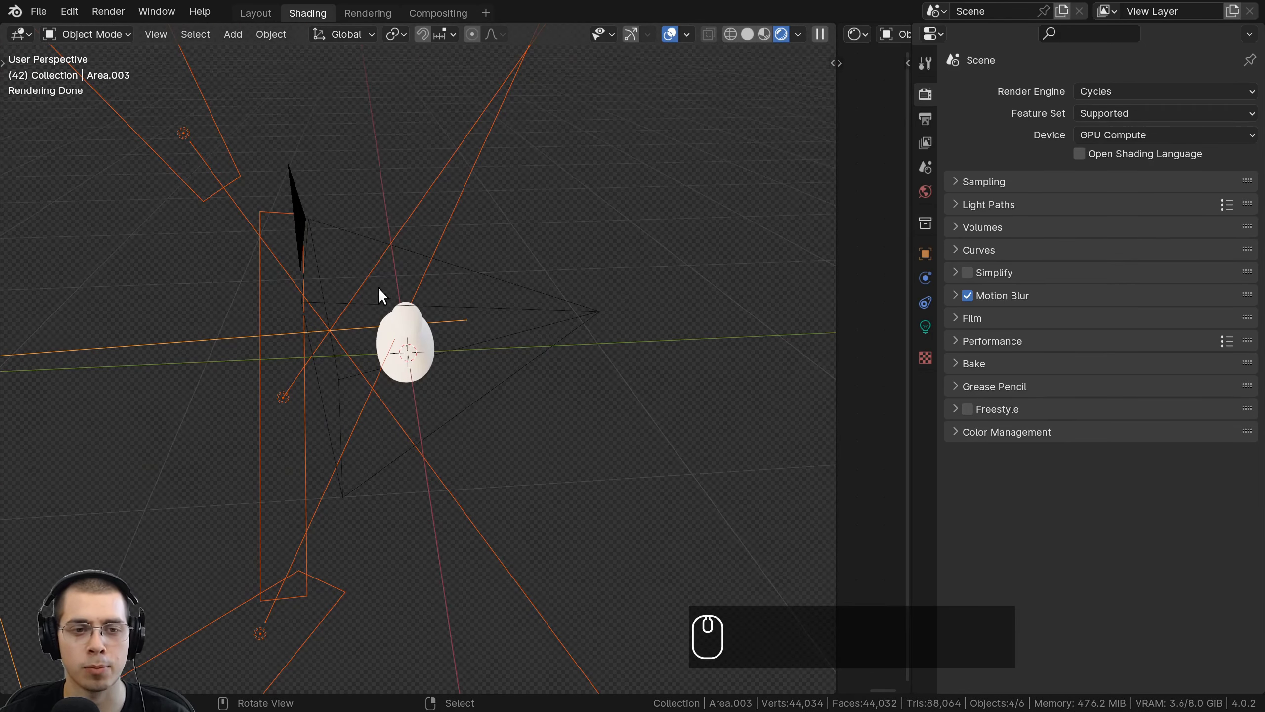
middle_click_drag(379, 289, 417, 275)
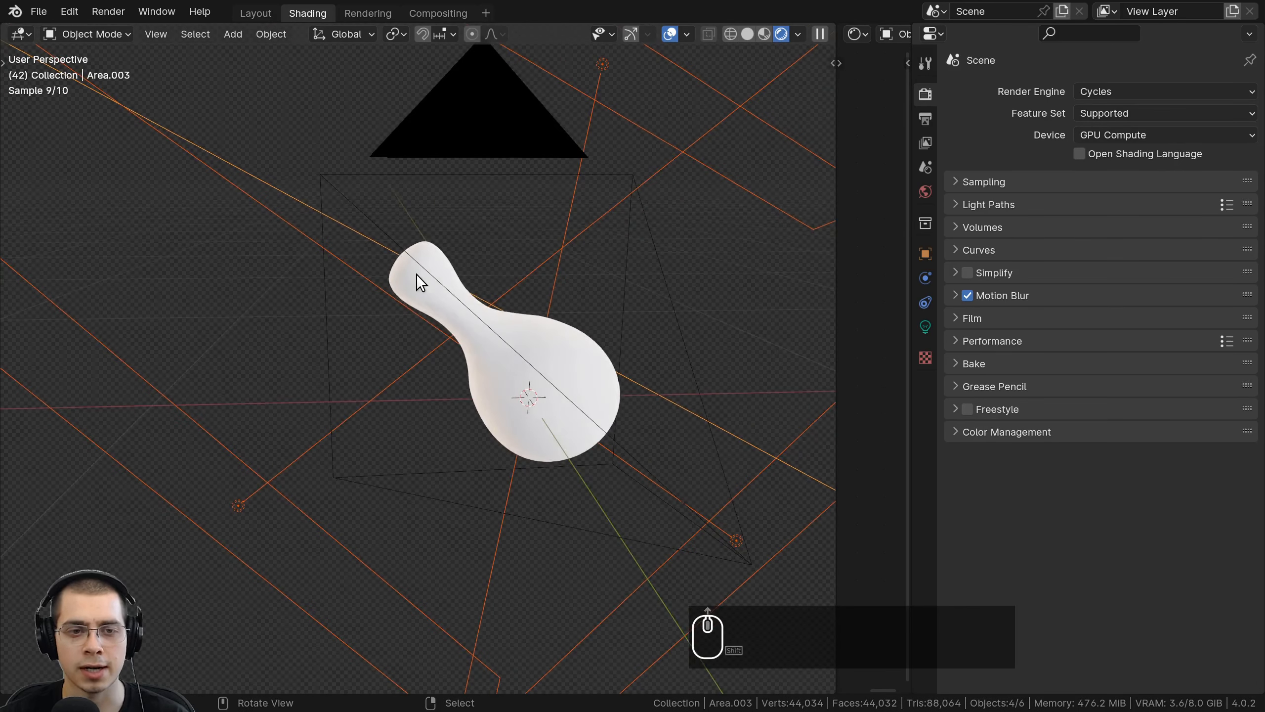
key("KP_0")
key("a")
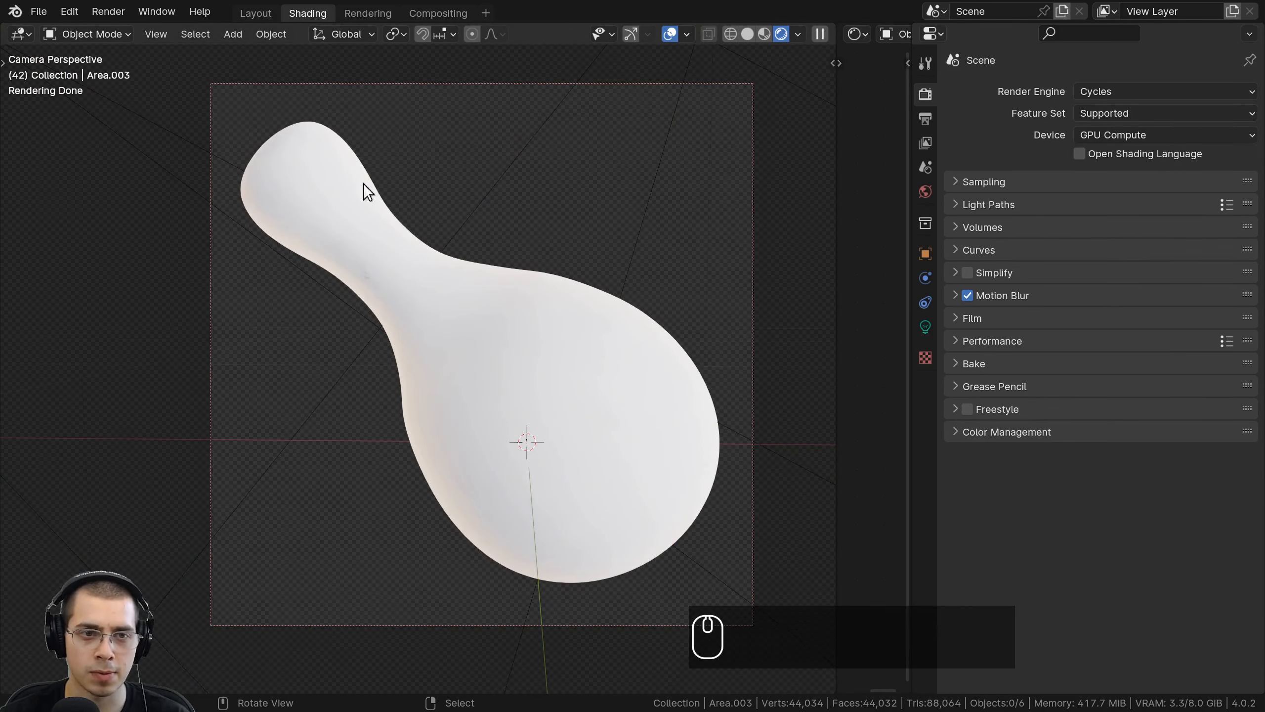
scroll(371, 344, "up", 3)
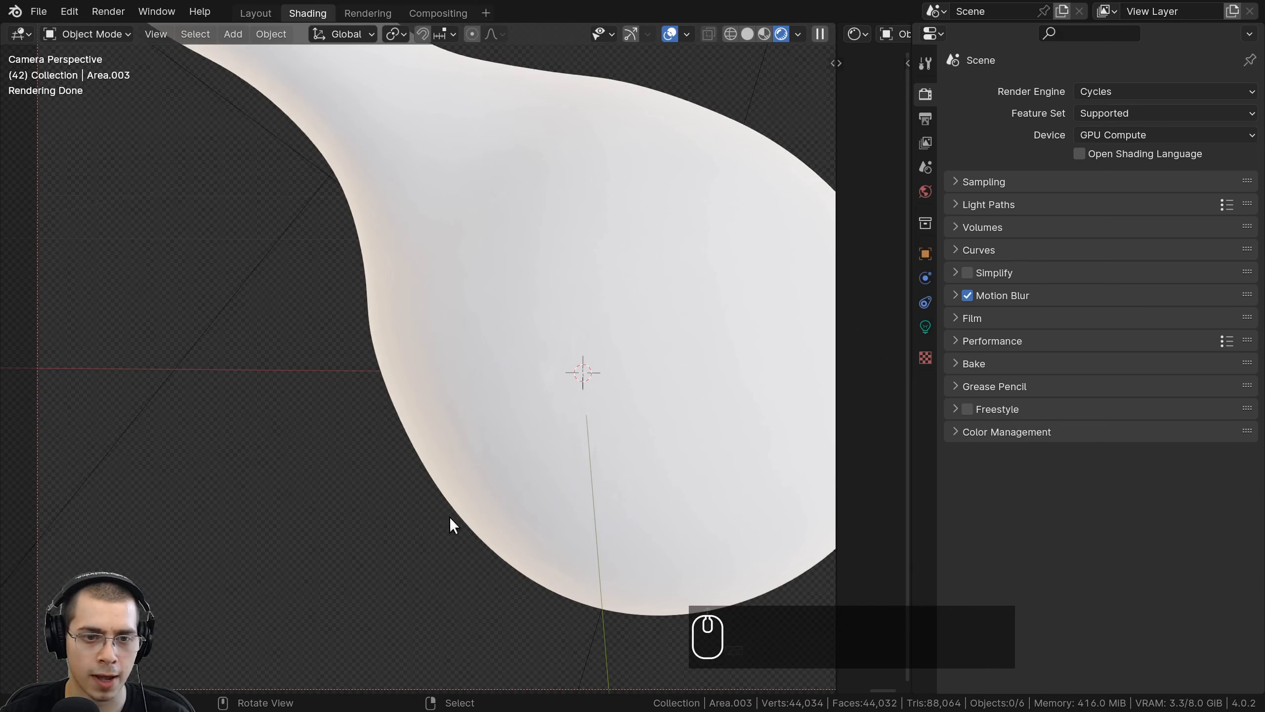
Expand the world's surface settings and try a background strength of 0, undoing it after comparing the lighting.
left_click(925, 191)
scroll(811, 193, "down", 3)
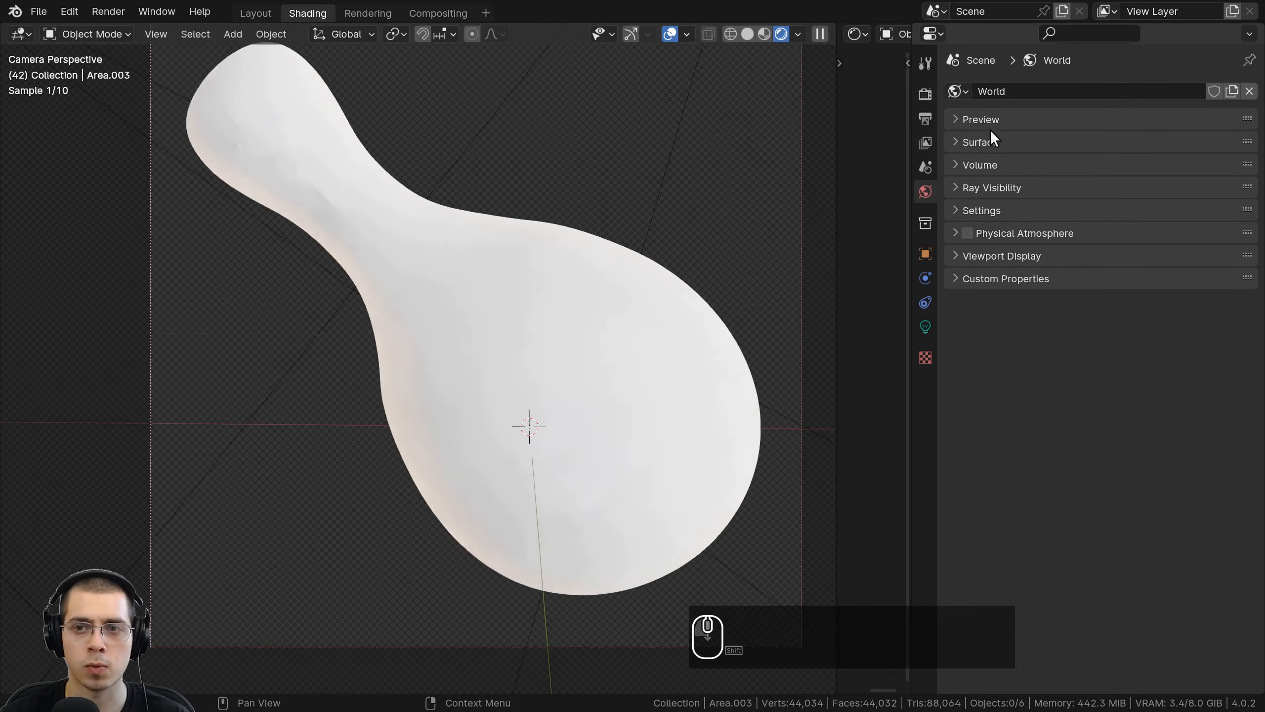
left_click(957, 142)
left_click_drag(1159, 373, 1071, 372)
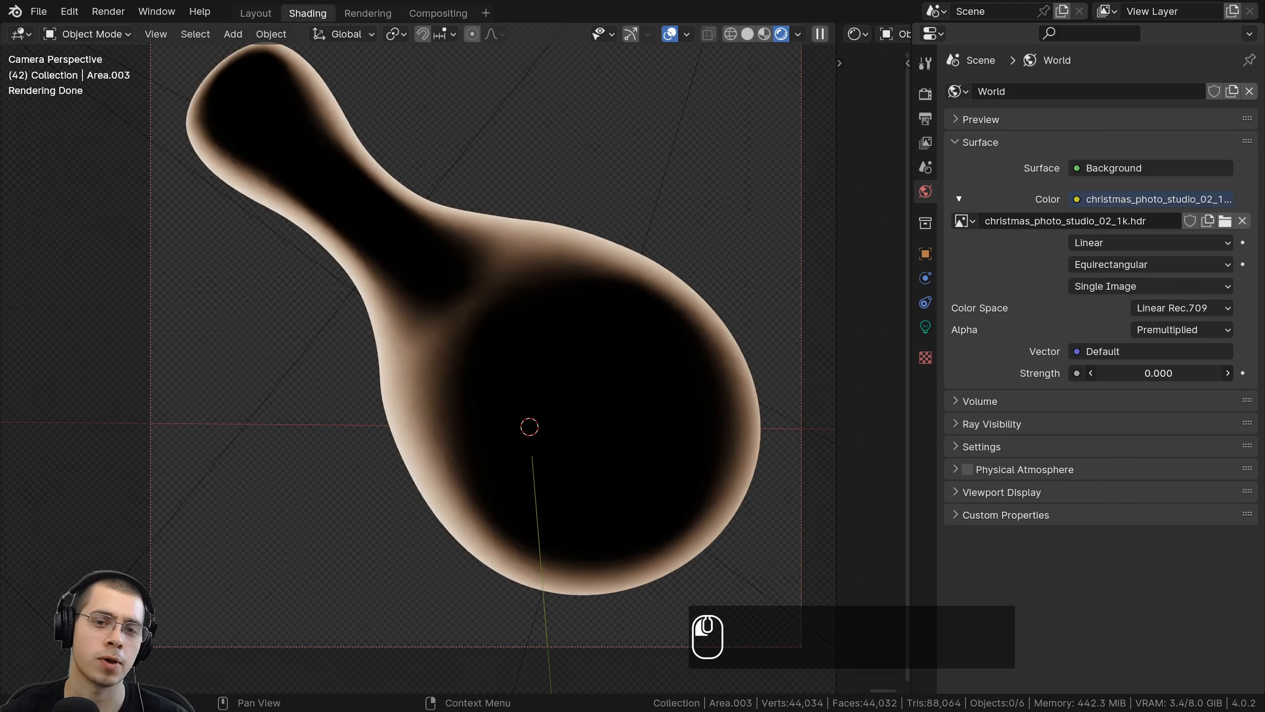
key("ctrl+z")
Select the area light above the drumstick and examine its colour and power settings and the Add menu's object types.
middle_click_drag(807, 272, 585, 224)
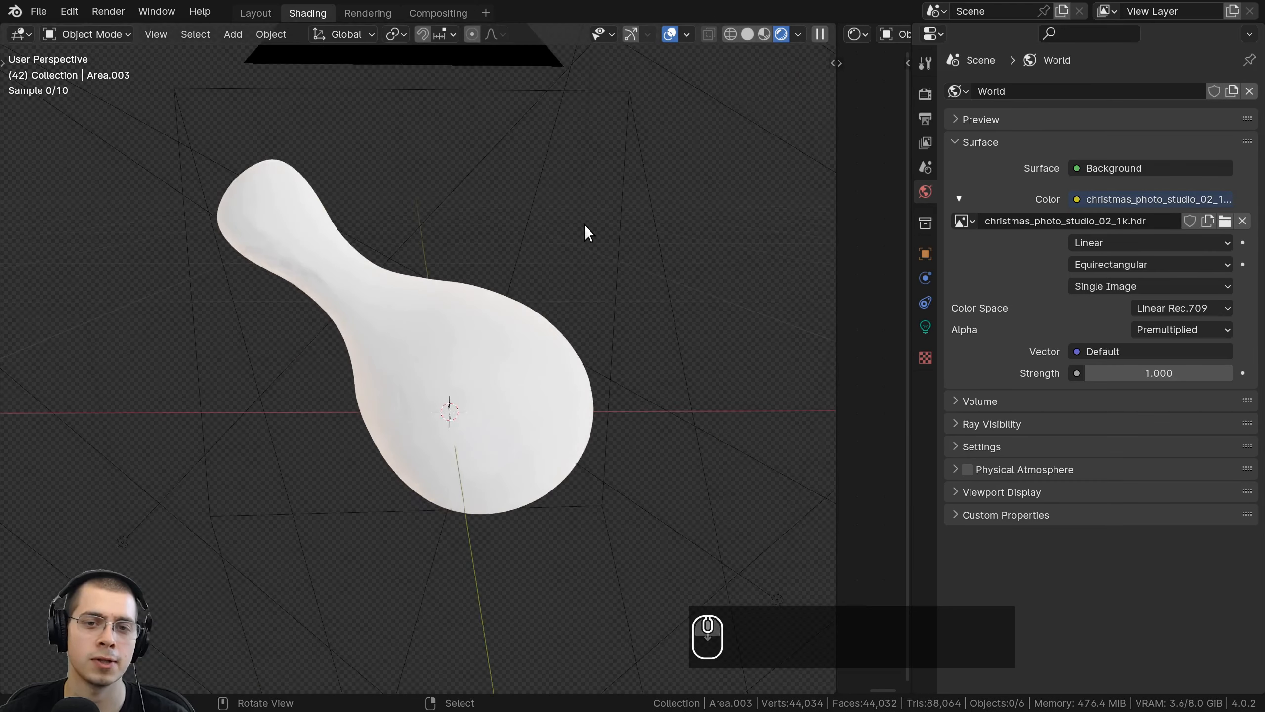
scroll(584, 223, "down", 3)
scroll(575, 178, "up", 2)
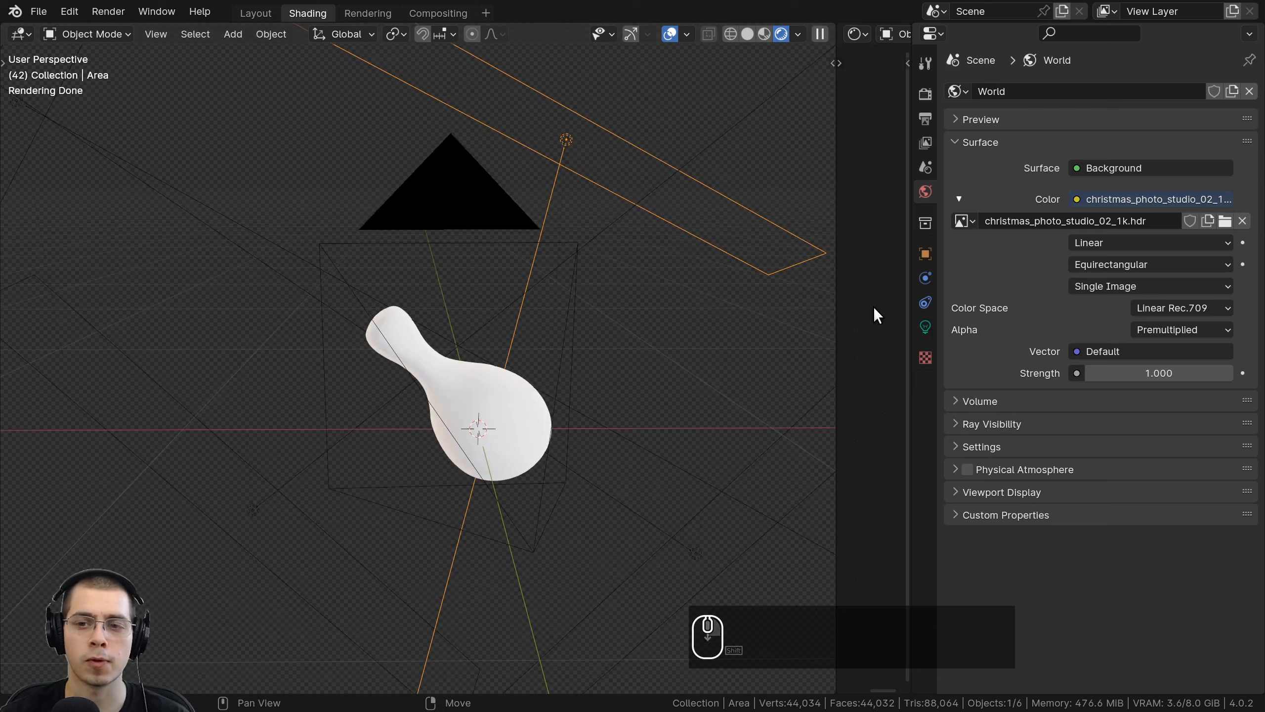
left_click(925, 327)
key("shift+a")
mouse_move(570, 191)
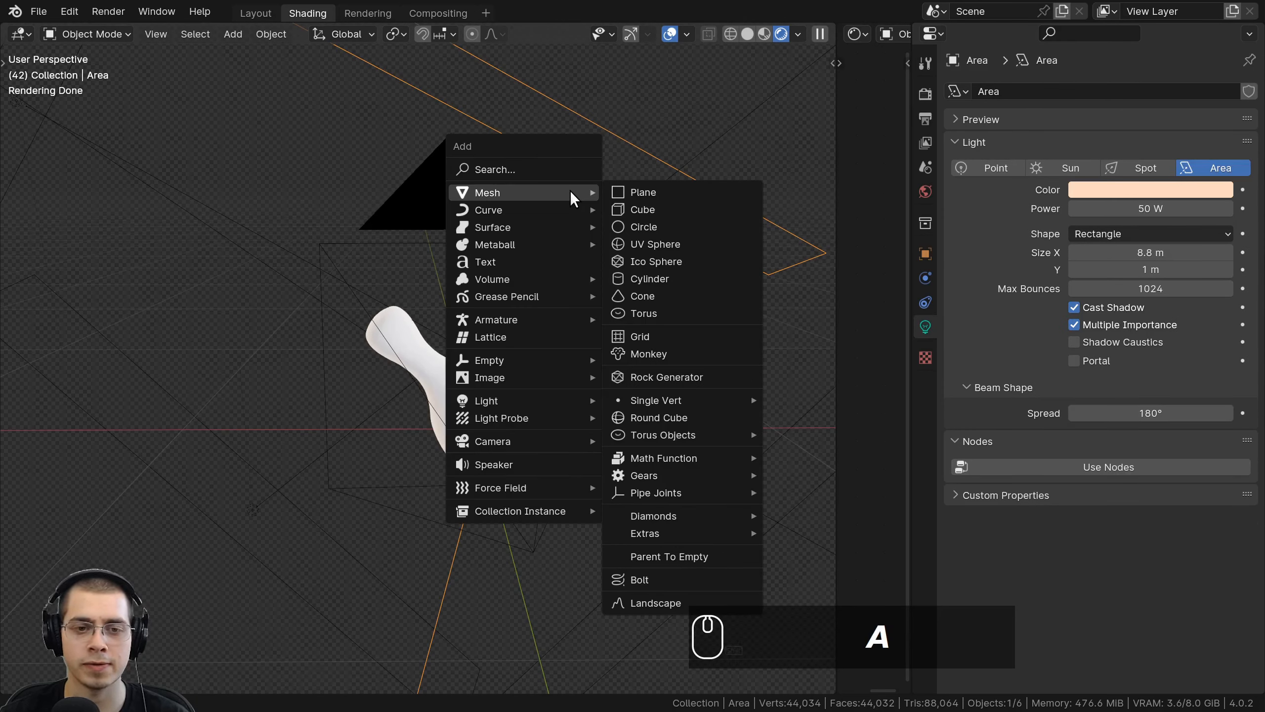
mouse_move(564, 404)
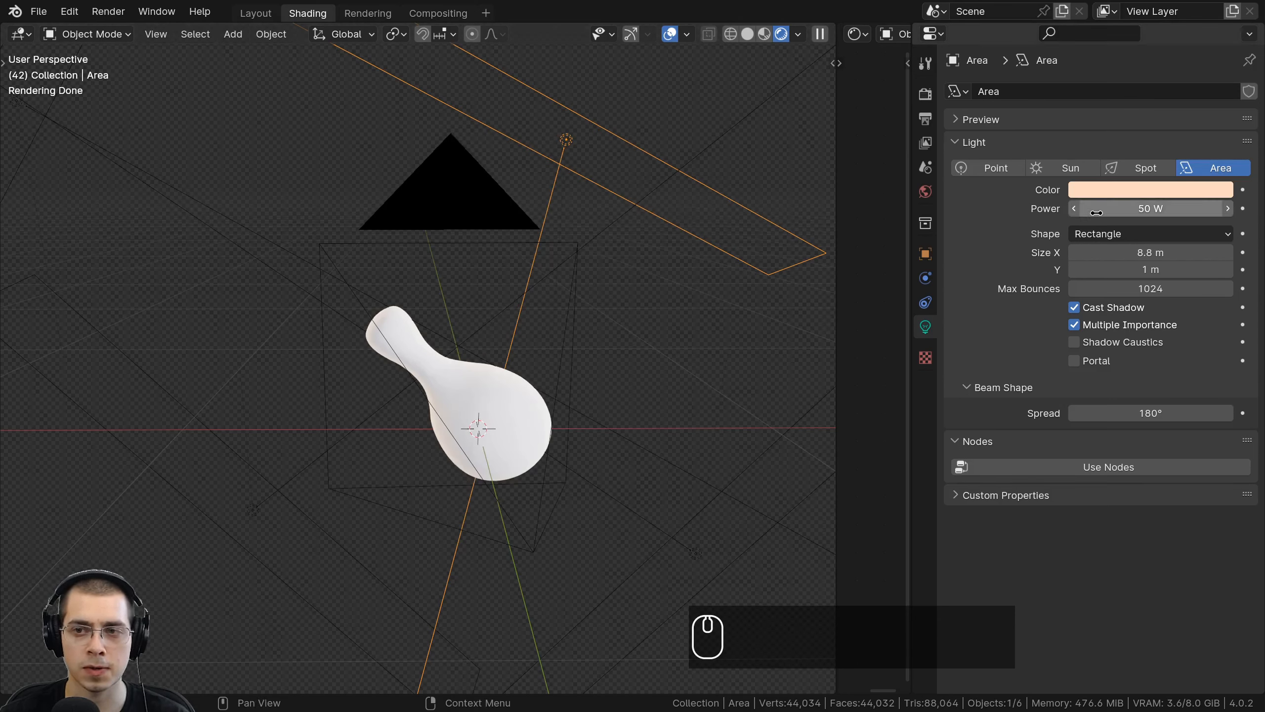
left_click(1107, 189)
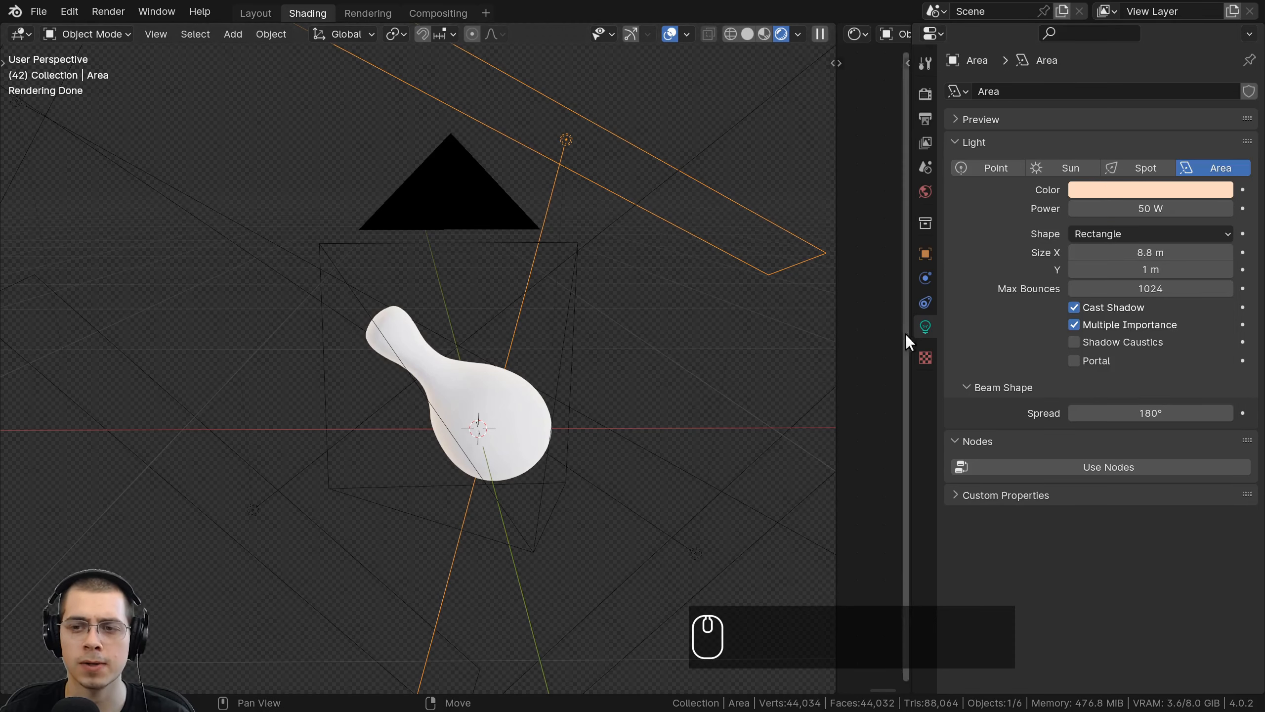
Review the selected area light's shape options and its X size, keeping the Rectangle shape.
scroll(376, 105, "down", 2)
scroll(588, 214, "down", 2)
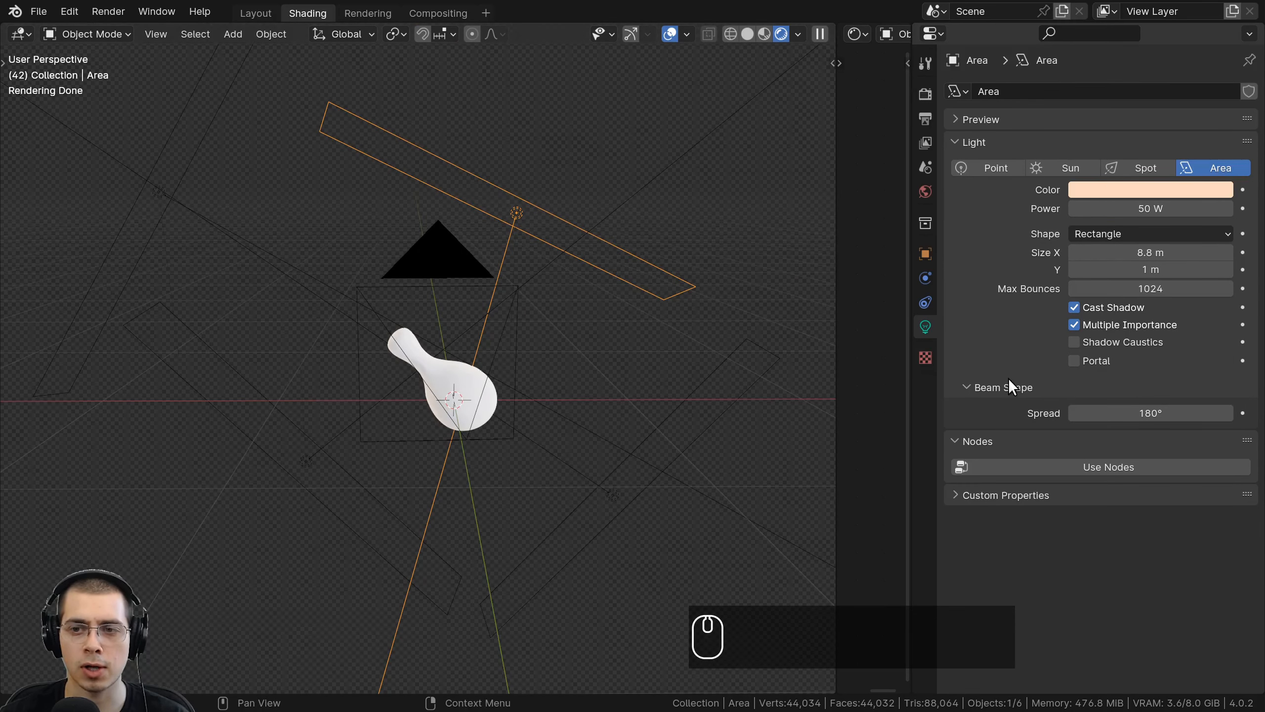
left_click(1099, 235)
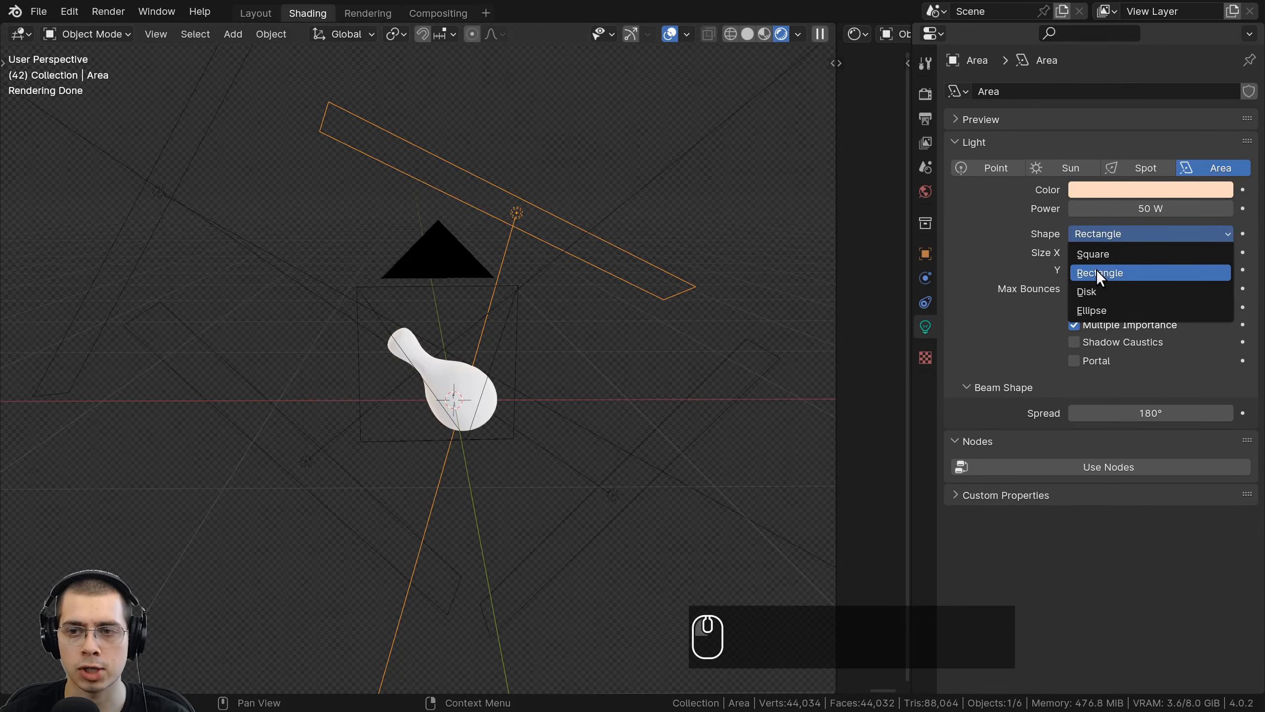
right_click(1136, 270)
left_click_drag(1101, 270, 1165, 252)
right_click(1166, 252)
Select all objects to show the four area lights surrounding the drumstick, and deselect everything.
middle_click_drag(565, 304, 553, 305)
scroll(554, 305, "down", 2)
key("a")
key("a")
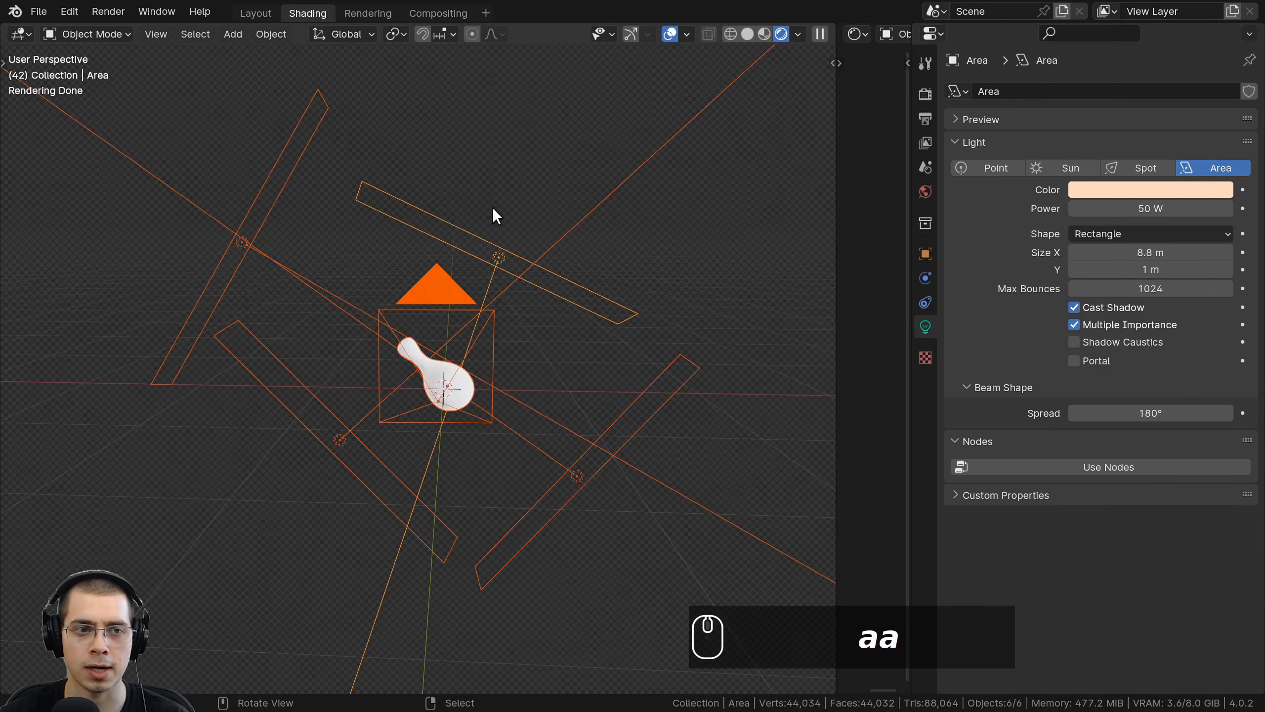
scroll(406, 428, "up", 2)
middle_click_drag(415, 382, 438, 378)
key("a")
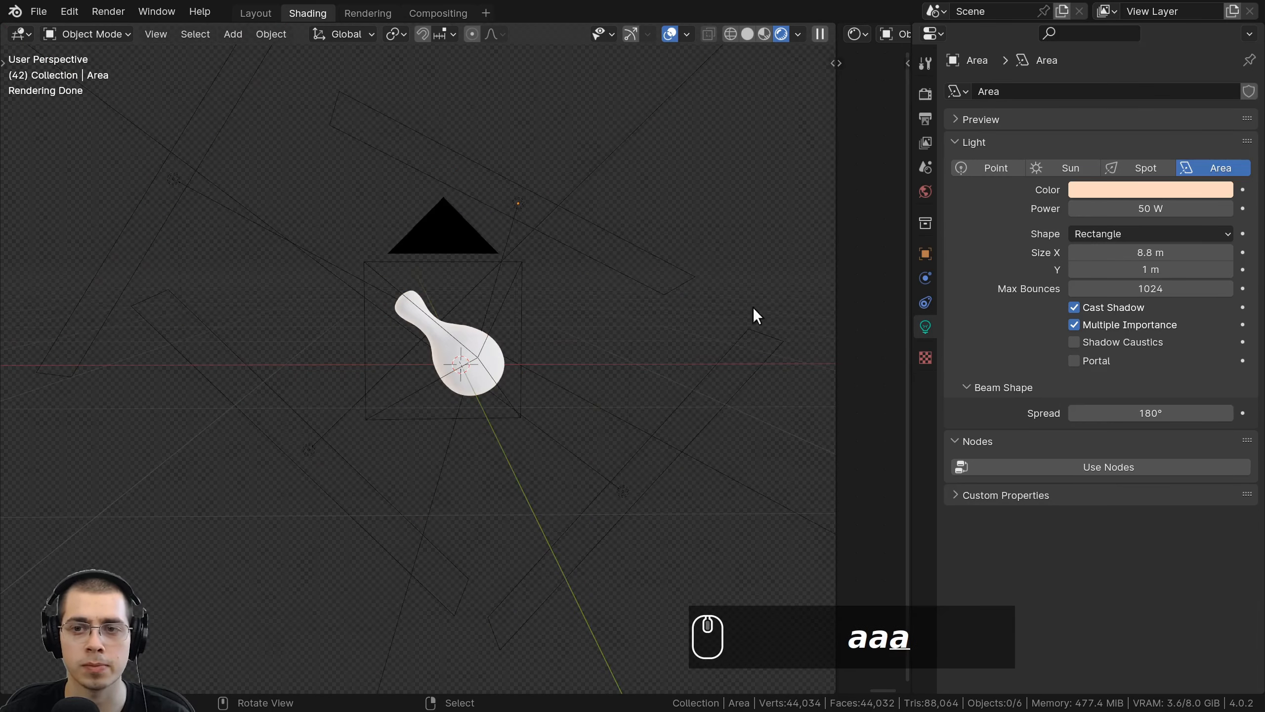
Show the world's surface settings and examine the file name of the HDRI image used for lighting.
left_click(926, 192)
middle_click_drag(581, 214, 549, 176, "ctrl")
middle_click_drag(594, 344, 621, 345)
middle_click_drag(497, 299, 528, 289)
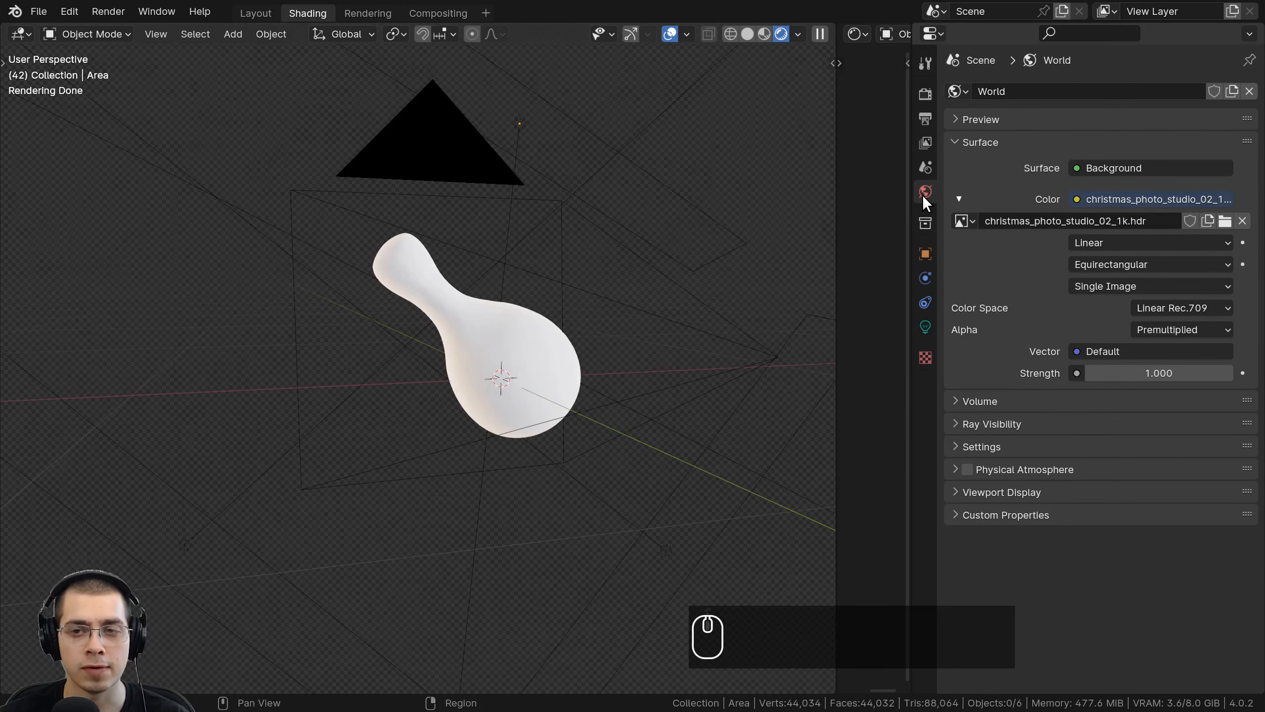
left_click(985, 224)
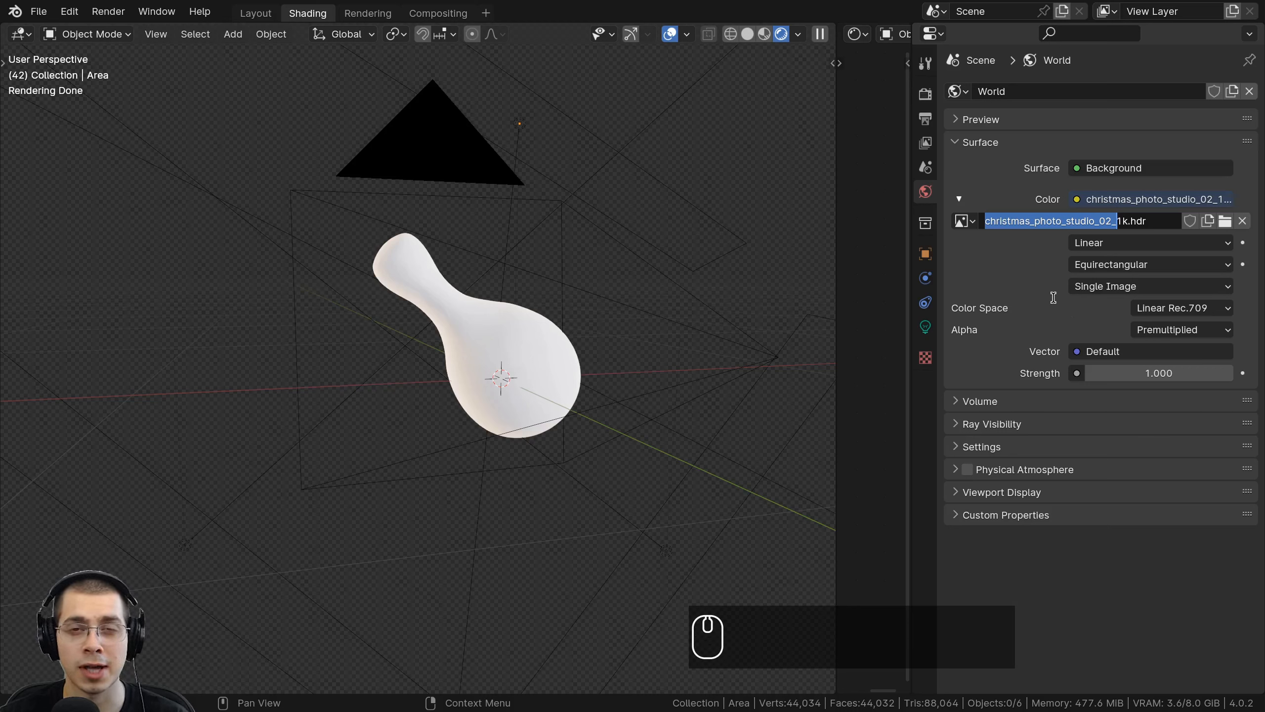
left_click(1052, 265)
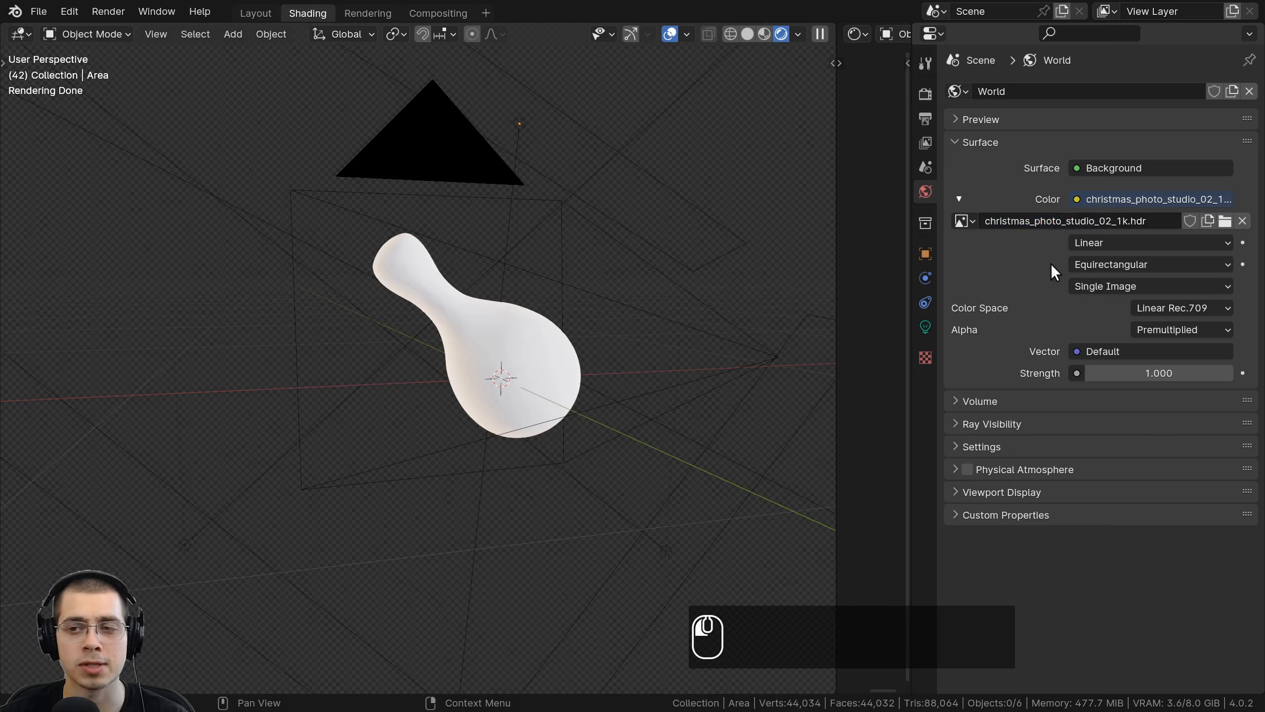
left_click(1145, 214)
left_click(1118, 217)
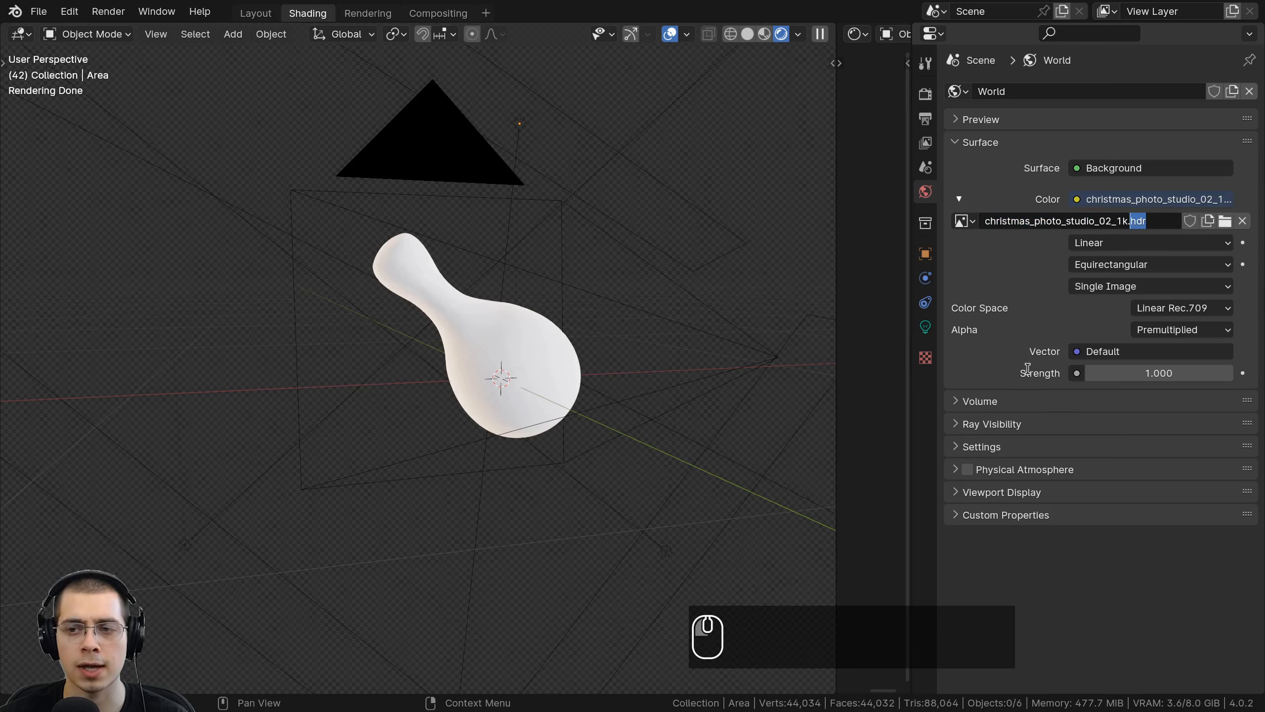
left_click(1073, 197)
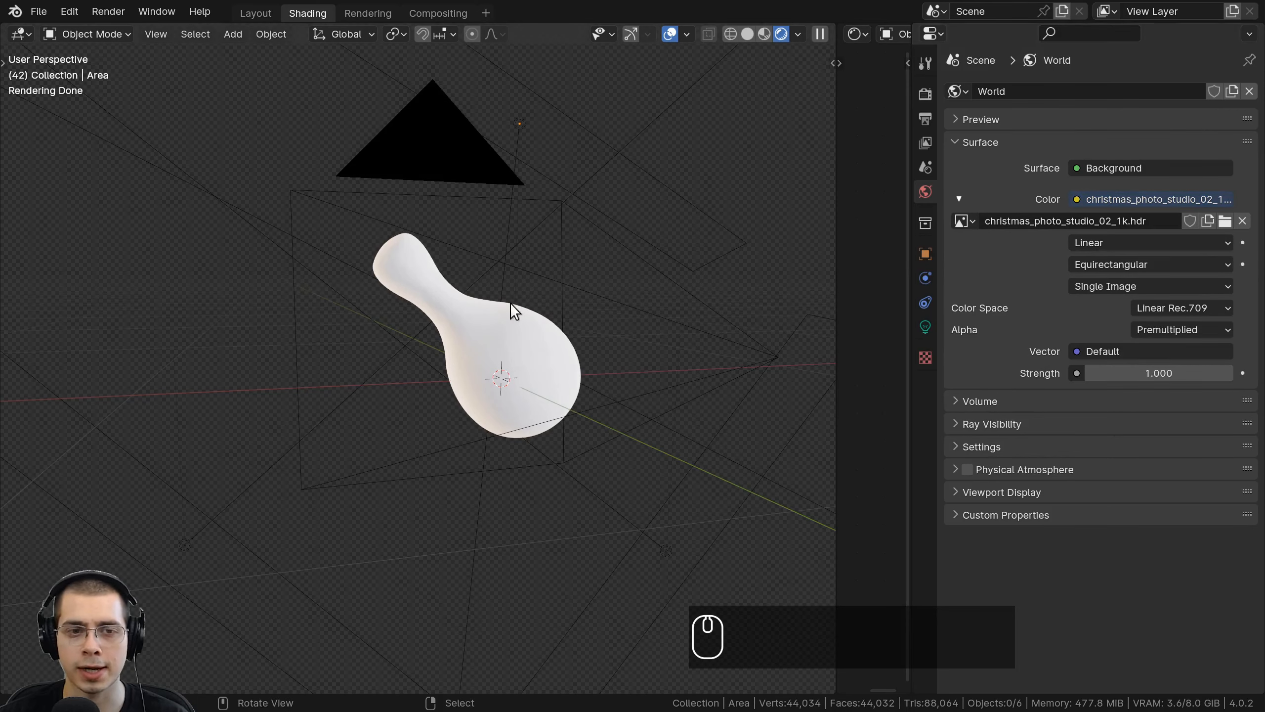
Return to the camera view and show the scene's output format settings.
middle_click_drag(512, 310, 477, 314)
key("KP_0")
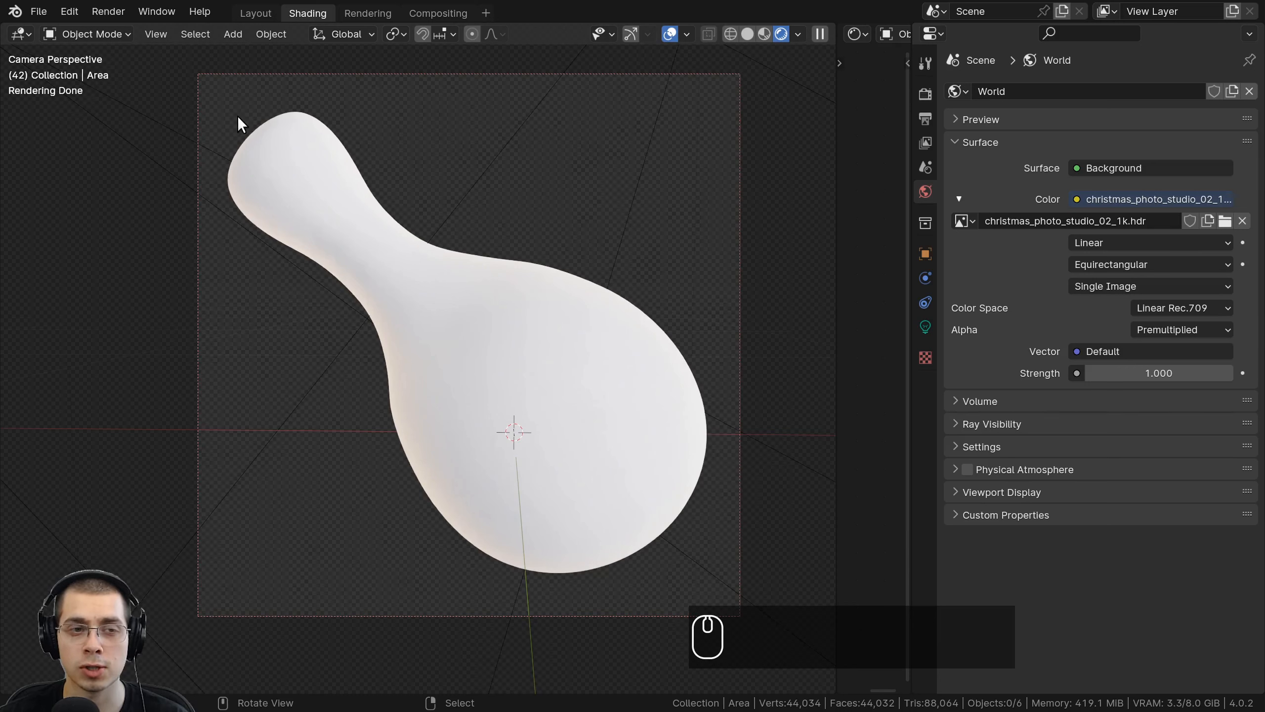
left_click(925, 115)
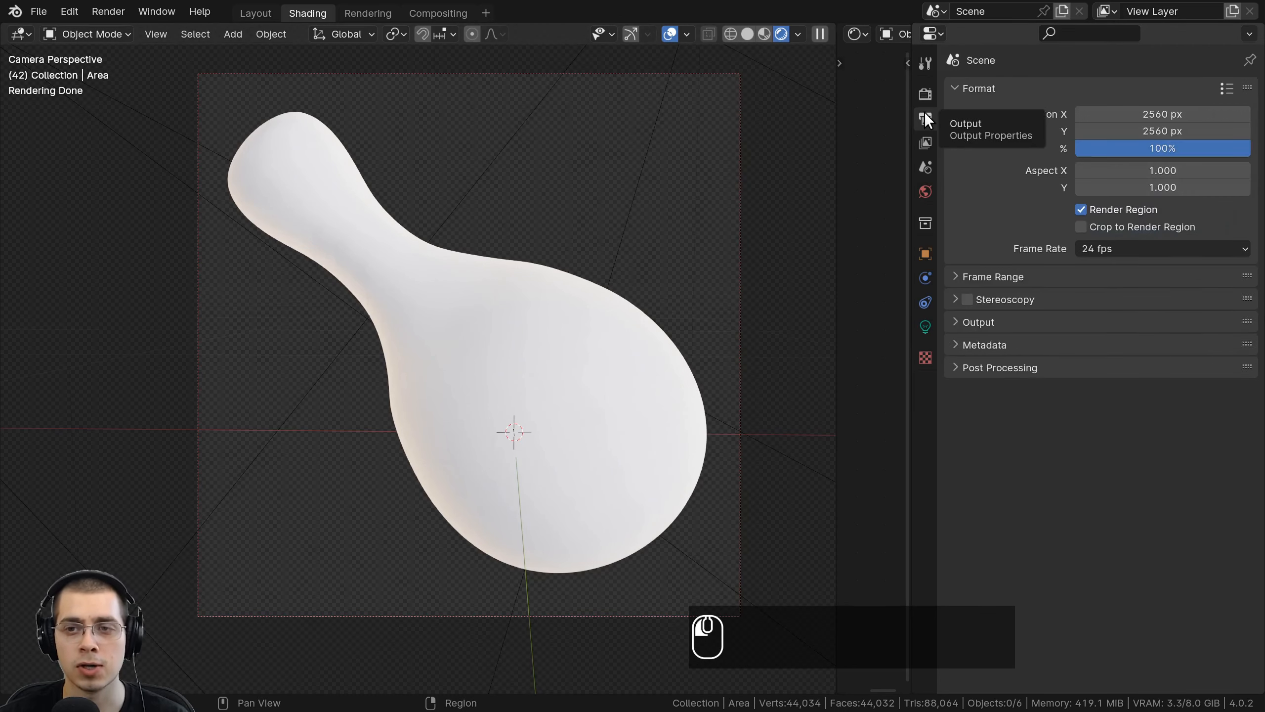
Disable the film's Transparent option to preview the HDRI background around the drumstick, and re-enable it for the camera view.
left_click(924, 96)
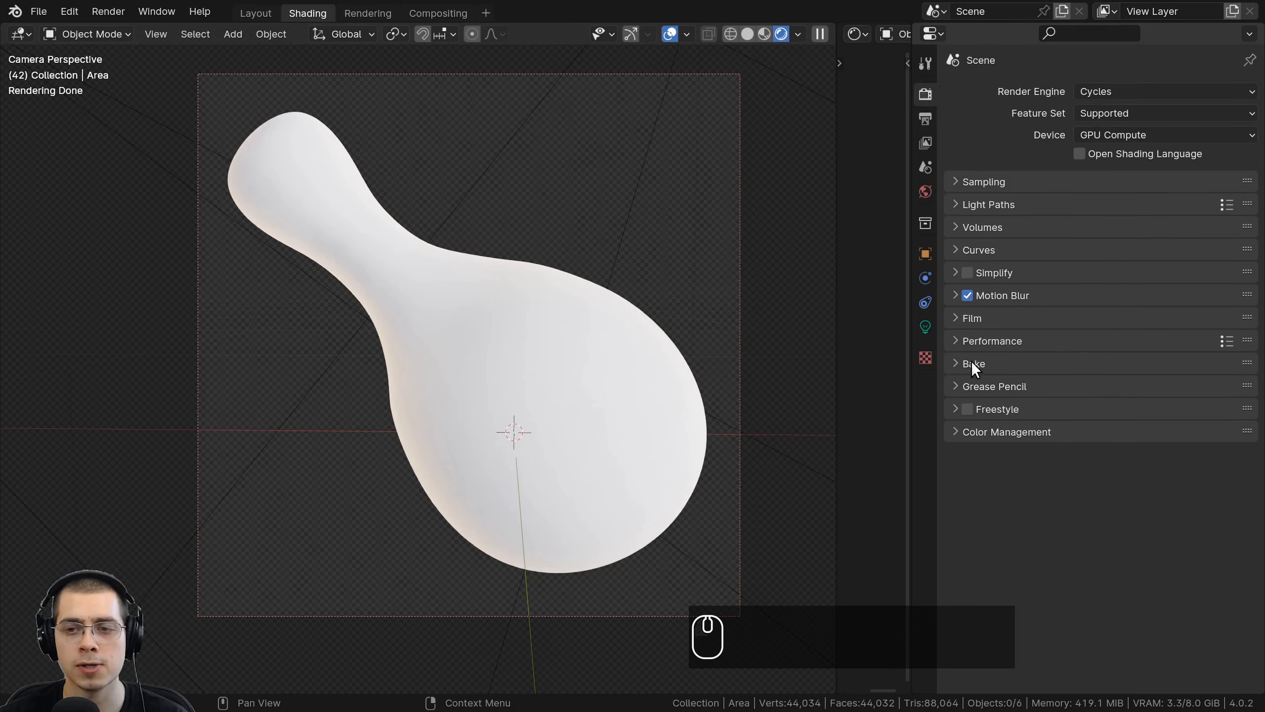
left_click(960, 318)
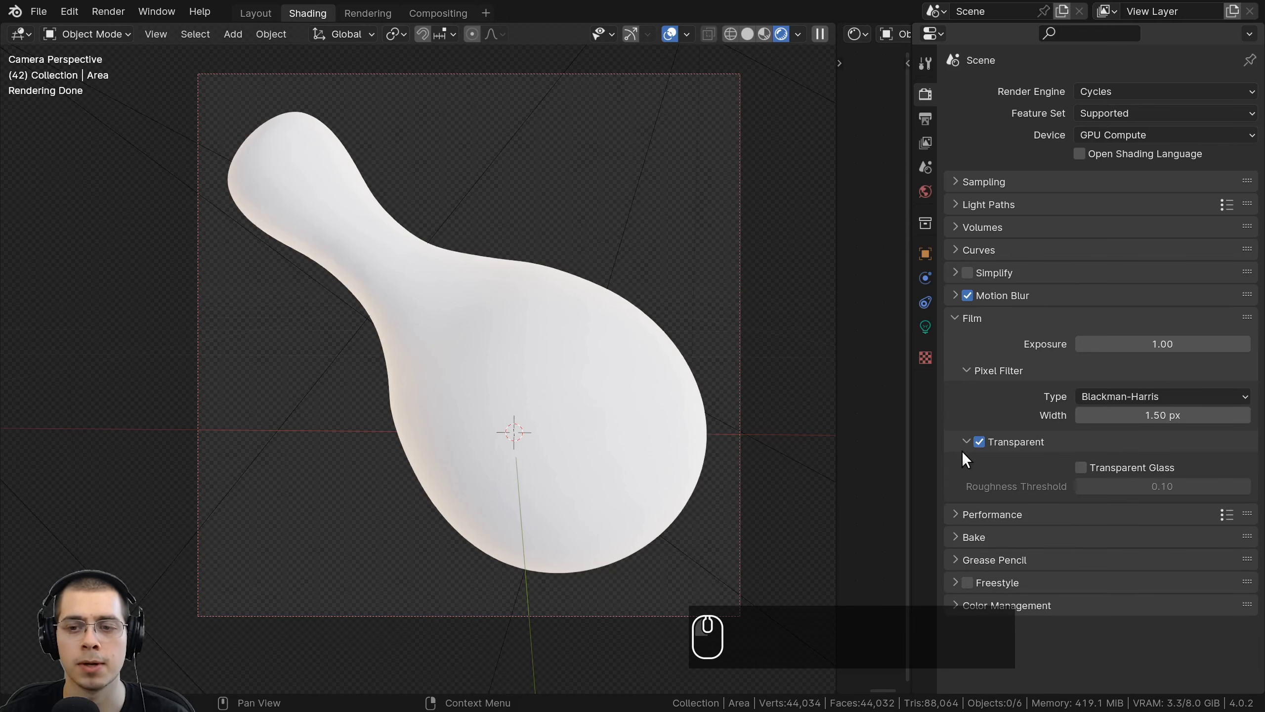
left_click(978, 441)
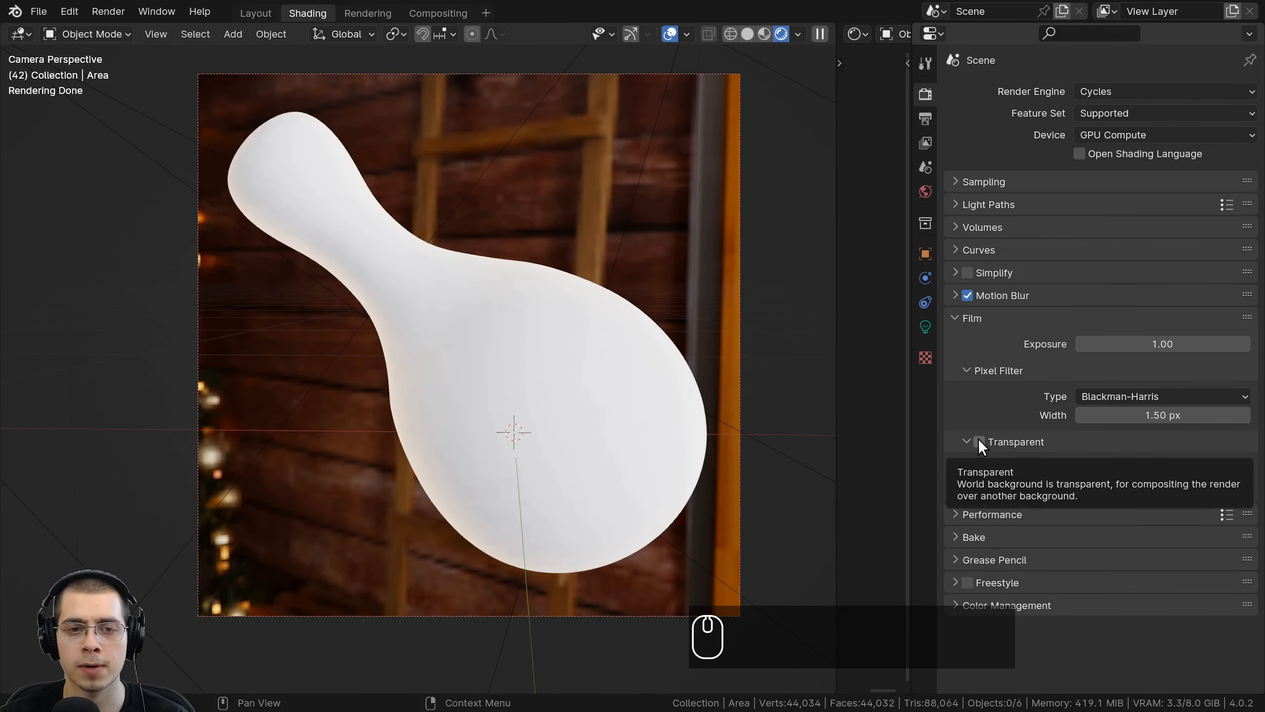
left_click(979, 441)
left_click(979, 441)
middle_click_drag(437, 386, 706, 392)
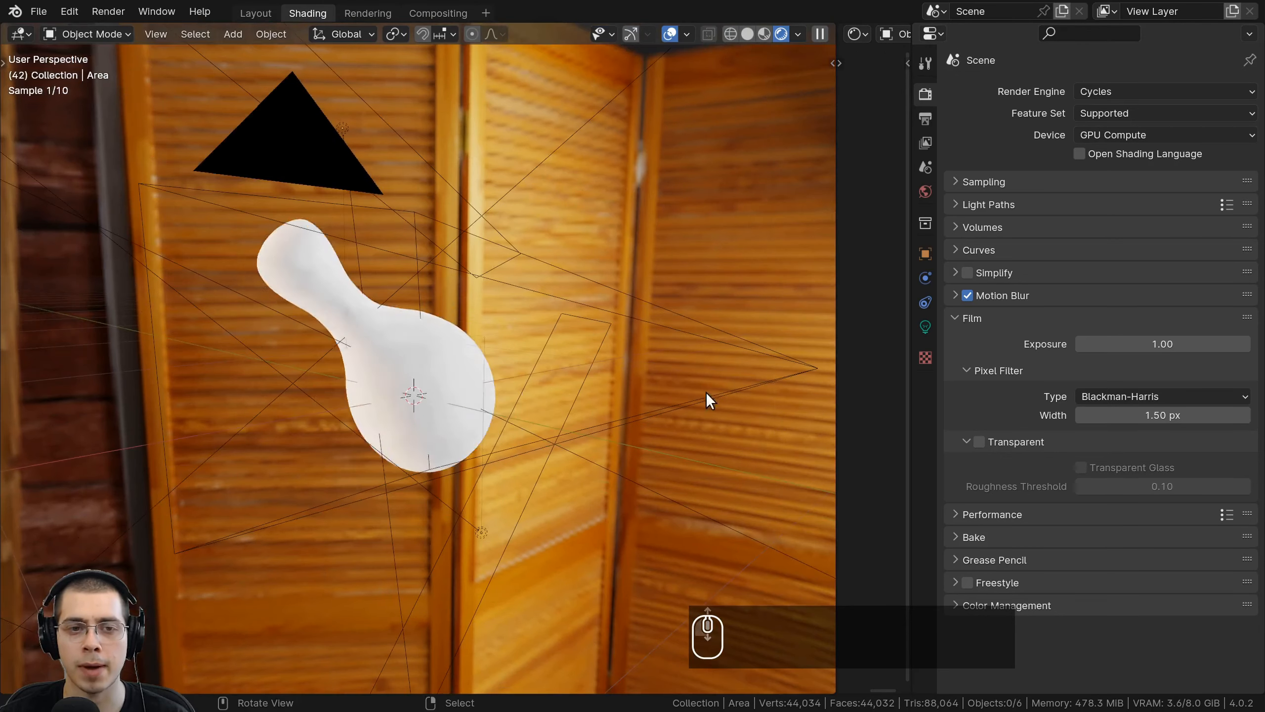
left_click(979, 441)
middle_click_drag(497, 424, 342, 400)
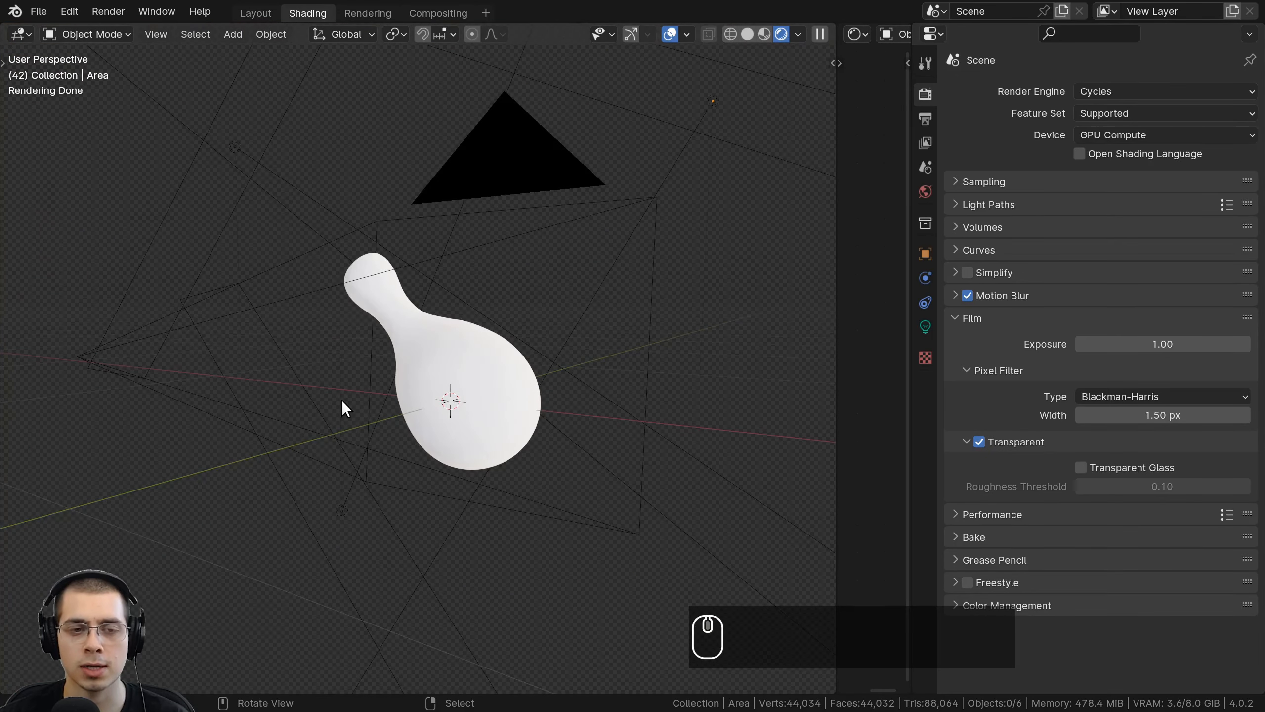
key("KP_0")
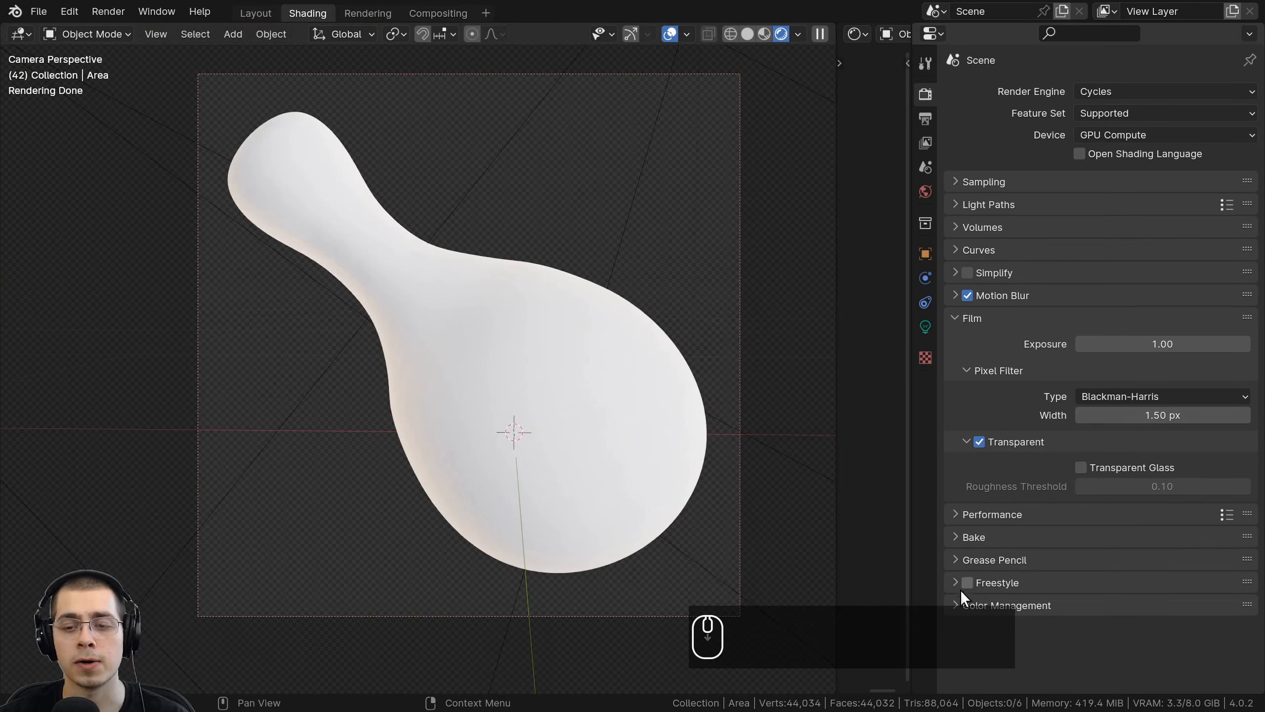
Show the scene's colour management settings to check the view transform and look while viewing the drumstick.
left_click(957, 604)
scroll(961, 593, "down", 4)
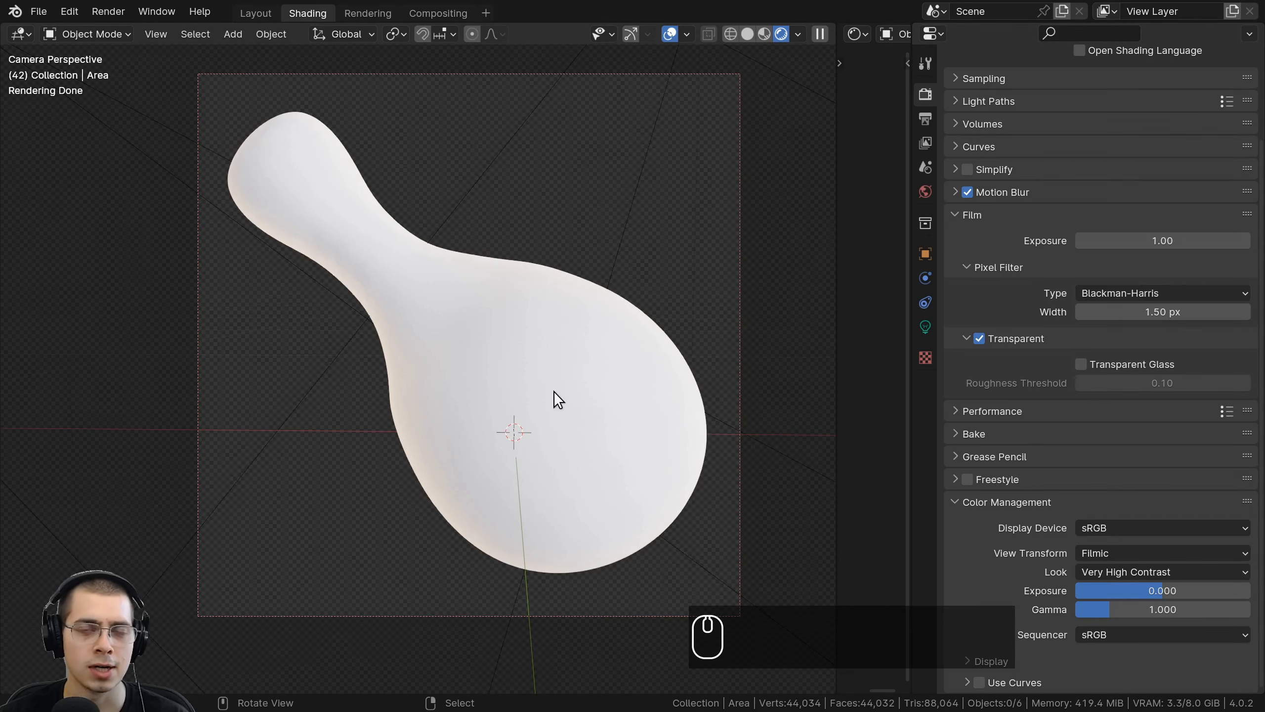
scroll(461, 264, "up", 1)
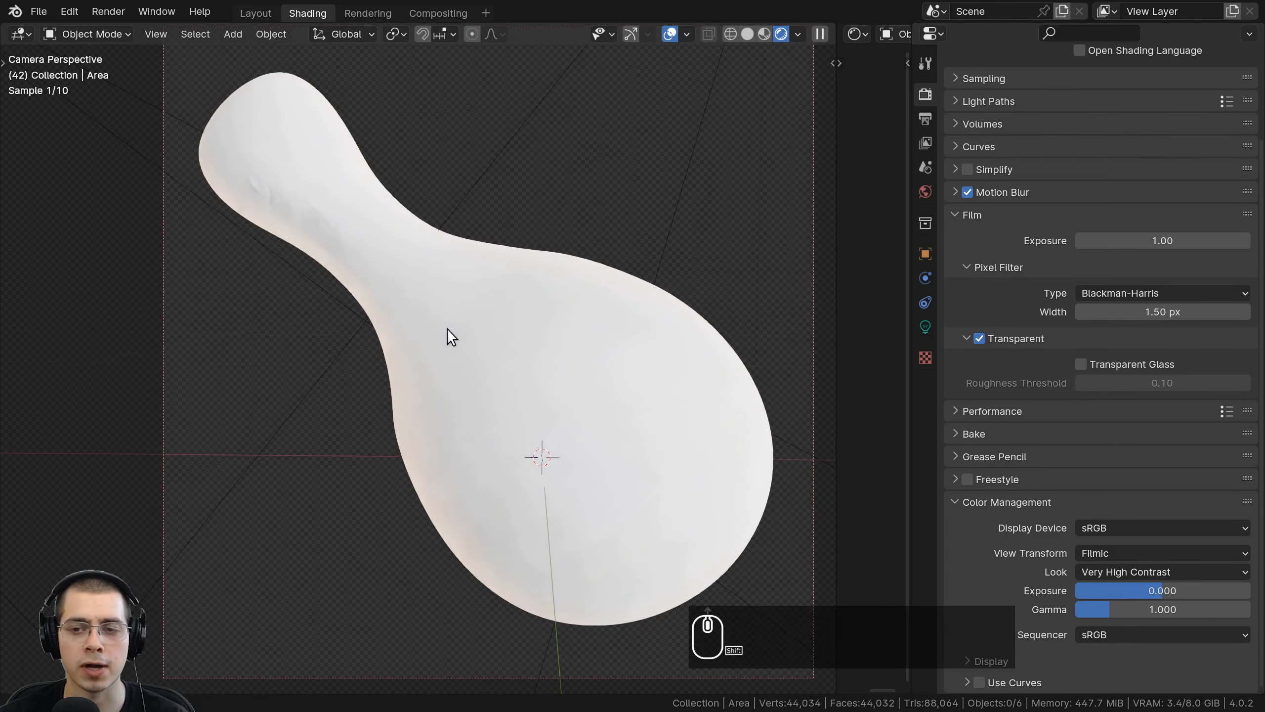
scroll(946, 449, "up", 4)
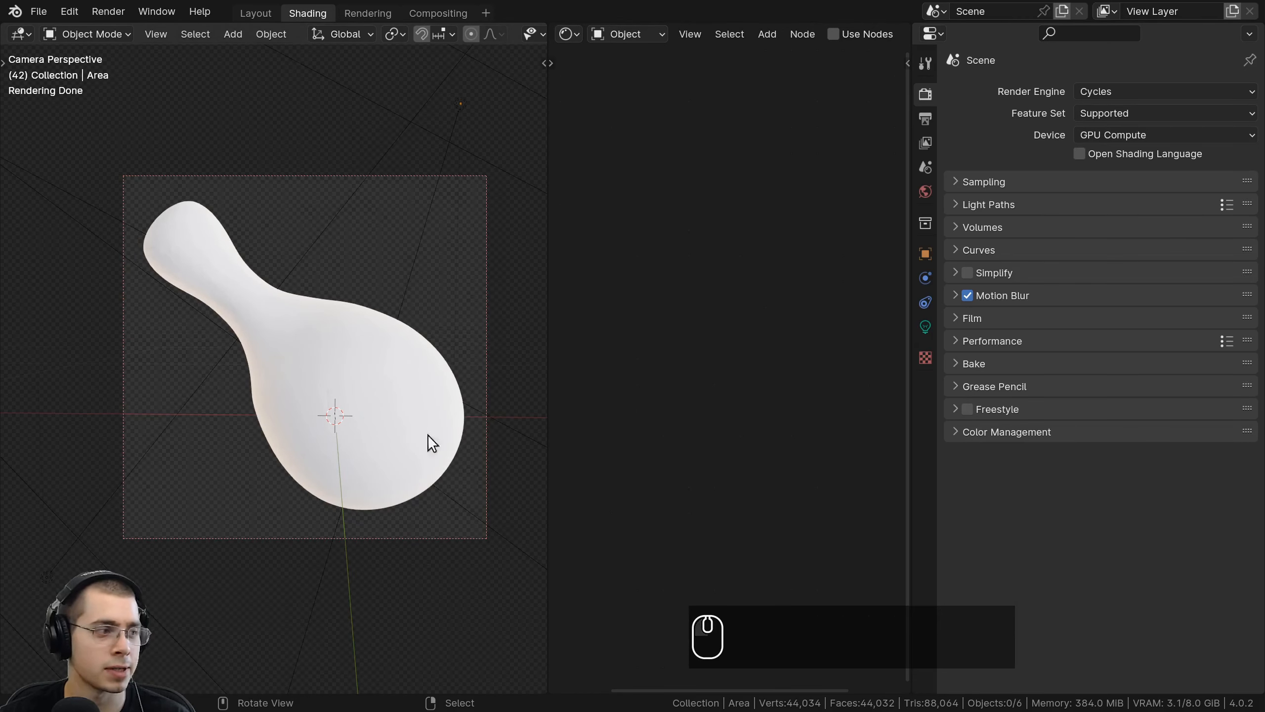
Enlarge the shader node editor on both sides and select the drumstick so its material is shown.
left_click_drag(546, 255, 404, 256)
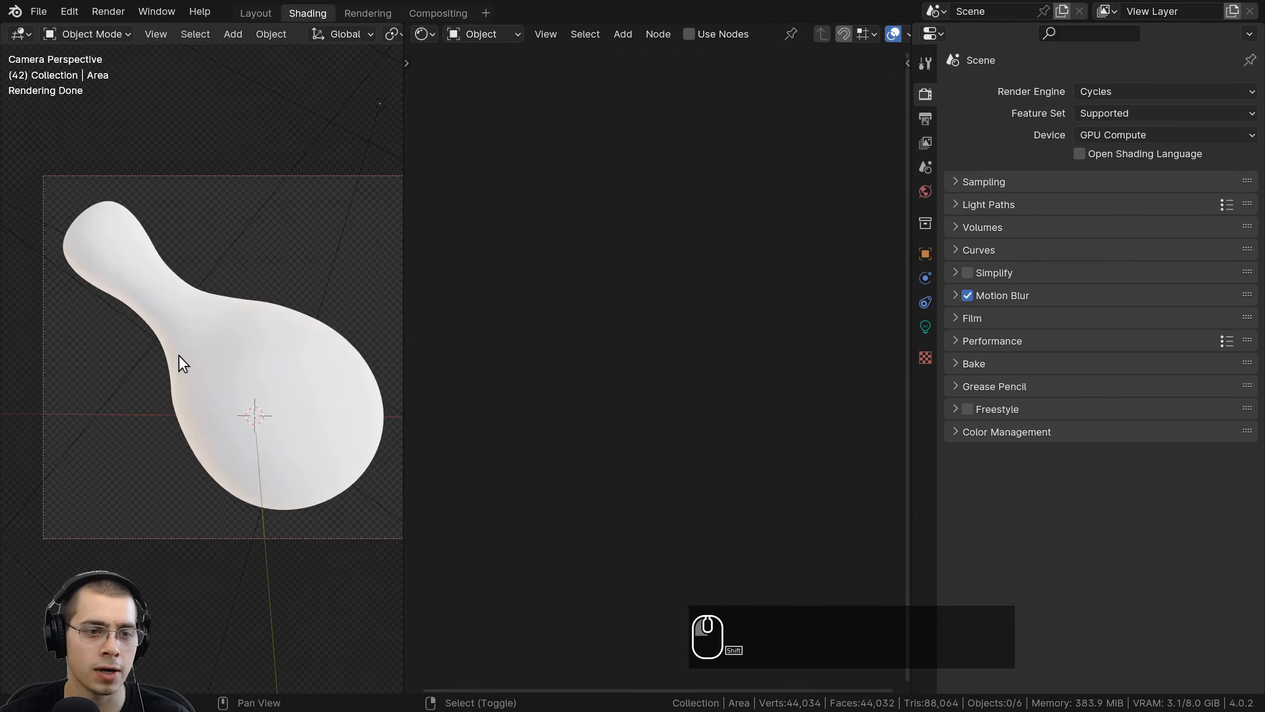
key("z")
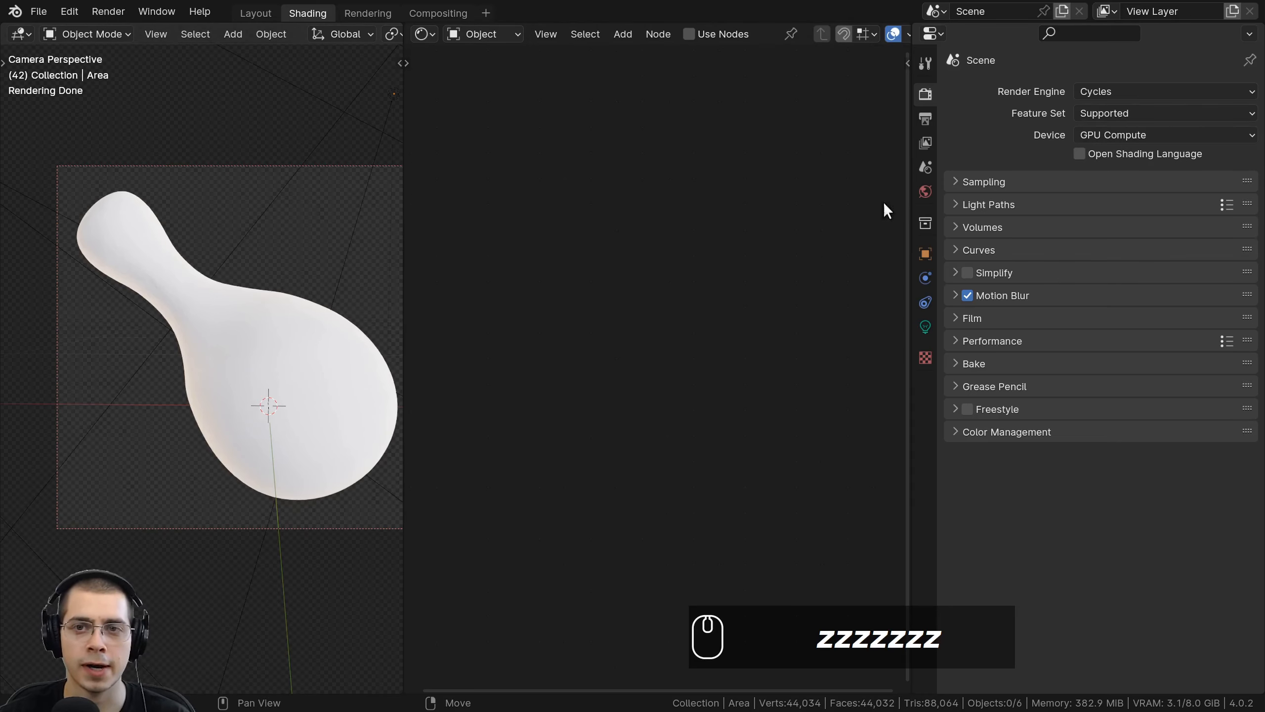
left_click_drag(910, 225, 1241, 237)
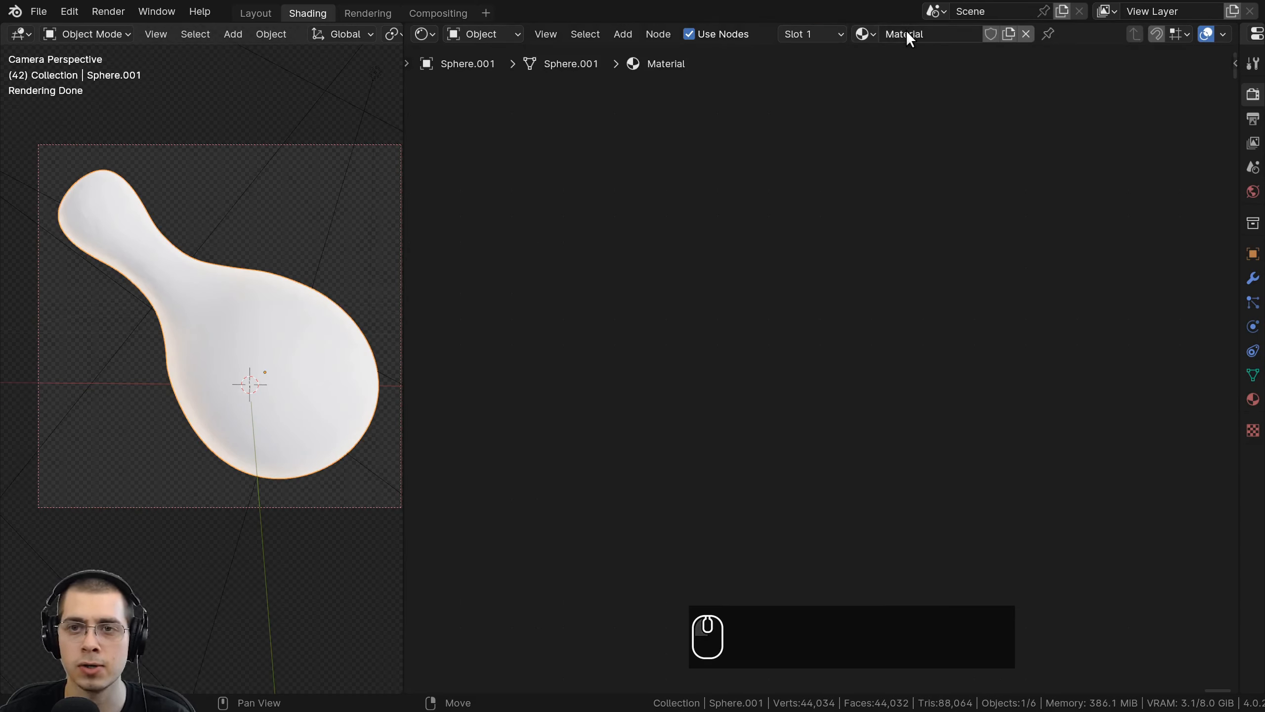
Rename the drumstick's material as Fried Chicken and move the Principled BSDF node closer to the Material Output.
left_click(908, 33)
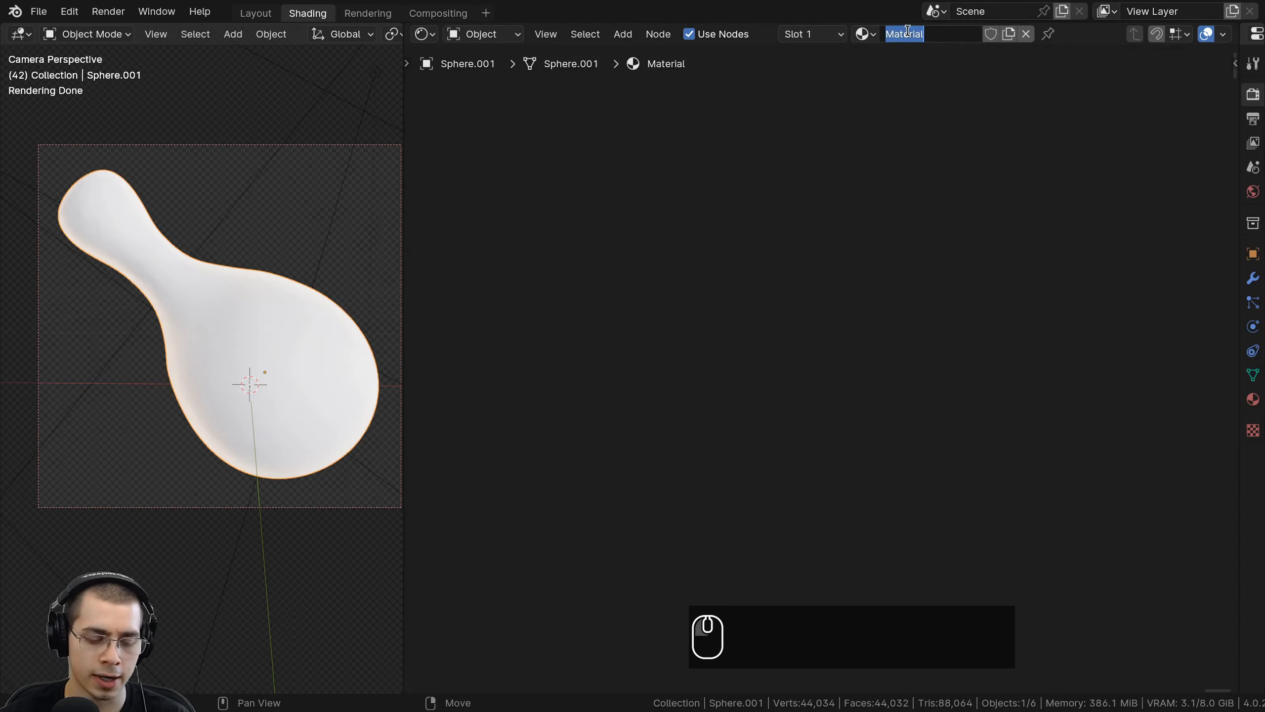
type("Fried Chicken")
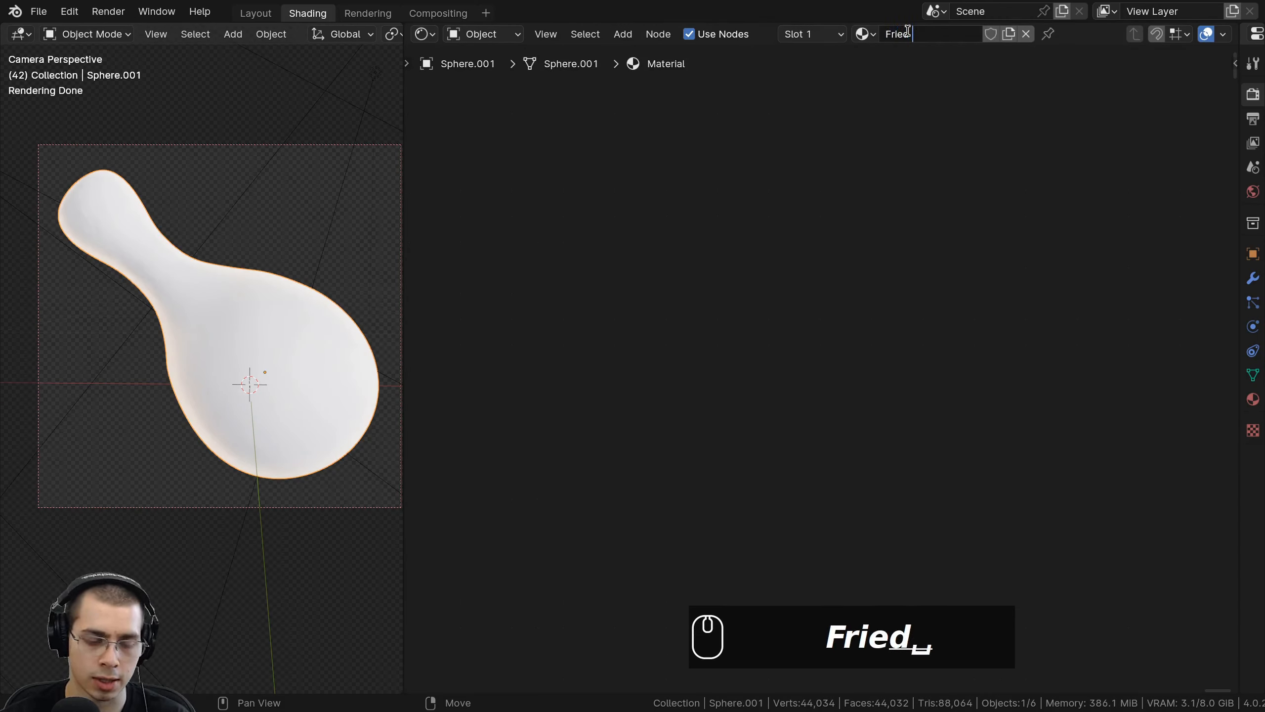
key("Return")
scroll(687, 418, "up", 5)
middle_click_drag(934, 194, 868, 230)
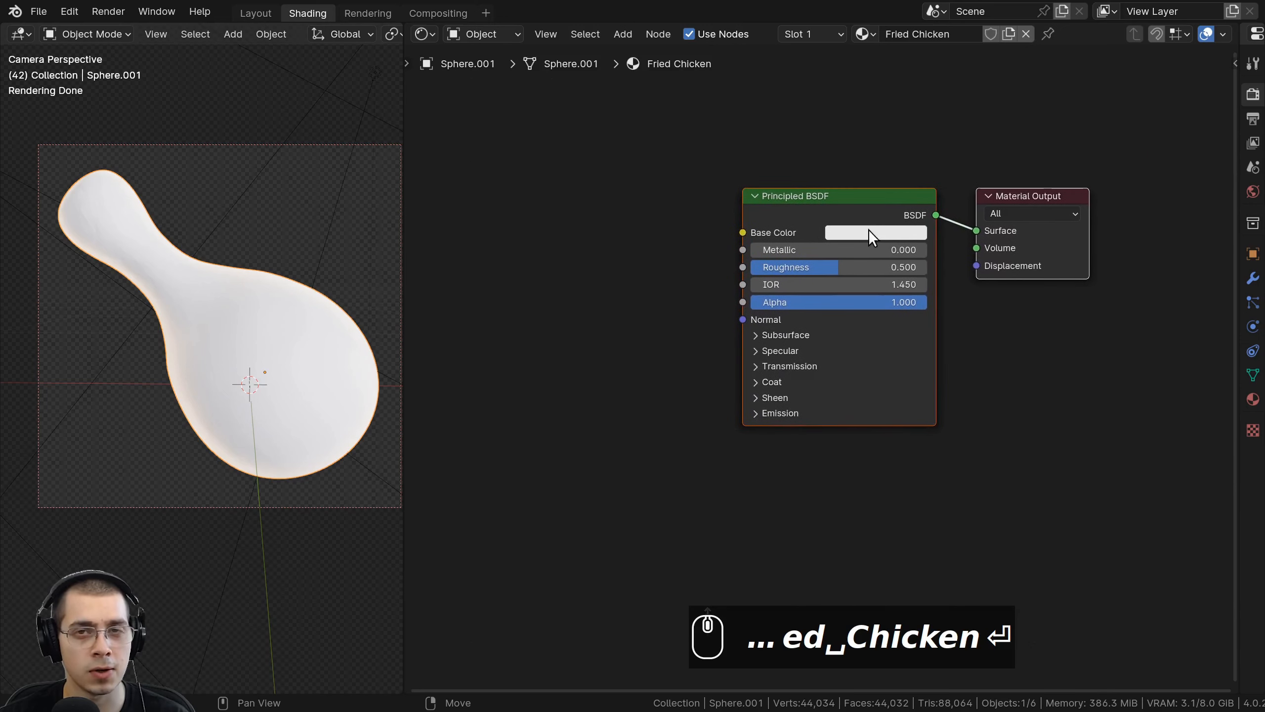
left_click_drag(852, 190, 870, 200)
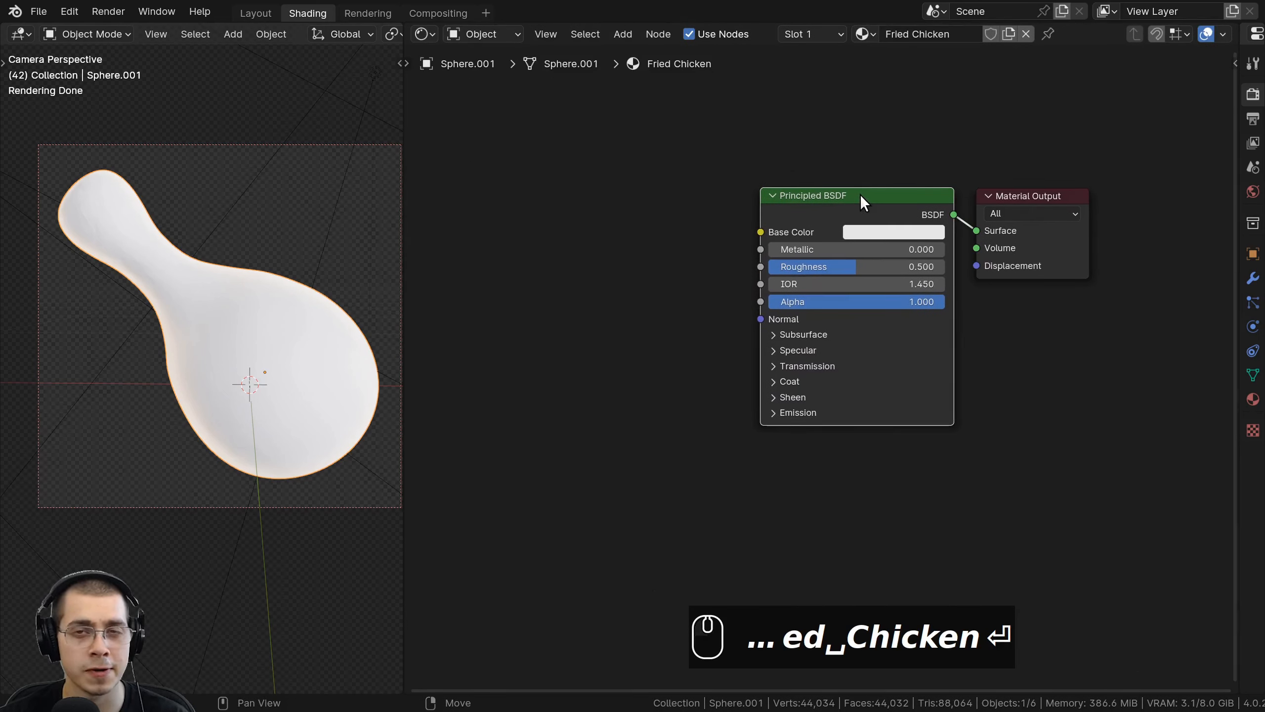
middle_click_drag(851, 200, 818, 228)
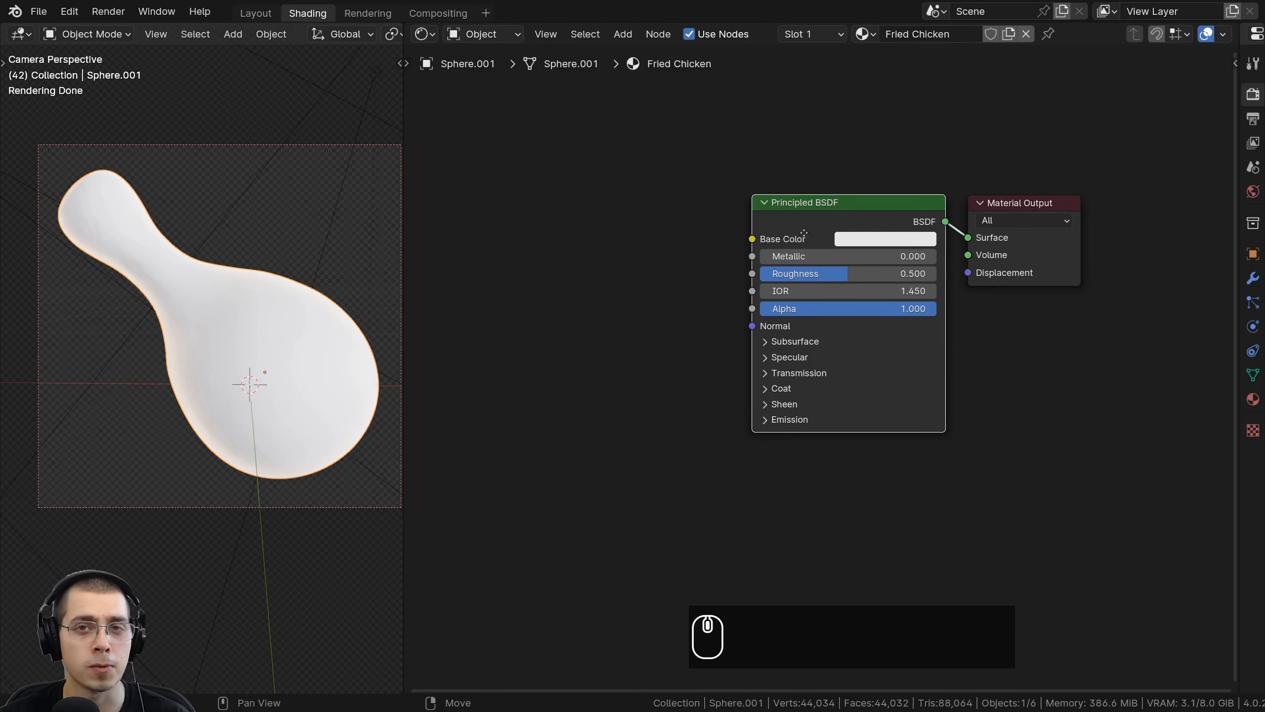
Search the add-ons in the preferences for "node" and check that Node Wrangler is enabled, viewing its details.
left_click(73, 10)
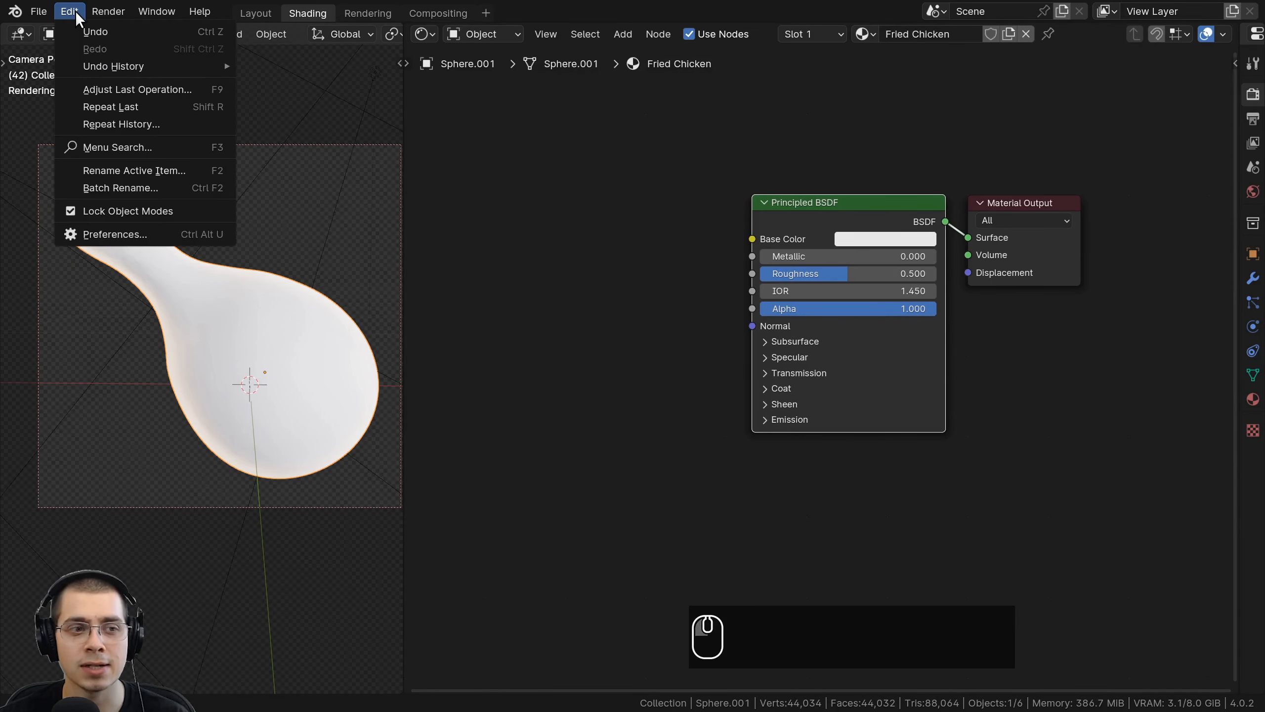
left_click(113, 233)
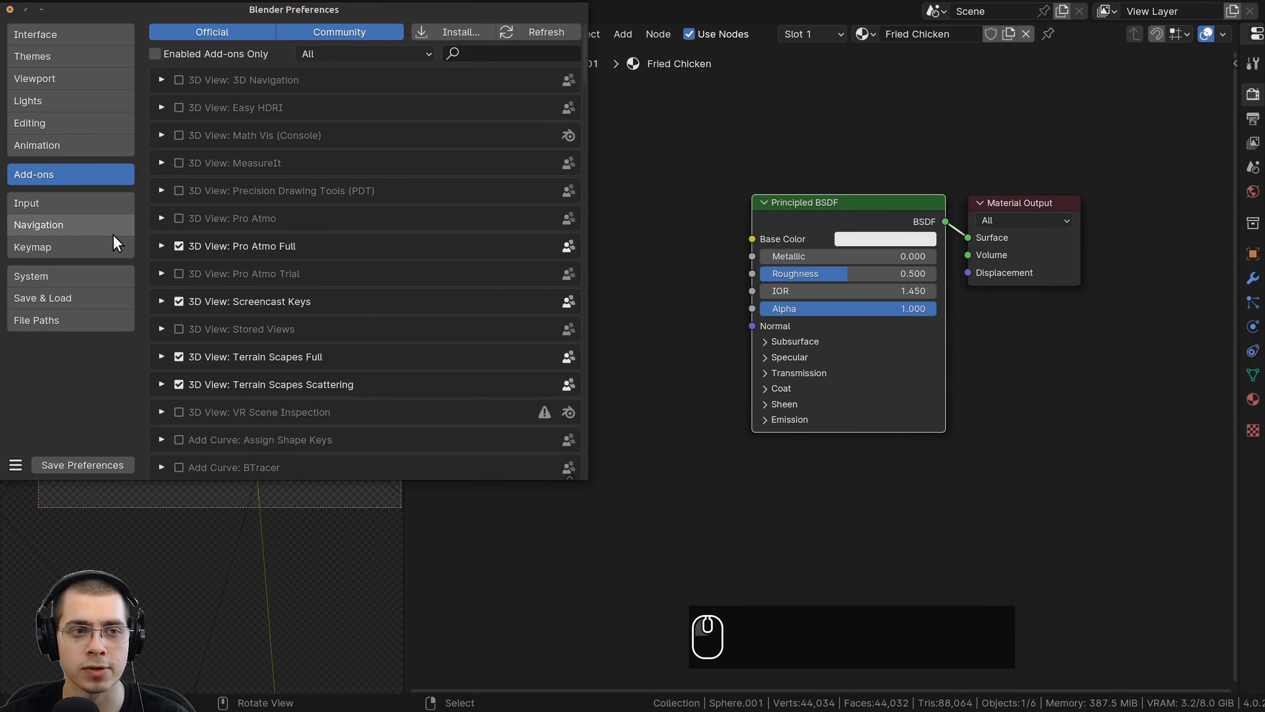
left_click_drag(215, 8, 419, 76)
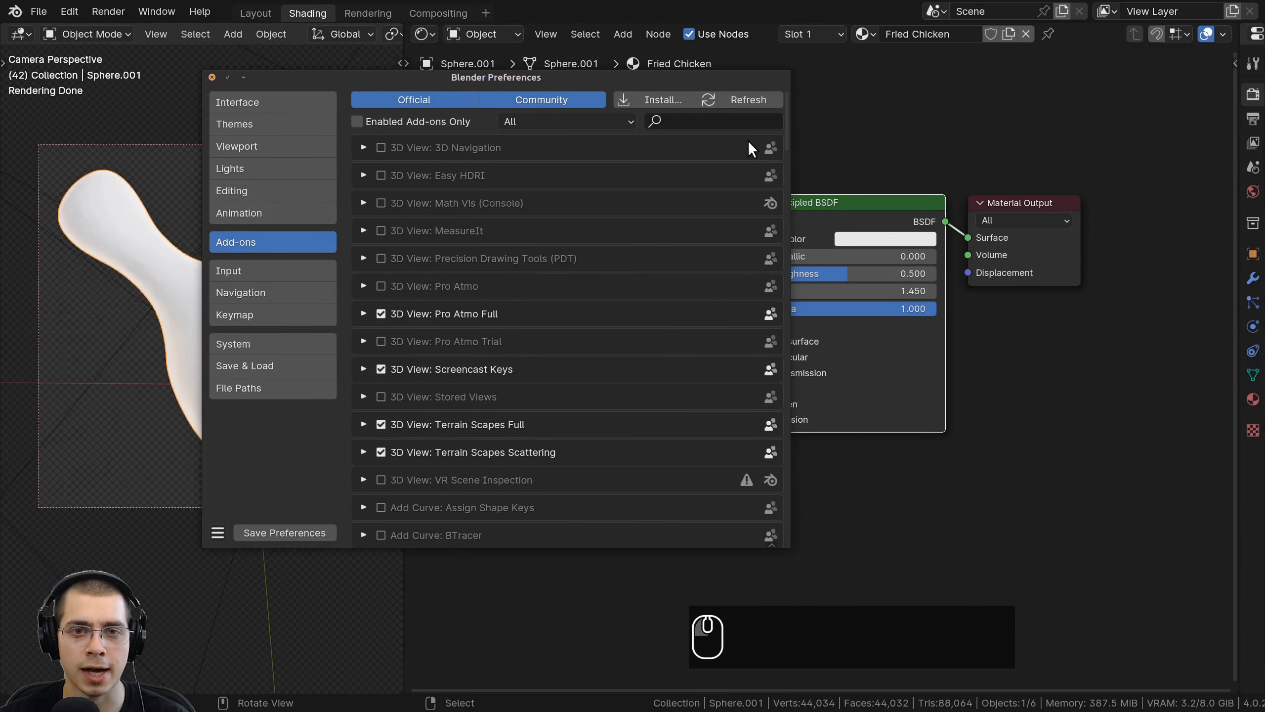
left_click(717, 121)
type("node")
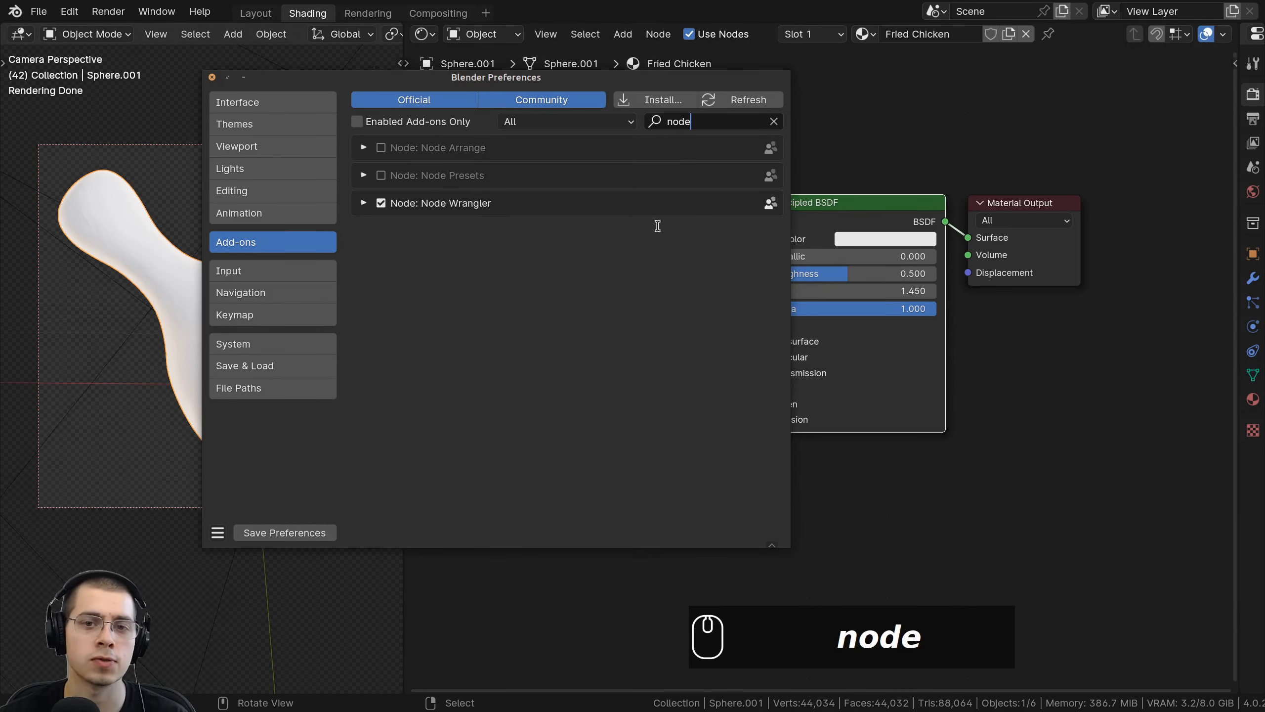
left_click(360, 203)
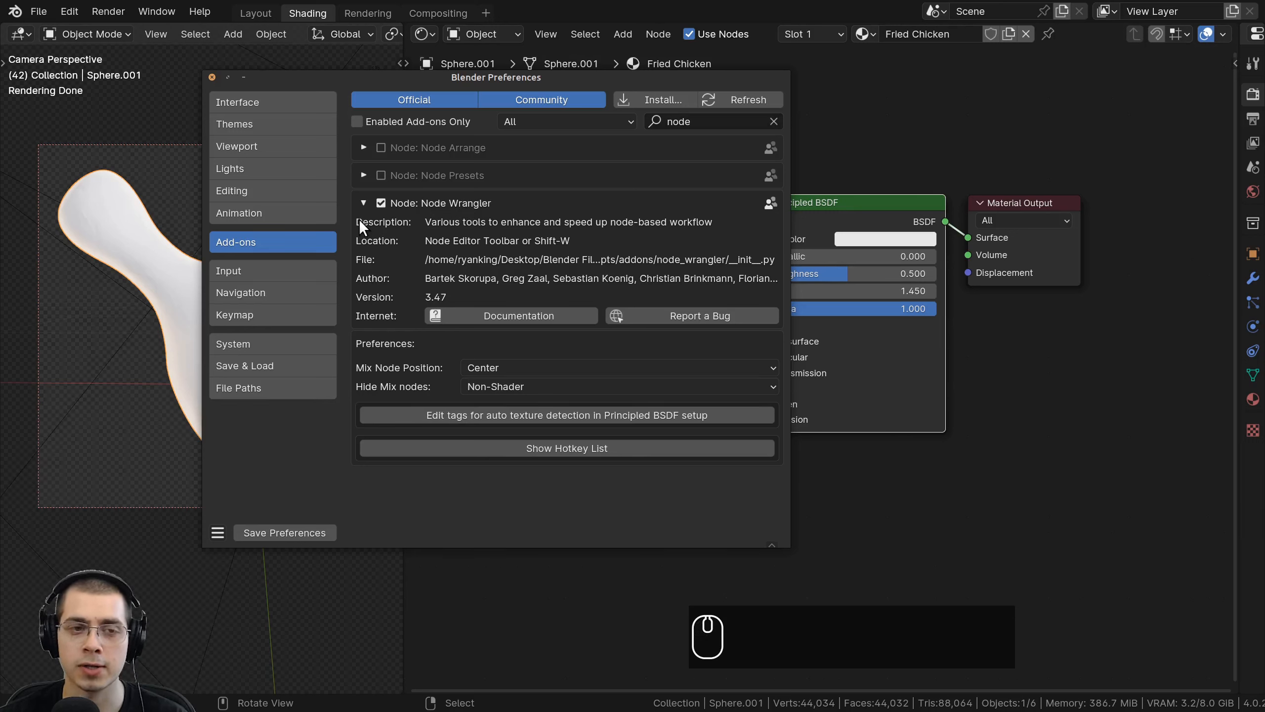
left_click(363, 203)
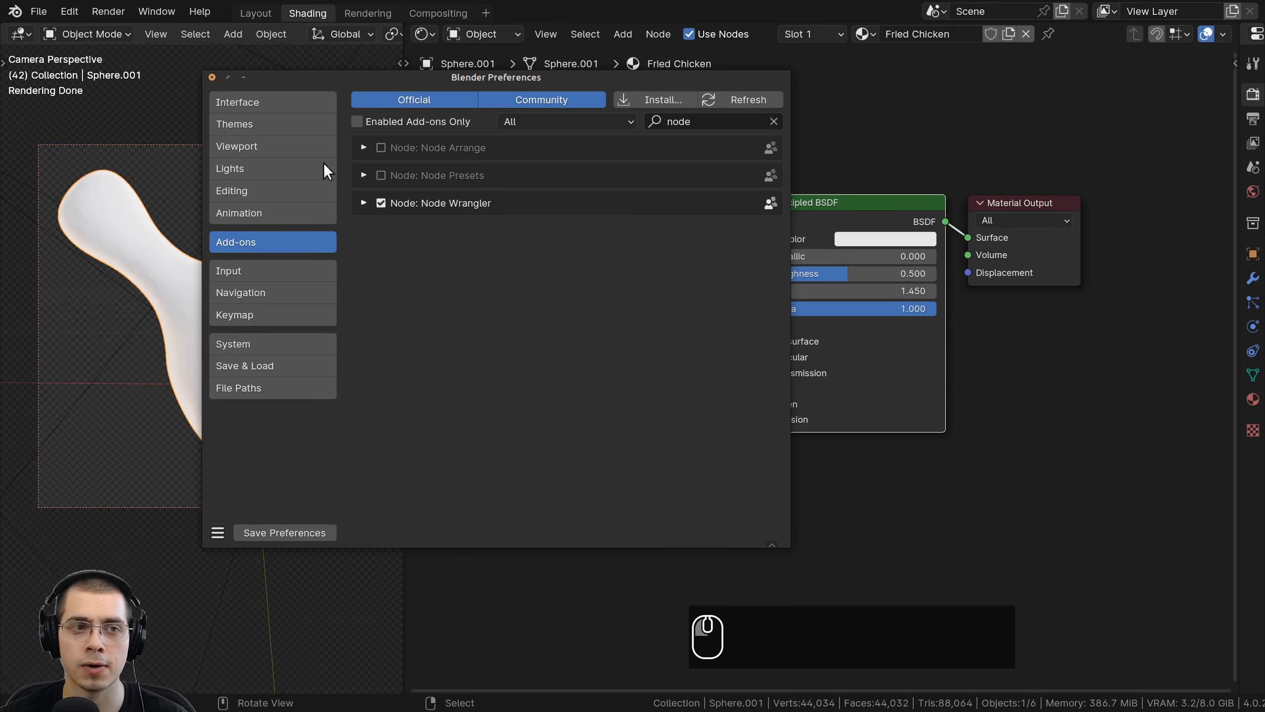
left_click(211, 77)
Add a Noise Texture node in the empty space before the Principled BSDF.
middle_click_drag(536, 361, 597, 350)
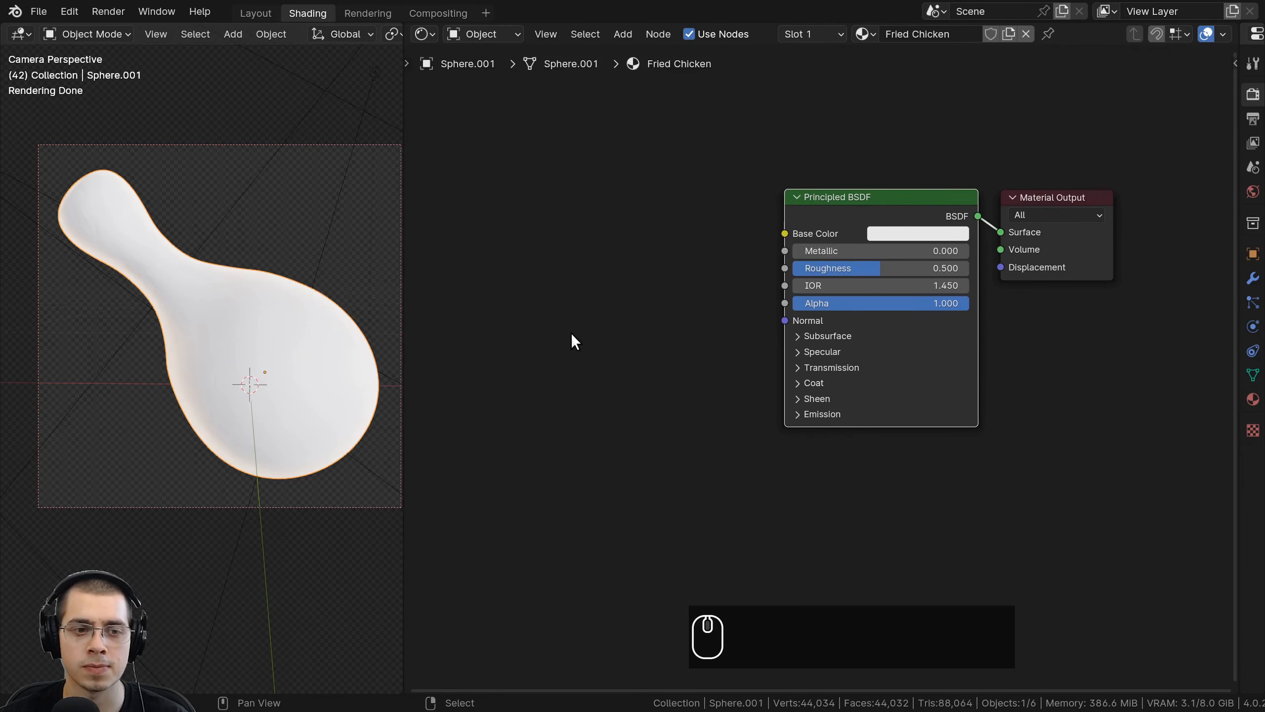
middle_click_drag(762, 305, 878, 311)
key("a")
scroll(712, 277, "down", 2)
middle_click_drag(712, 277, 785, 277)
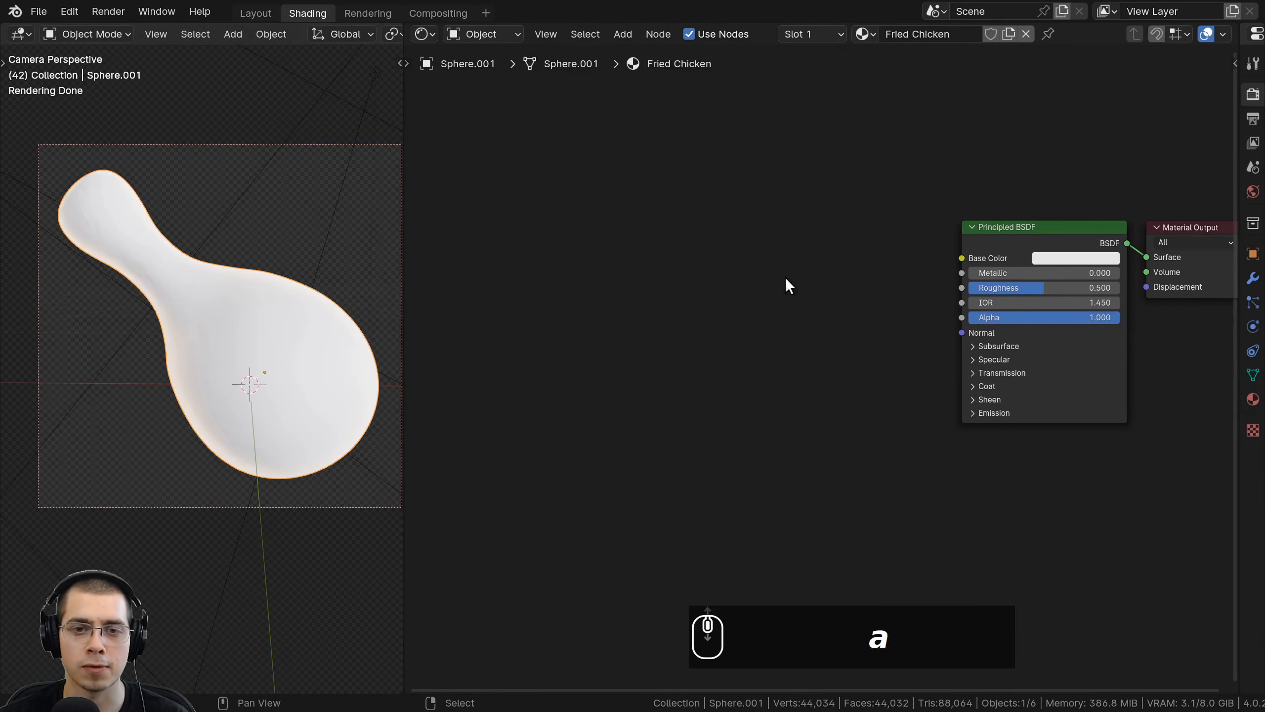
middle_click_drag(709, 324, 658, 303)
scroll(658, 303, "up", 5)
middle_click_drag(808, 220, 783, 217)
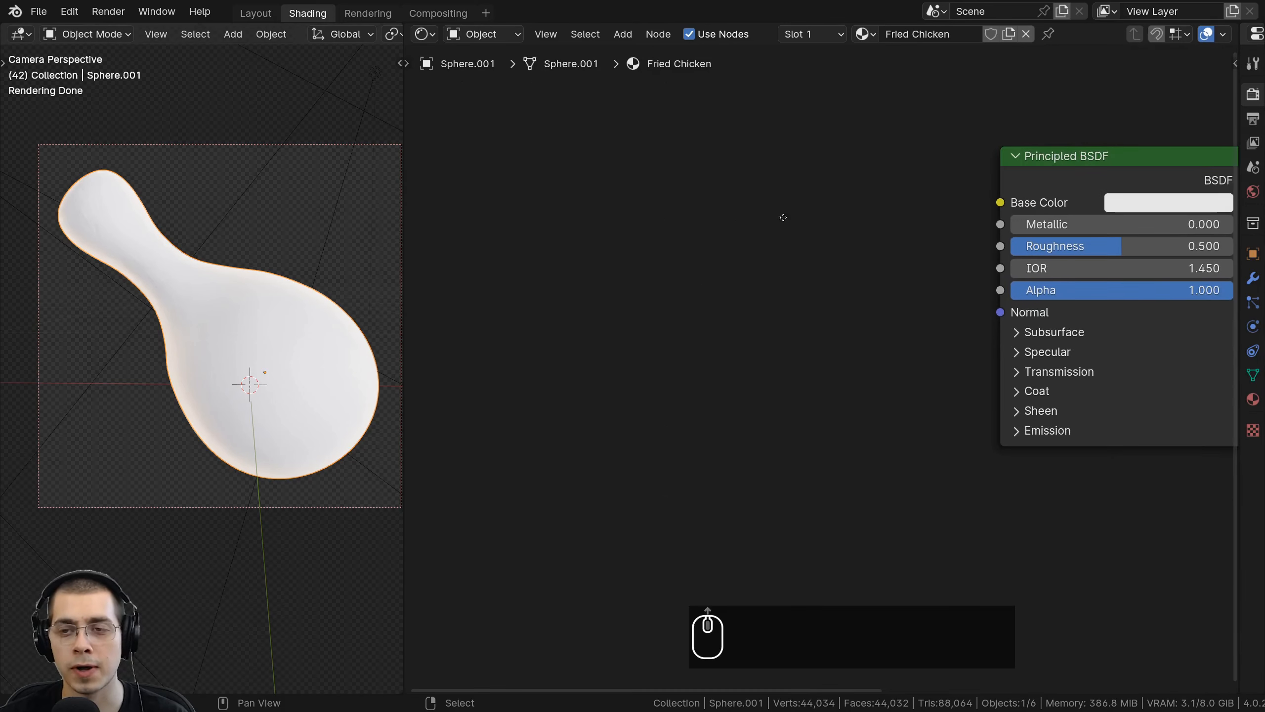
scroll(784, 218, "down", 1)
key("shift+a")
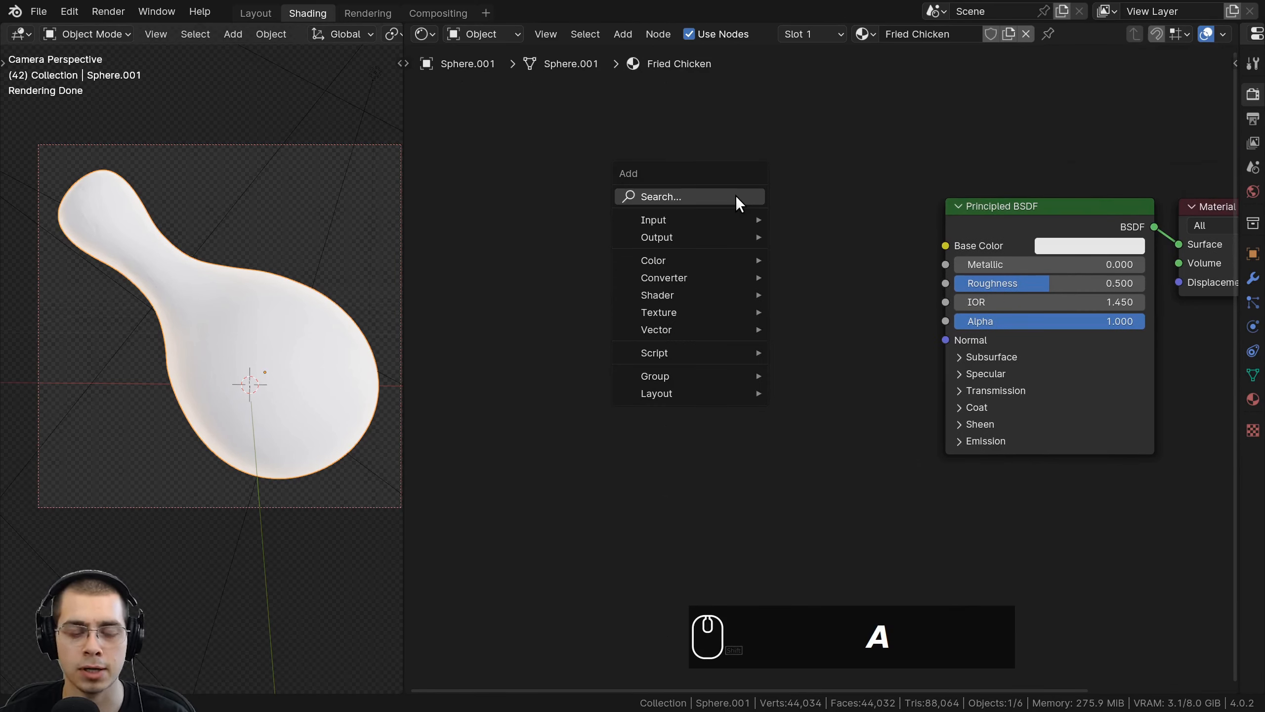
left_click(735, 196)
type("nois")
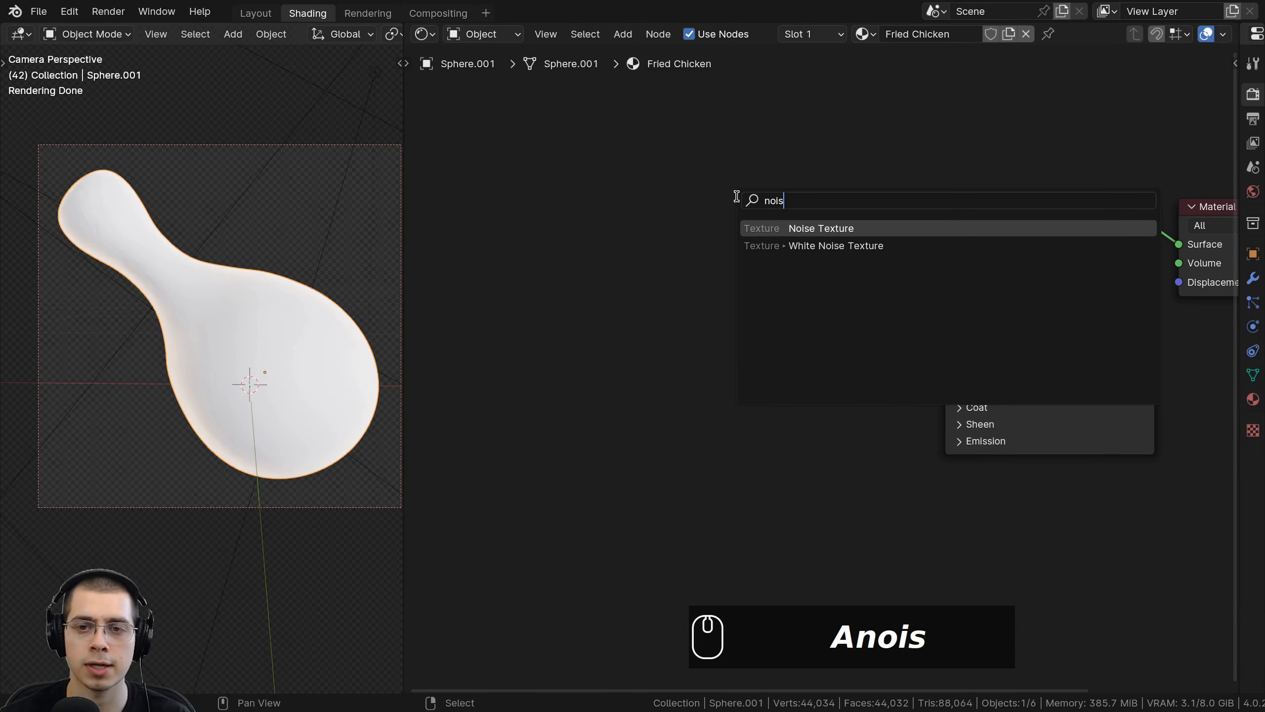
key("Return")
left_click(584, 227)
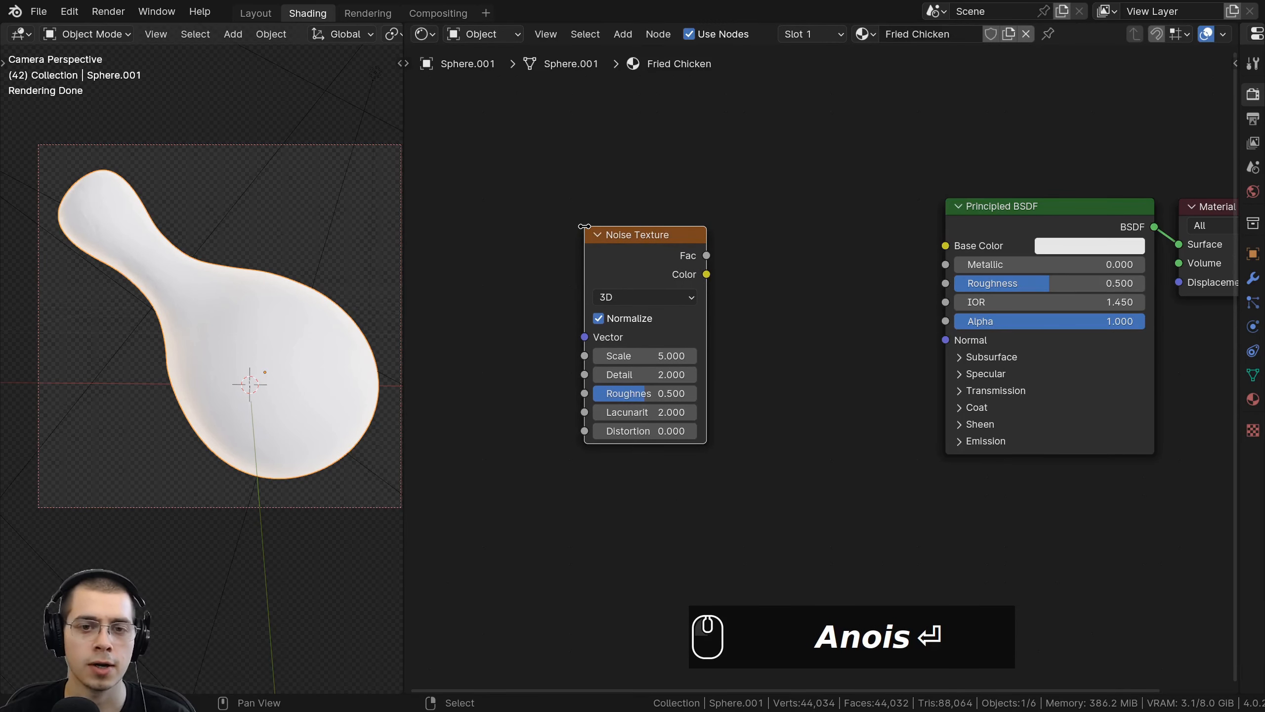
middle_click_drag(640, 255, 647, 260)
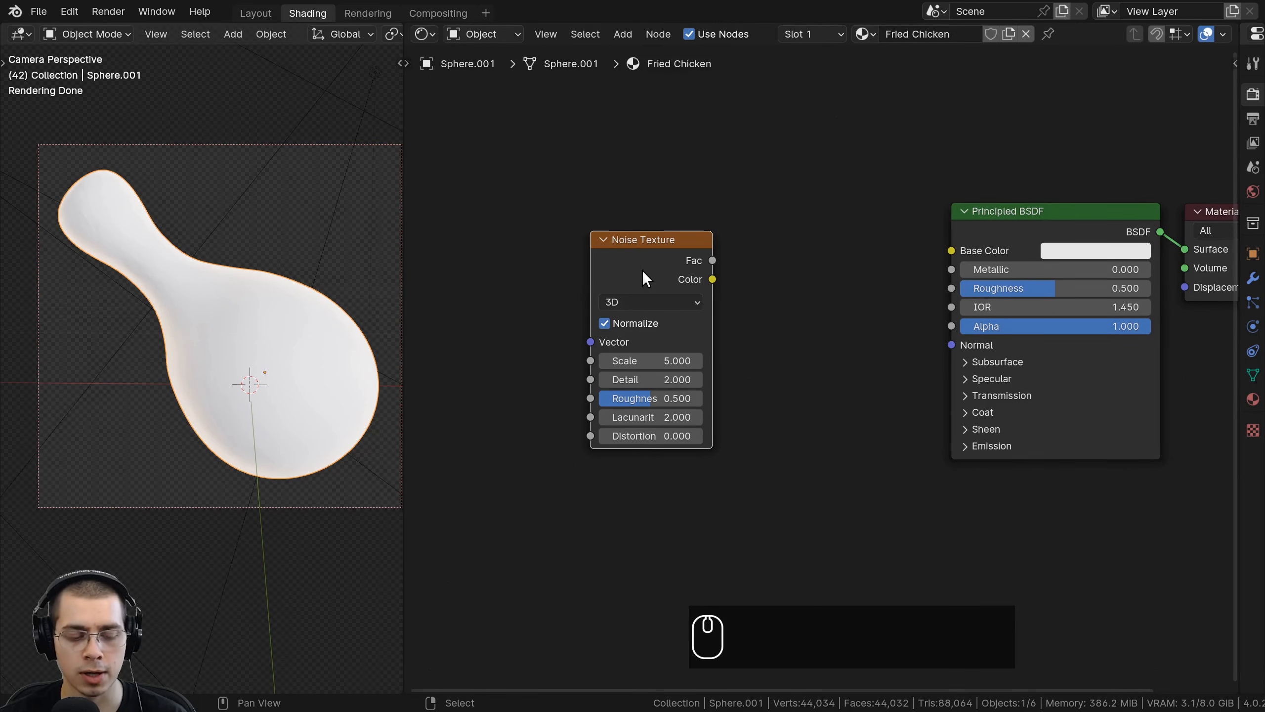
Preview the Noise Texture directly on the drumstick with Node Wrangler, comparing it with the Principled BSDF and inspecting the pattern up close.
left_click(654, 261, "ctrl+shift")
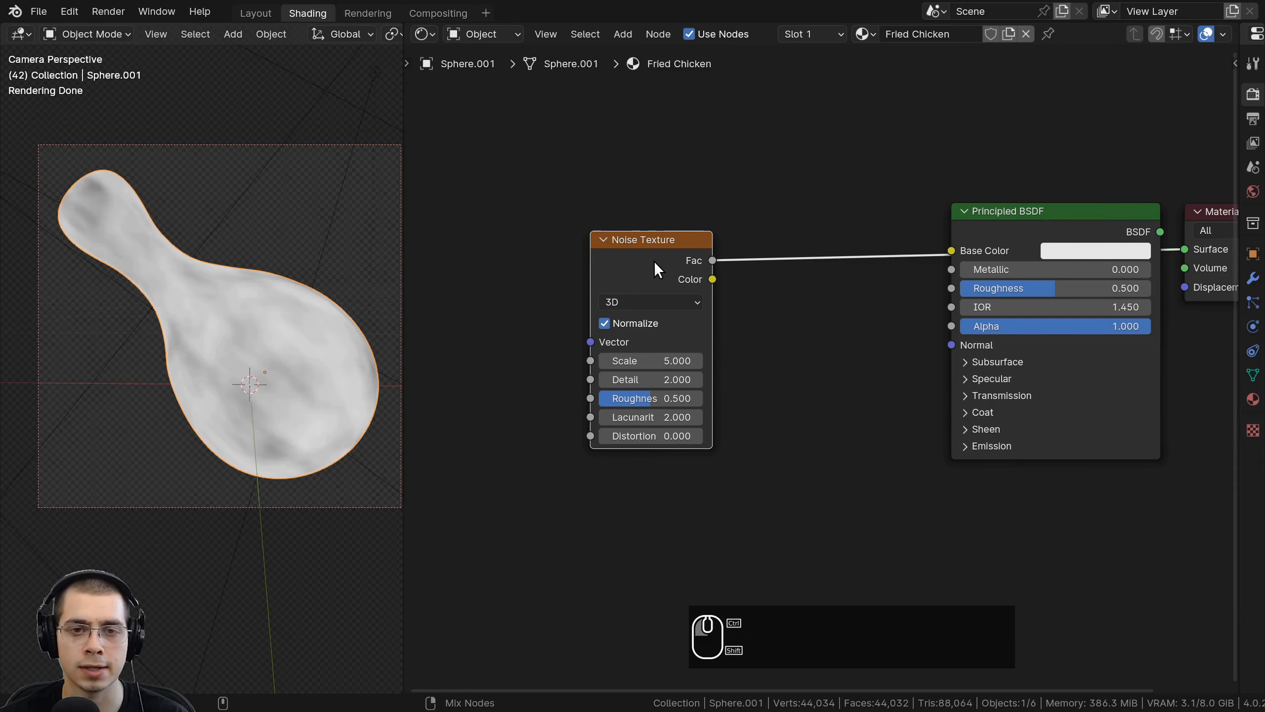
left_click(968, 228, "ctrl+shift")
left_click(631, 265, "ctrl+shift")
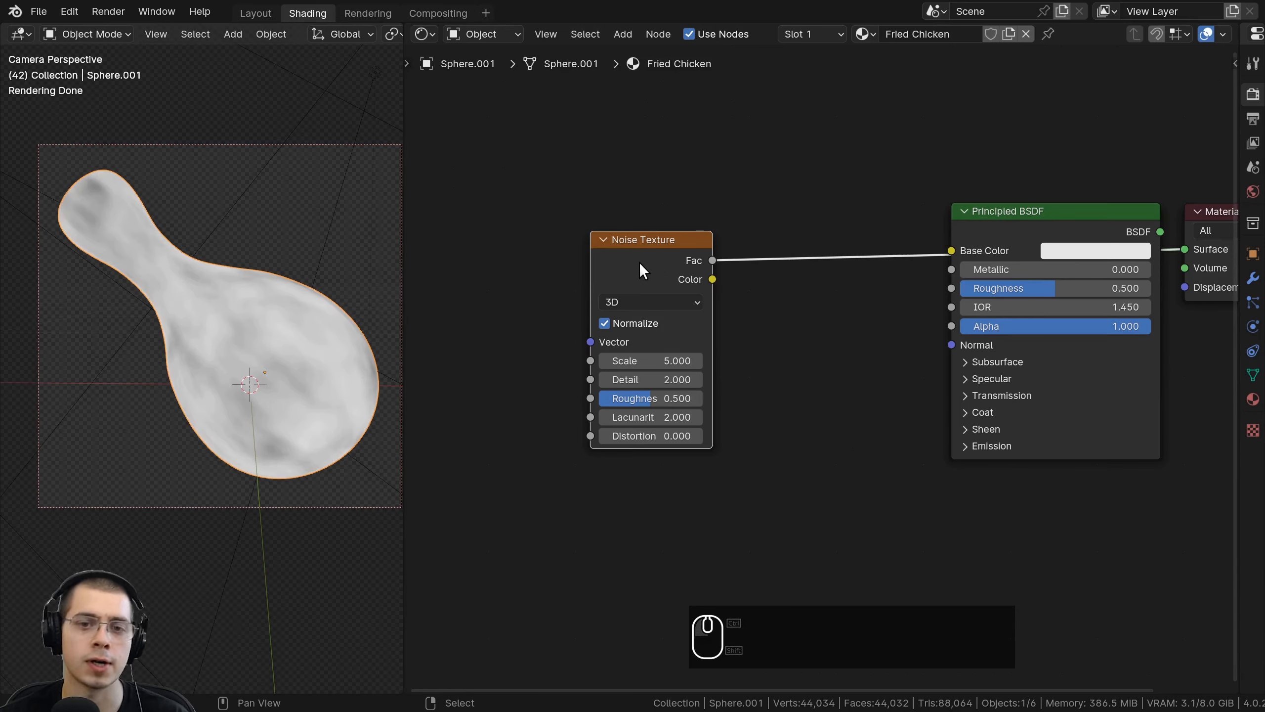
scroll(267, 338, "up", 6)
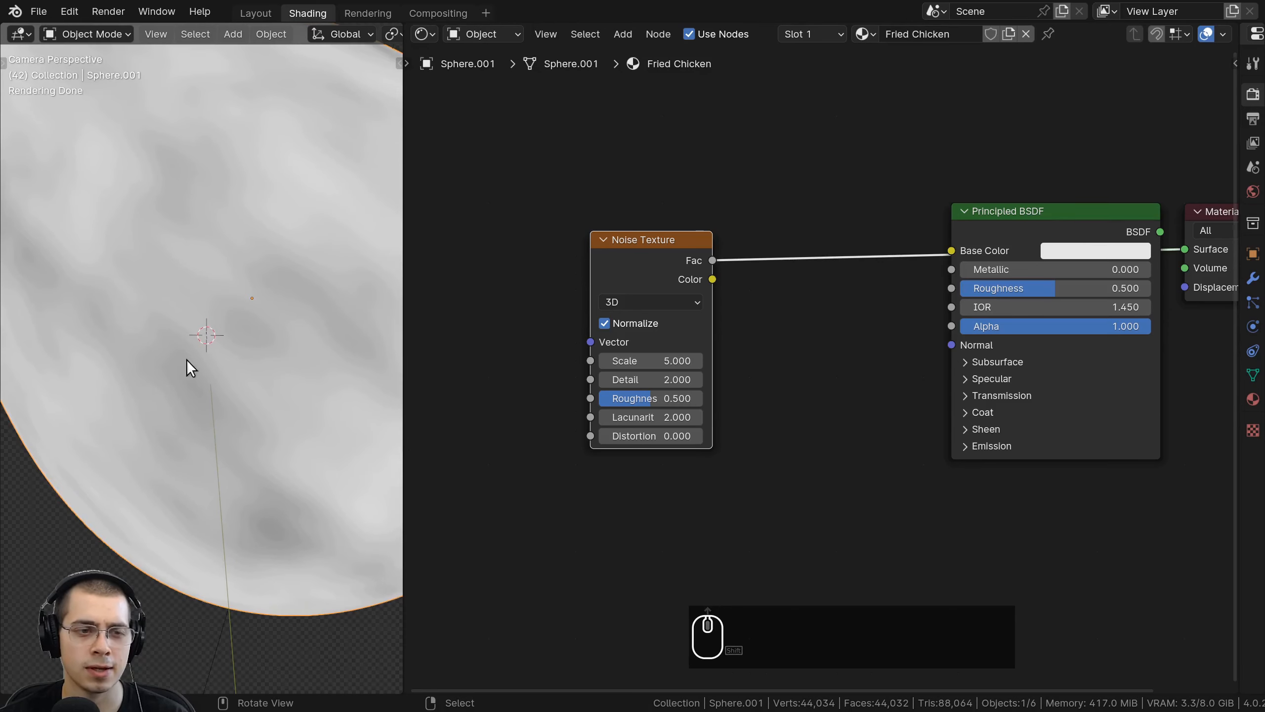
scroll(152, 314, "down", 8)
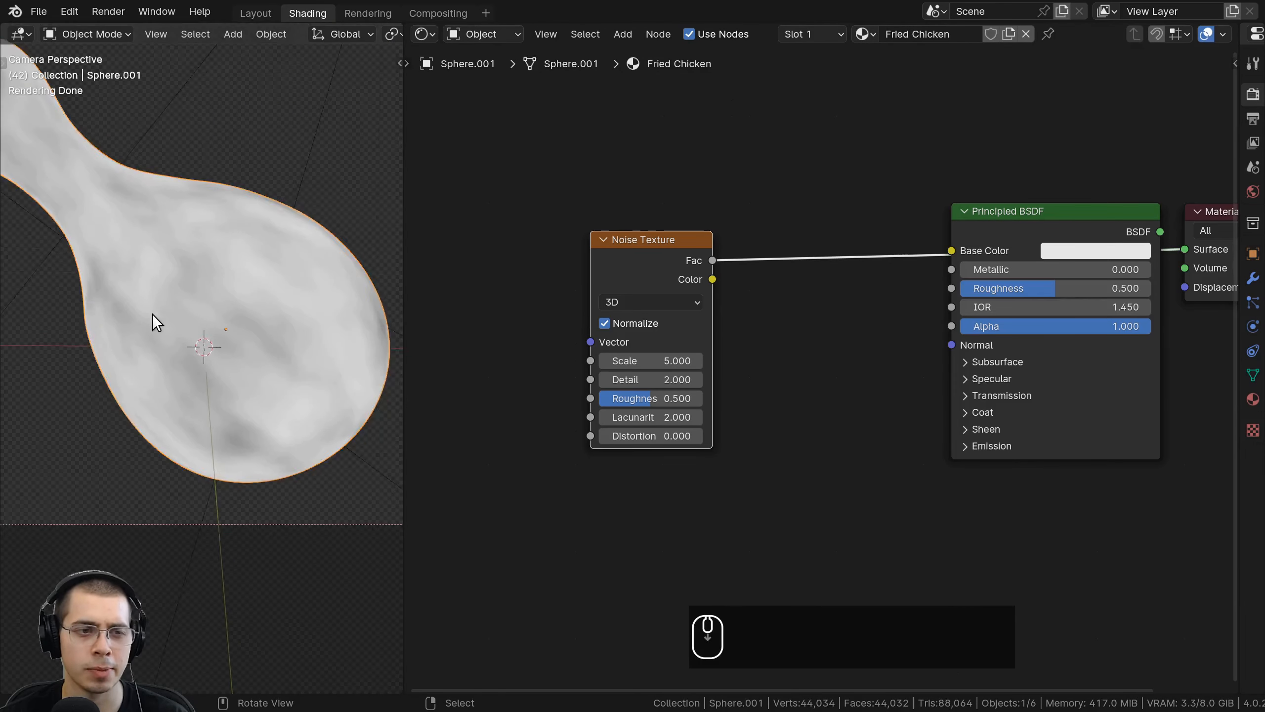
middle_click_drag(176, 370, 177, 397, "shift")
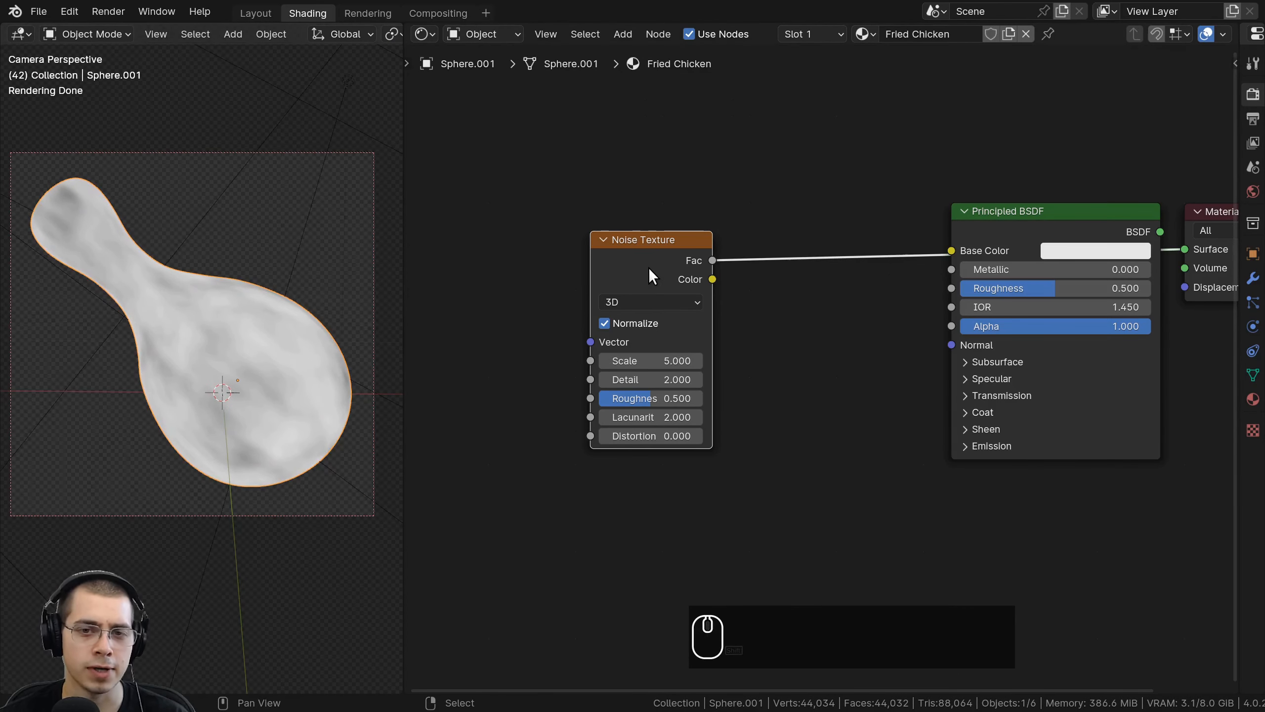
Add Texture Coordinate and Mapping nodes to the Noise Texture and connect the Object coordinates to the Mapping node's Vector input.
mouse_move(649, 268)
left_mouse_down()
mouse_move(669, 288)
mouse_move(640, 258)
left_mouse_up()
middle_click_drag(638, 260, 743, 292)
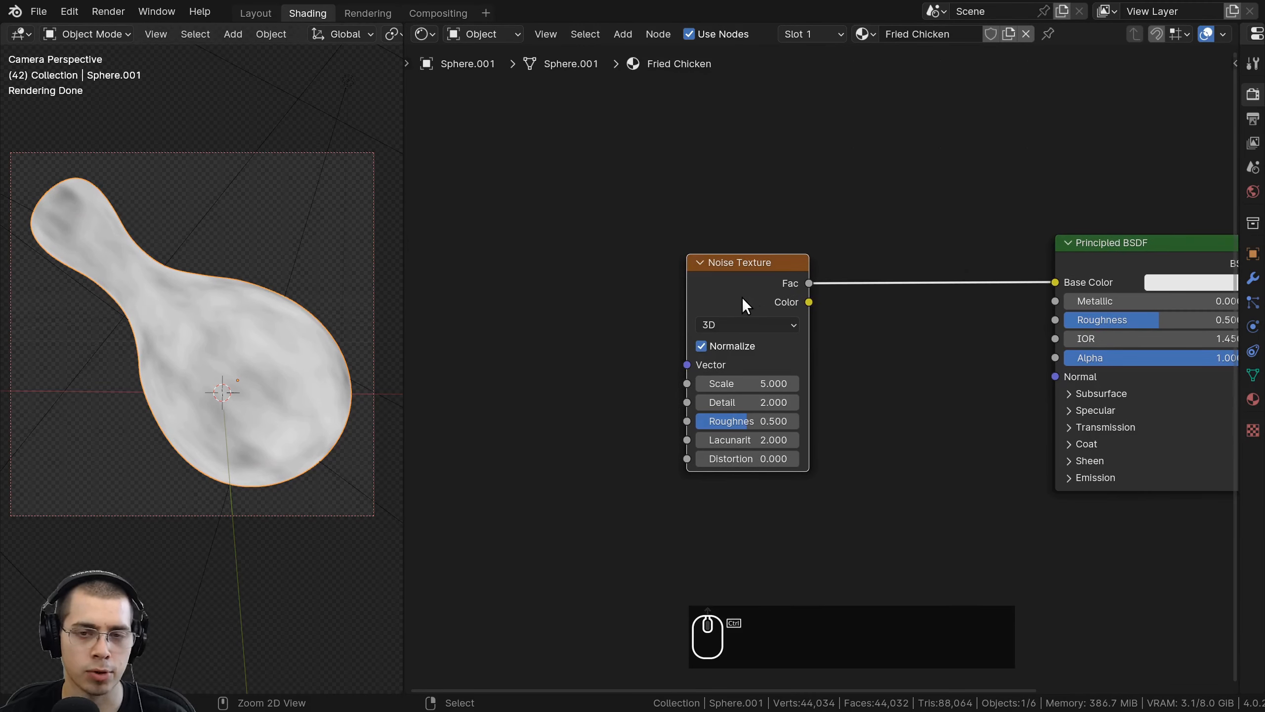
key("ctrl+t")
key("a")
middle_click_drag(573, 268, 696, 221)
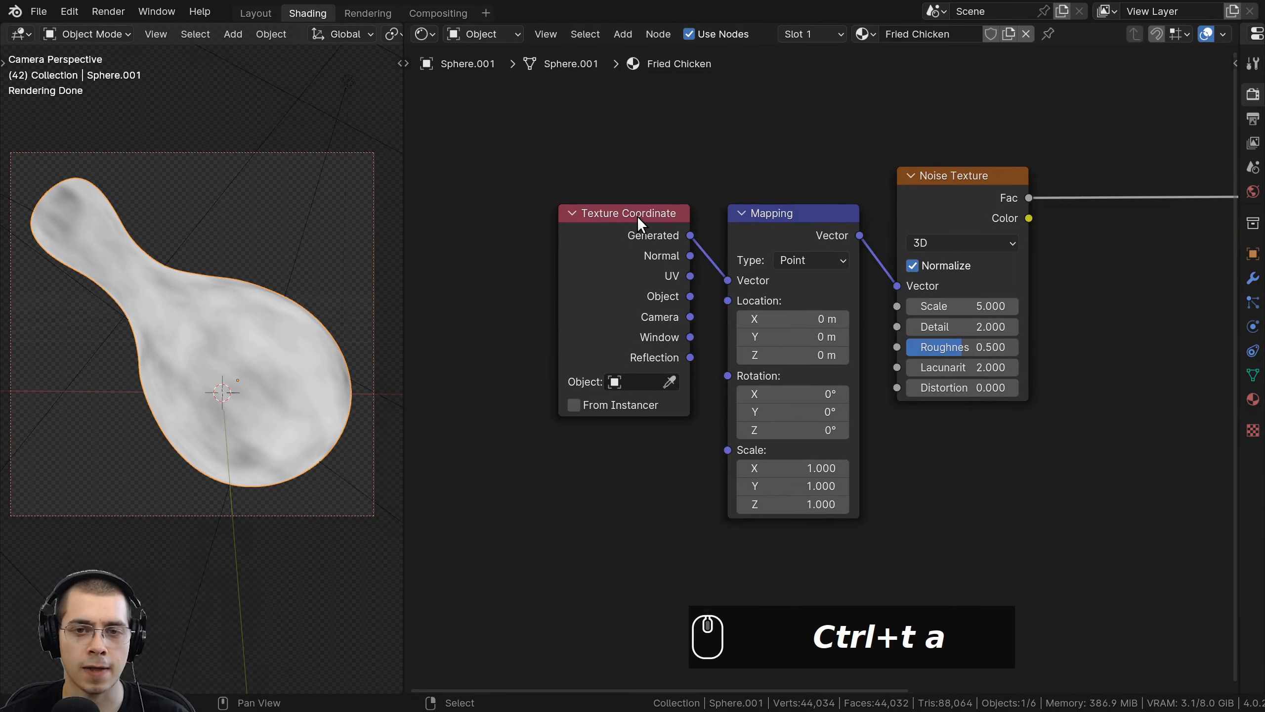
left_click(752, 280)
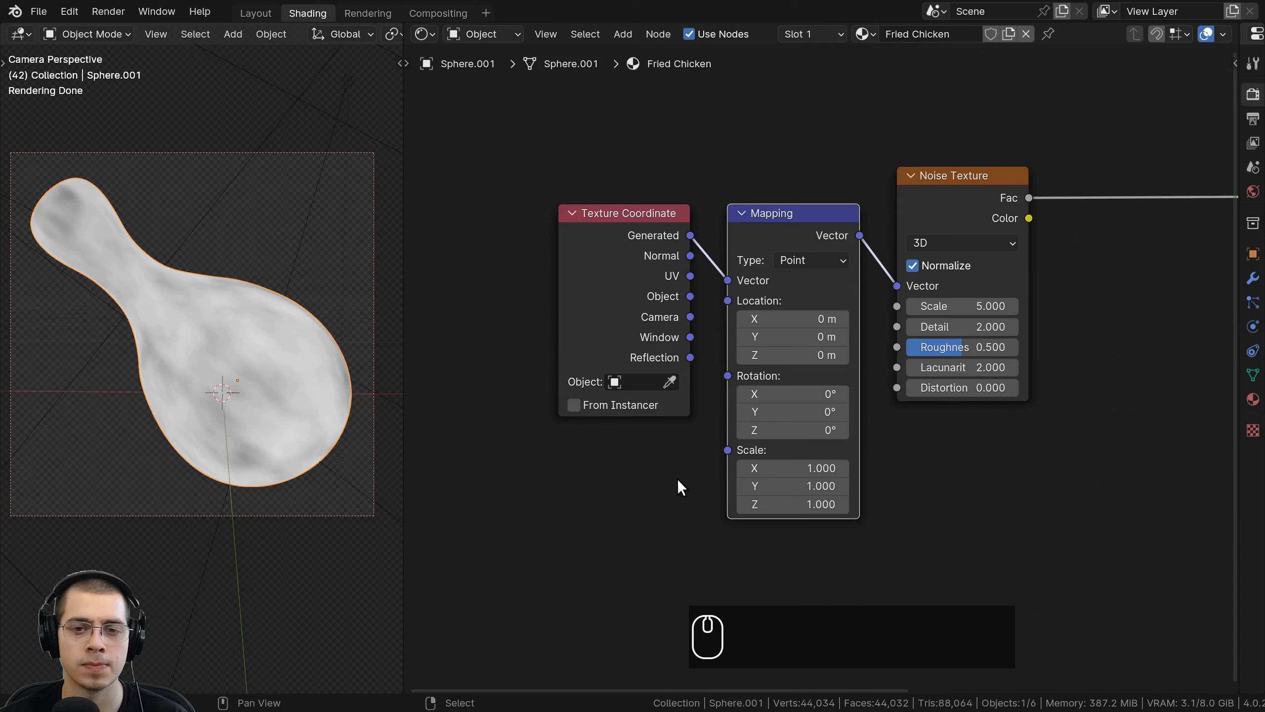
left_click_drag(690, 296, 728, 280)
Move the Texture Coordinate node closer to the Mapping node and raise both to line up with the Noise Texture.
left_click_drag(647, 316, 657, 316)
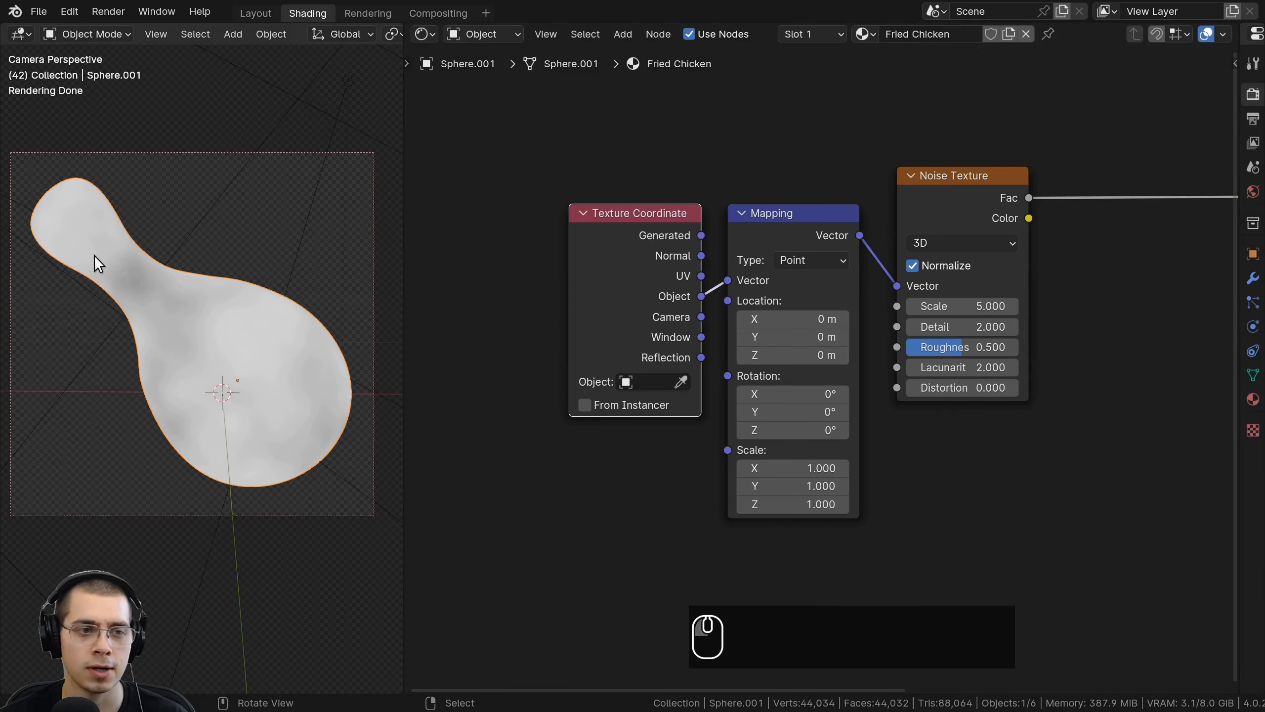
left_click_drag(551, 131, 747, 417)
left_click_drag(770, 236, 782, 202)
scroll(782, 202, "up", 4)
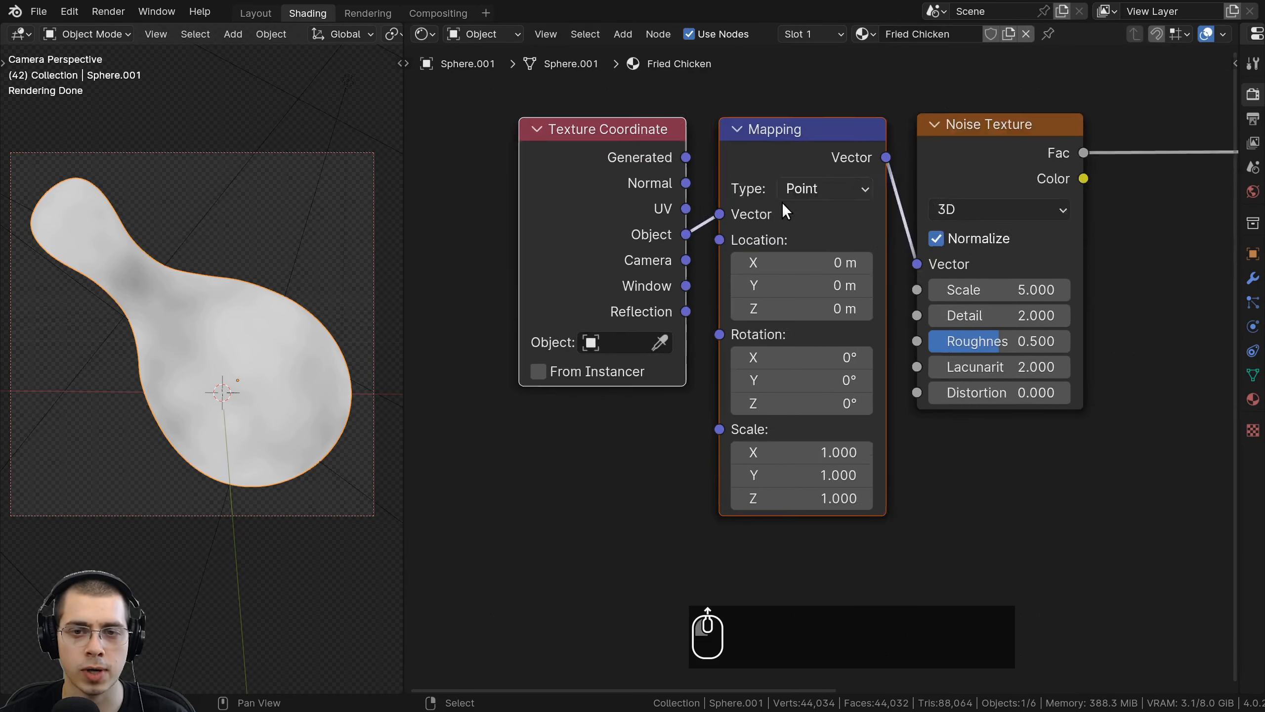
key("a")
left_click_drag(629, 223, 630, 223)
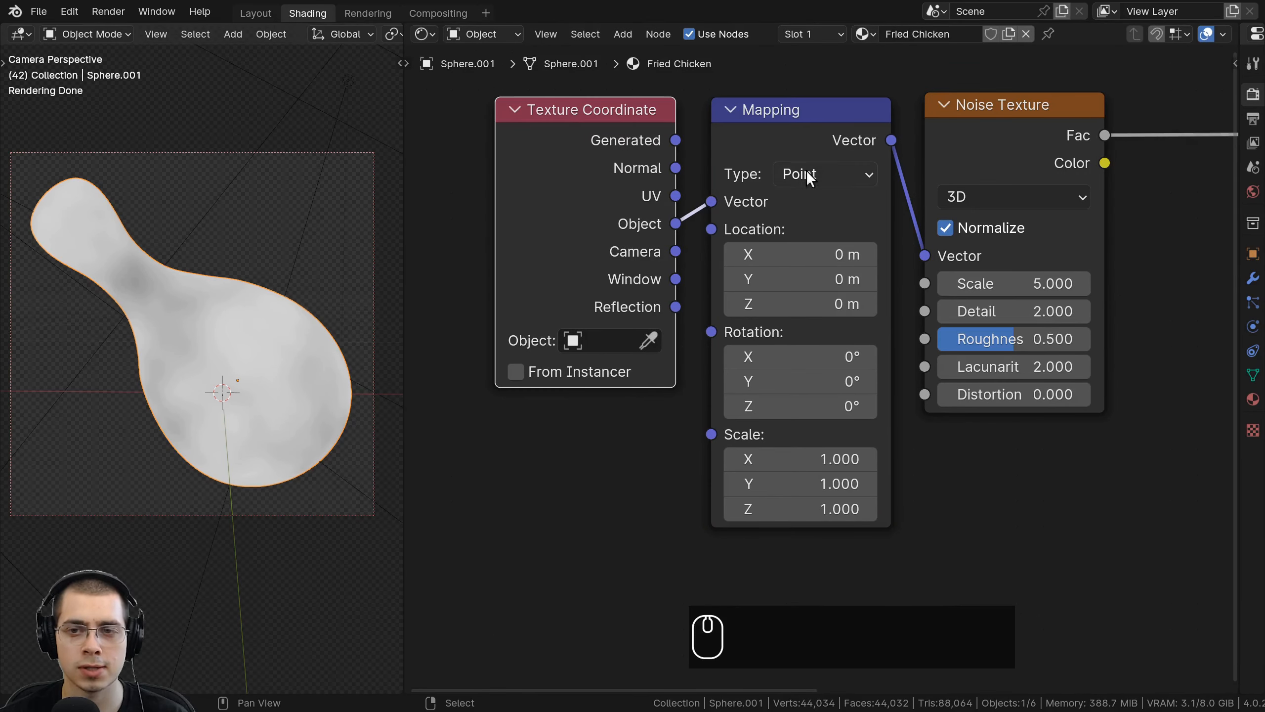
Set the Noise Texture's Scale to 27 and its Detail to 15.
left_click(995, 130)
scroll(748, 344, "down", 2)
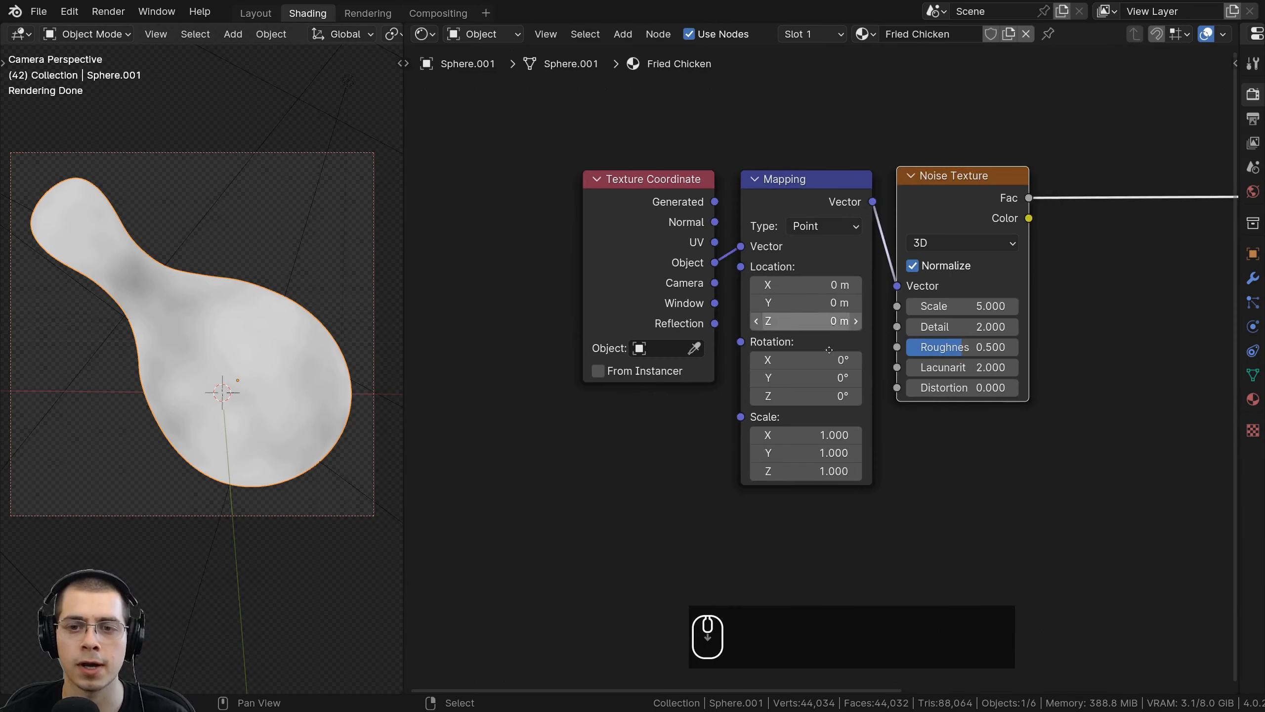
scroll(742, 360, "up", 1)
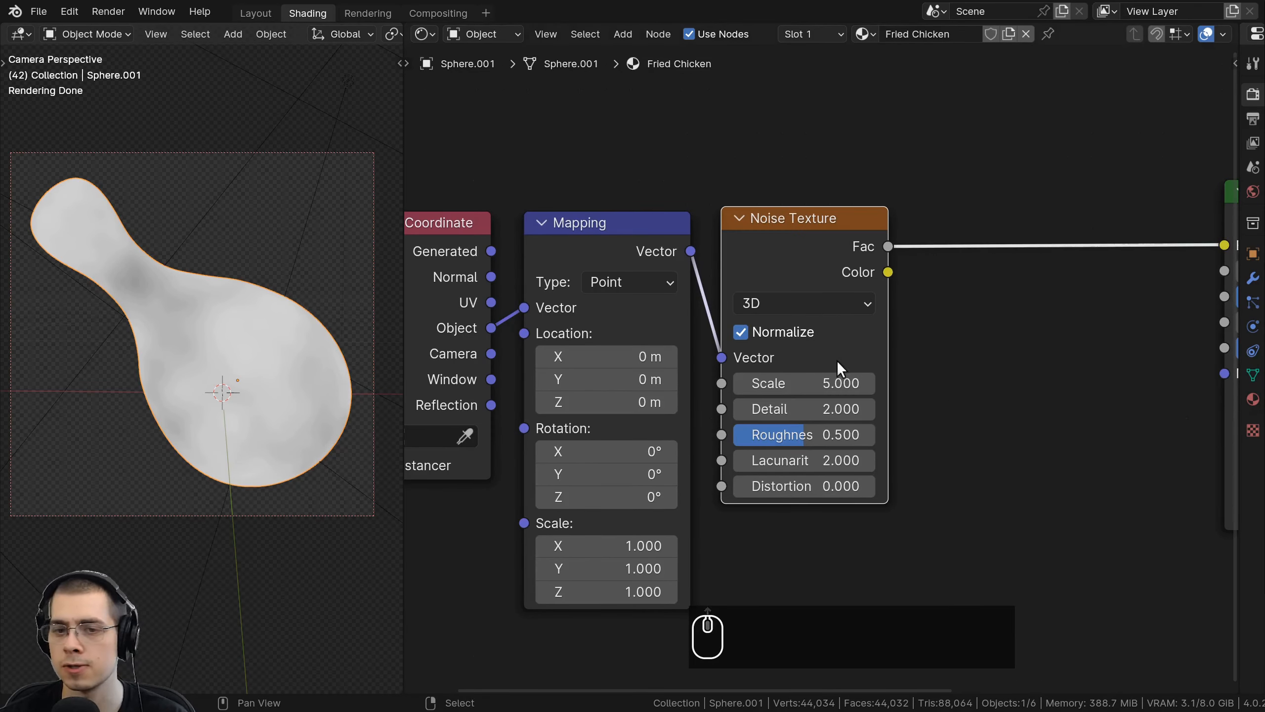
left_click(842, 382)
type("27")
key("Return")
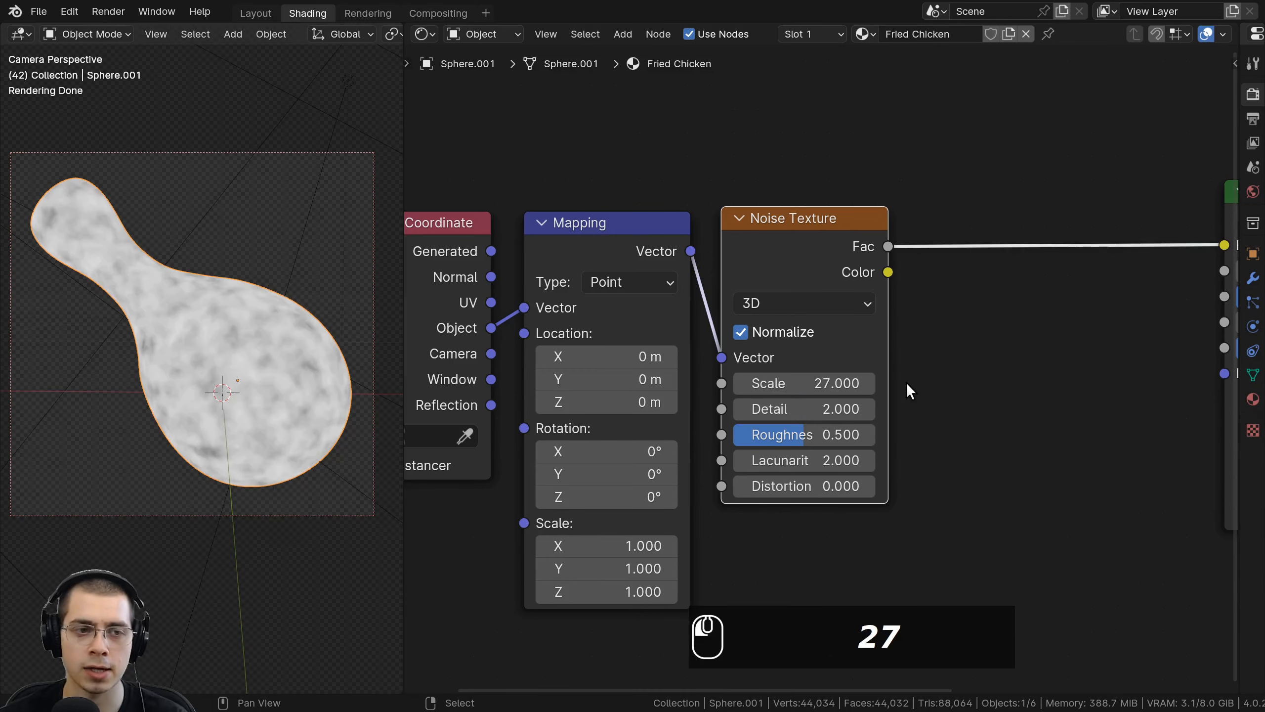
left_click_drag(791, 412, 827, 412)
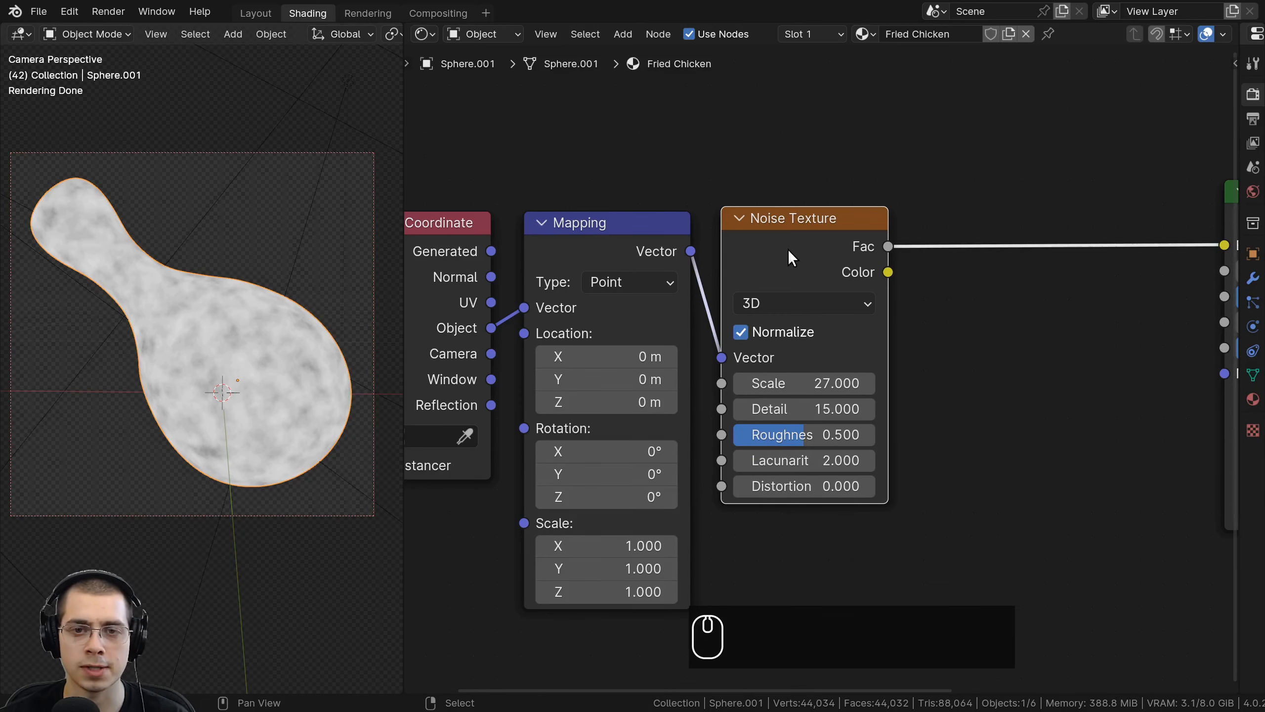
scroll(788, 249, "down", 2)
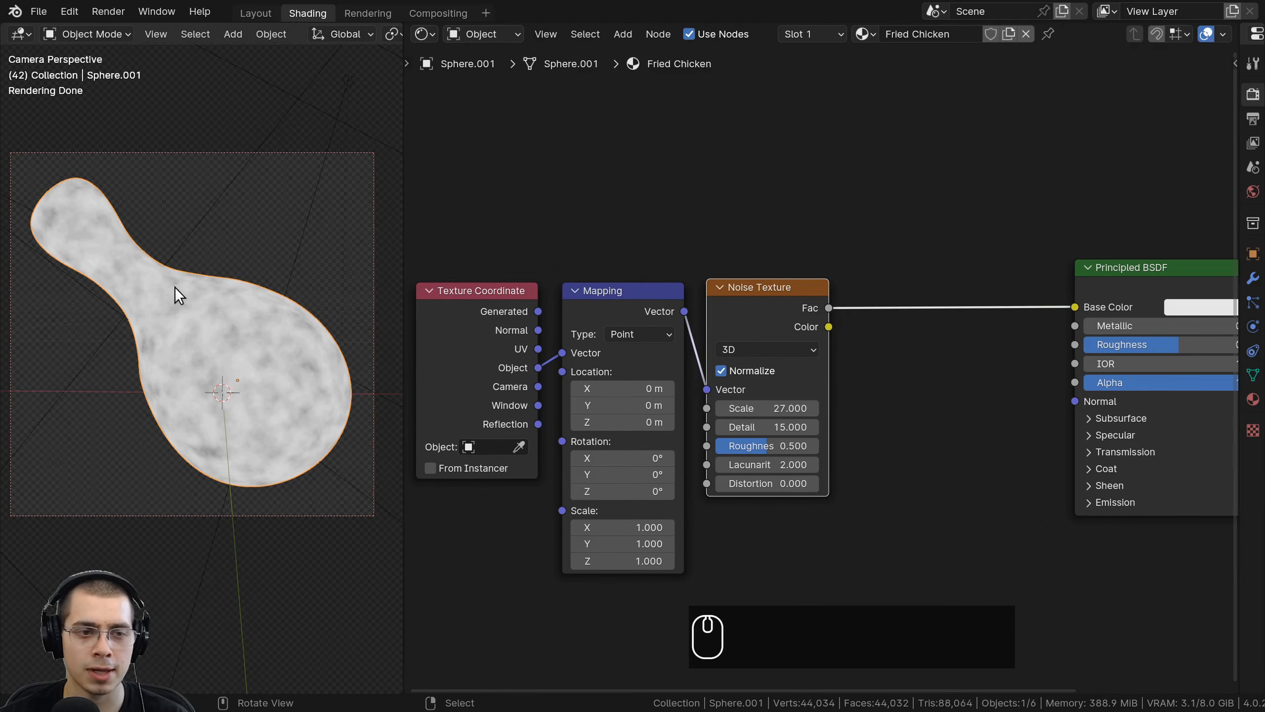
scroll(717, 241, "up", 1)
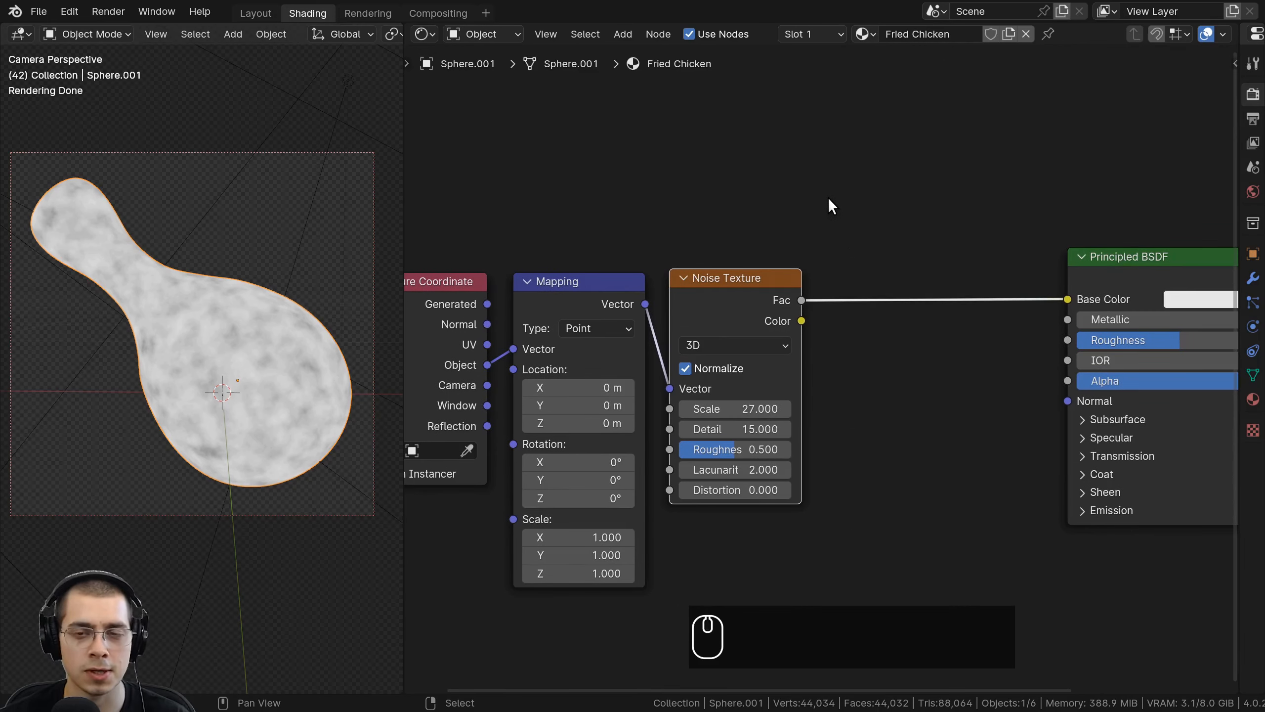
Add a Color Ramp node between the Noise Texture and the Principled BSDF's Base Color.
key("shift+a")
left_click(827, 197)
type("co")
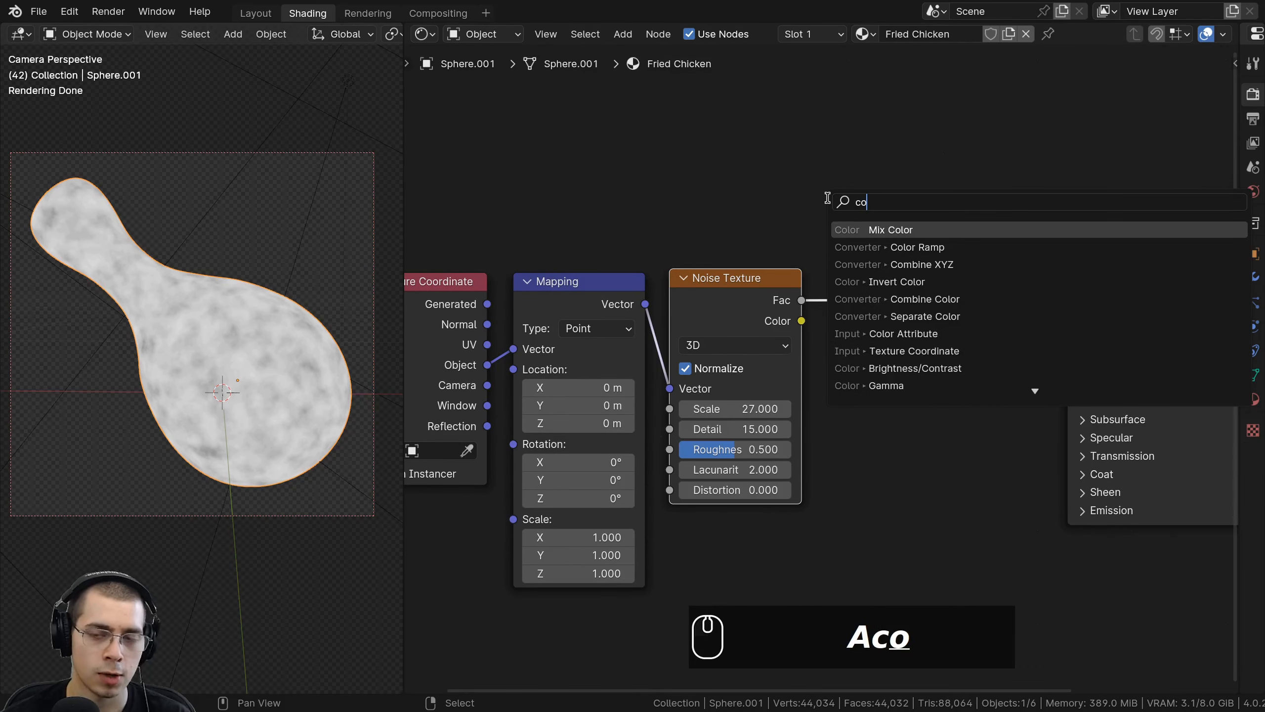
type("lor")
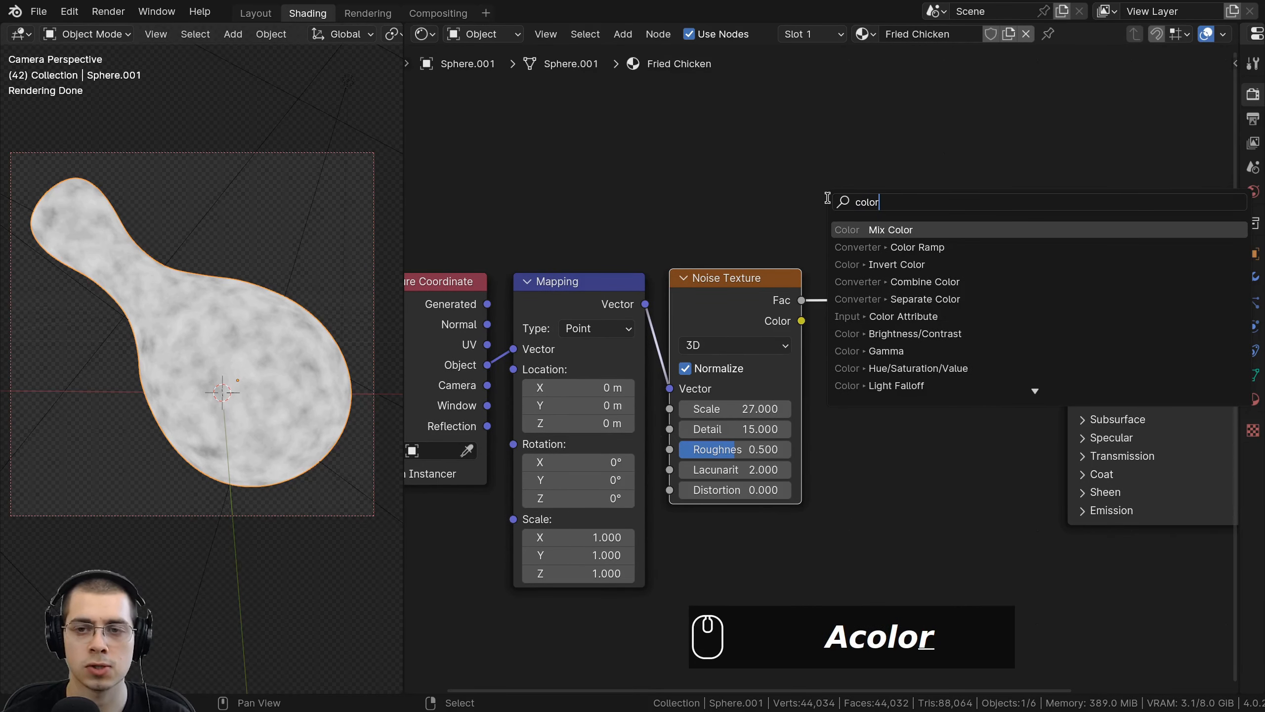
left_click(933, 248)
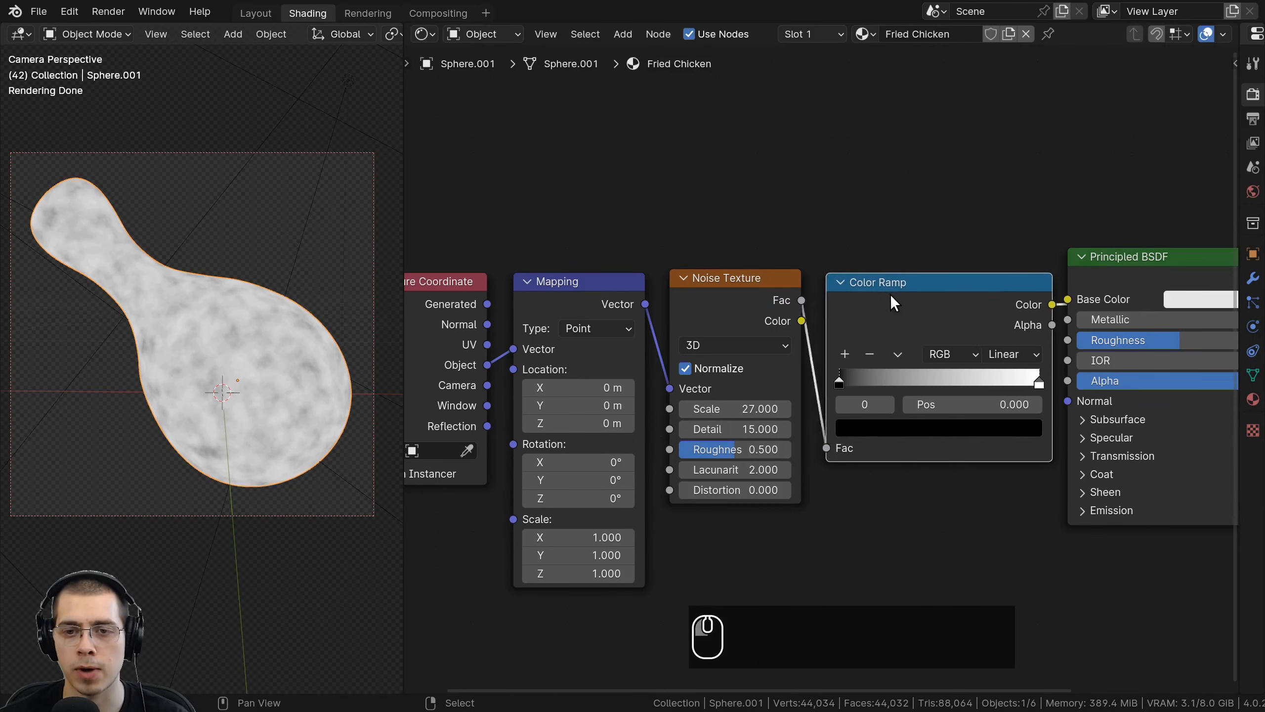
left_click(837, 299)
Move the Principled BSDF node farther away from the Color Ramp to leave more space between them.
scroll(884, 277, "down", 1)
left_click(973, 324)
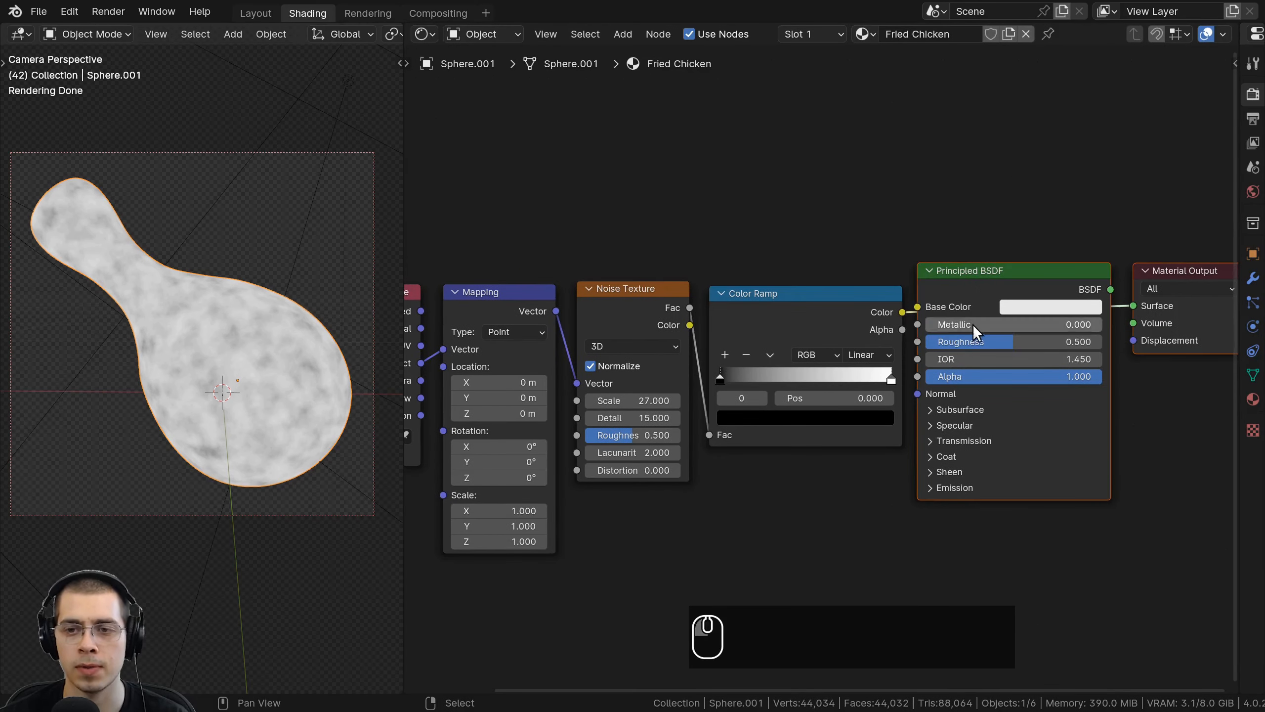
key("g")
left_click(1106, 346)
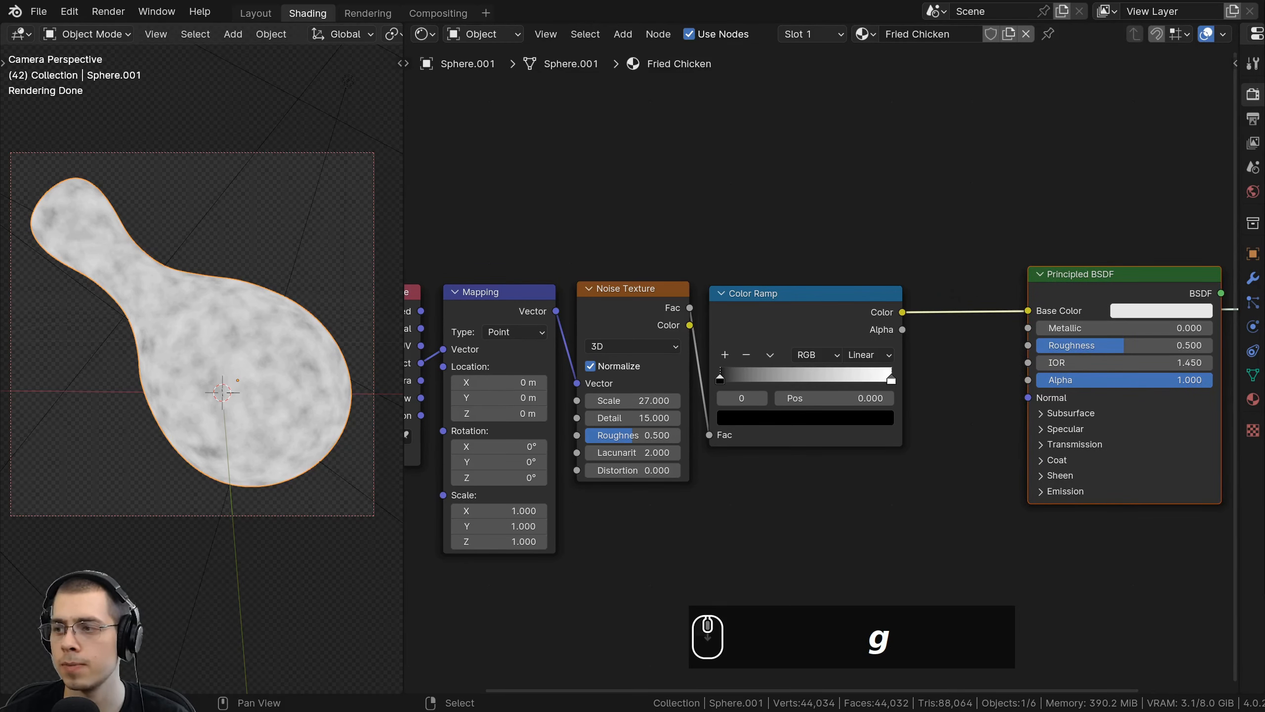
Slide the Color Ramp's black stop to position 0.367.
scroll(821, 367, "up", 2)
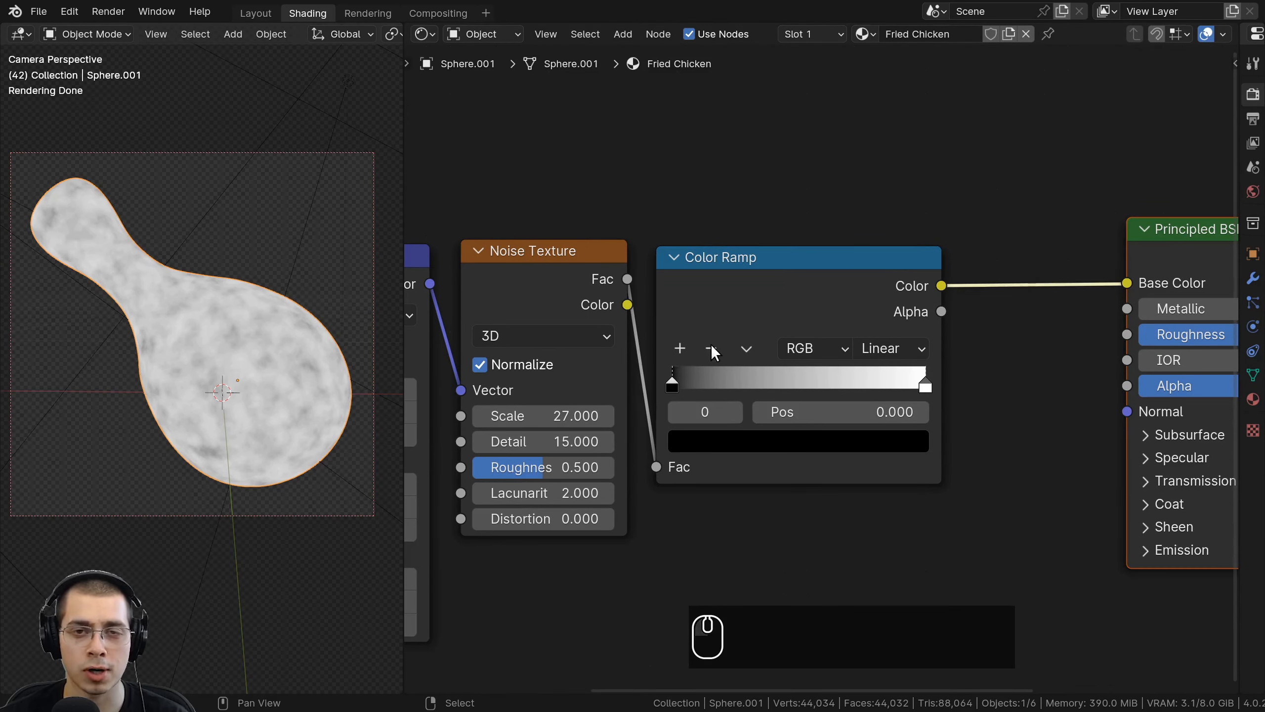
scroll(666, 379, "up", 1)
left_click_drag(658, 380, 741, 385)
scroll(740, 385, "down", 2)
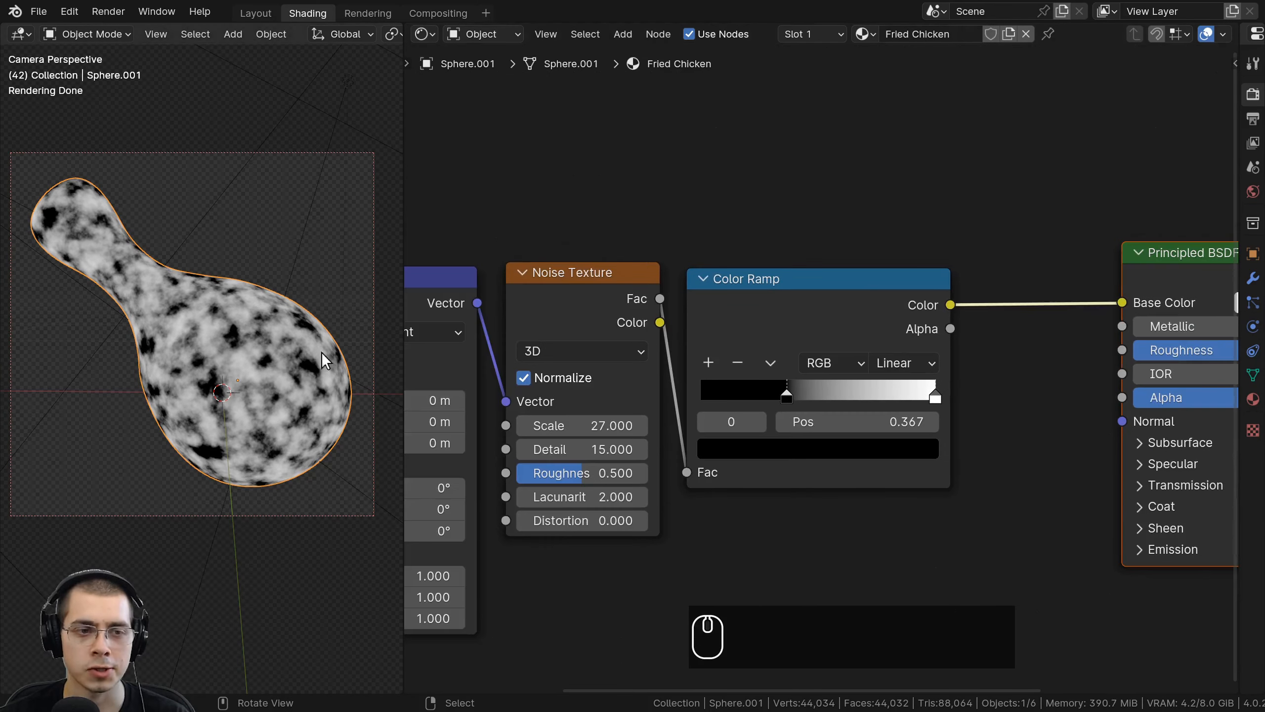
Select the Texture Coordinate and Mapping nodes together and move them farther away from the Noise Texture.
scroll(939, 244, "down", 1)
scroll(740, 280, "down", 2)
middle_click_drag(633, 249, 751, 205)
left_click_drag(737, 153, 568, 366)
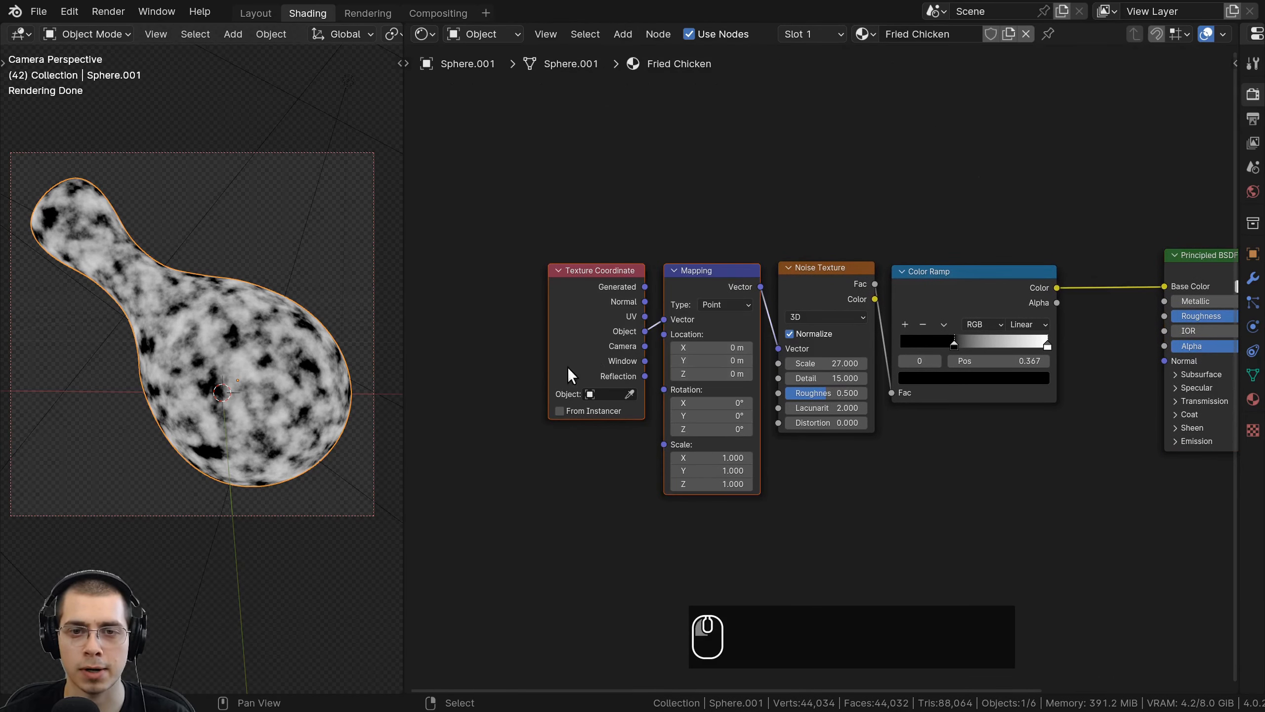
scroll(789, 265, "down", 1)
key("g")
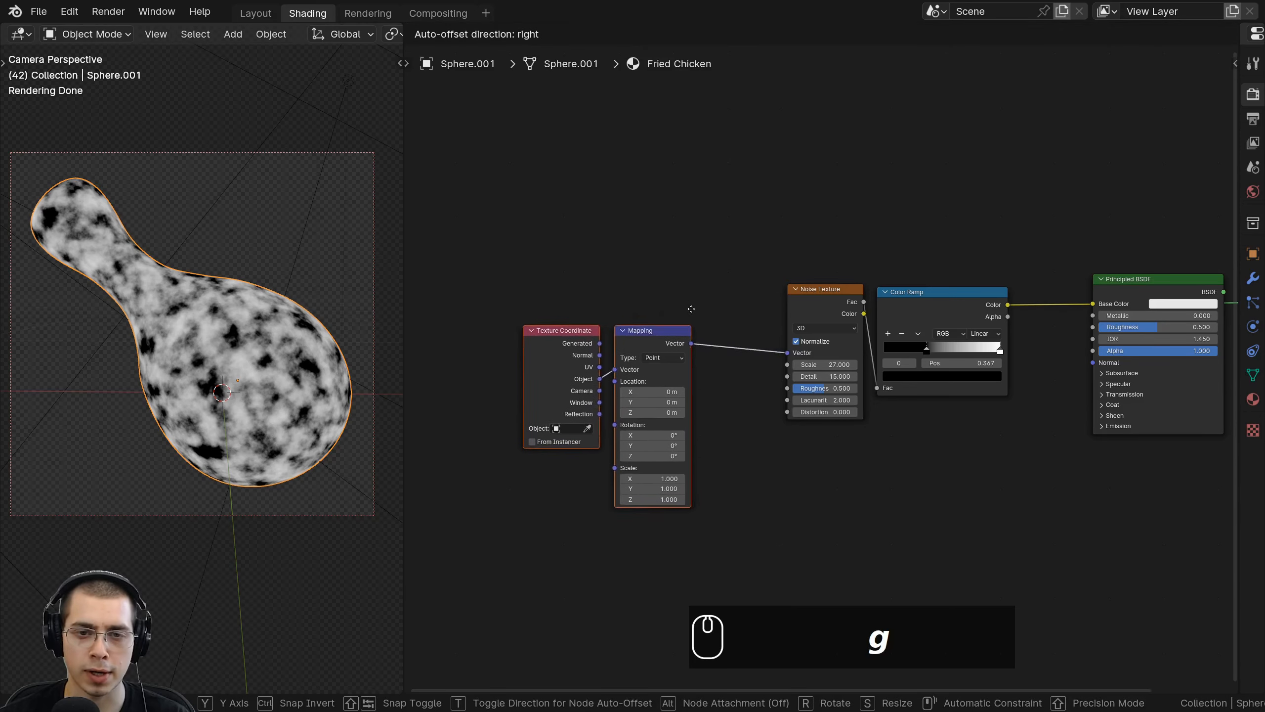
left_click(614, 352)
scroll(518, 323, "up", 1)
key("g")
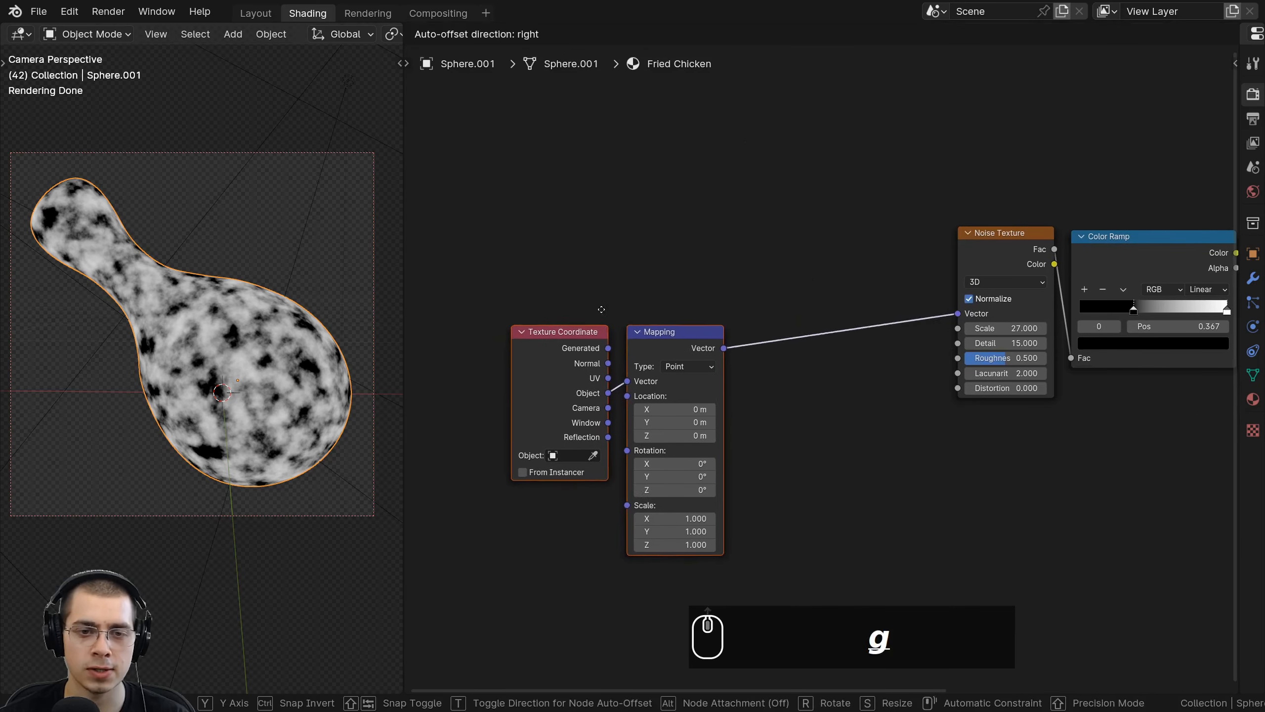
right_click(637, 317)
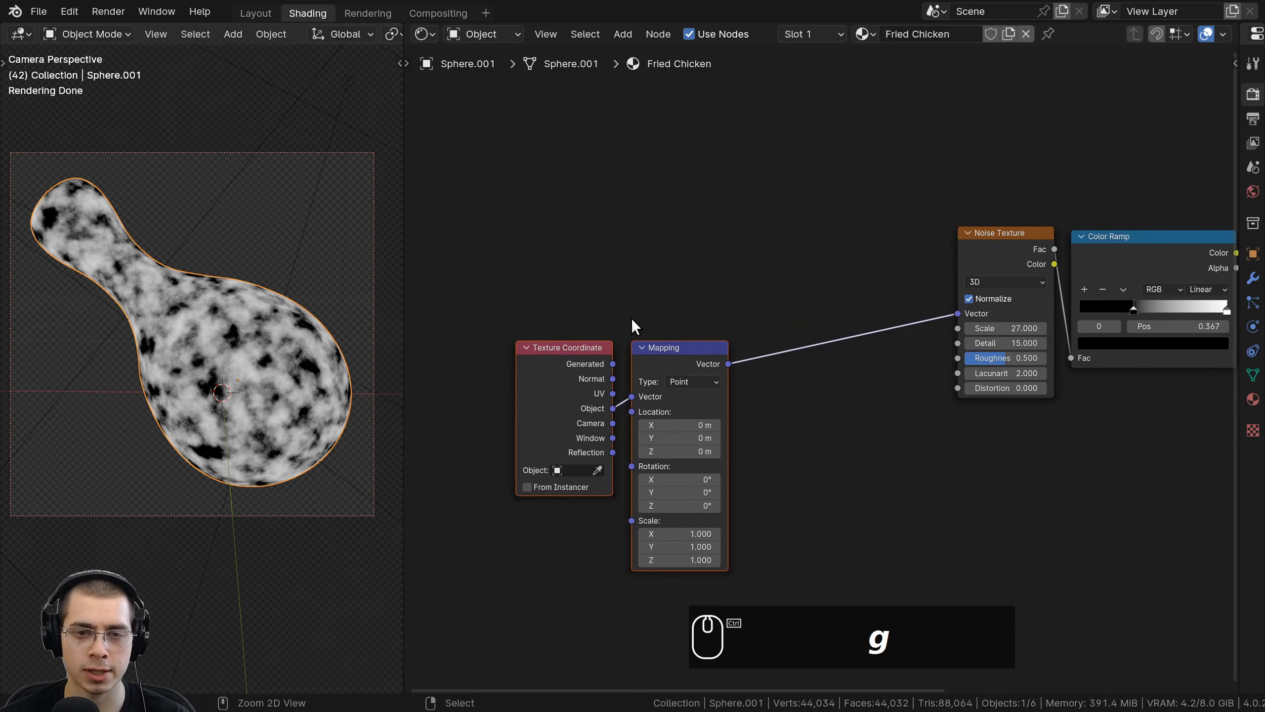
Join the Texture Coordinate and Mapping nodes in a frame and move the frame up and closer to the Noise Texture.
key("ctrl+j")
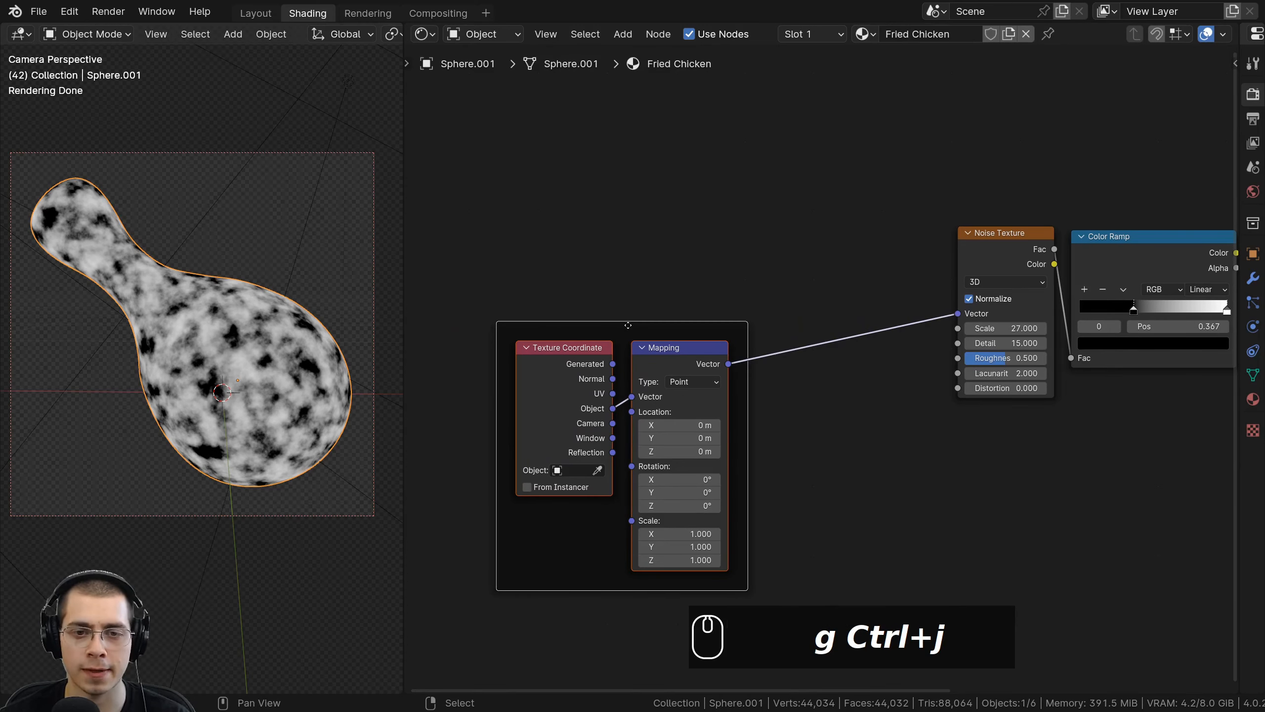
left_click(628, 324)
scroll(688, 322, "down", 1)
scroll(595, 347, "up", 2)
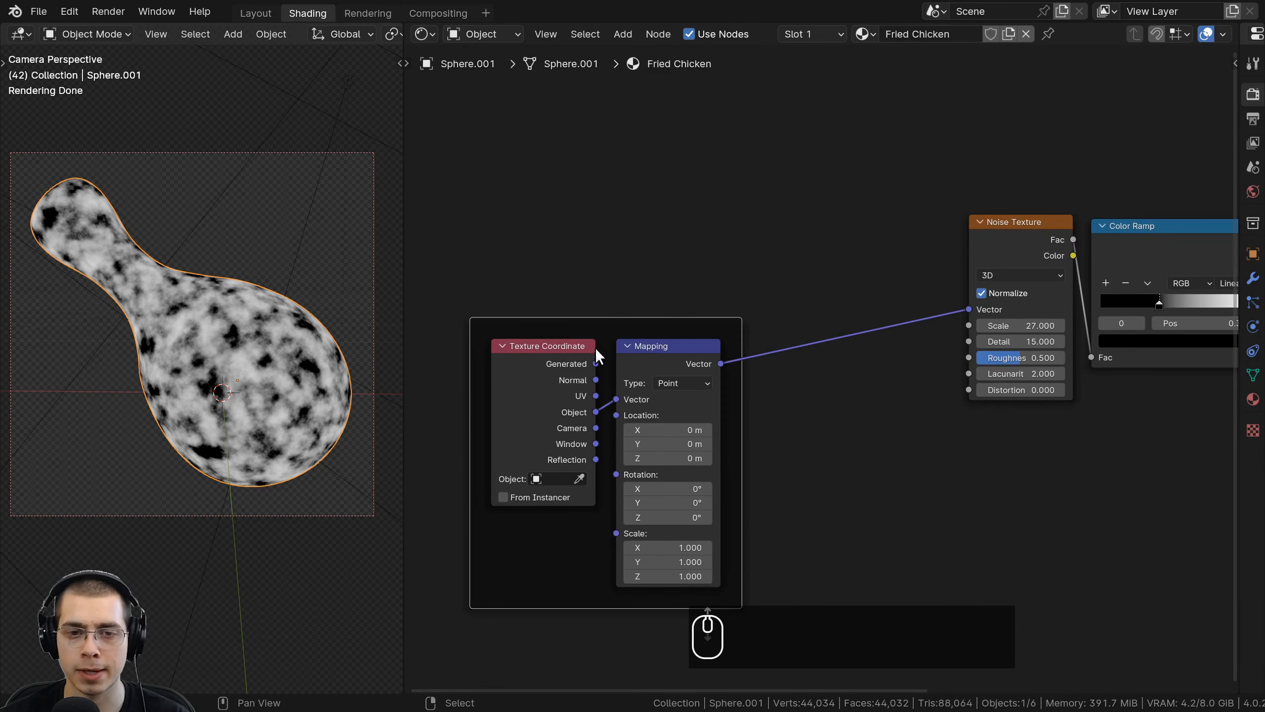
scroll(595, 348, "down", 1)
left_click_drag(596, 347, 674, 273)
scroll(674, 273, "up", 1)
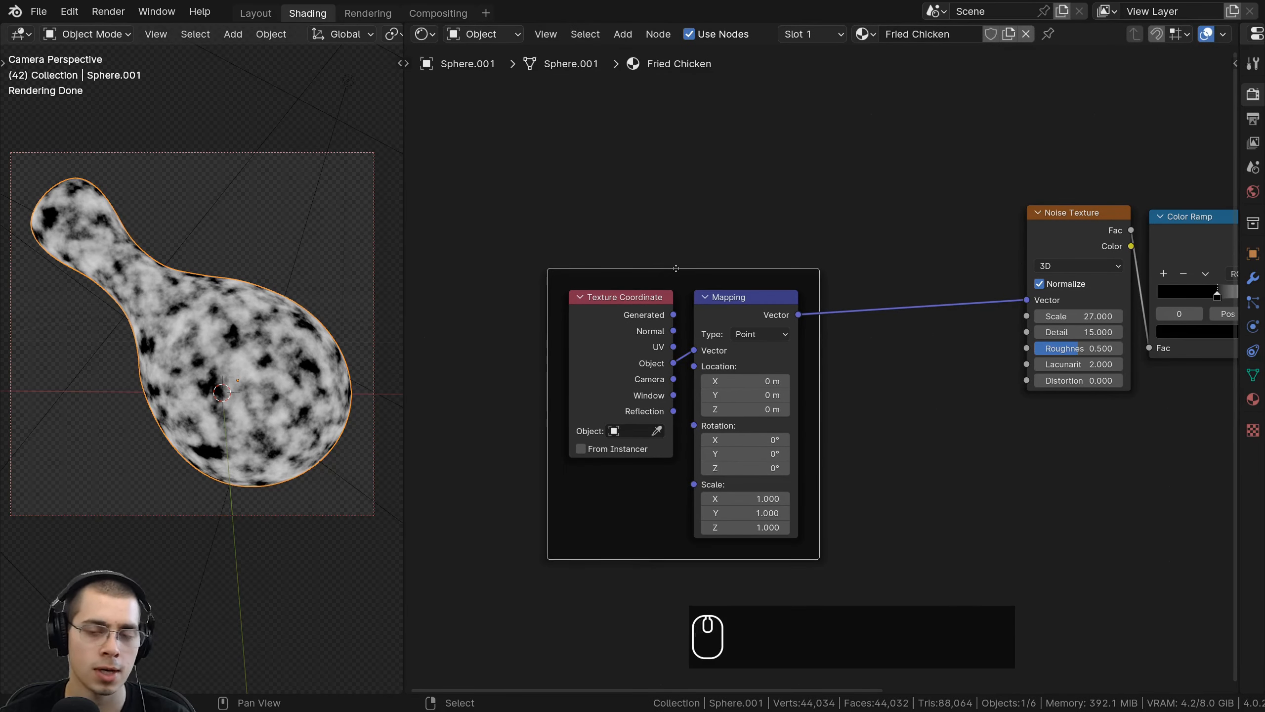
Label the frame around the Texture Coordinate and Mapping nodes "Mapping" and shift it slightly away from the Noise Texture.
middle_click_drag(689, 246, 692, 243)
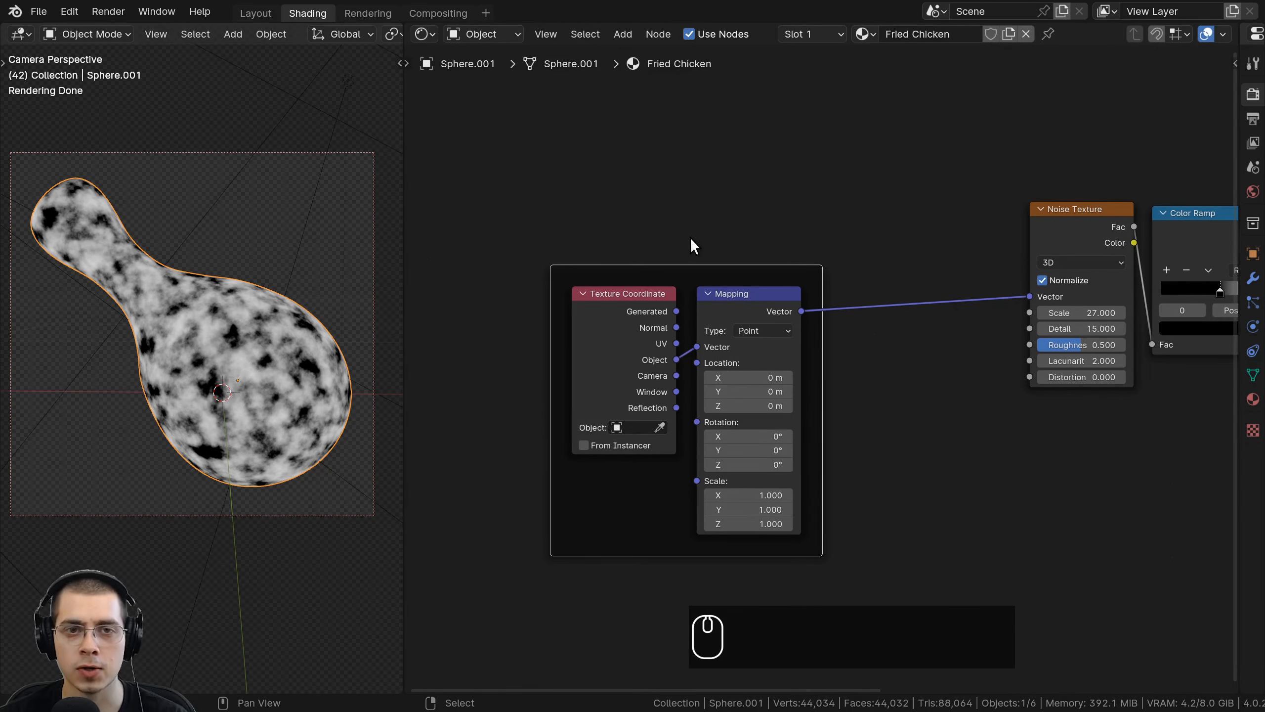
key("F2")
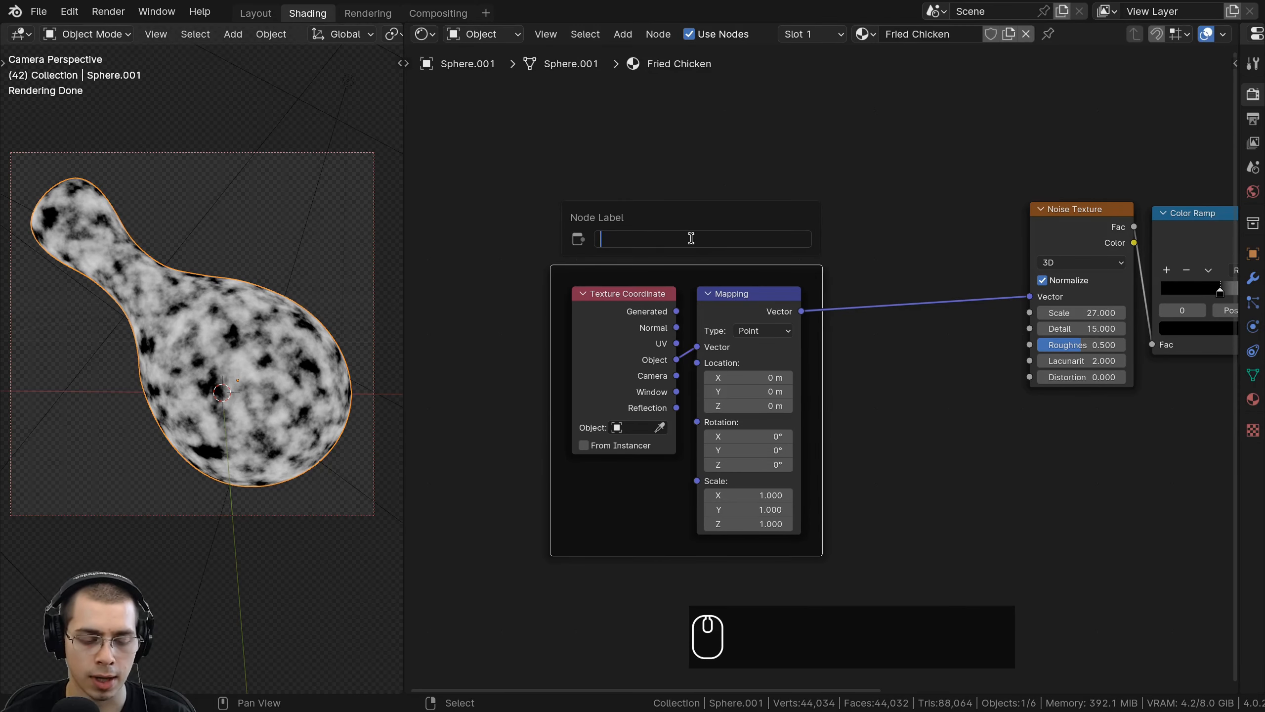
type("Mapping")
key("Return")
key("a")
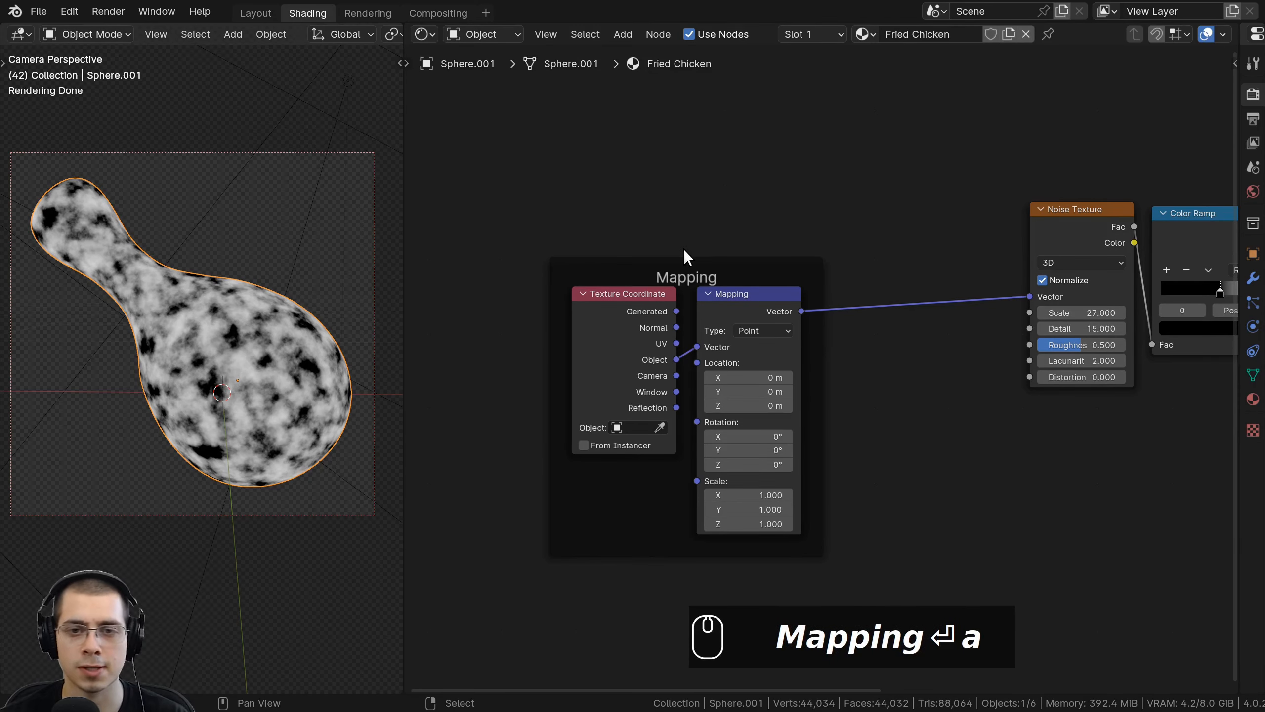
left_click_drag(684, 259, 659, 264)
Join the Noise Texture and Color Ramp nodes in a frame labelled "Main Texture".
scroll(633, 311, "right", 5, "ctrl")
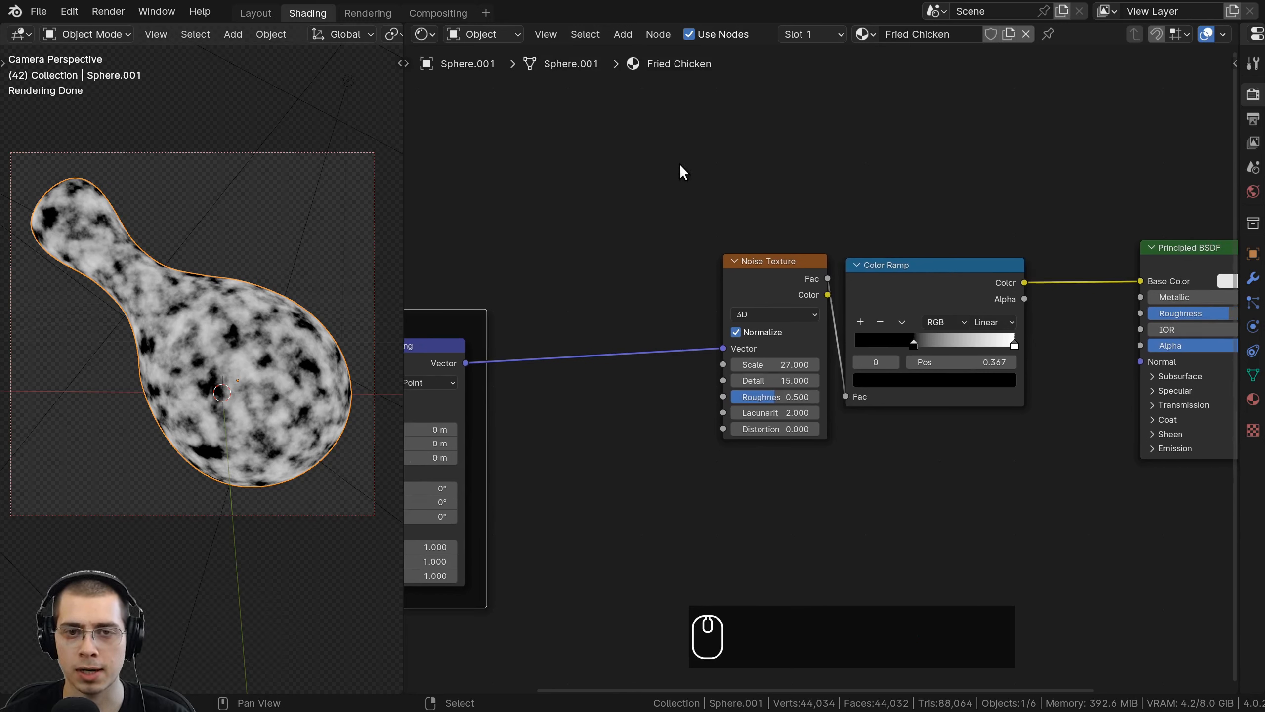
left_click_drag(679, 162, 913, 423)
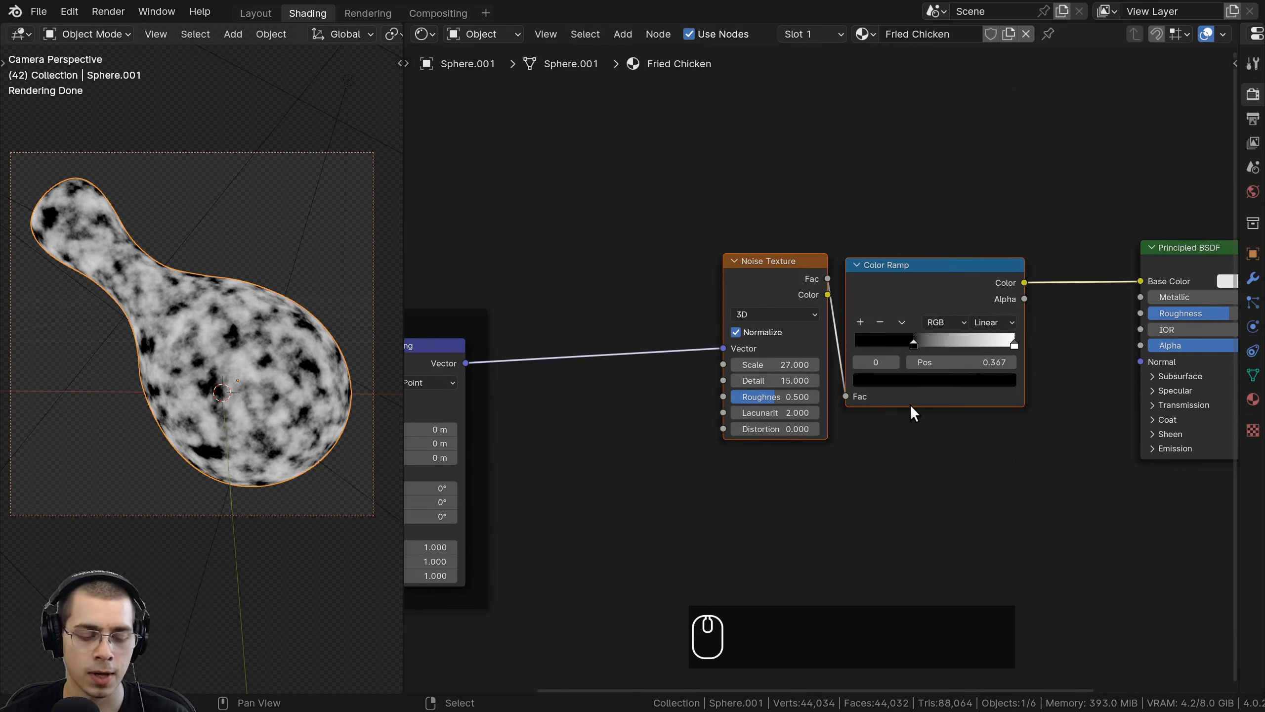
key("ctrl+j")
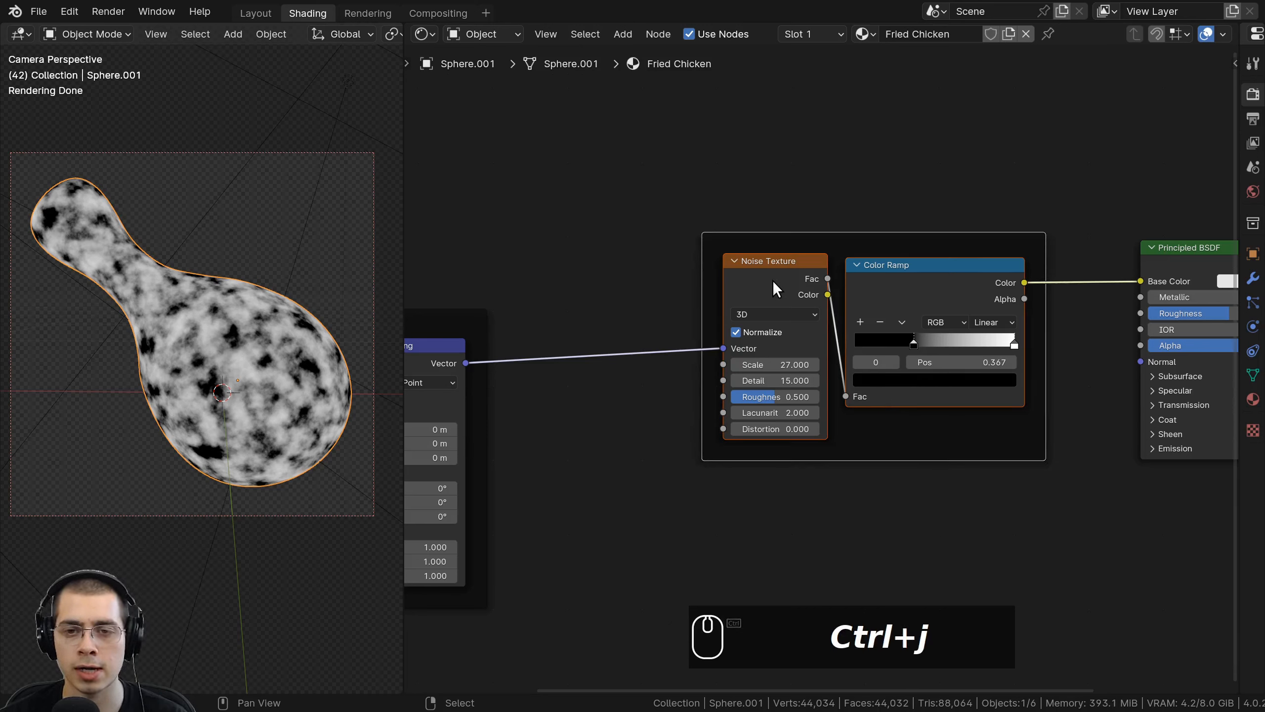
left_click(788, 241)
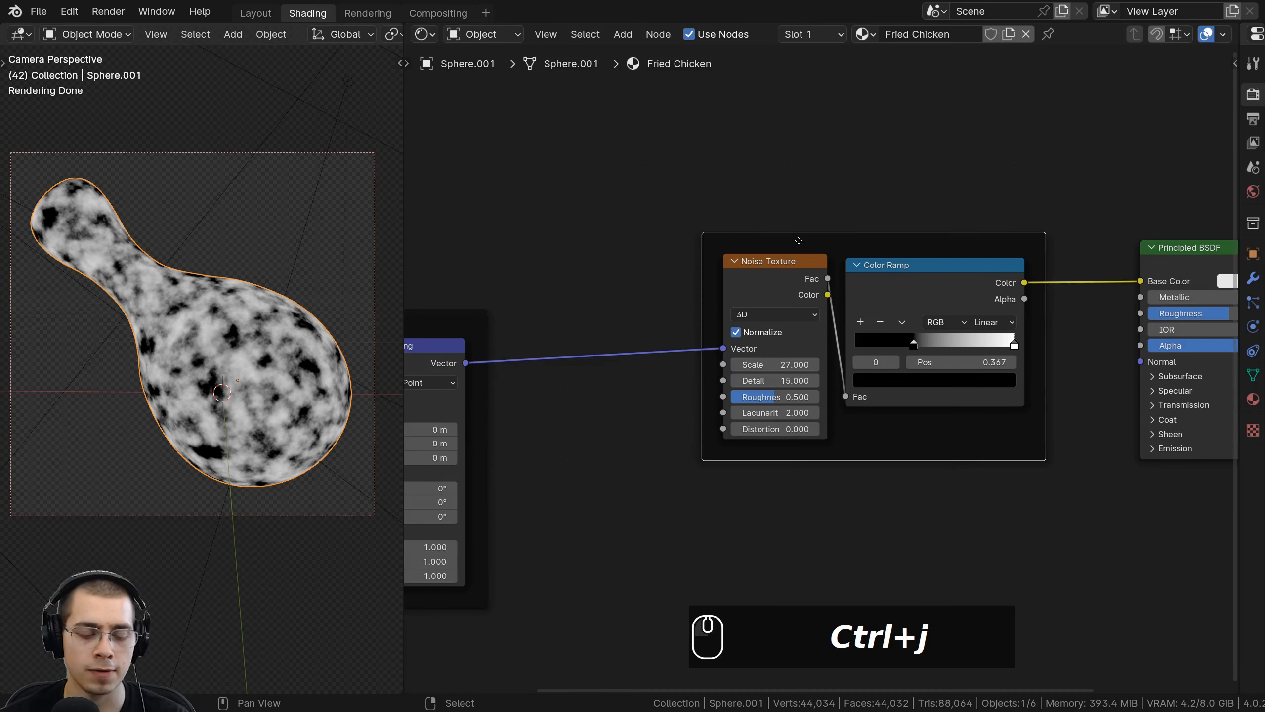
key("F2")
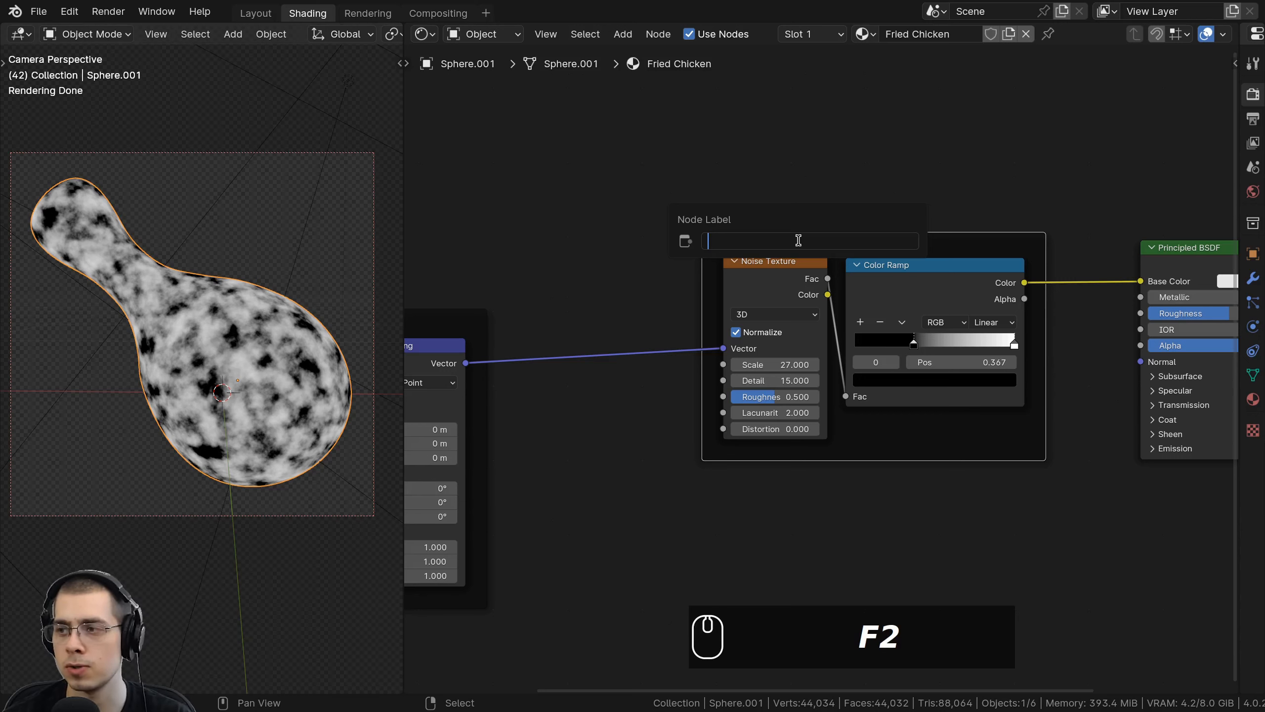
type("Main Tex")
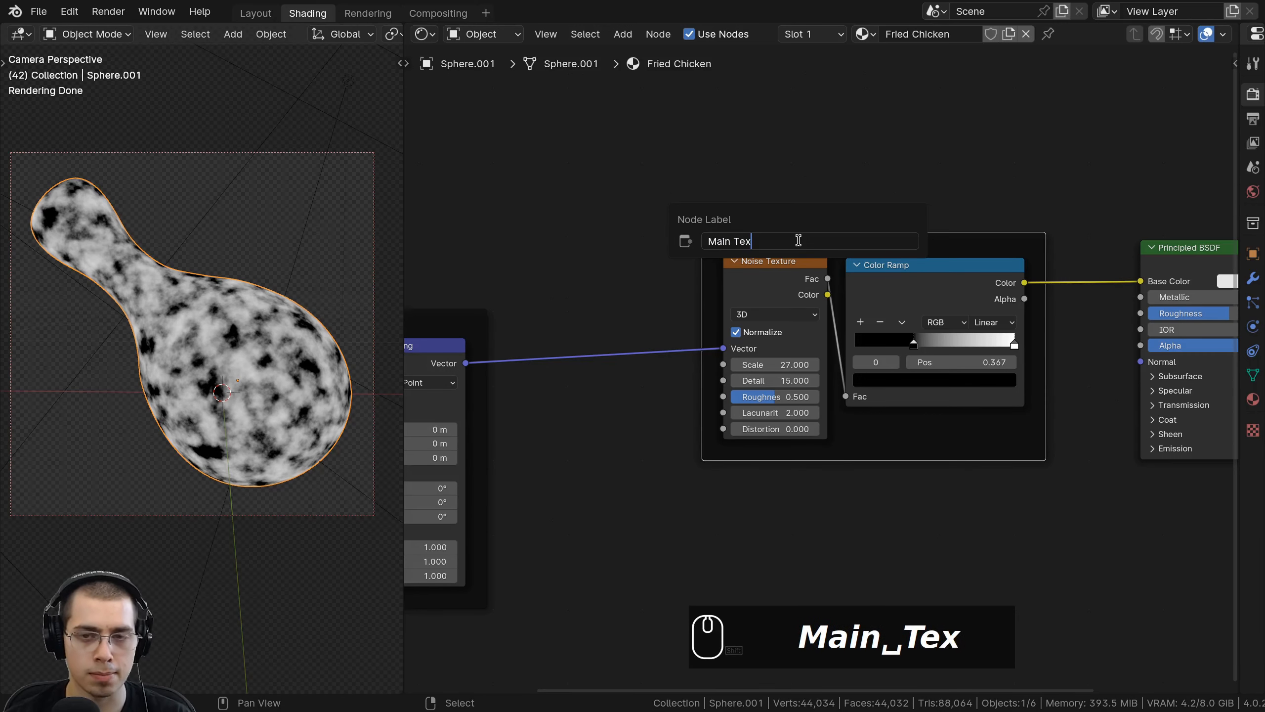
type("ture")
key("Return")
key("a")
key("ctrl+b")
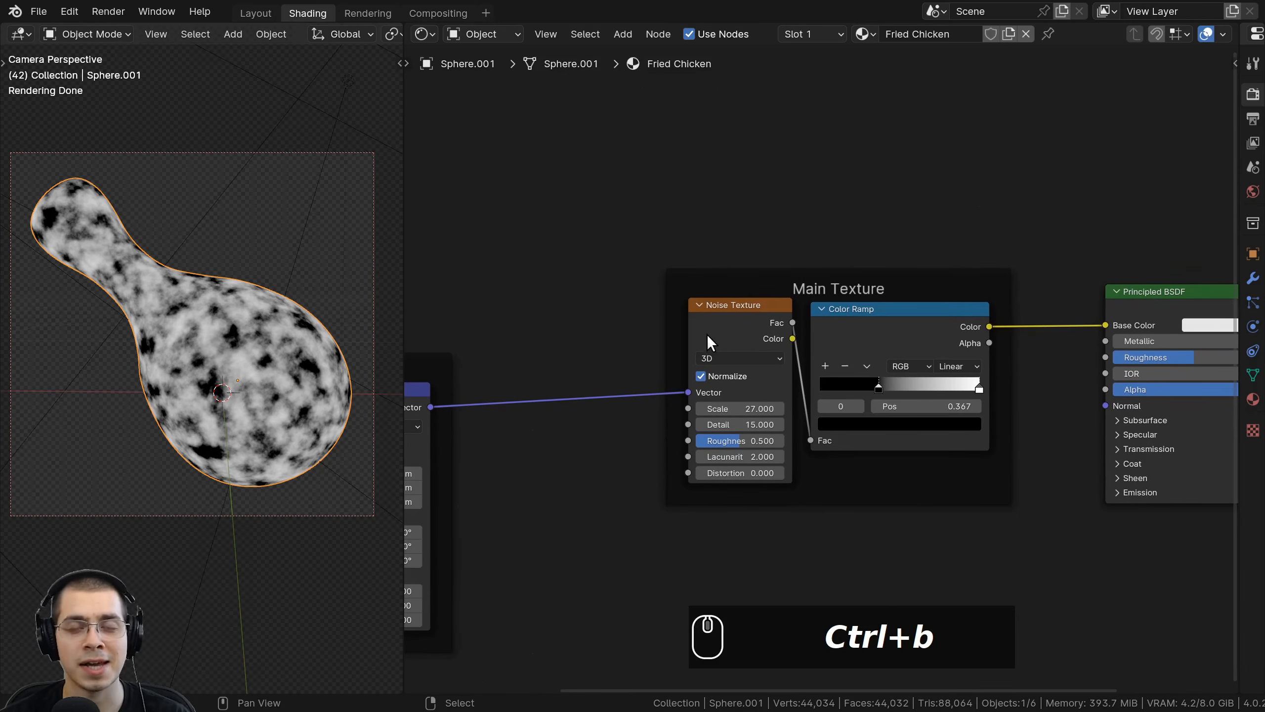
Move the Main Texture frame closer to the Mapping frame.
scroll(707, 334, "down", 2)
left_click_drag(792, 331, 738, 332)
middle_click_drag(721, 290, 717, 353)
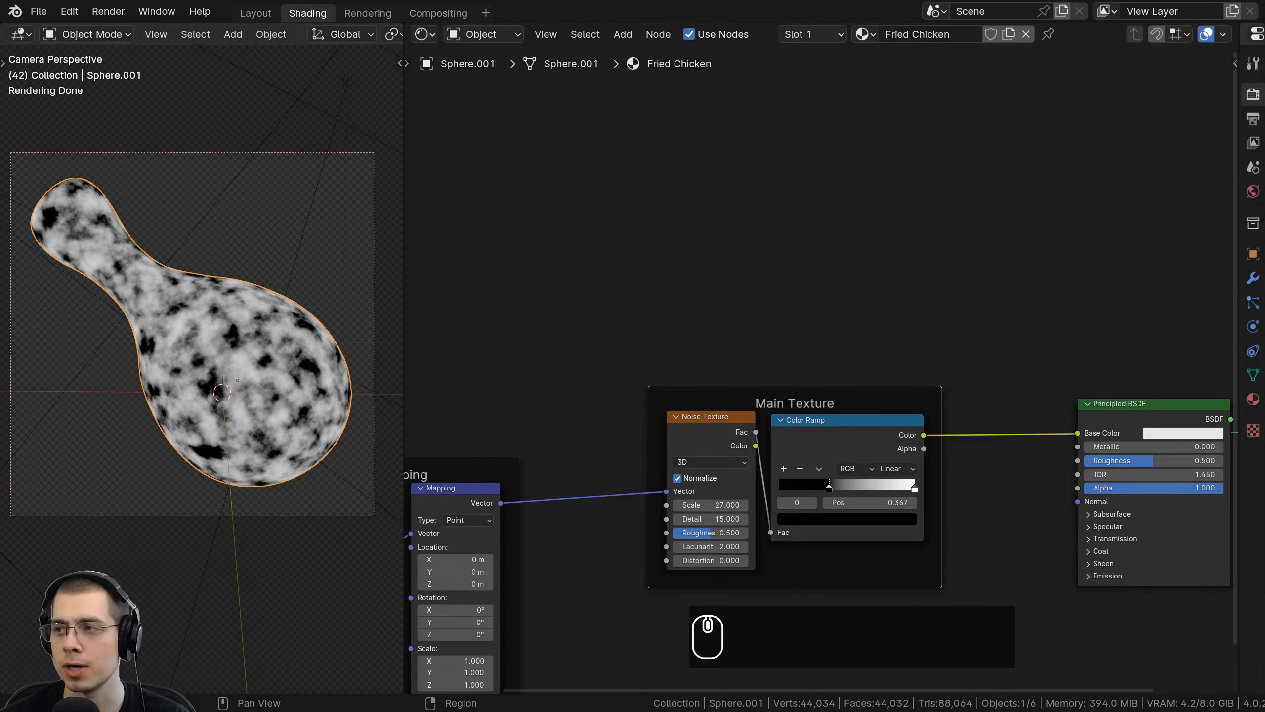
Add a second Noise Texture node in the empty space above the Main Texture frame.
middle_click_drag(632, 226, 627, 240)
key("shift+a")
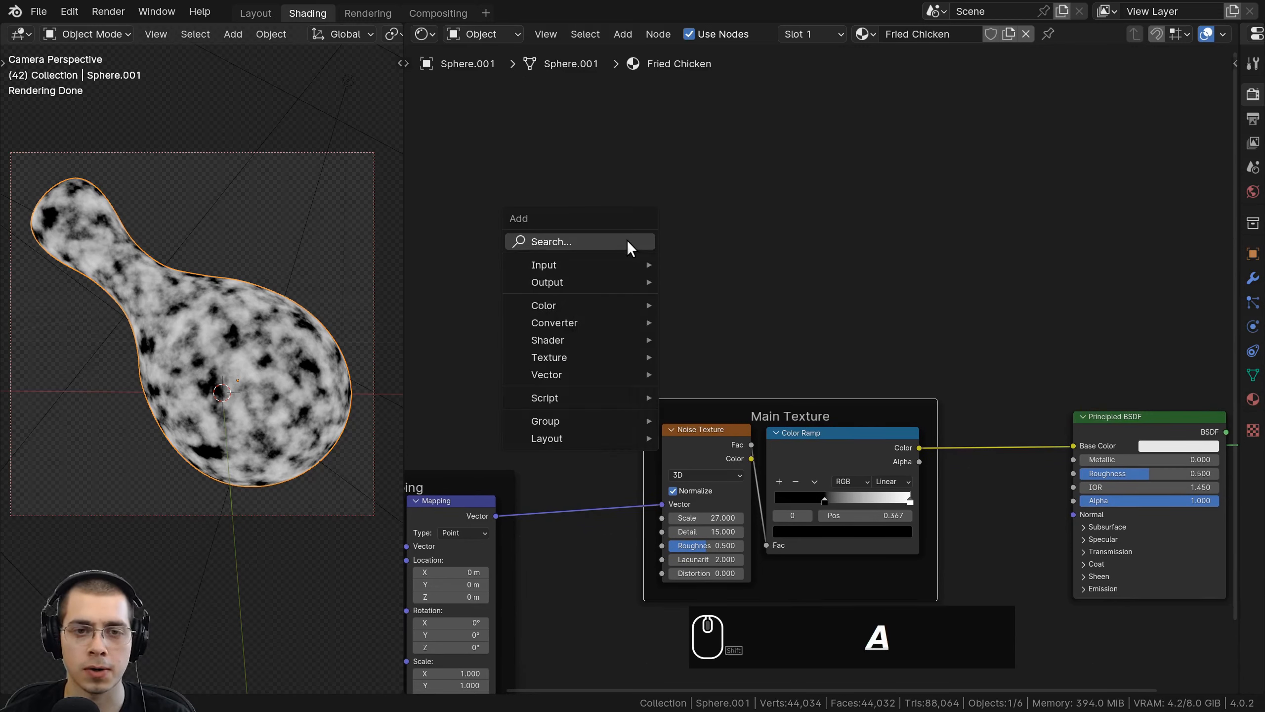
left_click(627, 240)
type("no")
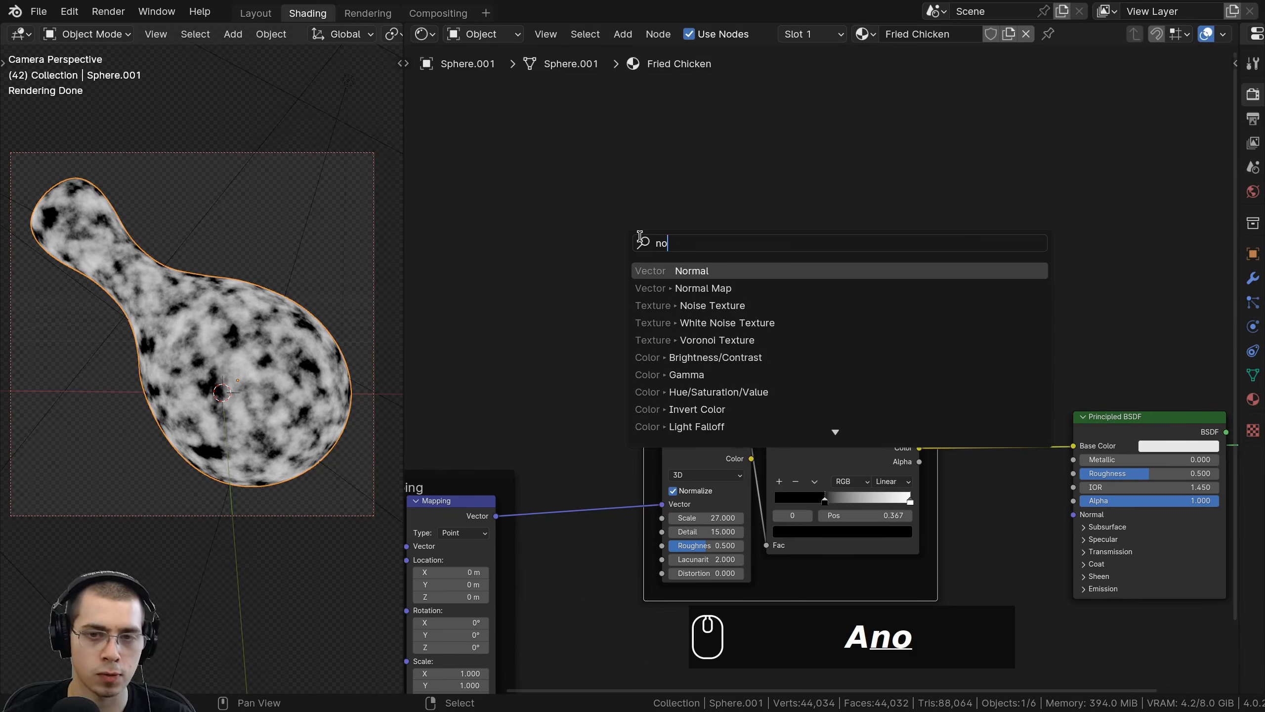
key("Down")
key("Down")
key("Return")
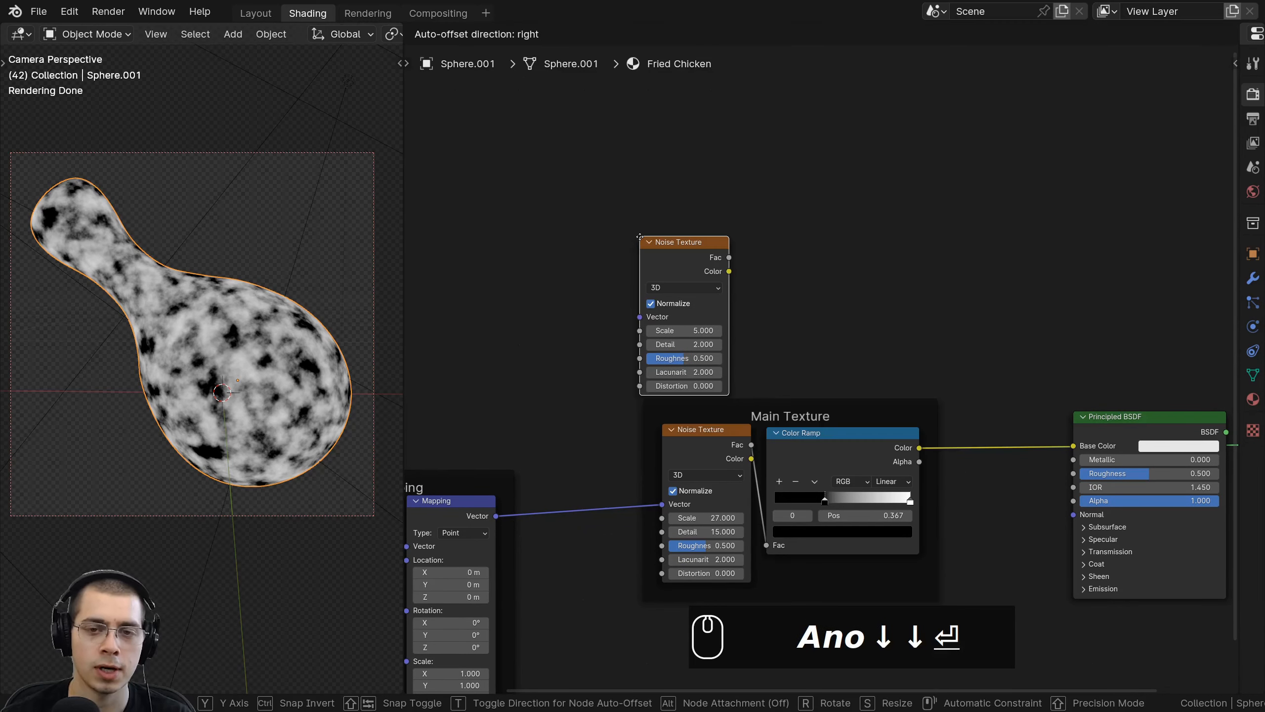
left_click(668, 186)
middle_click_drag(668, 185, 733, 166)
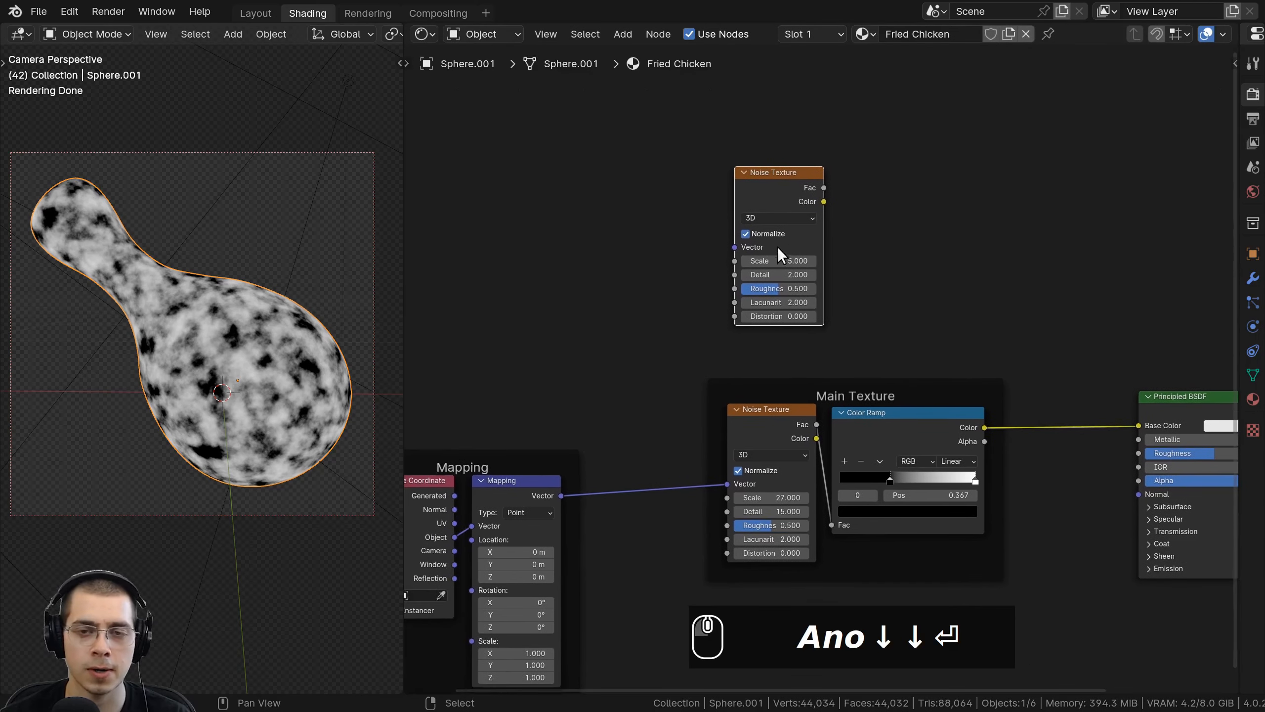
Preview the new Noise Texture on the drumstick and connect the Mapping node's Vector output to its Vector input.
left_click(773, 187, "ctrl+shift")
middle_click_drag(647, 387, 696, 348)
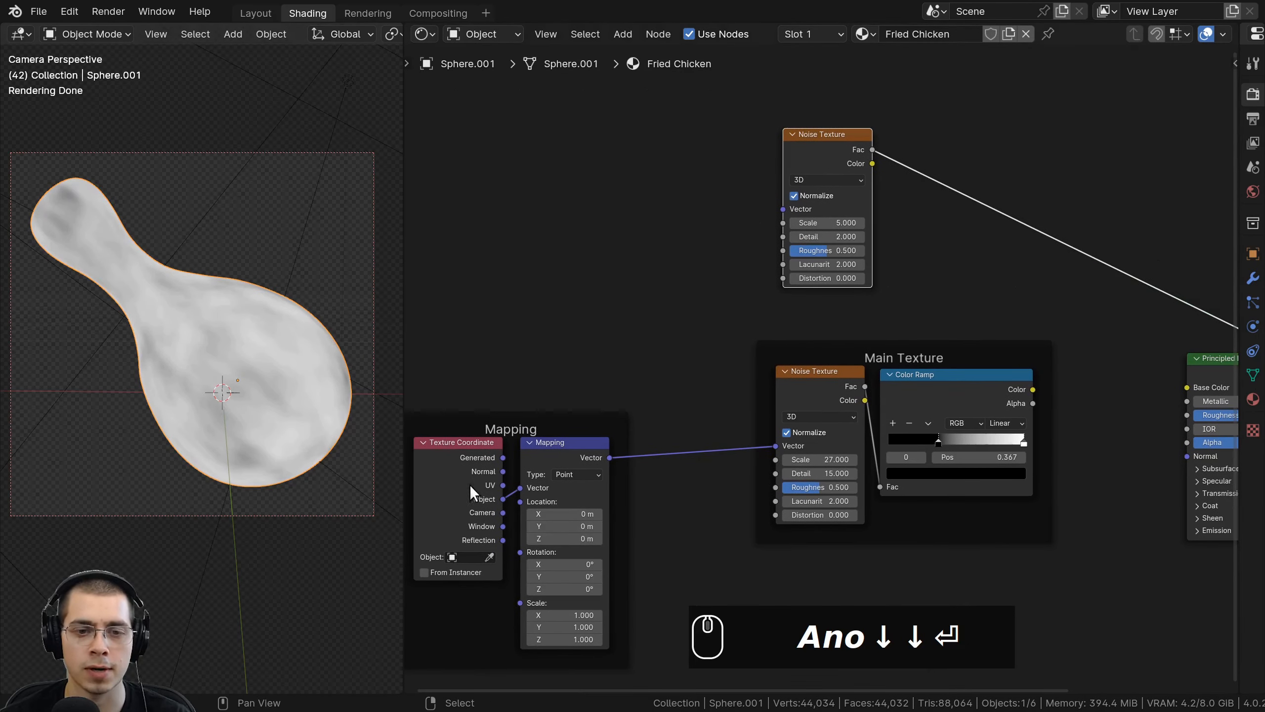
left_click(559, 456)
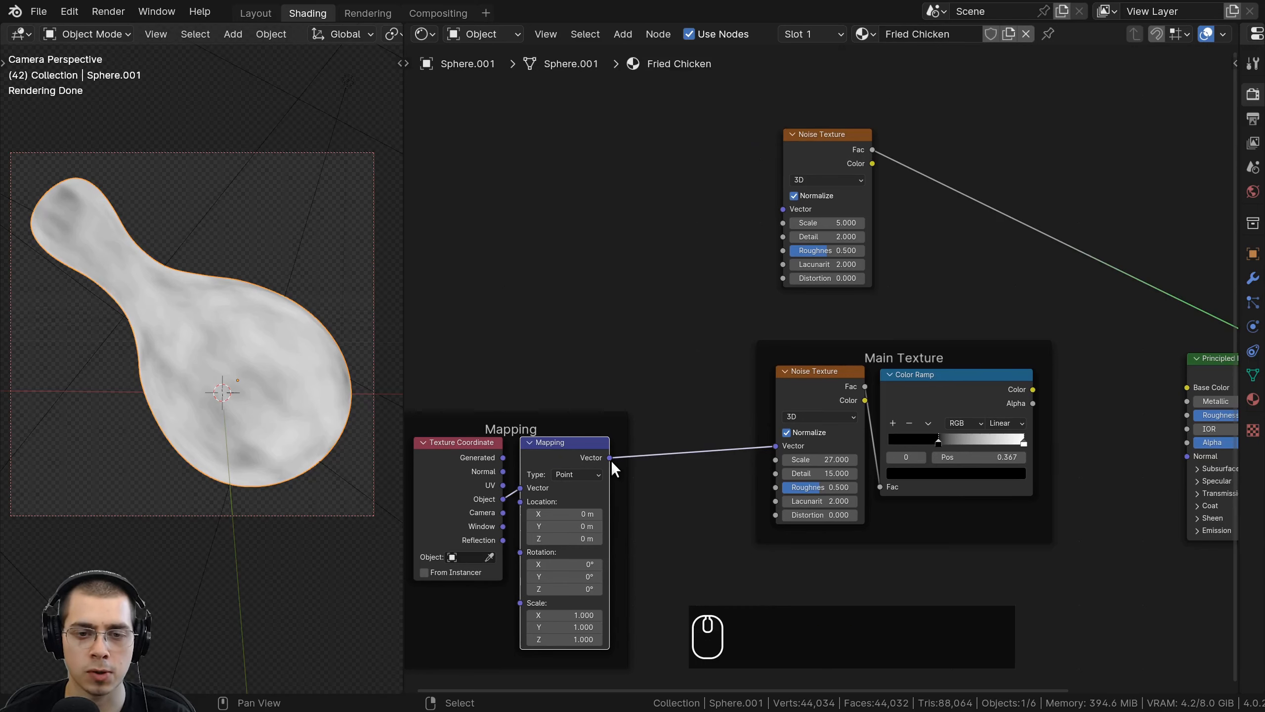
left_click_drag(610, 458, 784, 209)
Set the upper Noise Texture's Detail to 15 and its Roughness to 0.56.
scroll(692, 294, "up", 3)
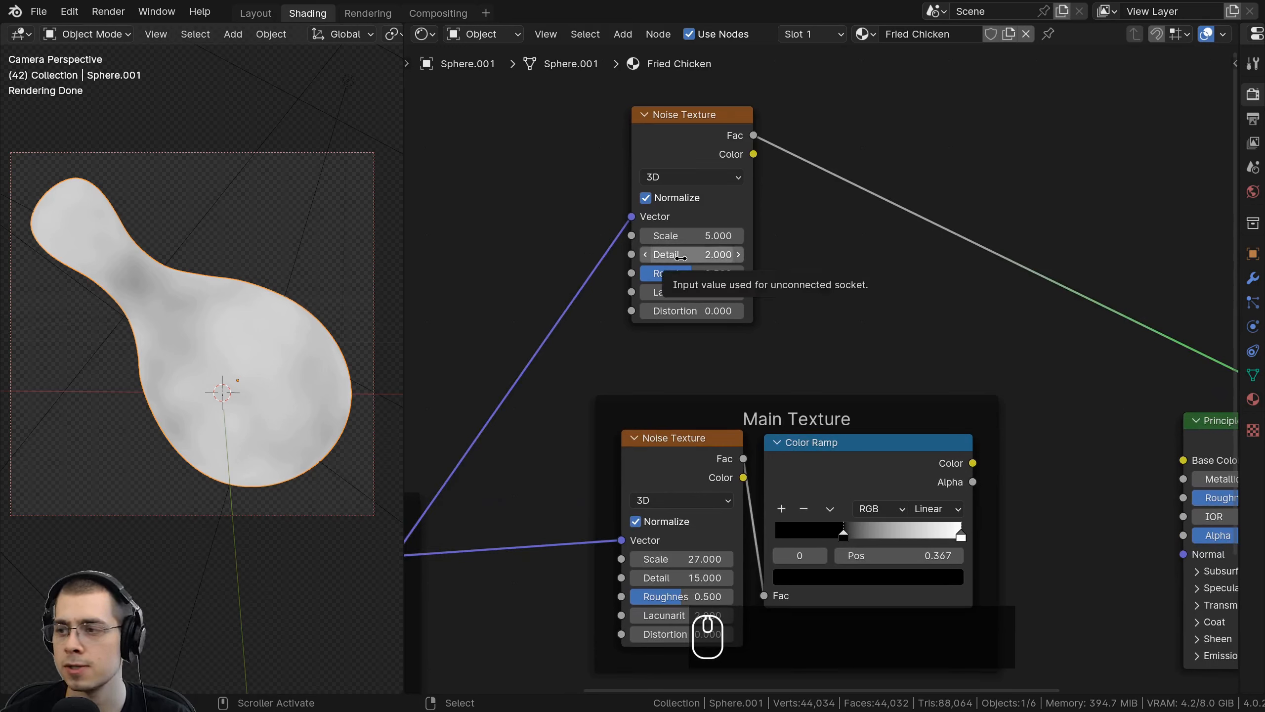
double_click(680, 255)
type("15")
key("Return")
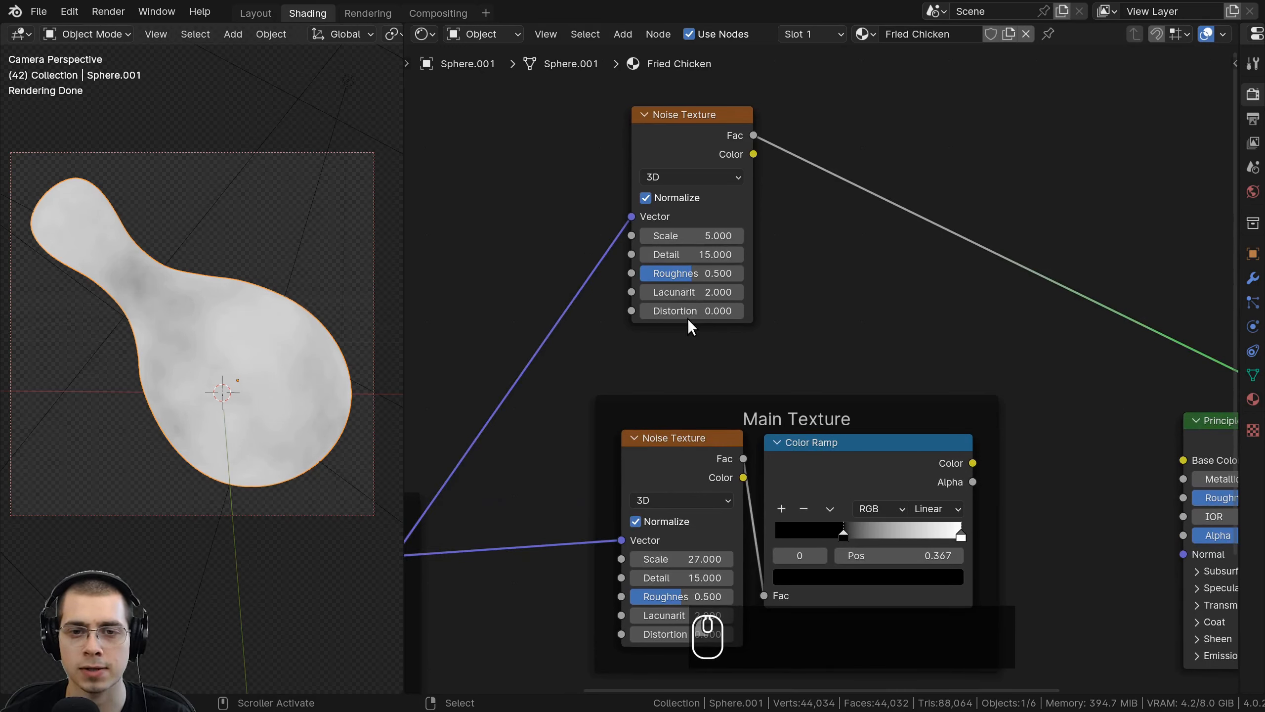
double_click(688, 275)
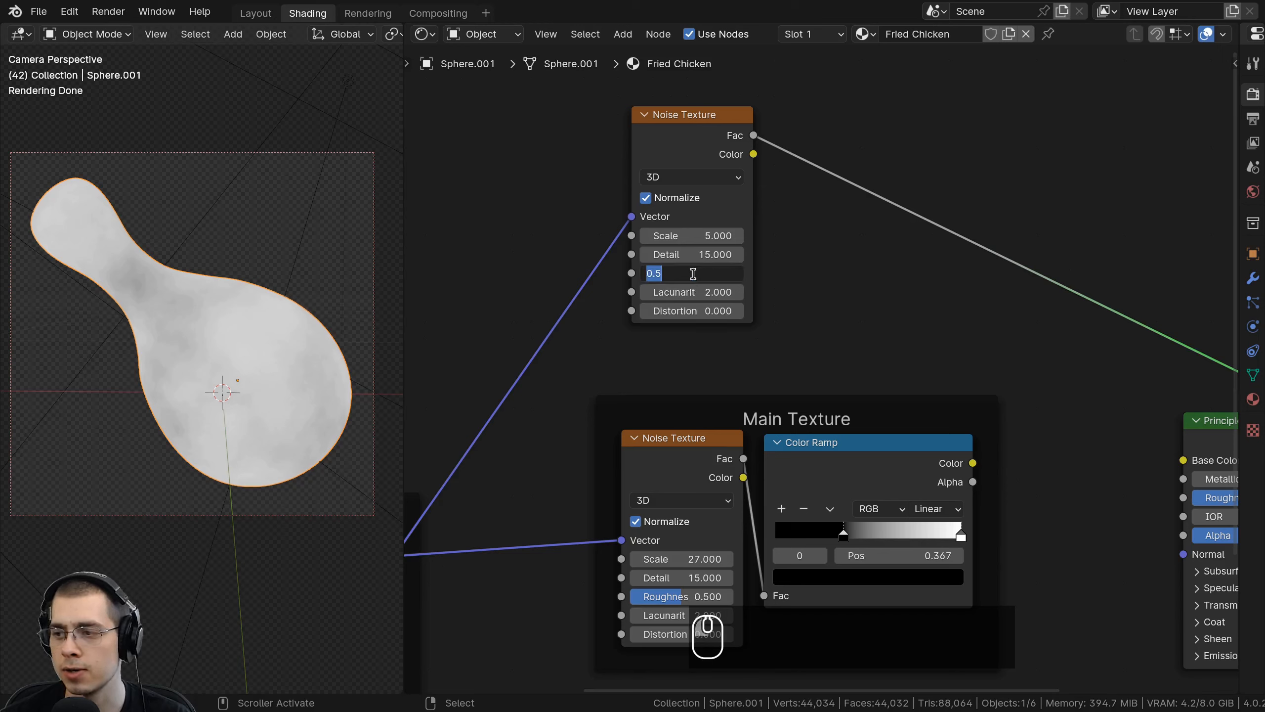
type("0.56")
key("Return")
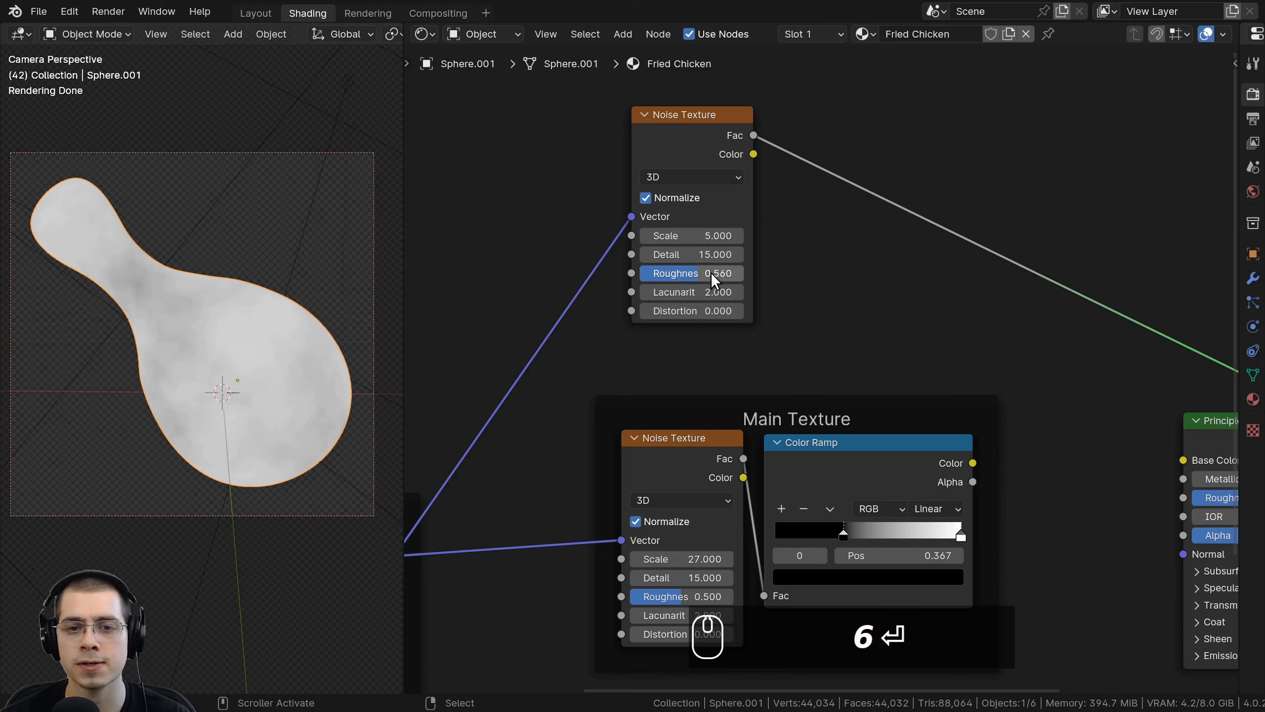
Widen the upper Noise Texture node and set its Lacunarity to 3.1.
left_click_drag(753, 261, 771, 260)
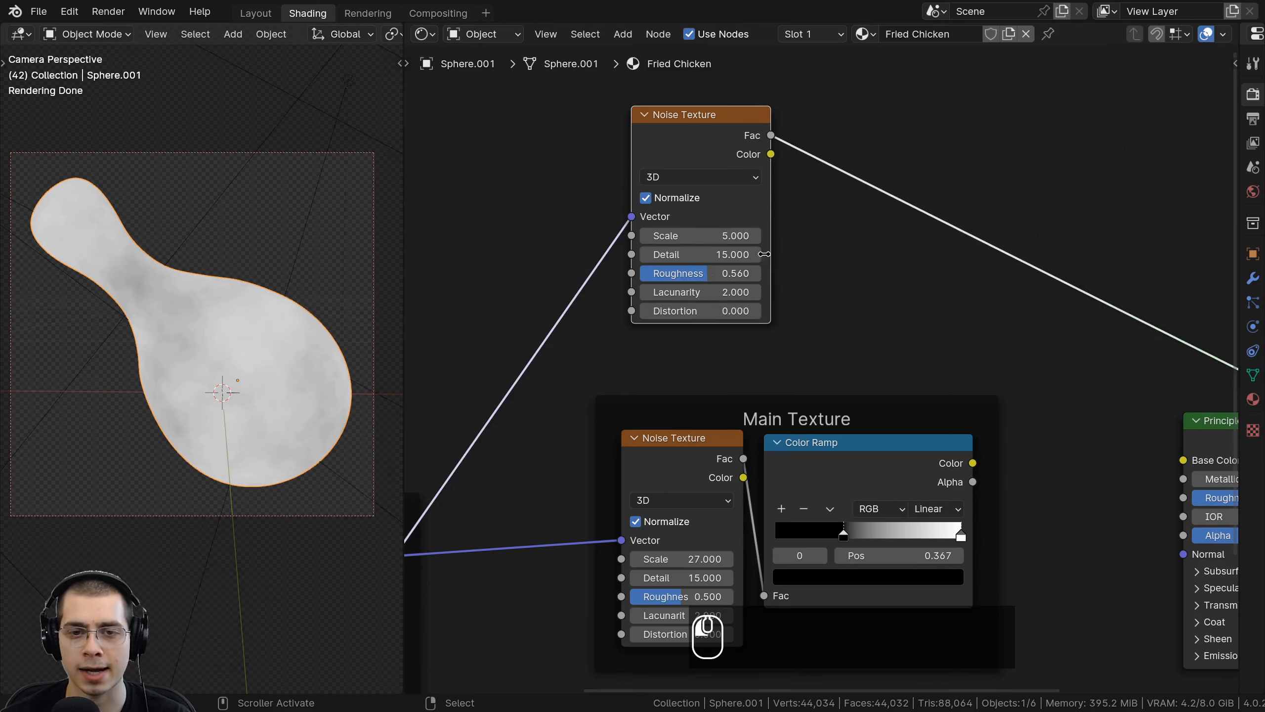
double_click(734, 292)
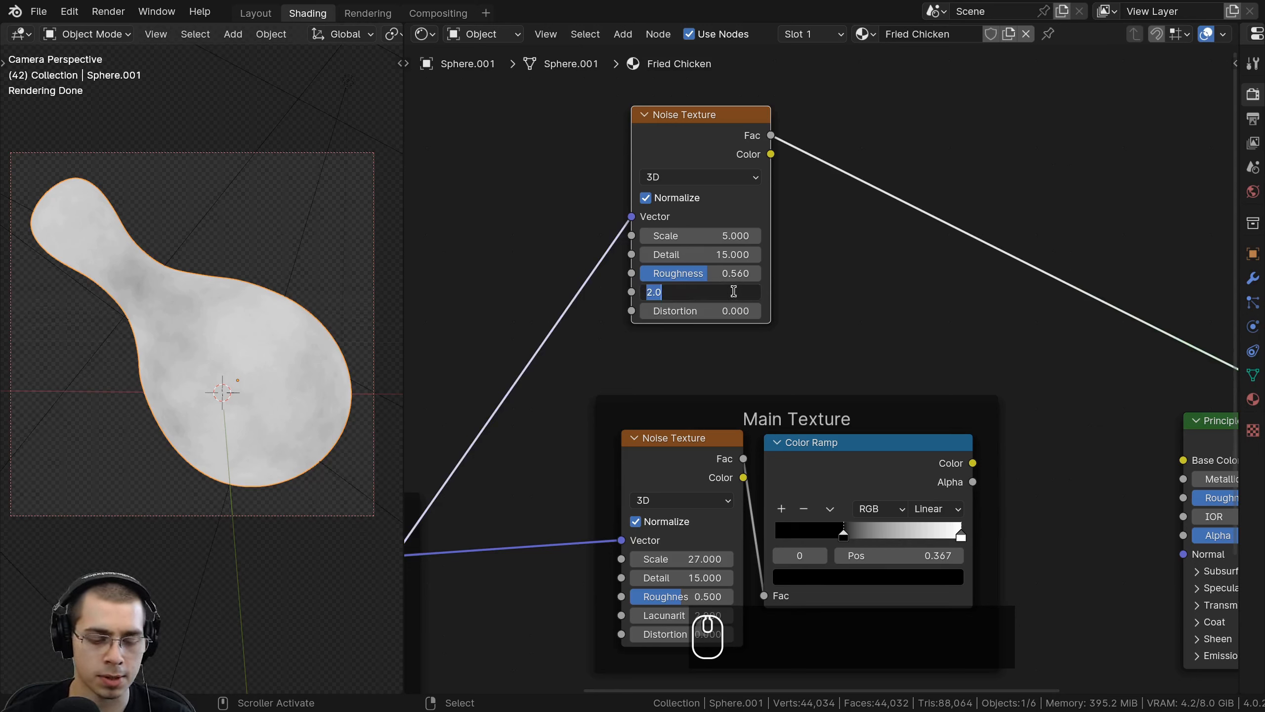
type("3.1")
key("Return")
Try raising the upper Noise Texture's Lacunarity to about 20.6 while examining the pattern up close on the drumstick.
middle_click_drag(295, 357, 344, 369, "shift")
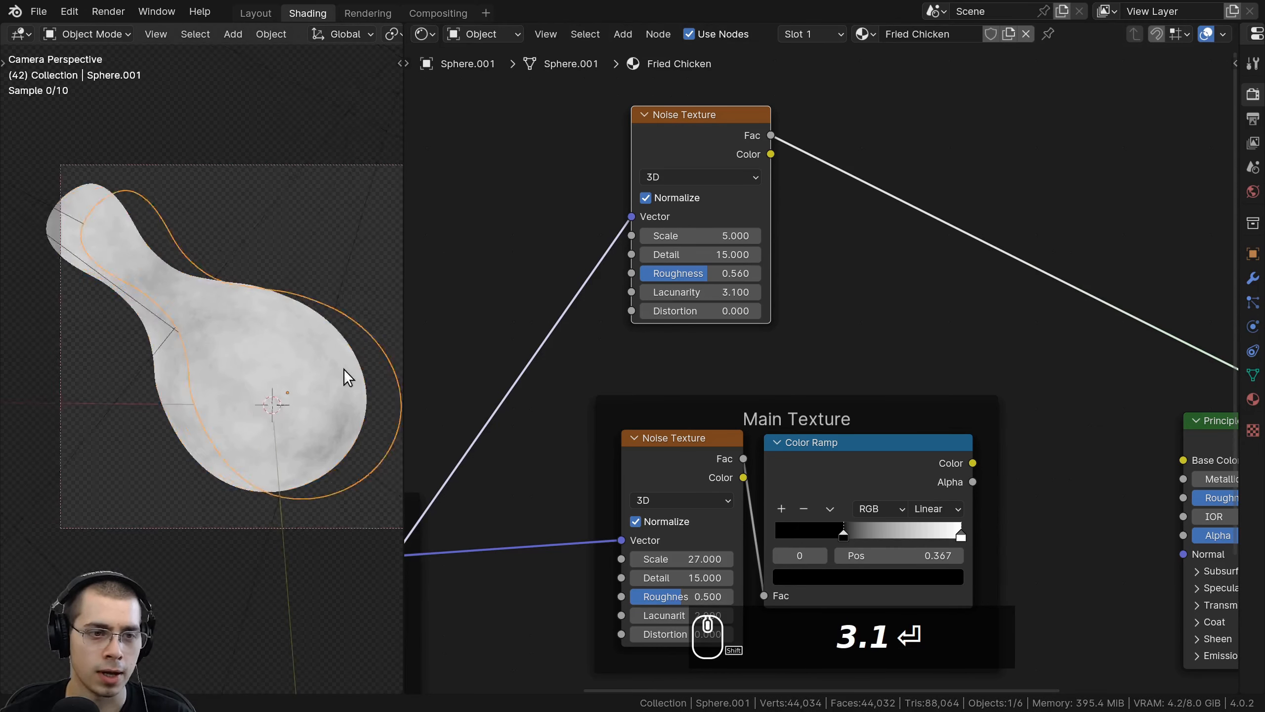
scroll(344, 368, "up", 6)
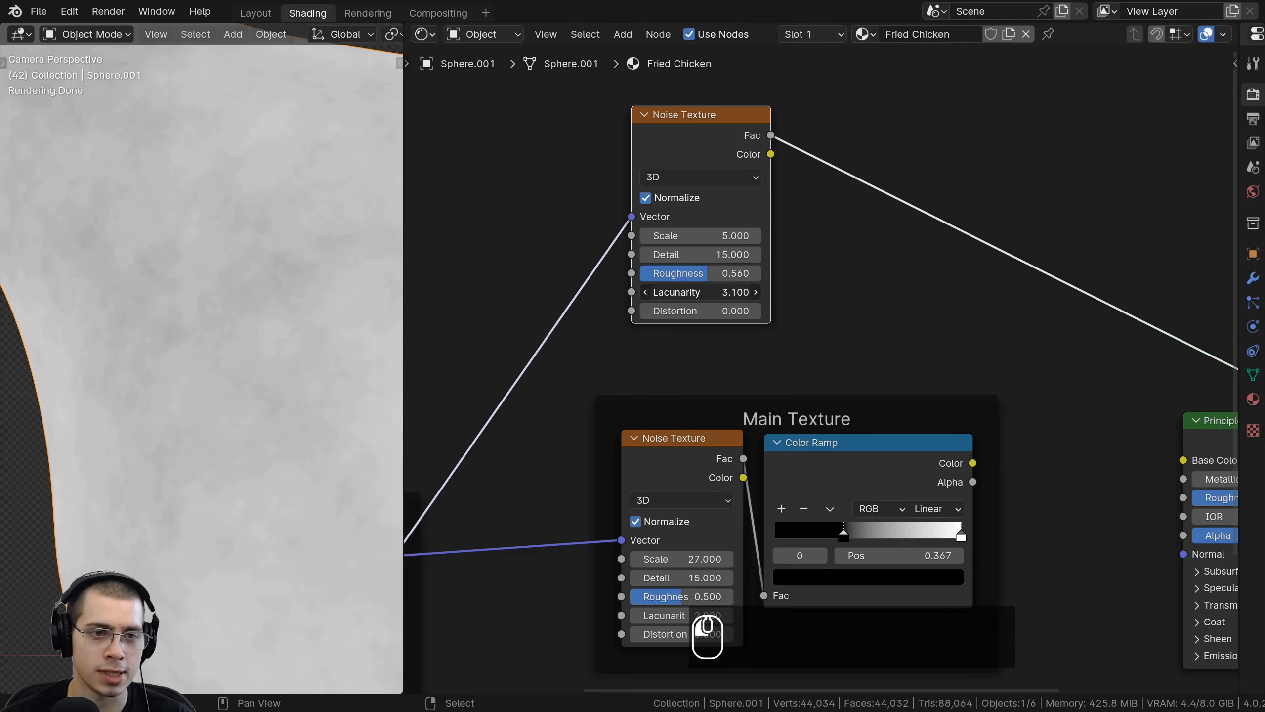
left_click_drag(700, 292, 787, 292)
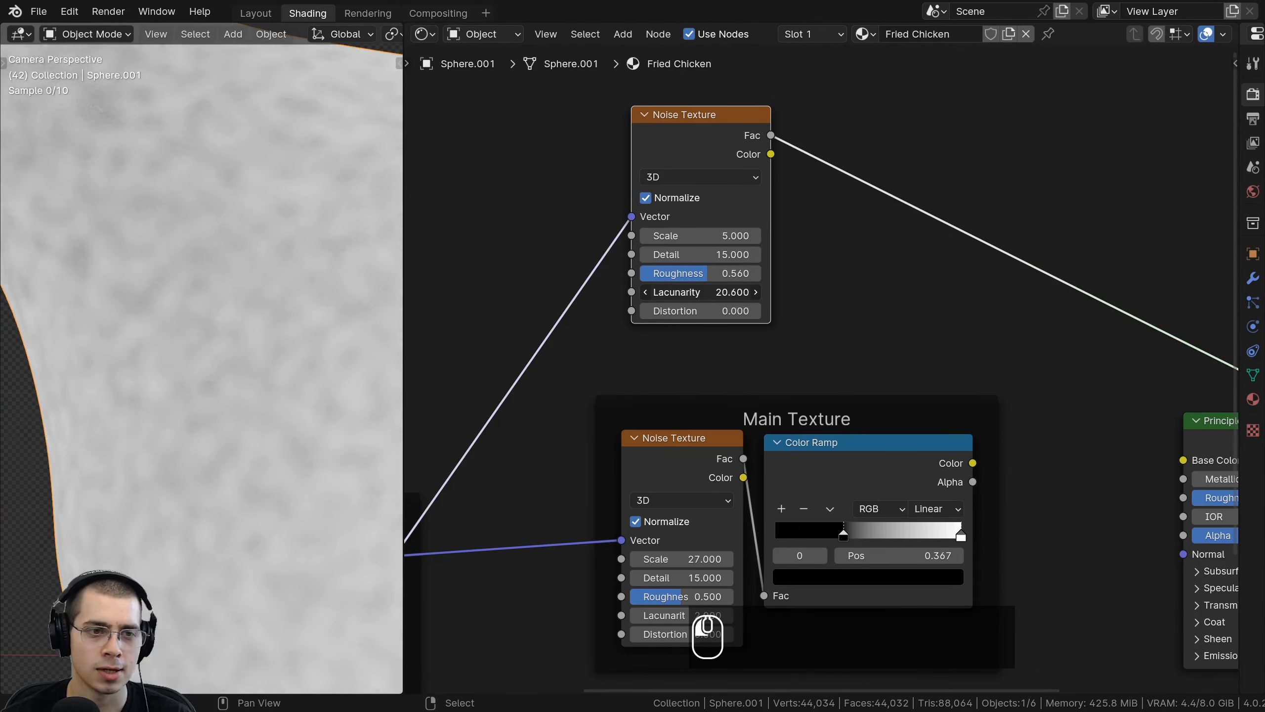
right_click(787, 292)
scroll(148, 268, "down", 5)
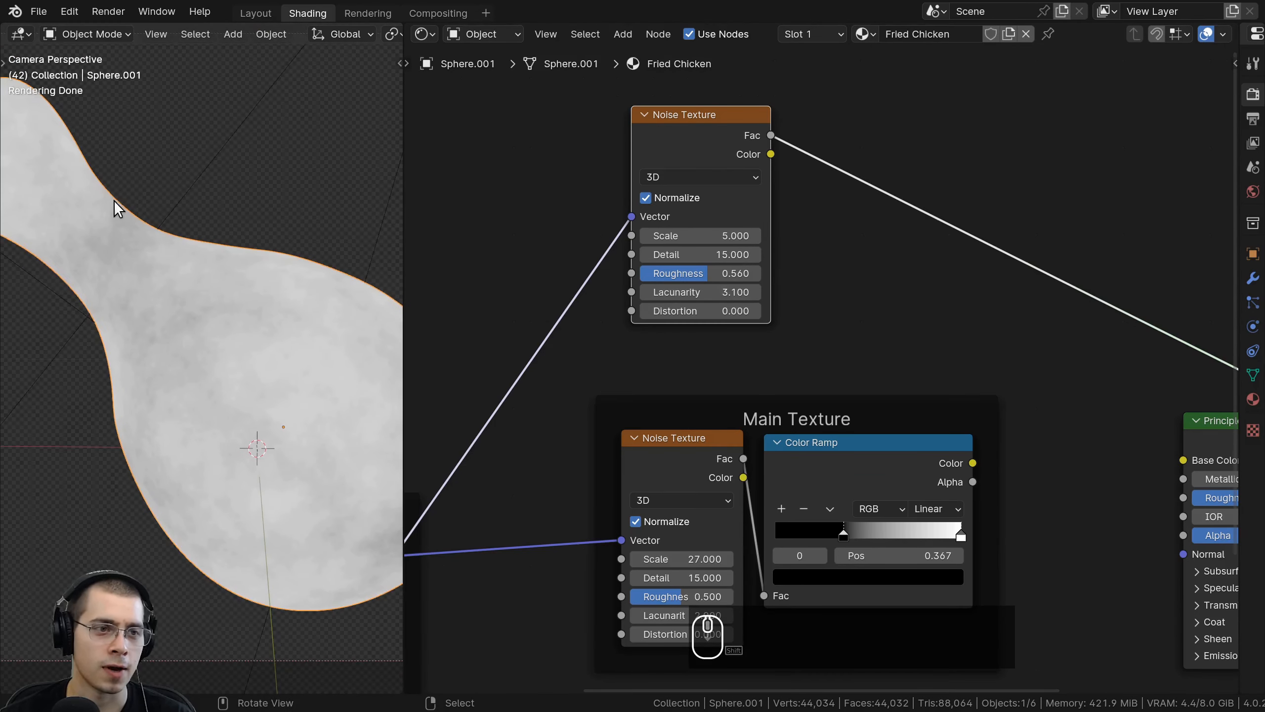
scroll(202, 378, "down", 2)
scroll(190, 275, "up", 4)
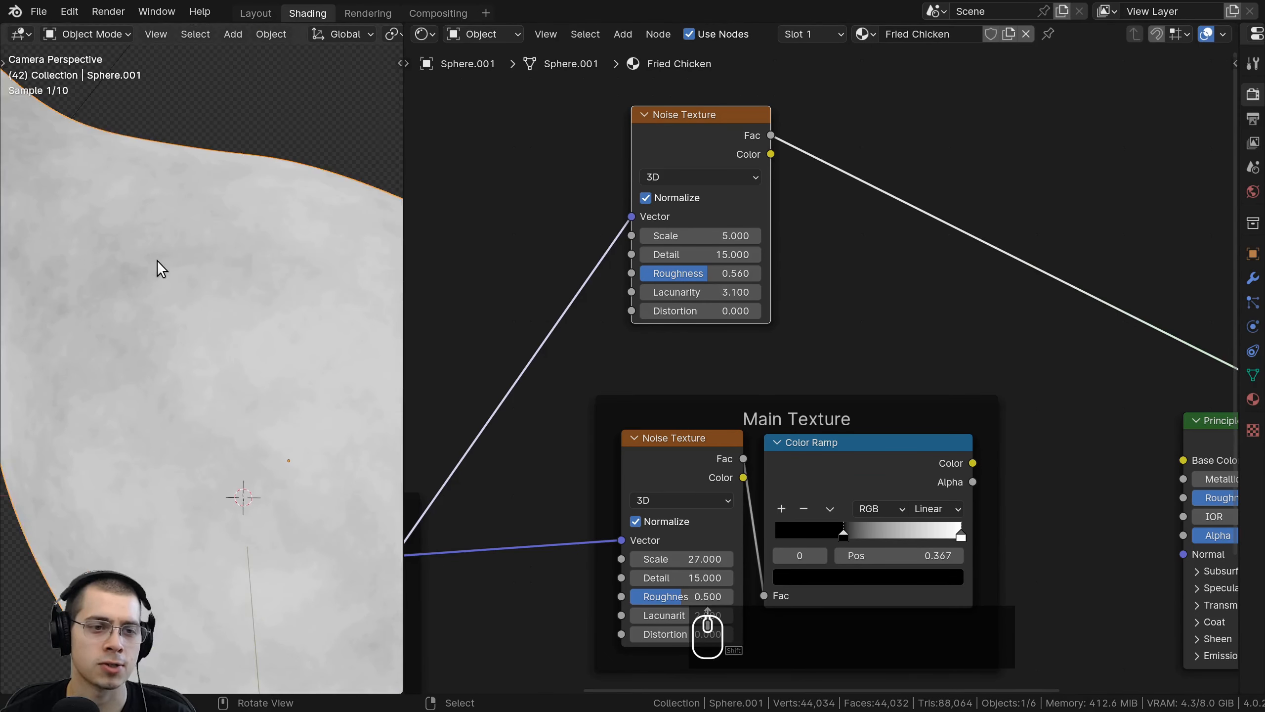
scroll(150, 271, "down", 4)
Insert a Color Ramp after the upper Noise Texture, moving its black stop inward and its white stop to about 0.78.
scroll(734, 437, "down", 1)
key("shift+a")
type("col")
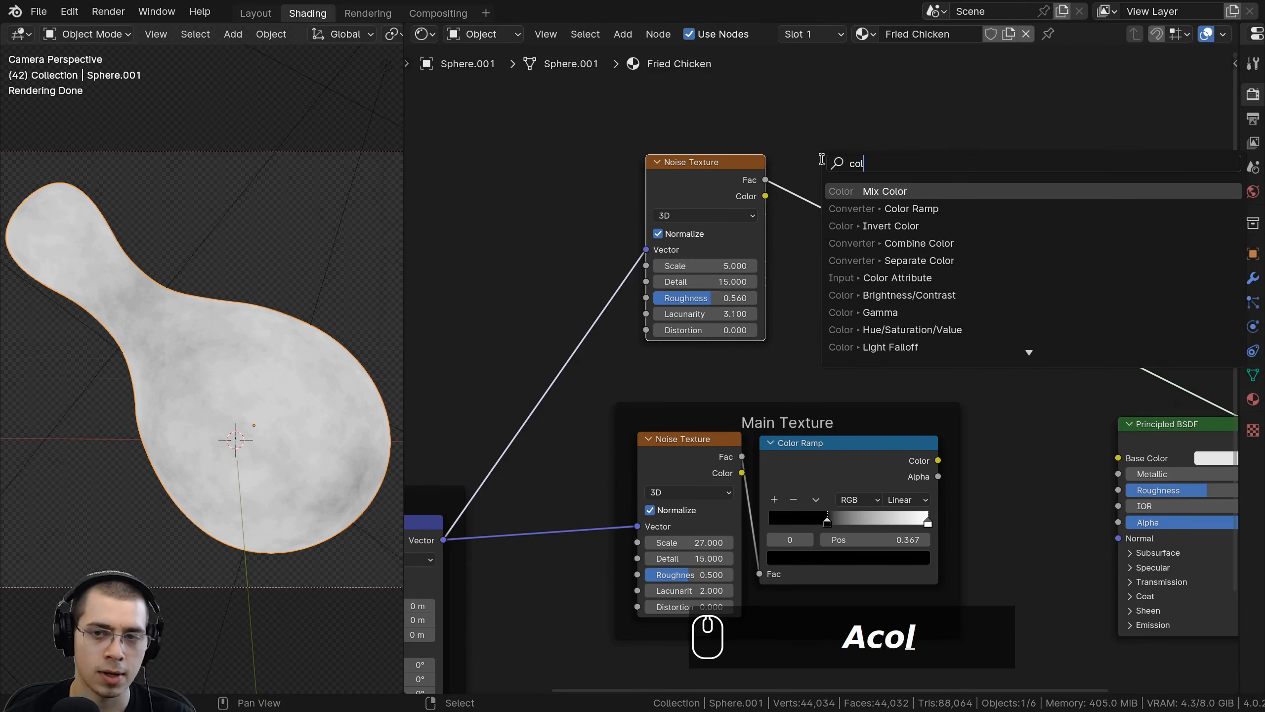
key("Down")
key("Return")
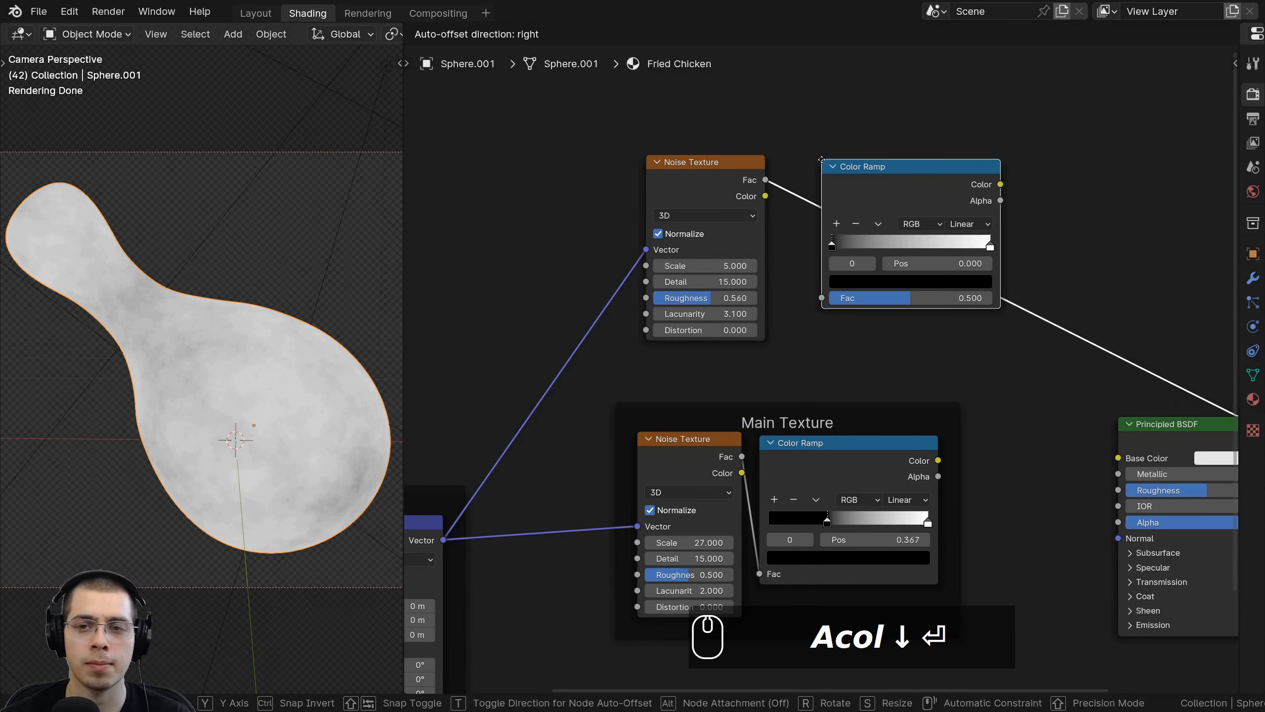
left_click(822, 160)
scroll(715, 270, "up", 3)
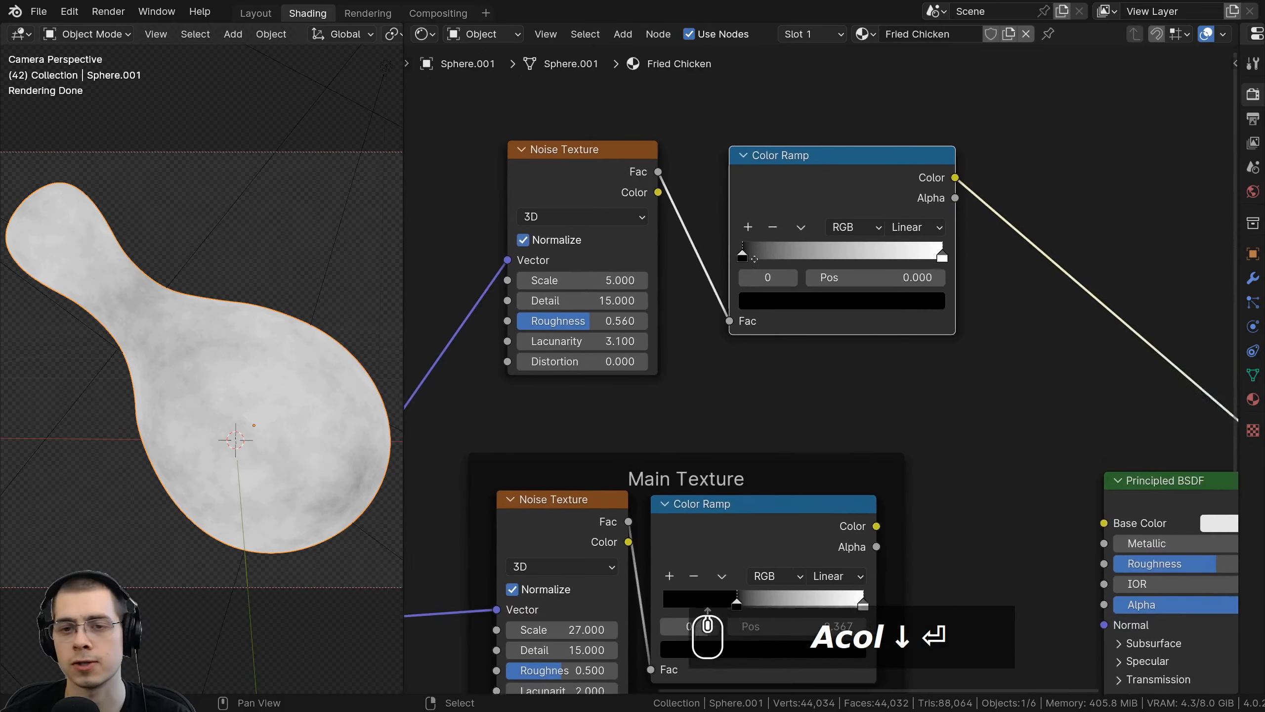
left_click_drag(715, 270, 795, 267)
left_click_drag(900, 269, 853, 264)
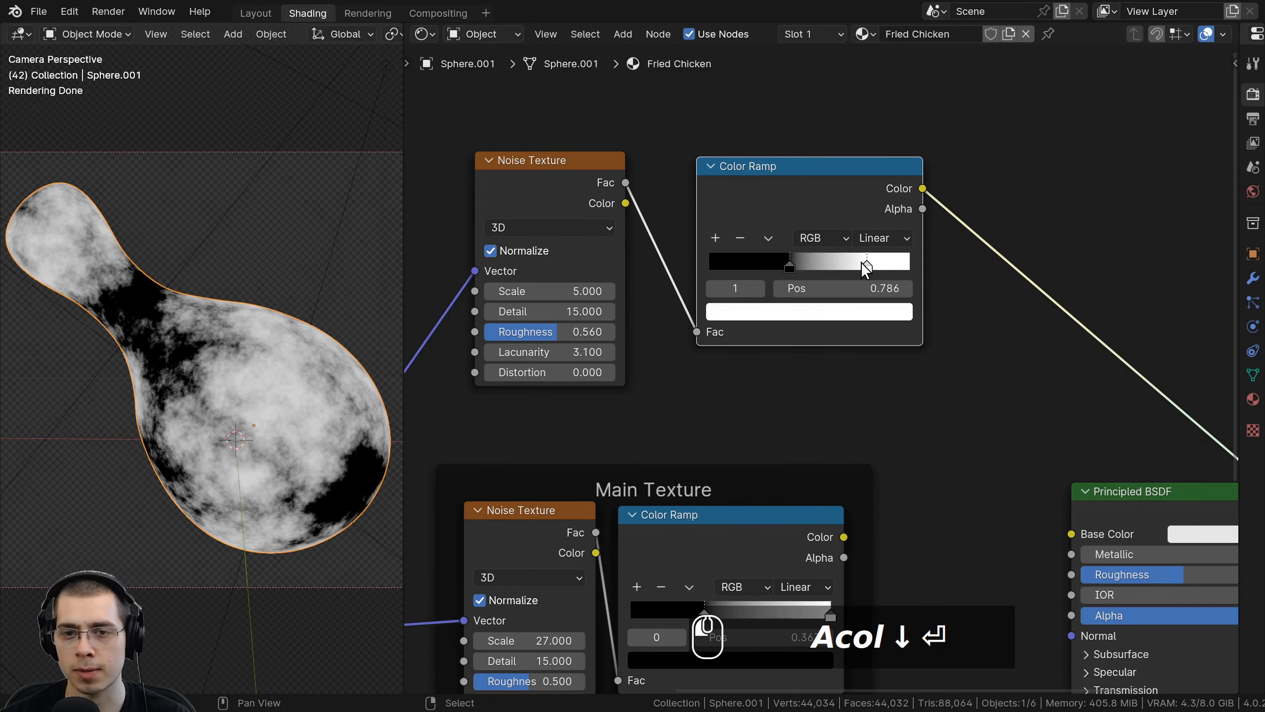
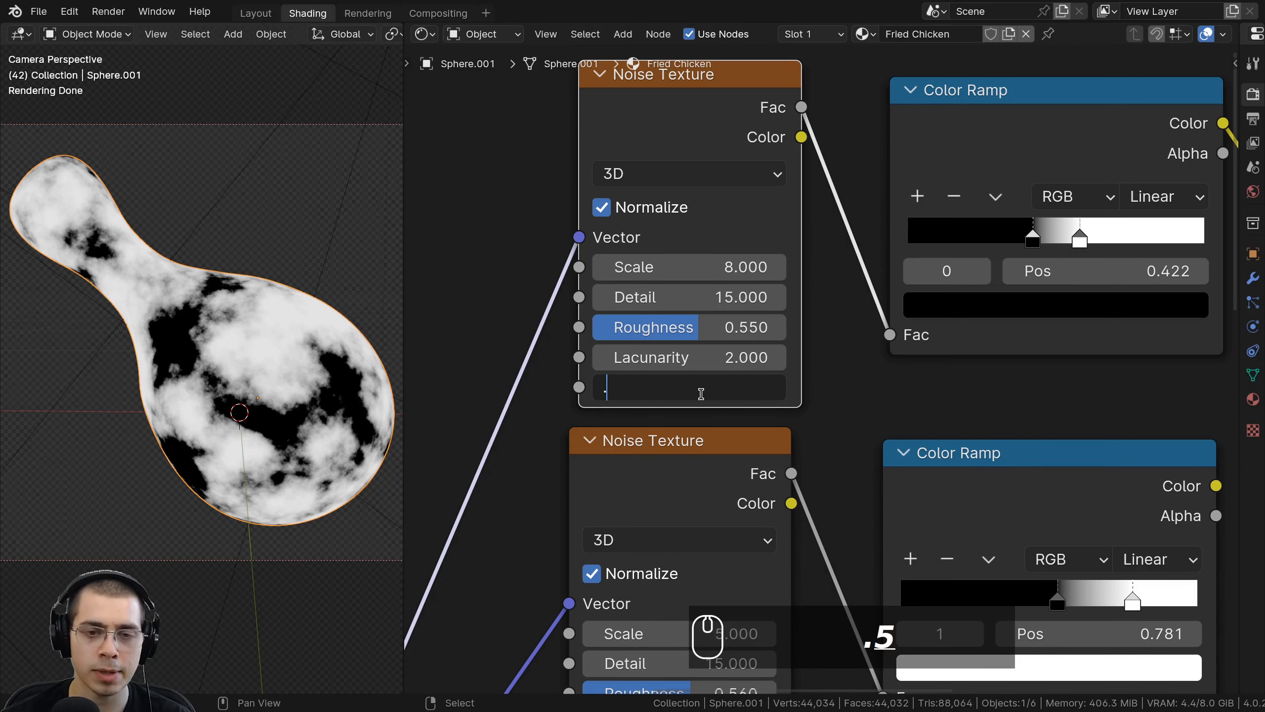
Set the Distortion of the topmost Noise Texture to 0.5 and check the warped pattern on the drumstick.
key("Return")
middle_click_drag(298, 353, 253, 364)
scroll(253, 364, "up", 3)
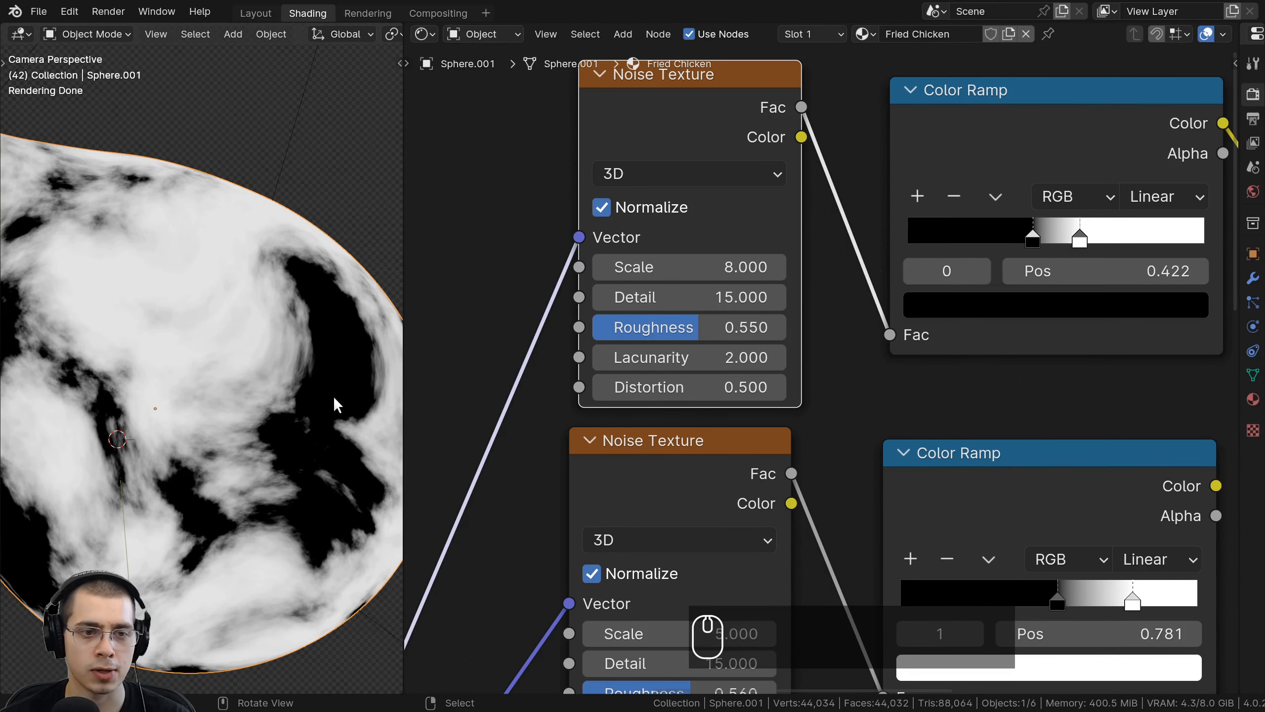
scroll(337, 404, "down", 3)
scroll(606, 330, "down", 3)
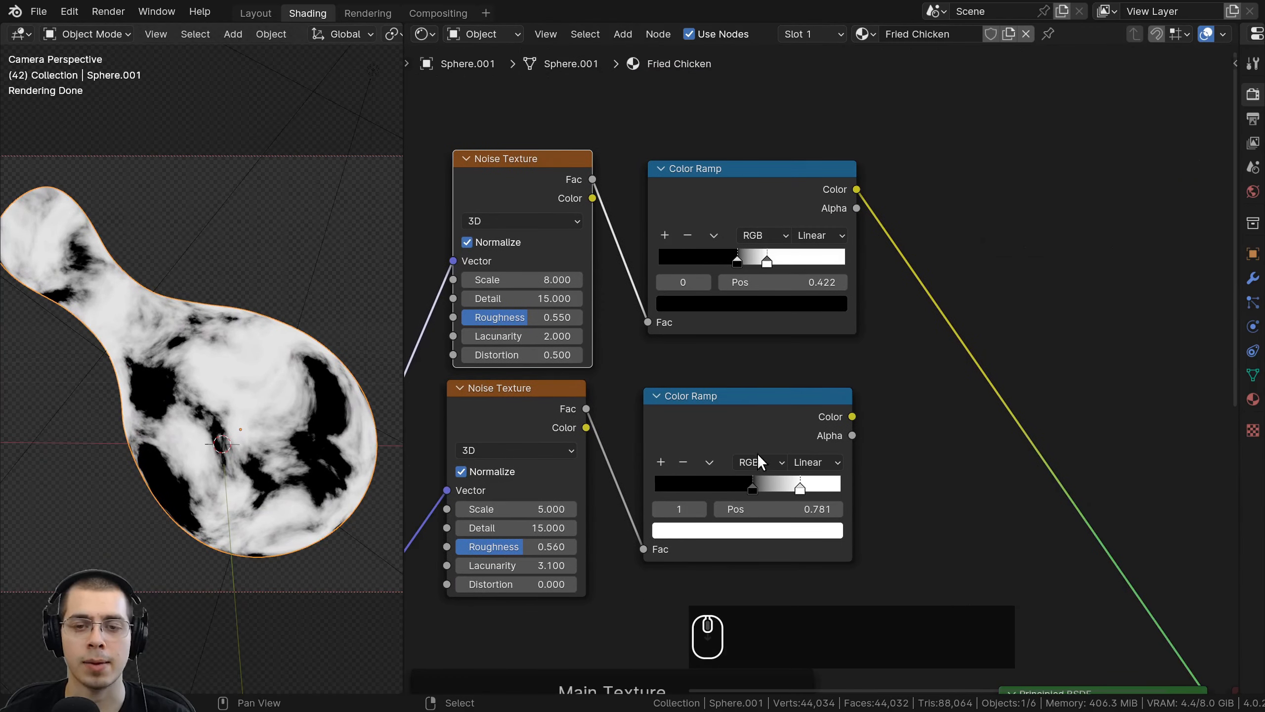
Compare the patterns of the two upper Color Ramps by previewing each in turn on the drumstick.
left_click(757, 427, "ctrl+shift")
left_click(754, 277, "ctrl+shift")
left_click(753, 390, "ctrl+shift")
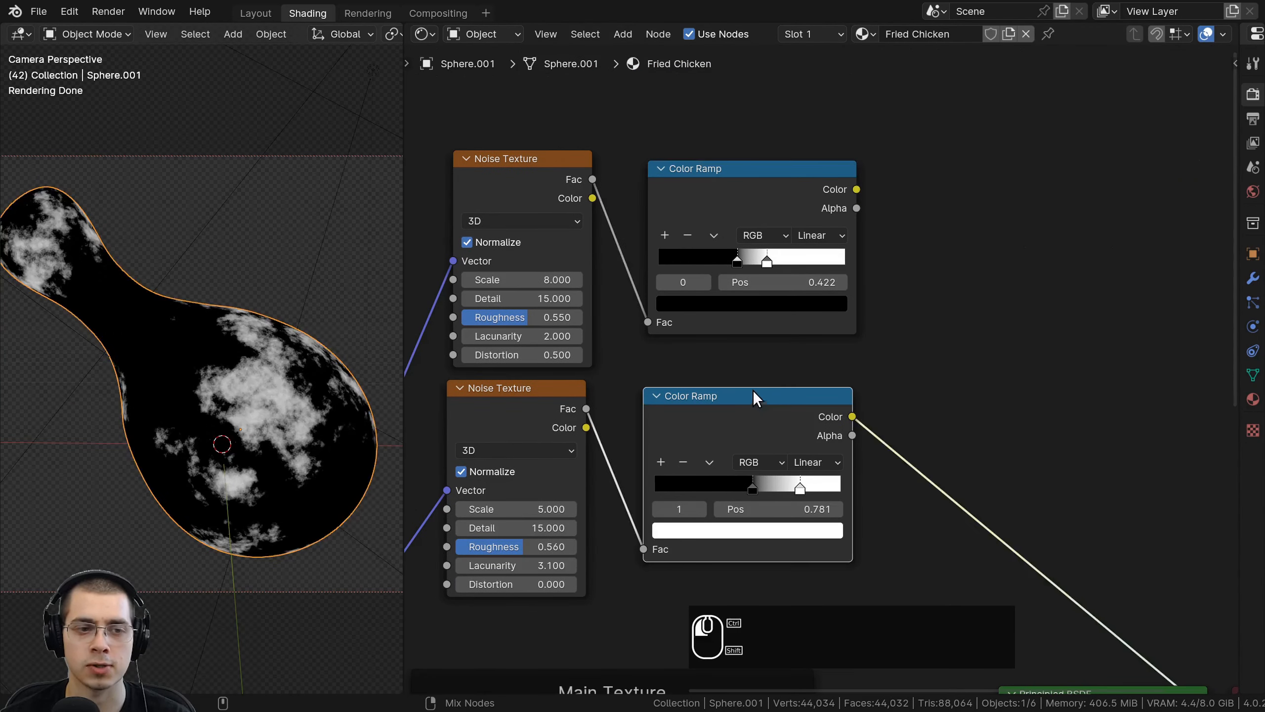
scroll(811, 211, "down", 2, "ctrl")
Insert a Mix Color node on the link leaving the topmost Color Ramp.
key("shift+a")
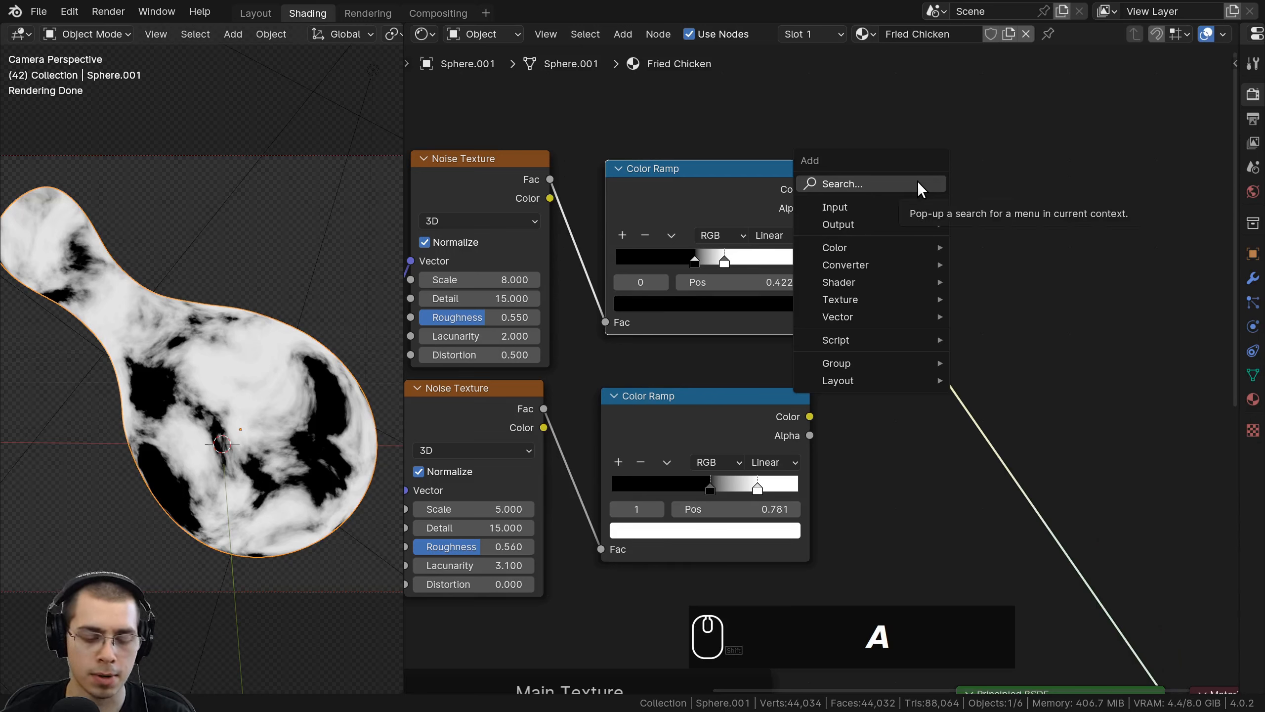
type("mix c")
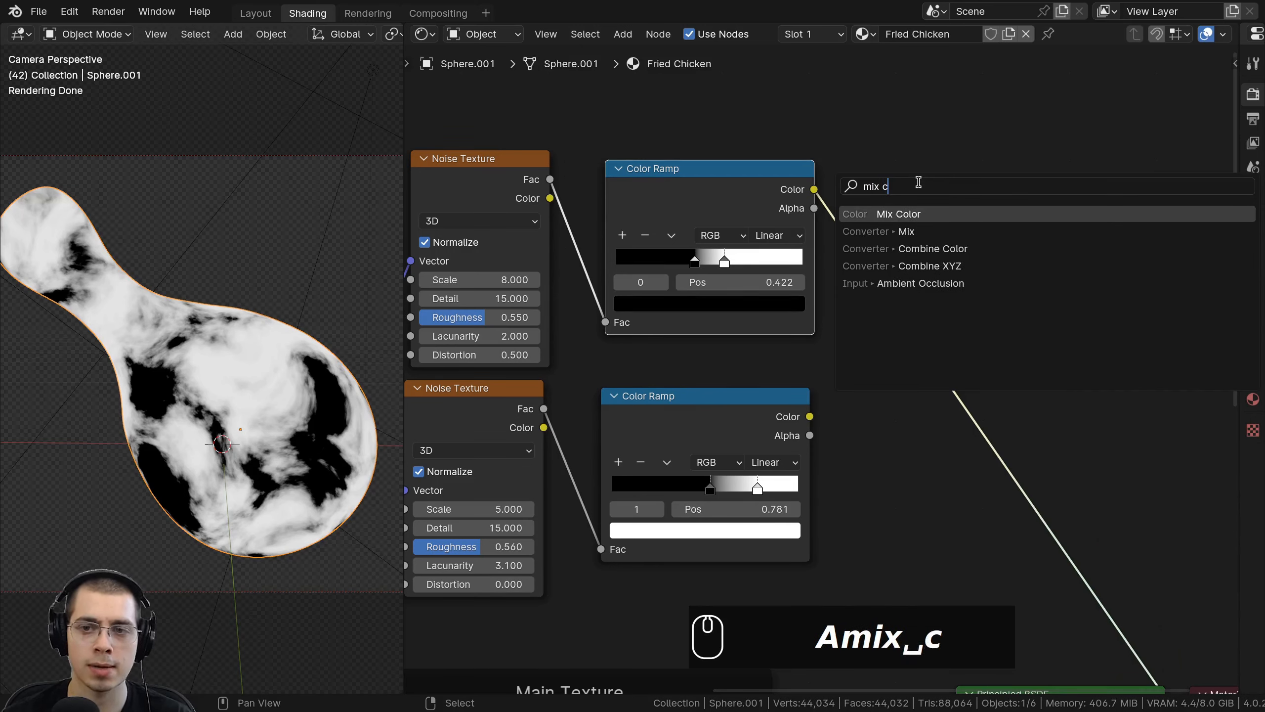
key("Return")
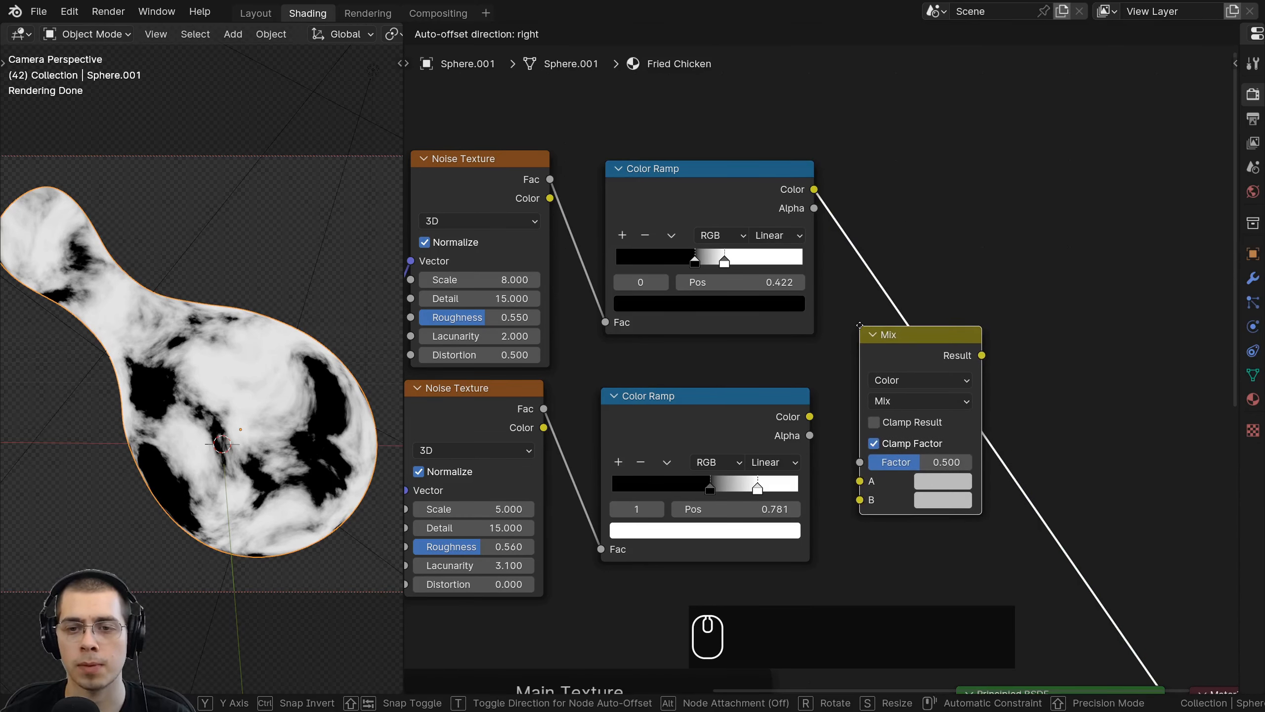
left_click(861, 322)
middle_click_drag(860, 321, 857, 277)
Reroute the topmost Color Ramp's Color output from the Mix node's A input to its Factor input and compare both previews.
left_click_drag(688, 139, 678, 155)
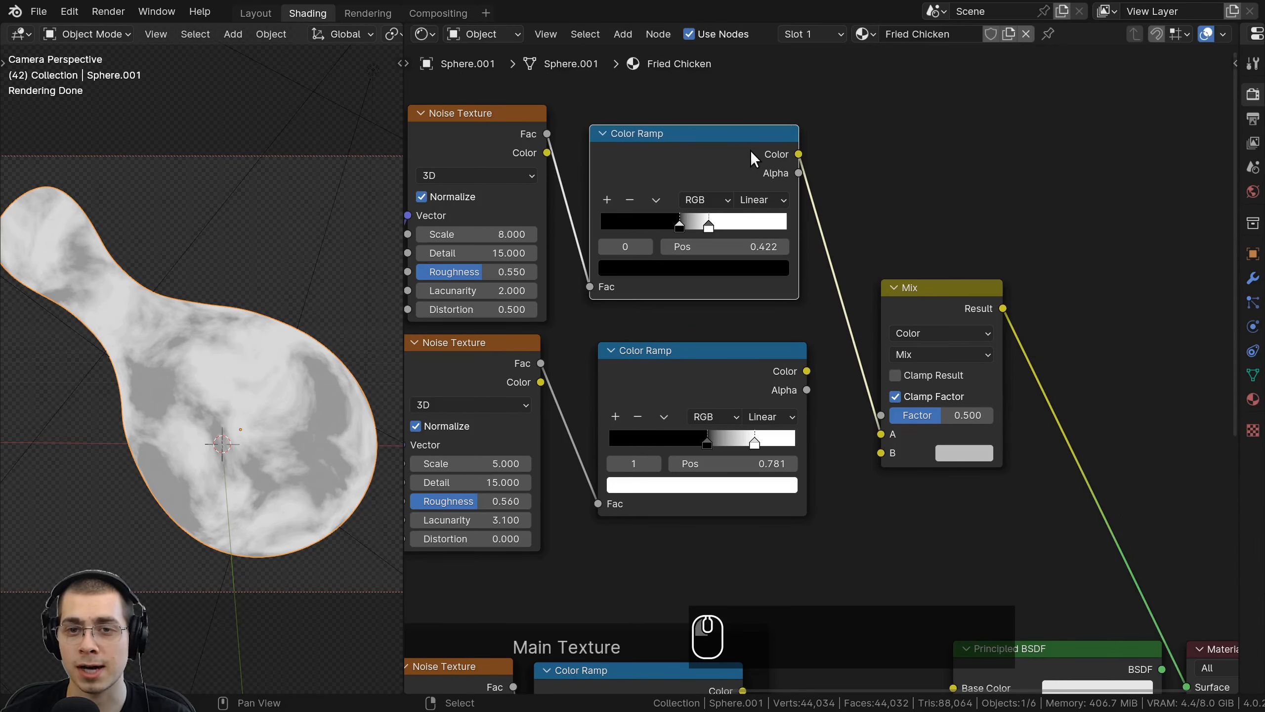
mouse_move(882, 439)
left_mouse_down()
mouse_move(653, 170)
mouse_move(483, 141)
mouse_move(523, 130)
mouse_move(737, 159)
mouse_move(856, 328)
mouse_move(886, 418)
left_mouse_up()
left_click_drag(900, 321, 902, 293)
scroll(747, 189, "up", 1)
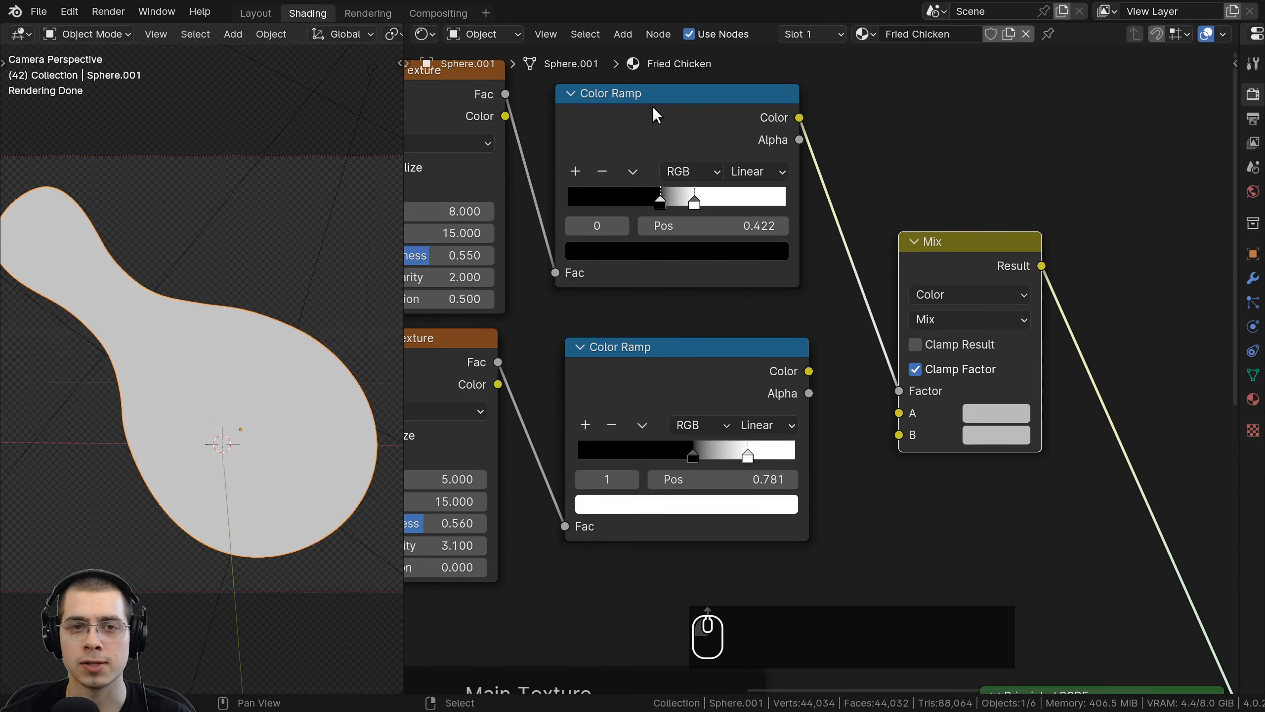
left_click(663, 113, "ctrl+shift")
left_click_drag(626, 133, 624, 133)
left_click(1005, 260, "ctrl+shift")
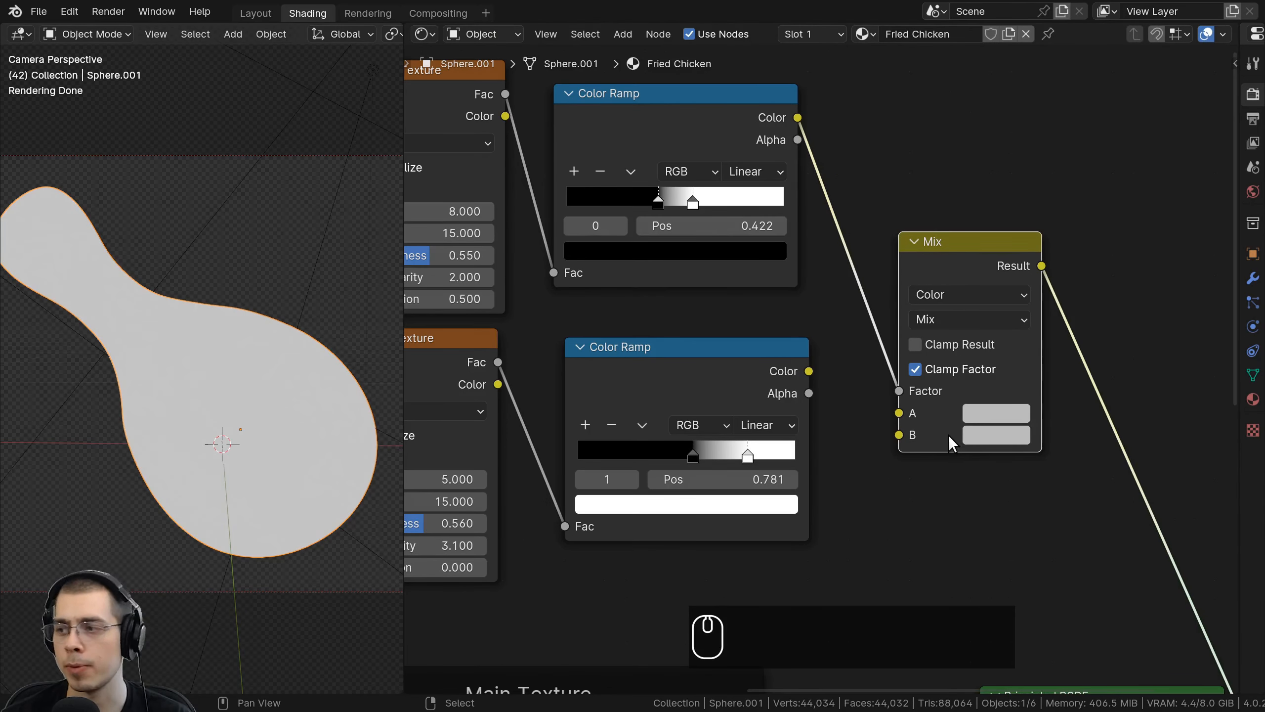
Connect the second Color Ramp's Color output to the Mix node's B input, keeping the Mix blend mode.
middle_click_drag(898, 461, 931, 434)
left_click_drag(663, 342, 648, 349)
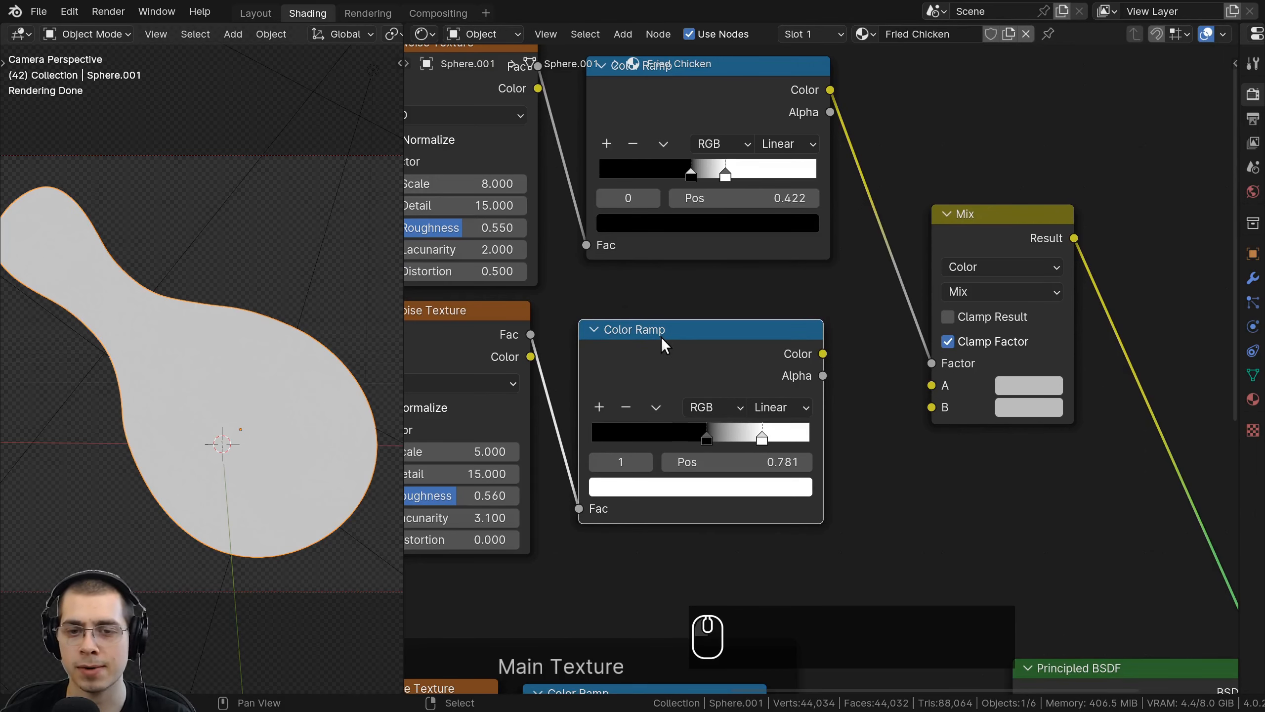
left_click_drag(823, 357, 945, 414)
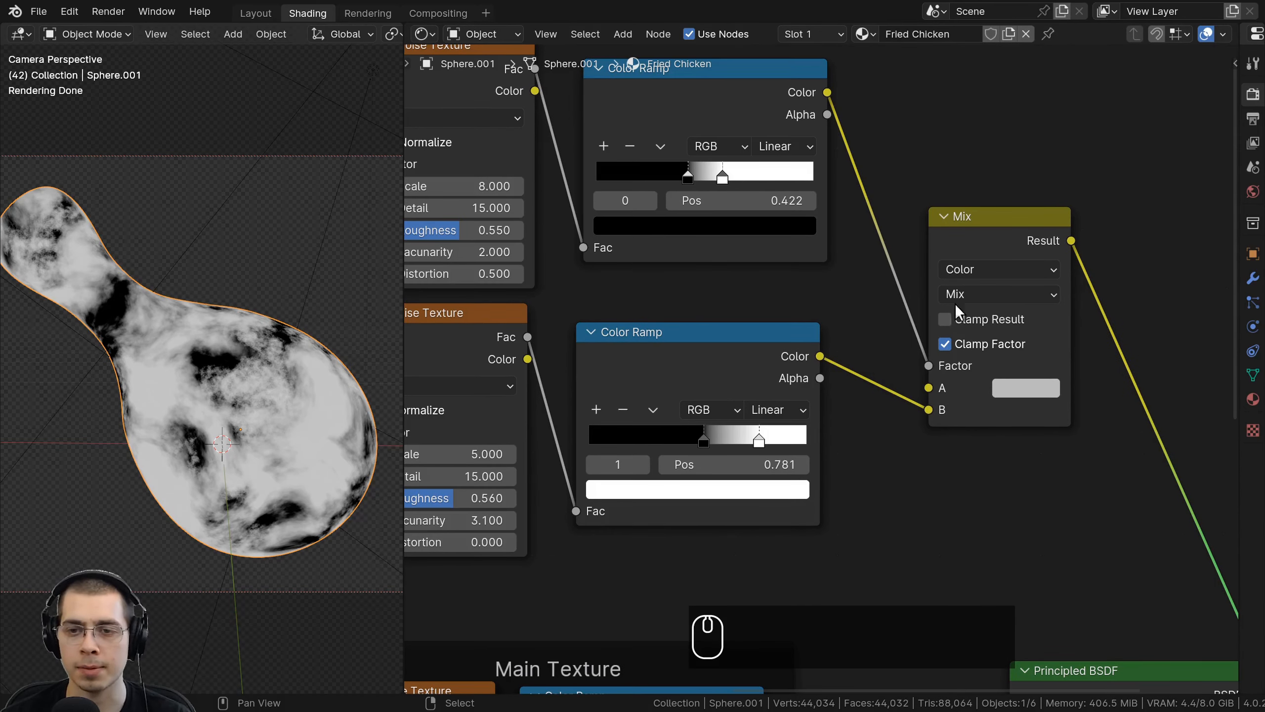
left_click(965, 293)
left_click(966, 294)
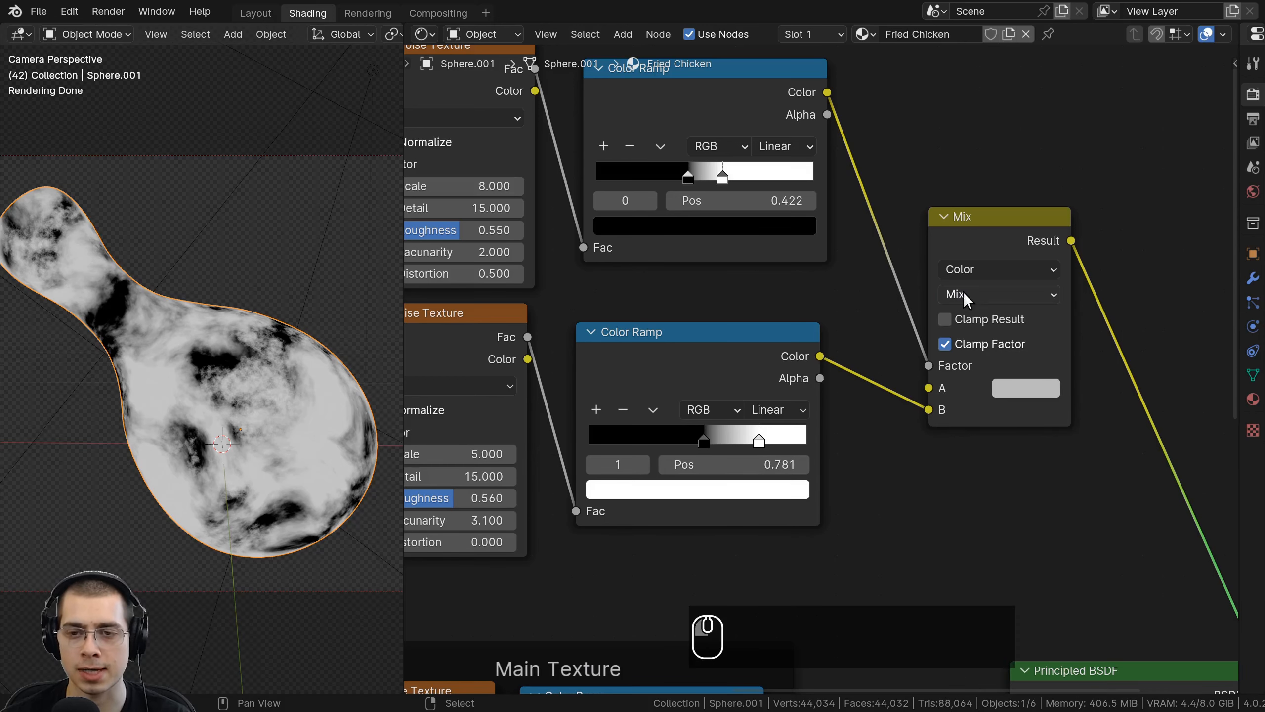
Set the Mix node's A color to pure white with a Value of 1.
middle_click_drag(679, 157, 728, 245)
mouse_move(745, 200)
left_mouse_down()
mouse_move(723, 232)
mouse_move(742, 219)
left_mouse_up()
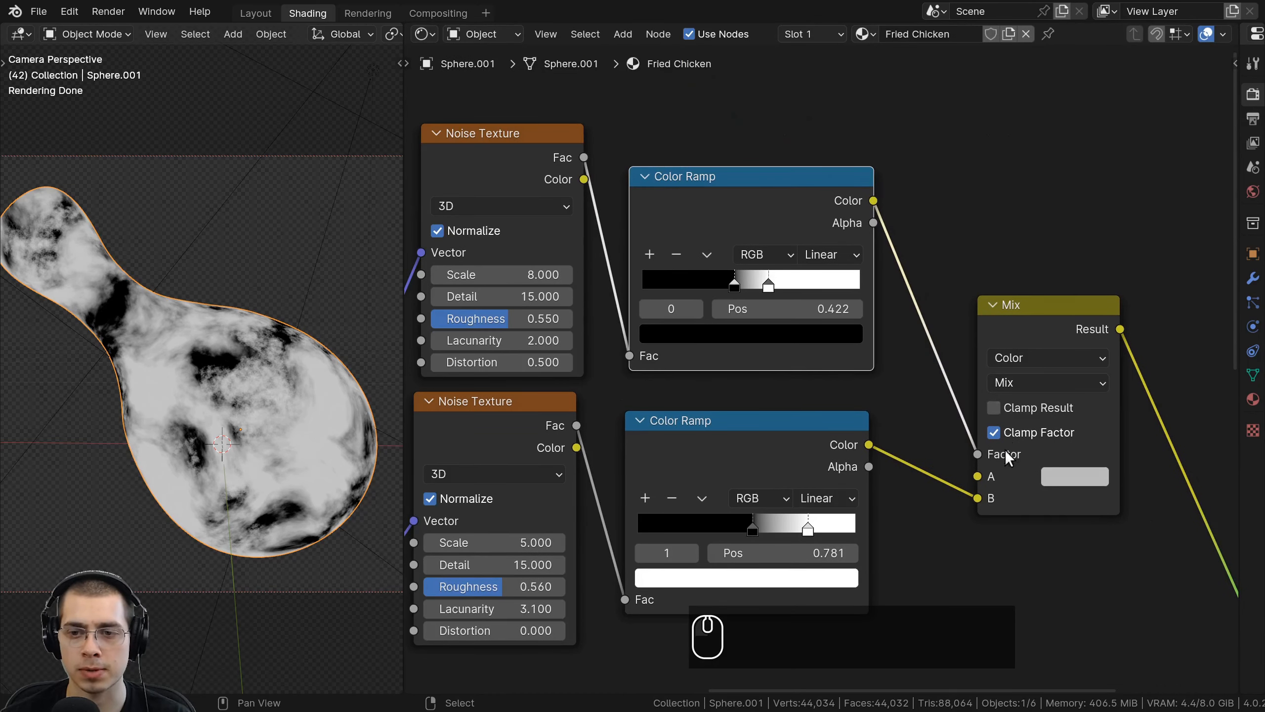
middle_click_drag(967, 424, 918, 382)
scroll(918, 383, "up", 1)
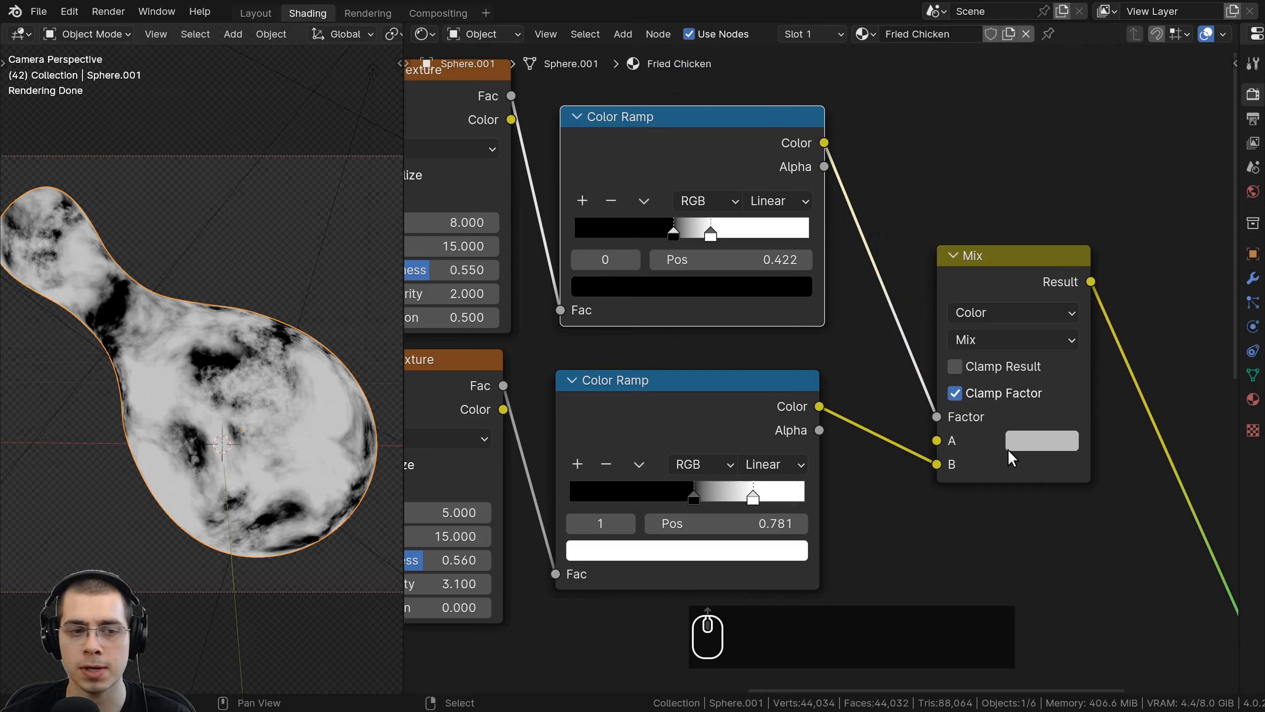
left_click(1048, 441)
left_click_drag(1065, 148, 1062, 96)
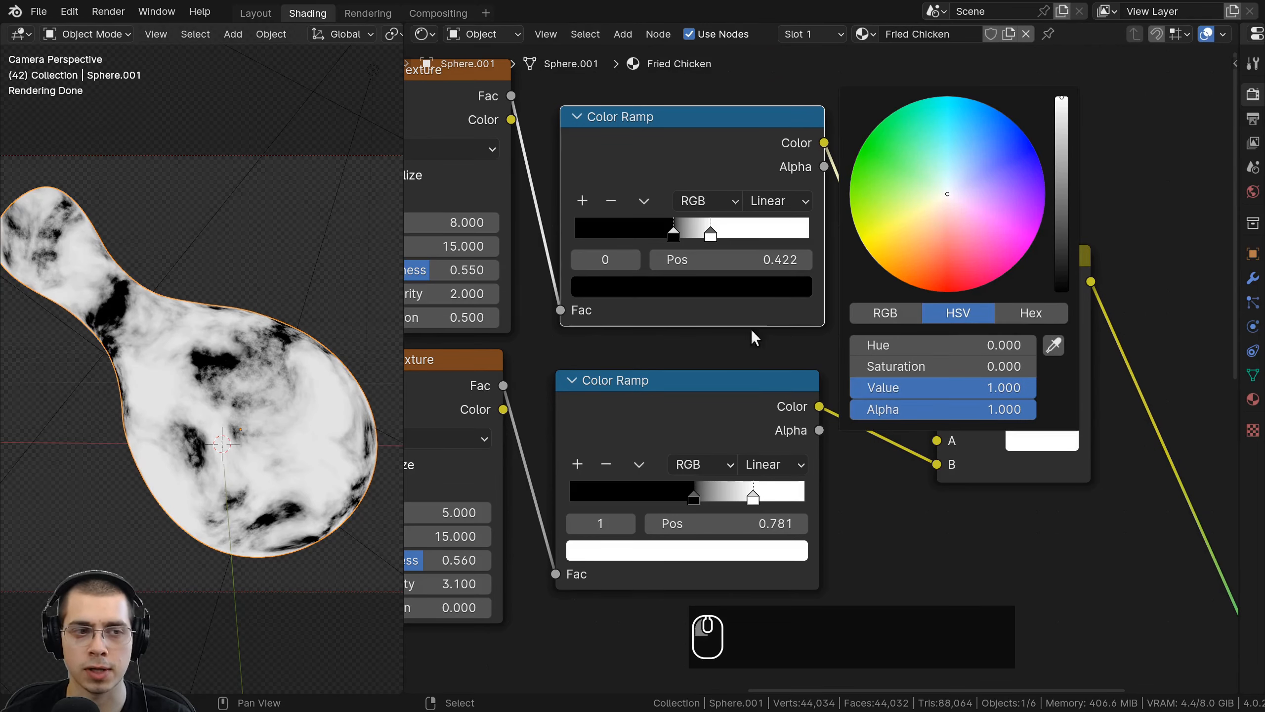
Examine the mixed noise pattern up close across the drumstick, then return to the camera view.
middle_click_drag(161, 408, 160, 371)
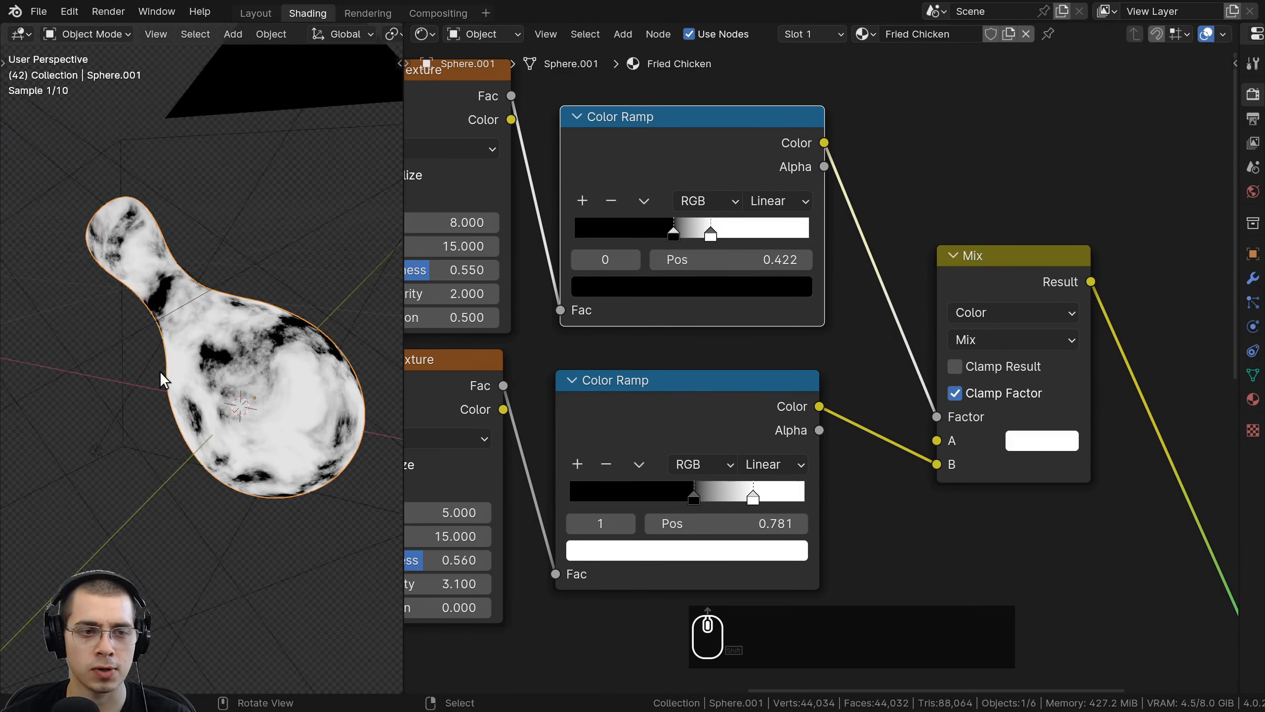
scroll(160, 372, "up", 5)
middle_click_drag(230, 349, 184, 318, "shift")
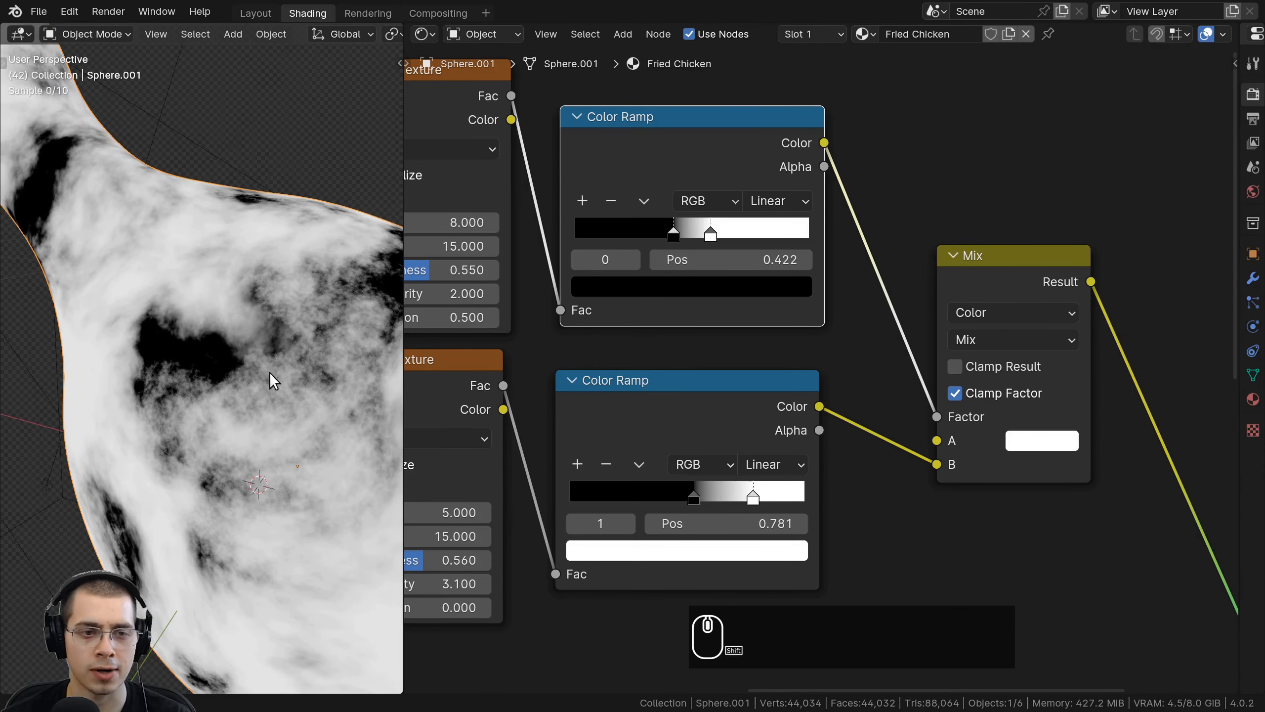
middle_click_drag(274, 376, 192, 329)
scroll(112, 406, "down", 1)
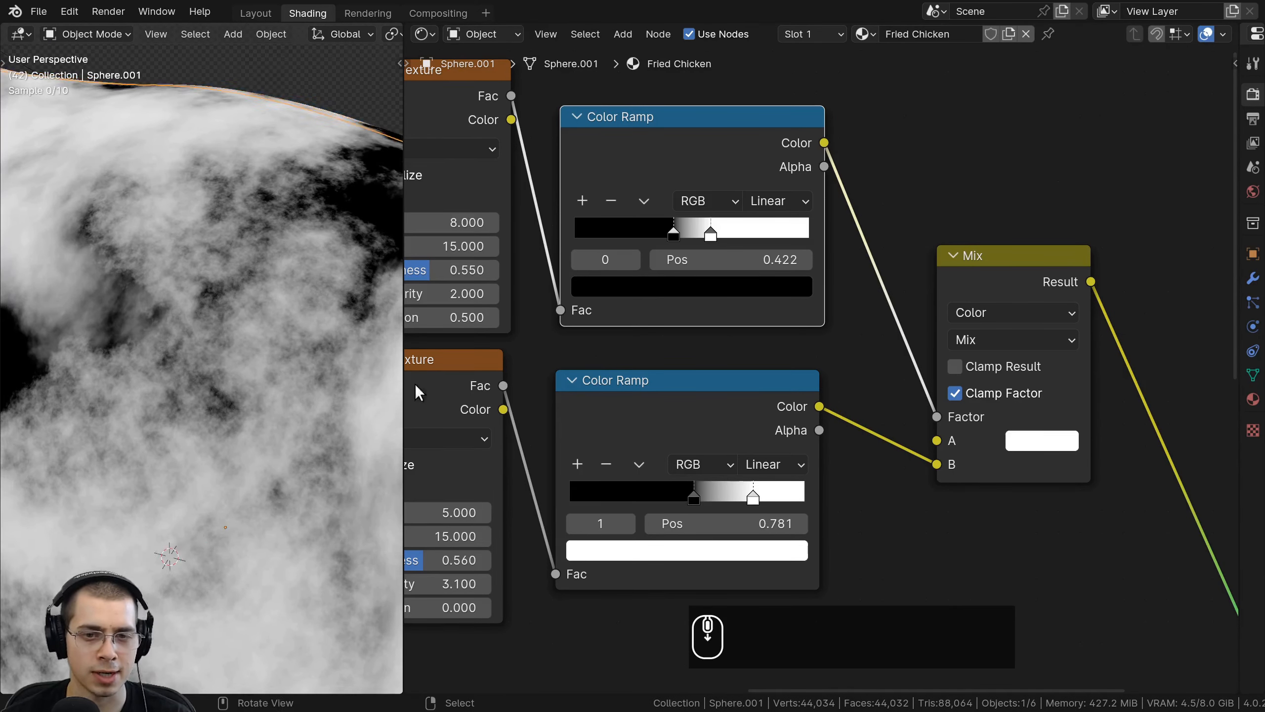
middle_click_drag(416, 394, 572, 375)
scroll(198, 368, "down", 1)
middle_click_drag(198, 368, 234, 360)
scroll(233, 360, "up", 1)
scroll(233, 360, "up", 1)
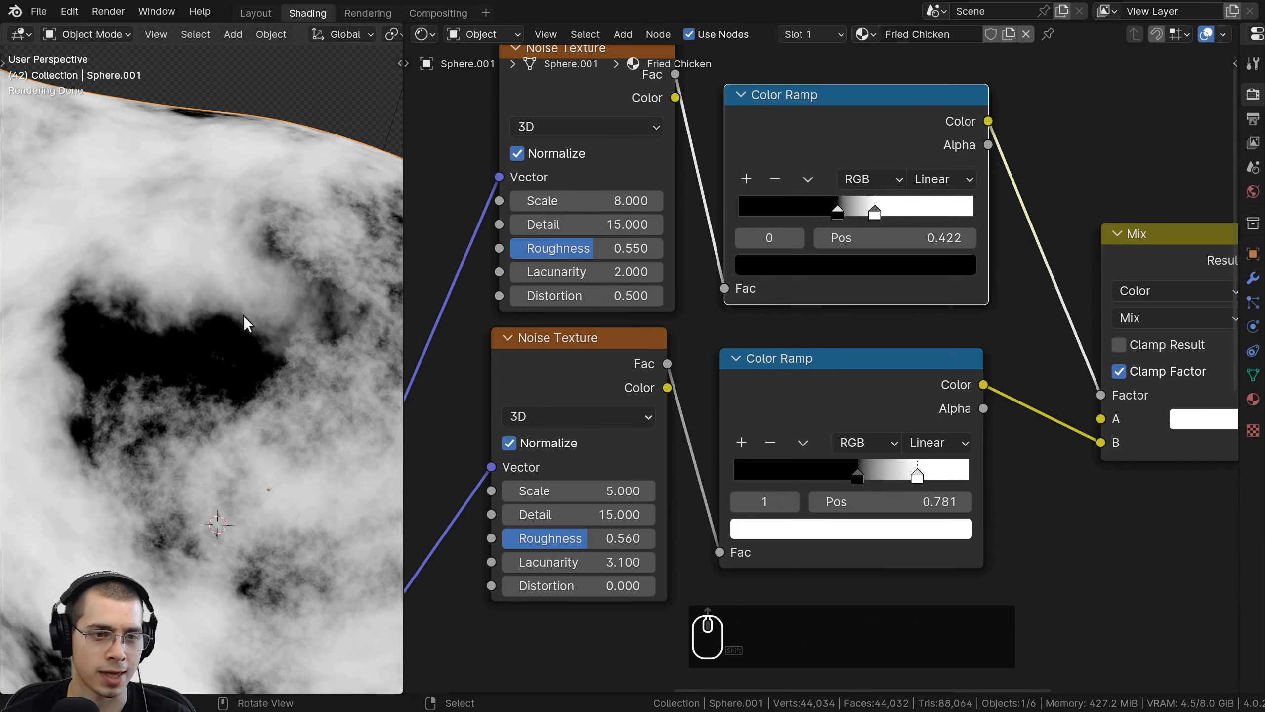
middle_click_drag(586, 62, 603, 152)
middle_click_drag(249, 324, 181, 334)
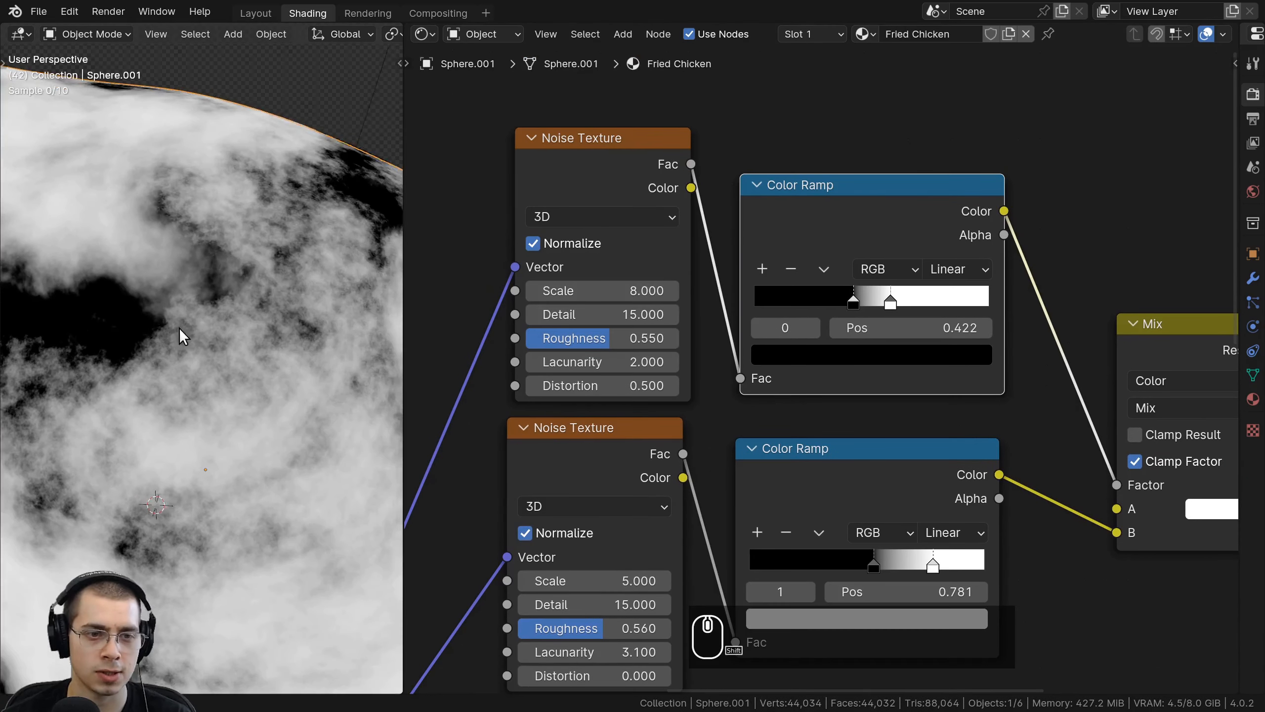
scroll(167, 297, "up", 1)
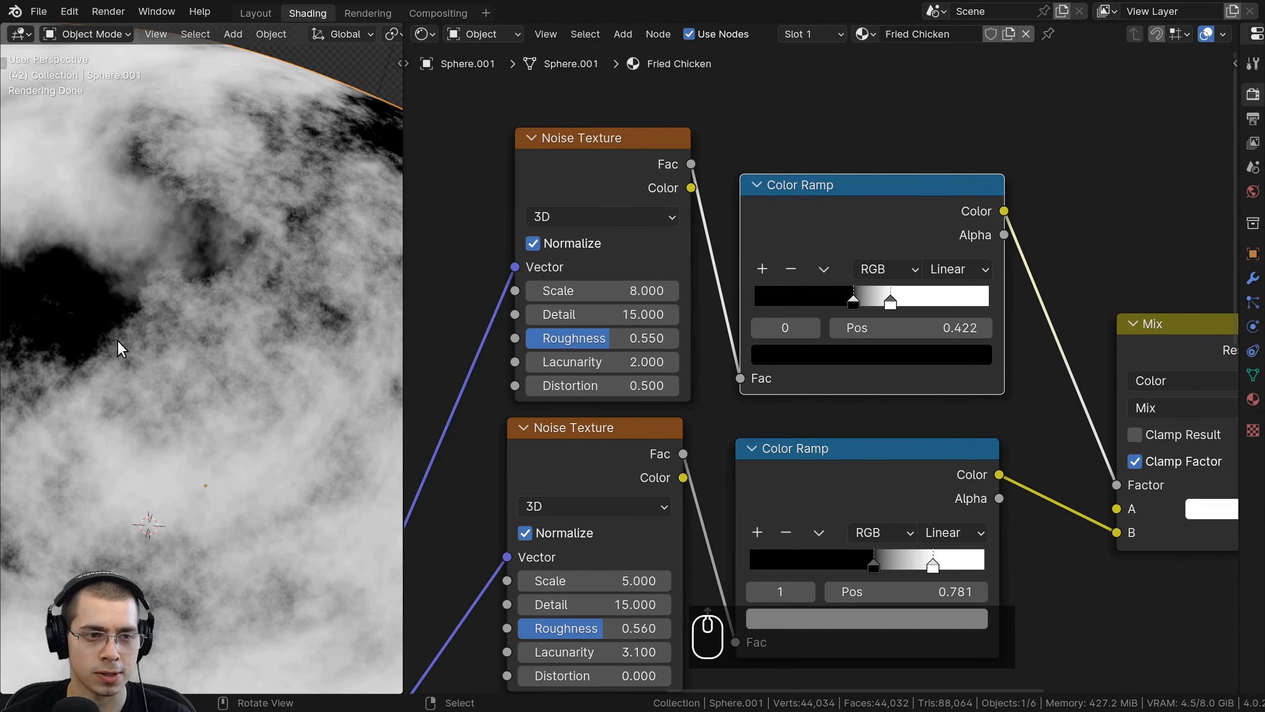
scroll(588, 438, "down", 1)
scroll(248, 416, "down", 3)
key("KP_0")
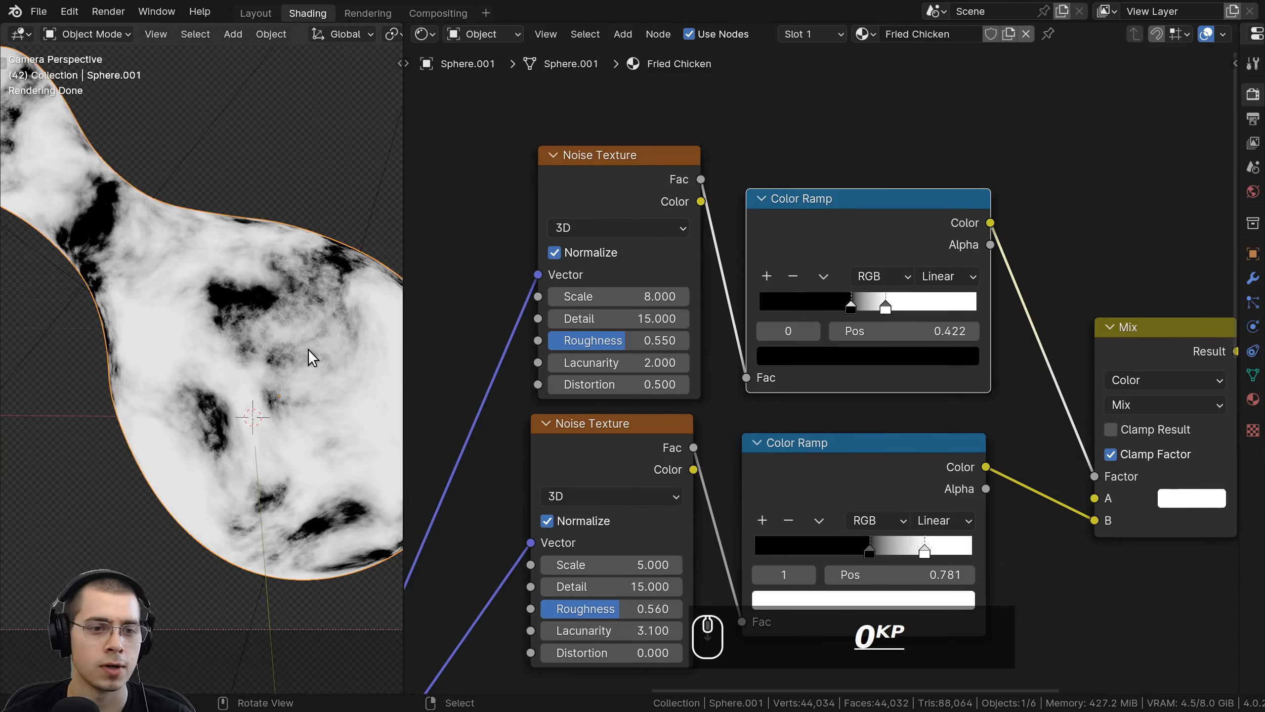
scroll(906, 324, "down", 2)
Group the two upper Noise Textures, their Color Ramps and the Mix node together in one frame.
scroll(907, 324, "down", 2)
left_click_drag(1066, 144, 563, 416)
scroll(783, 376, "up", 1)
middle_click_drag(783, 375, 795, 374, "ctrl")
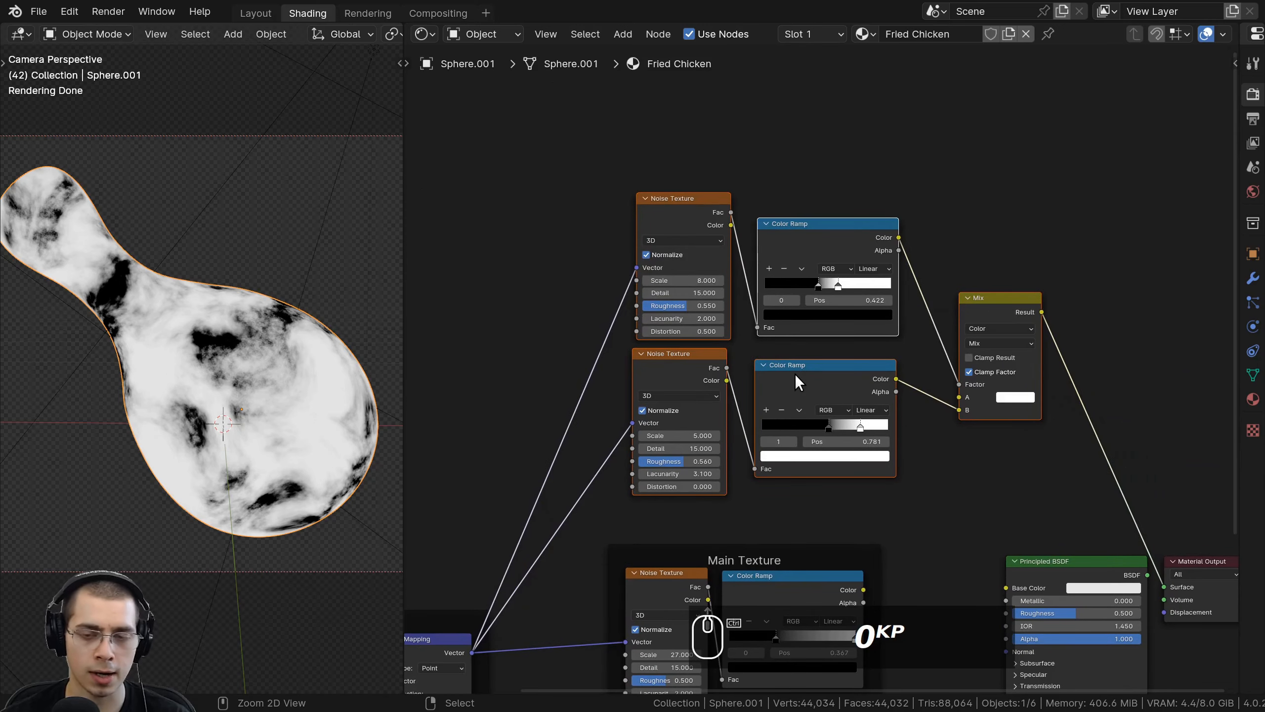
key("ctrl+j")
key("a")
Shift the new frame slightly and label it Crispy Texture.
left_click_drag(783, 179, 718, 183)
key("F2")
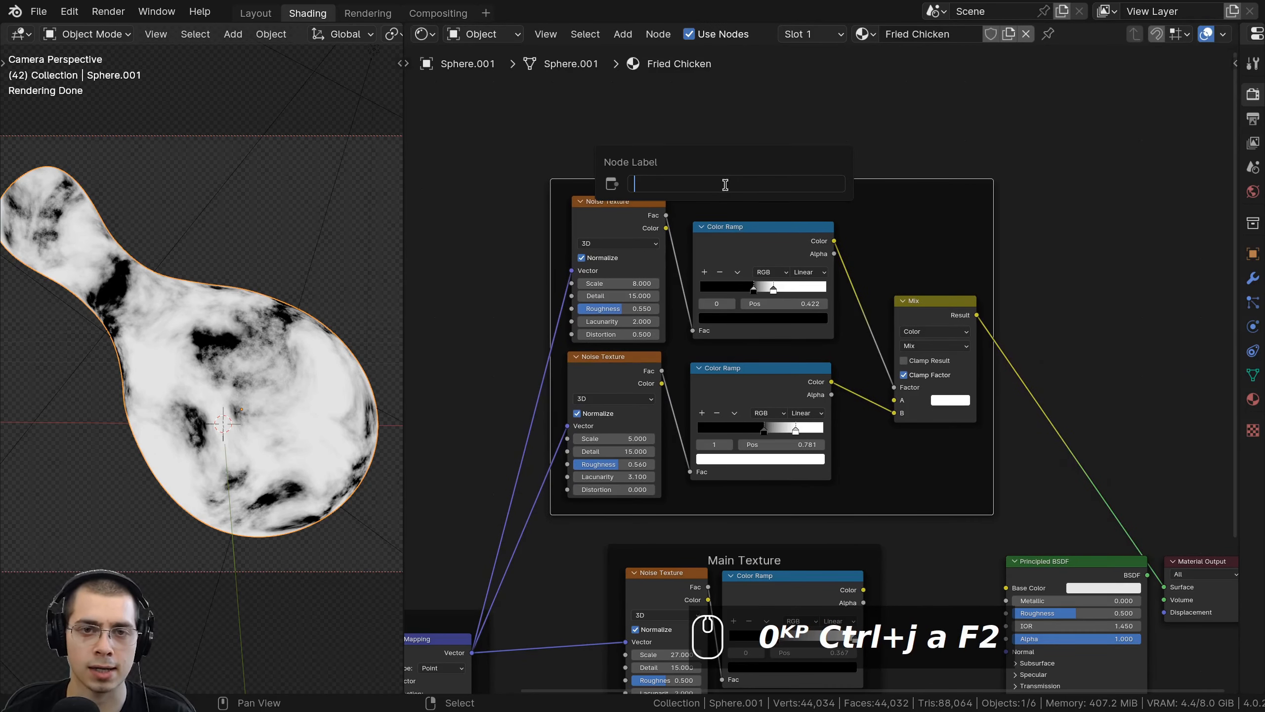
type("Crispy Texture")
key("Return")
key("a")
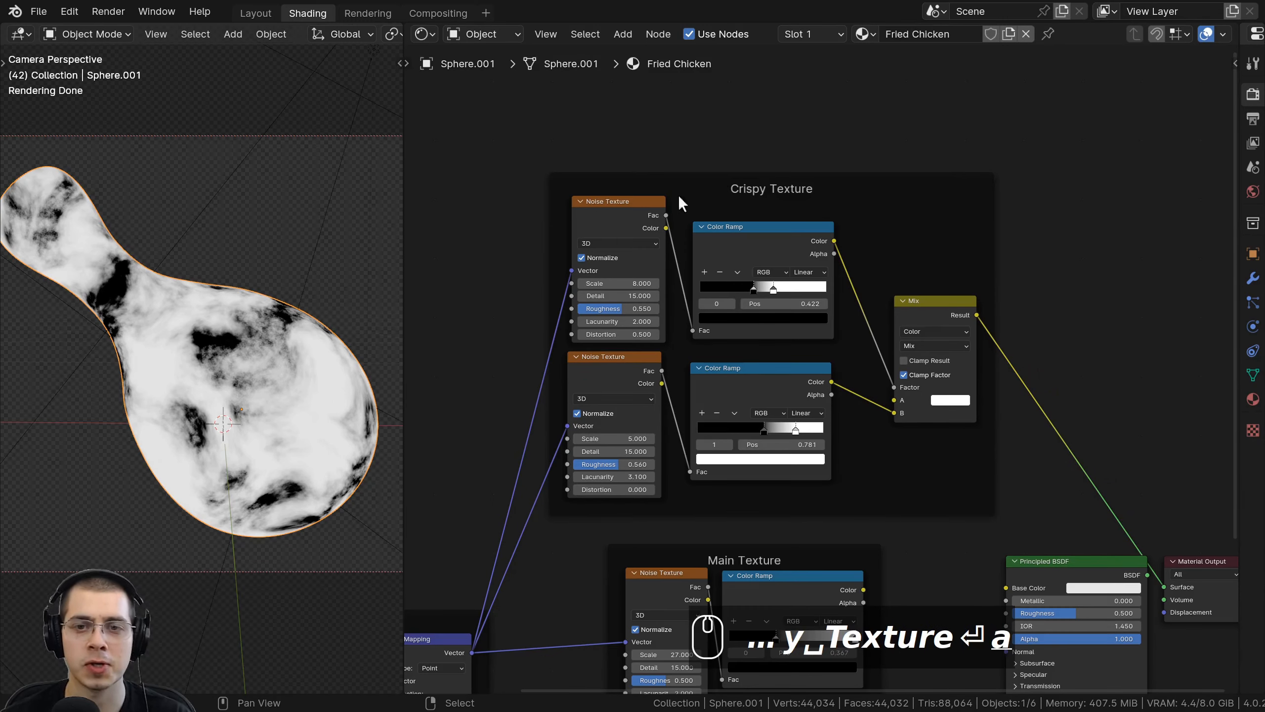
Examine the Crispy Texture's black-and-white pattern on the drumstick both as a whole and up close.
scroll(740, 235, "down", 2)
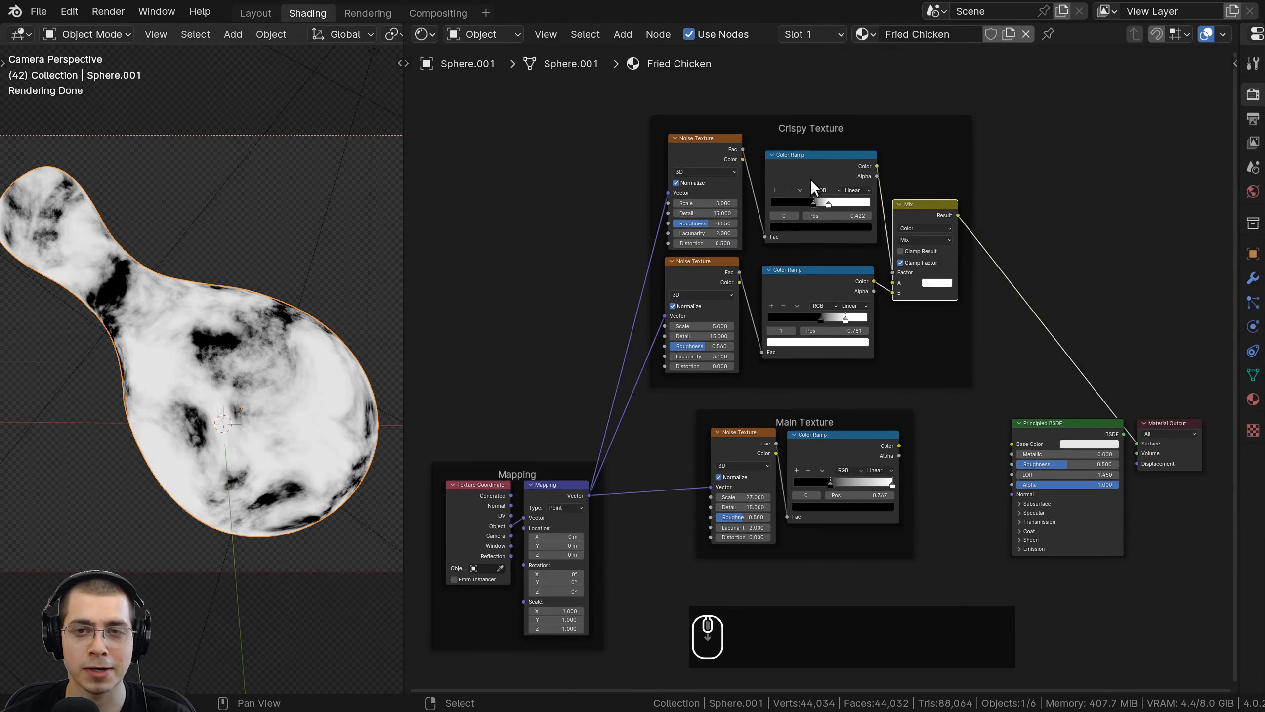
middle_click_drag(813, 186, 815, 230)
left_click(800, 188)
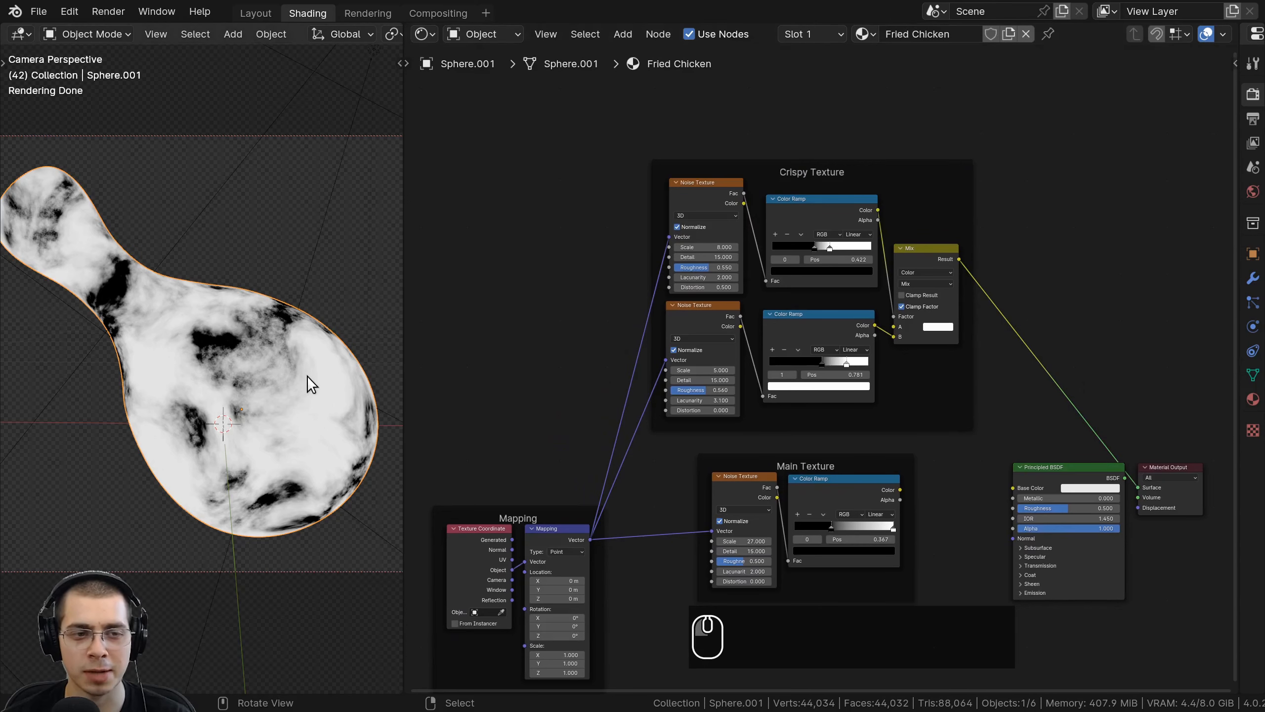
left_click(795, 193)
scroll(352, 346, "up", 2)
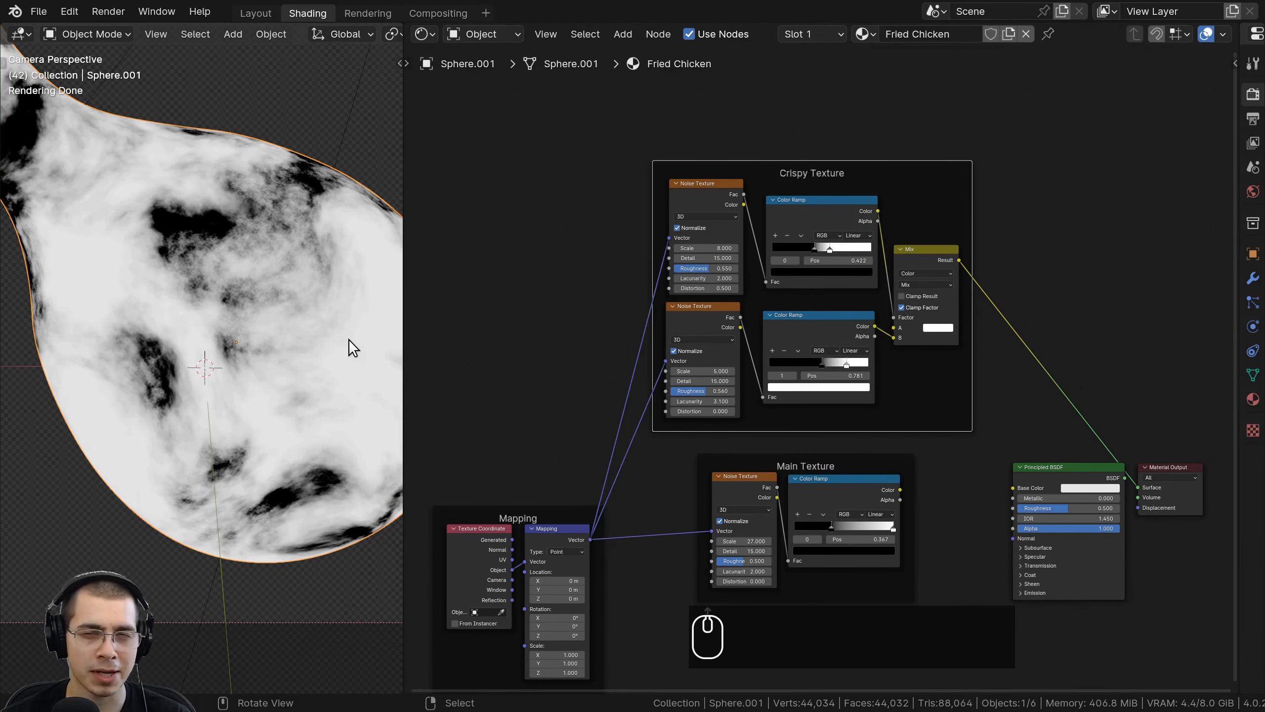
scroll(349, 340, "up", 2)
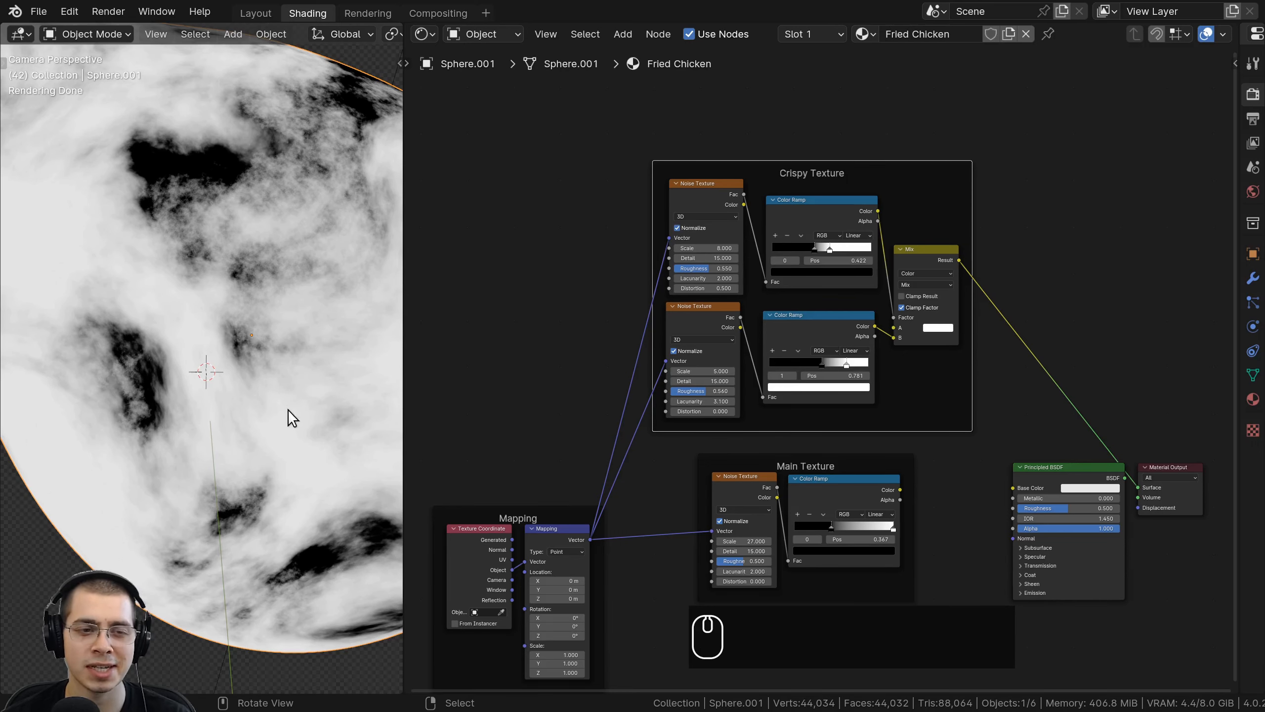
scroll(259, 360, "down", 2)
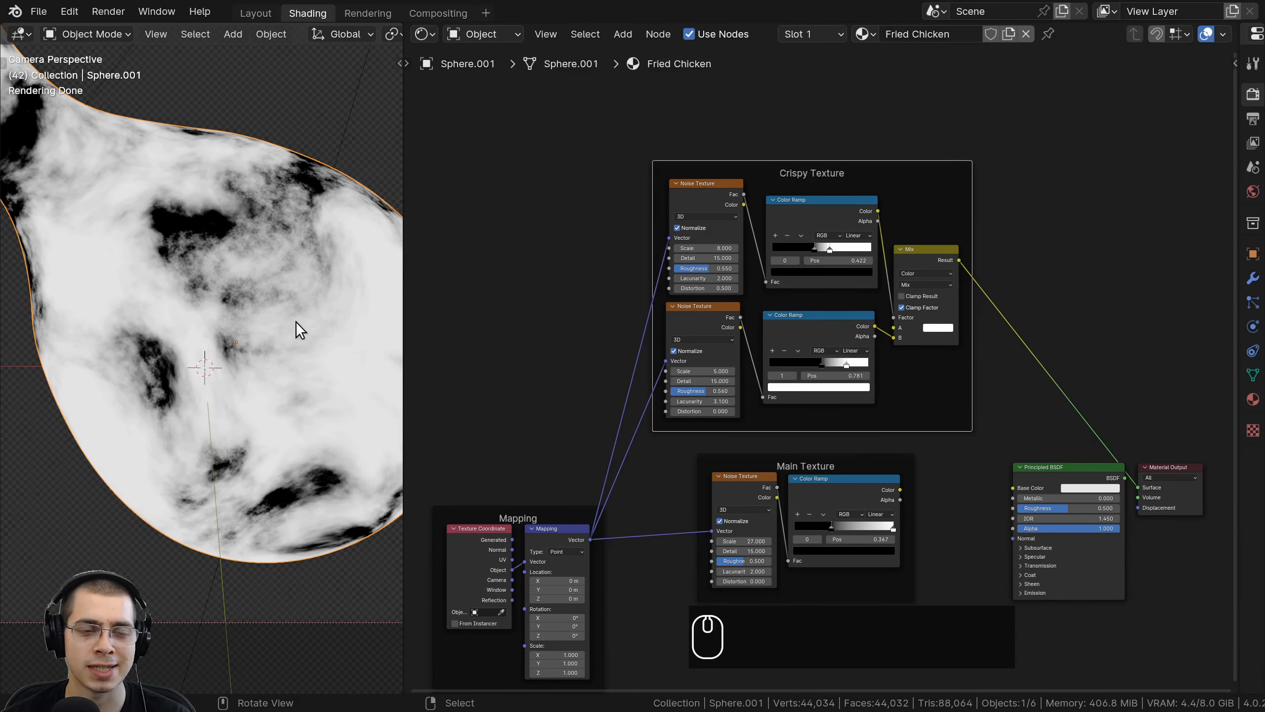
scroll(286, 354, "up", 2)
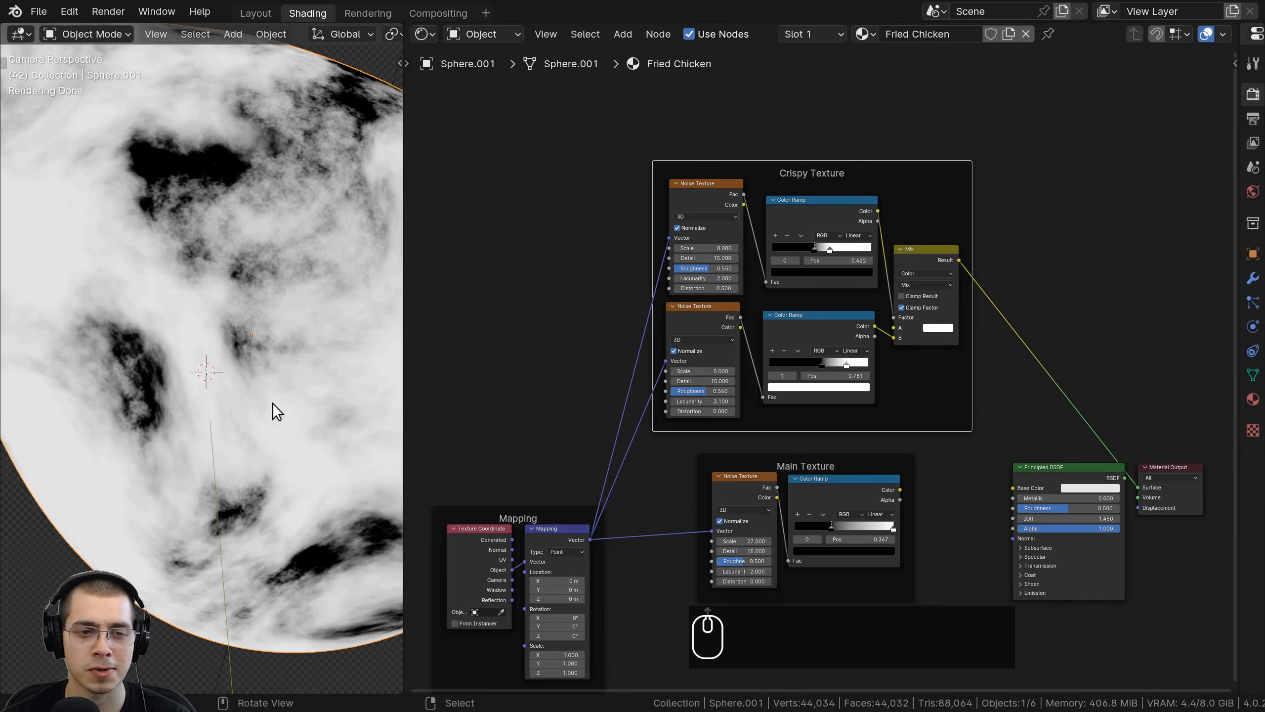
Add a Voronoi Texture node and place it above the Crispy Texture frame.
middle_click_drag(818, 197, 807, 291)
key("a")
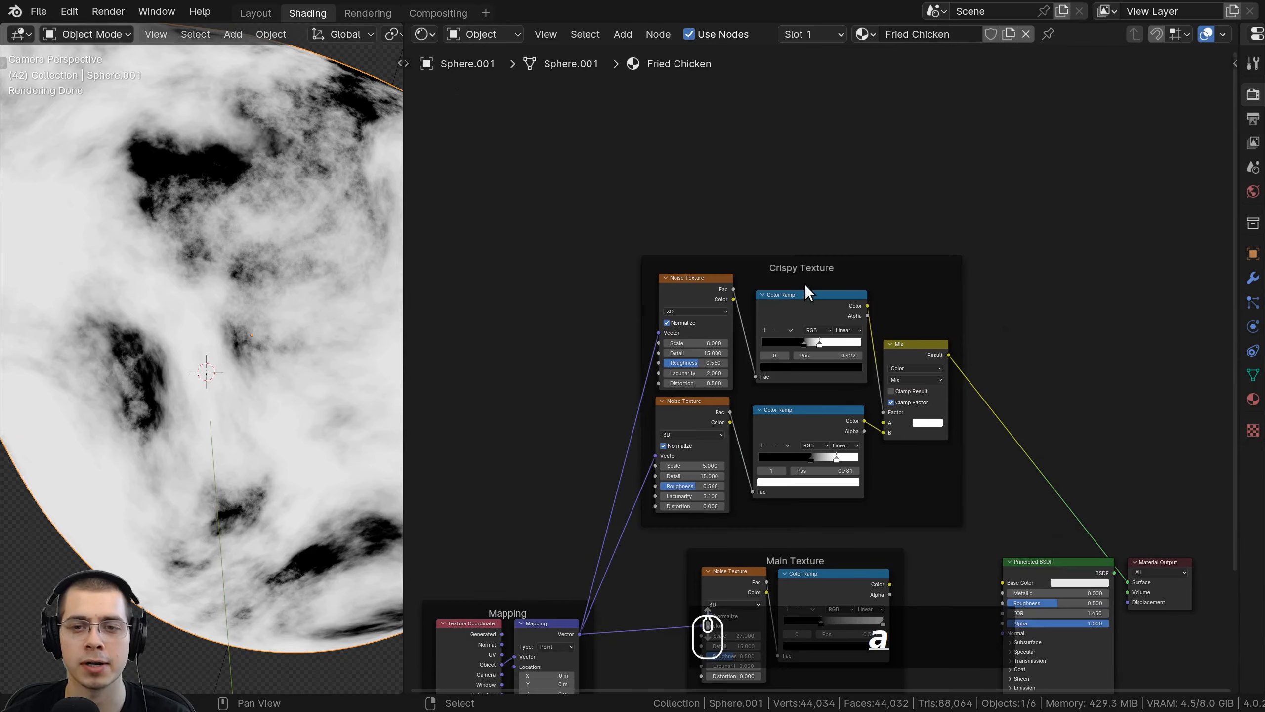
left_click(798, 272)
scroll(799, 245, "up", 1)
middle_click_drag(799, 245, 818, 347)
key("shift+a")
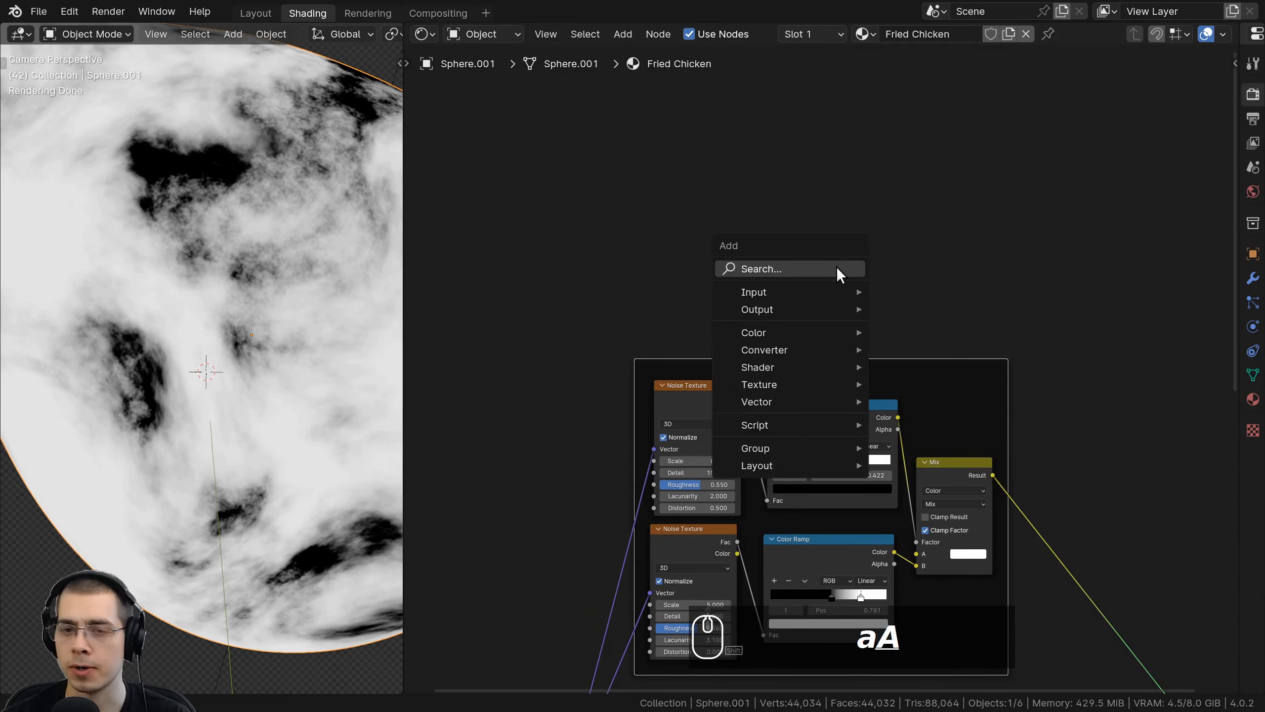
left_click(836, 270)
type("vor")
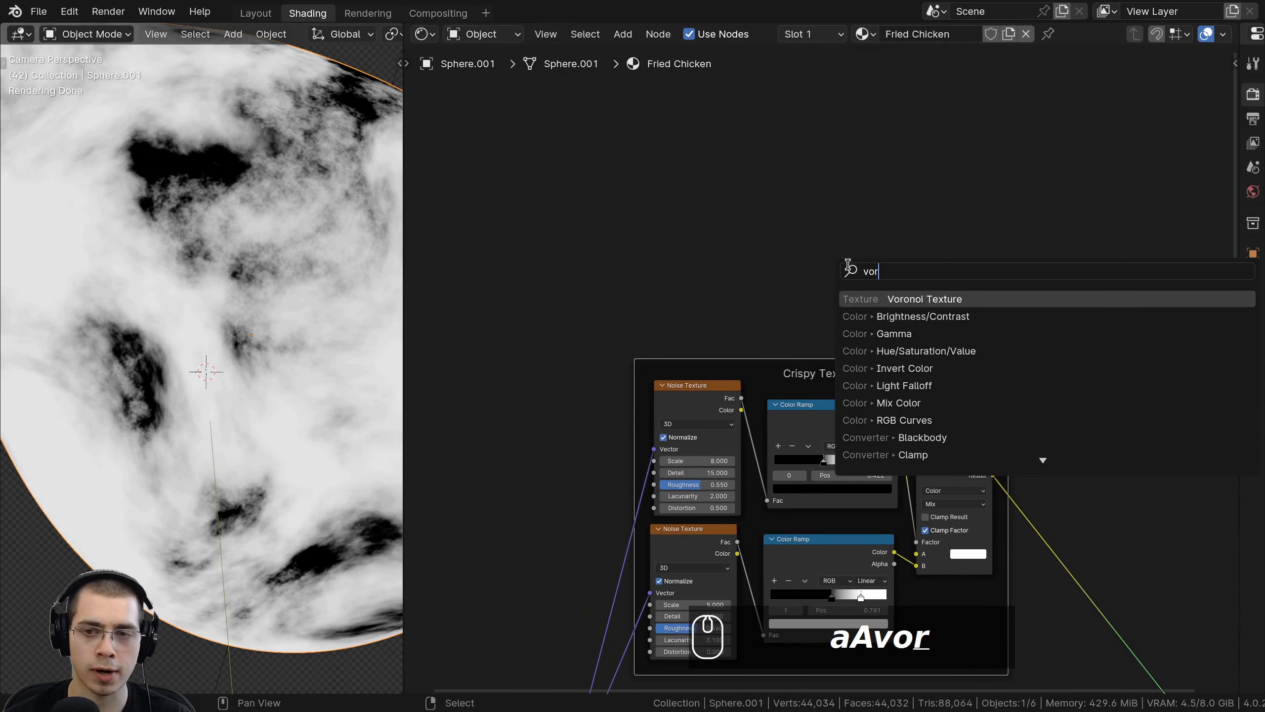
key("Return")
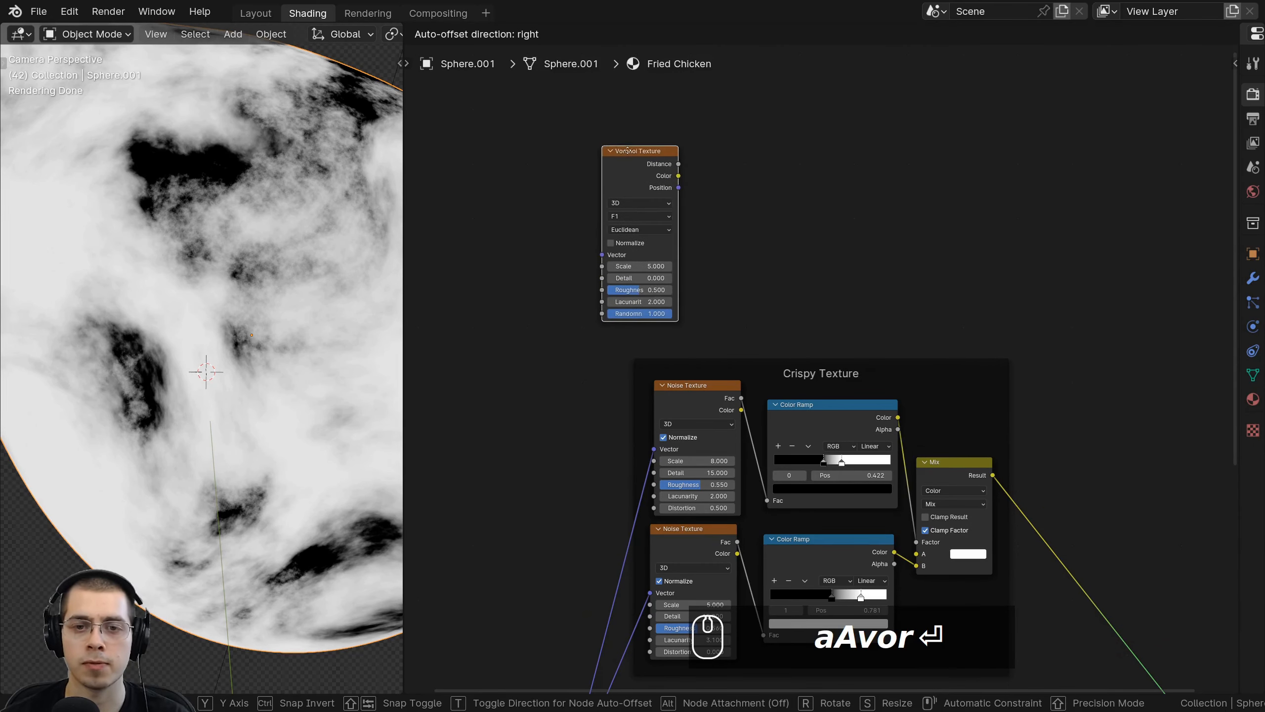
left_click(653, 157)
Connect the Mapping node's Vector output to the Voronoi Texture's Vector input and preview its Distance output on the drumstick.
middle_click_drag(641, 362, 850, 248)
scroll(851, 246, "down", 3)
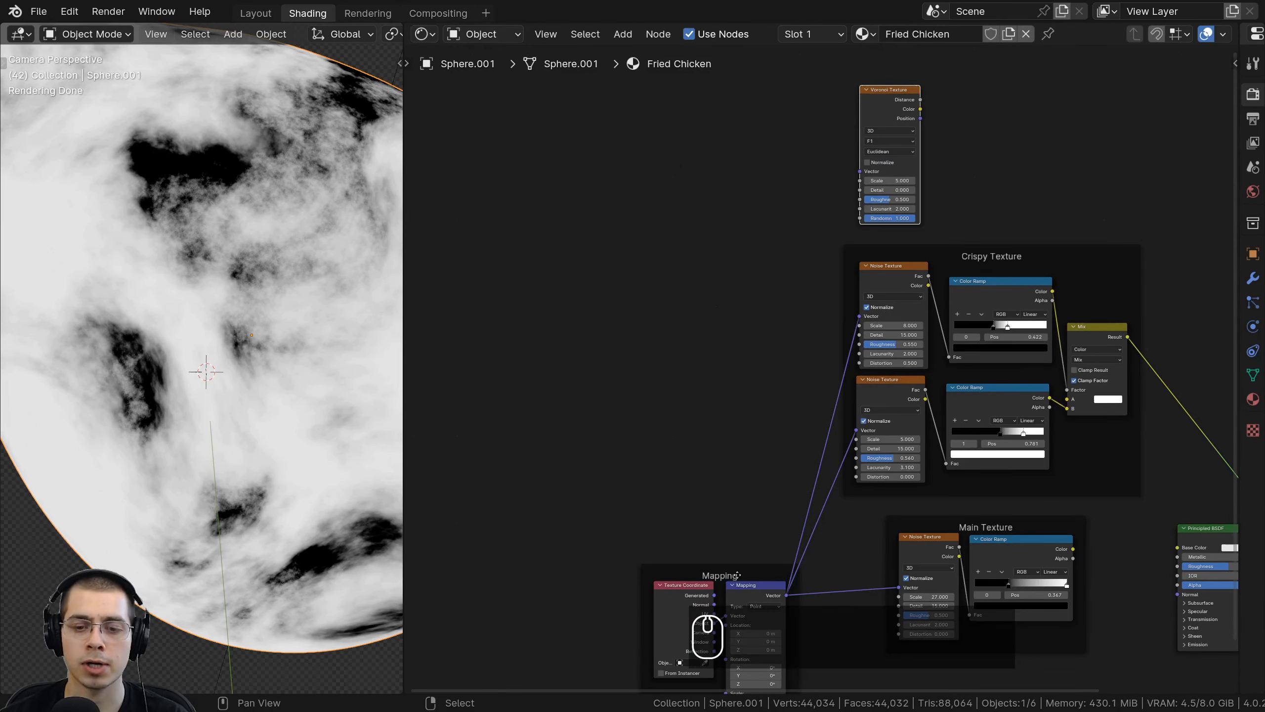
left_click_drag(738, 575, 859, 169)
middle_click_drag(853, 261, 803, 342)
scroll(810, 158, "up", 2)
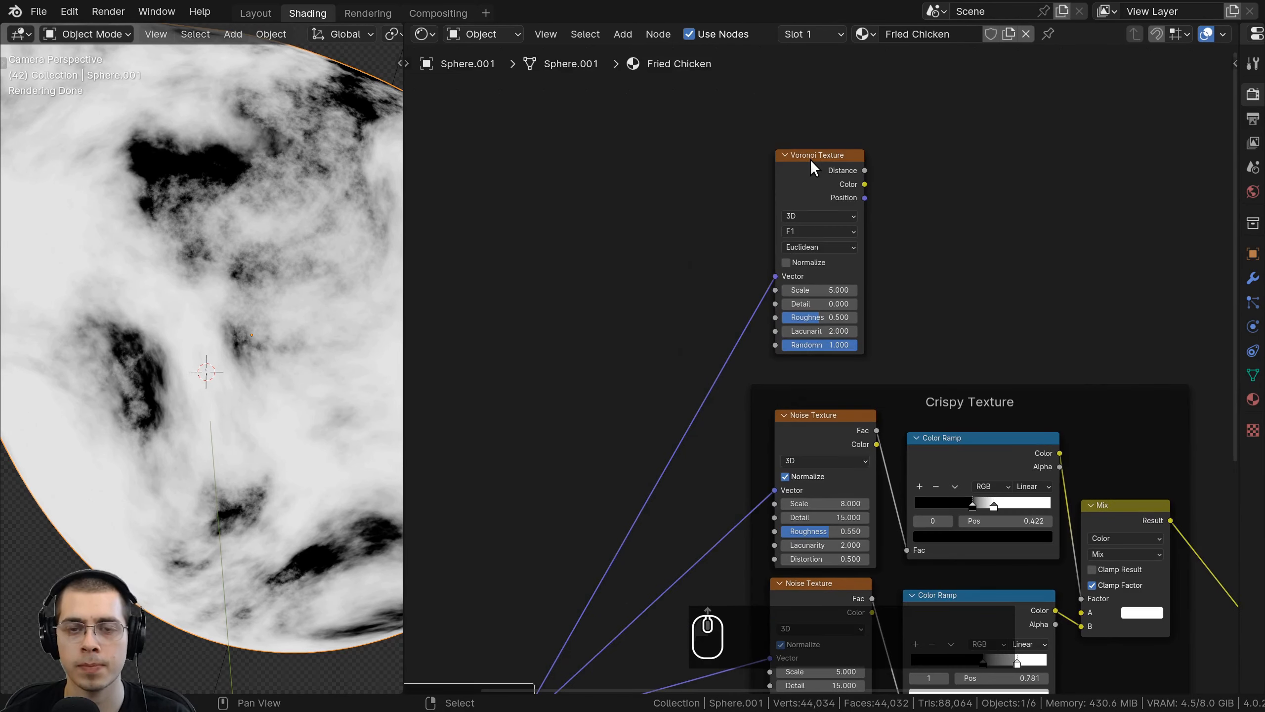
left_click(811, 170, "ctrl+shift")
scroll(241, 429, "down", 3)
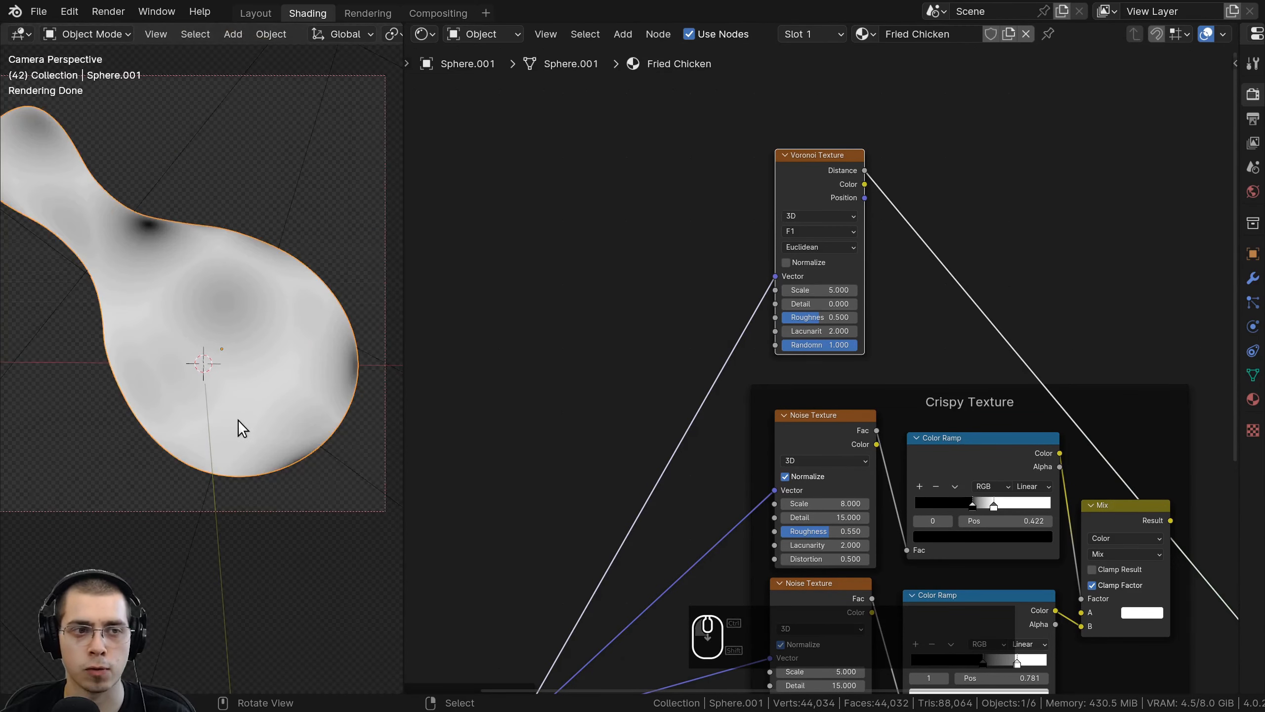
Set the Voronoi Texture's Scale to 40.7.
middle_click_drag(696, 555, 676, 590)
scroll(761, 344, "up", 1)
left_click_drag(765, 341, 942, 340)
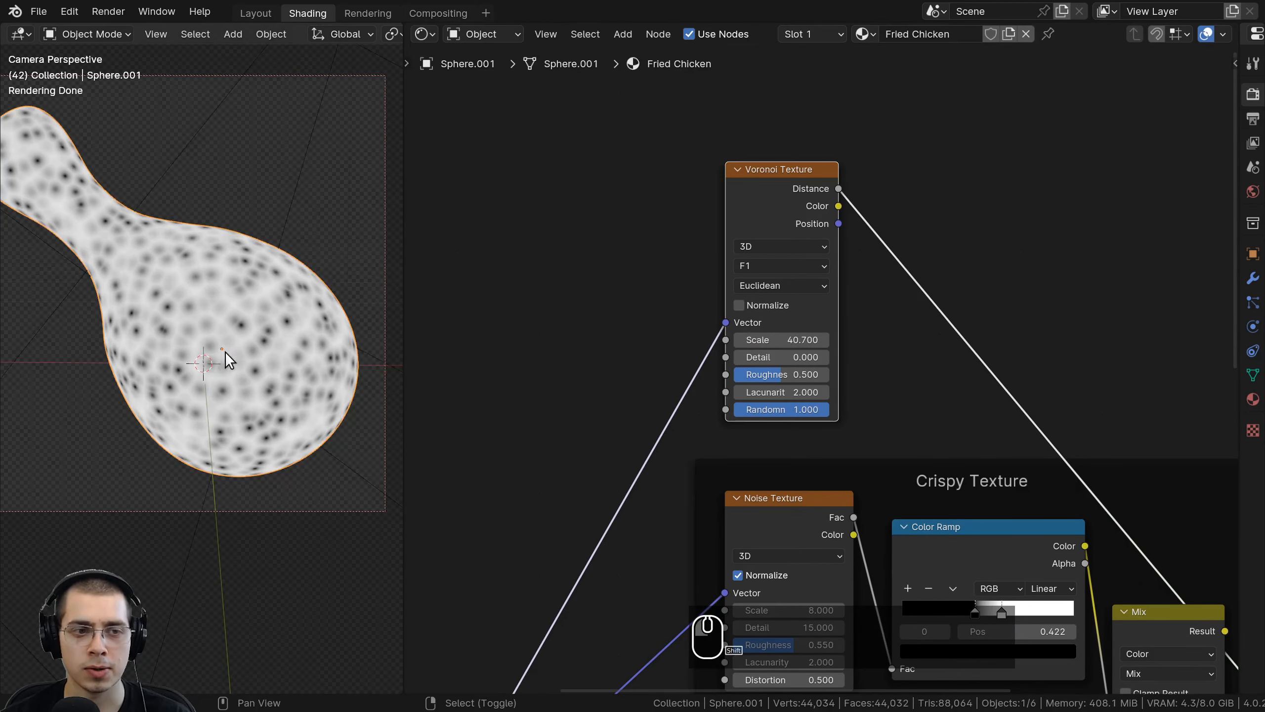
Examine the F1 Voronoi cell pattern across the drumstick, checking the edges between cells up close.
middle_click_drag(226, 352, 103, 141, "shift")
scroll(224, 285, "up", 6)
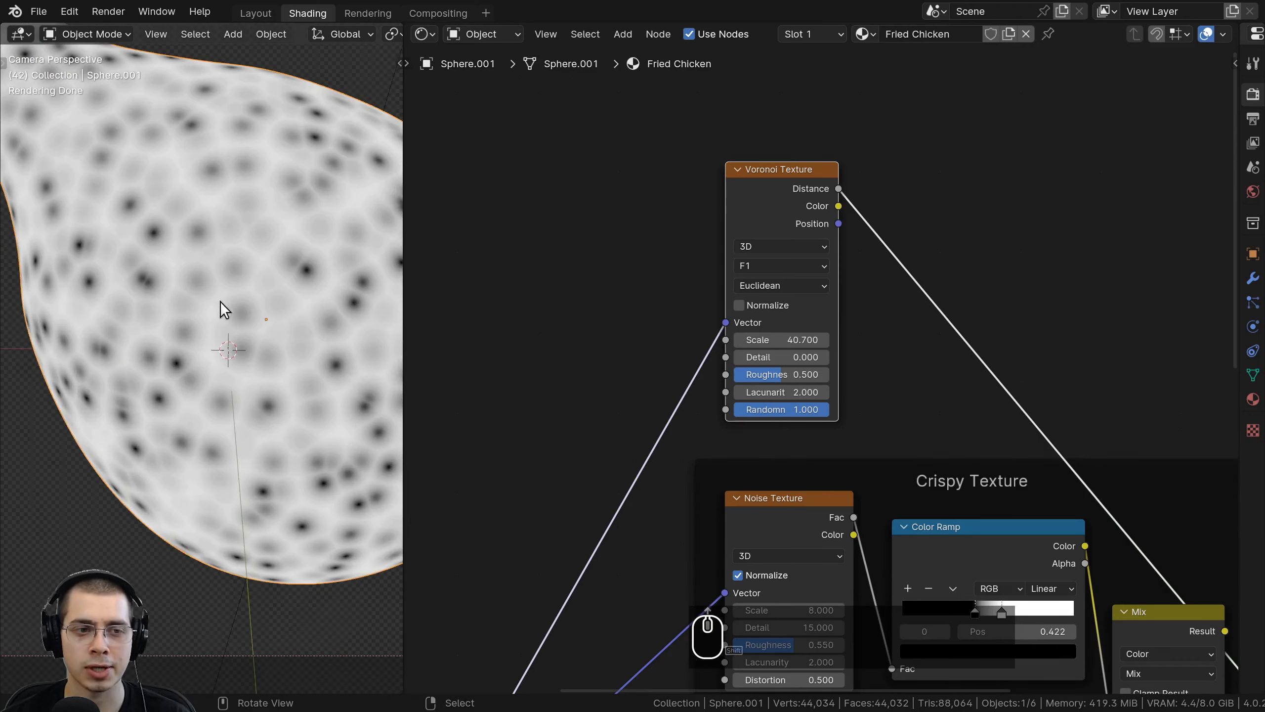
middle_click_drag(307, 285, 217, 368, "shift")
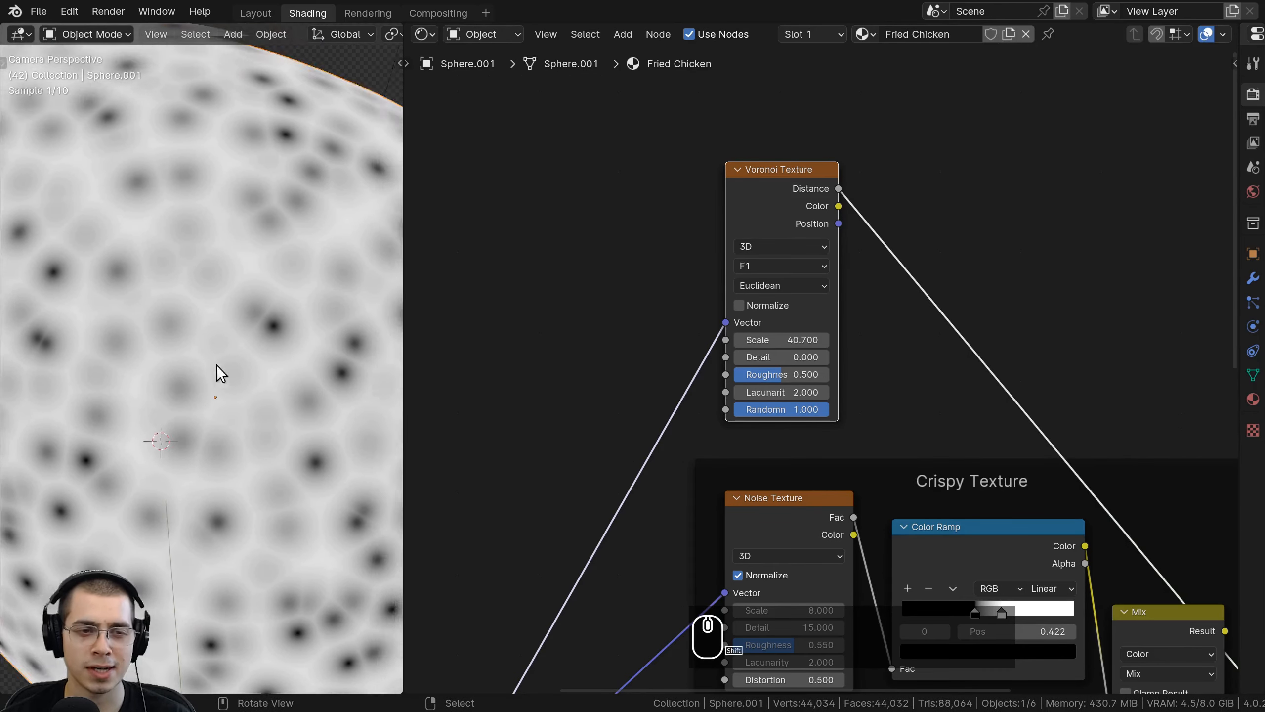
scroll(338, 274, "up", 2)
middle_click_drag(265, 457, 186, 443, "shift")
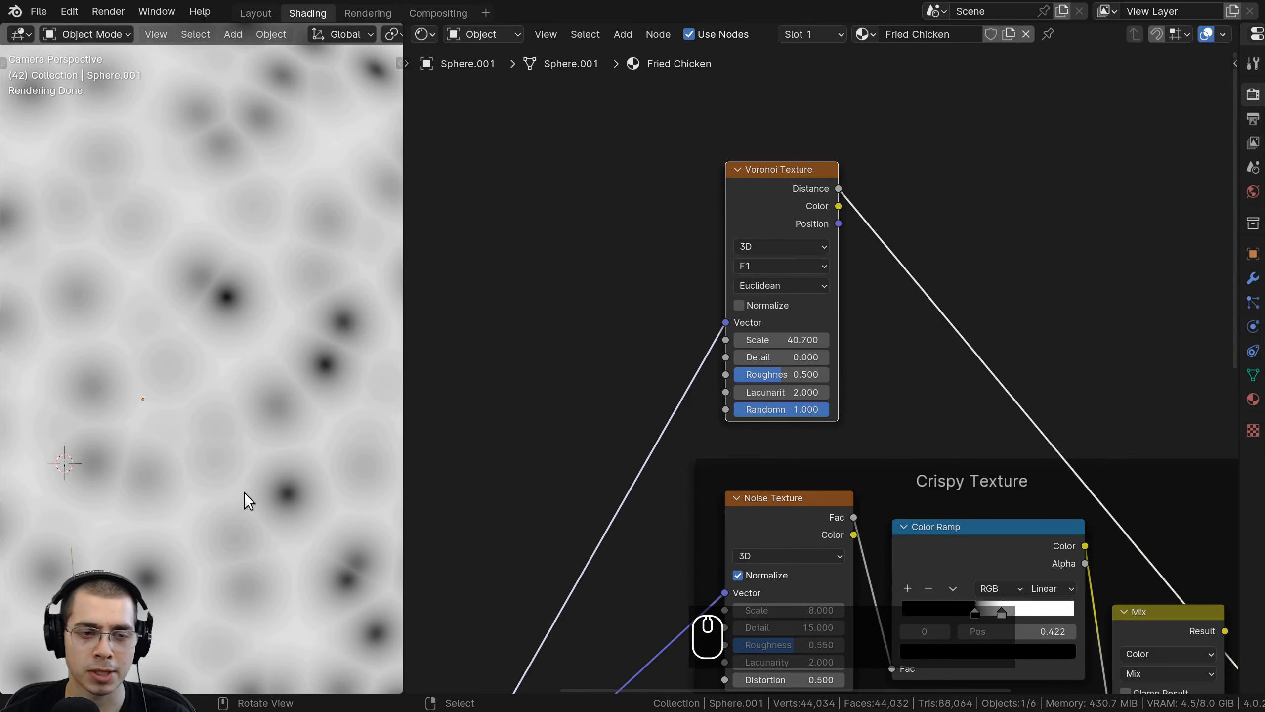
scroll(430, 355, "down", 1)
scroll(234, 358, "down", 8)
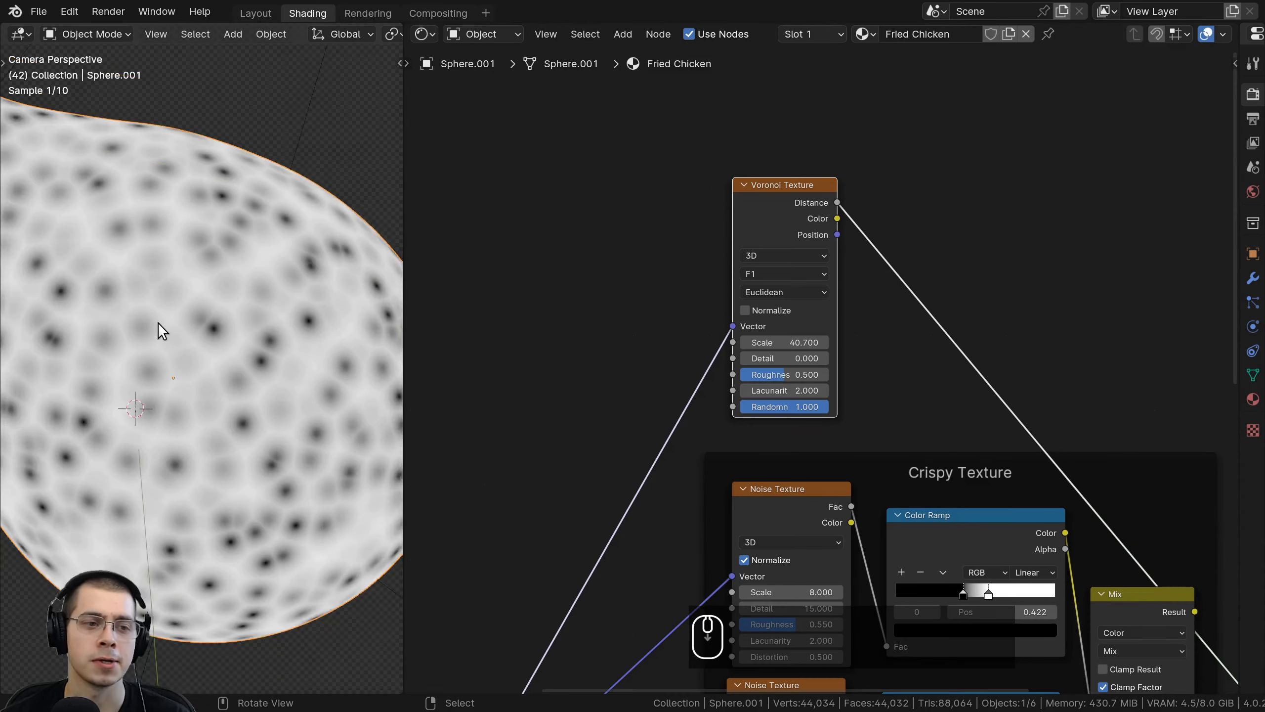
middle_click_drag(159, 322, 171, 326, "shift")
scroll(747, 364, "up", 3)
scroll(254, 362, "up", 5)
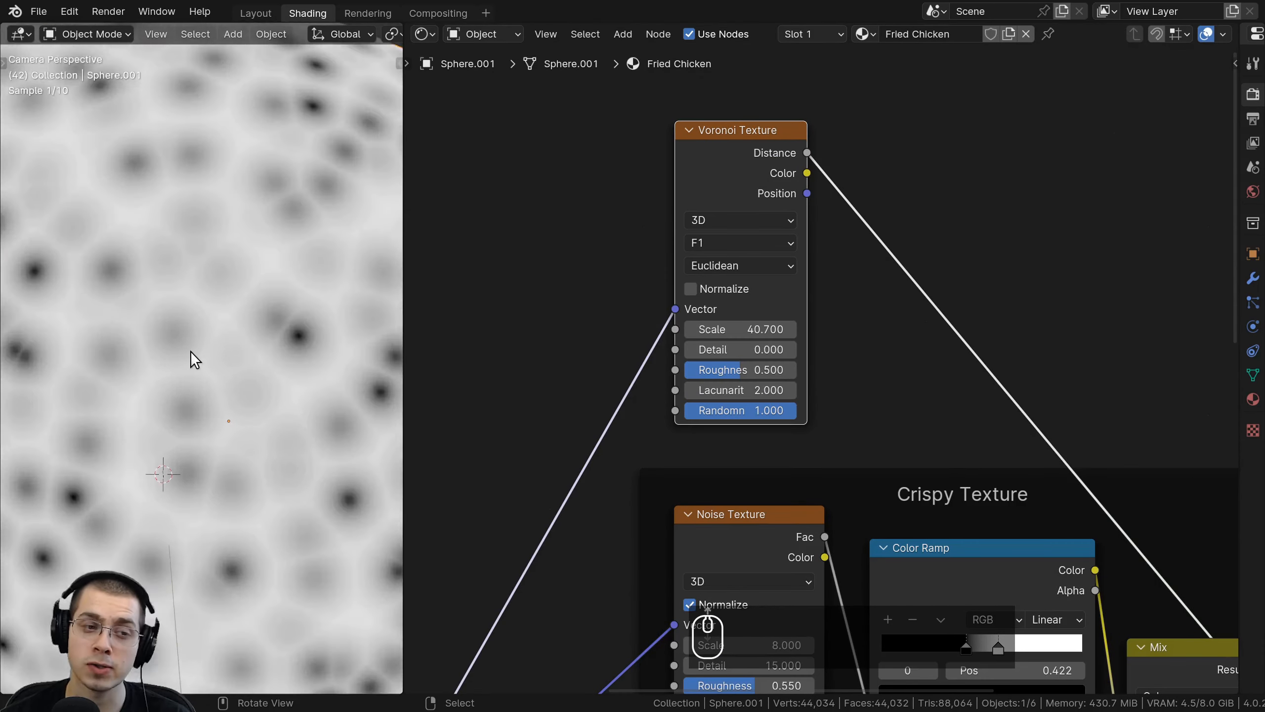
scroll(195, 359, "up", 4)
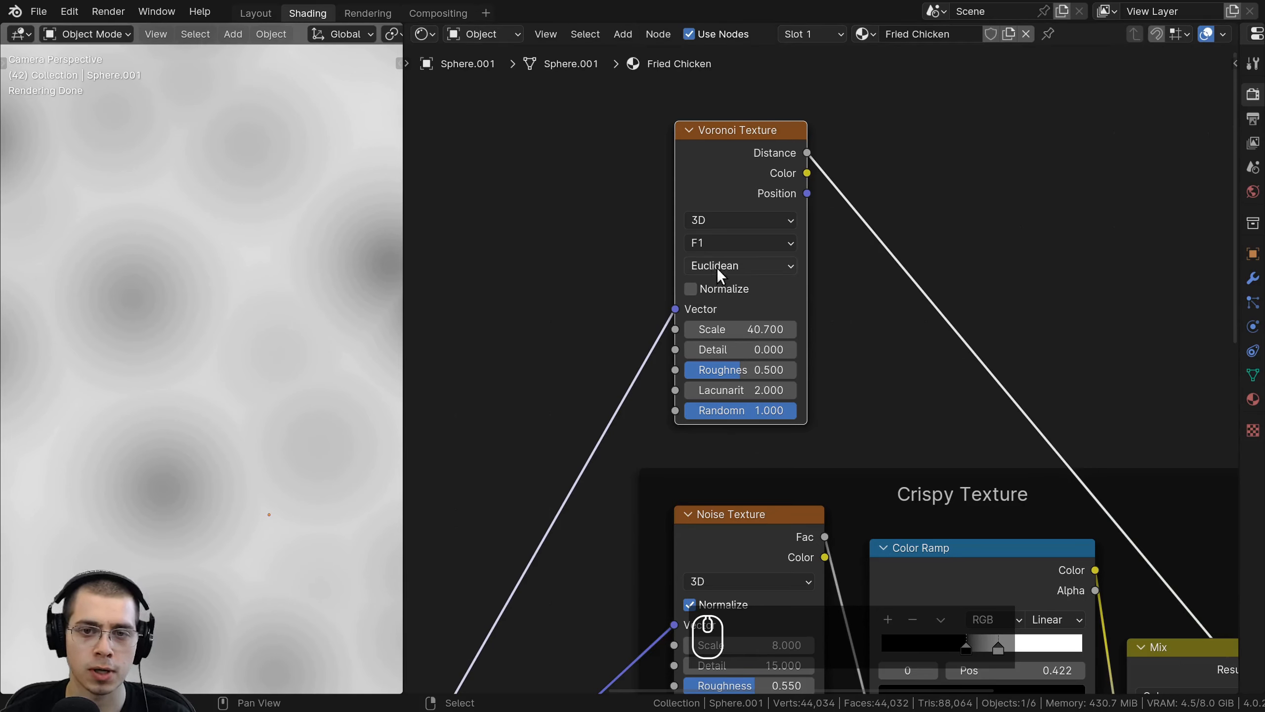
Switch the Voronoi Texture's feature output to Smooth F1 and check the pattern on the drumstick.
left_click(721, 242)
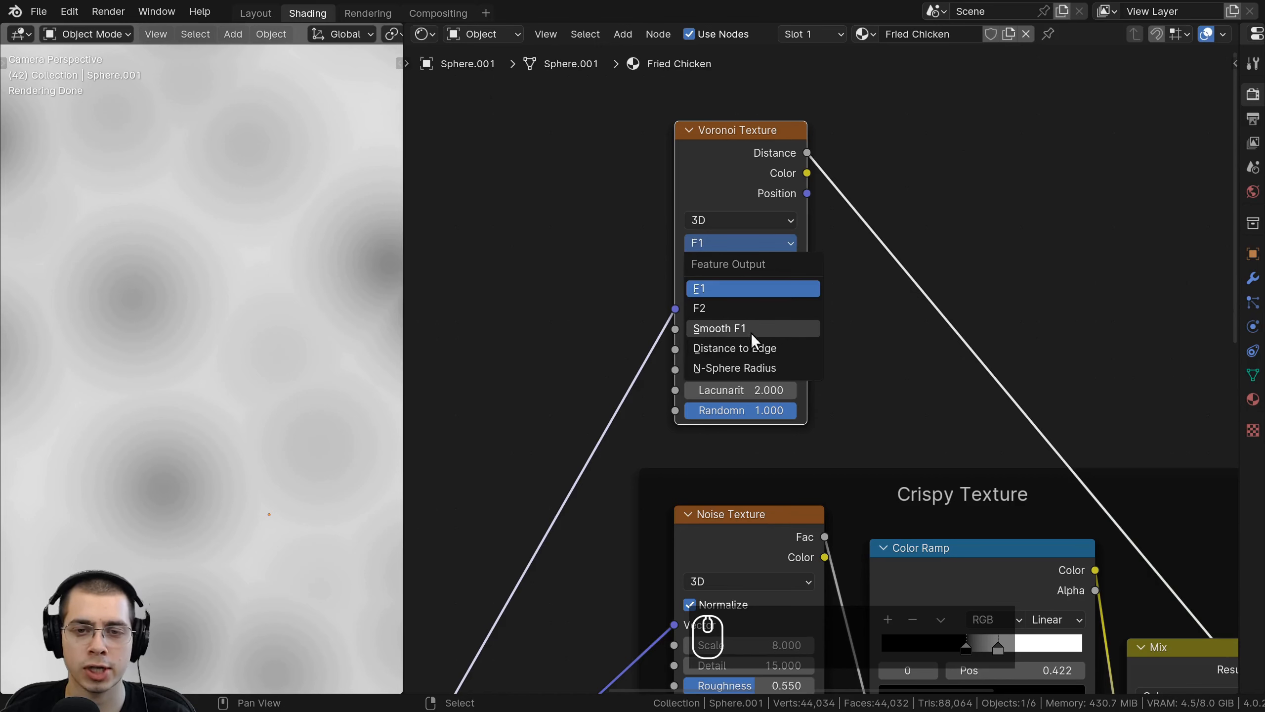
left_click(737, 330)
scroll(150, 299, "down", 5)
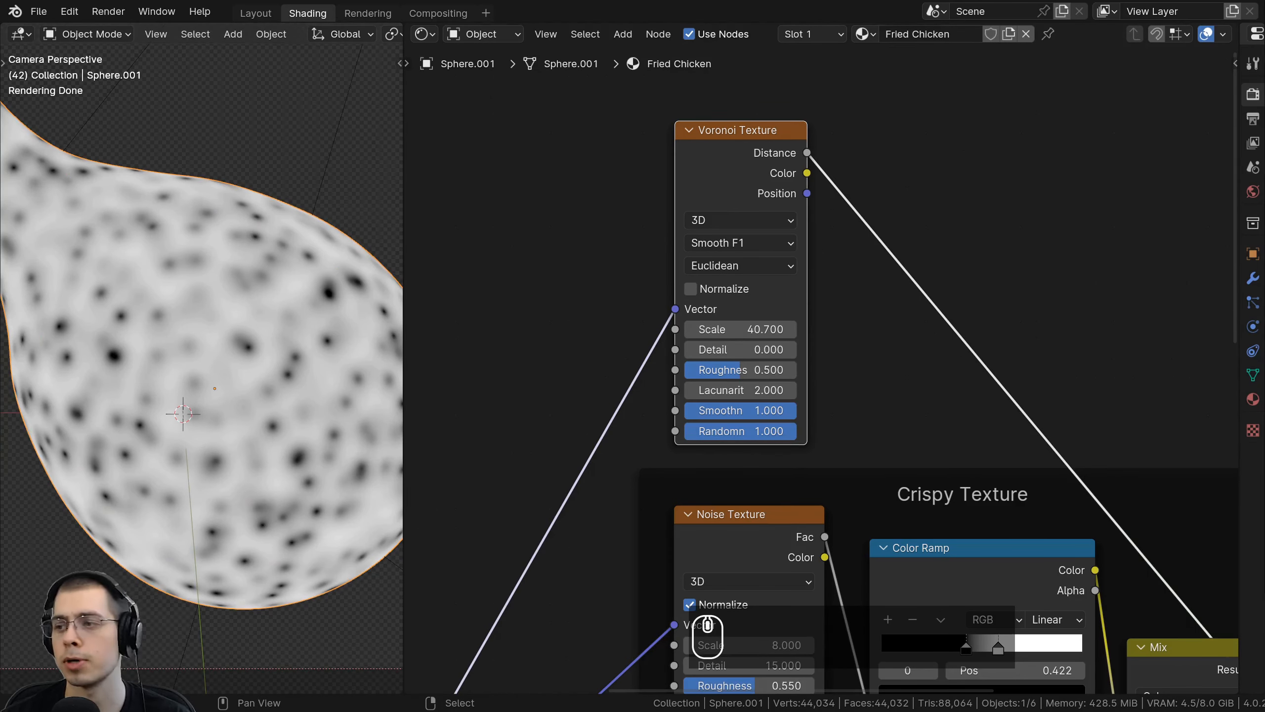
Set the Voronoi Texture's Scale to 200 and its Detail to 15.
middle_click_drag(518, 335, 514, 325)
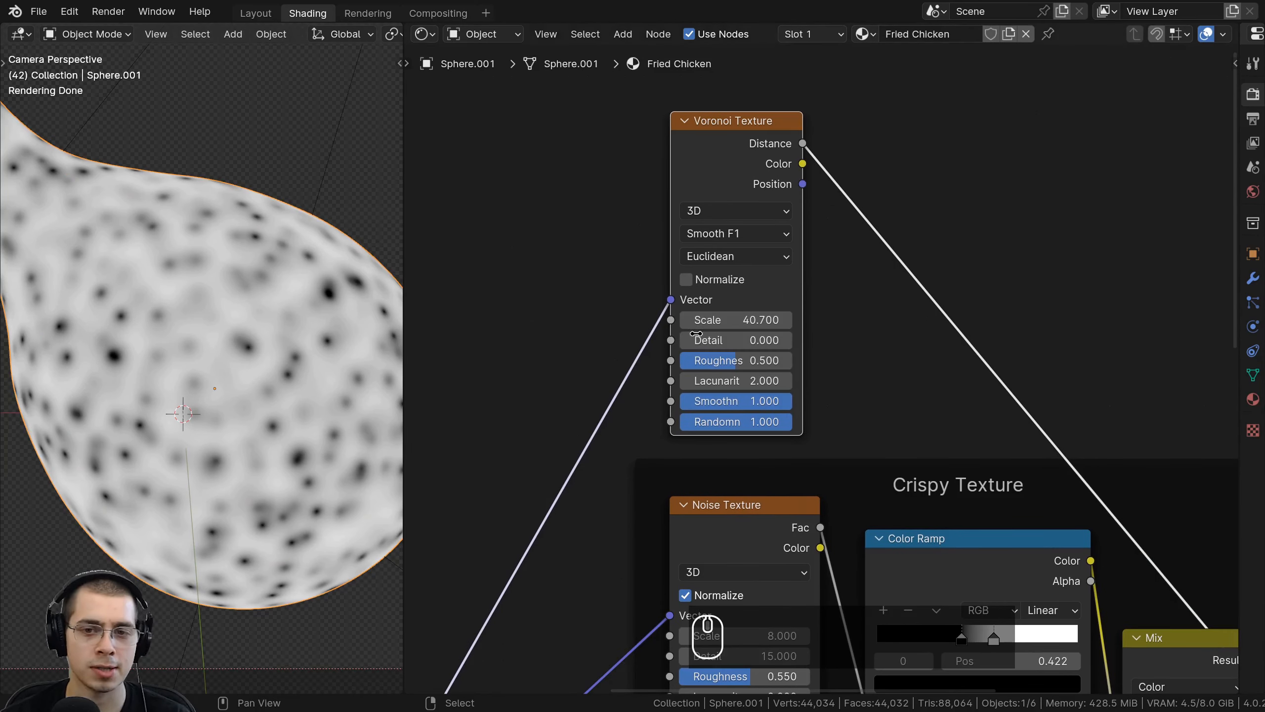
double_click(711, 322)
type("200")
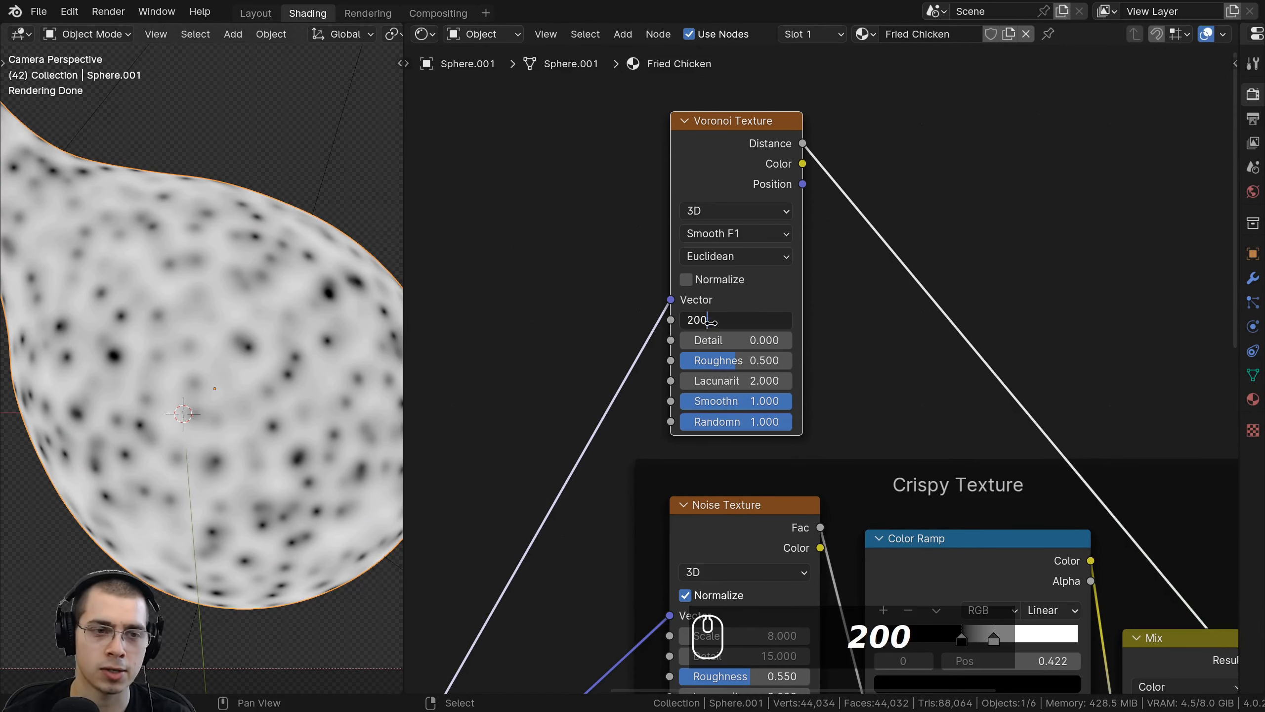
key("Return")
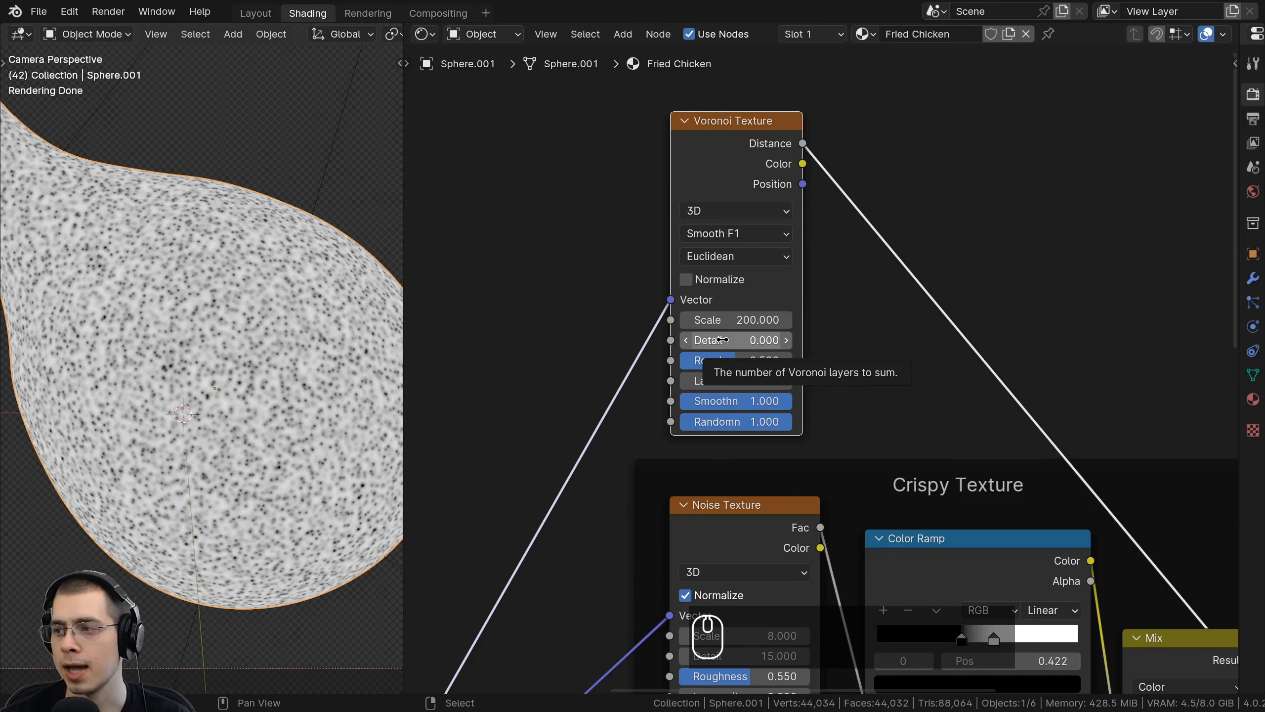
left_click_drag(716, 337, 722, 339)
Inspect the fine Voronoi pattern up close and open the Voronoi Texture's Roughness value for editing.
scroll(254, 352, "up", 6)
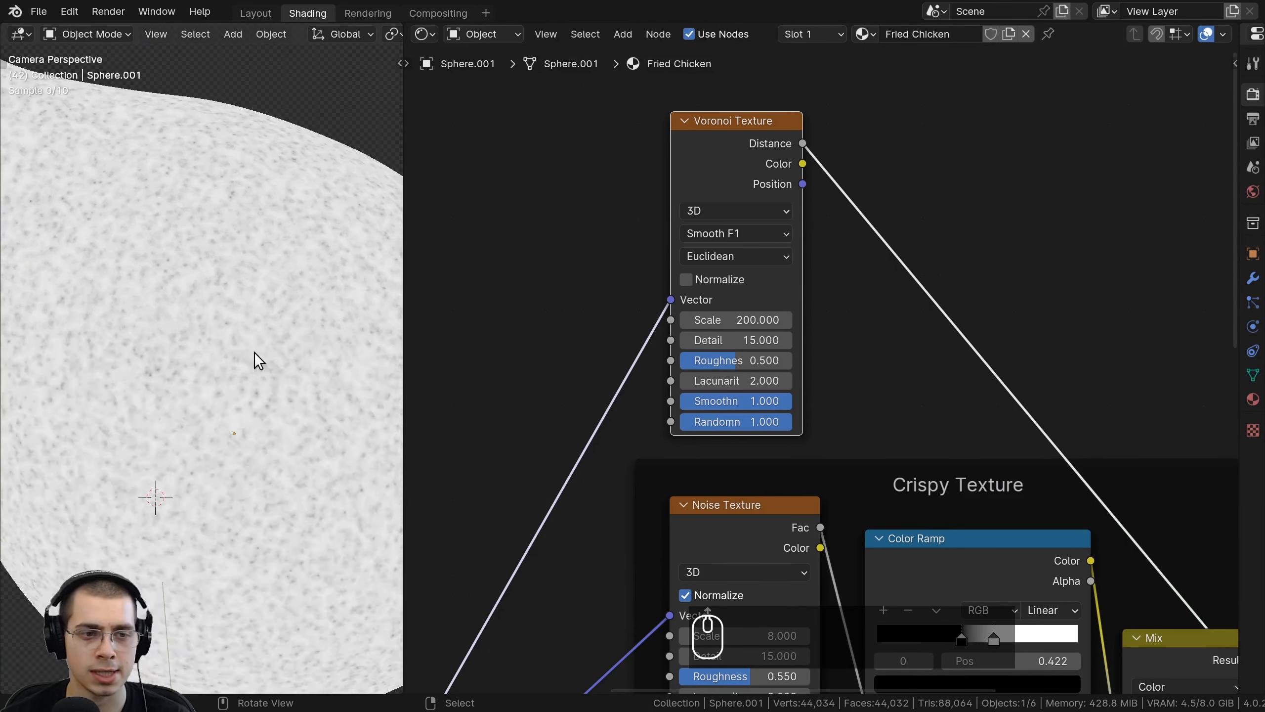
scroll(777, 379, "up", 2)
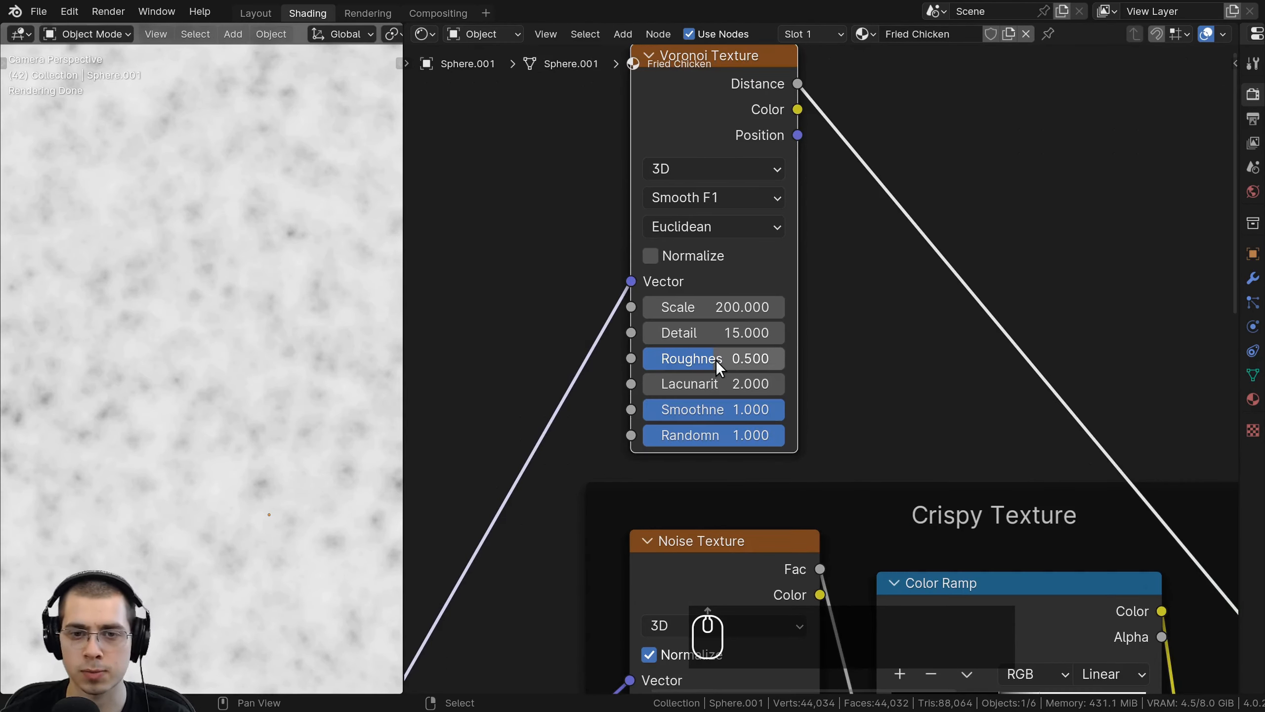
left_click(732, 356)
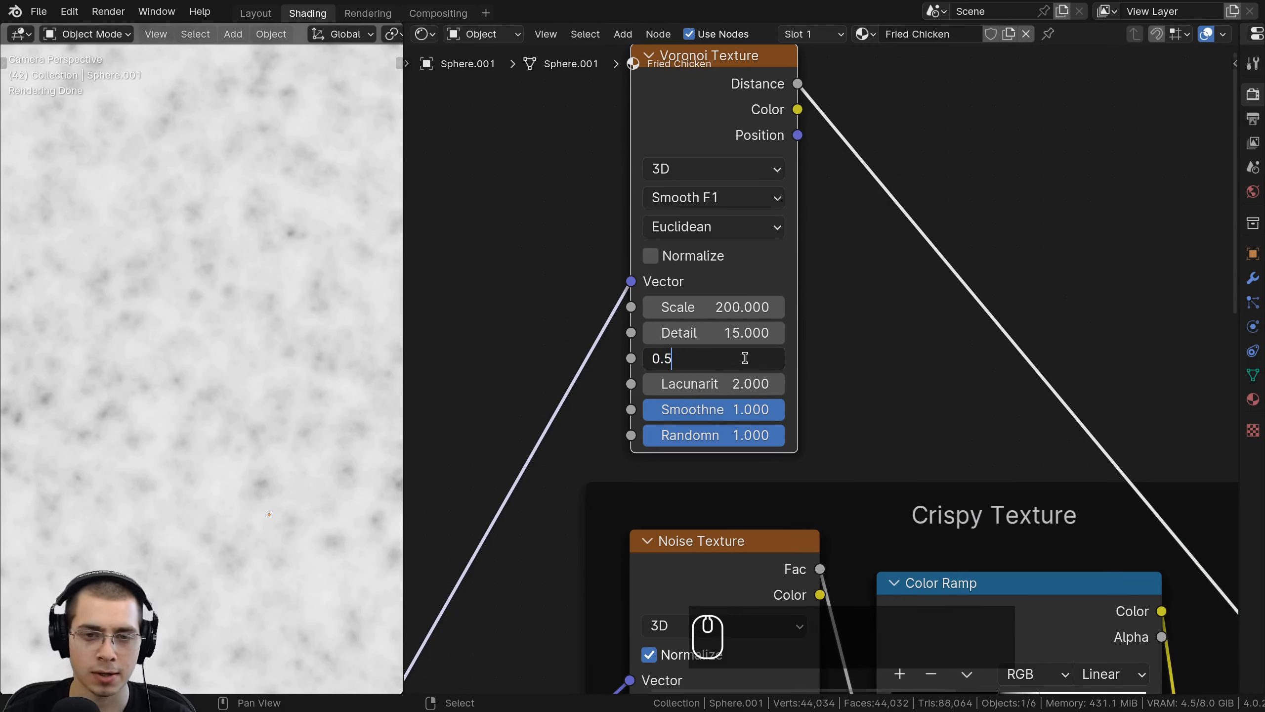
Set the Voronoi Texture's roughness to 0.45.
key("BackSpace")
type("45")
key("Return")
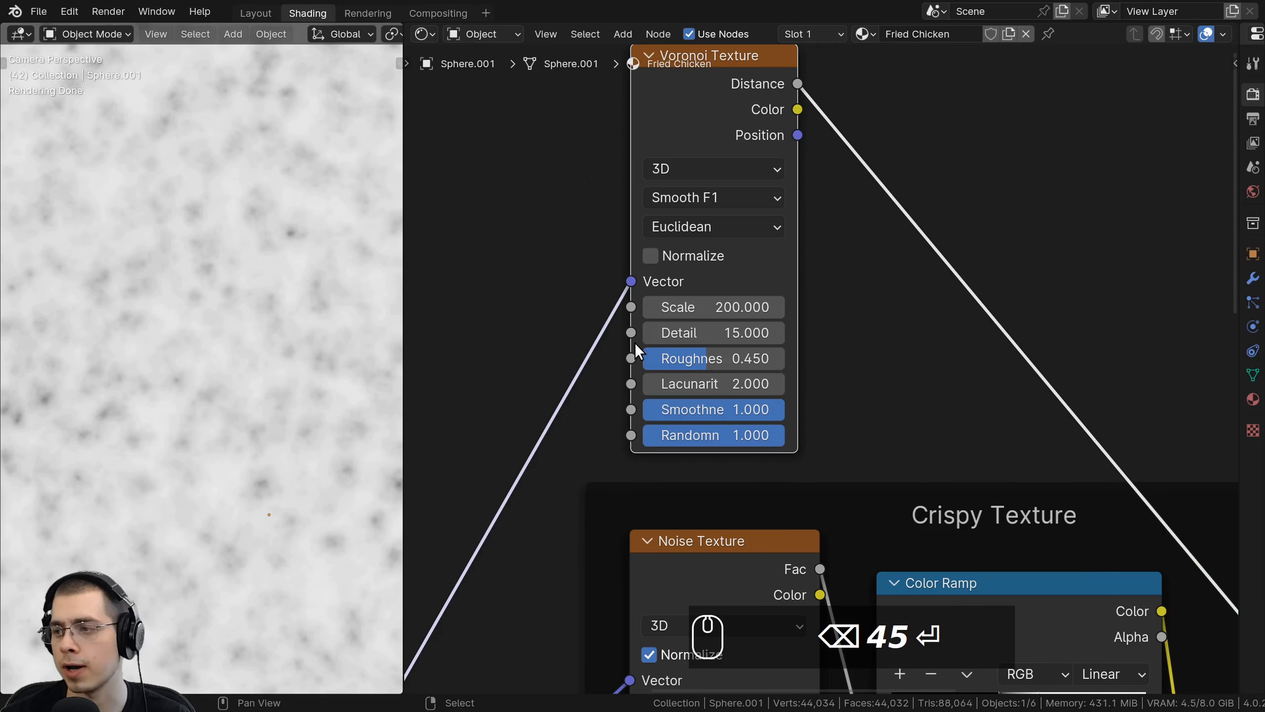
Insert a Color Ramp node on the link leaving the Voronoi Texture's Distance output.
scroll(635, 343, "down", 2)
scroll(255, 369, "down", 3)
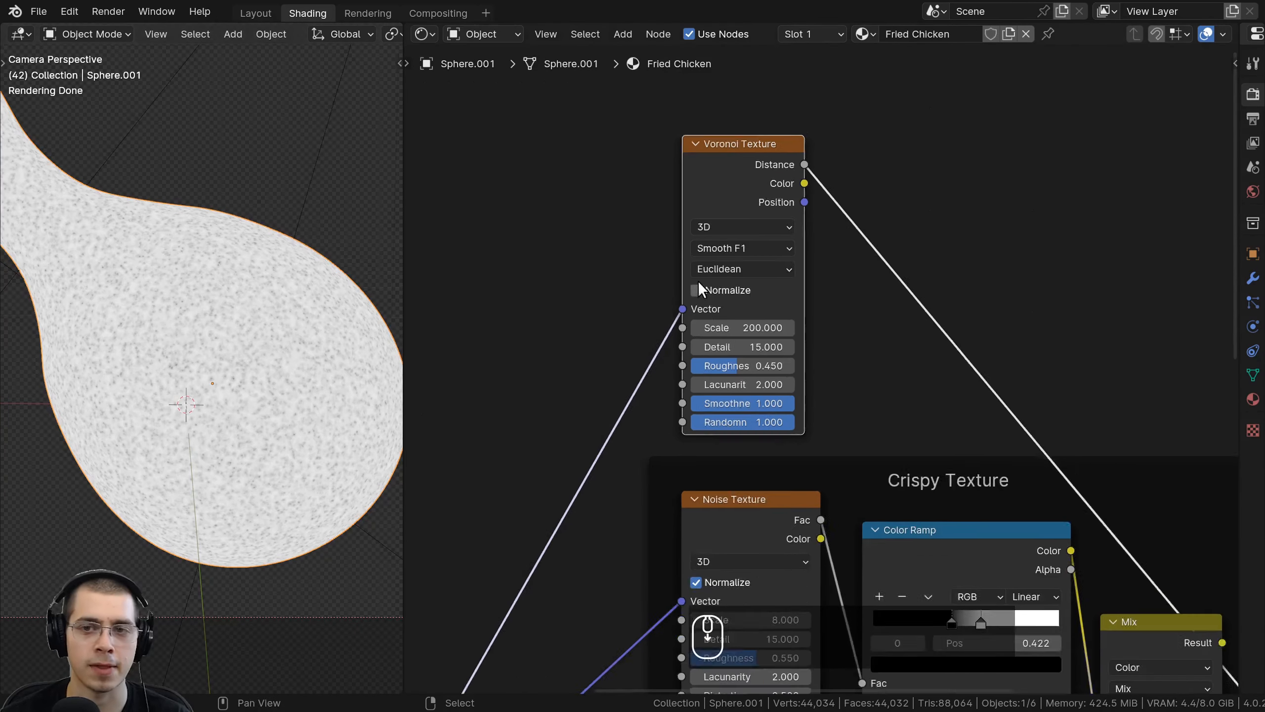
scroll(699, 289, "down", 1)
scroll(187, 288, "down", 1)
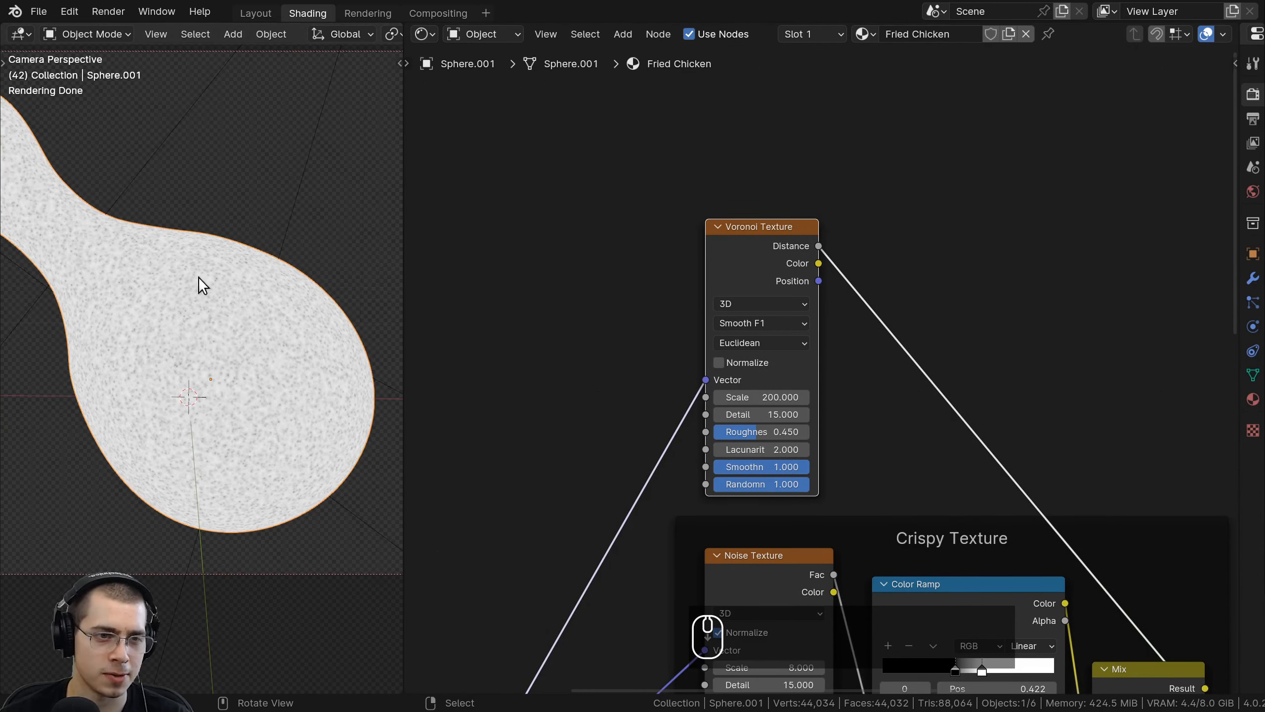
scroll(489, 320, "right", 4, "ctrl")
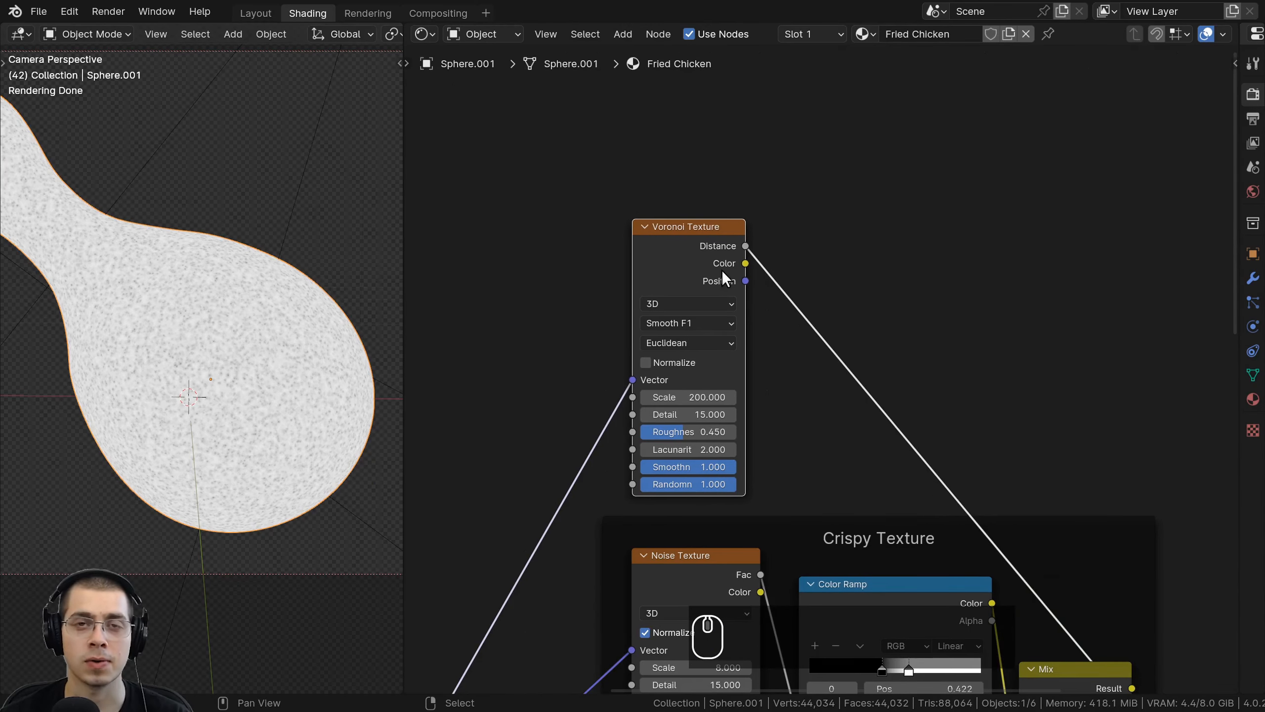
scroll(799, 408, "down", 2, "shift")
scroll(800, 449, "right", 1, "ctrl")
scroll(717, 364, "up", 1, "shift")
scroll(718, 364, "right", 1, "ctrl")
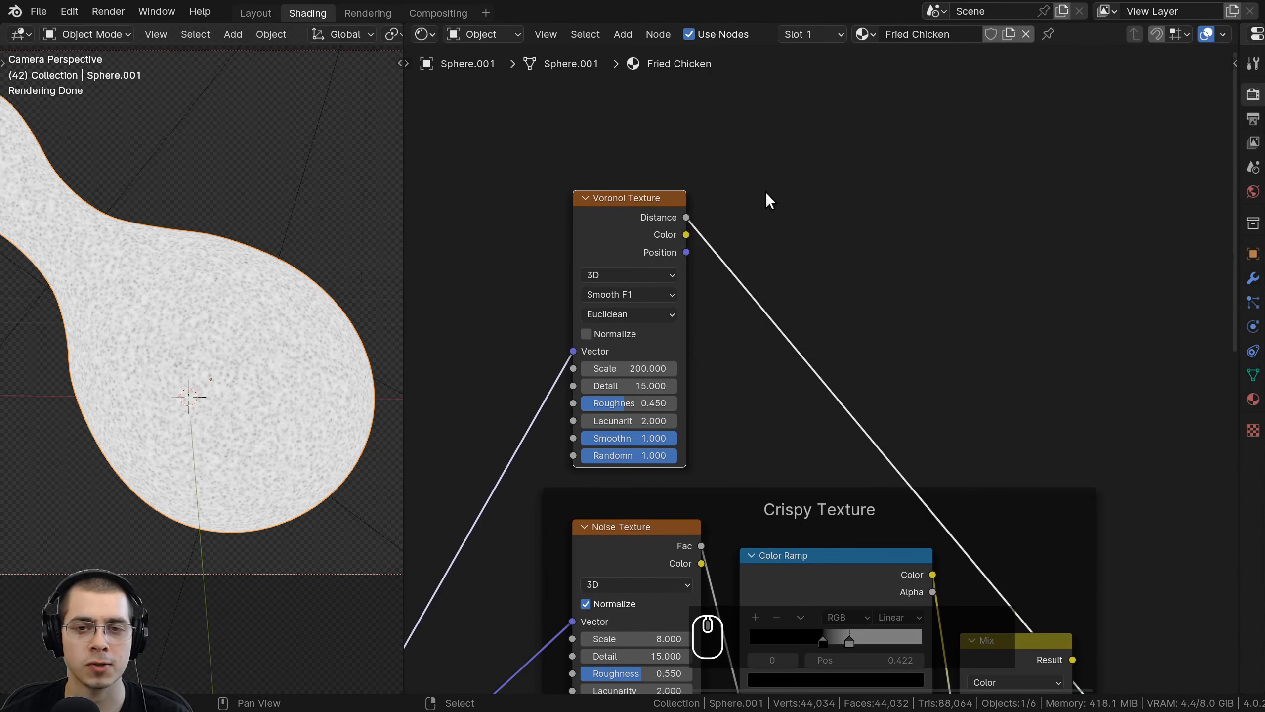
key("shift+a")
type("col")
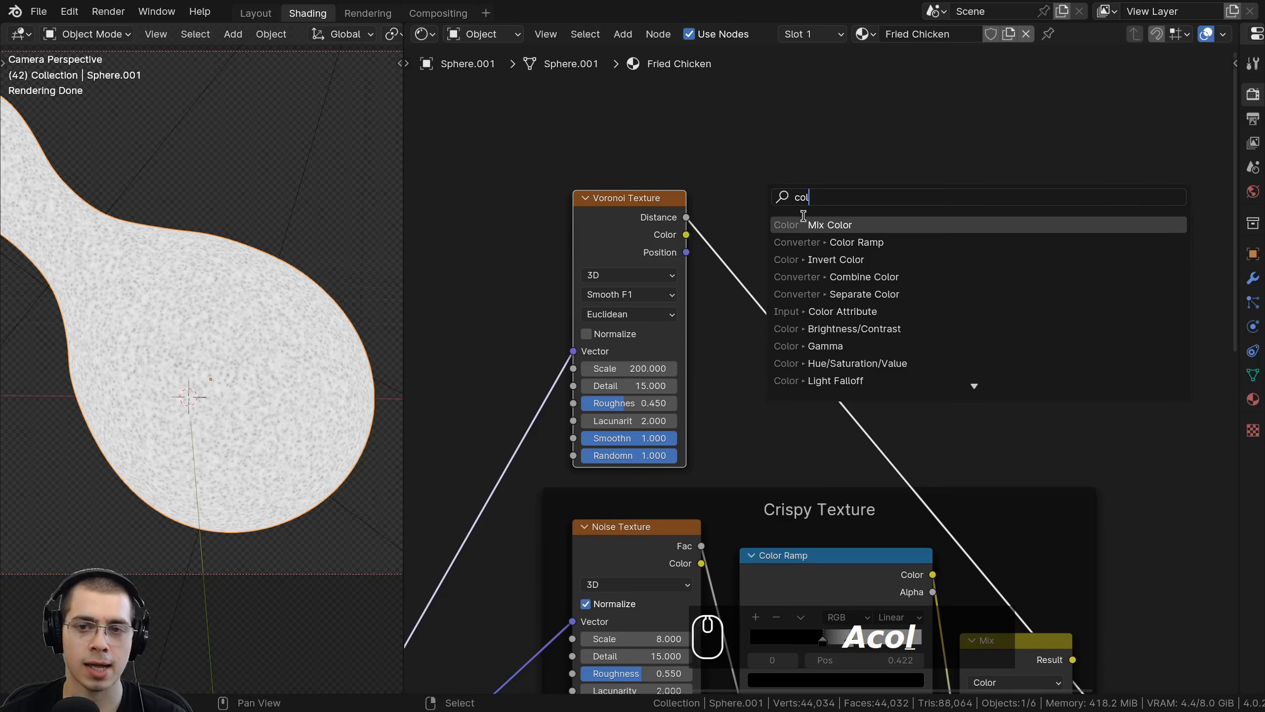
left_click(800, 242)
left_click(758, 237)
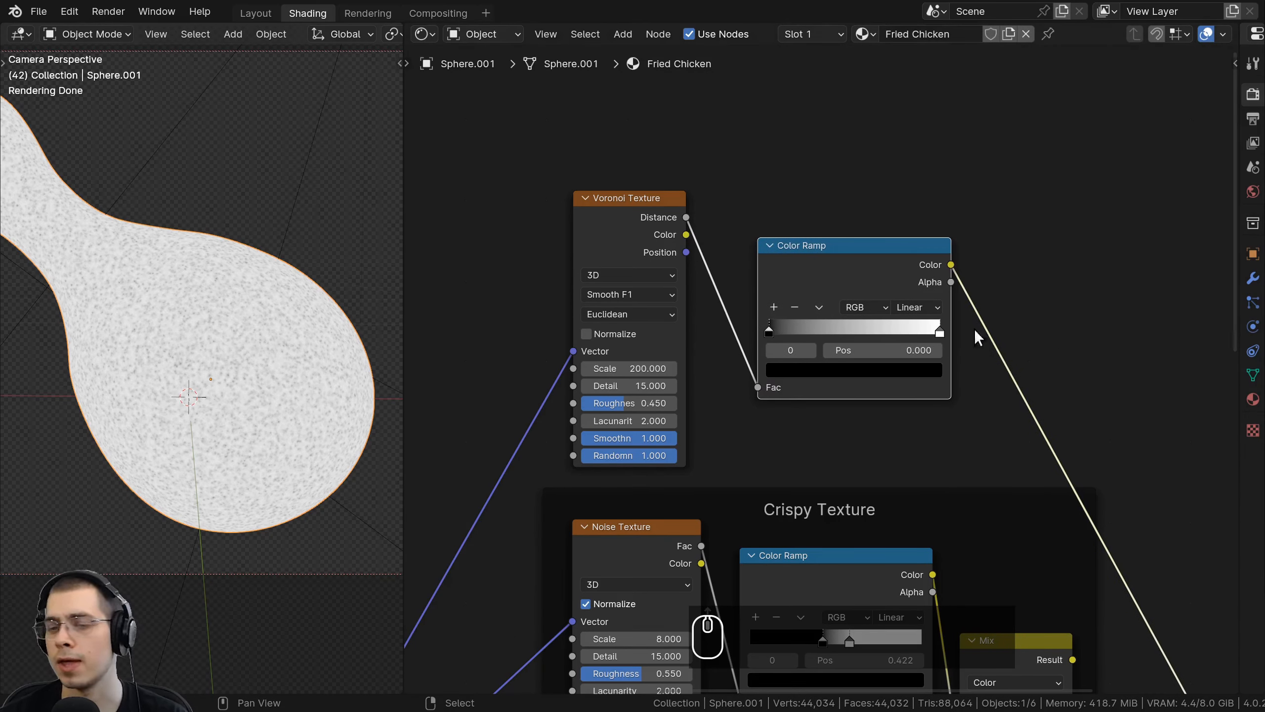
Darken the white end stop of the new Color Ramp to a light grey with value 0.448.
left_click(939, 333)
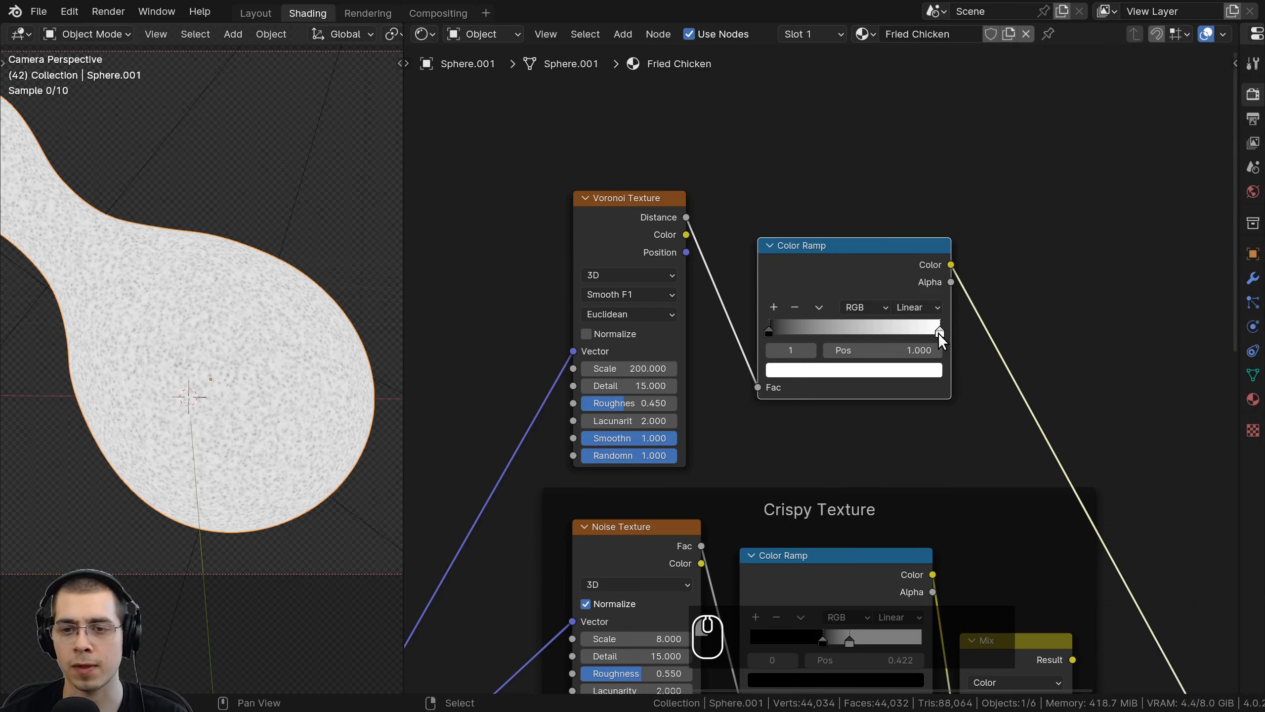
left_click(910, 370)
left_click_drag(930, 120, 929, 180)
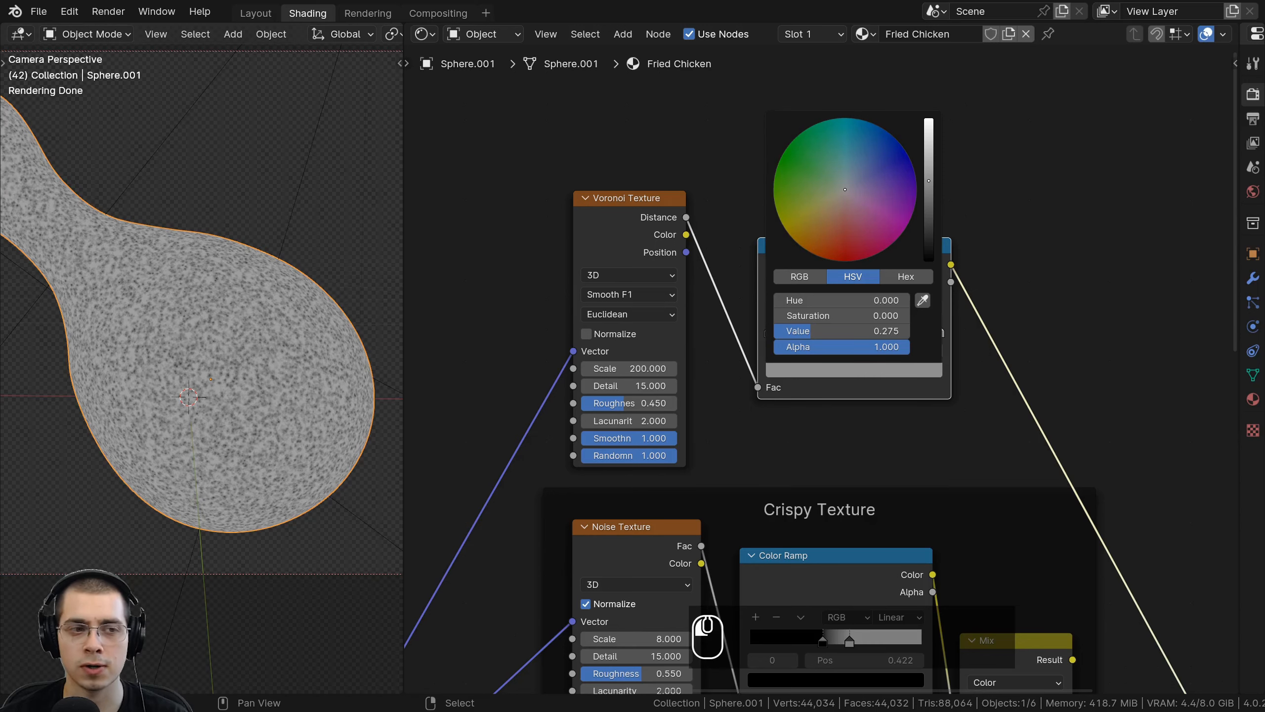
scroll(846, 374, "up", 2)
key("ctrl+c")
key("ctrl+v")
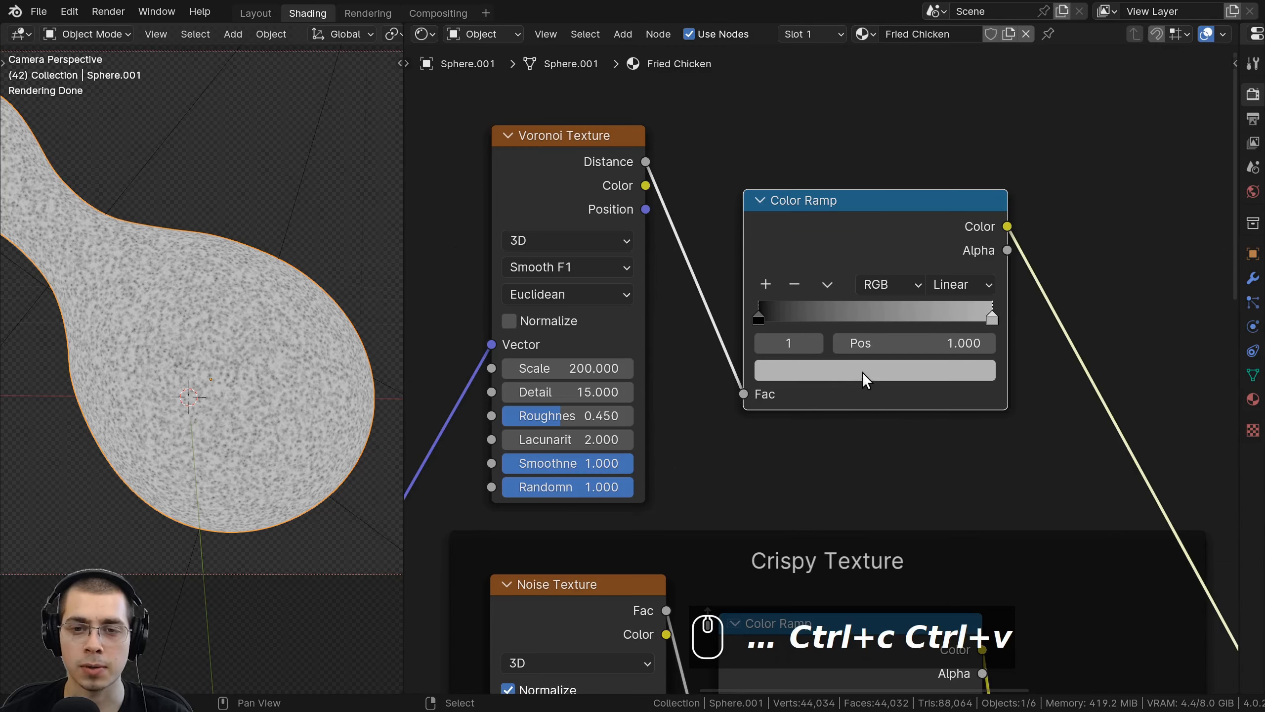
scroll(837, 371, "up", 1)
middle_click_drag(836, 372, 835, 388)
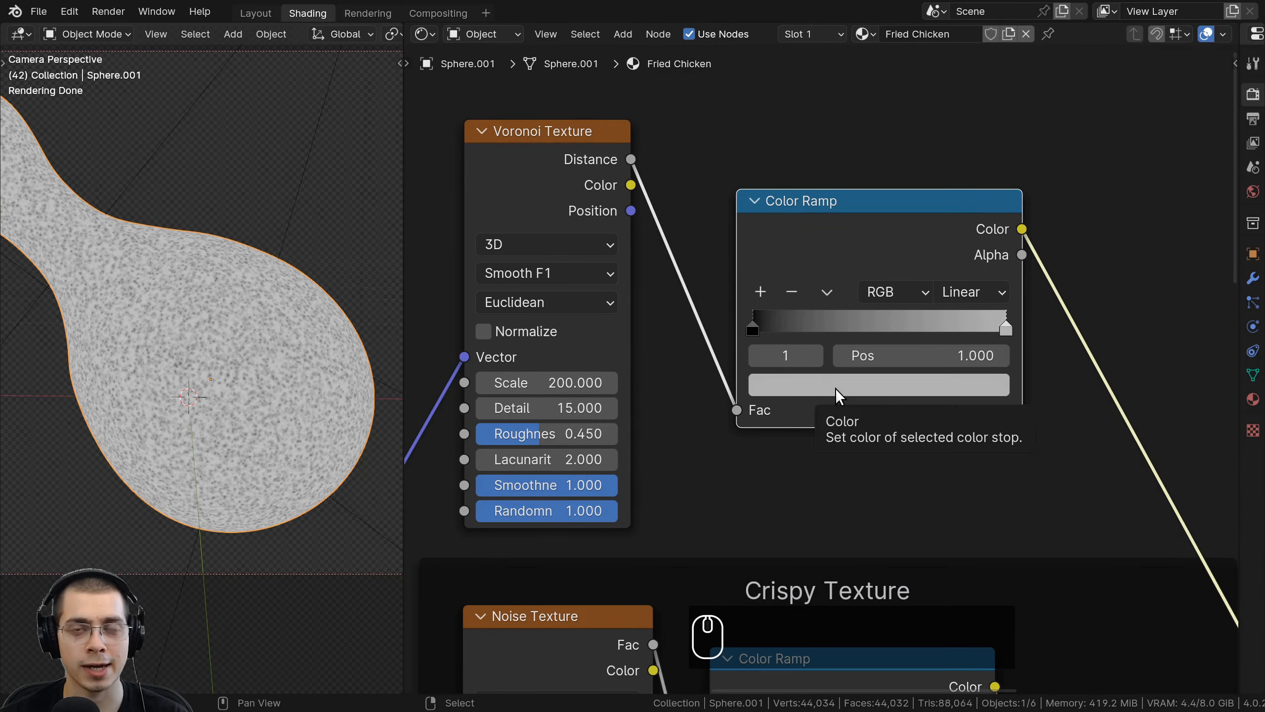
left_click(835, 388)
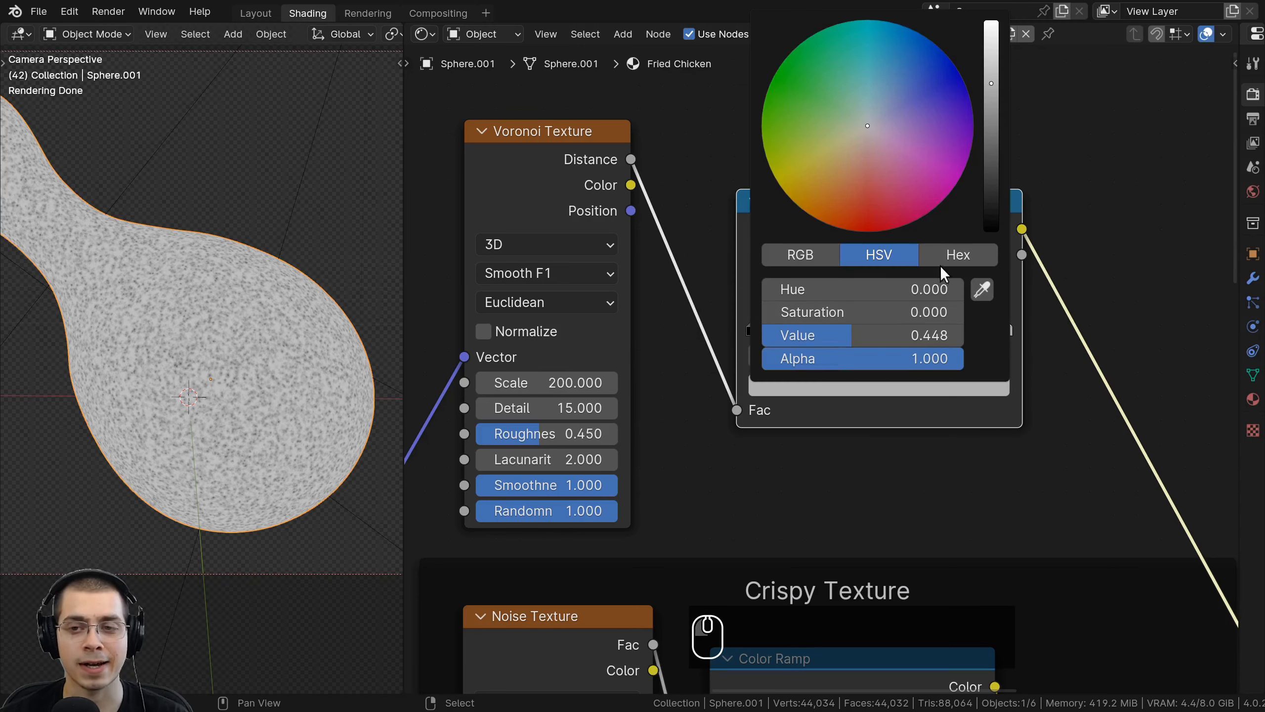
left_click(959, 264)
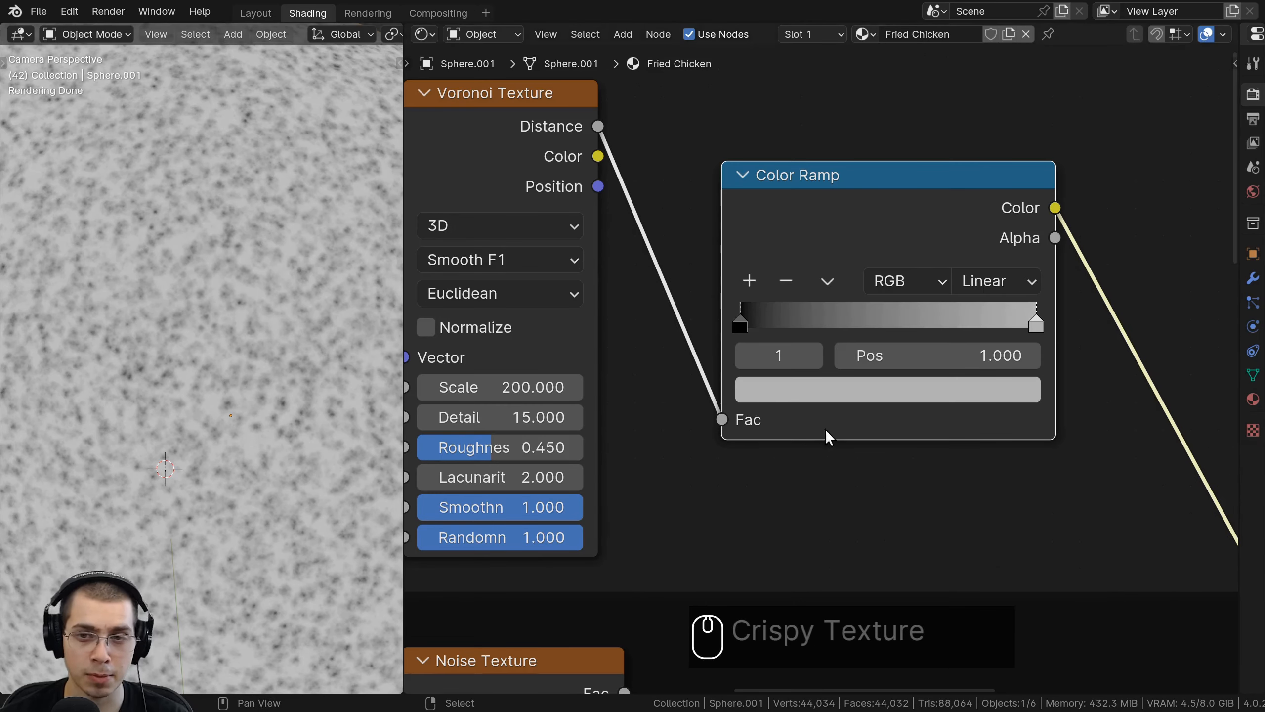
Add a middle stop to the Color Ramp at position 0.495 and make it a darker grey.
left_click(883, 316, "ctrl")
left_click_drag(882, 316, 884, 319)
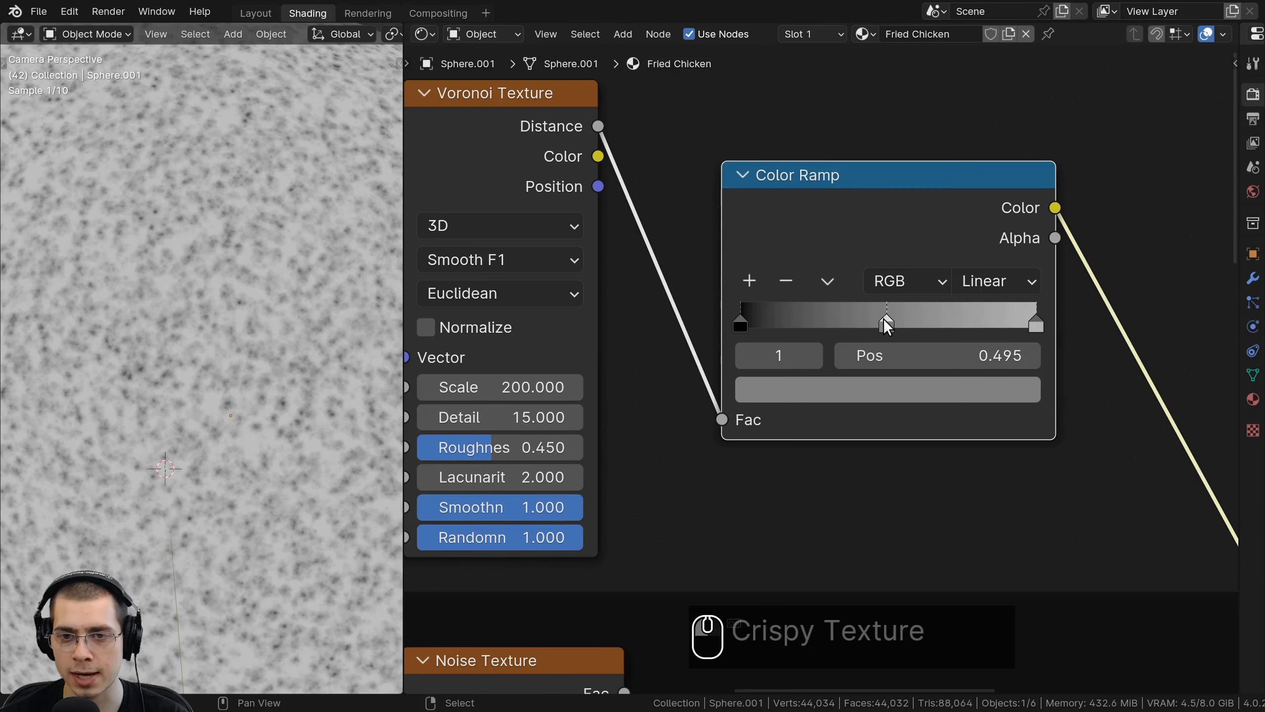
scroll(882, 413, "down", 1)
left_click(885, 423)
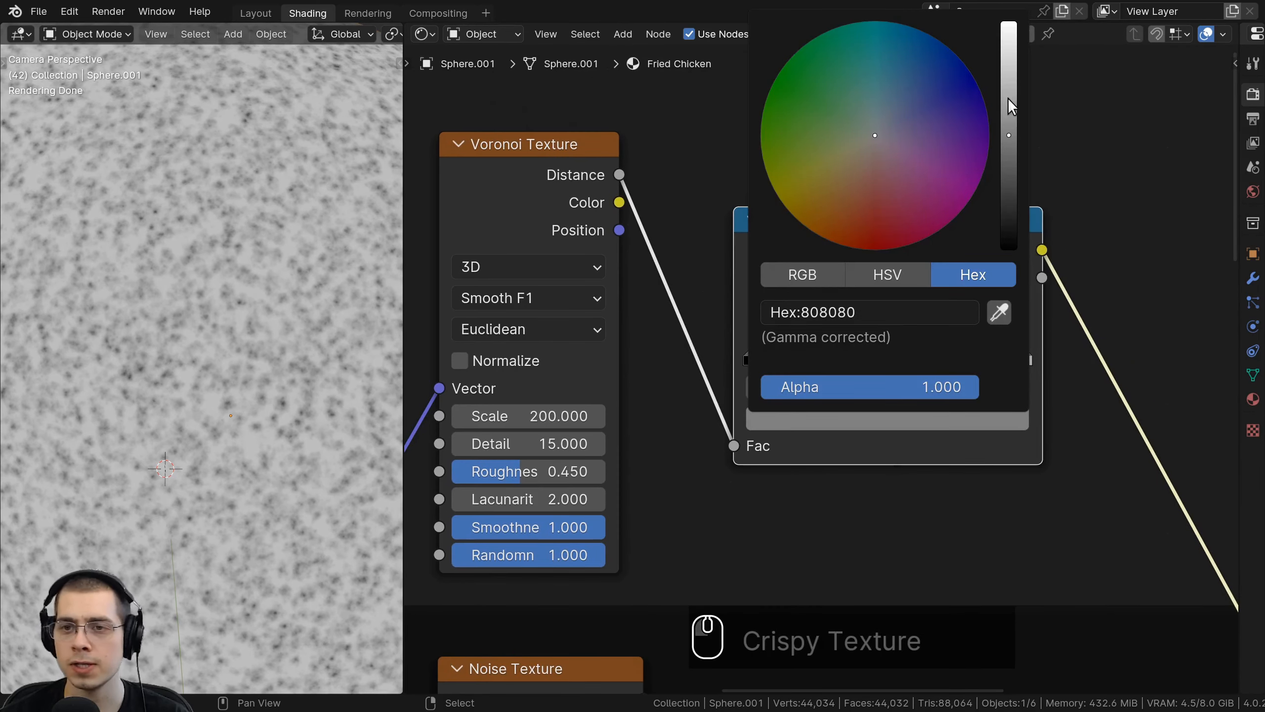
left_click_drag(1009, 135, 1009, 161)
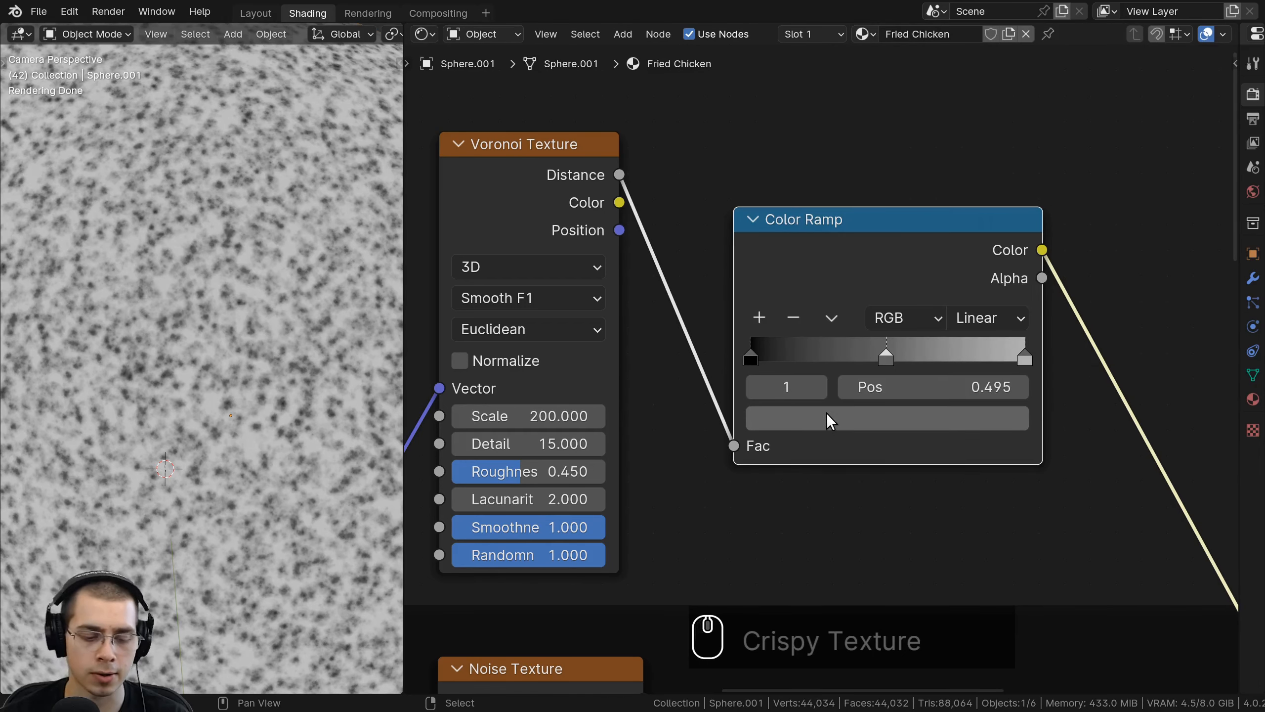
left_click(877, 424)
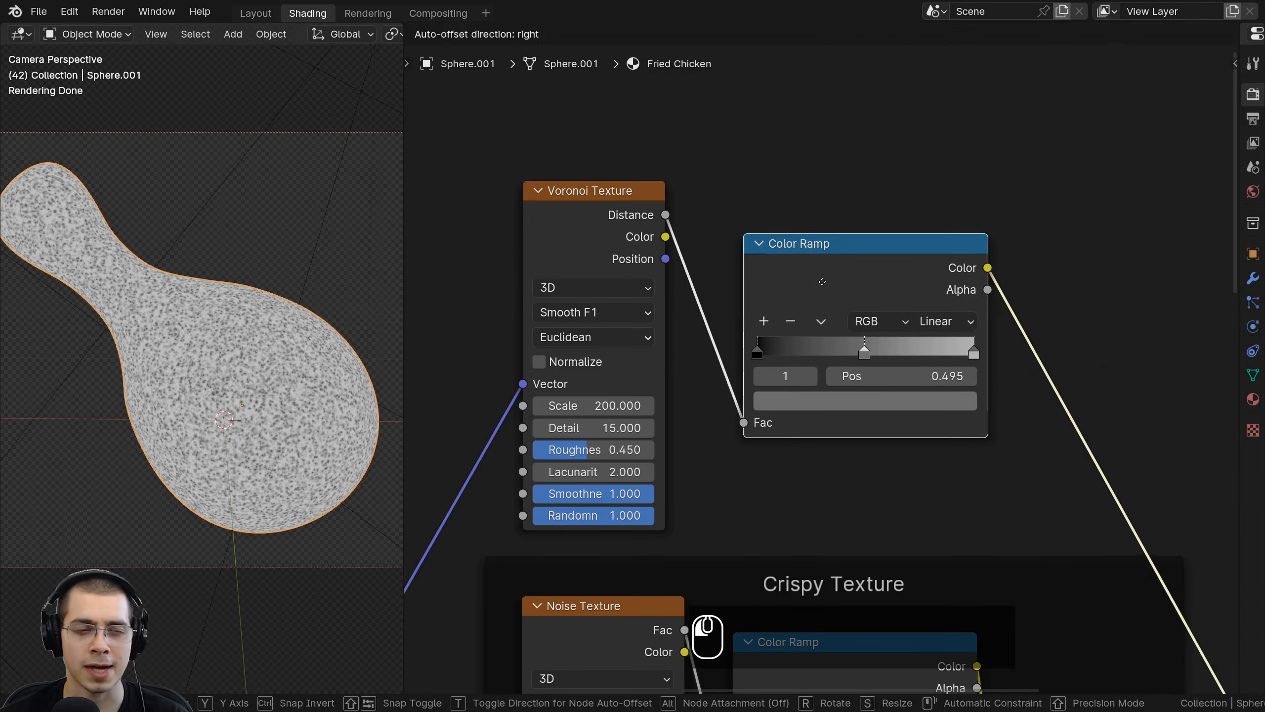
Shift the Color Ramp node slightly farther away from the Voronoi Texture node.
left_click(818, 280)
middle_click_drag(244, 493, 240, 439, "ctrl")
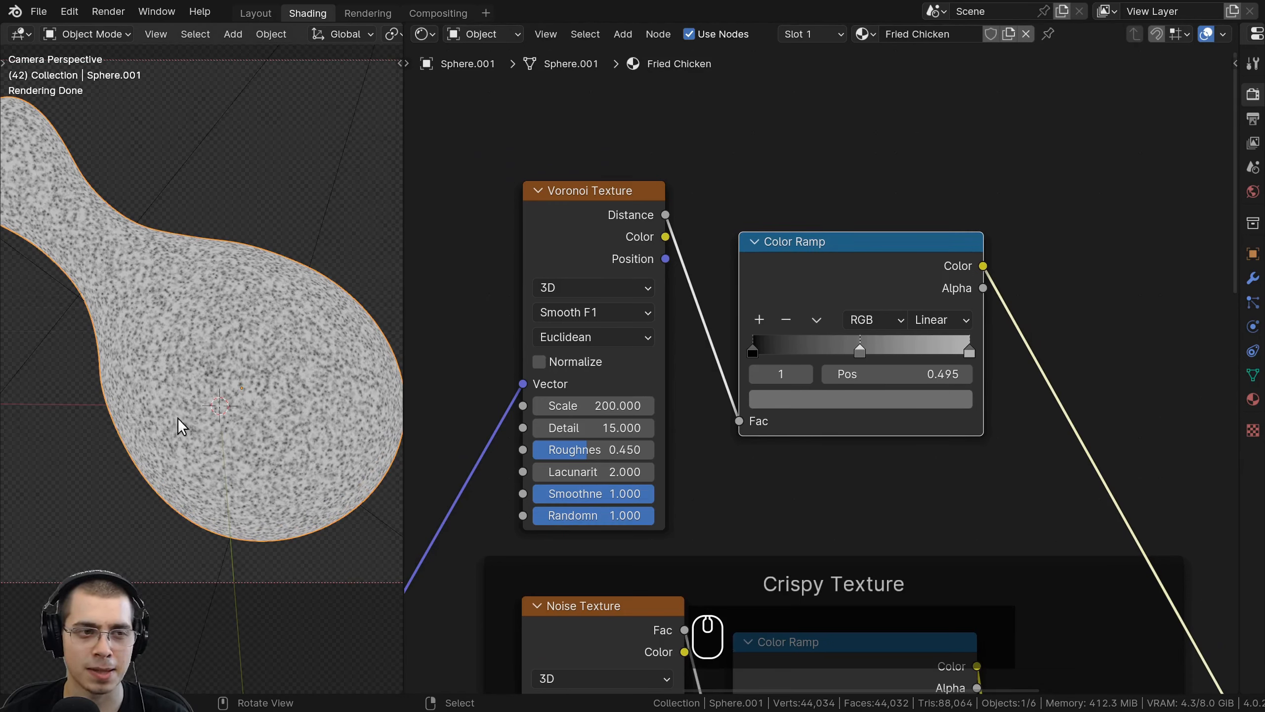
scroll(85, 244, "down", 3)
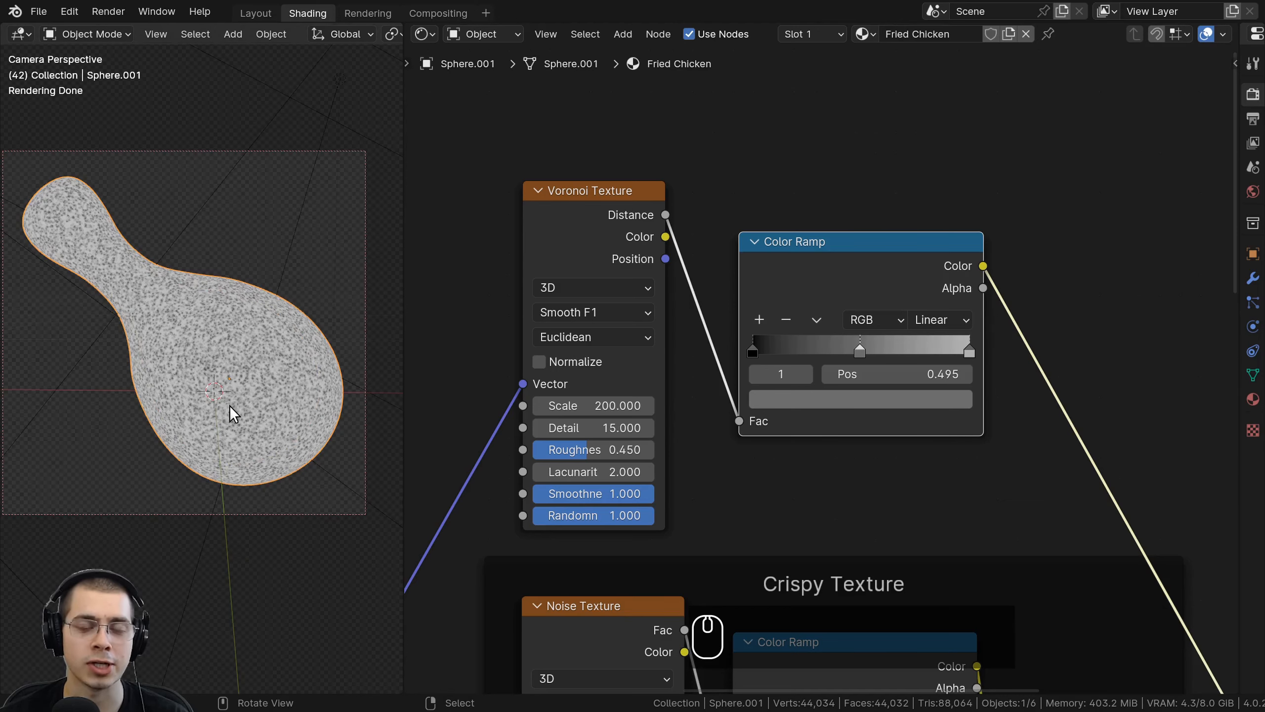
scroll(234, 414, "up", 5)
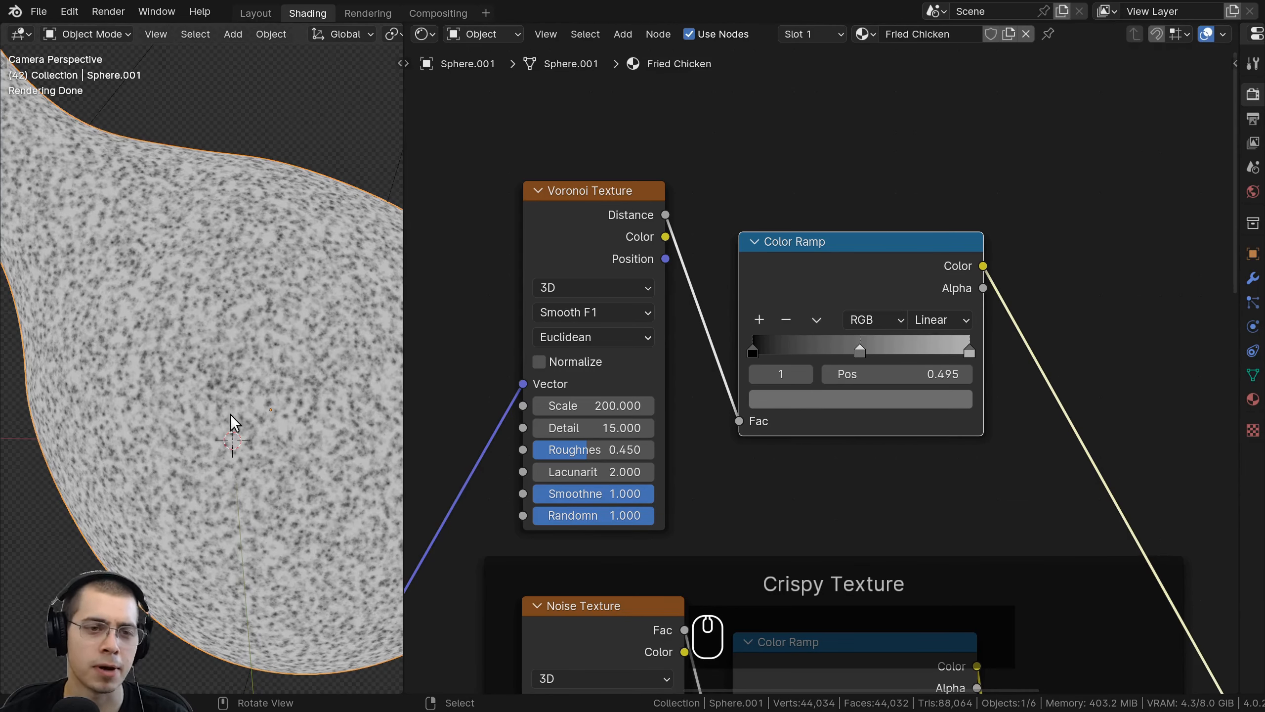
scroll(231, 423, "down", 5)
scroll(844, 350, "down", 2)
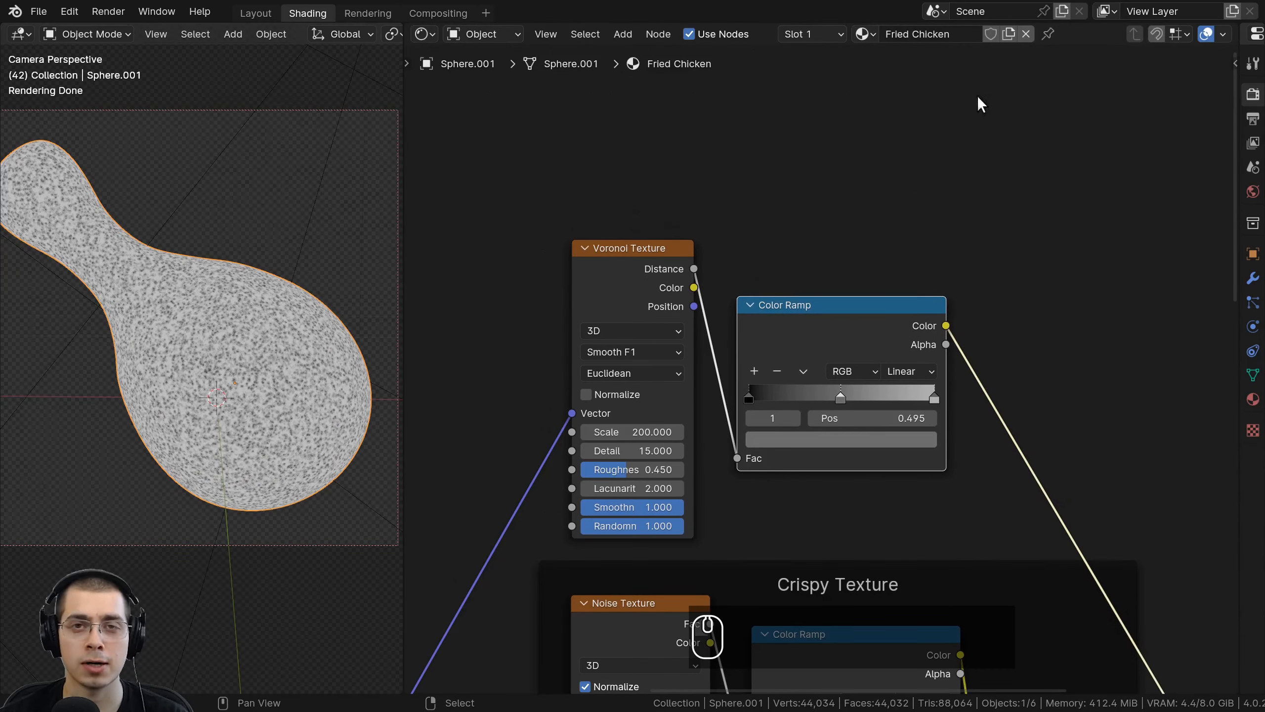
middle_click_drag(925, 128, 834, 123)
left_click_drag(722, 300, 743, 300)
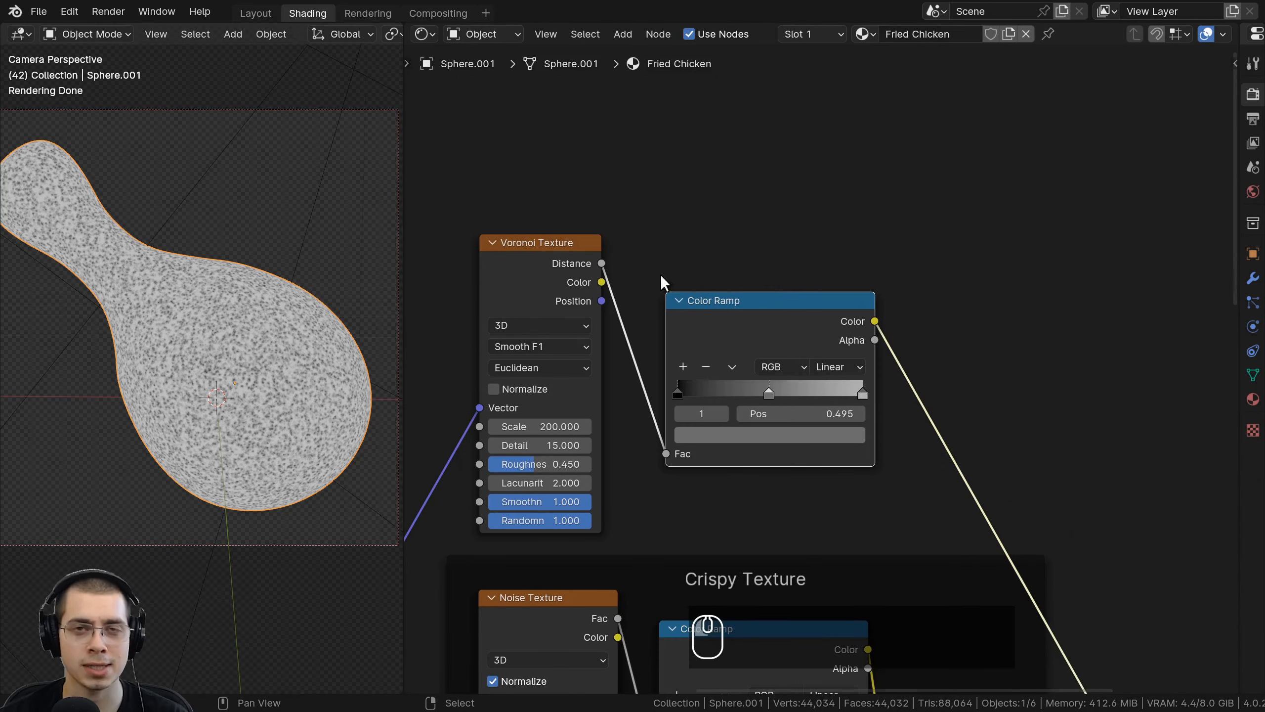
Add a Noise Texture node and place it directly above the Voronoi Texture.
middle_click_drag(773, 270, 785, 289)
scroll(267, 246, "up", 2)
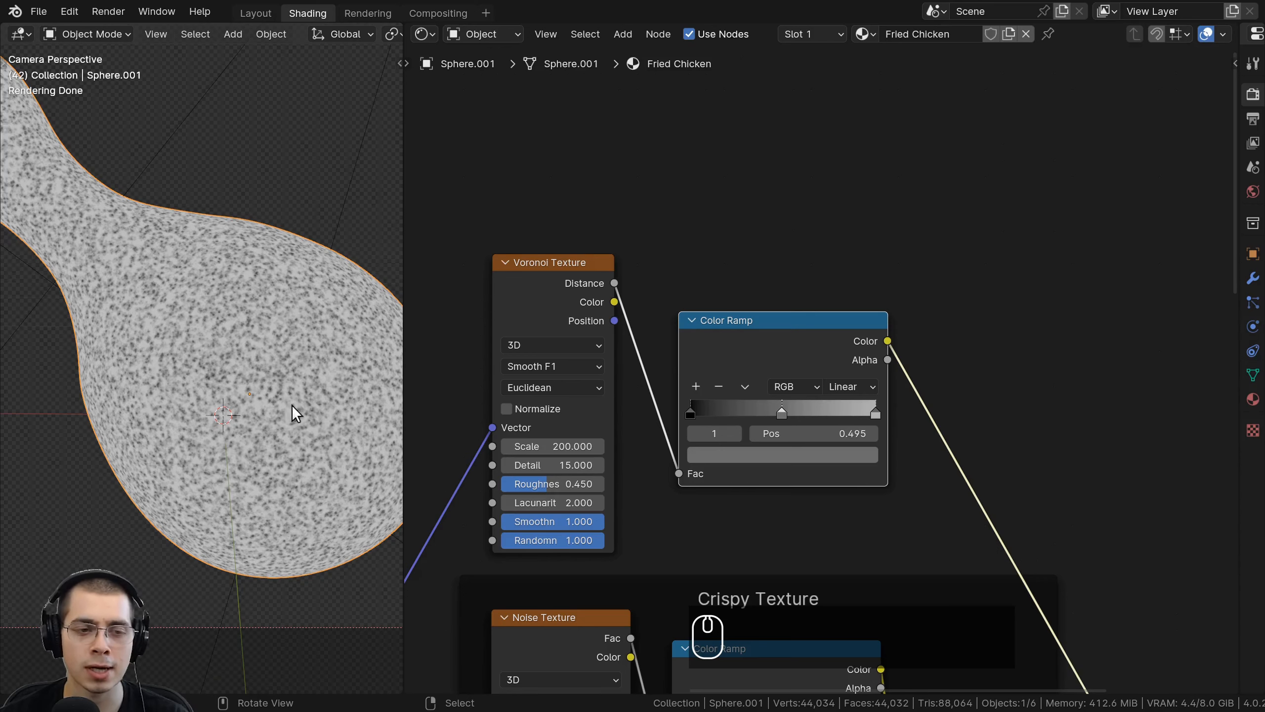
scroll(217, 237, "down", 2)
middle_click_drag(245, 379, 252, 384, "shift")
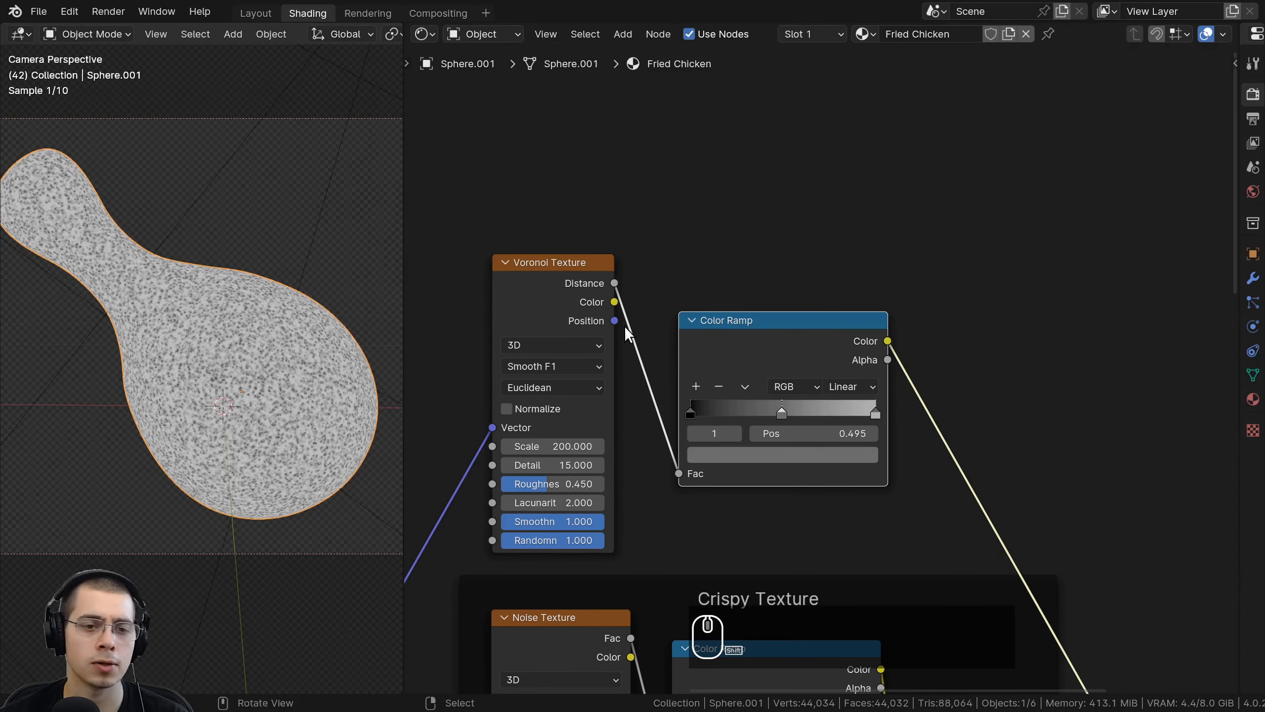
scroll(718, 309, "down", 3)
middle_click_drag(723, 299, 738, 338)
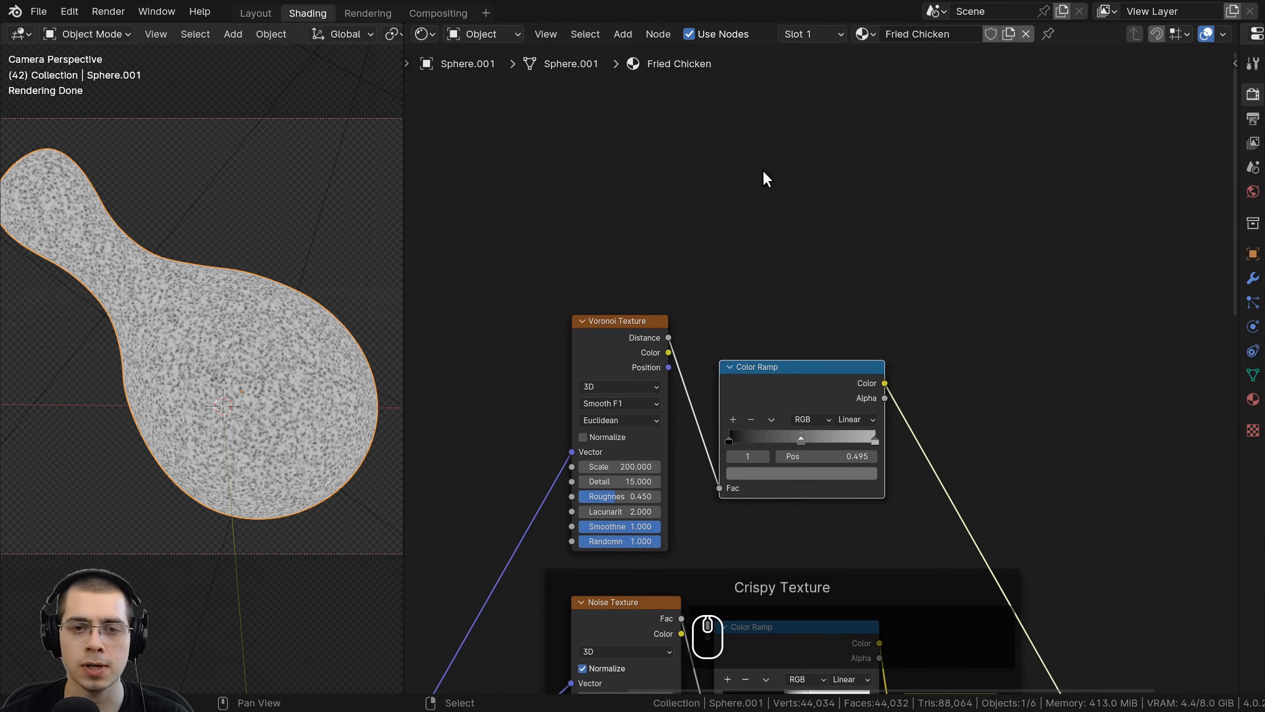
key("shift+a")
type("nois")
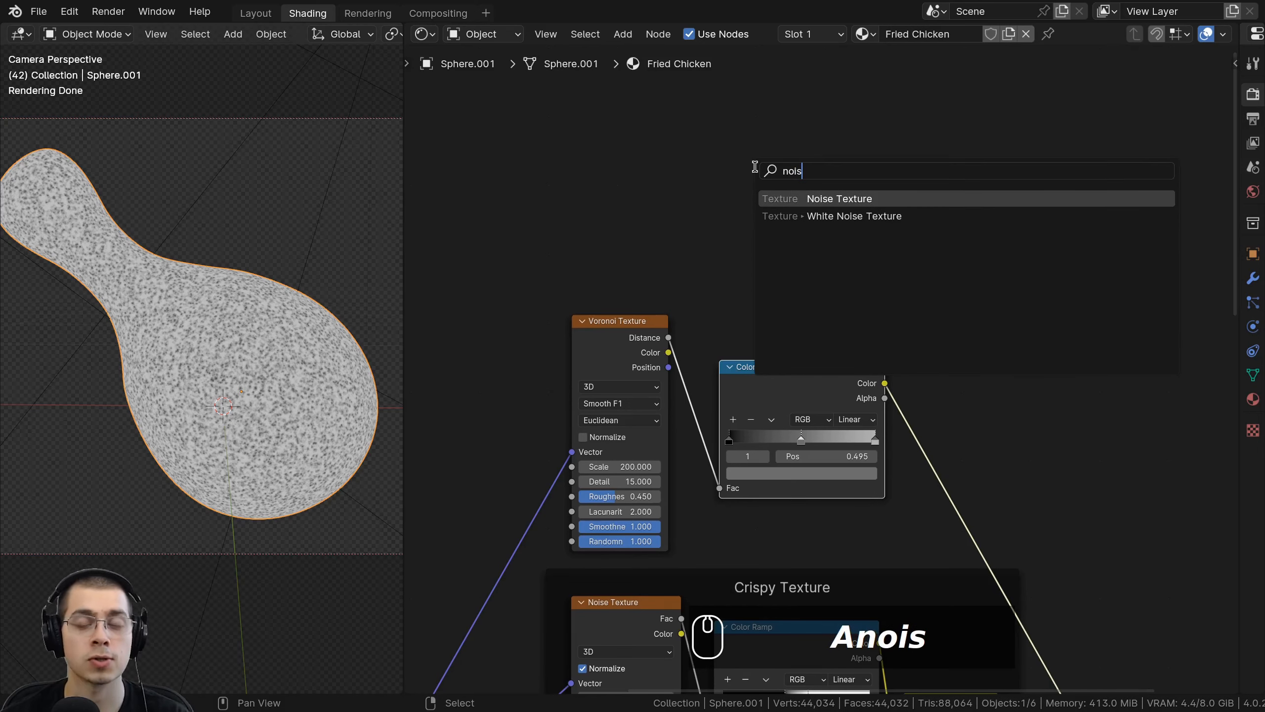
key("Return")
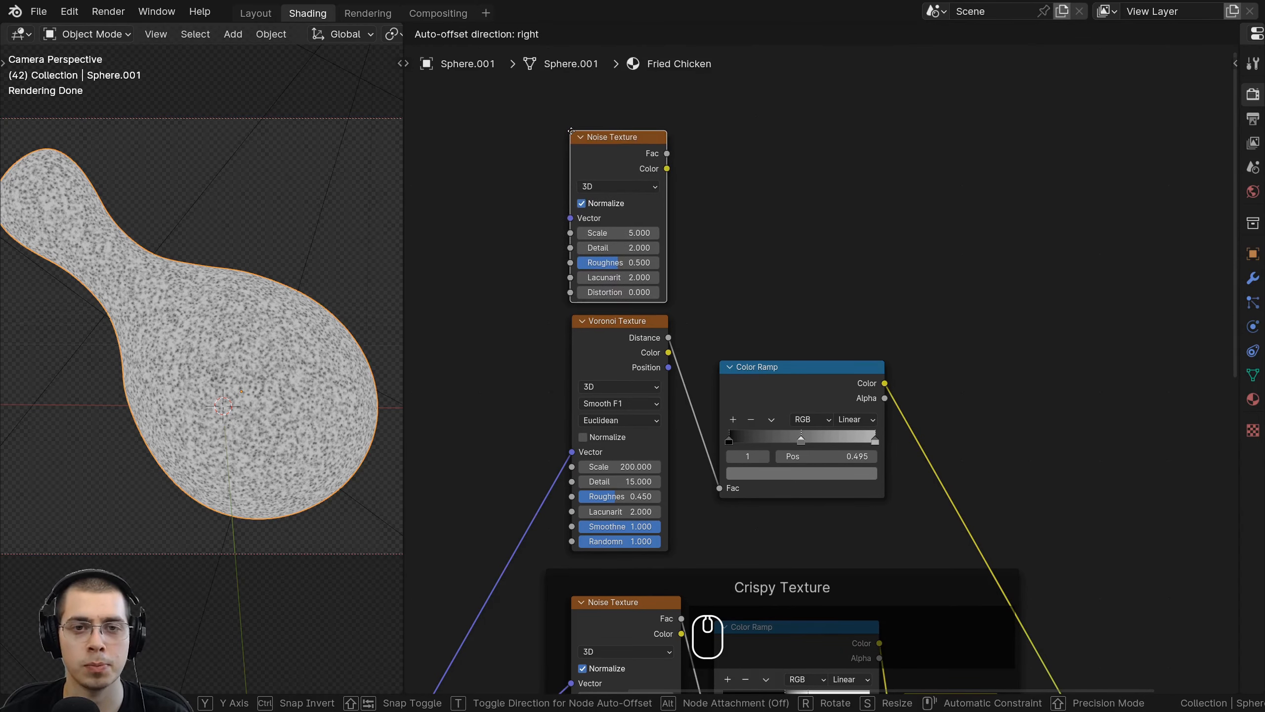
left_click(571, 131)
Connect the Mapping node's Vector output to the new Noise Texture's Vector input, and move the Mapping frame upward.
scroll(621, 437, "down", 3)
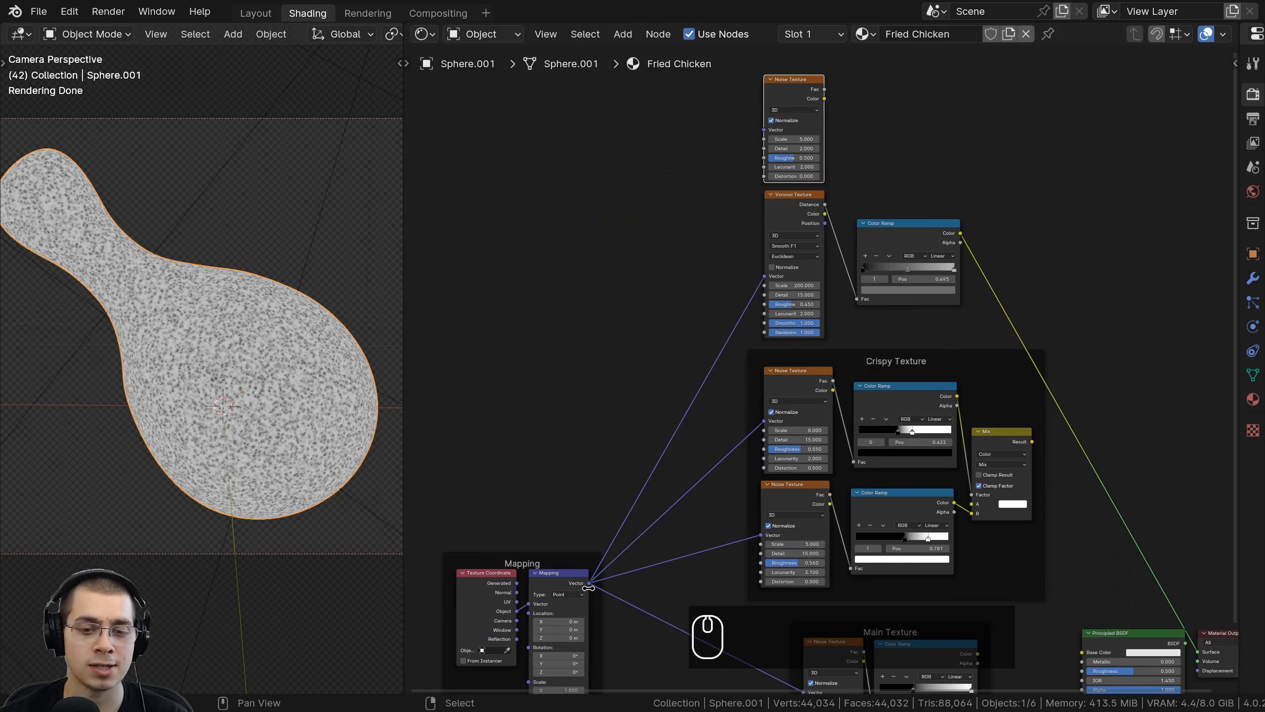
left_click_drag(589, 584, 763, 130)
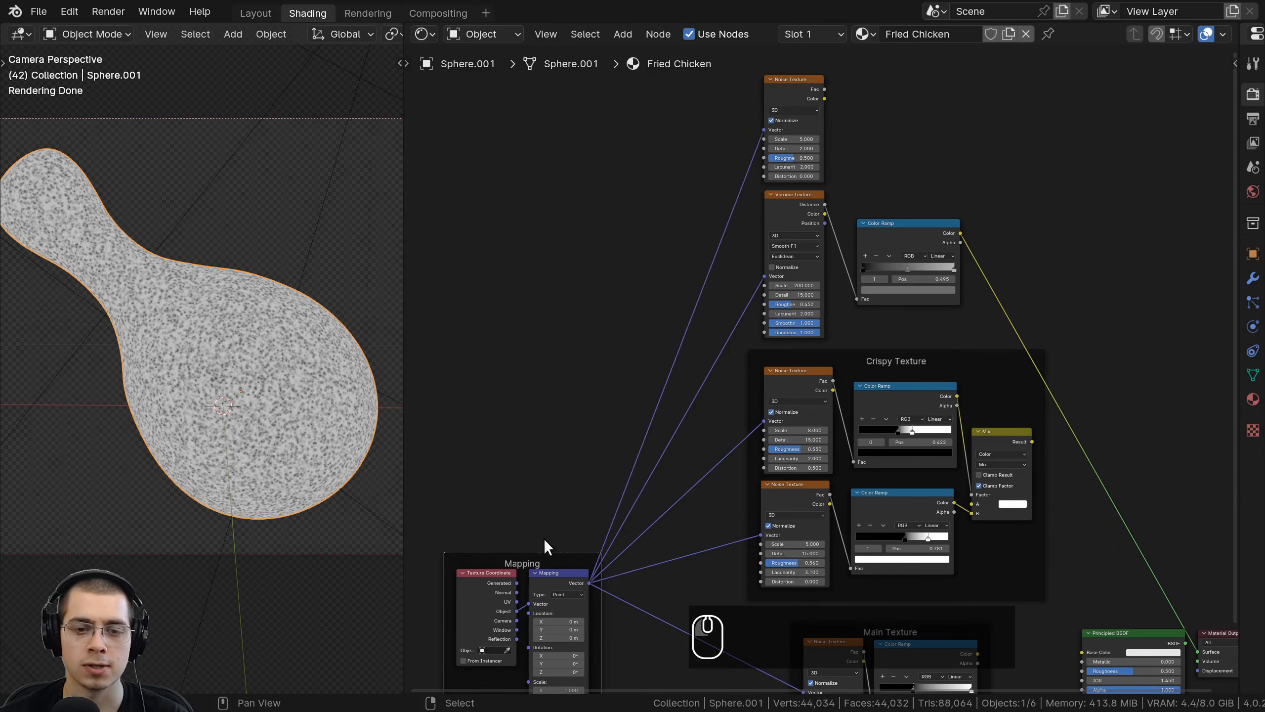
left_click_drag(474, 627, 474, 471)
Preview the new Noise Texture's Fac output on the model.
middle_click_drag(1040, 196, 874, 369)
scroll(653, 235, "up", 2)
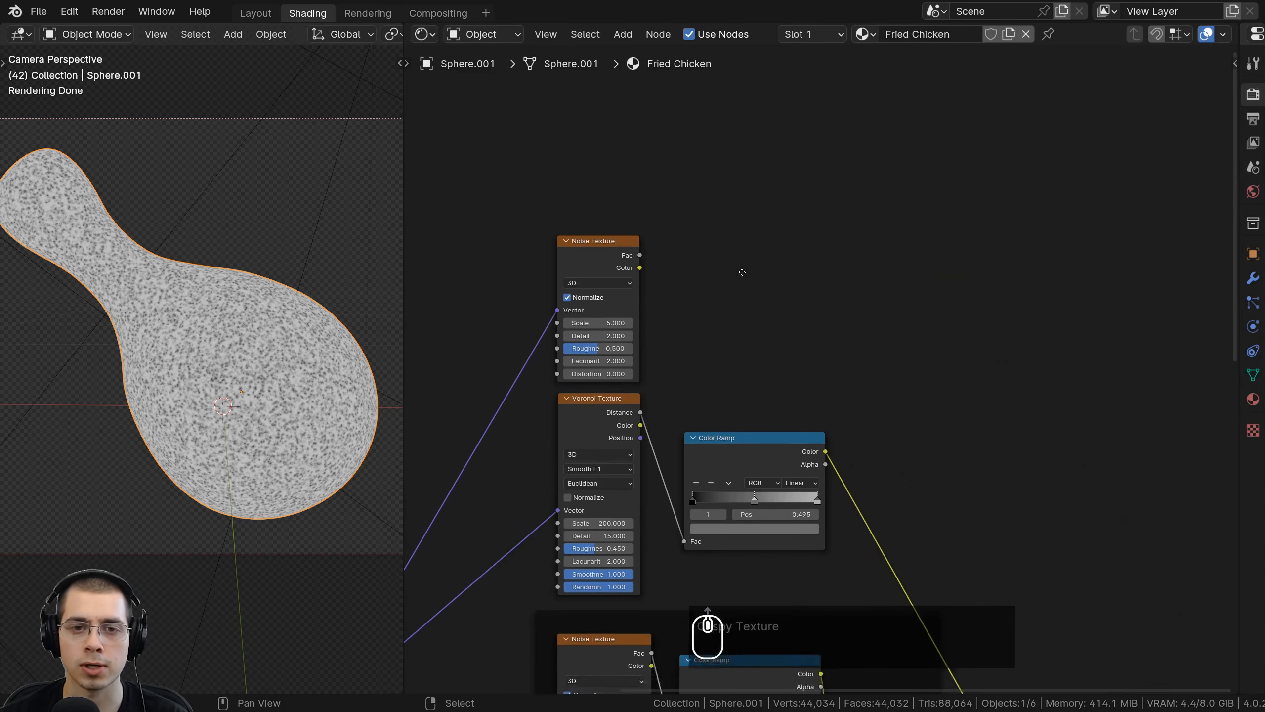
left_click(642, 228, "ctrl+shift")
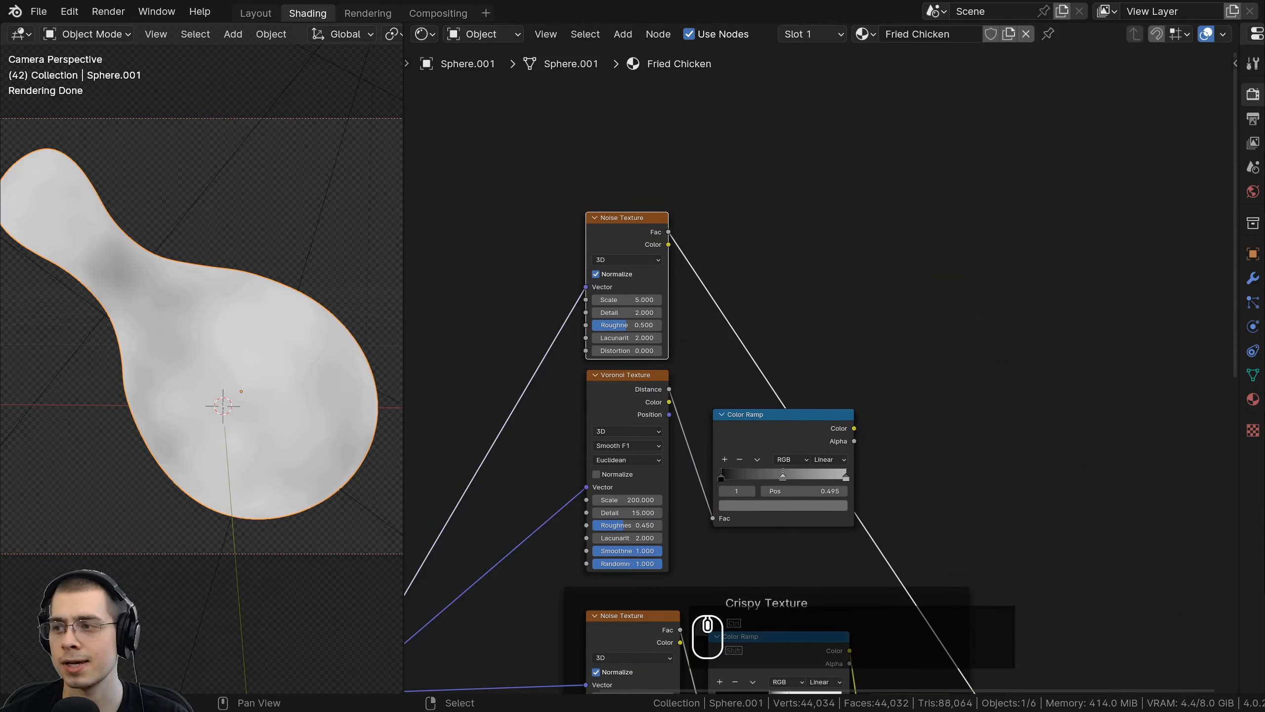
Set the new Noise Texture's scale to 8 and detail to 15.
scroll(621, 250, "up", 3)
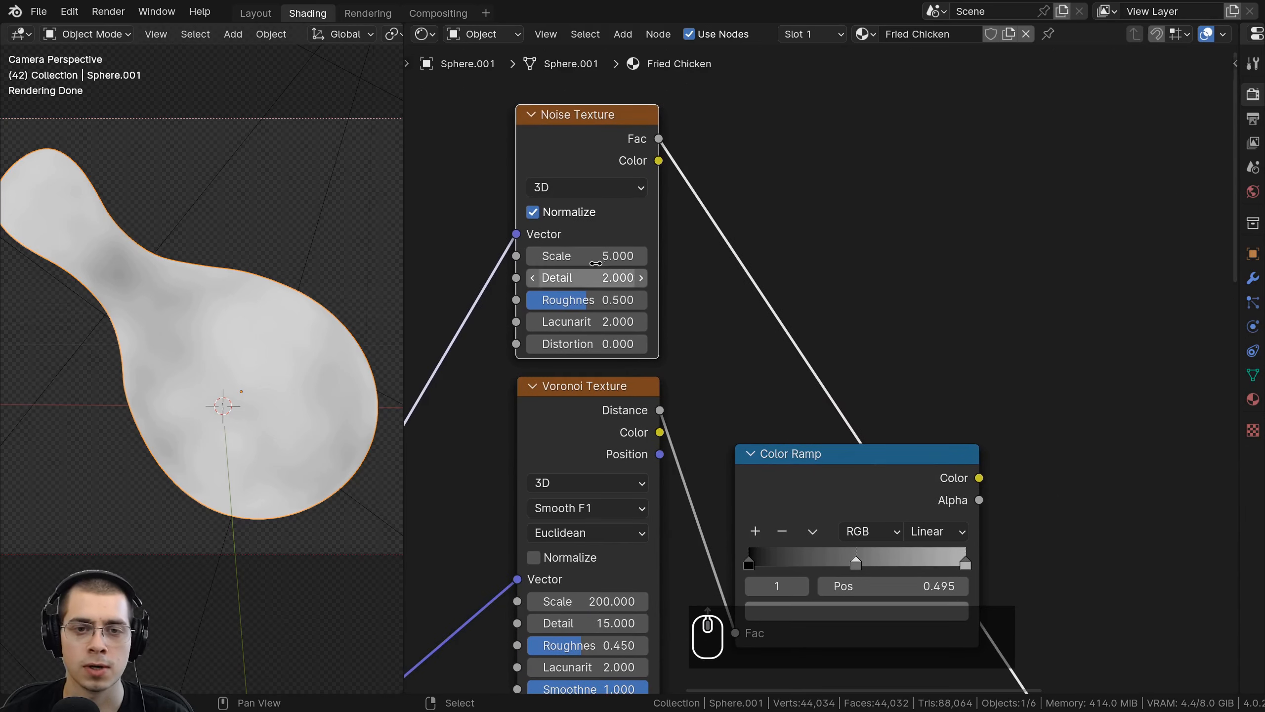
left_click(618, 256)
type("8")
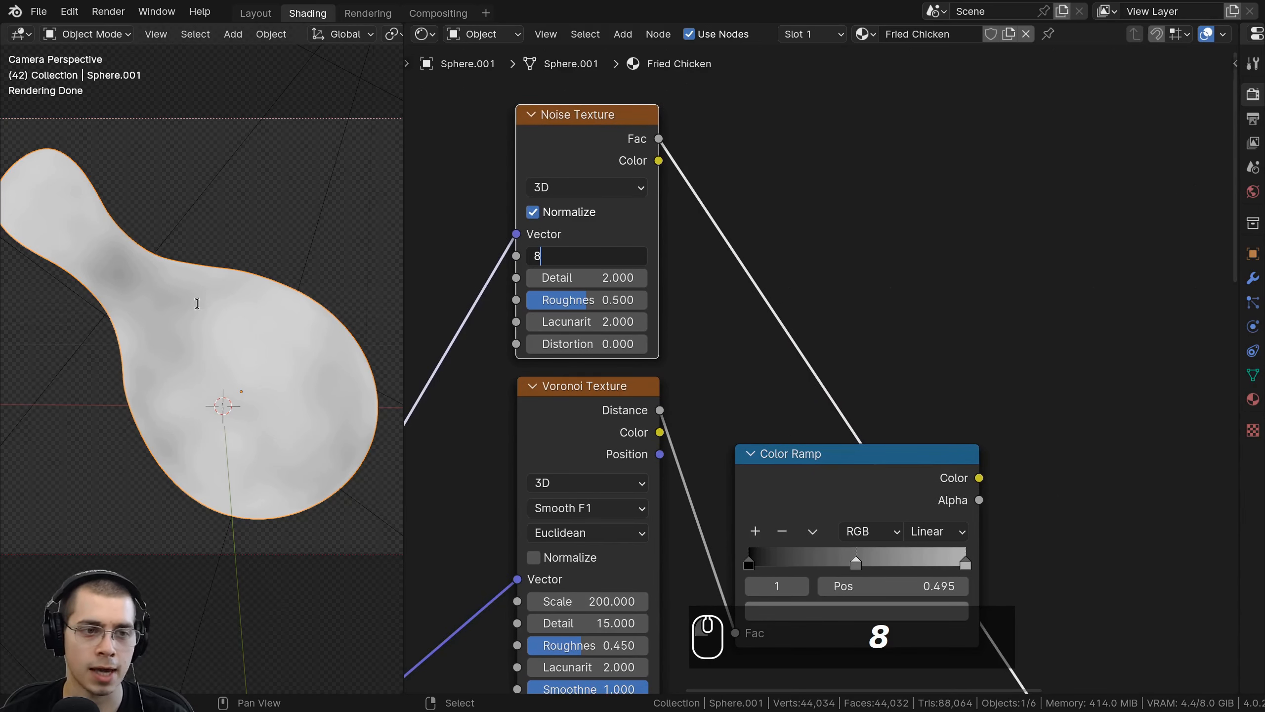
left_click(683, 315)
left_click(571, 278)
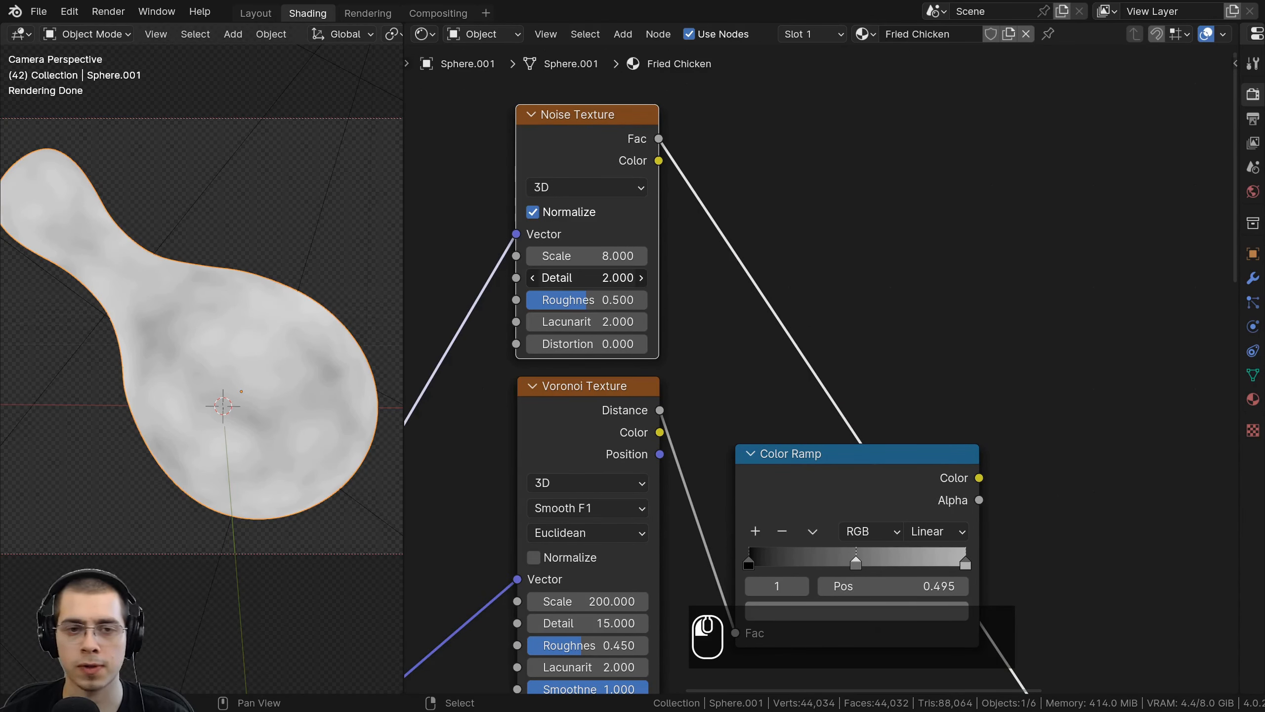
type("15")
key("Return")
scroll(229, 399, "up", 2)
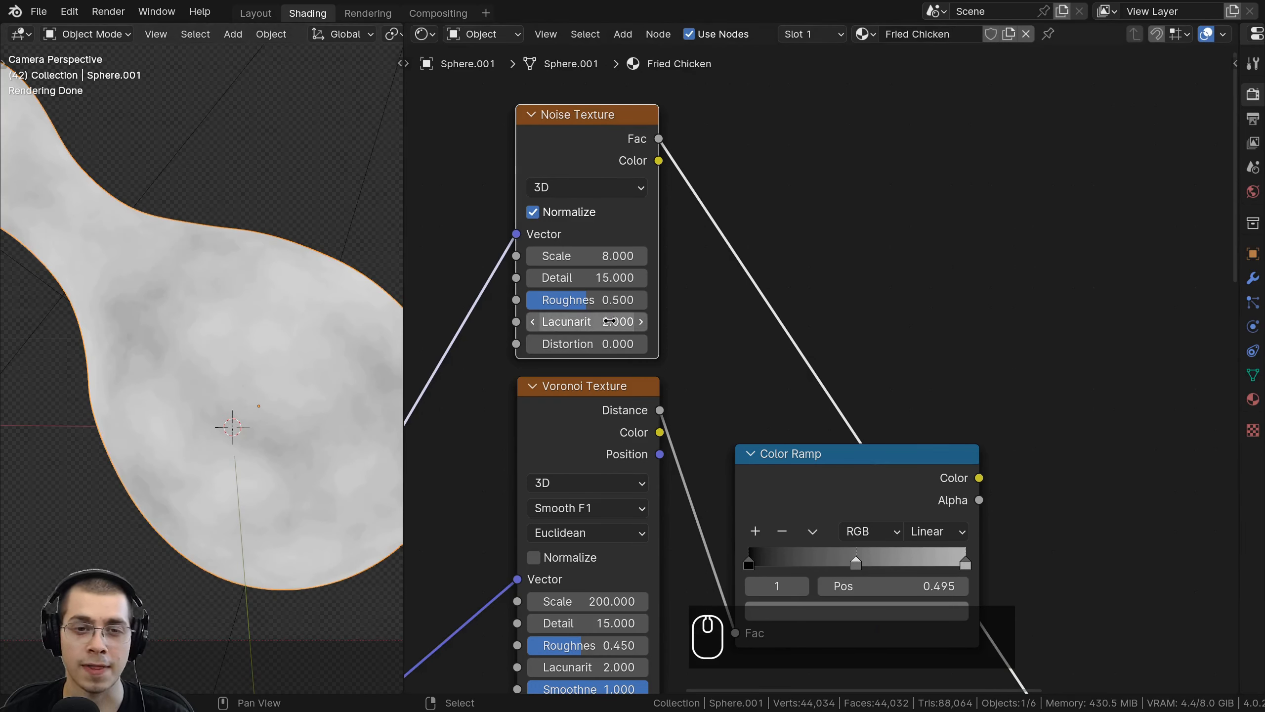
Set the upper Noise Texture's roughness to 0.72.
left_click(609, 309)
type("0.5")
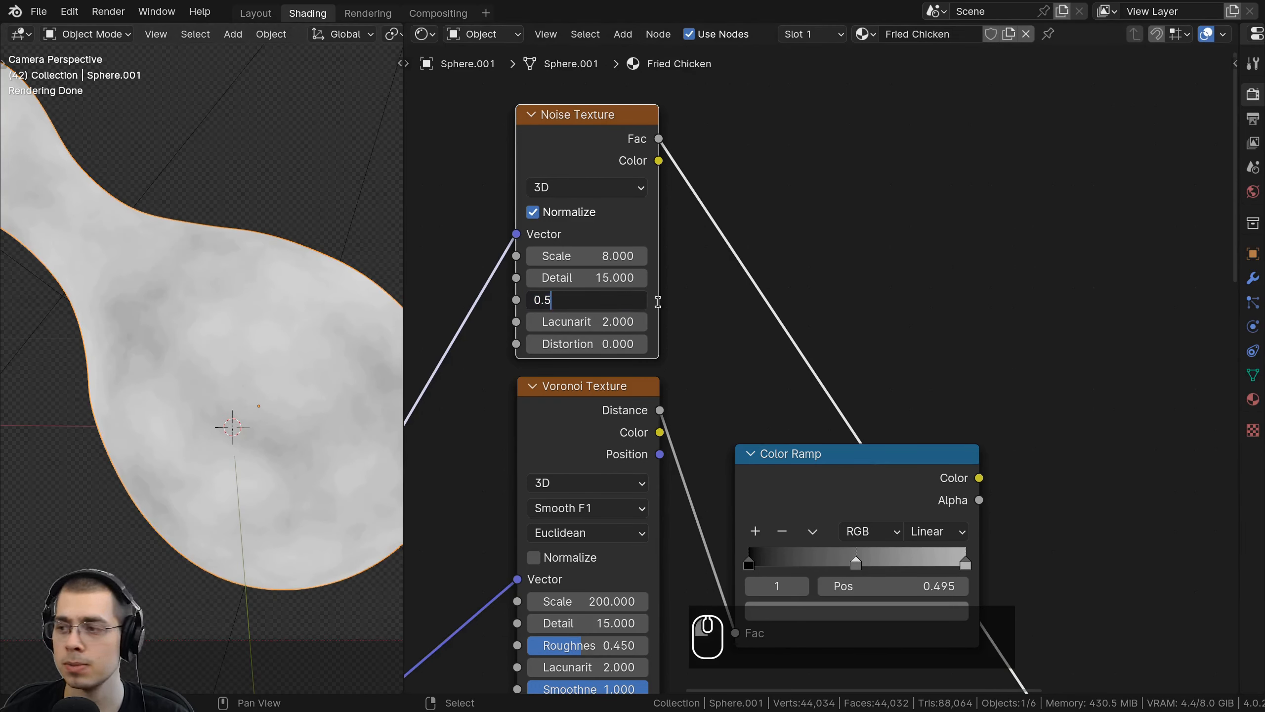
key("BackSpace")
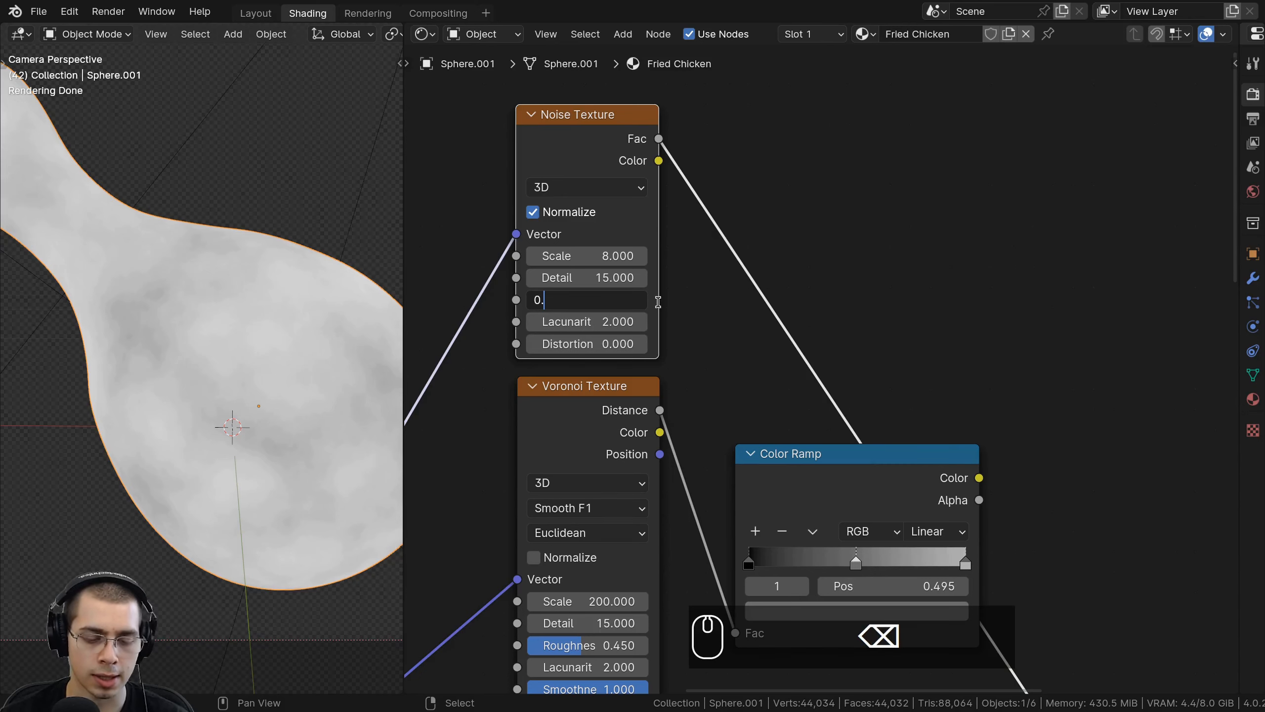
type("72")
key("Return")
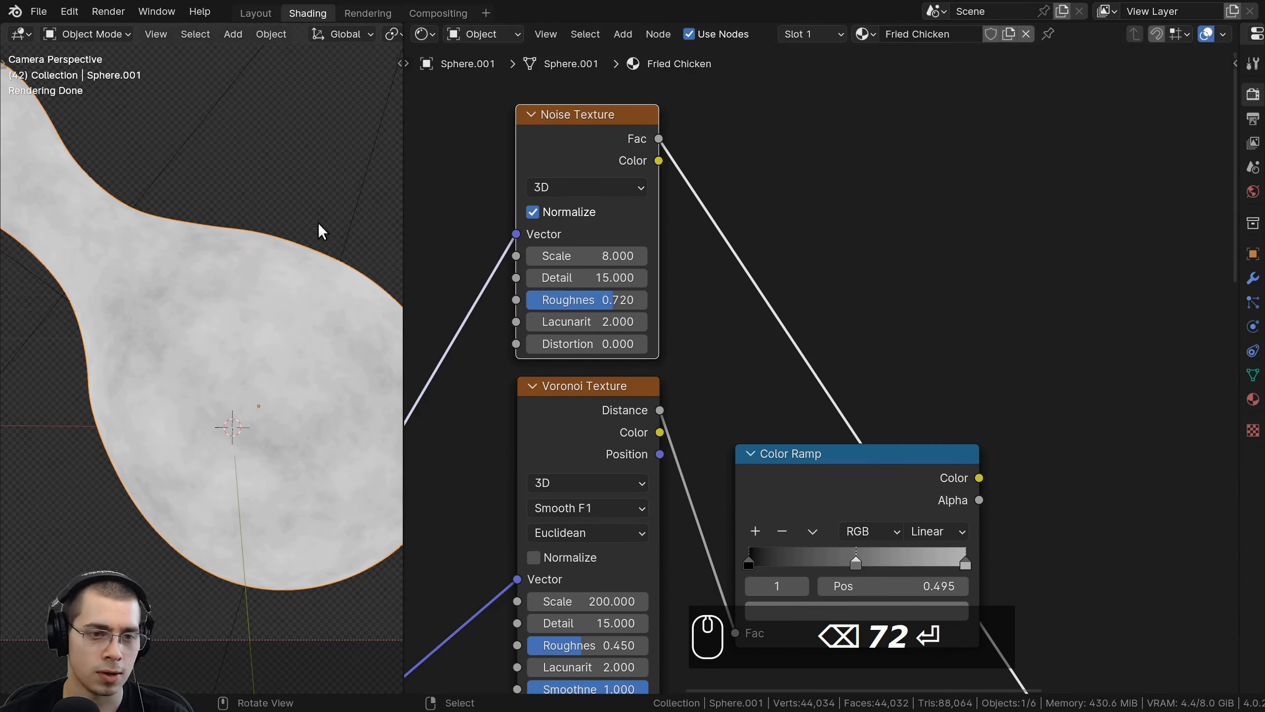
Duplicate the Color Ramp onto the upper Noise Texture's Fac output link and reset the copy to its default gradient.
scroll(951, 399, "down", 1)
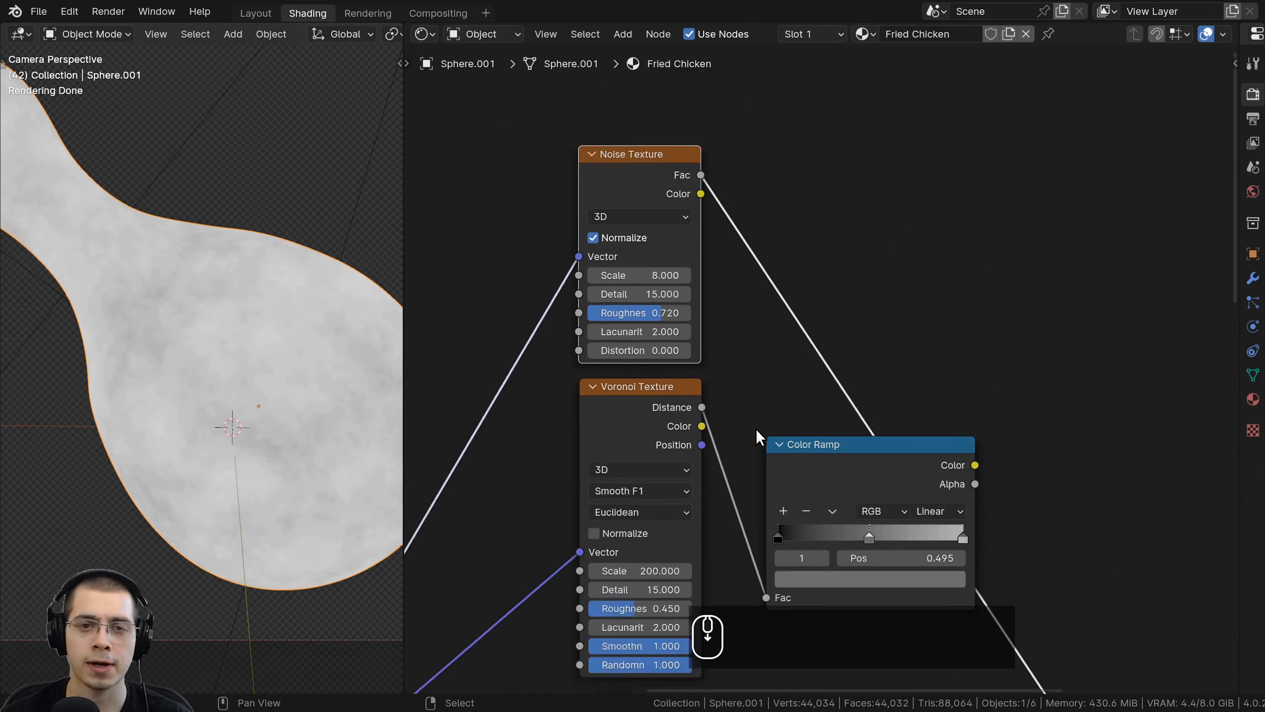
scroll(756, 437, "down", 1)
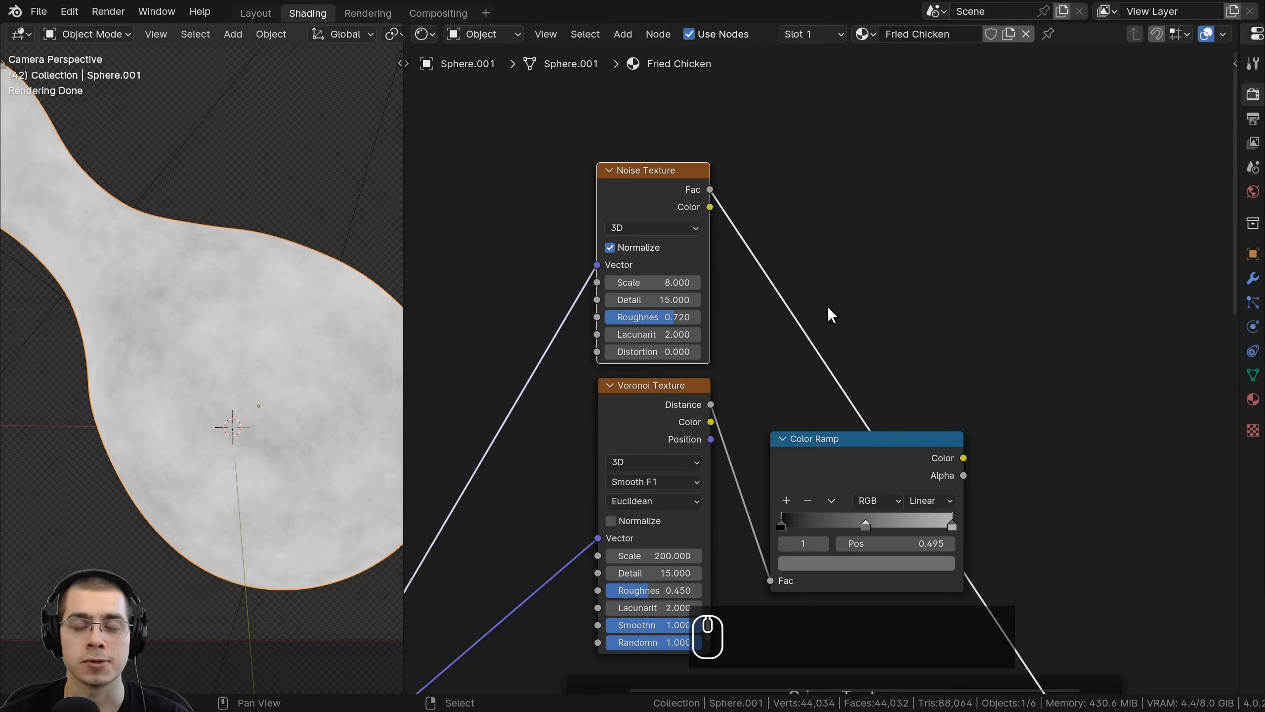
left_click(836, 444)
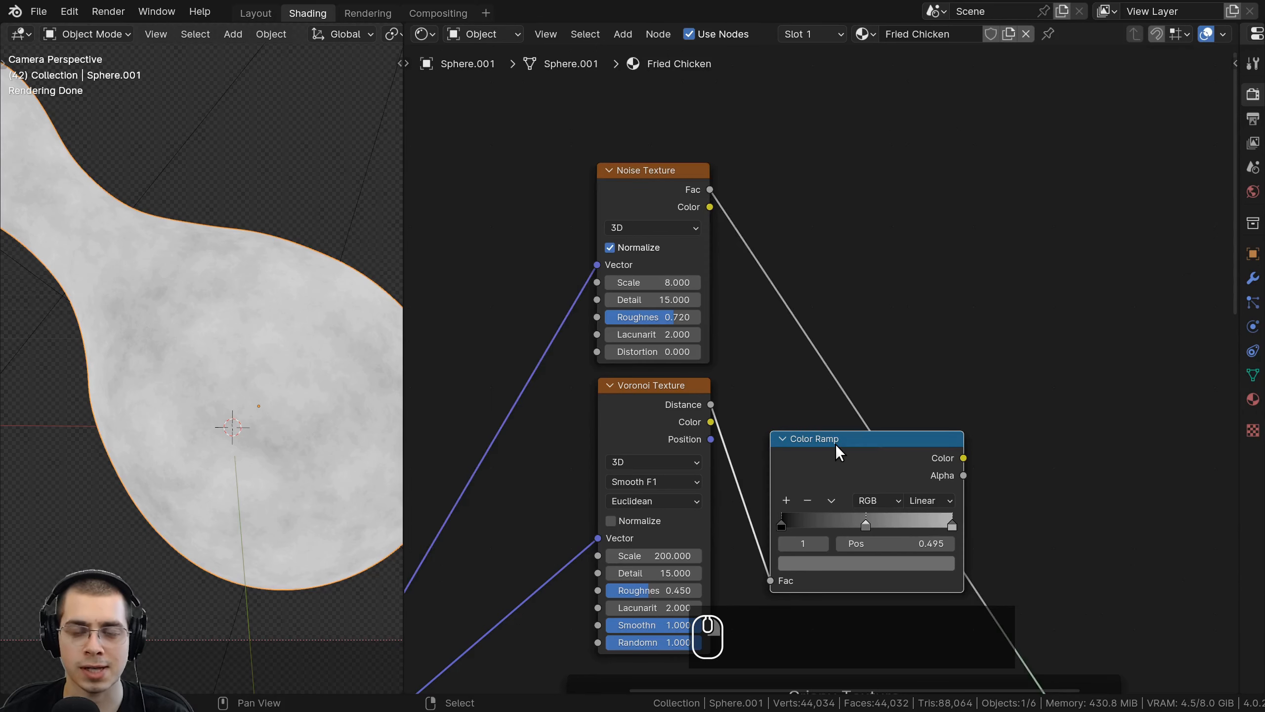
key("shift+d")
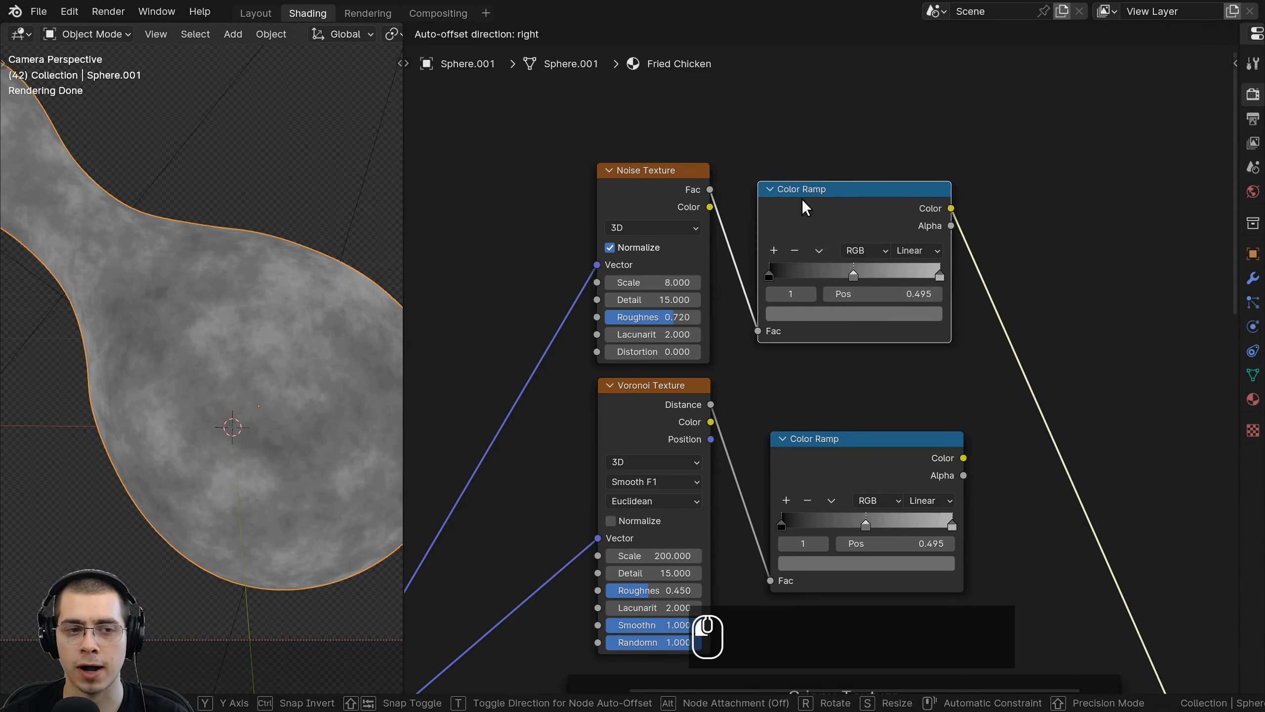
left_click(813, 184)
scroll(819, 172, "up", 2)
mouse_move(817, 179)
left_mouse_down()
mouse_move(859, 217)
mouse_move(821, 176)
left_mouse_up()
key("BackSpace")
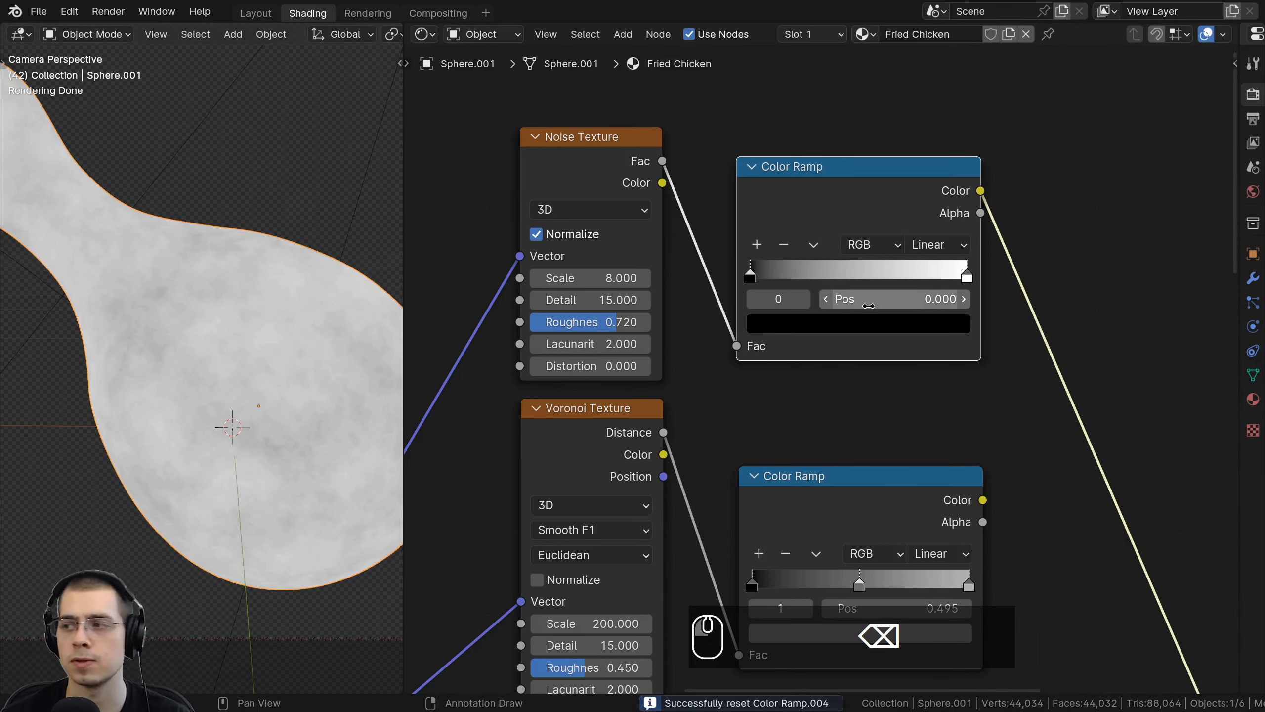
Set the new Color Ramp's black stop to position 0.410 and its white stop to 0.653.
middle_click_drag(860, 308, 850, 397)
scroll(850, 396, "up", 1)
scroll(822, 371, "up", 1)
left_click_drag(724, 348, 836, 347)
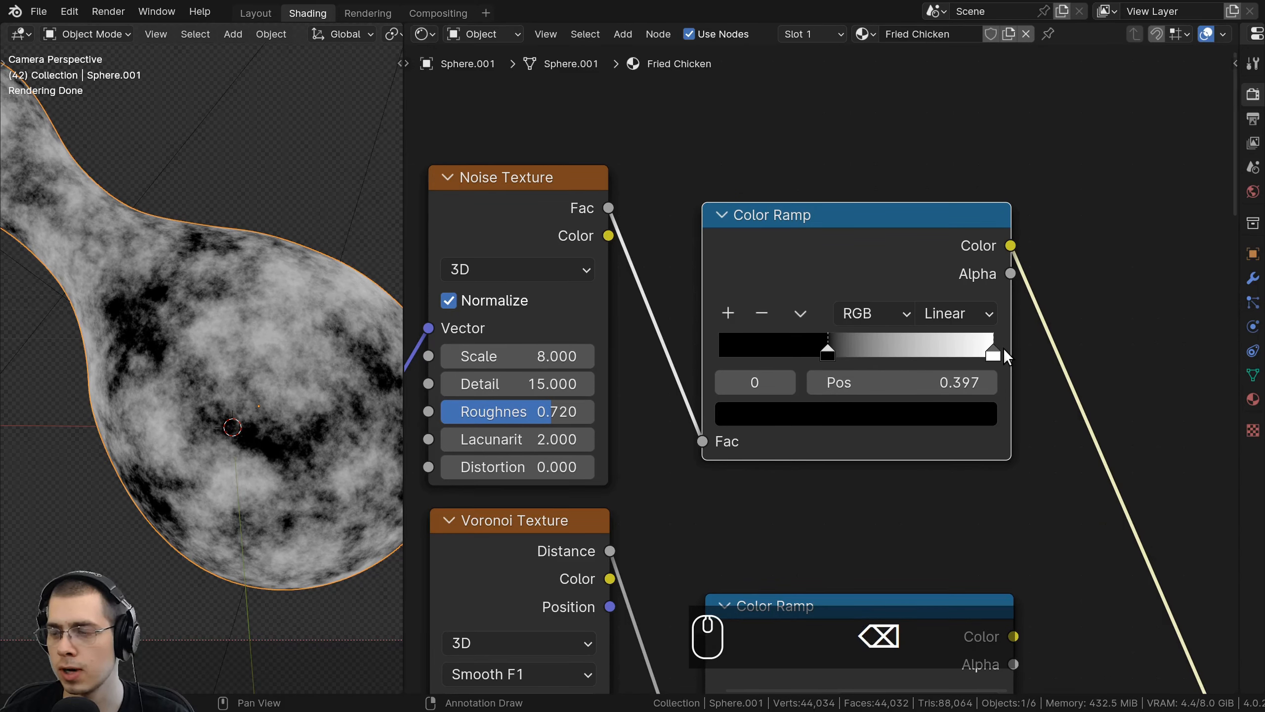
left_click_drag(1005, 350, 896, 354)
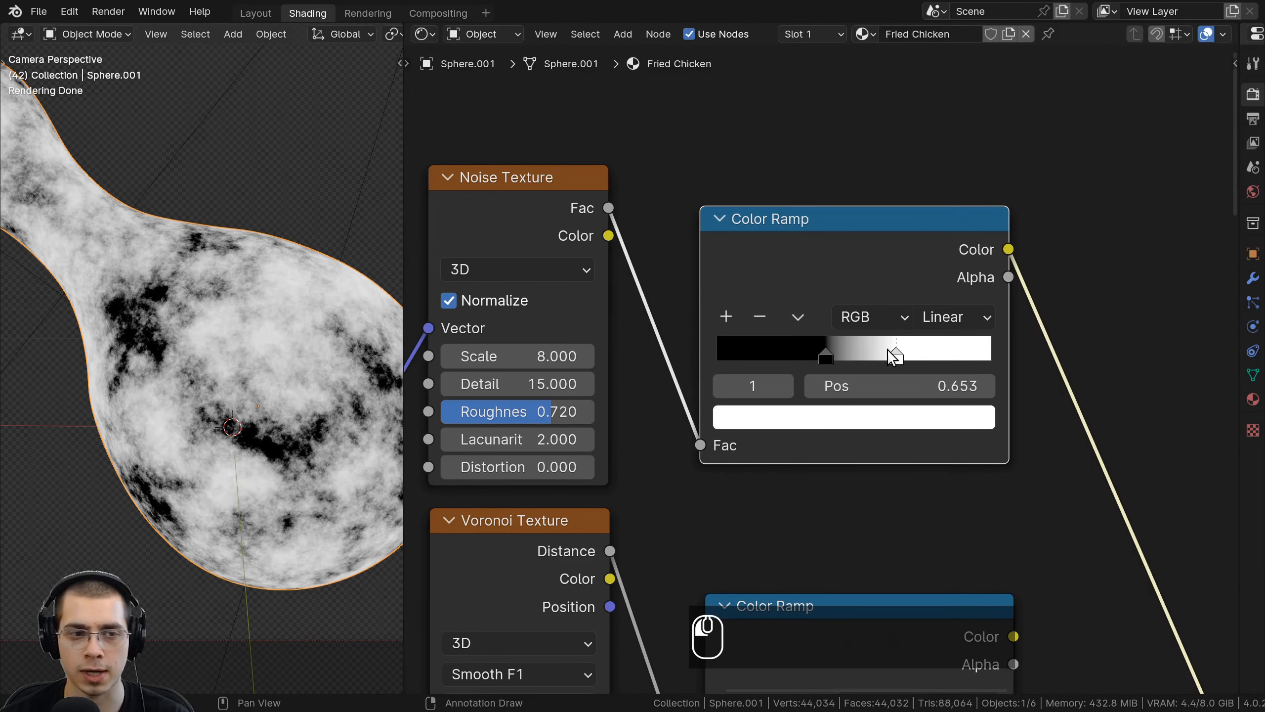
middle_click_drag(344, 396, 343, 329)
scroll(242, 353, "down", 1)
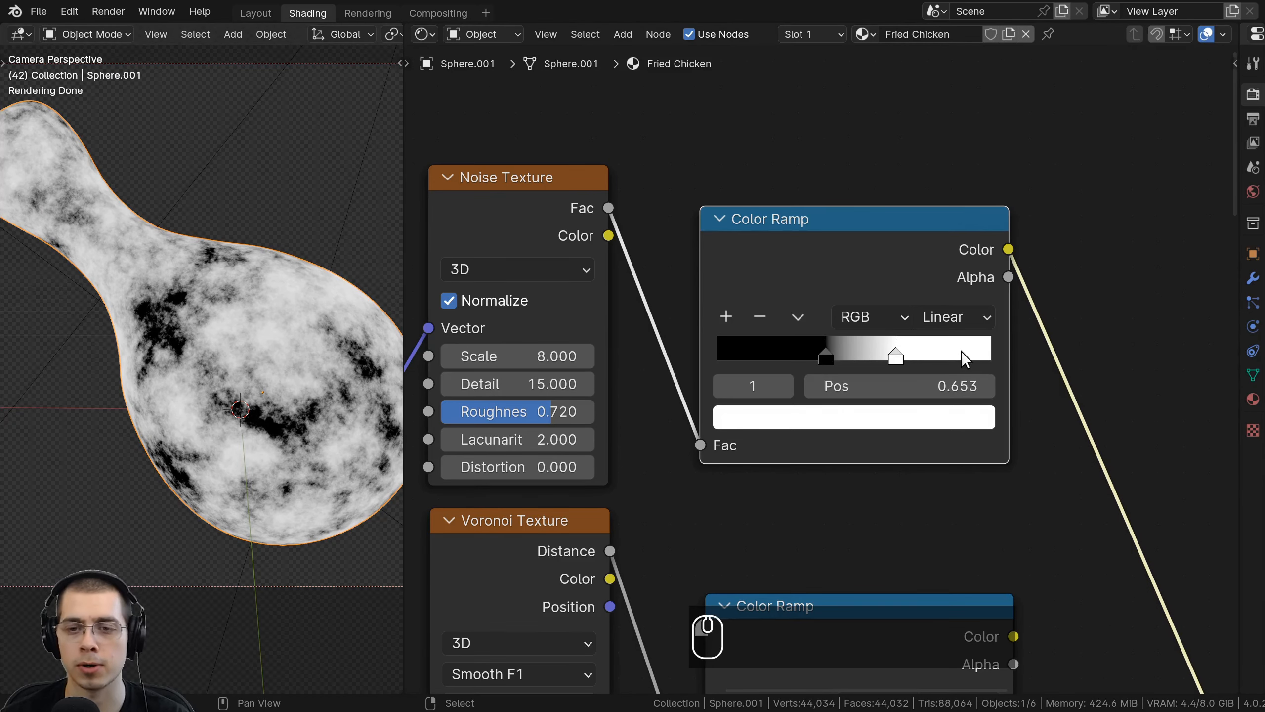
left_click_drag(896, 354, 825, 354)
scroll(822, 365, "down", 1)
left_click(822, 355)
Nudge the Voronoi's Color Ramp closer to its texture and insert a Mix Color node on the upper Color Ramp's output link.
scroll(815, 413, "down", 2)
left_click_drag(764, 431, 753, 419)
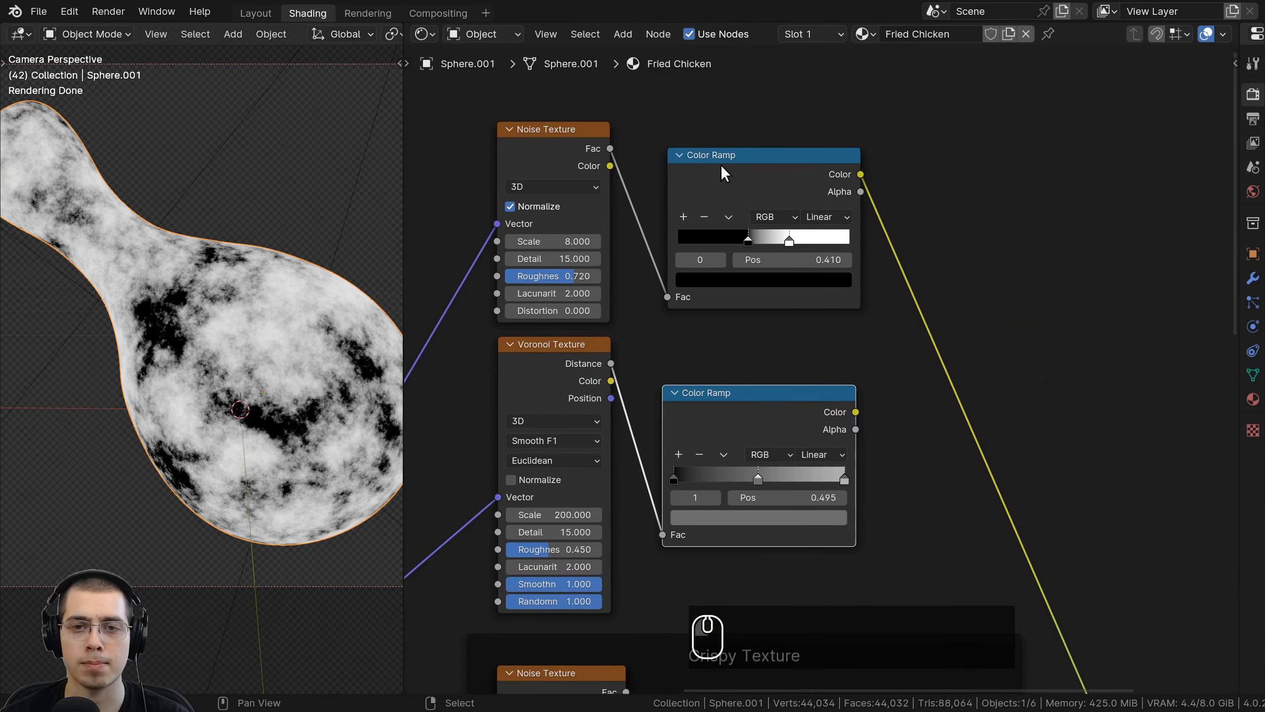
middle_click_drag(735, 345, 706, 336)
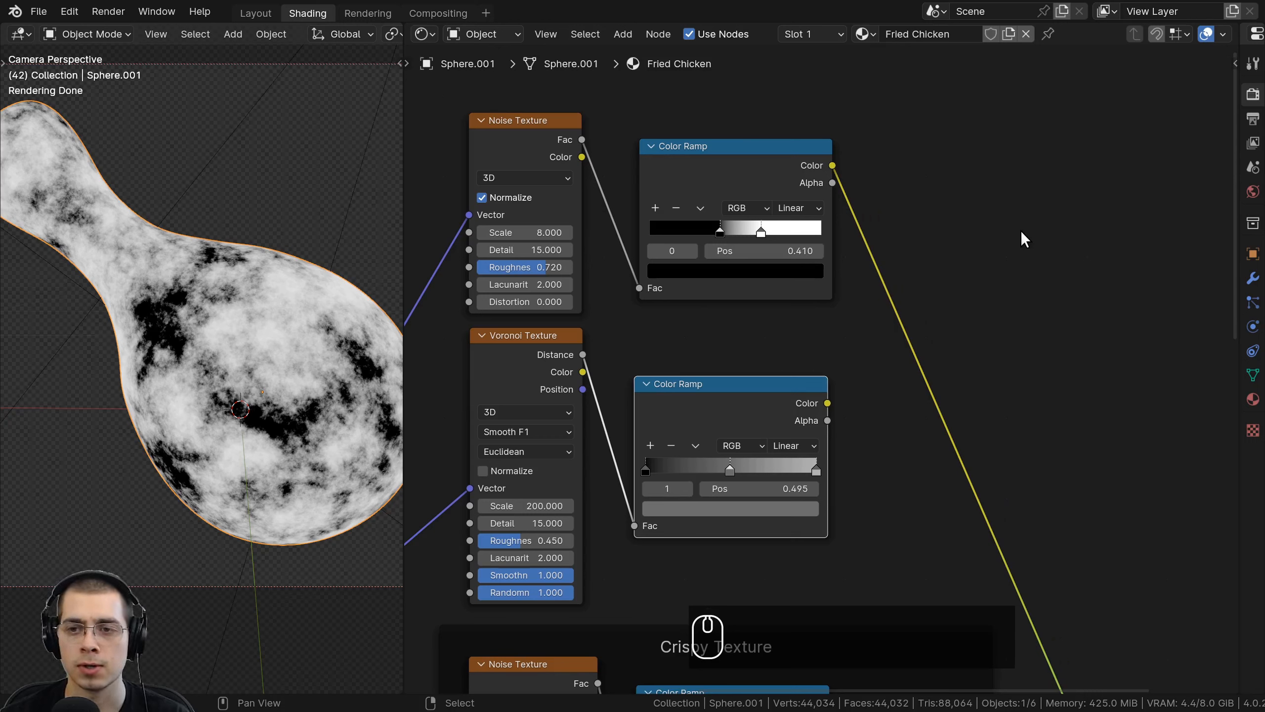
key("shift+a")
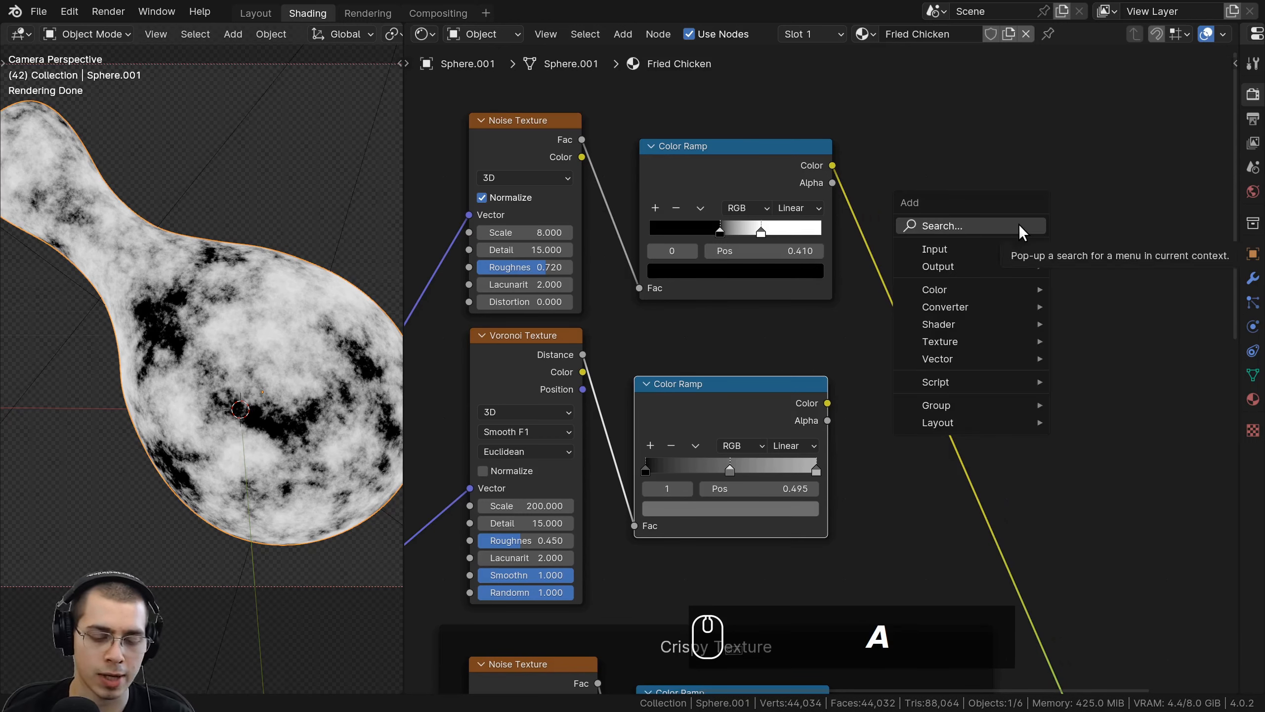
type("mix")
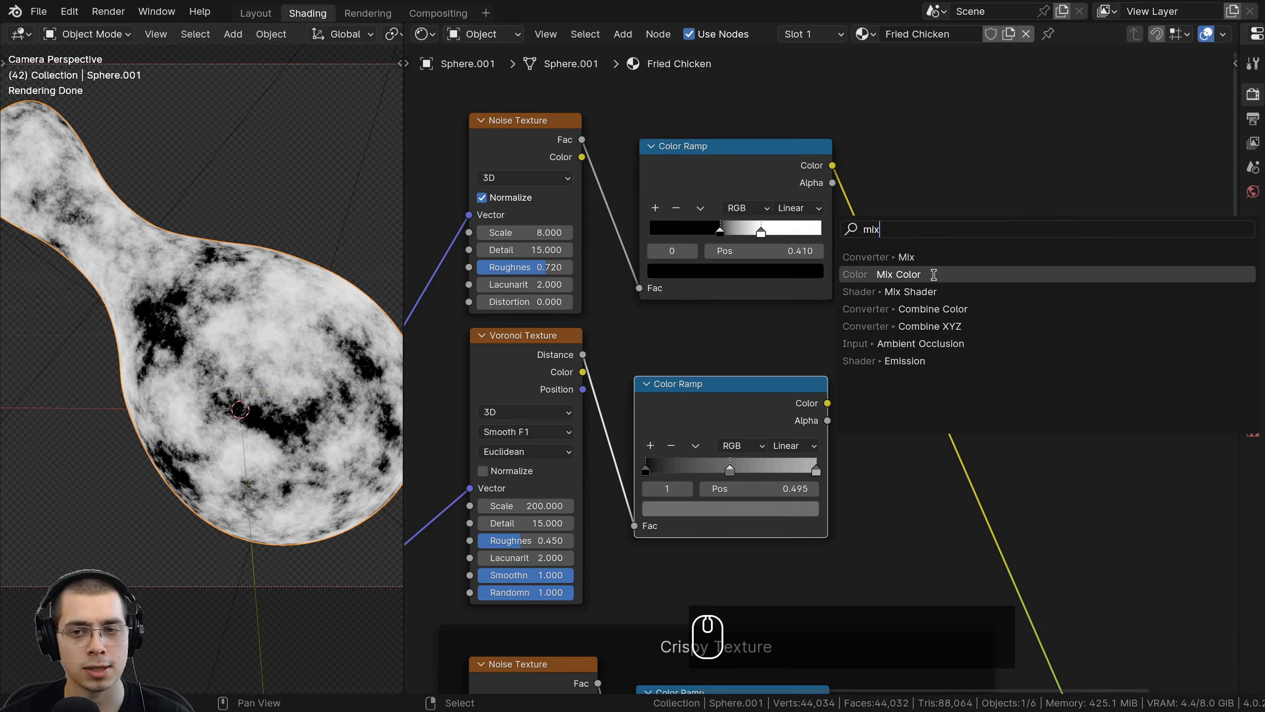
left_click(899, 275)
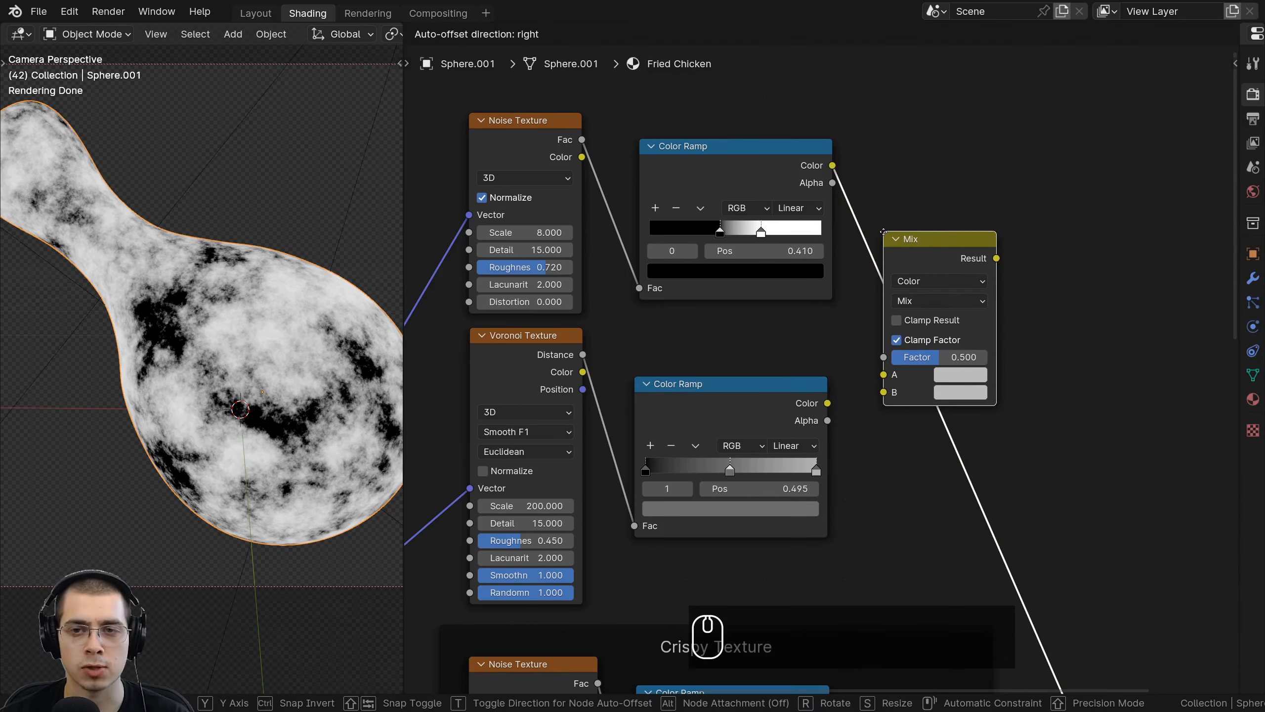
left_click(918, 252)
left_click_drag(918, 252, 894, 259)
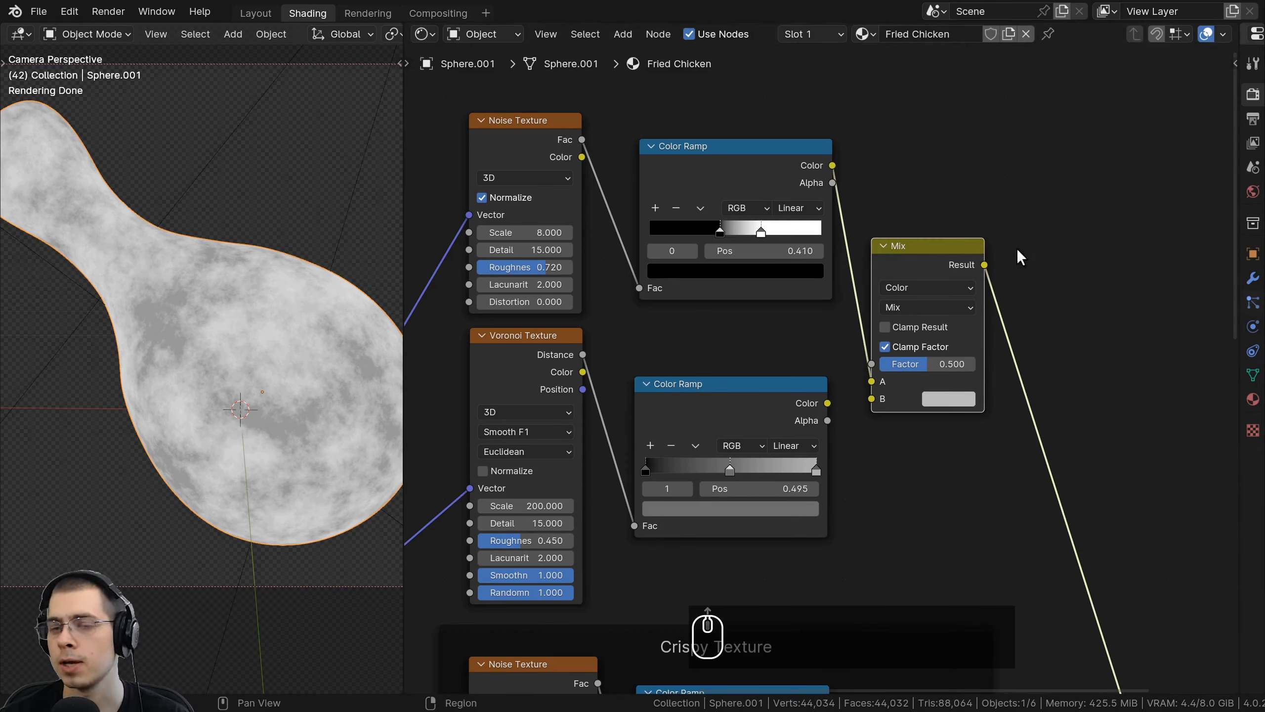
Reroute the upper Color Ramp's Color output from the Mix node's A input to its Factor input.
mouse_move(692, 159)
left_mouse_down()
mouse_move(688, 140)
mouse_move(678, 158)
left_mouse_up()
scroll(900, 365, "up", 1)
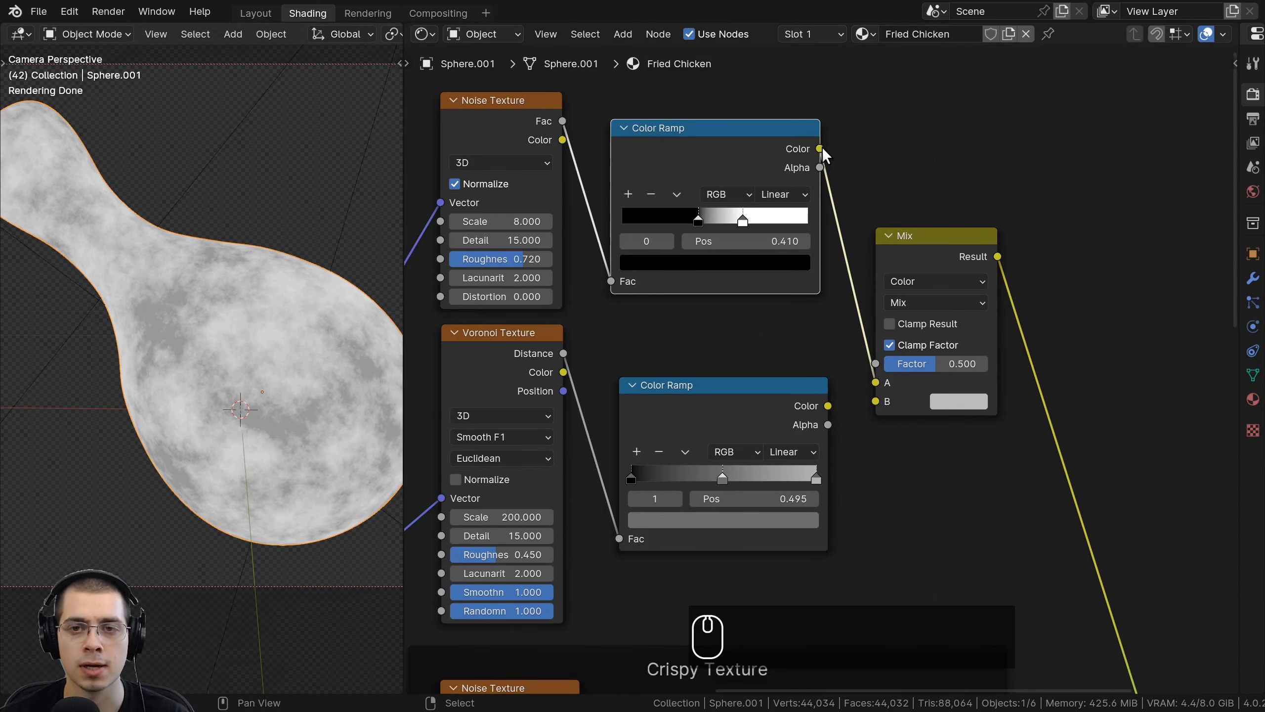
mouse_move(877, 383)
left_mouse_down()
mouse_move(847, 344)
mouse_move(878, 362)
left_mouse_up()
middle_click_drag(858, 393, 868, 370)
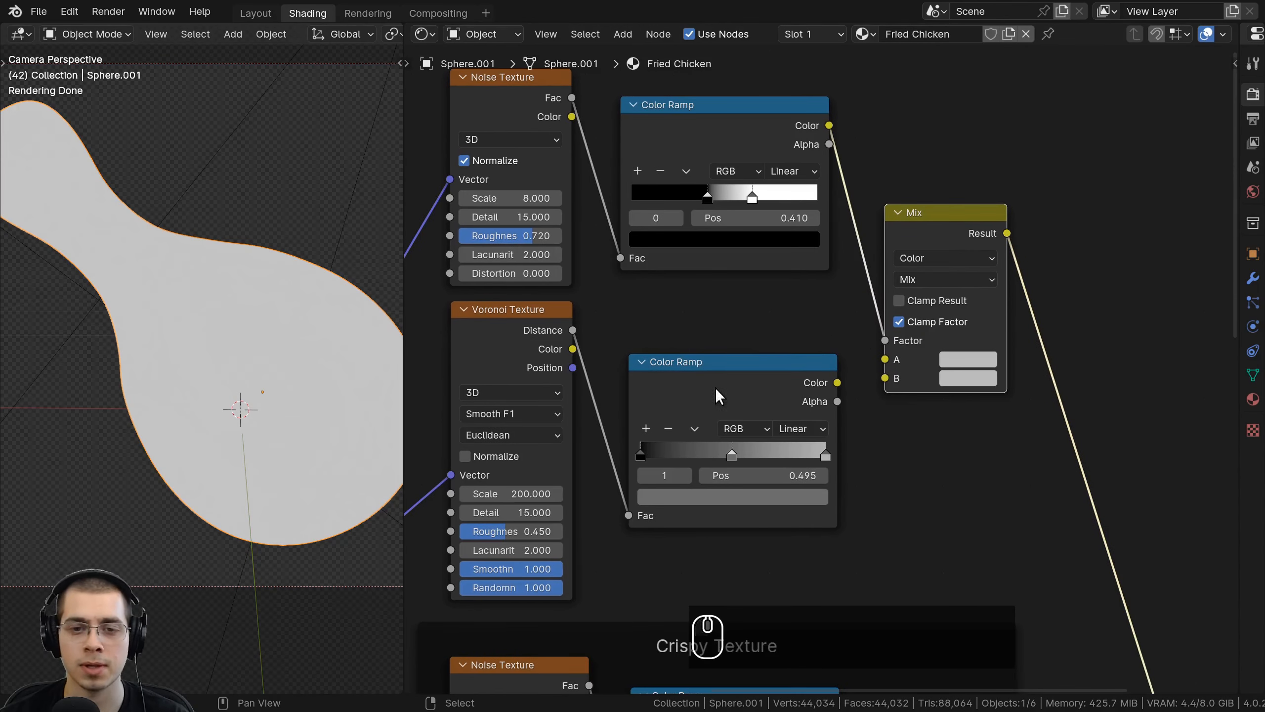
Connect the Voronoi's Color Ramp Color output to the Mix node's A input and preview the Mix result on the model.
left_click_drag(704, 373, 679, 358)
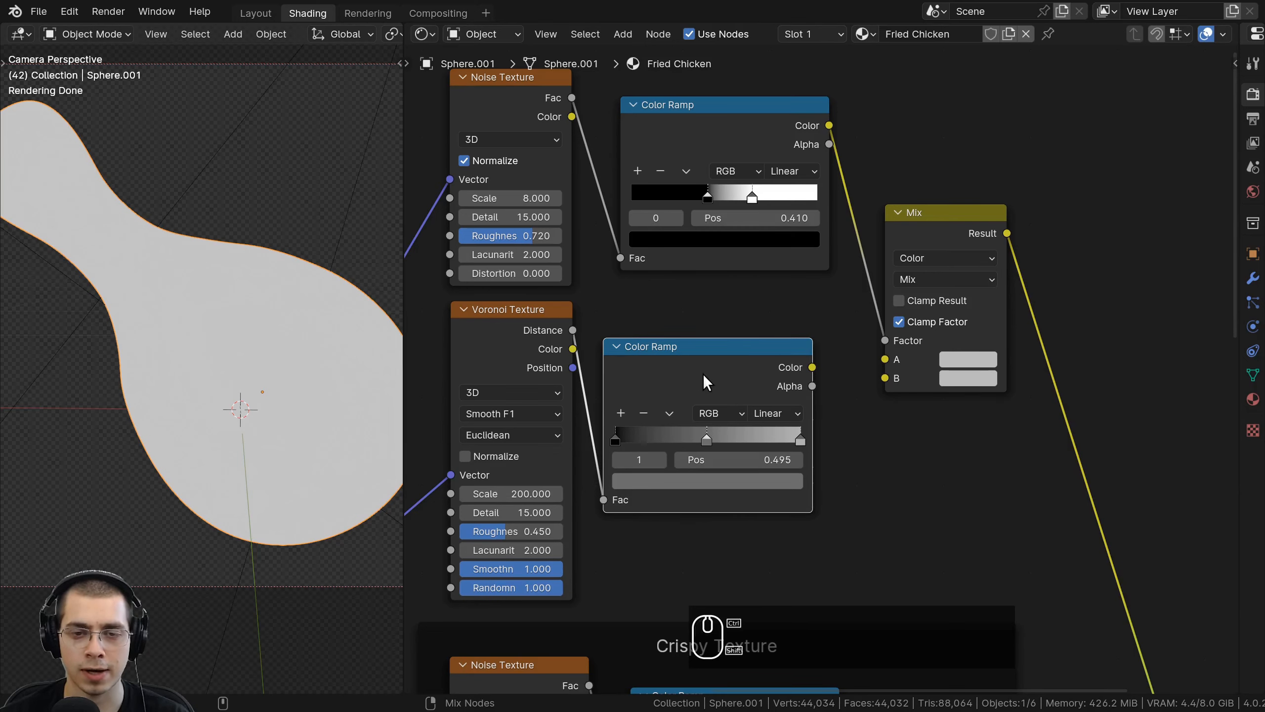
left_click(703, 374, "ctrl+shift")
scroll(250, 381, "up", 2)
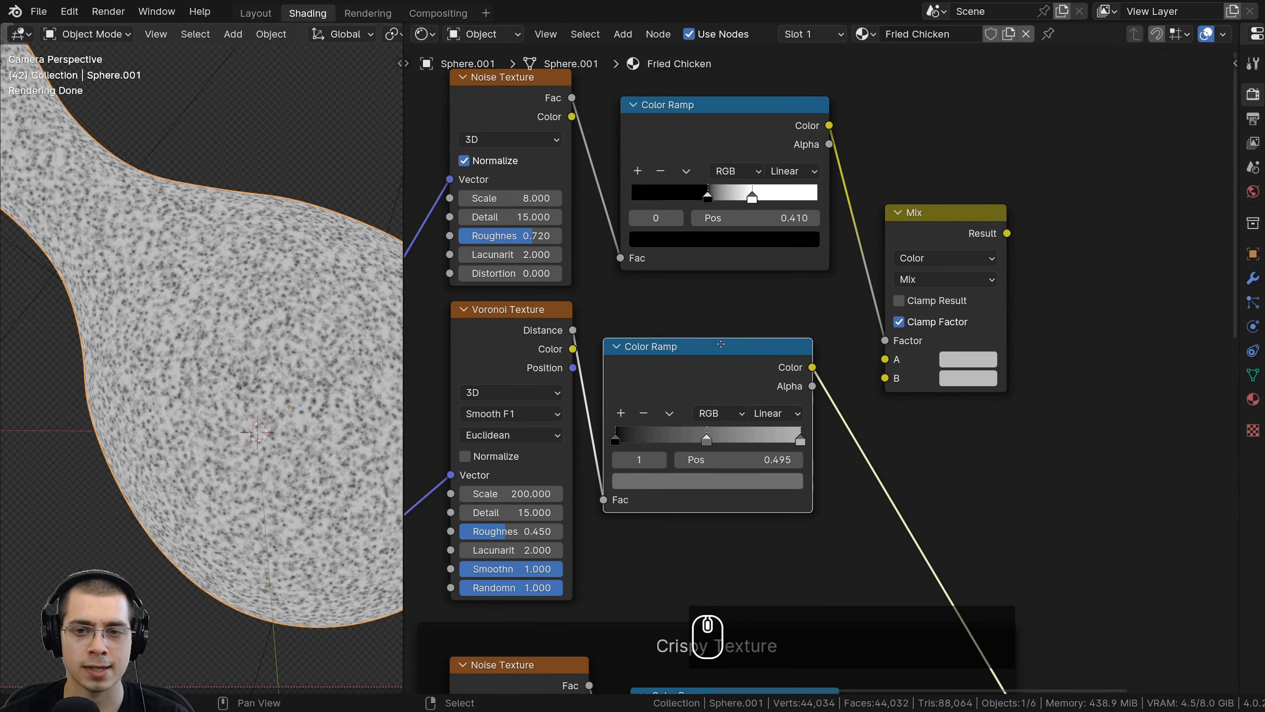
middle_click_drag(802, 370, 771, 364)
left_click_drag(783, 361, 856, 353)
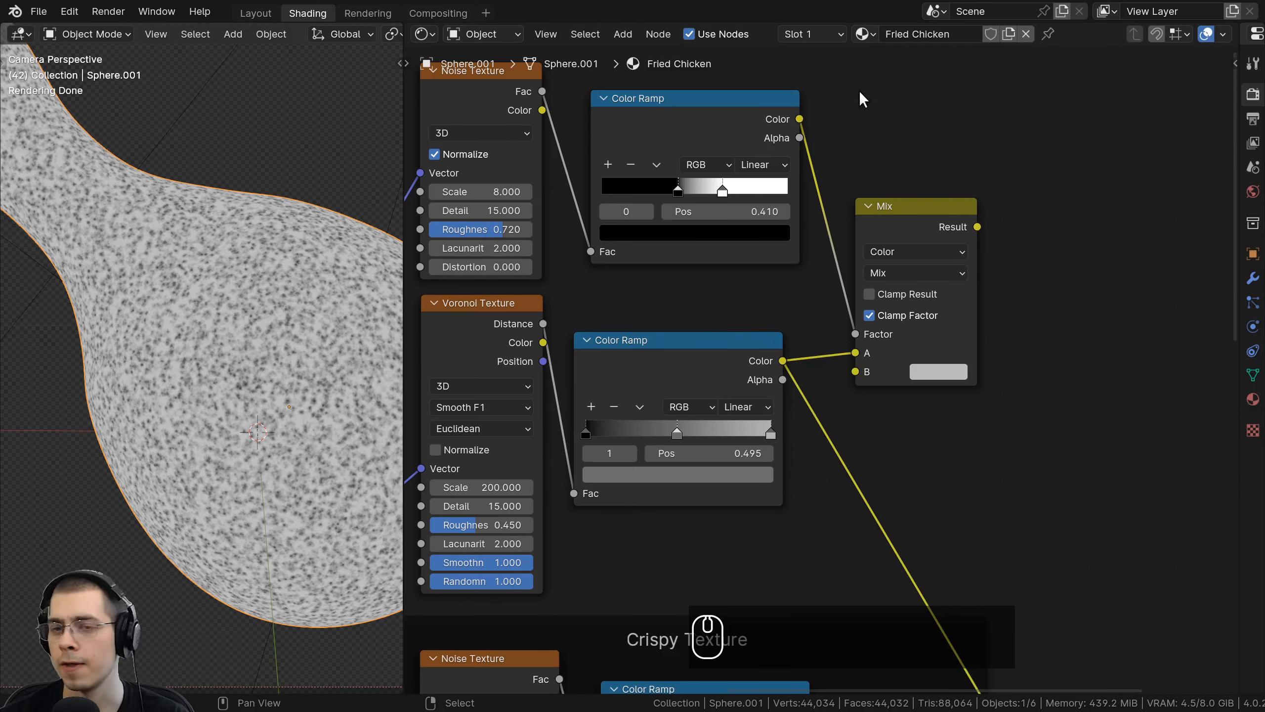
left_click(913, 212, "ctrl+shift")
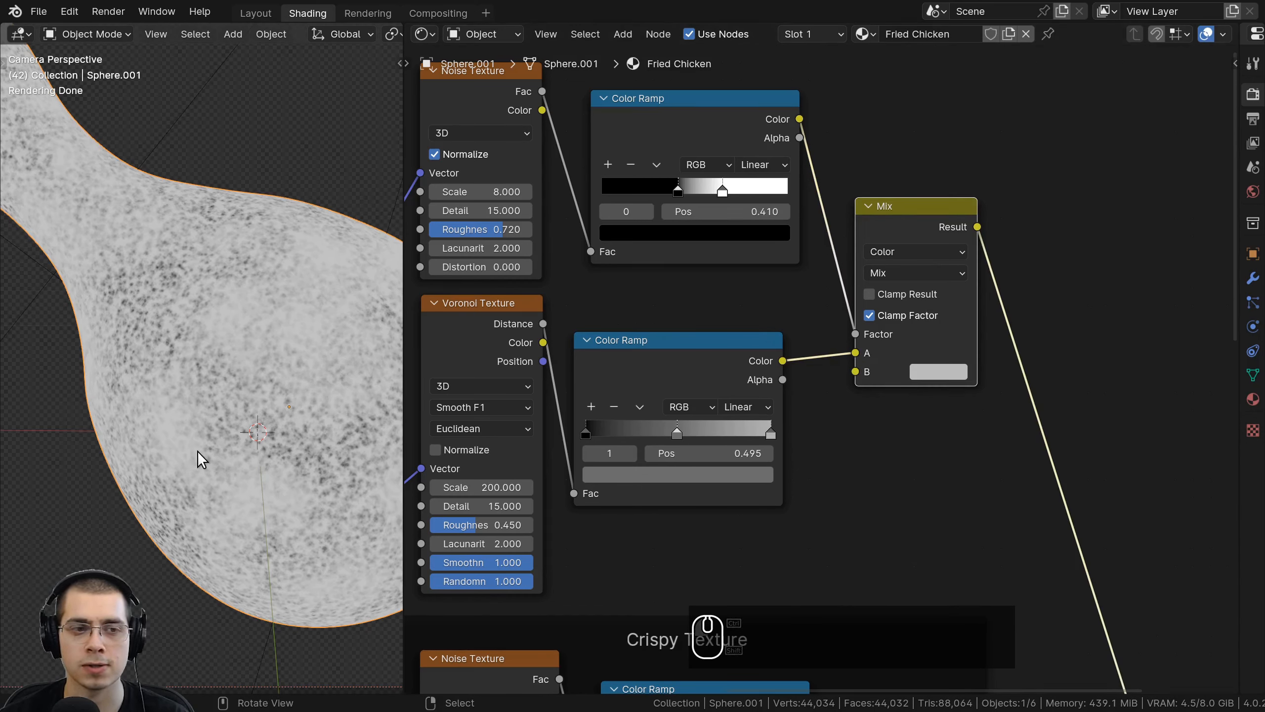
mouse_move(710, 125)
left_mouse_down()
mouse_move(669, 182)
mouse_move(704, 129)
left_mouse_up()
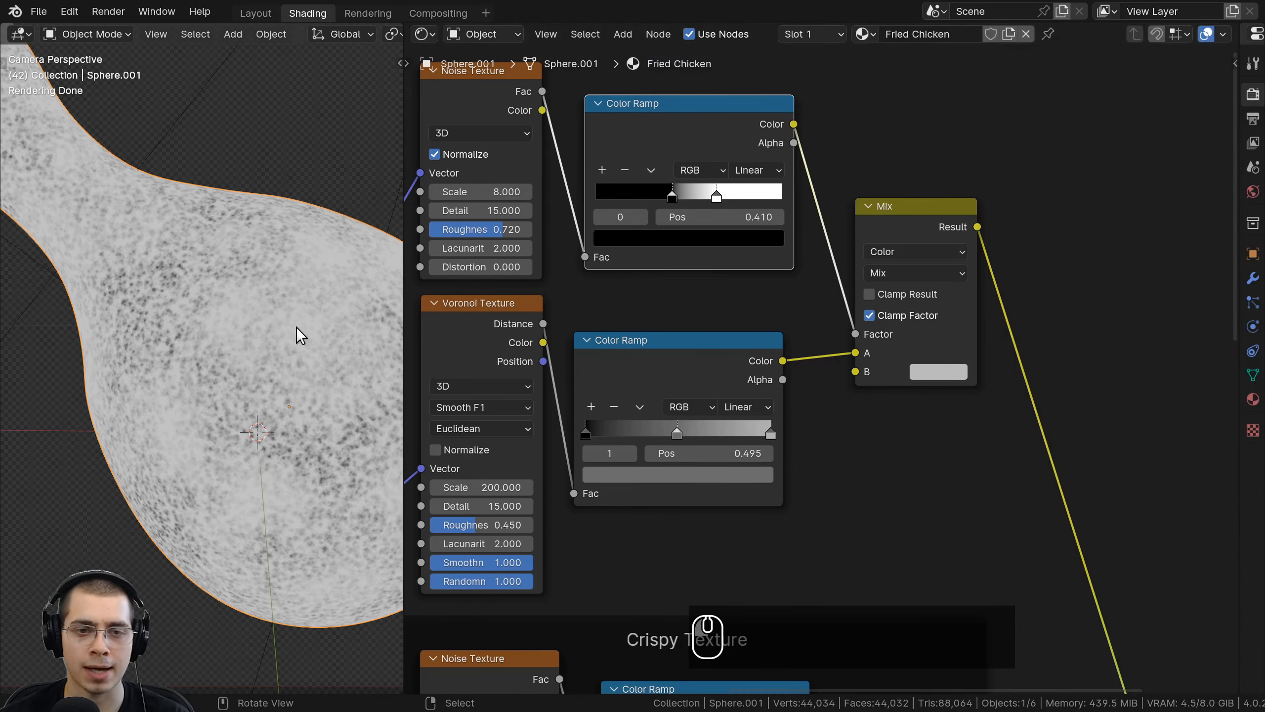
Set the Mix node's blending mode to Lighten and its B color to white.
left_click(892, 273)
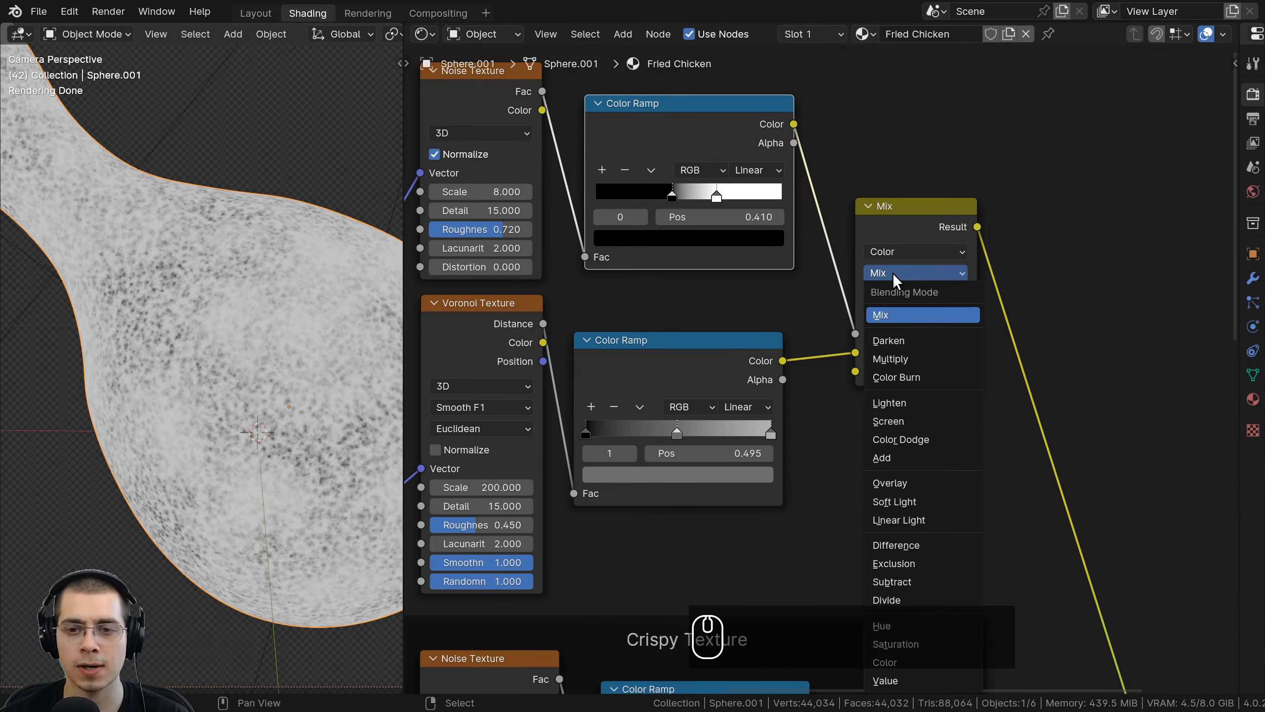
left_click(905, 402)
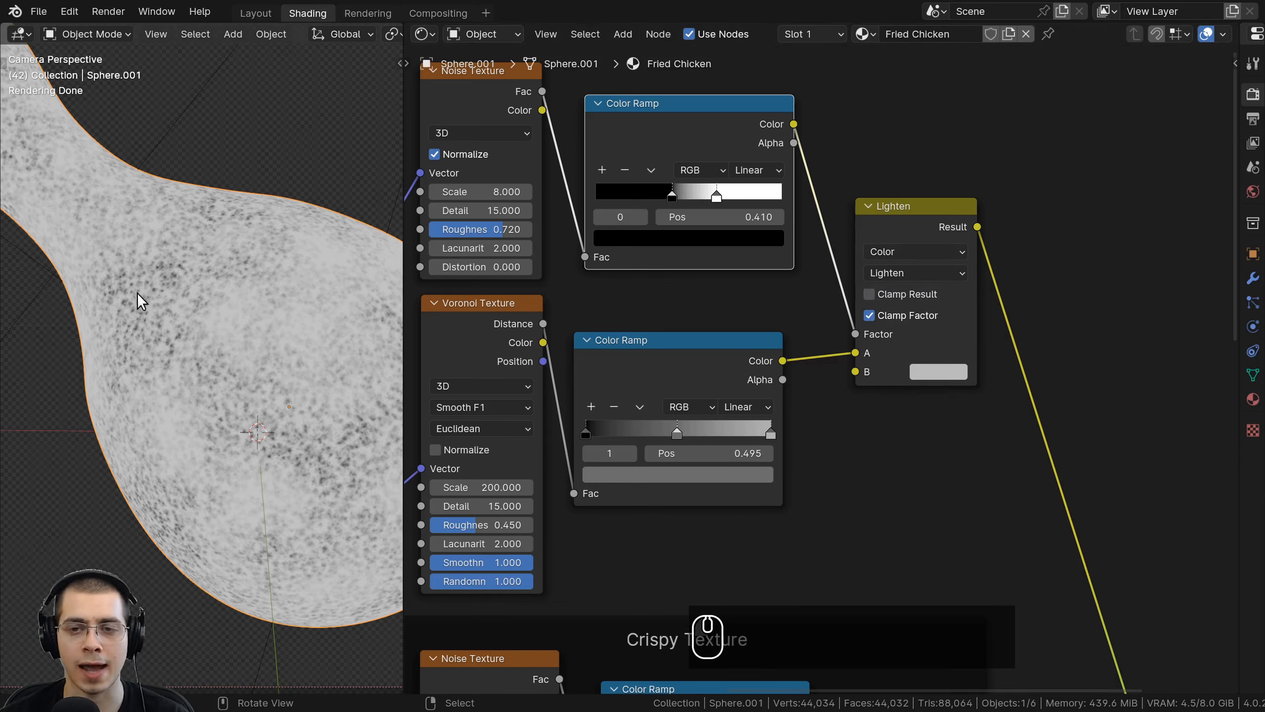
left_click(931, 373)
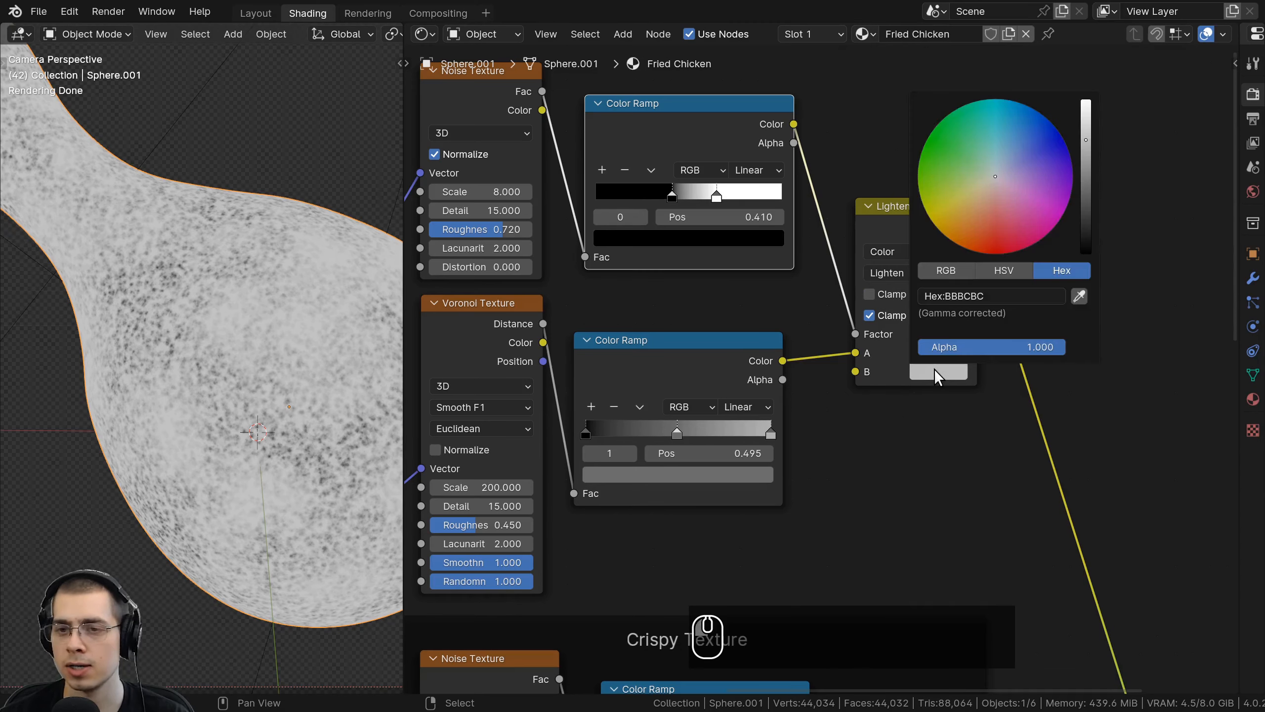
left_click_drag(1085, 148, 1086, 103)
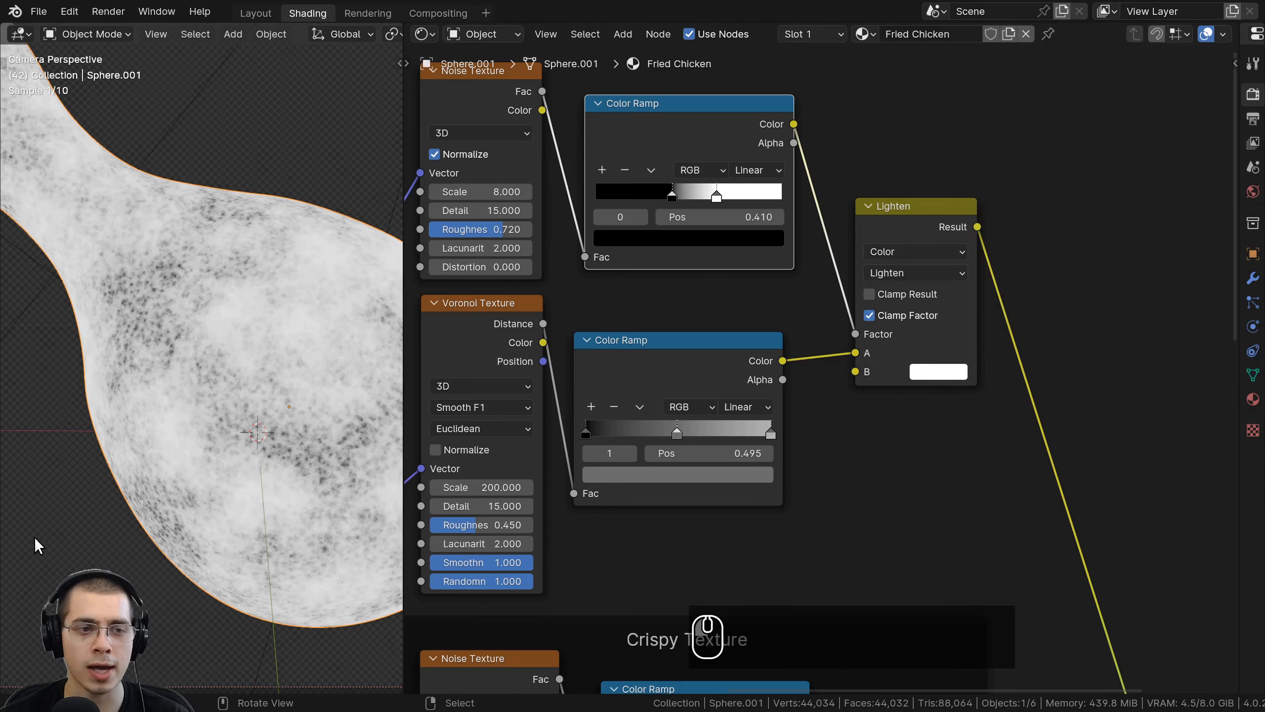
Examine the blended speckle pattern across the whole chicken leg, both close up and from a distance.
scroll(226, 310, "down", 3)
scroll(241, 313, "up", 6)
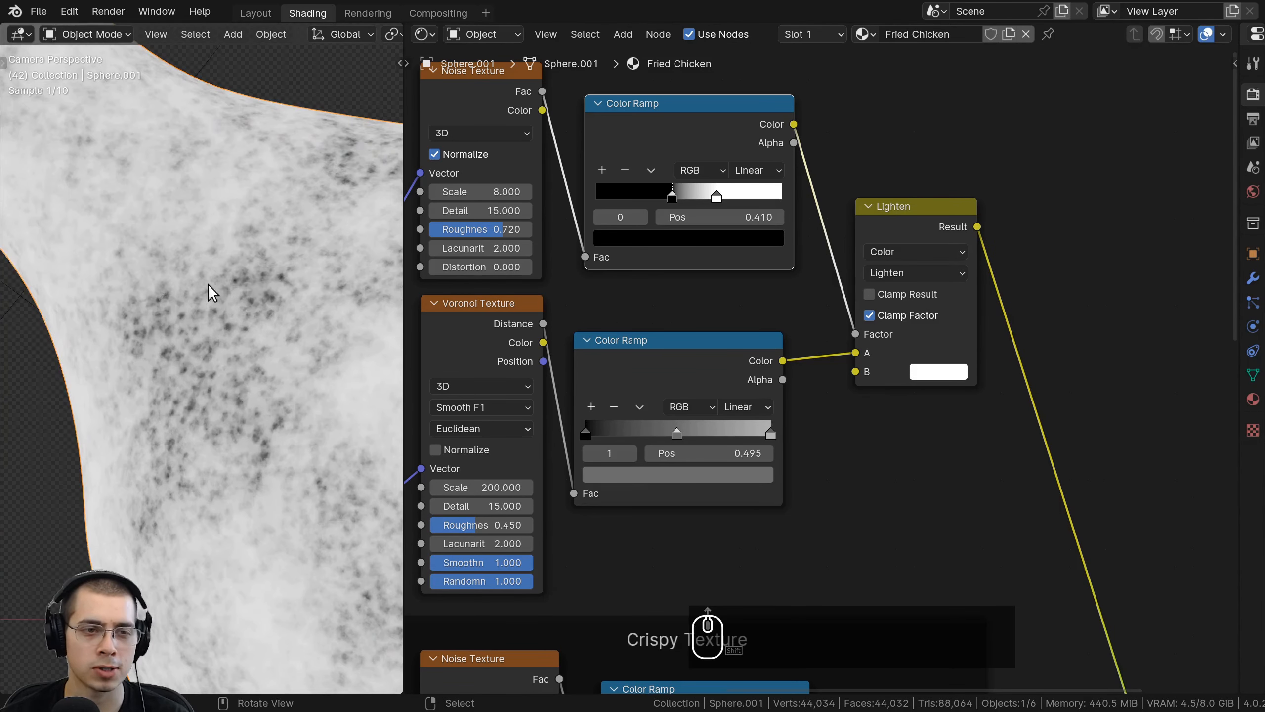
middle_click_drag(190, 481, 109, 292, "shift")
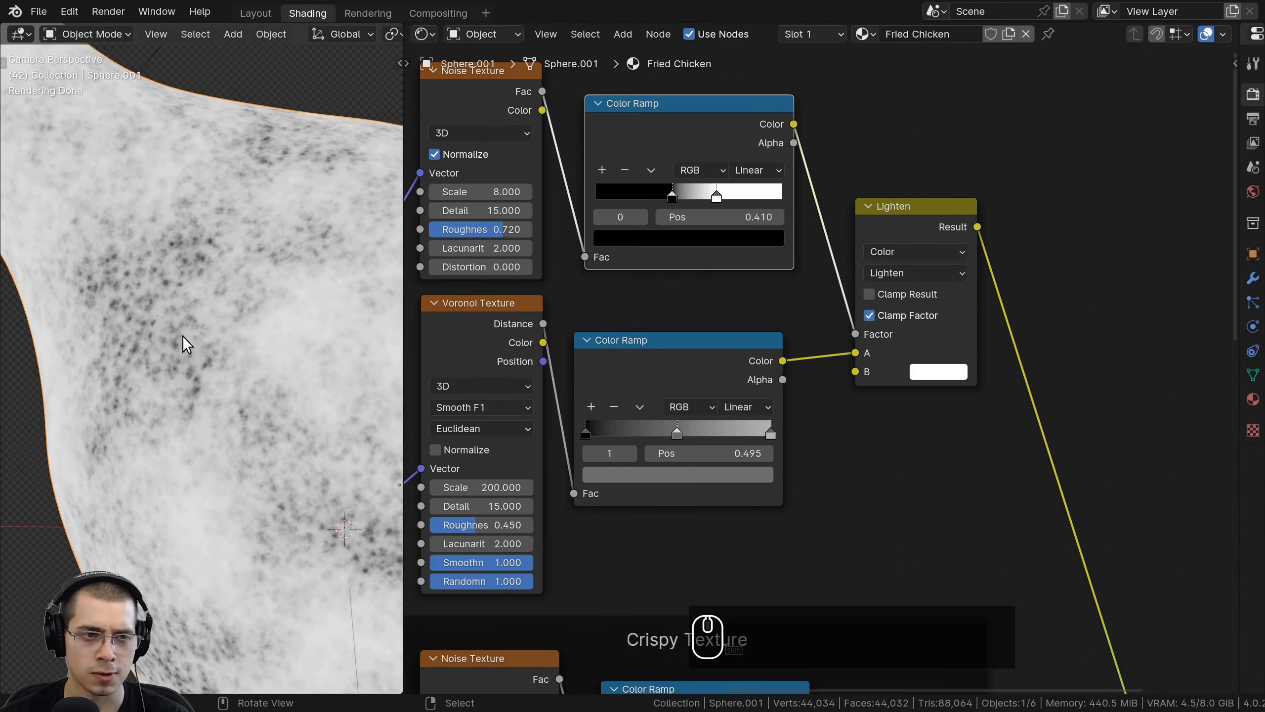
middle_click_drag(203, 386, 357, 329, "shift")
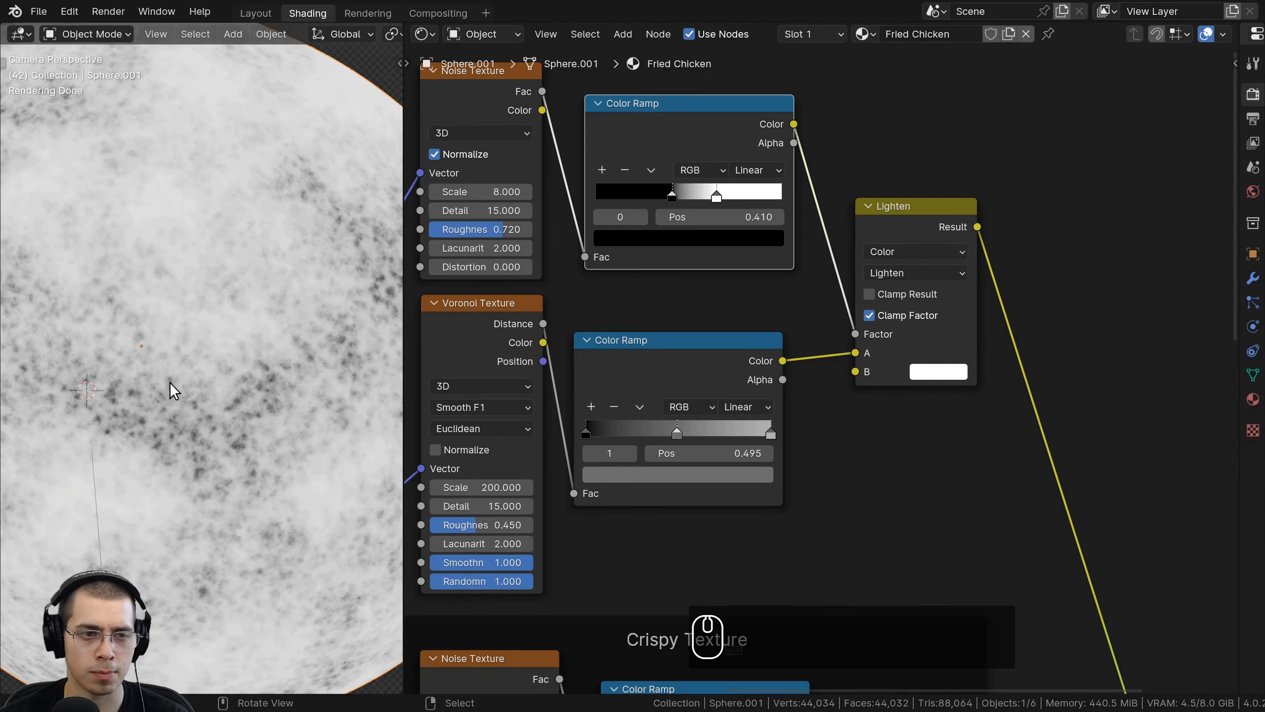
middle_click_drag(170, 382, 179, 483, "shift")
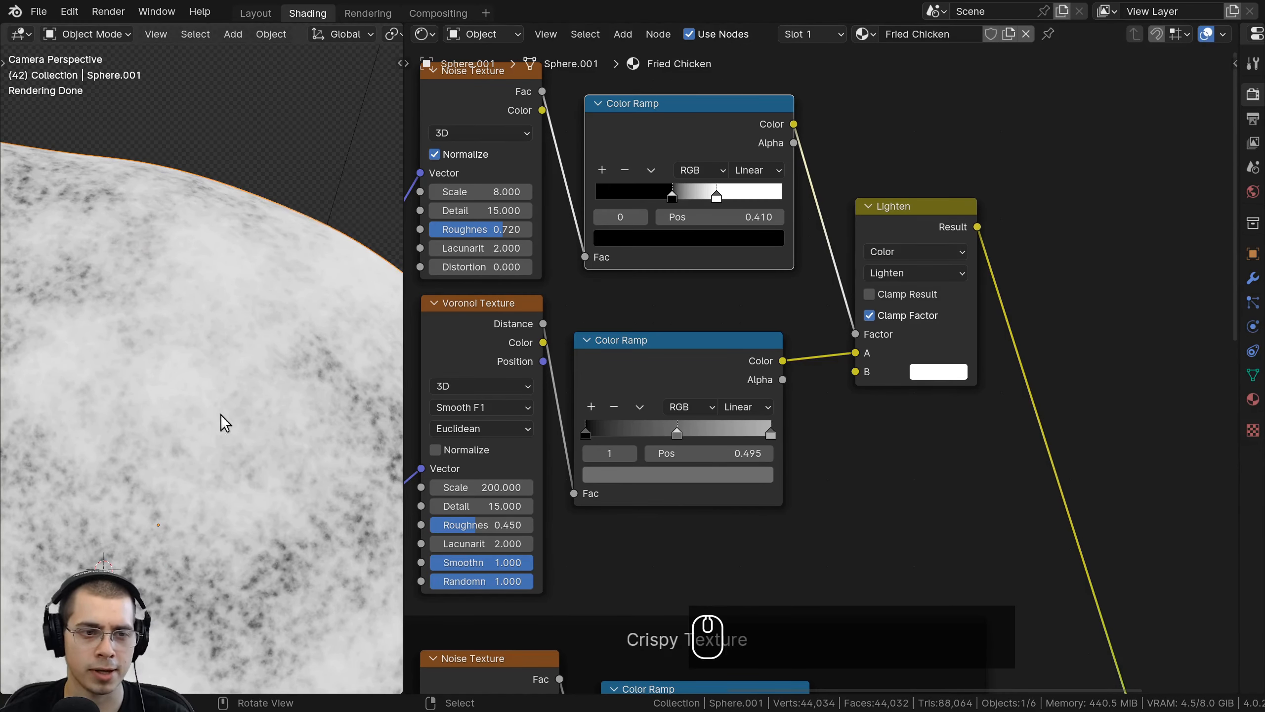
scroll(197, 253, "down", 6)
middle_click_drag(157, 318, 367, 439, "shift")
scroll(190, 182, "up", 1)
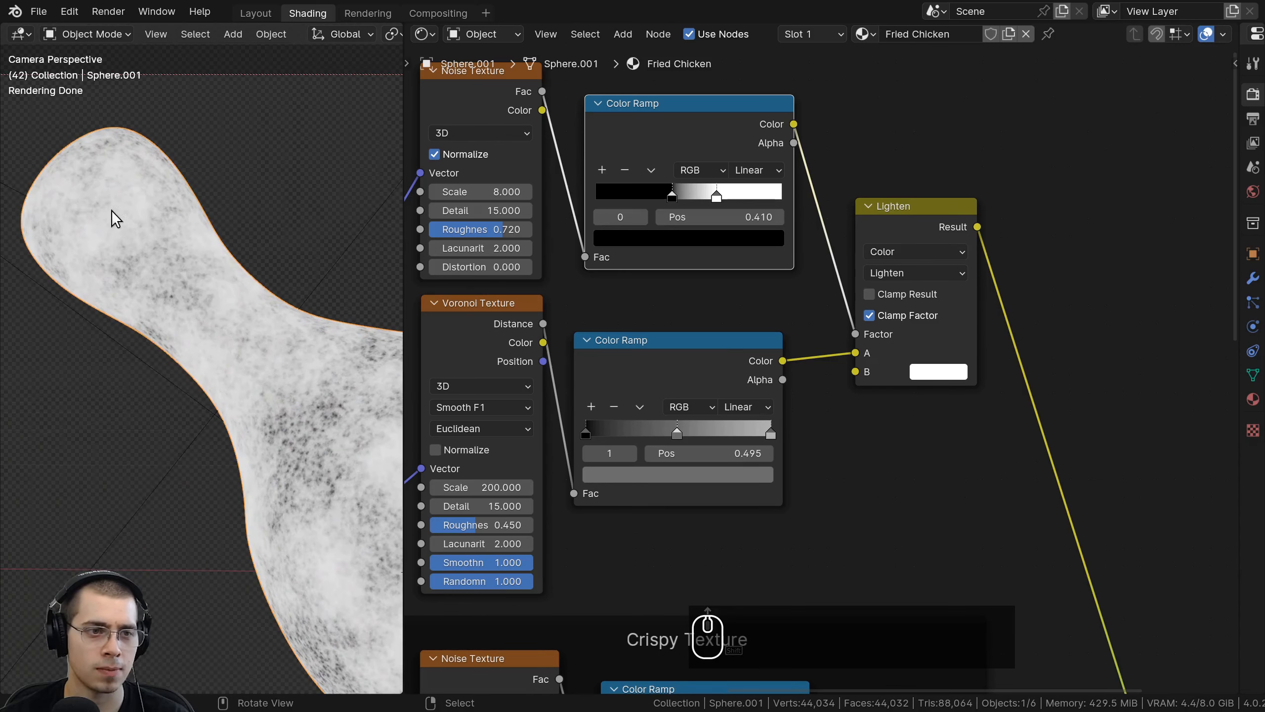
scroll(239, 339, "down", 2)
middle_click_drag(248, 349, 342, 427, "shift")
scroll(249, 371, "down", 1)
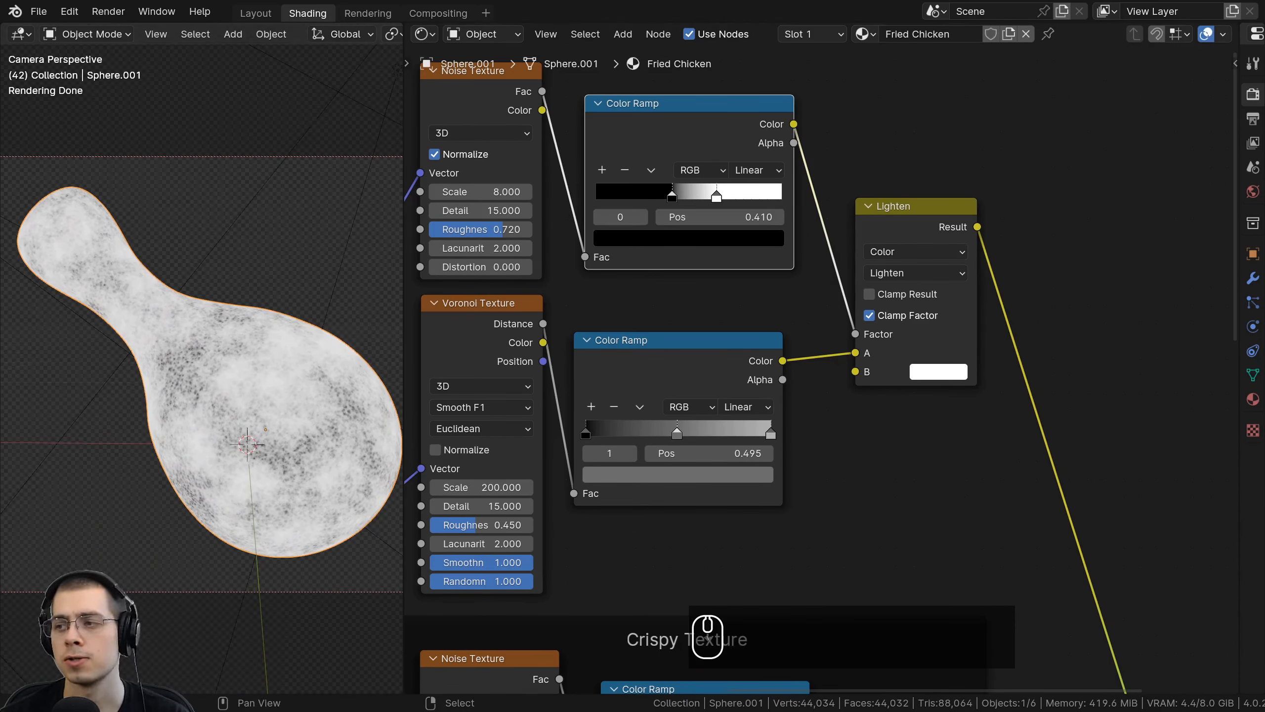
scroll(573, 504, "left", 1, "ctrl")
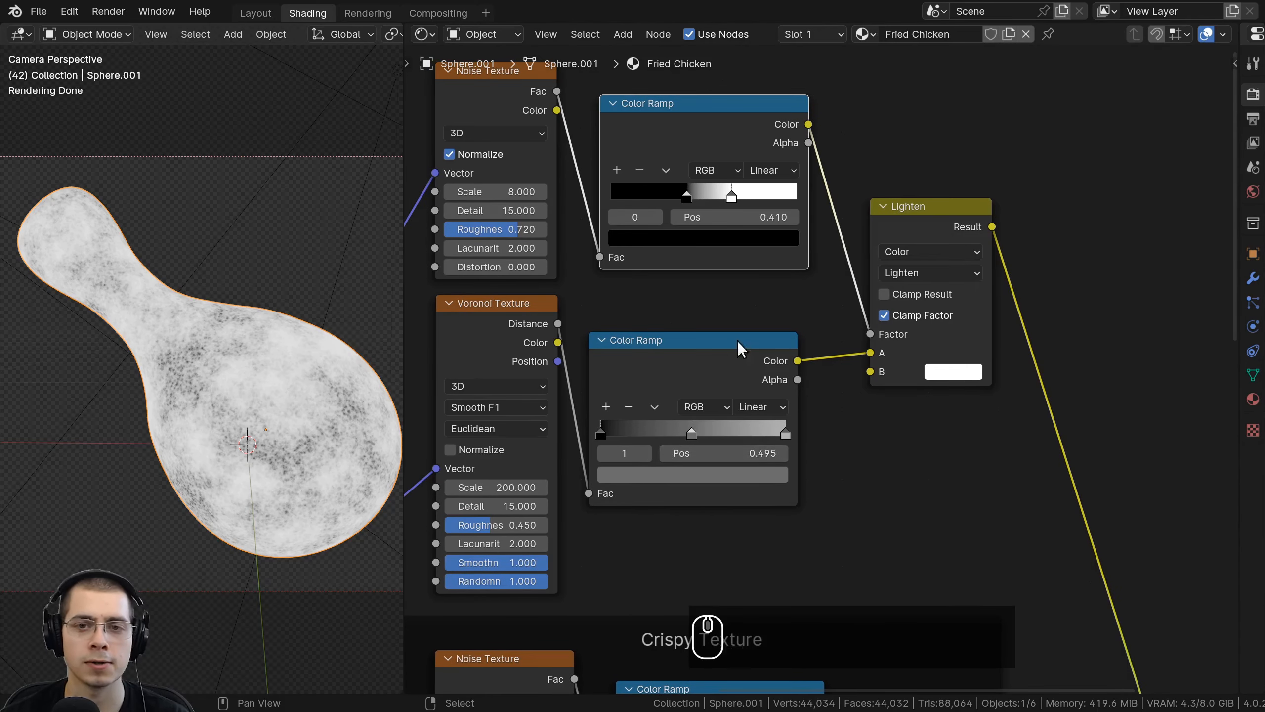
Move the white stop of the upper Color Ramp to position 0.580.
scroll(733, 192, "up", 3)
mouse_move(731, 192)
left_mouse_down()
mouse_move(680, 195)
mouse_move(725, 197)
mouse_move(714, 196)
left_mouse_up()
left_click(670, 197)
scroll(240, 401, "down", 1)
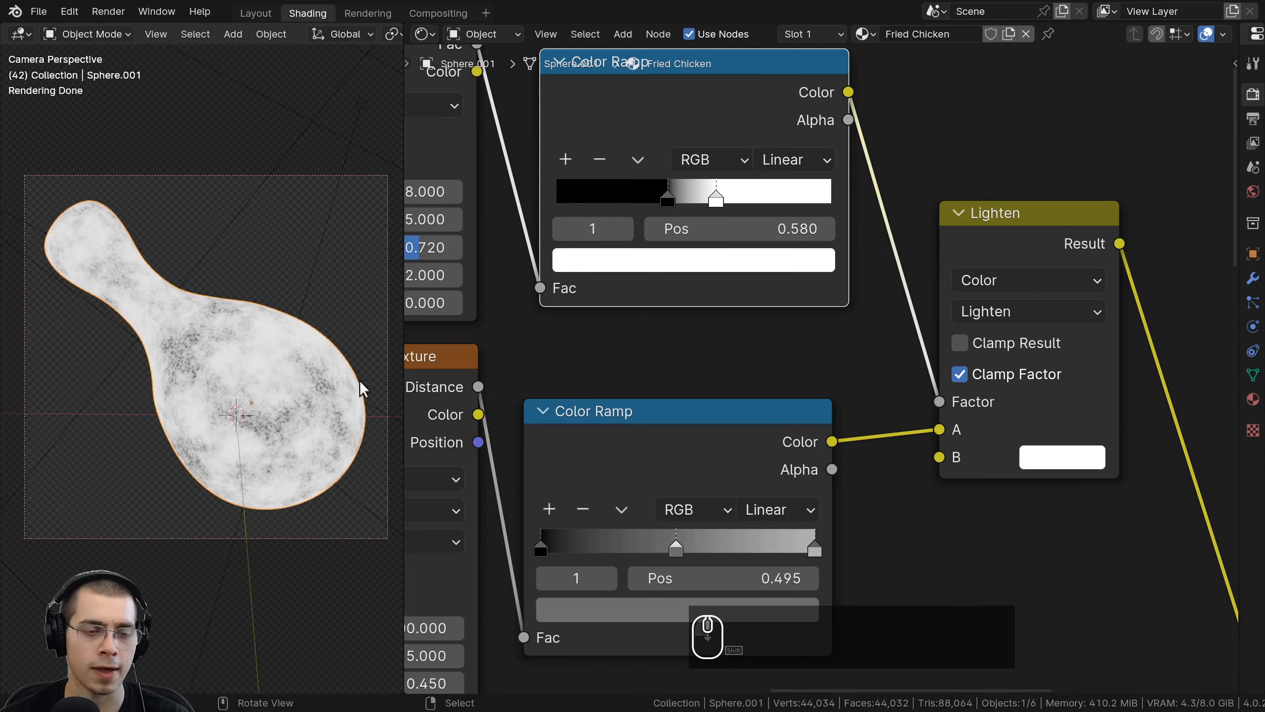
Group the upper Noise Texture, the Voronoi Texture, both their Color Ramps and the Lighten node in one new frame.
scroll(858, 404, "down", 4)
left_click_drag(889, 292, 878, 298)
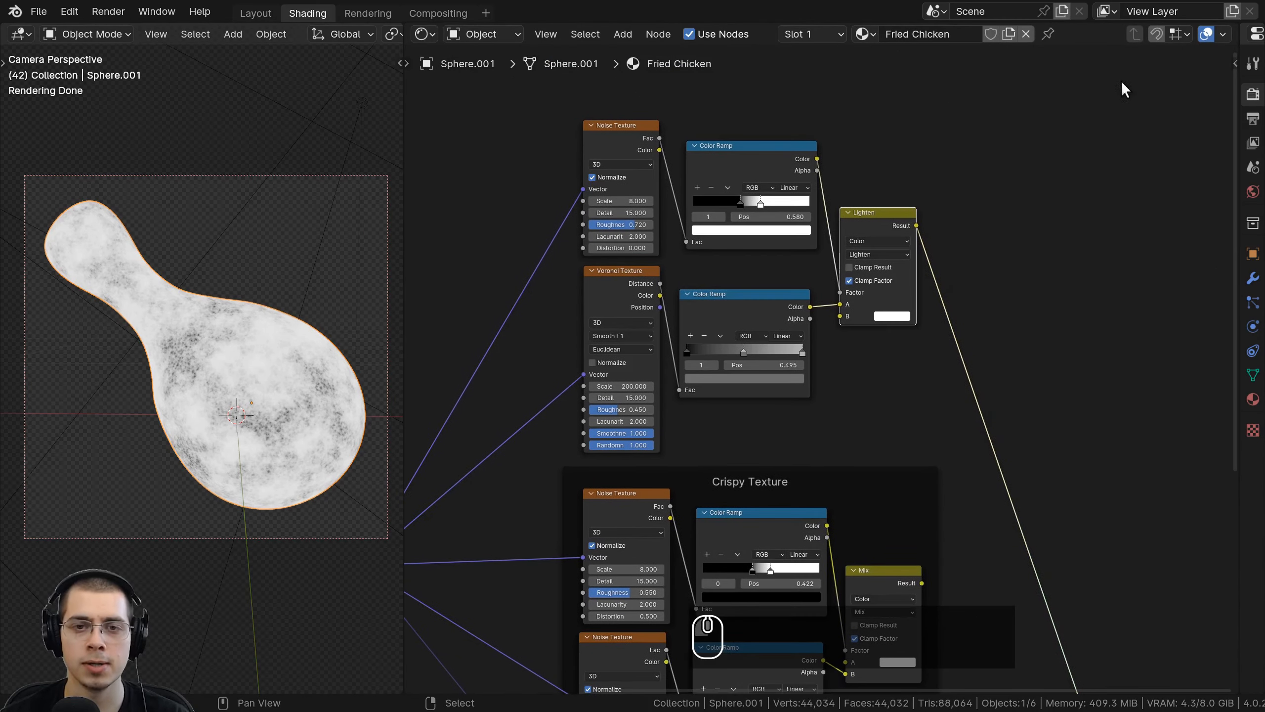
left_click_drag(1121, 79, 552, 358)
key("ctrl+j")
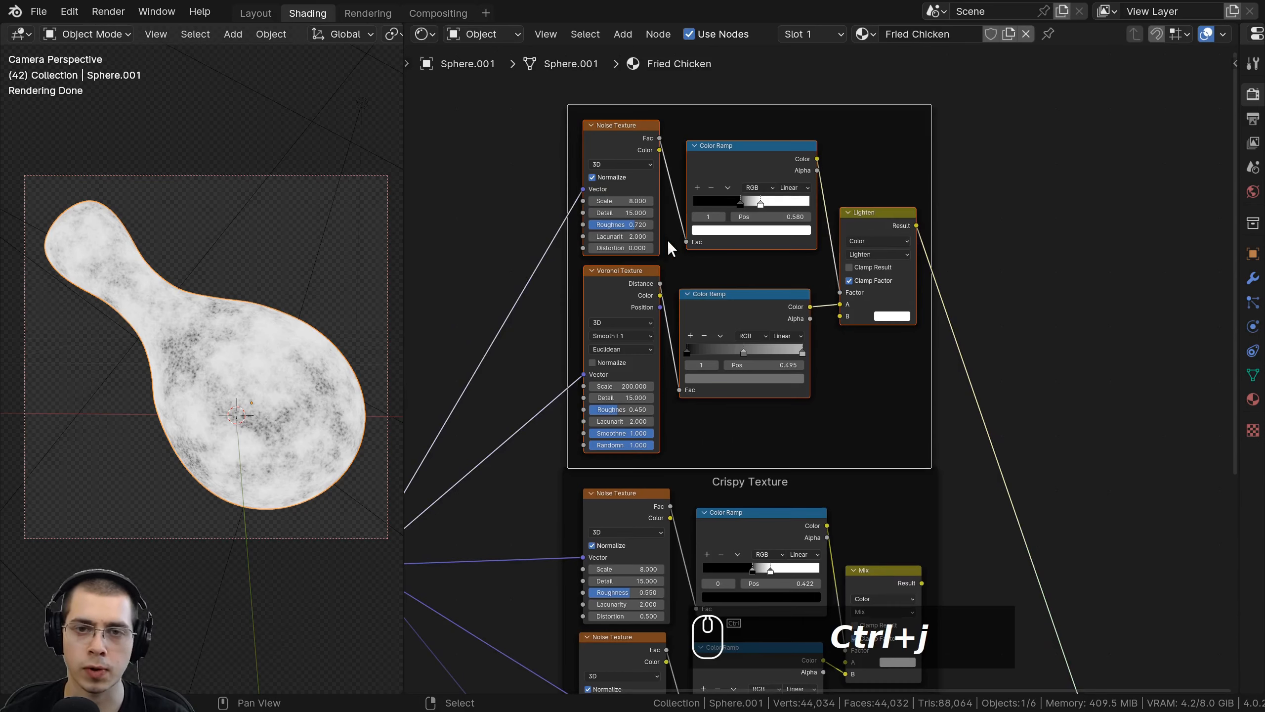
Tidy the node layout inside the new frame, moving the two Color Ramps closer together beside the textures.
key("a")
left_click_drag(721, 124, 713, 100)
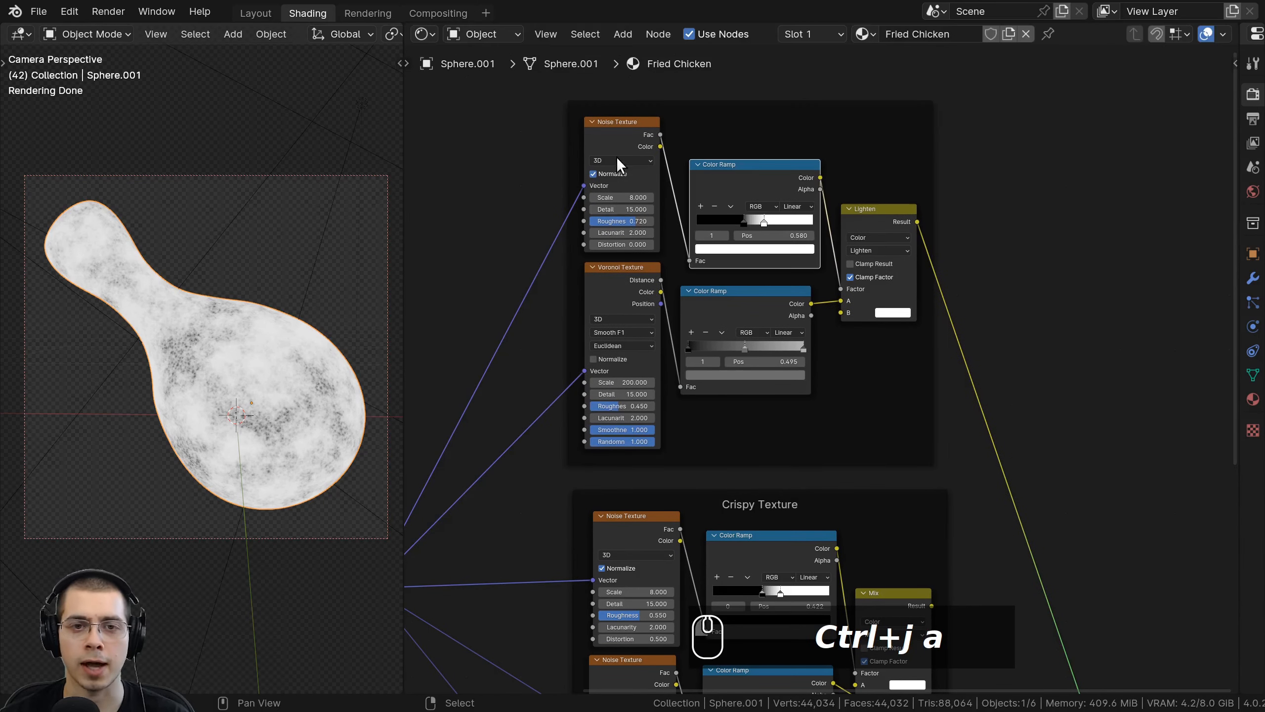
key("a")
left_click(617, 265)
left_click_drag(722, 290, 727, 274)
left_click(880, 218)
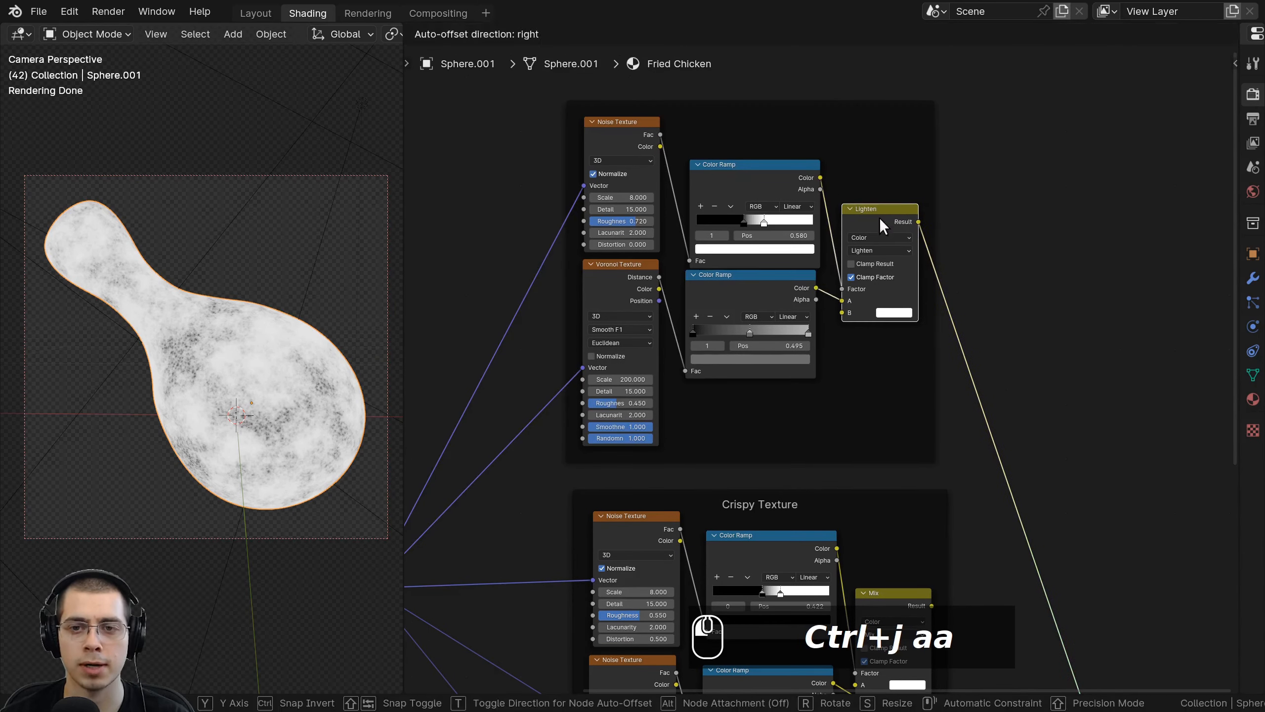
Label the new frame above Crispy Texture "Burnt Texture".
middle_click_drag(647, 321, 659, 331)
scroll(658, 331, "down", 1)
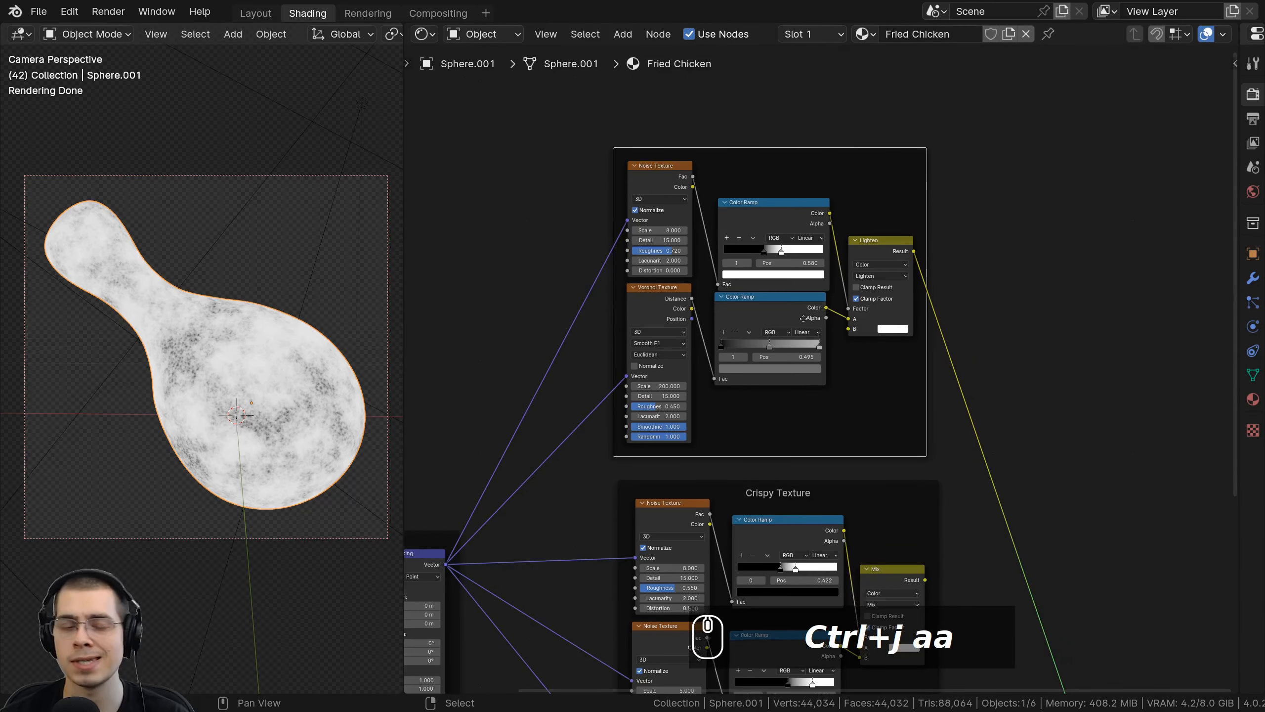
middle_click_drag(804, 318, 809, 334)
key("F2")
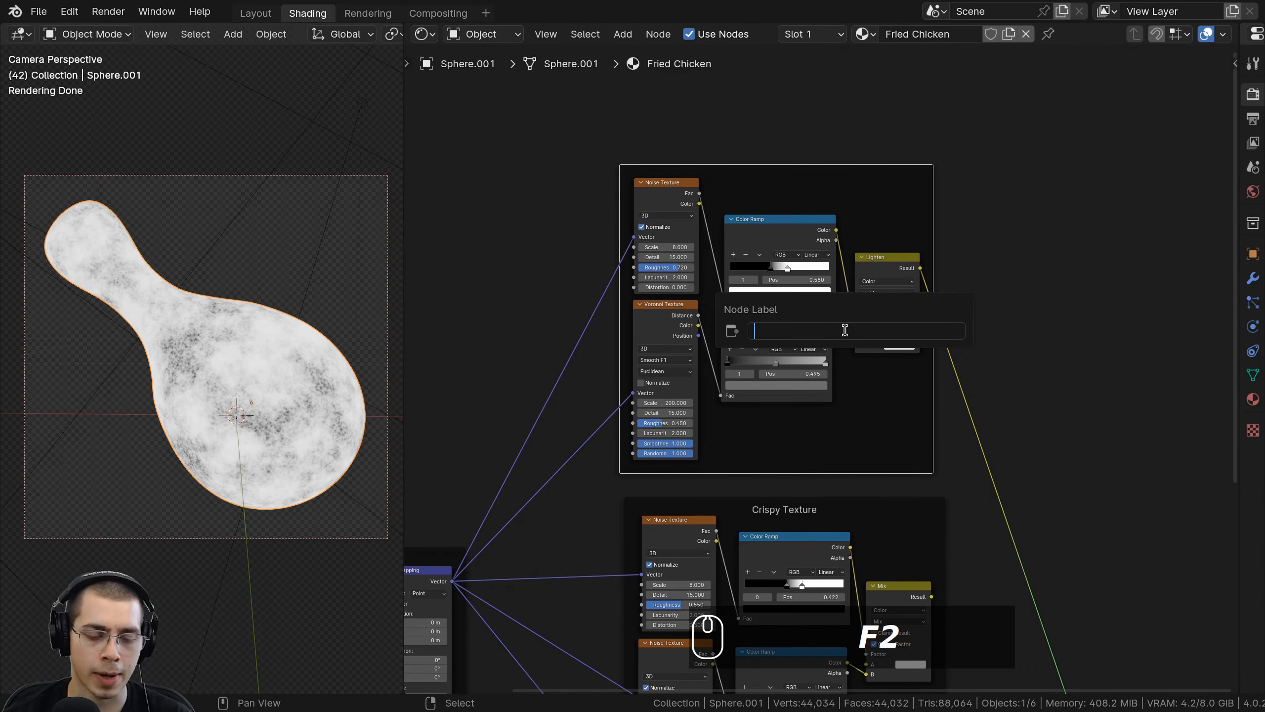
type("Burnt ")
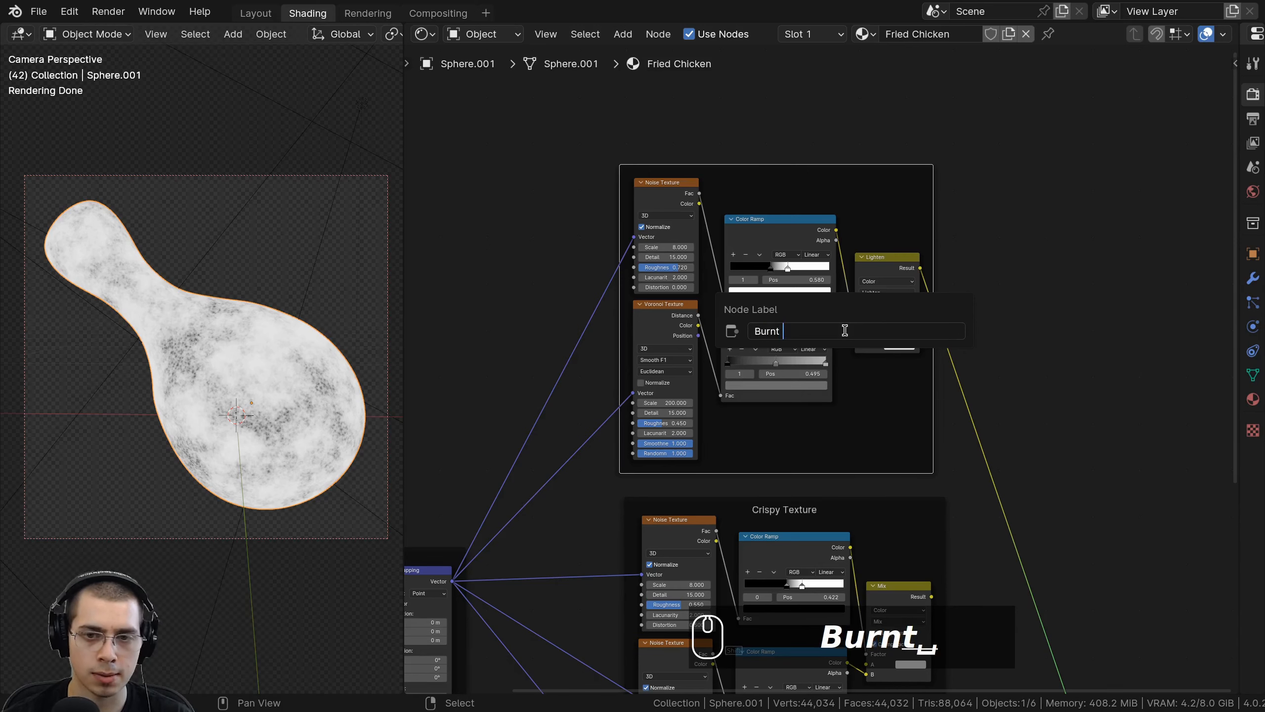
type("Texture")
key("Return")
key("ctrl+b")
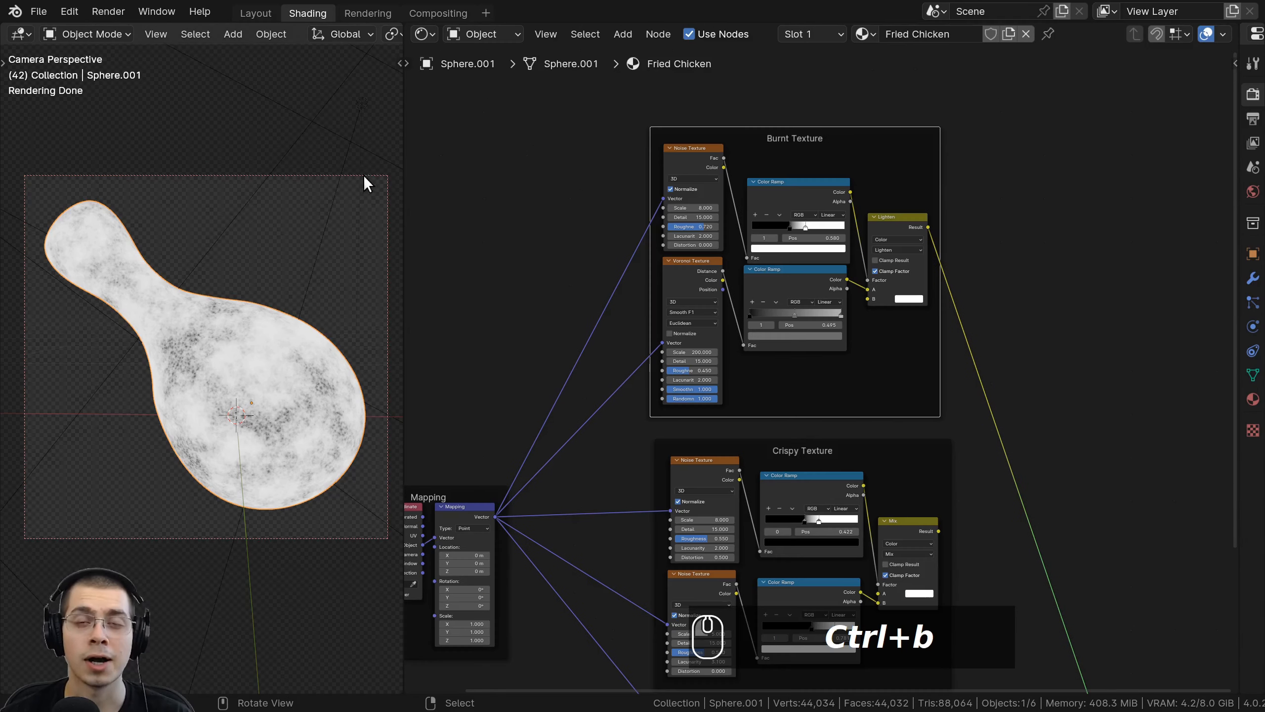
Space the Noise Texture and Color Ramp further apart in the Main Texture frame and shift the frame away from the Principled BSDF.
scroll(823, 458, "down", 2)
key("a")
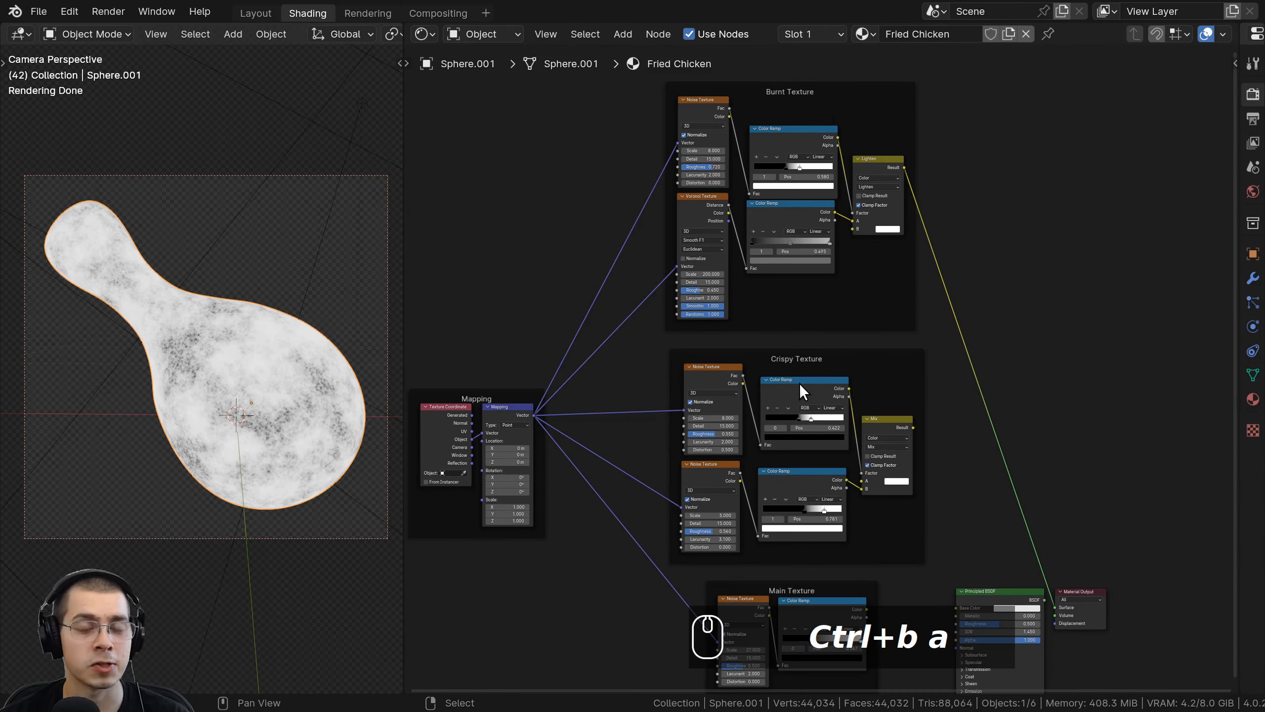
scroll(187, 406, "up", 6)
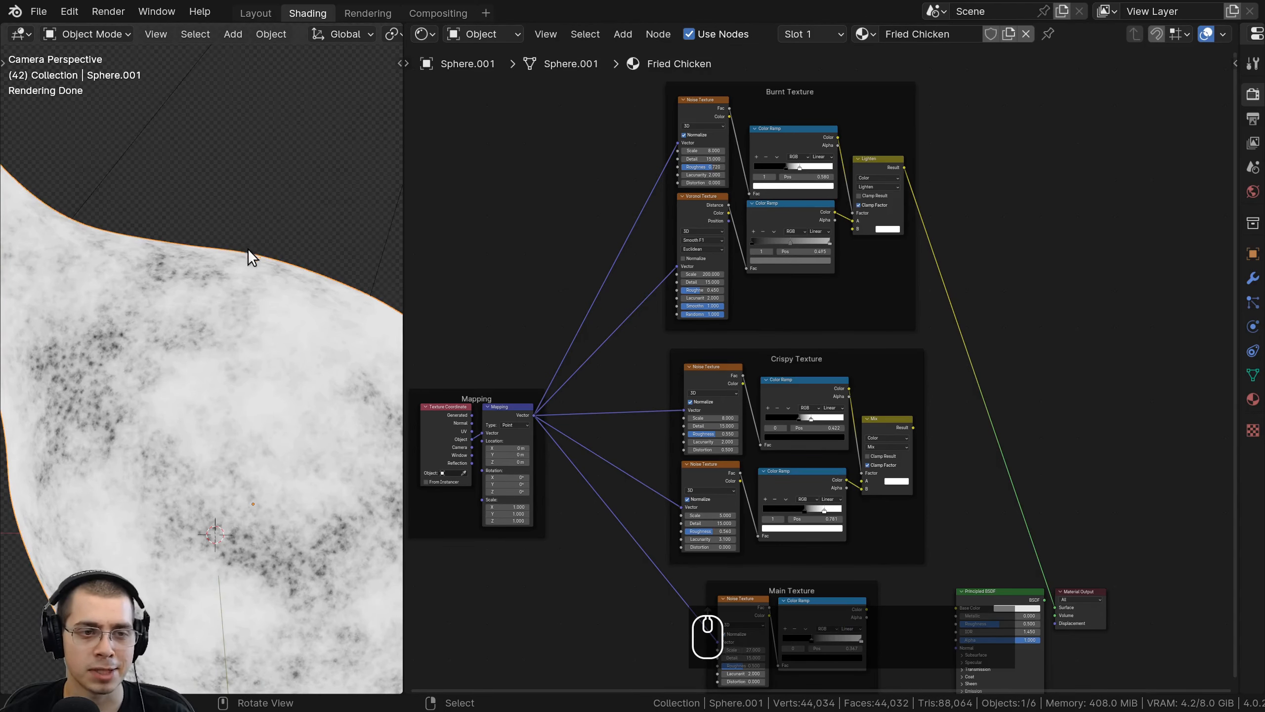
scroll(192, 245, "down", 4)
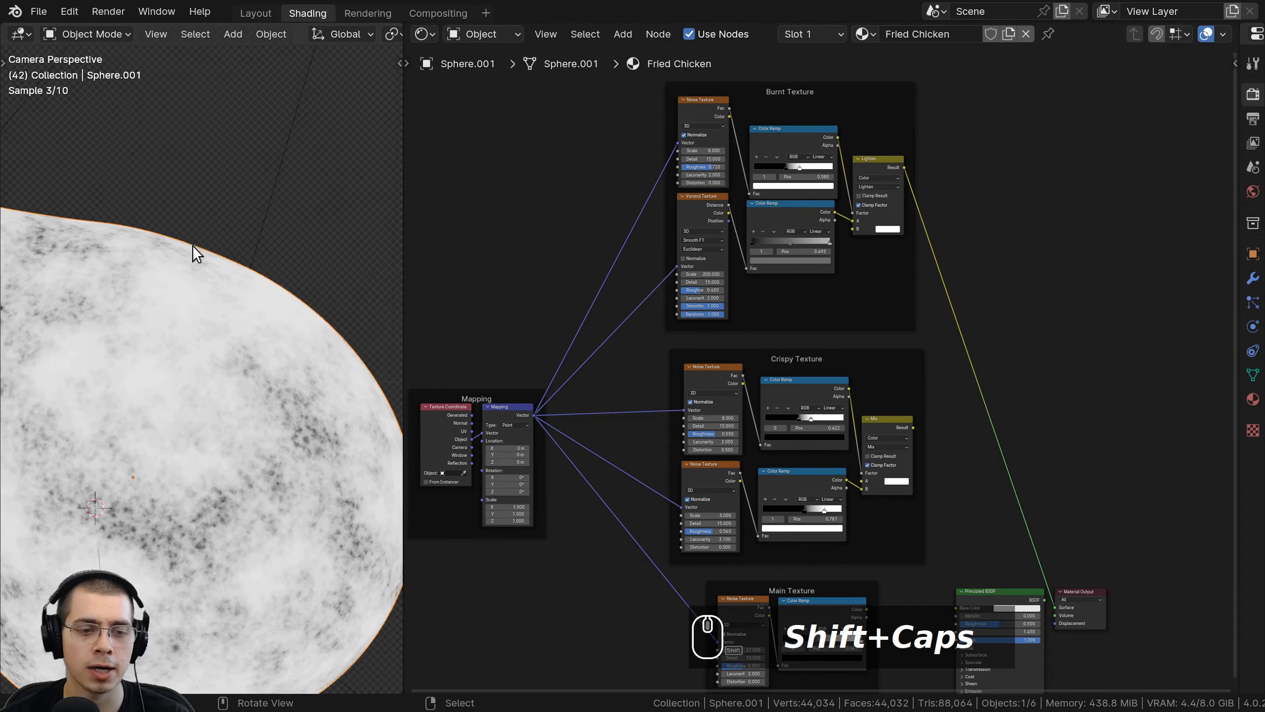
scroll(795, 408, "down", 1)
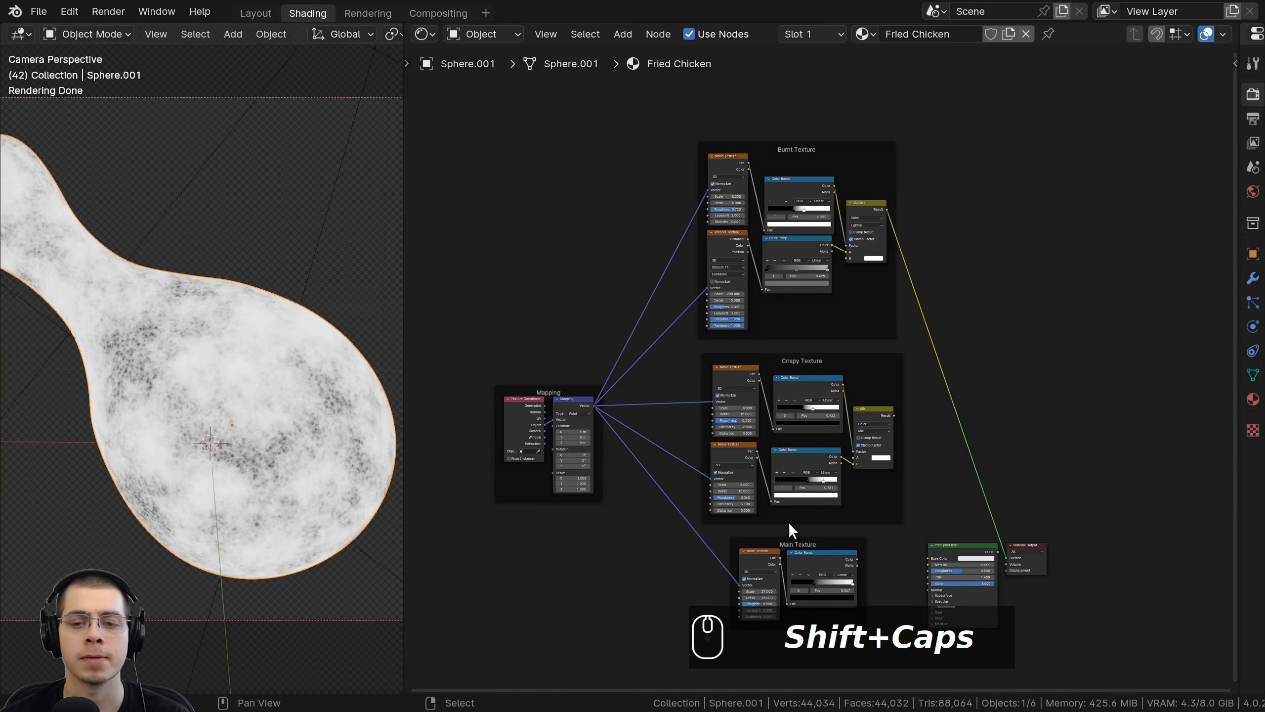
middle_click_drag(789, 522, 797, 263)
scroll(807, 263, "up", 3)
left_click_drag(810, 263, 877, 257)
left_click_drag(717, 262, 703, 261)
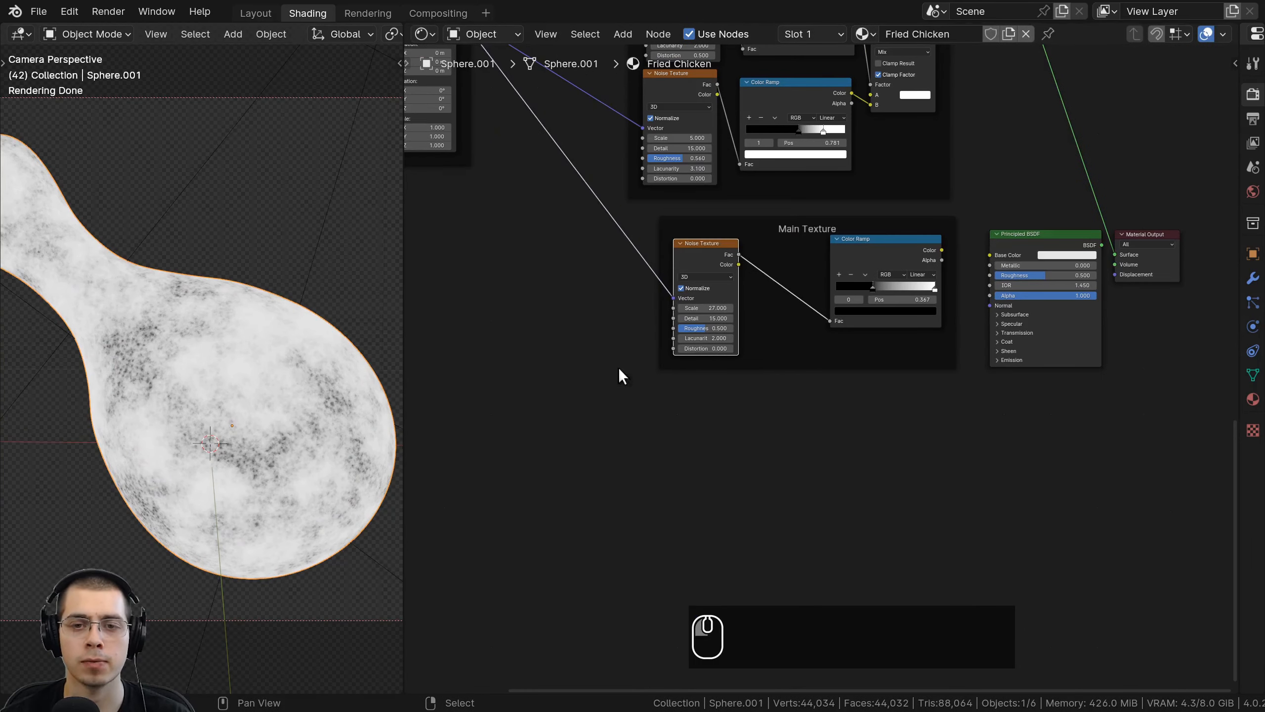
left_click_drag(785, 249, 774, 249)
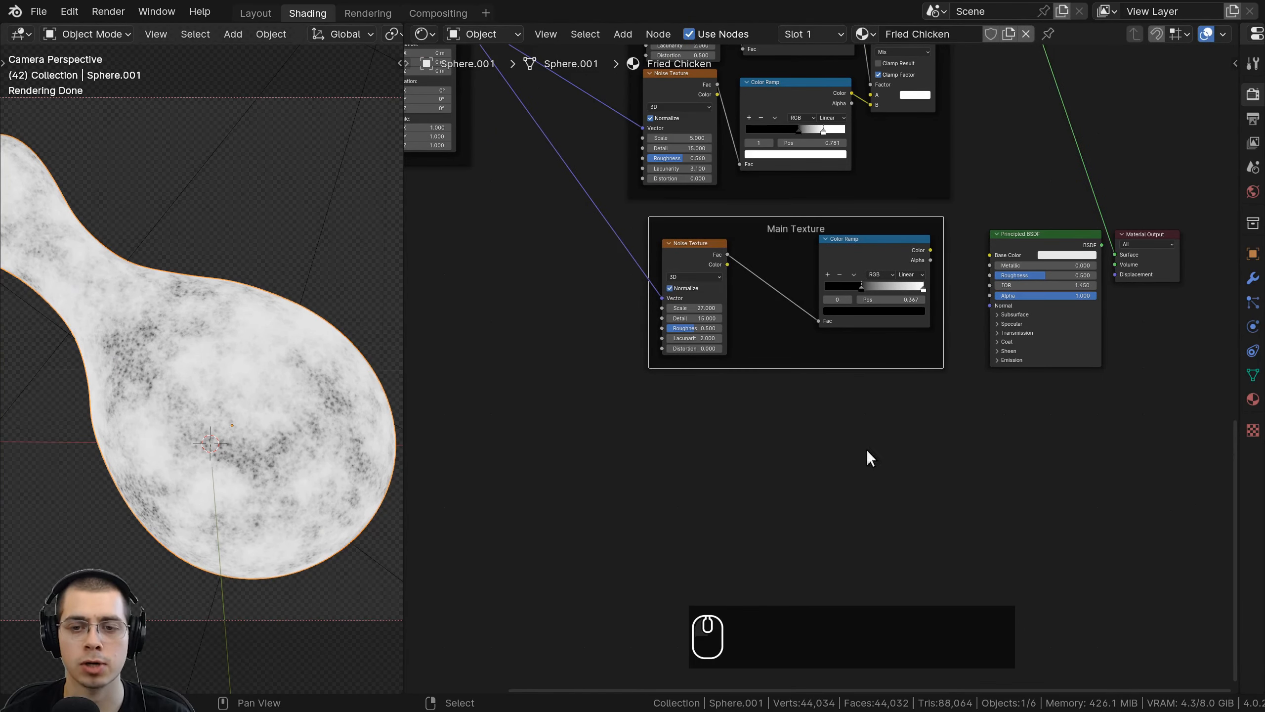
Add a new Noise Texture node directly below the Main Texture frame.
scroll(837, 433, "up", 2)
middle_click_drag(679, 392, 673, 375)
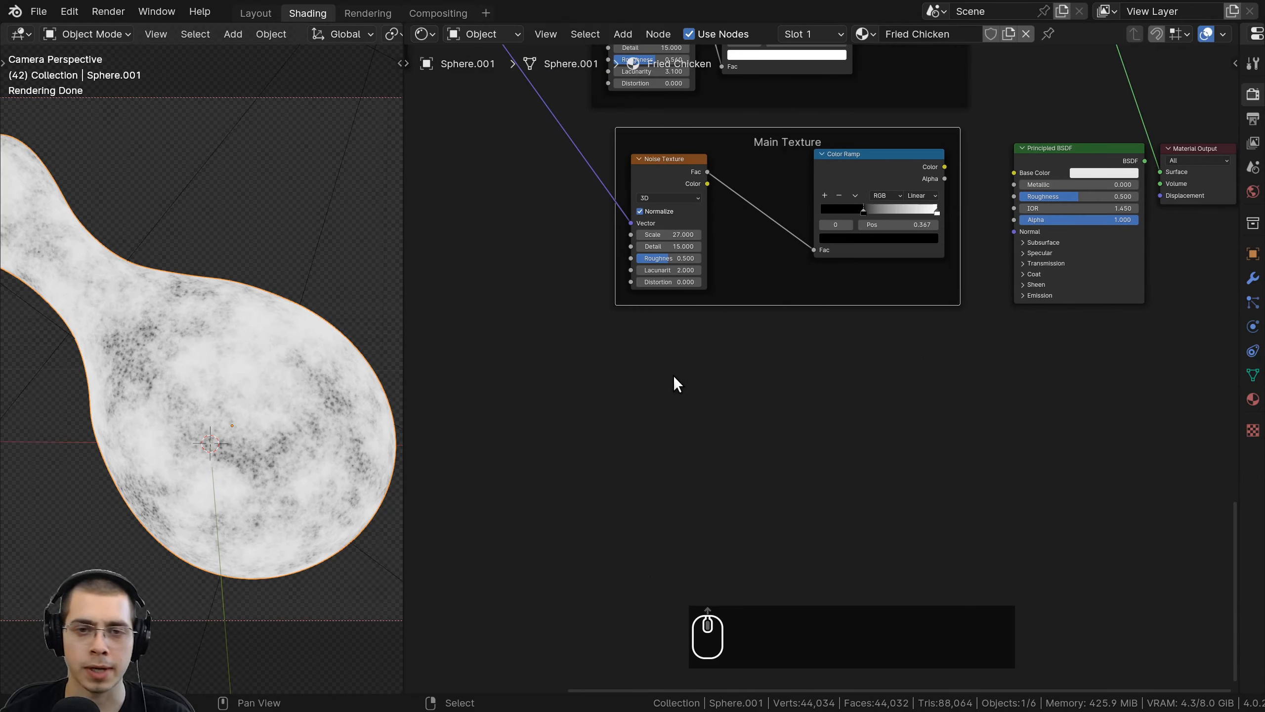
key("shift+a")
left_click(674, 375)
type("NOI")
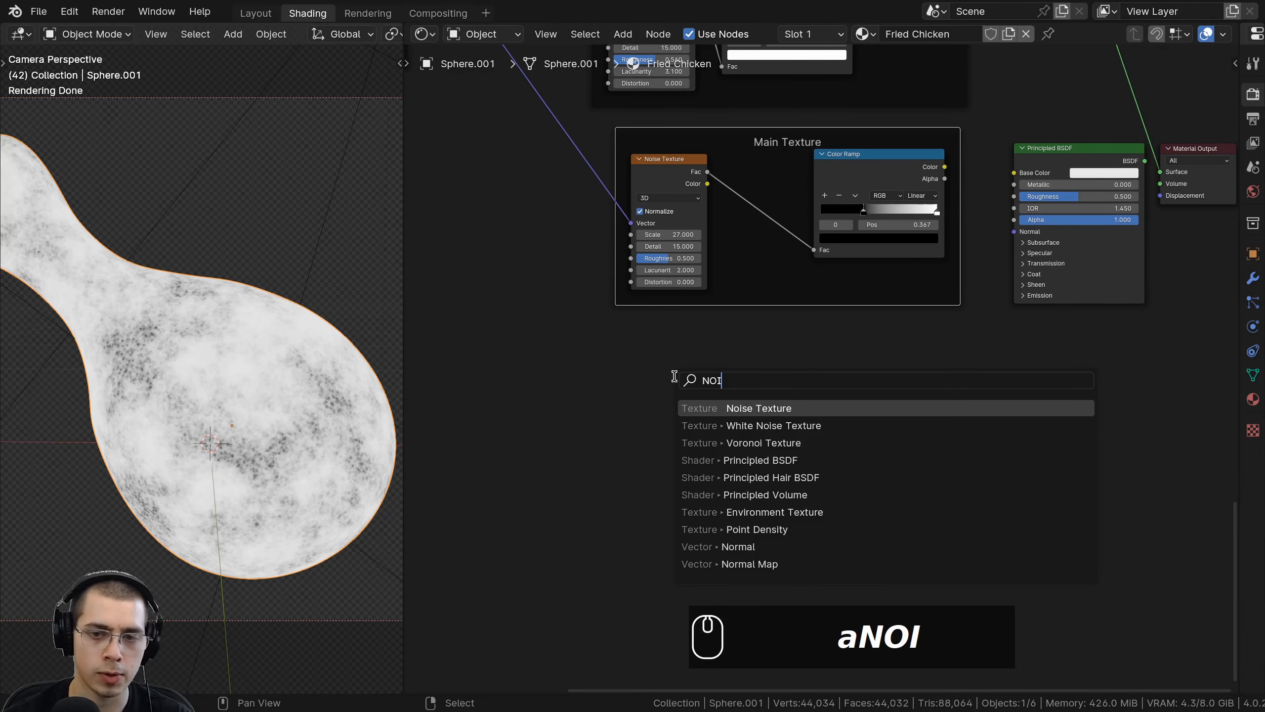
key("Return")
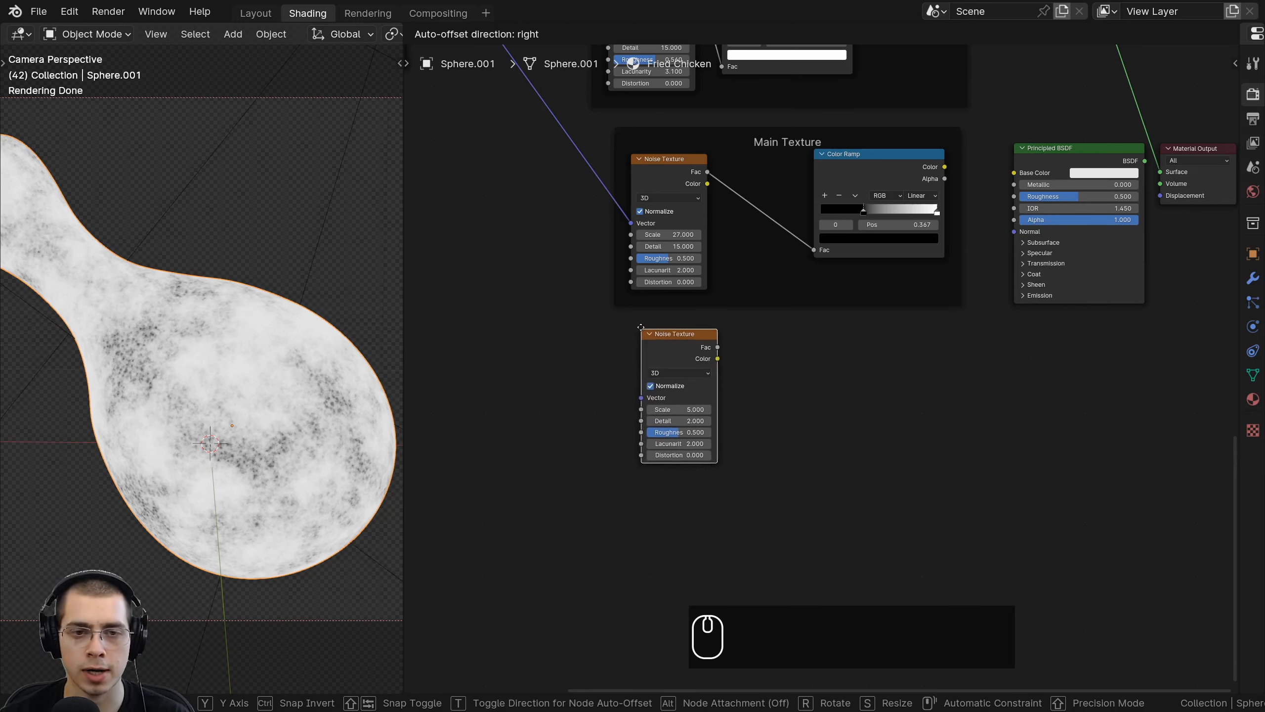
left_click(637, 317)
Connect the Mapping node's Vector output to the new Noise Texture's Vector input and preview that texture on the model.
scroll(618, 319, "down", 1)
middle_click_drag(618, 319, 675, 400)
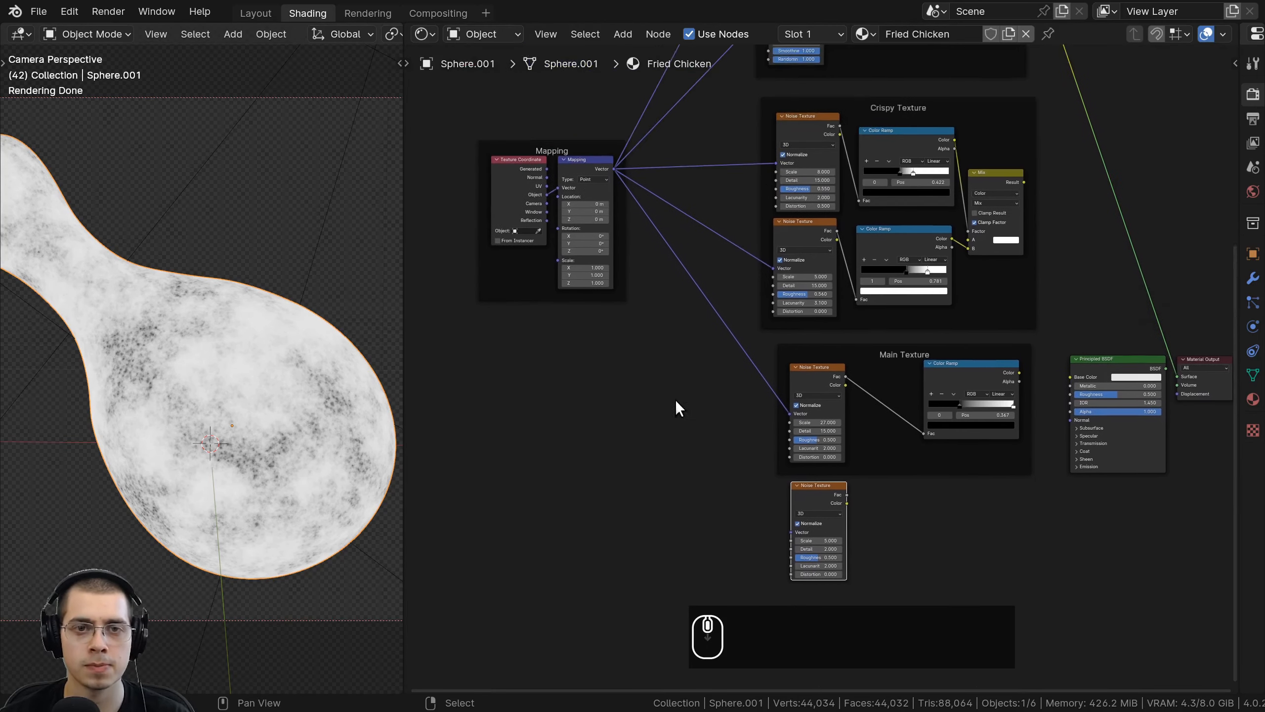
left_click_drag(615, 170, 790, 534)
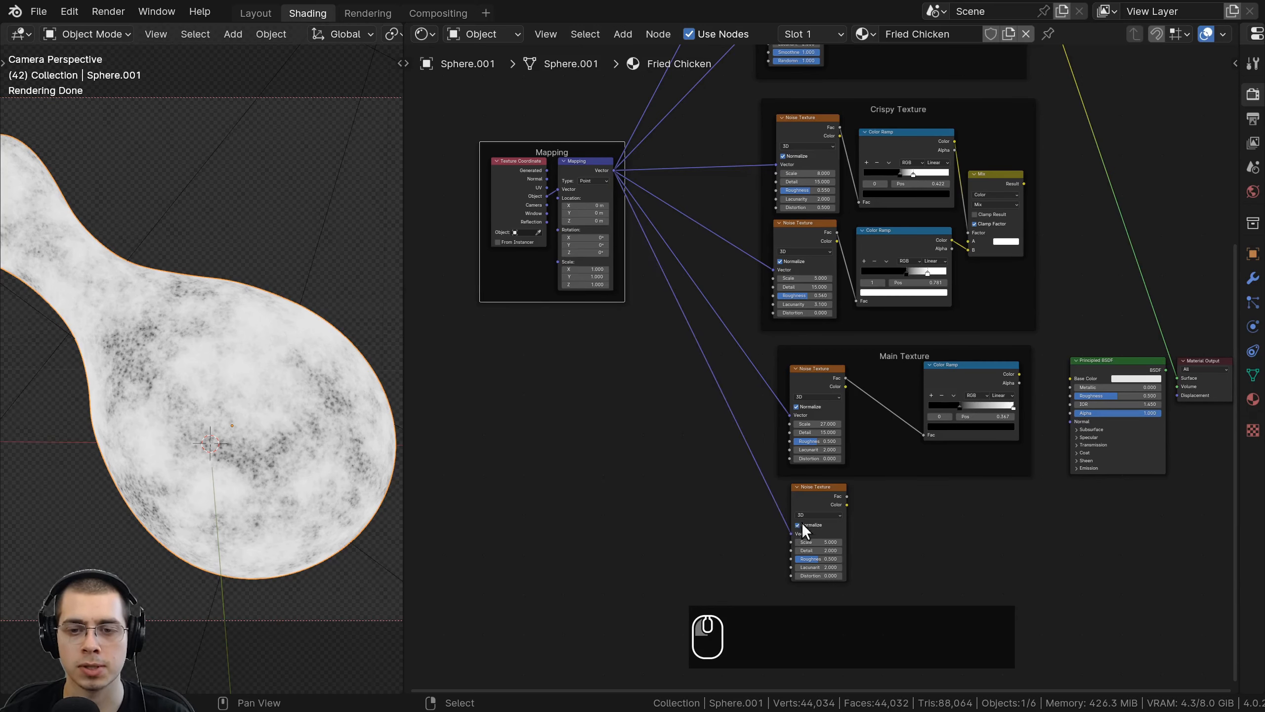
middle_click_drag(801, 522, 701, 319)
scroll(701, 319, "up", 1)
scroll(719, 345, "up", 1)
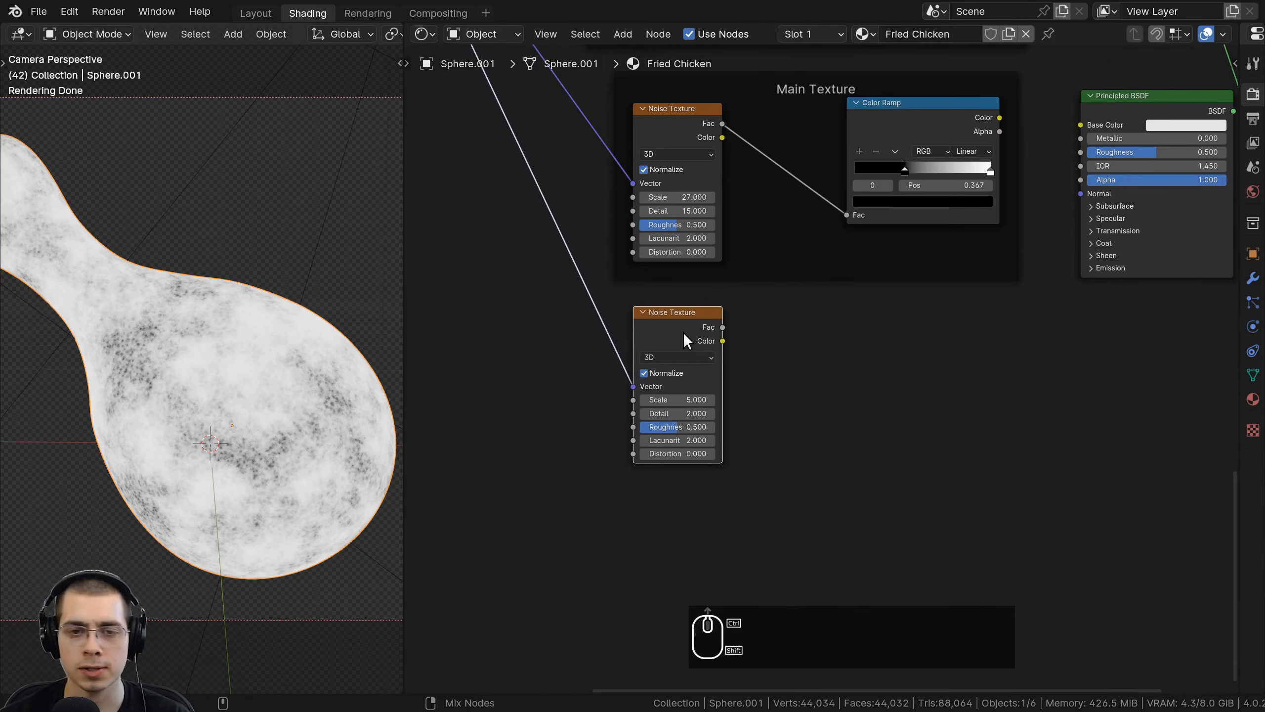
left_click(683, 333, "ctrl+shift")
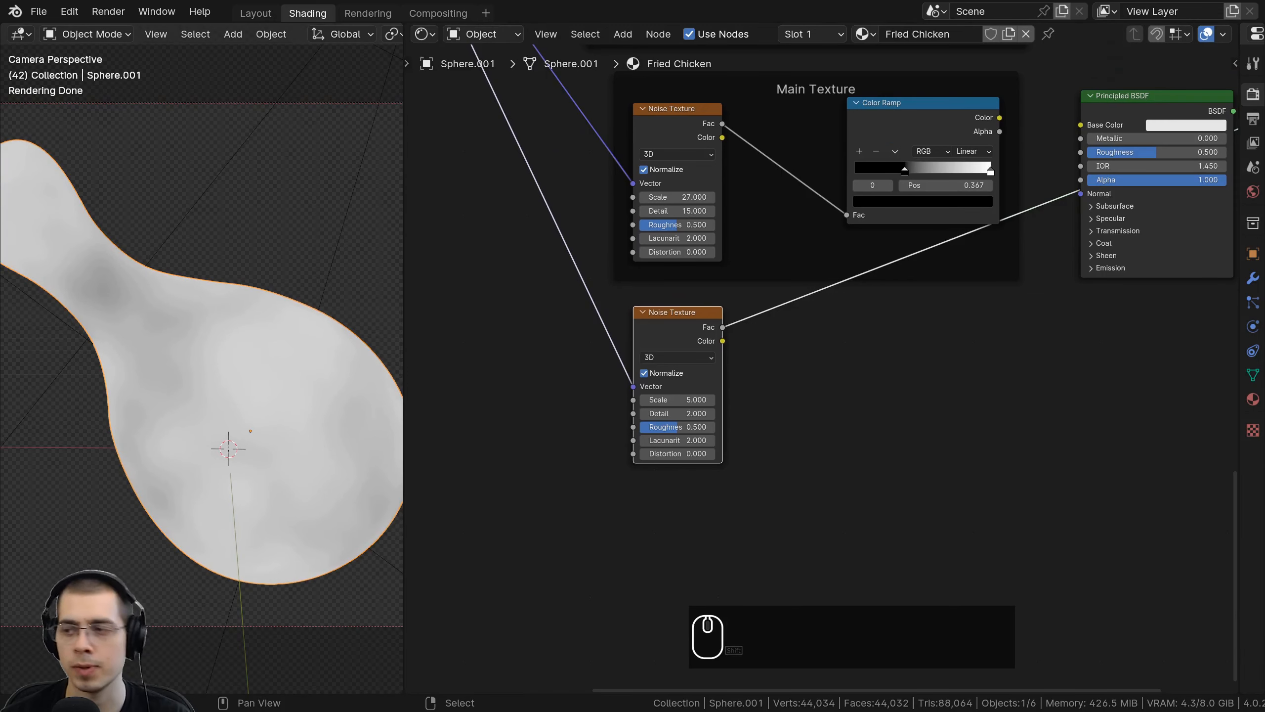
Set the new Noise Texture's Scale to 7 and Detail to 15.
left_click(683, 399)
type("7")
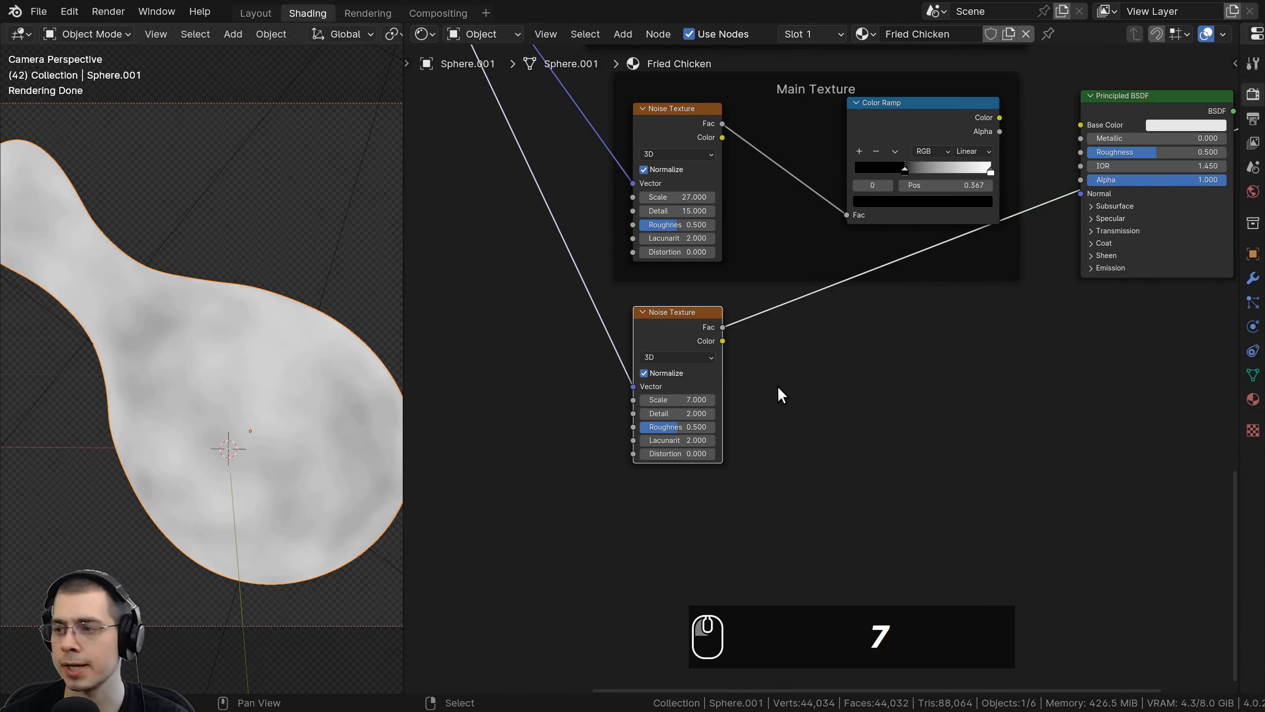
scroll(777, 389, "up", 2)
left_click(690, 420)
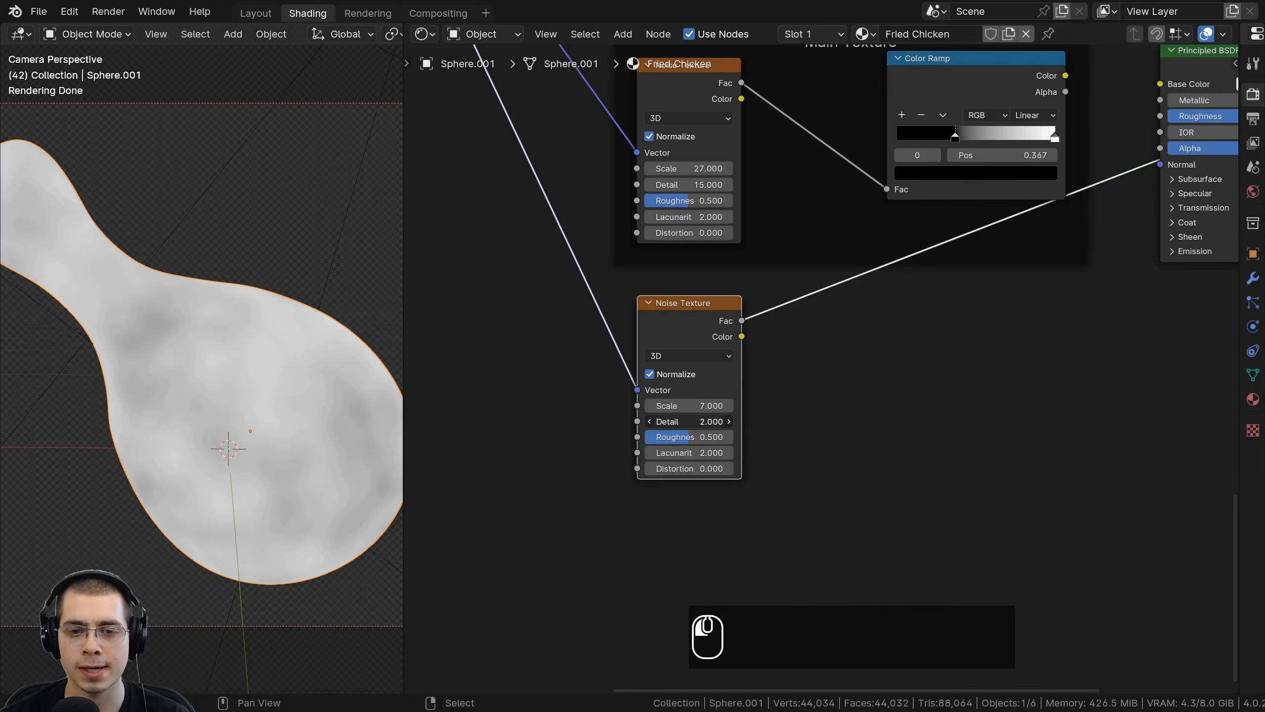
type("15")
key("Return")
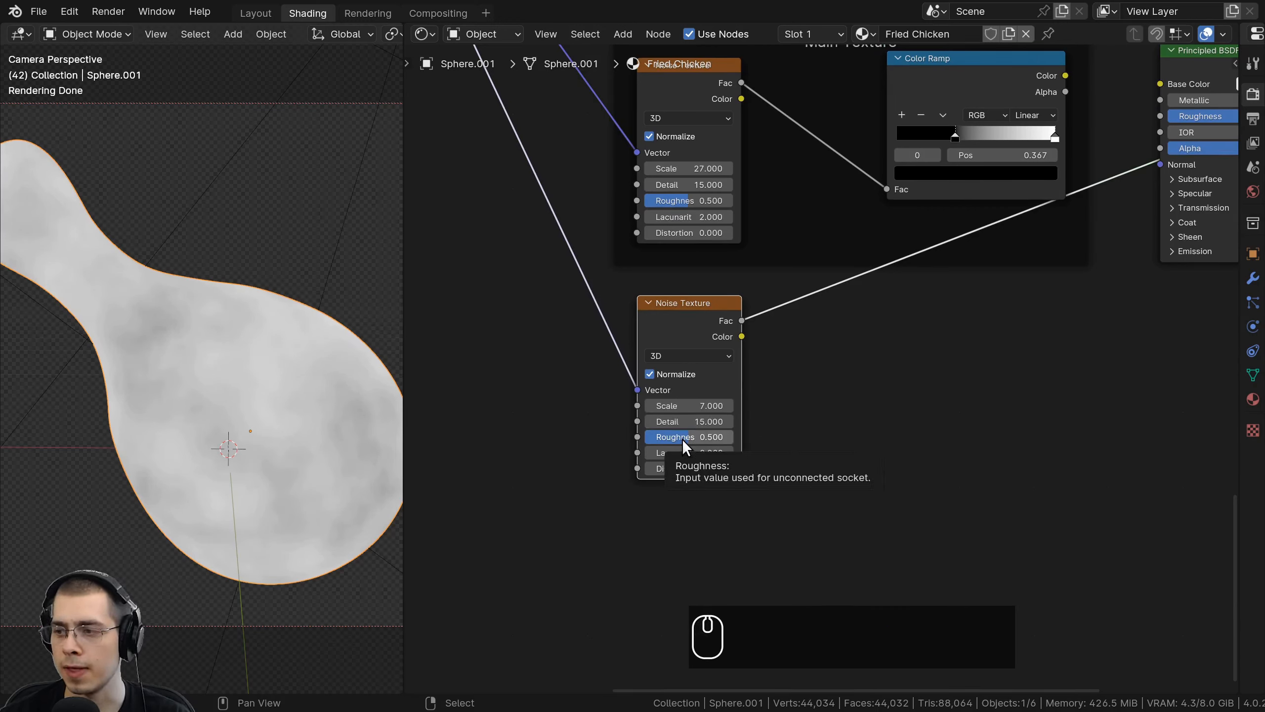
Try Roughness values of 0 and about 0.198 on the new Noise Texture and compare the patterns on the chicken leg.
left_click_drag(683, 440, 647, 440)
key("Escape")
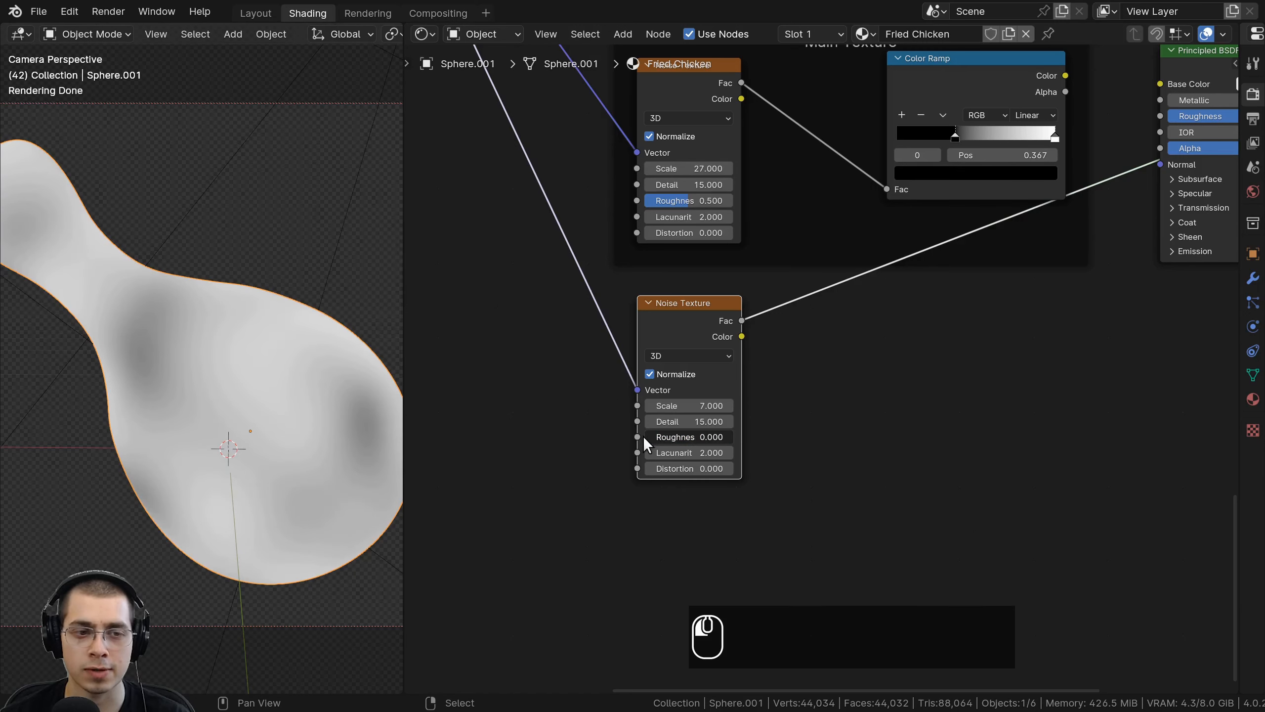
scroll(311, 359, "up", 6)
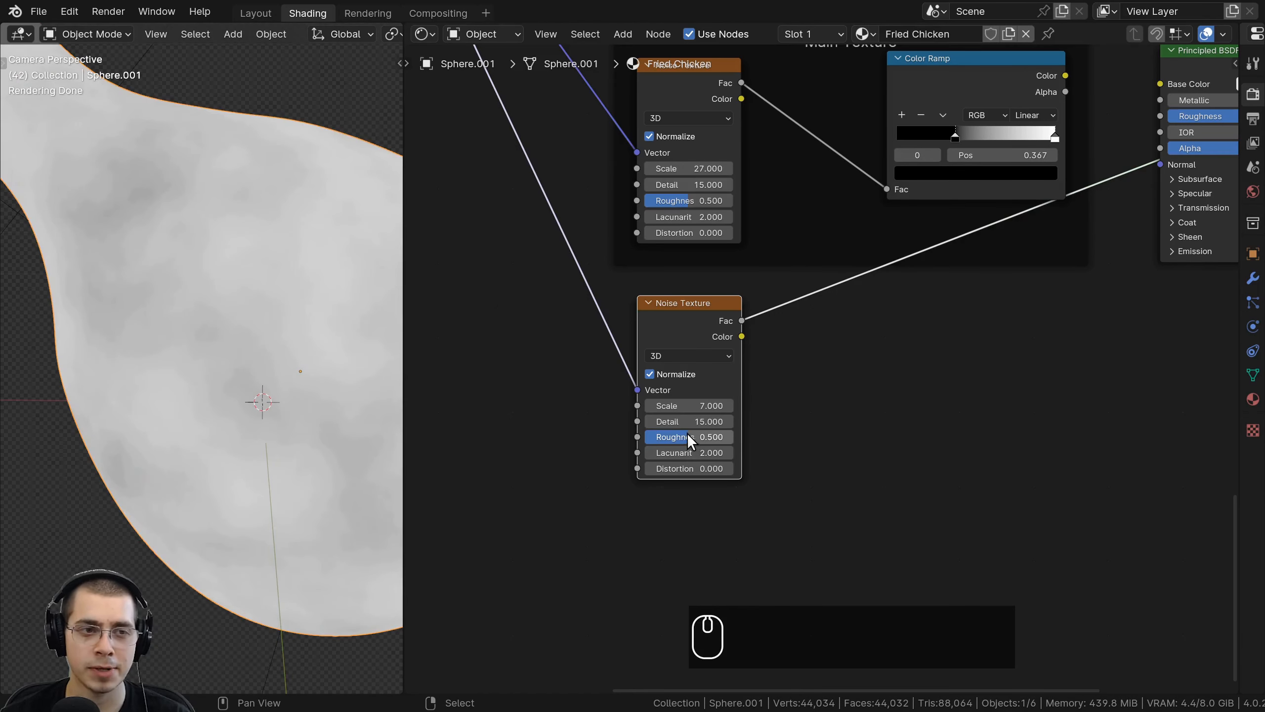
left_click_drag(689, 438, 644, 438)
middle_click_drag(98, 165, 129, 255, "shift")
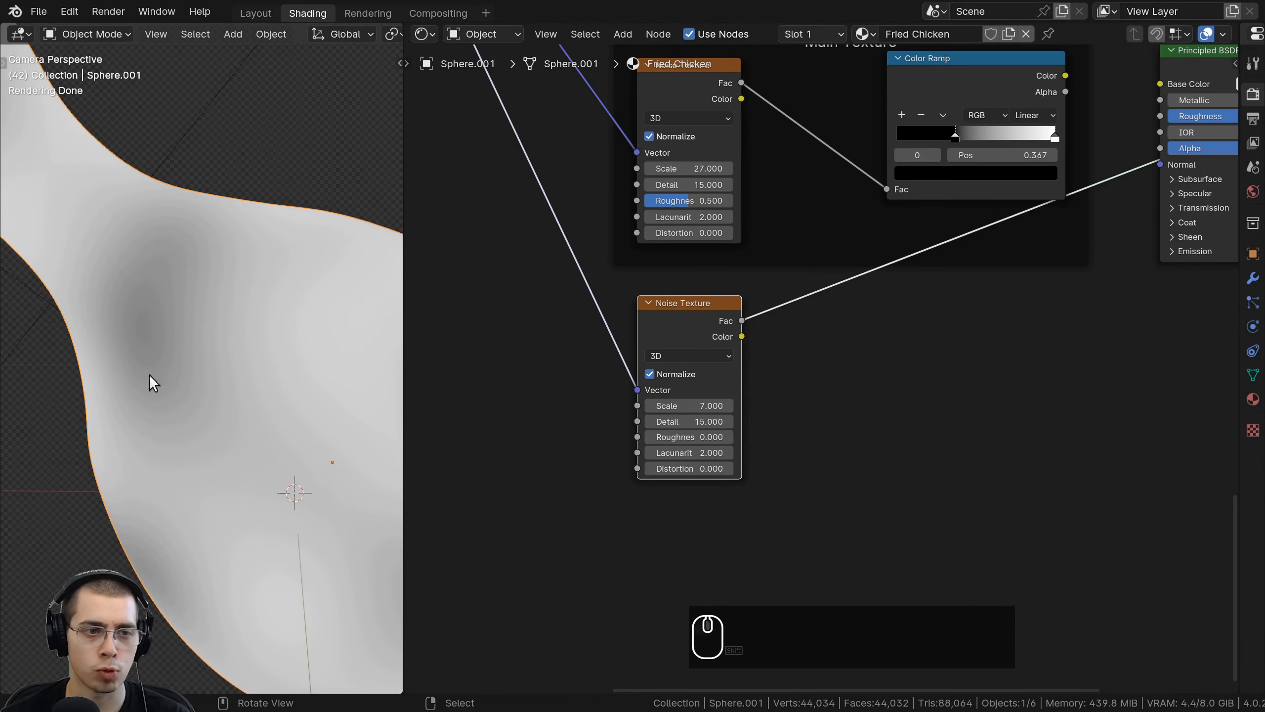
left_click_drag(689, 437, 705, 437)
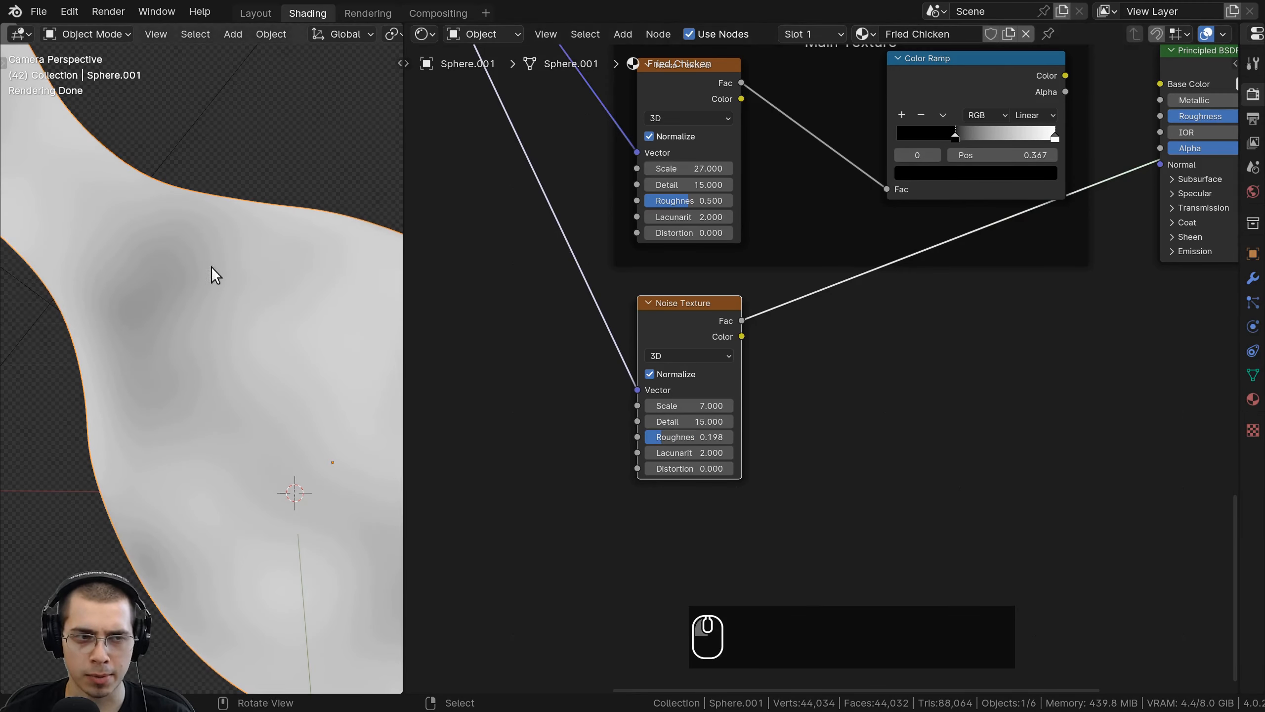
scroll(161, 282, "down", 4)
scroll(309, 320, "up", 5)
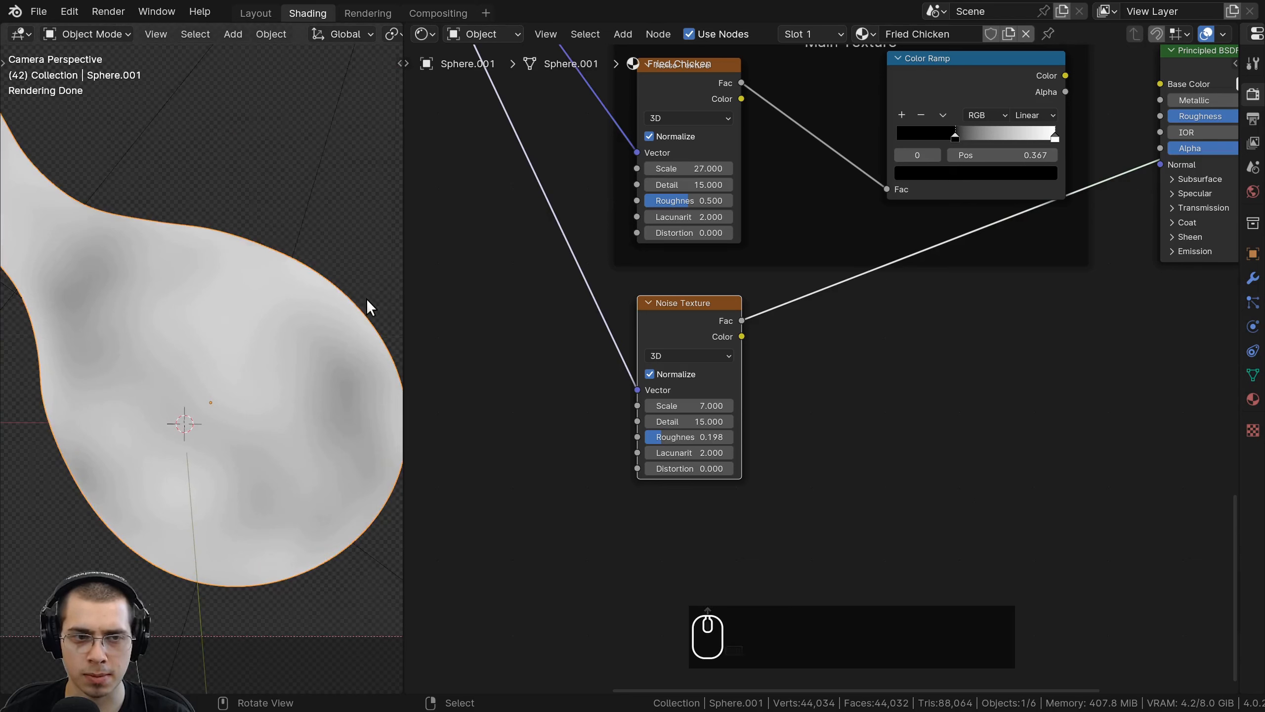
middle_click_drag(333, 330, 360, 330, "shift")
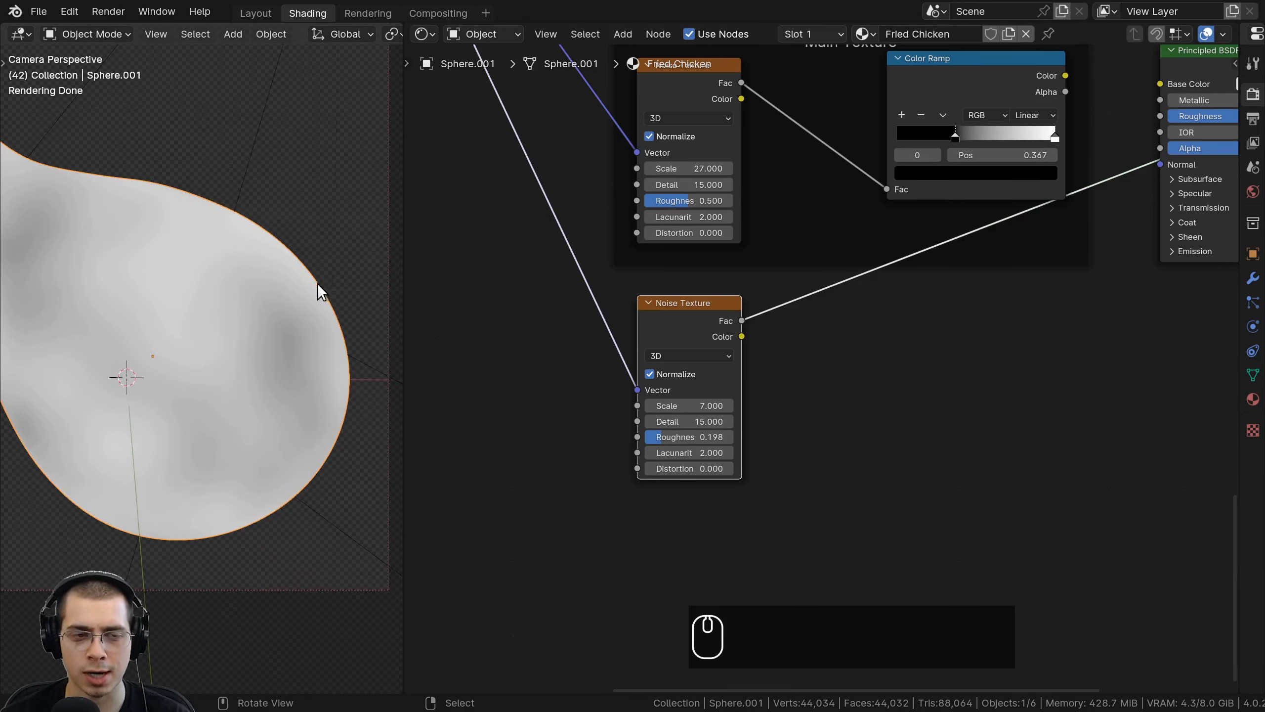
middle_click_drag(188, 292, 344, 302, "shift")
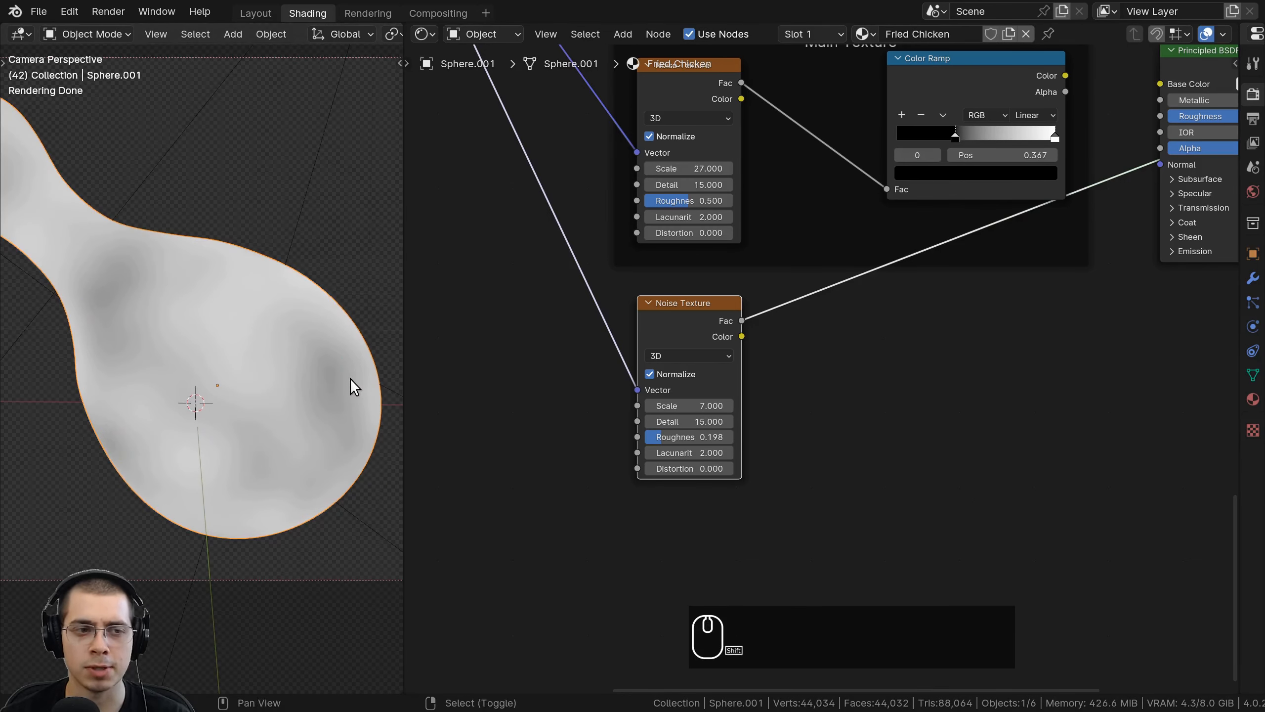
Set the new Noise Texture's Roughness to 0.16 and check the smoother pattern across the whole model.
scroll(670, 461, "up", 1)
left_click(655, 461)
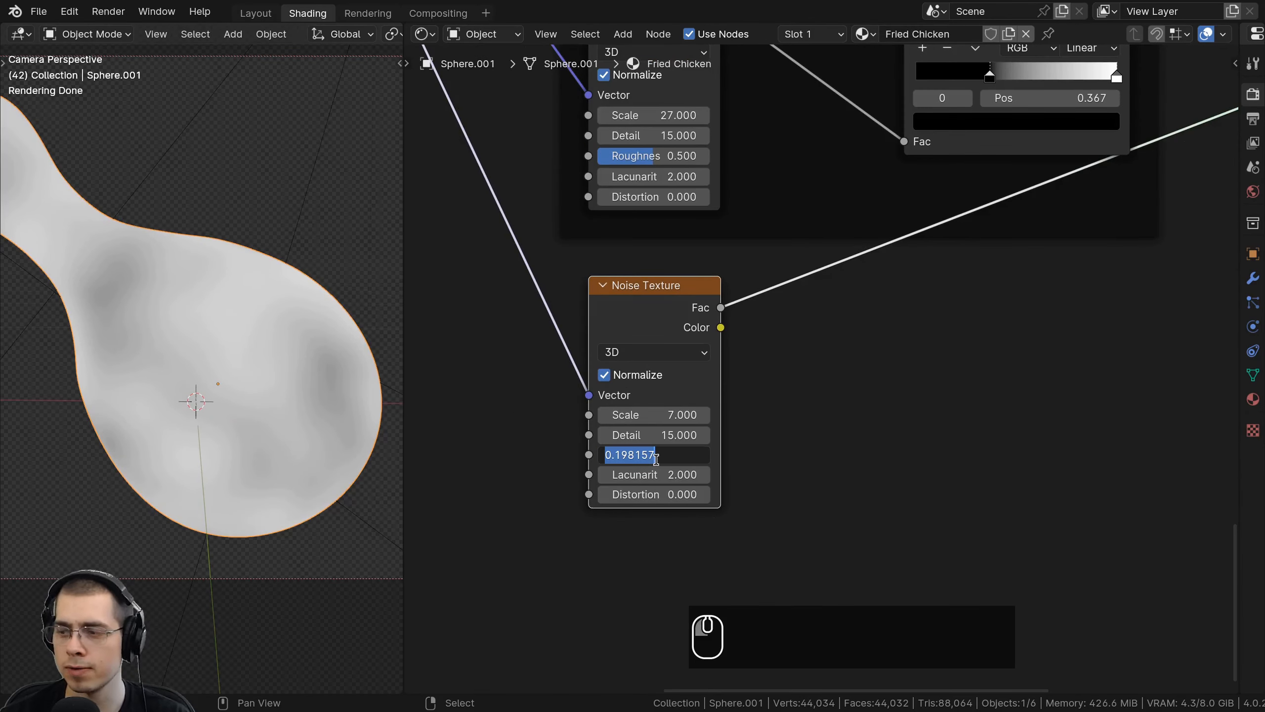
type(".16")
key("Return")
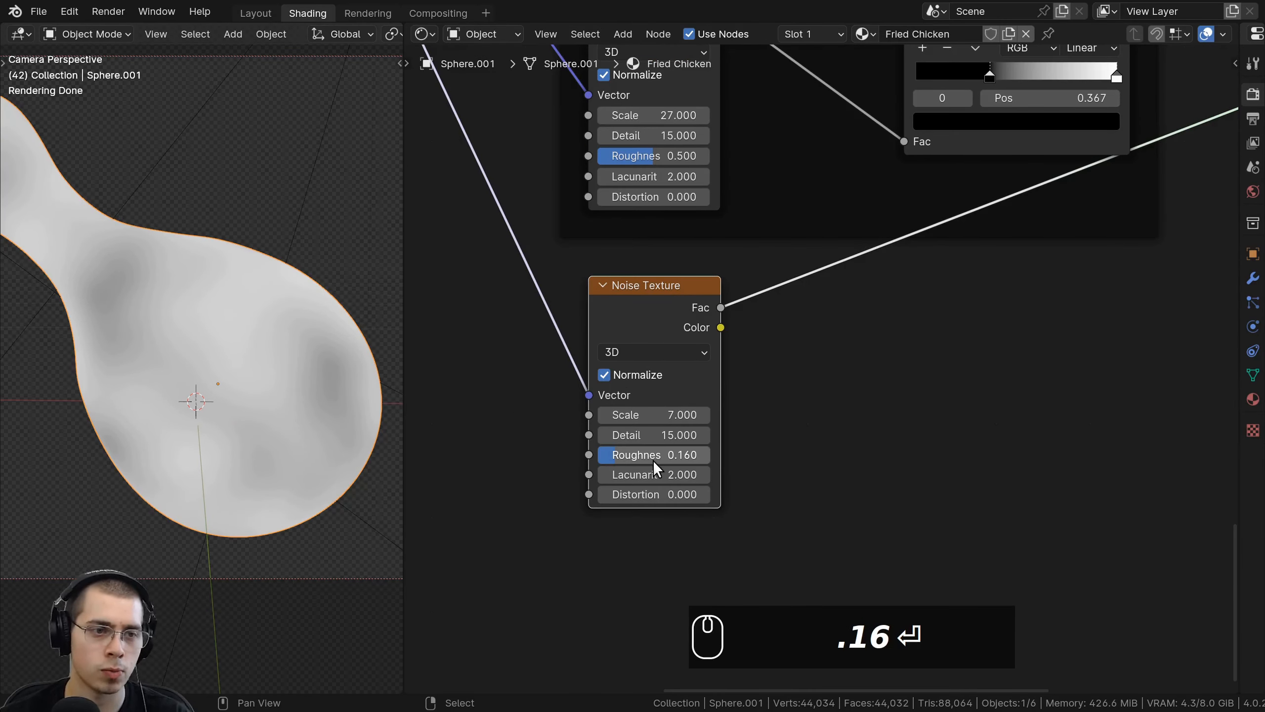
middle_click_drag(323, 369, 69, 212, "shift")
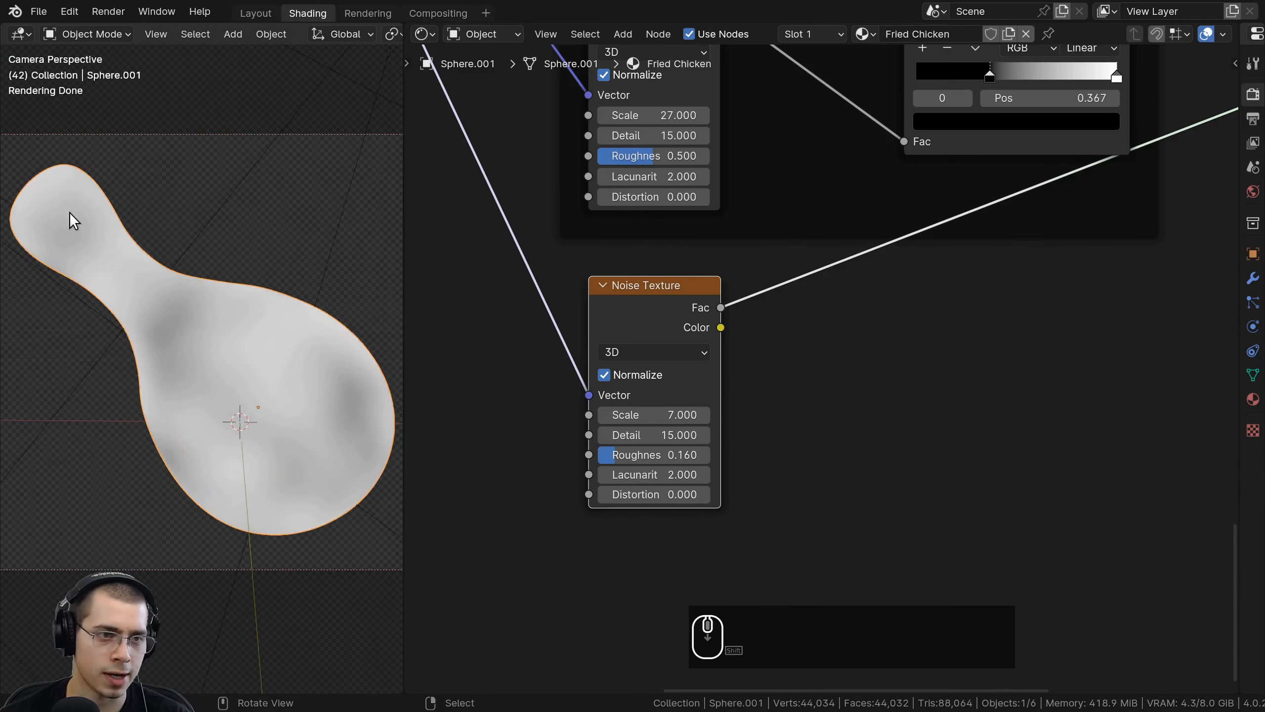
Insert a Color Ramp node on the link leaving the new Noise Texture's Fac output.
left_click_drag(655, 308, 645, 316)
middle_click_drag(644, 316, 641, 314)
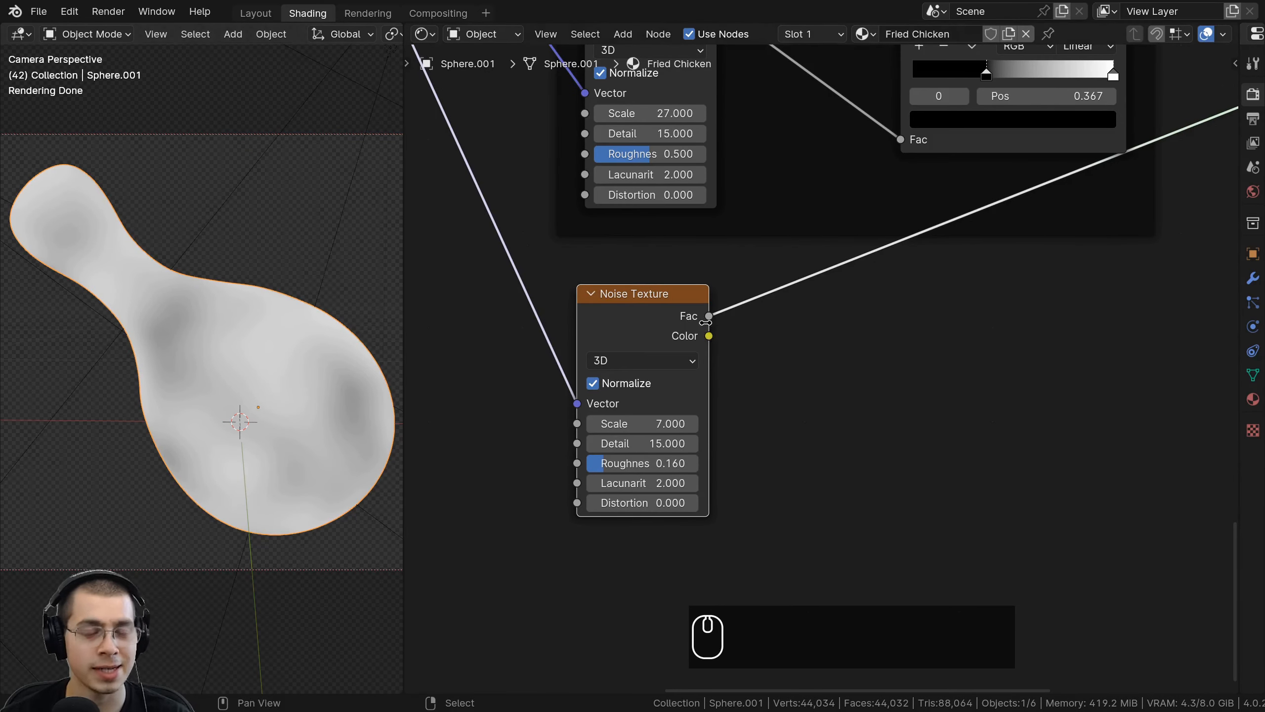
middle_click_drag(729, 295, 719, 291)
key("shift+a")
left_click(722, 275)
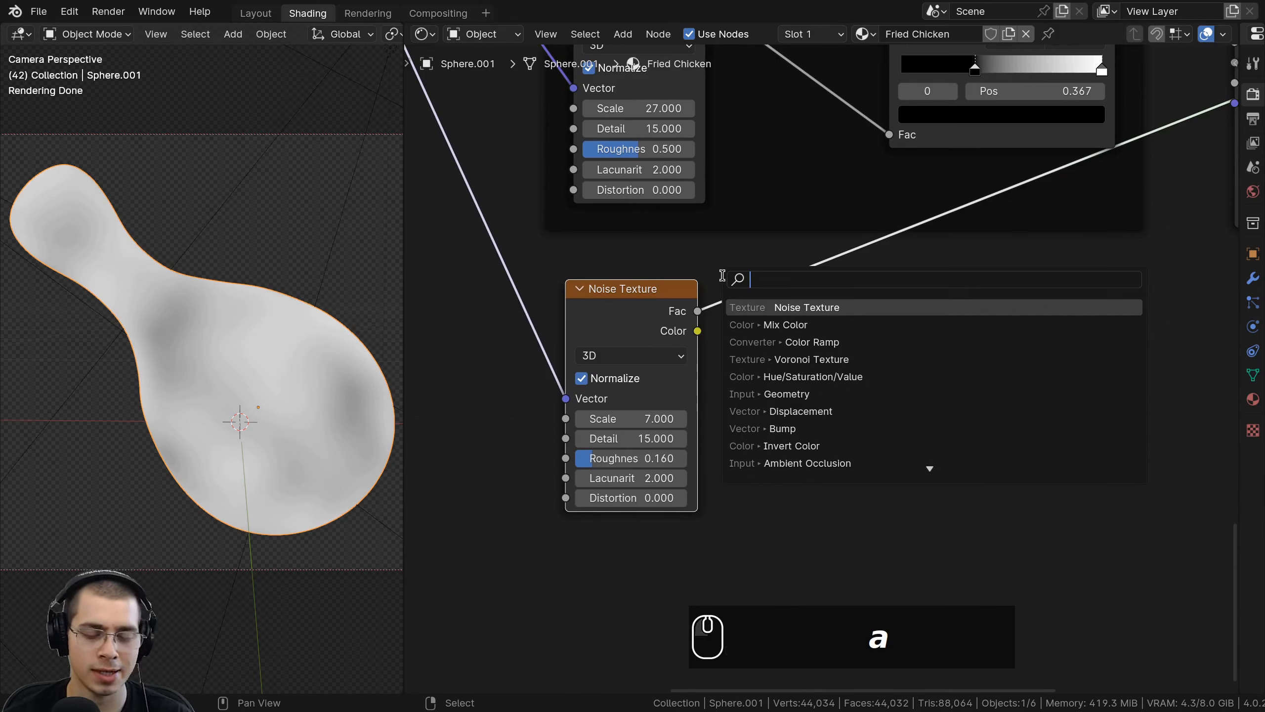
type("COL")
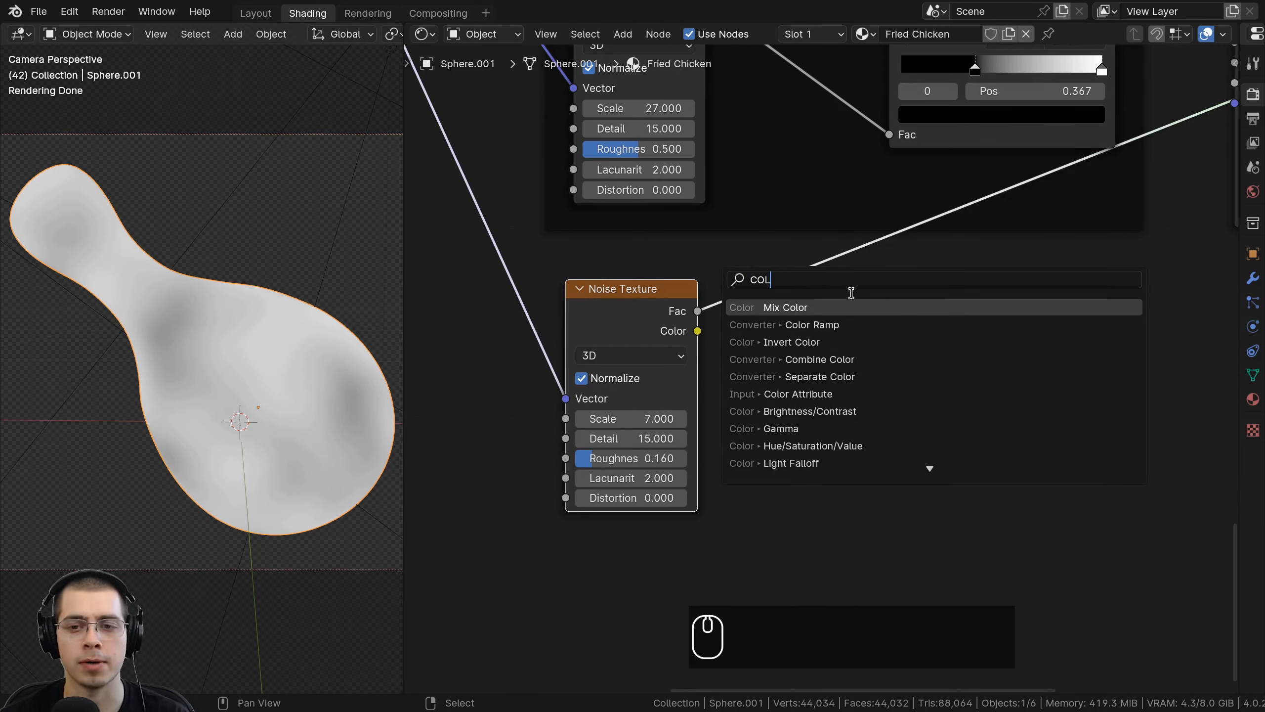
left_click(817, 324)
left_click(787, 303)
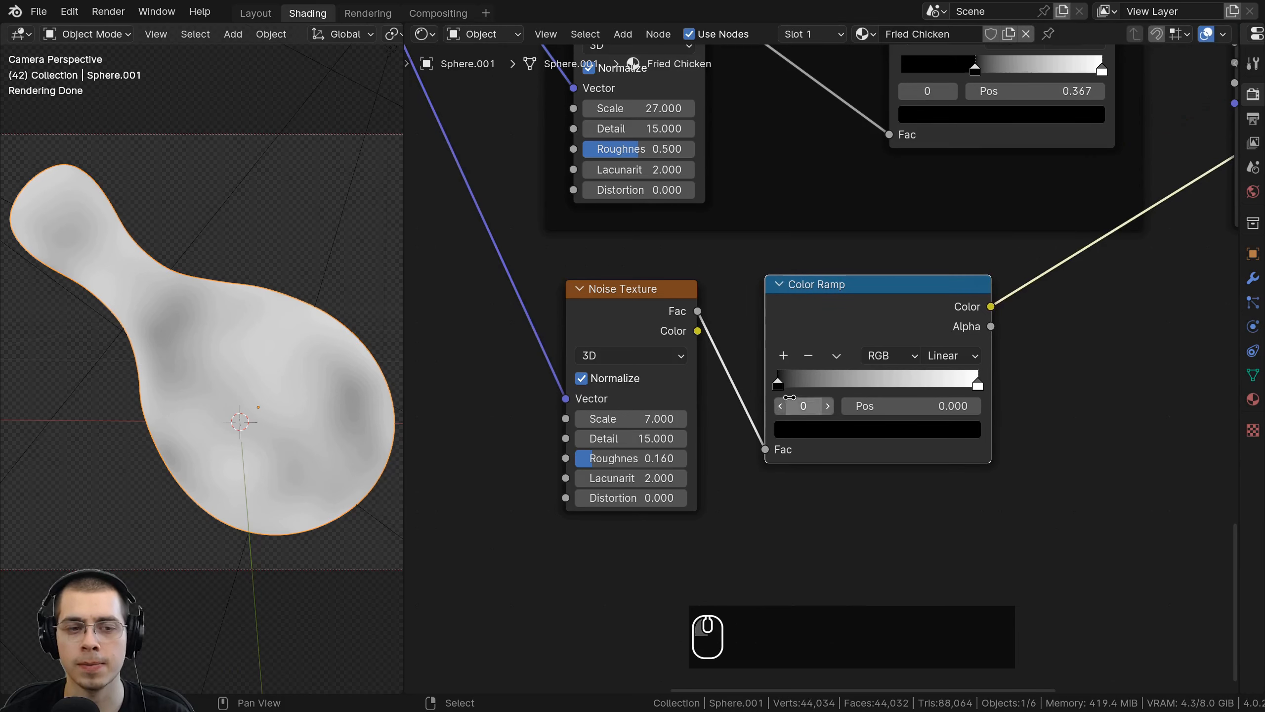
Move the new Color Ramp's black stop to position 0.497 and its white stop to 0.867.
mouse_move(775, 385)
left_mouse_down()
mouse_move(922, 388)
mouse_move(908, 383)
left_mouse_up()
scroll(932, 406, "up", 2)
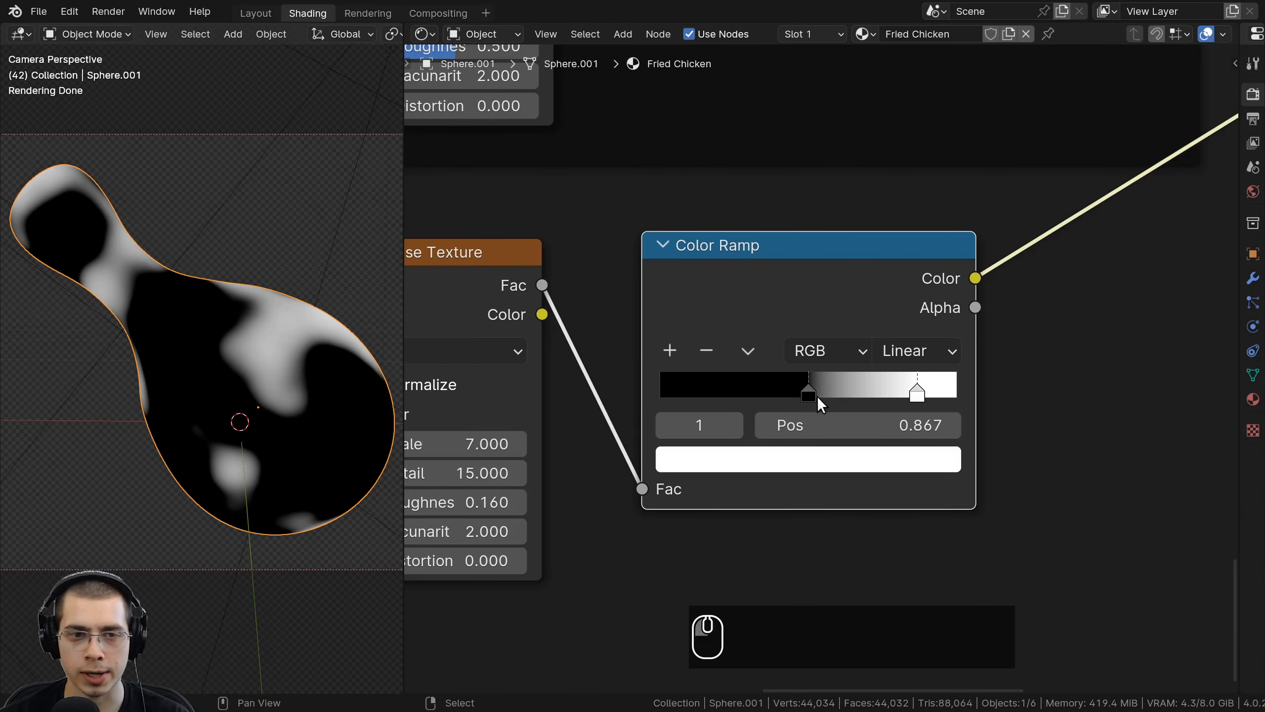
left_click(810, 390)
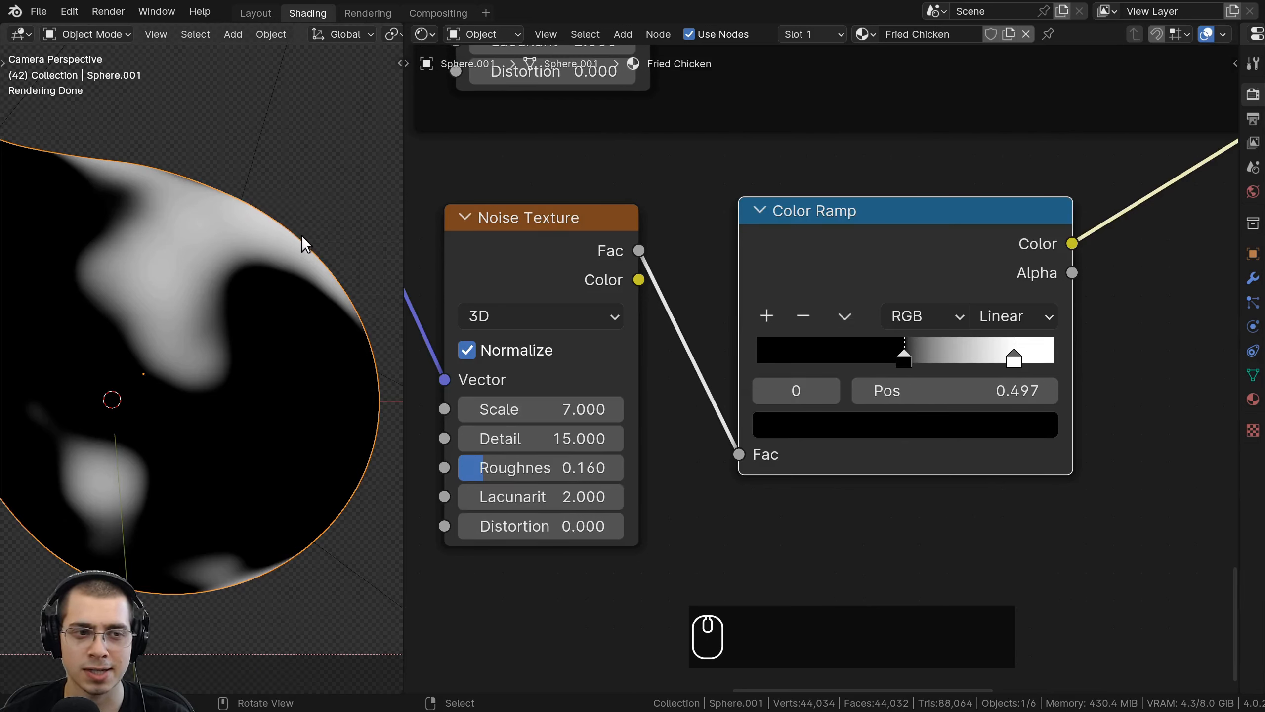
middle_click_drag(271, 313, 150, 216, "shift")
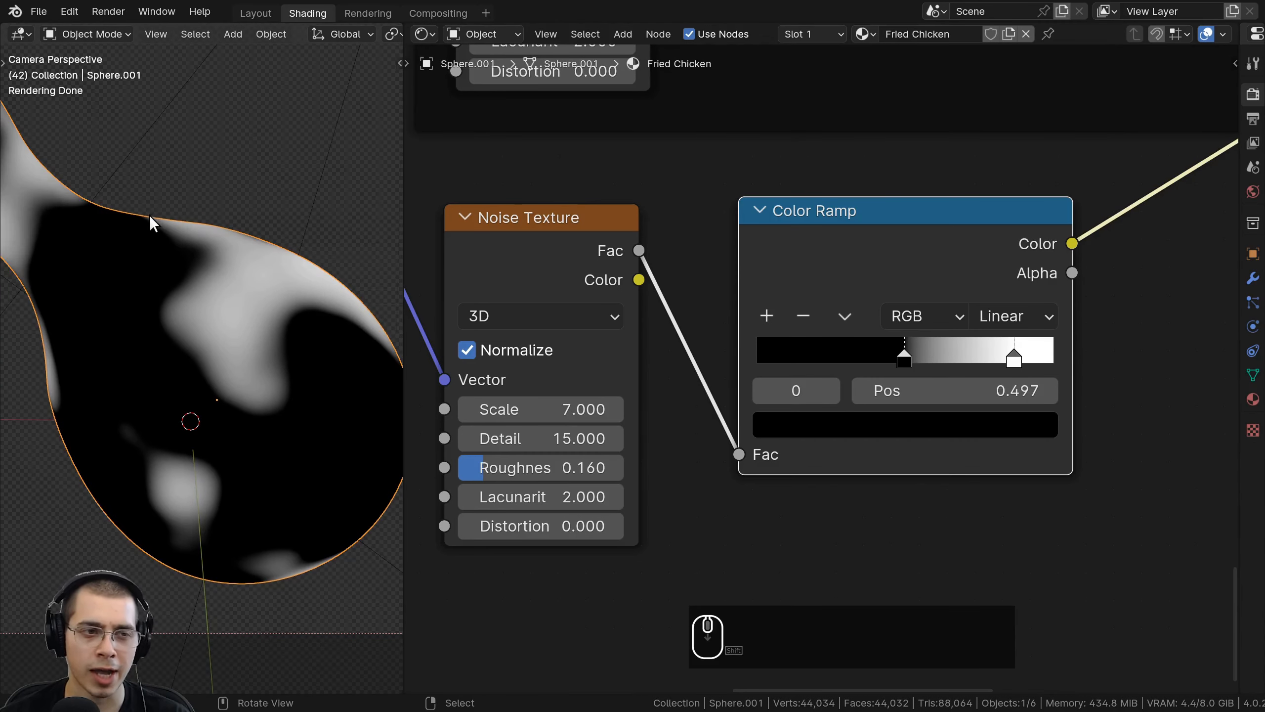
Set the new Noise Texture's Lacunarity to 10.
middle_click_drag(637, 430, 740, 428)
middle_click_drag(648, 463, 648, 454)
left_click(621, 254)
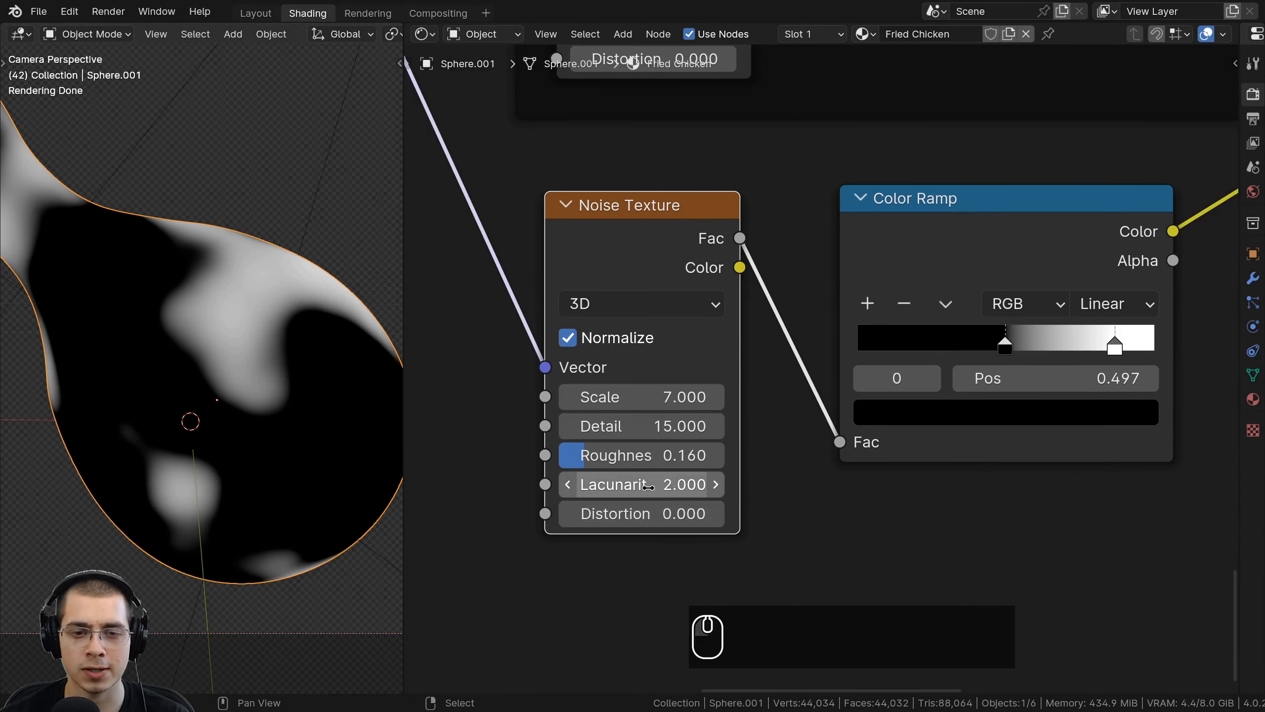
left_click(619, 491)
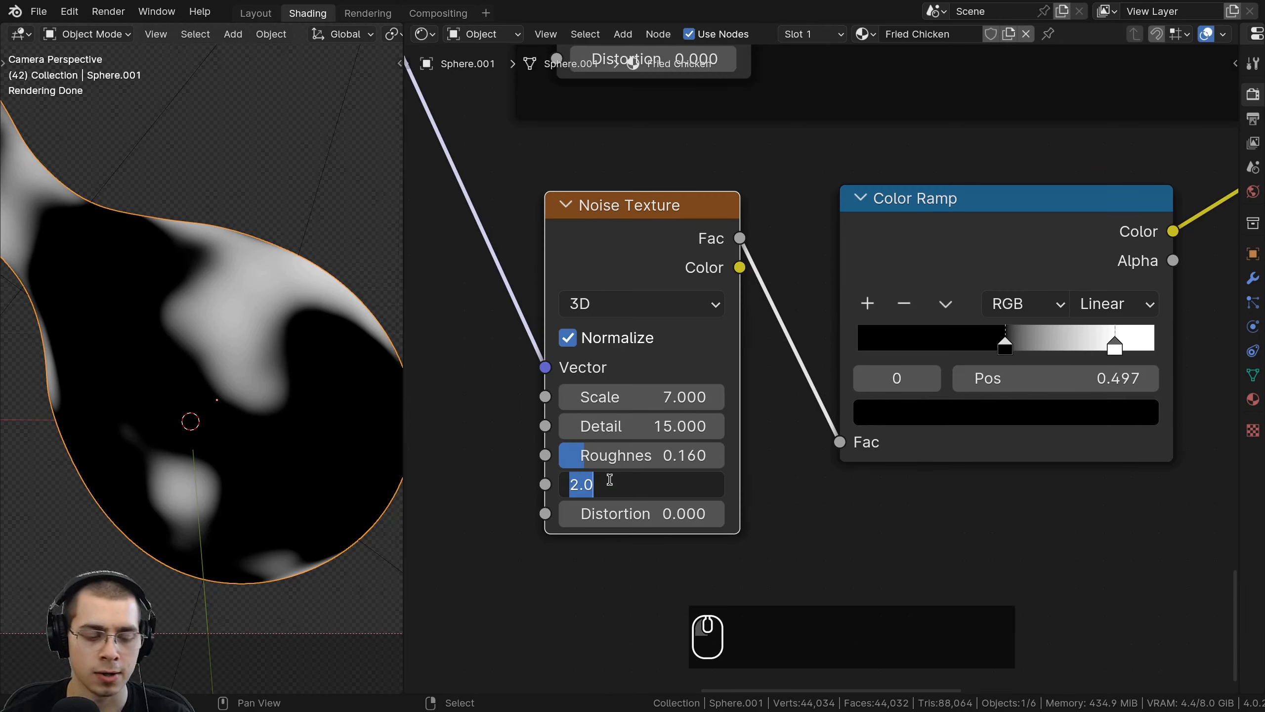
type("10")
key("Return")
Examine the edges and detail of the noise patches up close and across the whole chicken leg.
scroll(209, 389, "up", 3)
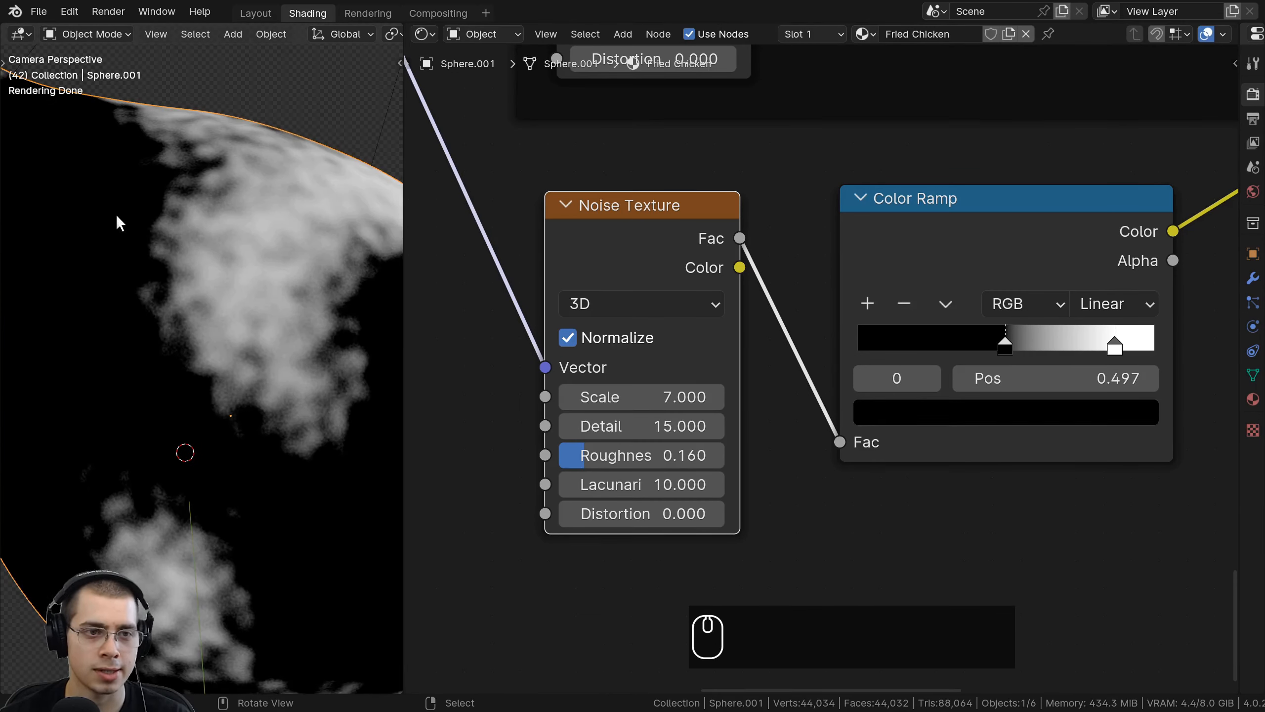
scroll(143, 210, "down", 3)
middle_click_drag(143, 210, 293, 426, "shift")
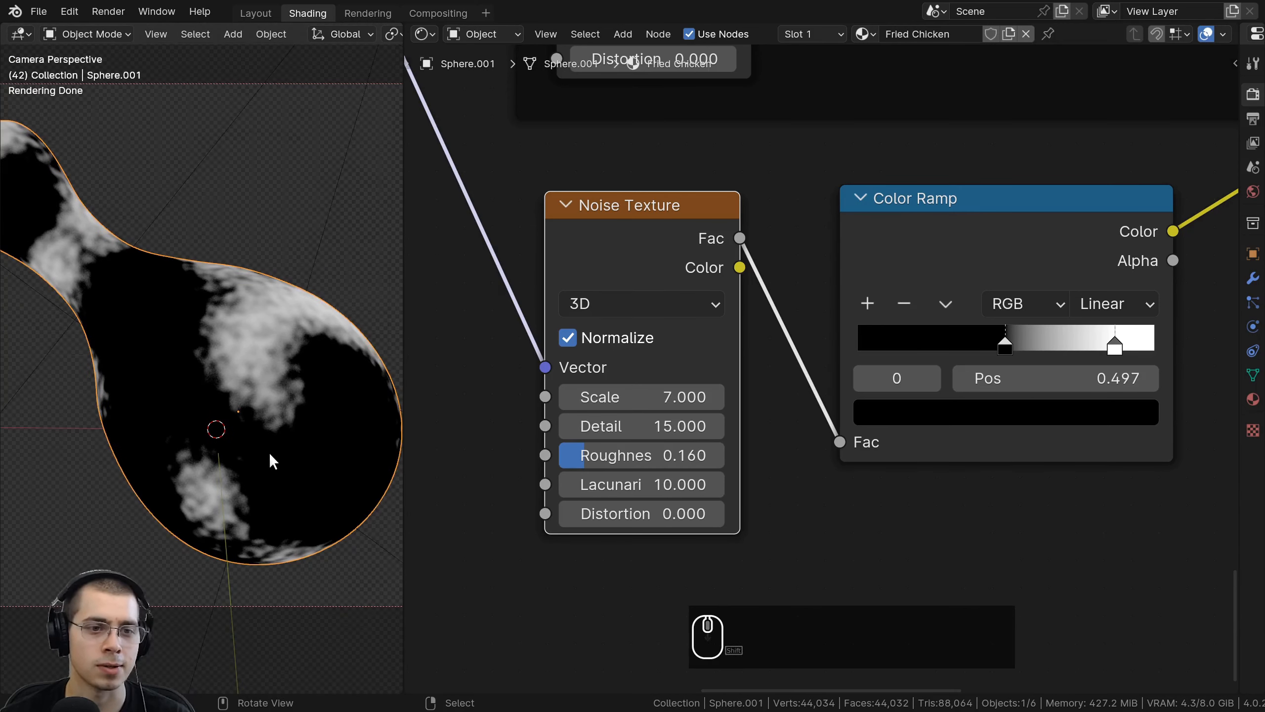
middle_click_drag(244, 376, 237, 380, "shift")
middle_click_drag(211, 340, 189, 360, "shift")
scroll(190, 360, "up", 2)
middle_click_drag(263, 241, 142, 233, "shift")
scroll(57, 235, "up", 1)
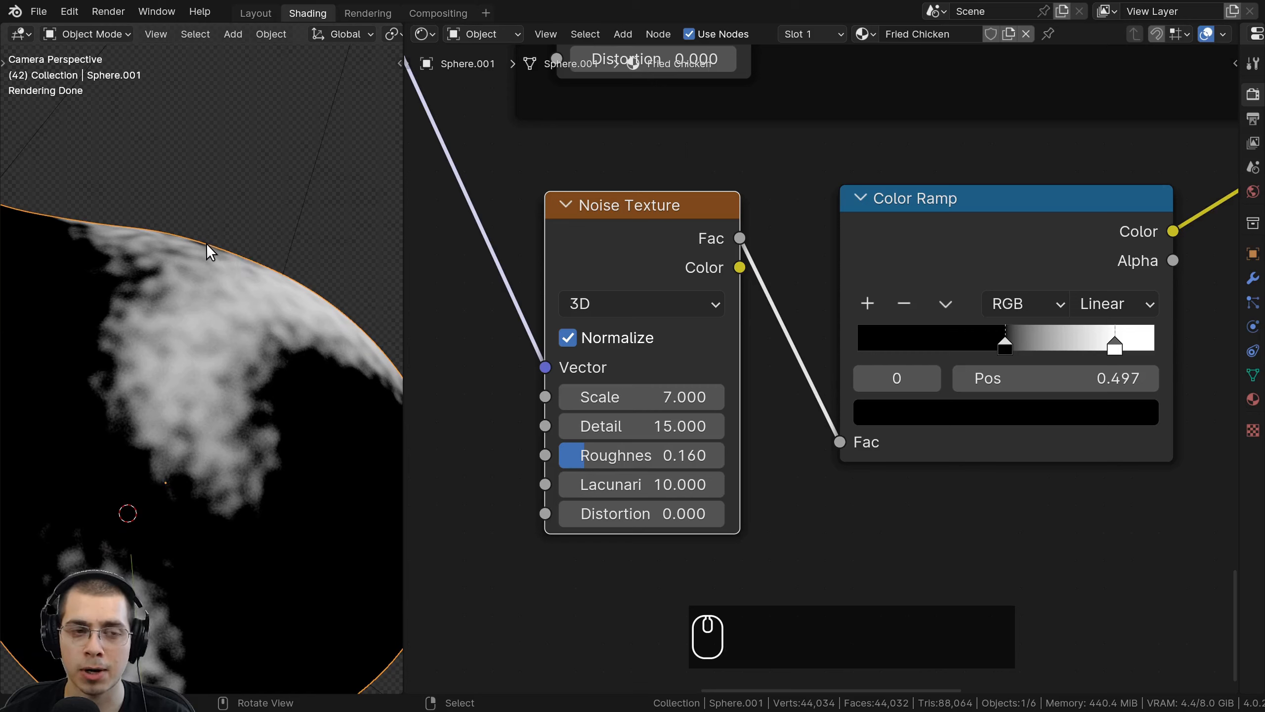
middle_click_drag(94, 290, 96, 229, "shift")
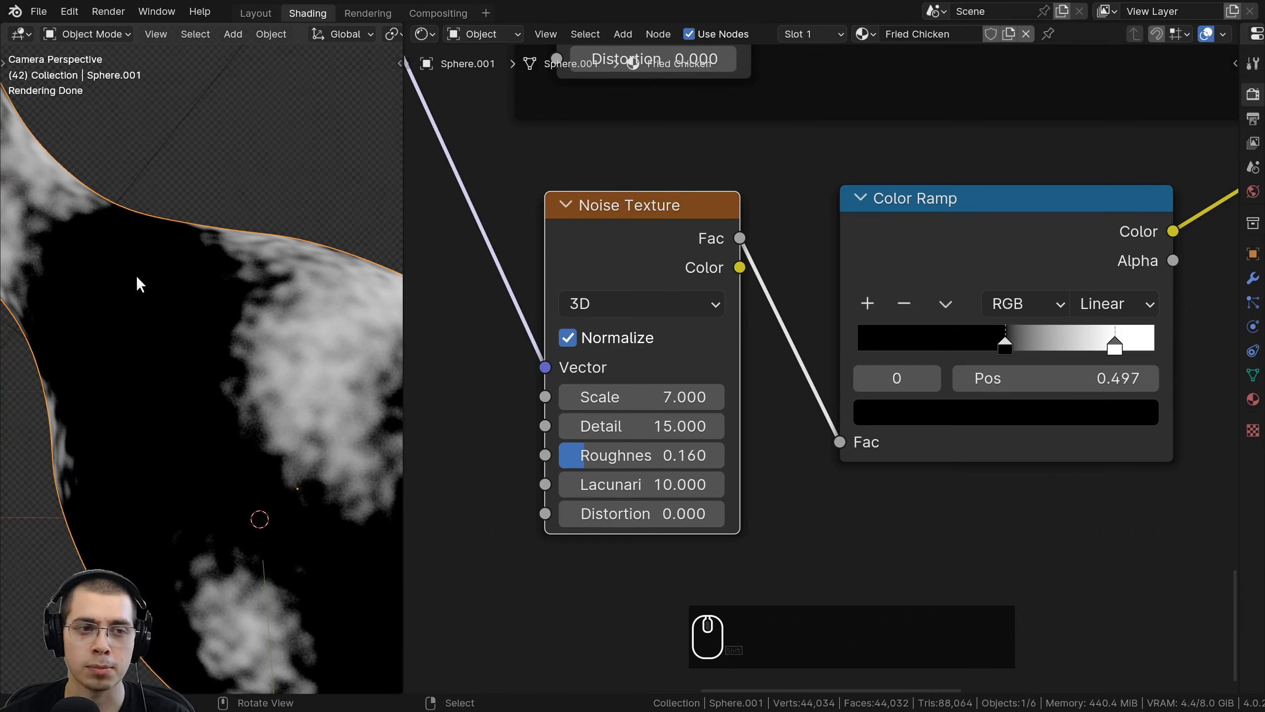
middle_click_drag(172, 309, 192, 267, "shift")
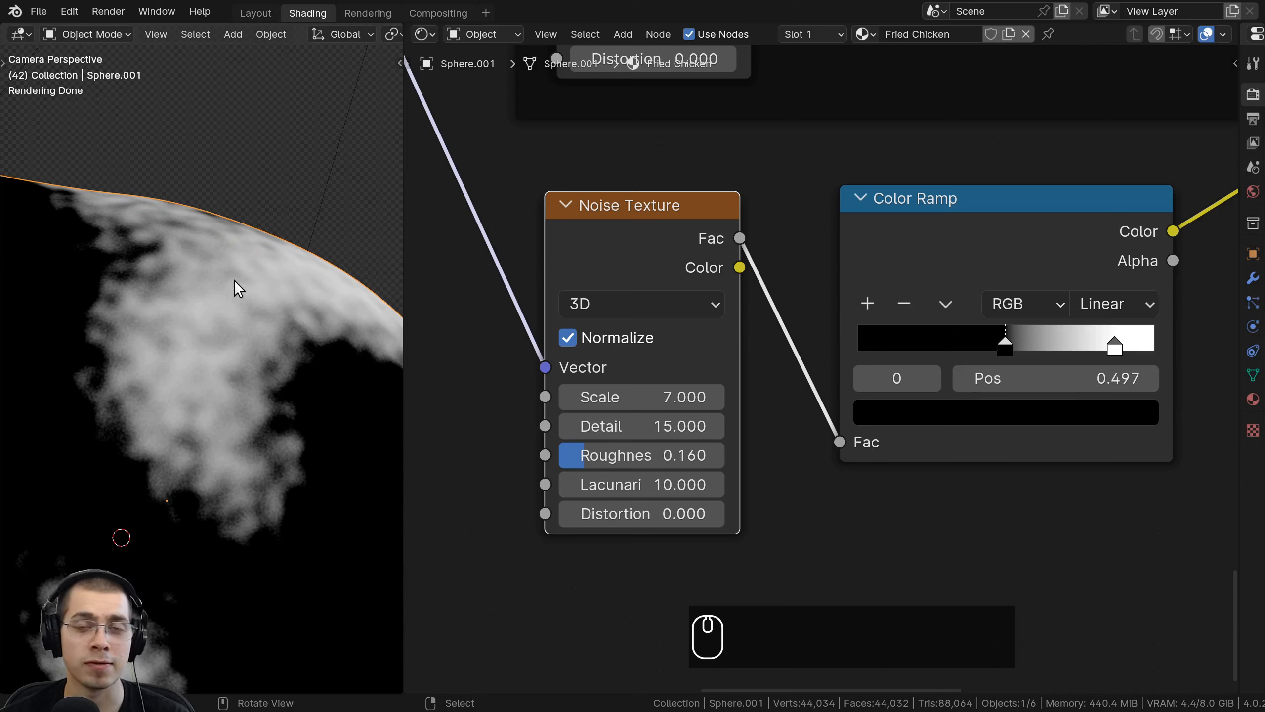
middle_click_drag(204, 298, 26, 242, "shift")
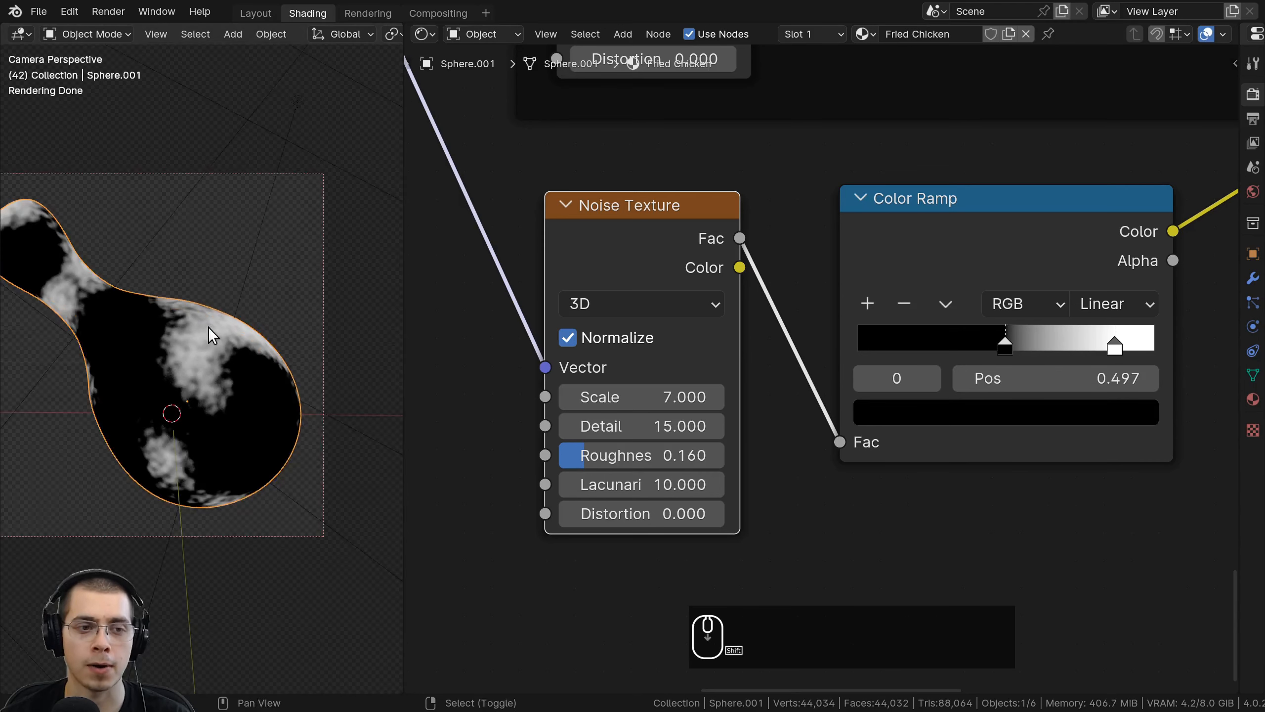
middle_click_drag(206, 333, 279, 338, "shift")
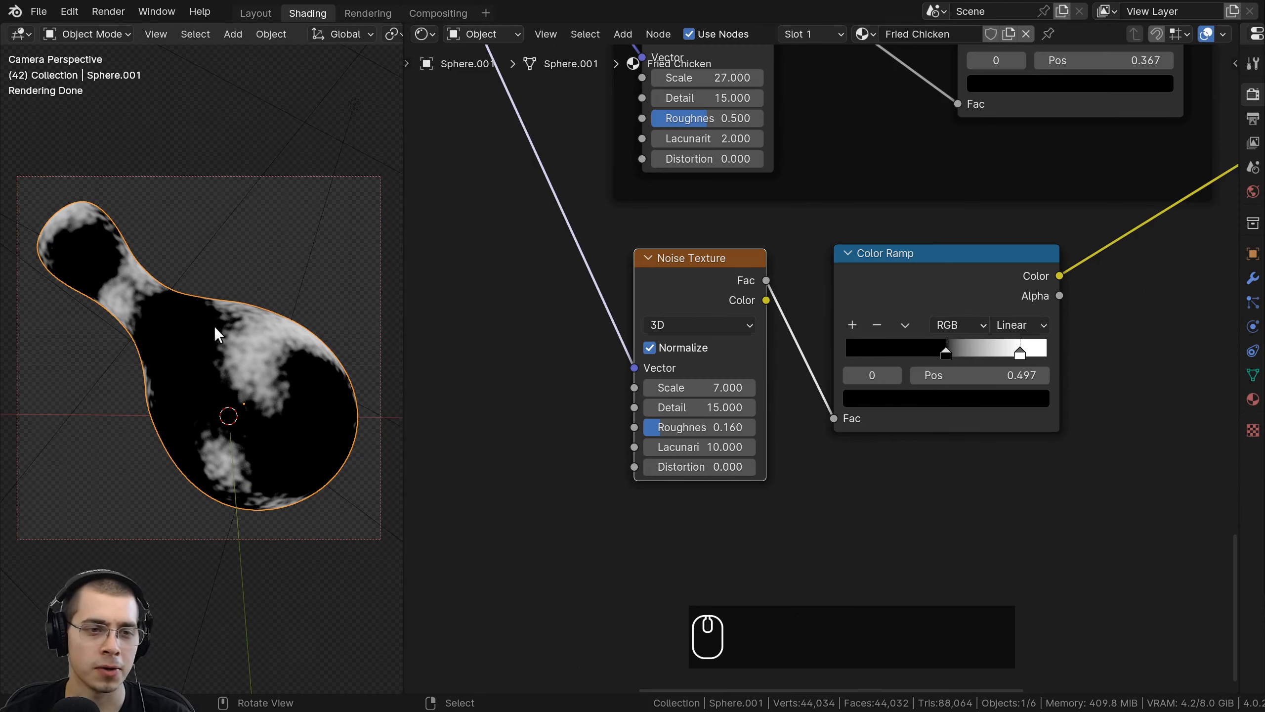
scroll(69, 174, "up", 3)
scroll(240, 390, "up", 2)
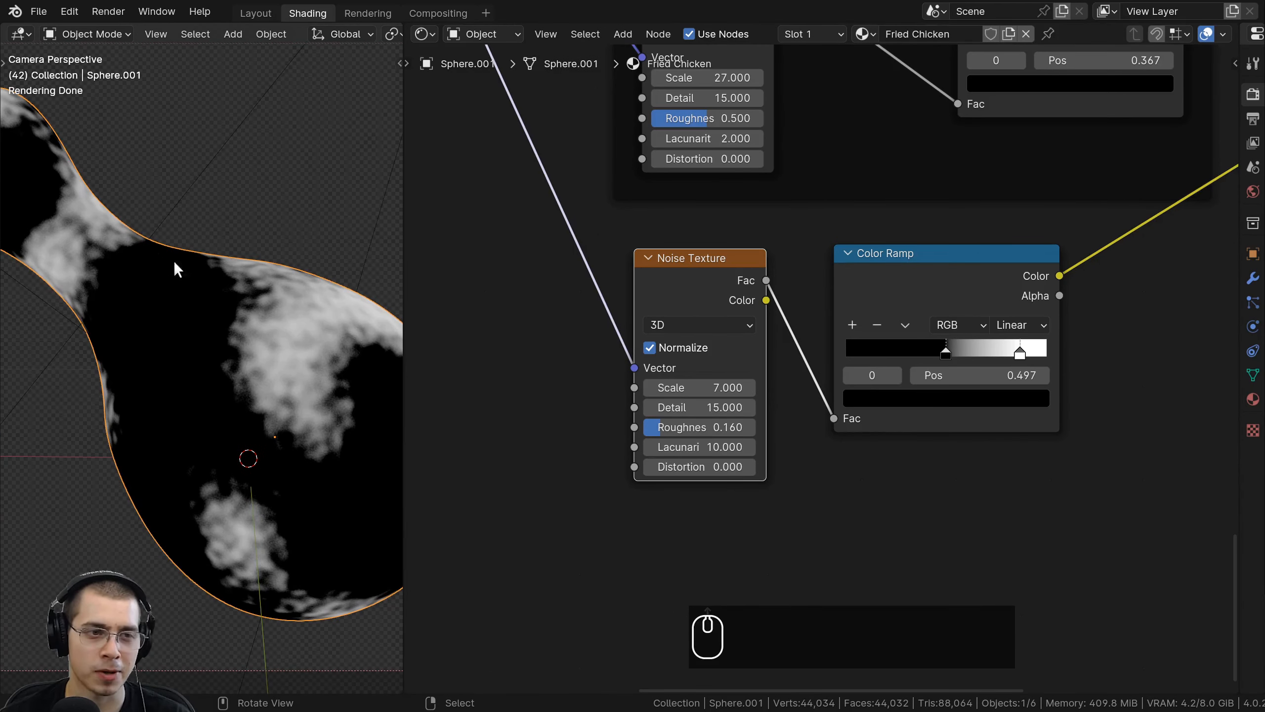
scroll(311, 425, "down", 2)
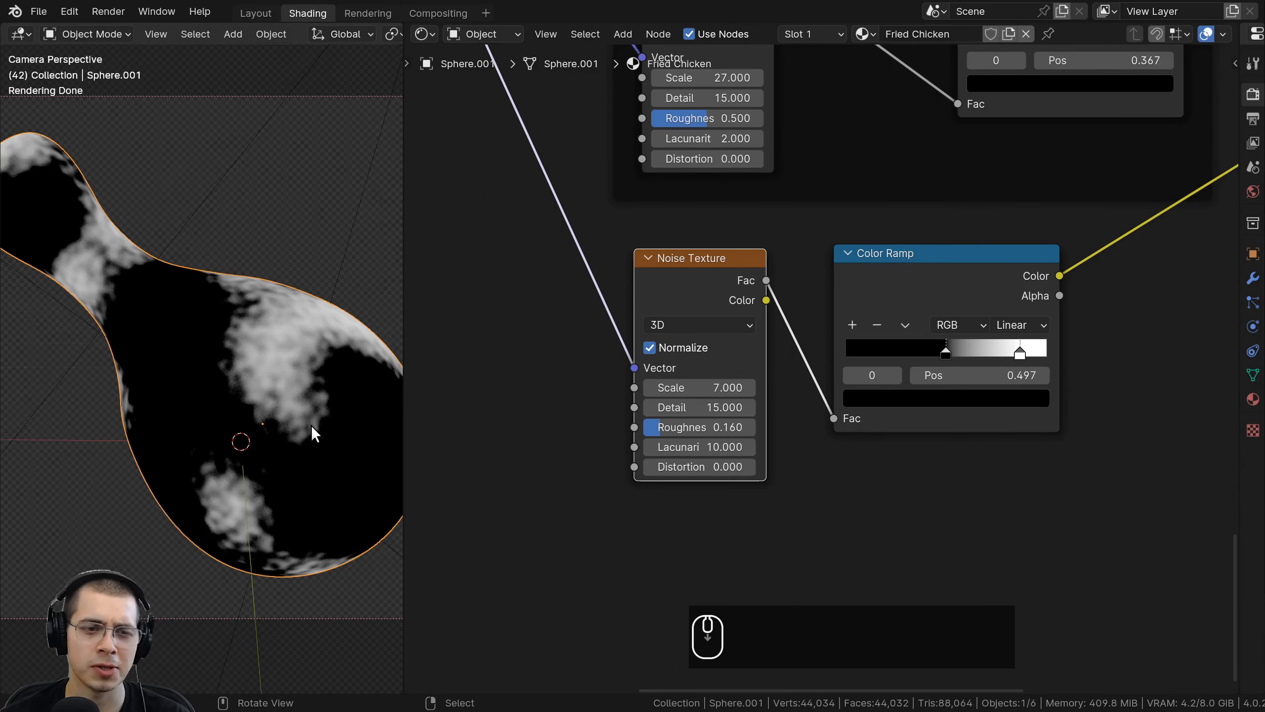
scroll(687, 302, "down", 2)
Insert a Mix Color node on the link leaving the new Color Ramp's Color output.
middle_click_drag(687, 302, 738, 355)
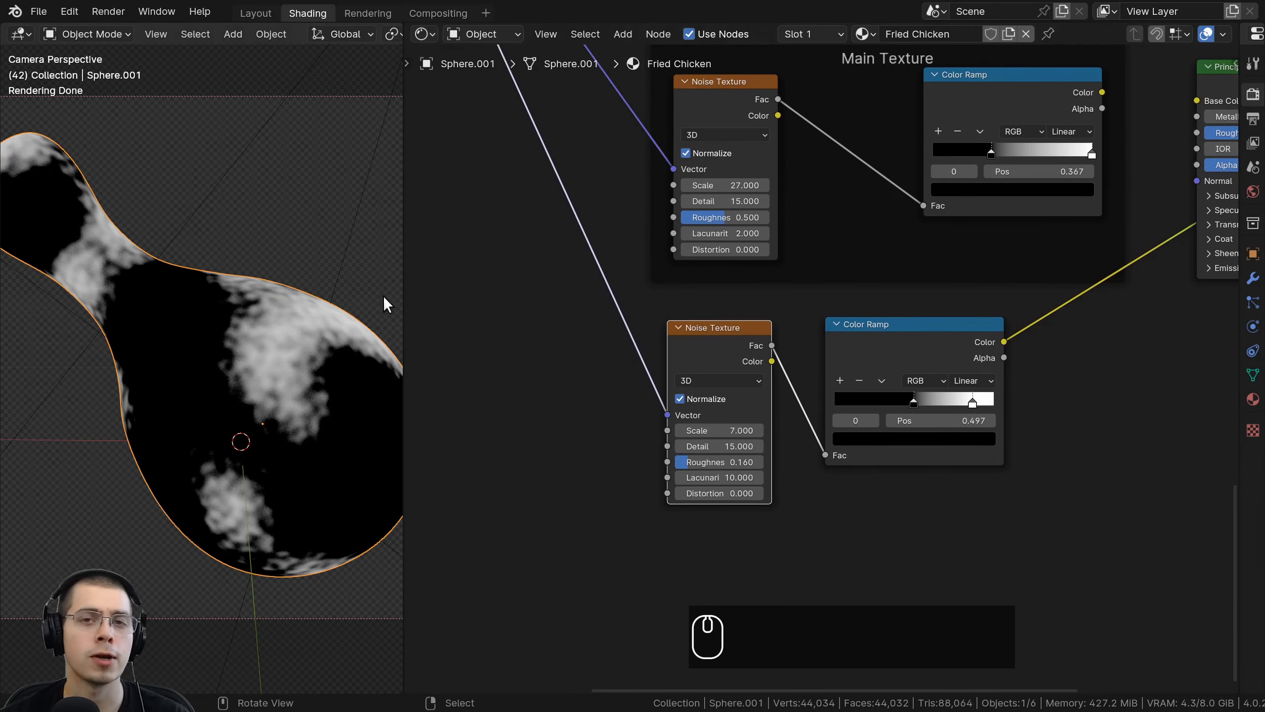
middle_click_drag(666, 347, 643, 348)
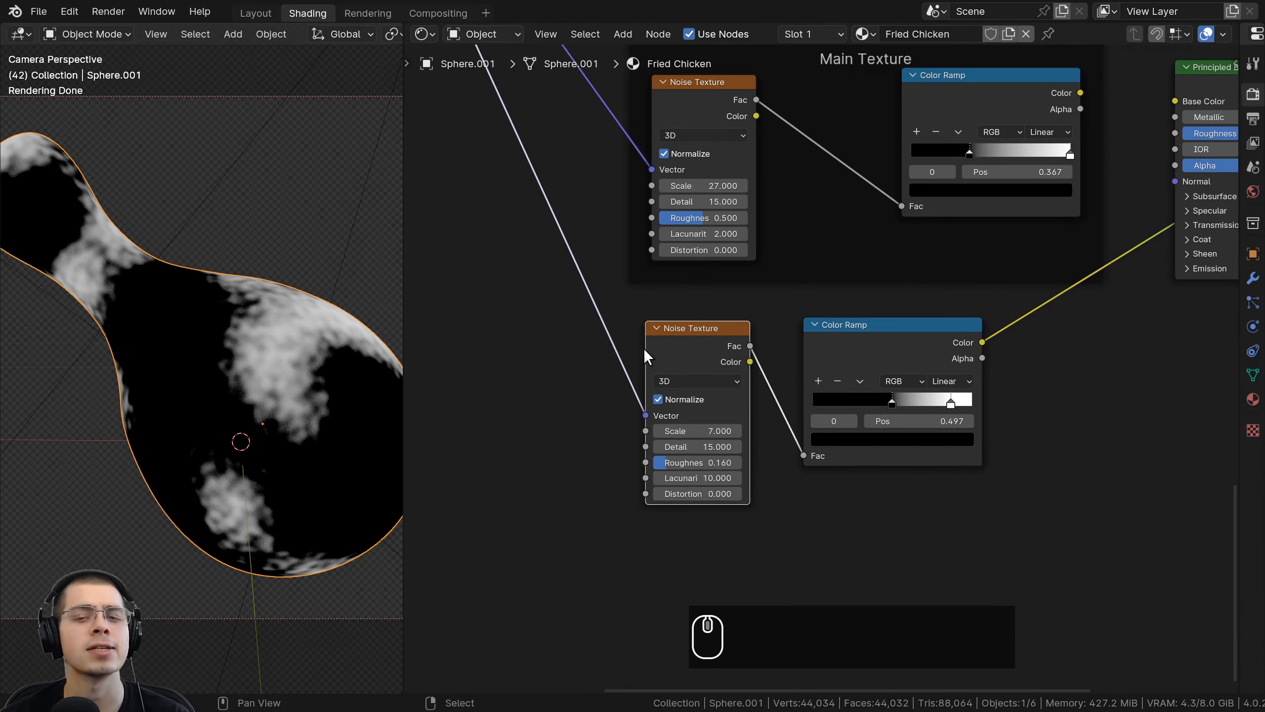
scroll(983, 376, "down", 2)
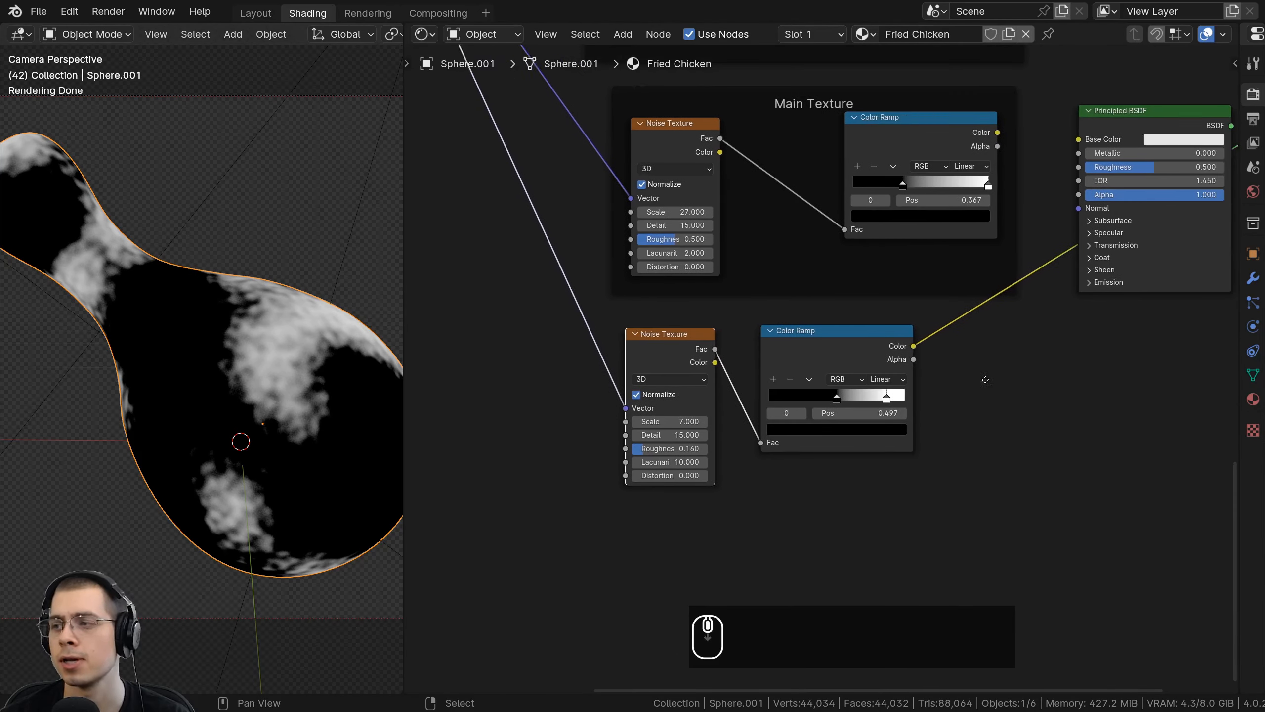
key("shift+a")
left_click(661, 308)
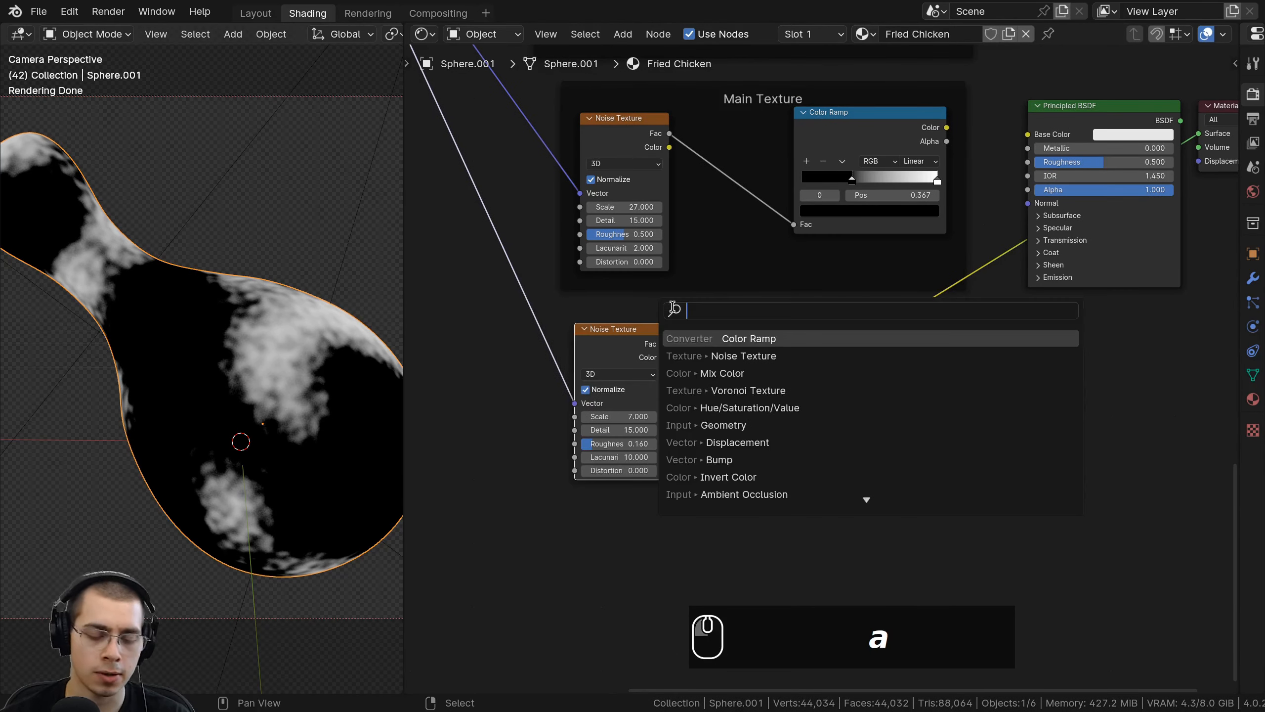
type("MIX")
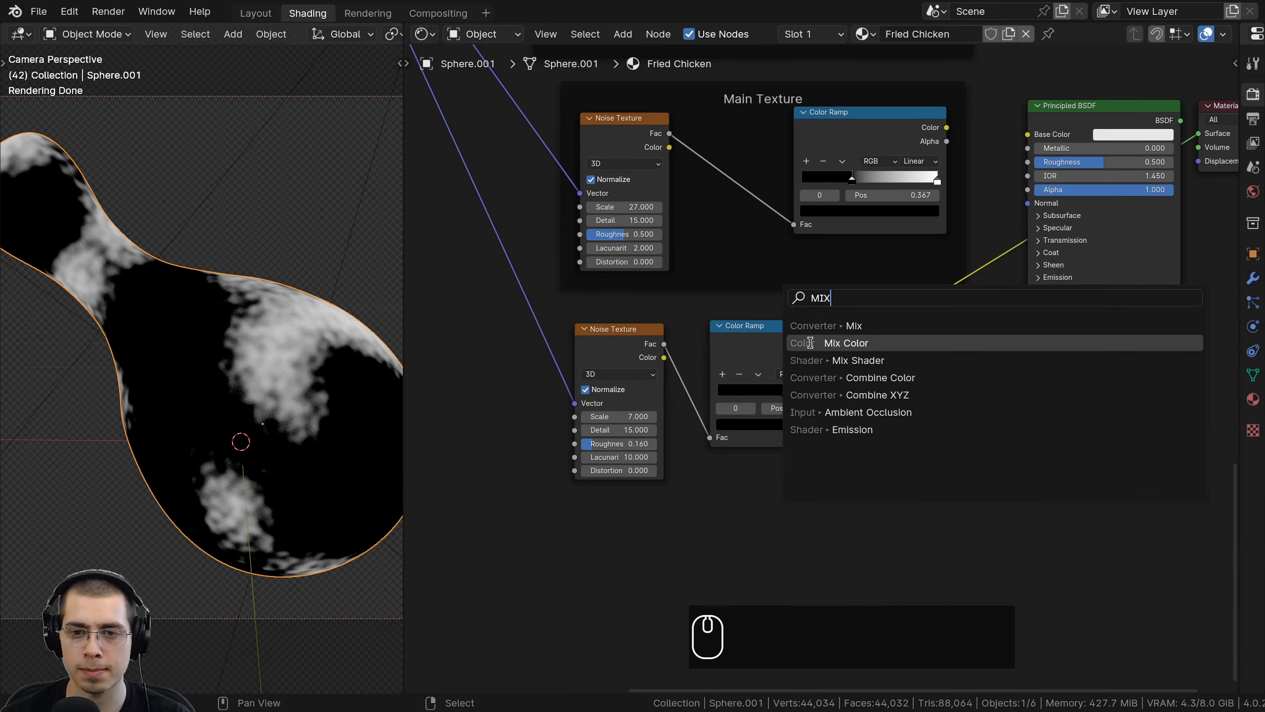
left_click(811, 344)
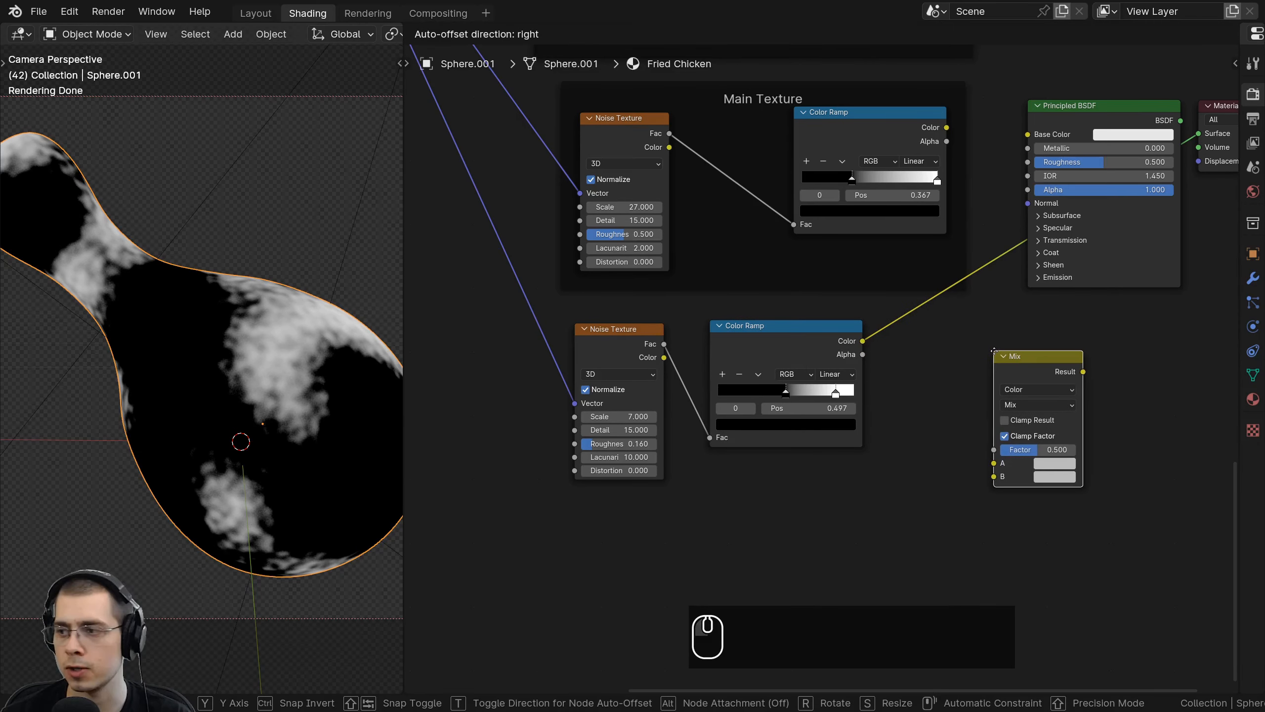
left_click(889, 315)
left_click(917, 339)
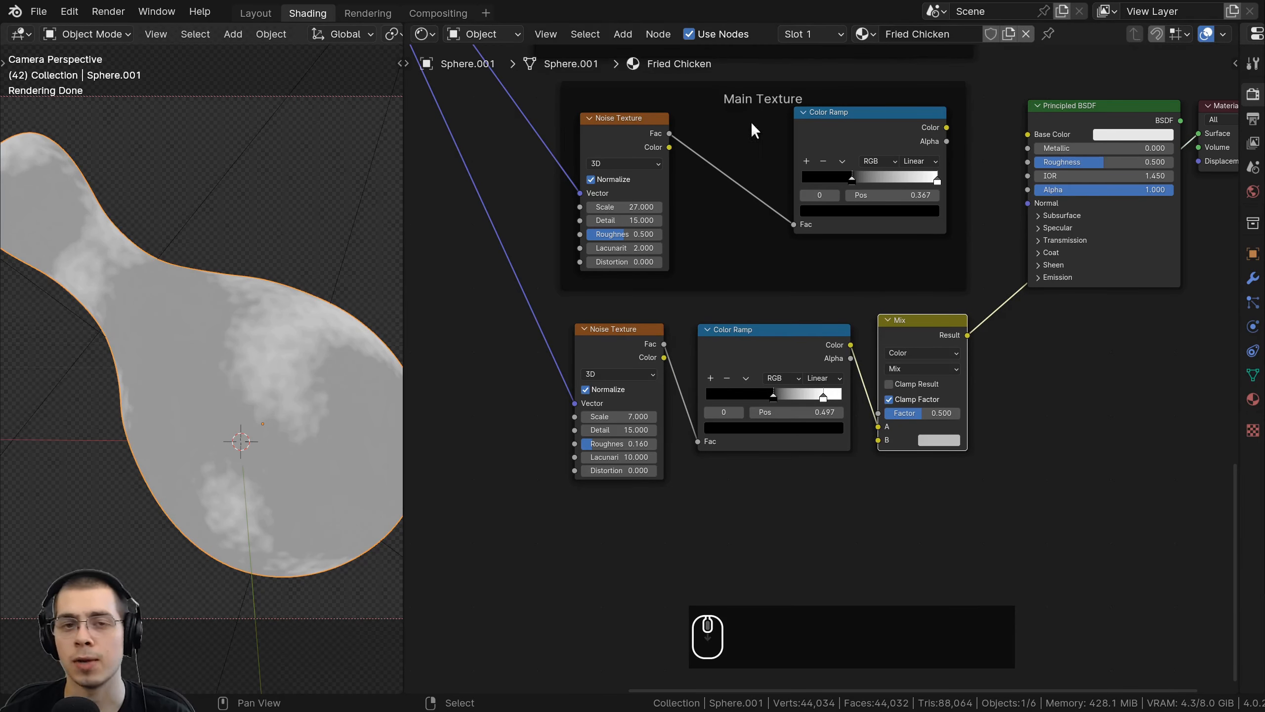
Connect the Main Texture noise's Fac output to the Mix node's A input and the new Color Ramp's Color to B.
left_click(605, 130)
scroll(597, 144, "up", 1)
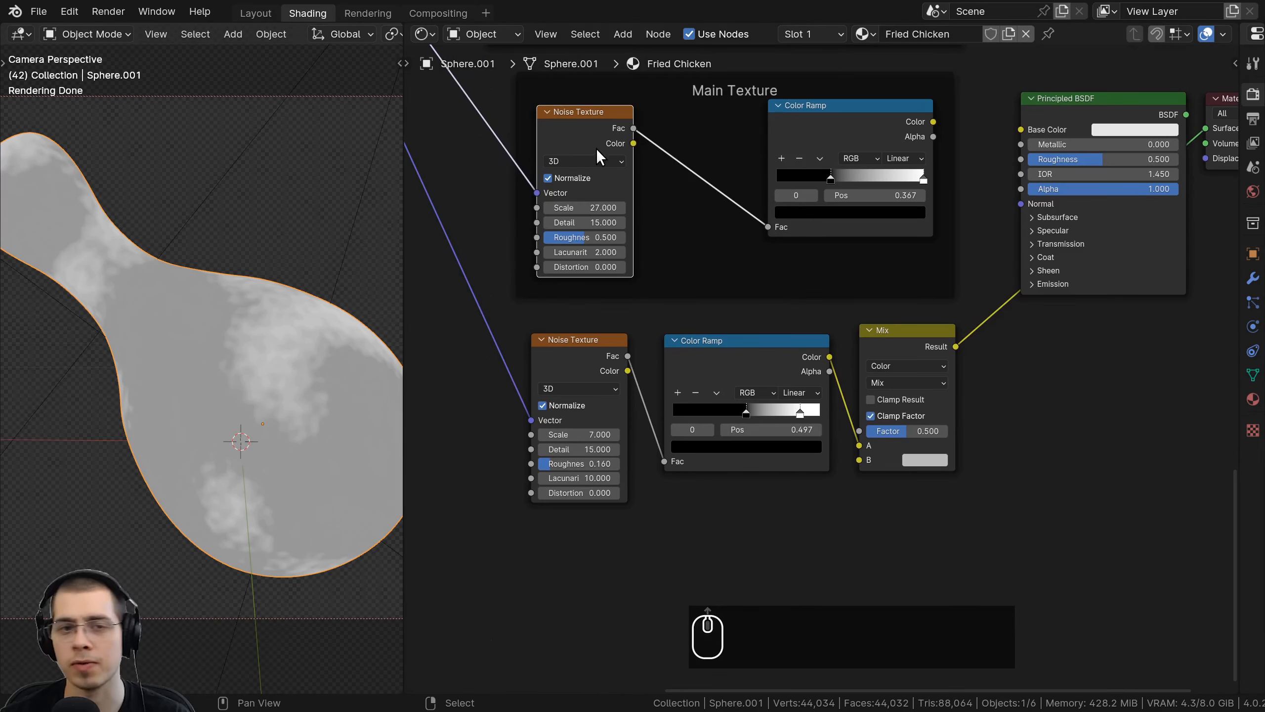
left_click_drag(639, 126, 609, 513)
left_click_drag(633, 128, 861, 443)
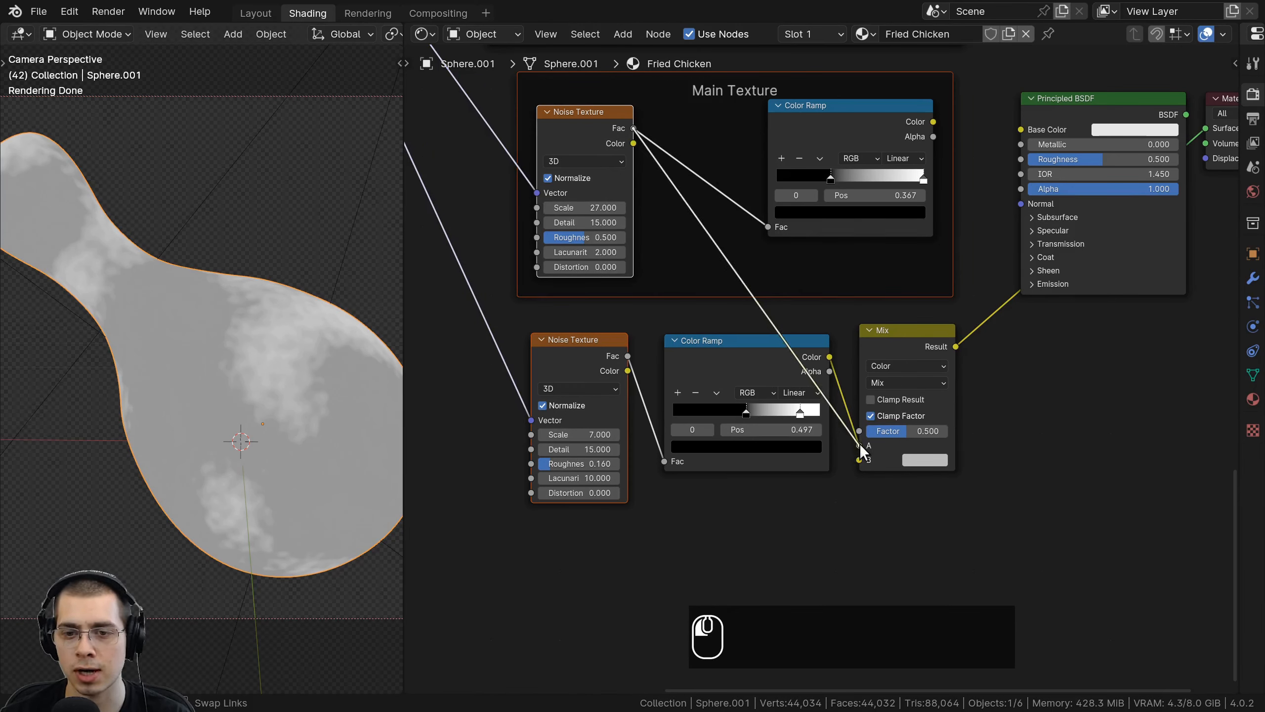
left_click_drag(735, 371, 730, 387)
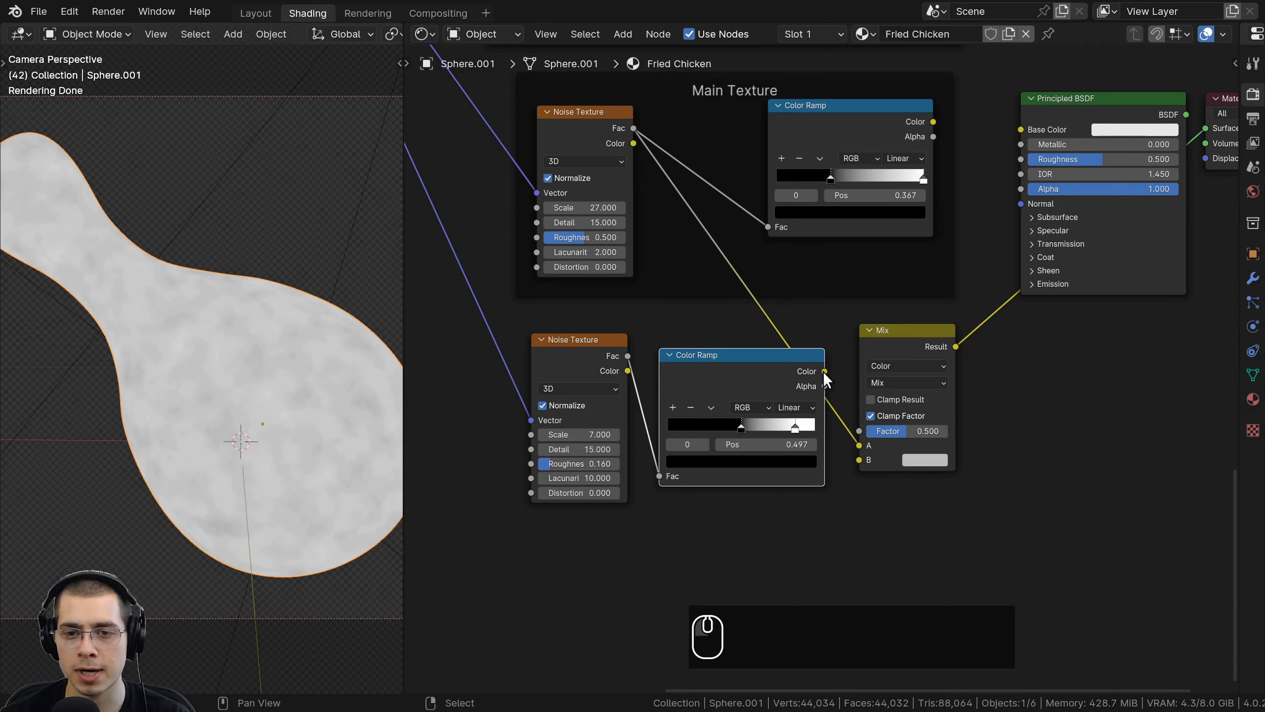
left_click_drag(825, 371, 859, 459)
Change the Mix node's blending mode to Add.
scroll(858, 459, "up", 1)
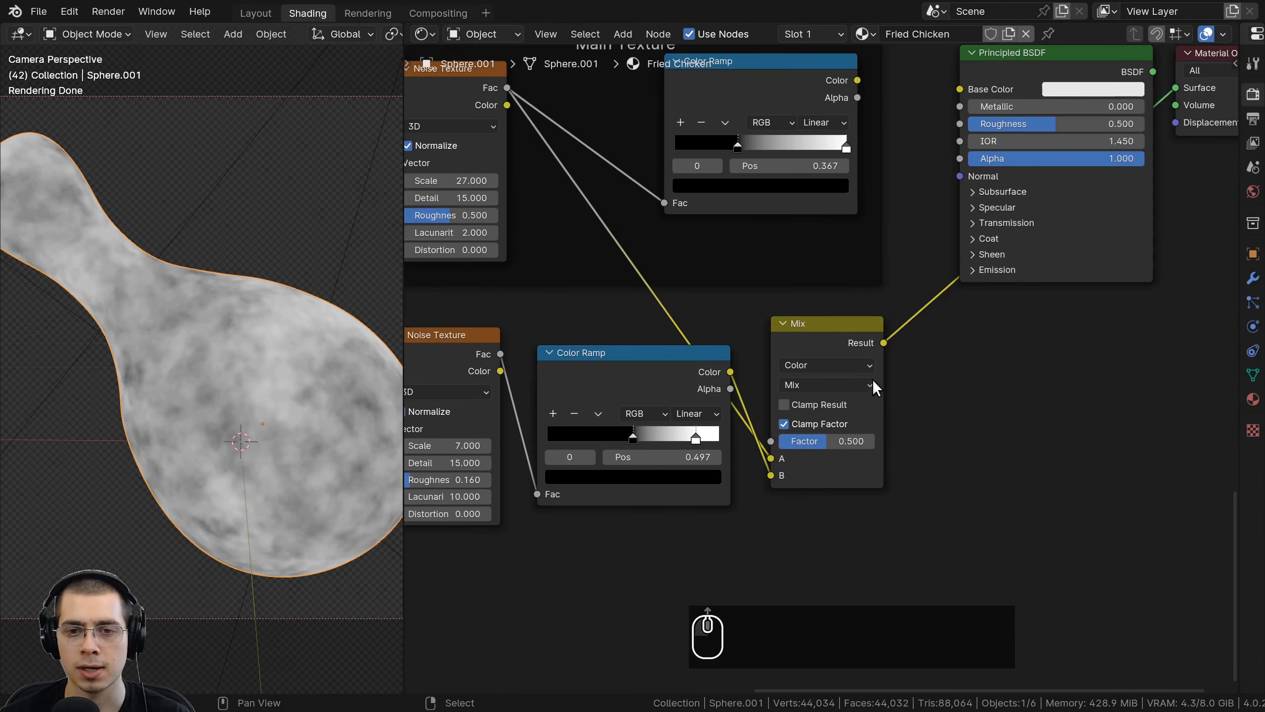
middle_click_drag(825, 348, 825, 336)
left_click_drag(826, 336, 819, 337)
middle_click_drag(835, 418, 822, 363)
scroll(822, 363, "up", 3)
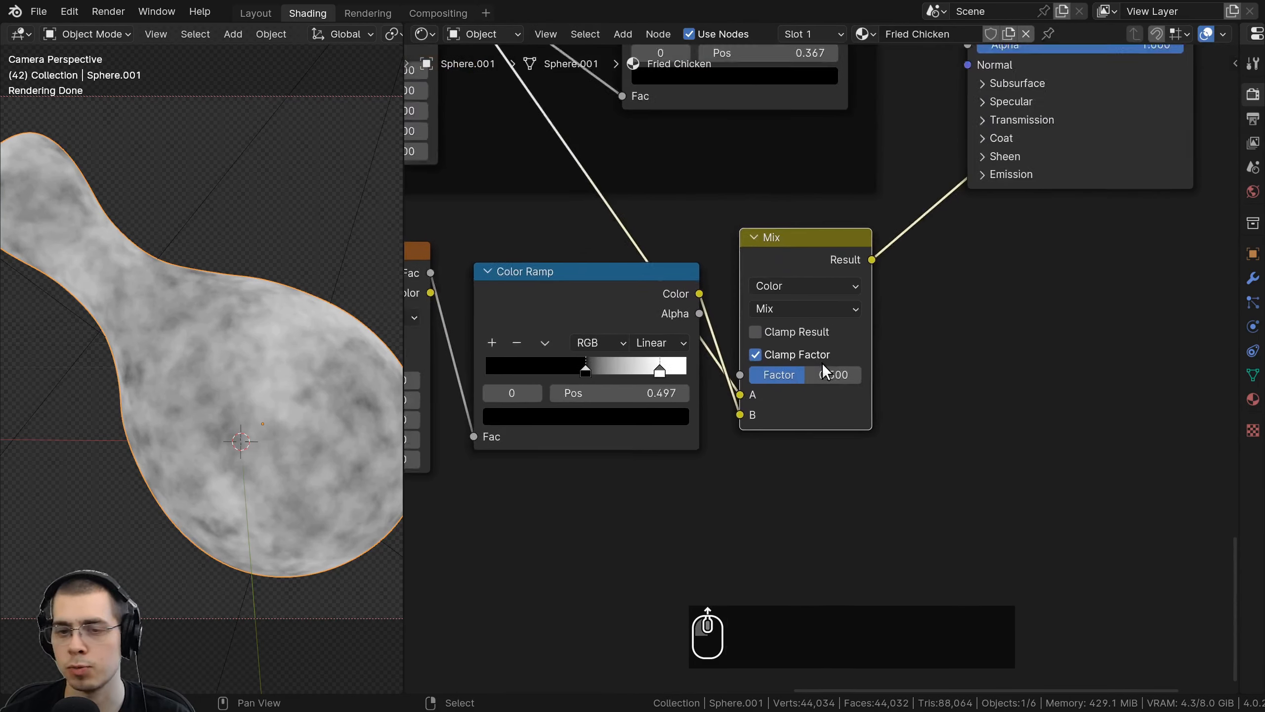
middle_click_drag(787, 319, 875, 312)
scroll(875, 313, "up", 1)
left_click(866, 299)
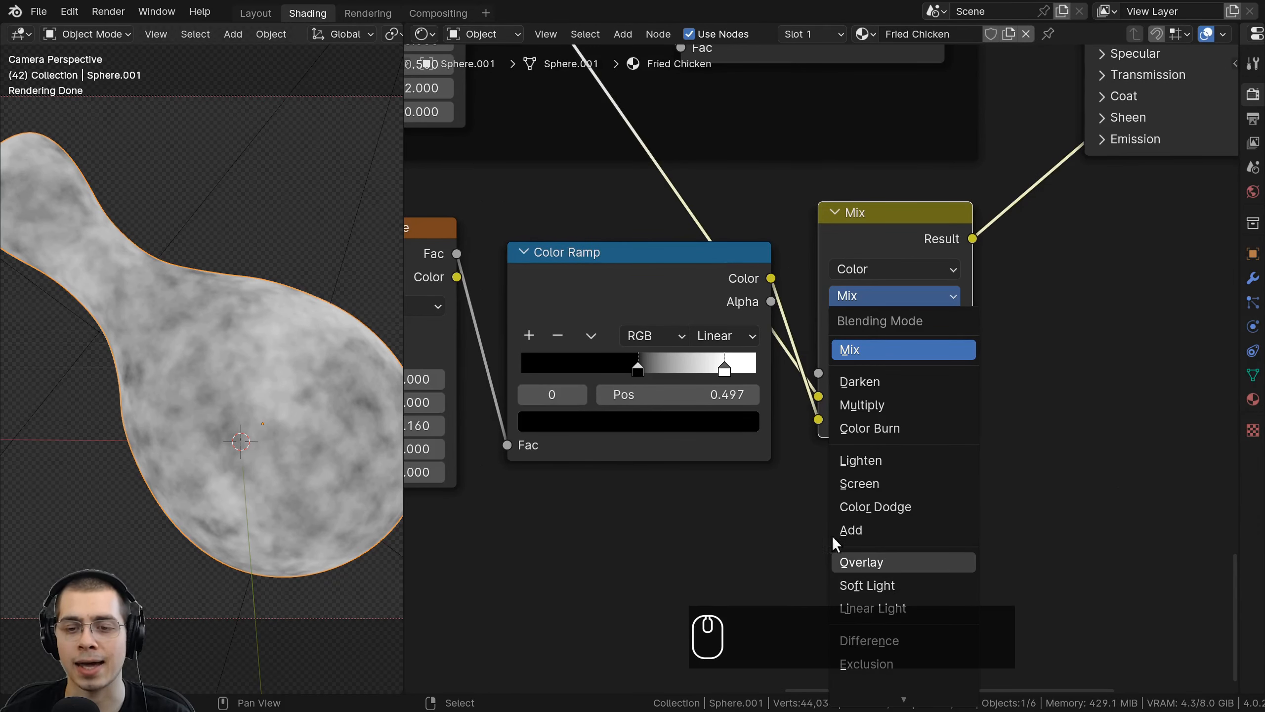
left_click(879, 530)
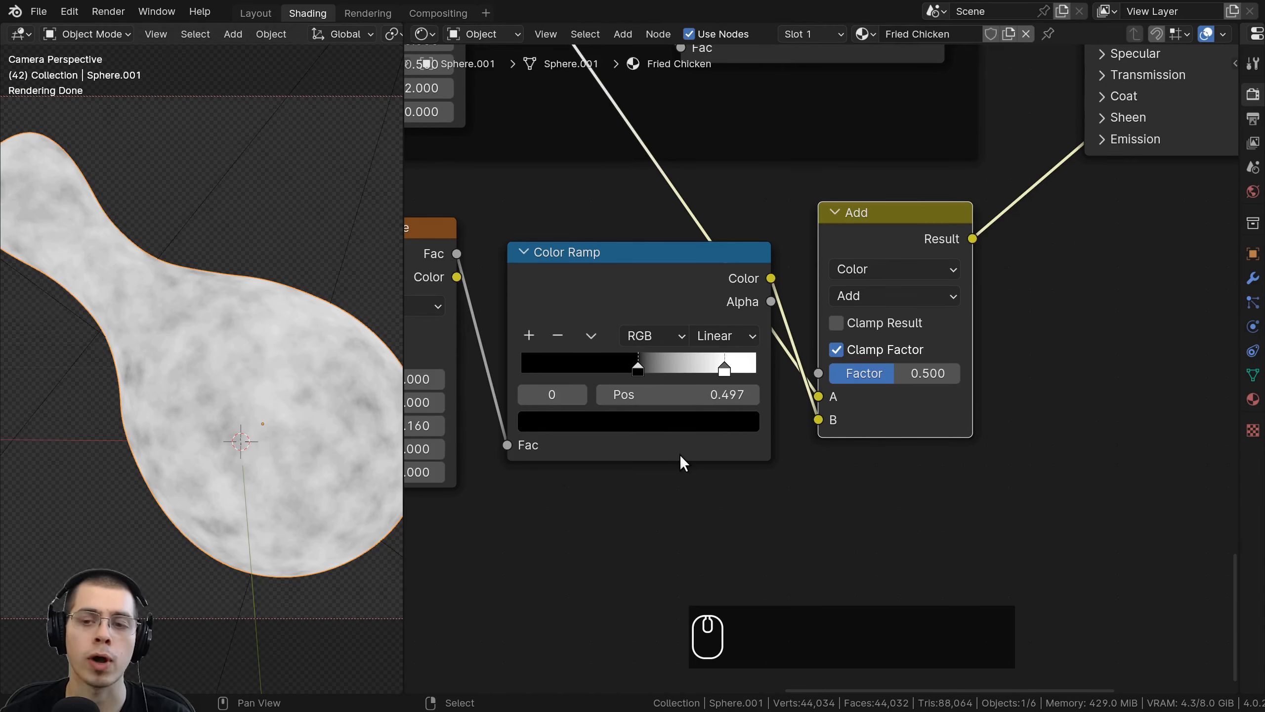
Set the Add node's Factor to 1 and move the connected Color Ramp slightly lower in the node layout.
left_click_drag(870, 376, 962, 389)
scroll(338, 410, "up", 1)
key("g")
left_click(899, 389)
scroll(194, 367, "up", 2)
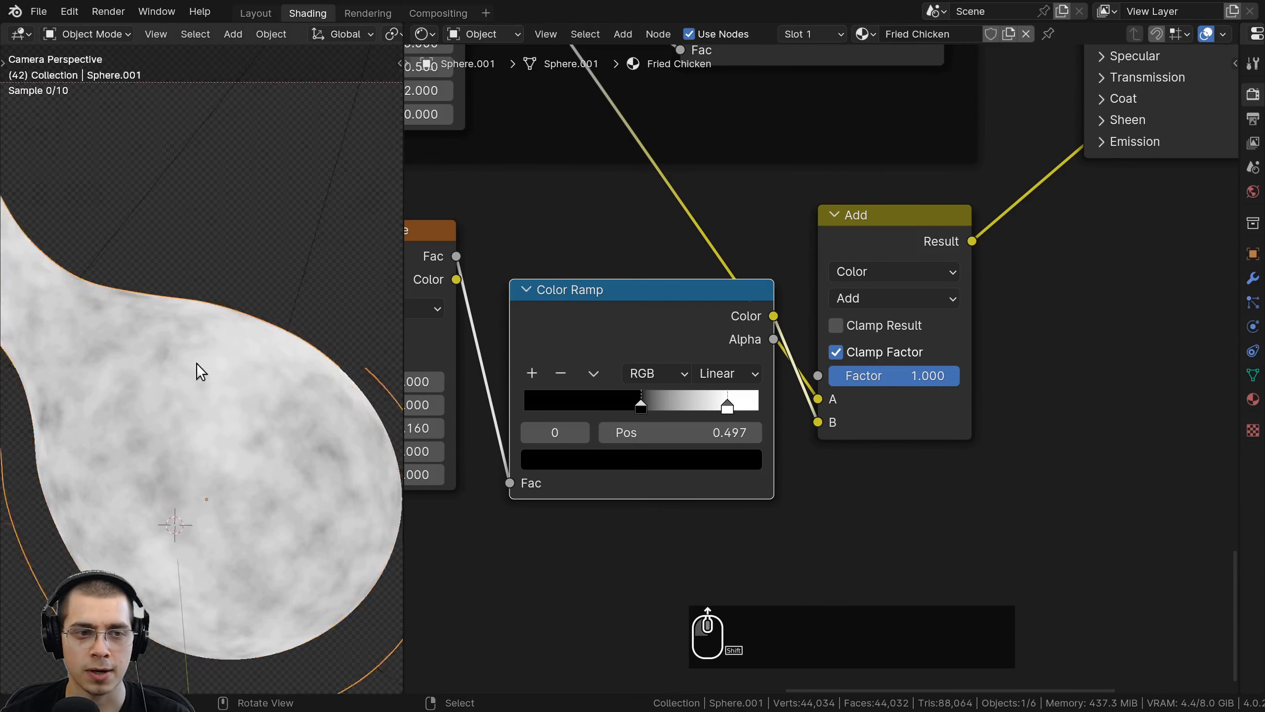
middle_click_drag(195, 368, 206, 290, "shift")
left_click_drag(879, 377, 959, 377)
scroll(211, 331, "down", 3)
scroll(206, 291, "up", 2)
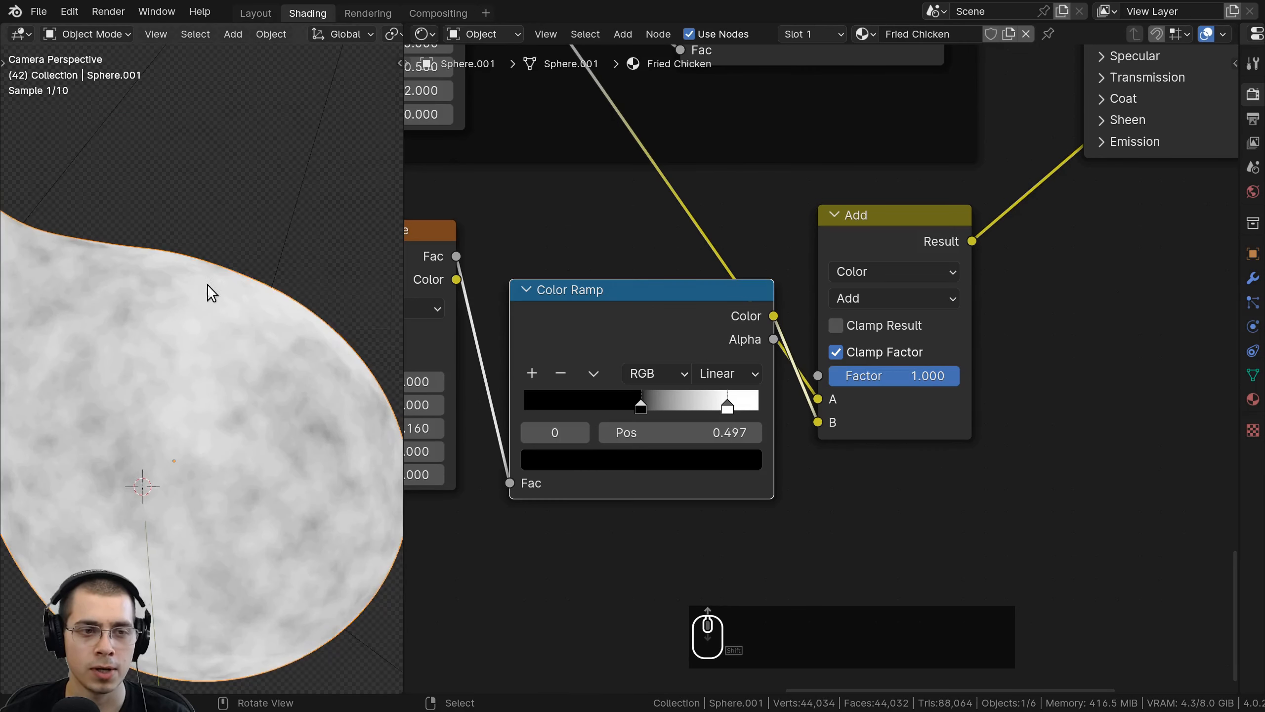
scroll(345, 320, "down", 3)
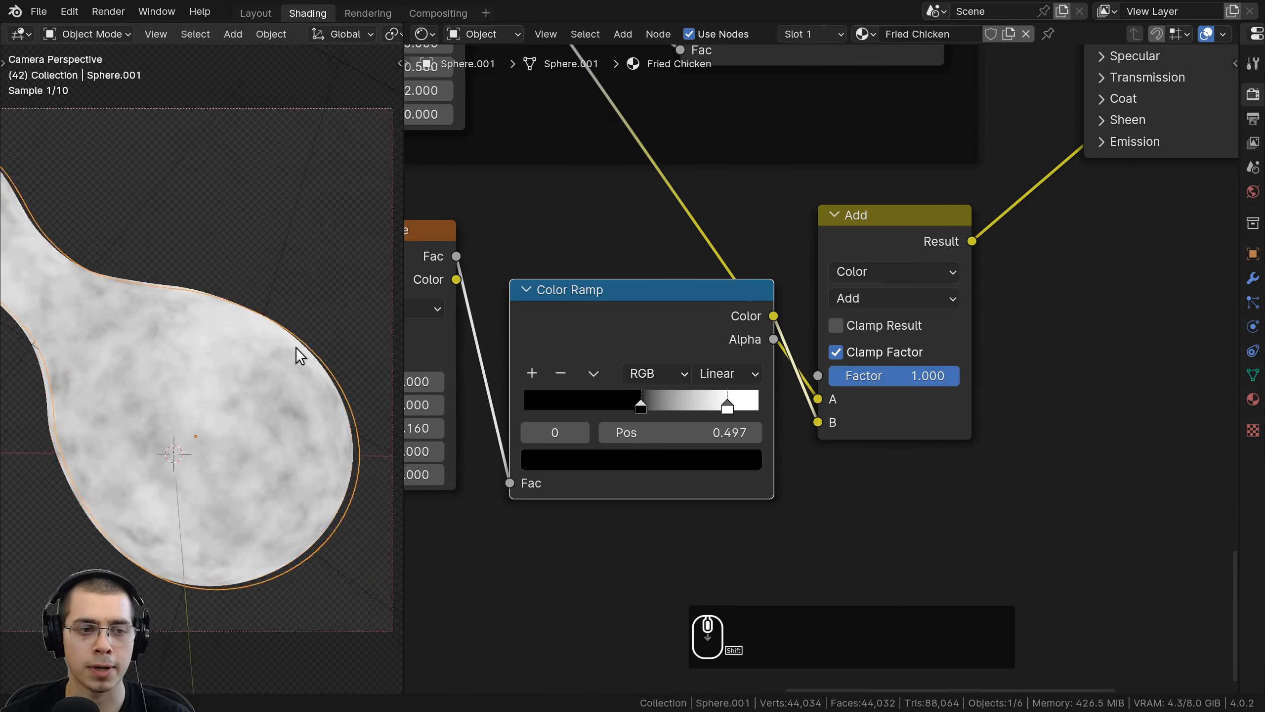
Frame the new Noise Texture, its Color Ramp and the Add node together under the label Displacement.
scroll(923, 521, "down", 4)
left_click_drag(923, 521, 540, 354)
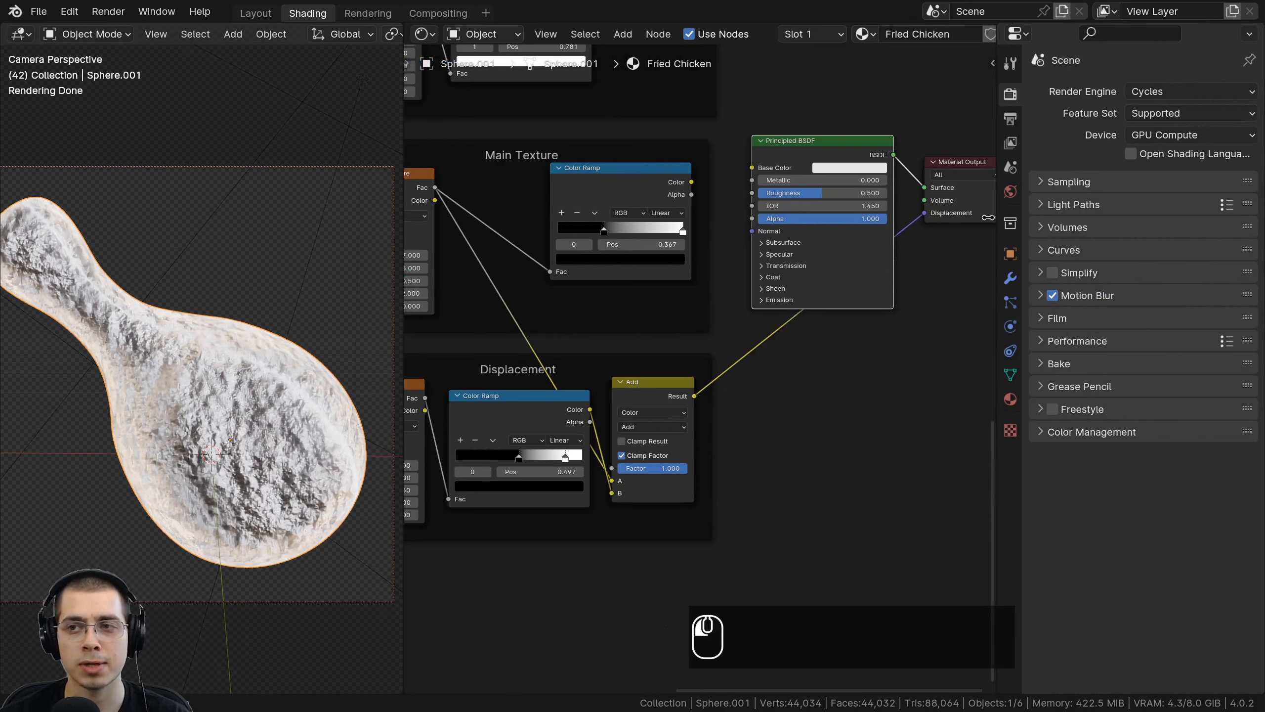
Choose Cycles as the render engine and make the node editor slightly wider.
left_click(1129, 93)
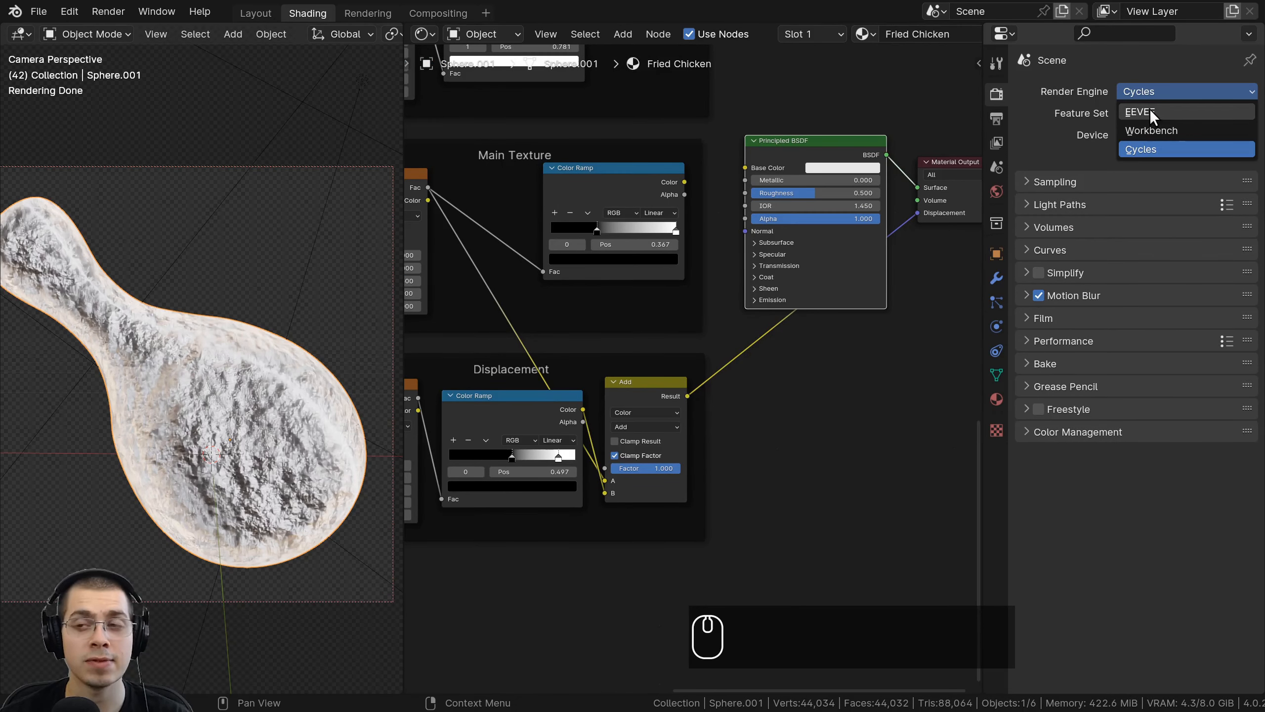
left_click(1131, 150)
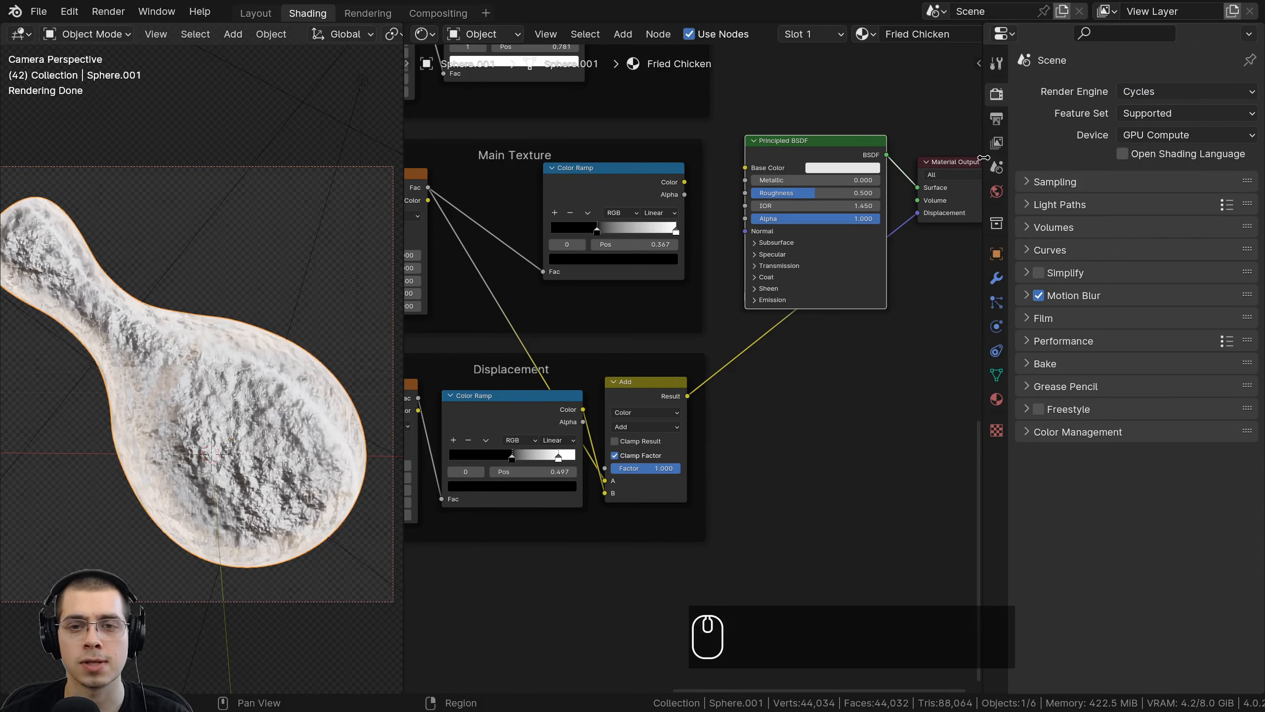
left_click_drag(980, 154, 1030, 155)
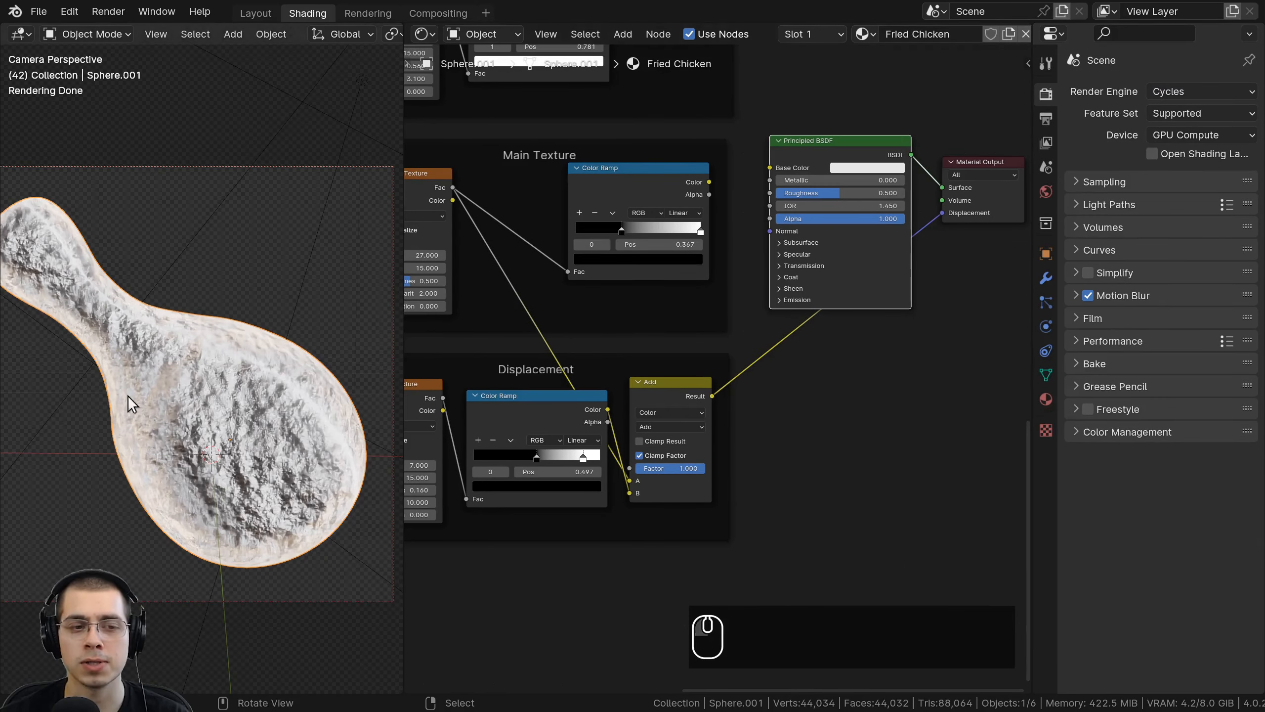
Set the Fried Chicken material's surface displacement method to Displacement and Bump.
left_click(1047, 405)
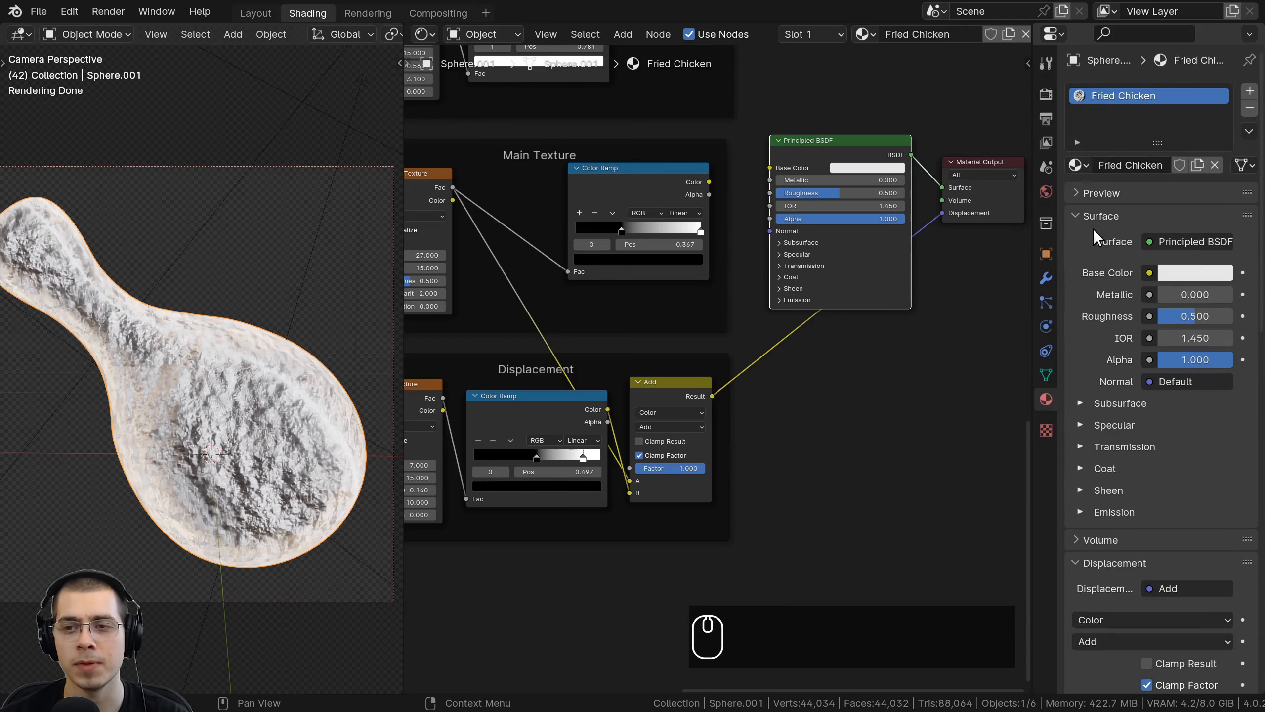
scroll(1096, 240, "down", 12)
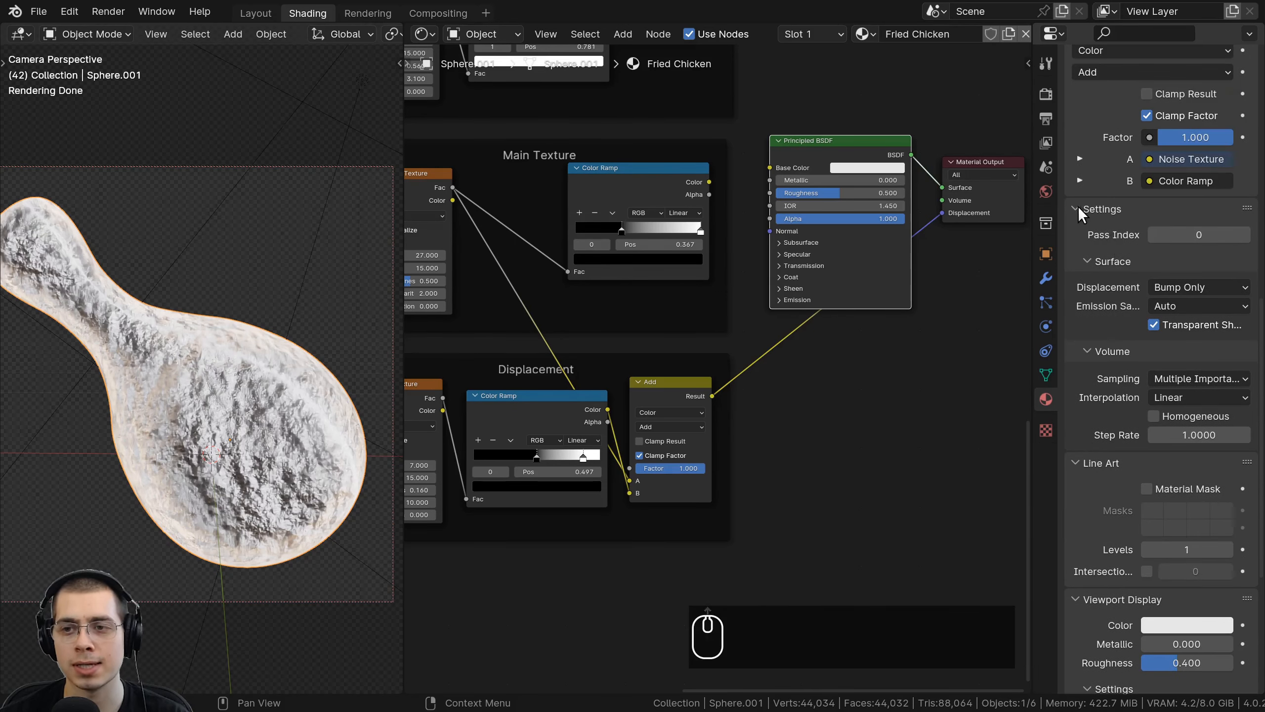
left_click(1078, 210)
left_click(1079, 210)
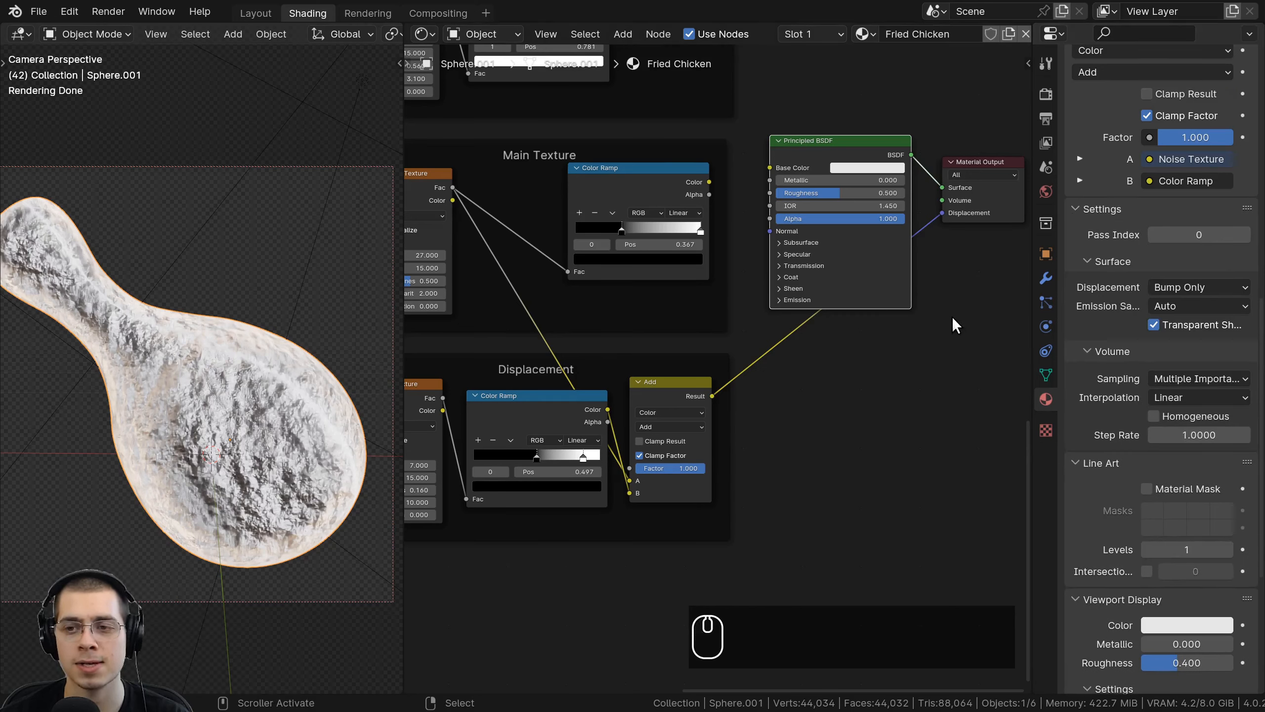
left_click(1178, 289)
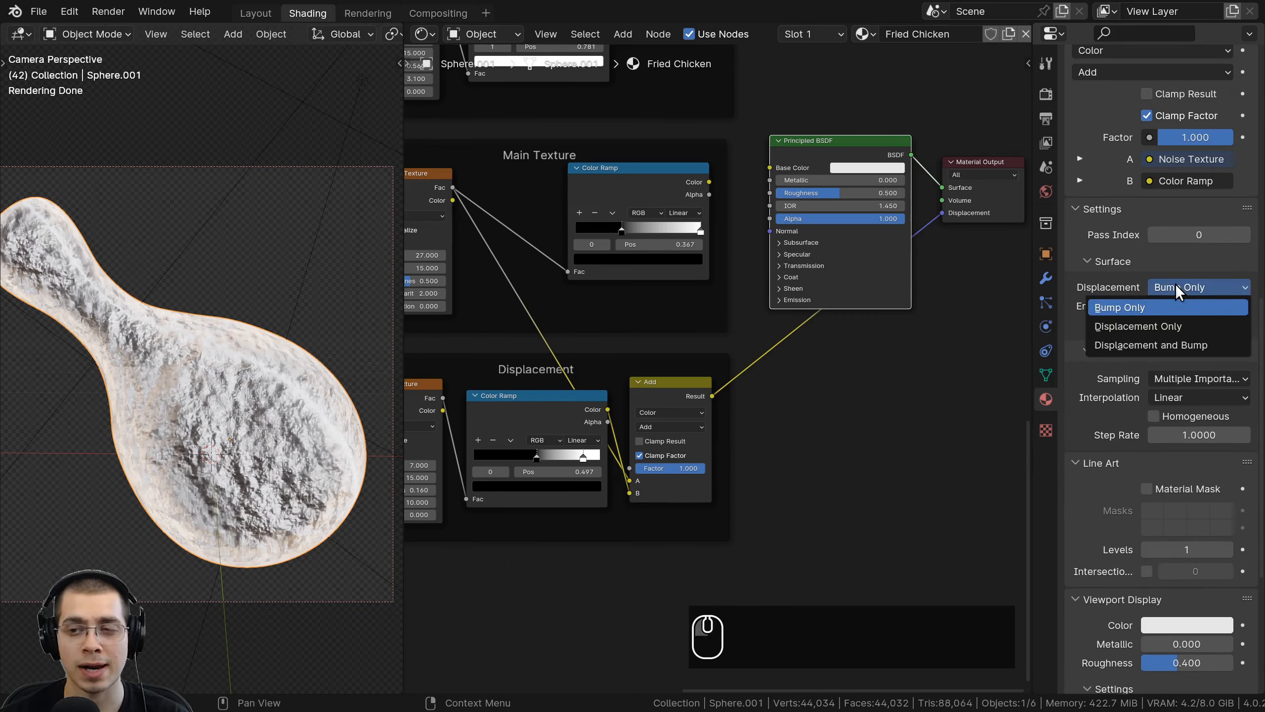
left_click(1134, 346)
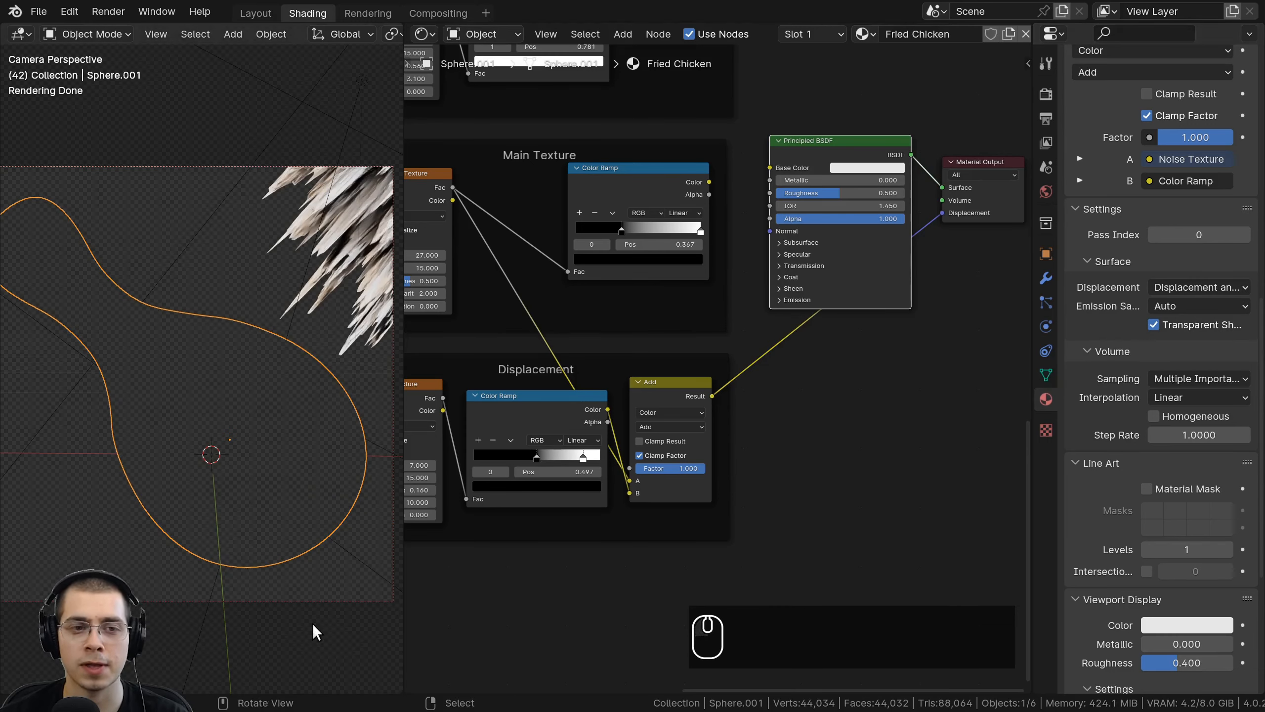
Examine the displaced mesh from outside the camera view and the Add node's link to the Material Output's Displacement input.
scroll(264, 389, "down", 3)
scroll(211, 461, "up", 3, "shift")
middle_click_drag(211, 461, 344, 274)
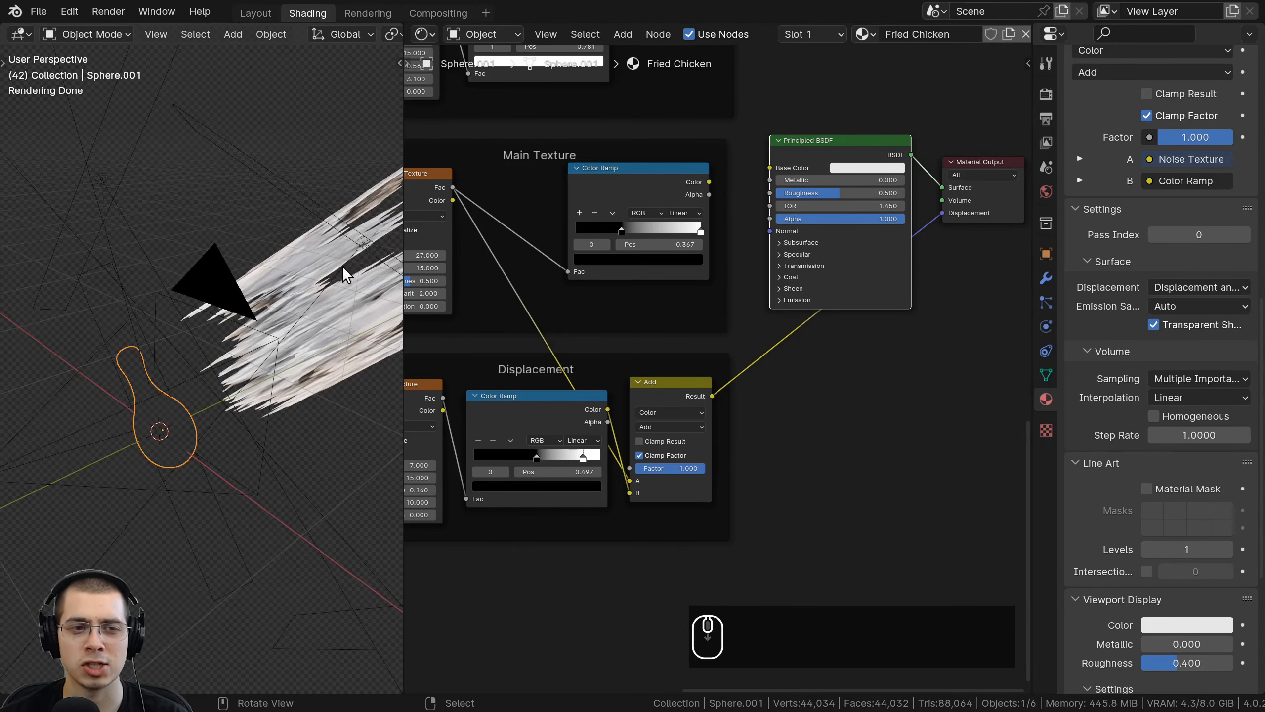
middle_click_drag(597, 369, 625, 345)
scroll(625, 345, "up", 3)
scroll(627, 349, "up", 2)
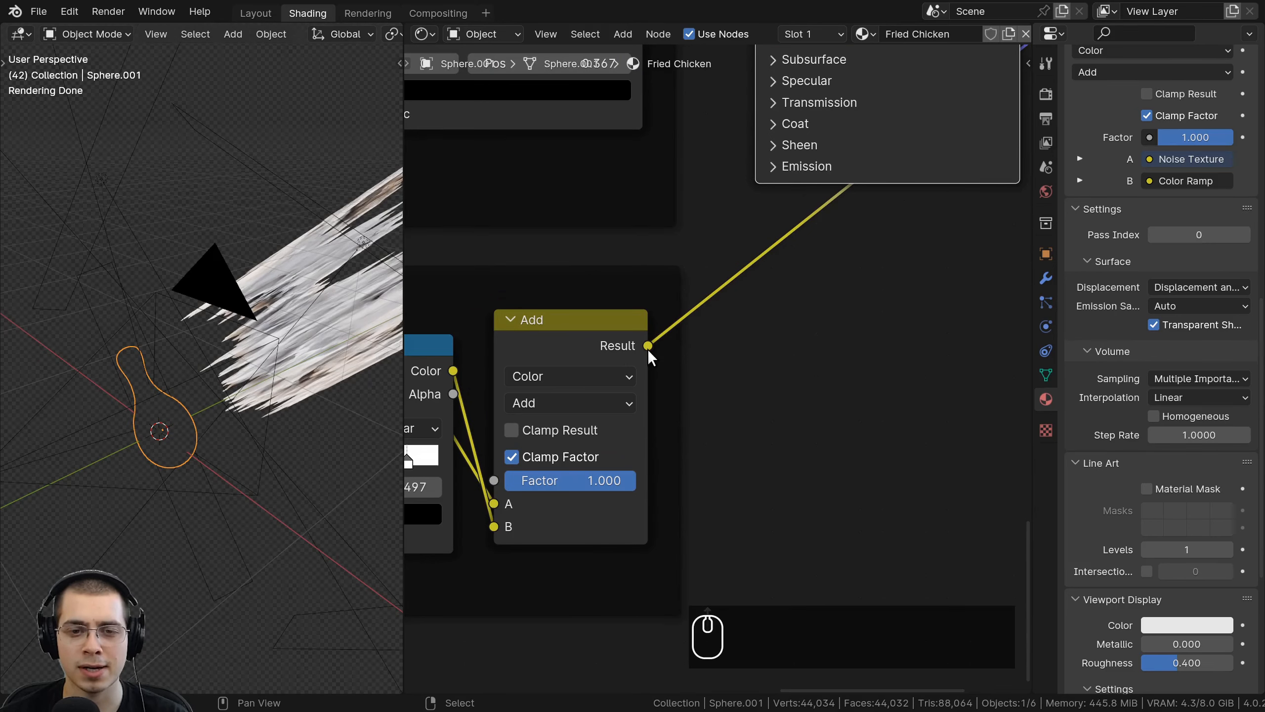
left_click_drag(649, 351, 745, 338)
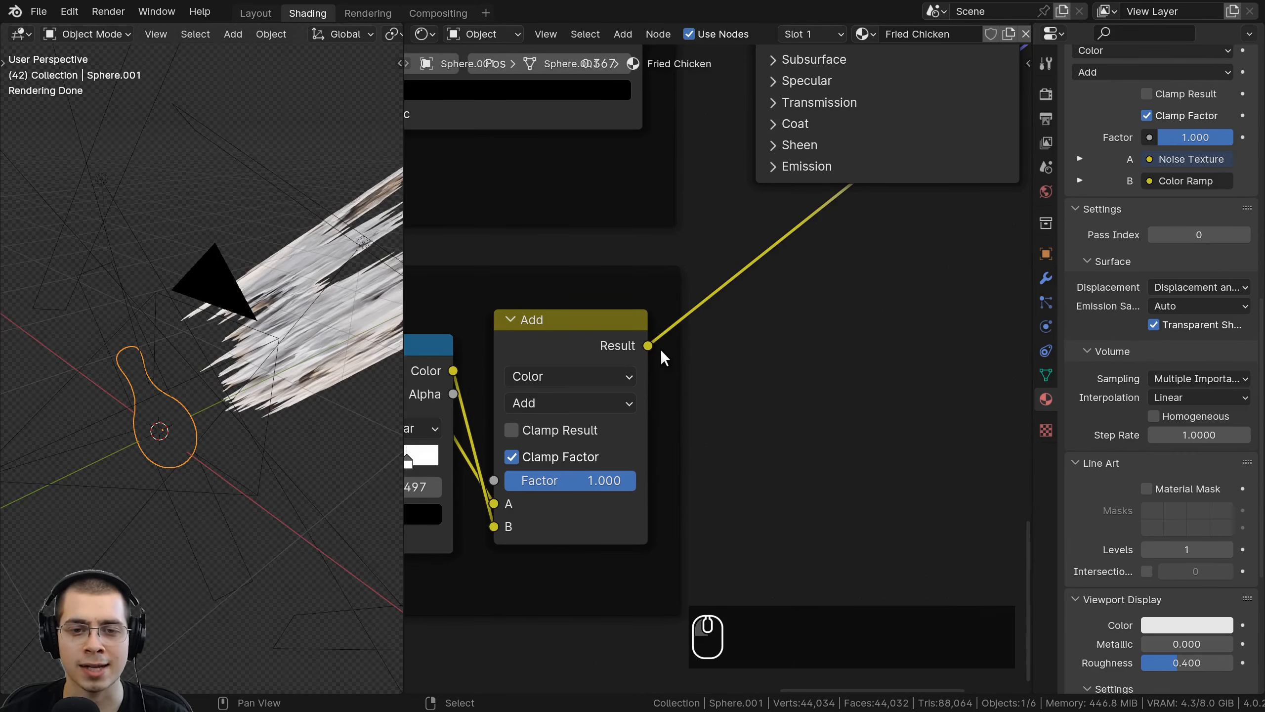
middle_click_drag(862, 290, 686, 431)
scroll(737, 418, "down", 4)
scroll(818, 280, "up", 4)
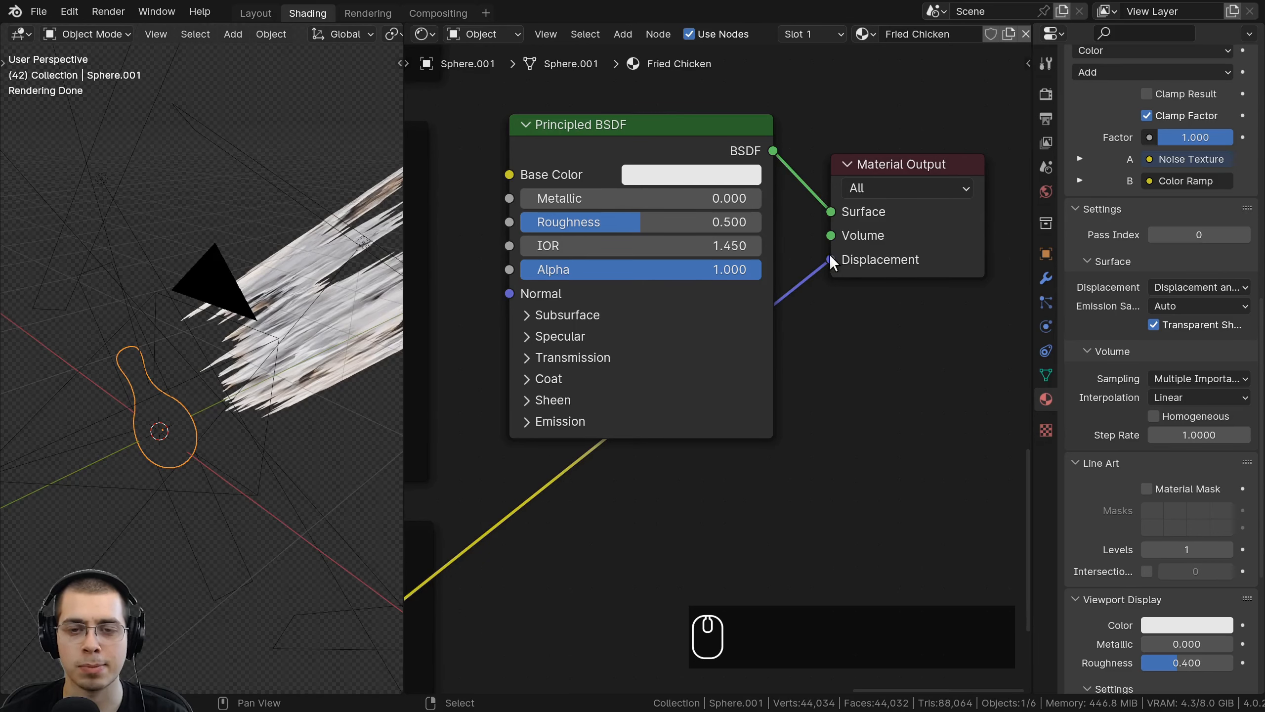
scroll(830, 259, "down", 3)
left_click(612, 452)
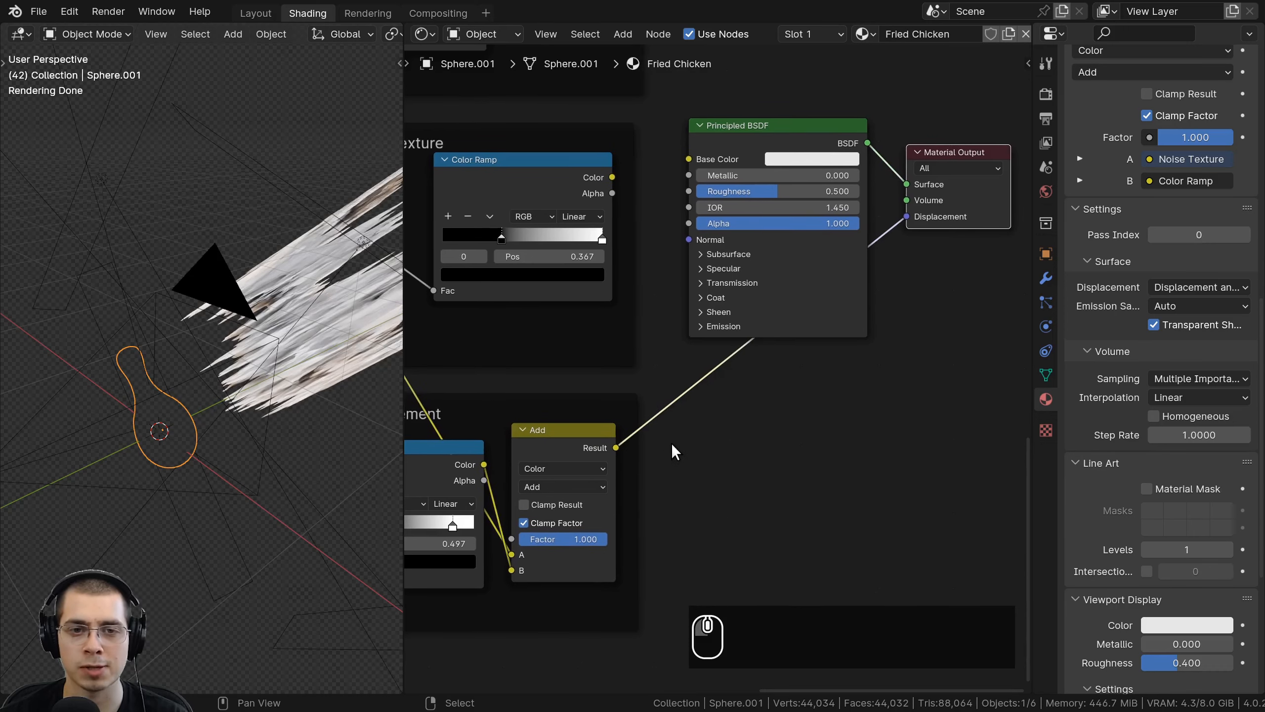
scroll(672, 443, "up", 1)
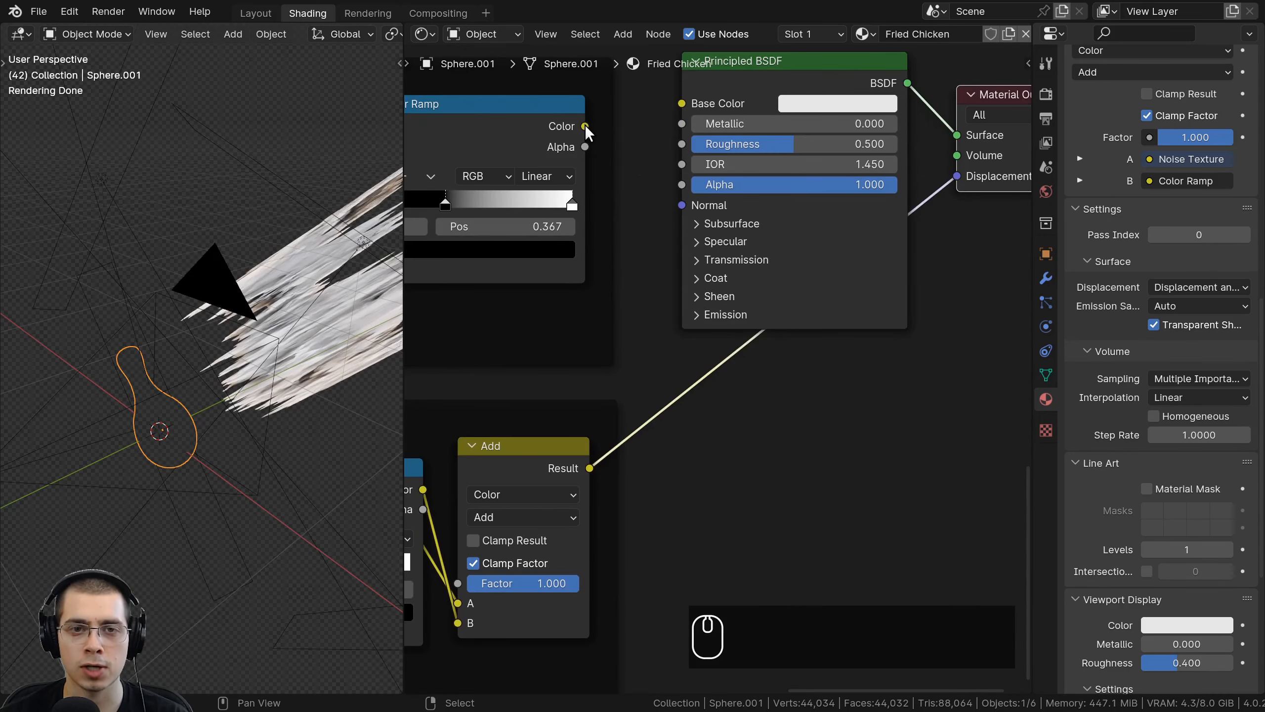
left_click_drag(585, 125, 668, 122)
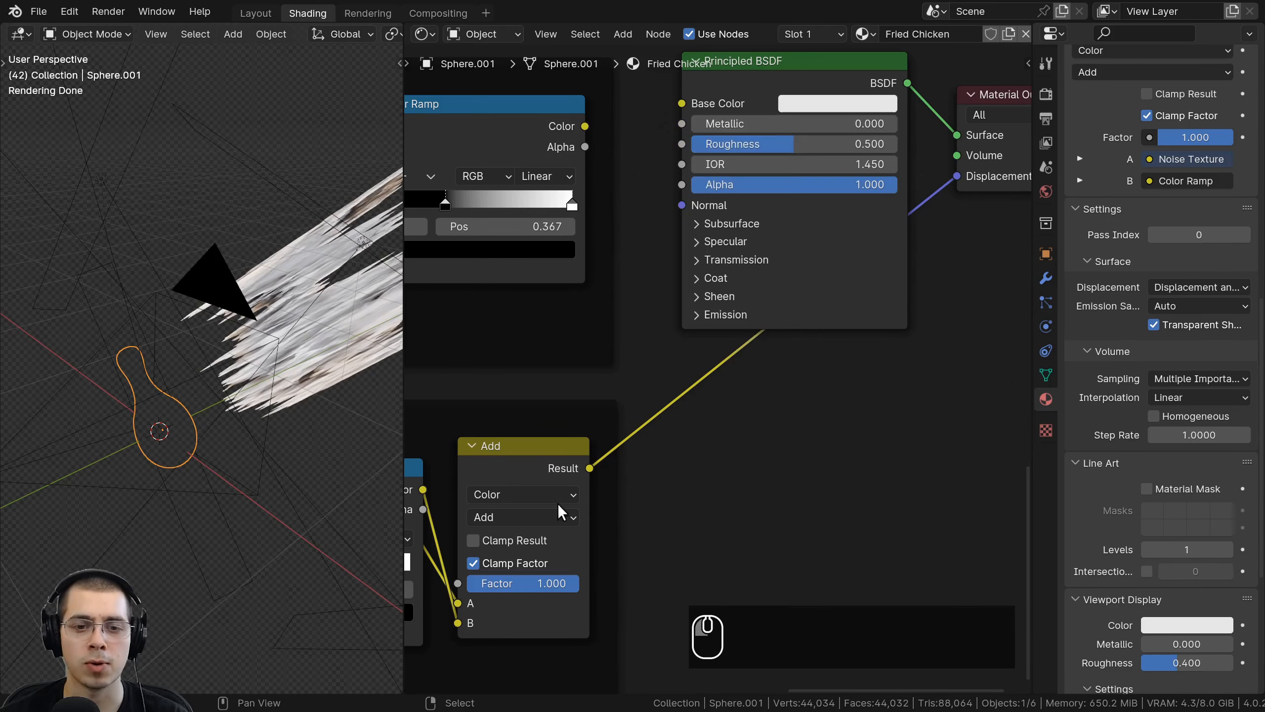
scroll(817, 304, "down", 1)
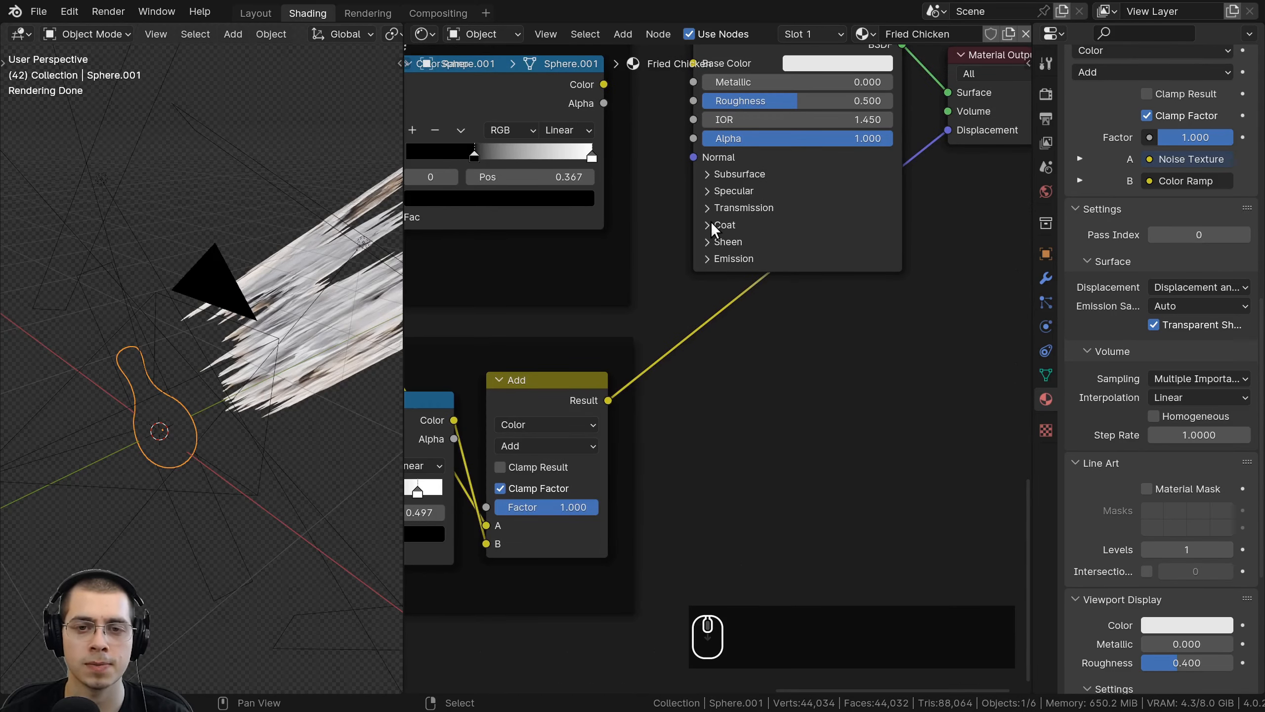
Insert a Displacement node on the link between the Add node's Result and the Material Output's Displacement input.
key("shift+a")
left_click(711, 224)
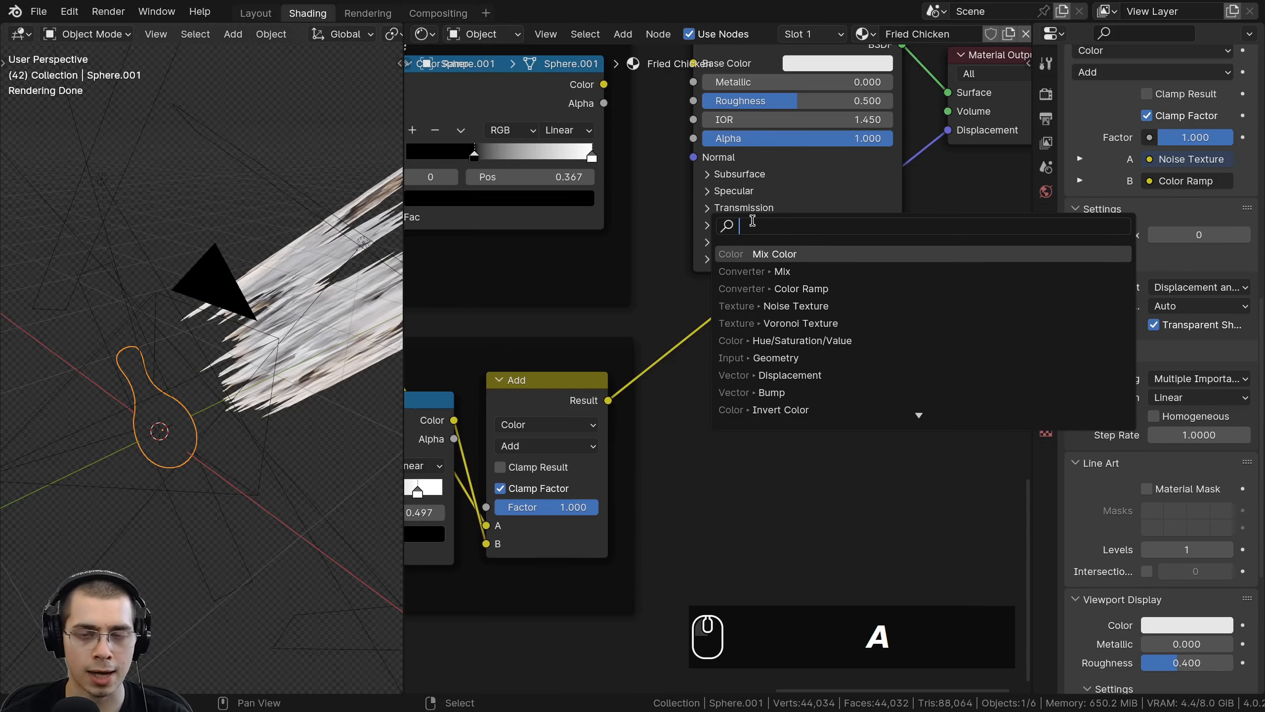
type("dis")
key("Return")
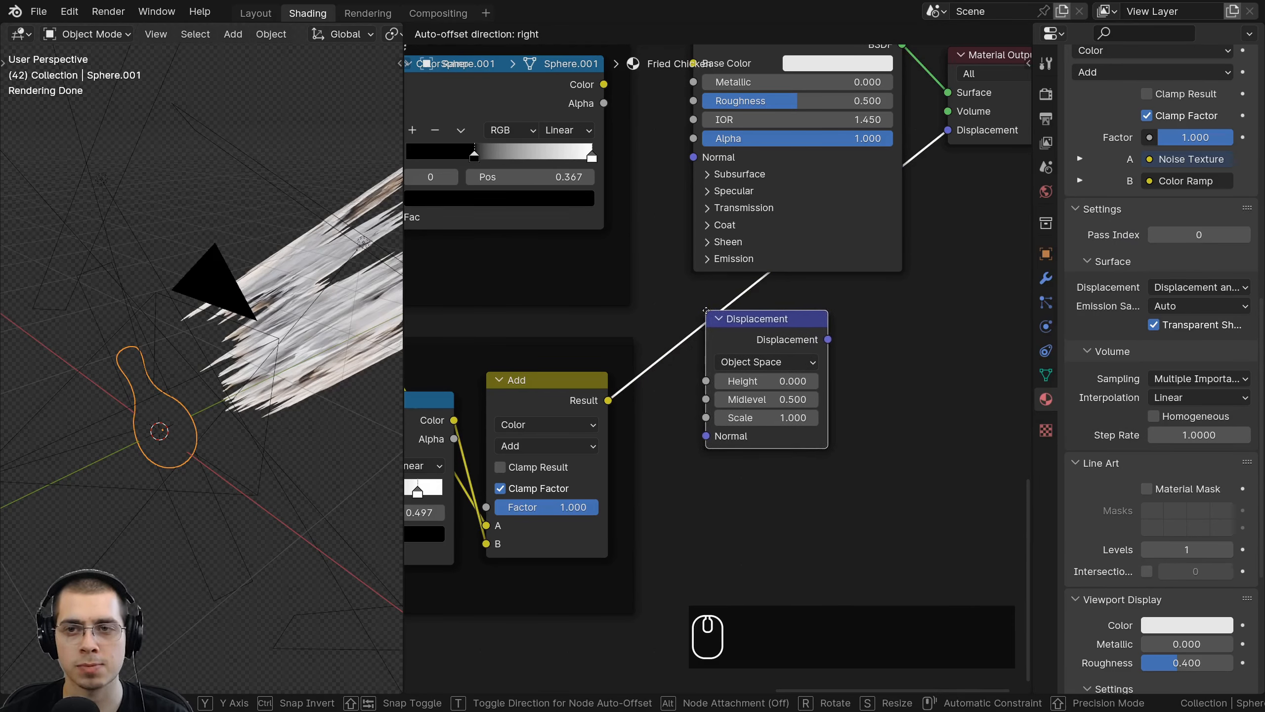
left_click(705, 310)
Move the Add node's Result link from the Displacement node's Normal input to its Height input.
middle_click_drag(705, 485, 734, 432)
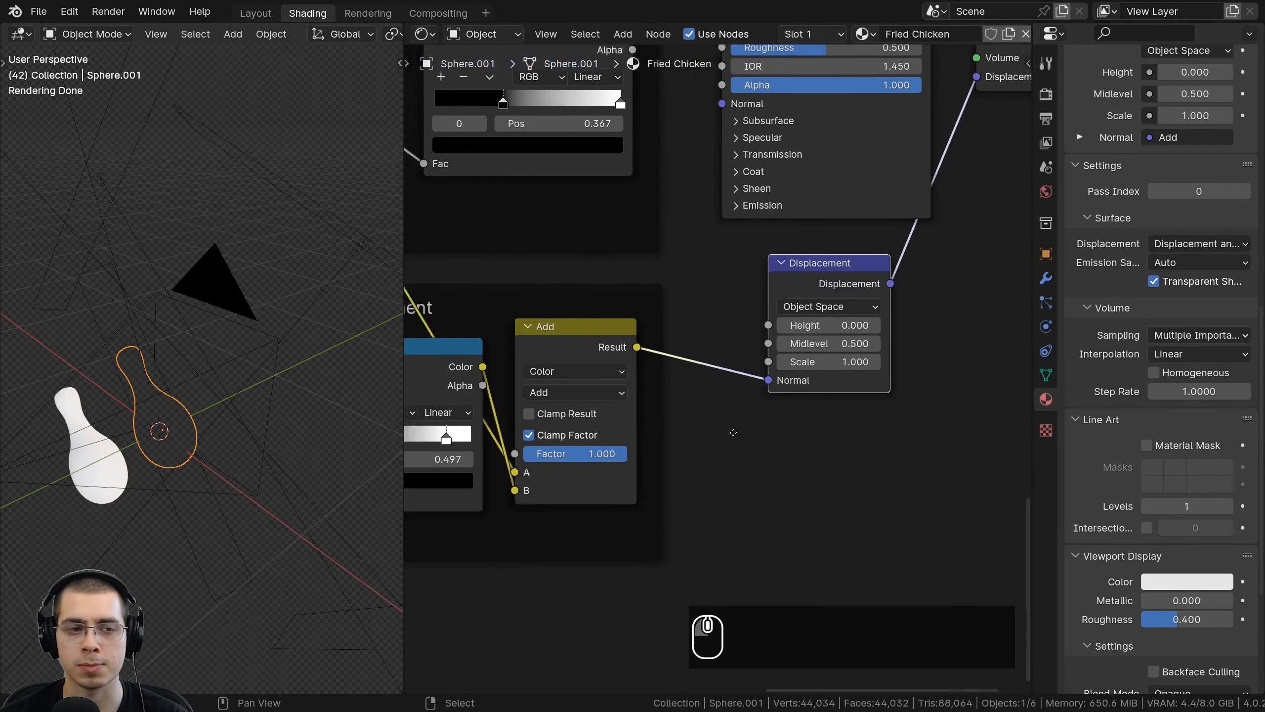
scroll(734, 432, "up", 1)
middle_click_drag(291, 462, 273, 348)
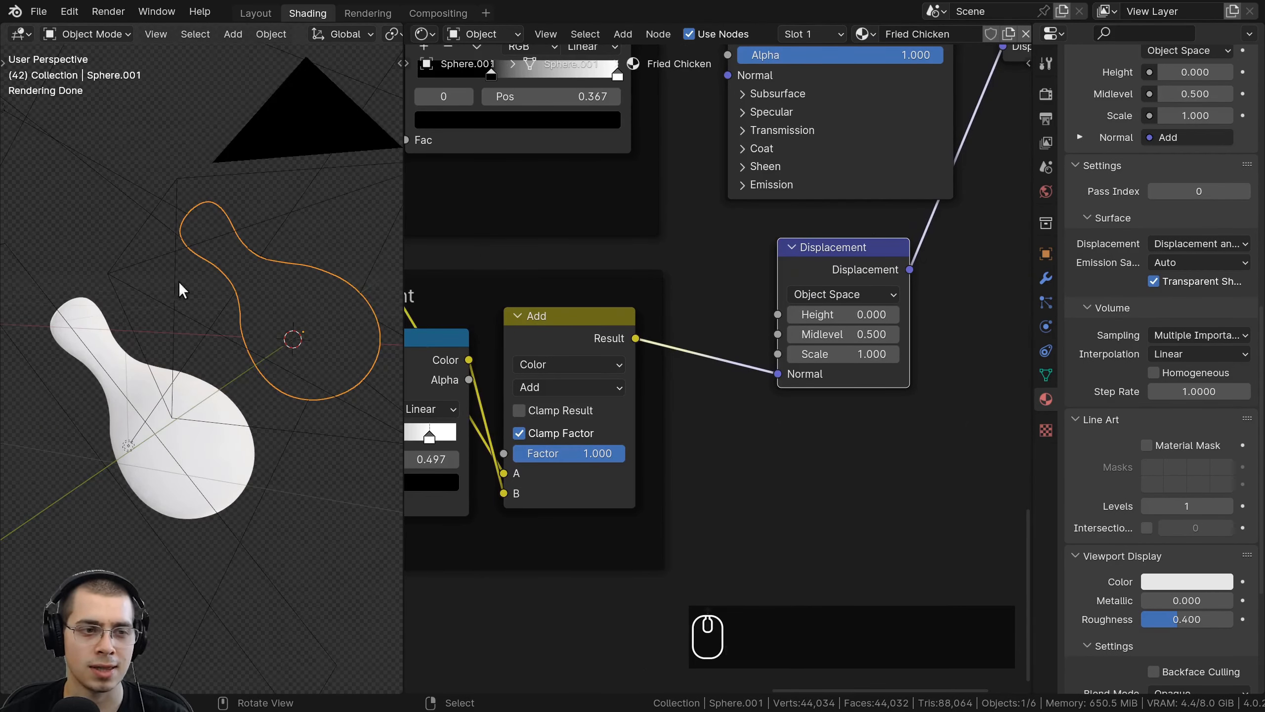
middle_click_drag(179, 282, 130, 297)
scroll(130, 296, "up", 1)
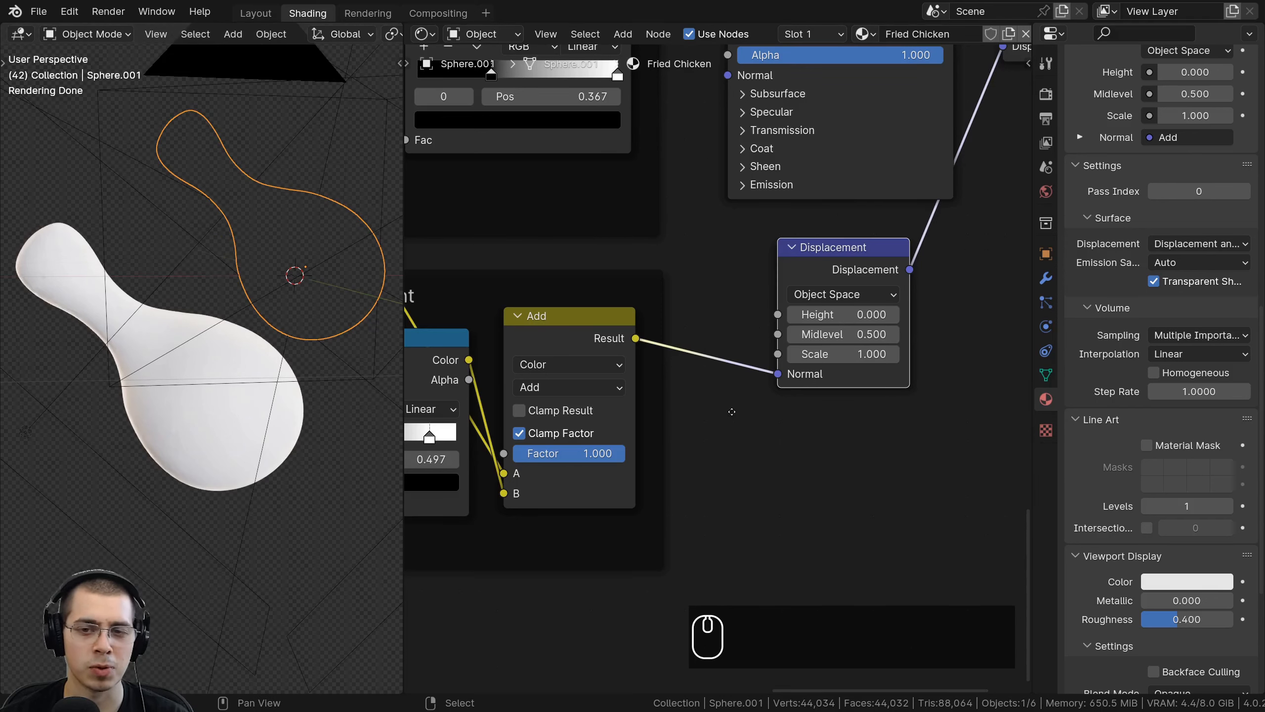
scroll(732, 412, "up", 1)
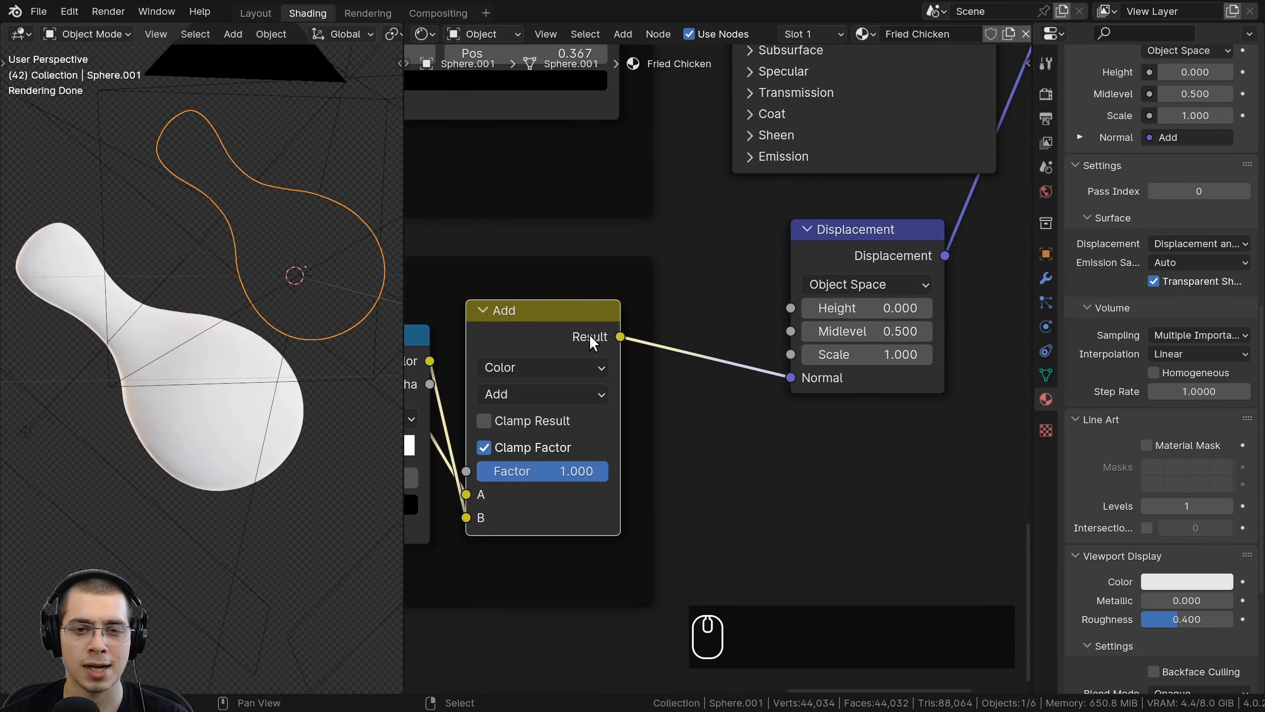
left_click_drag(796, 379, 799, 310)
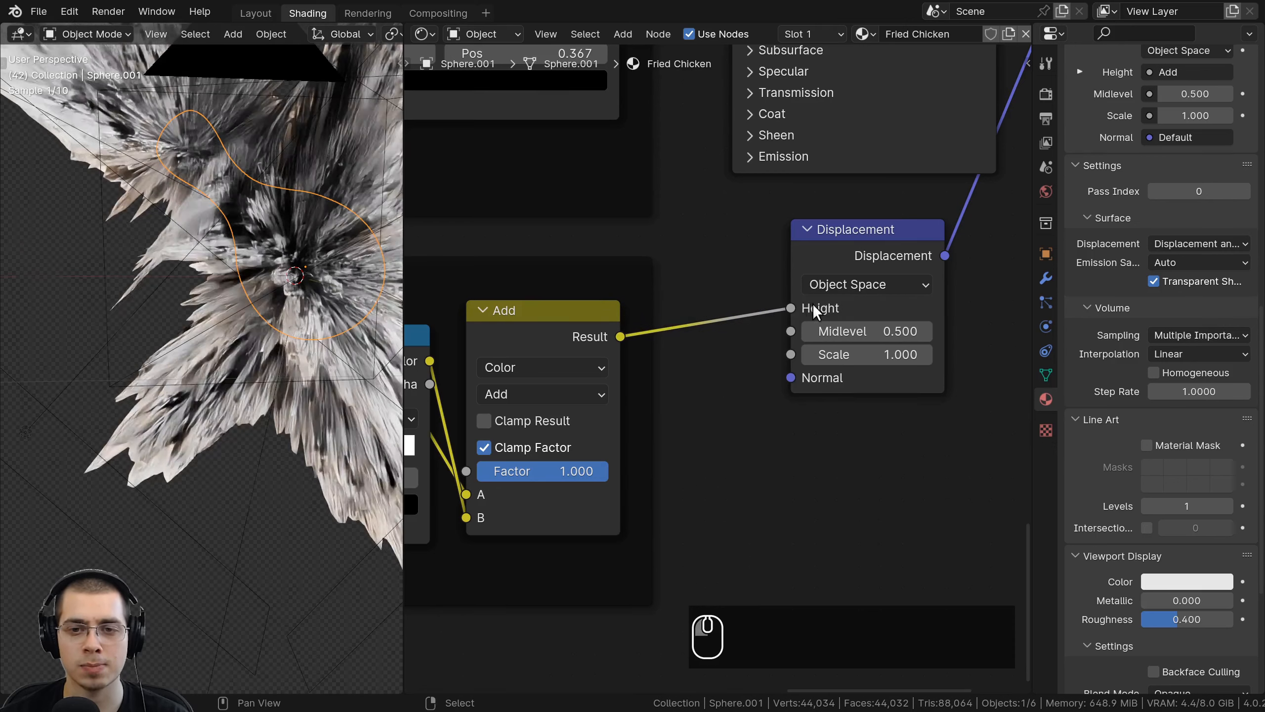
Inspect the strongly displaced mesh and follow the links from Add through Displacement to the Material Output.
left_click(578, 308)
scroll(600, 321, "up", 1)
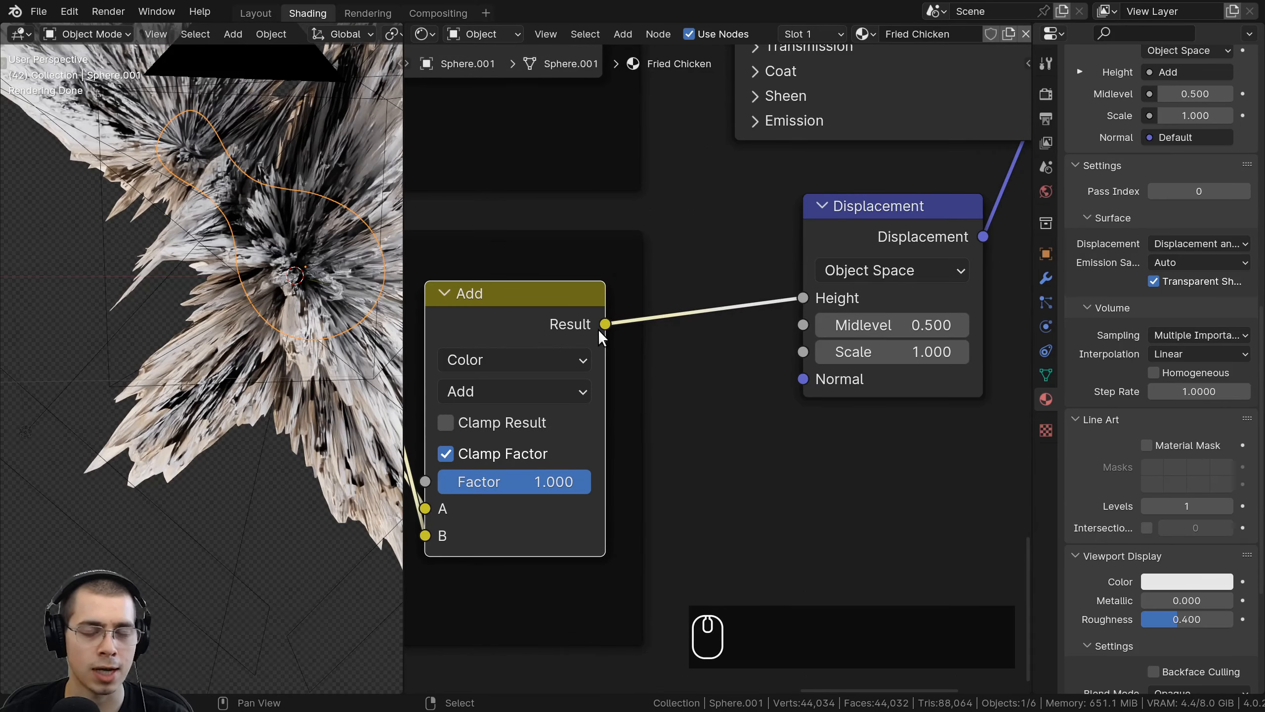
scroll(203, 367, "down", 3)
middle_click_drag(203, 367, 184, 452, "shift")
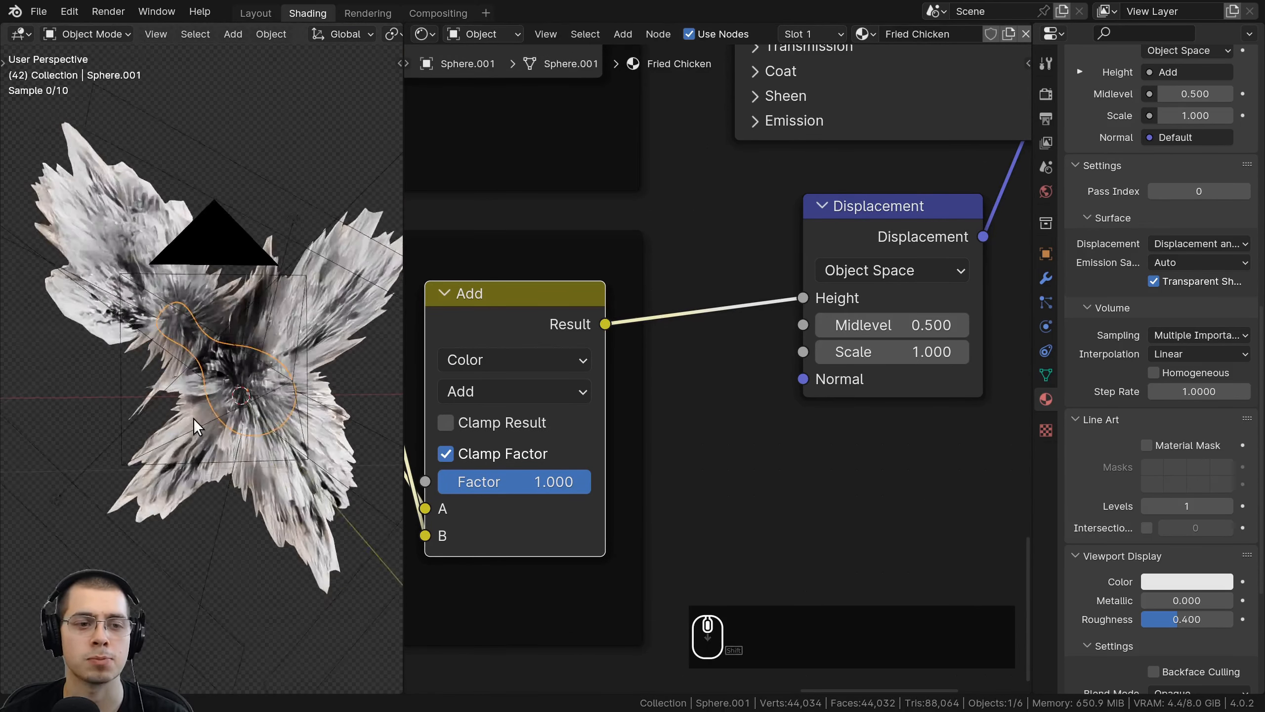
middle_click_drag(797, 291, 767, 294)
scroll(797, 308, "down", 3)
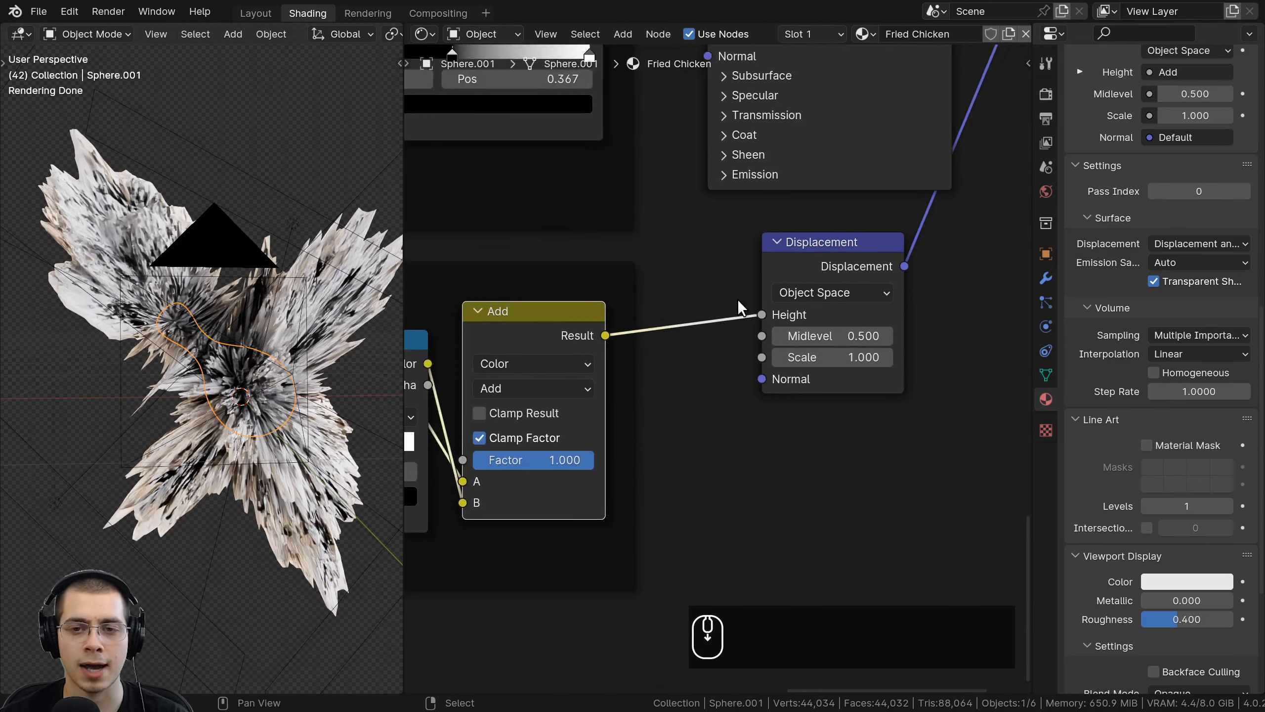
middle_click_drag(861, 324, 658, 461)
left_click(749, 451)
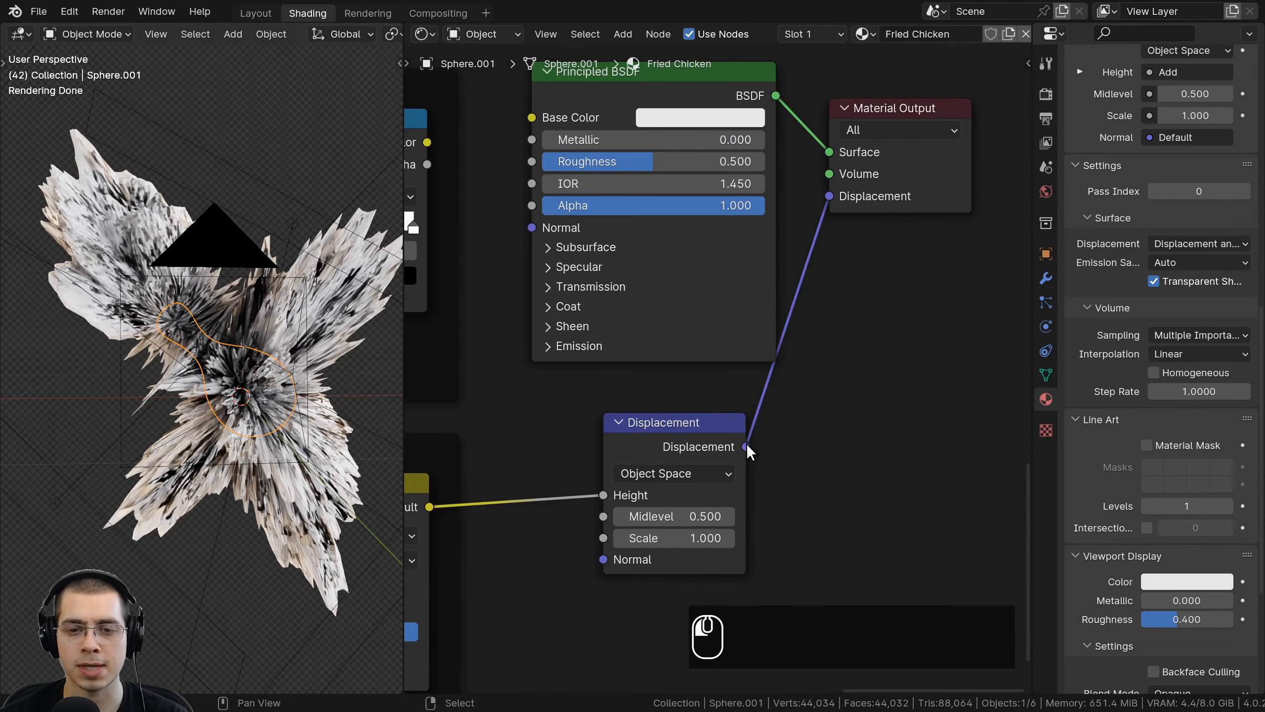
middle_click_drag(823, 210, 850, 183)
mouse_move(209, 498)
middle_mouse_down()
mouse_move(125, 561)
mouse_move(240, 466)
mouse_move(189, 283)
mouse_move(193, 231)
middle_mouse_up()
middle_click_drag(674, 529, 752, 404)
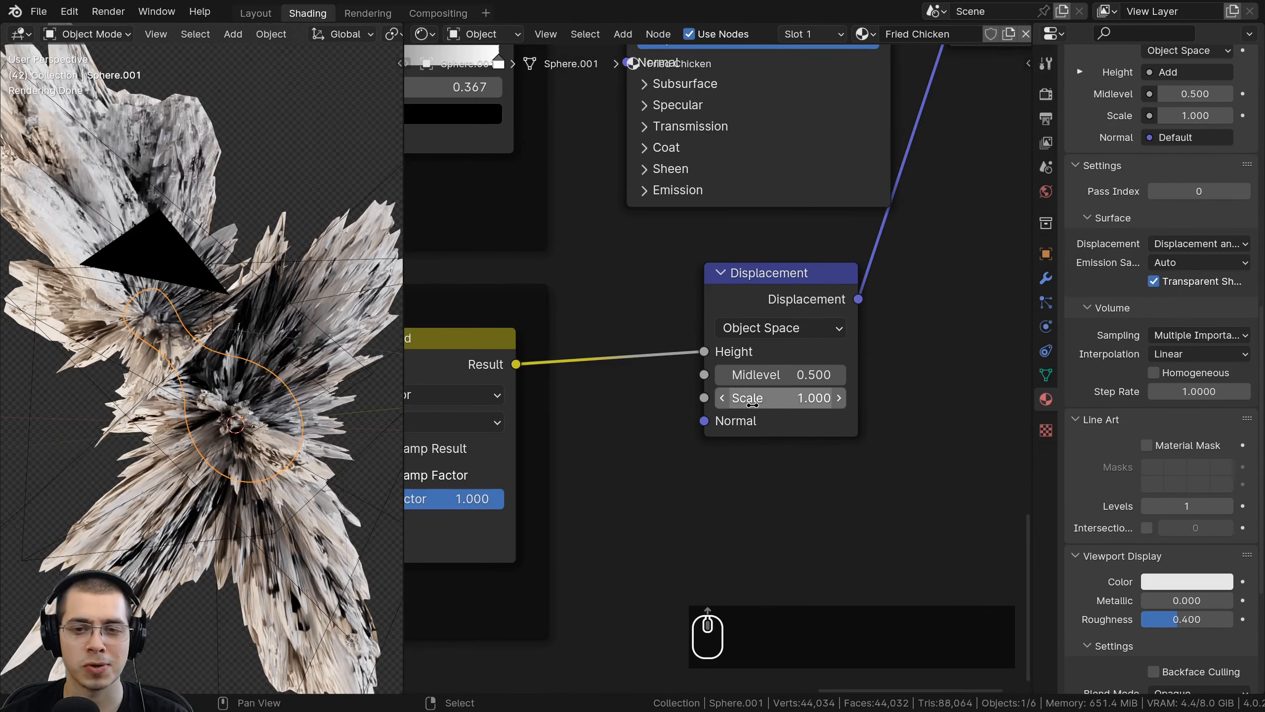
Set the Displacement node's Scale to 0.1.
left_click(767, 398)
type(".1")
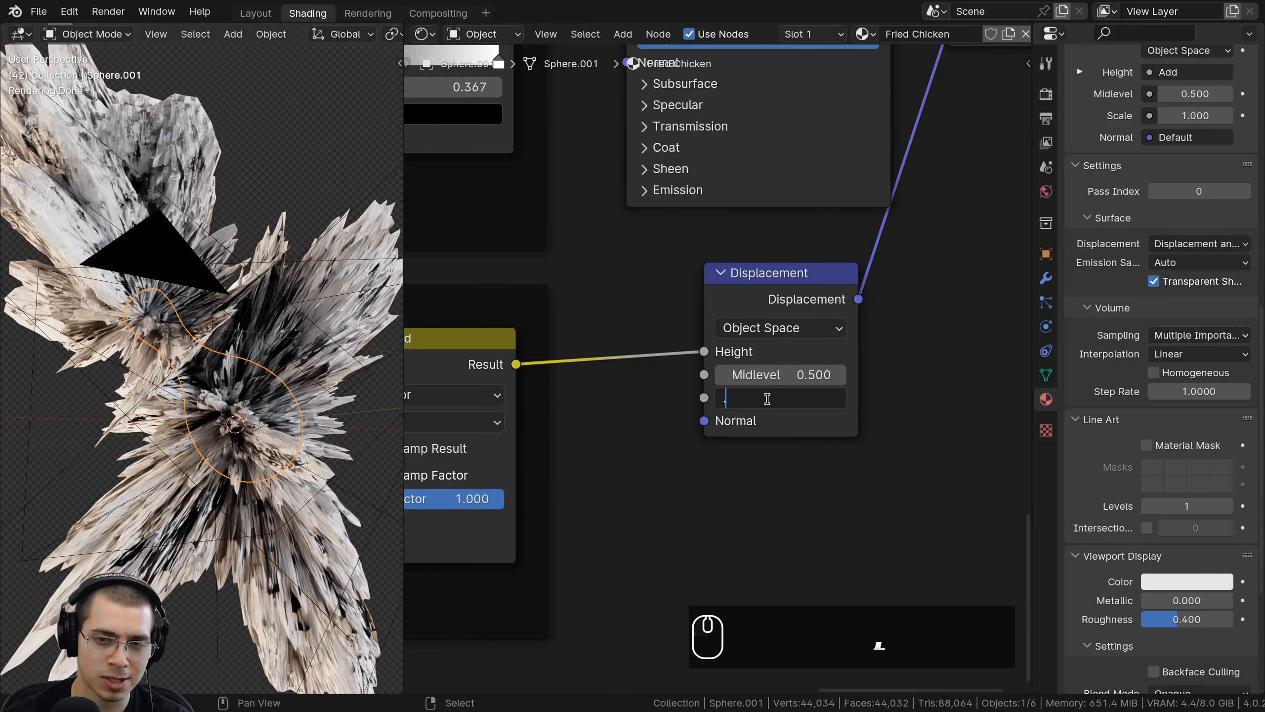
key("Return")
Deselect all objects in the viewport and set the Displacement node's Scale to 0.02.
middle_click_drag(171, 399, 187, 374)
key("alt+a")
scroll(191, 379, "up", 4)
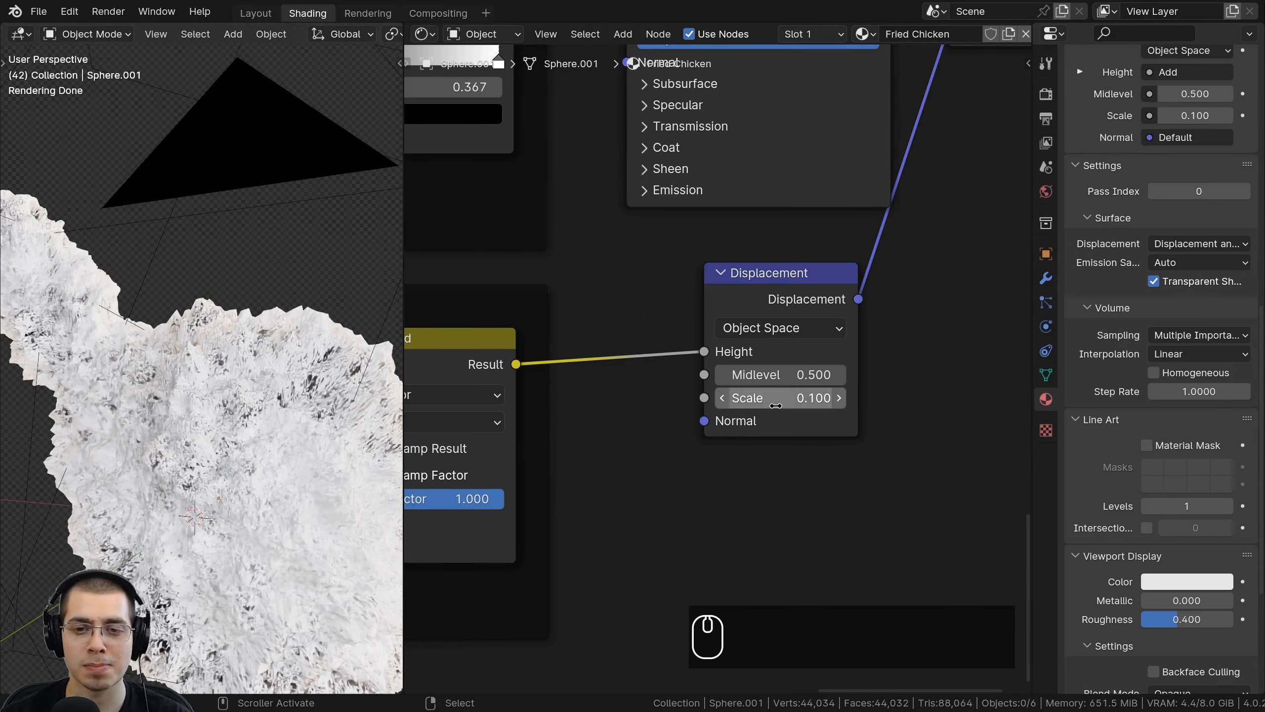
left_click(776, 403)
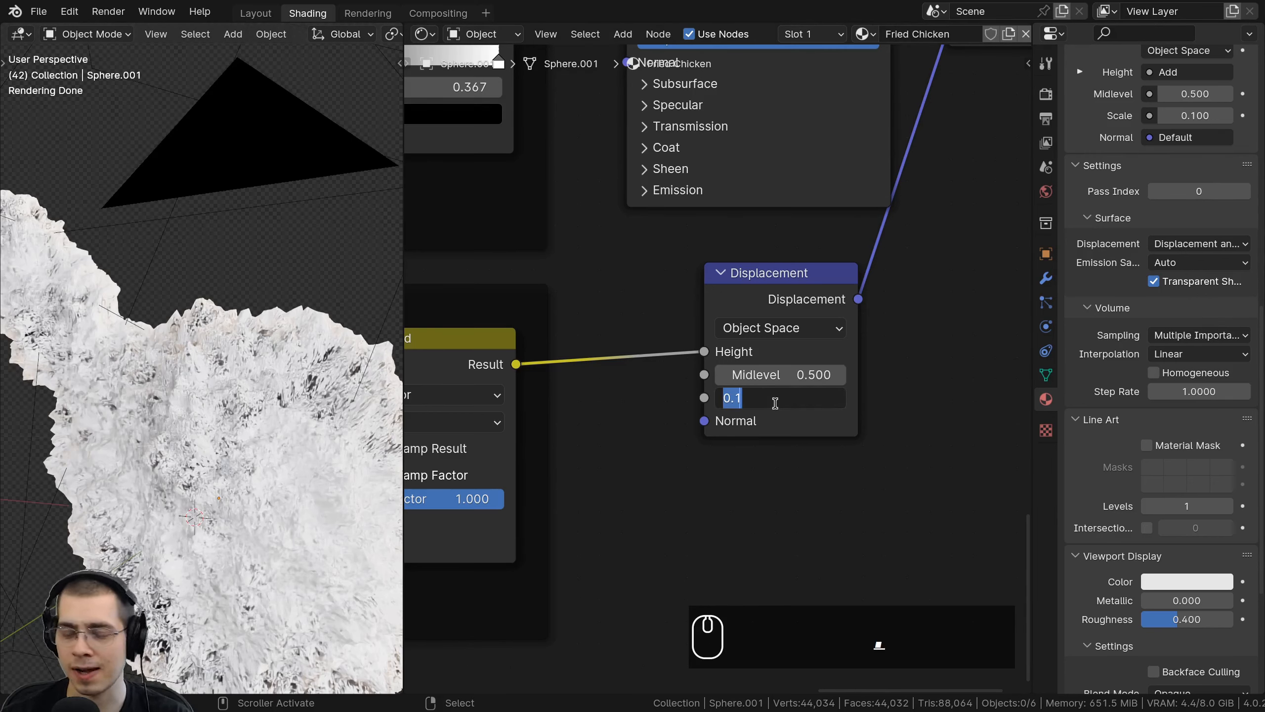
type(".02")
key("Return")
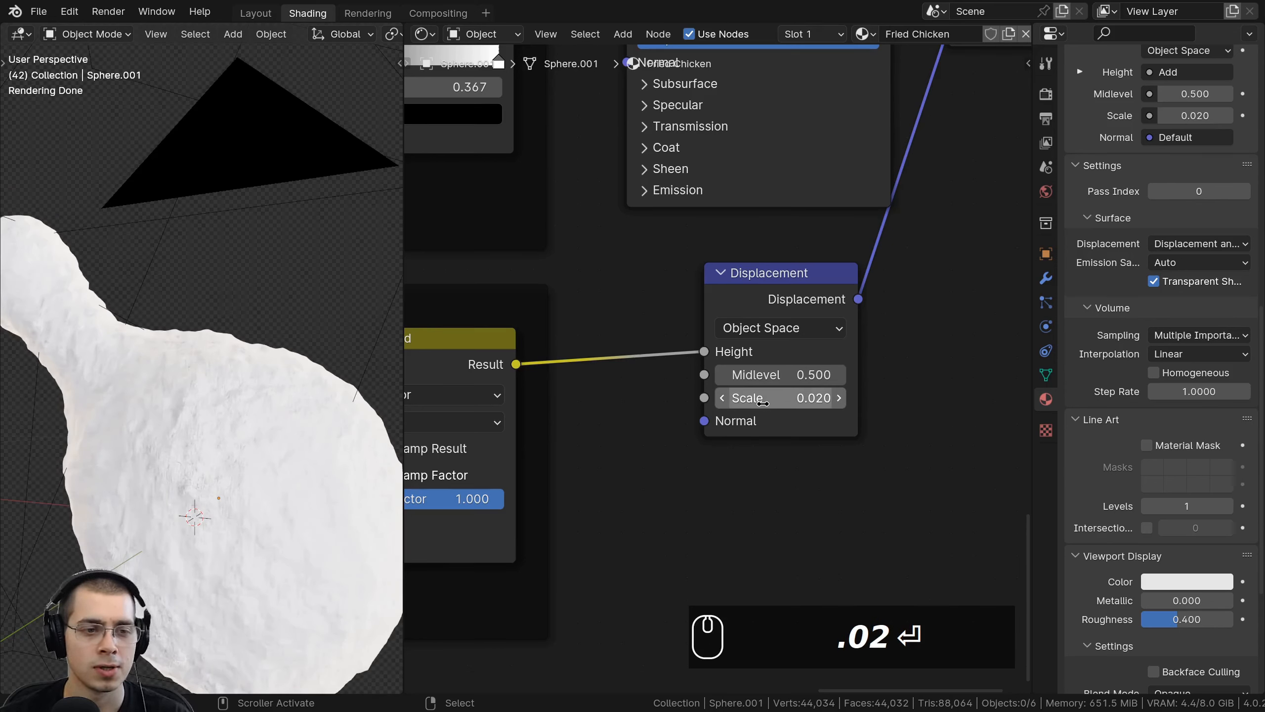
Inspect the mesh's displaced surface and silhouette up close and as a whole.
scroll(215, 455, "down", 2)
middle_click_drag(214, 455, 284, 419)
scroll(249, 333, "up", 5)
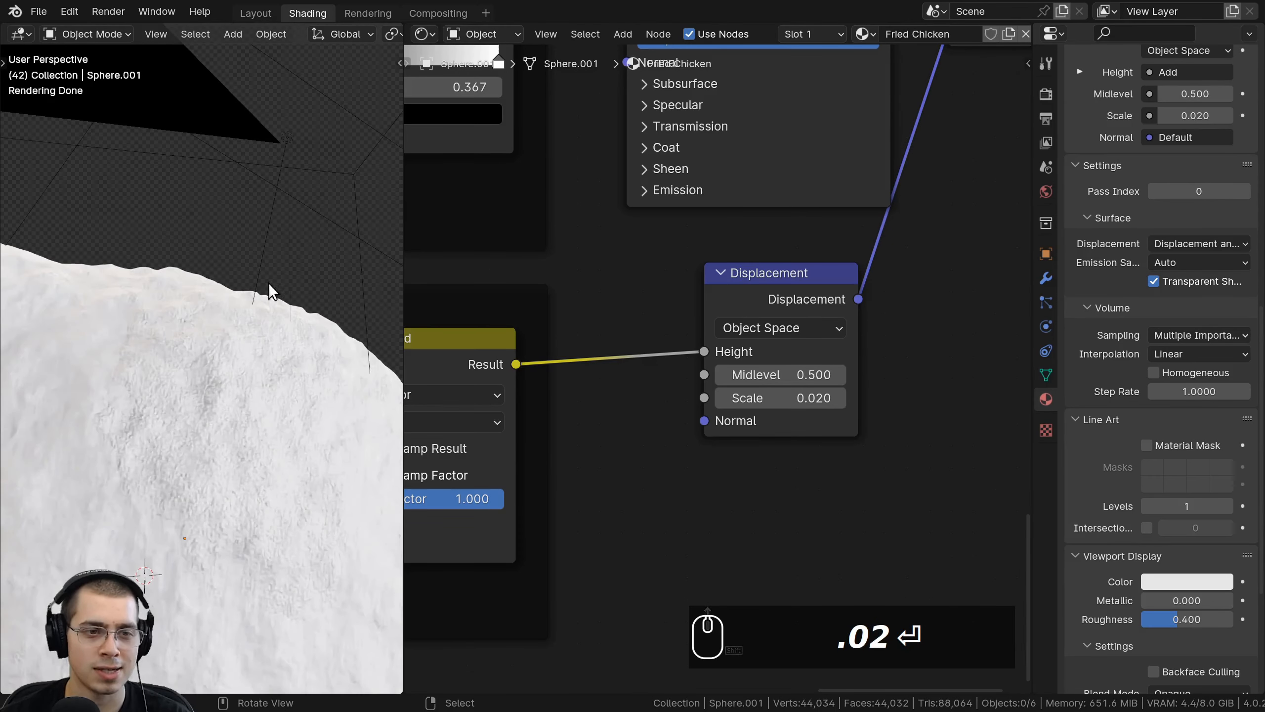
middle_click_drag(244, 344, 217, 275, "shift")
scroll(88, 497, "down", 4)
middle_click_drag(299, 497, 362, 499, "shift")
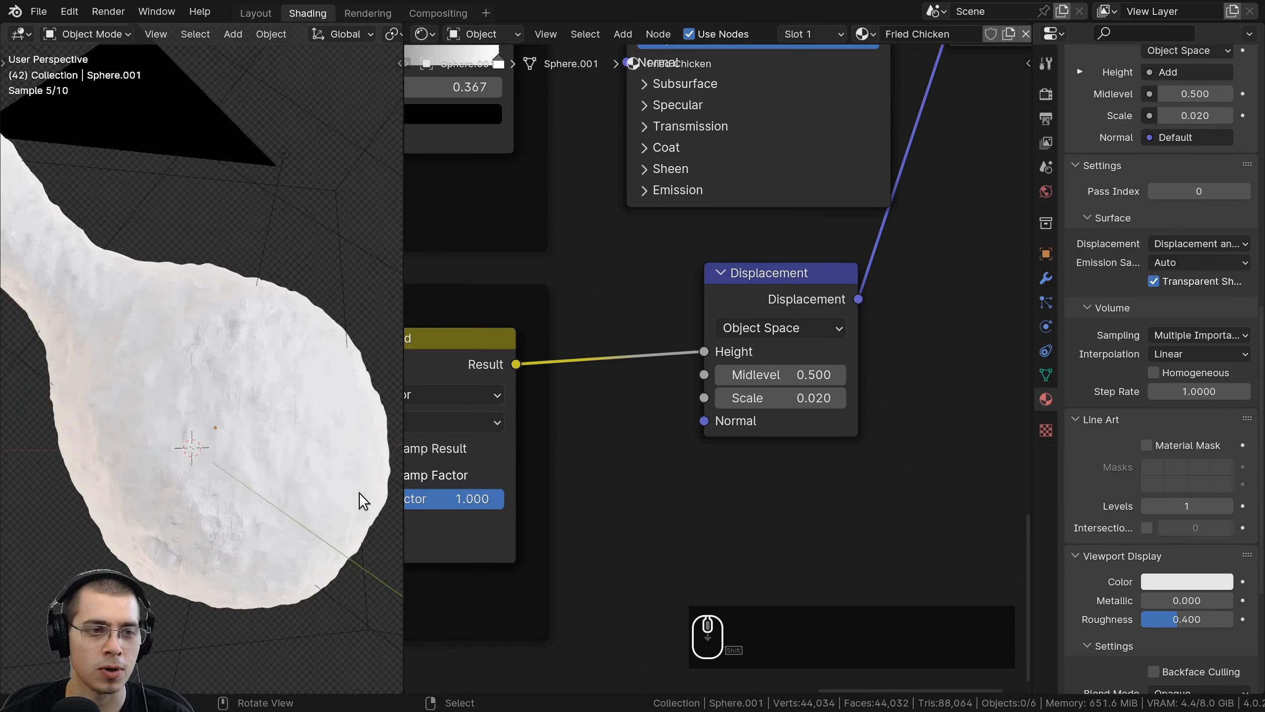
Switch the viewport to the camera view and fit the whole chicken mesh in it.
key("KP_0")
scroll(359, 497, "up", 5)
scroll(190, 327, "down", 4)
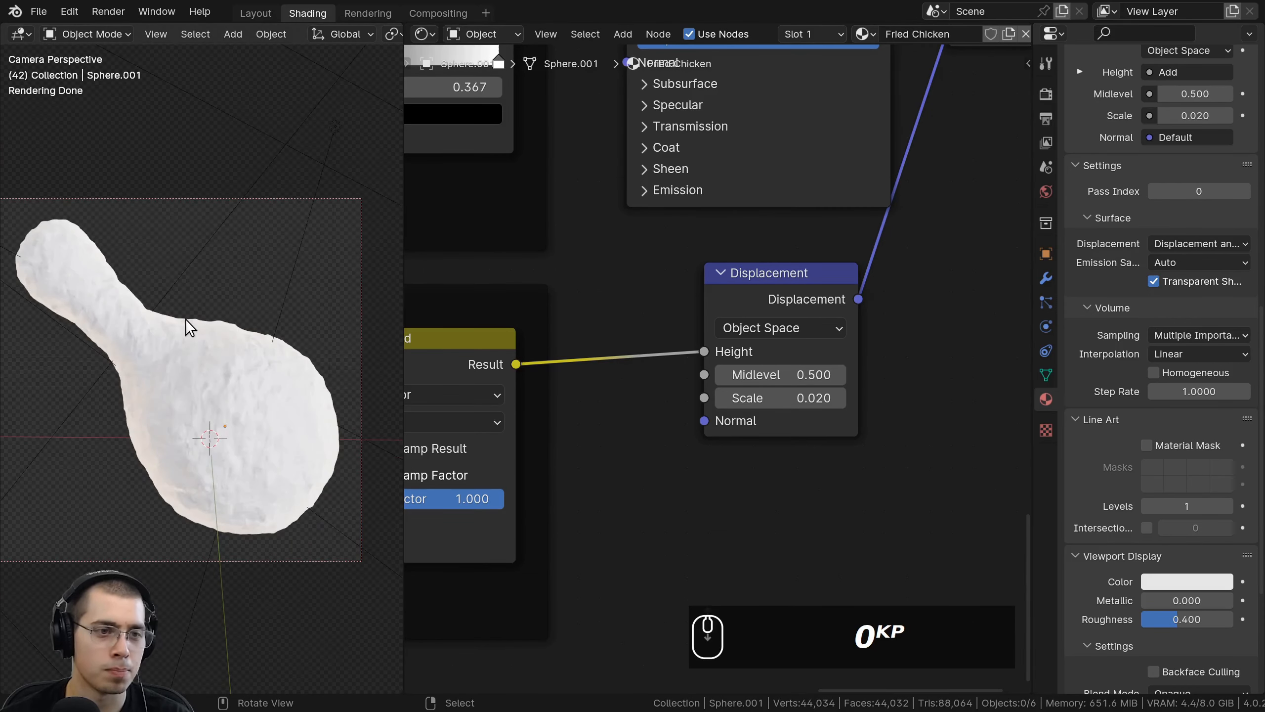
Move the Displacement node into the Displacement frame, beside the Add node.
scroll(727, 324, "down", 2)
left_click_drag(760, 315, 764, 339)
scroll(764, 339, "down", 1)
middle_click_drag(765, 342, 795, 342)
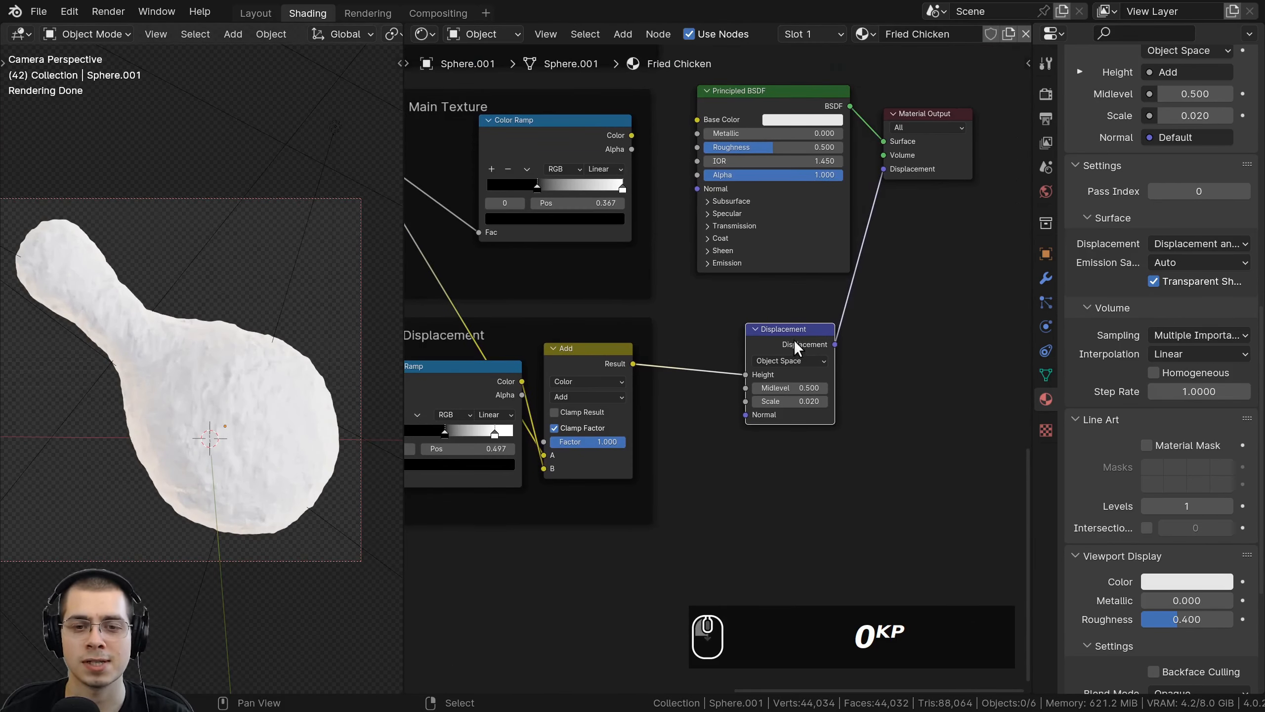
key("g")
left_click(572, 359)
key("g")
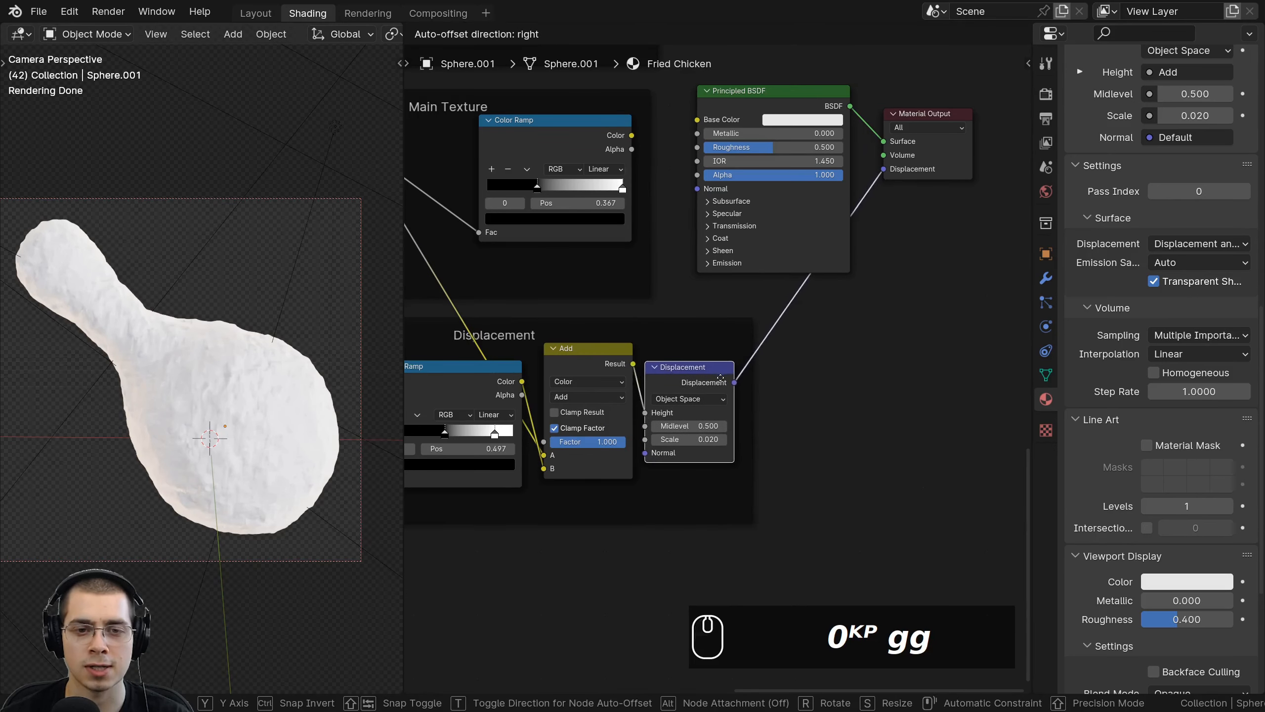
left_click(720, 377)
Fine-tune the Displacement node's spacing from the Add node within the Displacement frame.
scroll(720, 378, "down", 3)
scroll(717, 375, "up", 1)
key("g")
left_click(713, 373)
scroll(710, 373, "up", 1)
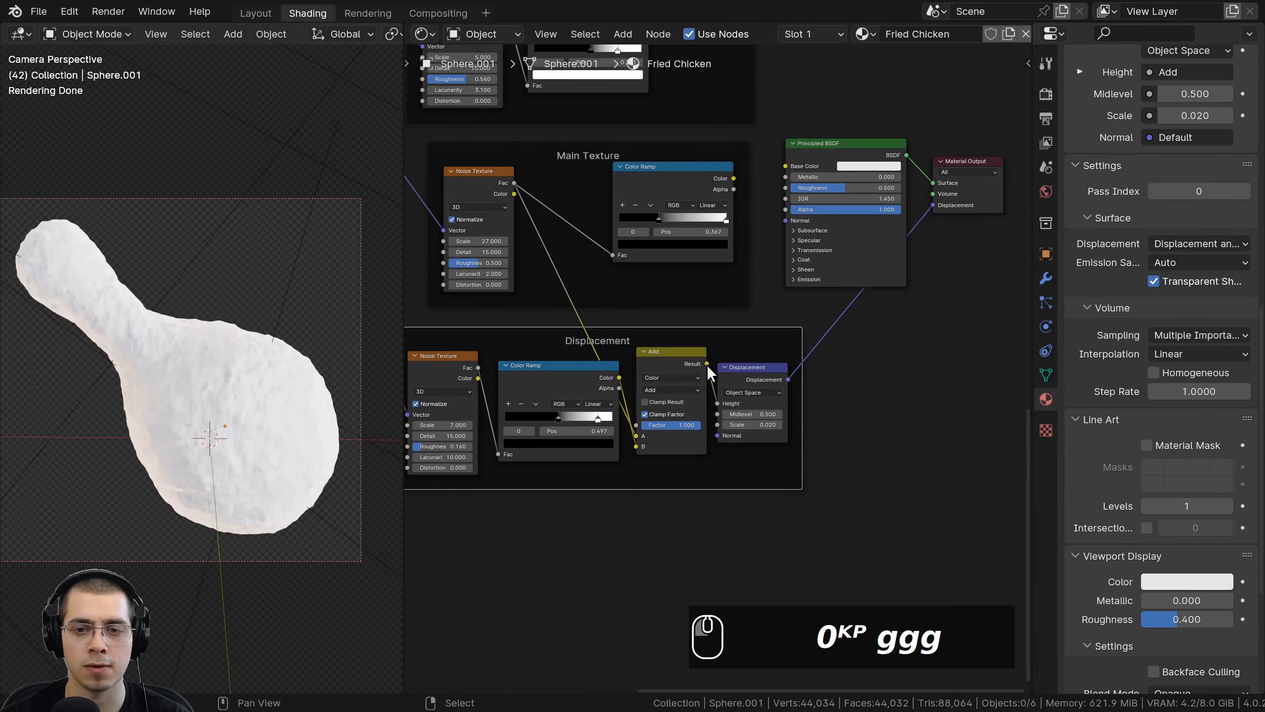
left_click_drag(728, 368, 739, 373)
Move the Principled BSDF and Material Output nodes farther away from the texture frames to make room for mixing nodes.
scroll(726, 368, "down", 3)
key("a")
middle_click_drag(722, 358, 761, 343)
scroll(761, 344, "up", 1)
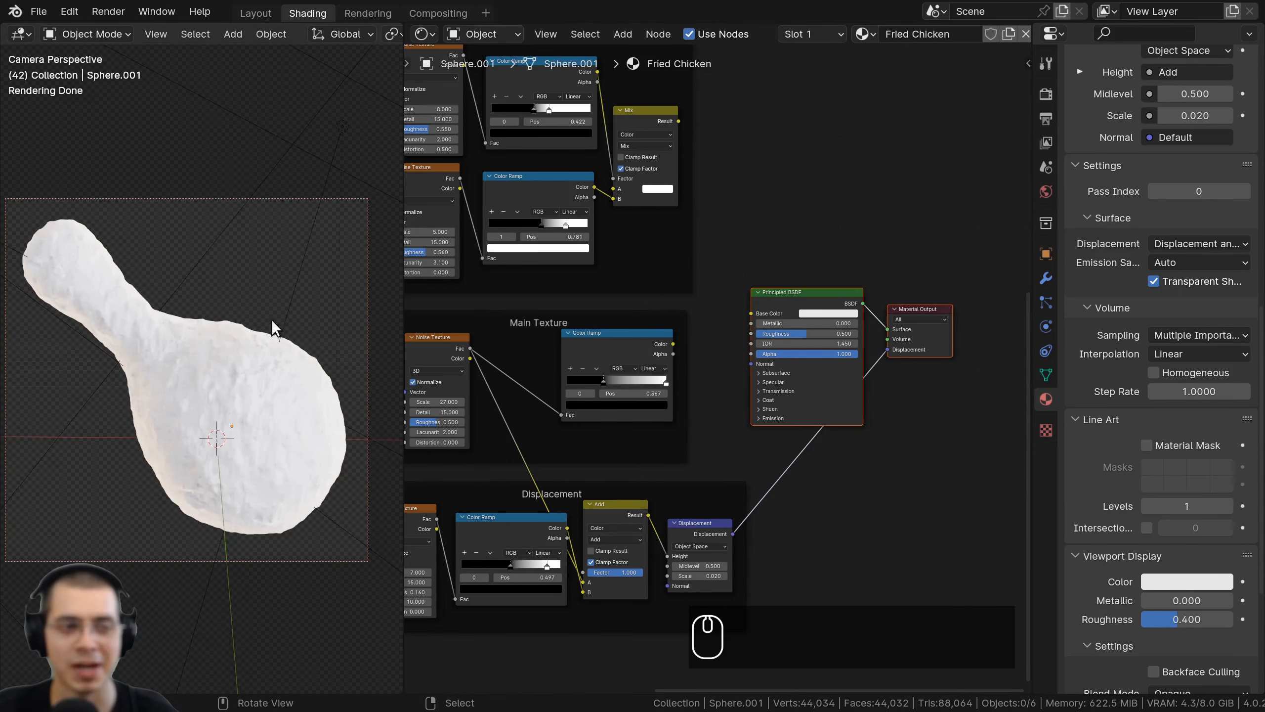
scroll(655, 430, "down", 2)
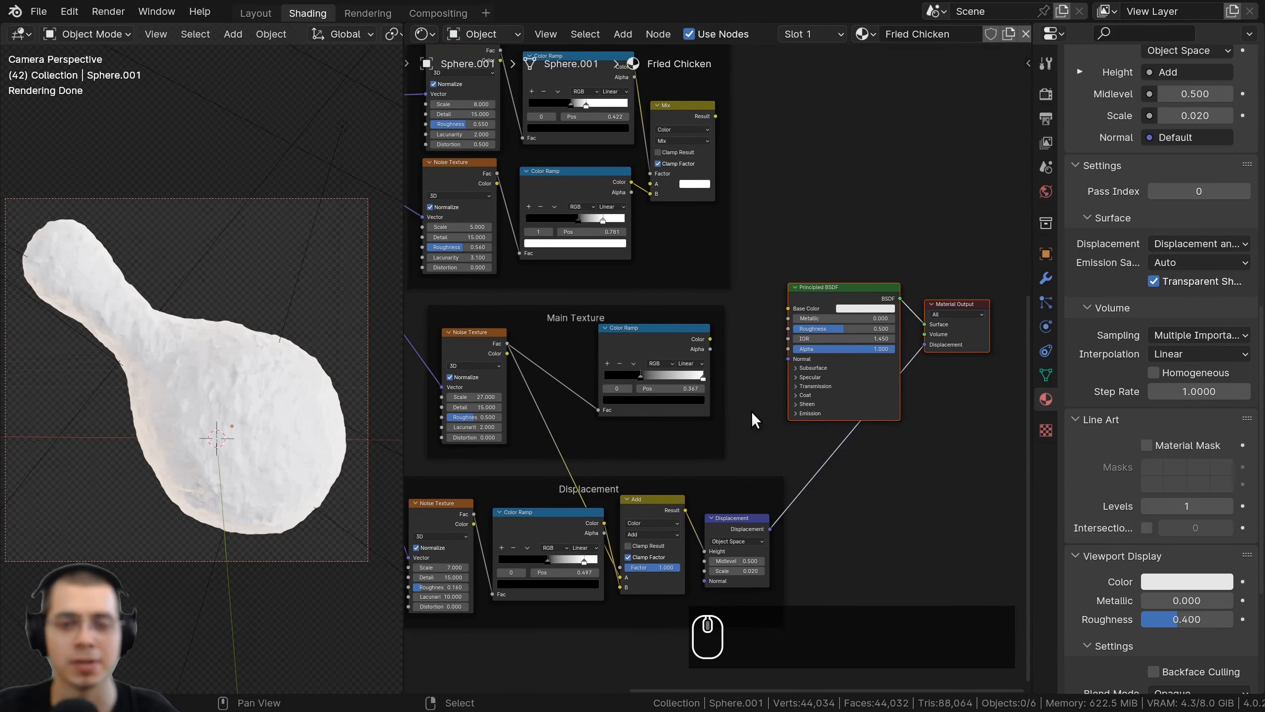
key("g")
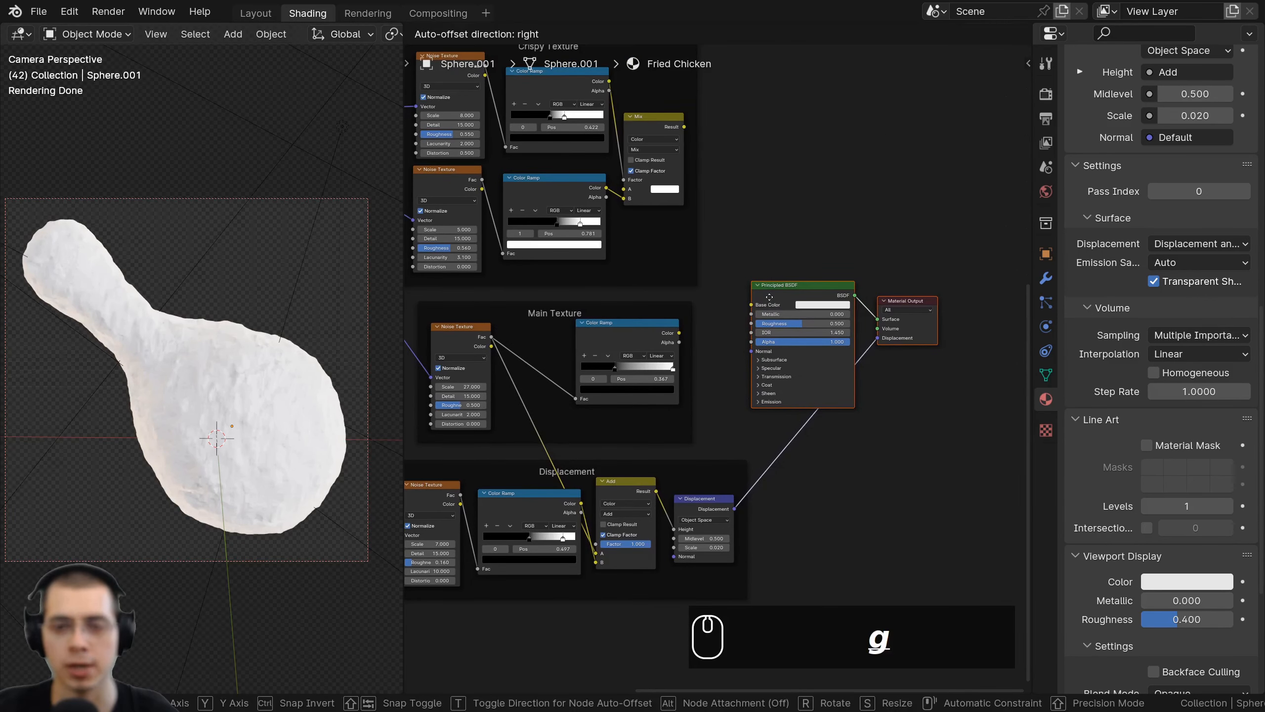
left_click(928, 320)
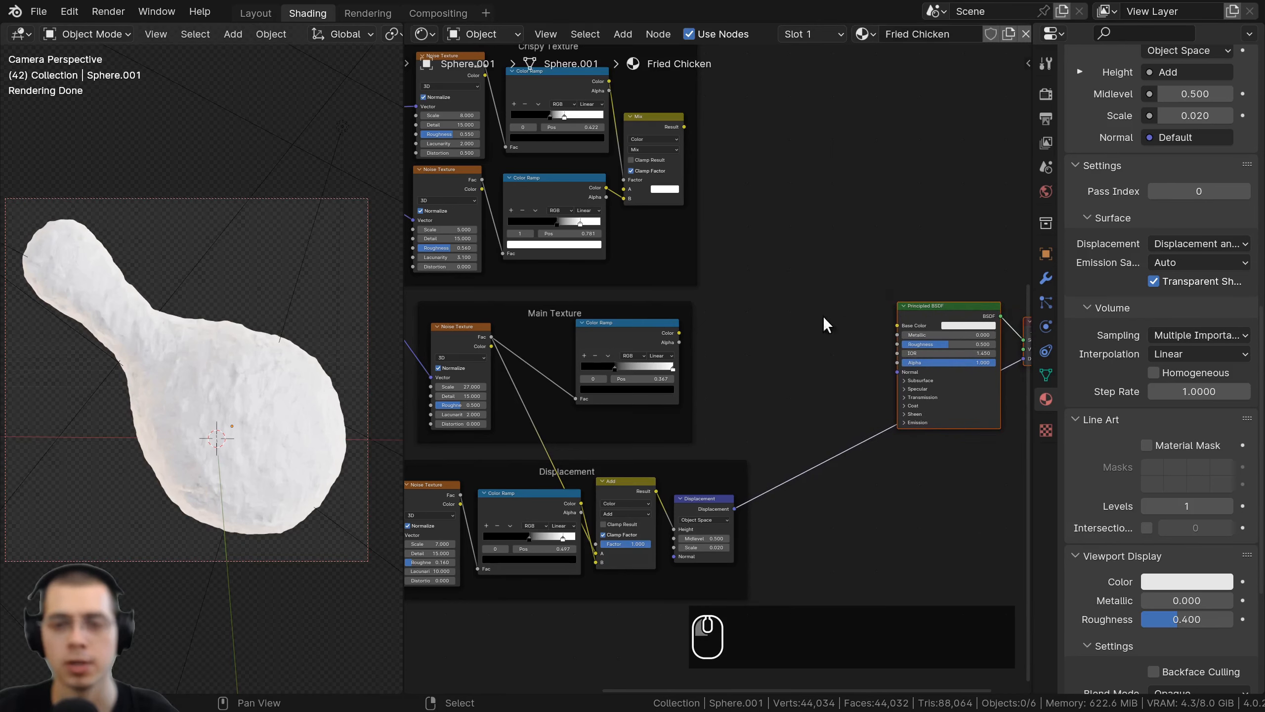
Look over the framed Crispy Texture, Main Texture and Displacement groups and their open outputs.
scroll(817, 325, "up", 5)
key("a")
scroll(697, 342, "down", 2)
middle_click_drag(712, 306, 692, 399)
scroll(665, 249, "down", 6)
middle_click_drag(600, 119, 602, 277)
middle_click_drag(681, 551, 680, 411)
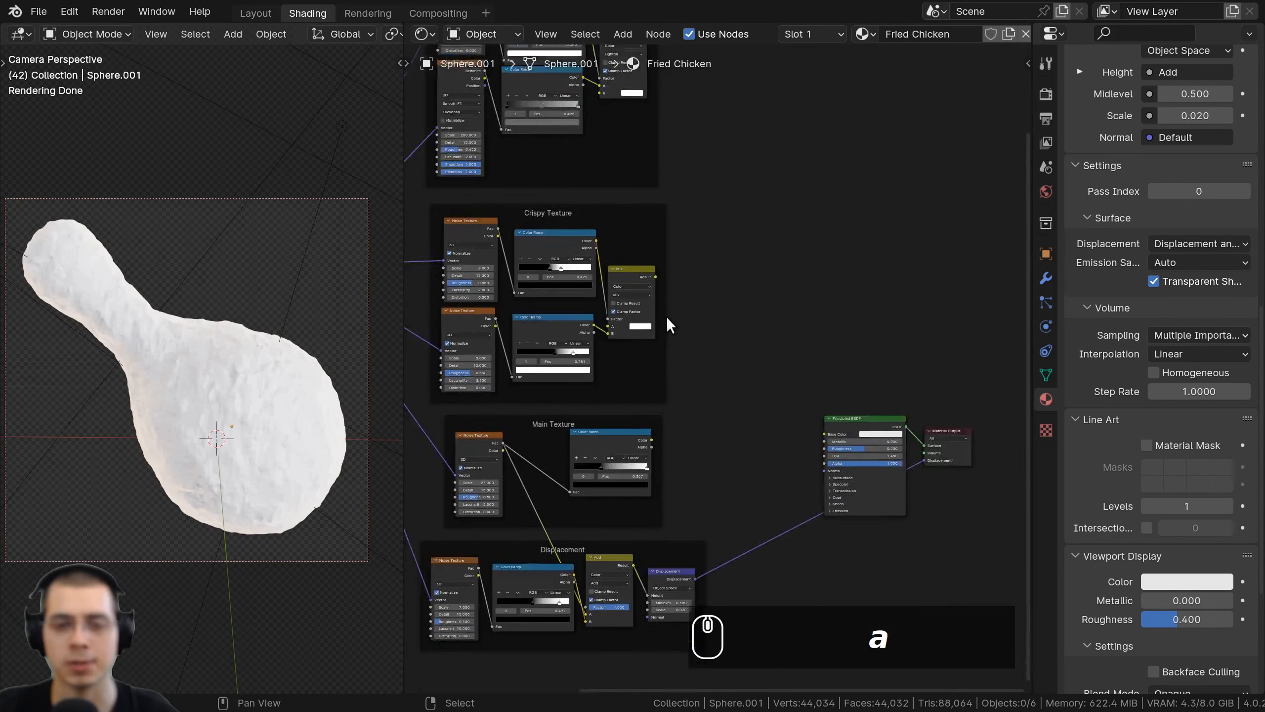
scroll(842, 431, "up", 2)
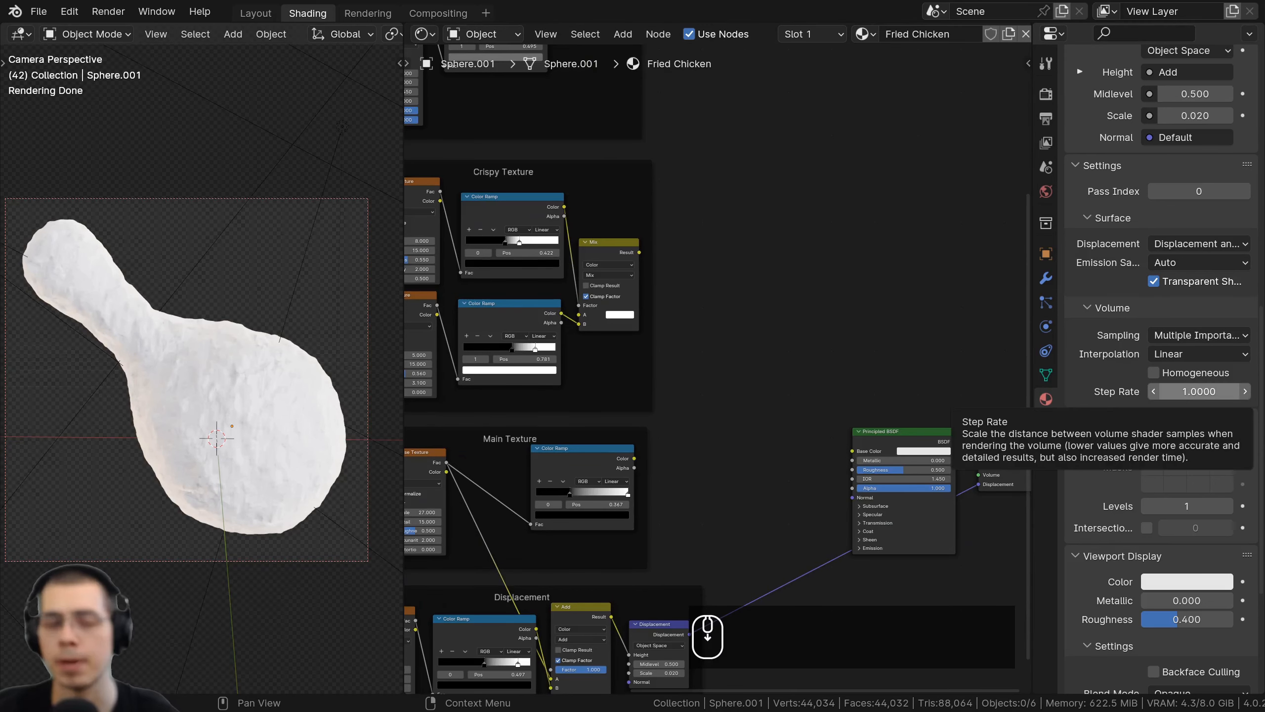
Add a Mix Color node between the Main Texture frame and the Principled BSDF.
middle_click_drag(743, 408, 728, 245)
scroll(728, 246, "up", 2)
key("g")
key("shift+a")
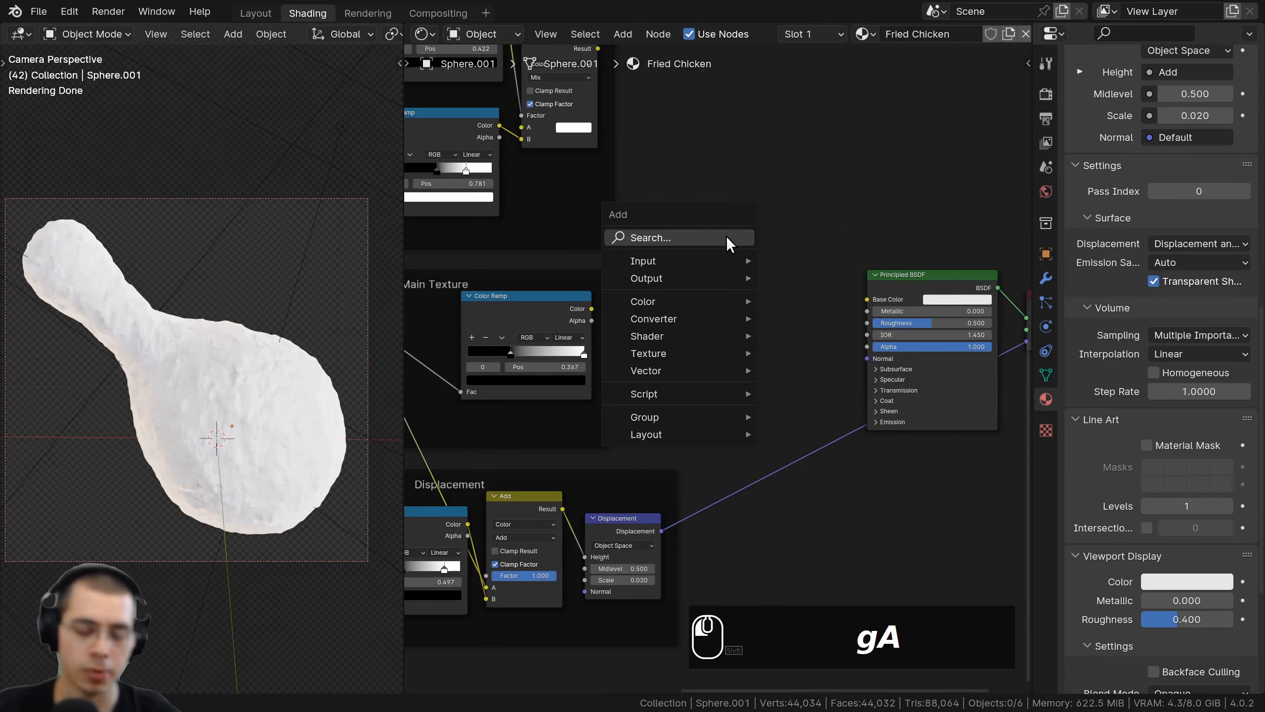
type("mix")
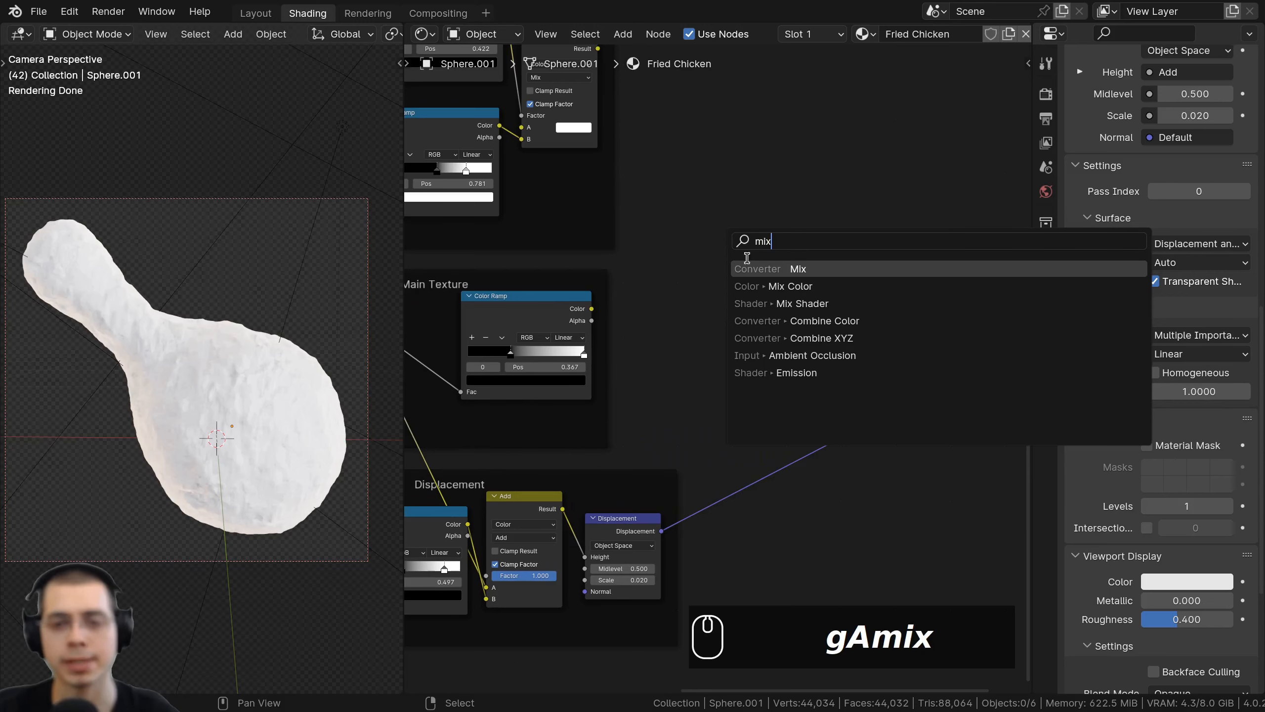
left_click(762, 286)
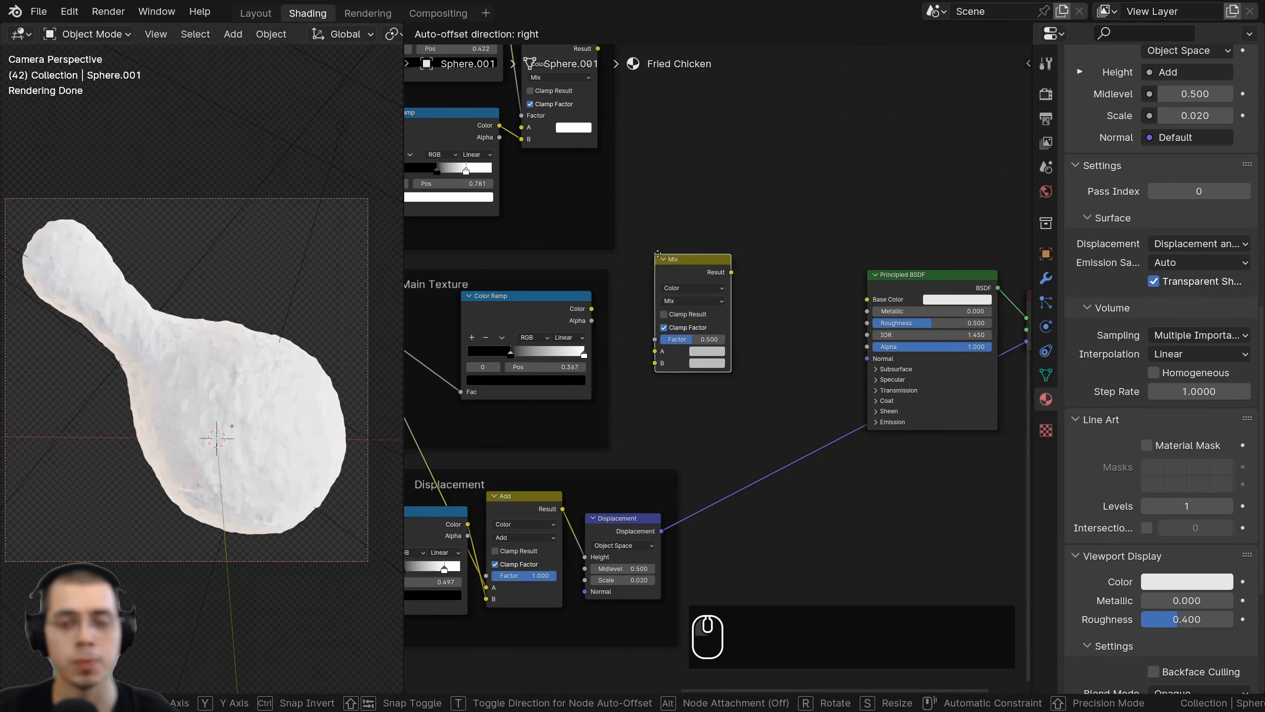
left_click(673, 240)
Connect the Main Texture Color Ramp's Color output to the new Mix node's Factor.
scroll(673, 240, "up", 2)
middle_click_drag(655, 293, 611, 306)
left_click_drag(676, 322, 774, 349)
scroll(654, 481, "up", 2)
middle_click_drag(547, 328, 578, 331)
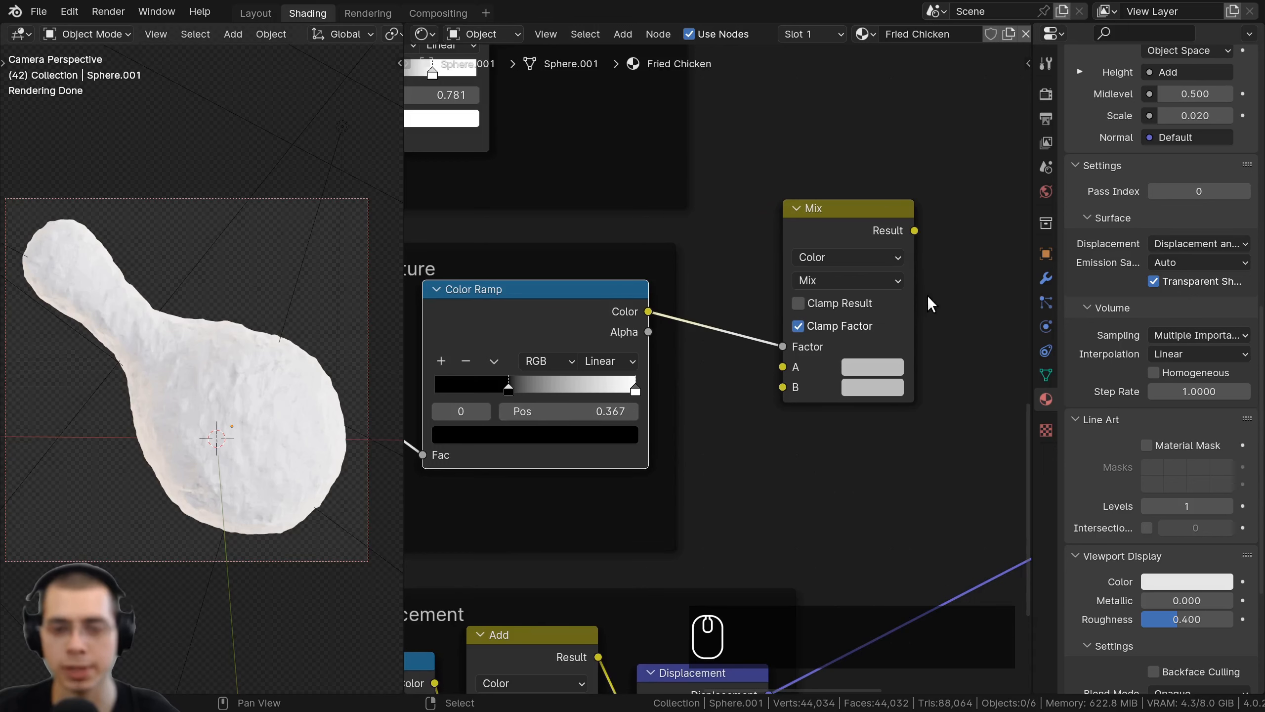
middle_click_drag(929, 299, 906, 308)
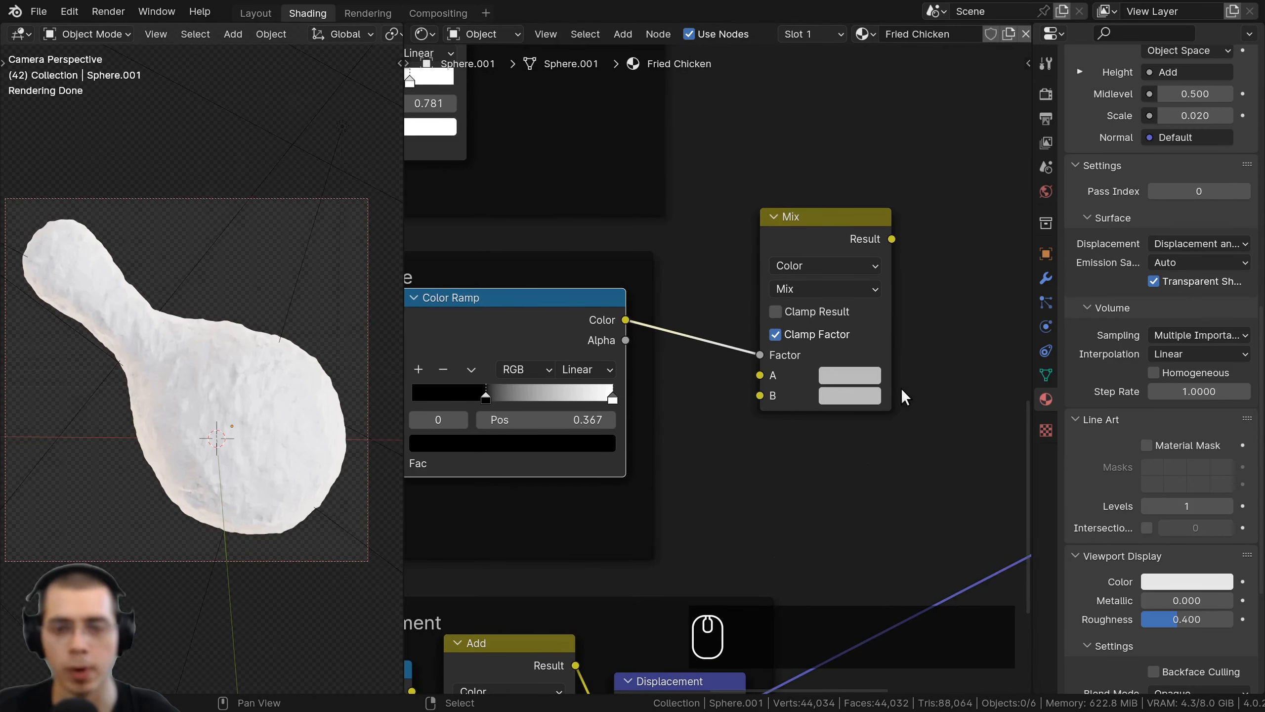
Feed the Mix node's Result into the Principled BSDF's Base Color and set color A to red-orange, hex A63D23.
scroll(865, 373, "up", 2)
scroll(864, 373, "down", 1)
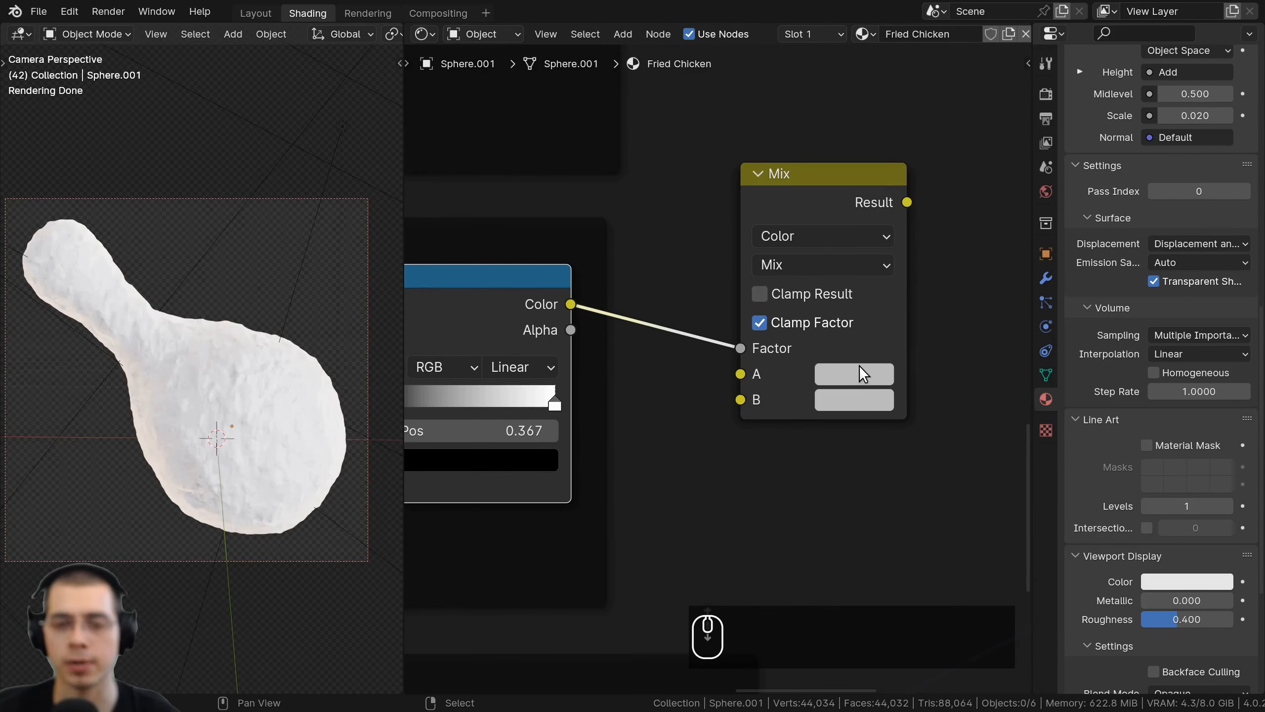
left_click(865, 374)
left_click_drag(897, 160, 908, 191)
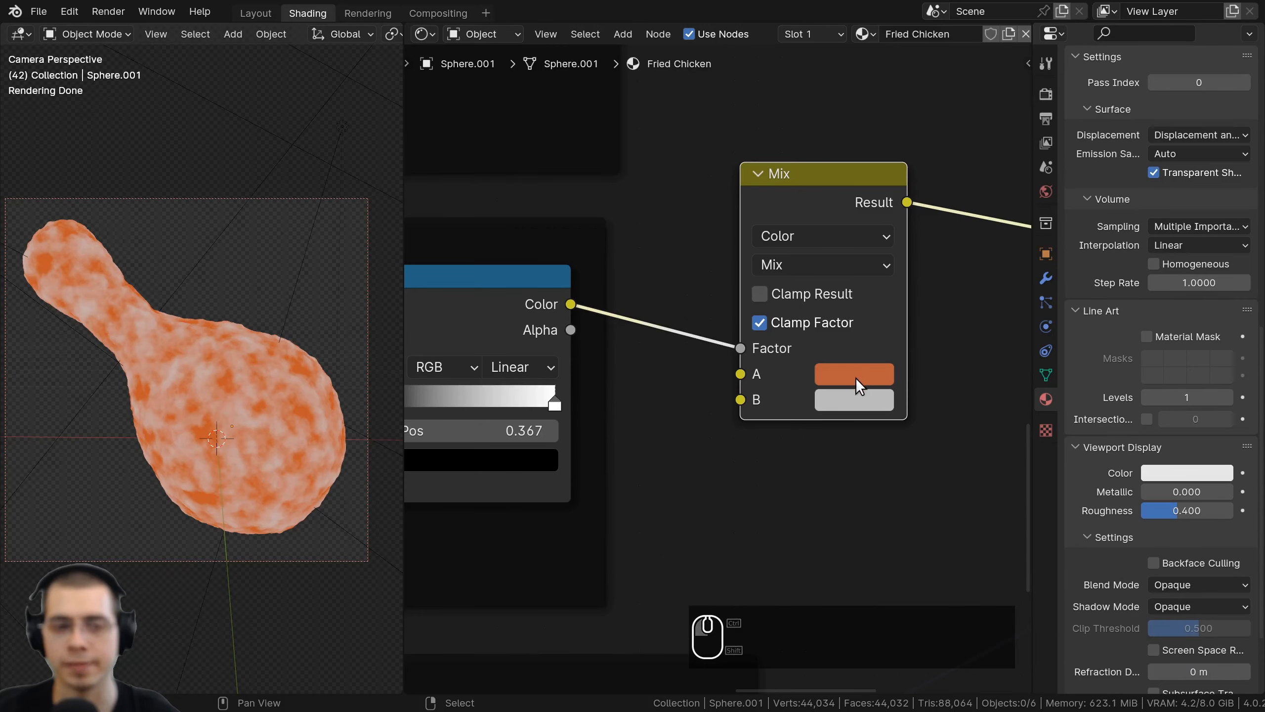
left_click(856, 376)
mouse_move(912, 194)
left_mouse_down()
mouse_move(921, 201)
mouse_move(880, 201)
mouse_move(880, 213)
left_mouse_up()
Set the Mix node's color B to a light orange, hex CD8945.
scroll(693, 413, "down", 1)
left_click(836, 400)
scroll(876, 217, "up", 1)
middle_click_drag(849, 399, 841, 398)
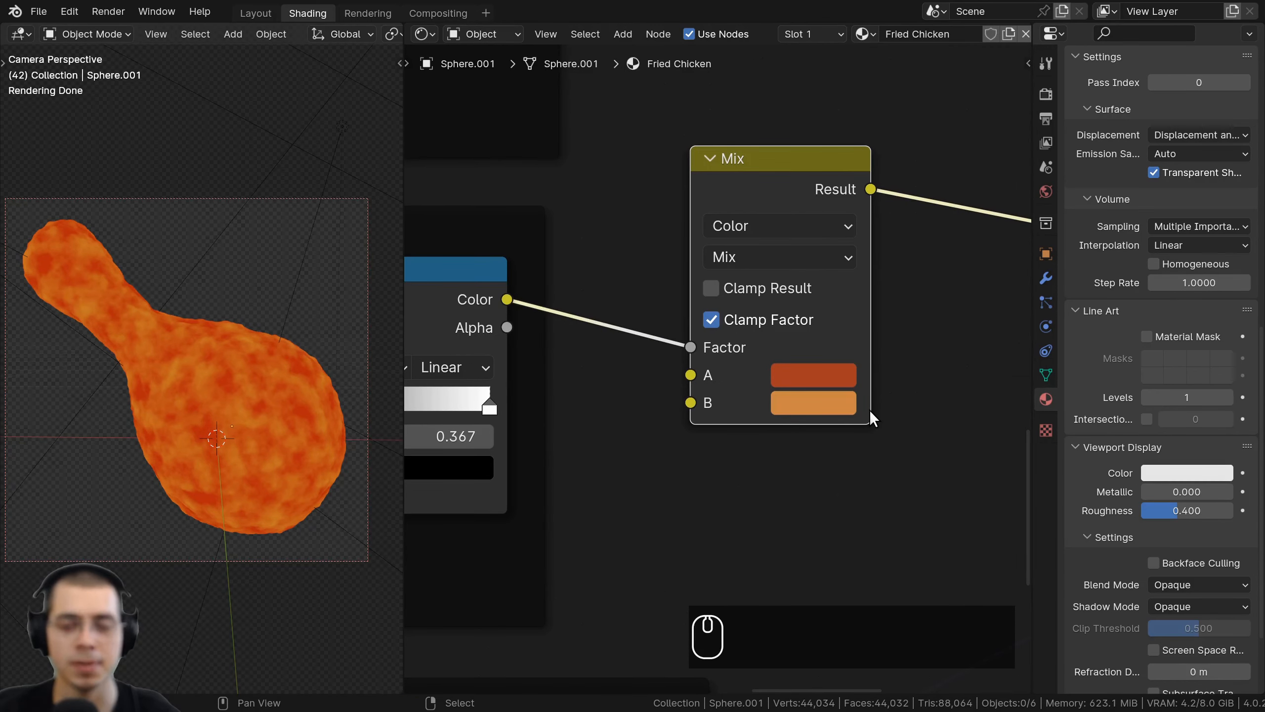
middle_click_drag(870, 410, 867, 415)
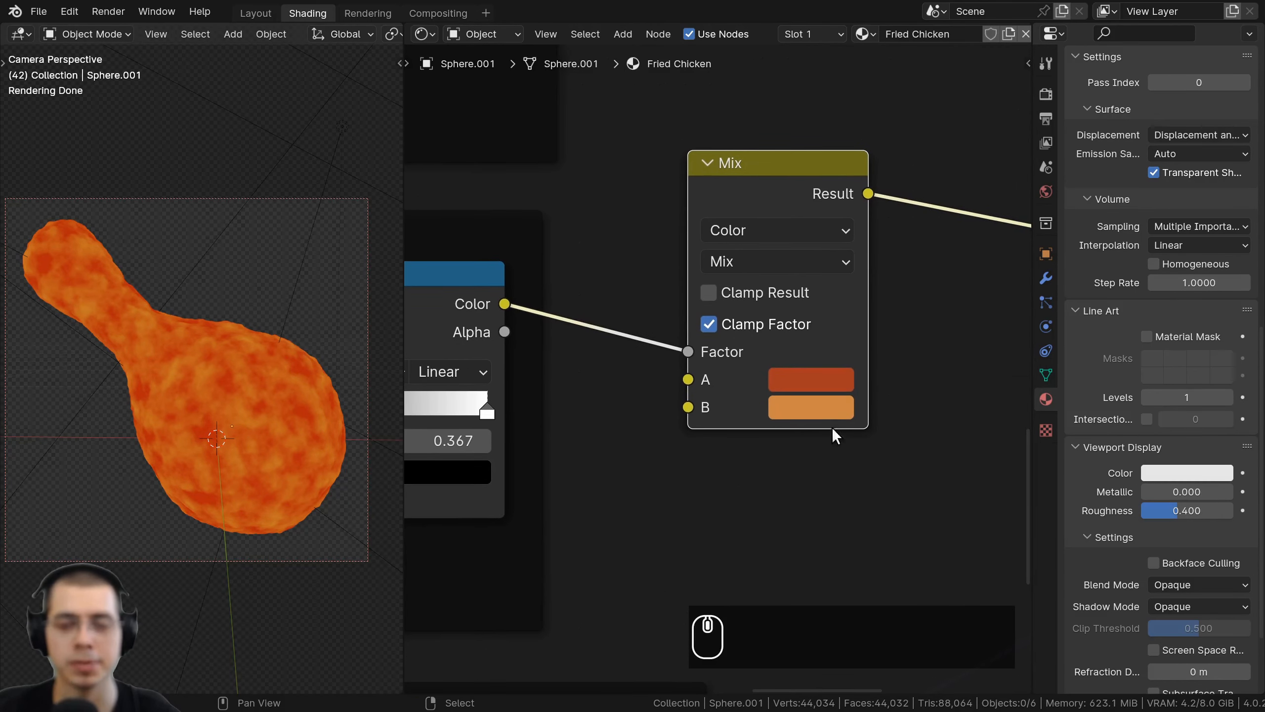
Check the hex codes of the Mix node's A and B colors and inspect the coloring on the mesh.
left_click(786, 382)
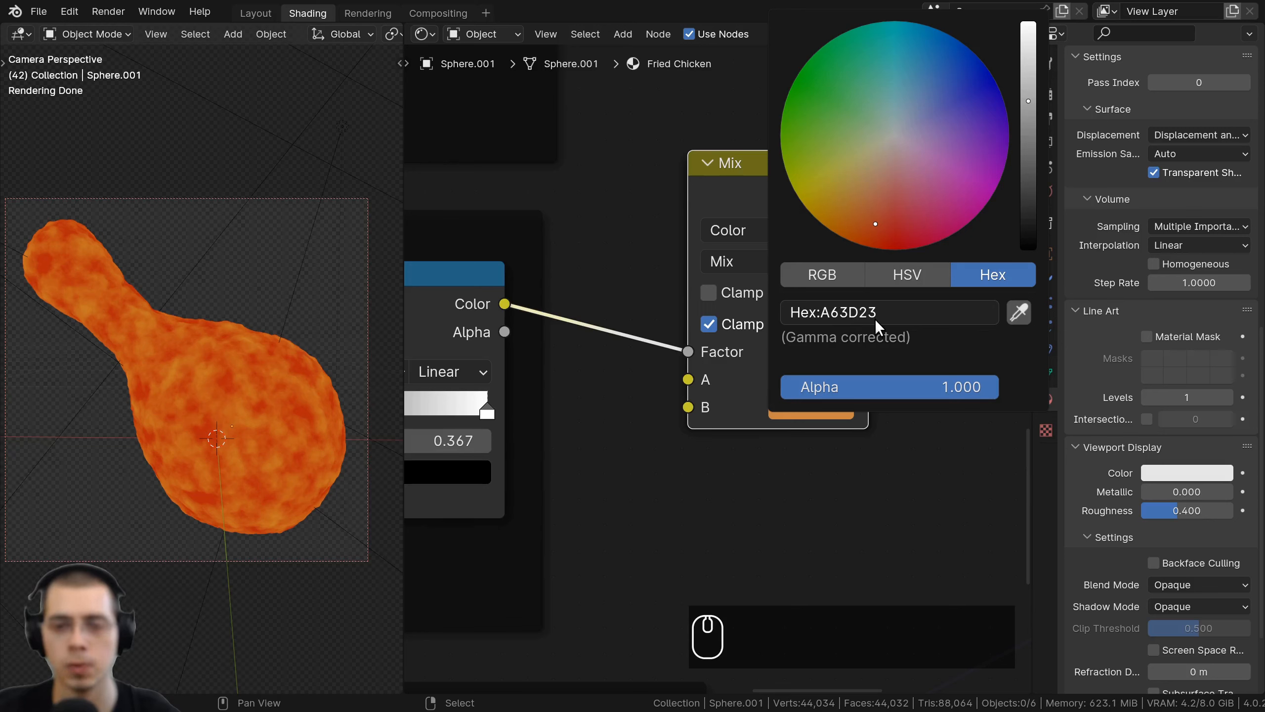
left_click(802, 408)
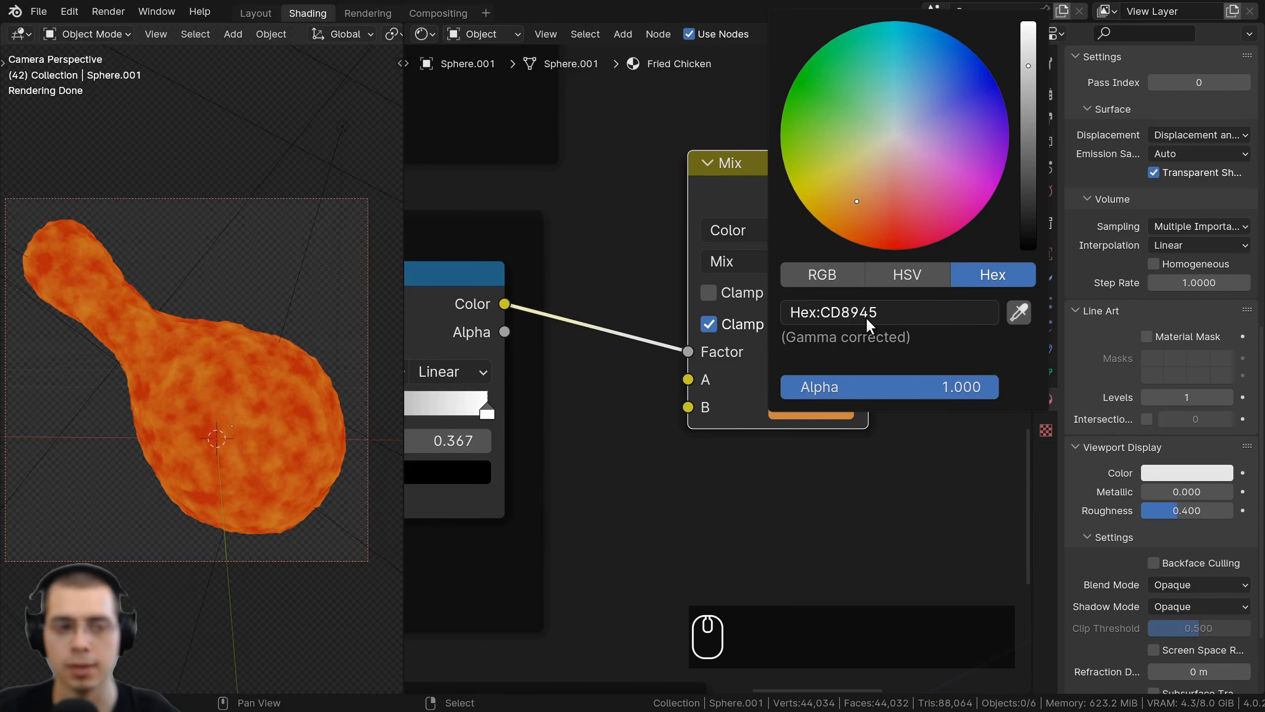
scroll(349, 360, "down", 2)
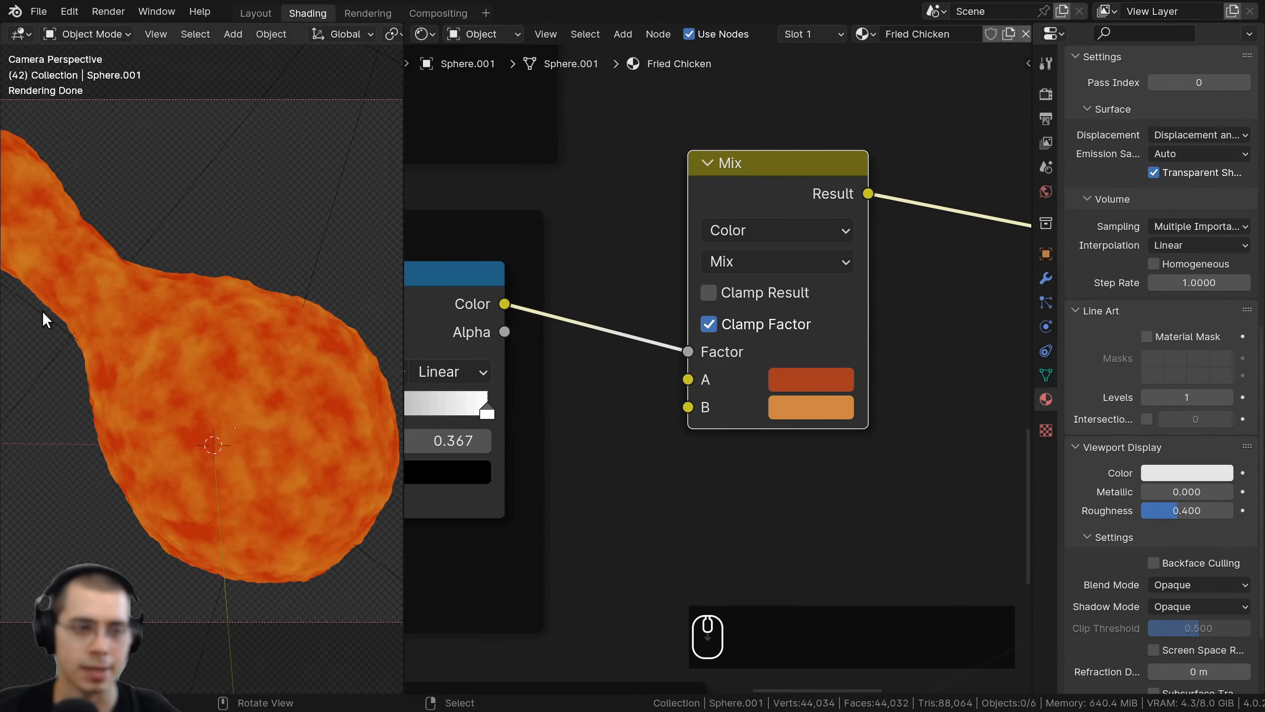
scroll(84, 296, "down", 2)
Duplicate the colored Mix node and insert the copy on the link between it and the Principled BSDF.
scroll(743, 265, "down", 3)
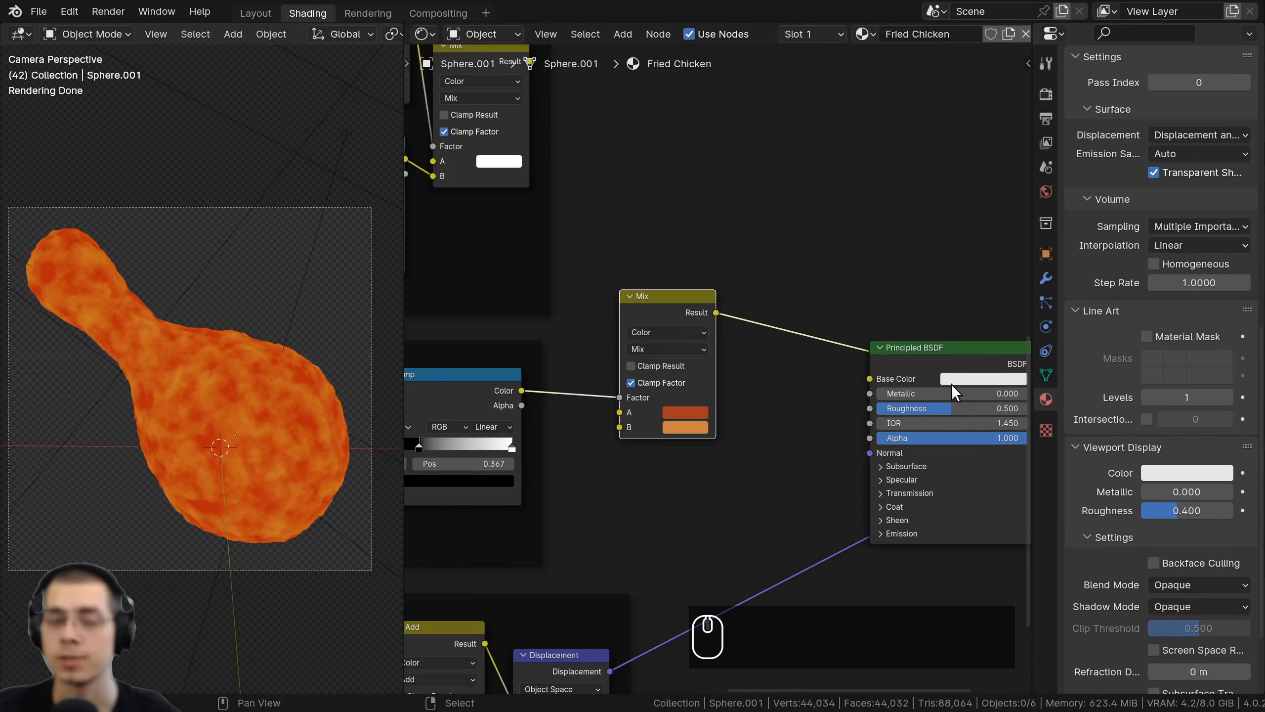
scroll(496, 159, "down", 2)
middle_click_drag(676, 329, 694, 333)
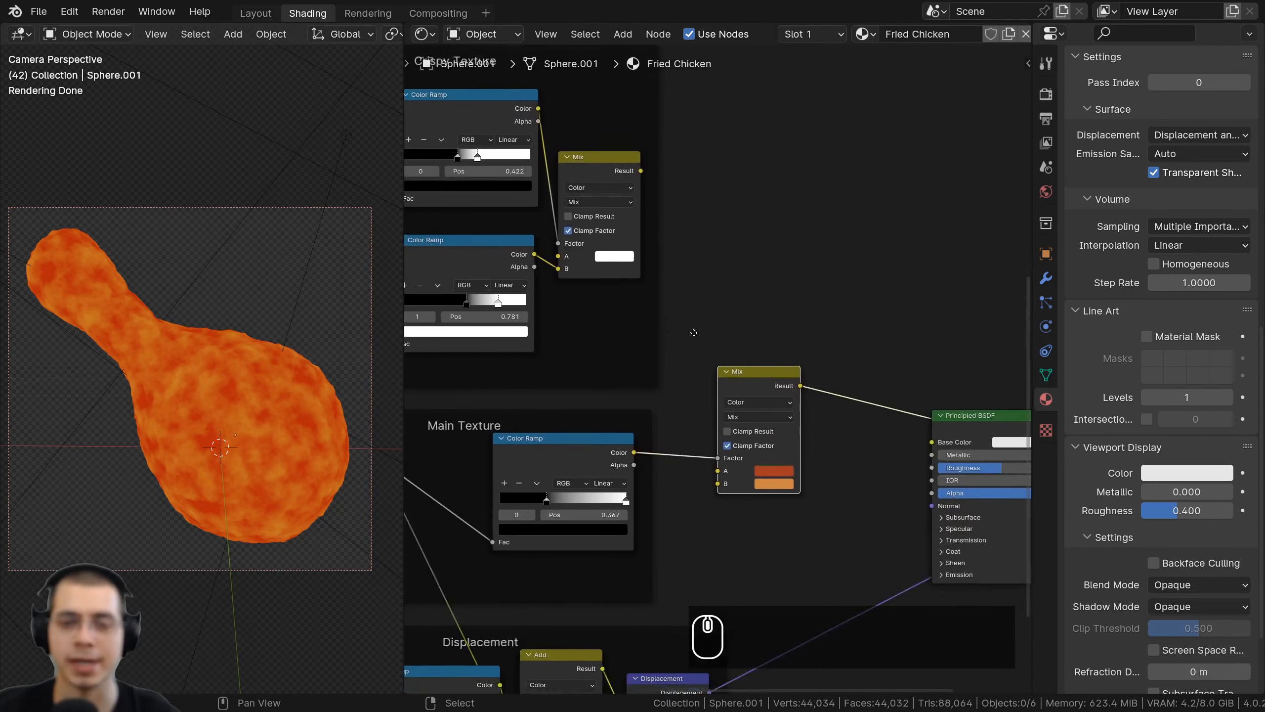
scroll(884, 512, "up", 1)
left_click_drag(725, 367, 698, 346)
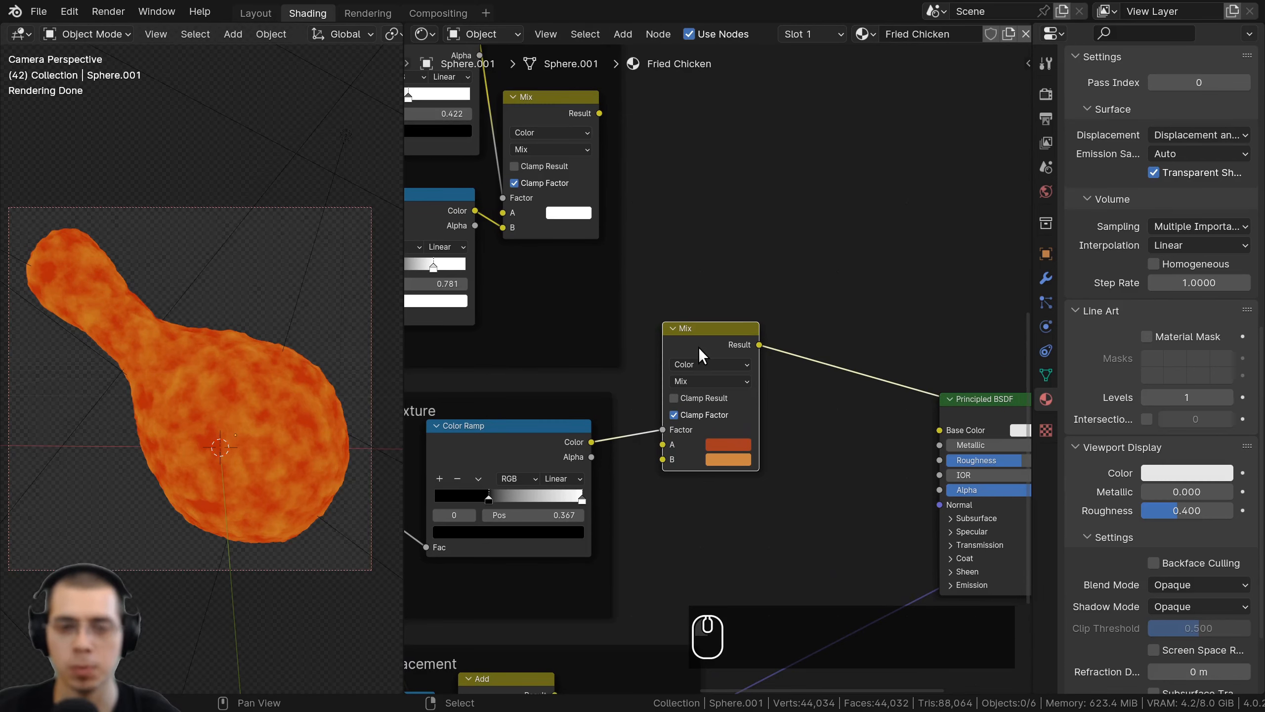
key("shift+d")
left_click(827, 303)
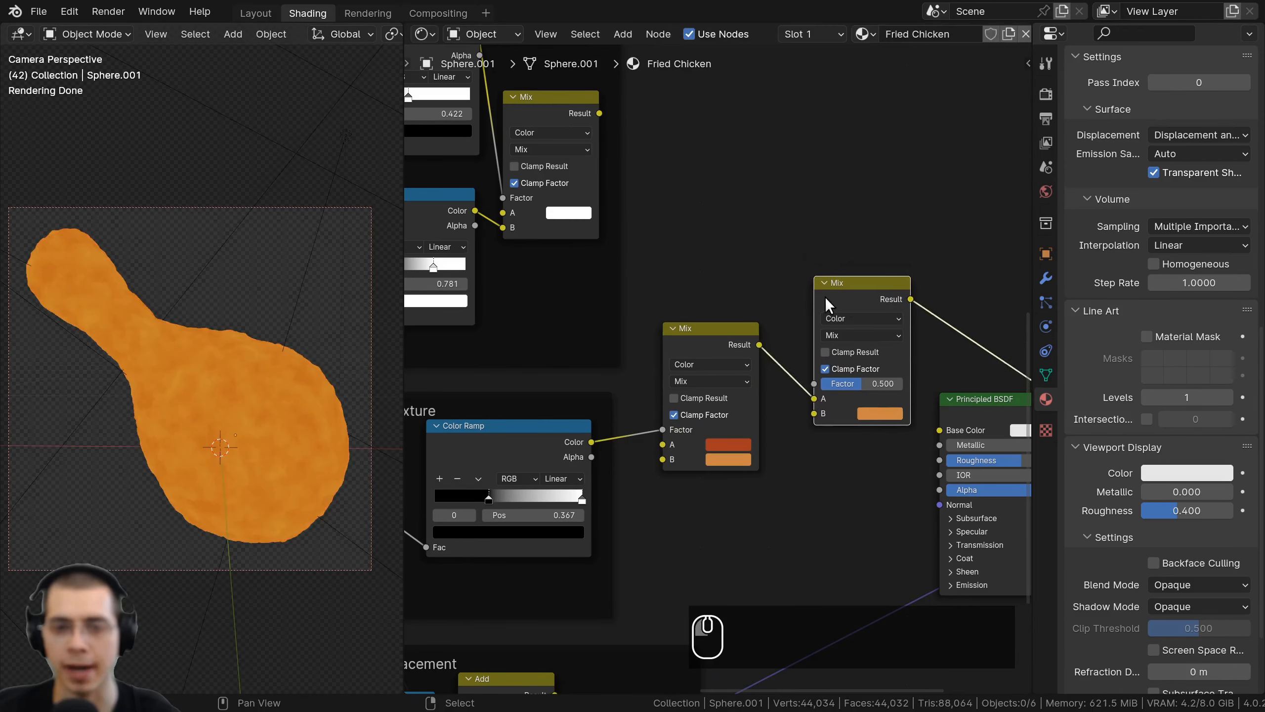
Connect the Crispy Texture Mix node's Result to the duplicated Mix node's Factor.
scroll(621, 241, "down", 3)
scroll(538, 144, "up", 3)
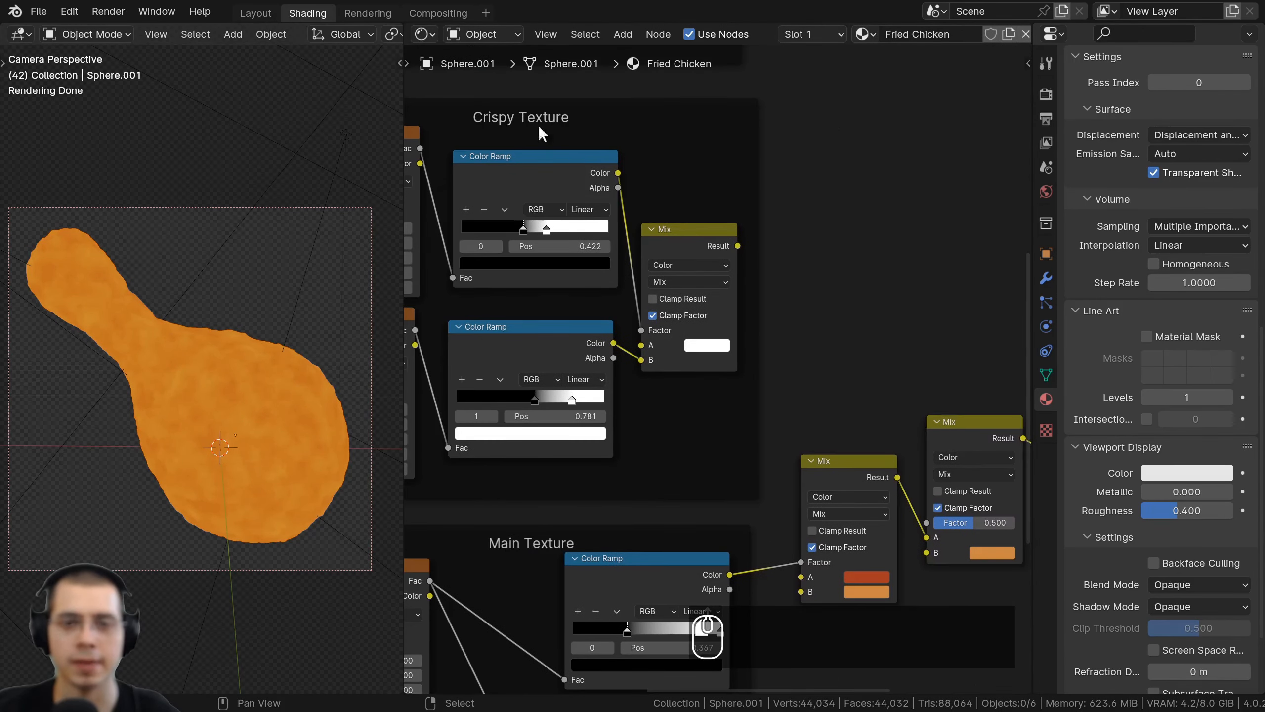
scroll(538, 125, "down", 4, "shift")
scroll(558, 124, "right", 4, "ctrl")
left_click(587, 120)
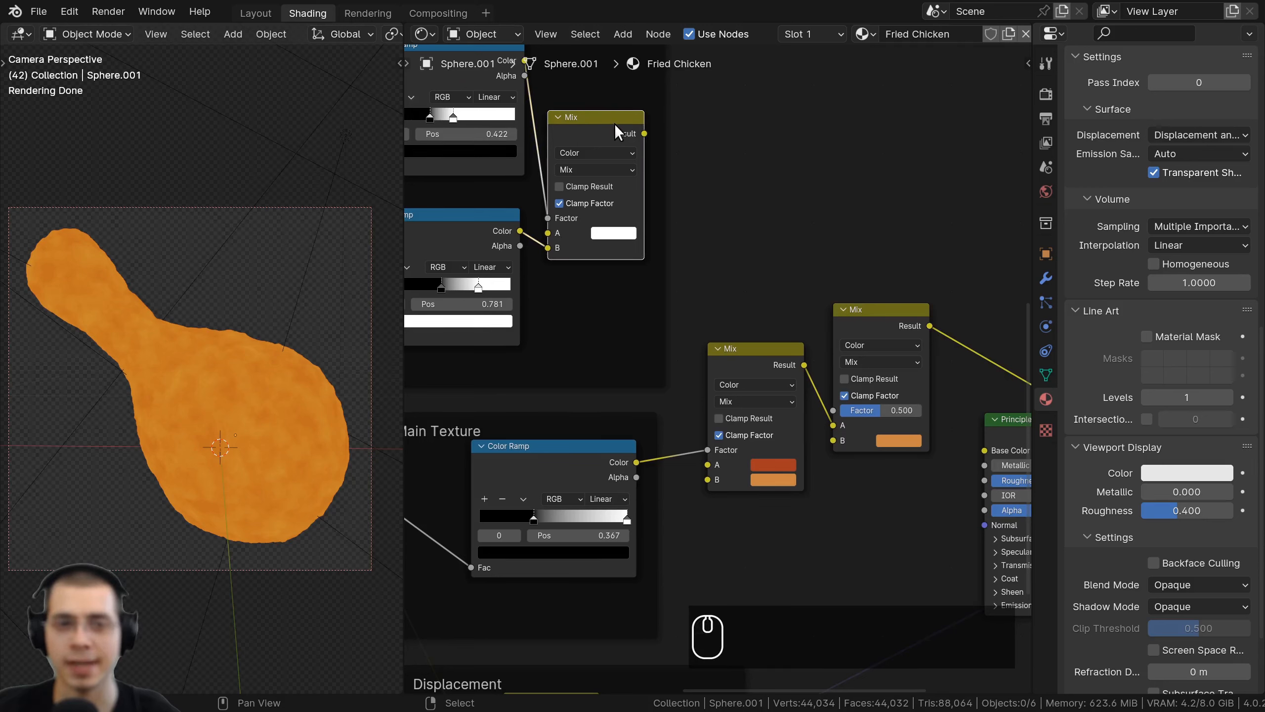
left_click_drag(645, 133, 832, 410)
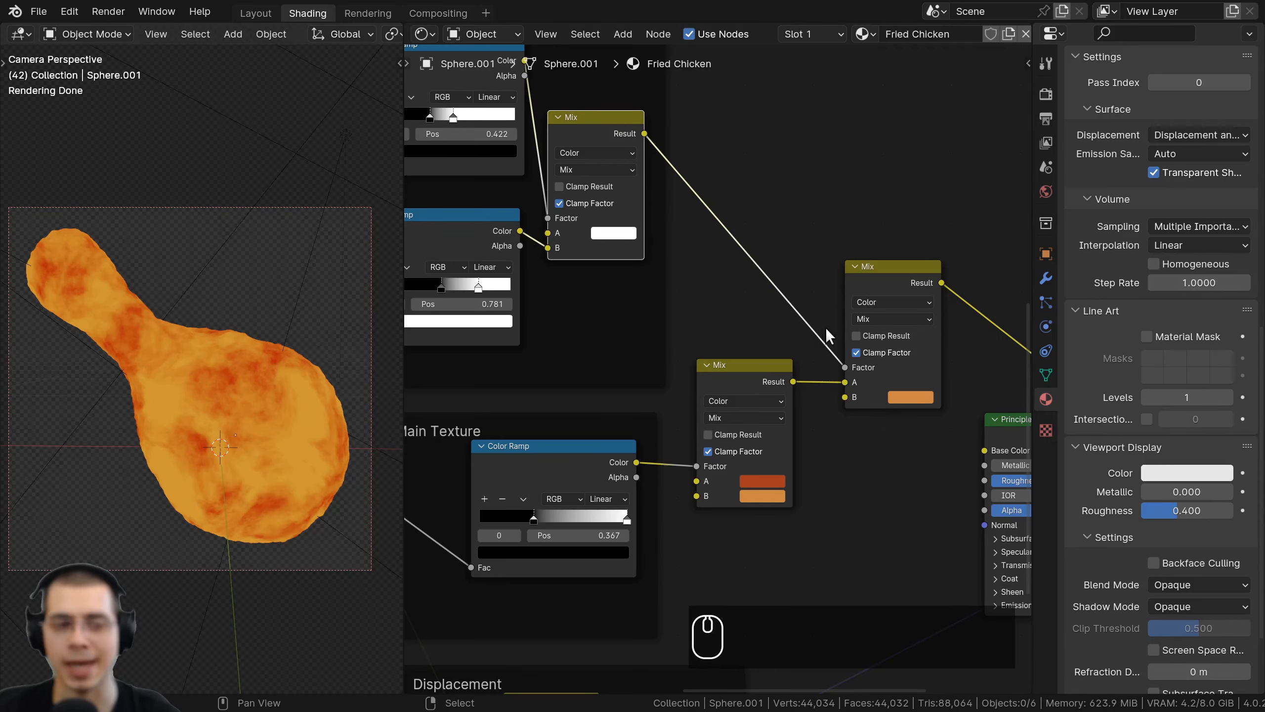
Reposition the first colored Mix node and reroute its Result from the second Mix node's A input to B.
scroll(907, 284, "up", 2)
key("g")
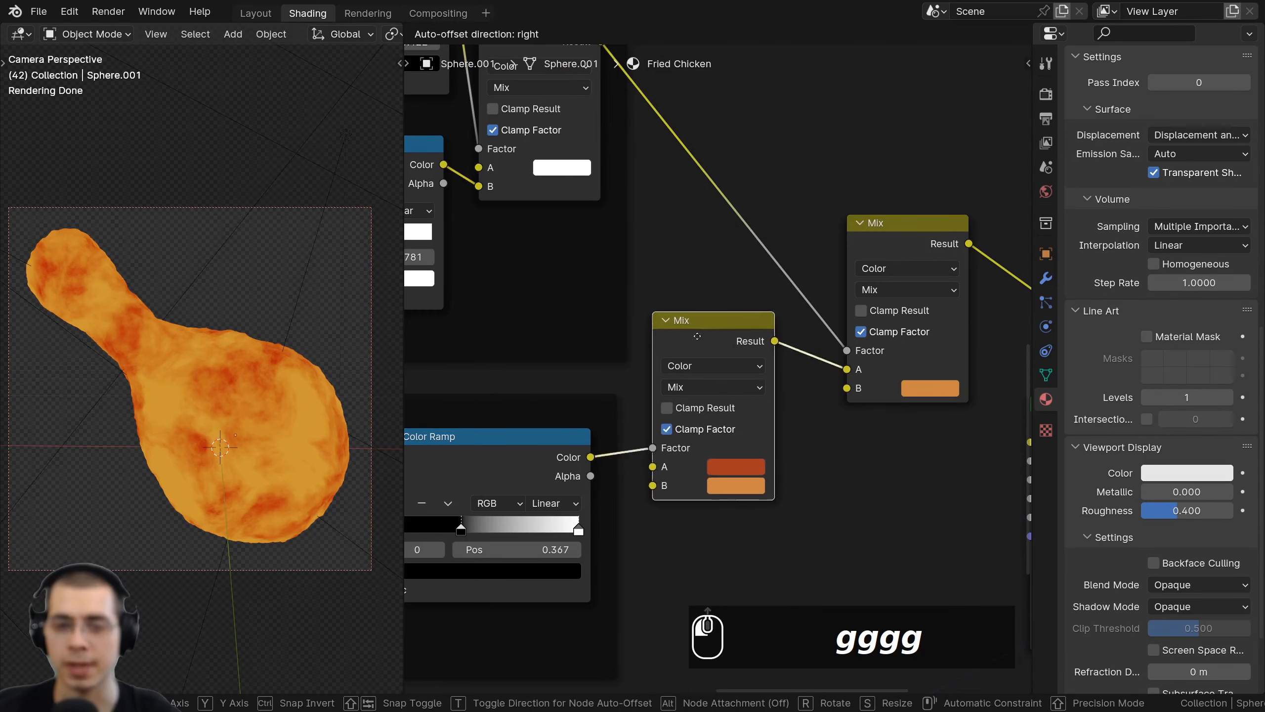
left_click(715, 322)
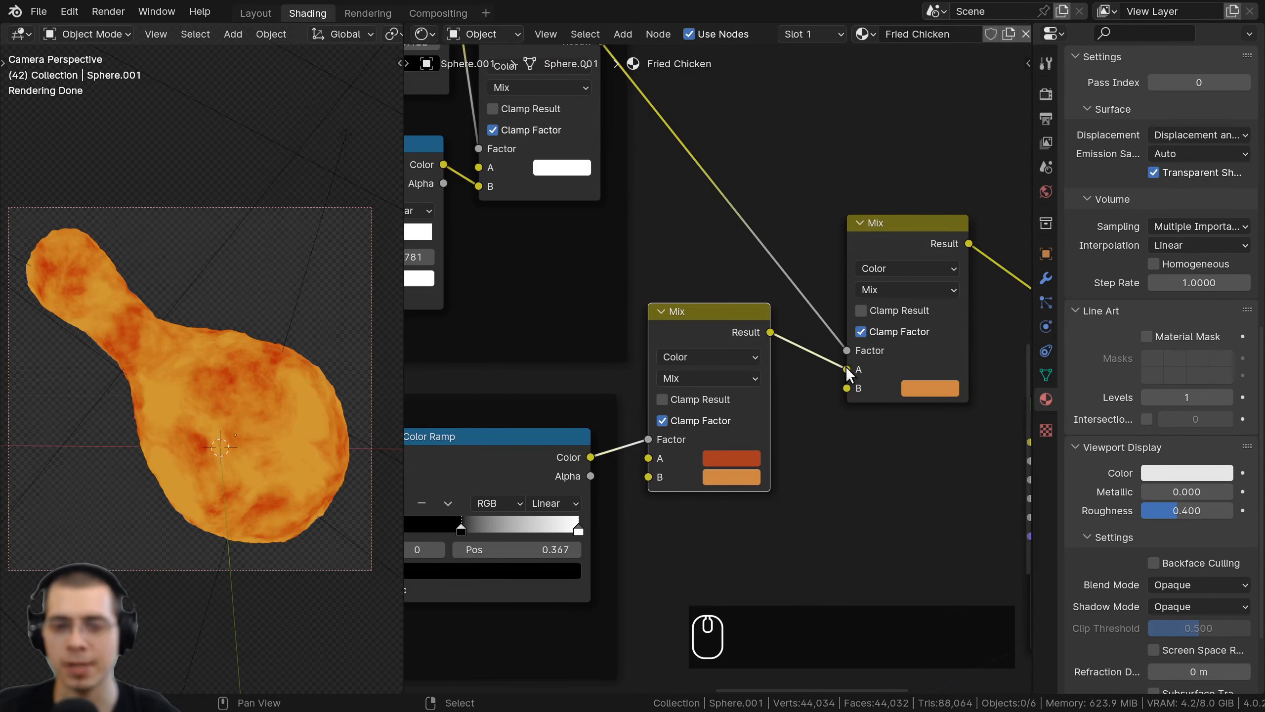
mouse_move(847, 369)
left_mouse_down()
mouse_move(808, 384)
mouse_move(846, 388)
left_mouse_up()
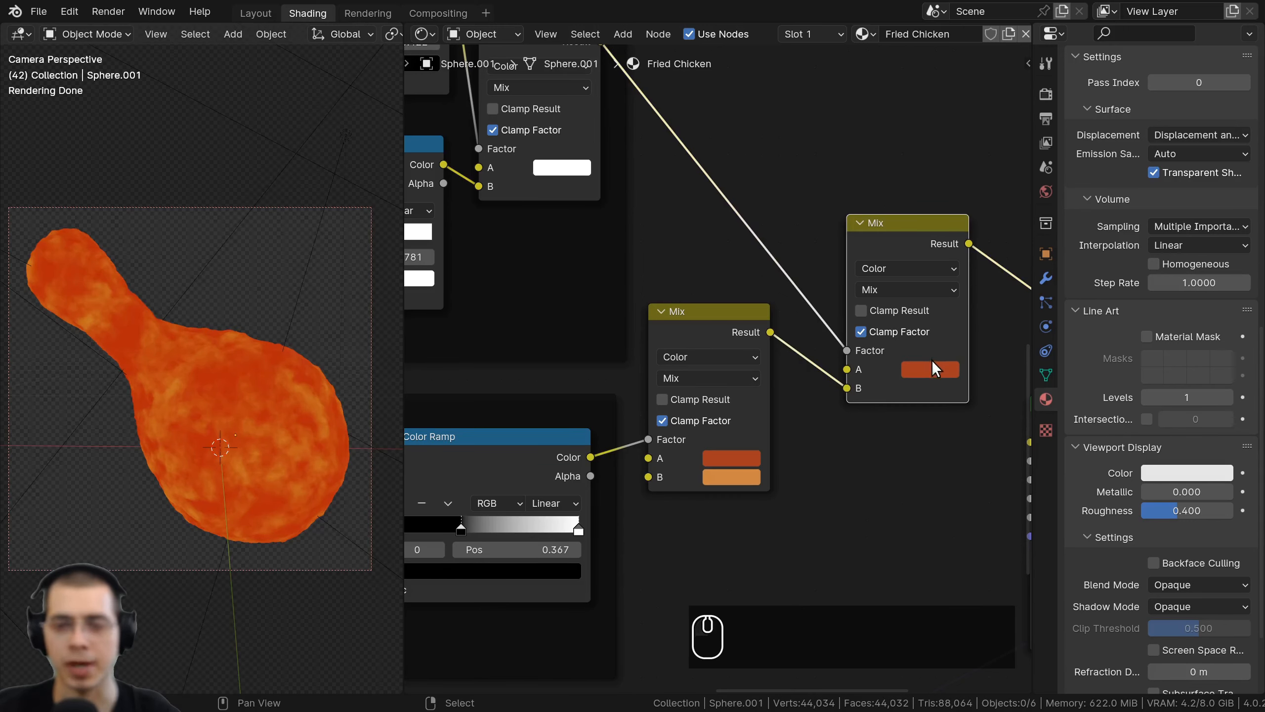
Shift the second colored Mix node's A color toward red and darken it to hex 781C15.
middle_click_drag(937, 364, 908, 415)
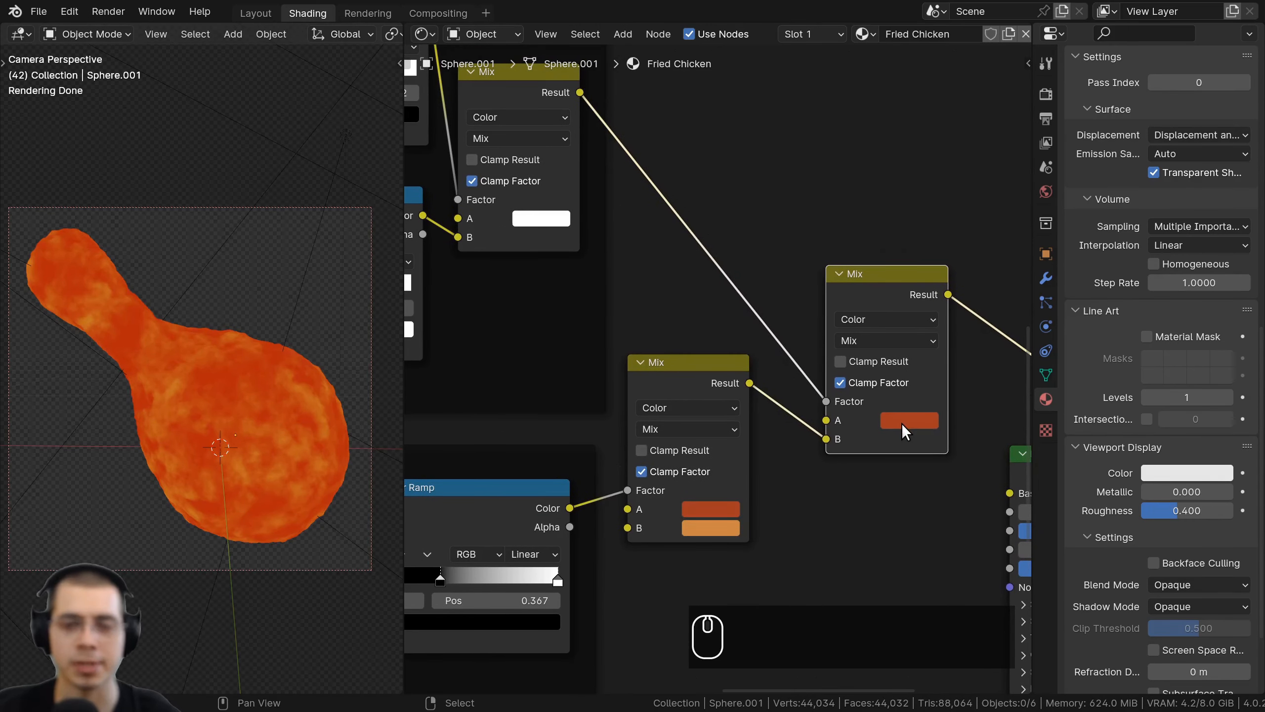
scroll(894, 421, "down", 1)
left_click(894, 421)
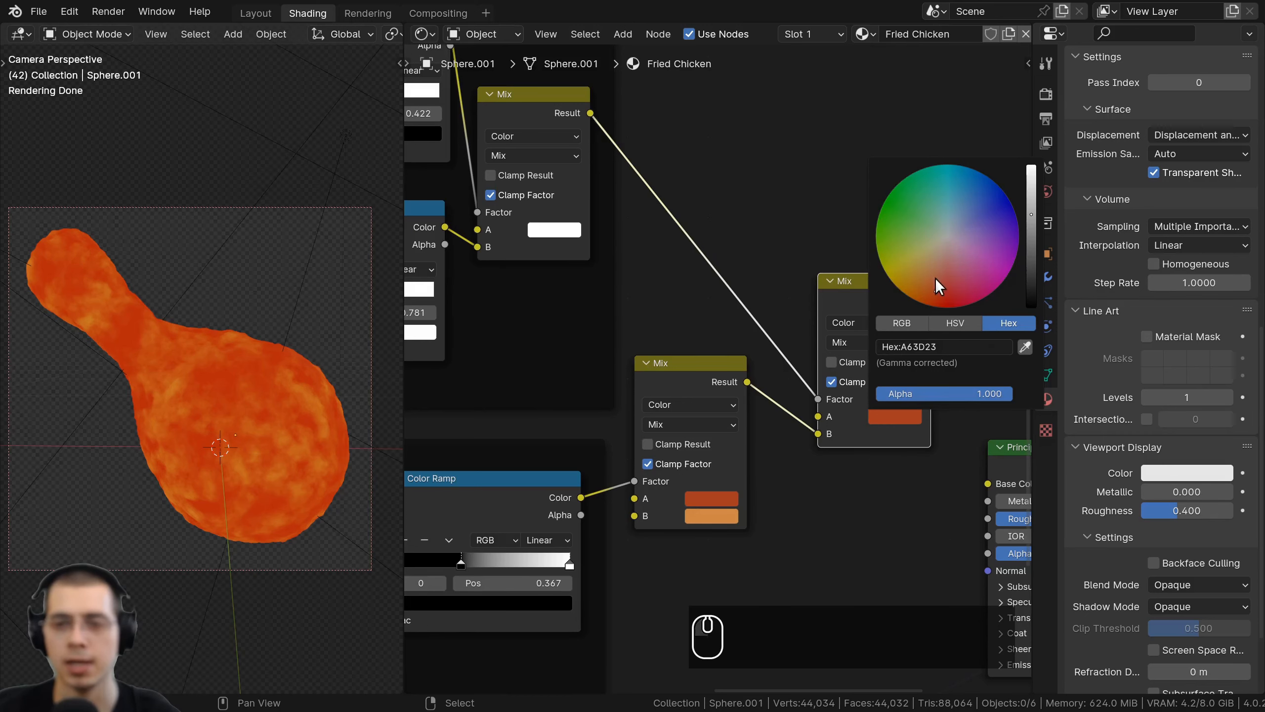
left_click_drag(936, 279, 942, 294)
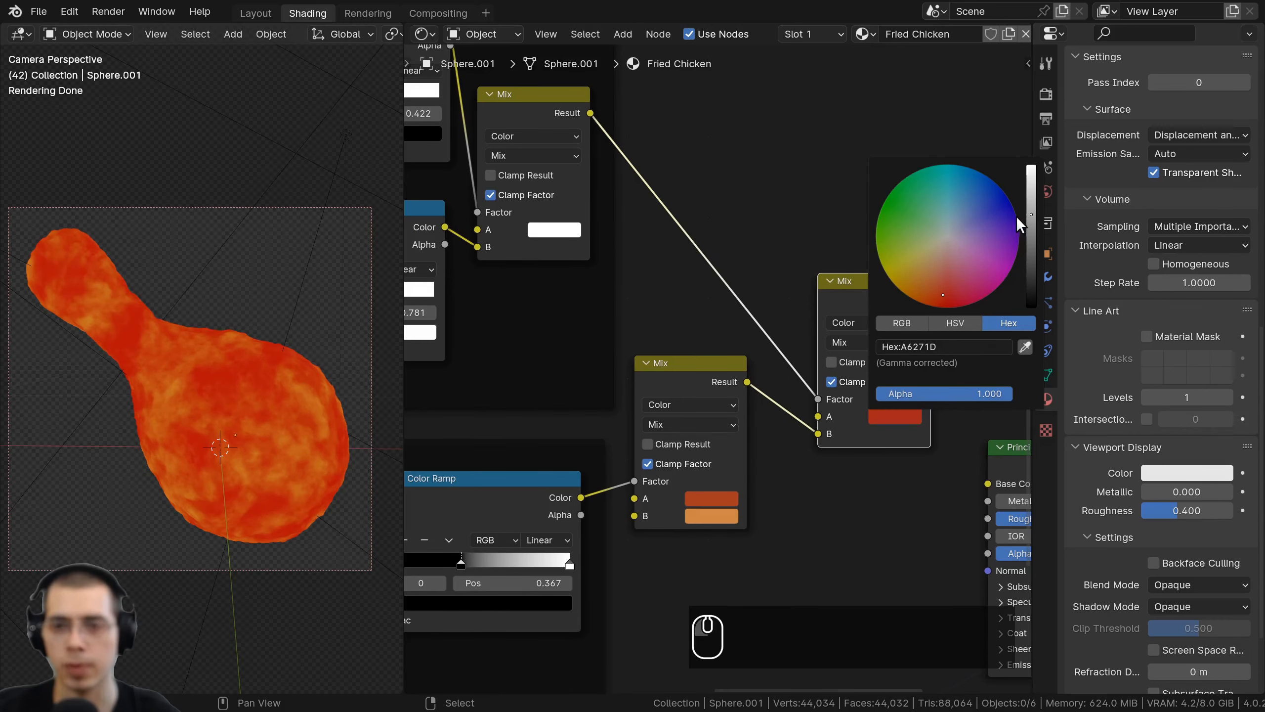
scroll(283, 311, "up", 6)
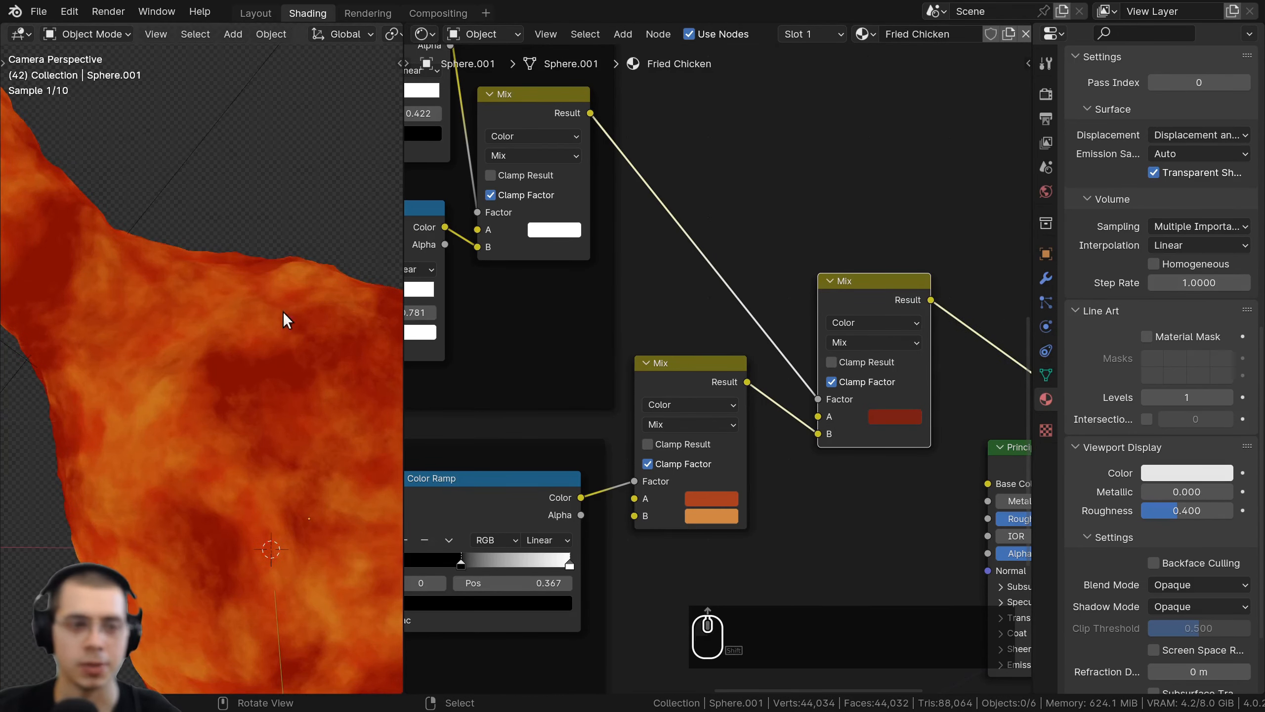
scroll(653, 194, "down", 3)
Preview the Crispy Texture Mix output on the mesh, examine its dark areas, and return to previewing the second colored Mix node.
left_click(652, 198, "ctrl+shift")
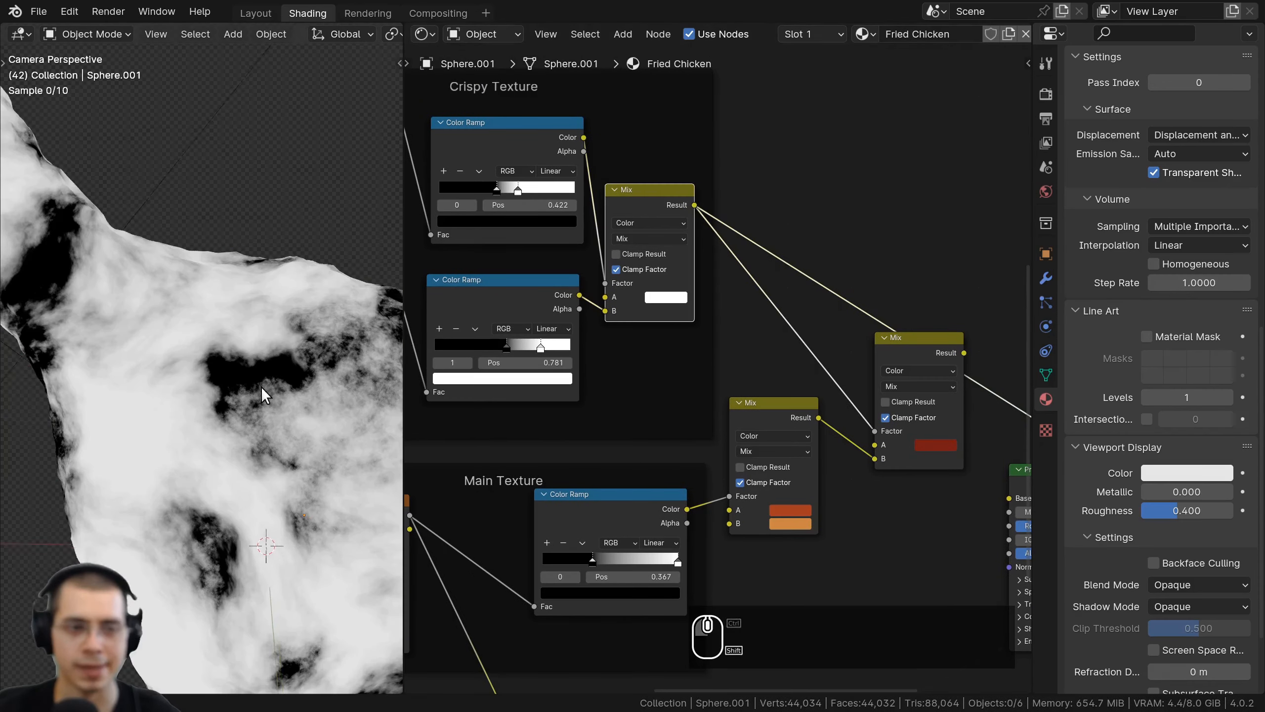
scroll(176, 322, "up", 2)
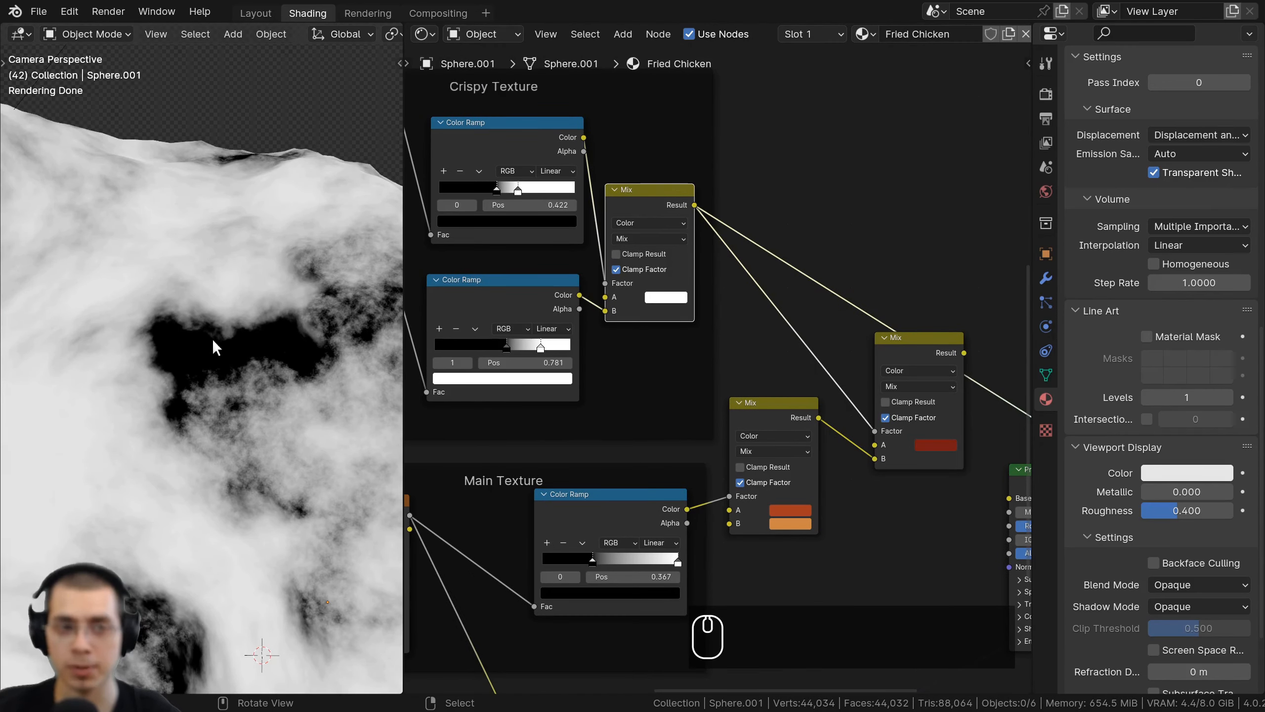
scroll(640, 234, "down", 3)
middle_click_drag(640, 234, 688, 264)
left_click(618, 178)
middle_click_drag(878, 372, 826, 346)
scroll(877, 349, "up", 3)
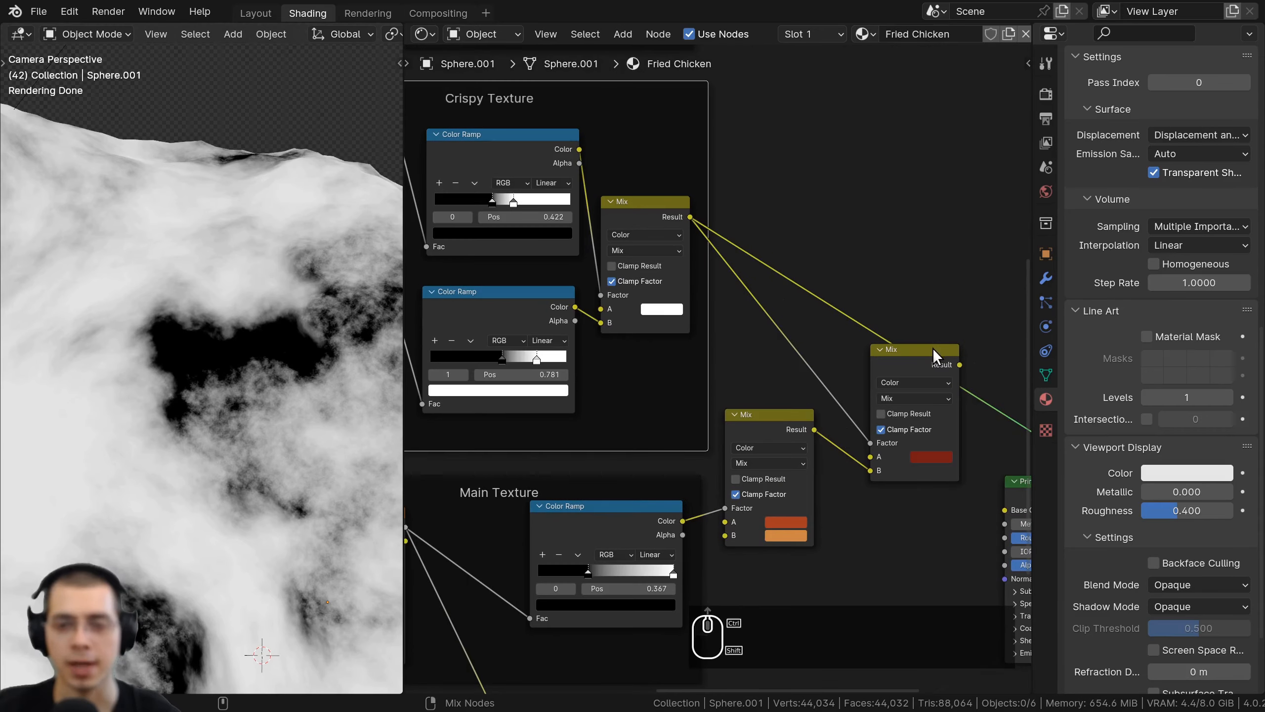
left_click(939, 361, "ctrl+shift")
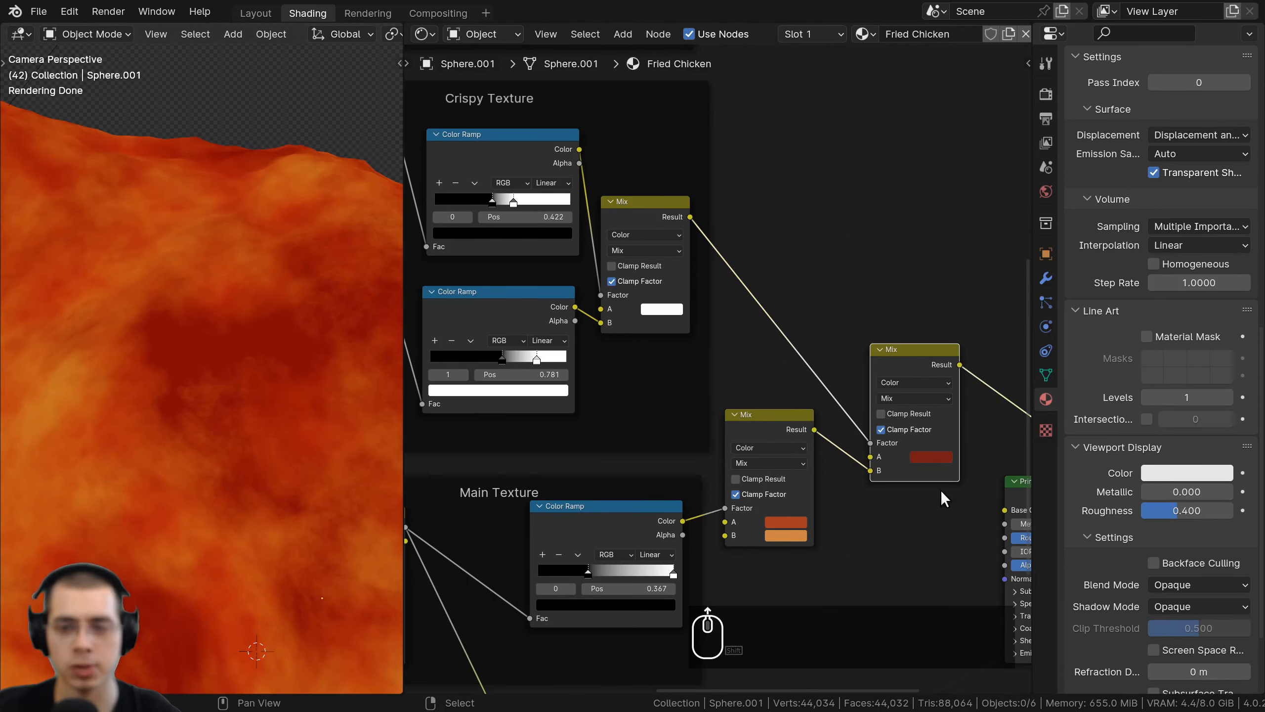
Refine the second colored Mix node's A color to hex 7C2712 and check its hex code.
scroll(911, 459, "up", 2)
scroll(173, 345, "down", 2)
left_click(928, 457)
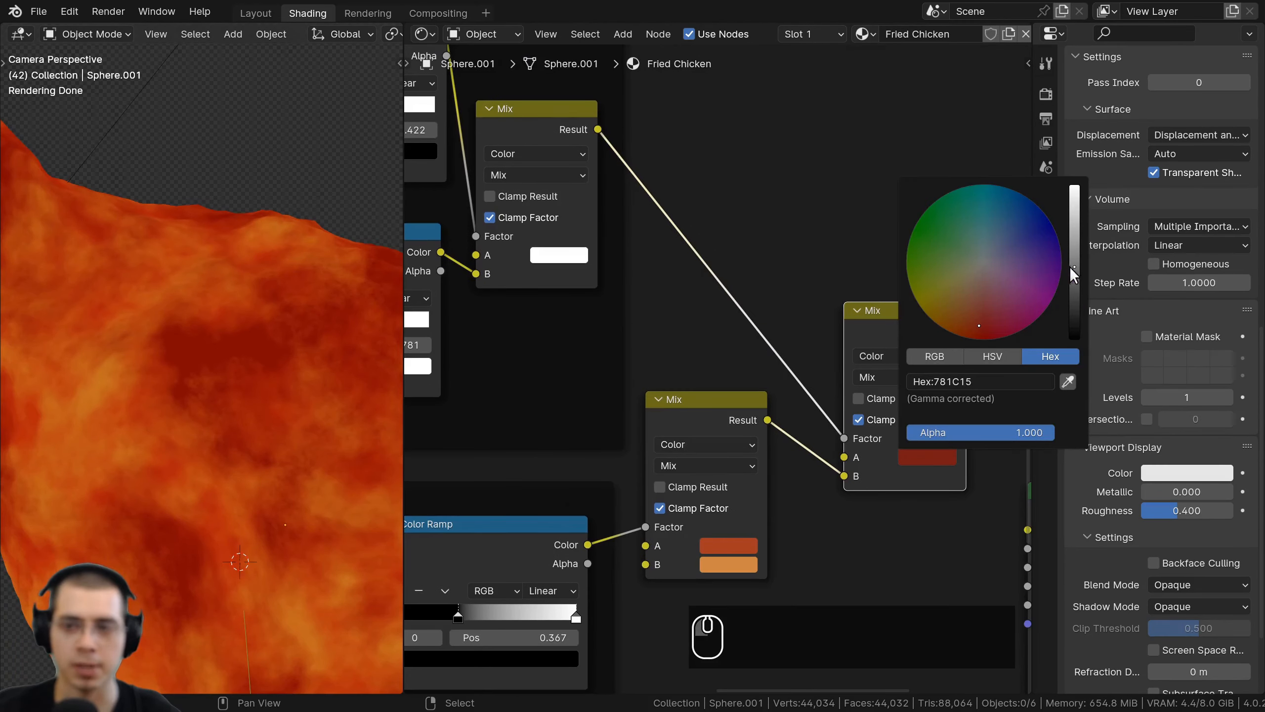
mouse_move(1075, 285)
left_mouse_down()
mouse_move(1075, 339)
mouse_move(1074, 264)
left_mouse_up()
scroll(171, 352, "up", 1)
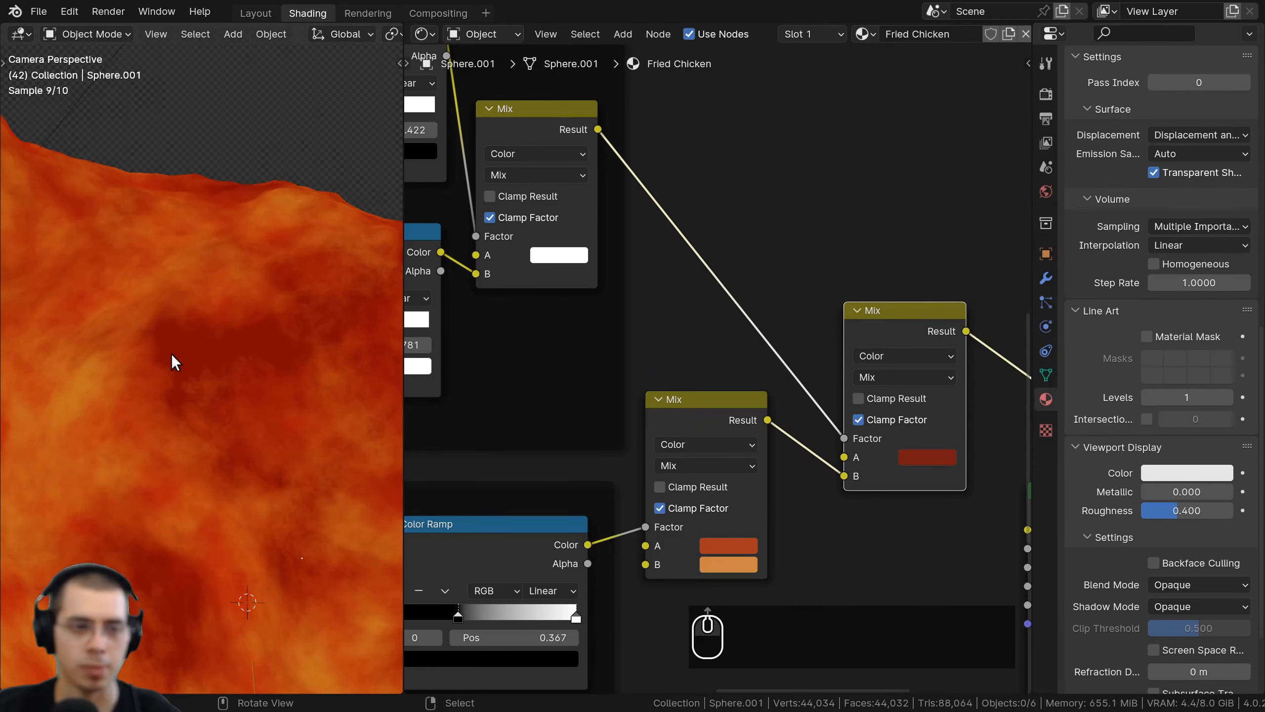
middle_click_drag(861, 384, 849, 368)
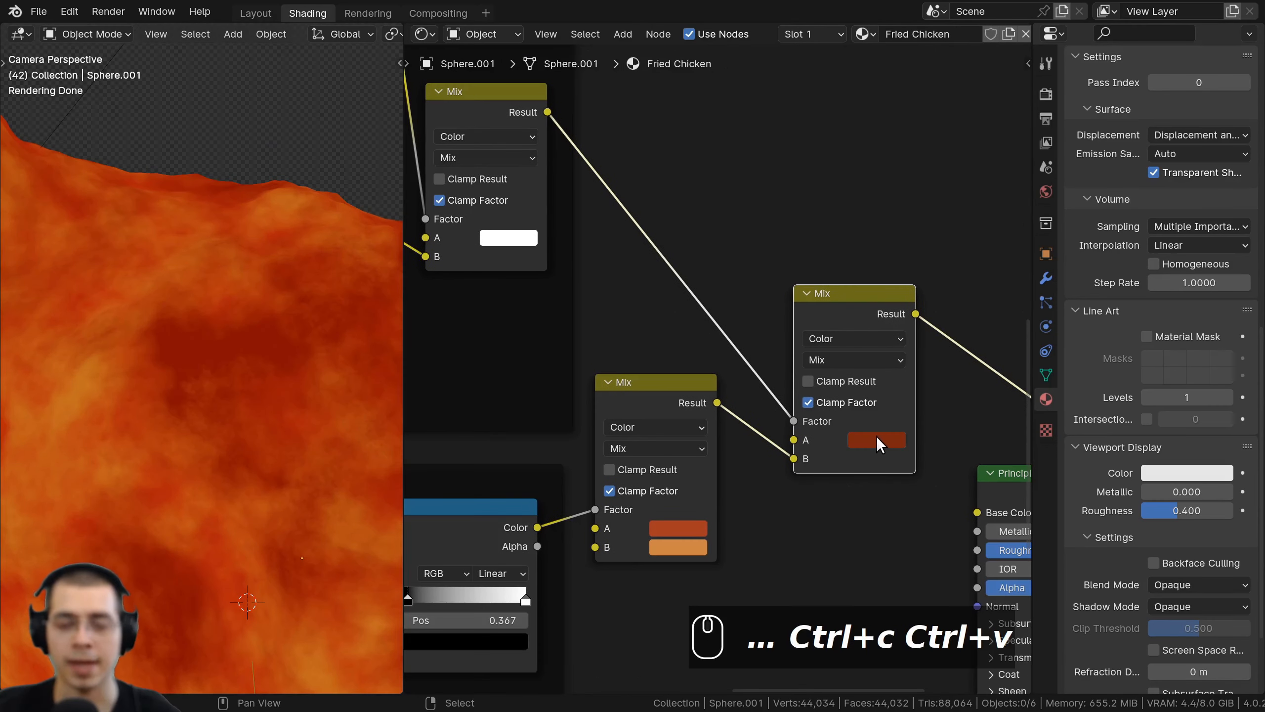
left_click(878, 438)
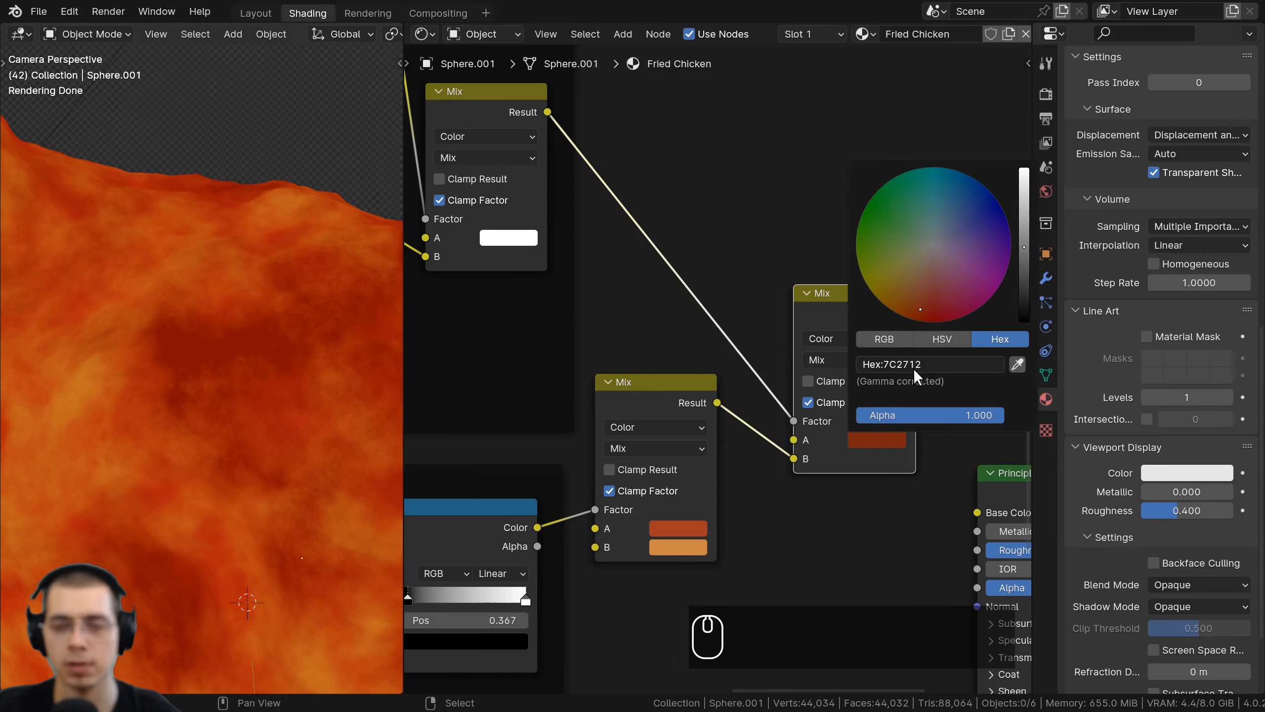
Reposition the second colored Mix node, duplicate it, and insert the copy on its outgoing Result link.
left_click_drag(796, 293, 762, 303)
scroll(763, 303, "down", 2)
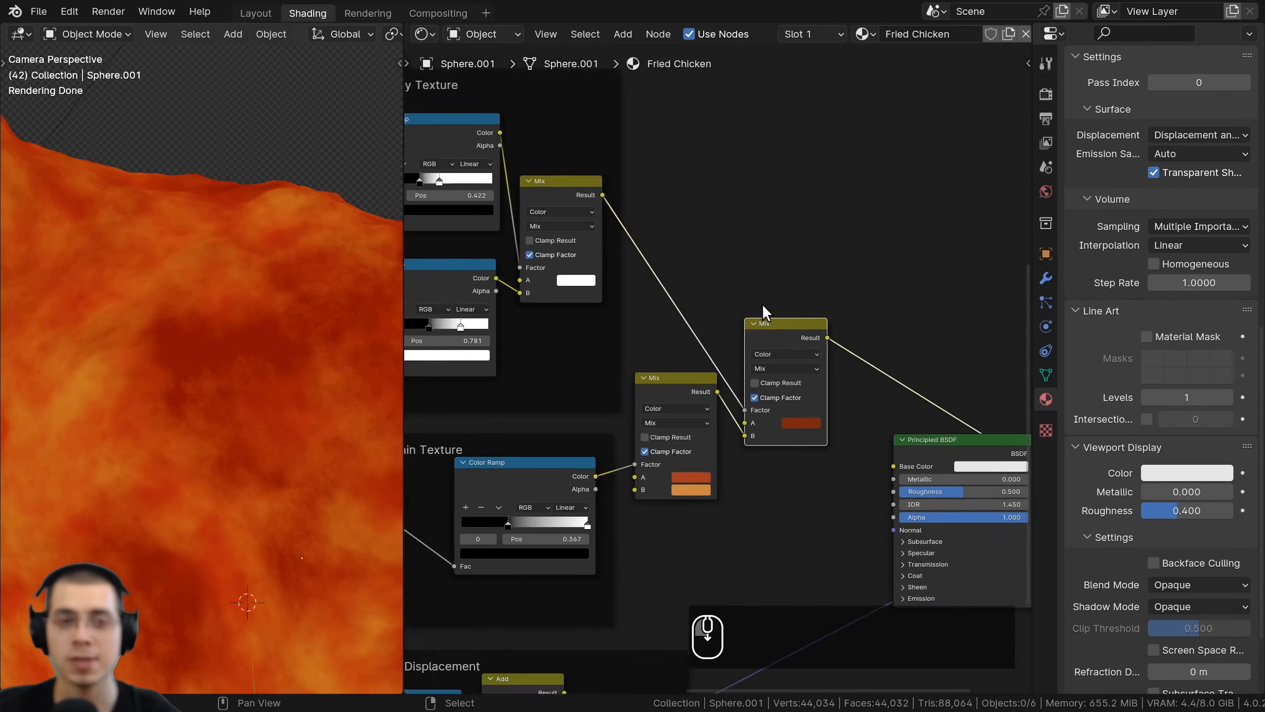
scroll(762, 304, "down", 2)
middle_click_drag(763, 304, 773, 367)
scroll(773, 368, "down", 3)
middle_click_drag(627, 182, 696, 271)
middle_click_drag(577, 123, 578, 219)
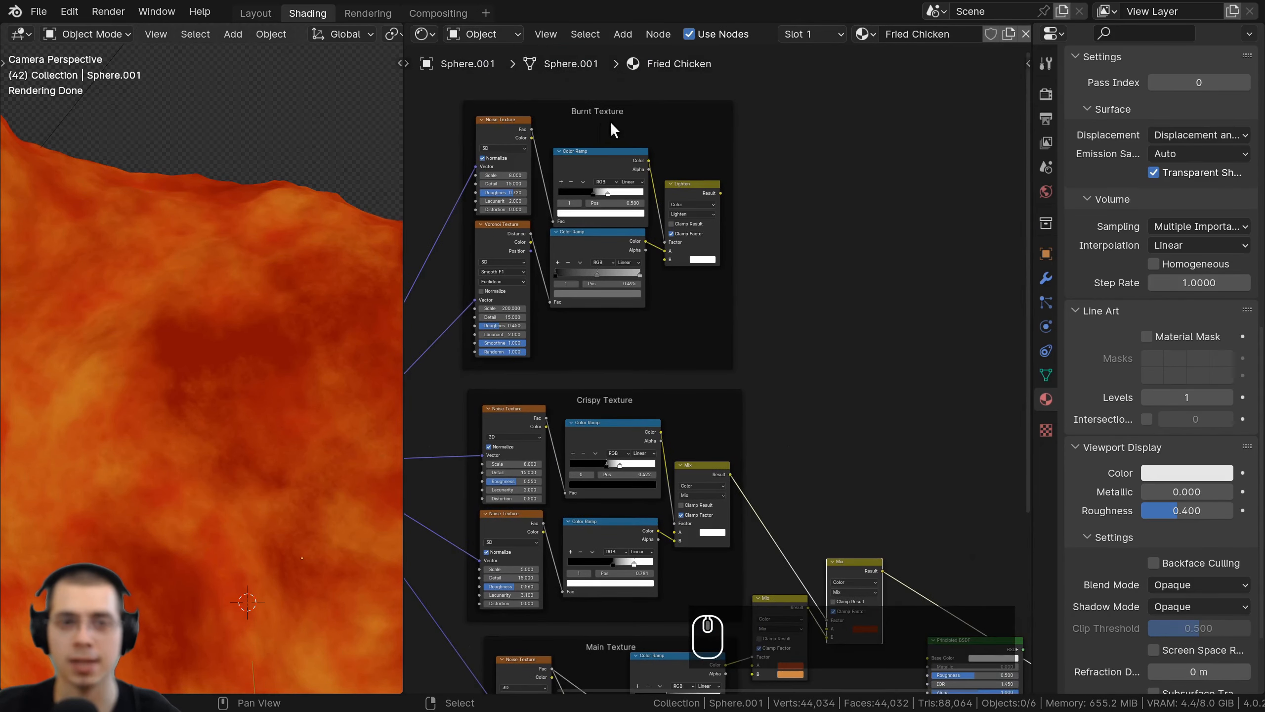
middle_click_drag(808, 586, 755, 473)
scroll(756, 474, "up", 6)
middle_click_drag(822, 436, 737, 318)
left_click_drag(750, 323, 740, 299)
key("shift+d")
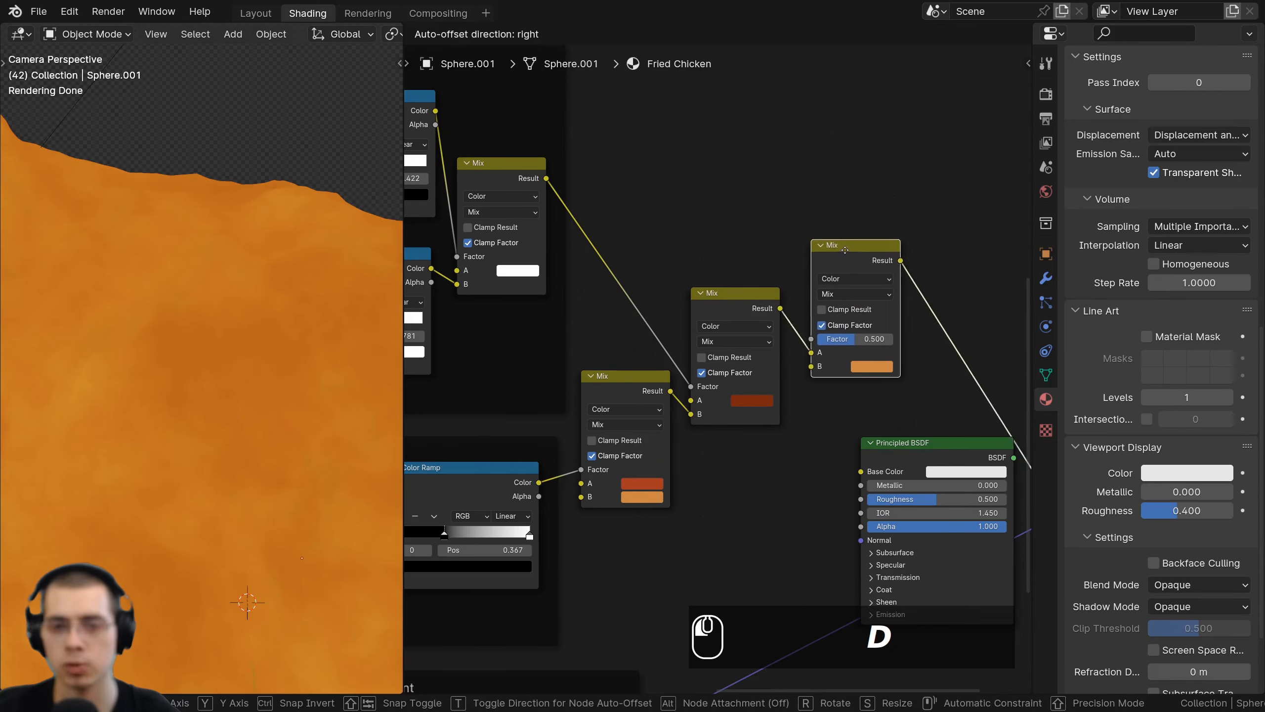
left_click(845, 250)
Connect the Burnt Texture Lighten node's Result to the third colored Mix node's Factor and preview that Mix node.
middle_click_drag(737, 268, 770, 409)
scroll(769, 408, "down", 6)
middle_click_drag(698, 268, 776, 353)
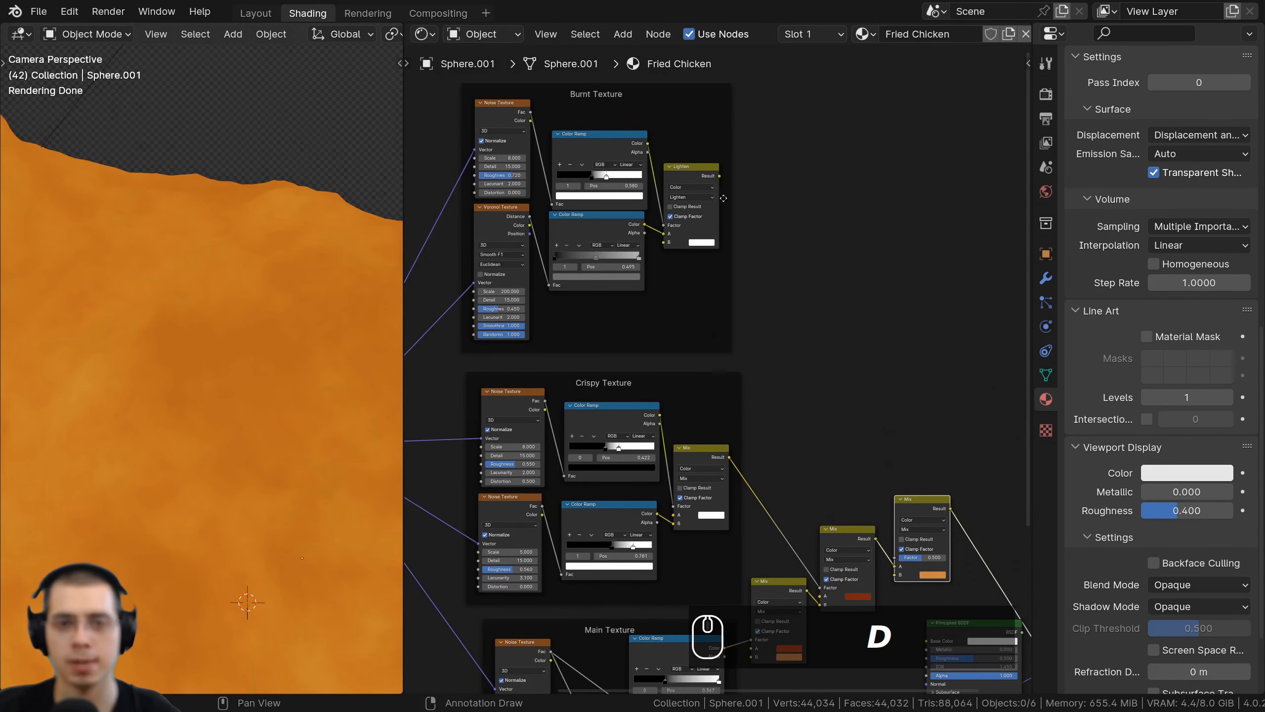
middle_click_drag(723, 197, 659, 118)
left_click_drag(655, 115, 829, 496)
middle_click_drag(784, 428, 733, 325)
scroll(734, 325, "up", 4)
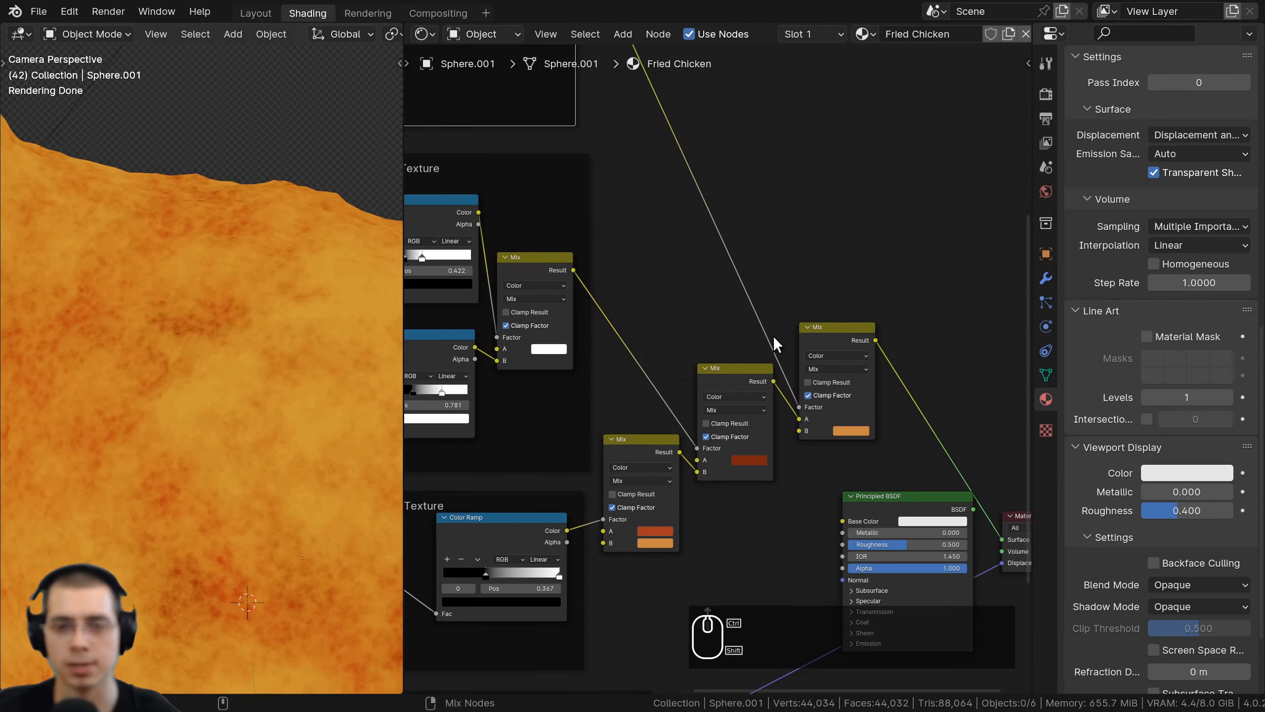
left_click(838, 332, "ctrl+shift")
left_click(827, 344)
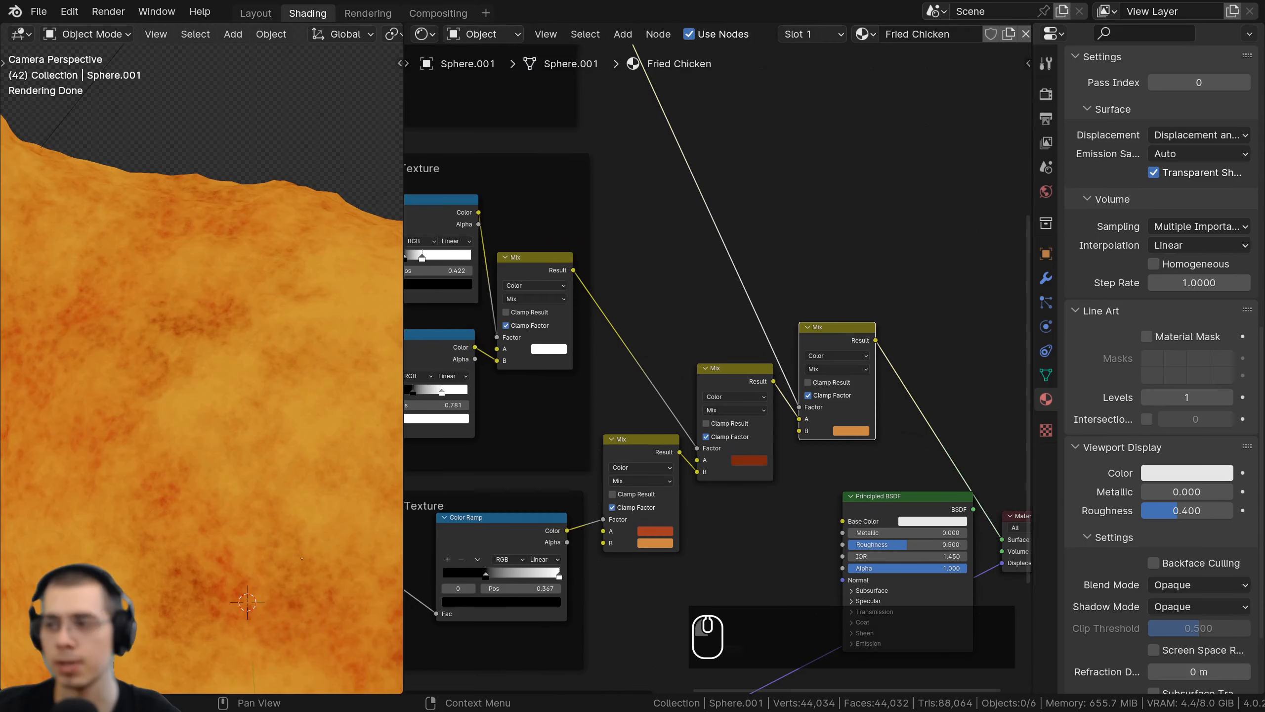
Reroute the second colored Mix node's Result from the third Mix node's A input to B.
scroll(1161, 349, "up", 2)
scroll(456, 362, "up", 2)
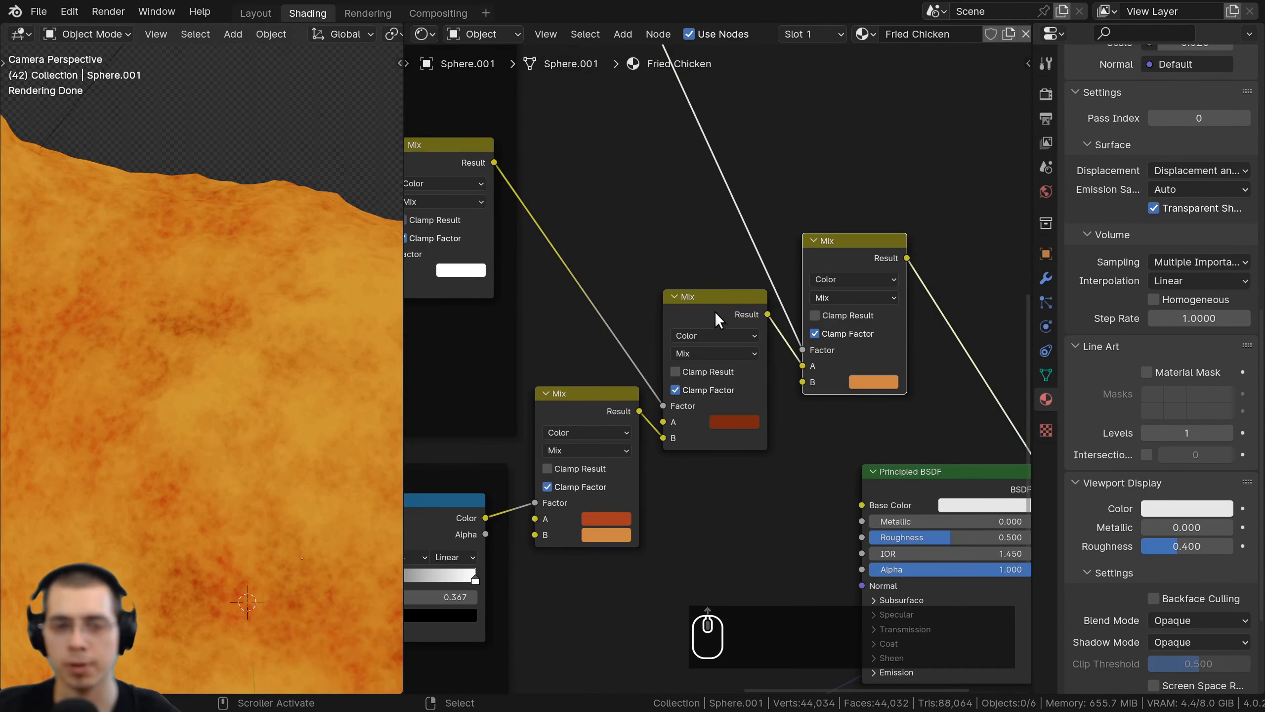
left_click(714, 310)
mouse_move(803, 366)
left_mouse_down()
mouse_move(763, 369)
mouse_move(803, 382)
left_mouse_up()
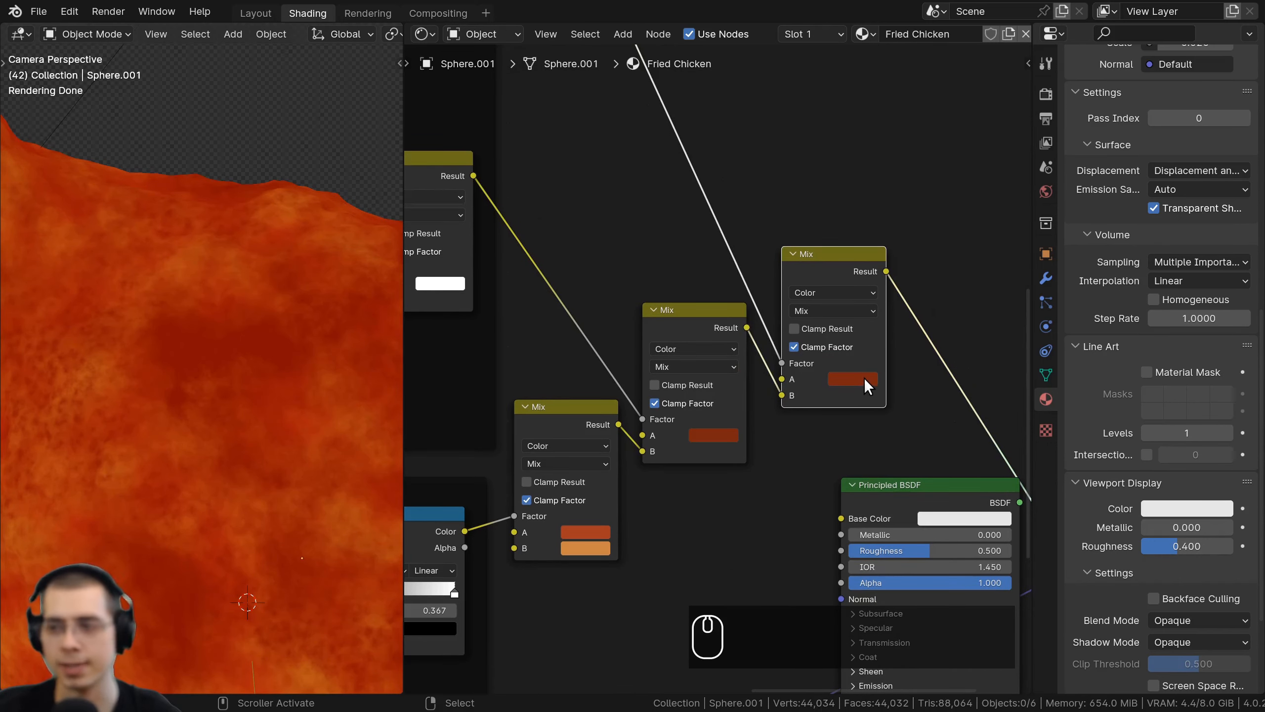
Darken the third colored Mix node's A color to black and inspect the burnt spots on the mesh.
left_click(866, 382)
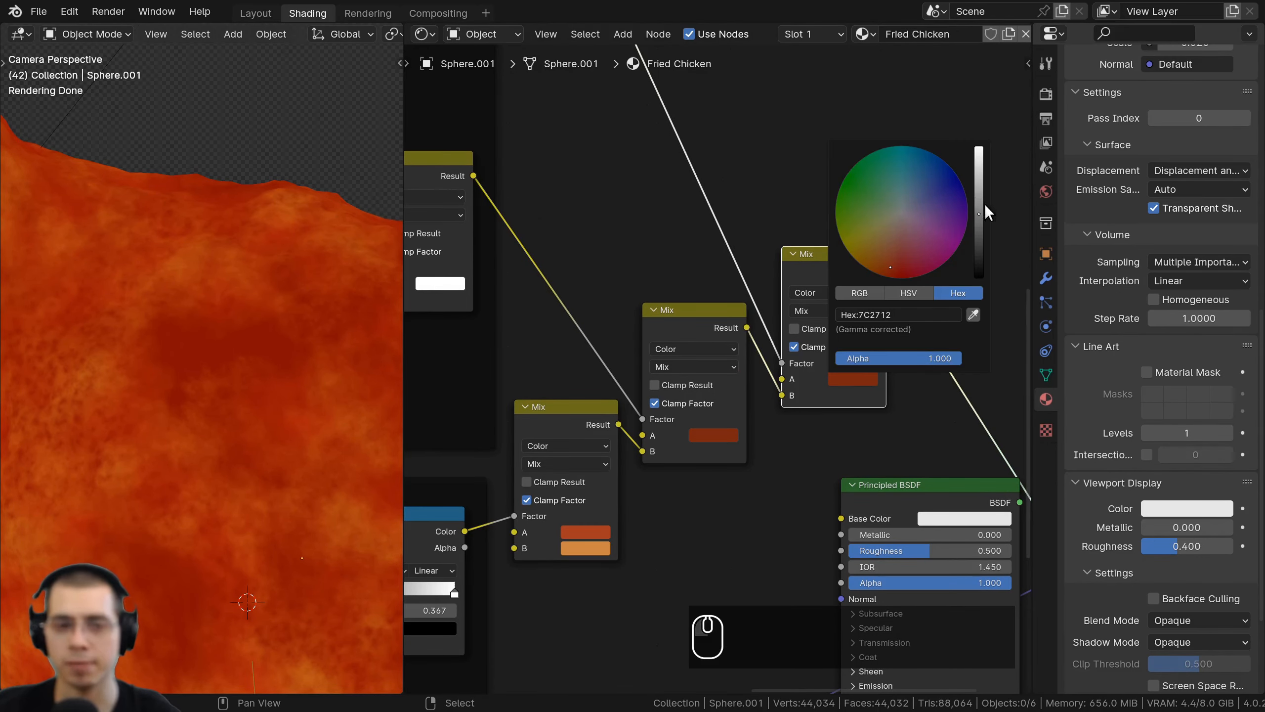
left_click_drag(979, 218, 978, 278)
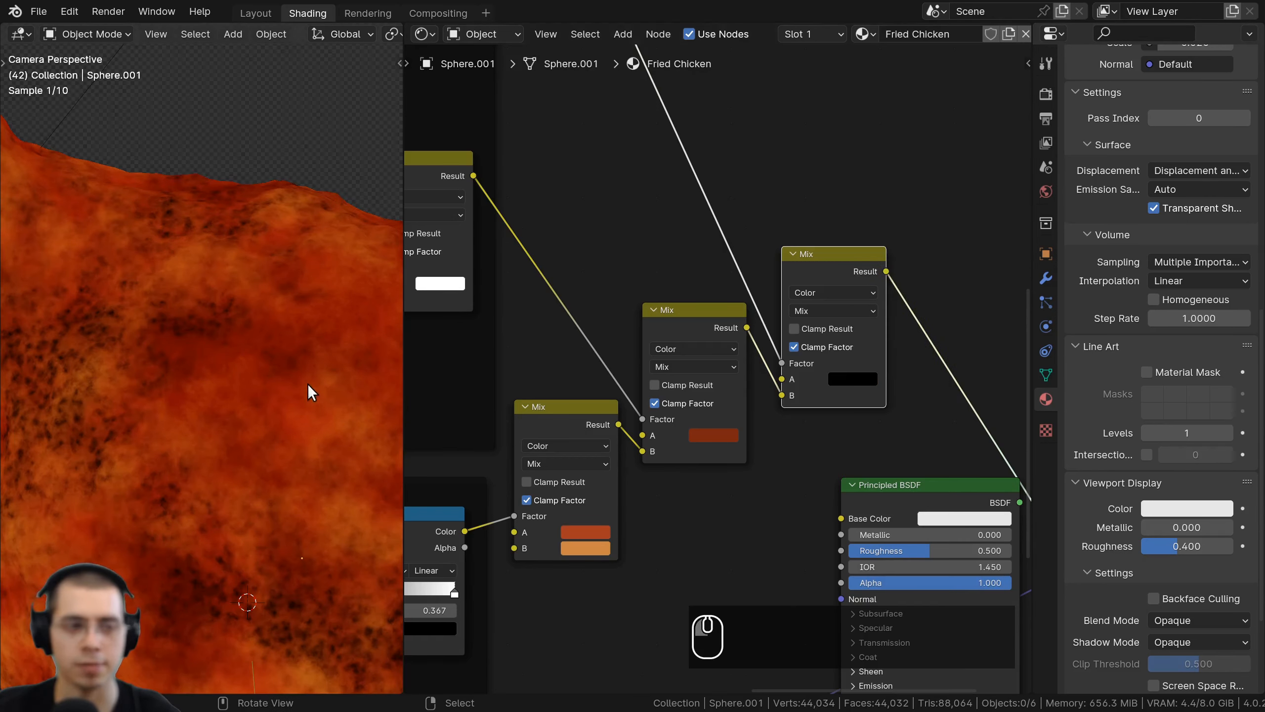
scroll(249, 359, "down", 4)
middle_click_drag(221, 344, 289, 374, "shift")
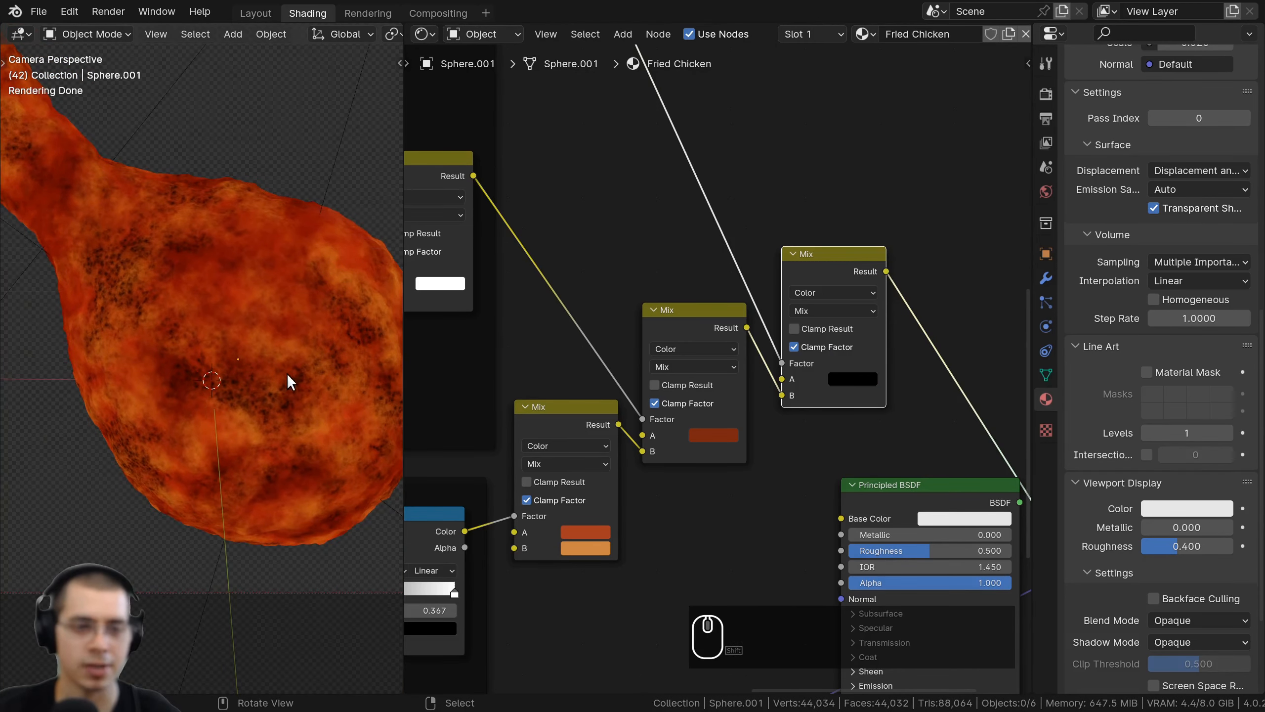
Preview the Burnt Texture Lighten output on the mesh, and return to previewing the third colored Mix node.
left_click(696, 313)
scroll(655, 119, "down", 4)
middle_click_drag(621, 65, 664, 262)
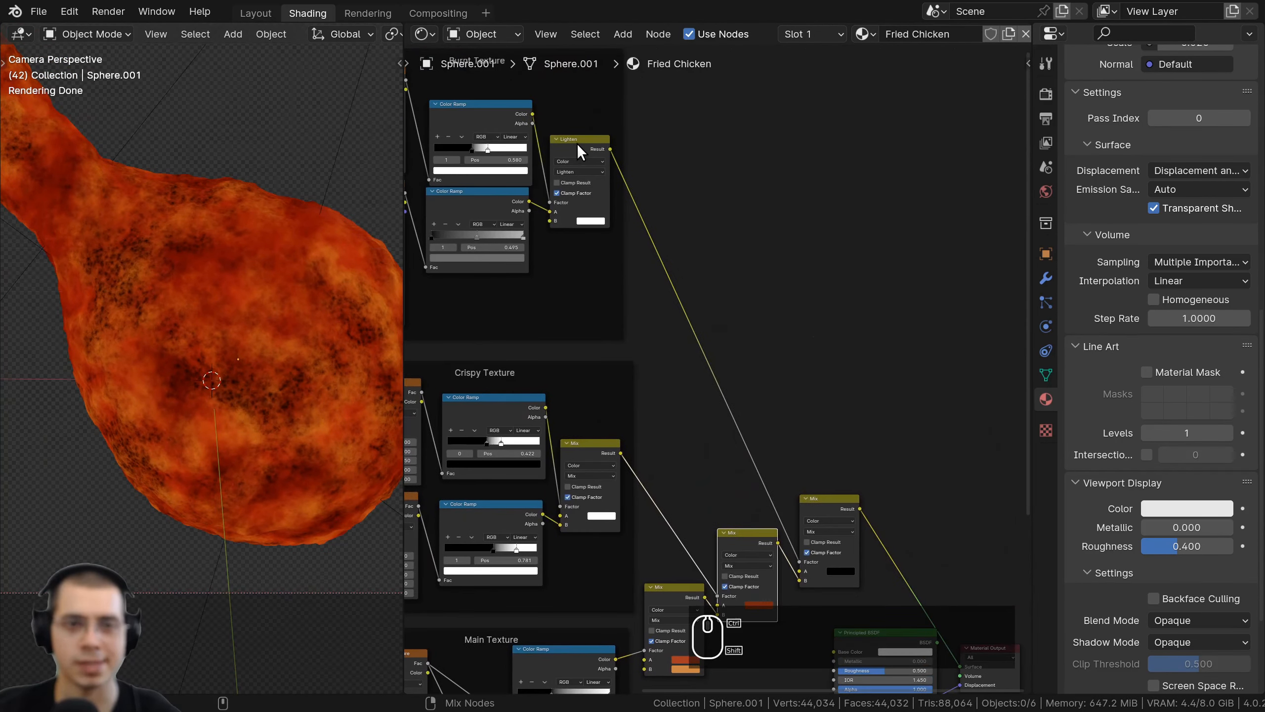
left_click(578, 142, "ctrl+shift")
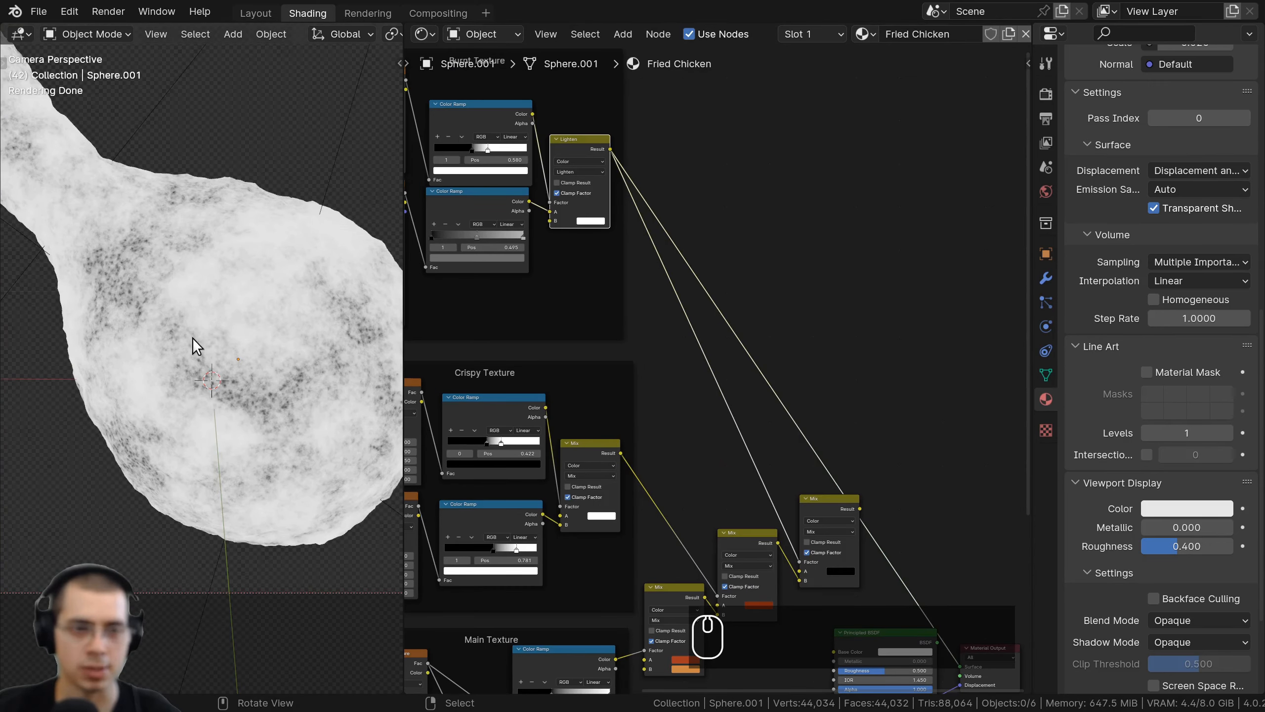
middle_click_drag(847, 498, 847, 319)
scroll(847, 319, "up", 5)
left_click(844, 312, "ctrl+shift")
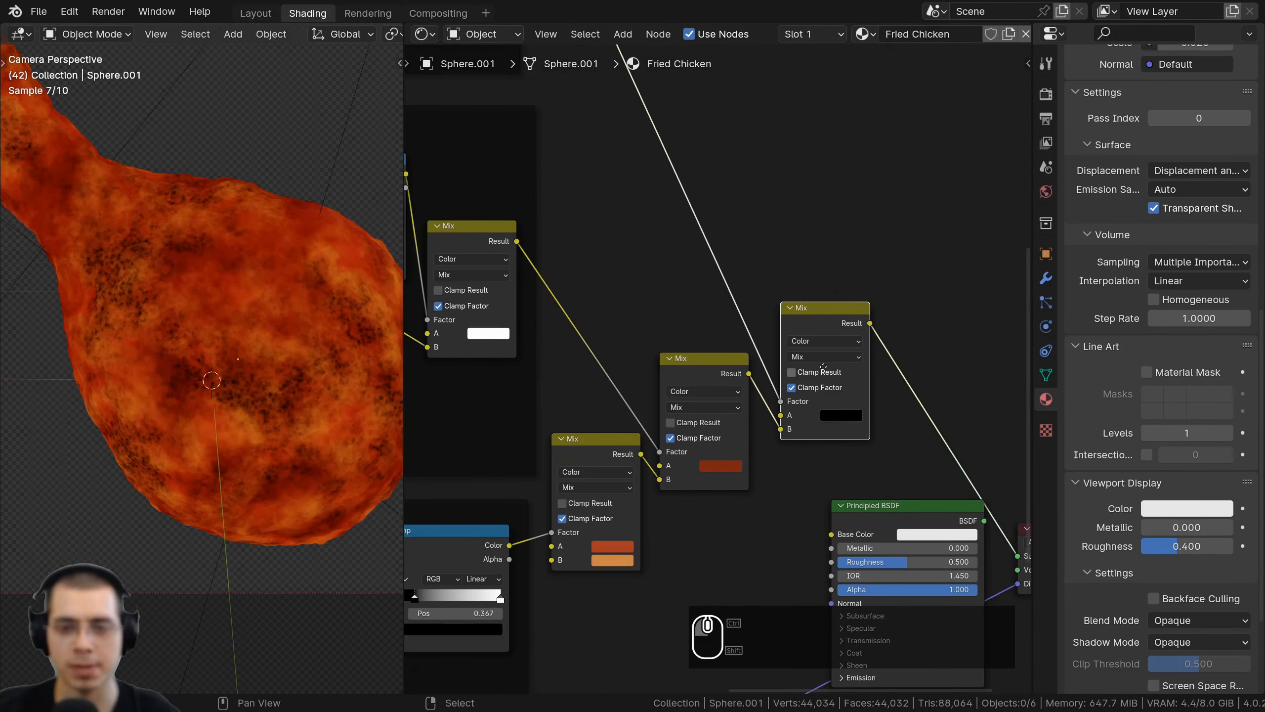
Set the third colored Mix node's A color to dark brown hex 2C0C04 and inspect the whole mesh.
scroll(854, 416, "up", 2)
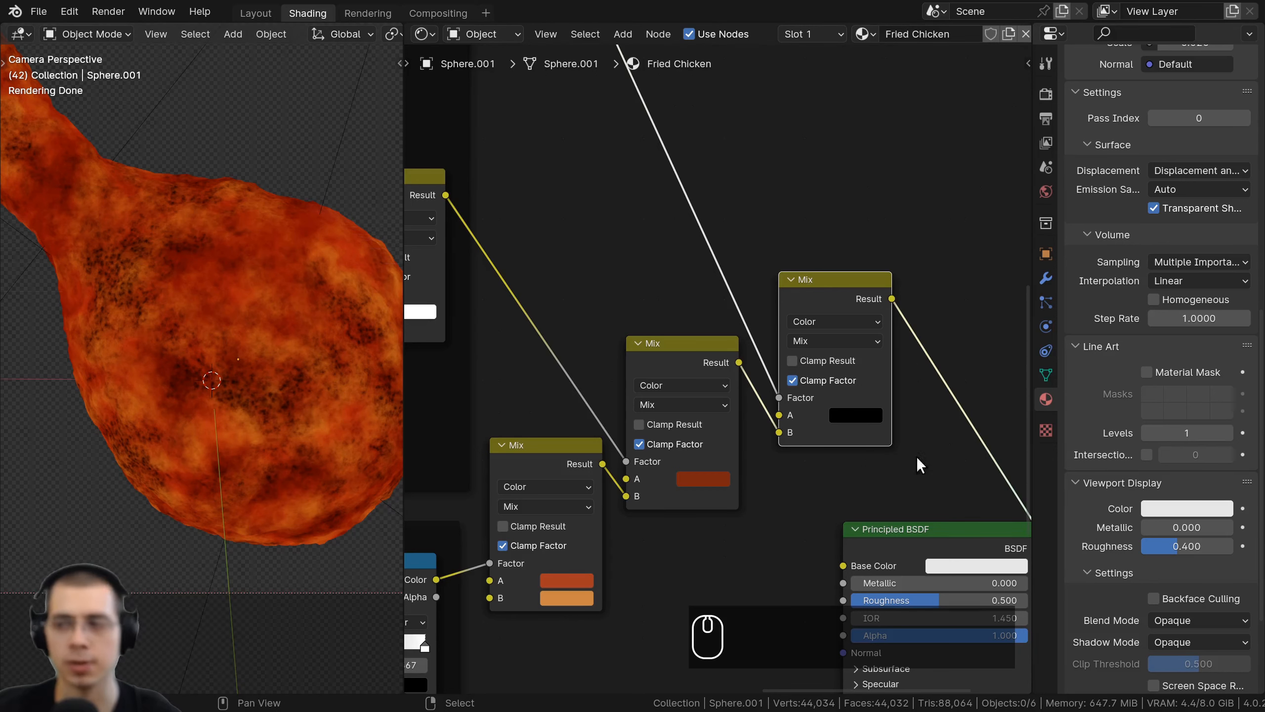
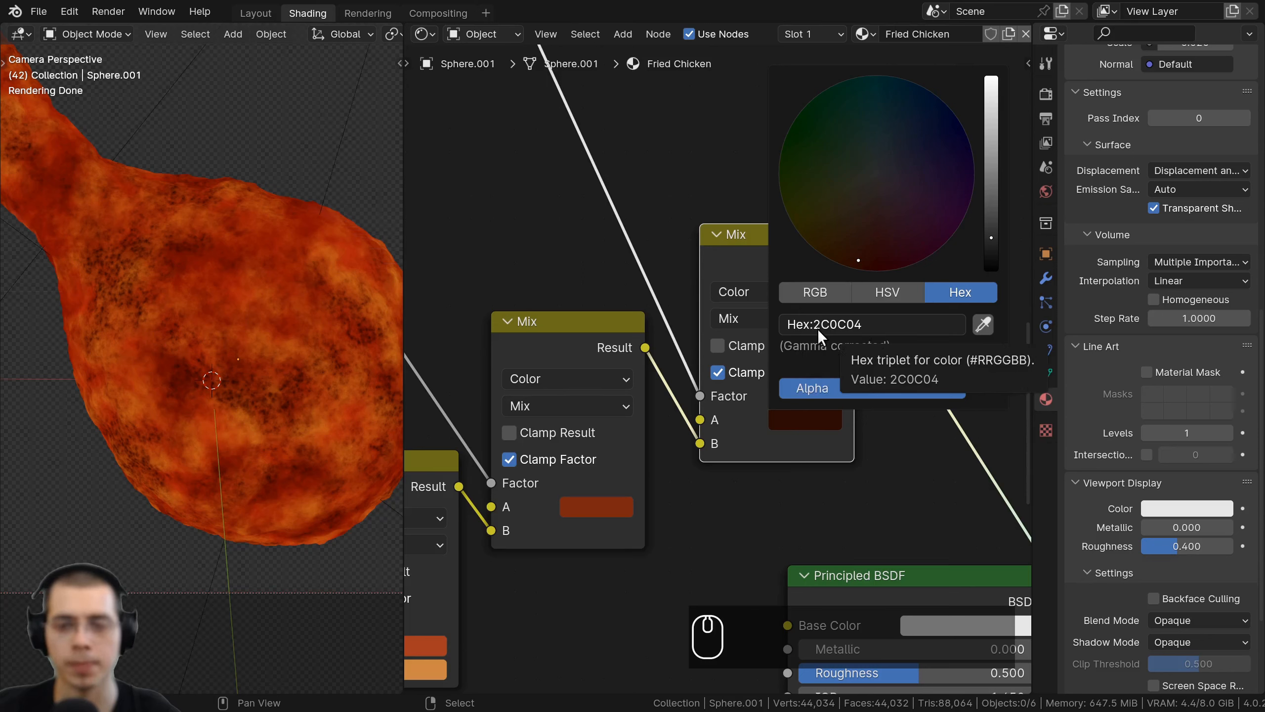
scroll(138, 326, "down", 4)
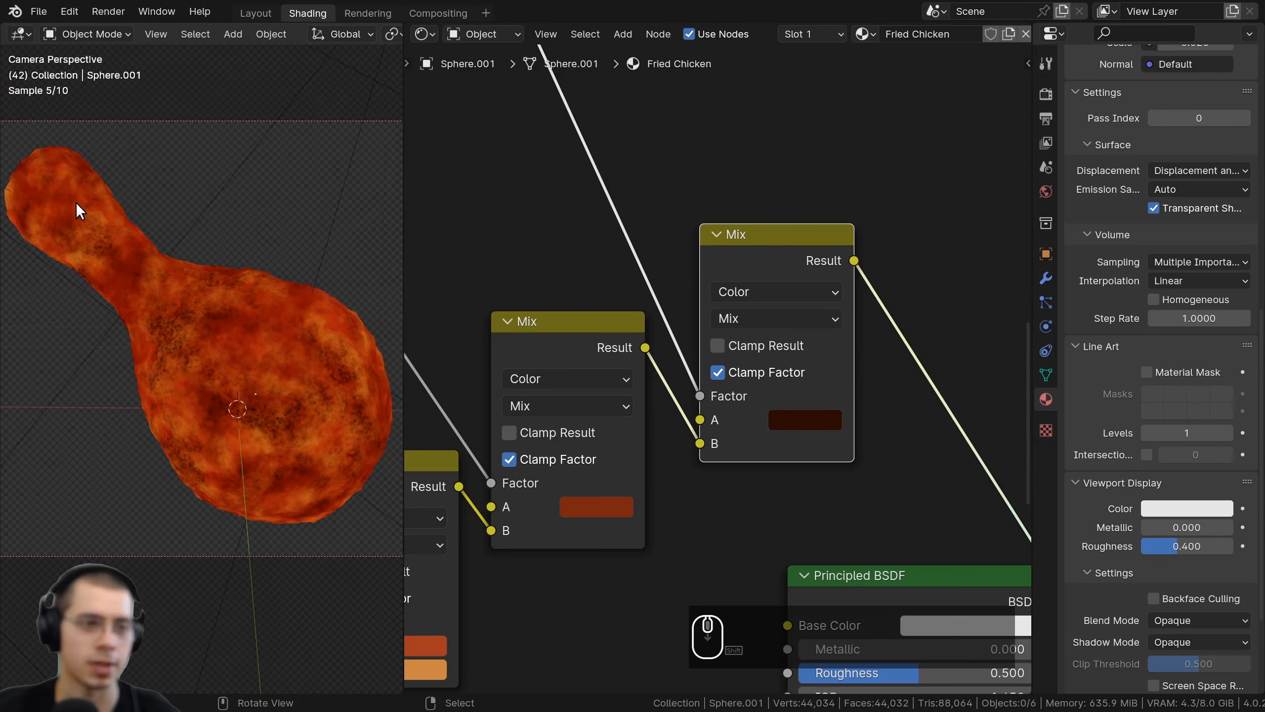
scroll(760, 339, "down", 3)
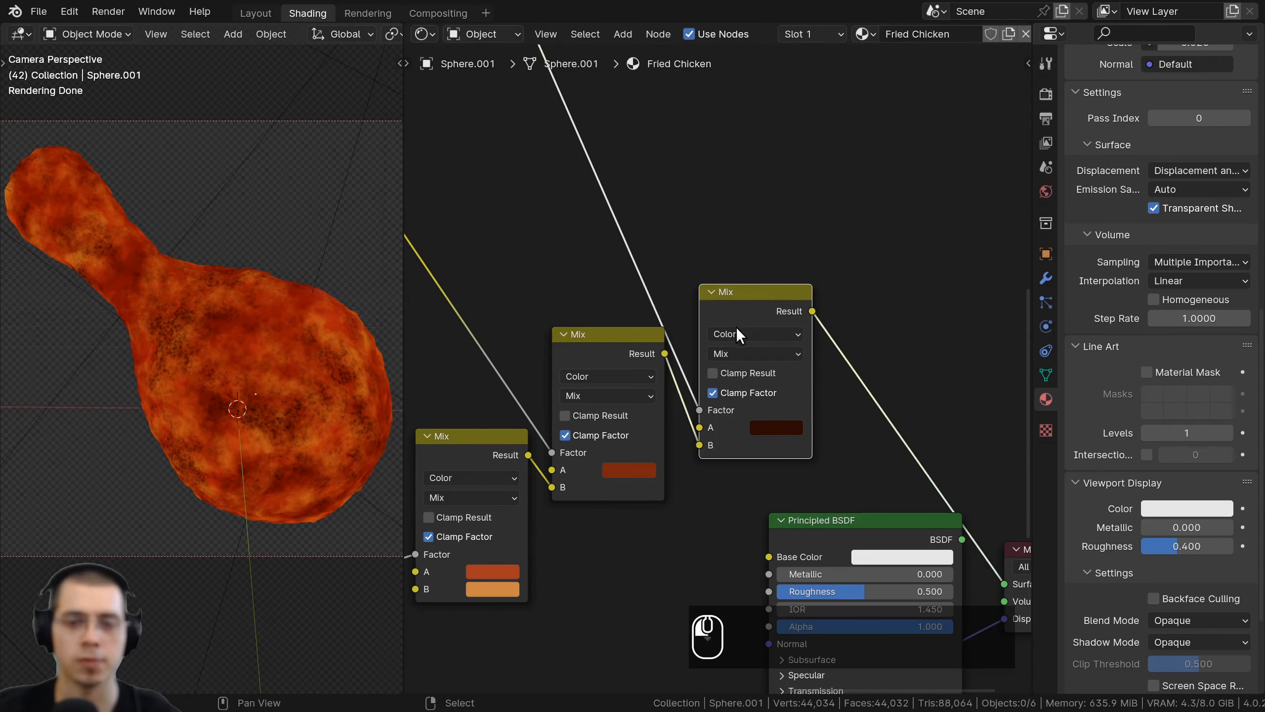
Move the three colored Mix nodes together into a joint frame and line them up side by side.
scroll(538, 344, "down", 2)
left_click_drag(574, 243, 777, 424)
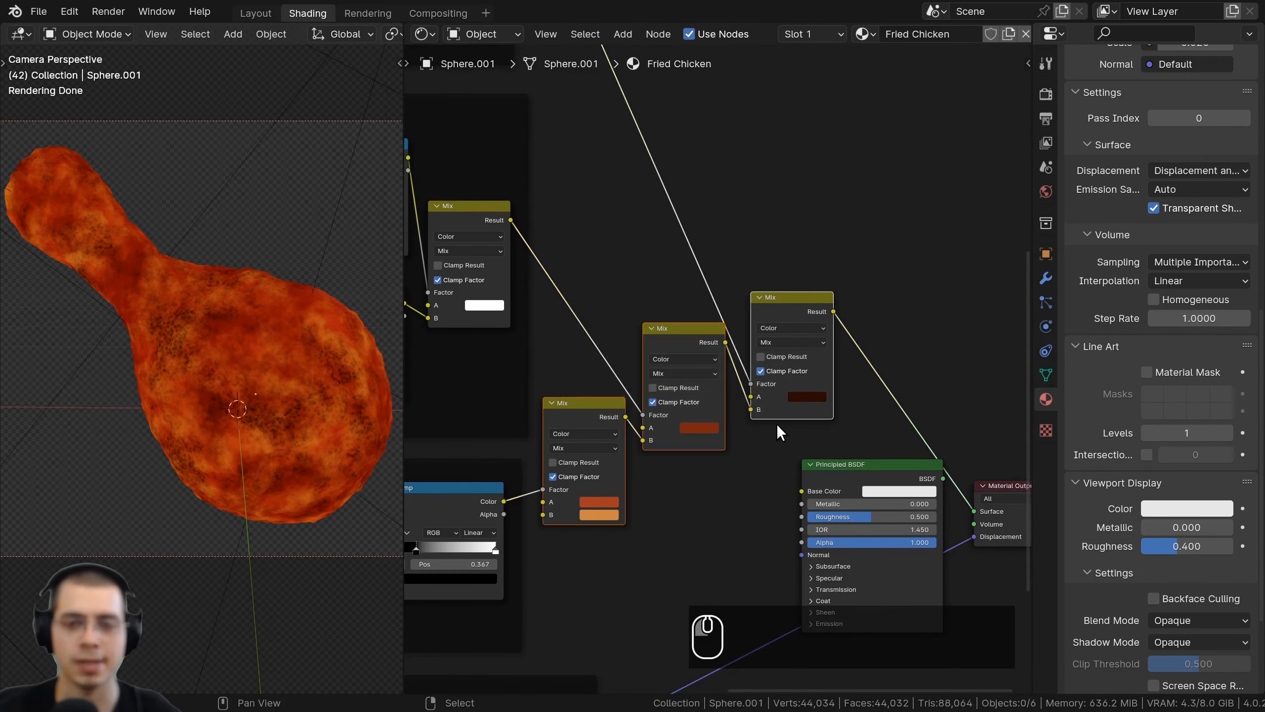
key("g")
key("ctrl+j")
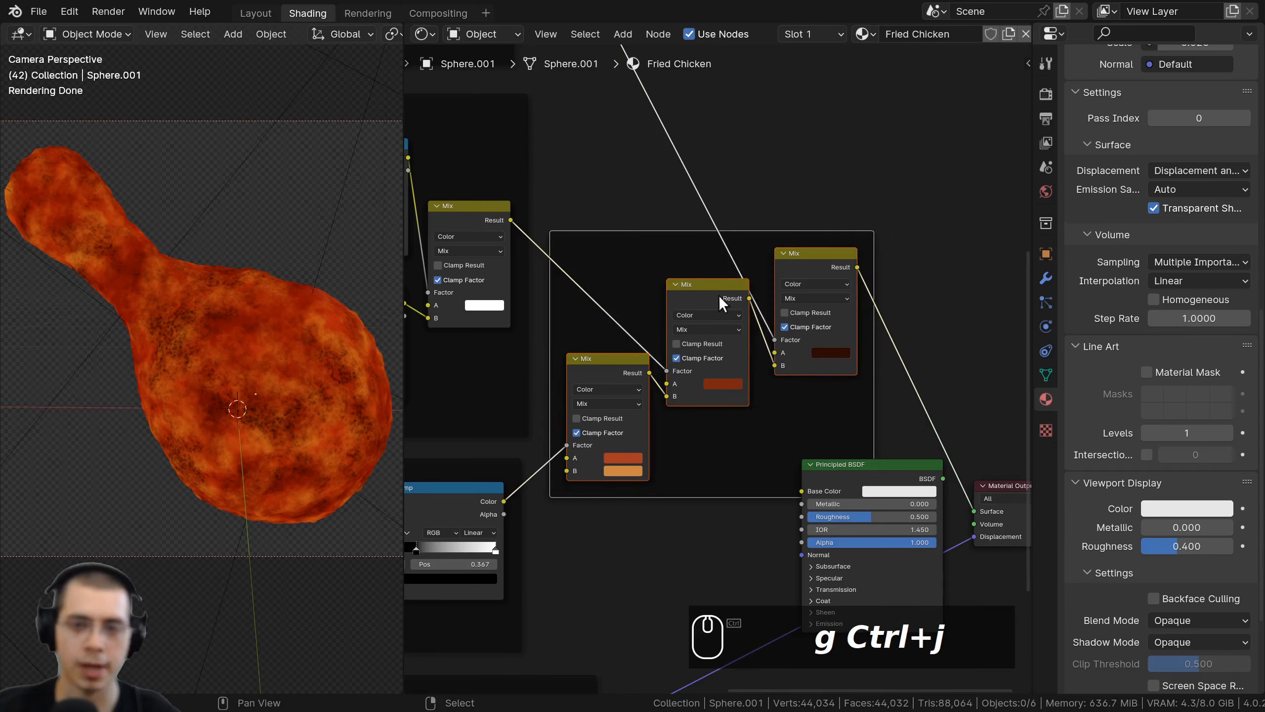
left_click_drag(608, 373, 618, 291)
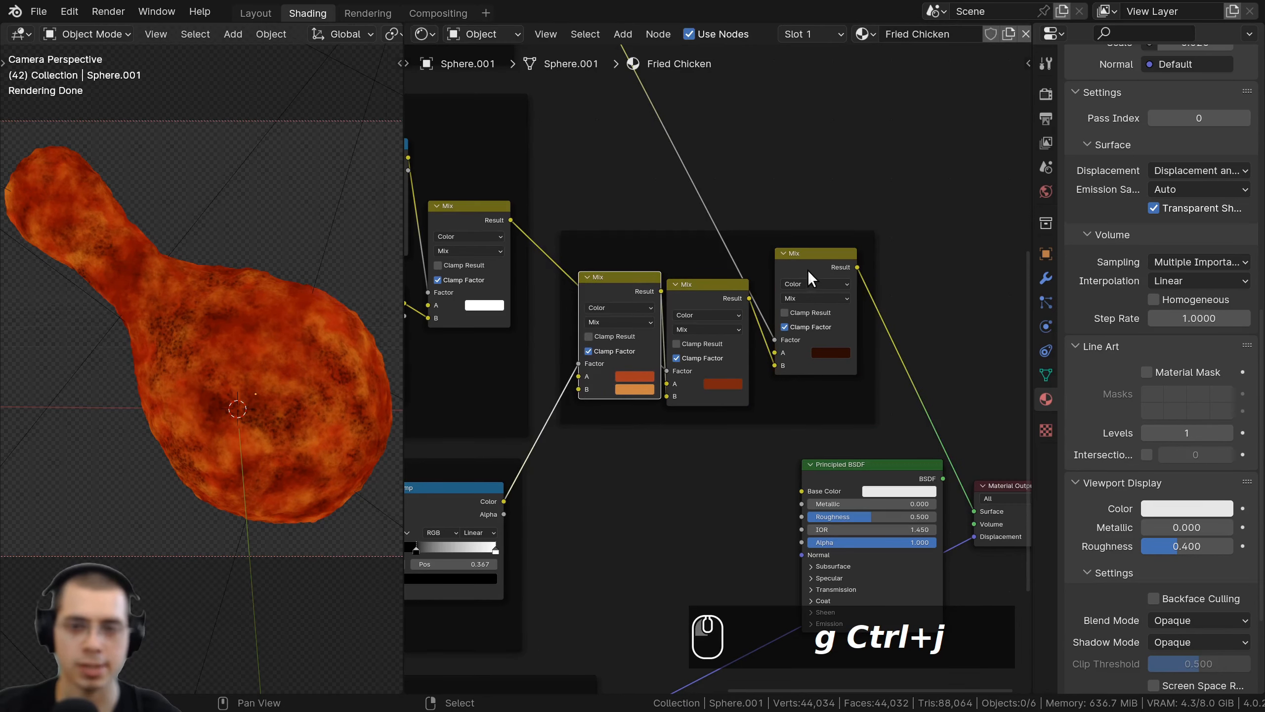
left_click_drag(808, 270, 797, 297)
Label the frame around the three colored Mix nodes "Color".
left_click(753, 257)
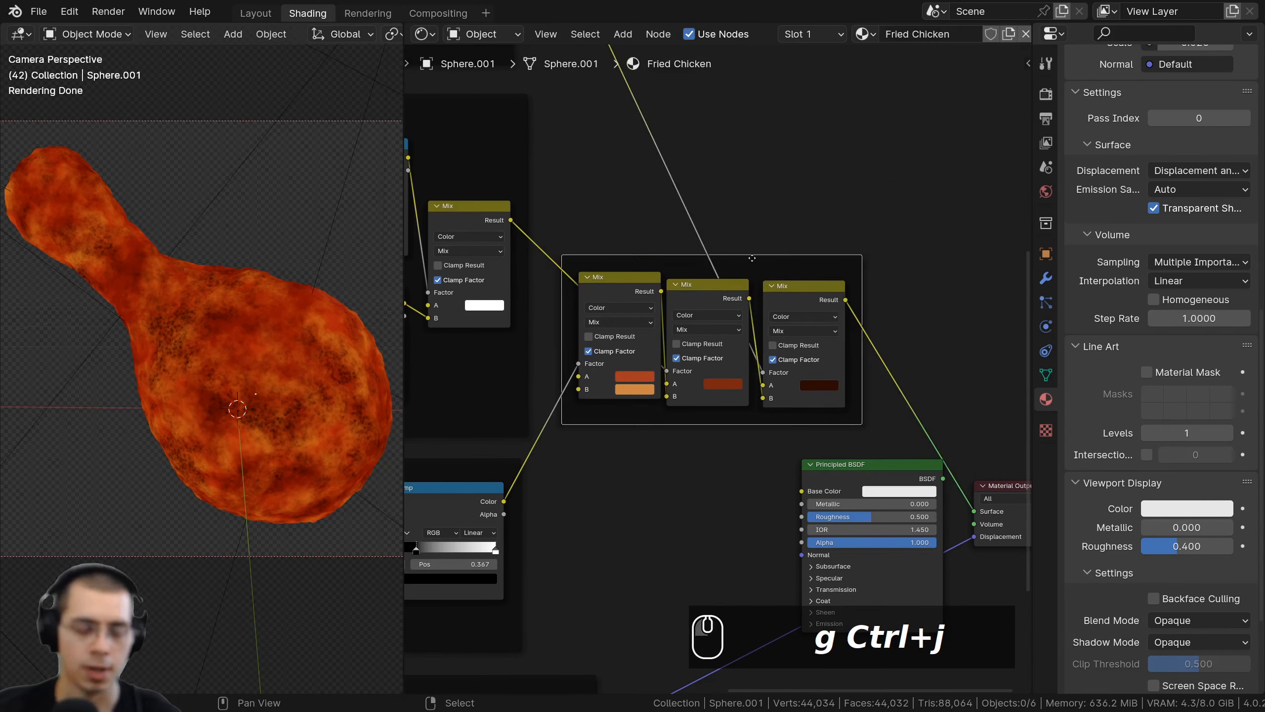
key("F2")
type("Color")
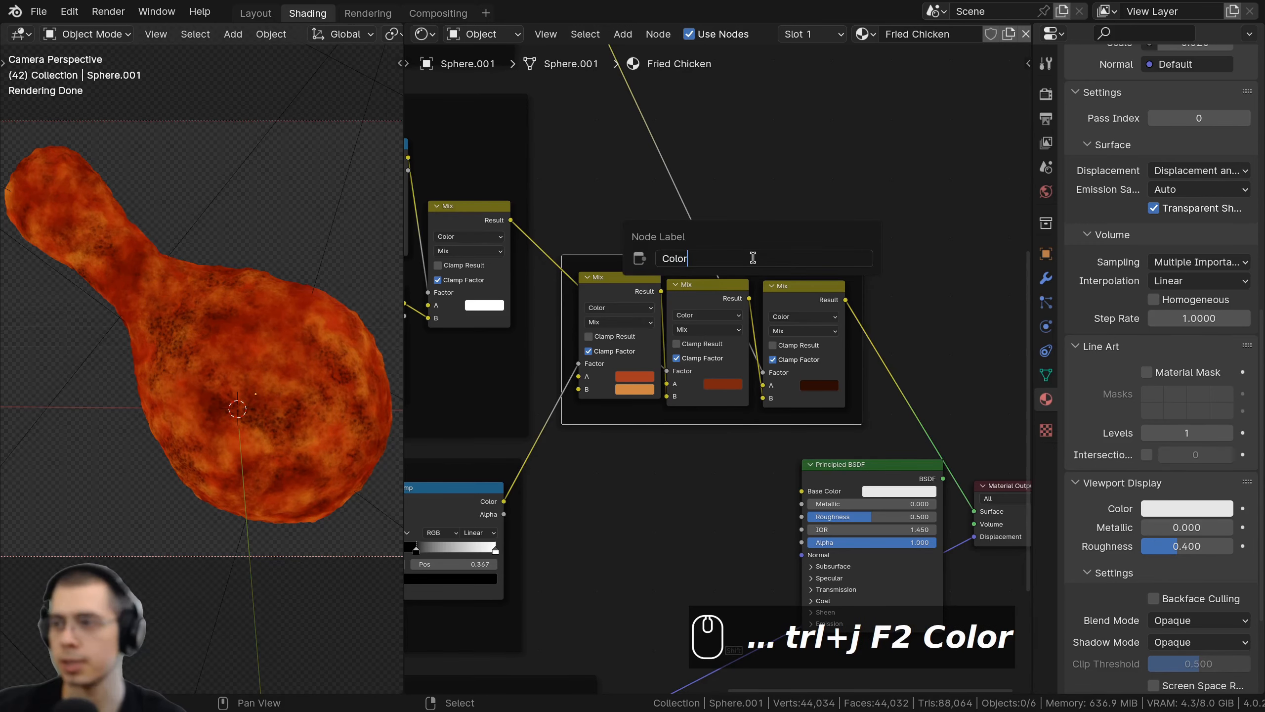
key("Return")
Place the Principled BSDF and Material Output beside the Color frame and wire the third Mix through Base Color to the Surface output.
scroll(803, 358, "down", 2)
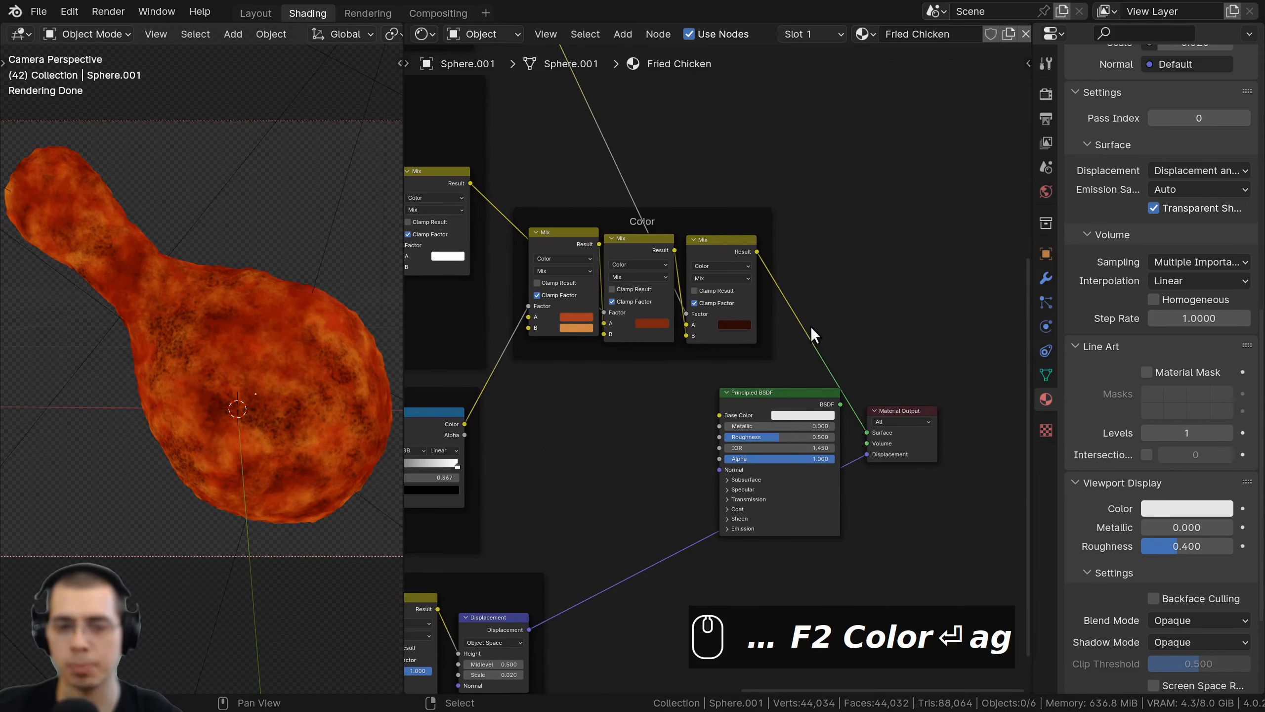
key("g")
left_click(902, 254)
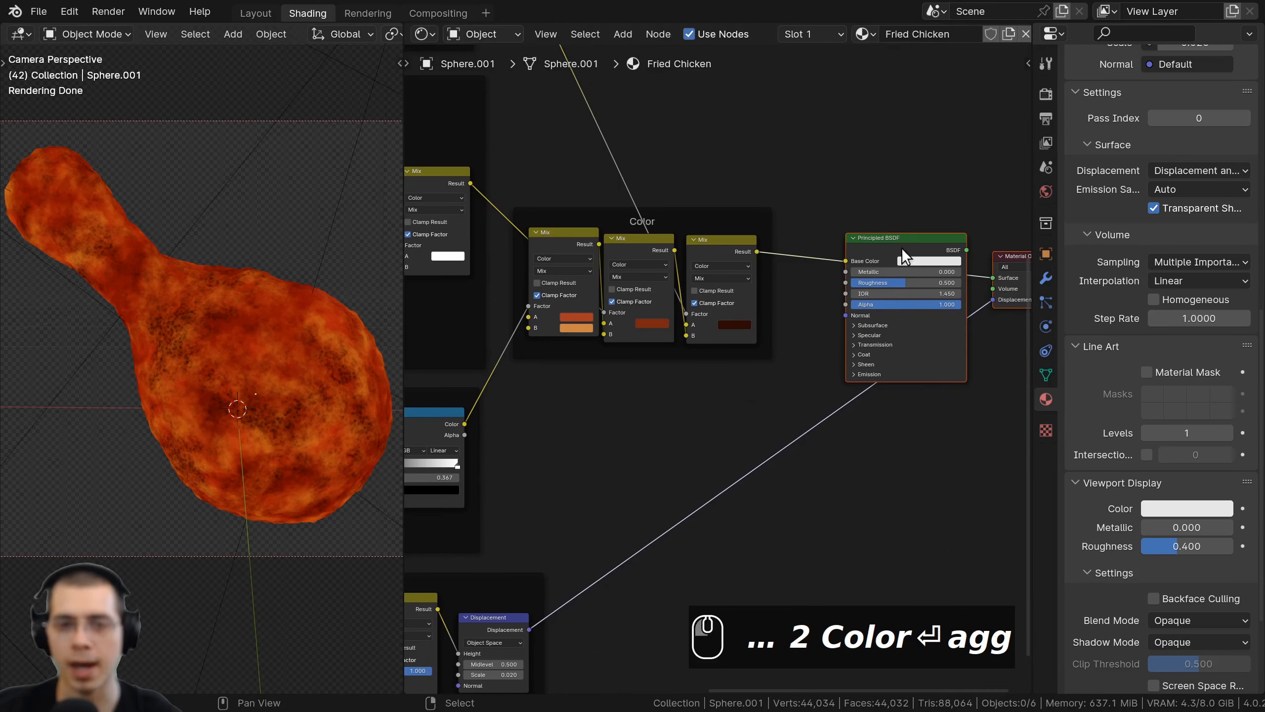
scroll(633, 215, "up", 1)
left_click(650, 221)
left_click_drag(691, 234, 802, 245)
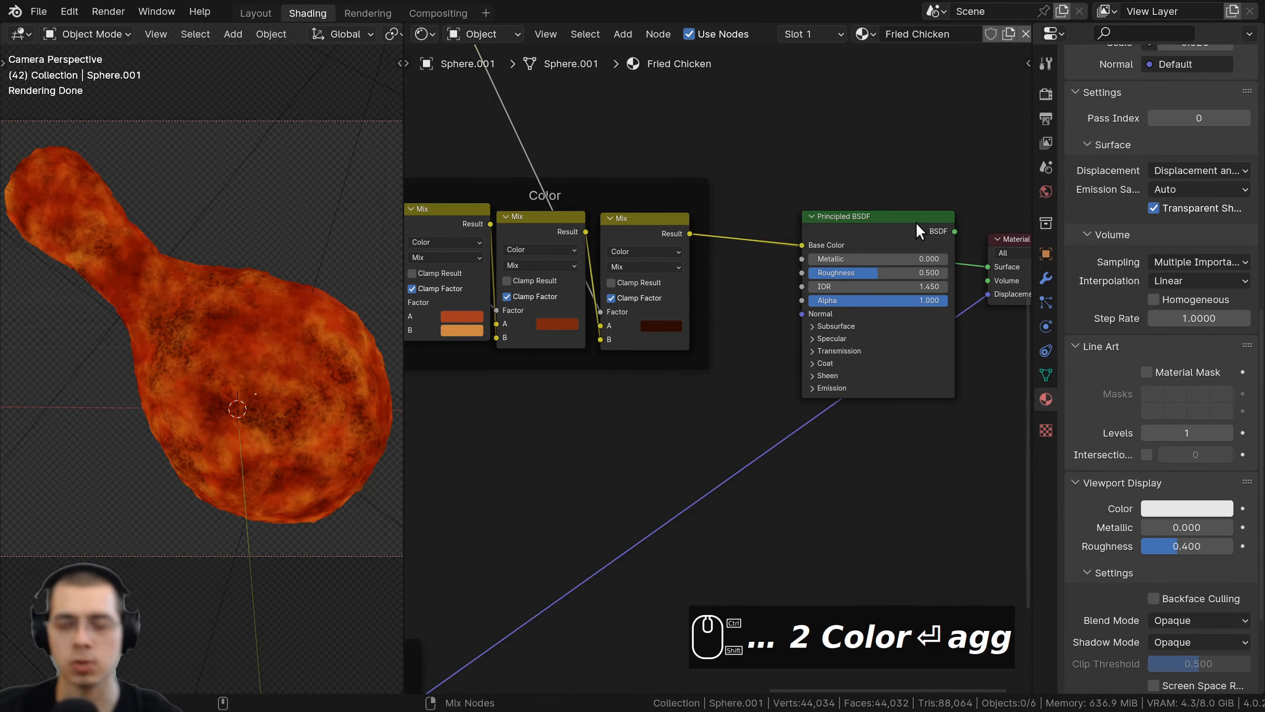
left_click_drag(916, 222, 938, 230)
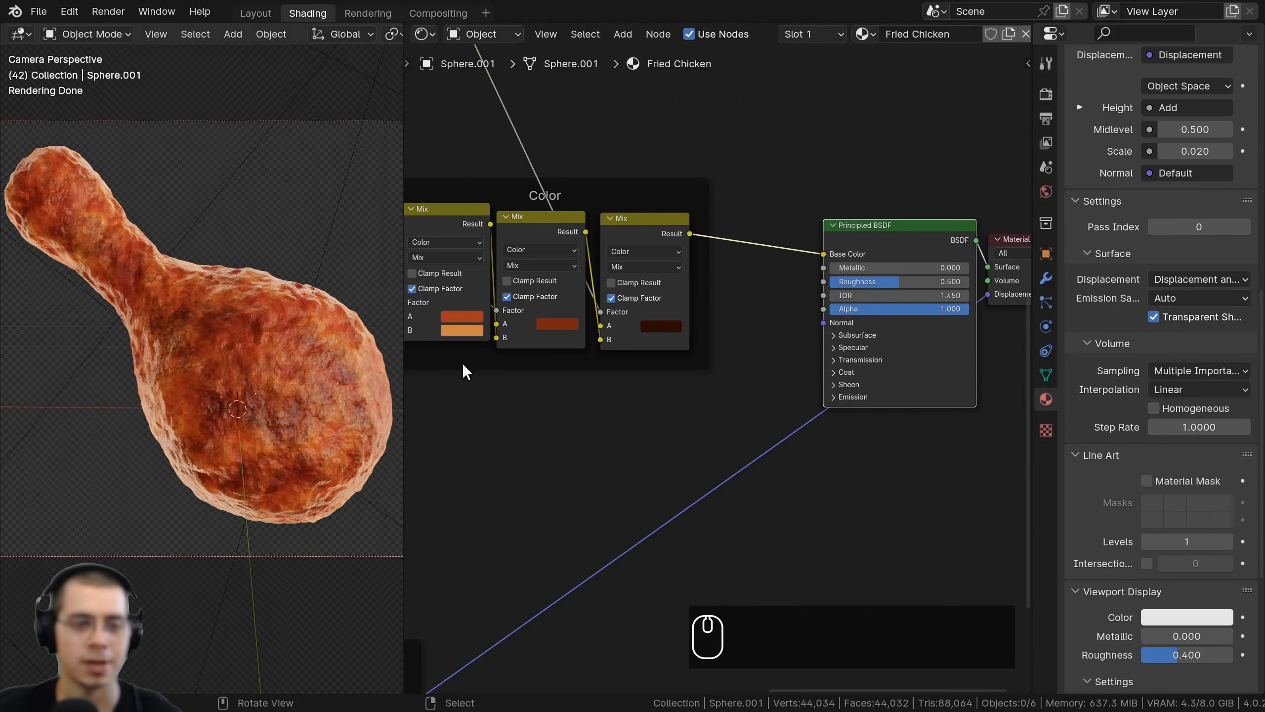
middle_click_drag(764, 327, 784, 352)
scroll(821, 359, "up", 2)
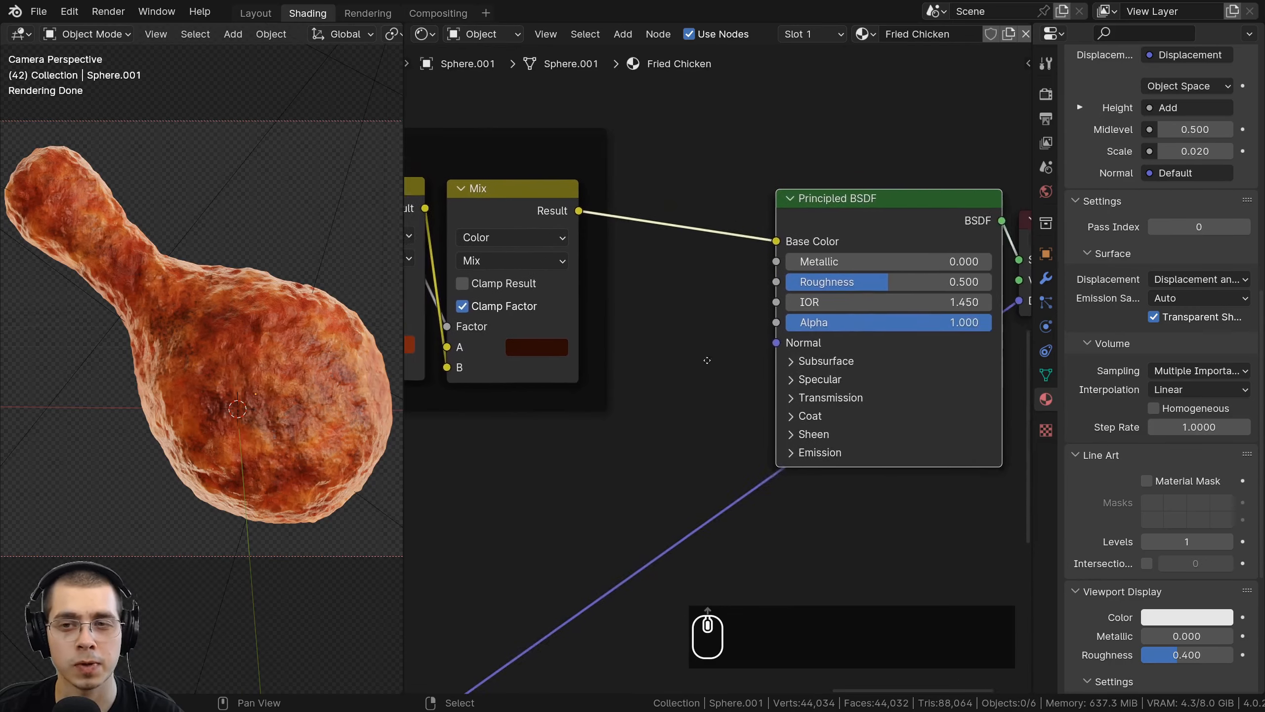
Link the third Mix node's Result to the Principled BSDF Roughness and move the shader and output nodes away to make room.
mouse_move(823, 294)
left_mouse_down()
mouse_move(870, 294)
mouse_move(744, 294)
mouse_move(822, 296)
left_mouse_up()
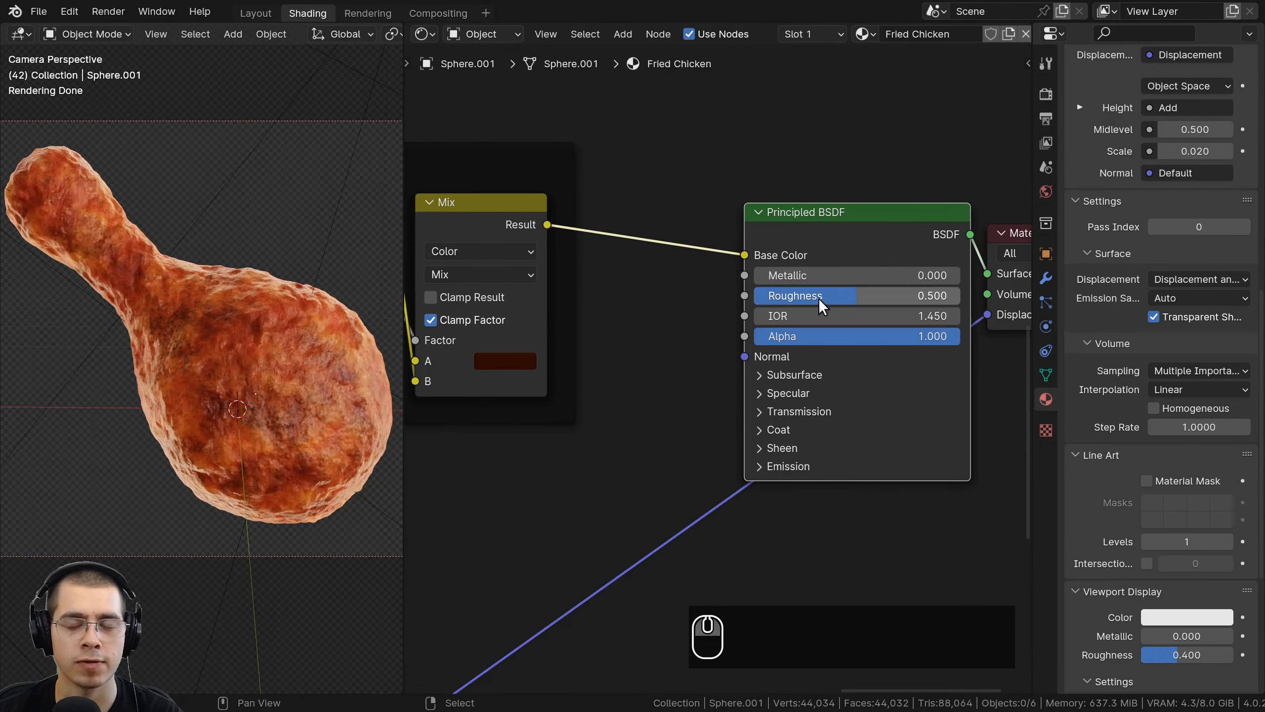
scroll(815, 301, "down", 4)
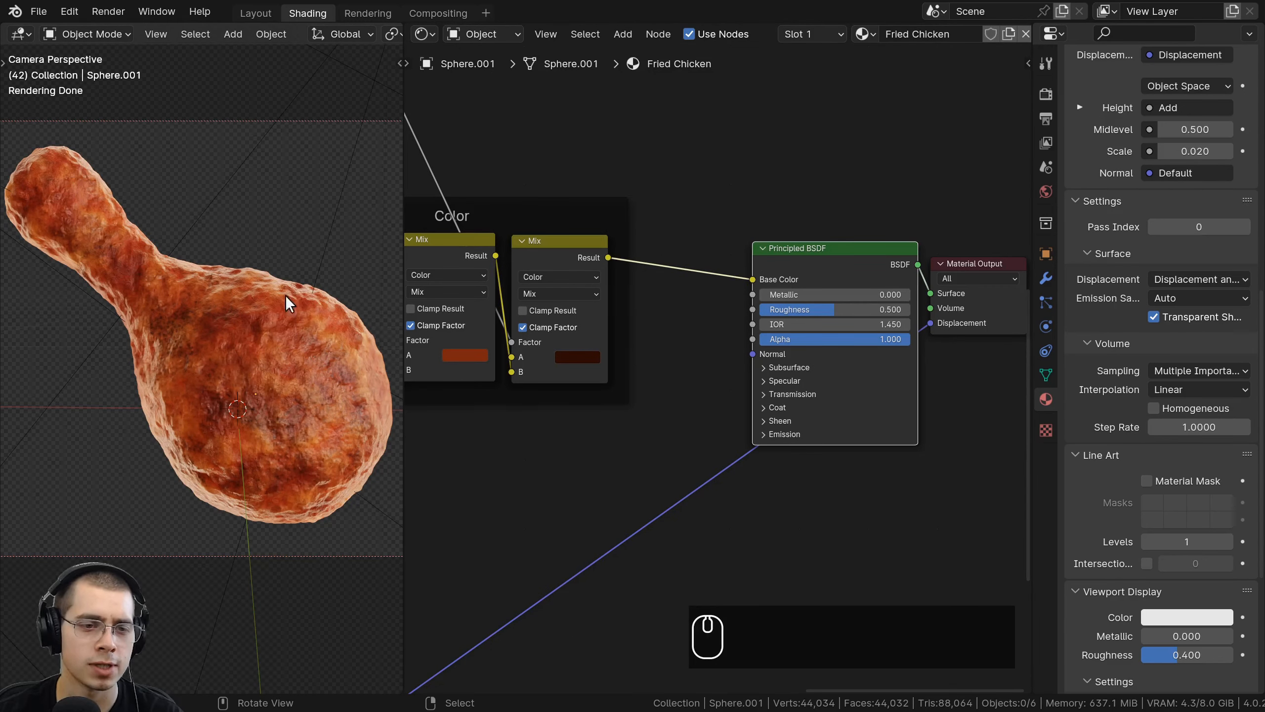
scroll(799, 376, "down", 1)
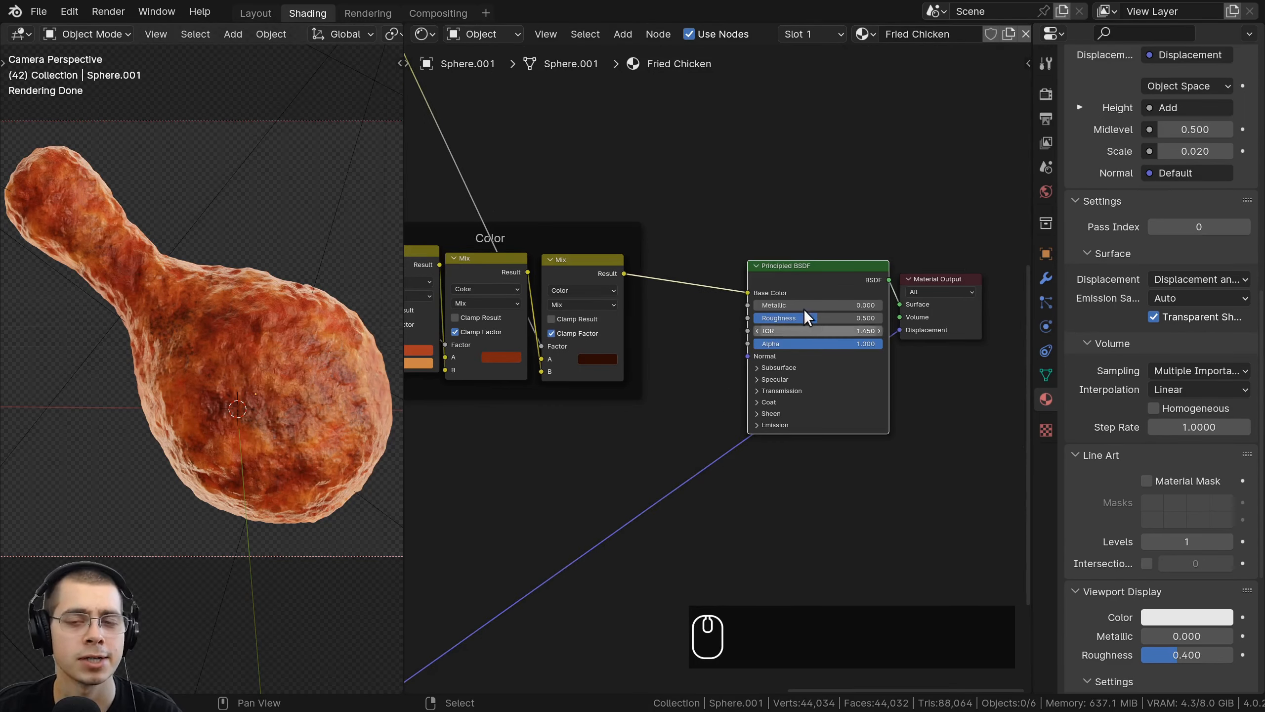
scroll(732, 351, "up", 2)
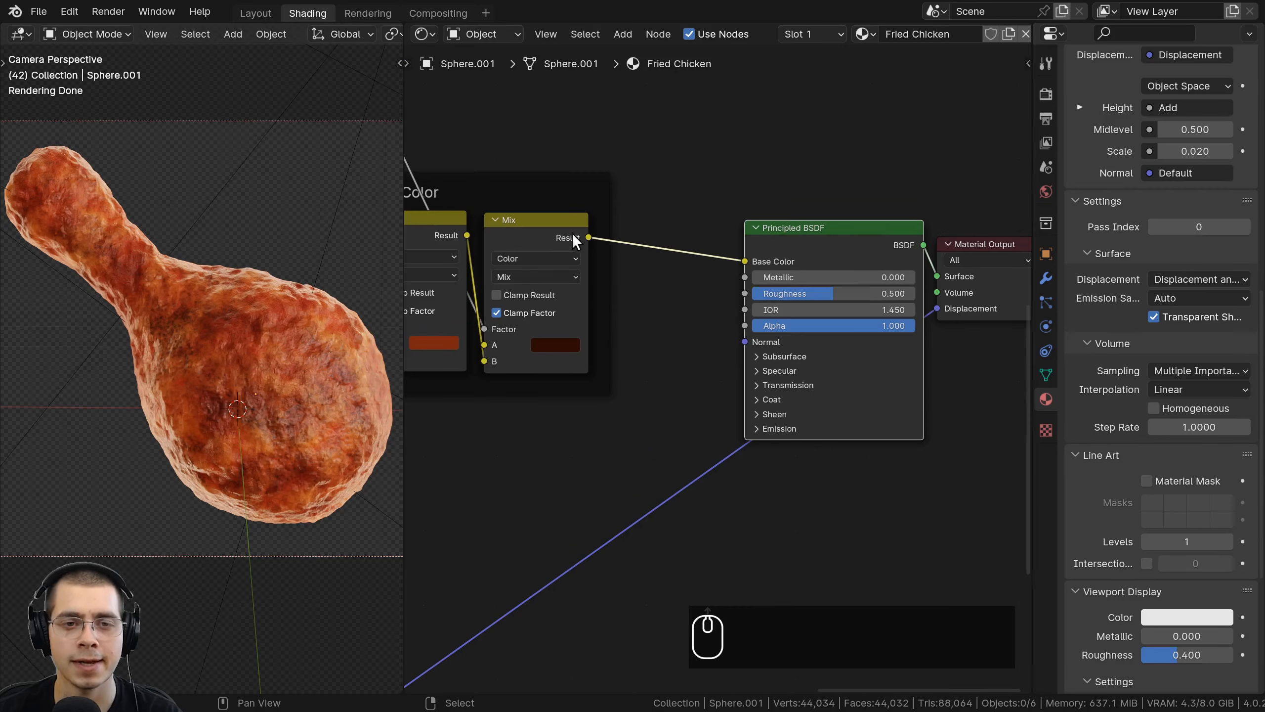
left_click_drag(589, 238, 745, 294)
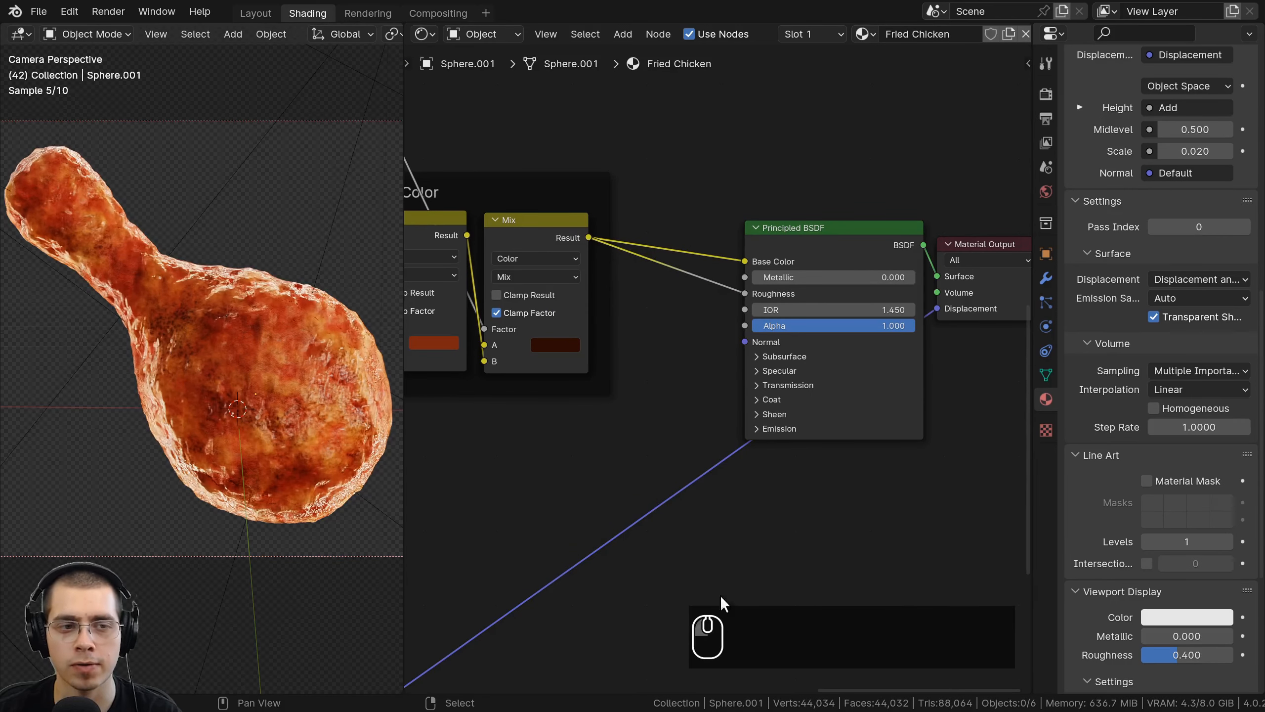
scroll(723, 602, "down", 1)
left_click_drag(724, 179, 941, 369)
left_click_drag(821, 274, 963, 256)
scroll(725, 325, "up", 1)
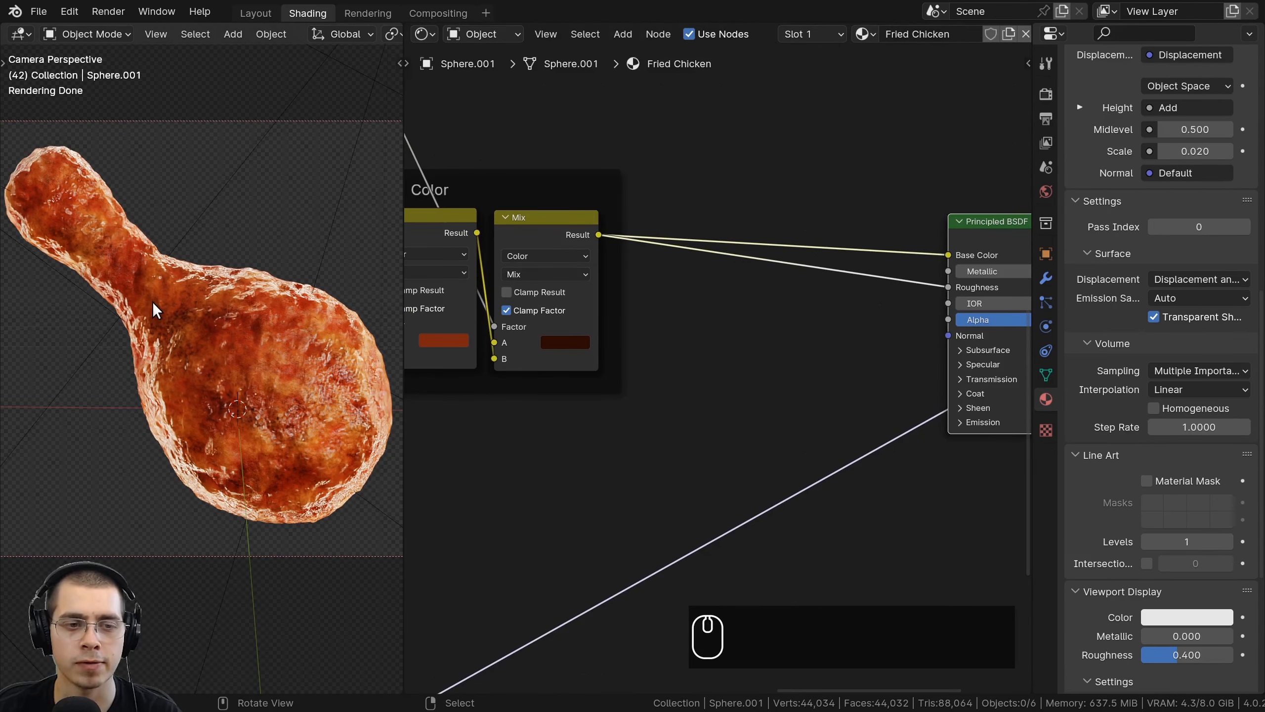
middle_click_drag(639, 256, 636, 242)
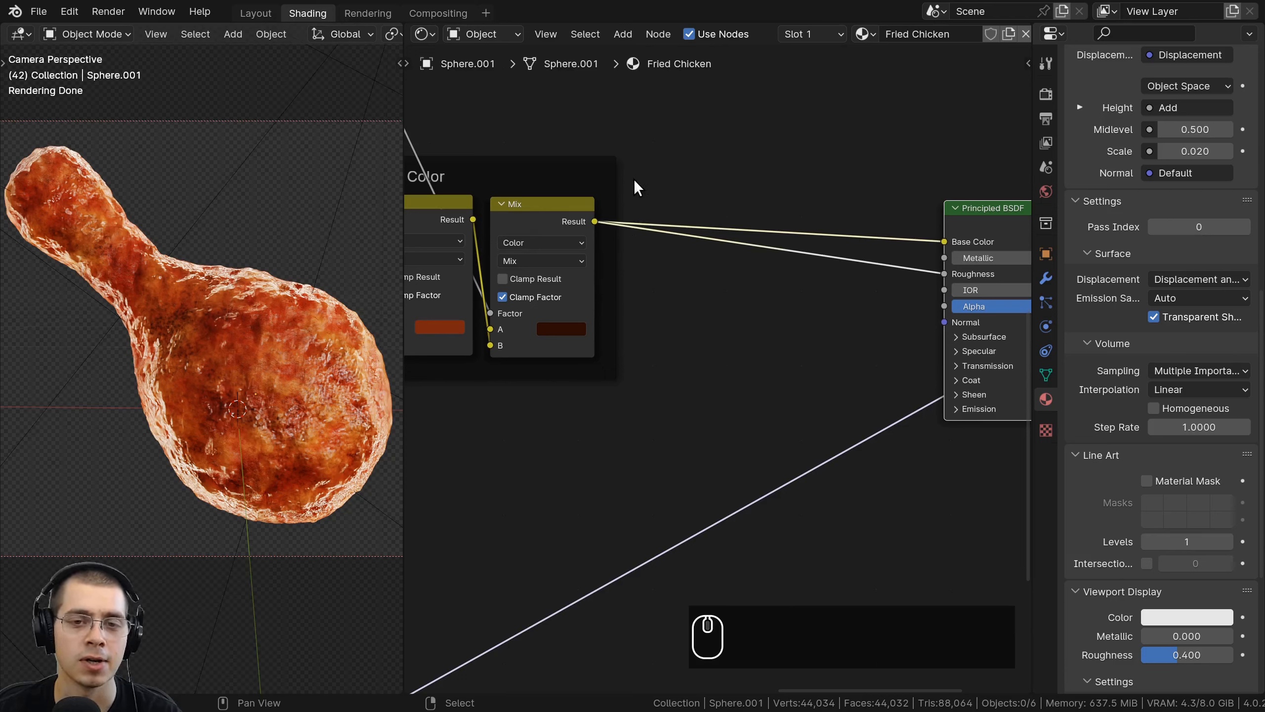
Insert a Color Ramp between the third Mix node's Result and the Principled BSDF Roughness.
key("shift+a")
type("col")
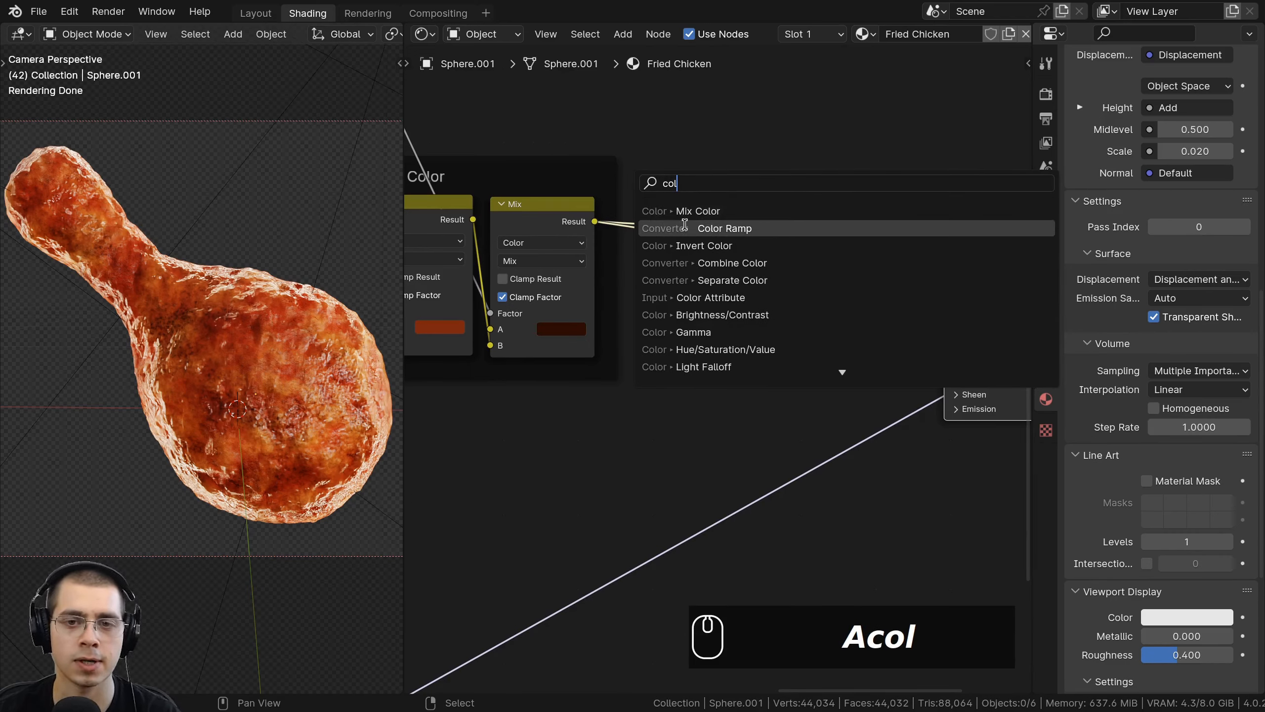
left_click(685, 227)
left_click(792, 276)
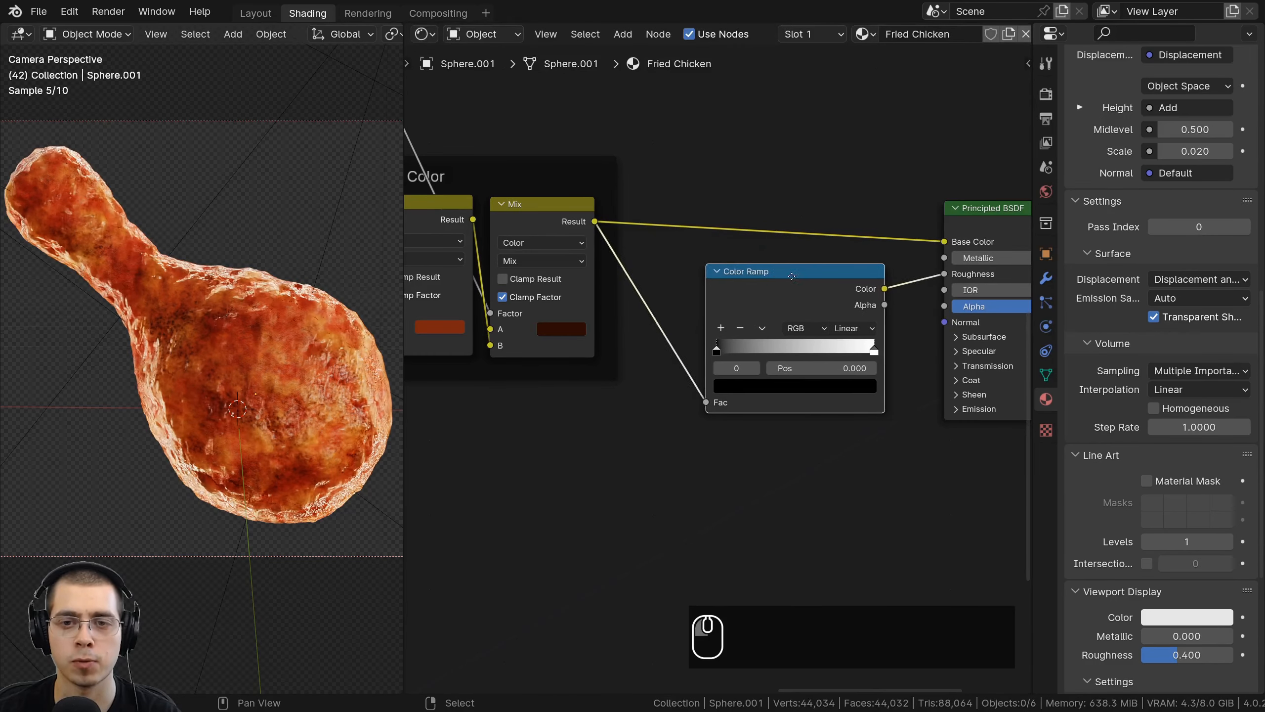
Tighten the roughness Color Ramp, bringing the white stop to about the middle and the black stop to 0.111.
scroll(729, 327, "up", 3)
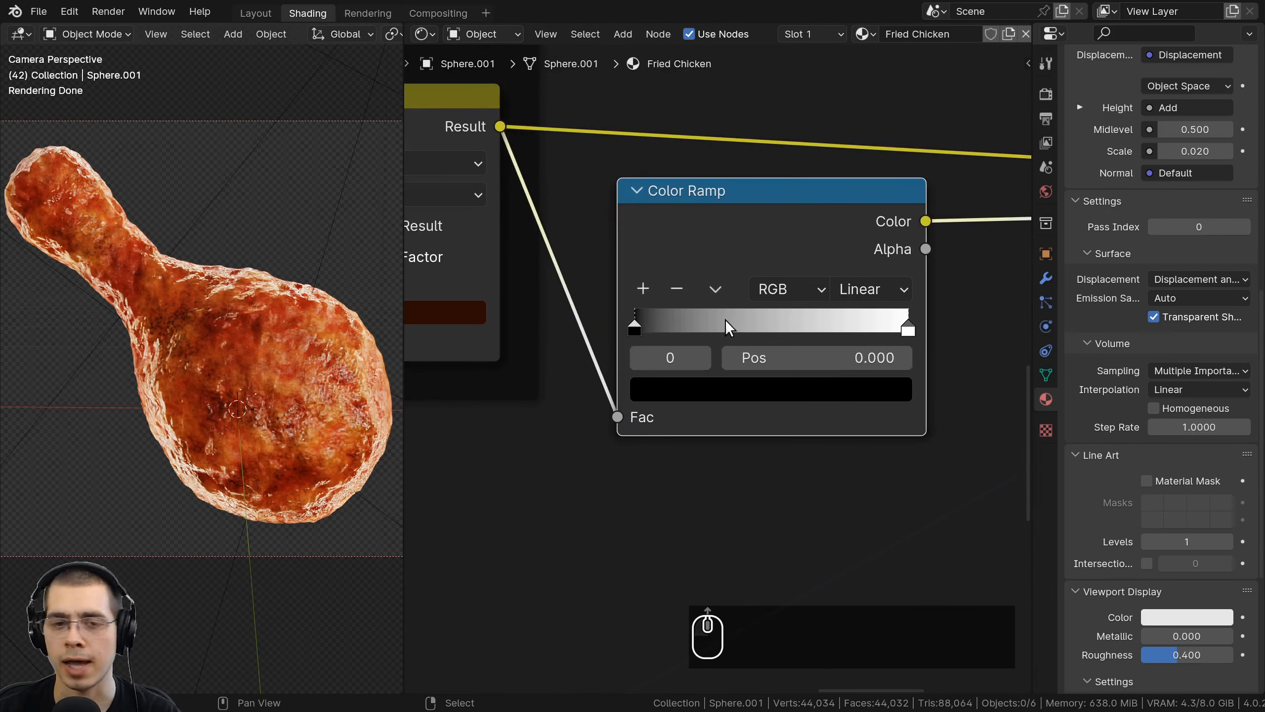
left_click_drag(887, 331, 765, 331)
left_click_drag(656, 331, 788, 325)
left_click_drag(675, 326, 886, 329)
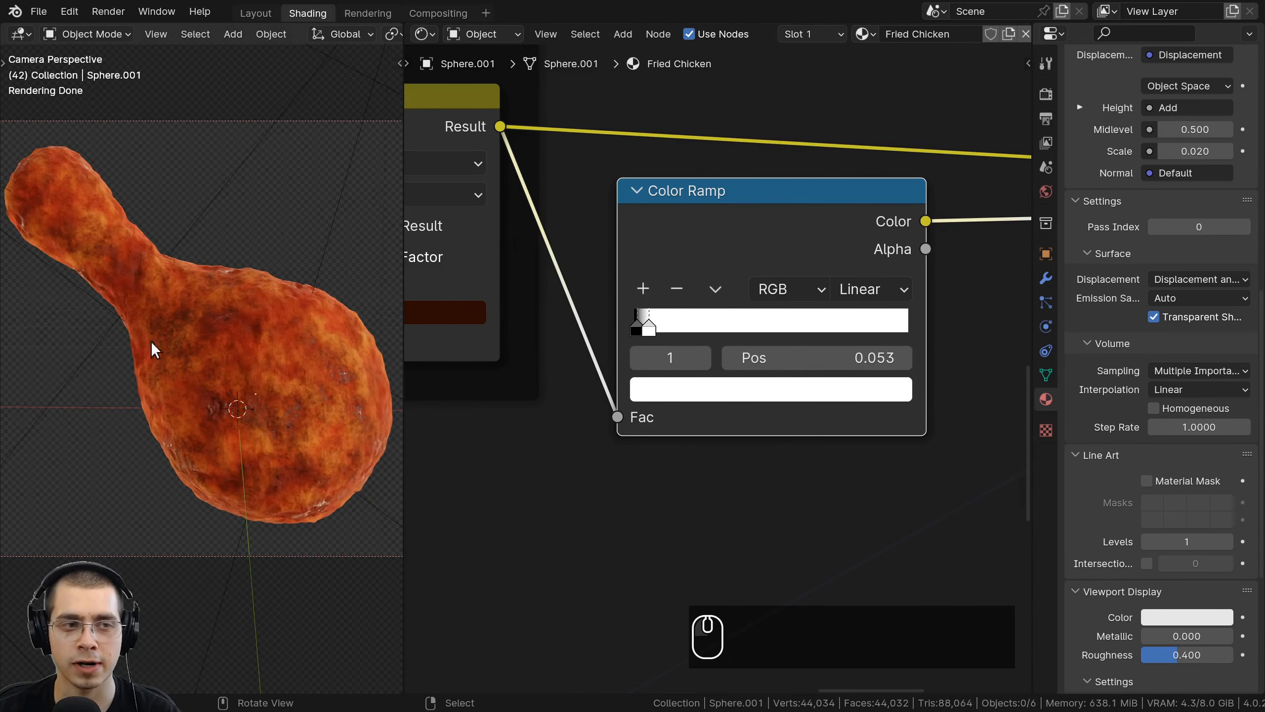
left_click_drag(636, 329, 665, 333)
scroll(842, 334, "up", 1)
left_click_drag(892, 345, 787, 334)
left_click_drag(679, 339, 678, 341)
middle_click_drag(696, 407, 696, 455)
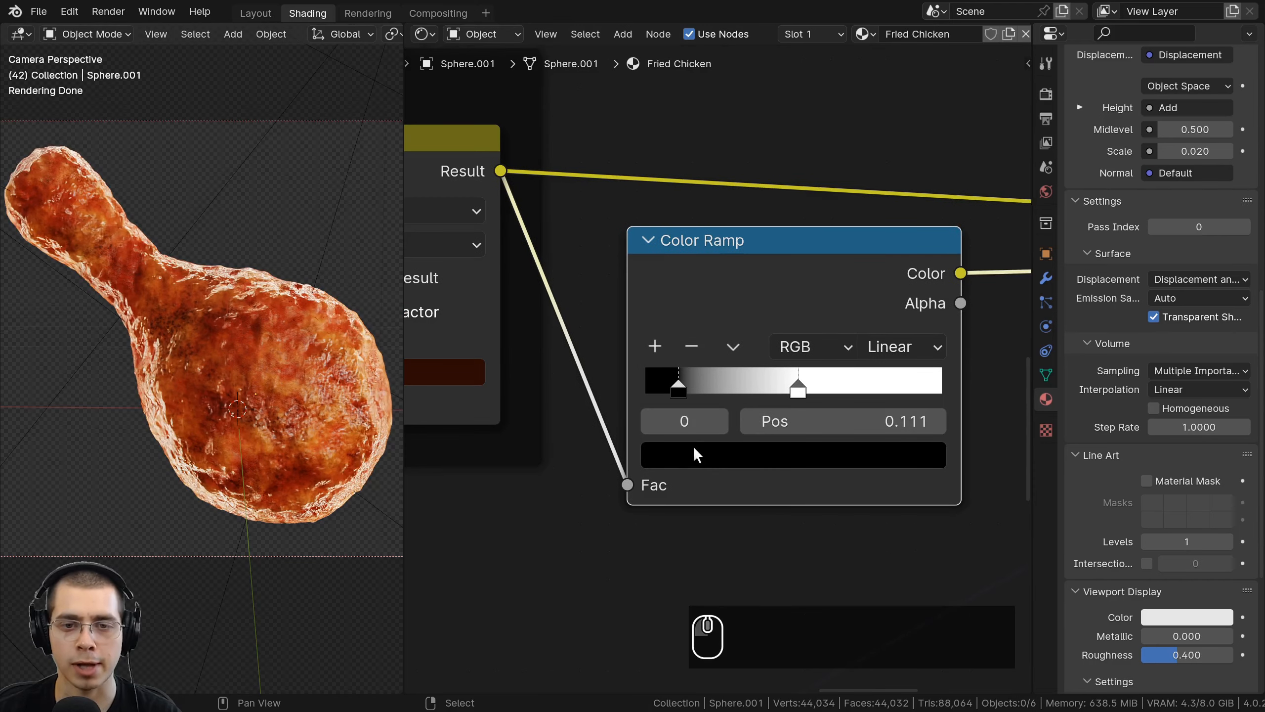
Set the roughness ramp's black stop to grey hex A7A7A7 and shift the Color Ramp node closer to the Mix node.
left_click(709, 455)
left_click_drag(920, 255, 922, 113)
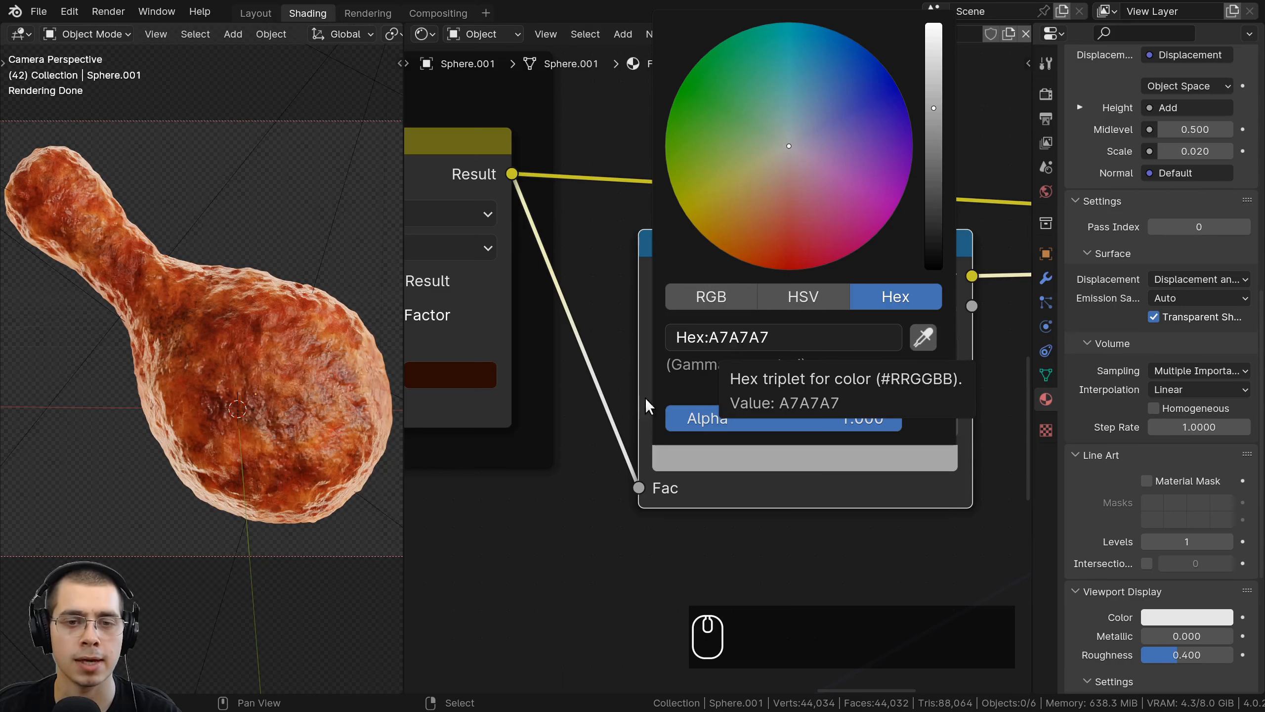
left_click_drag(719, 261, 669, 260)
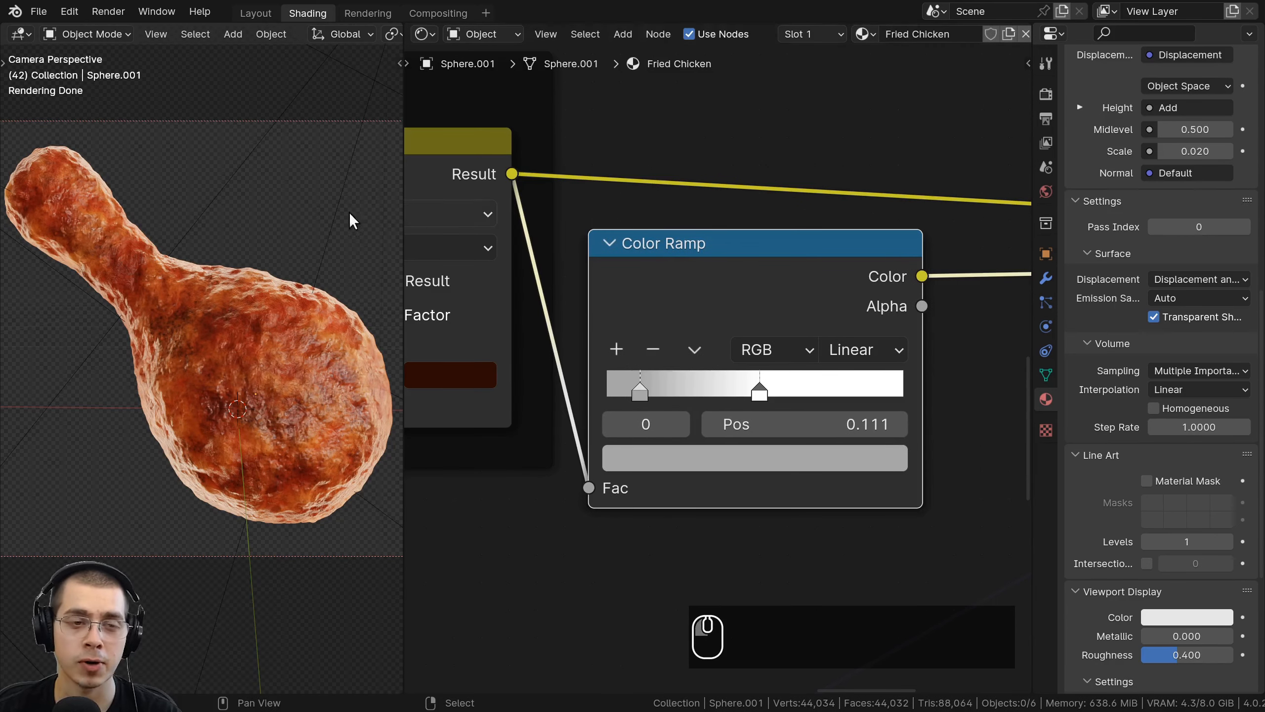
Insert a Hue/Saturation/Value node between the Color Ramp and Roughness, and try out its Value setting.
scroll(697, 319, "down", 2)
scroll(700, 316, "down", 3, "ctrl")
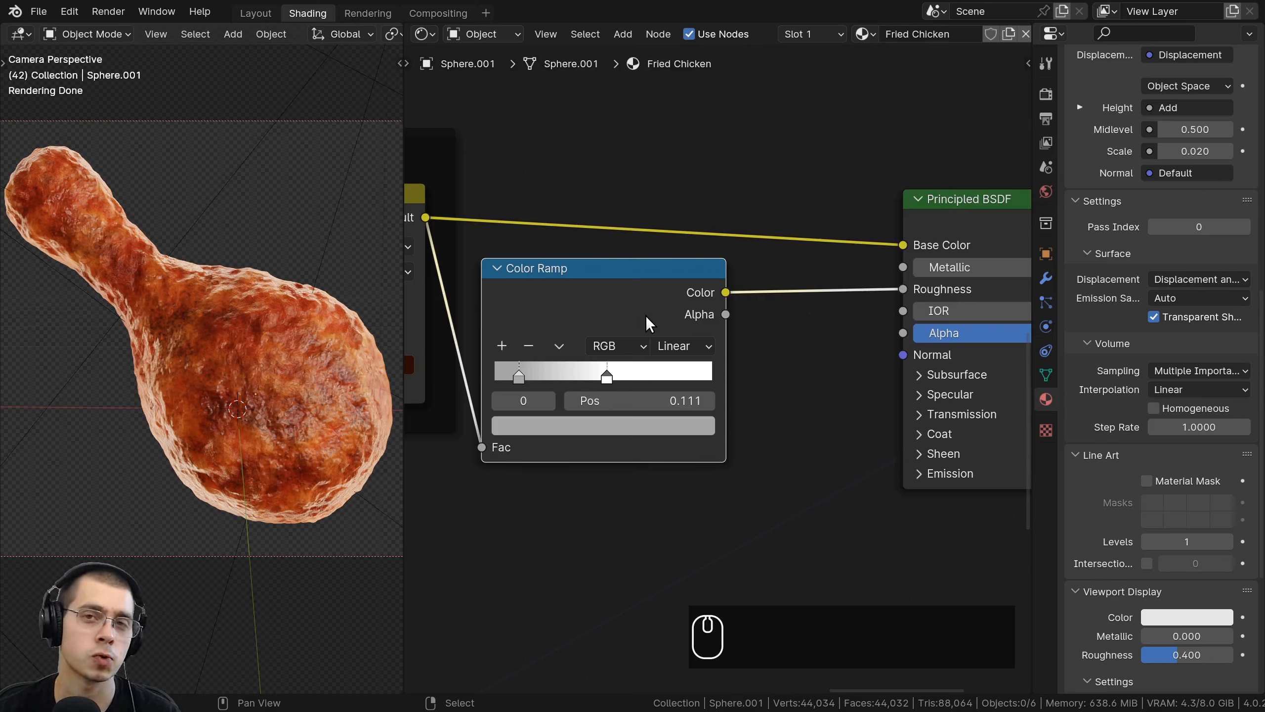
scroll(664, 315, "up", 1)
key("shift+a")
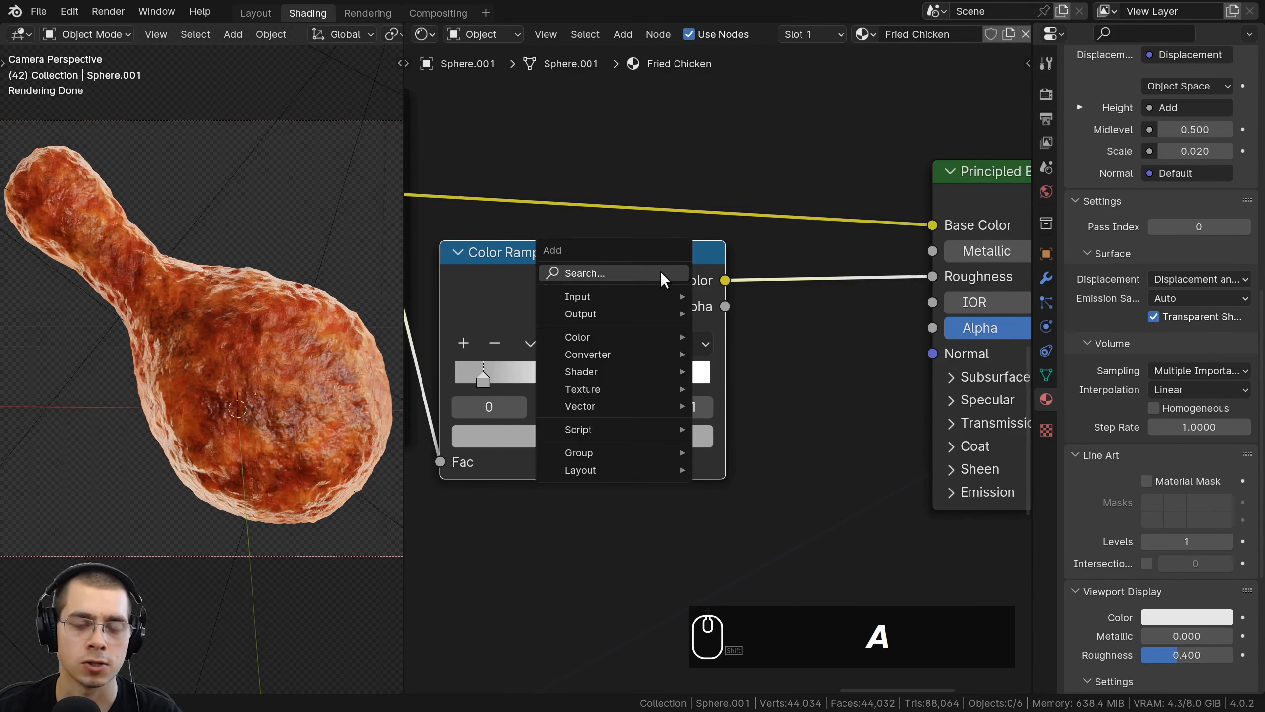
type("hue")
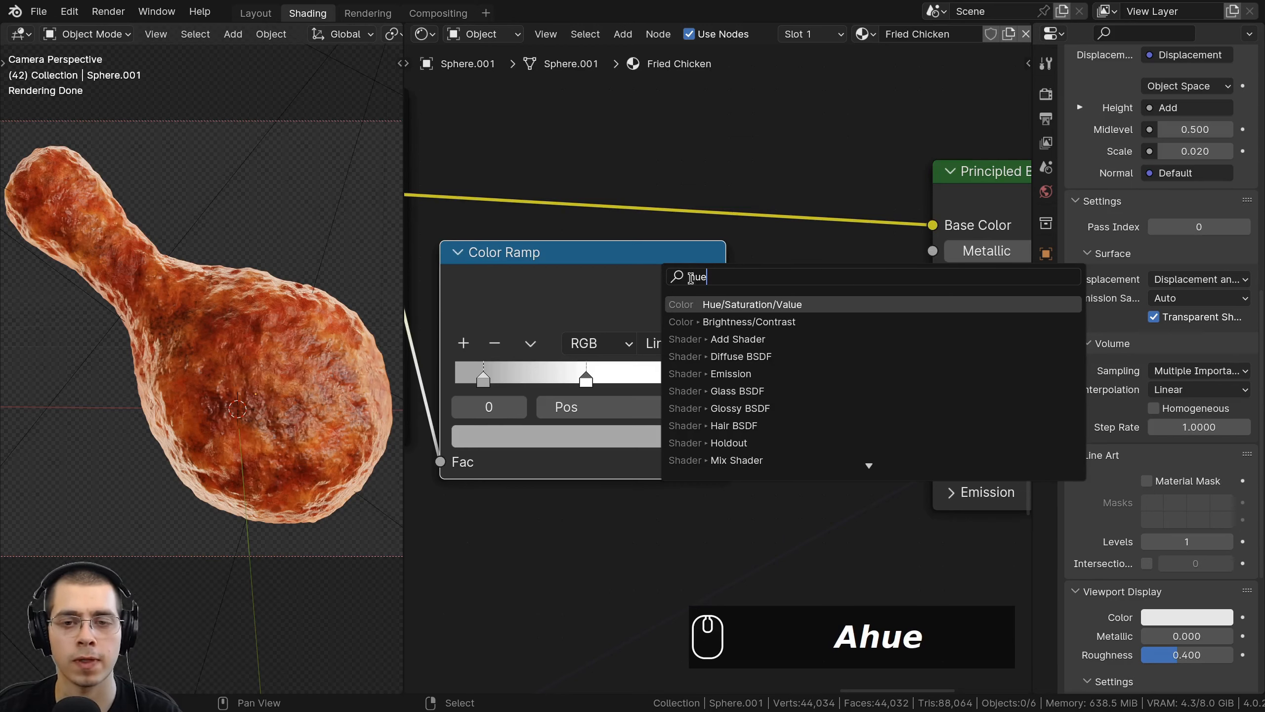
left_click(720, 303)
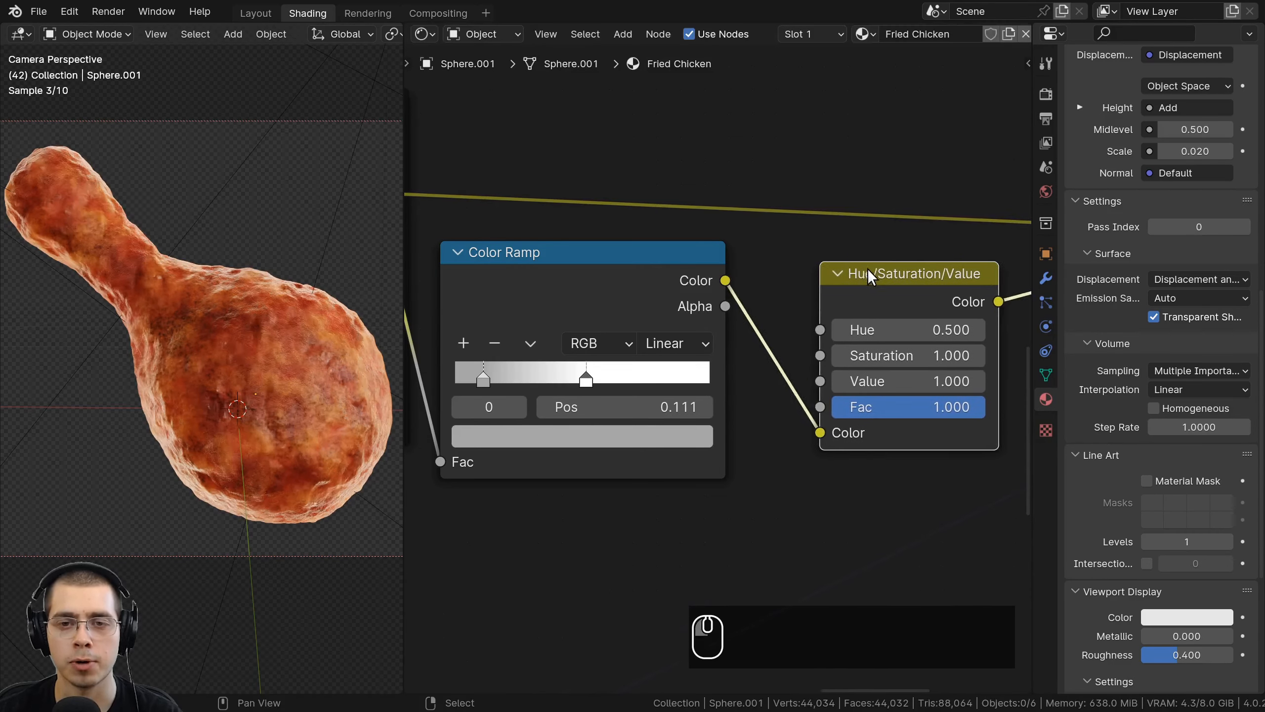
left_click(739, 288)
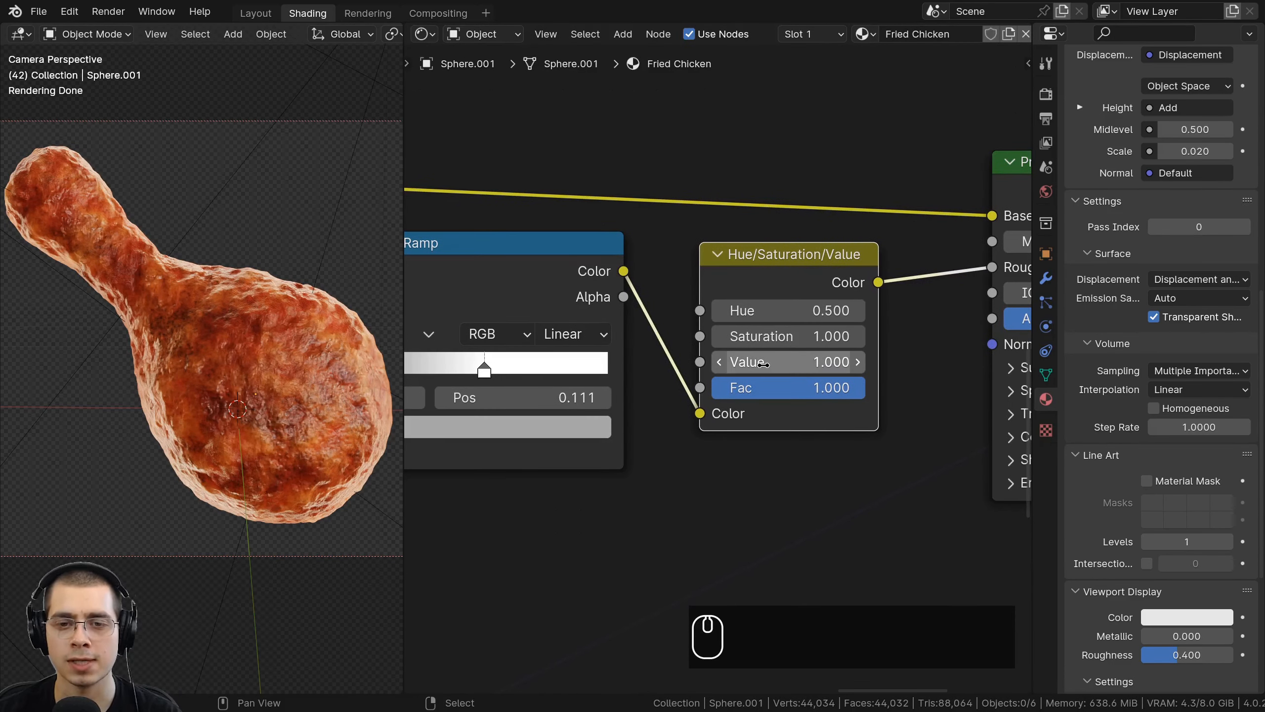
mouse_move(763, 364)
left_mouse_down()
mouse_move(713, 364)
mouse_move(812, 363)
mouse_move(713, 364)
mouse_move(800, 364)
mouse_move(763, 364)
left_mouse_up()
Join the Color Ramp and Hue/Saturation/Value nodes in a frame, reposition it and label it "Roughness".
scroll(738, 369, "down", 2)
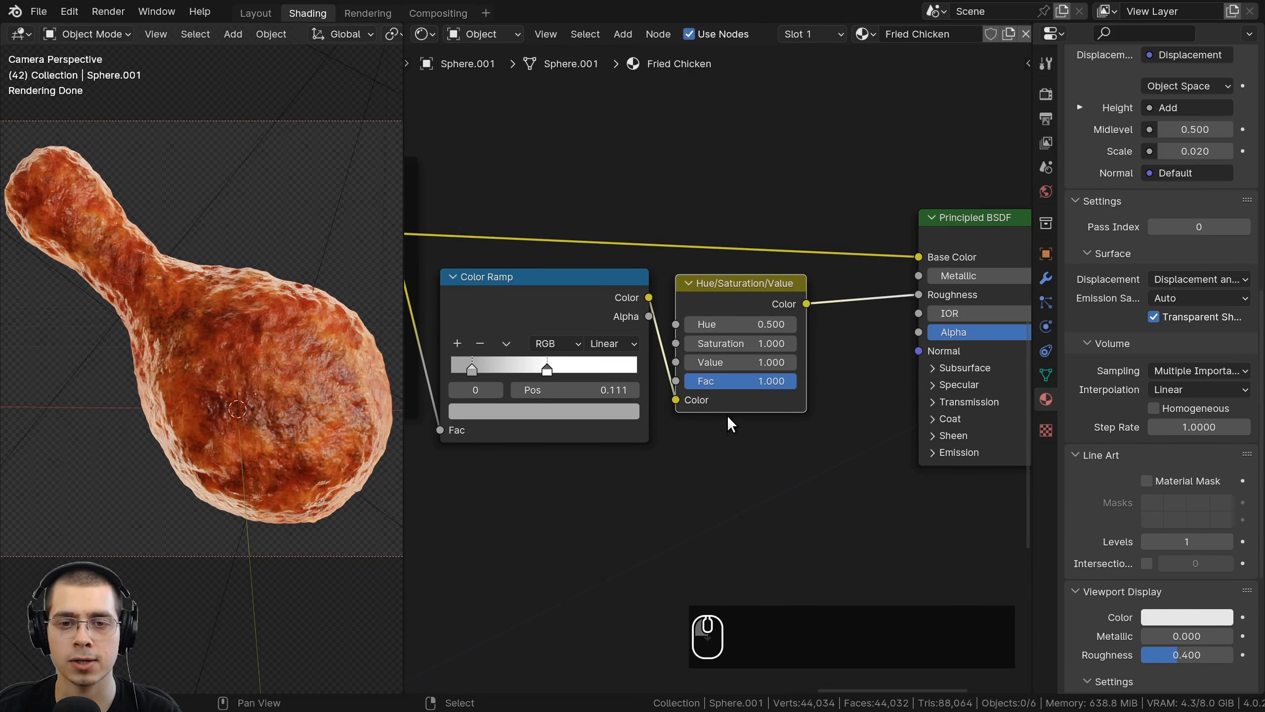
scroll(731, 424, "down", 2)
left_click(743, 364)
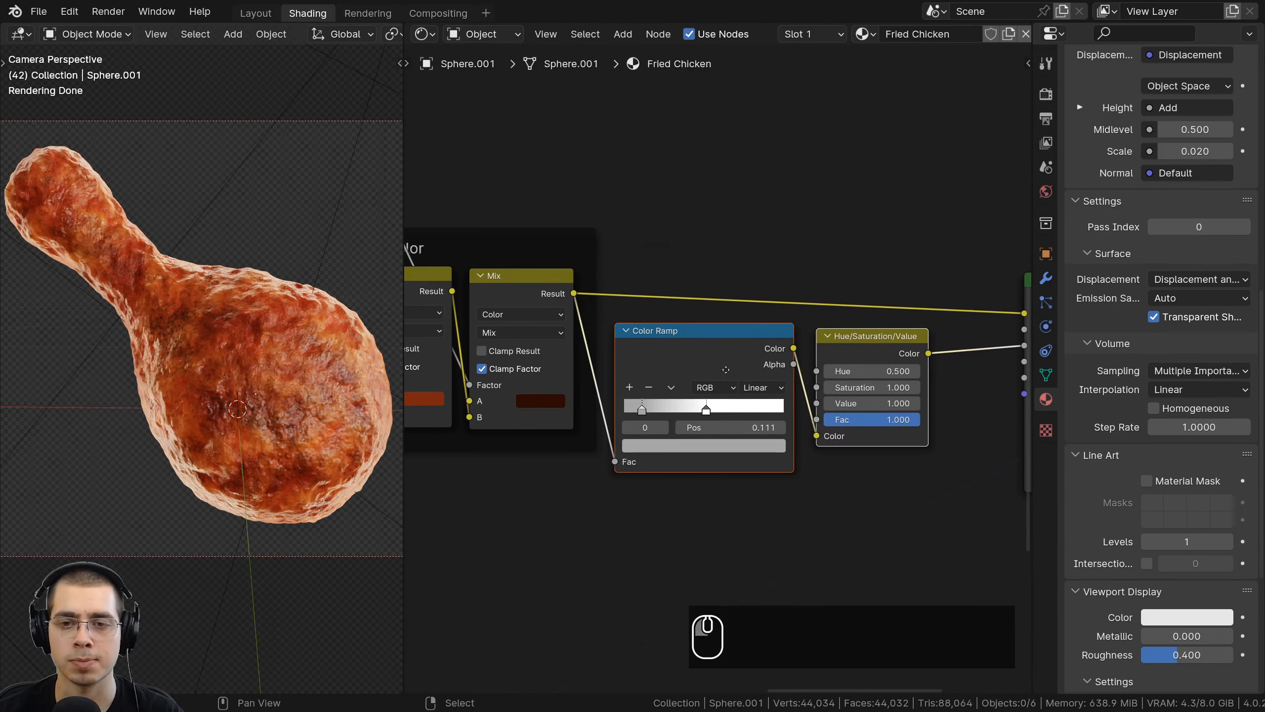
middle_click_drag(744, 364, 713, 356)
key("ctrl+j")
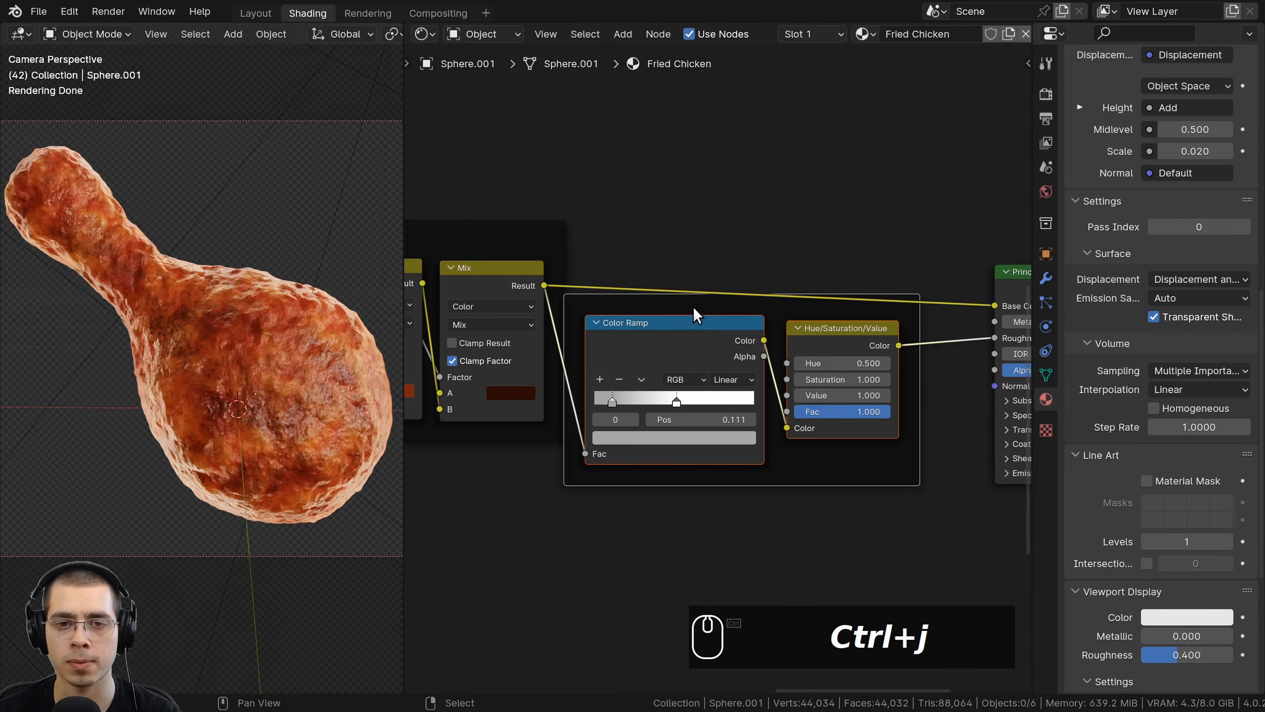
left_click_drag(693, 309, 725, 320)
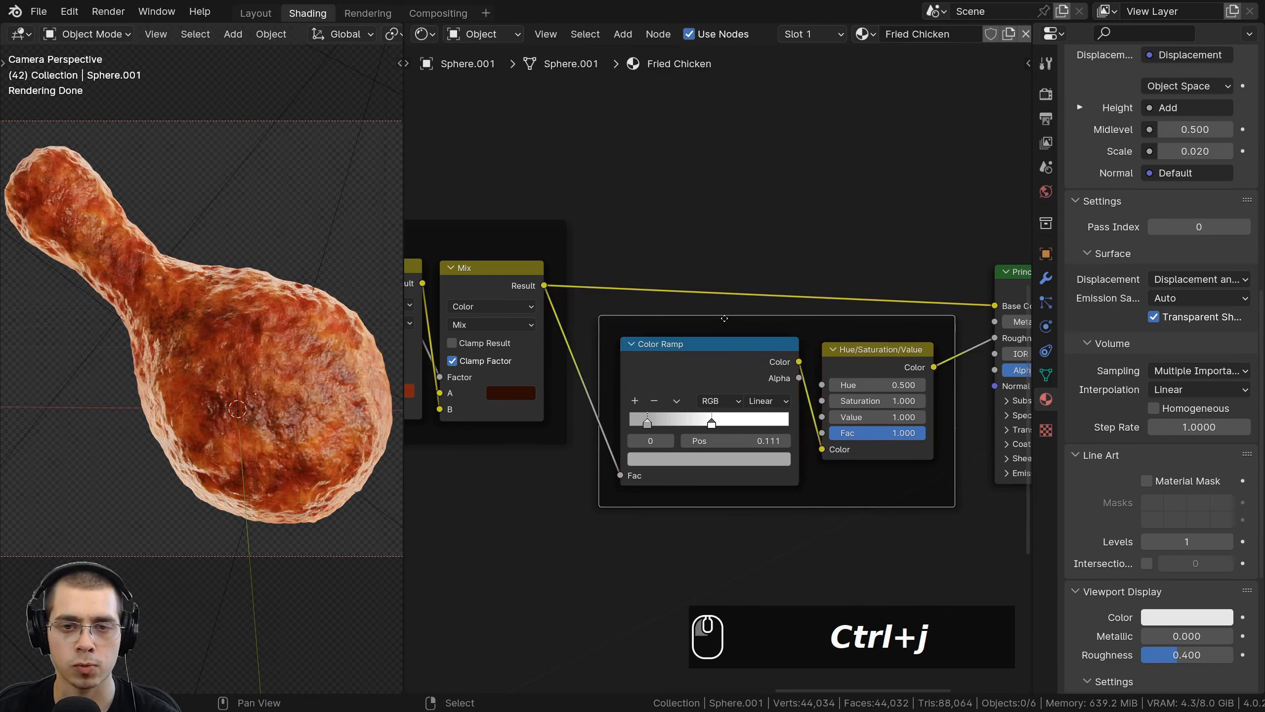
key("F2")
type("Roughness")
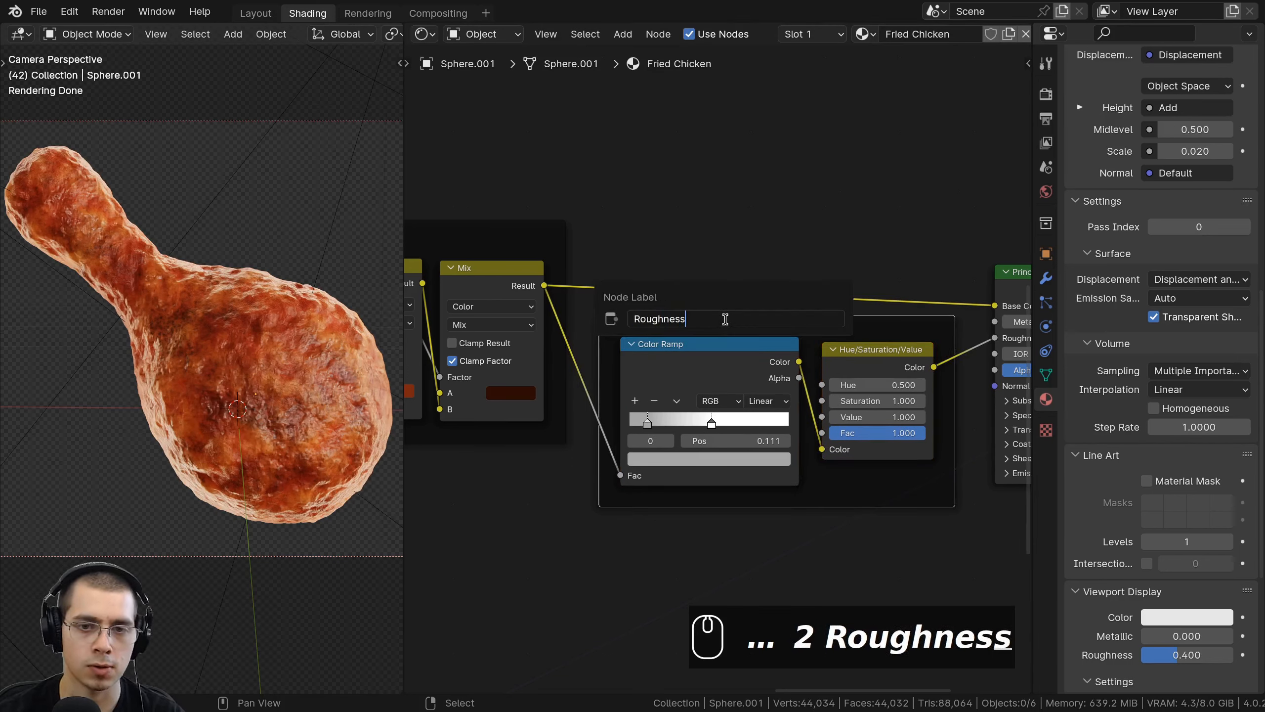
Label the frame around the Color Ramp and Hue/Saturation/Value nodes "Roughness".
key("Return")
key("ctrl+b")
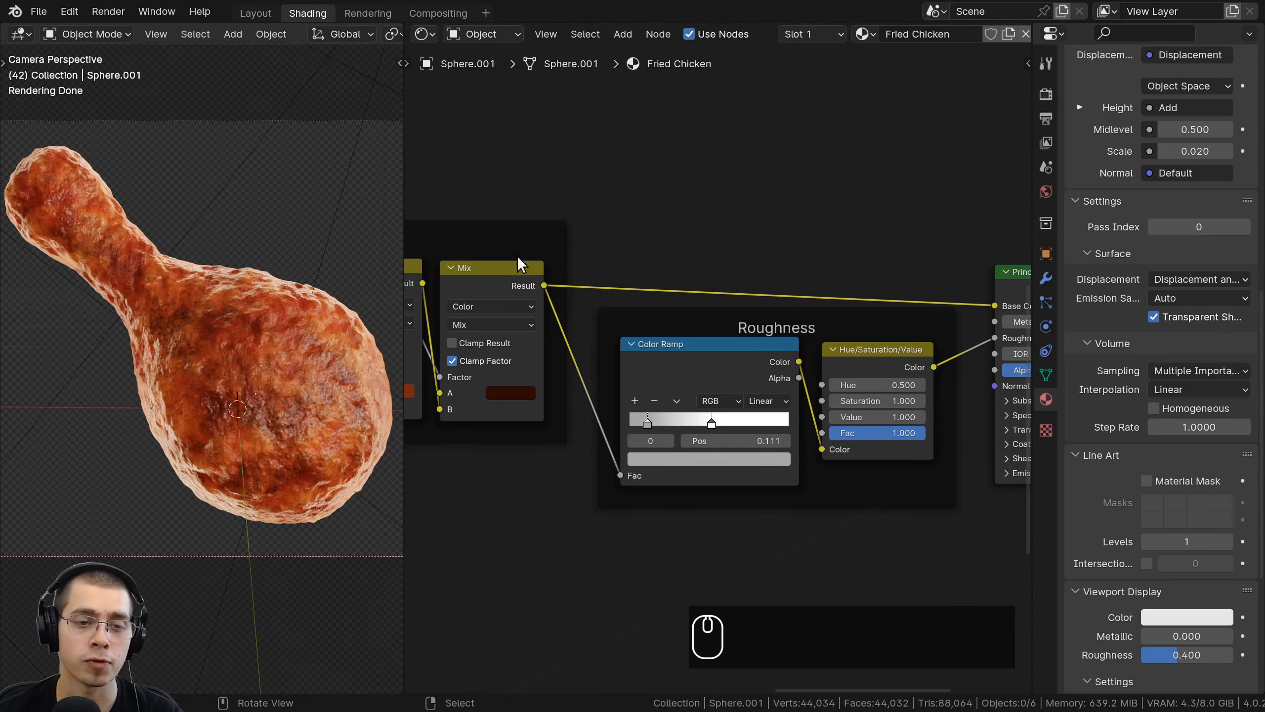
Expand the Subsurface settings of the Principled BSDF node and set the subsurface Weight to 1.000.
middle_click_drag(781, 321, 644, 291)
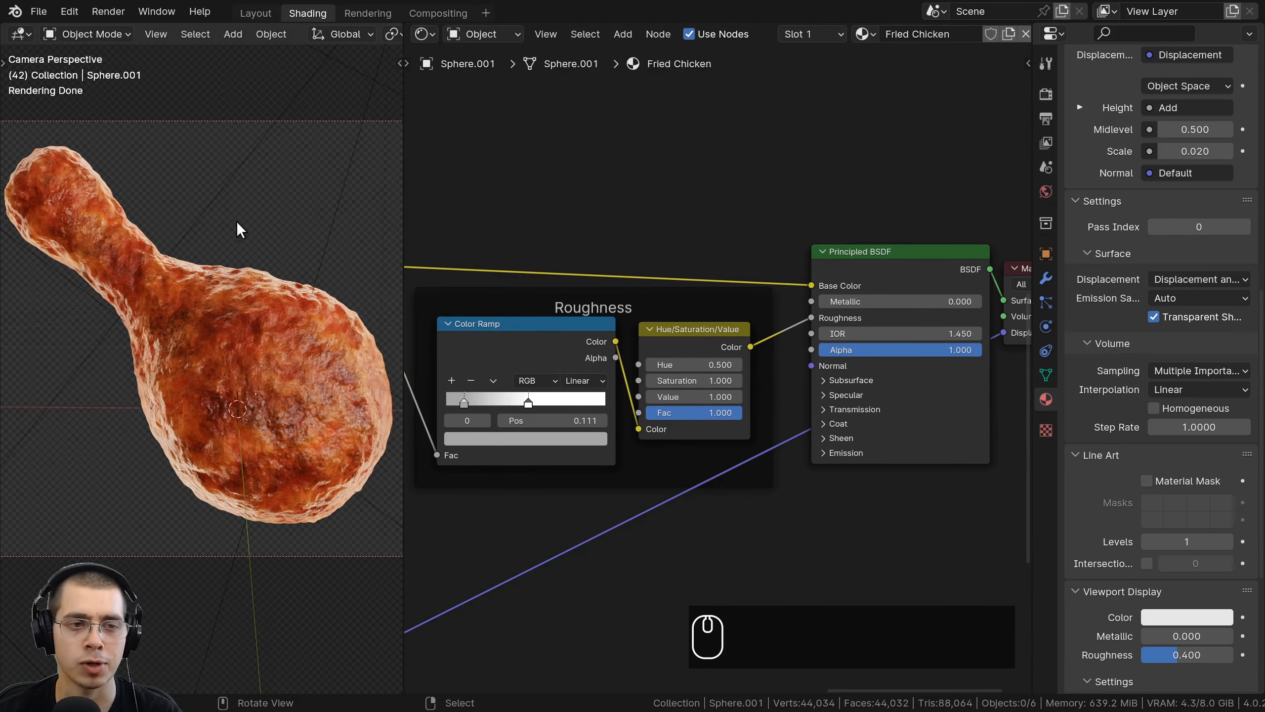
scroll(693, 396, "up", 2)
scroll(743, 383, "up", 2)
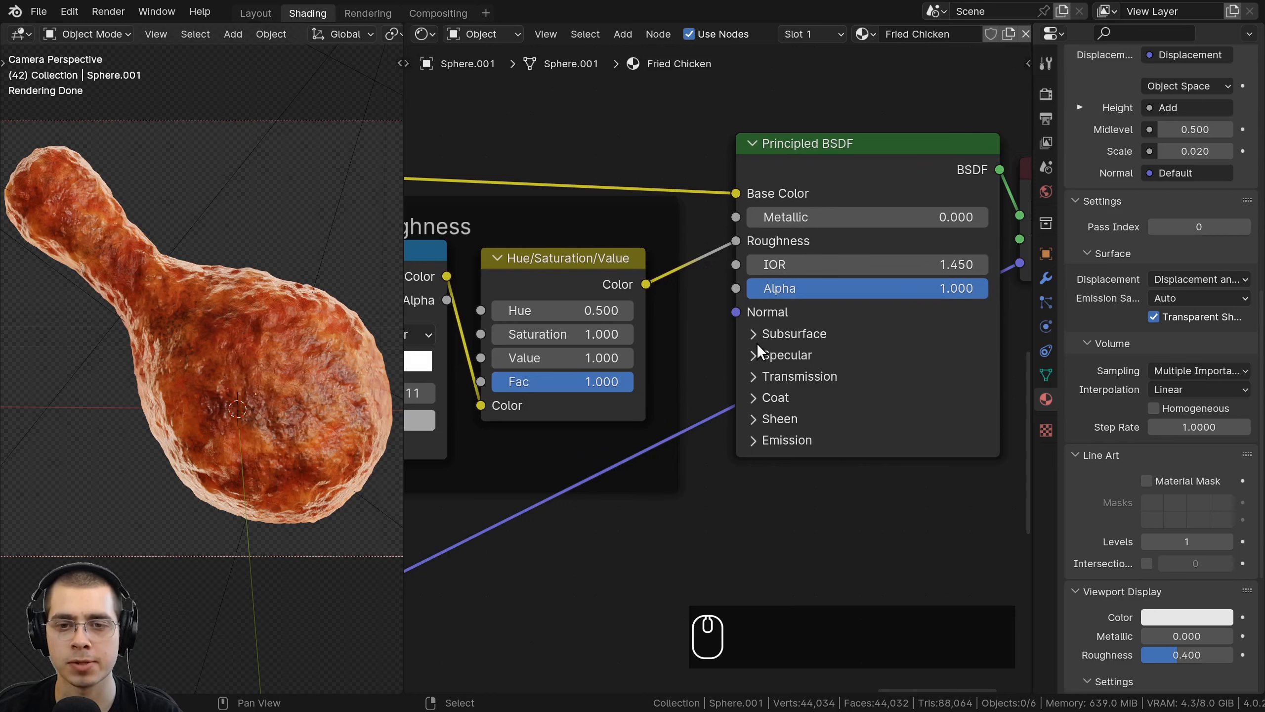
left_click(757, 337)
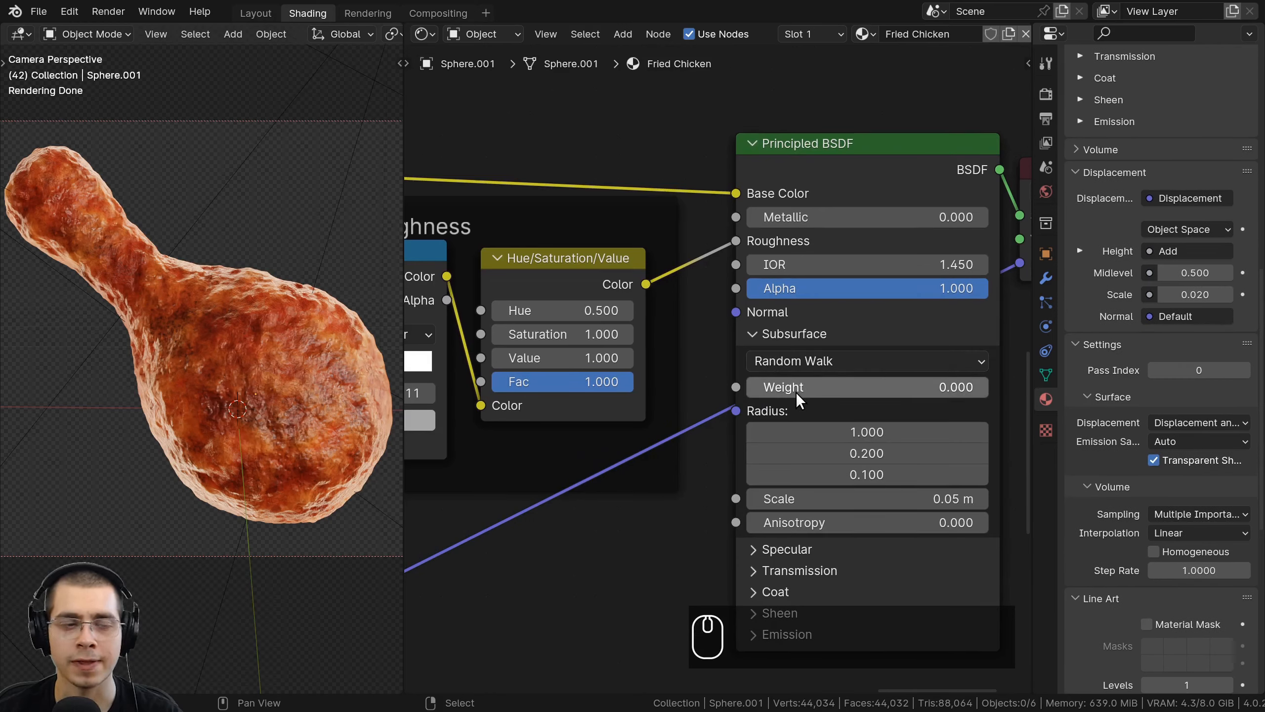
left_click_drag(800, 394, 986, 391)
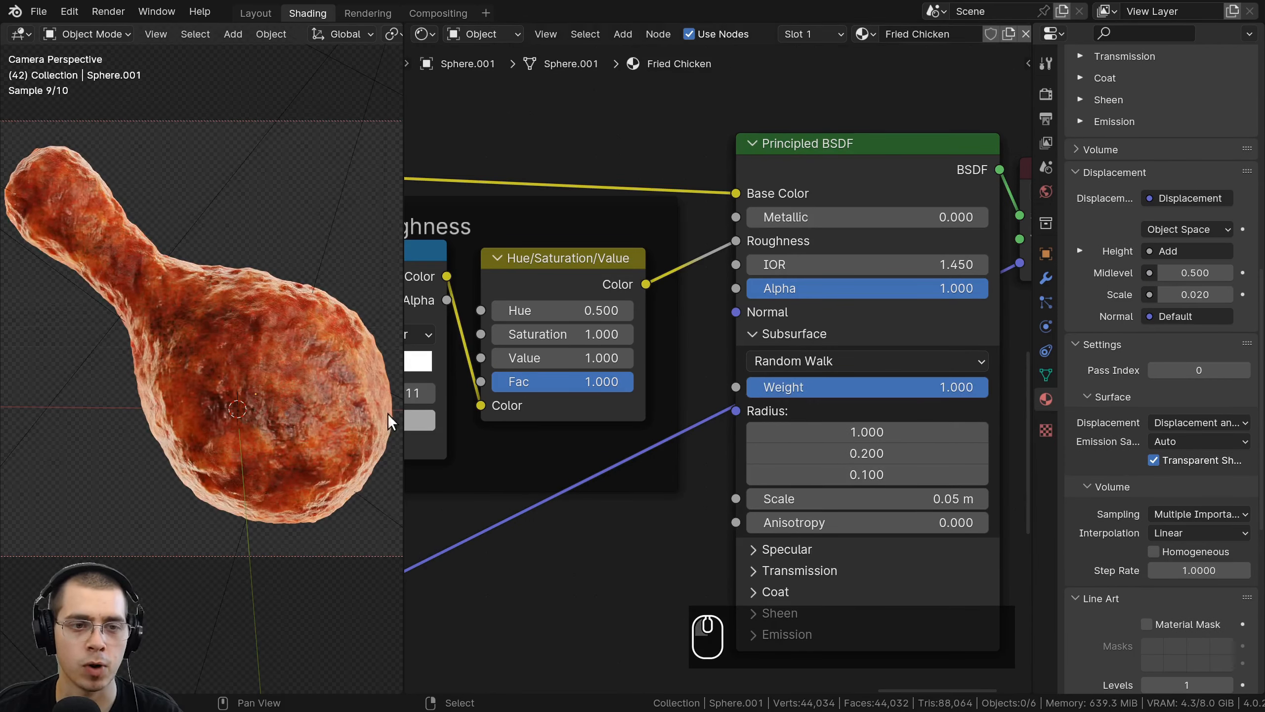
Examine the subsurface effect on the drumstick up close and from several angles, comparing it against a lower subsurface weight.
middle_click_drag(211, 311, 113, 334)
scroll(273, 362, "up", 6)
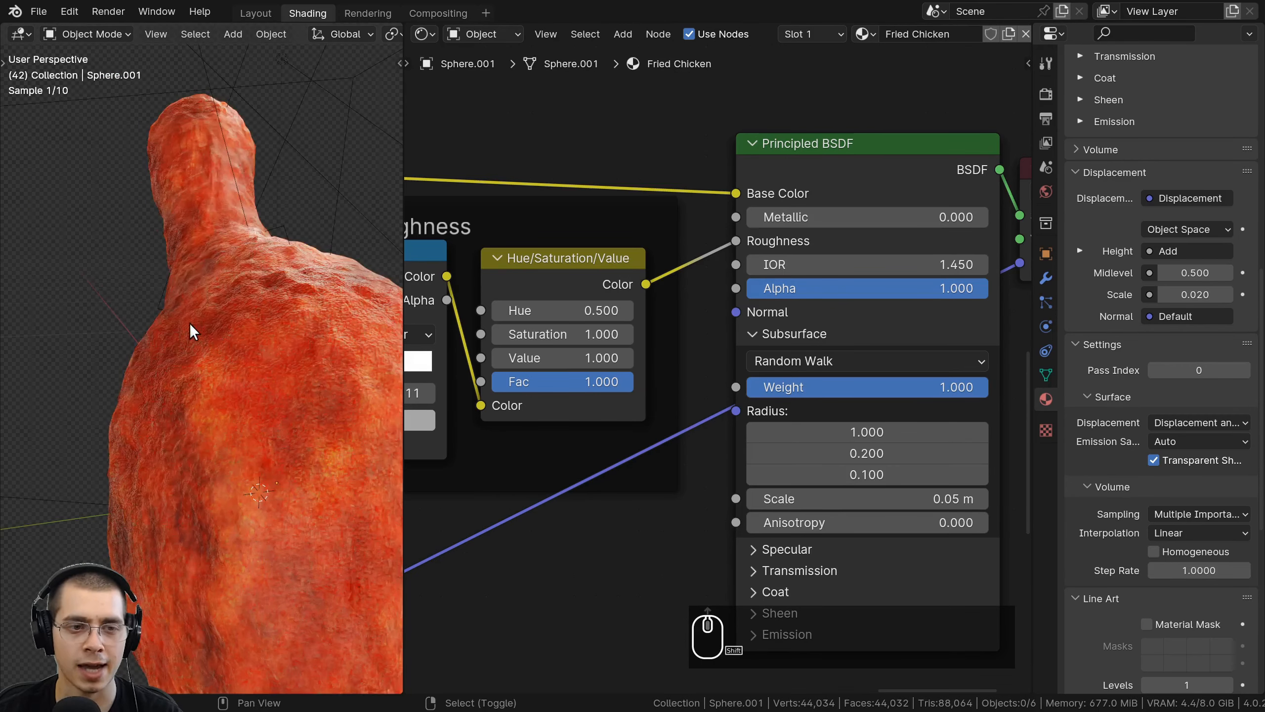
middle_click_drag(193, 331, 185, 271)
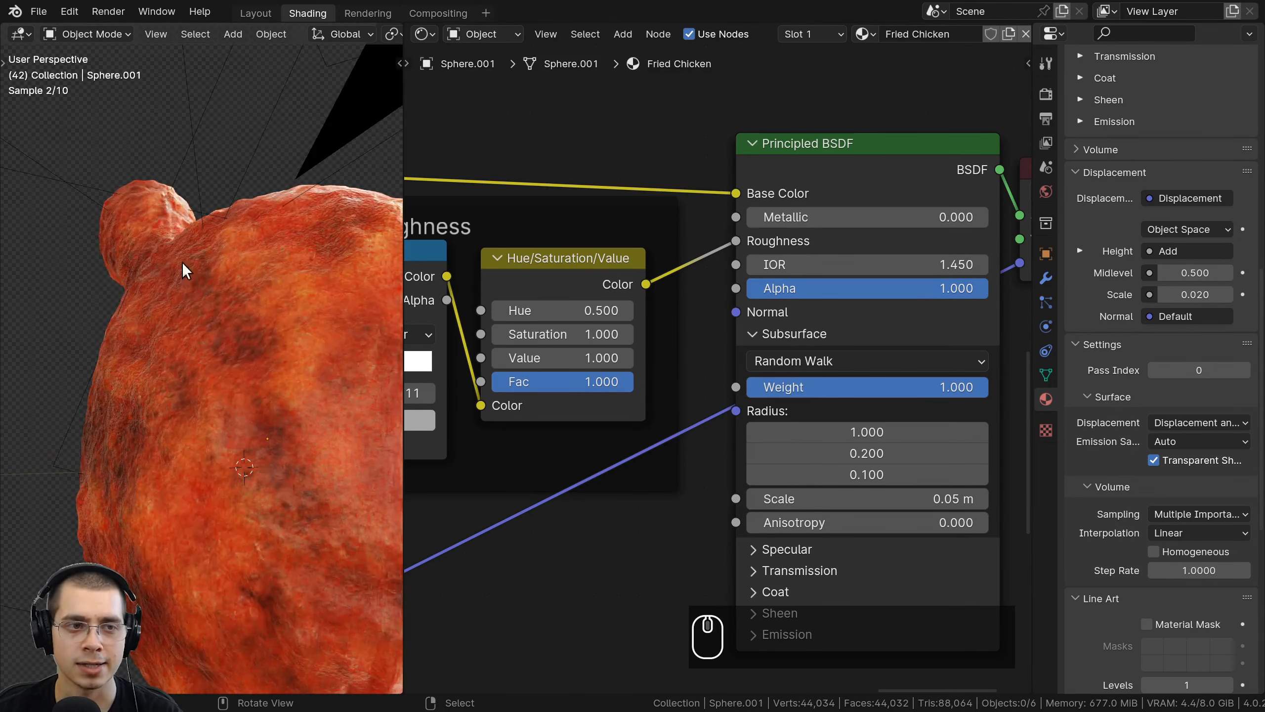
scroll(185, 271, "down", 6)
key("KP_0")
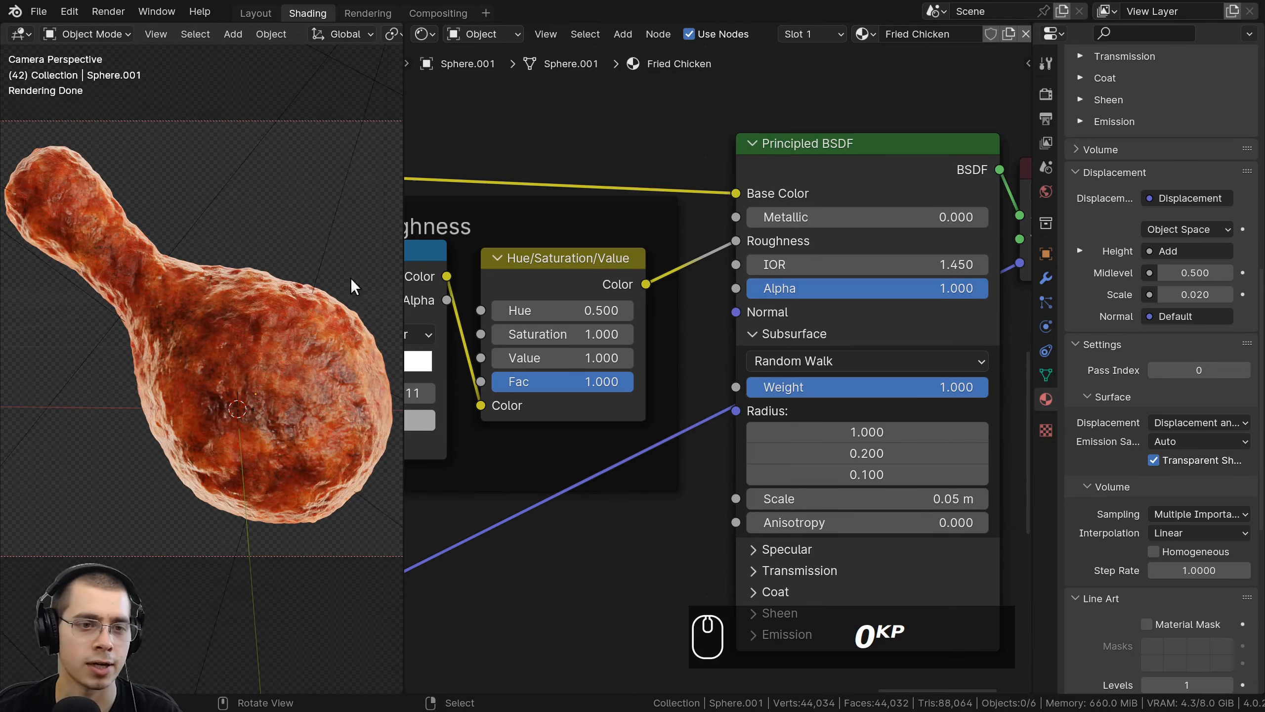
left_click_drag(876, 396, 747, 391)
key("ctrl+z")
scroll(747, 391, "down", 1)
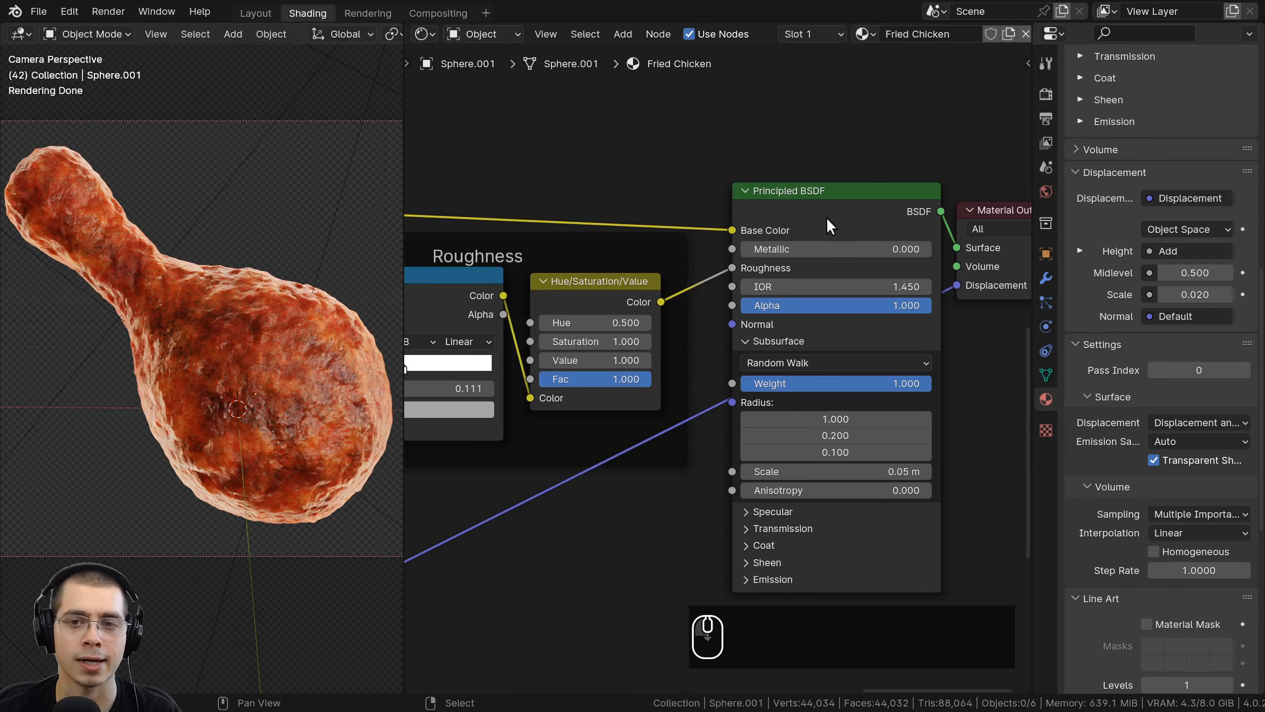
middle_click_drag(829, 227, 860, 212)
middle_click_drag(249, 345, 182, 363)
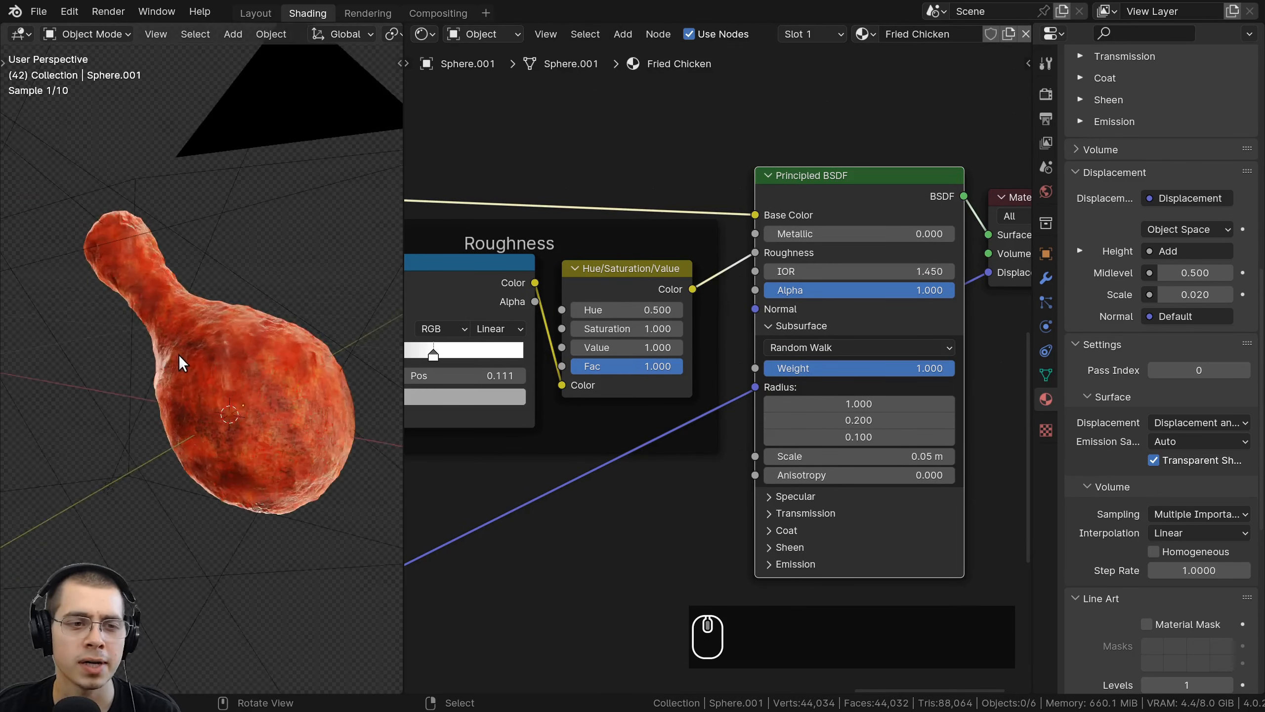
scroll(189, 349, "up", 6)
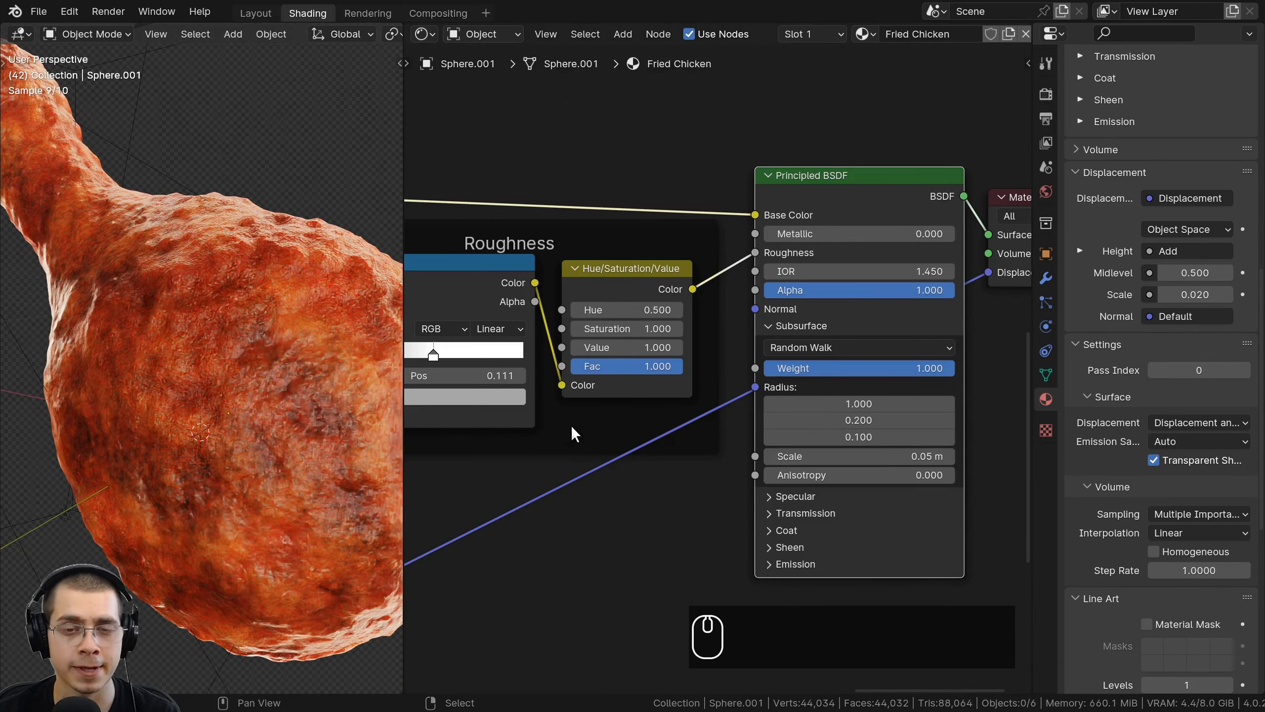
Connect the Result of the Crispy Texture frame's Mix node to the Normal input of the Principled BSDF.
middle_click_drag(573, 433, 664, 323)
left_click_drag(846, 198, 828, 205)
scroll(687, 371, "down", 2)
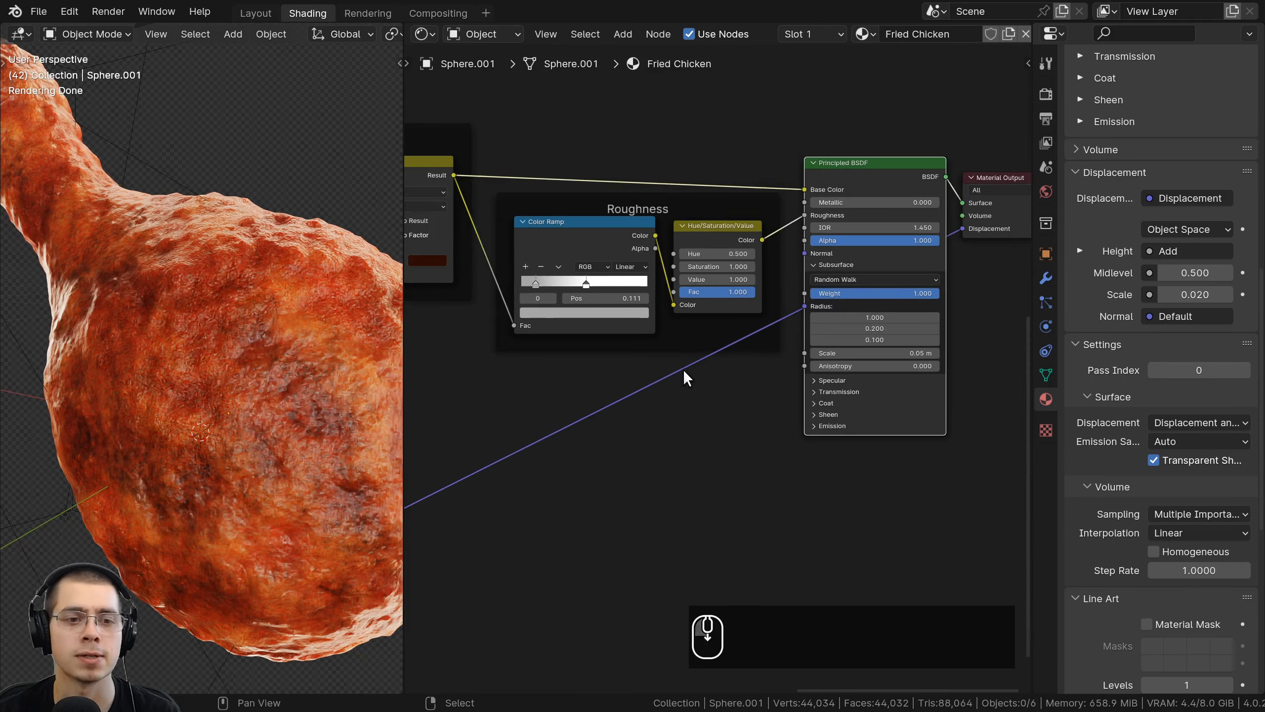
middle_click_drag(686, 370, 880, 341)
scroll(750, 374, "down", 2)
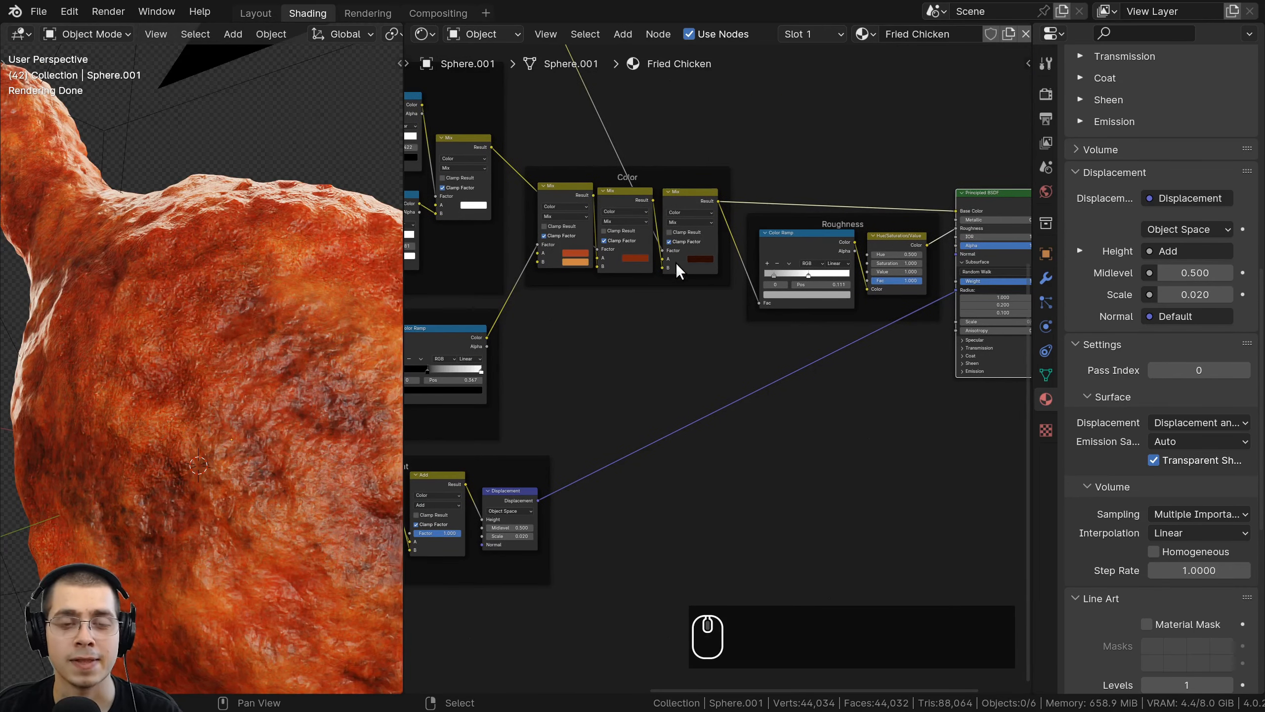
middle_click_drag(549, 285, 646, 190)
middle_click_drag(762, 253, 539, 185)
scroll(608, 197, "up", 1)
left_click(562, 180)
left_click_drag(542, 189, 857, 305)
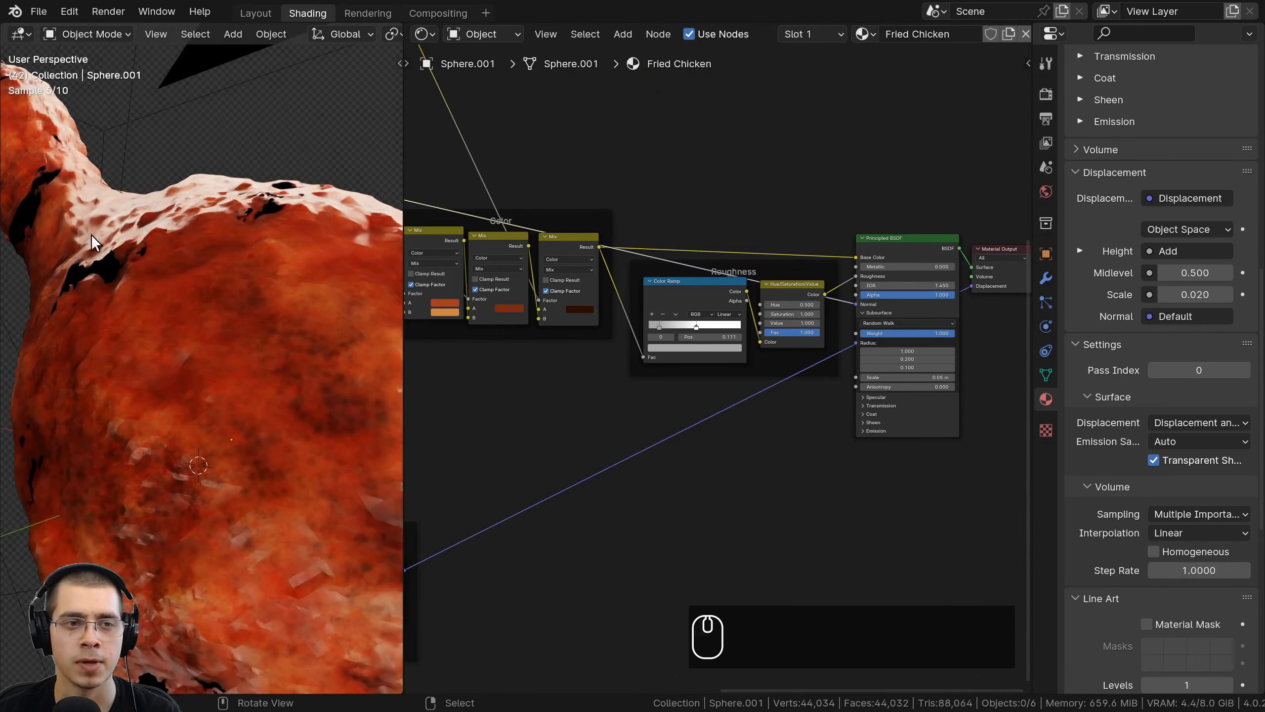
Trace the link running from the Crispy Texture Mix node past the Color and Roughness frames to the Principled BSDF's Normal input.
scroll(680, 309, "up", 1)
middle_click_drag(540, 246, 782, 321)
scroll(783, 322, "up", 8)
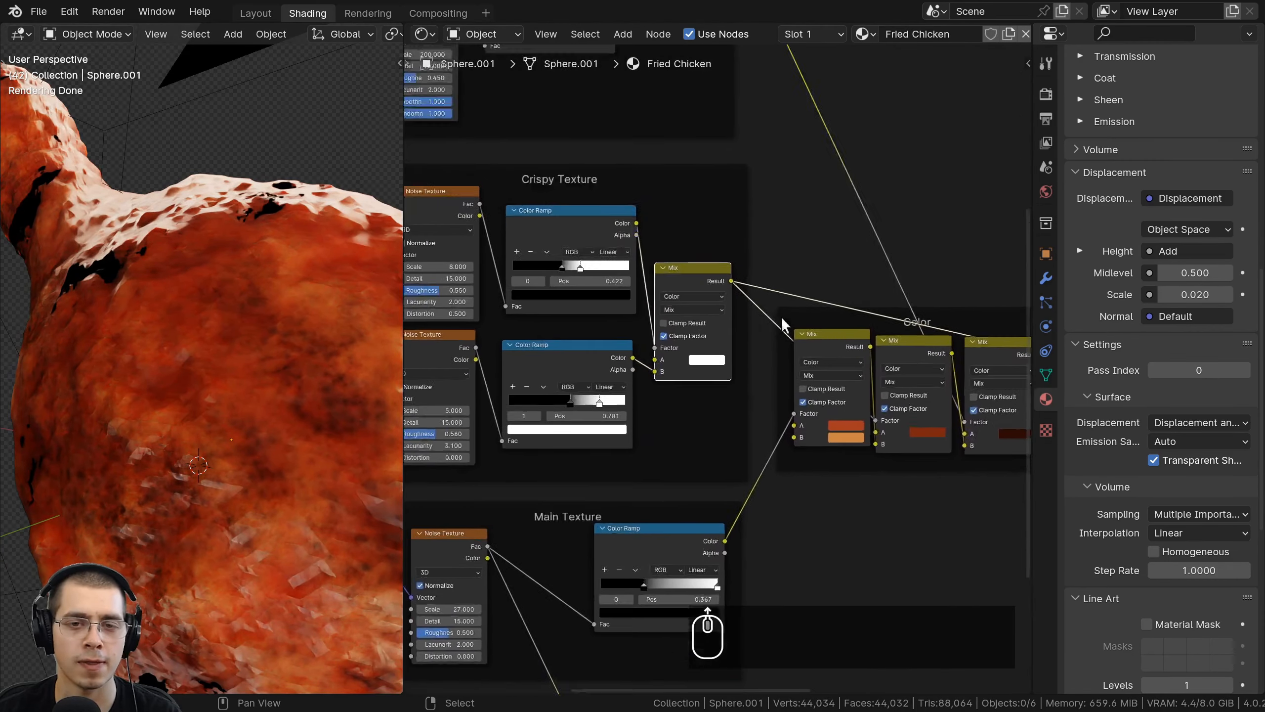
scroll(884, 319, "down", 5)
middle_click_drag(1024, 441, 578, 386)
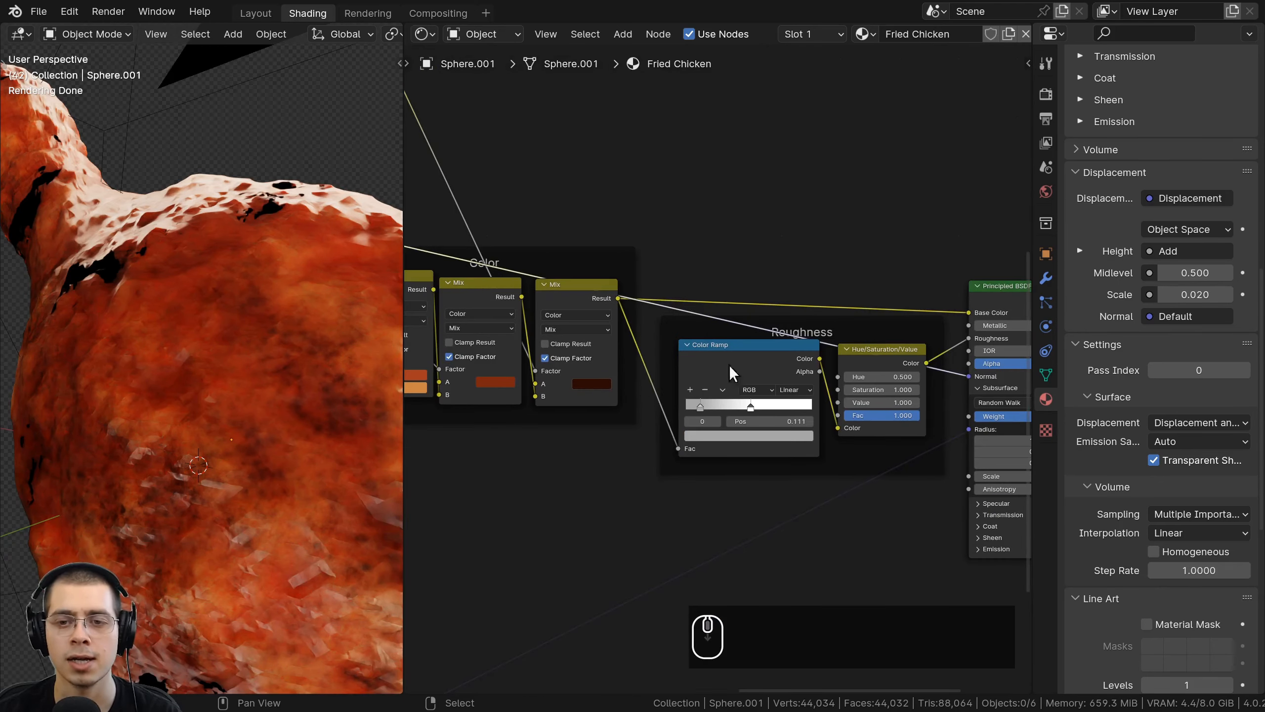
scroll(738, 371, "up", 6)
middle_click_drag(991, 376, 876, 348)
scroll(732, 377, "down", 4)
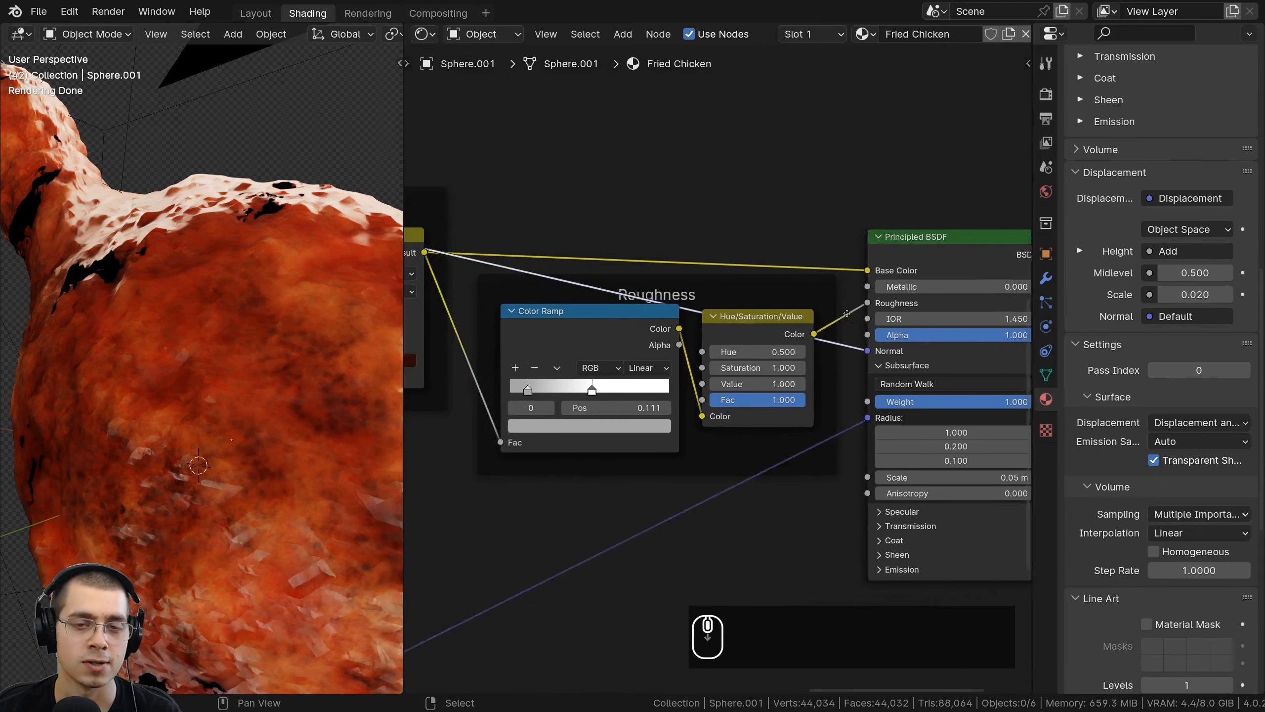
middle_click_drag(517, 319, 614, 290)
middle_click_drag(842, 336, 866, 358)
scroll(761, 342, "down", 2)
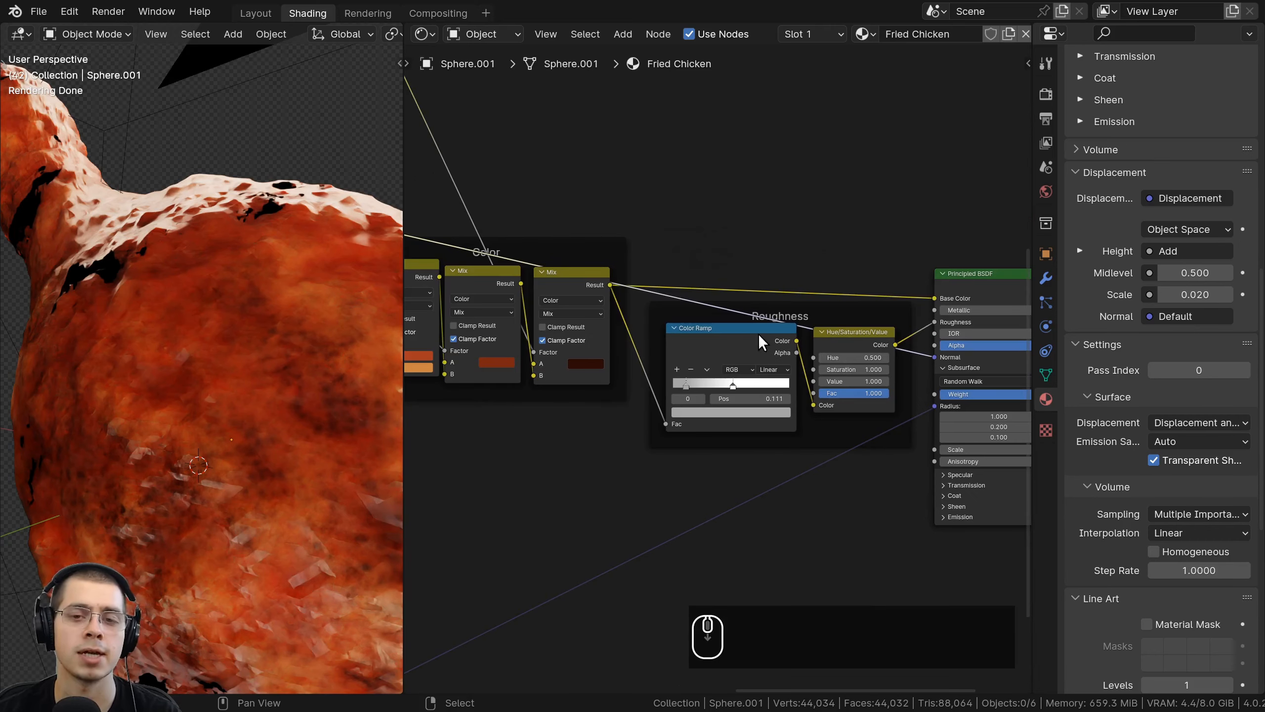
Insert a Bump node into the link between the Crispy Texture Mix and the Principled BSDF, placing it below the Color frame.
key("shift+a")
left_click(723, 166)
type("bum[")
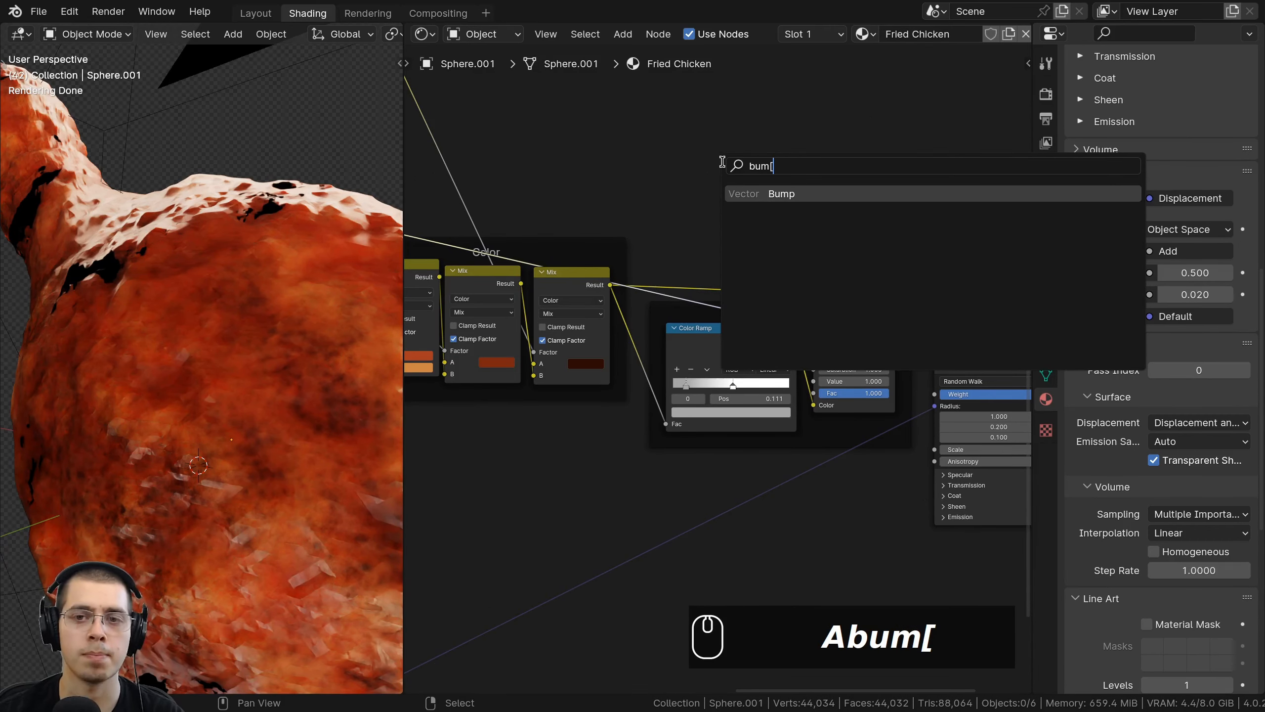
key("Return")
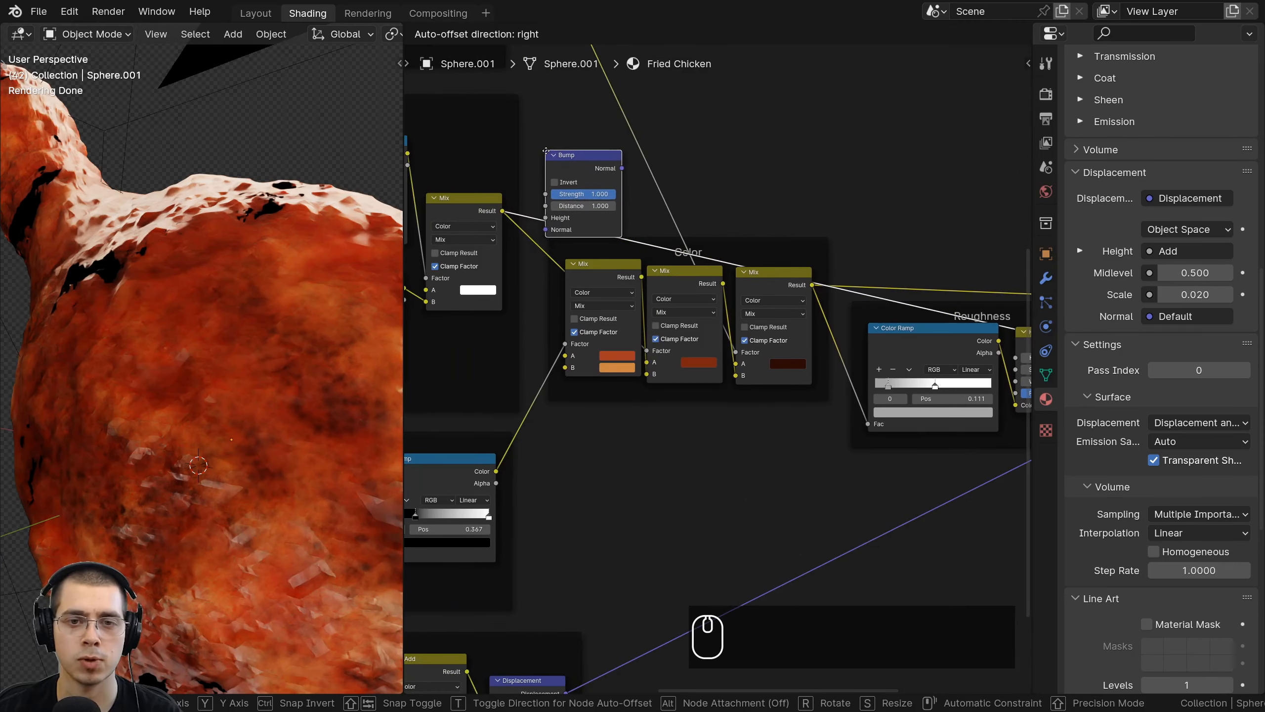
left_click(554, 143)
scroll(673, 196, "down", 3)
middle_click_drag(611, 196, 574, 162)
left_click_drag(573, 162, 713, 427)
scroll(705, 387, "up", 1)
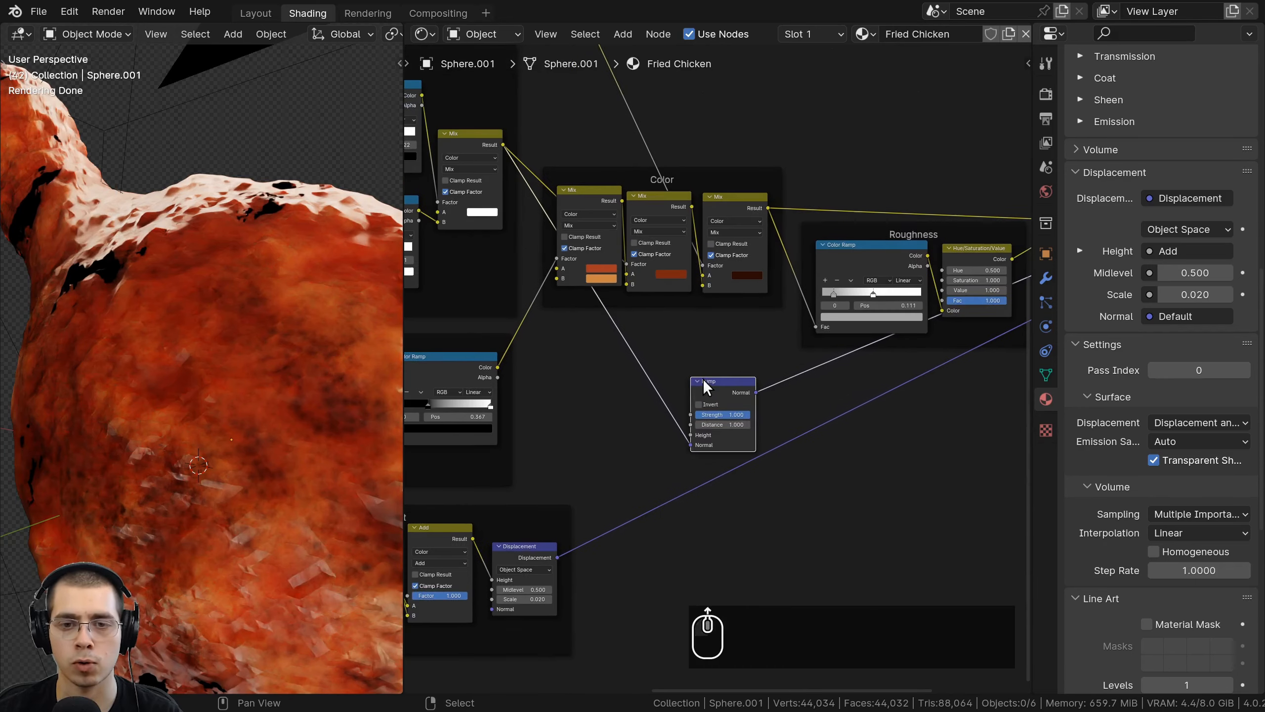
Move the incoming Crispy Texture link on the Bump node from its Normal input to its Height input.
scroll(677, 283, "up", 3)
middle_click_drag(698, 385, 749, 354)
mouse_move(98, 260)
middle_mouse_down()
mouse_move(144, 278)
mouse_move(116, 263)
middle_mouse_up()
middle_click_drag(531, 274, 541, 284)
middle_click_drag(451, 137, 471, 192)
middle_click_drag(816, 377, 812, 335)
scroll(812, 335, "up", 2)
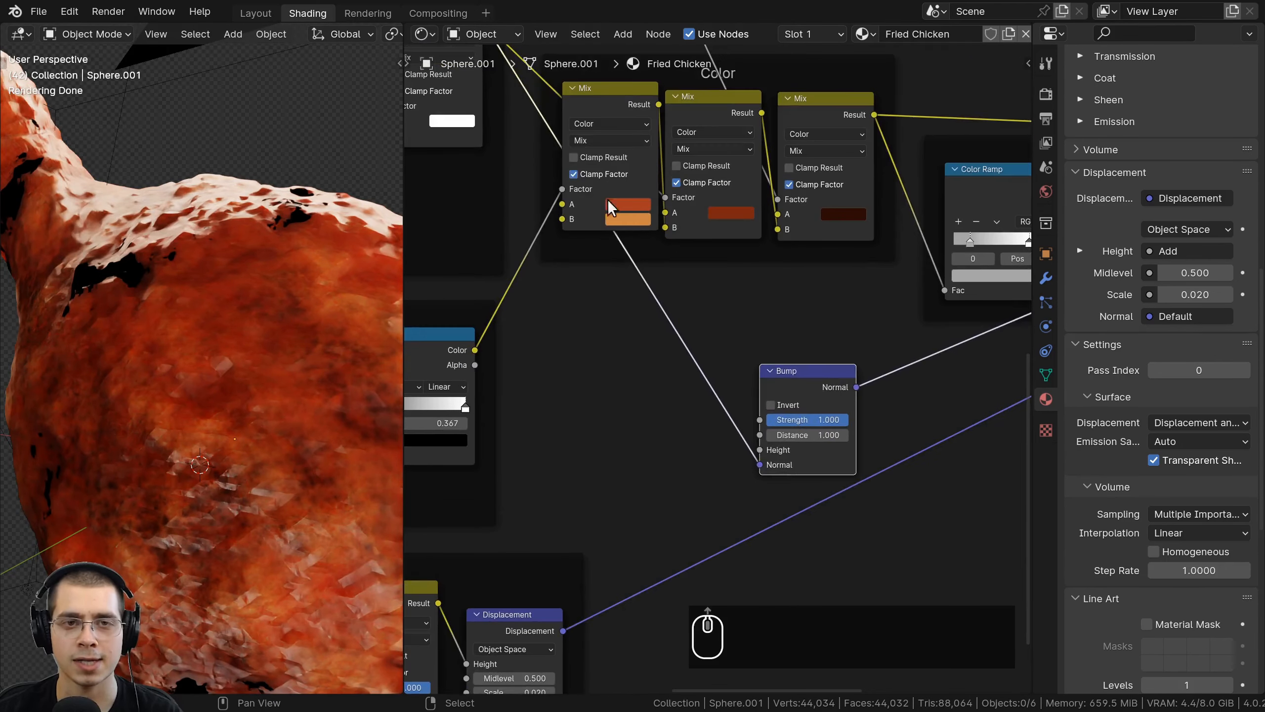
middle_click_drag(506, 108, 525, 216)
left_click(435, 120)
scroll(663, 500, "up", 3)
middle_click_drag(664, 500, 631, 426)
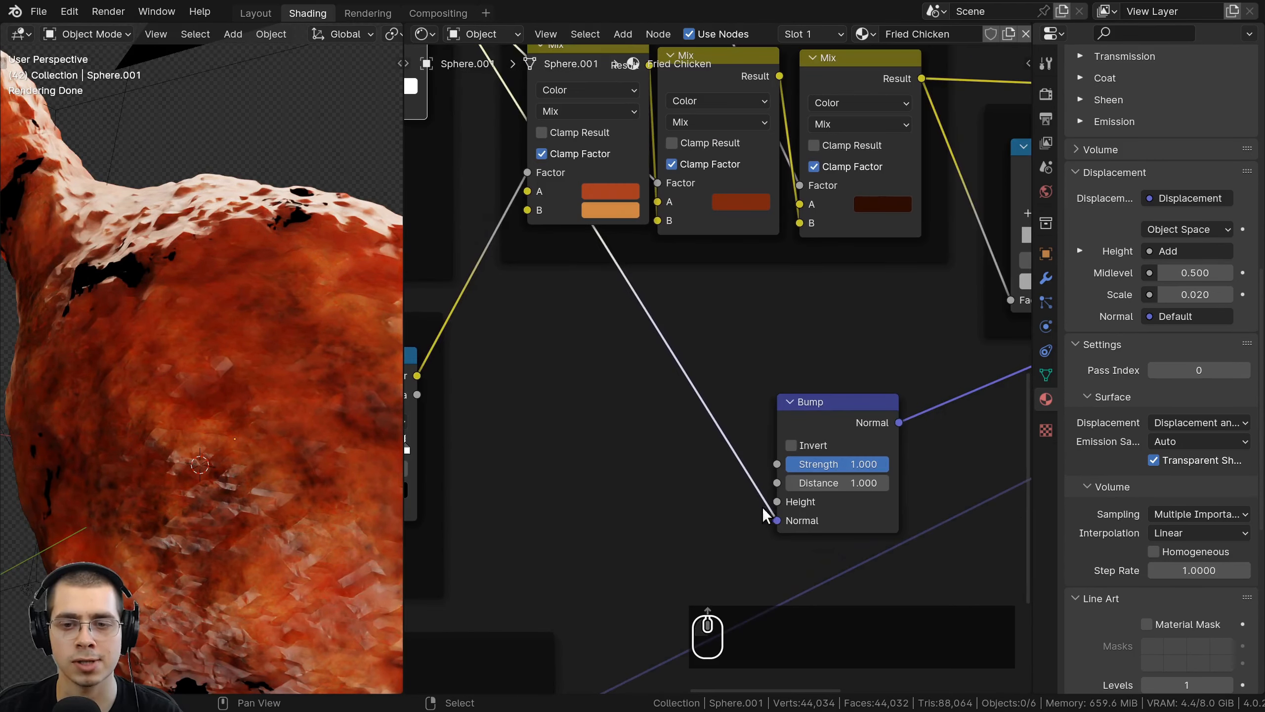
left_click_drag(773, 519, 778, 501)
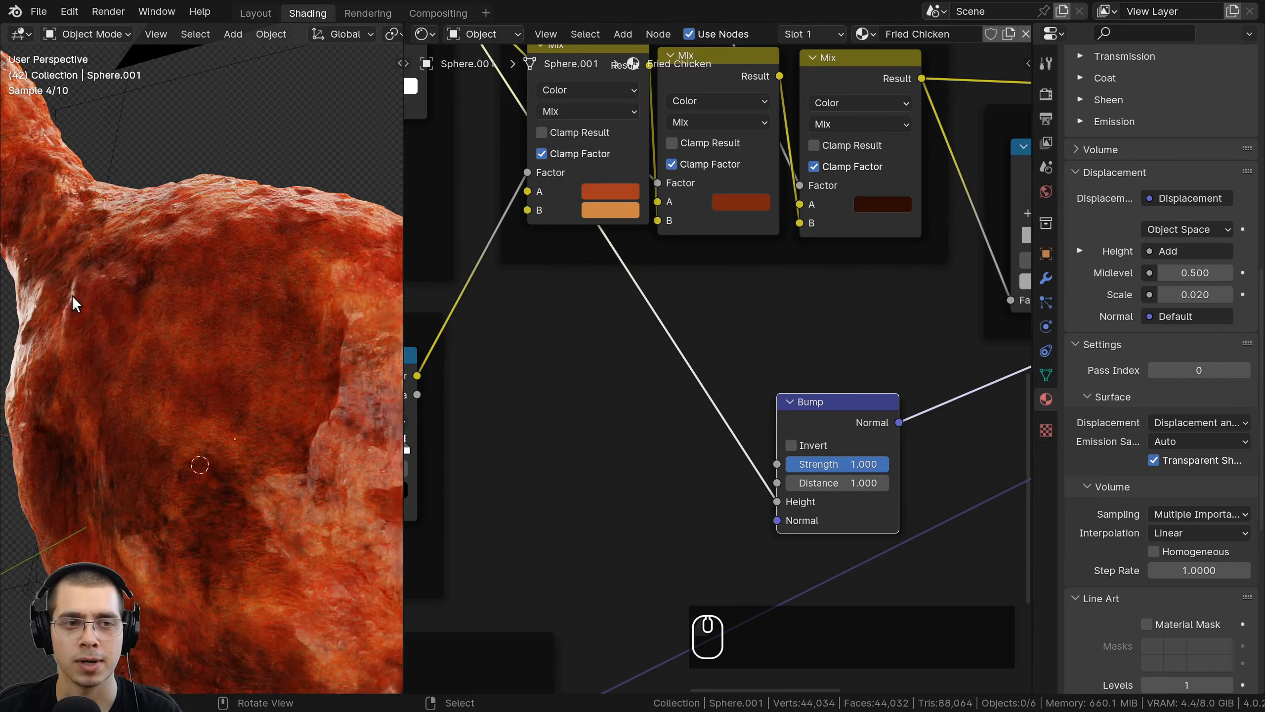
Set the Bump node's Strength to 0.2.
scroll(705, 432, "up", 2)
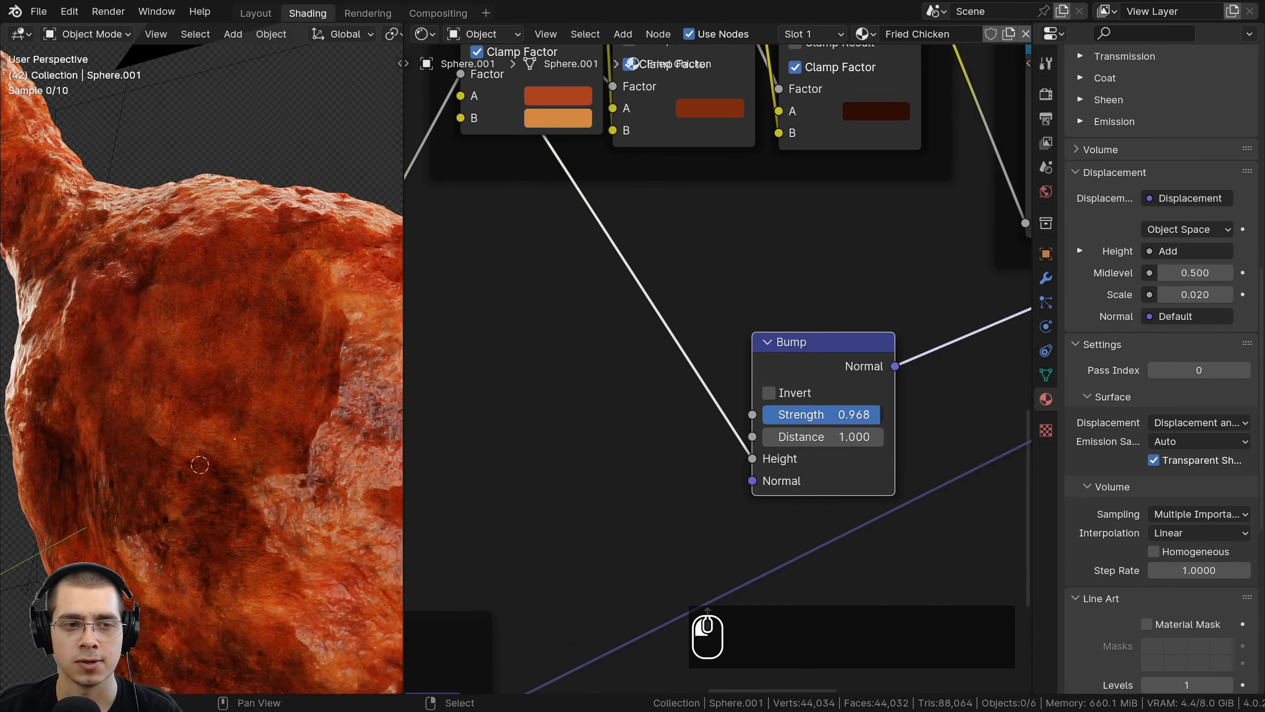
left_click_drag(879, 415, 817, 414)
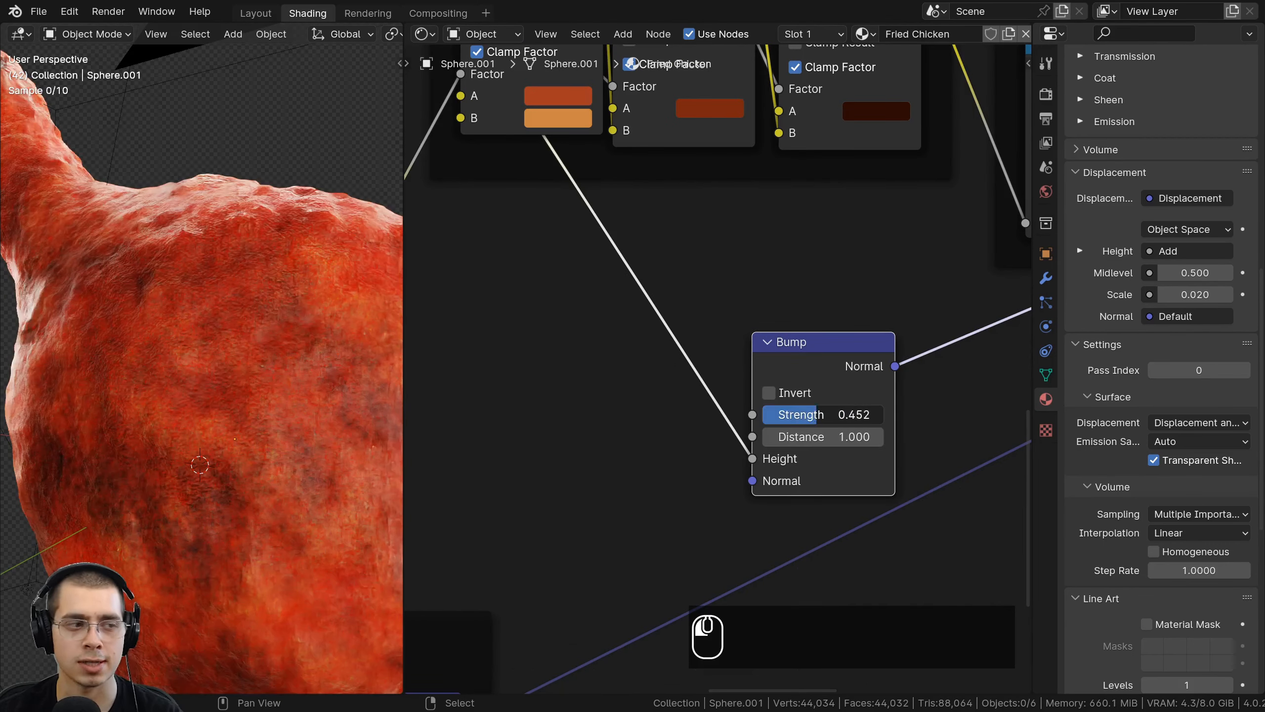
key("BackSpace")
left_click(816, 413)
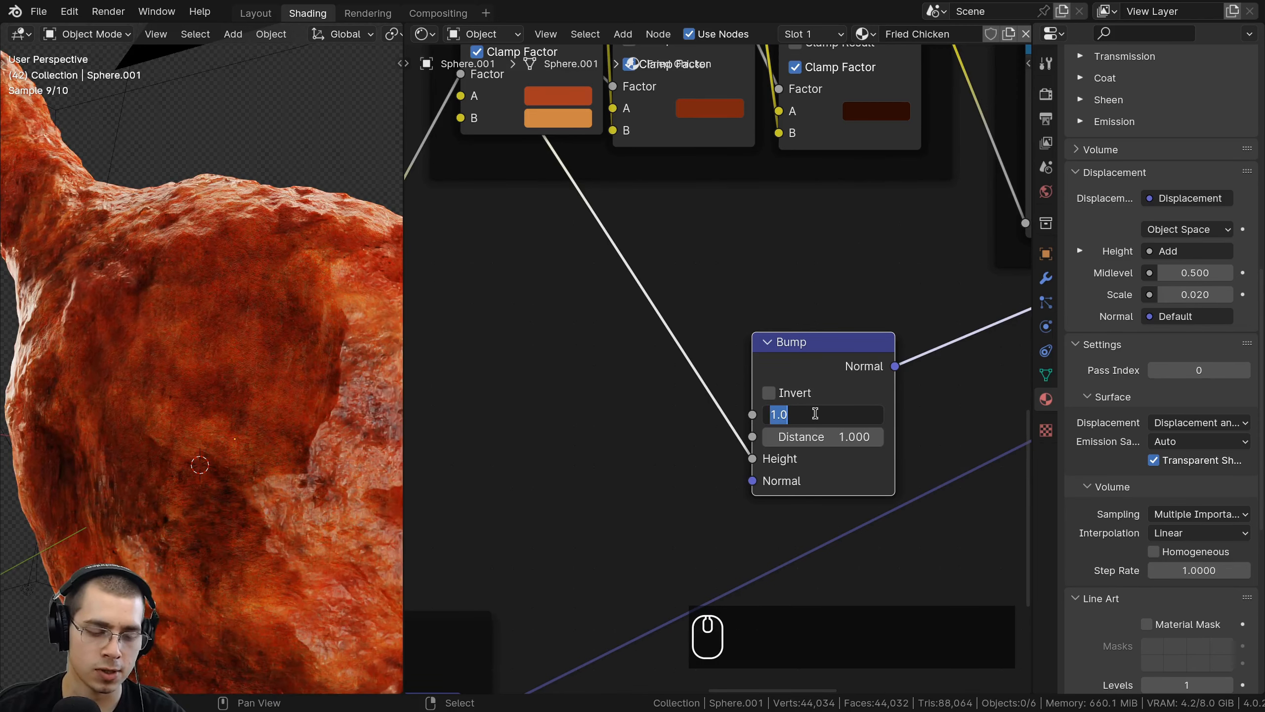
type(".2")
key("Return")
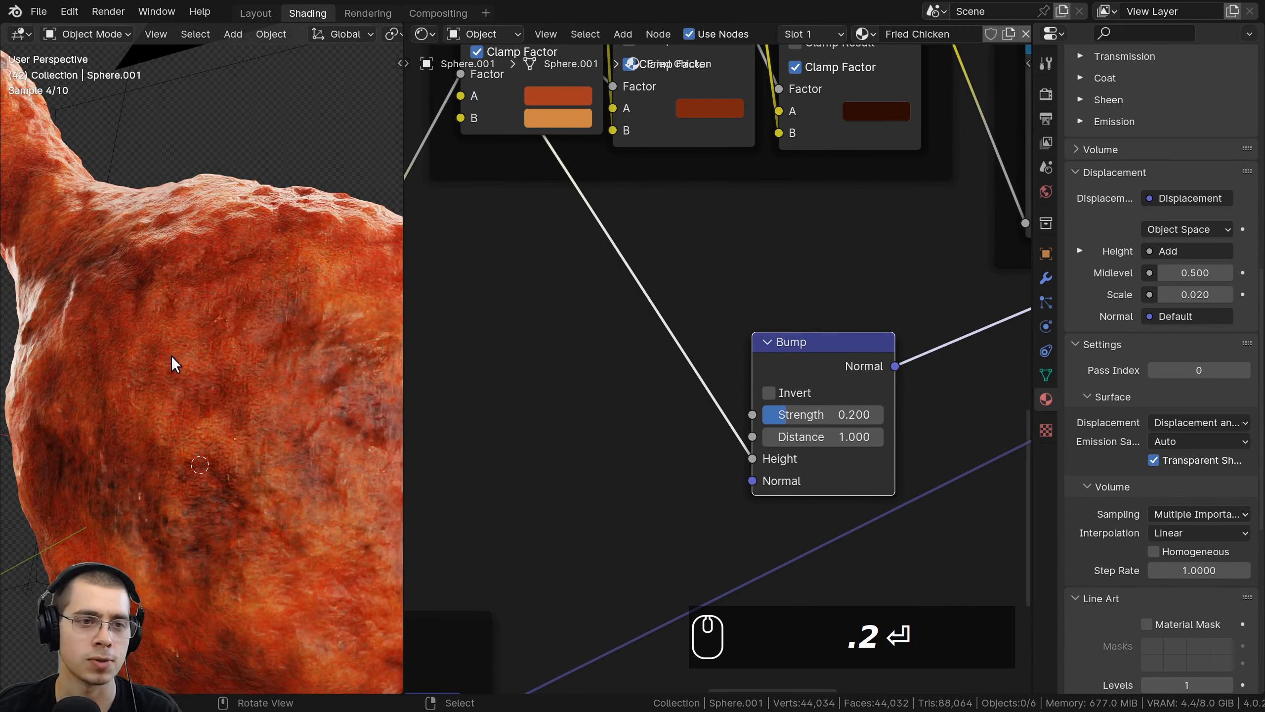
Shift the Bump node away from the Principled BSDF to free space for another node on its output link.
scroll(725, 383, "down", 2)
left_click_drag(716, 359, 675, 355)
scroll(702, 356, "down", 1)
scroll(344, 277, "down", 5)
middle_click_drag(574, 253, 679, 420)
scroll(752, 338, "down", 5)
scroll(676, 356, "up", 5)
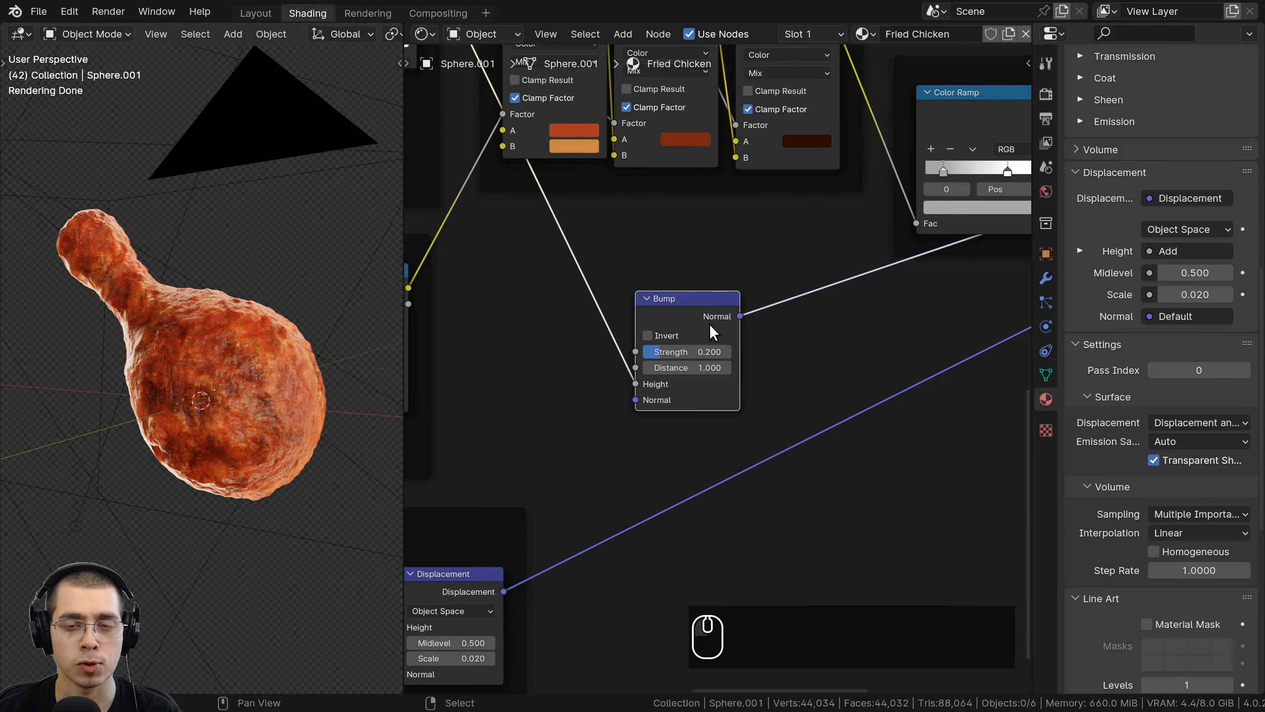
left_click_drag(713, 332, 669, 330)
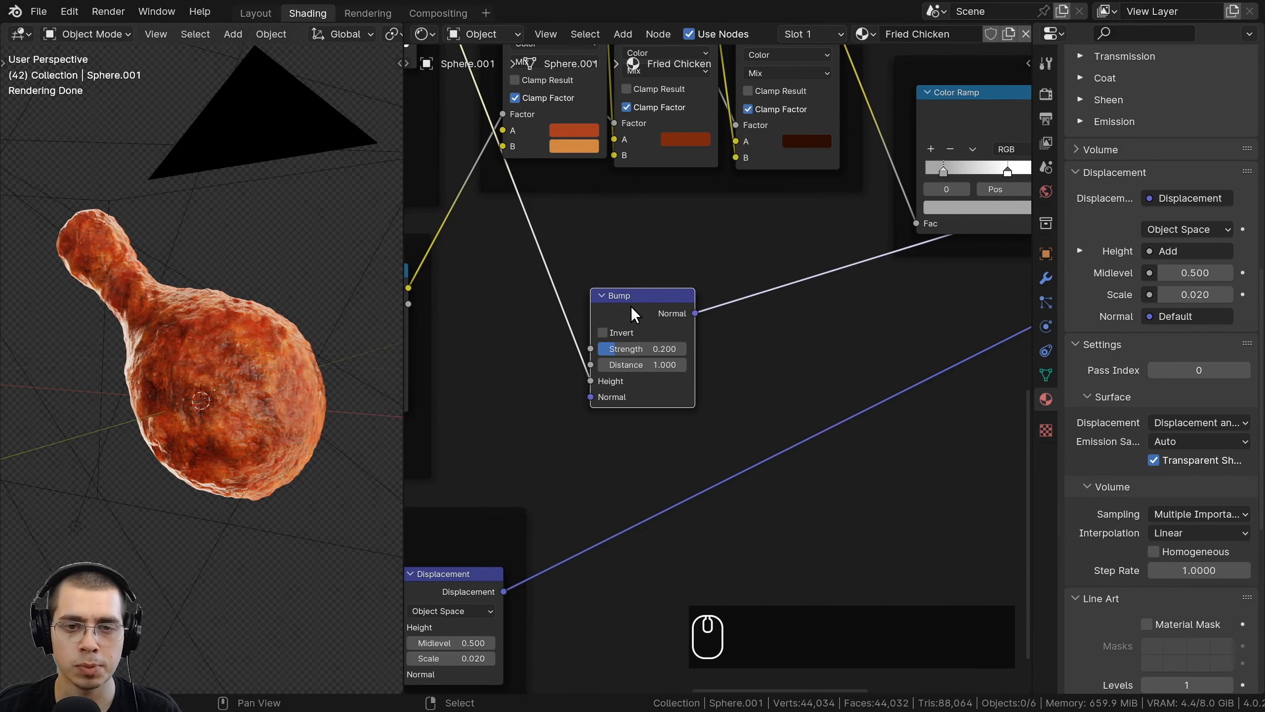
Duplicate the Bump node and drop the copy onto the first Bump's output link, chaining the two through Normal.
key("shift+d")
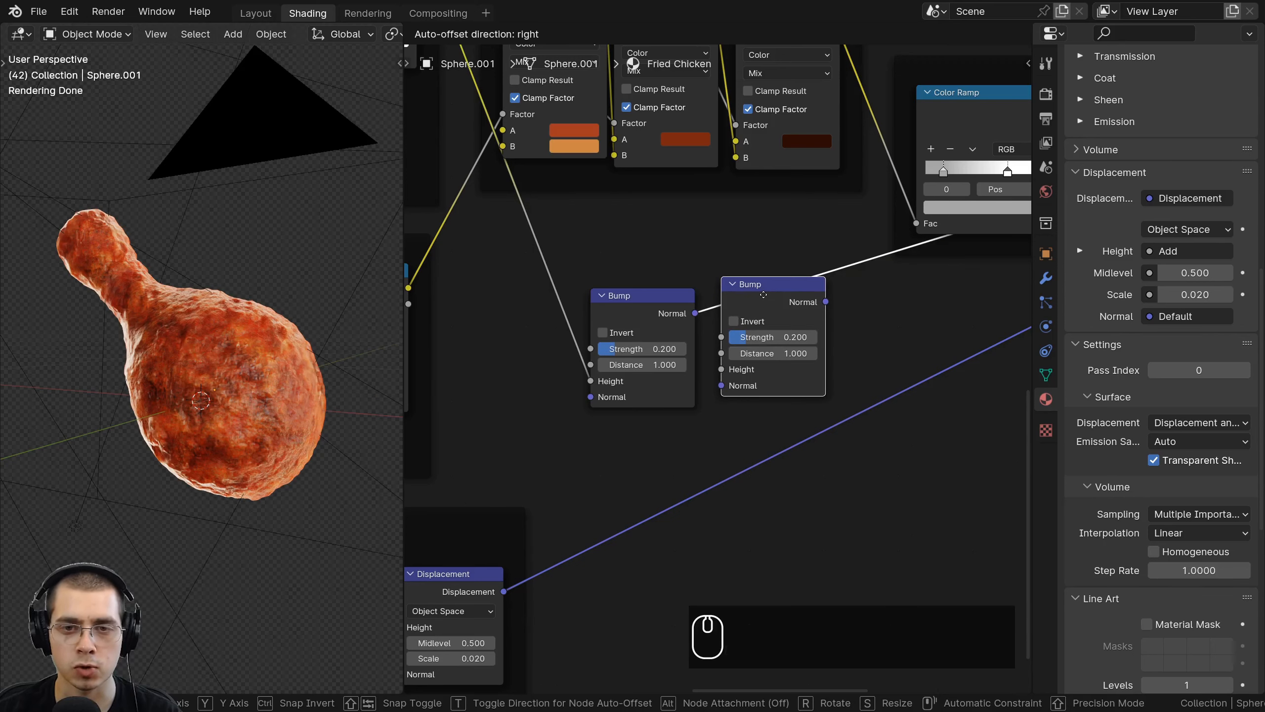
left_click(763, 295)
left_click_drag(770, 299, 744, 288)
scroll(622, 284, "up", 5)
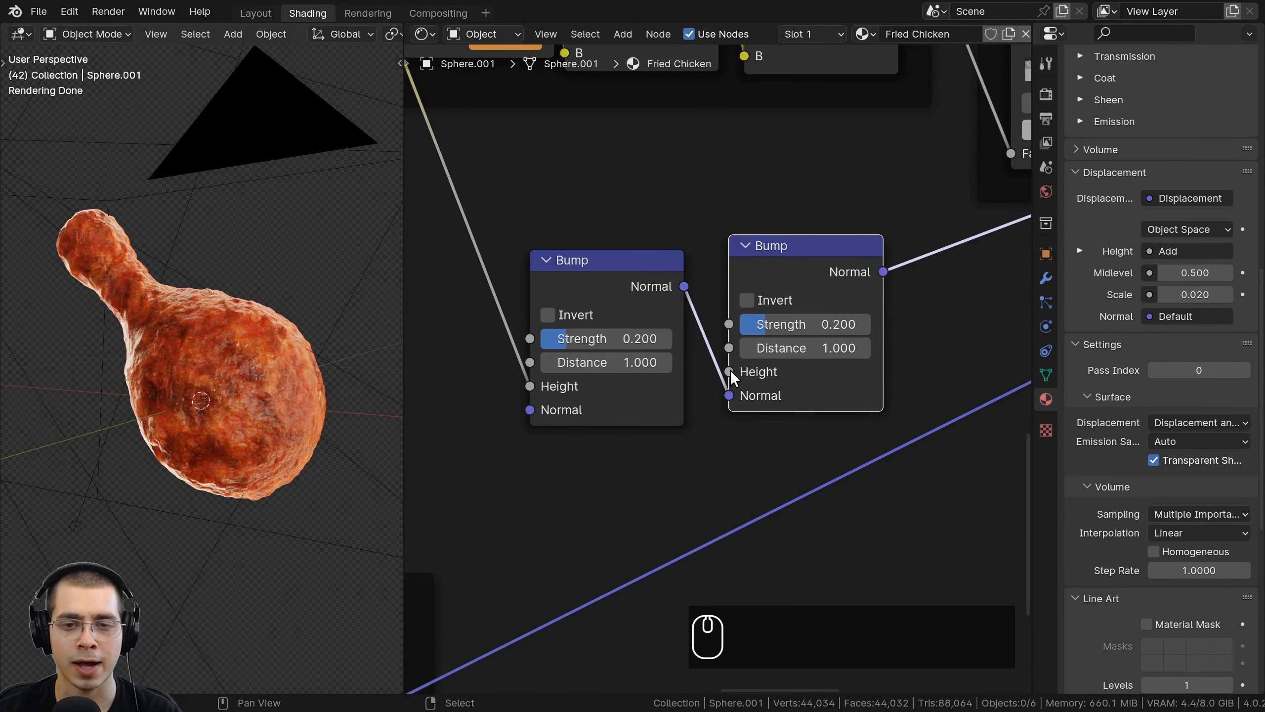
left_click_drag(730, 371, 703, 276)
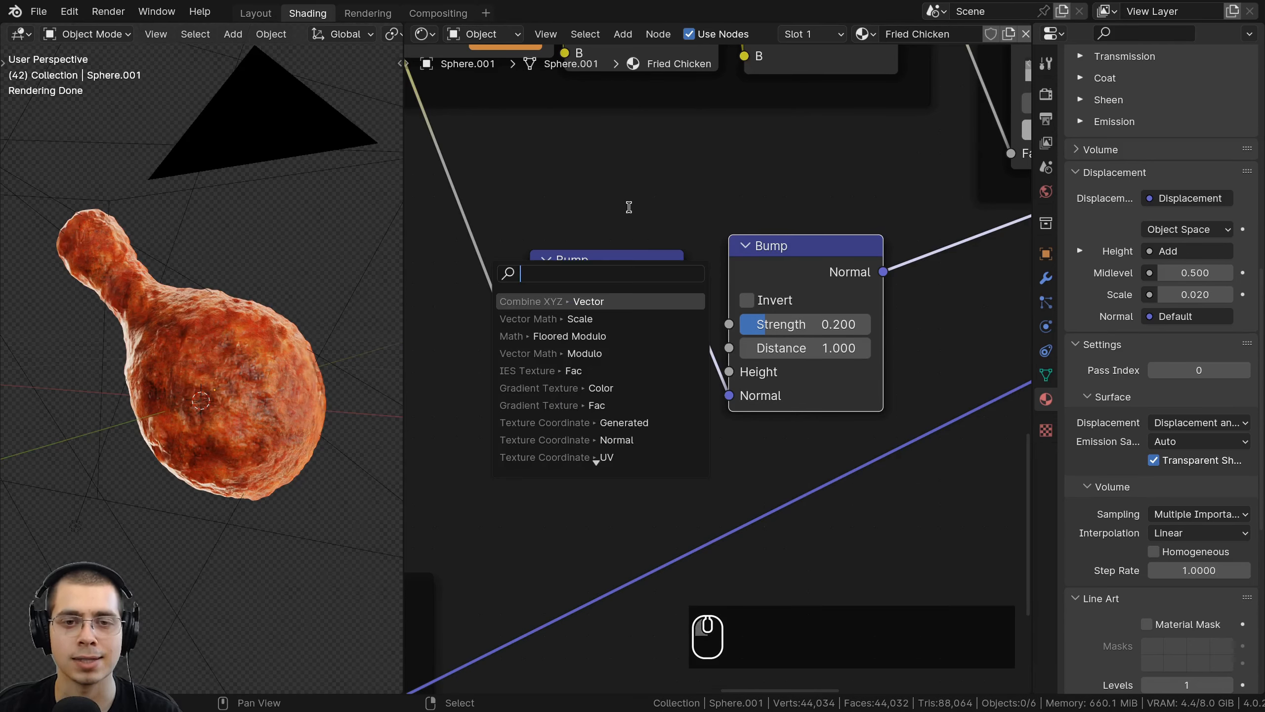
scroll(286, 427, "up", 4)
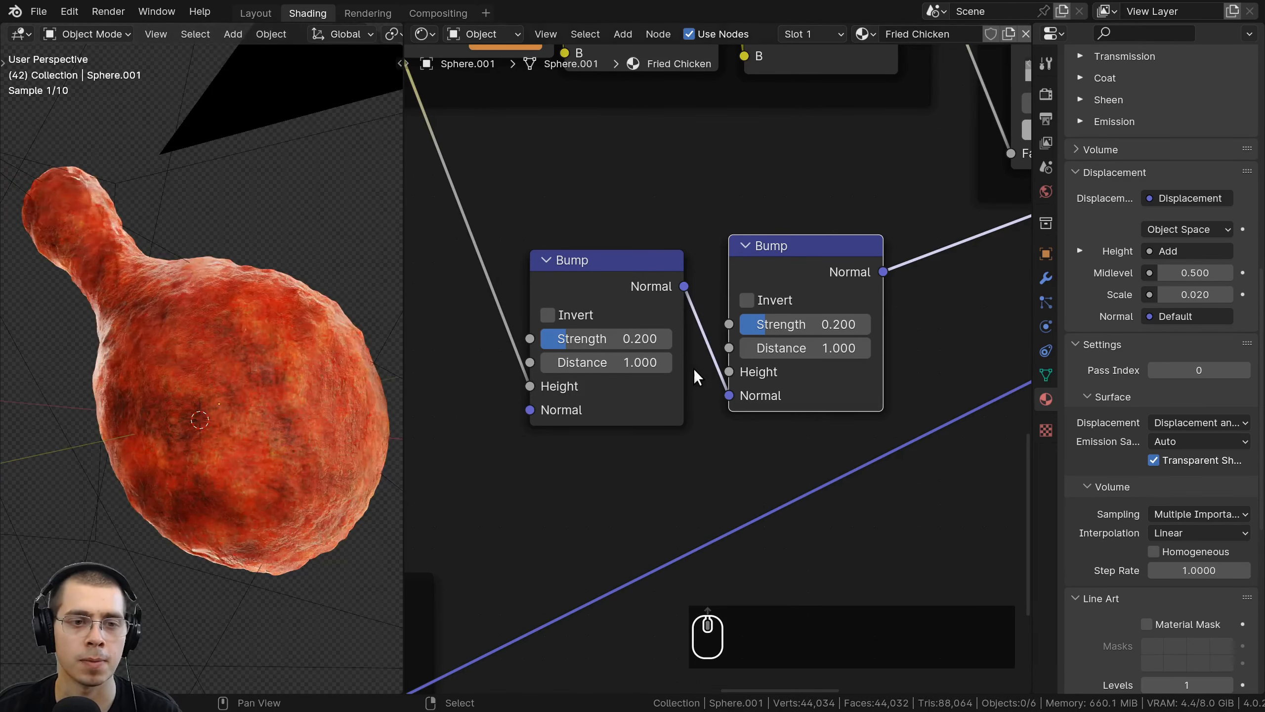
Shift both chained Bump nodes along to free space for another node in front of the first one.
scroll(536, 504, "down", 5)
scroll(504, 383, "up", 3)
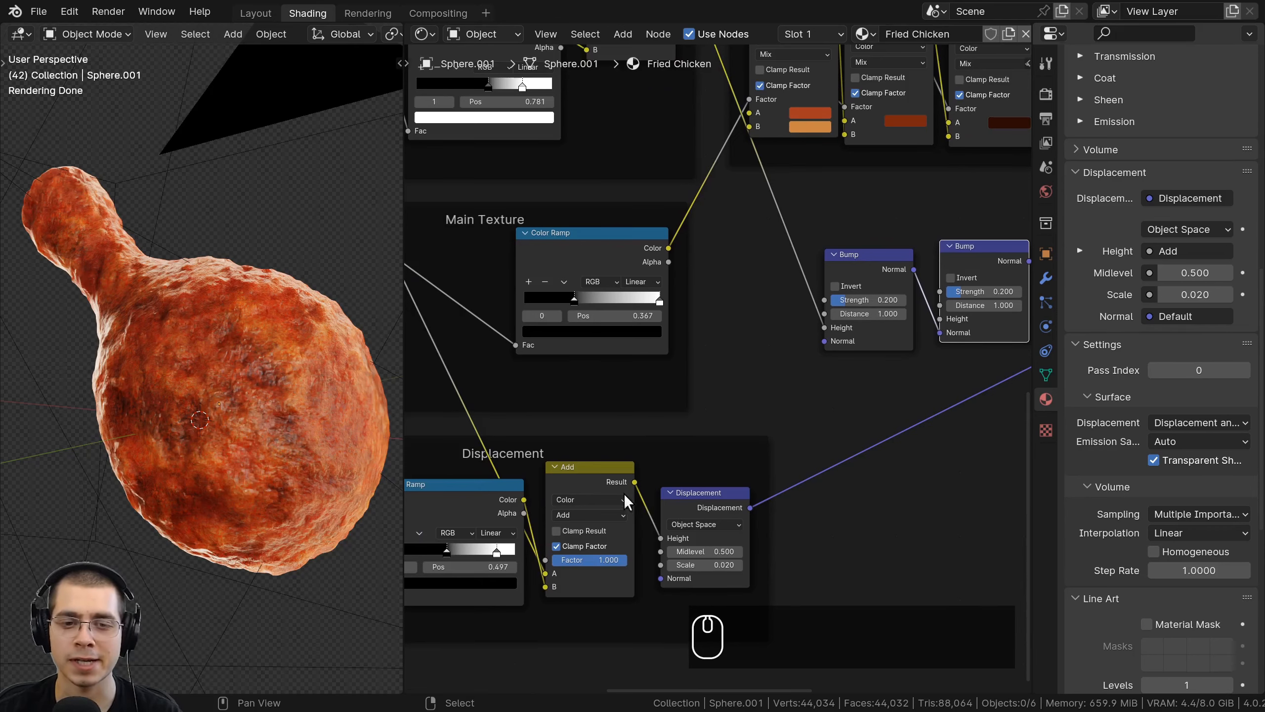
middle_click_drag(857, 307, 769, 303)
scroll(695, 235, "up", 1)
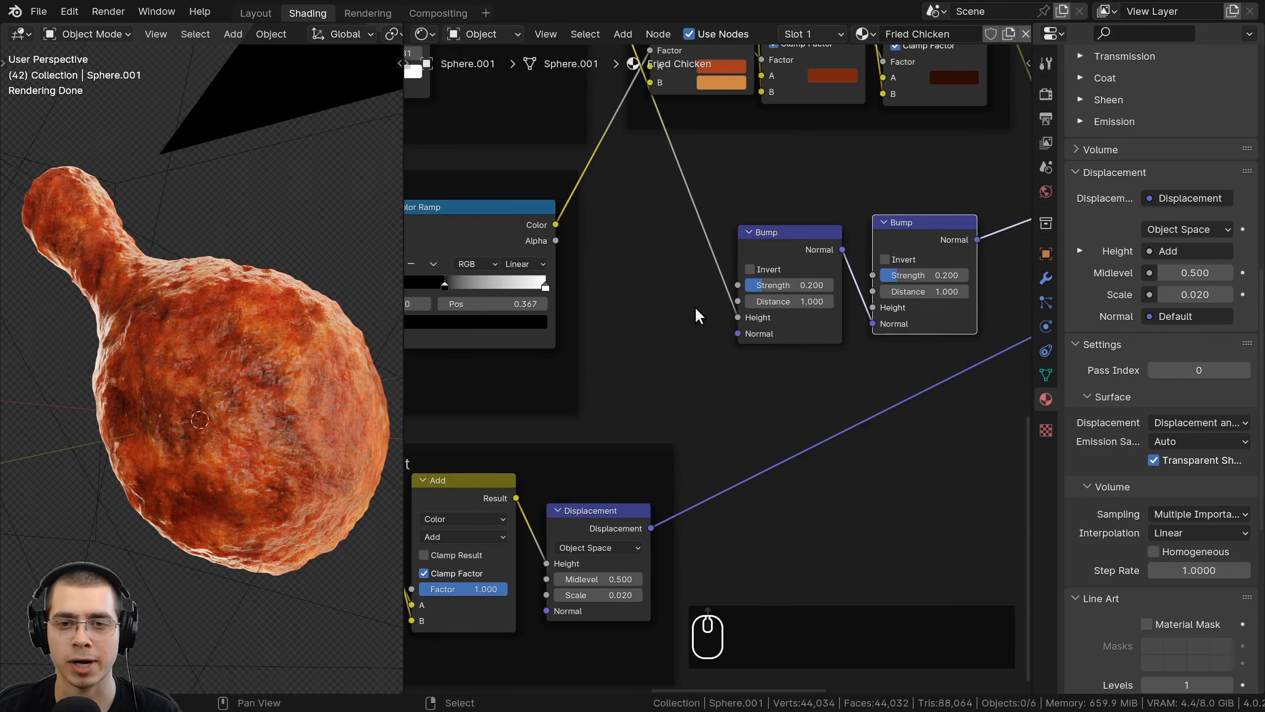
left_click_drag(784, 229, 903, 249)
middle_click_drag(903, 248, 870, 247)
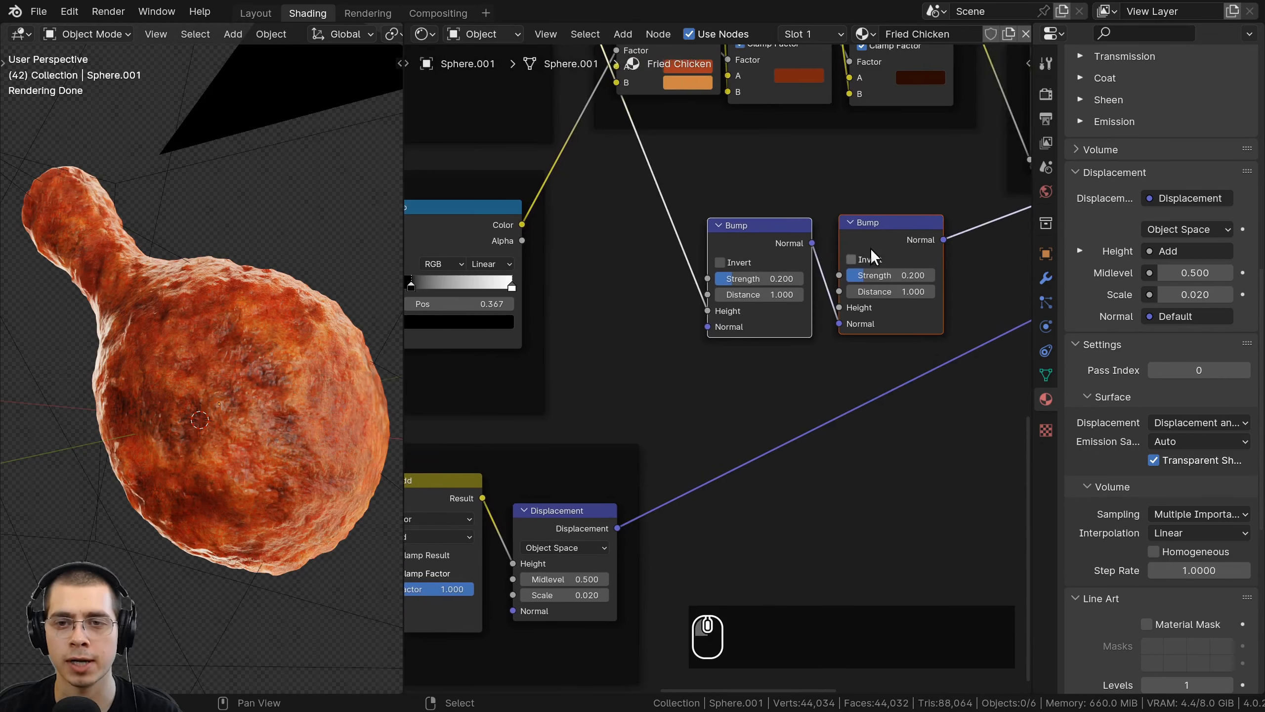
left_click_drag(899, 231, 936, 224)
left_click(922, 232)
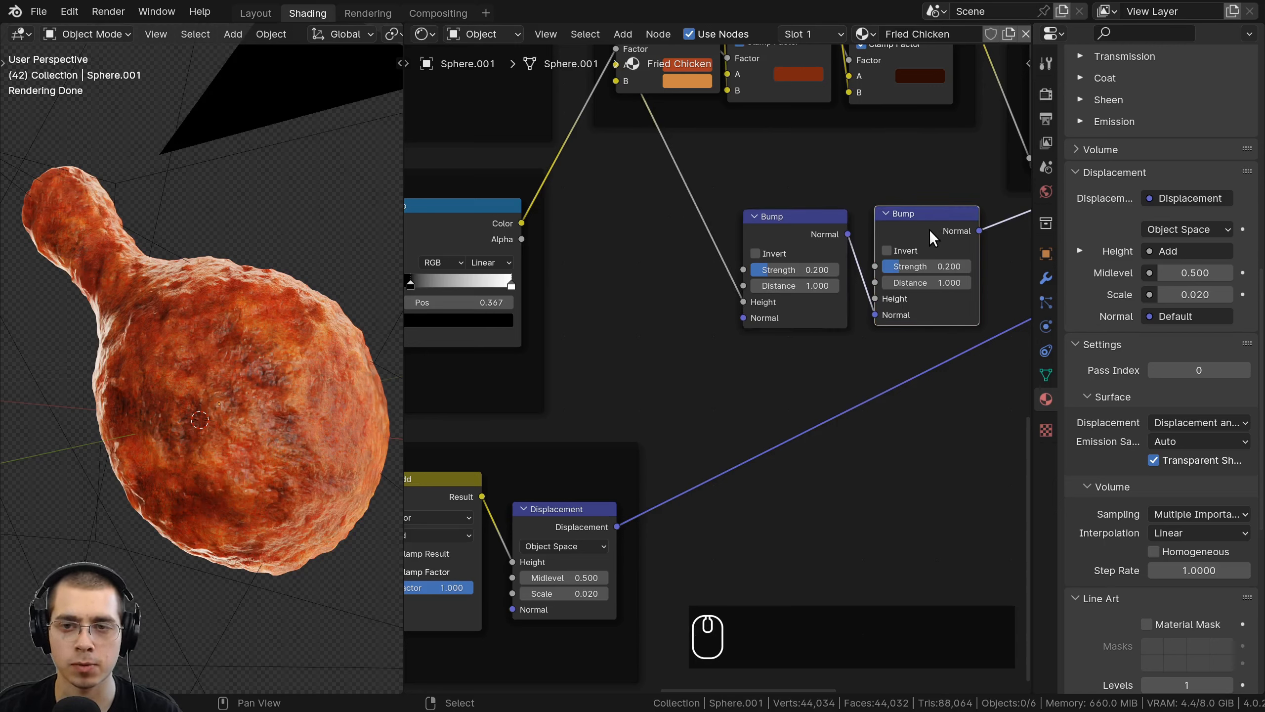
Duplicate the last Bump node, place the copy ahead of the chain and link its Normal output to the following Bump's Normal input.
key("shift+d")
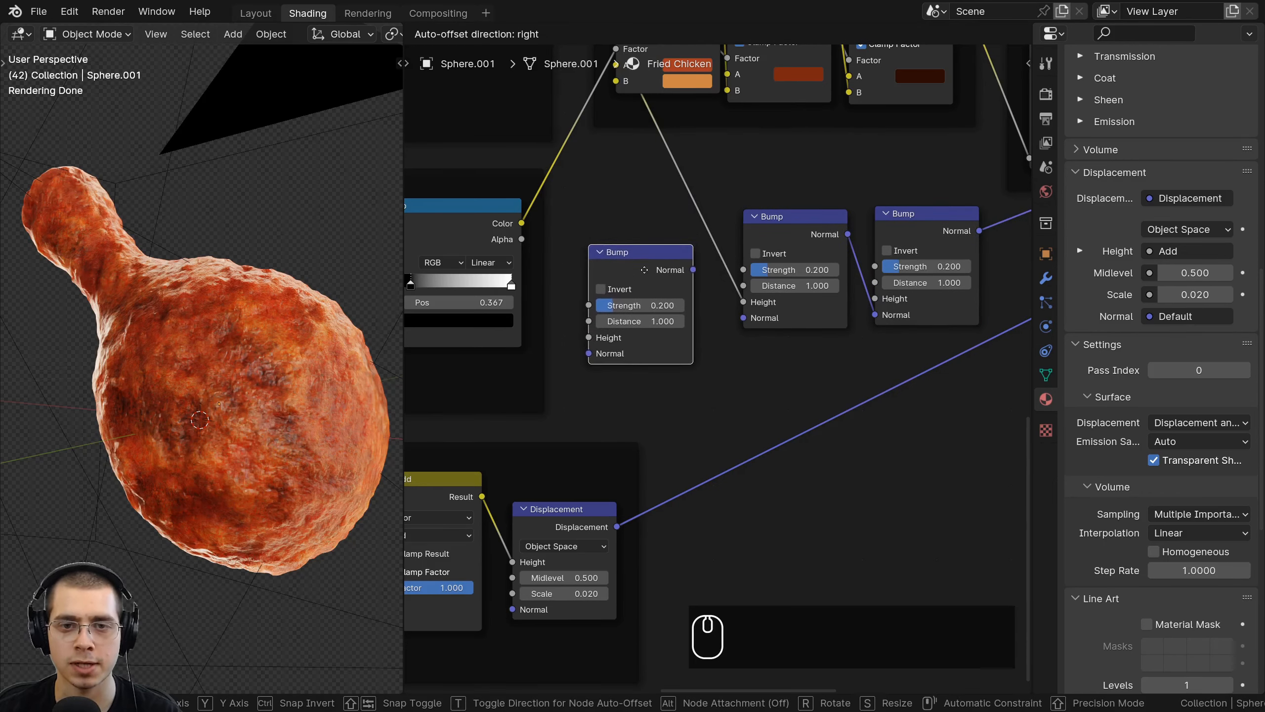
left_click(644, 277)
left_click_drag(694, 270, 744, 317)
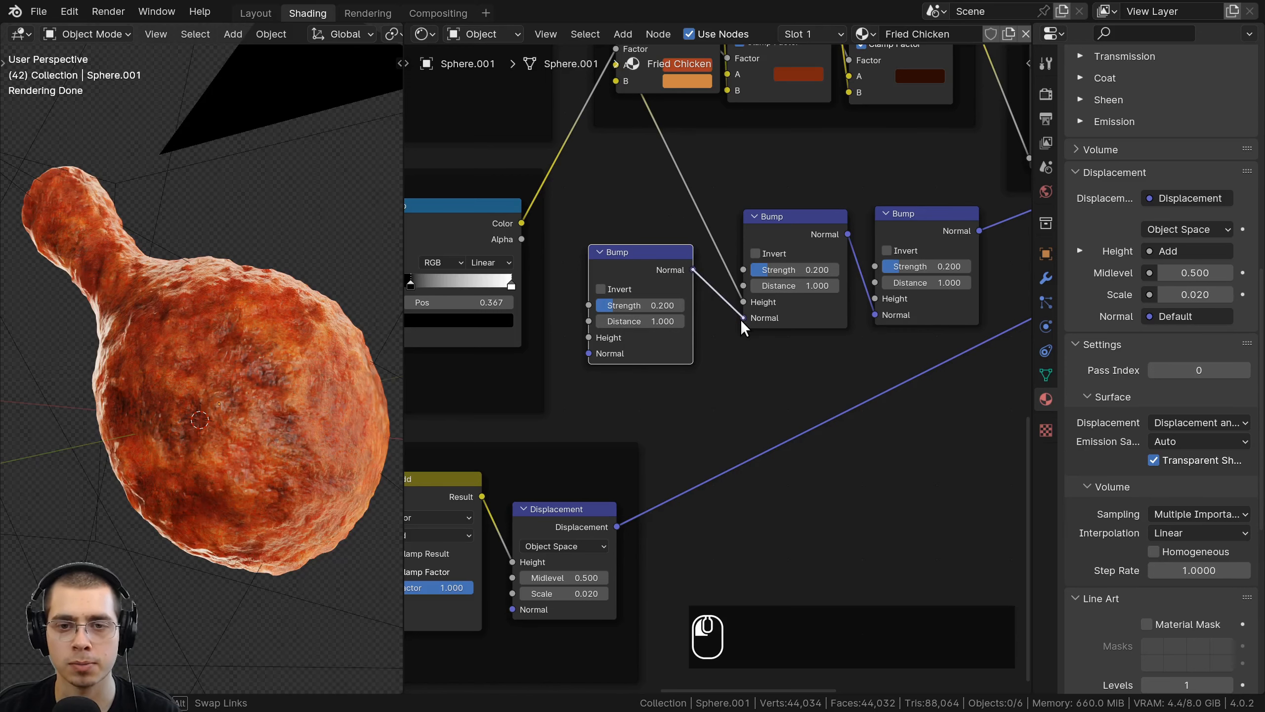
left_click_drag(658, 262, 668, 235)
middle_click_drag(665, 255, 691, 247)
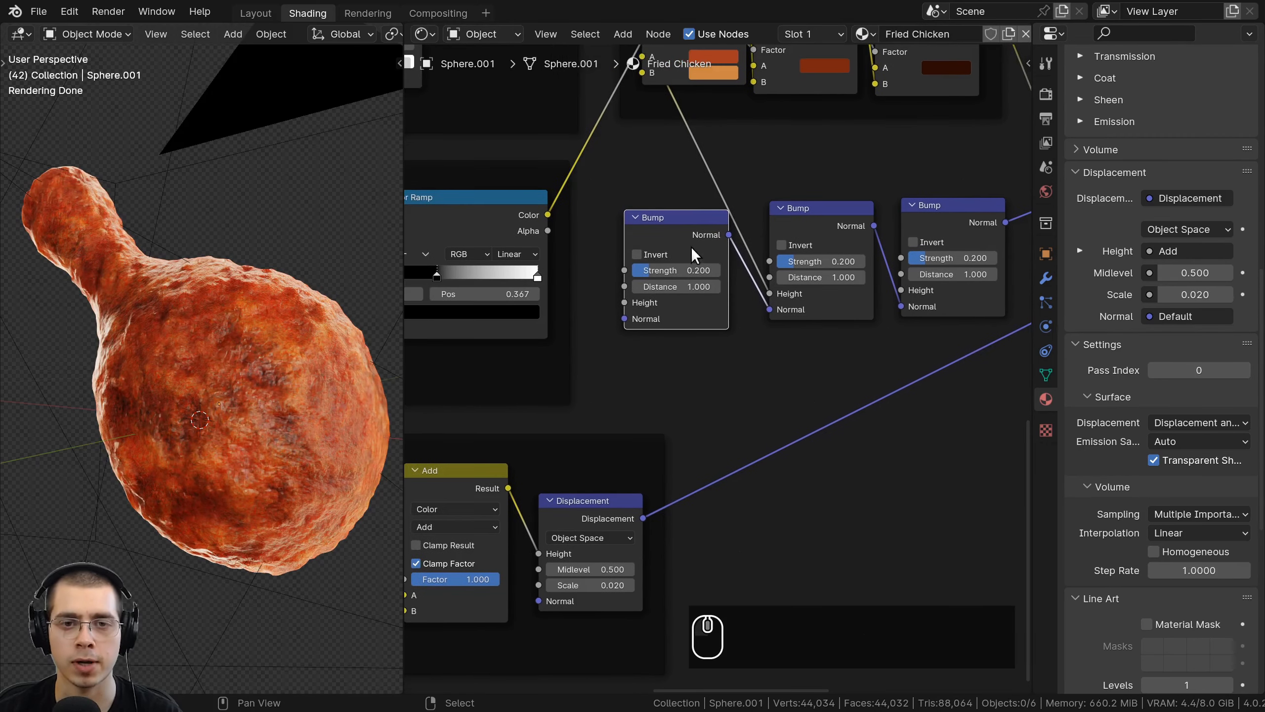
Connect the Result of the Displacement frame's Add node to the Height input of the first Bump node.
scroll(505, 403, "up", 1)
middle_click_drag(506, 404, 770, 315)
scroll(627, 365, "down", 2)
middle_click_drag(626, 367, 627, 360)
left_click(683, 391)
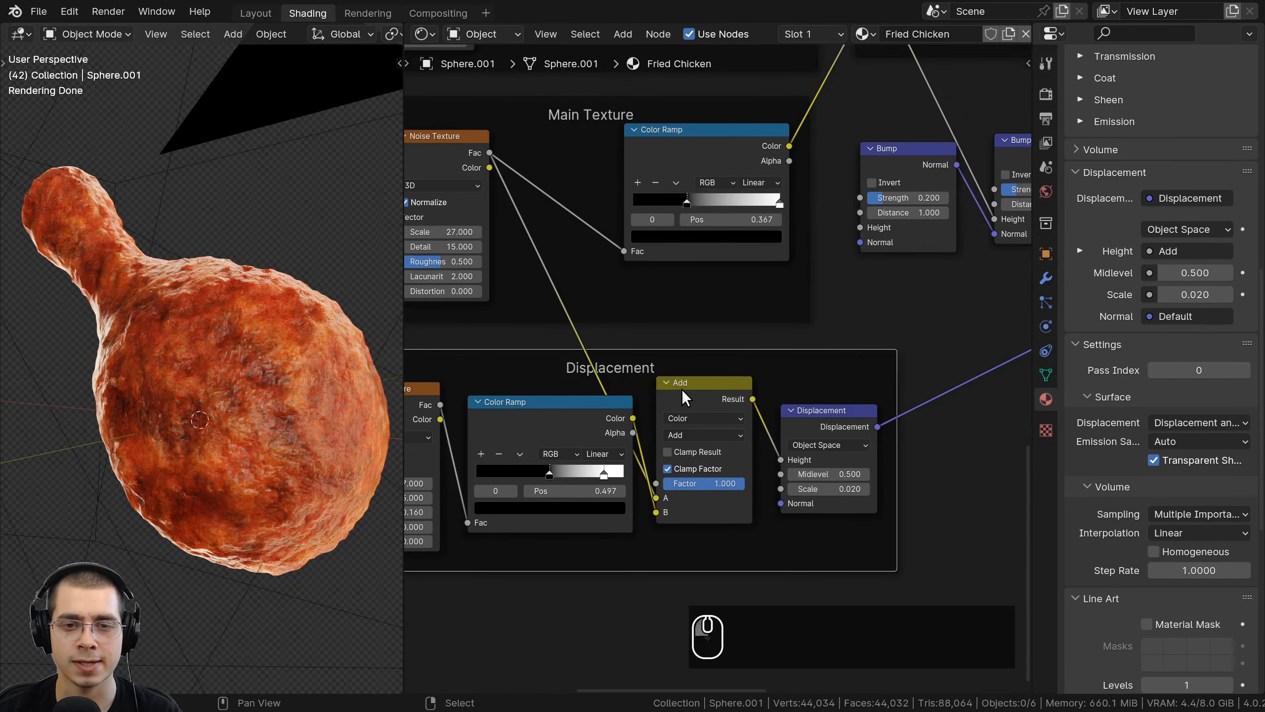
left_click_drag(753, 399, 767, 158)
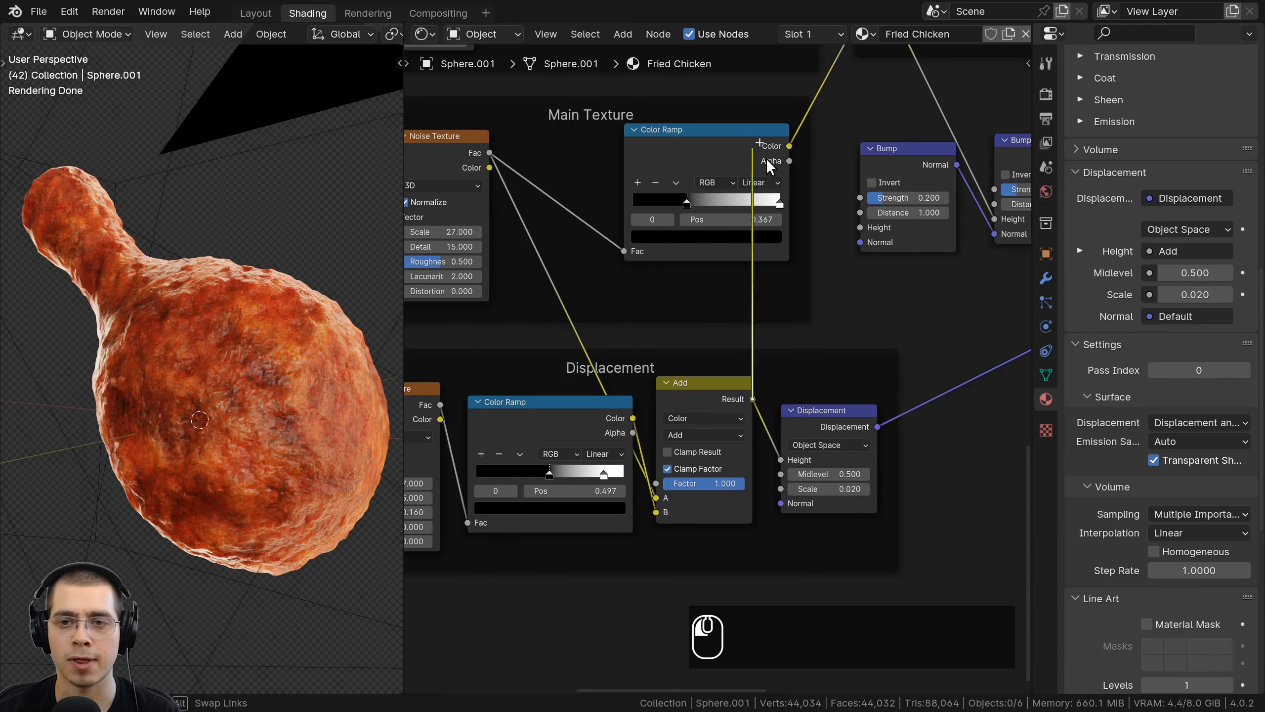
left_click_drag(848, 224, 861, 228)
scroll(652, 353, "up", 1)
middle_click_drag(652, 353, 684, 320)
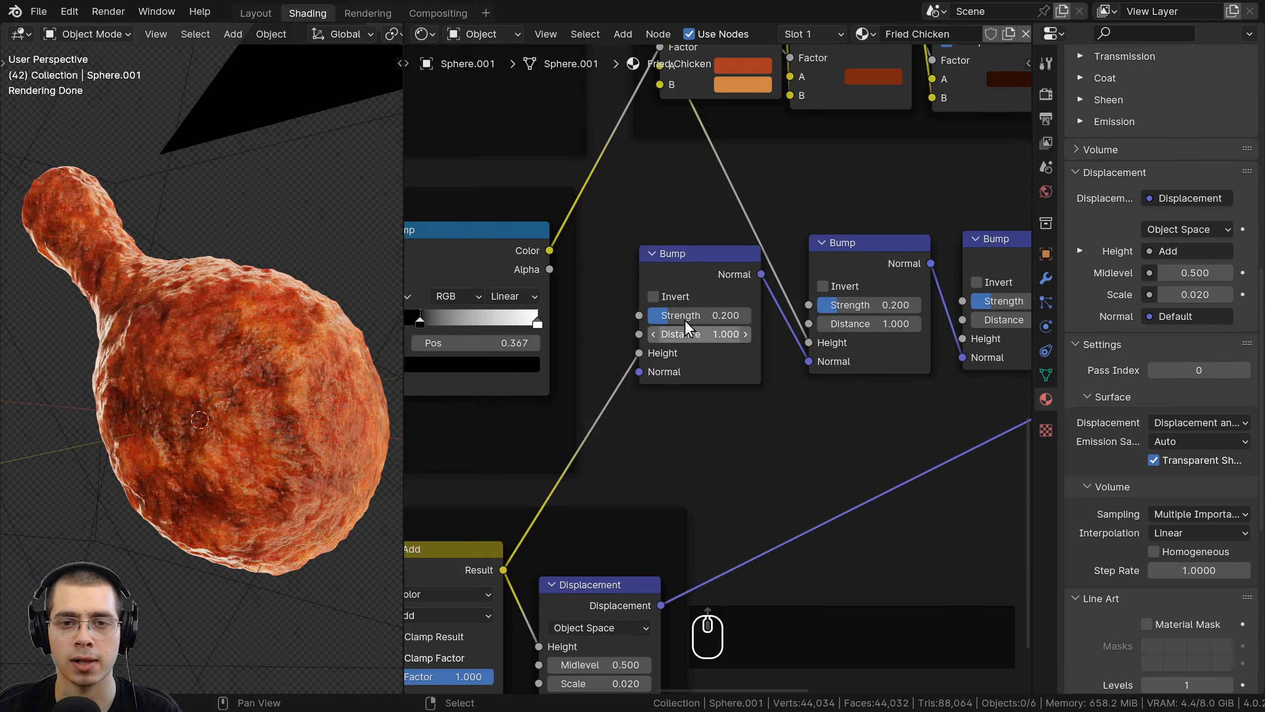
Try the Invert option on the first Bump node and switch it back off.
middle_click_drag(547, 342, 574, 342)
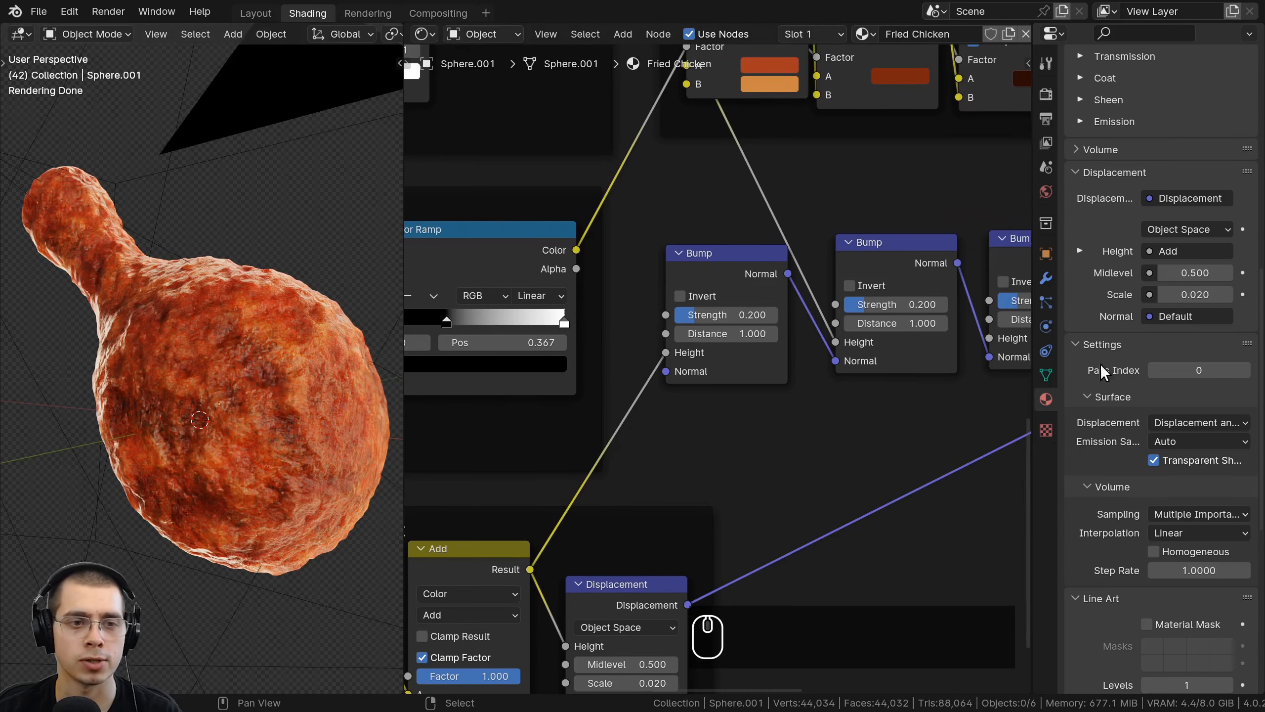
scroll(715, 369, "up", 1)
middle_click_drag(283, 362, 314, 352)
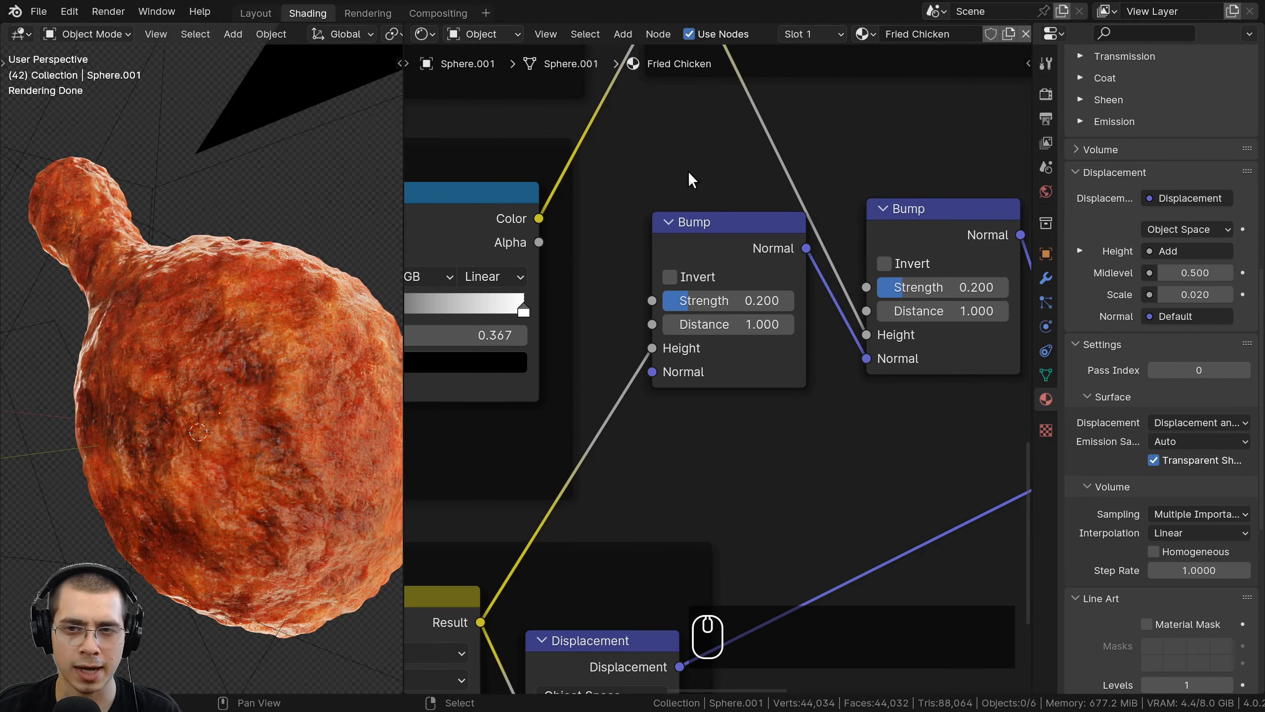
left_click_drag(705, 243, 704, 242)
left_click(667, 279)
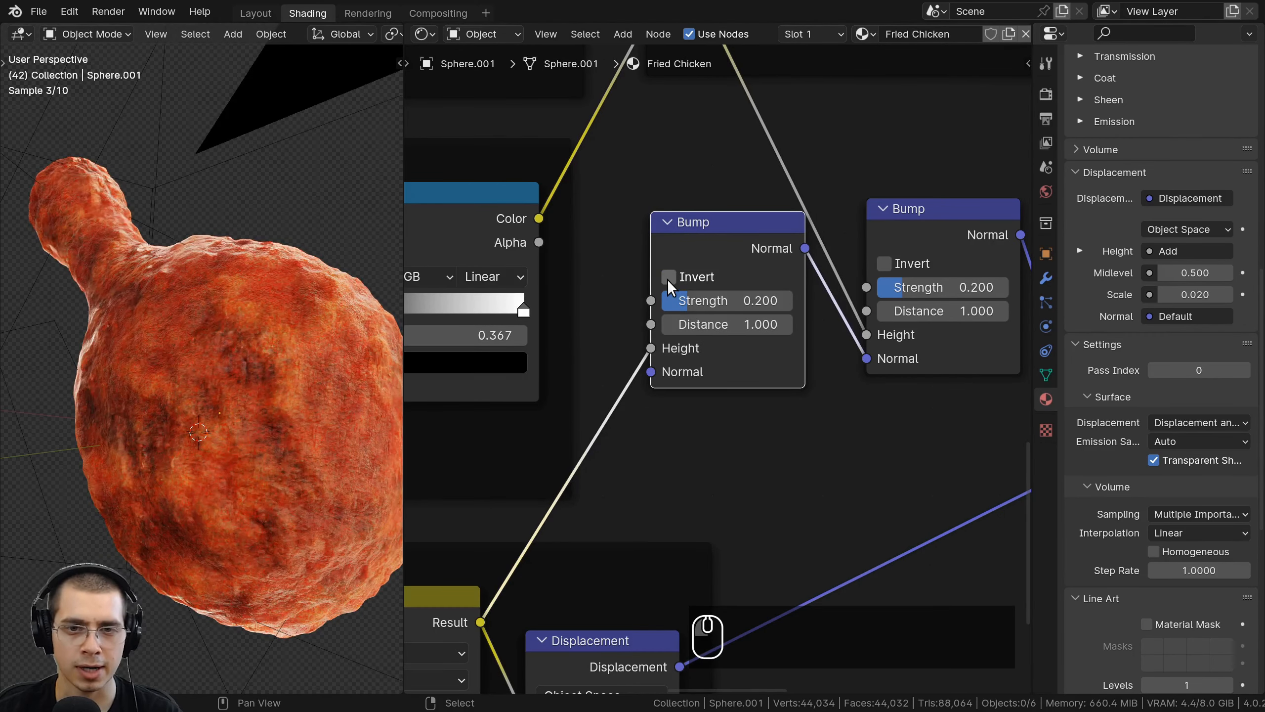
left_click(667, 279)
left_click(667, 278)
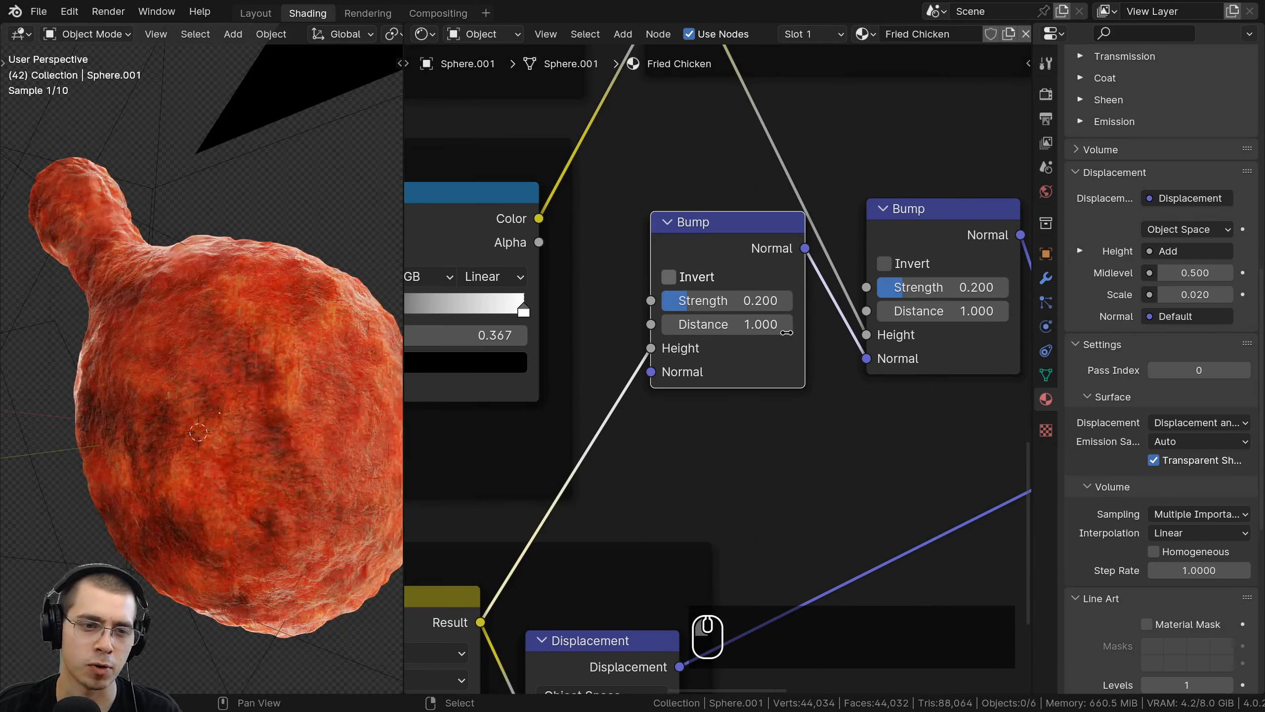
Compare the middle Bump node with and without Invert, leaving Invert enabled.
left_click(918, 218)
left_click(885, 264)
left_click(886, 265)
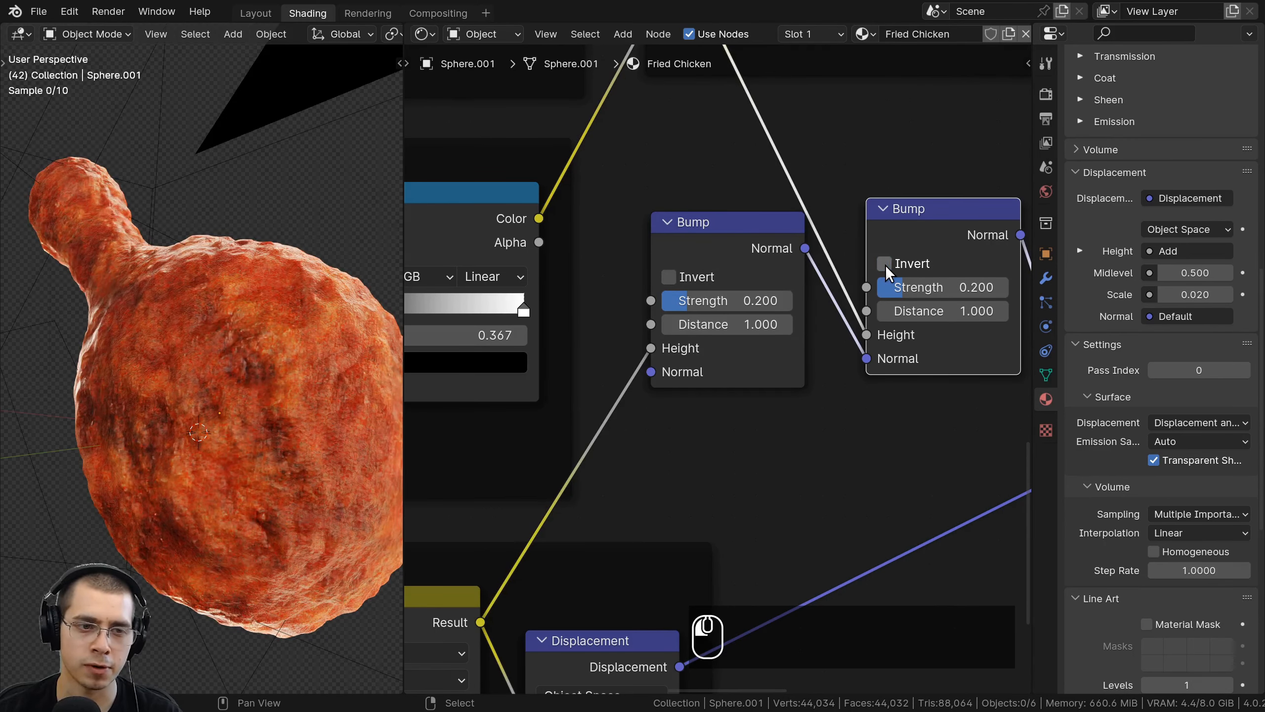
left_click(886, 265)
scroll(911, 264, "down", 3)
middle_click_drag(925, 266, 847, 290)
scroll(827, 266, "down", 1)
scroll(818, 259, "down", 3)
scroll(795, 290, "up", 1)
left_click(795, 291)
middle_click_drag(336, 380, 306, 315, "shift")
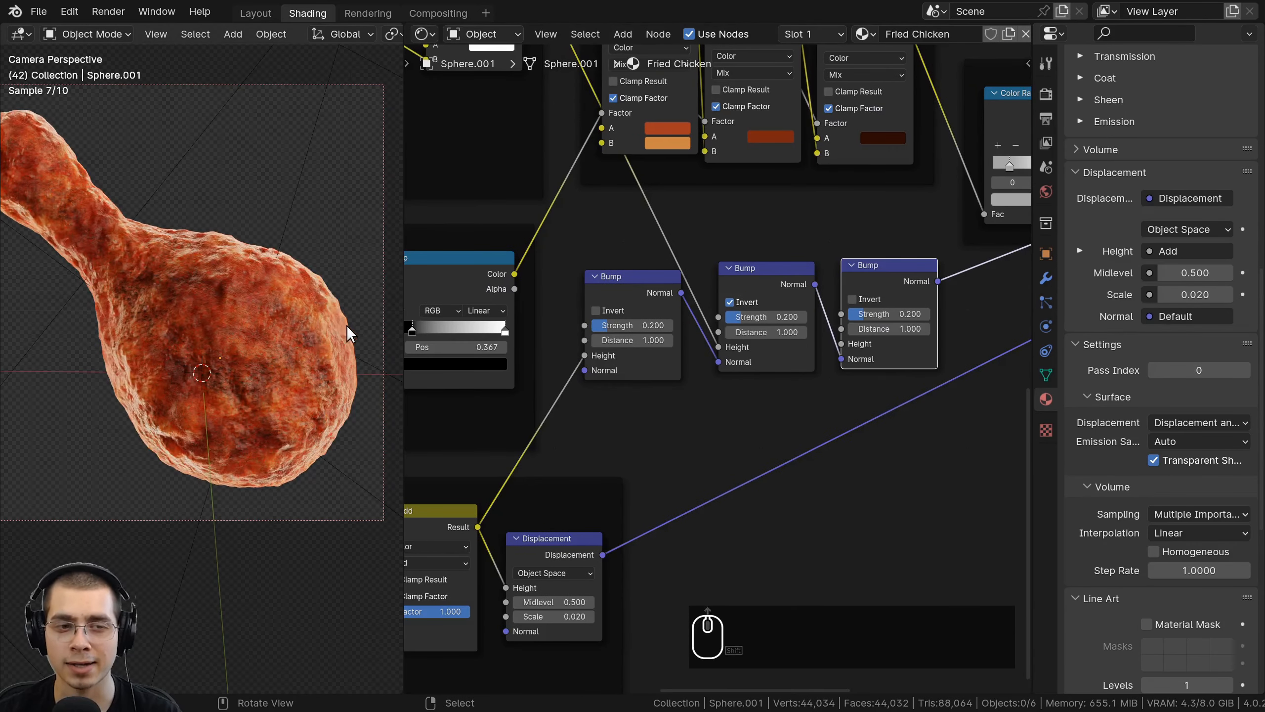
Preview the output of the Displacement frame's Noise Texture on the drumstick.
scroll(461, 358, "down", 1)
middle_click_drag(461, 358, 763, 172)
scroll(534, 312, "up", 1)
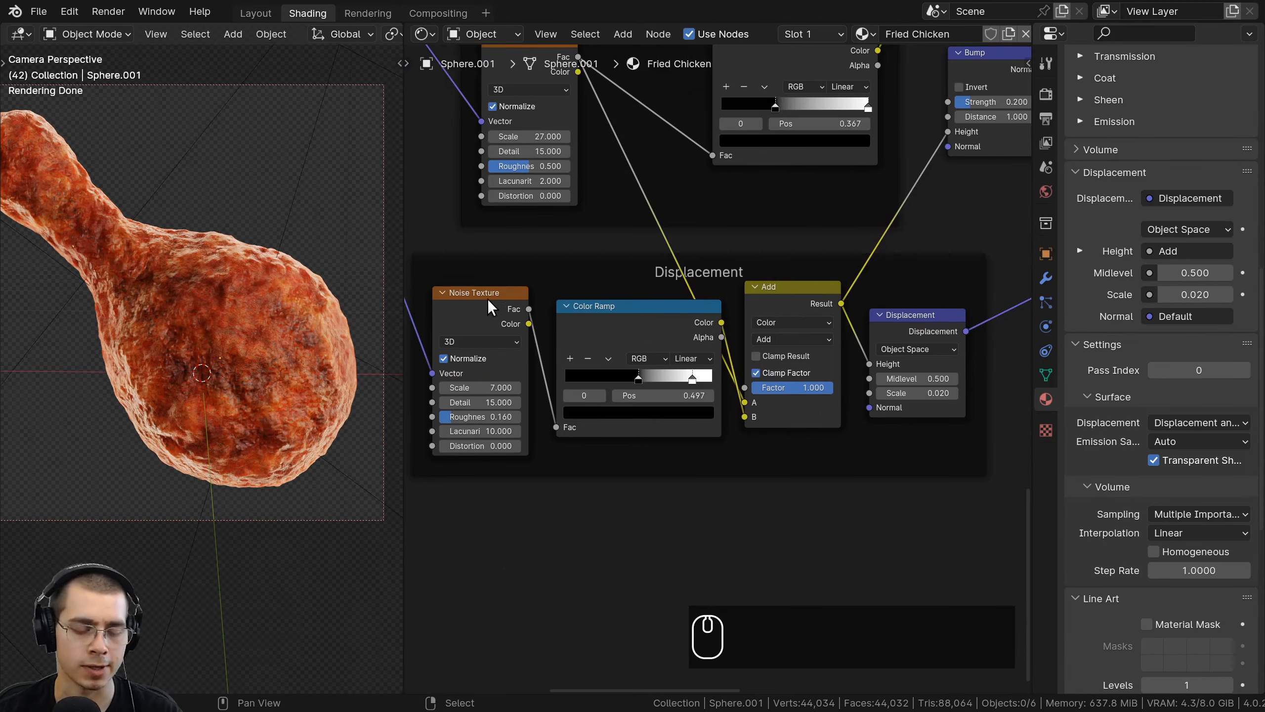
left_click(467, 315, "ctrl+shift")
middle_click_drag(219, 290, 152, 268)
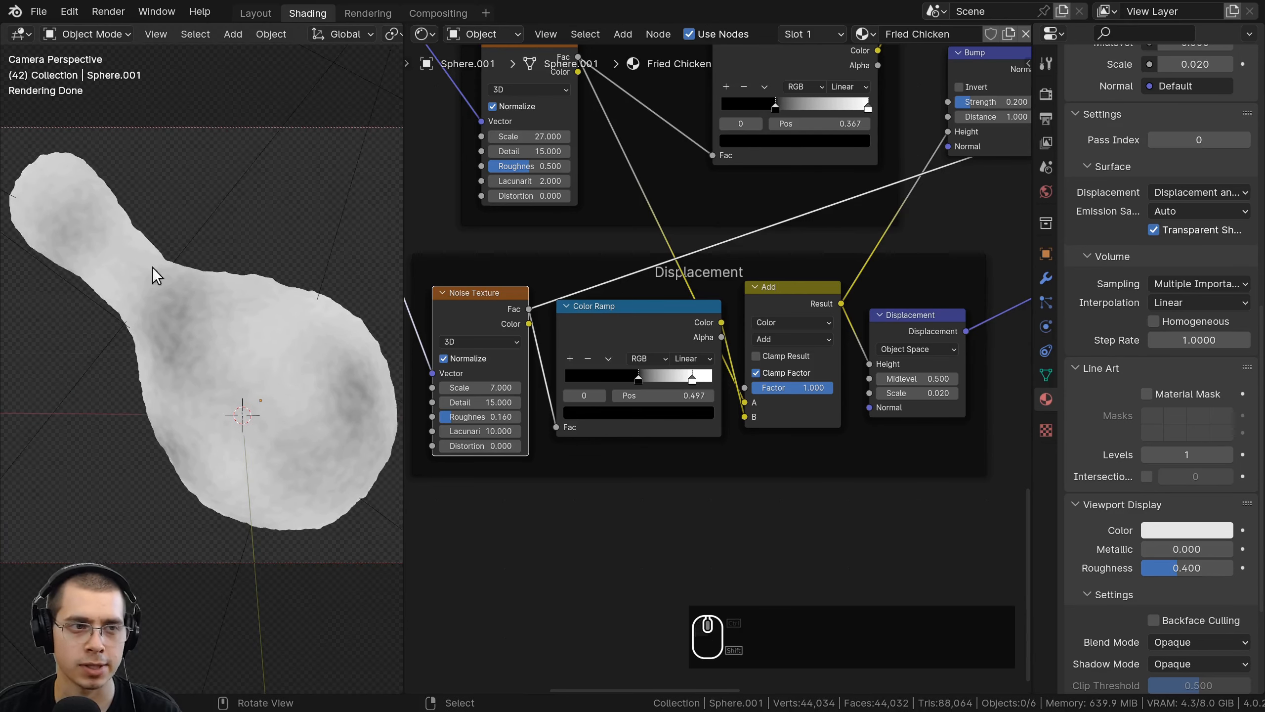
scroll(164, 292, "up", 2)
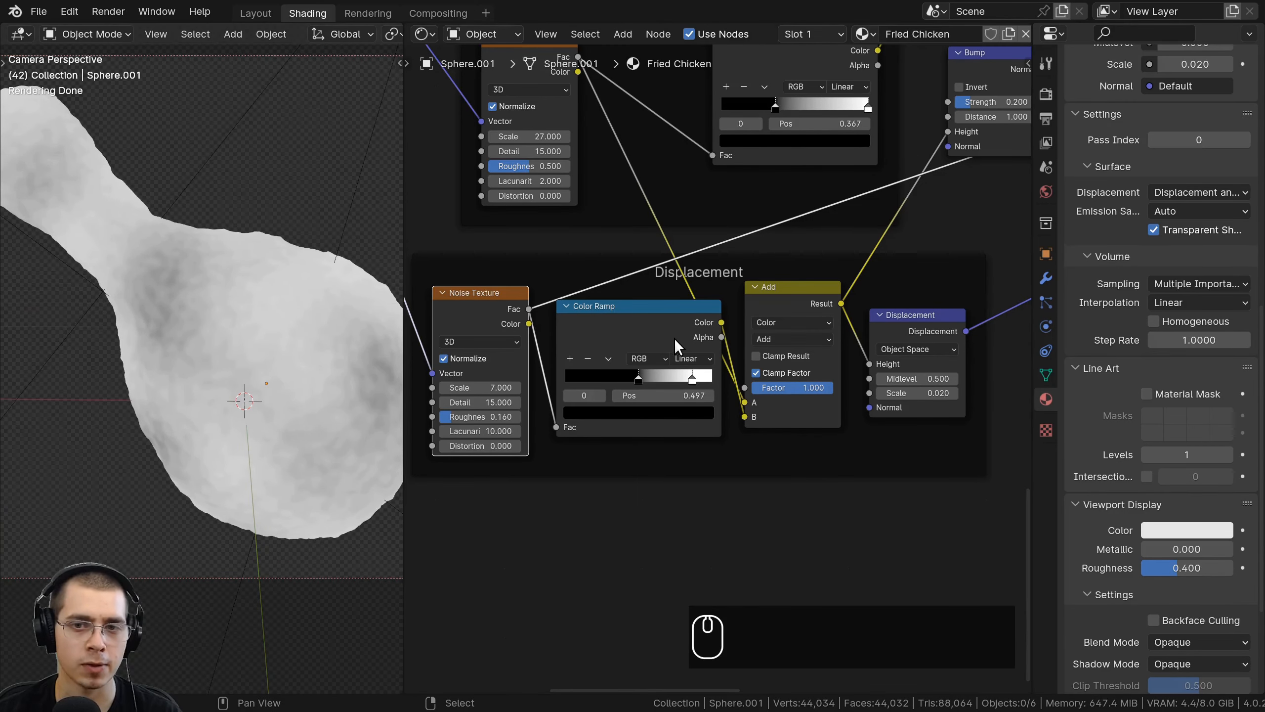
Preview the outputs of the Displacement frame's Add node and its Color Ramp on the drumstick.
middle_click_drag(770, 337, 707, 365)
left_click(721, 349, "ctrl+shift")
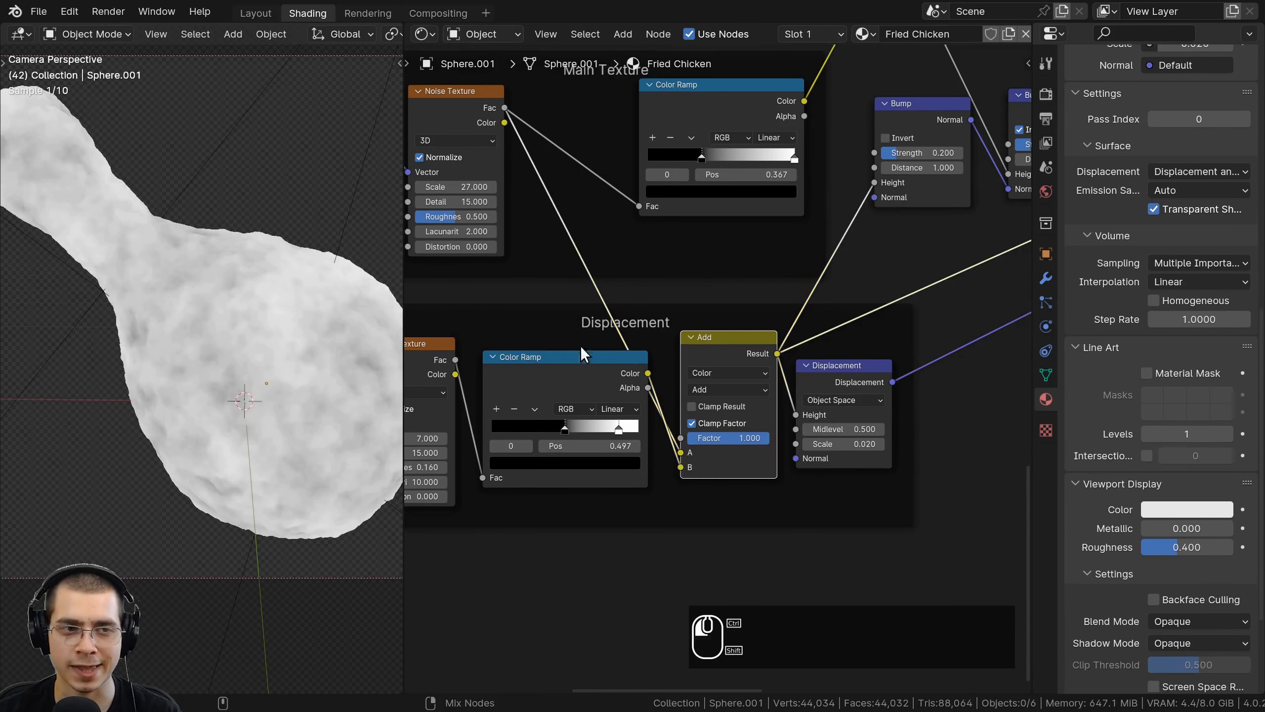
middle_click_drag(299, 309, 107, 268)
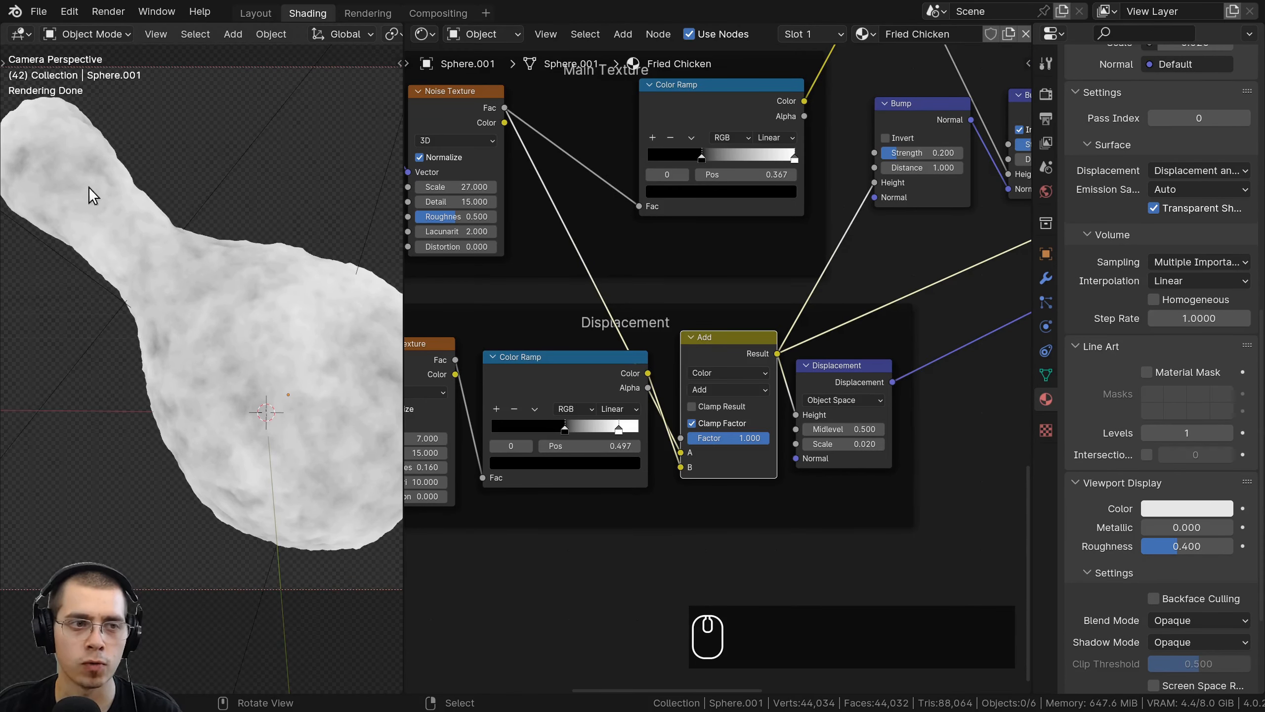
middle_click_drag(537, 323, 650, 290)
left_click(696, 354, "ctrl+shift")
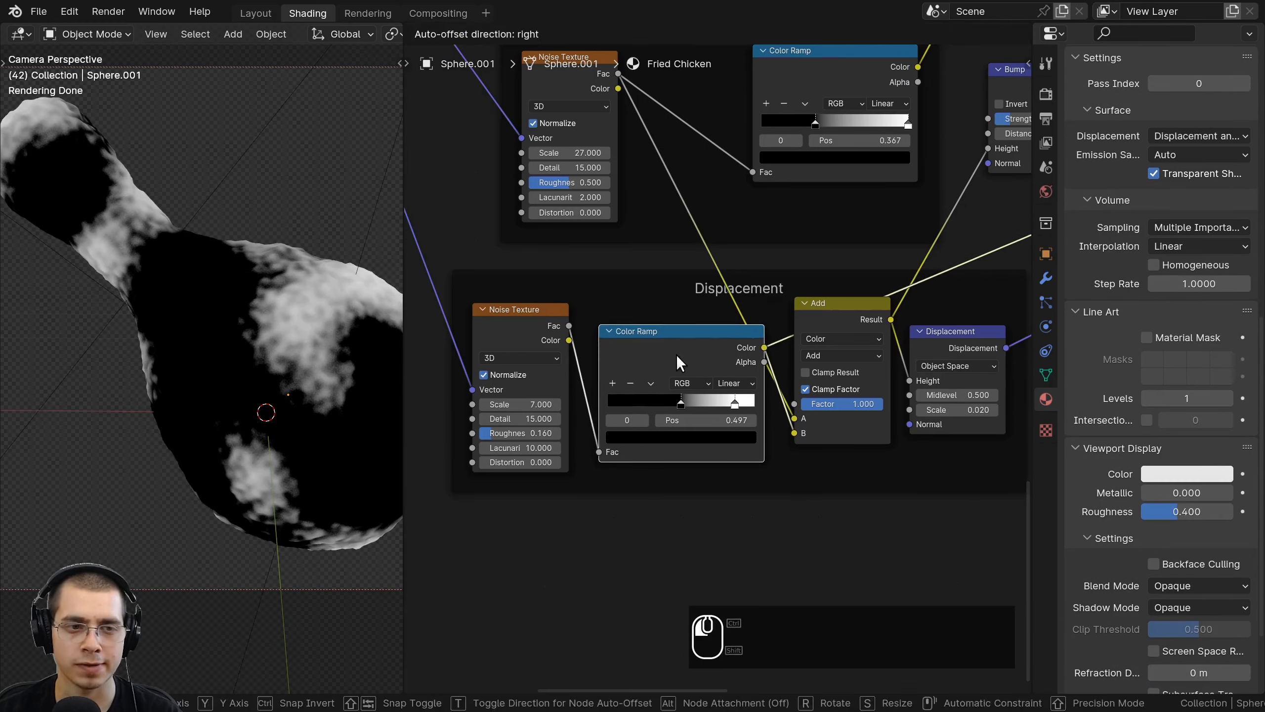
middle_click_drag(245, 273, 172, 247)
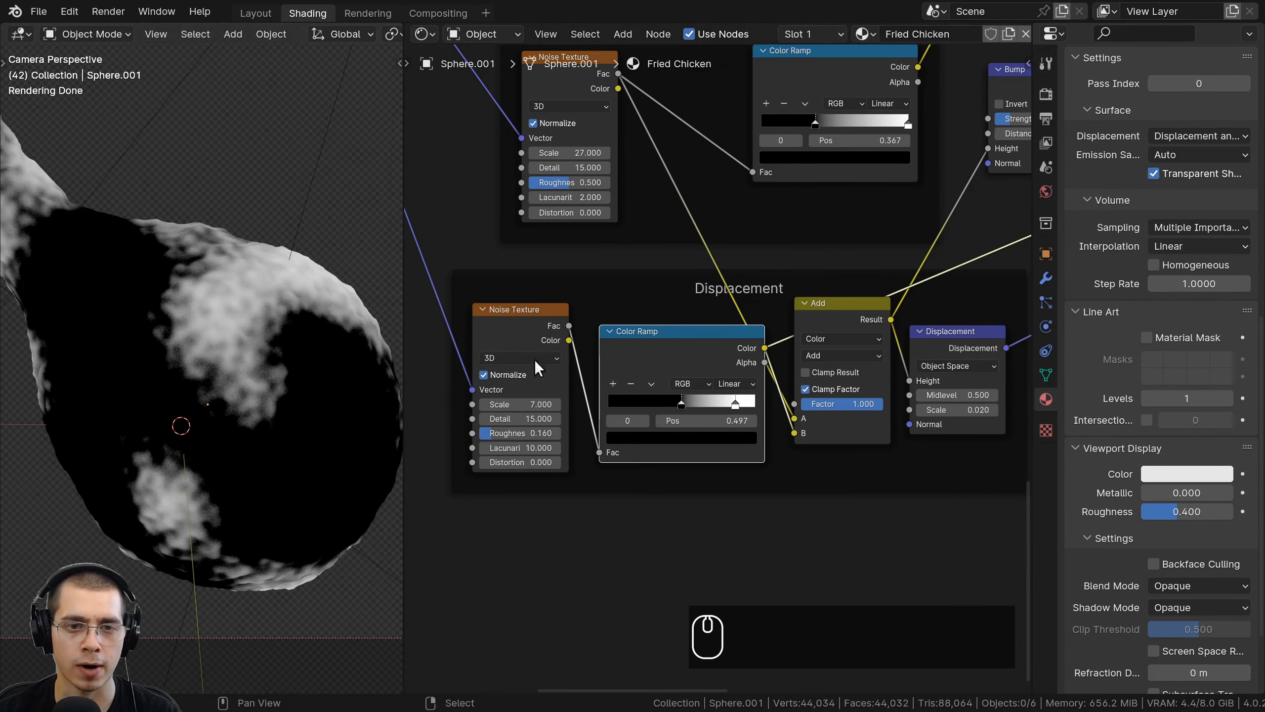
Connect the Fac output of the Displacement frame's Noise Texture to the Height input of the last Bump node.
scroll(528, 354, "down", 3)
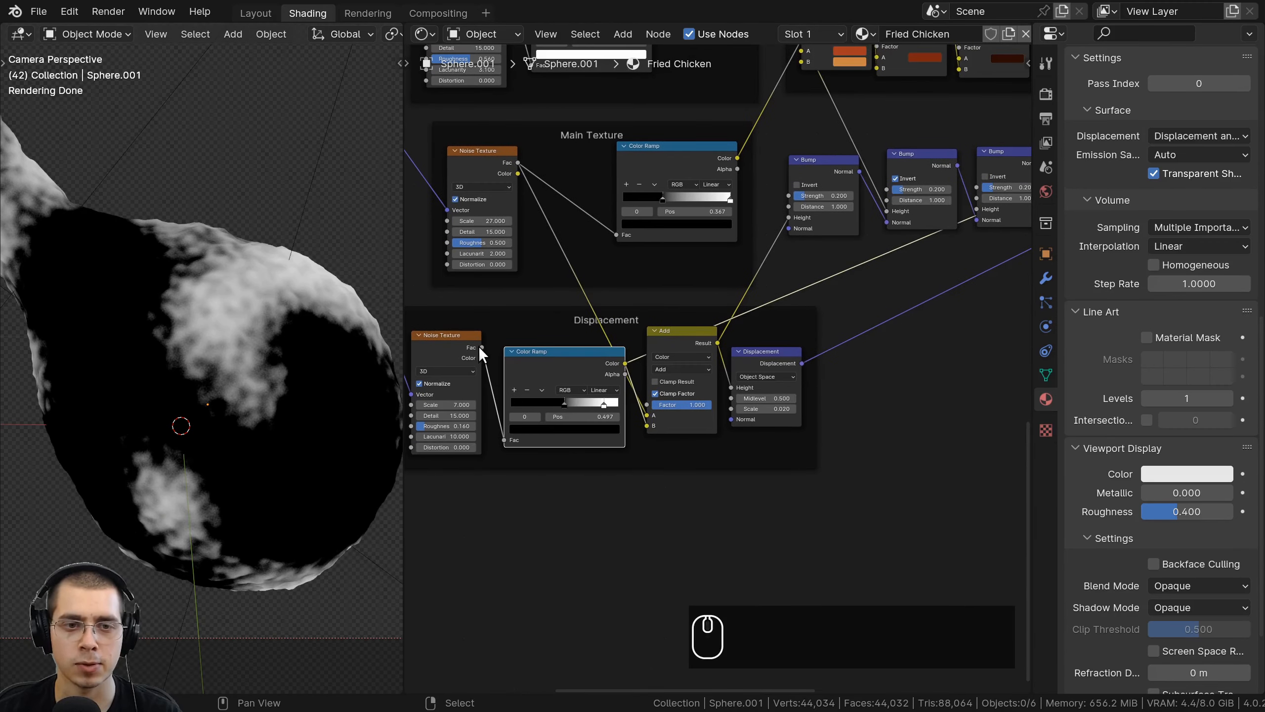
left_click_drag(482, 347, 880, 209)
scroll(873, 210, "up", 2)
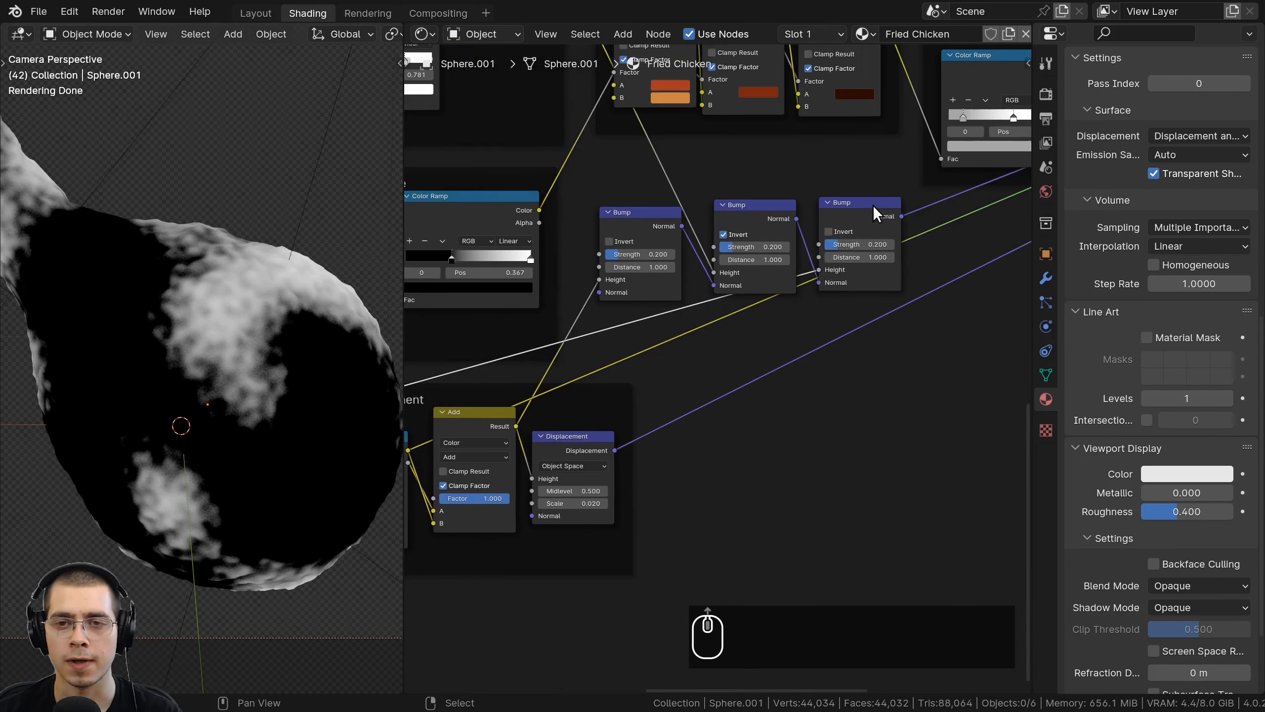
Preview the combined Normal output of the last Bump node on the drumstick.
left_click(863, 209, "ctrl+shift")
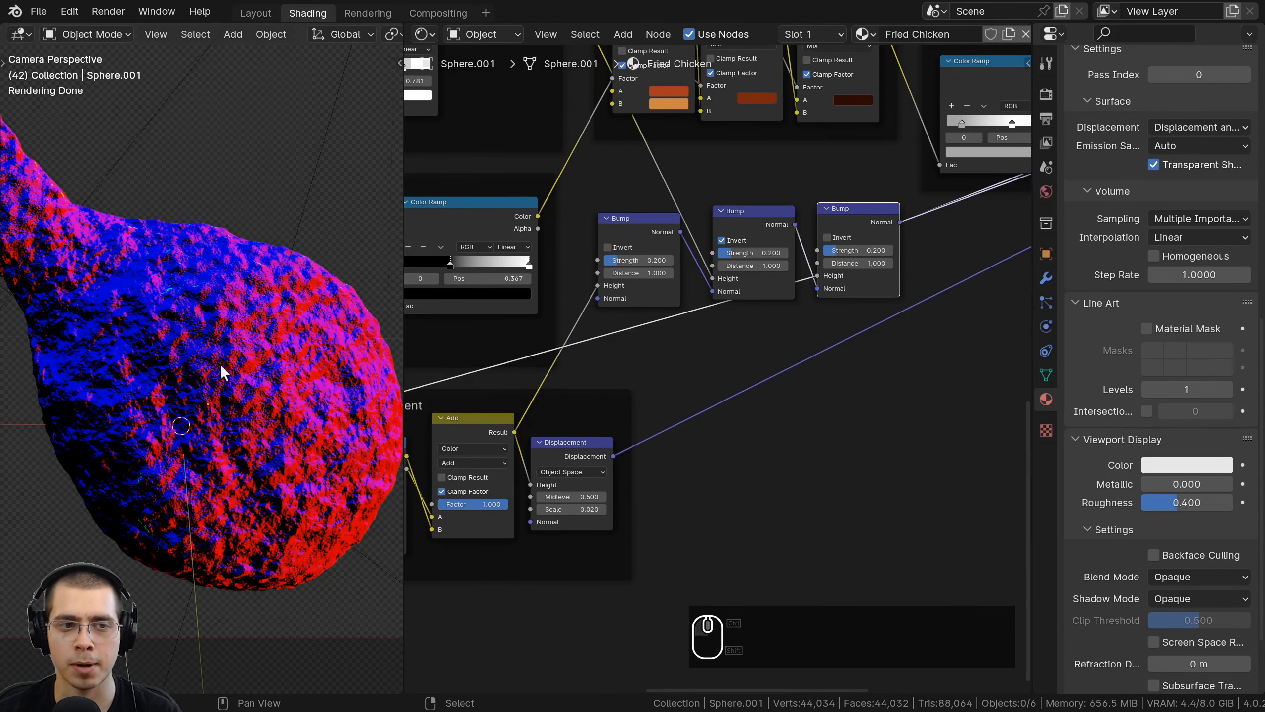
scroll(224, 371, "down", 2)
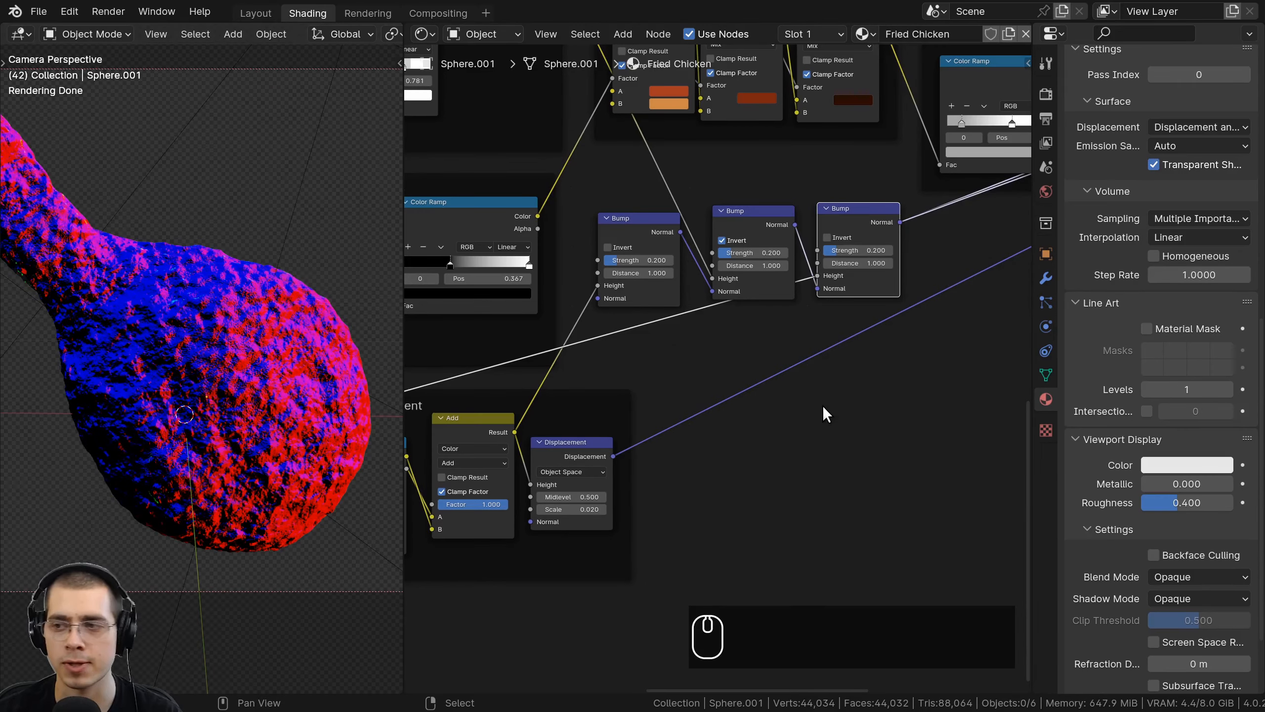
scroll(827, 414, "up", 1)
left_click_drag(862, 250, 917, 282)
scroll(872, 308, "down", 2)
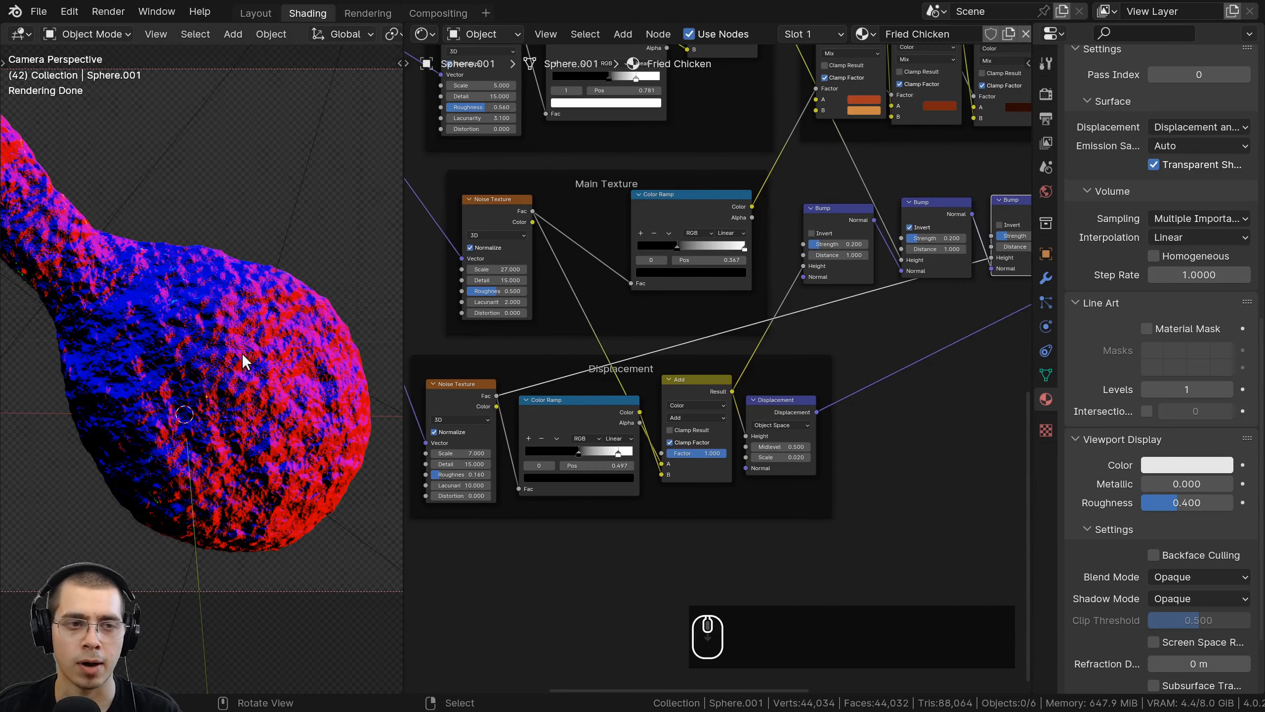
Add a Color Ramp node and insert it on the link between the Displacement Noise Texture and the last Bump's Height.
middle_click_drag(515, 378, 516, 358)
key("shift+a")
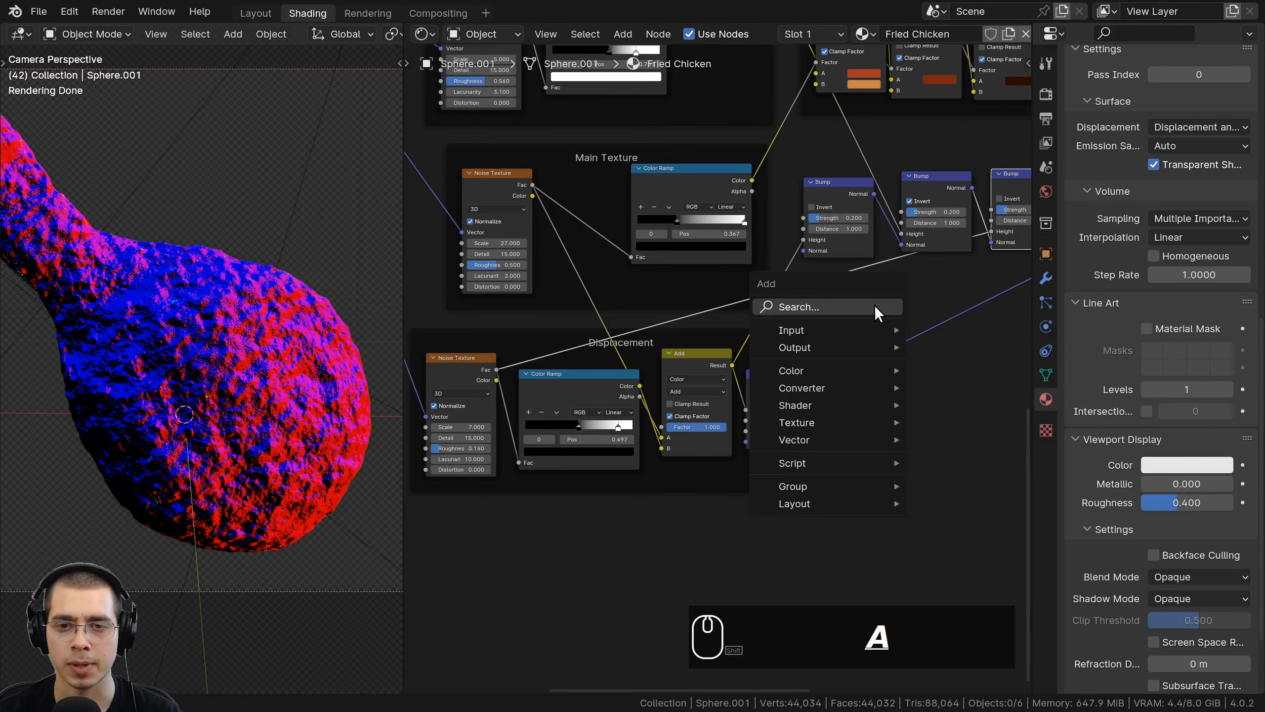
left_click(875, 306)
type("col")
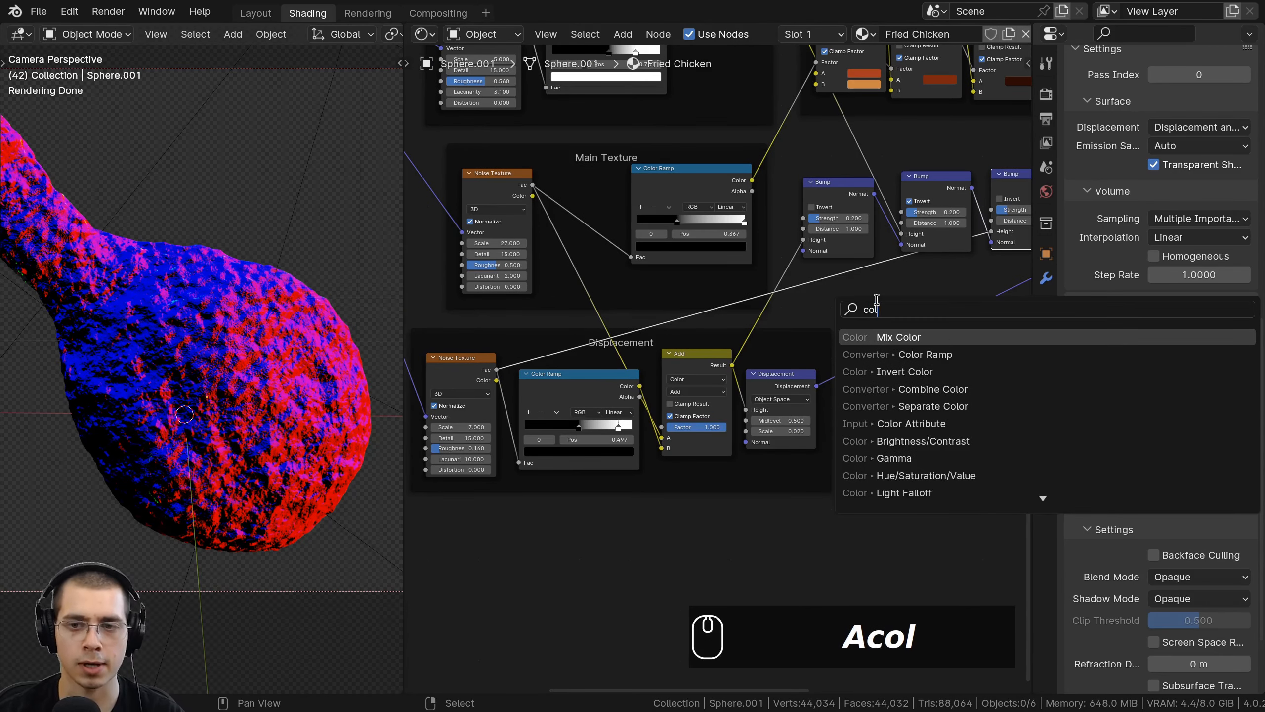
left_click(910, 355)
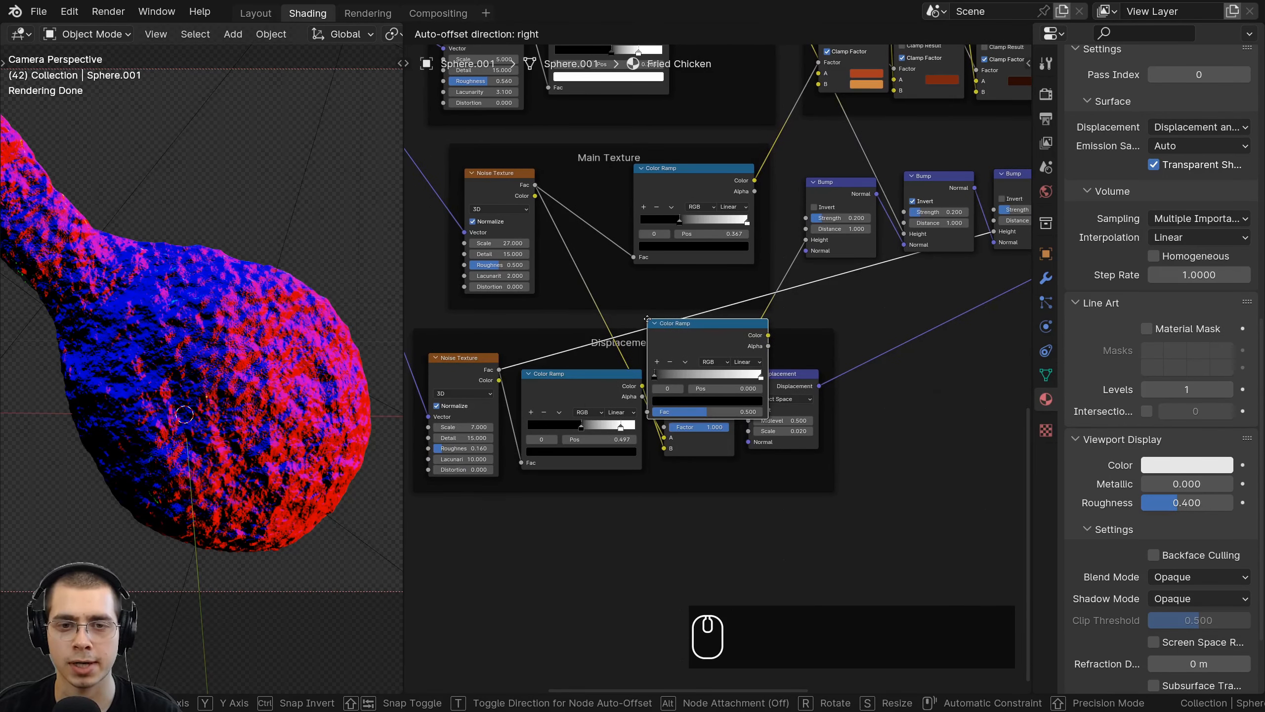
left_click(647, 317)
left_click_drag(681, 336, 682, 242)
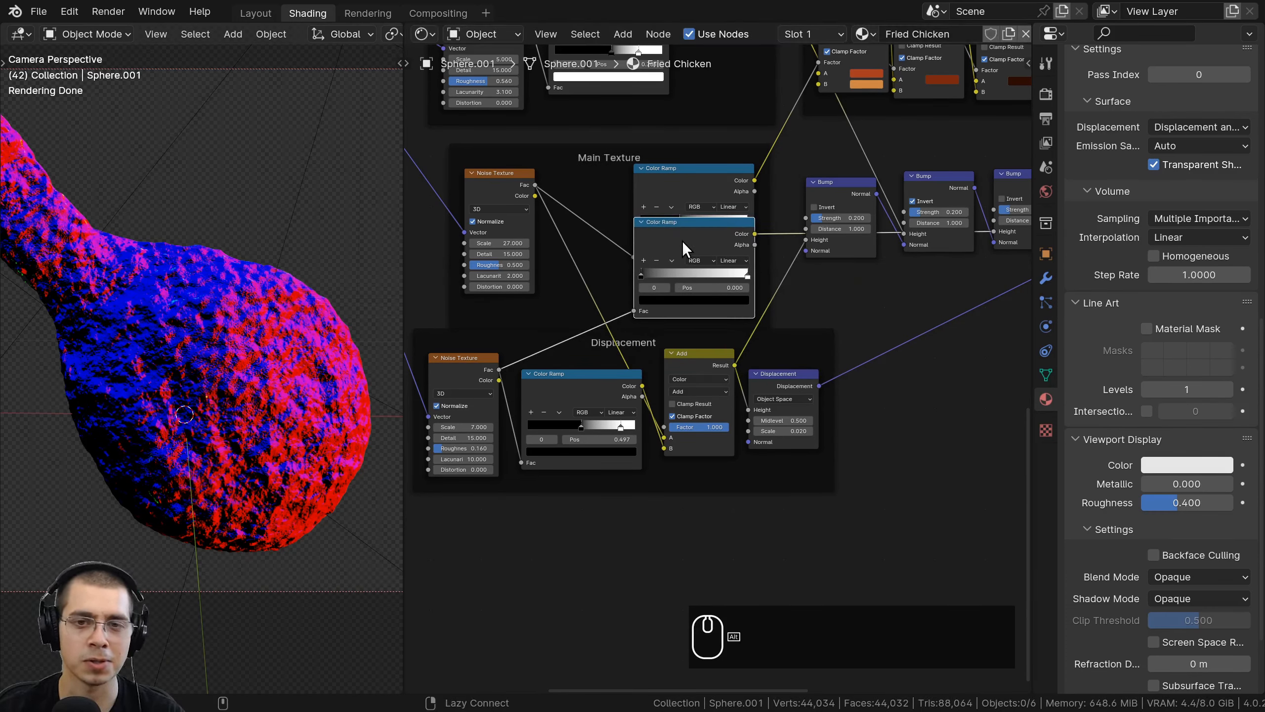
Detach the new Color Ramp from the Main Texture frame and place it below the Bump nodes.
key("alt+p")
key("g")
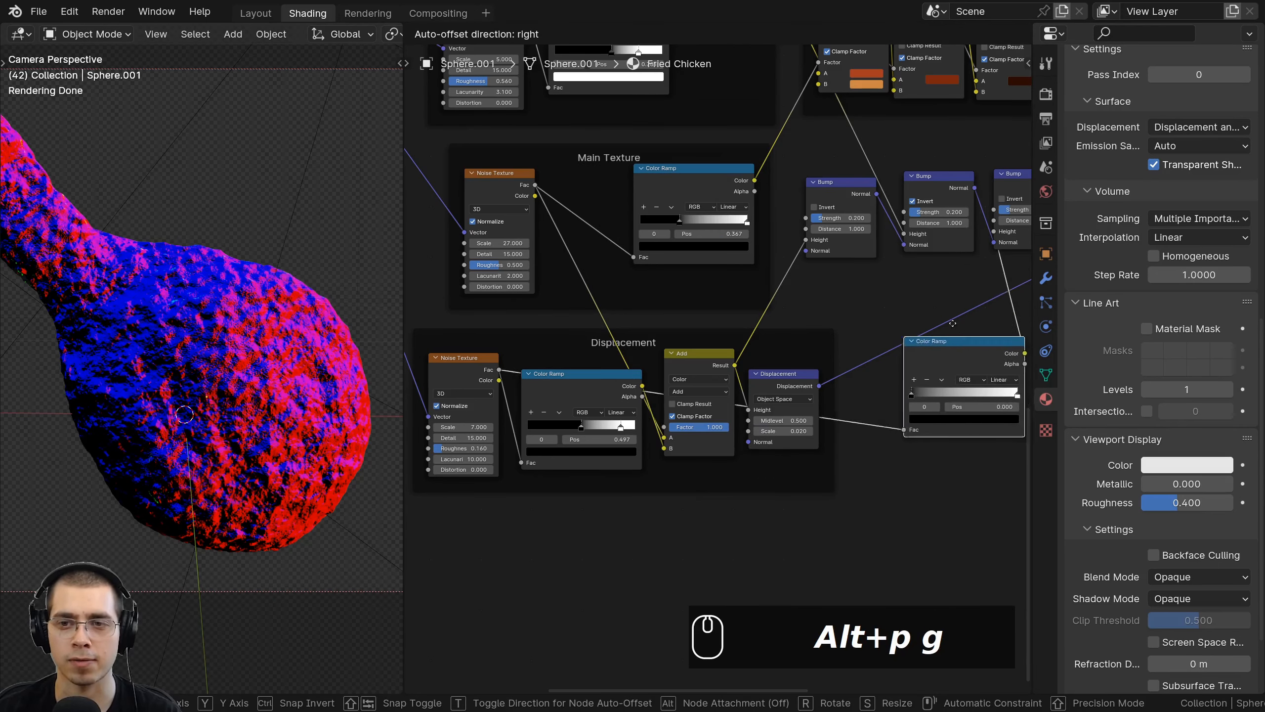
left_click(921, 288)
middle_click_drag(921, 288, 752, 353)
scroll(751, 353, "up", 4)
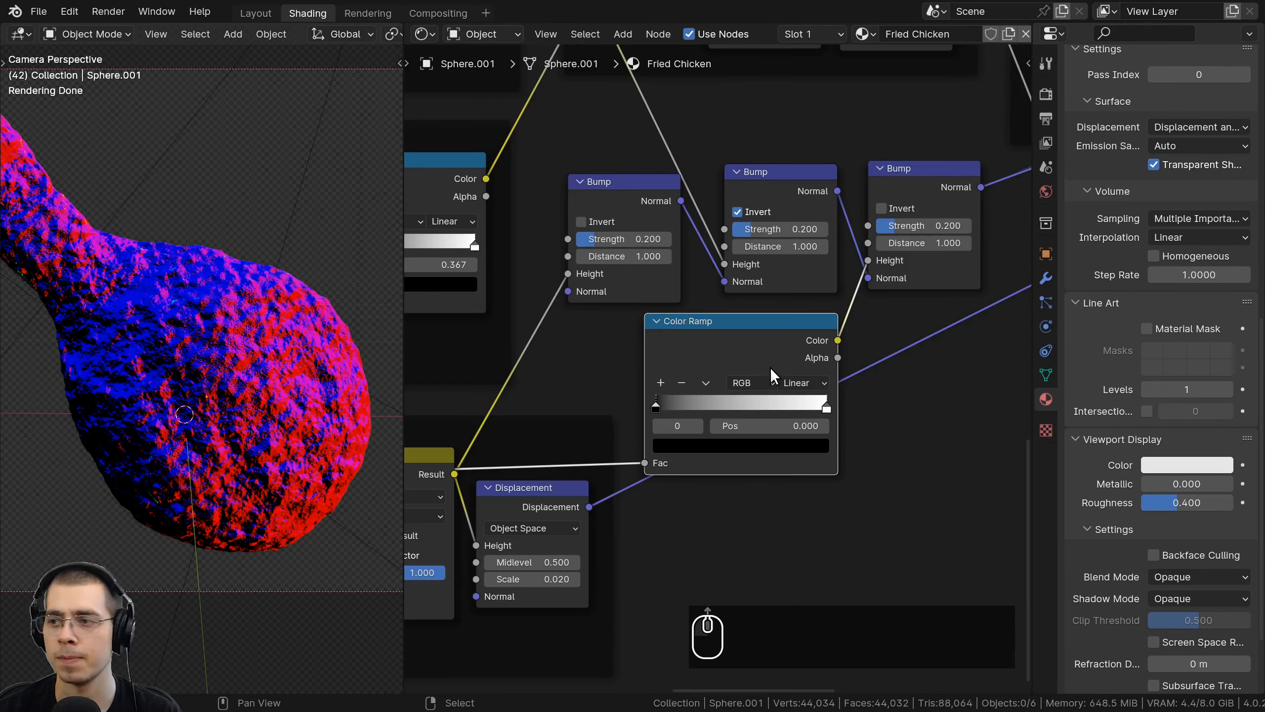
Preview the Color Ramp on the drumstick and set its black stop to about 0.27 and its white stop to 0.442.
left_click_drag(617, 414, 682, 414)
left_click(693, 329, "ctrl+shift")
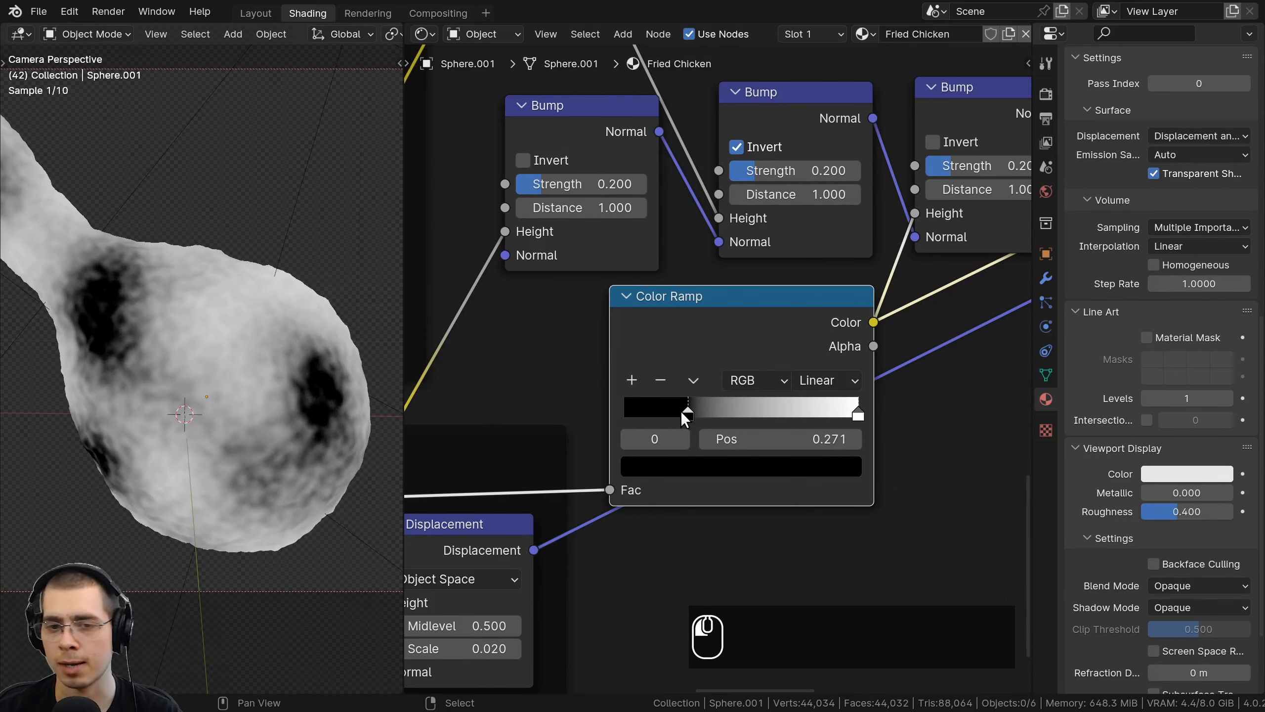
left_click_drag(849, 413, 721, 410)
scroll(718, 410, "down", 3)
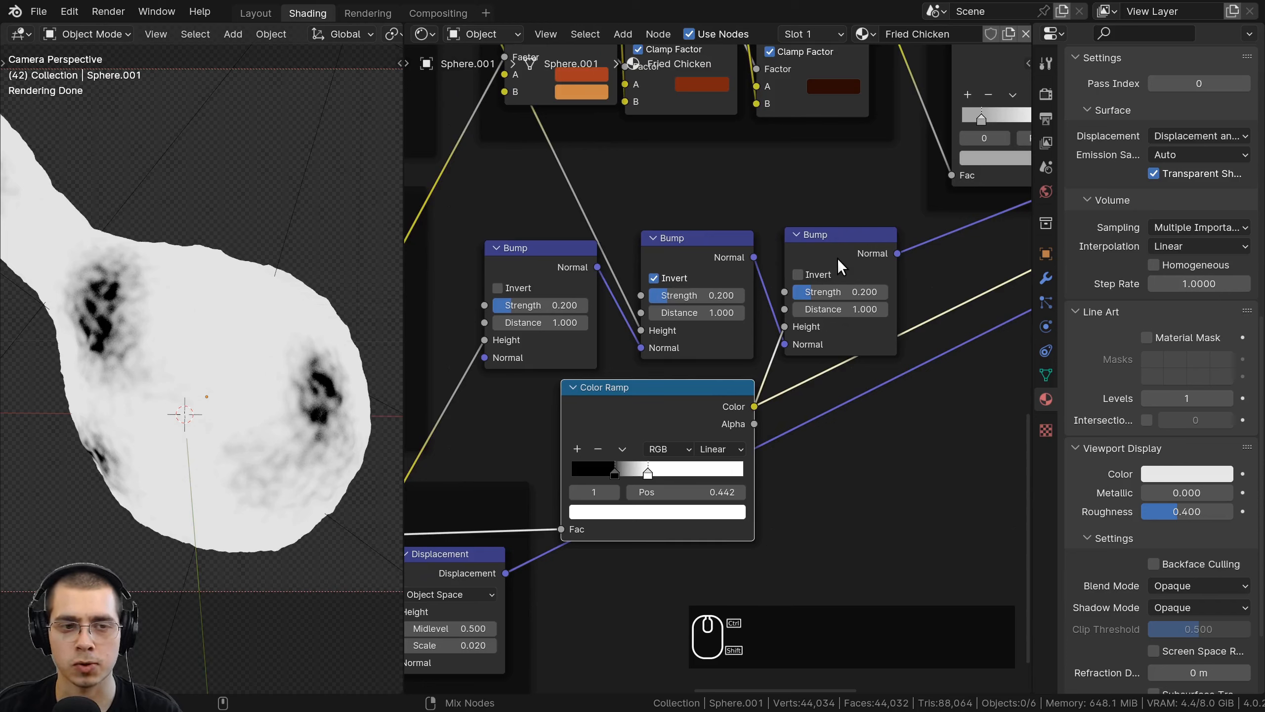
Preview the last Bump's Normal output on the drumstick, compare it with and without Invert, and leave Invert enabled.
left_click(837, 254, "ctrl+shift")
left_click_drag(825, 282, 900, 287)
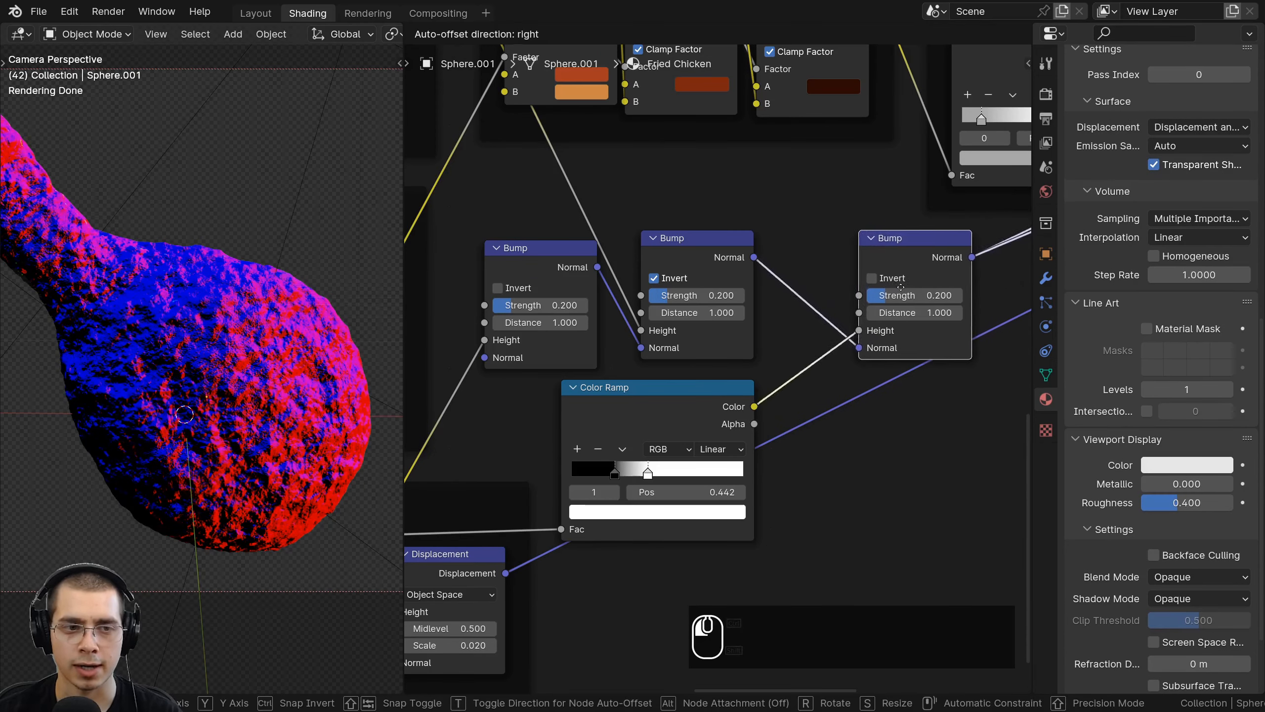
right_click(901, 287)
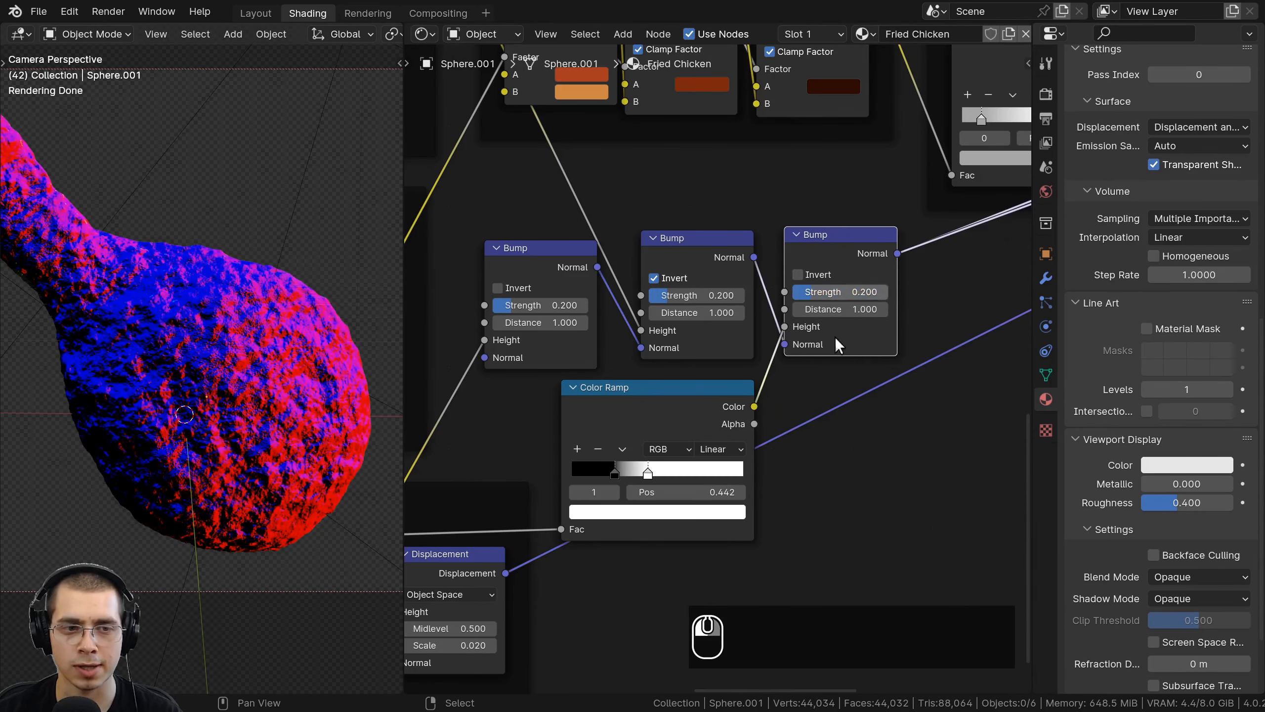
middle_click_drag(325, 452, 239, 172)
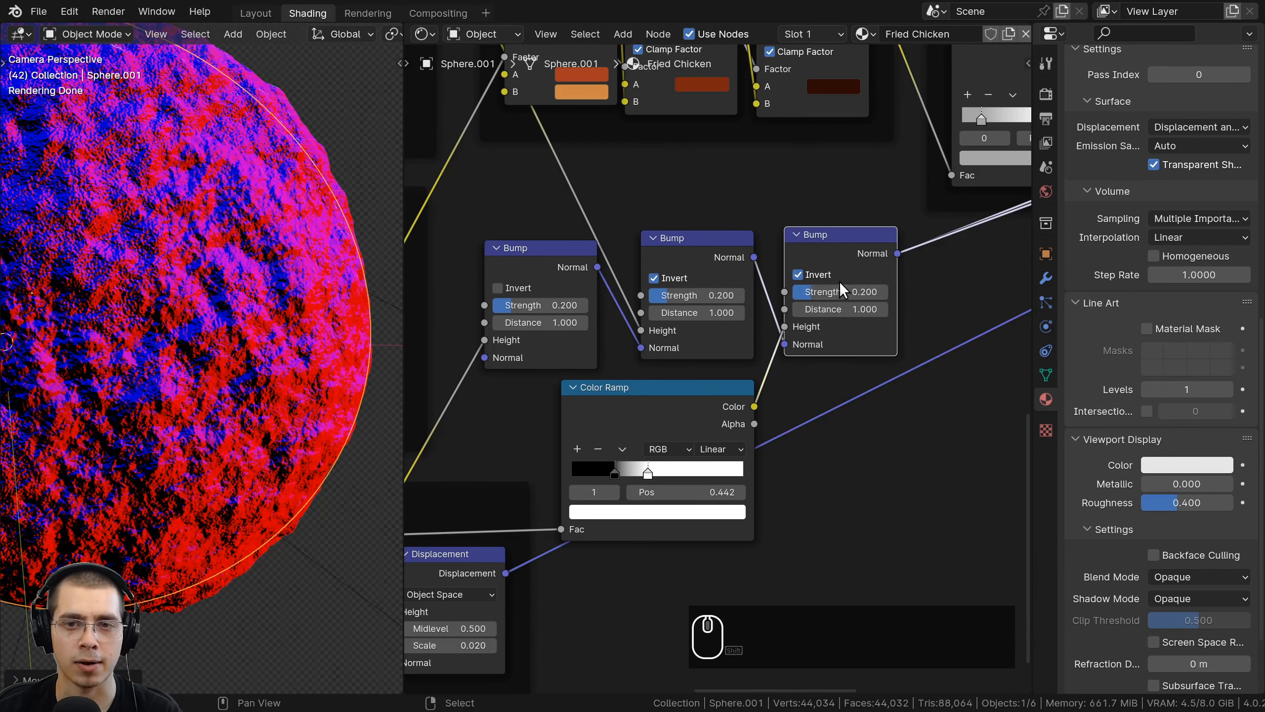
left_click(799, 275)
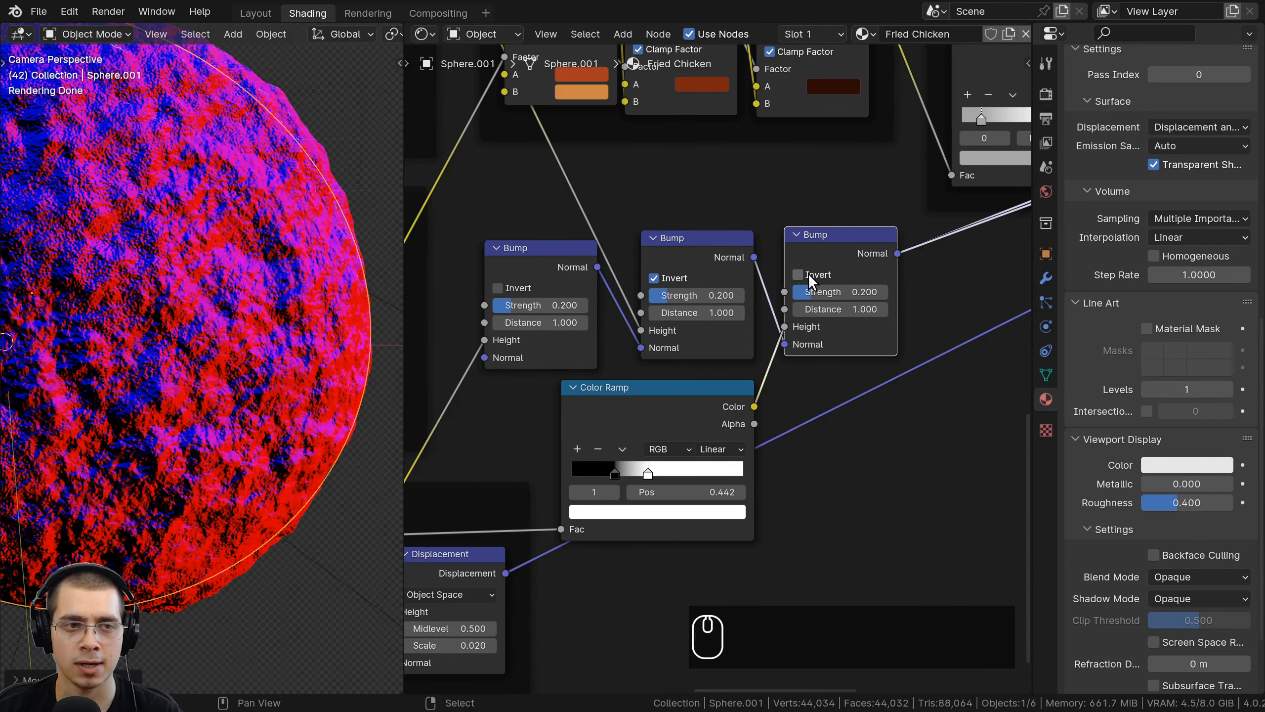
left_click(799, 275)
scroll(192, 260, "down", 3)
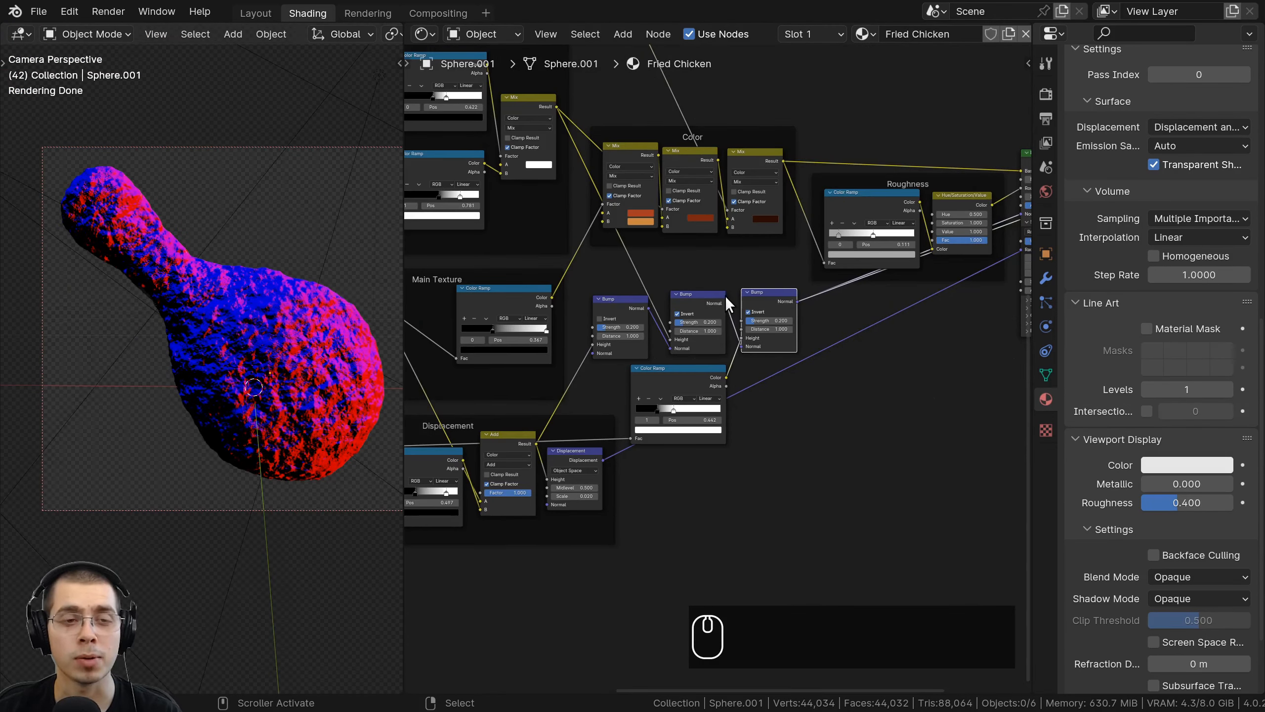
Duplicate the last Bump node, feed the original's Normal output into the copy's Normal input, and align the copy at the chain's end.
scroll(725, 295, "up", 1)
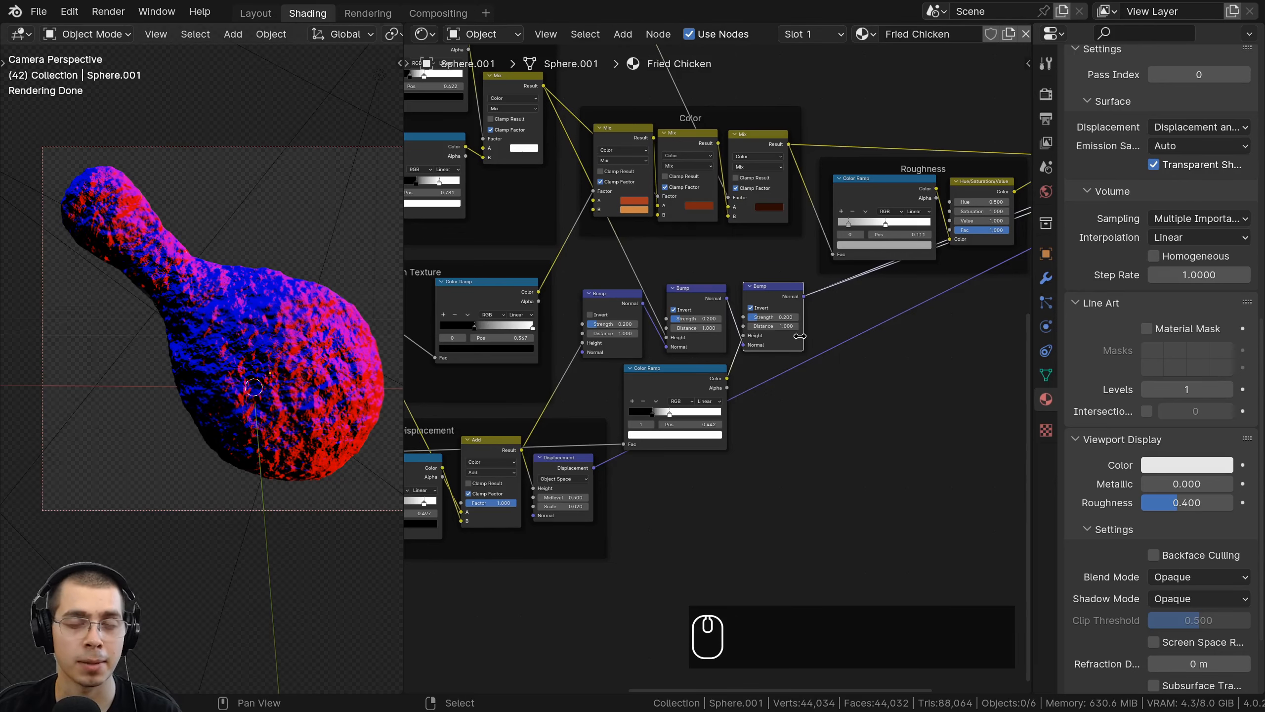
scroll(762, 416, "up", 2)
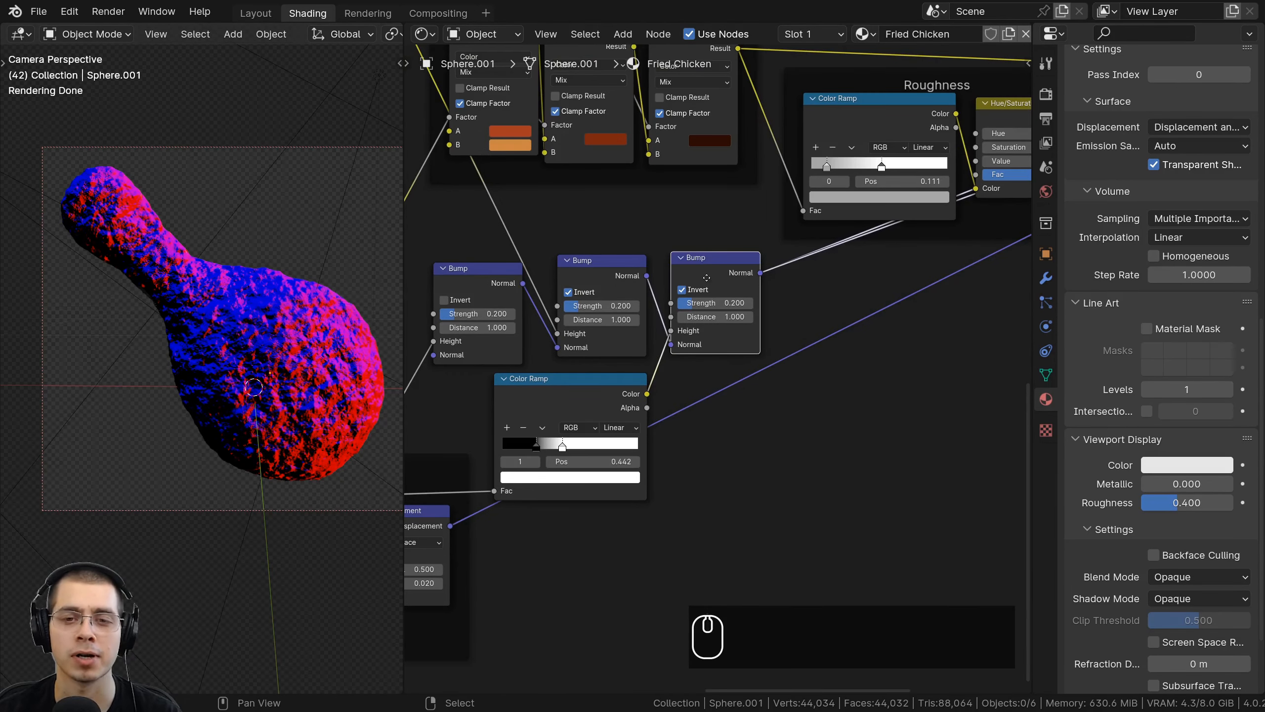
key("shift+d")
scroll(727, 285, "up", 1)
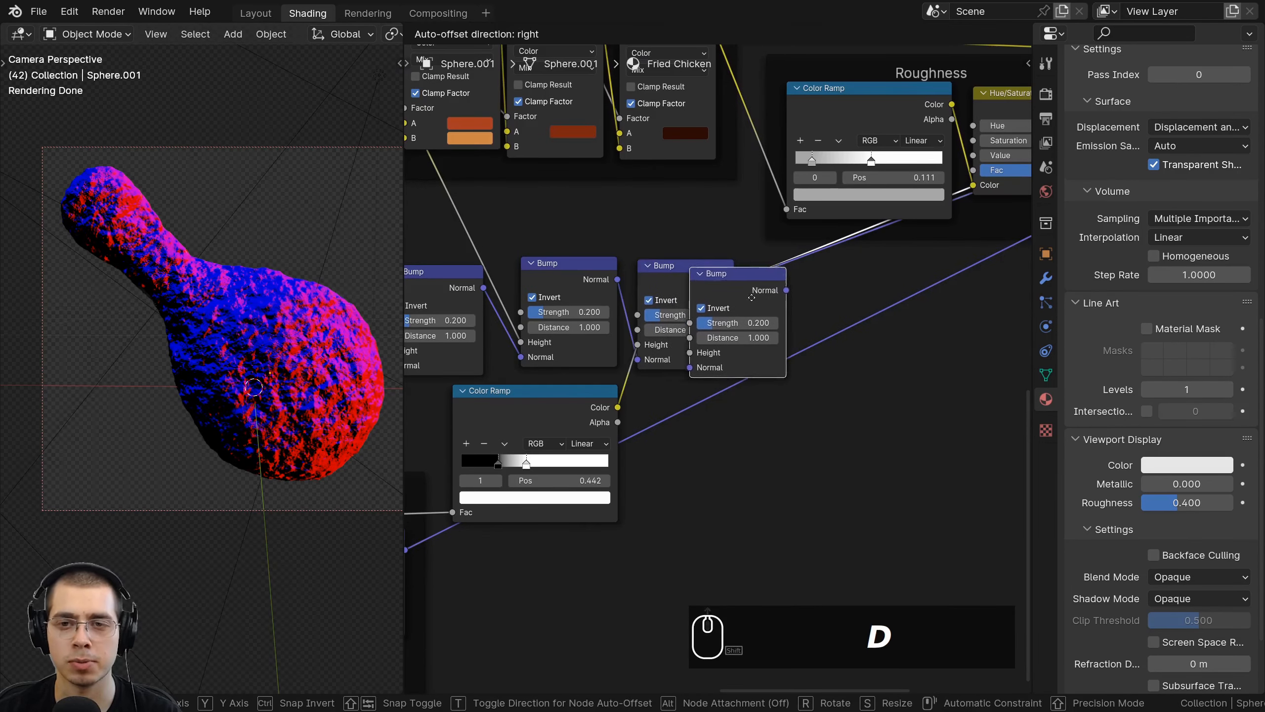
left_click(884, 373)
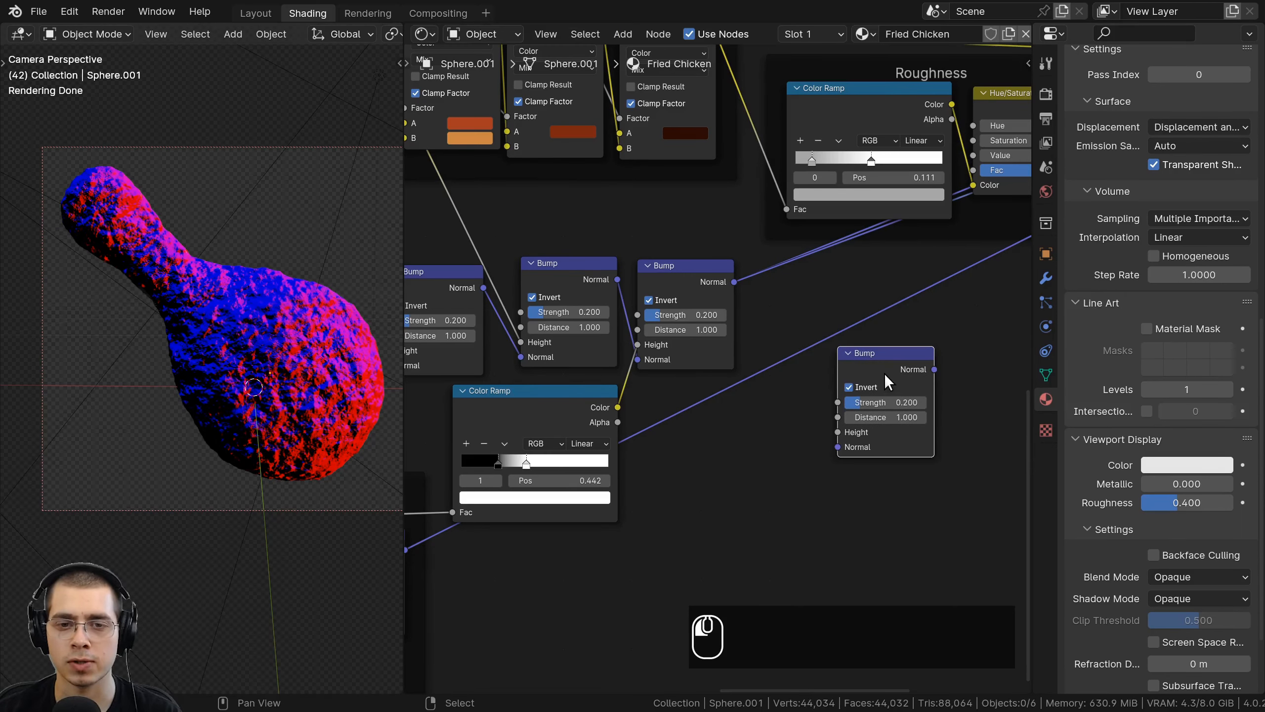
left_click(658, 279)
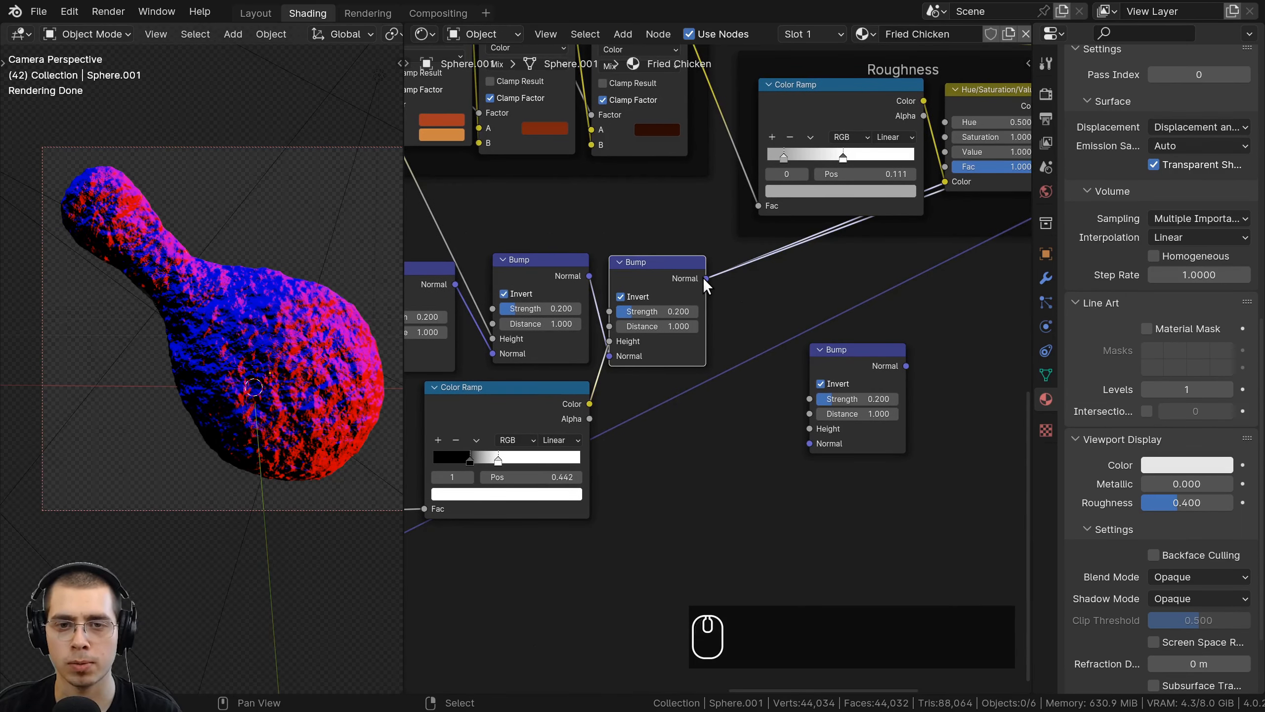
left_click_drag(706, 278, 811, 443)
left_click_drag(878, 360, 799, 273)
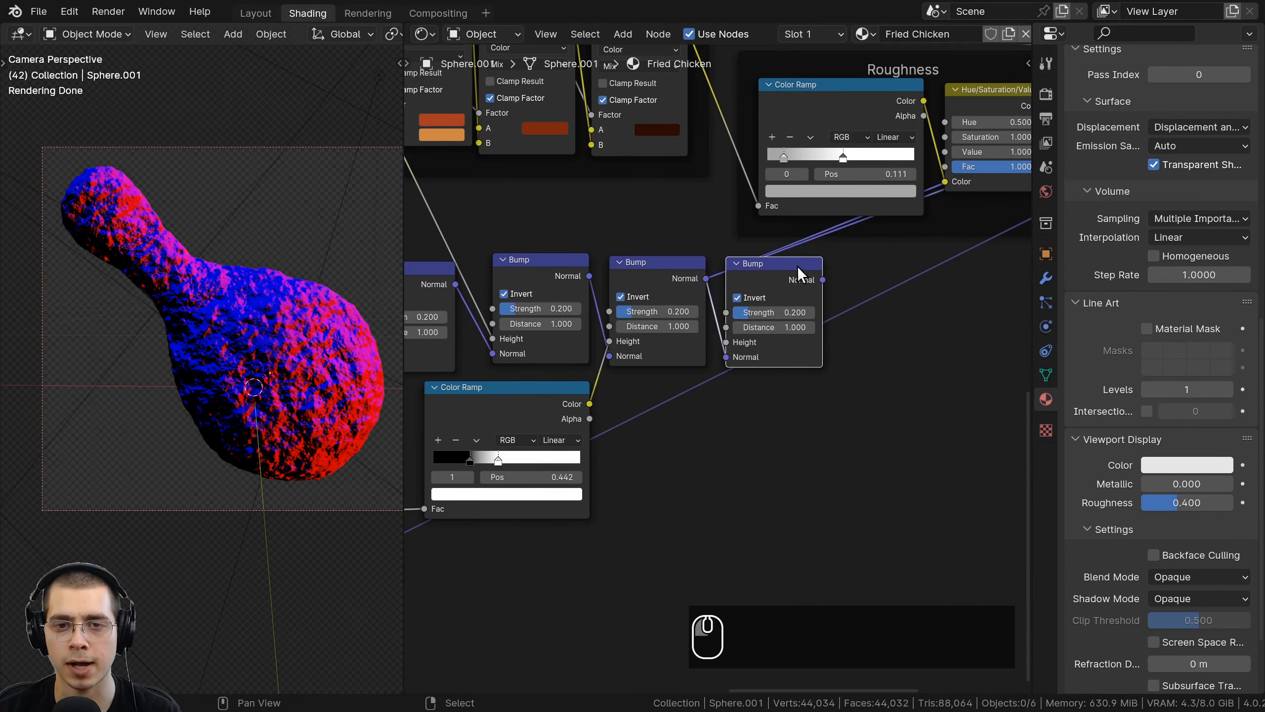
Connect the Normal output of the duplicated Bump to the Normal input of the Principled BSDF.
middle_click_drag(799, 274, 588, 349)
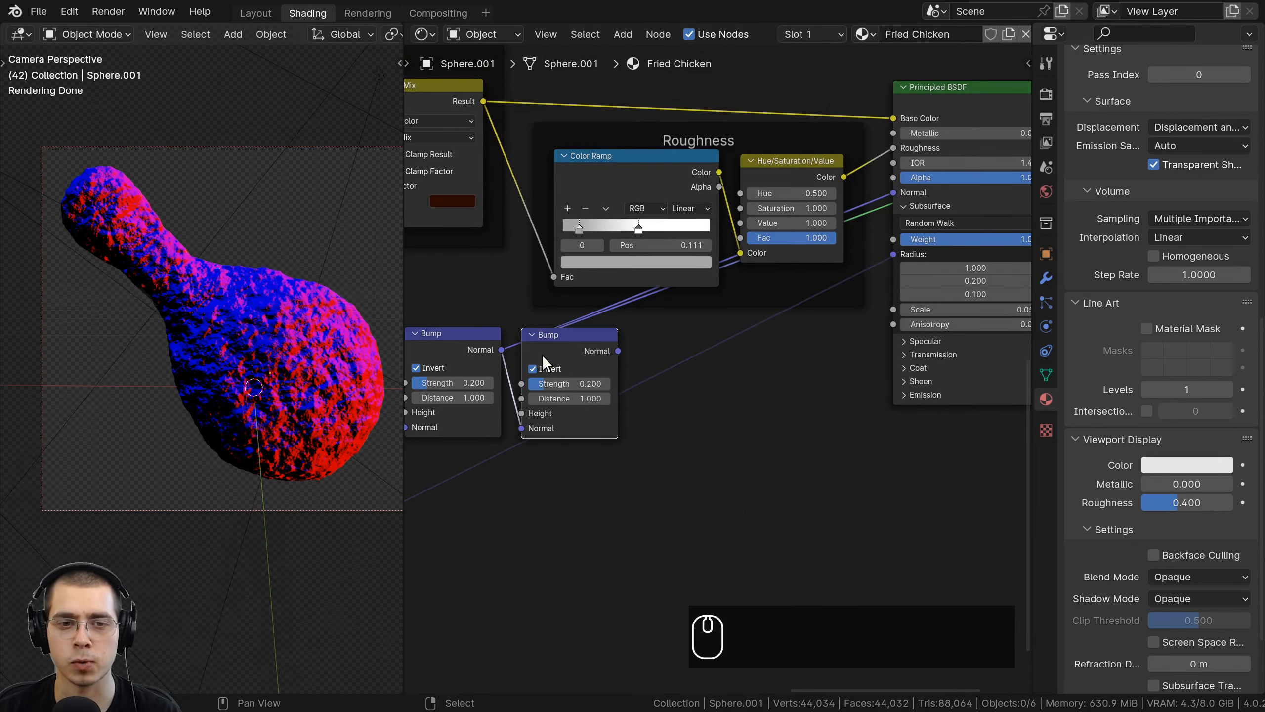
left_click_drag(618, 351, 890, 192)
middle_click_drag(434, 446, 714, 367)
scroll(715, 368, "up", 2)
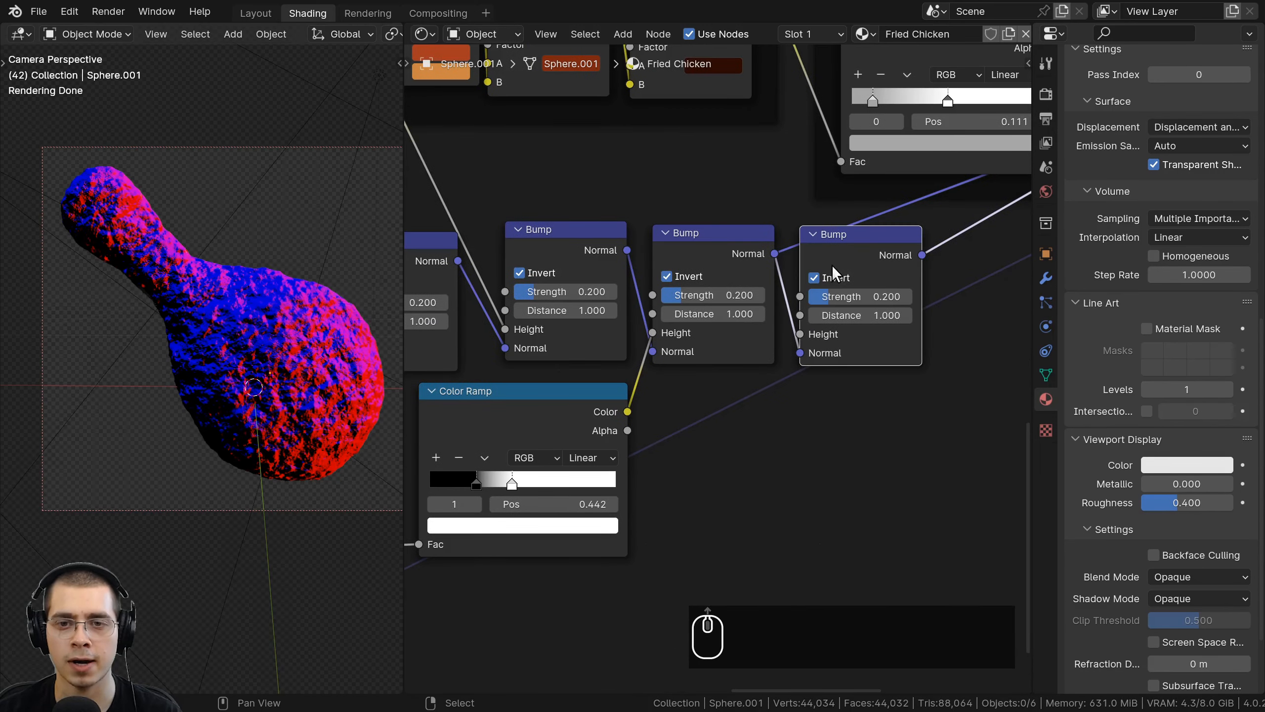
Connect the Result of the uppermost texture frame's Lighten node to the Height input of the new last Bump.
scroll(787, 323, "down", 5)
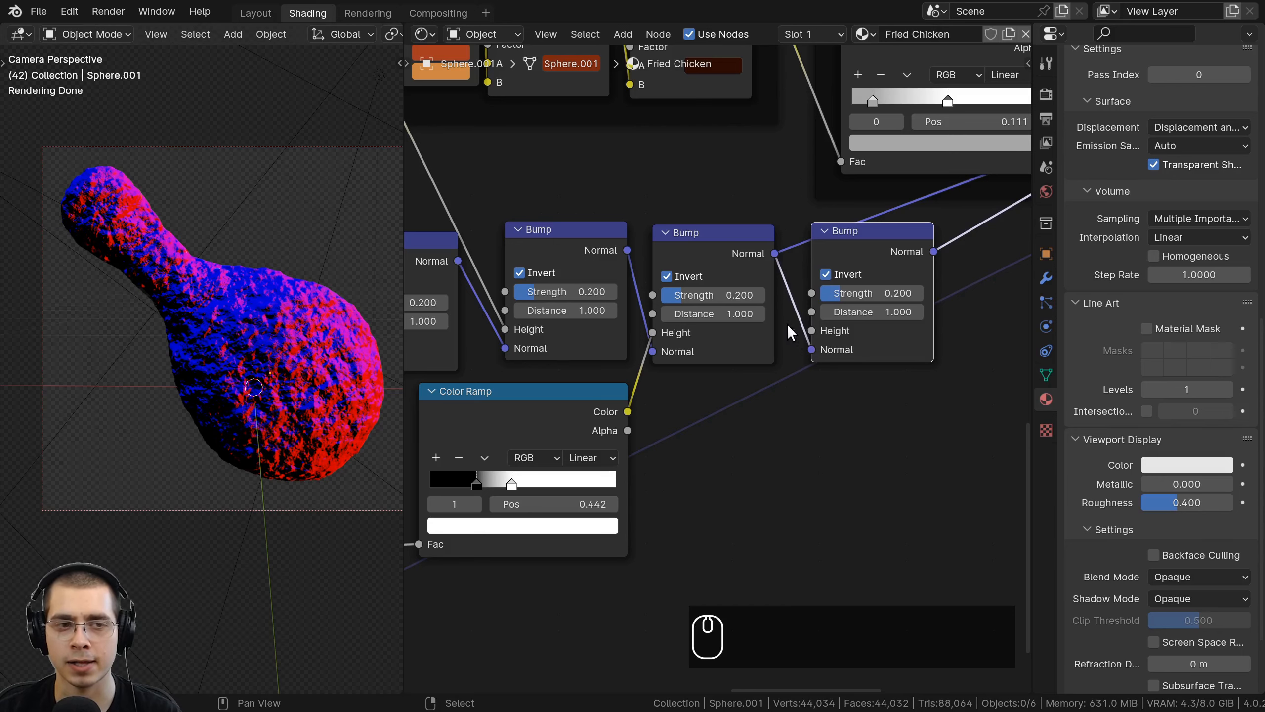
scroll(602, 135, "up", 1)
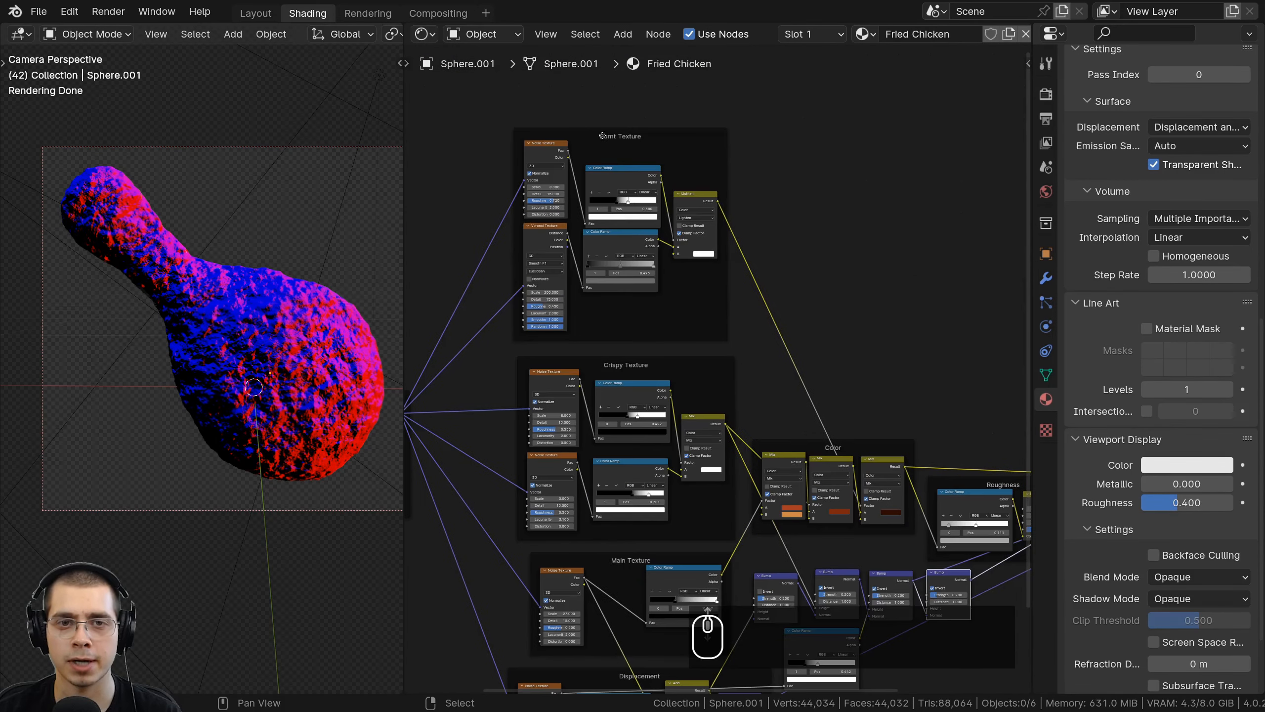
scroll(624, 276, "up", 3)
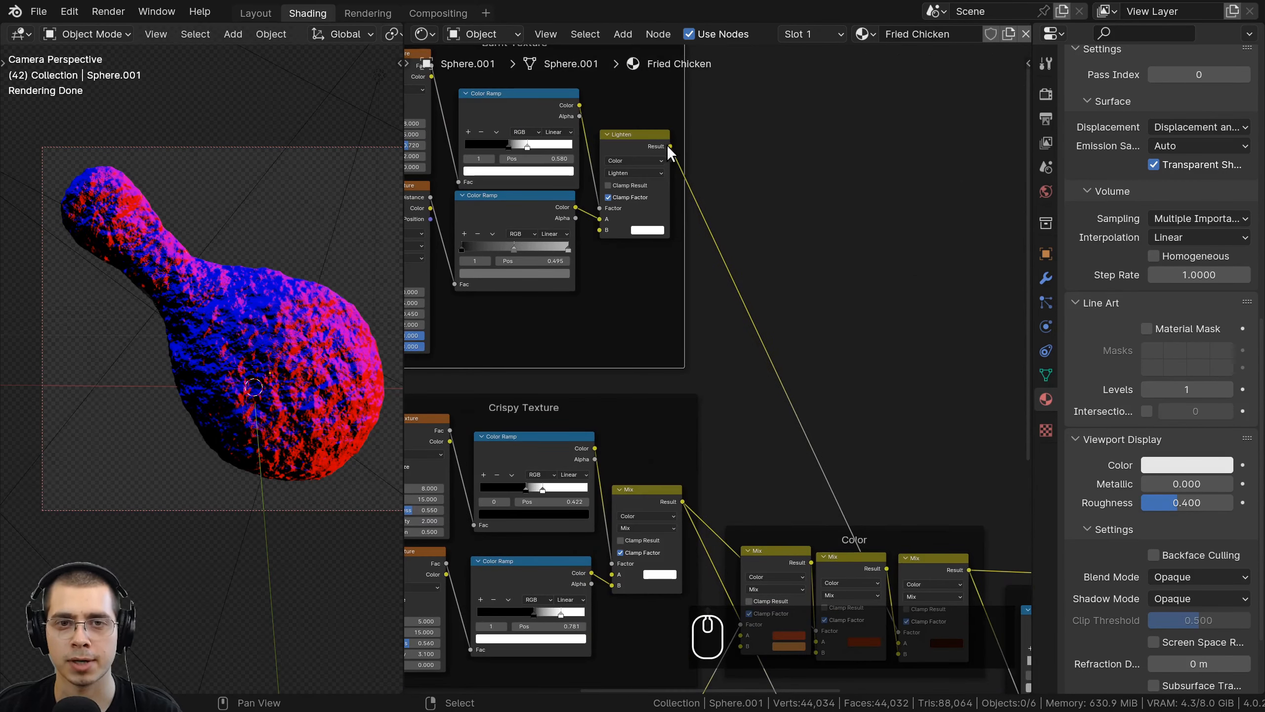
left_click_drag(670, 147, 860, 494)
scroll(898, 232, "down", 5, "ctrl")
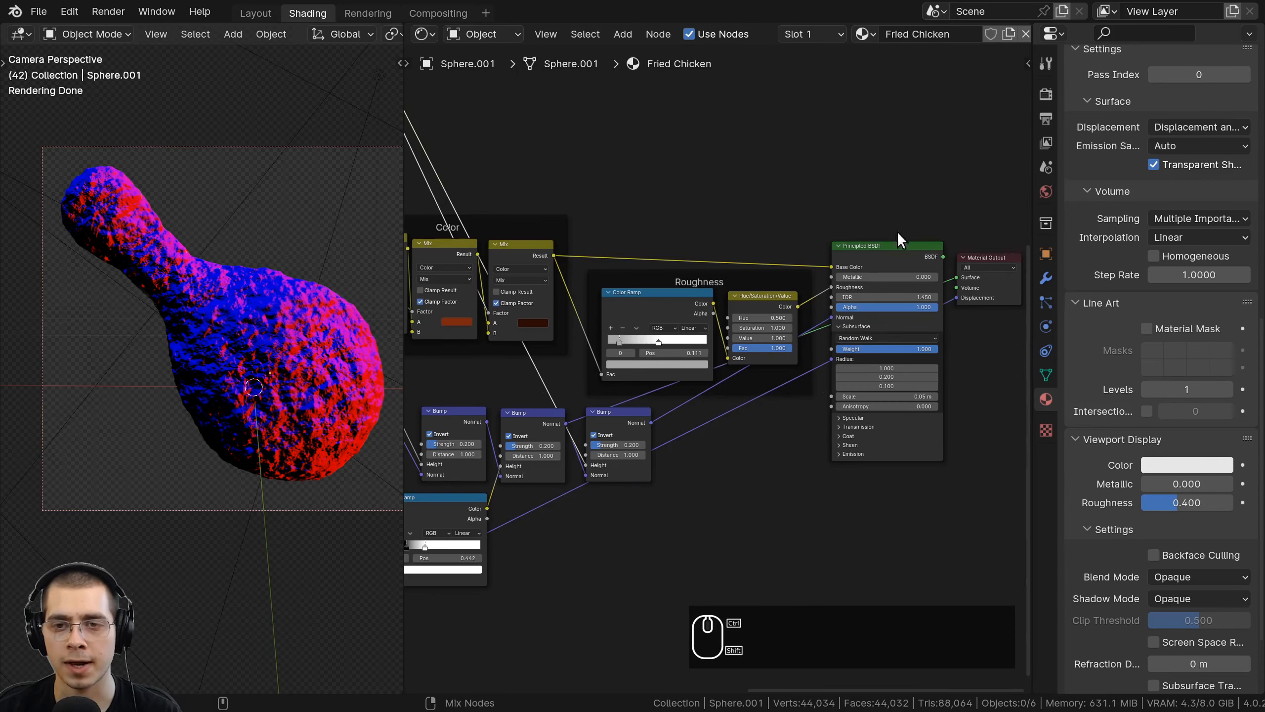
Preview the Principled BSDF shading on the drumstick and set the last Bump's Strength to 0.3.
left_click(883, 251, "ctrl+shift")
scroll(665, 435, "up", 4)
mouse_move(692, 423)
middle_mouse_down()
mouse_move(743, 390)
mouse_move(735, 404)
middle_mouse_up()
scroll(741, 474, "up", 4)
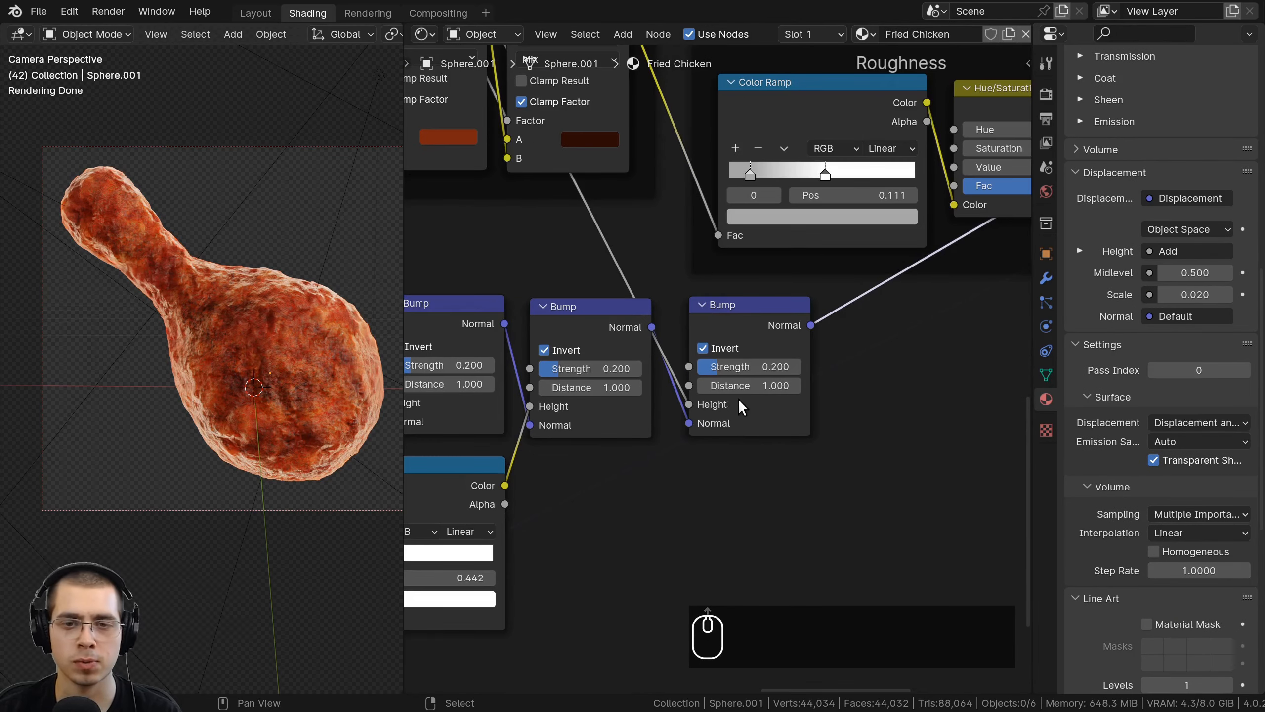
double_click(731, 368)
key("Return")
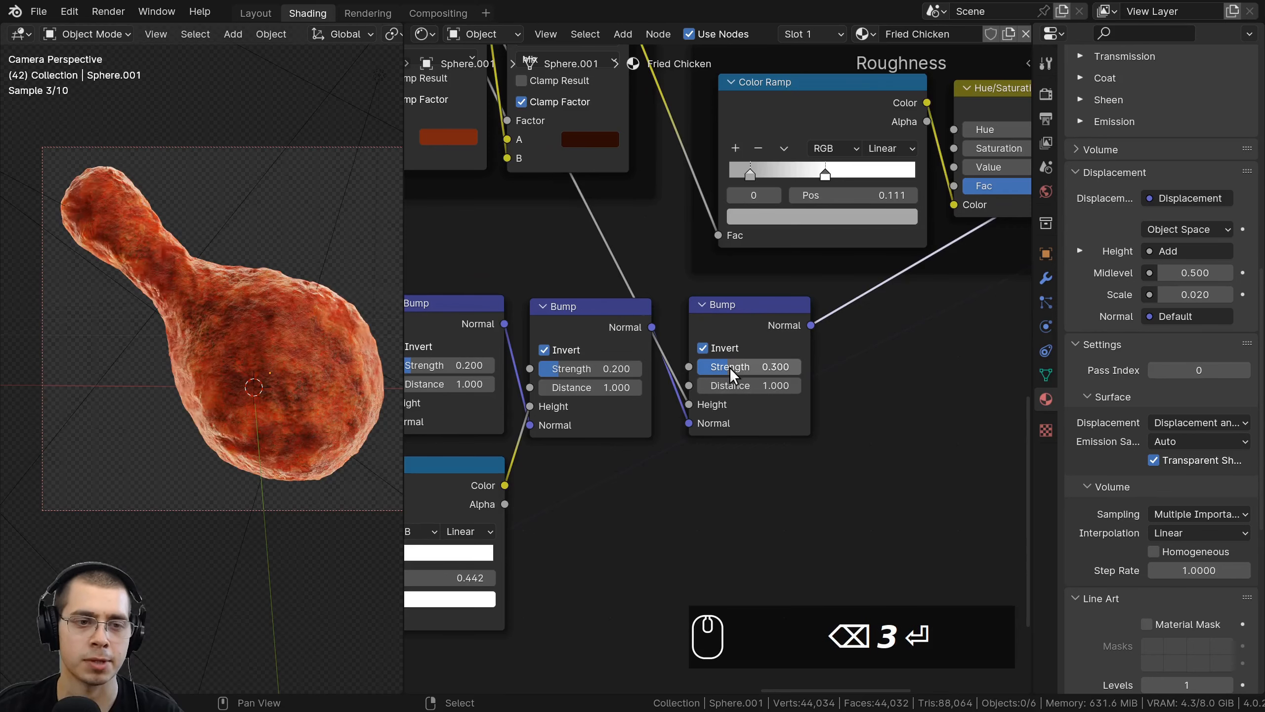
Try a Strength of 1.000 on the last Bump while inspecting the drumstick surface up close.
middle_click_drag(239, 438, 247, 381)
scroll(235, 369, "up", 4)
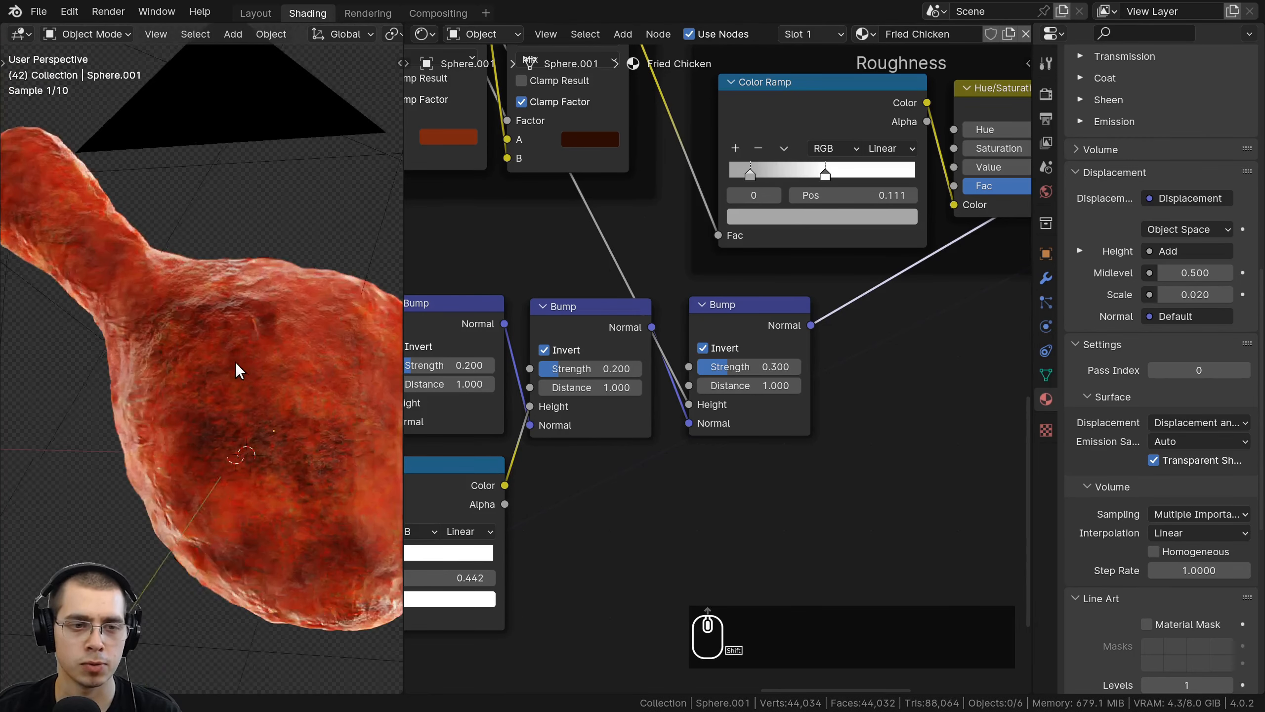
mouse_move(729, 367)
left_mouse_down()
mouse_move(801, 367)
mouse_move(698, 367)
mouse_move(801, 367)
mouse_move(728, 366)
left_mouse_up()
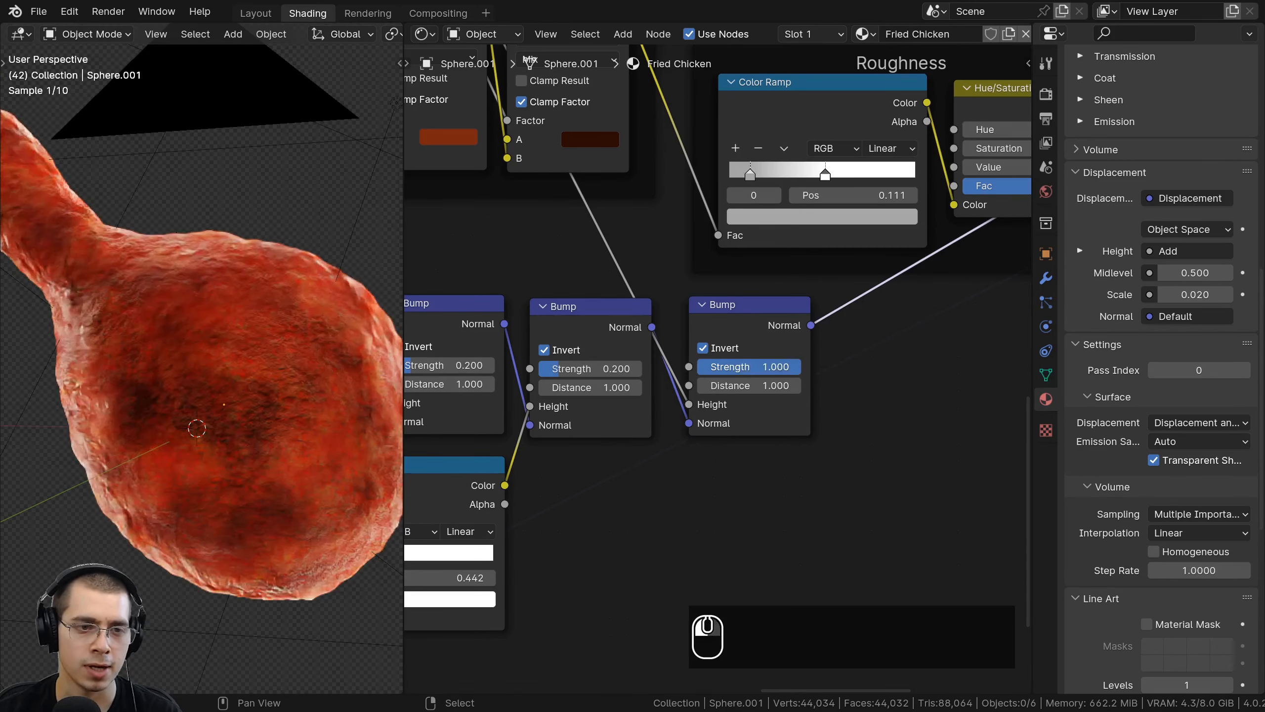
key("KP_0")
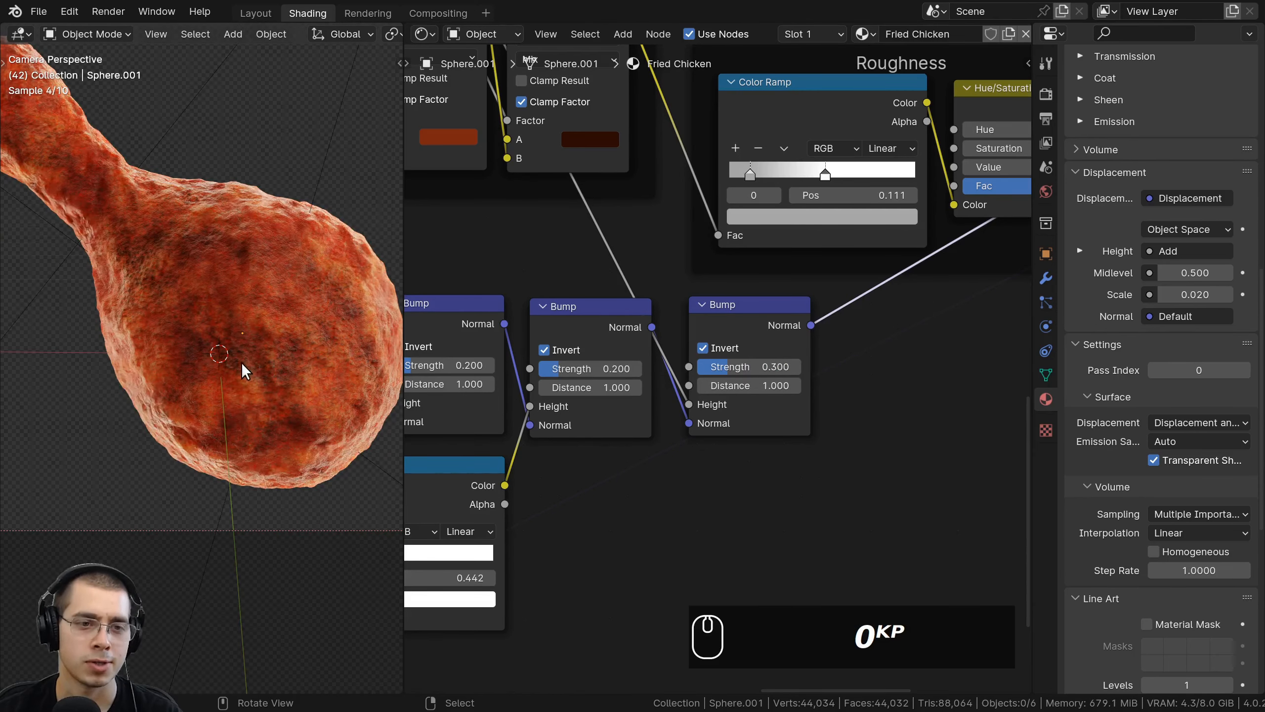
scroll(251, 376, "down", 3)
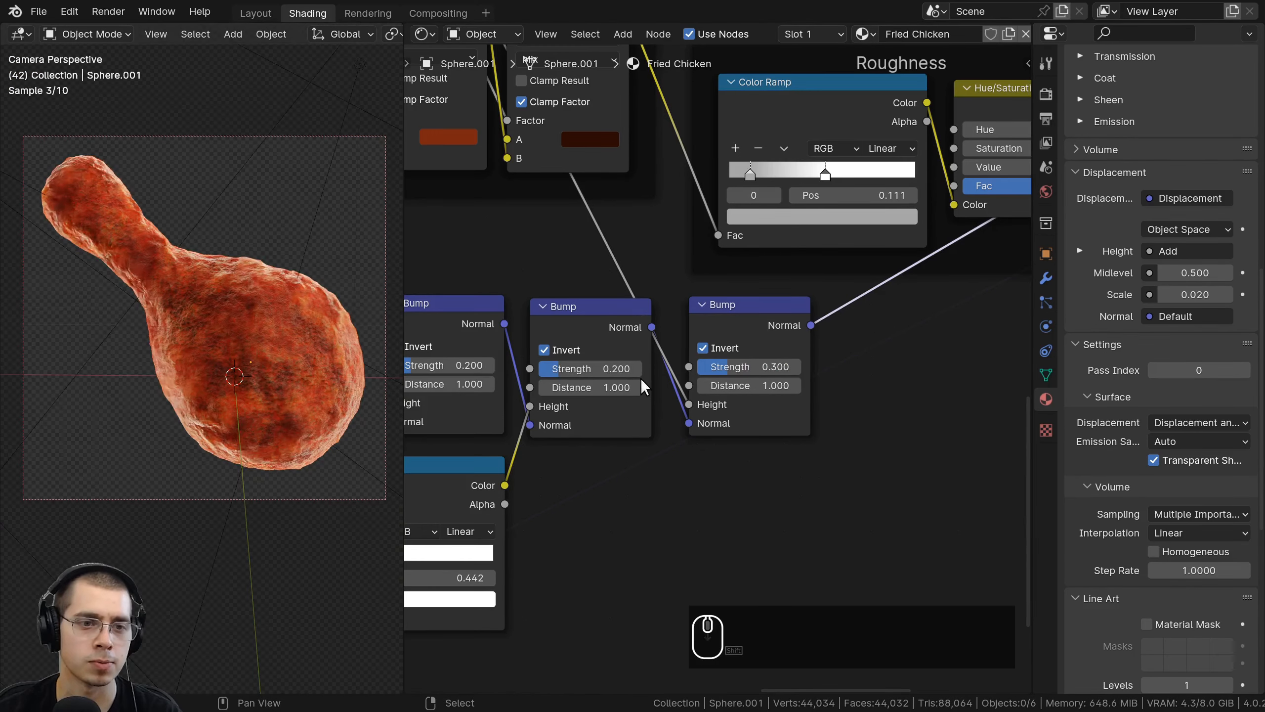
scroll(641, 375, "down", 2)
scroll(772, 305, "up", 4)
left_click_drag(772, 305, 871, 305)
right_click(872, 305)
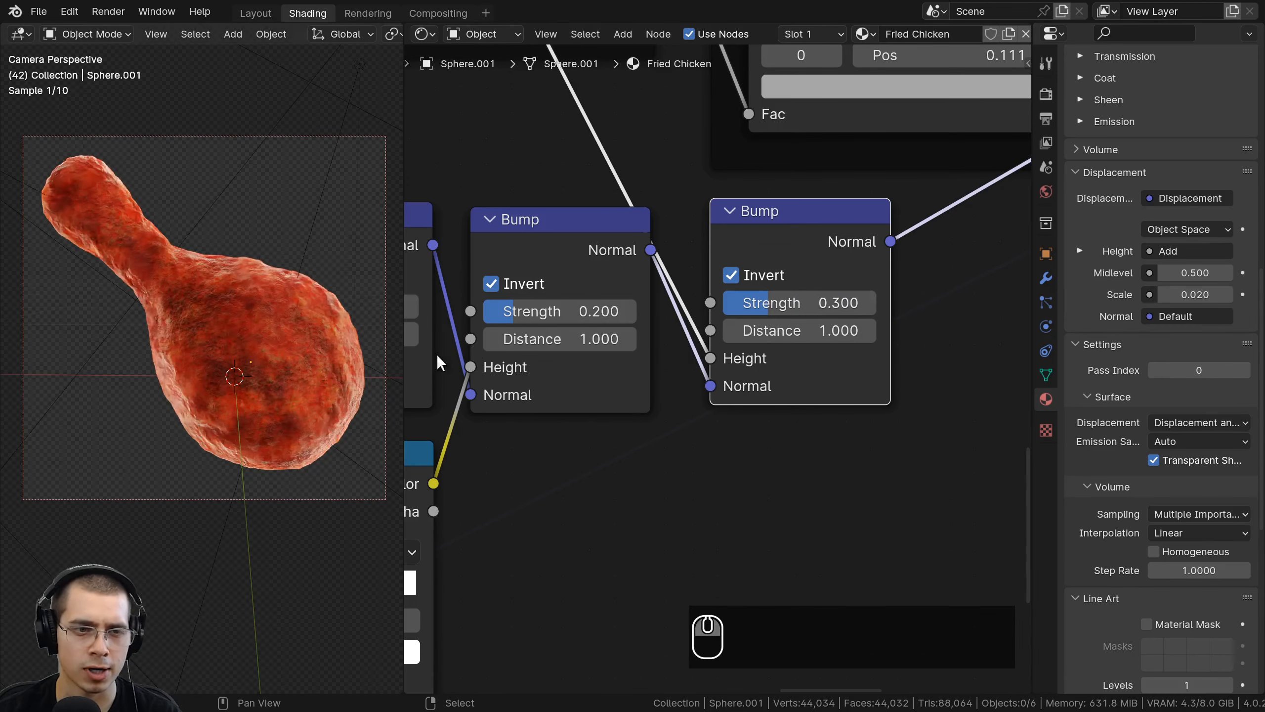
scroll(247, 379, "up", 3)
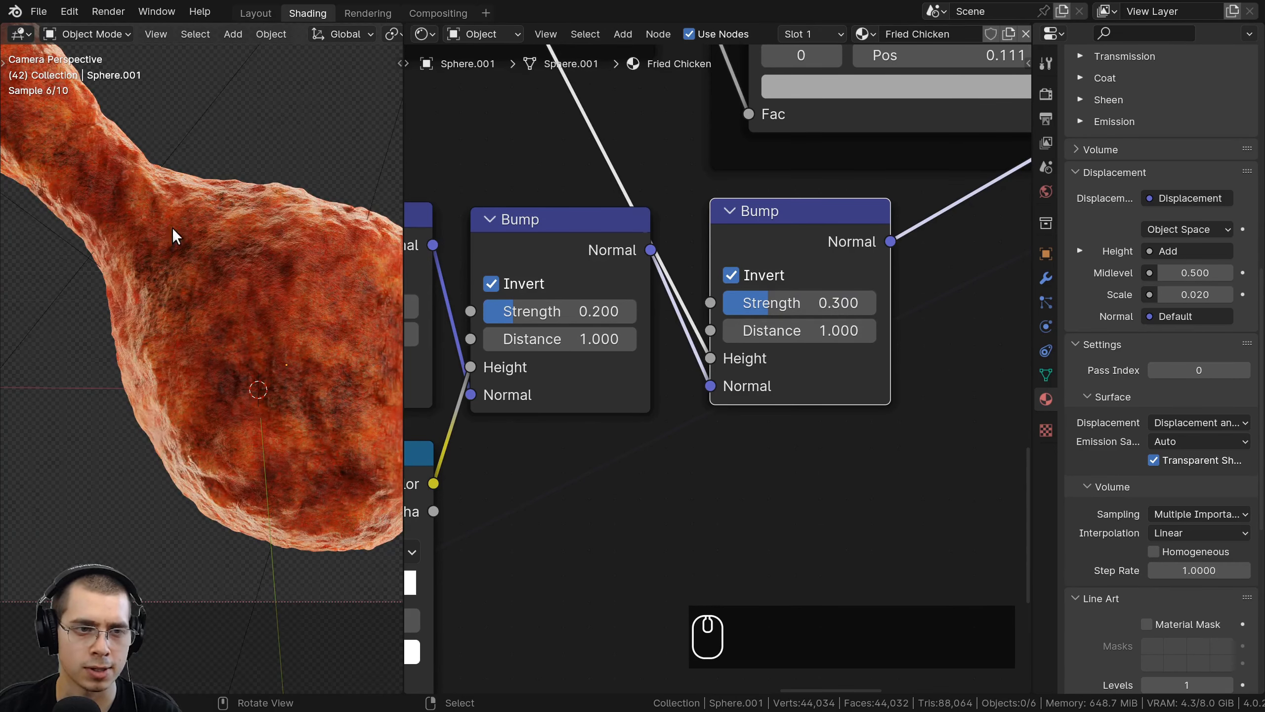
Duplicate the Color Ramp below the Bump nodes and insert the copy on the link between the Lighten node and the last Bump's Height.
scroll(532, 321, "down", 4)
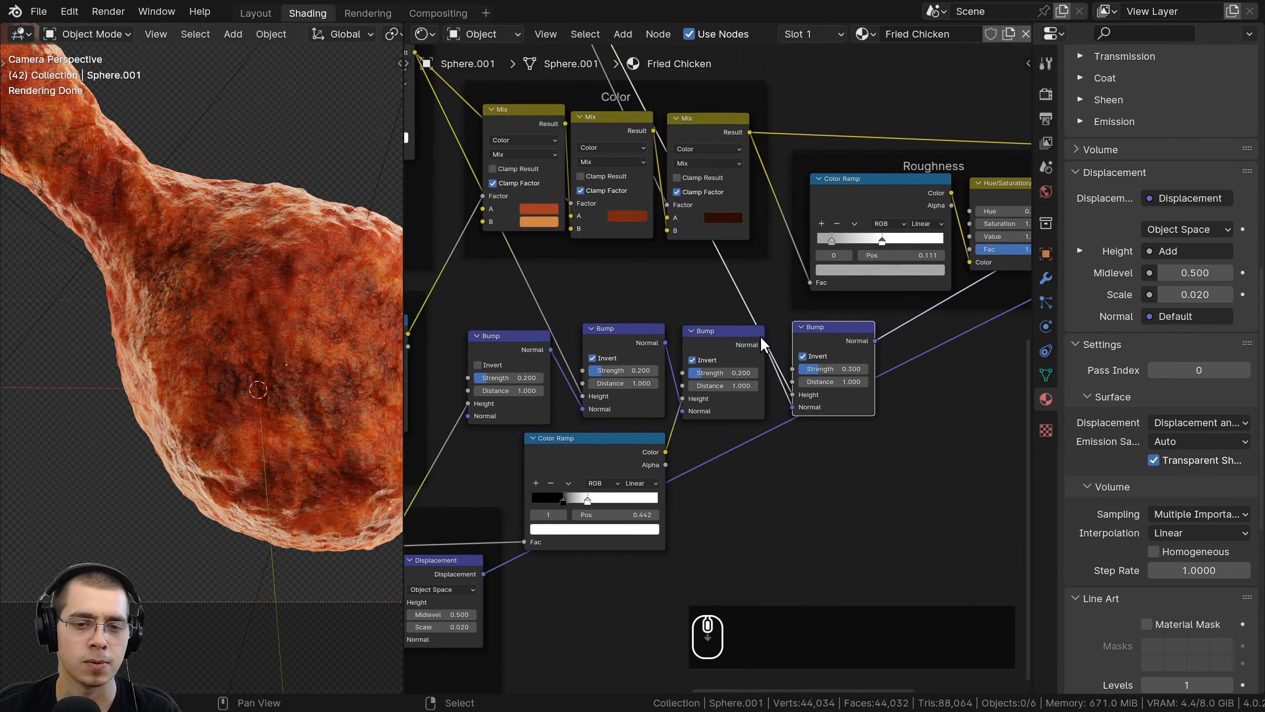
left_click(574, 465)
middle_click_drag(574, 466, 612, 503)
scroll(612, 503, "down", 2)
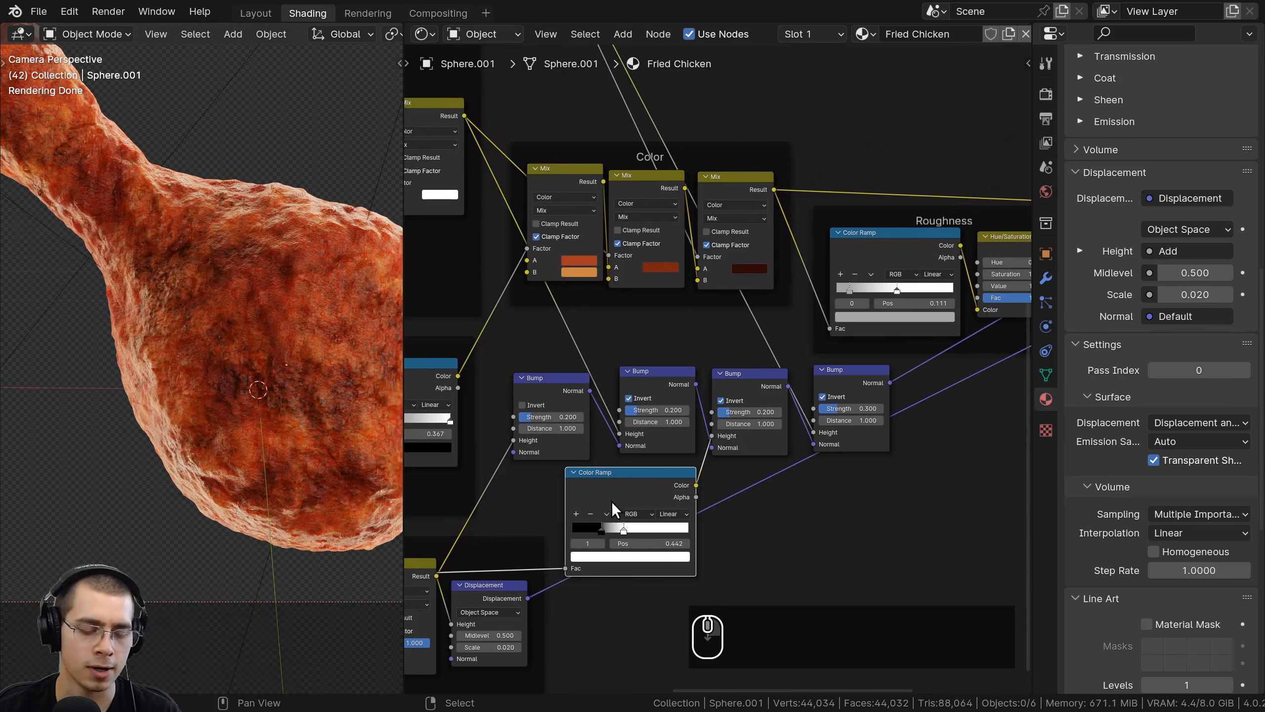
key("shift+d")
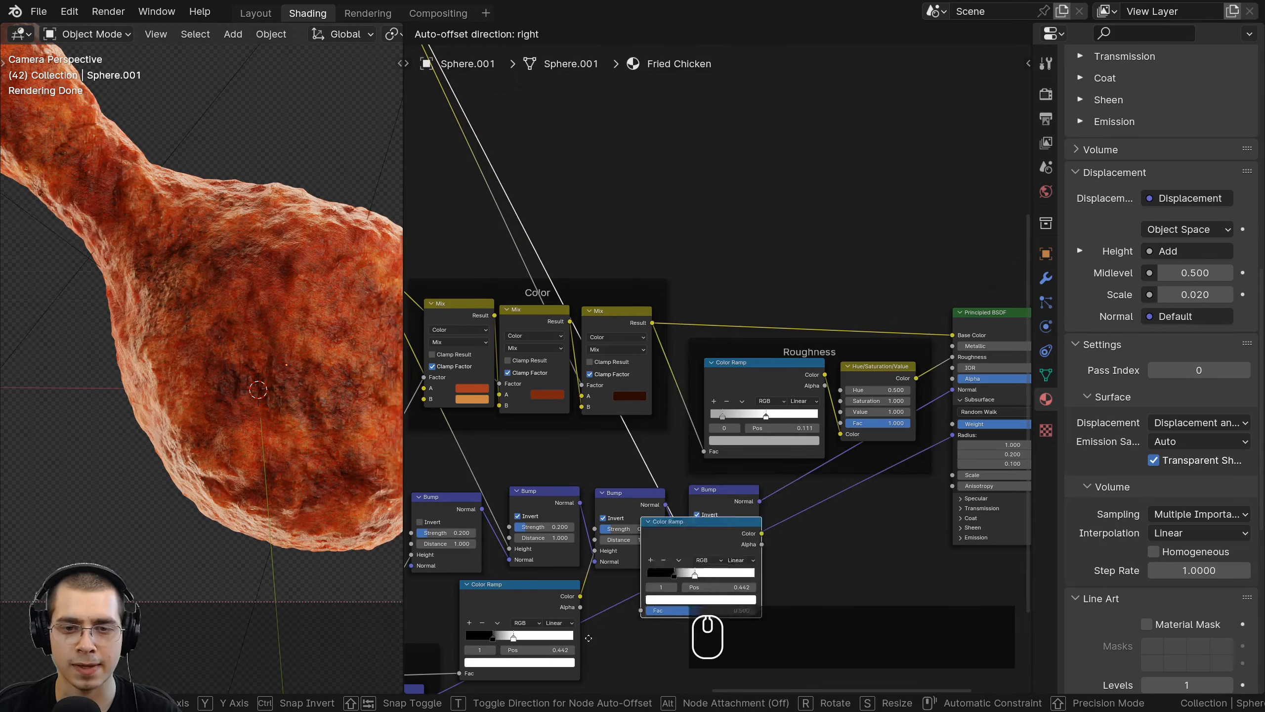
left_click(632, 489)
Select the Bump nodes with their two Color Ramps and move the group away from the Main Texture and Displacement frames.
scroll(631, 490, "down", 4)
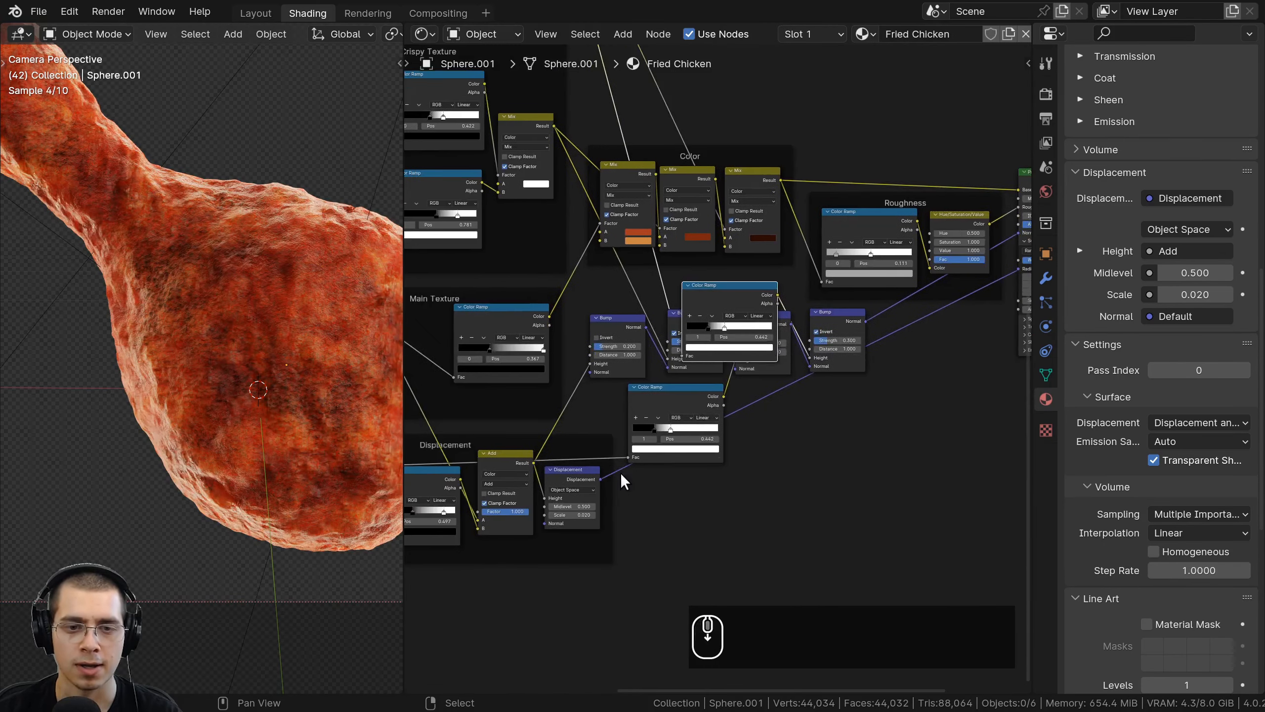
left_click_drag(571, 408, 543, 436)
middle_click_drag(931, 428, 900, 429)
left_click_drag(907, 429, 656, 333)
key("g")
left_click(708, 388)
key("a")
Arrange the duplicated Color Ramp above the row of Bump nodes and the original Color Ramp below it.
scroll(749, 361, "up", 3)
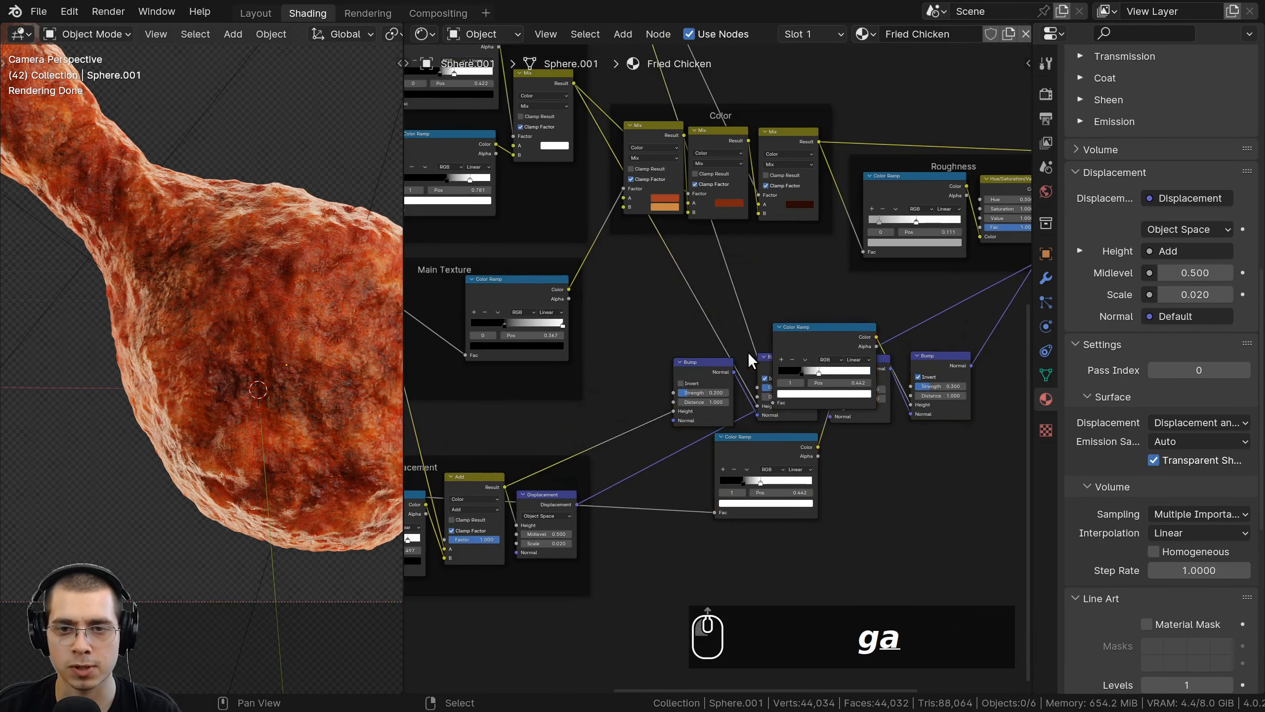
left_click_drag(822, 339, 761, 275)
left_click_drag(768, 437, 757, 436)
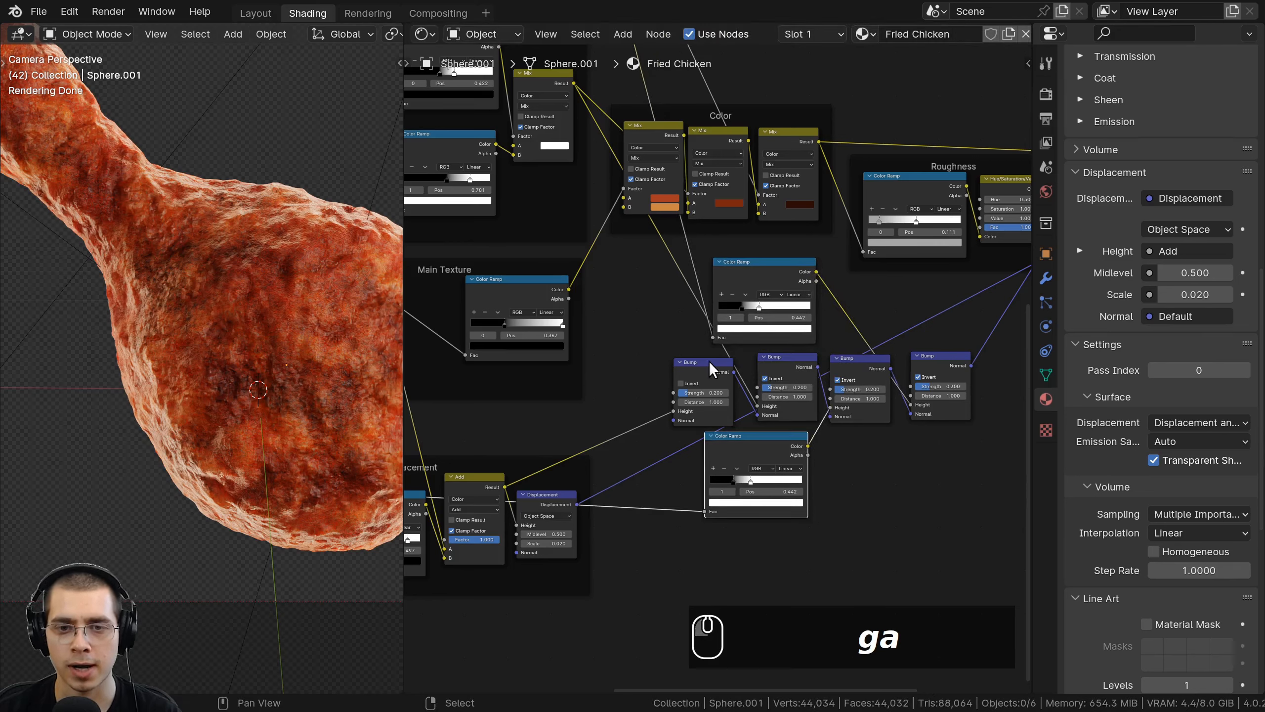
Enclose the four Bump nodes and their two Color Ramps in a frame labelled Bump, placed below the Color and Roughness frames.
left_click_drag(931, 539, 772, 460)
key("g")
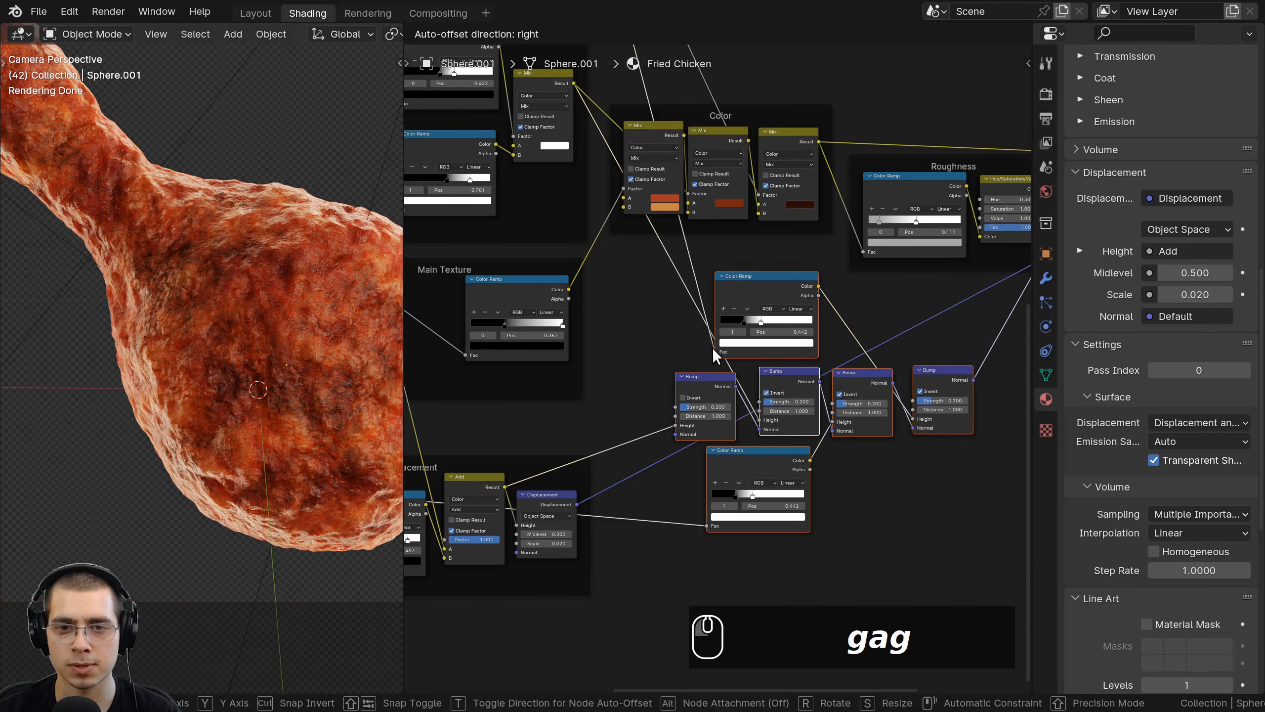
left_click(774, 474)
key("ctrl+j")
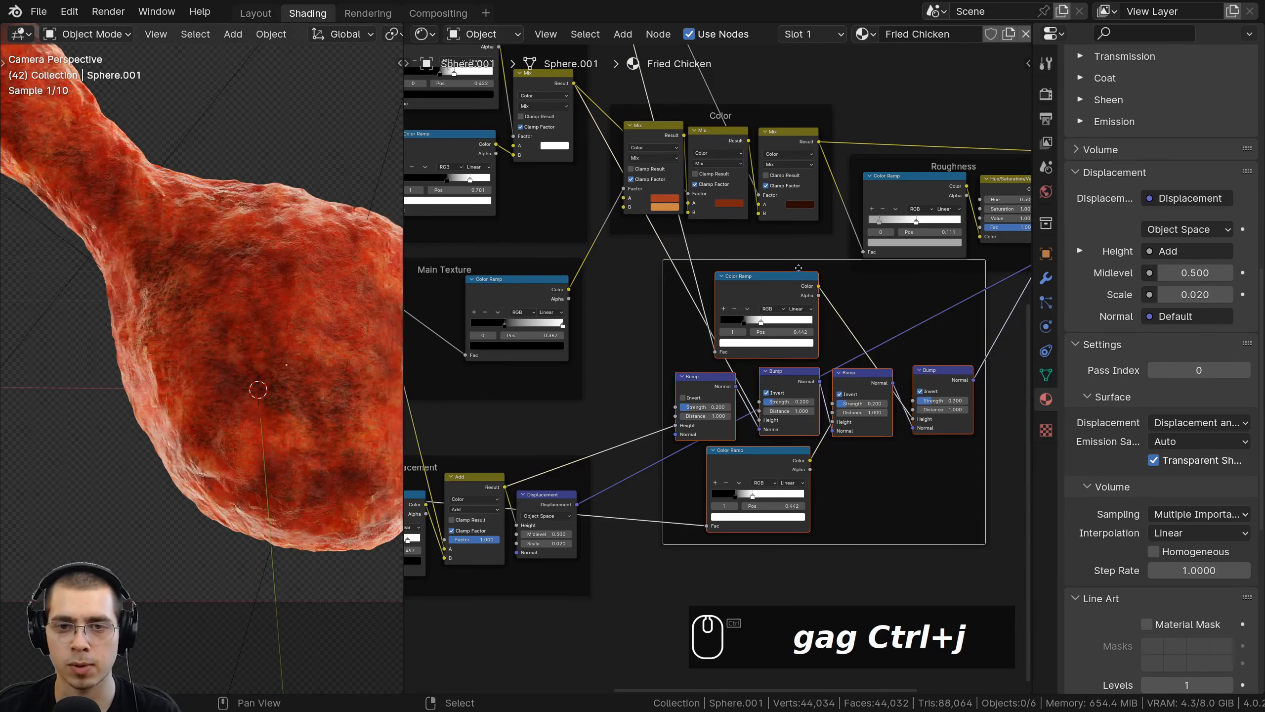
left_click_drag(795, 264, 796, 284)
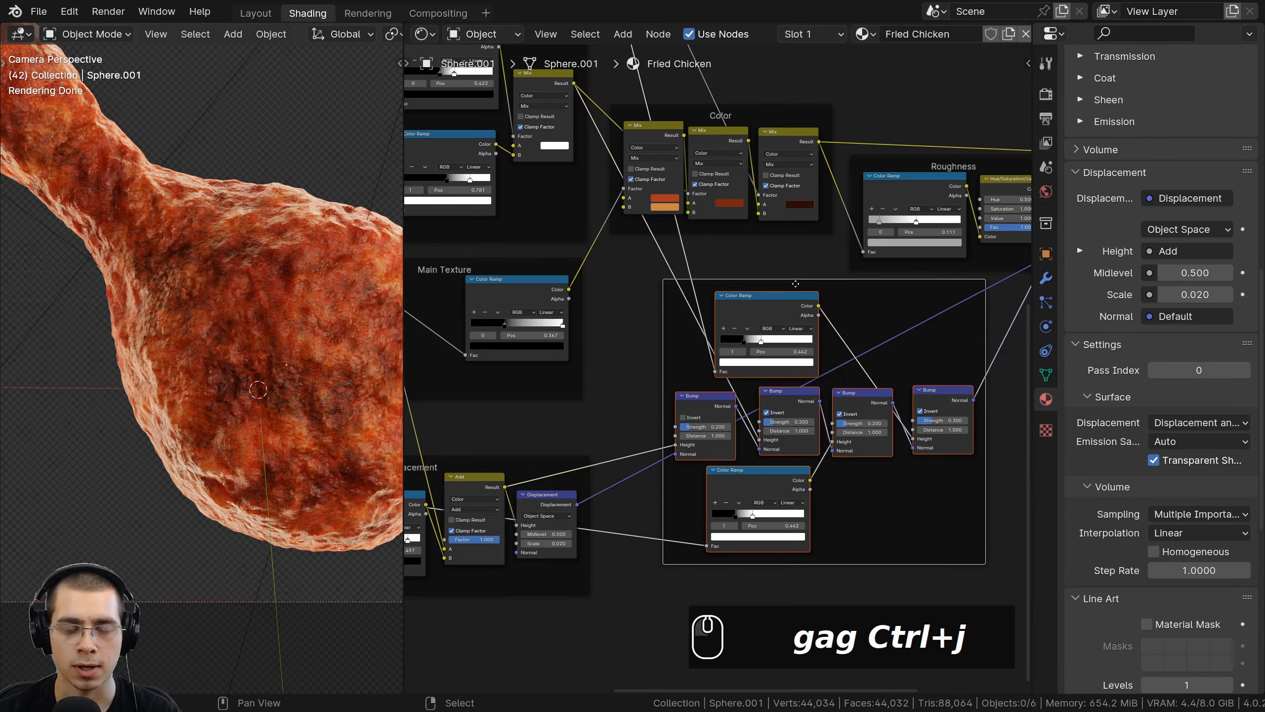
key("F2")
type("Bump")
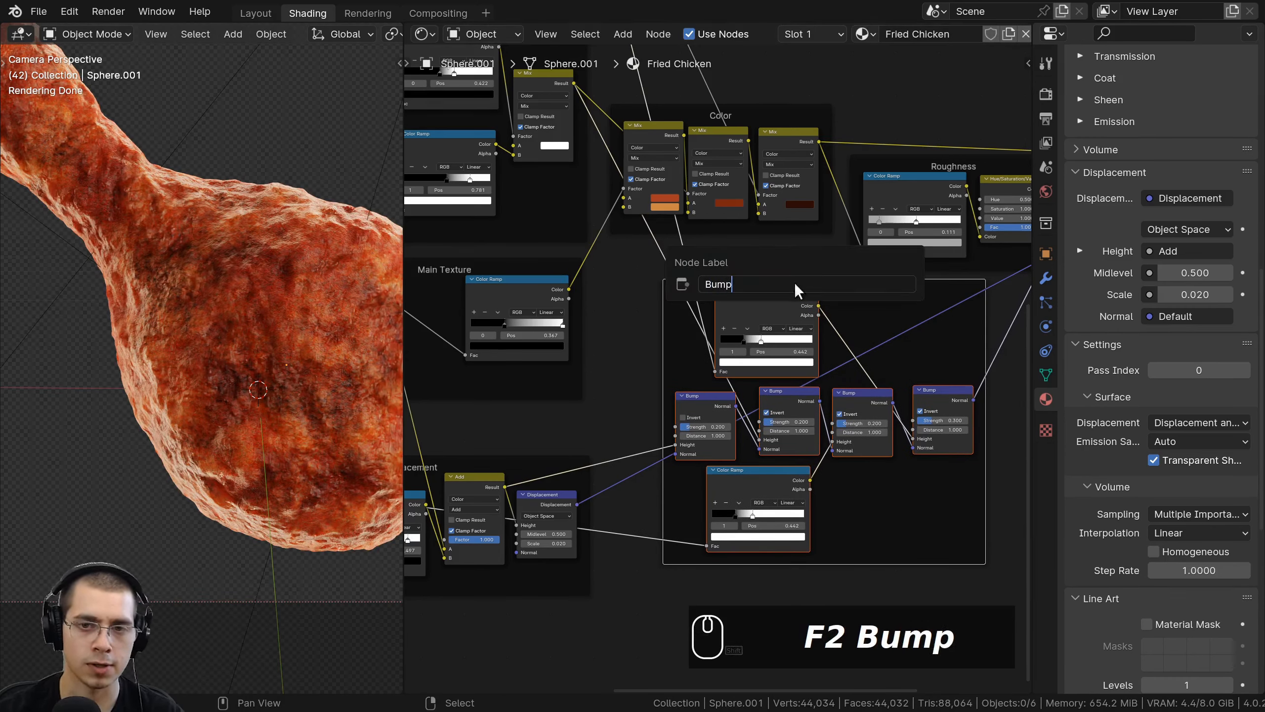
key("Return")
key("a")
scroll(700, 294, "up", 2)
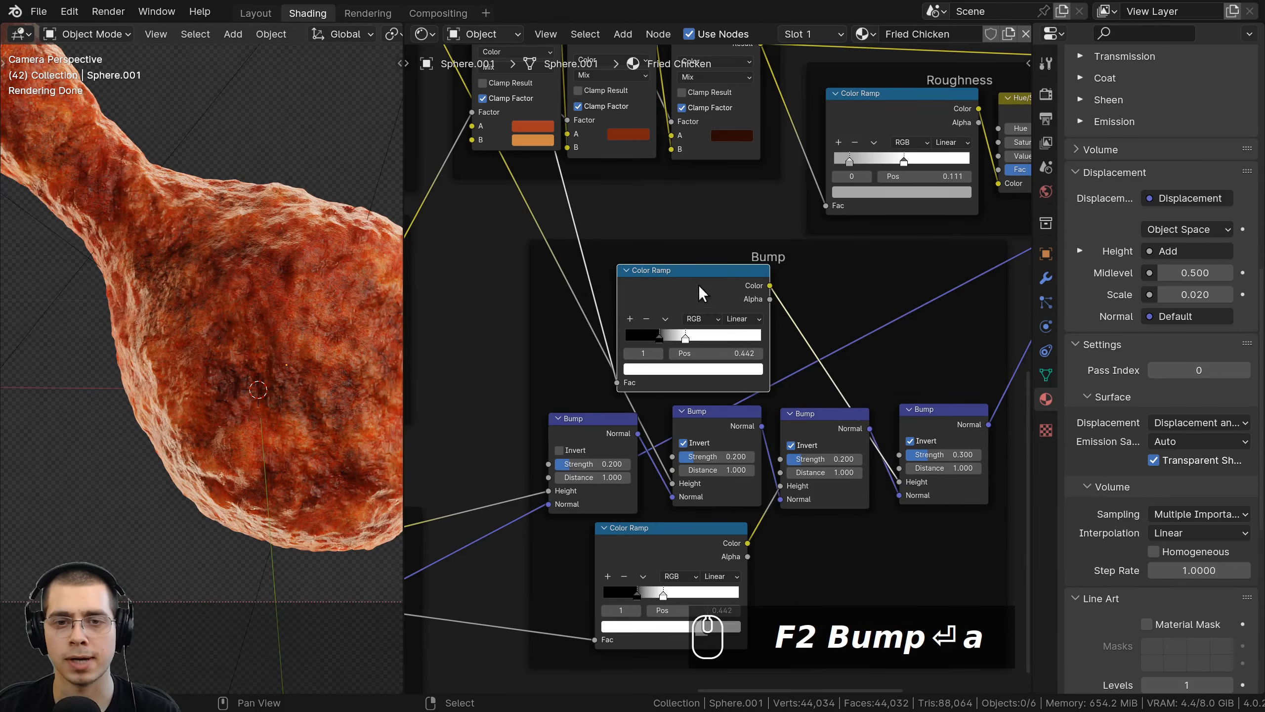
Preview the upper Color Ramp in the Bump frame and set its black stop's position to 0.068.
left_click(697, 295, "ctrl+shift")
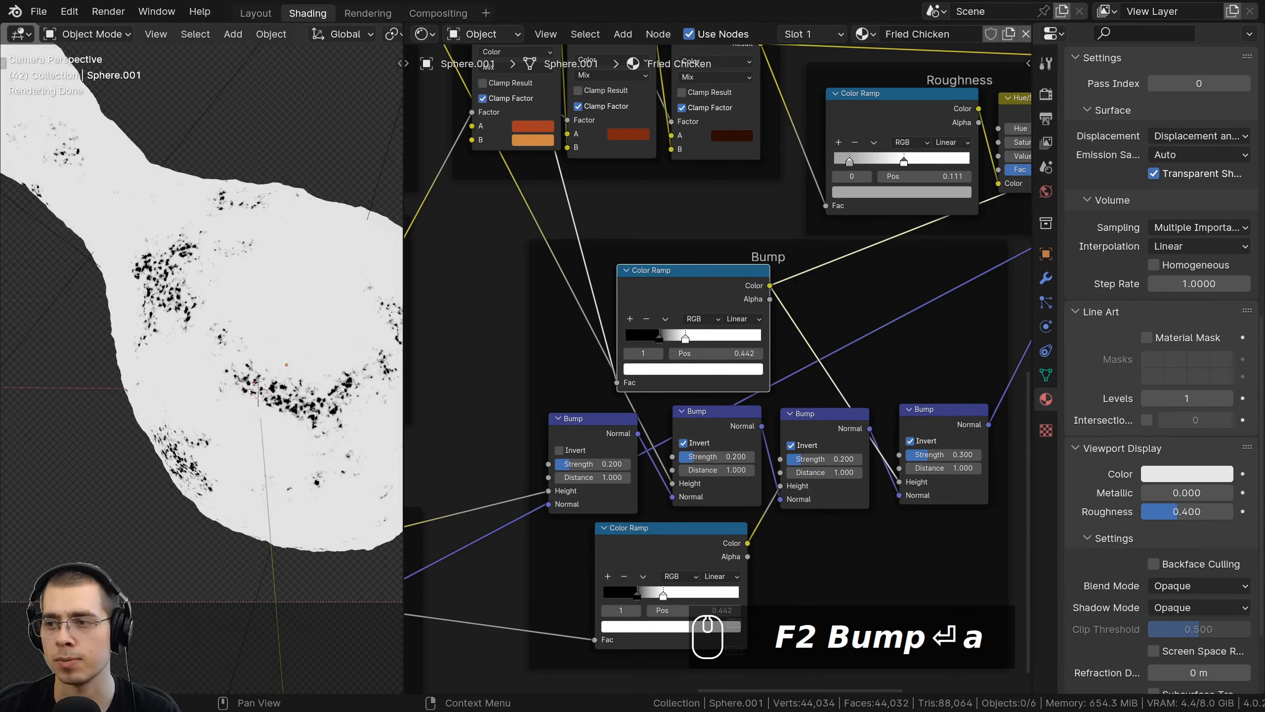
scroll(651, 335, "up", 3)
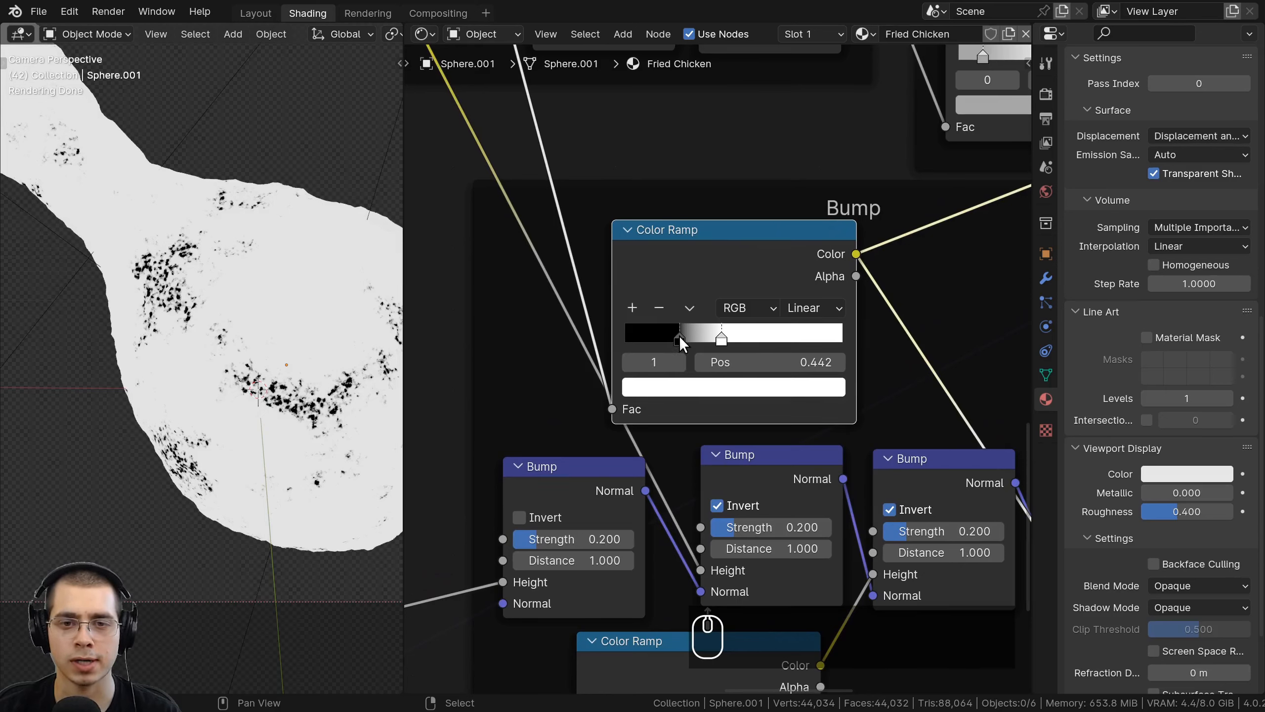
left_click_drag(679, 336, 762, 333)
left_click_drag(647, 338, 643, 338)
scroll(847, 314, "down", 2)
middle_click_drag(846, 313, 720, 253)
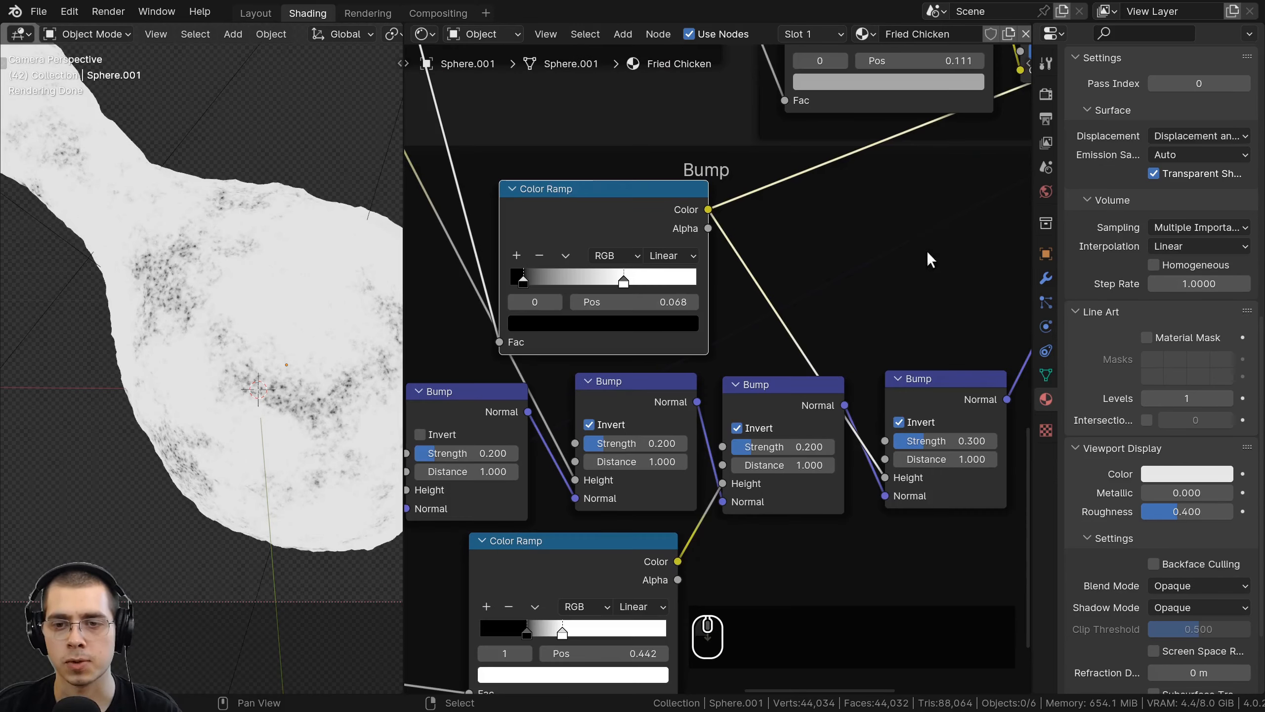
Preview the last Bump's normal output and try a Strength of 1 on it.
left_click(936, 384, "ctrl+shift")
left_click(937, 440)
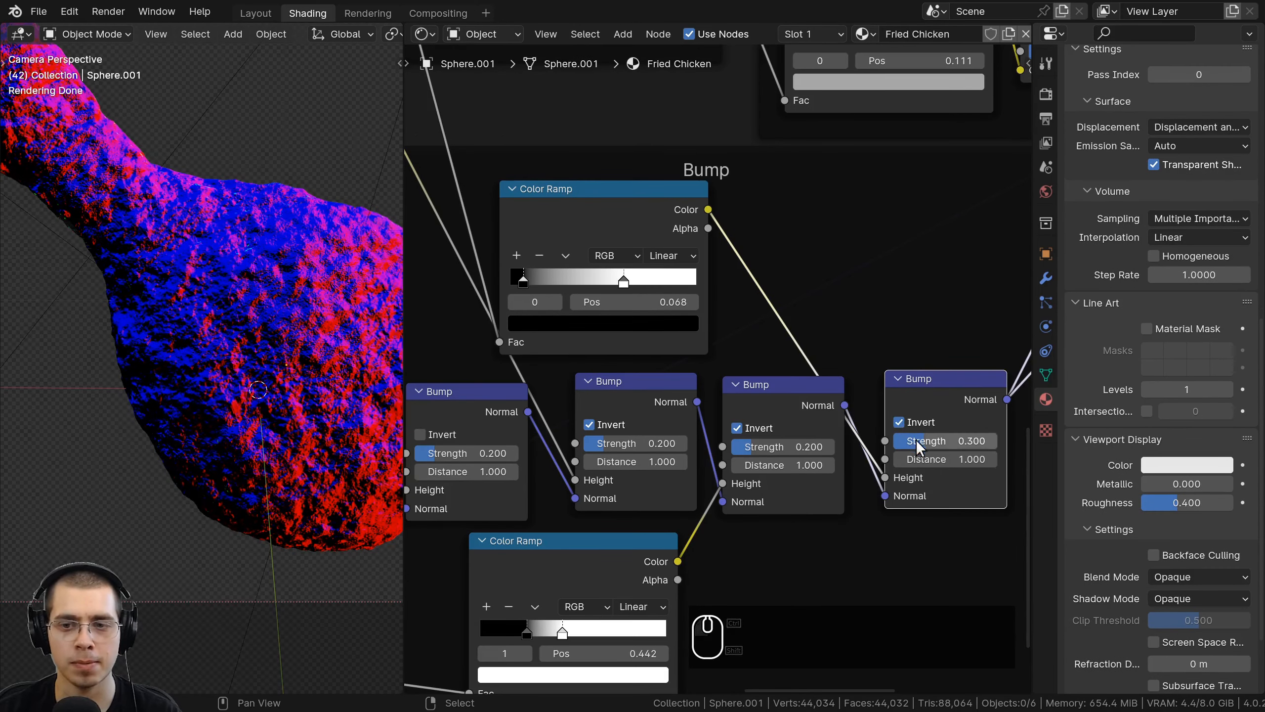
type("1")
key("Return")
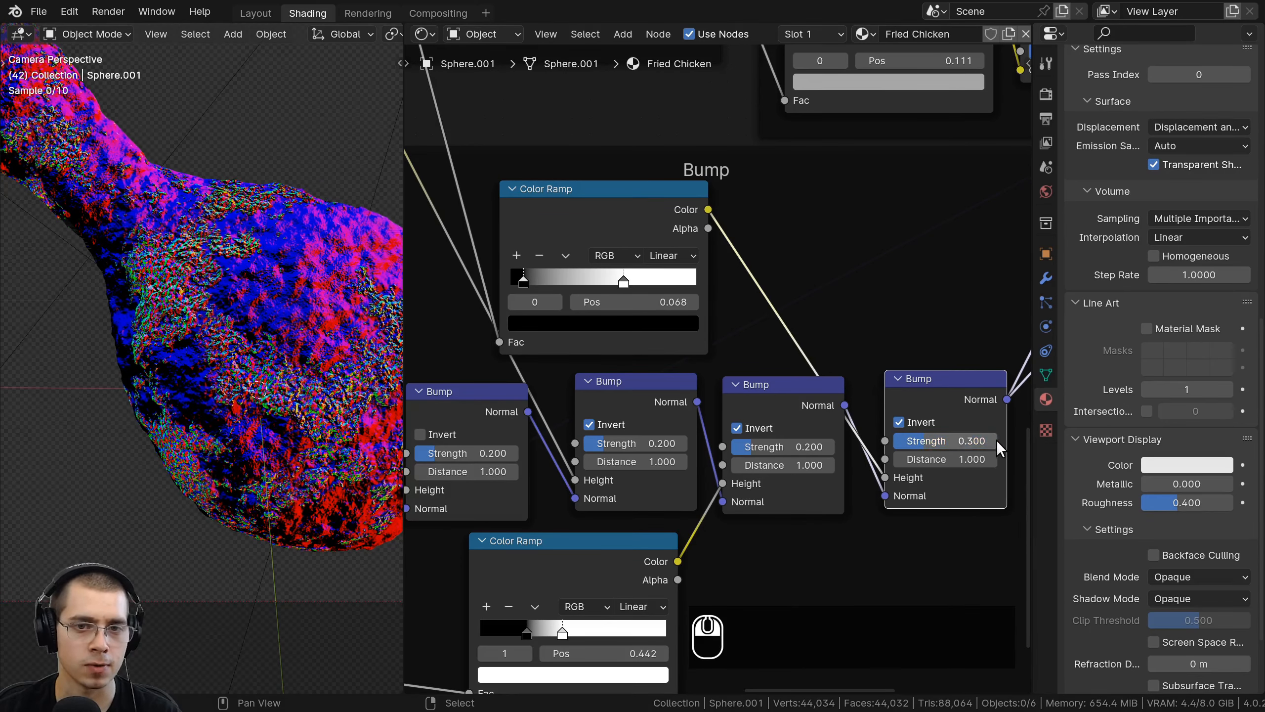
Nudge the upper Color Ramp in the Bump frame and route the Principled BSDF back to the Material Output.
left_click_drag(571, 240, 577, 237)
scroll(789, 279, "down", 6)
middle_click_drag(789, 279, 625, 351)
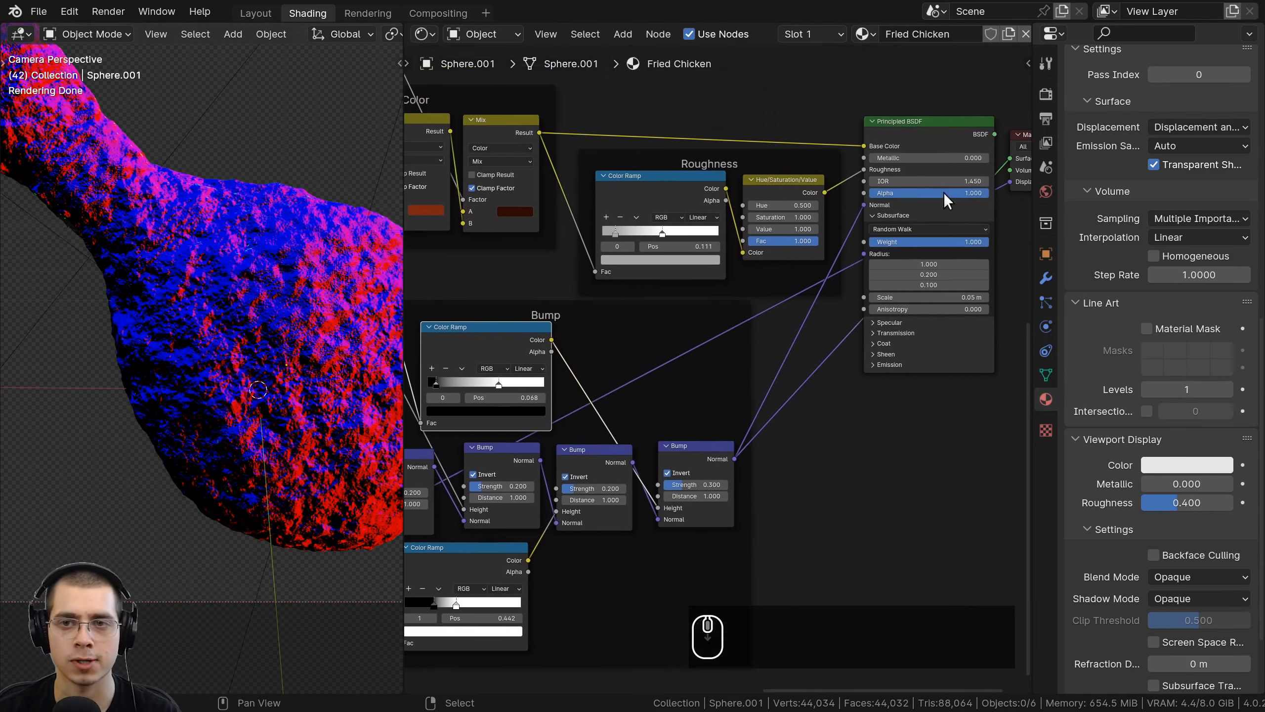
left_click(900, 126, "ctrl+shift")
Try a lower Strength on the last Bump while checking the full chicken shading.
scroll(668, 492, "up", 5)
middle_click_drag(668, 492, 720, 399)
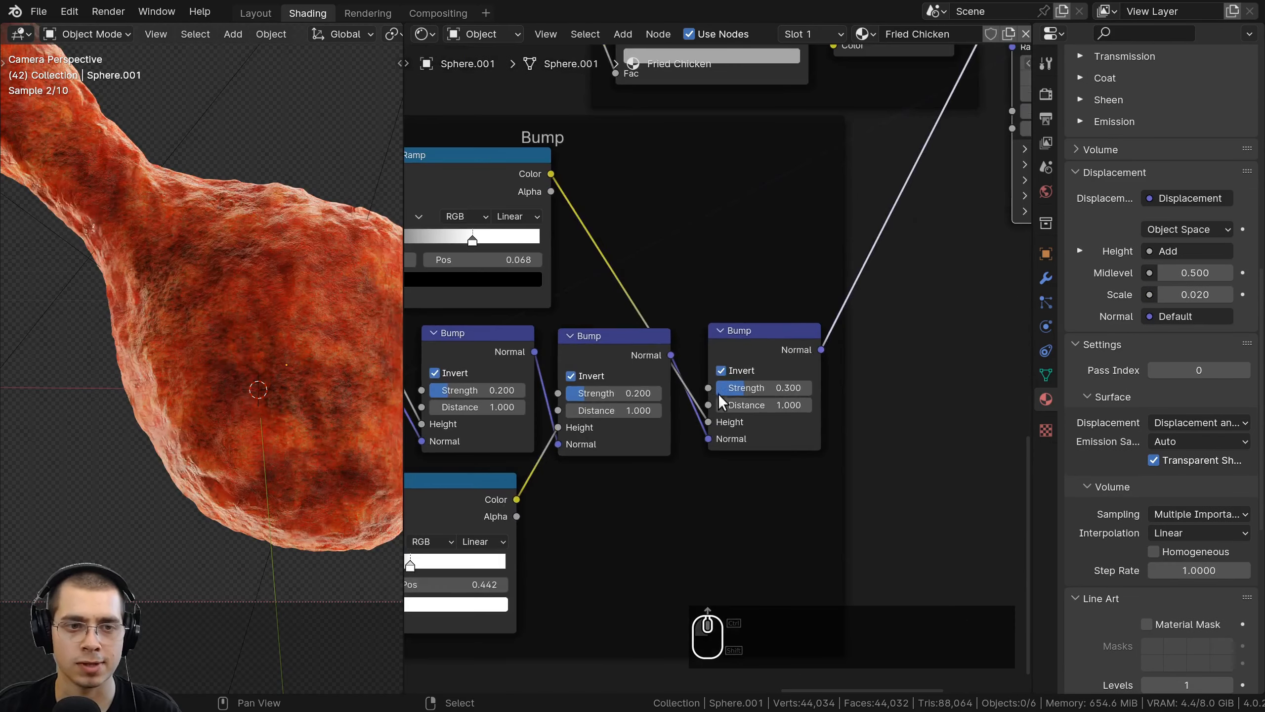
left_click_drag(745, 390, 715, 388)
right_click(716, 388)
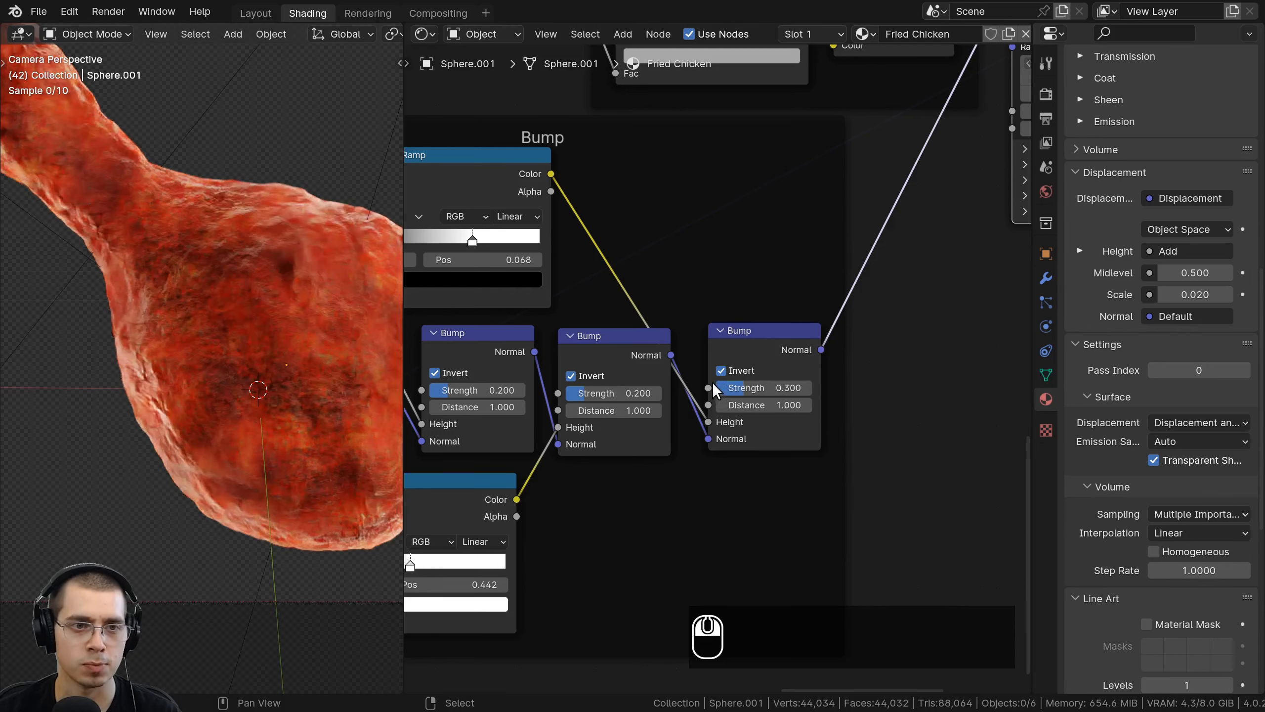
Review the whole node network and move the Mapping frame down, nearer the vertical middle of the texture frames.
scroll(720, 369, "down", 1)
scroll(760, 348, "down", 3)
key("a")
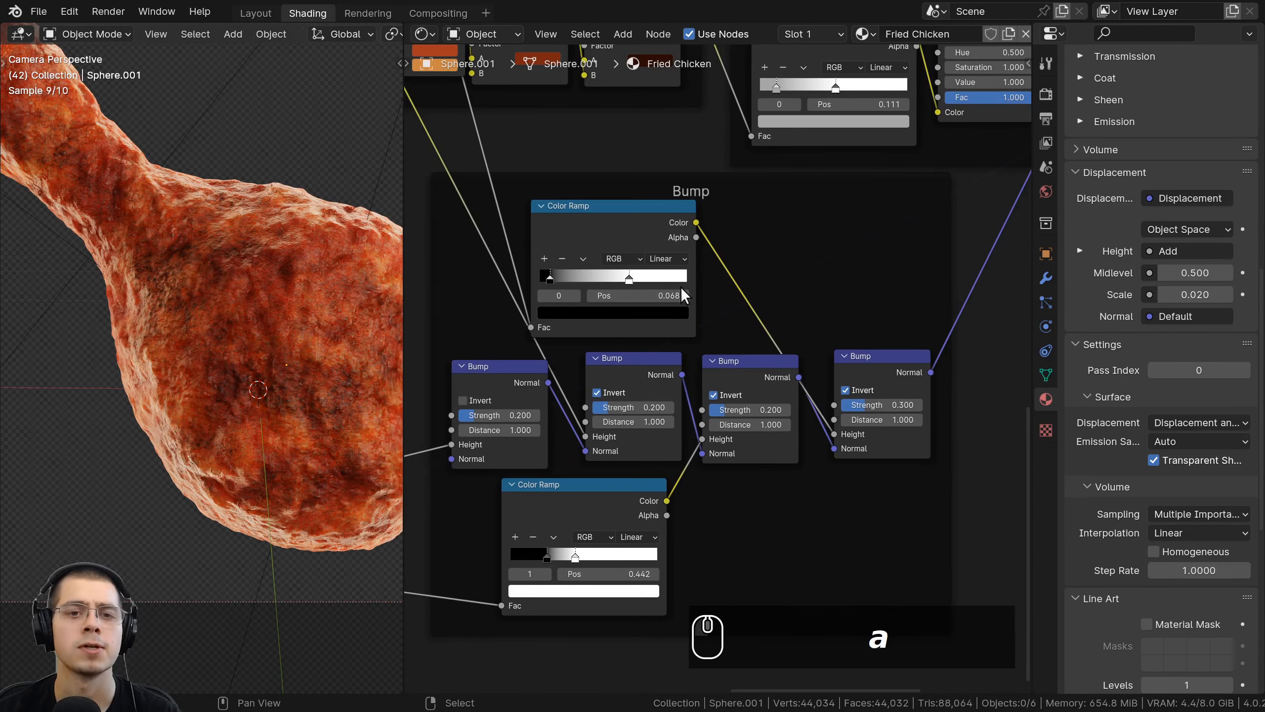
scroll(269, 333, "down", 2)
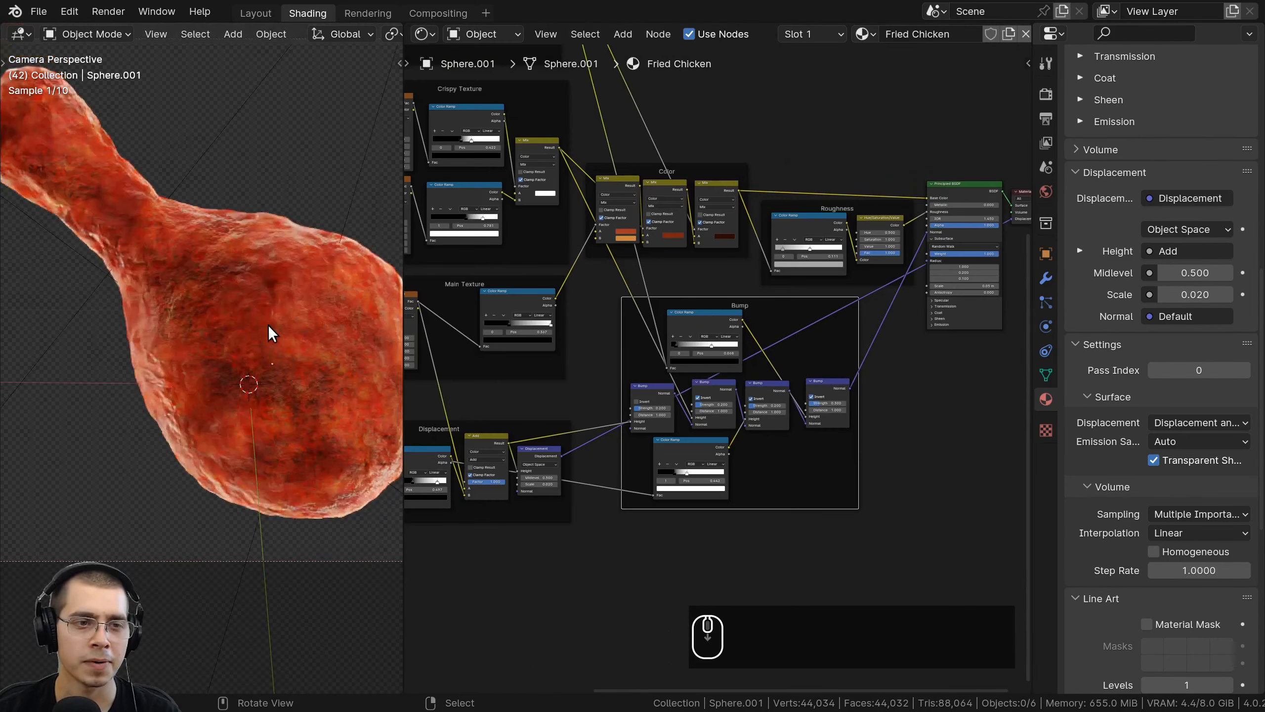
scroll(719, 299, "down", 4)
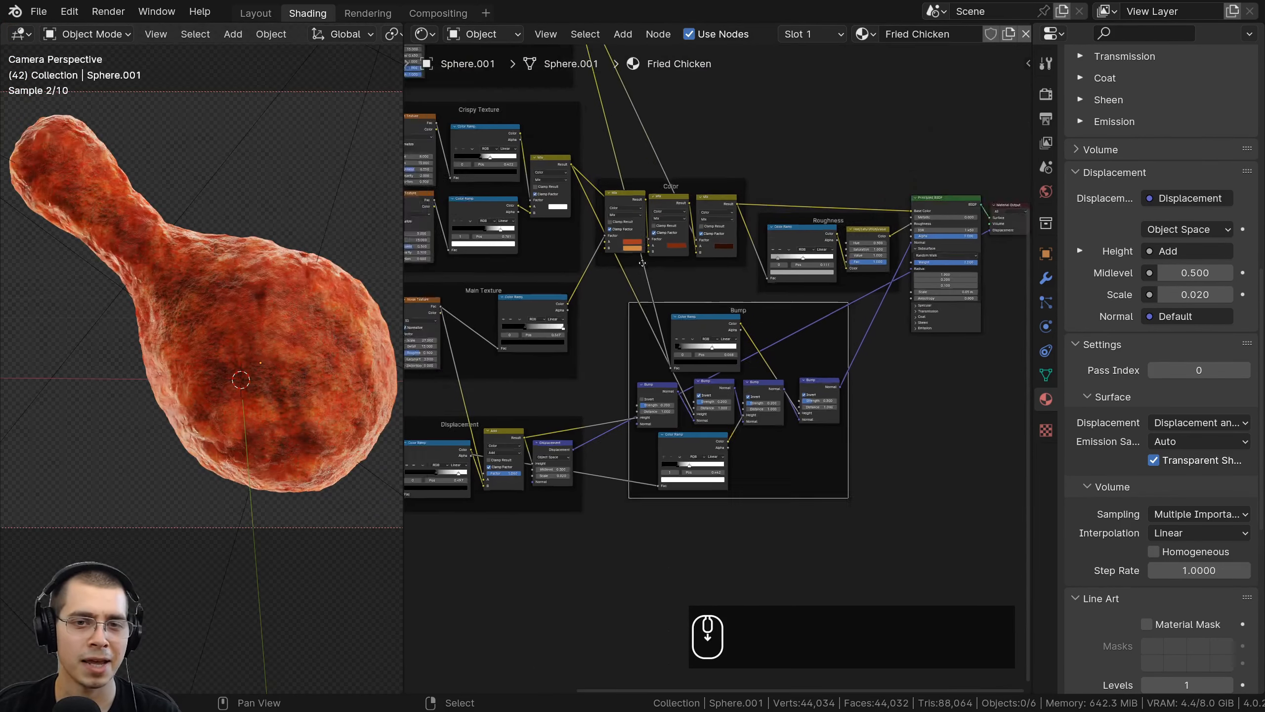
middle_click_drag(719, 299, 839, 408)
scroll(812, 407, "down", 2)
middle_click_drag(927, 551, 912, 551)
key("a")
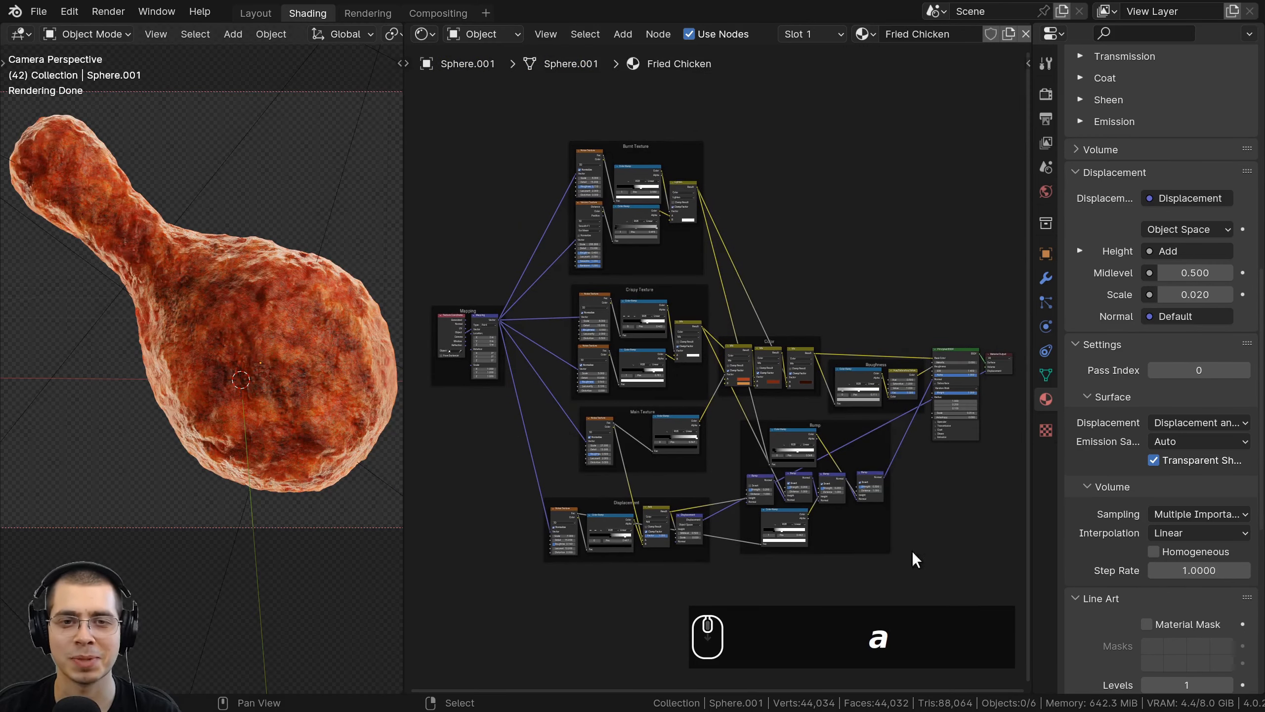
left_click_drag(464, 307, 461, 359)
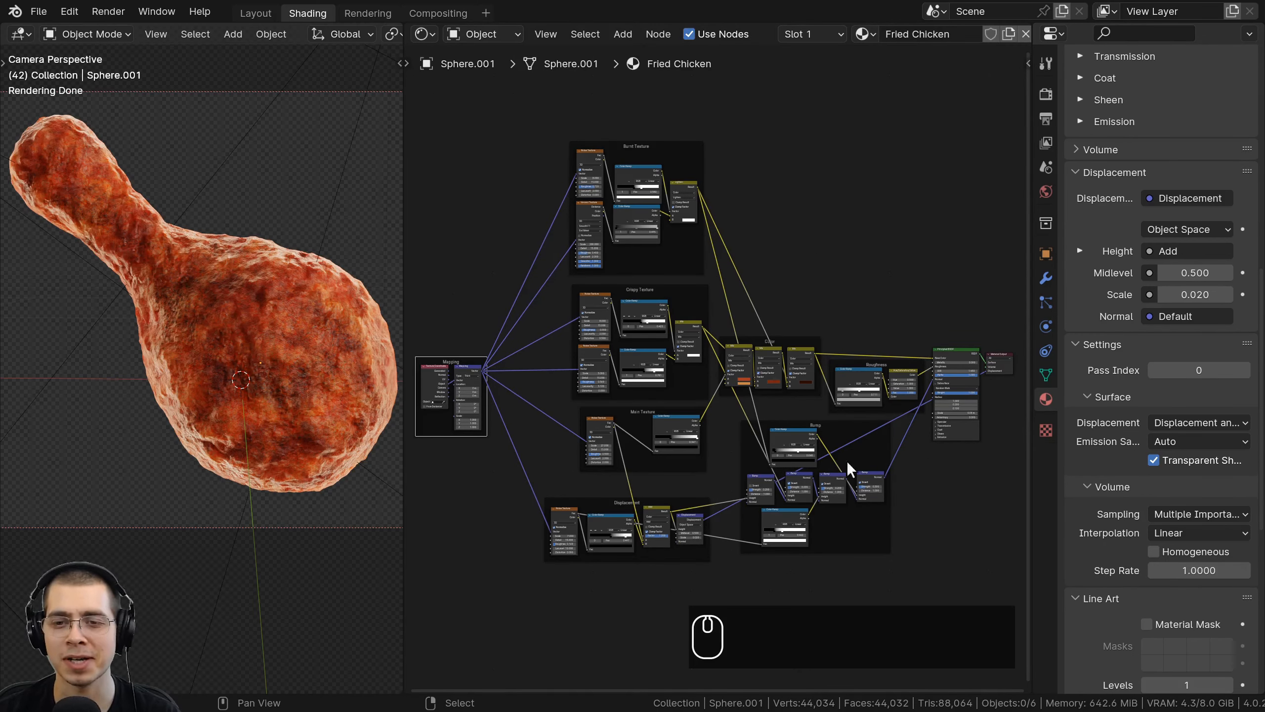
Select every node except the Material Output, combine them into one node group, and return to the material's main level.
middle_click_drag(800, 467, 804, 463)
middle_click_drag(720, 425, 718, 417)
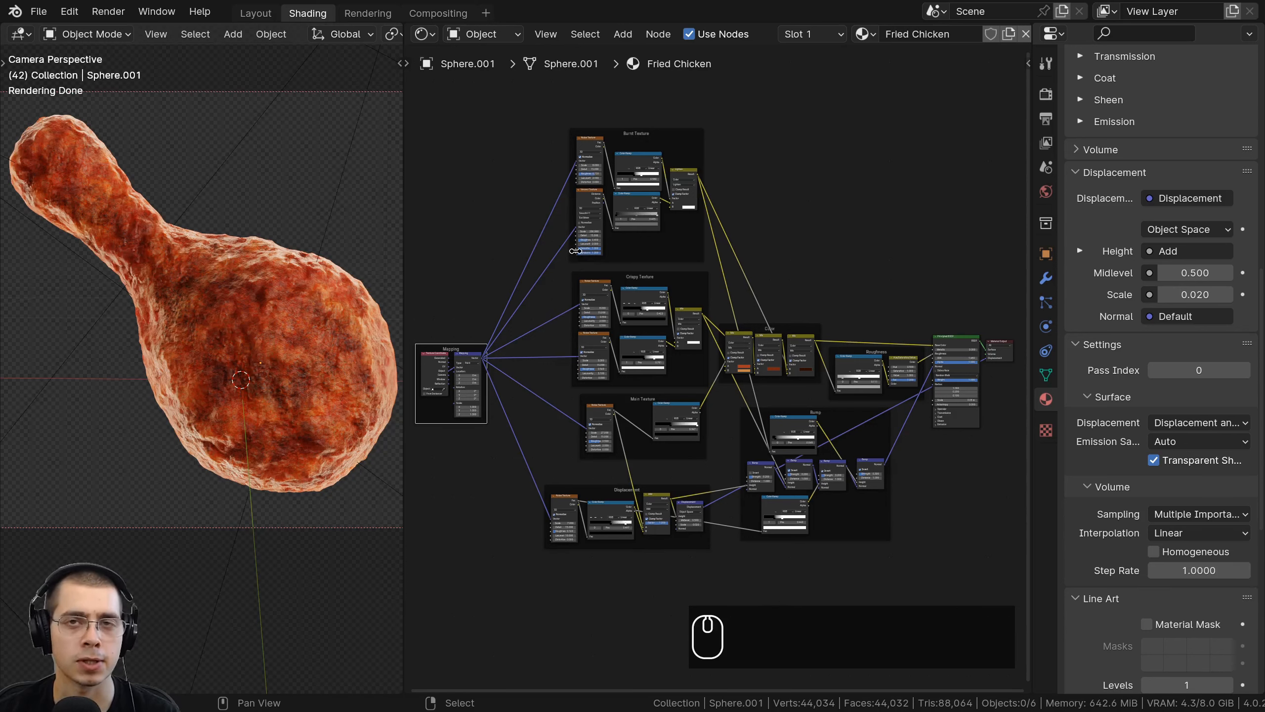
scroll(558, 276, "down", 1)
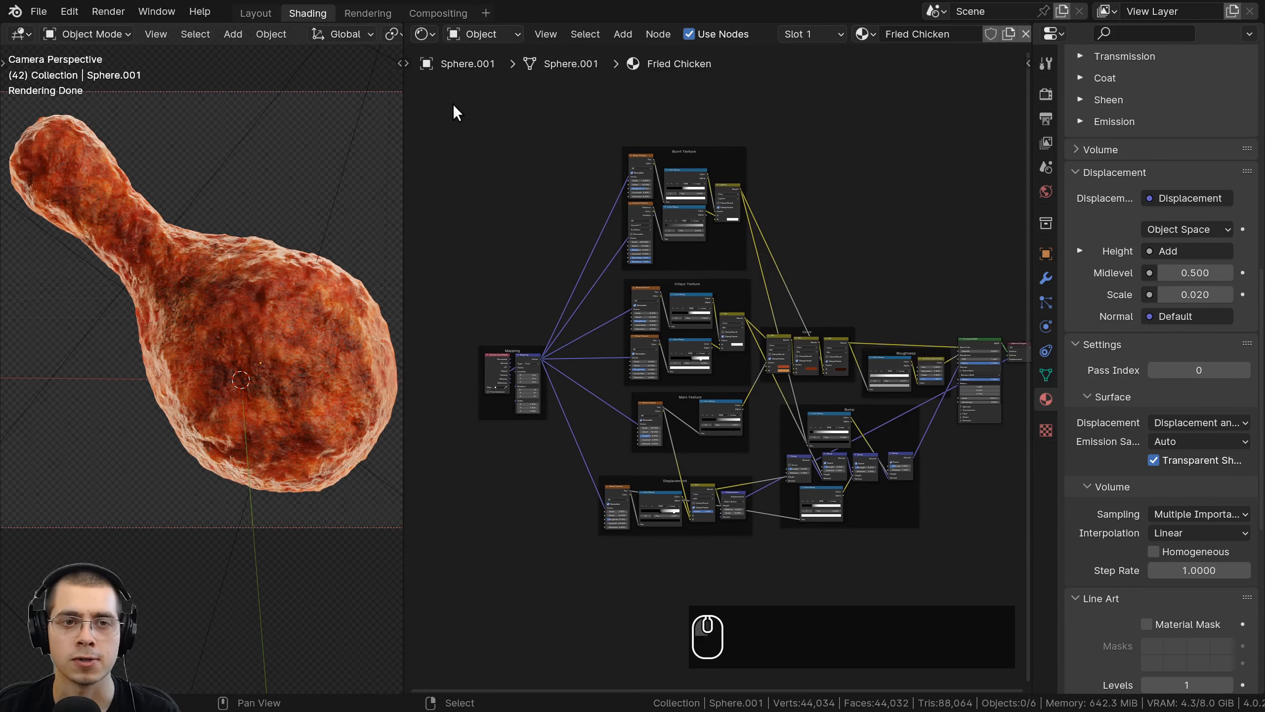
left_click_drag(451, 104, 986, 553)
middle_click_drag(935, 523, 924, 521)
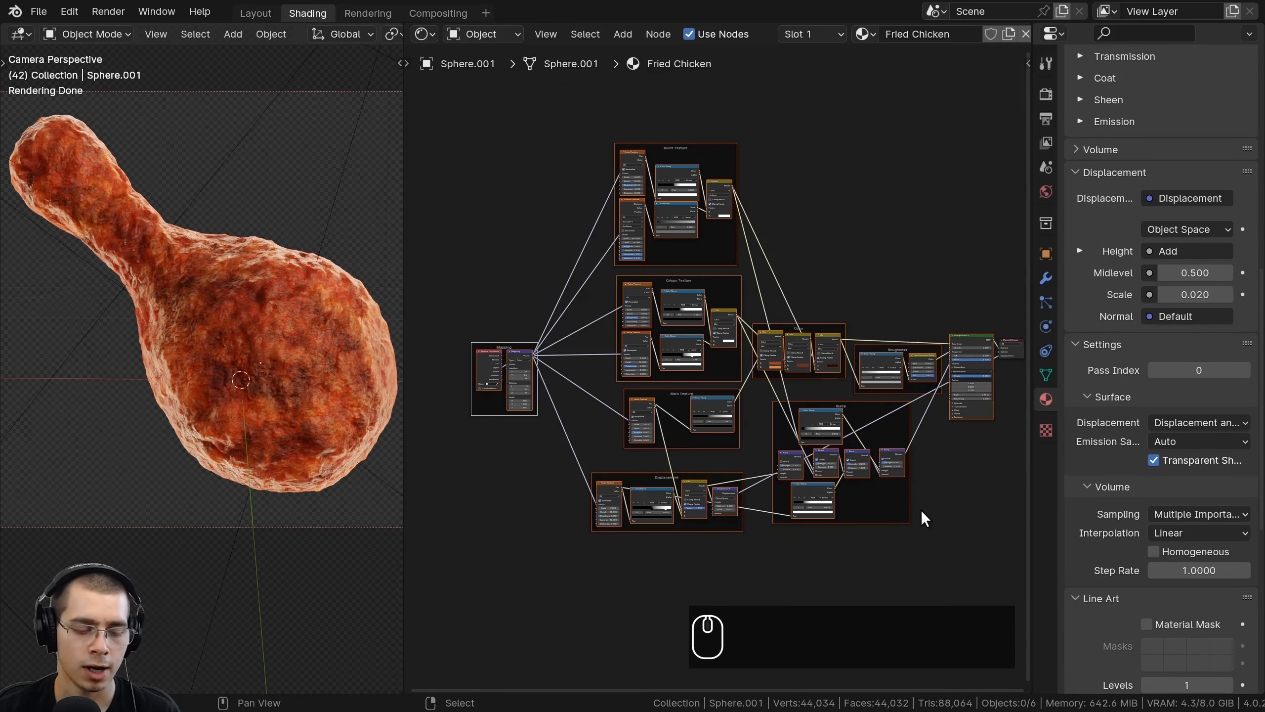
key("ctrl+g")
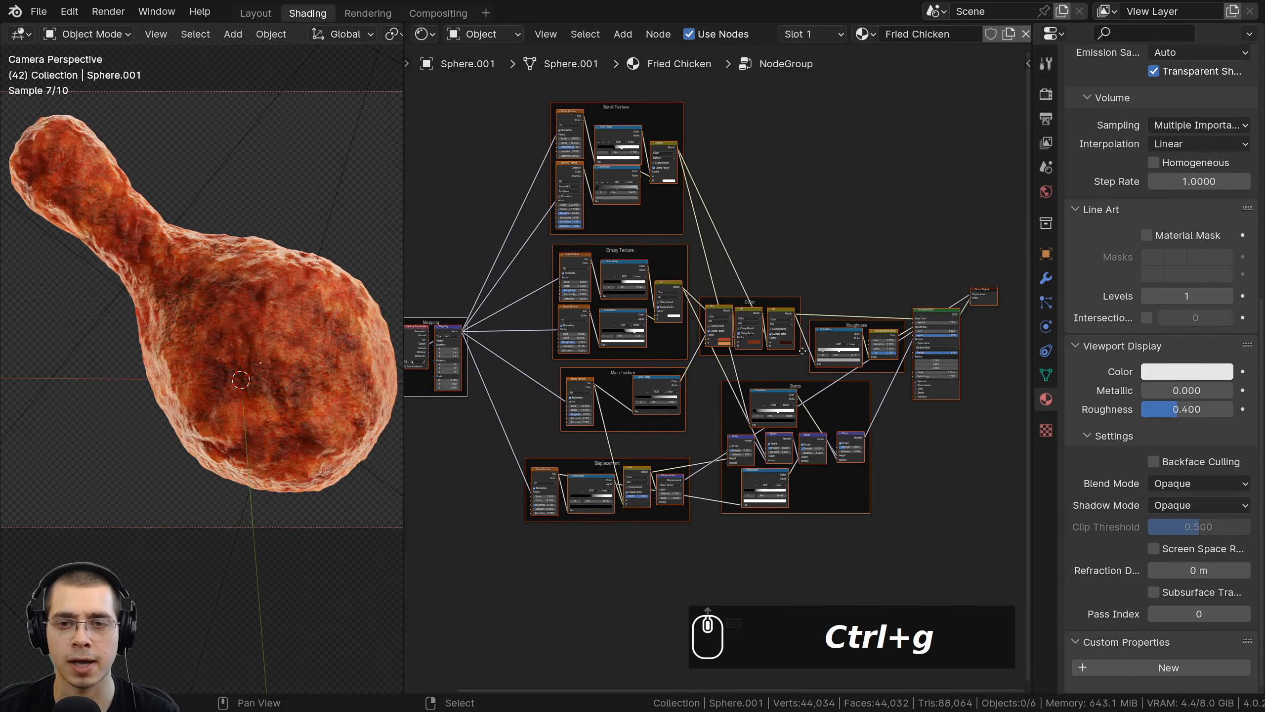
middle_click_drag(628, 354, 817, 327)
scroll(649, 317, "up", 6)
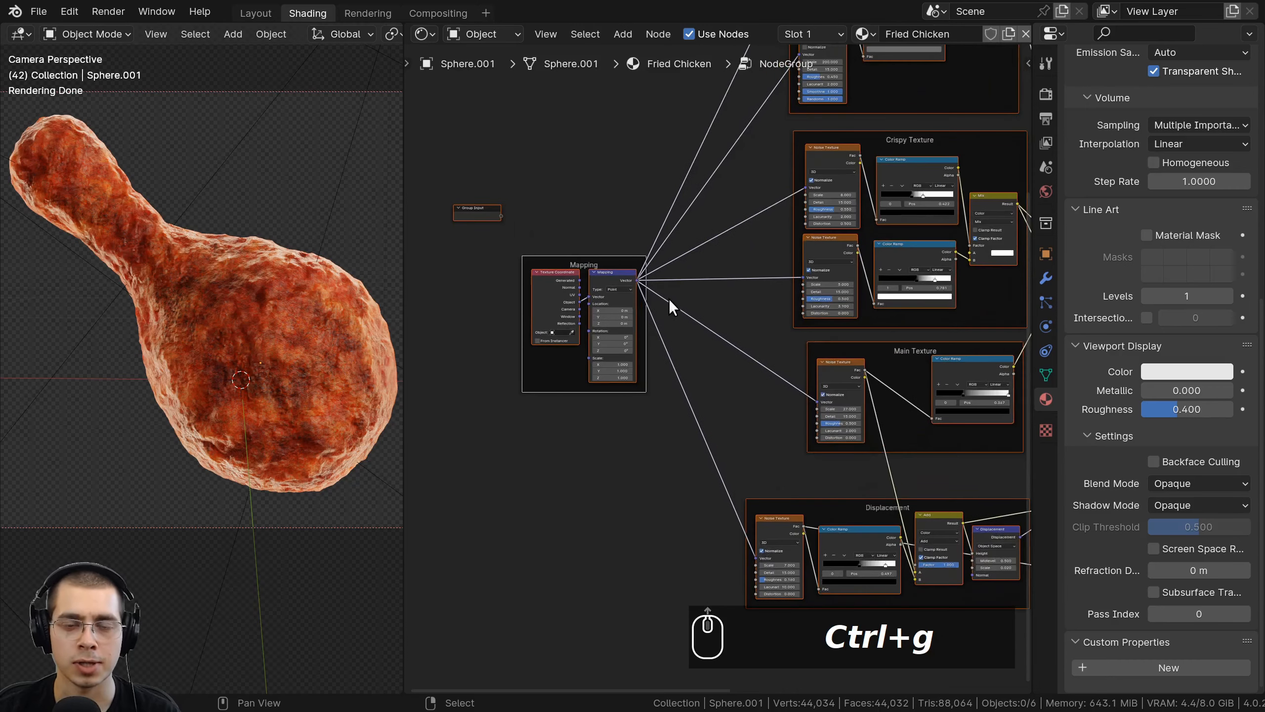
key("Tab")
key("Tab")
key("Tab")
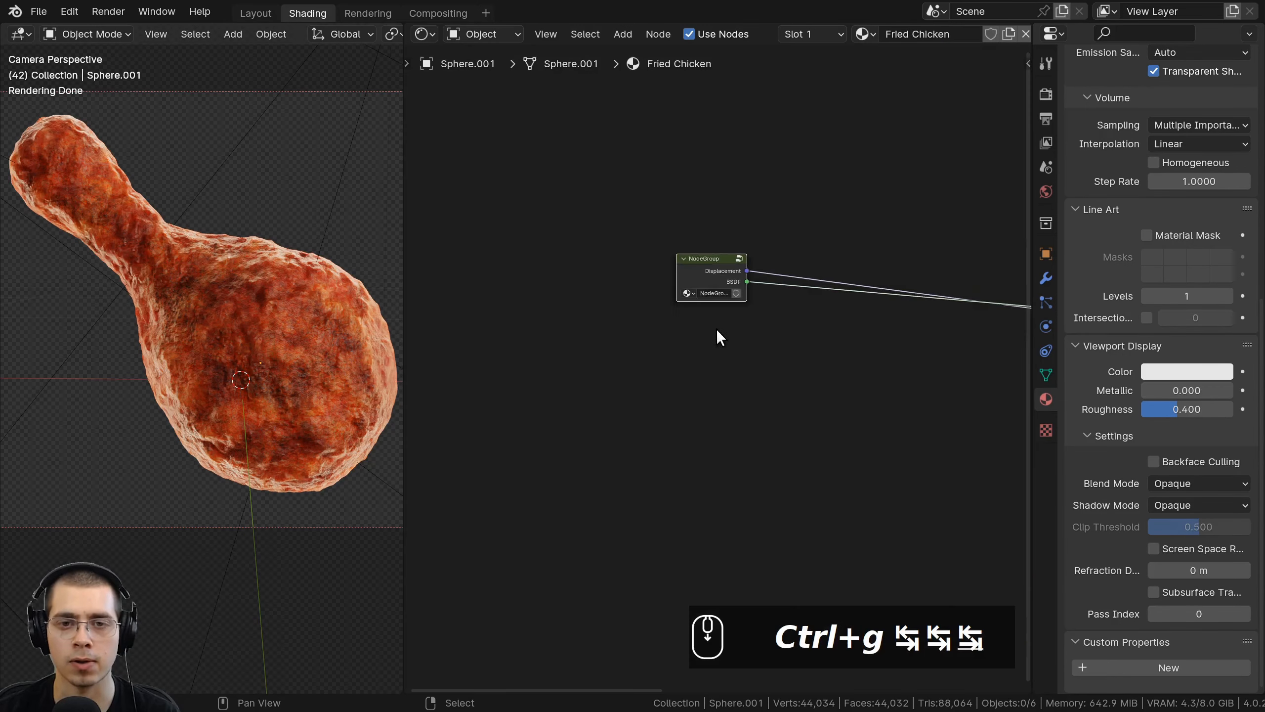
Place the node group beside the Material Output and widen it so its full name fits.
left_click_drag(525, 312, 717, 324)
scroll(683, 391, "up", 3)
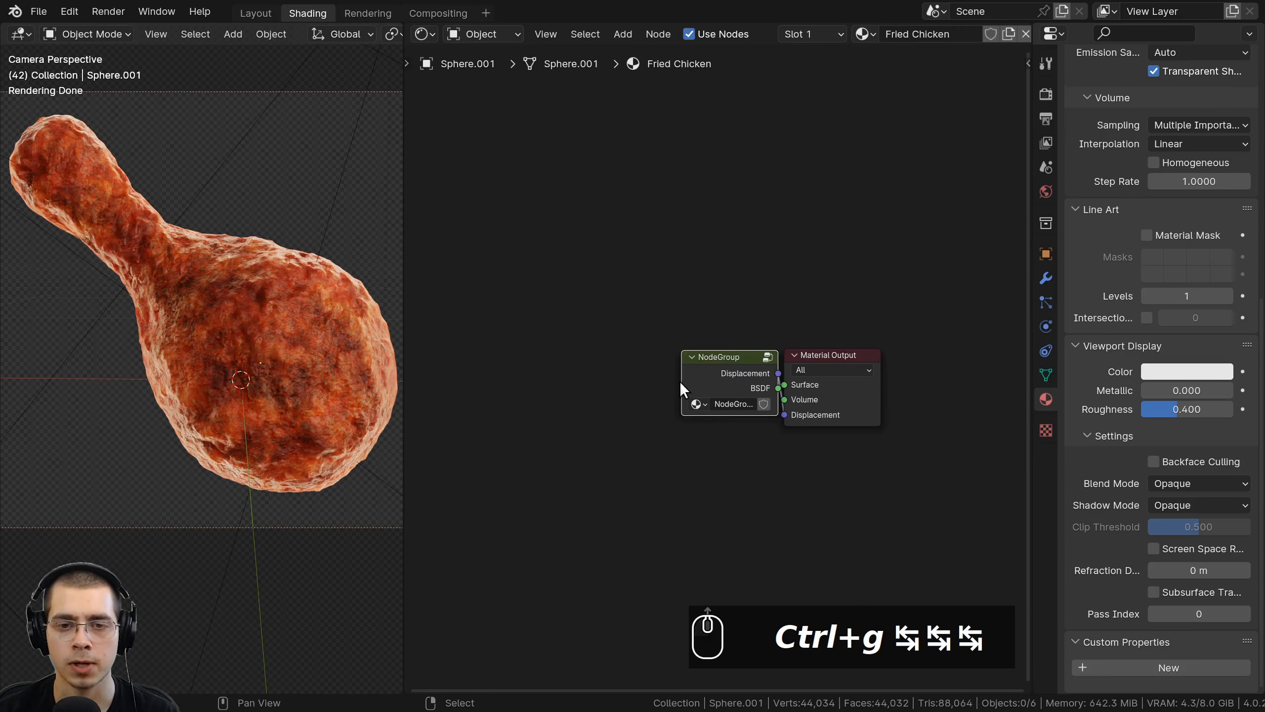
left_click_drag(682, 381, 648, 382)
Rename the node group as Fried Chicken.
middle_click_drag(657, 407, 676, 401)
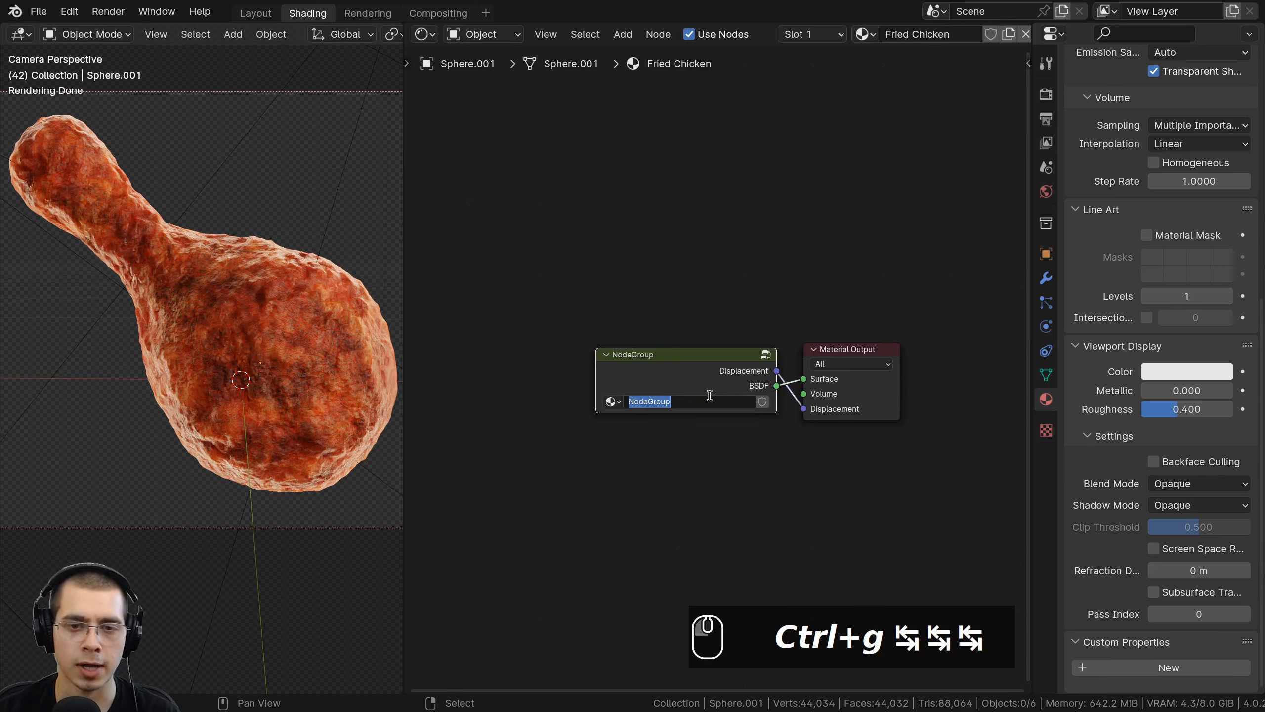
type("Fried ")
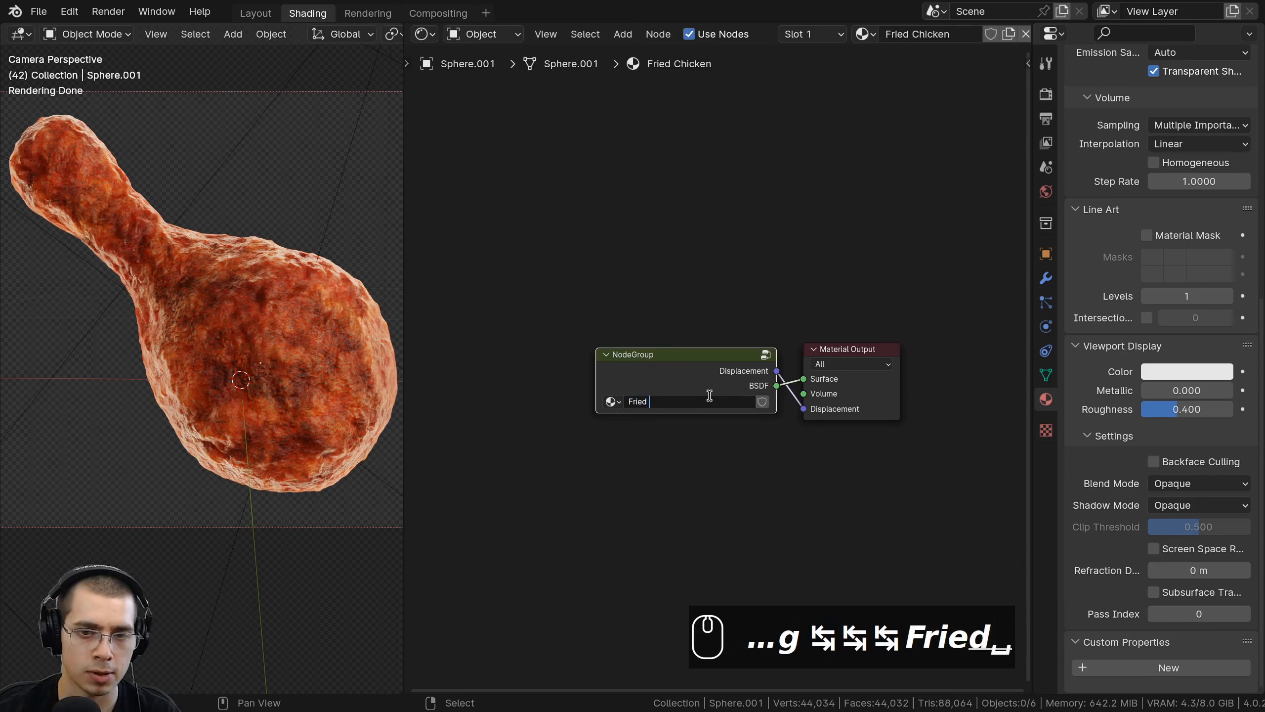
type("Chicken")
key("Return")
scroll(619, 353, "up", 1)
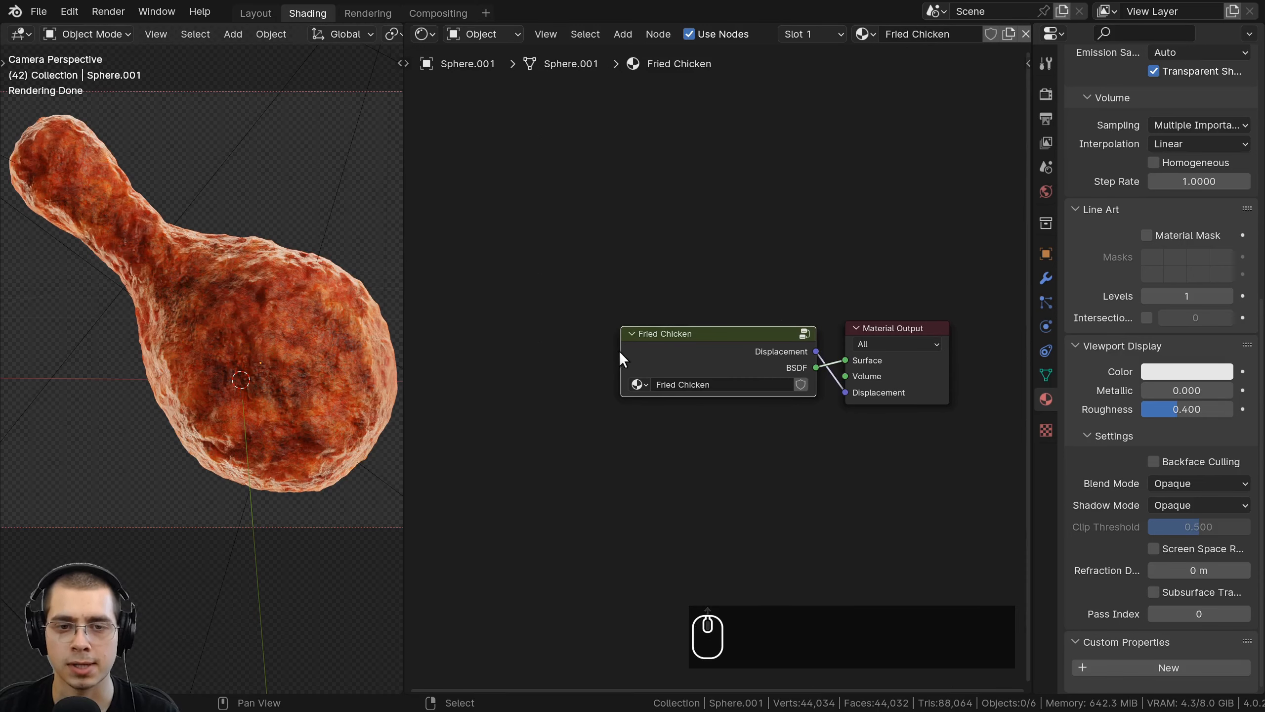
Inside the Fried Chicken group, reorder the interface outputs so BSDF comes before Displacement.
key("Tab")
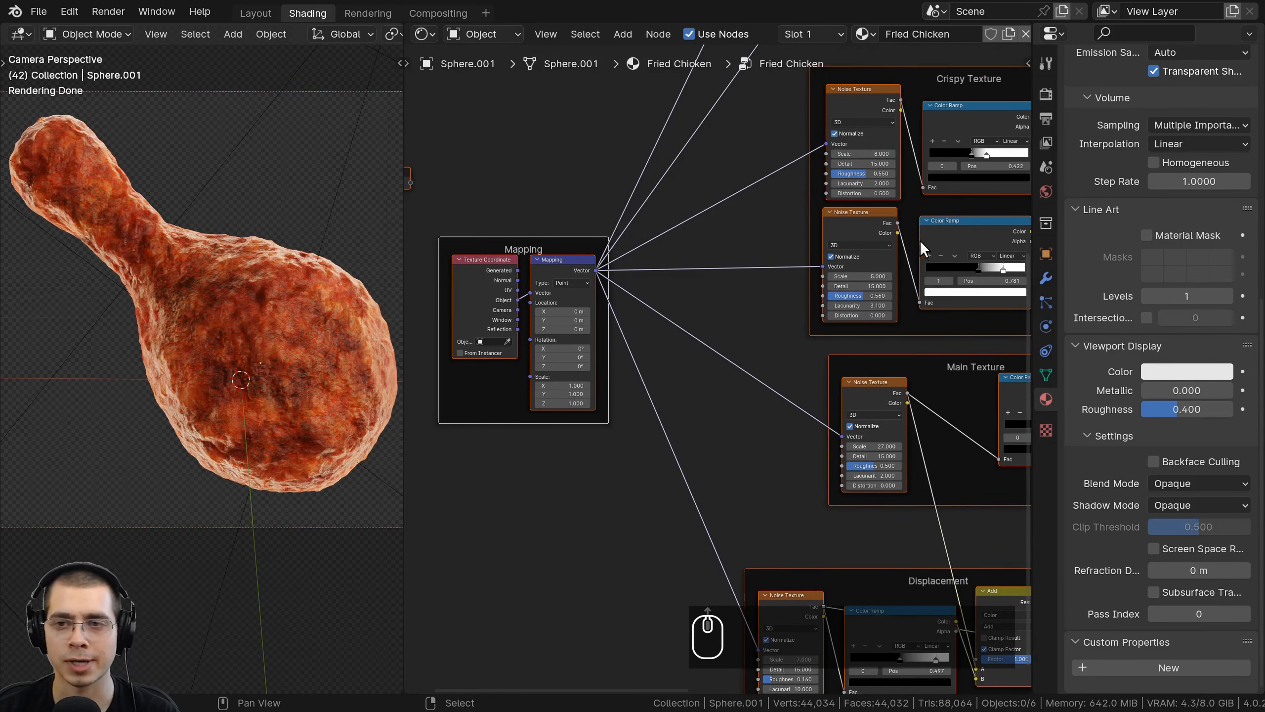
key("n")
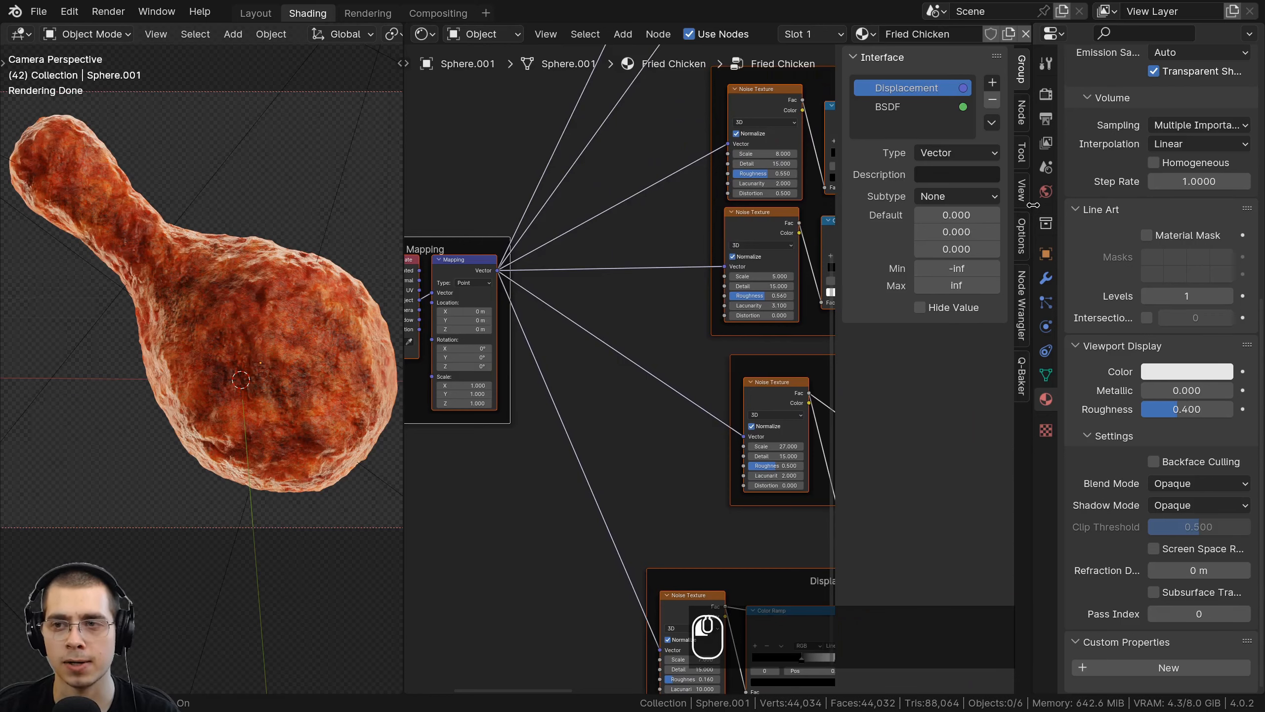
left_click_drag(1033, 204, 1258, 170)
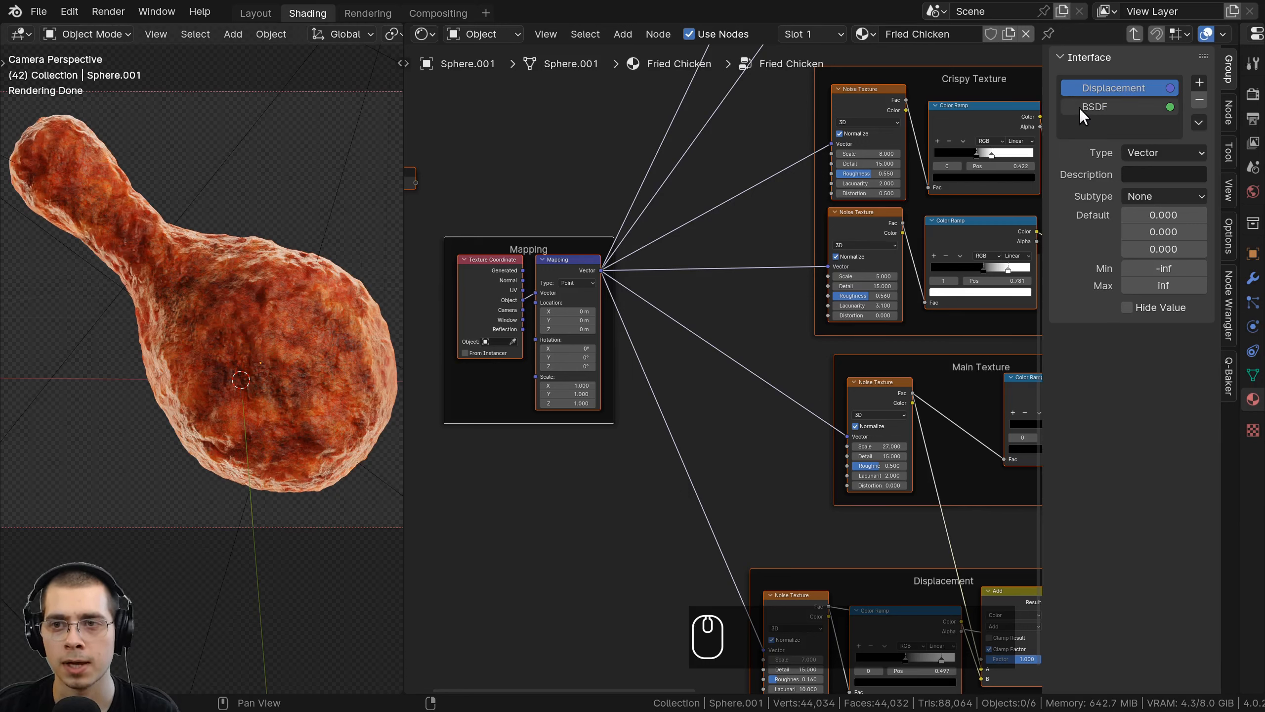
left_click(1094, 108)
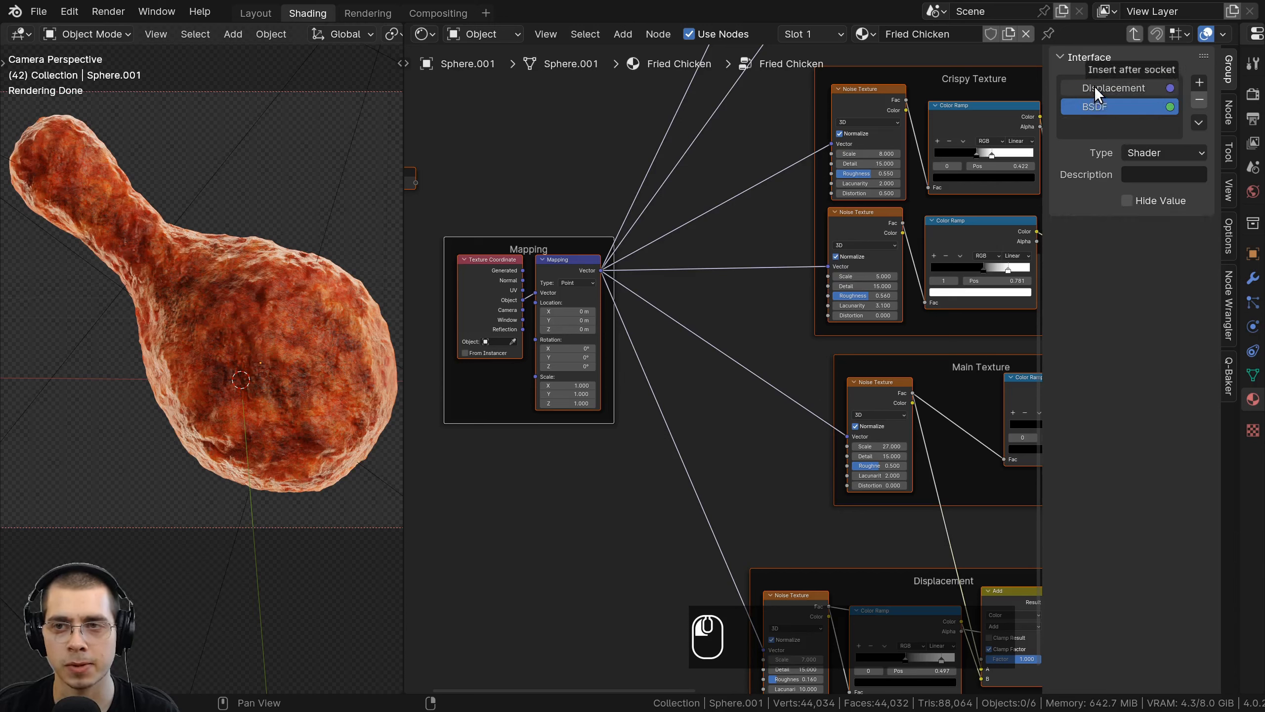
left_click_drag(1094, 86, 1091, 85)
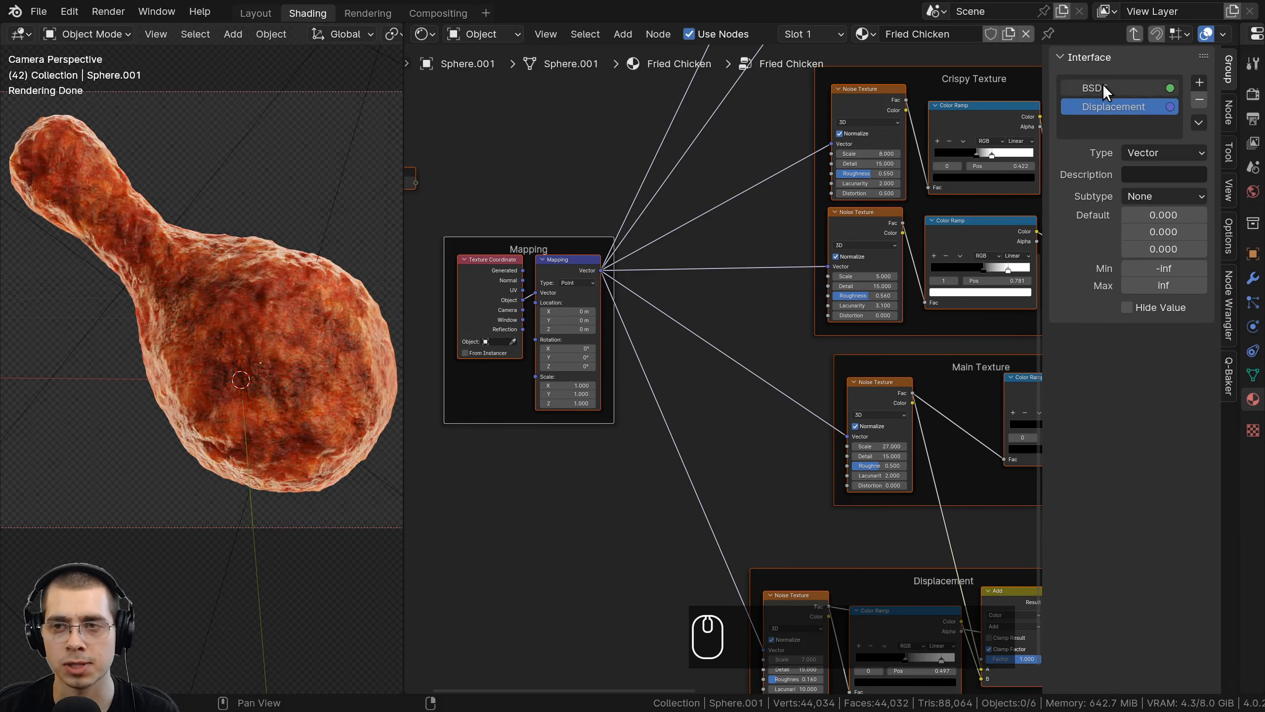
Rename the group's BSDF output as Shader and exit the group.
left_click(1102, 84)
double_click(1100, 85)
type("Shader")
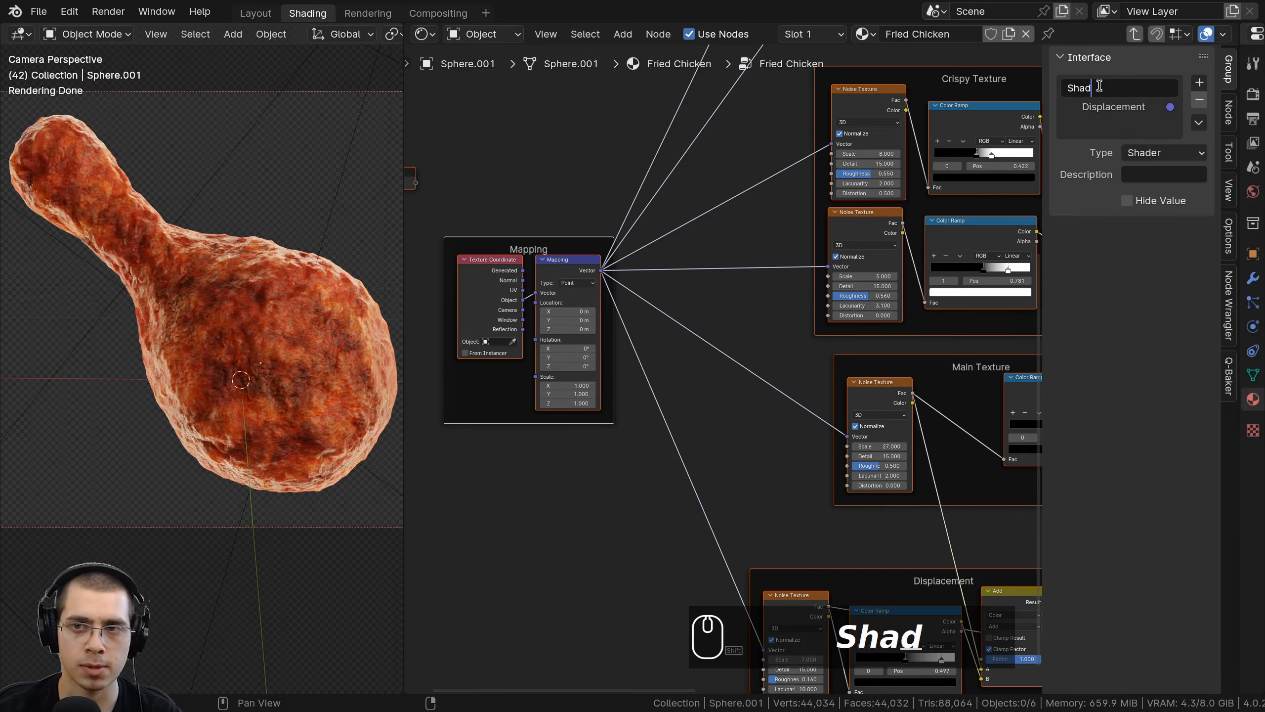
key("Return")
key("Tab")
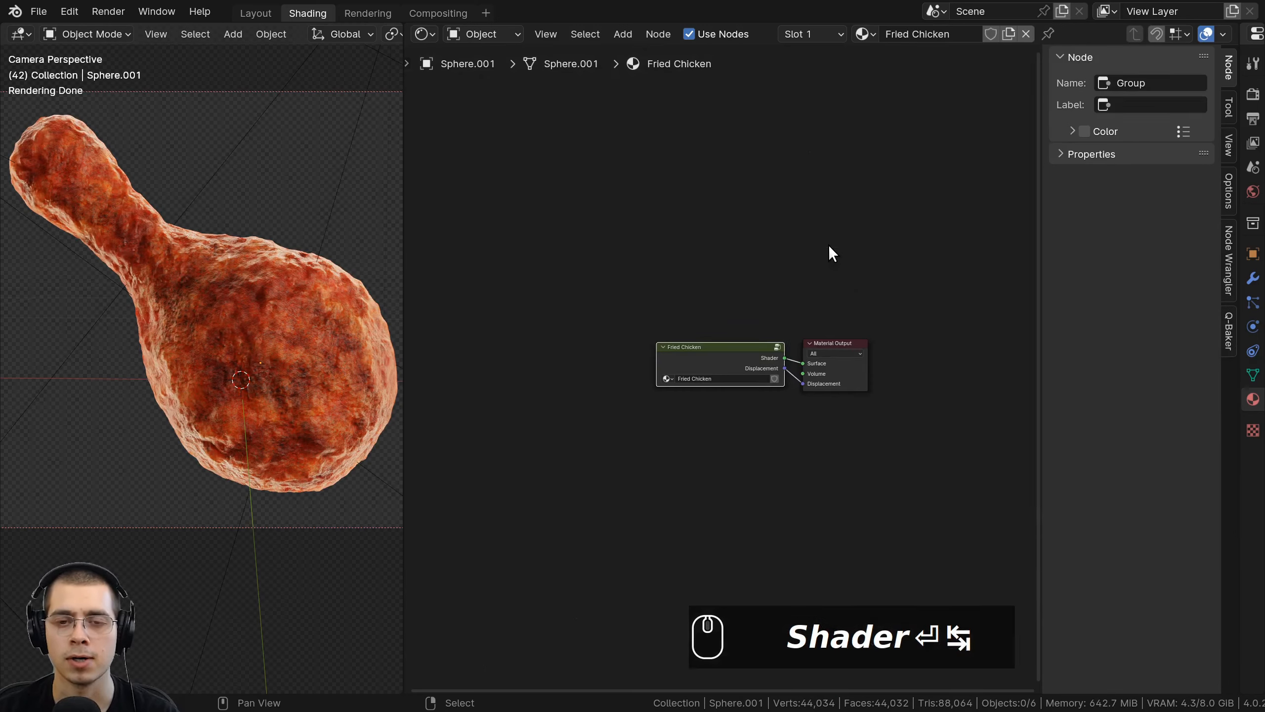
Enter the Fried Chicken node group and place its Group Input node beside the Mapping frame.
scroll(815, 299, "up", 2)
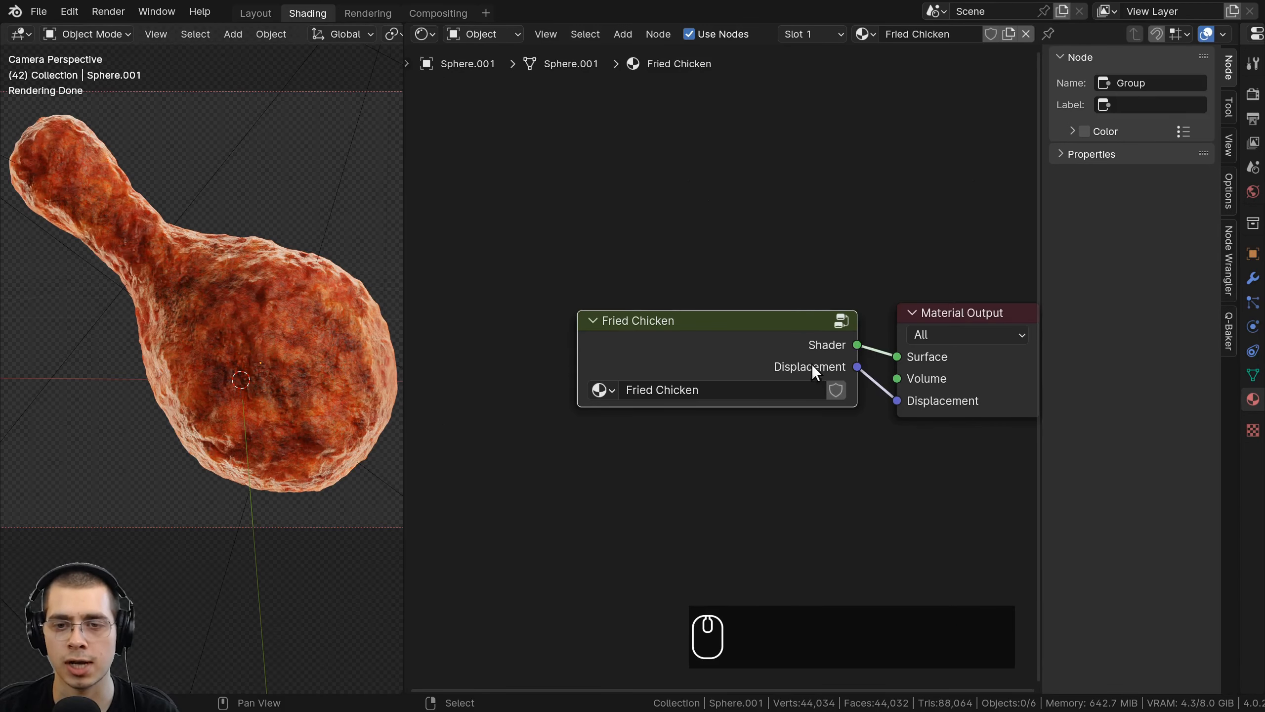
left_click_drag(812, 364, 814, 364)
key("Tab")
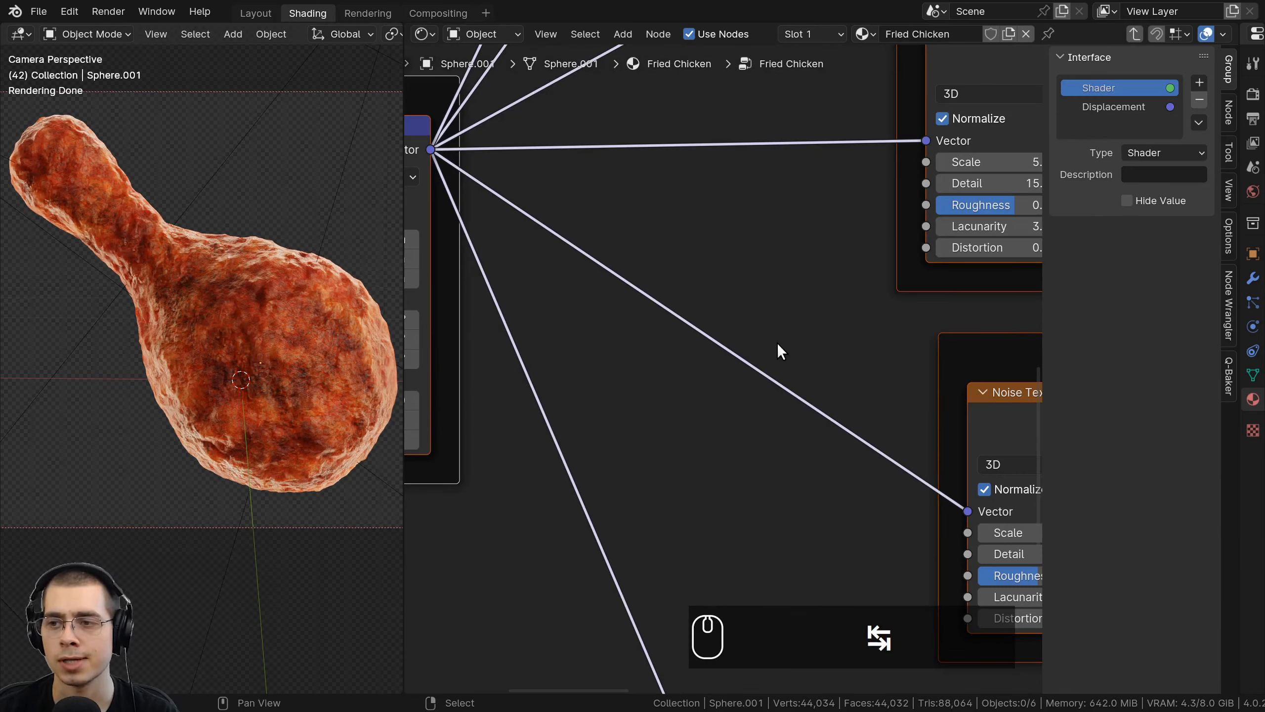
scroll(730, 326, "down", 3)
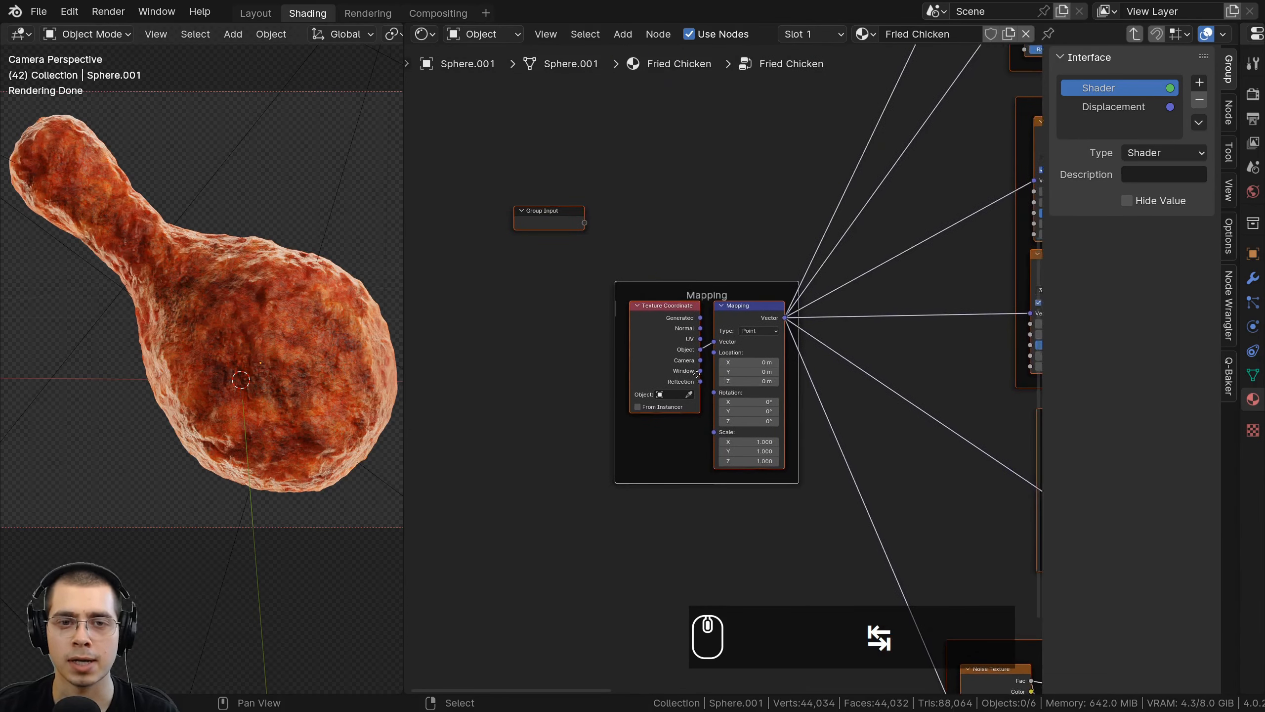
scroll(536, 187, "up", 2)
left_click_drag(631, 239, 588, 274)
middle_click_drag(566, 238, 556, 190)
scroll(562, 182, "up", 2)
key("g")
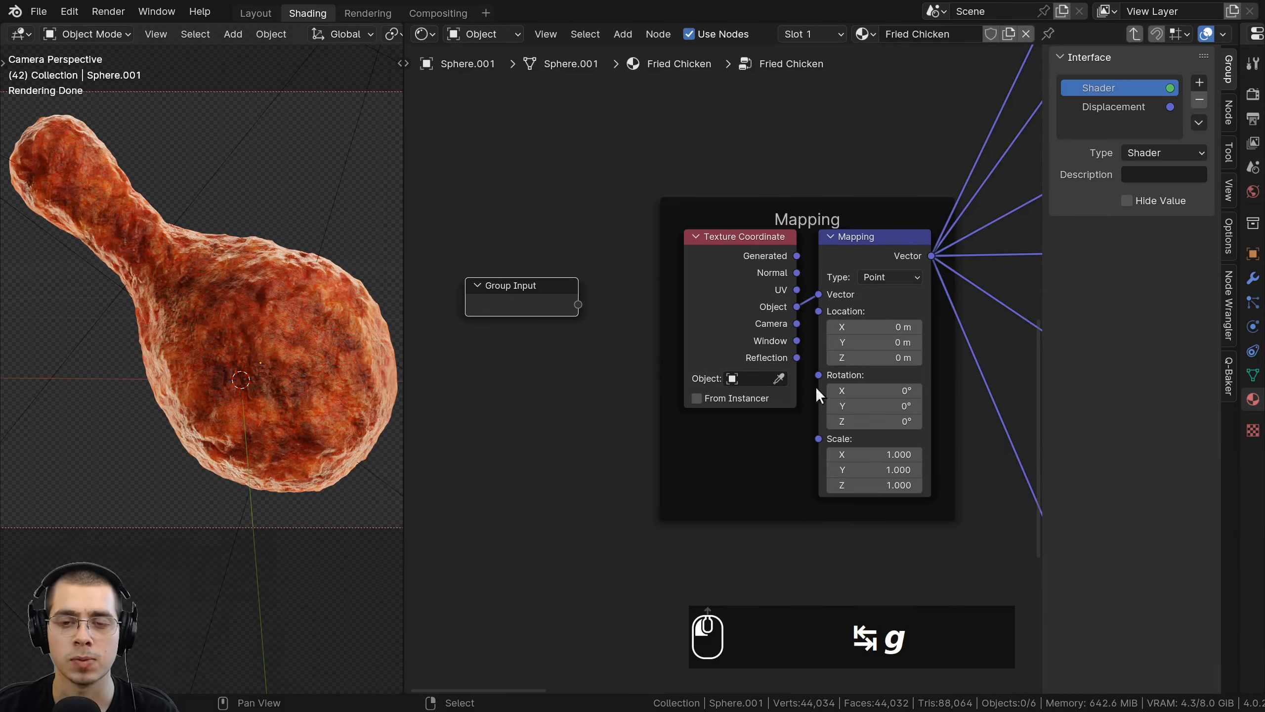
middle_click_drag(548, 300, 596, 169)
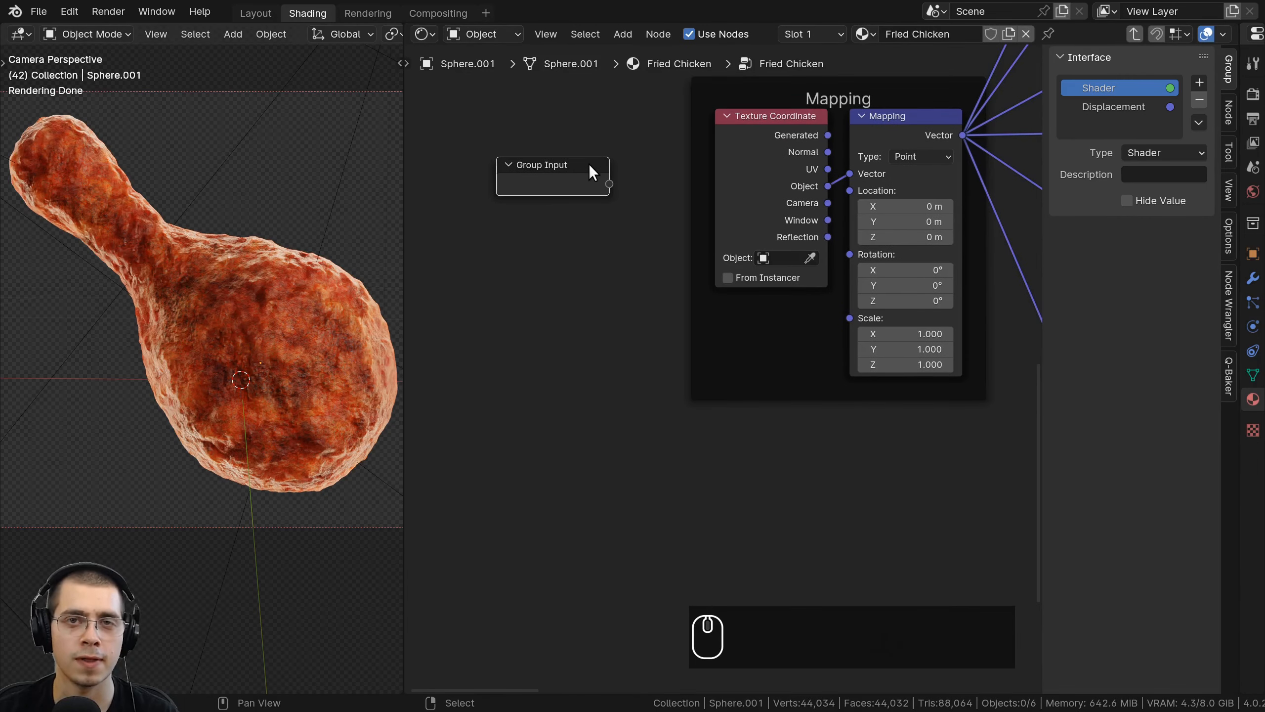
left_click_drag(576, 179, 580, 189)
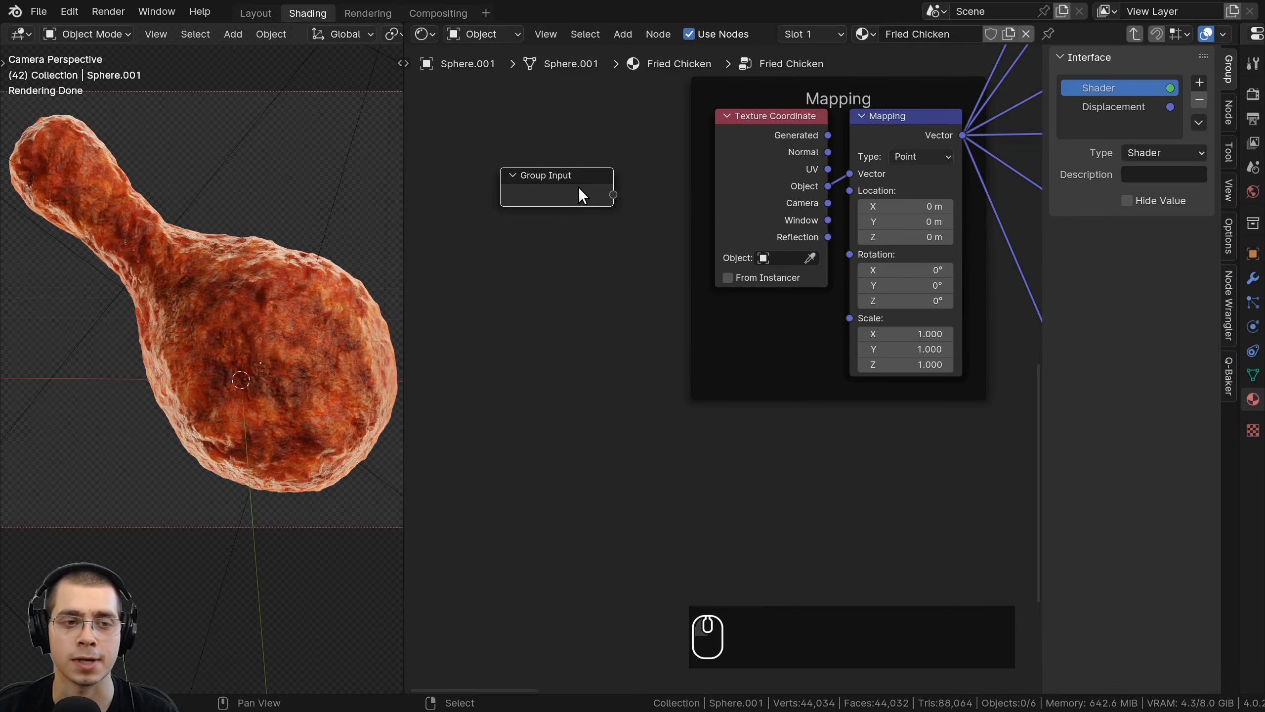
Expose the Mapping node's Scale as a group input by linking it to the Group Input node.
middle_click_drag(855, 166, 773, 204)
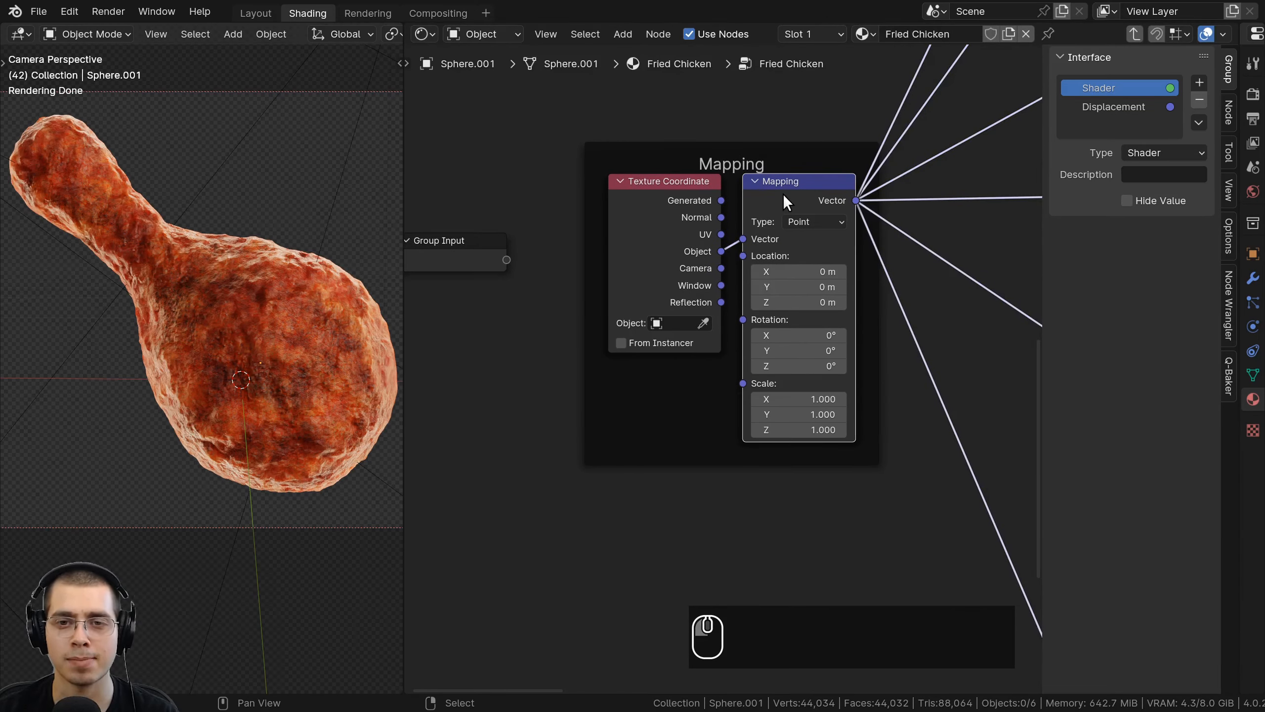
scroll(817, 214, "down", 4)
scroll(845, 233, "down", 2)
scroll(723, 371, "up", 5)
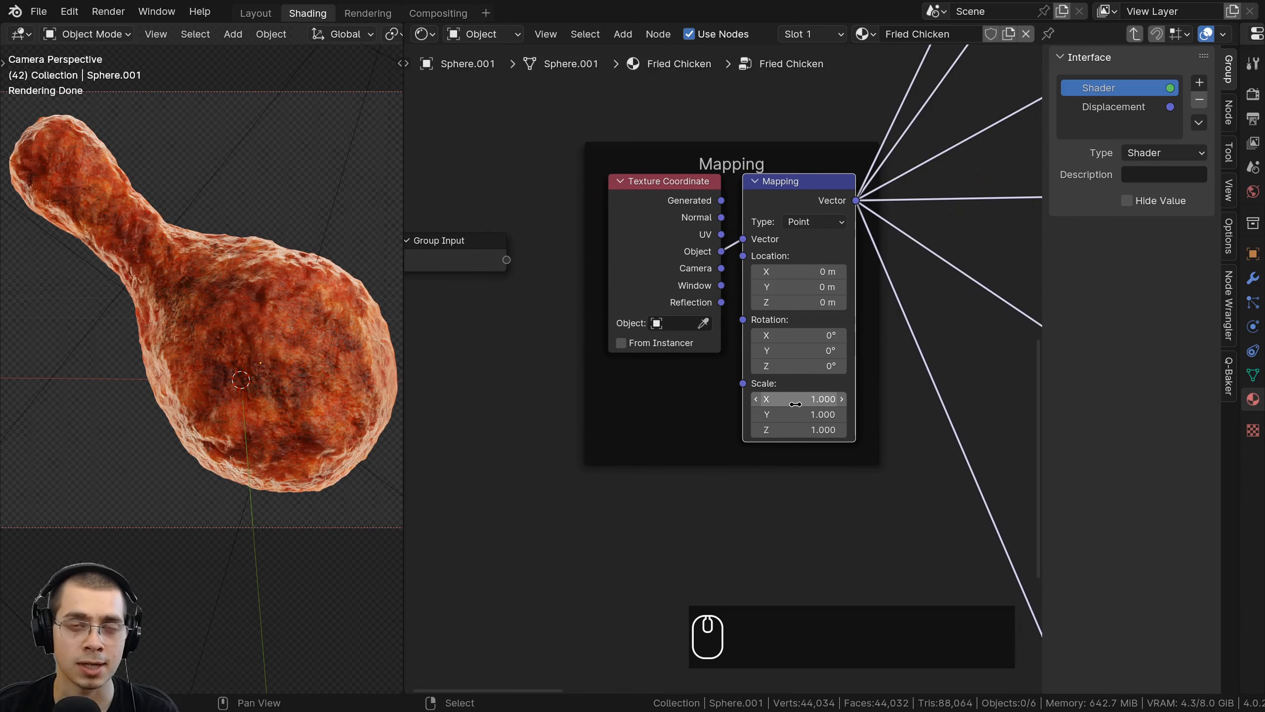
middle_click_drag(708, 354, 718, 355)
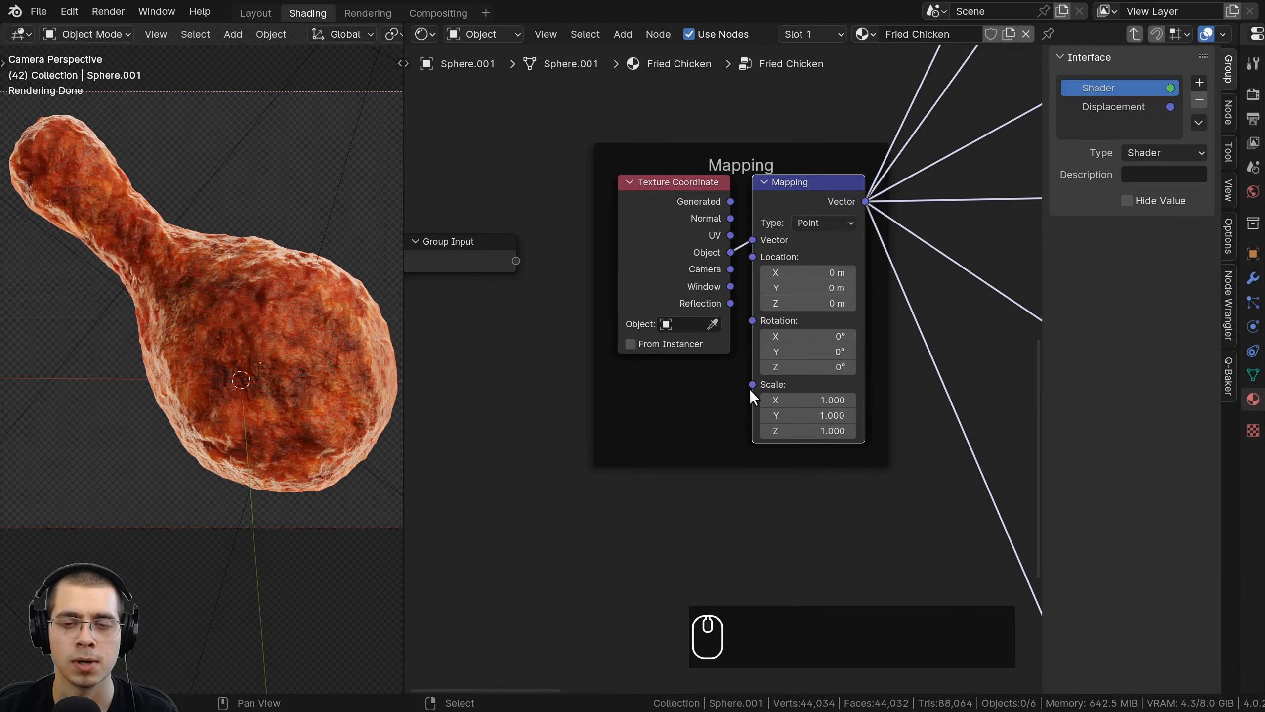
left_click_drag(753, 384, 573, 347)
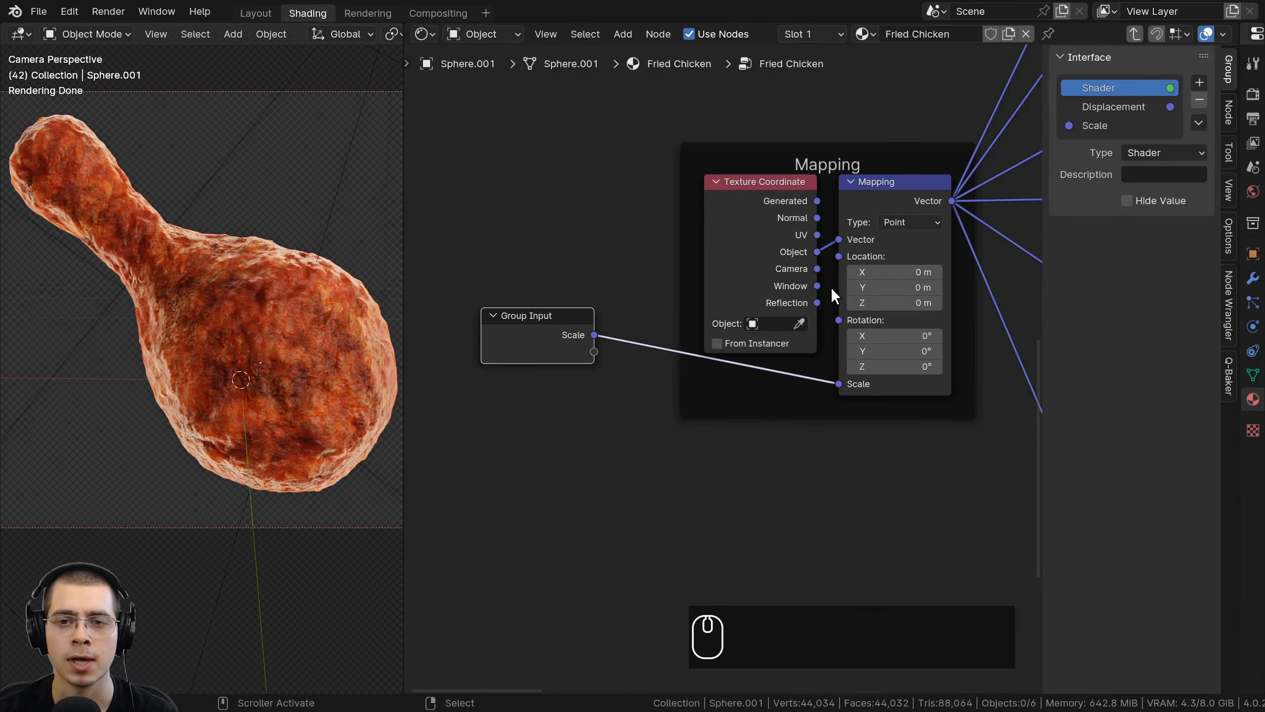
Change the group's Scale input to type Float with a default of 1.
left_click(1091, 125)
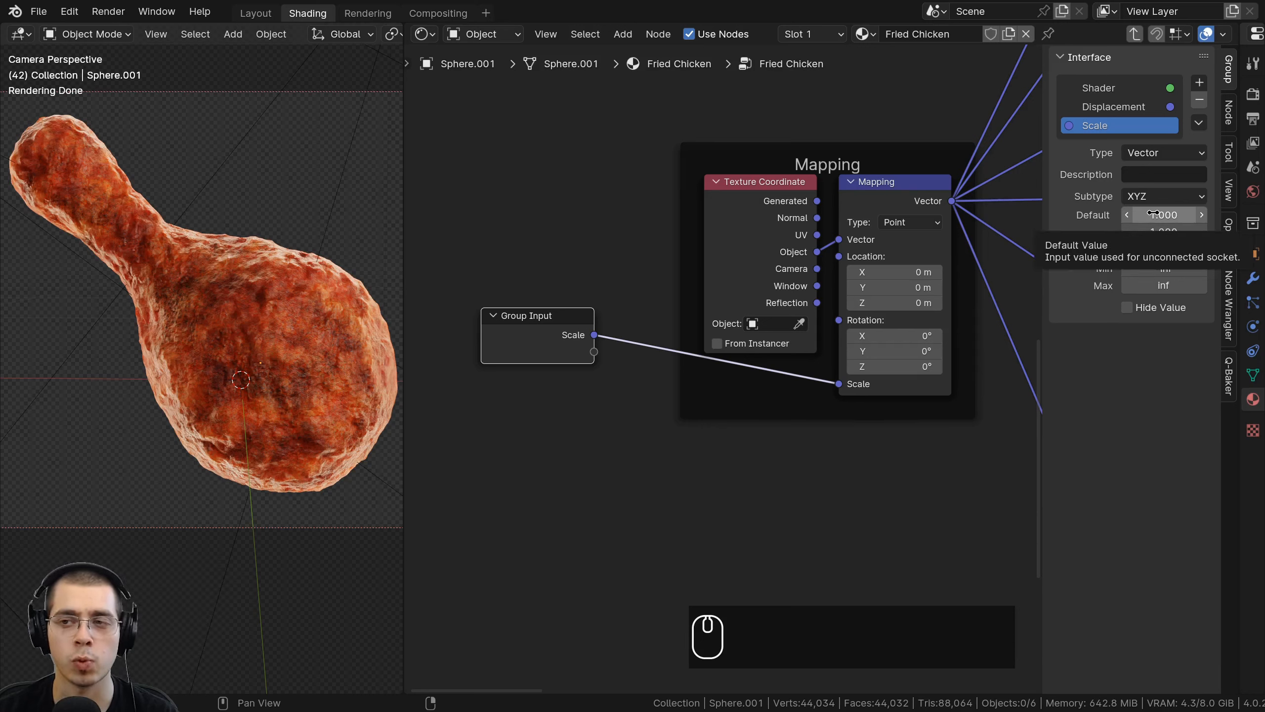
left_click(1138, 150)
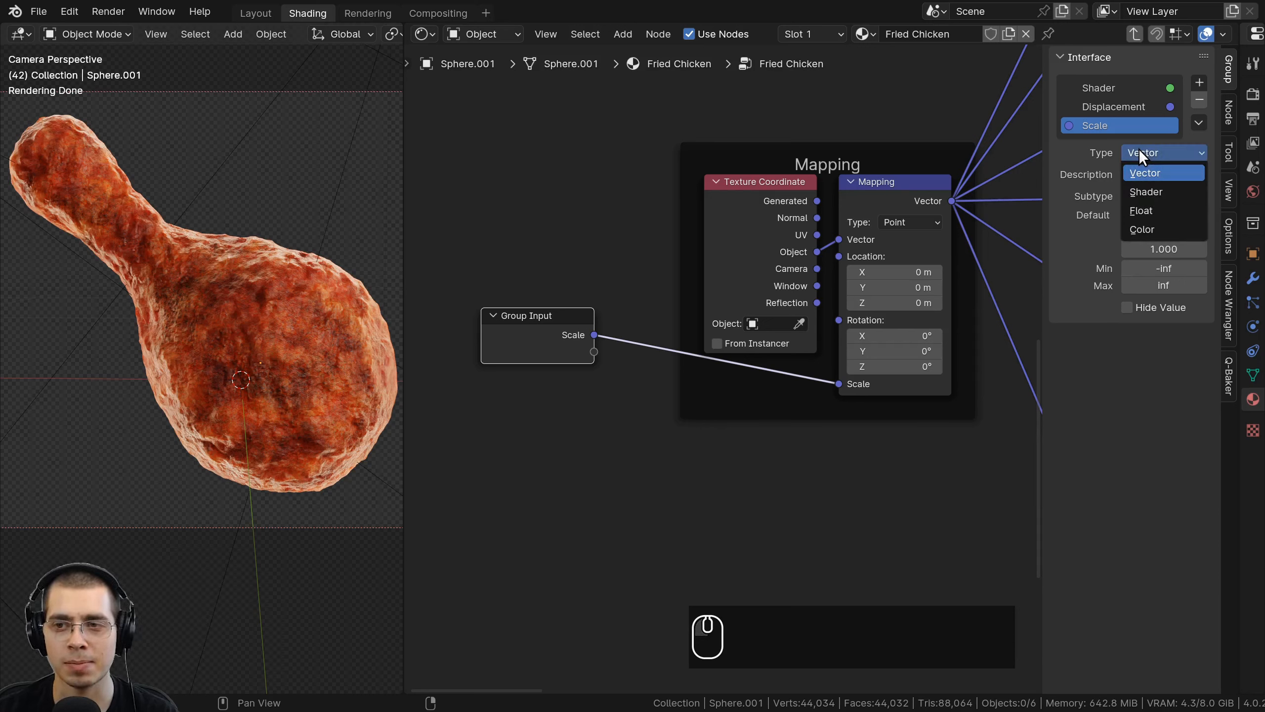
left_click(1147, 210)
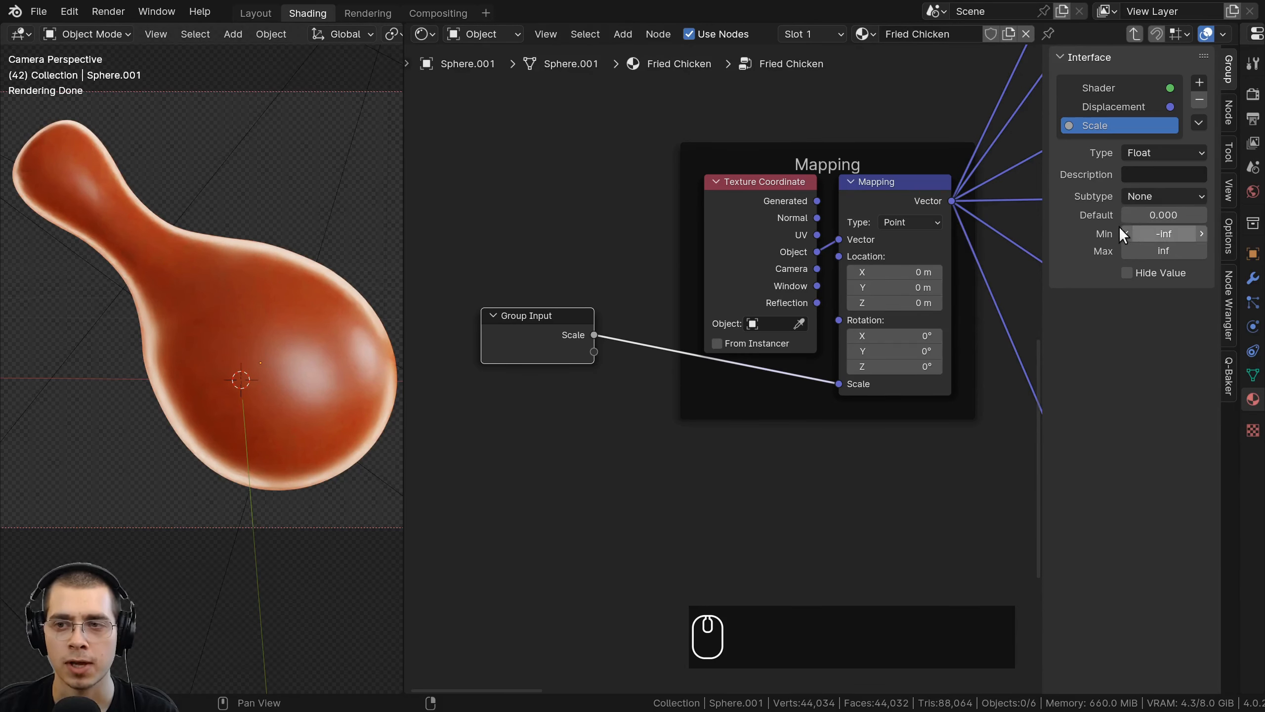
left_click(1146, 215)
type("1")
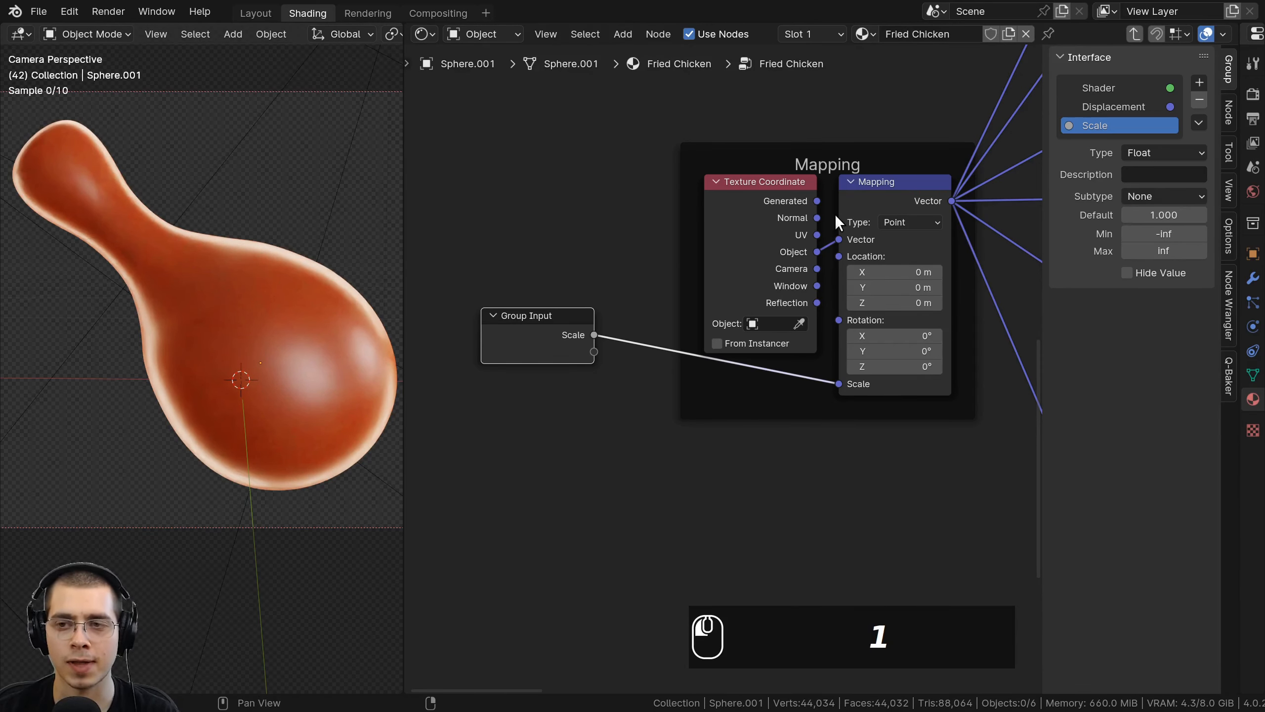
Exit the group and set the Scale value on the Fried Chicken node to 1.
key("Tab")
scroll(571, 343, "up", 1)
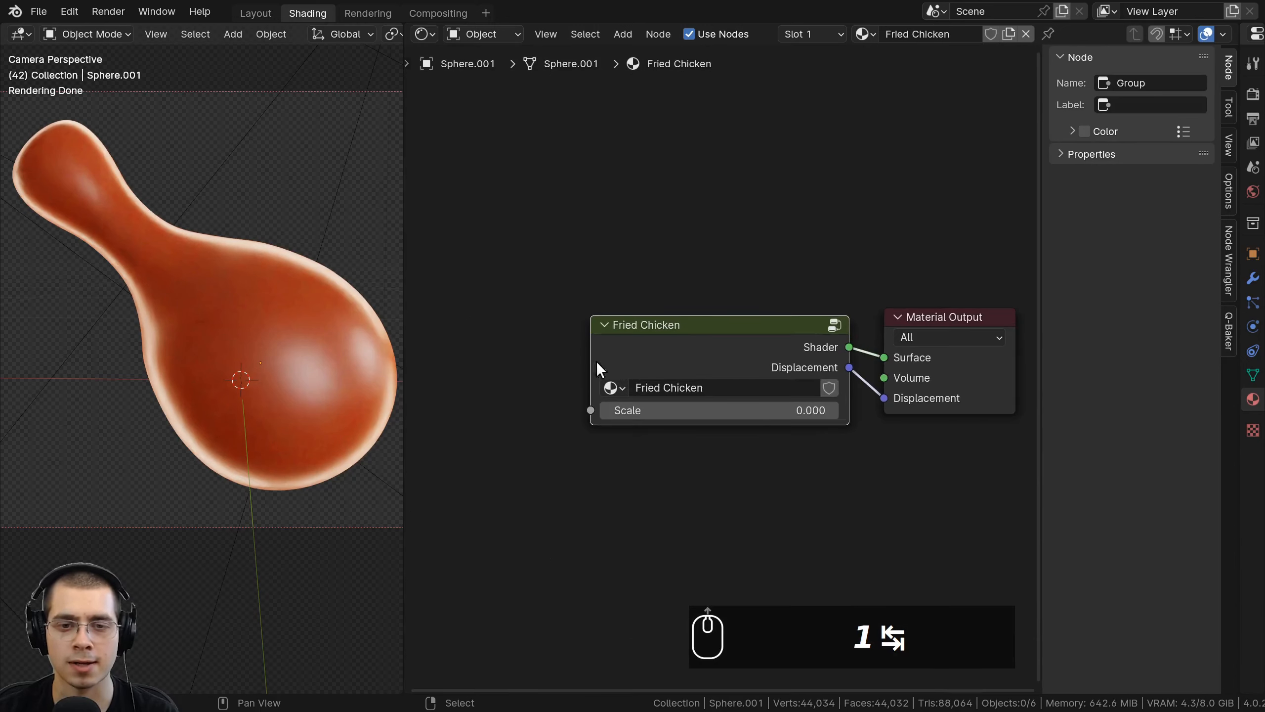
left_click(698, 410)
type("1")
key("Return")
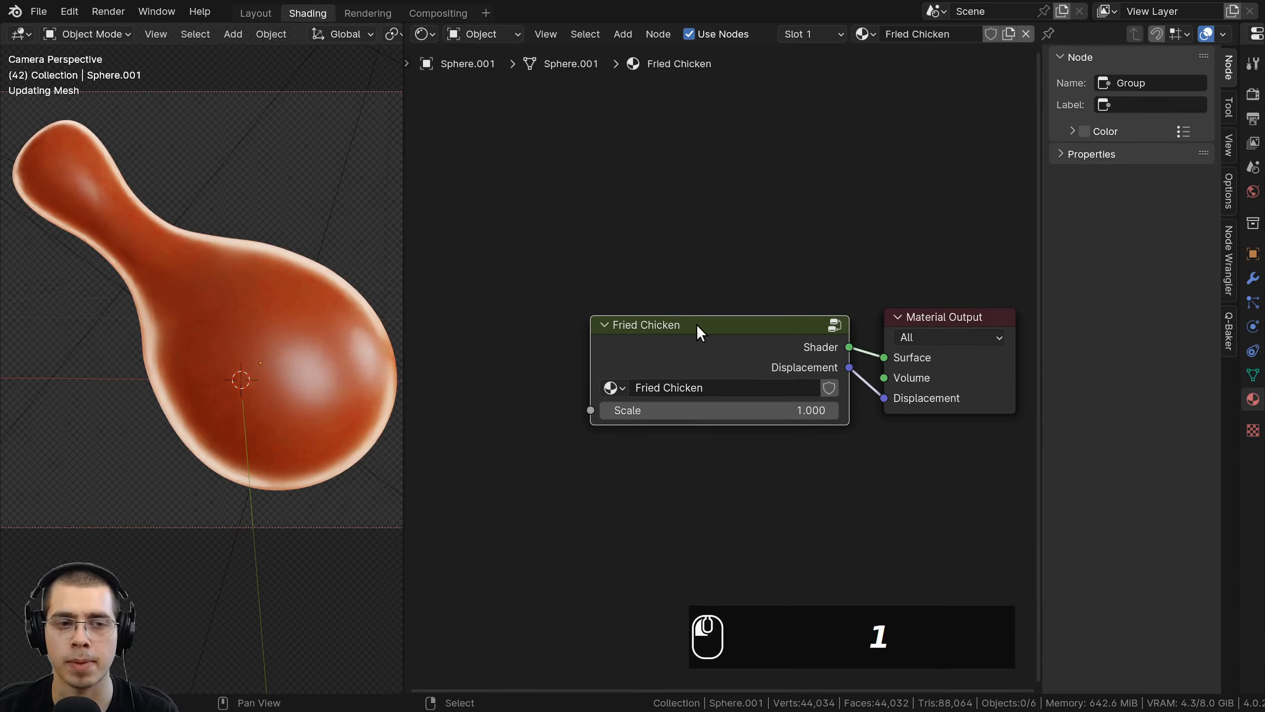
Re-enter the Fried Chicken group and move the Group Input node just above the Color frame.
left_click_drag(695, 412, 665, 356)
key("Tab")
key("Tab")
key("Tab")
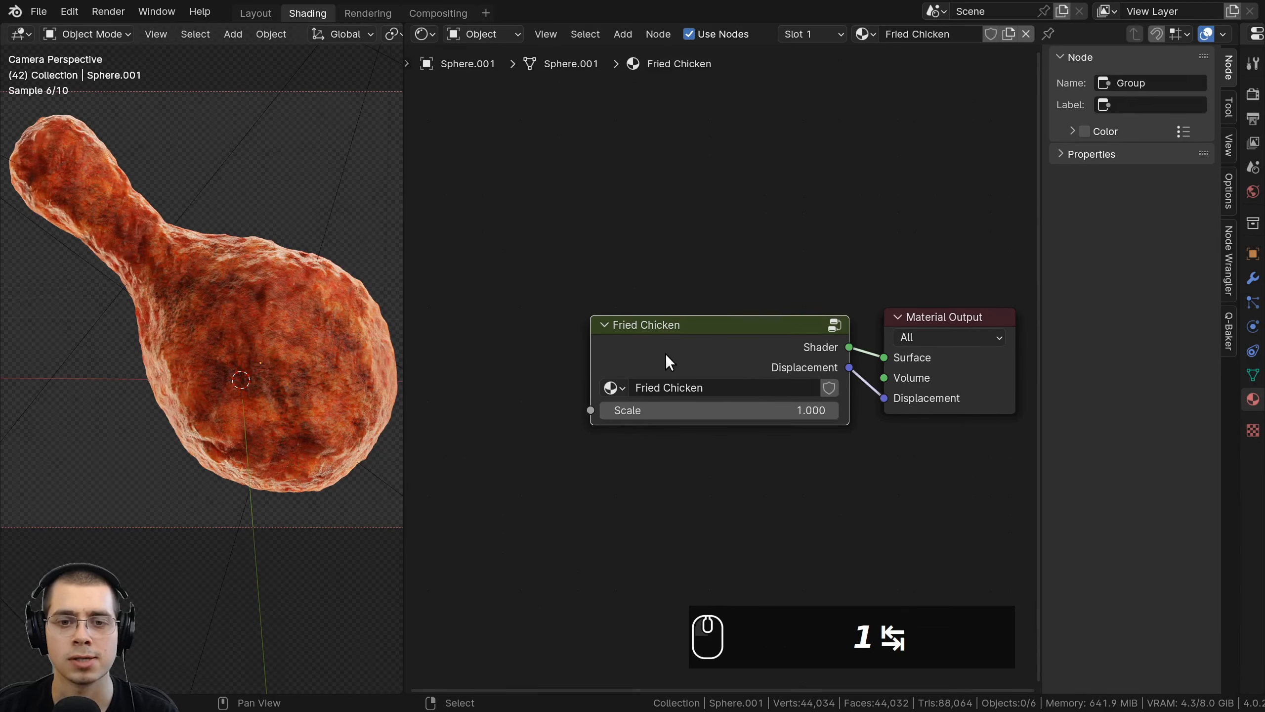
scroll(647, 358, "down", 2)
left_click_drag(568, 349, 581, 369)
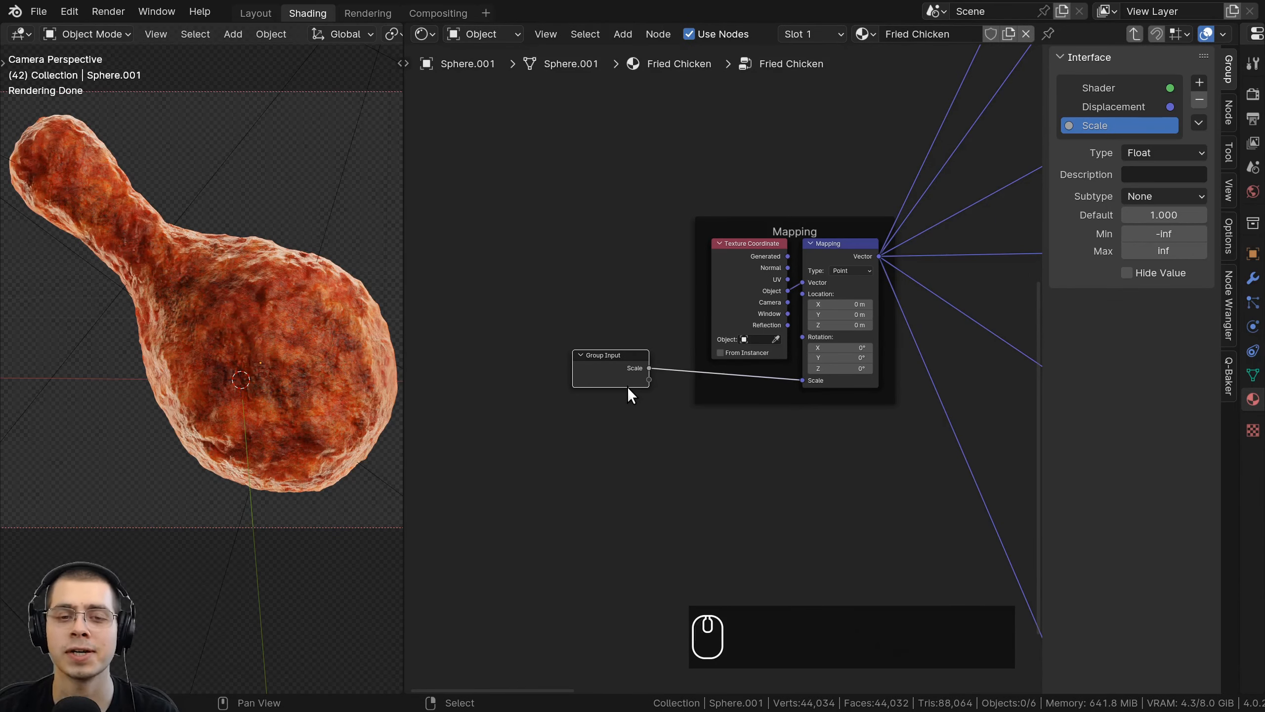
scroll(630, 388, "down", 4)
key("g")
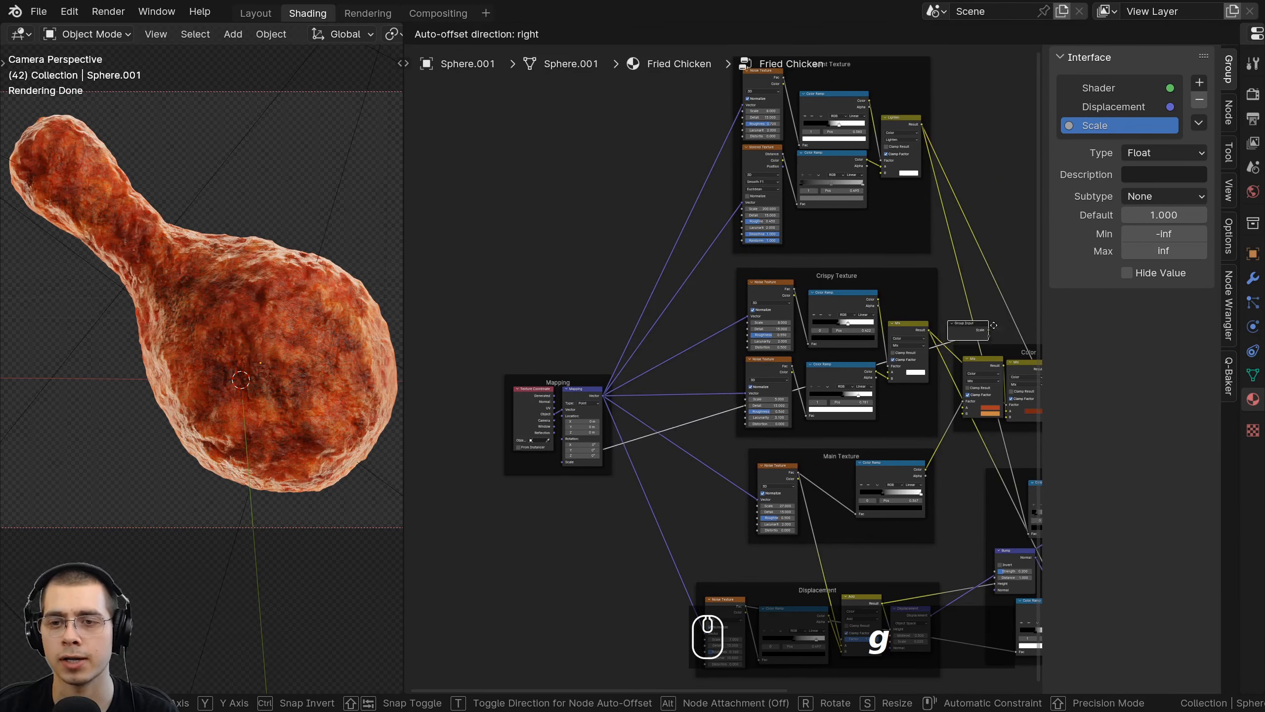
left_click(992, 323)
Expose colors A and B of the Color frame's first Mix node as group inputs.
scroll(698, 319, "up", 4)
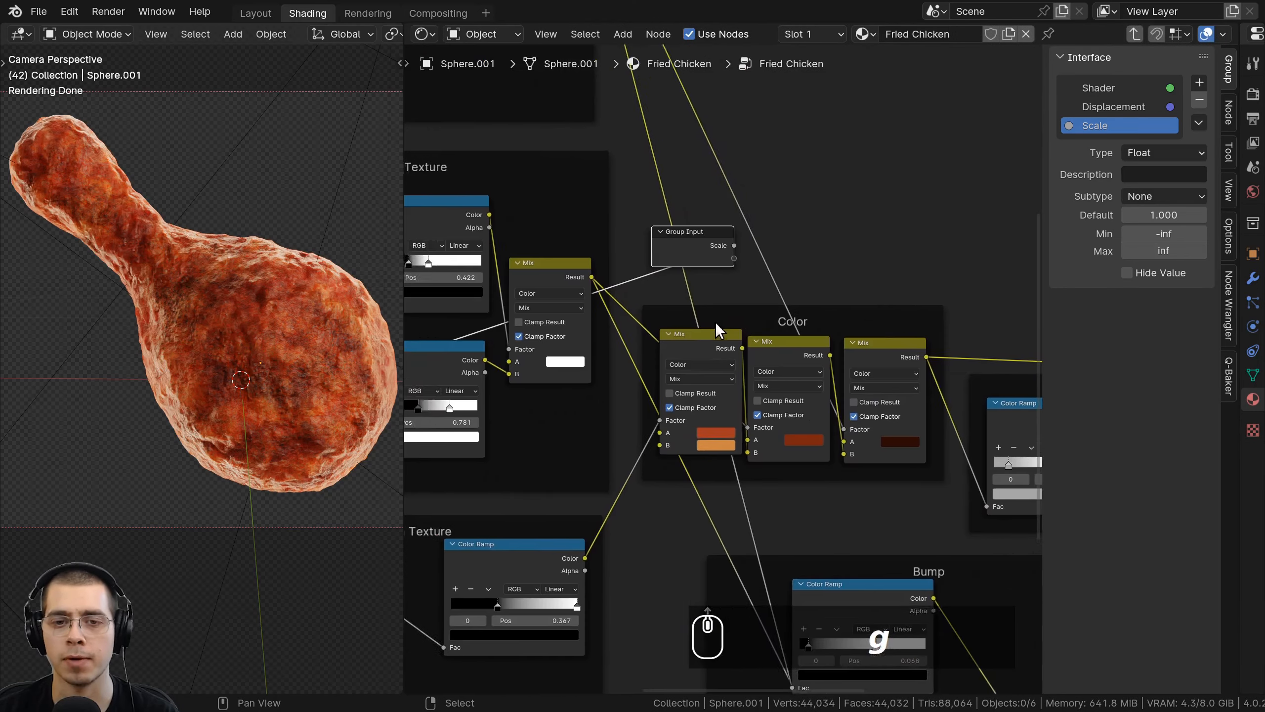
scroll(716, 323, "up", 2)
left_click_drag(639, 457, 736, 218)
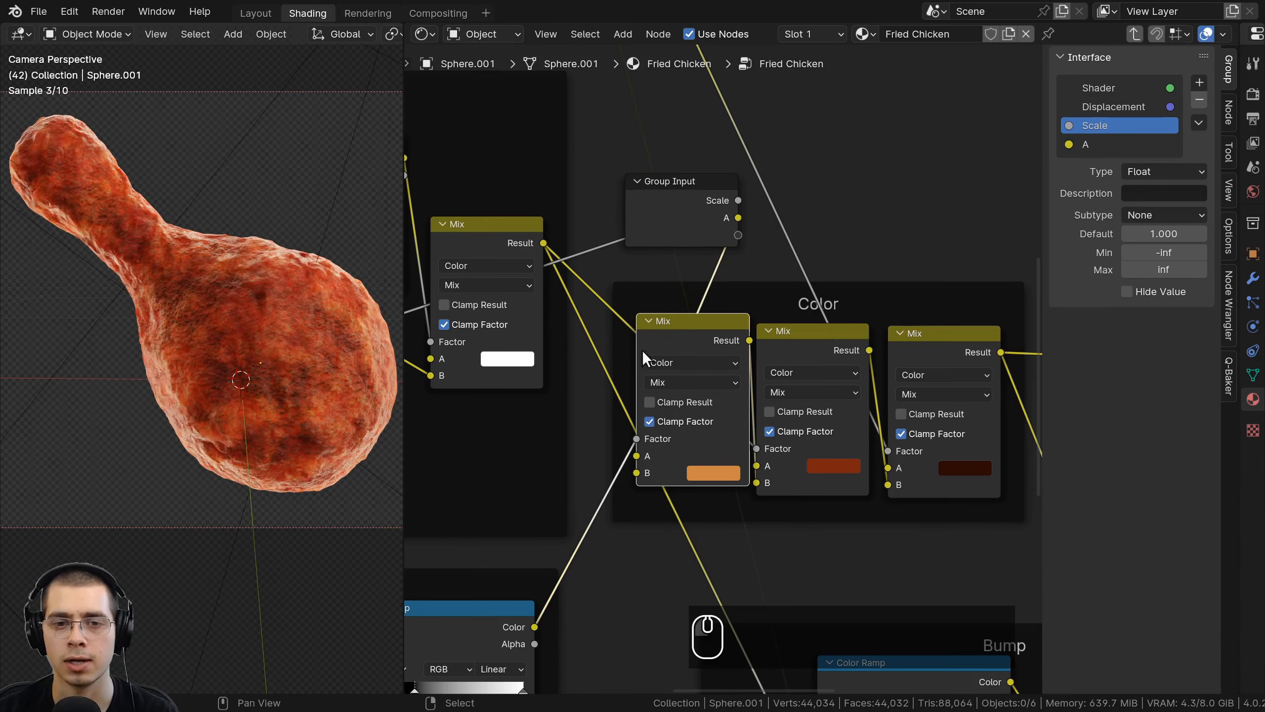
left_click_drag(638, 473, 541, 436)
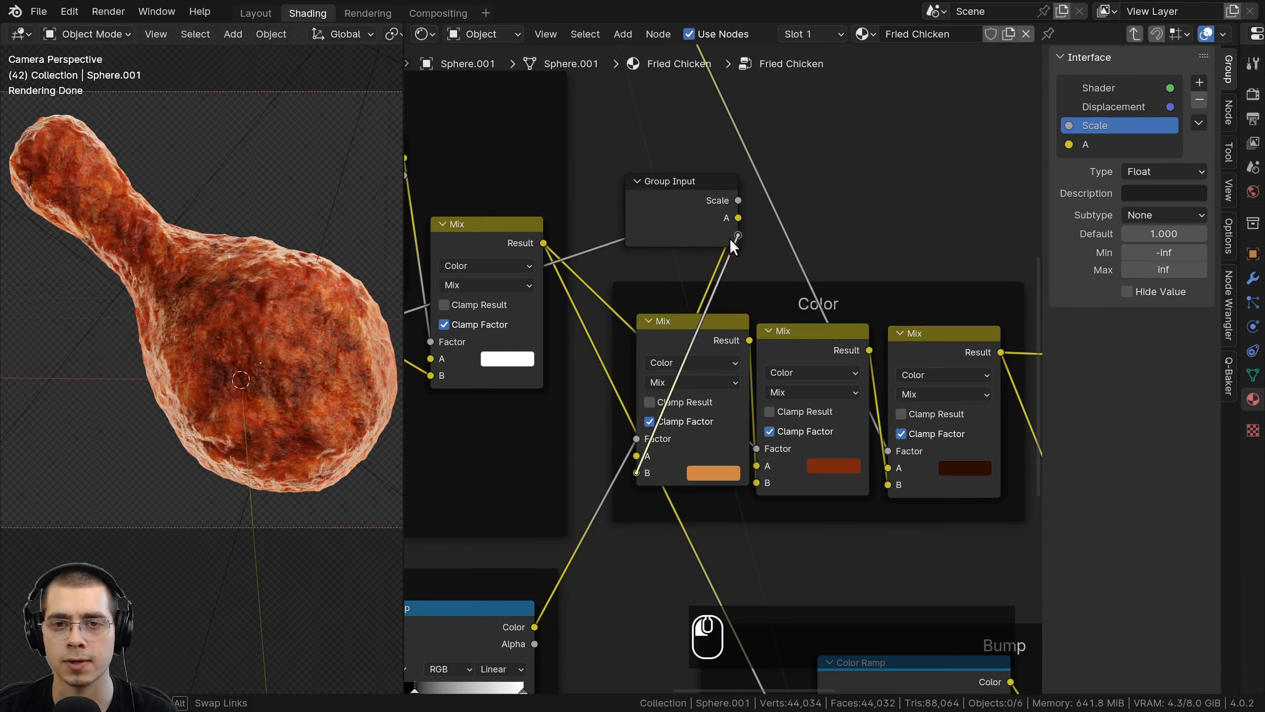
left_click_drag(729, 238, 734, 238)
Rename the group inputs A and B as Chicken Color 1 and Chicken Color 2.
double_click(1091, 144)
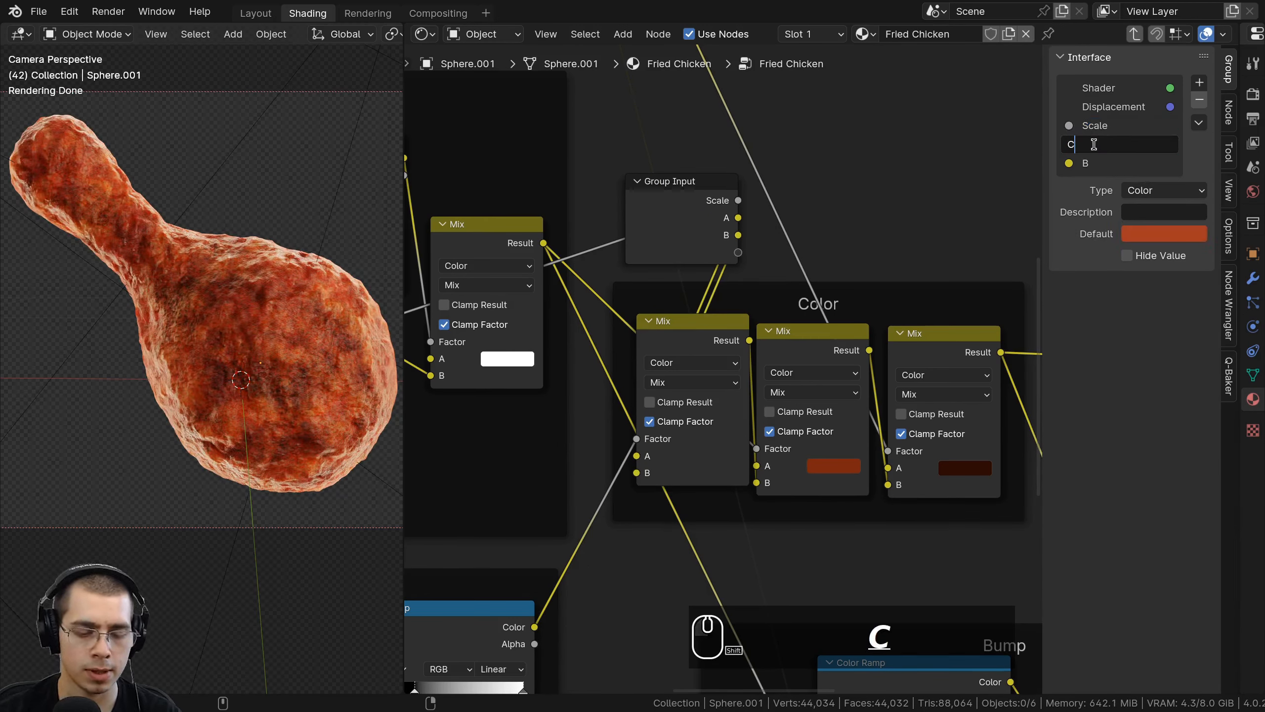
double_click(1093, 163)
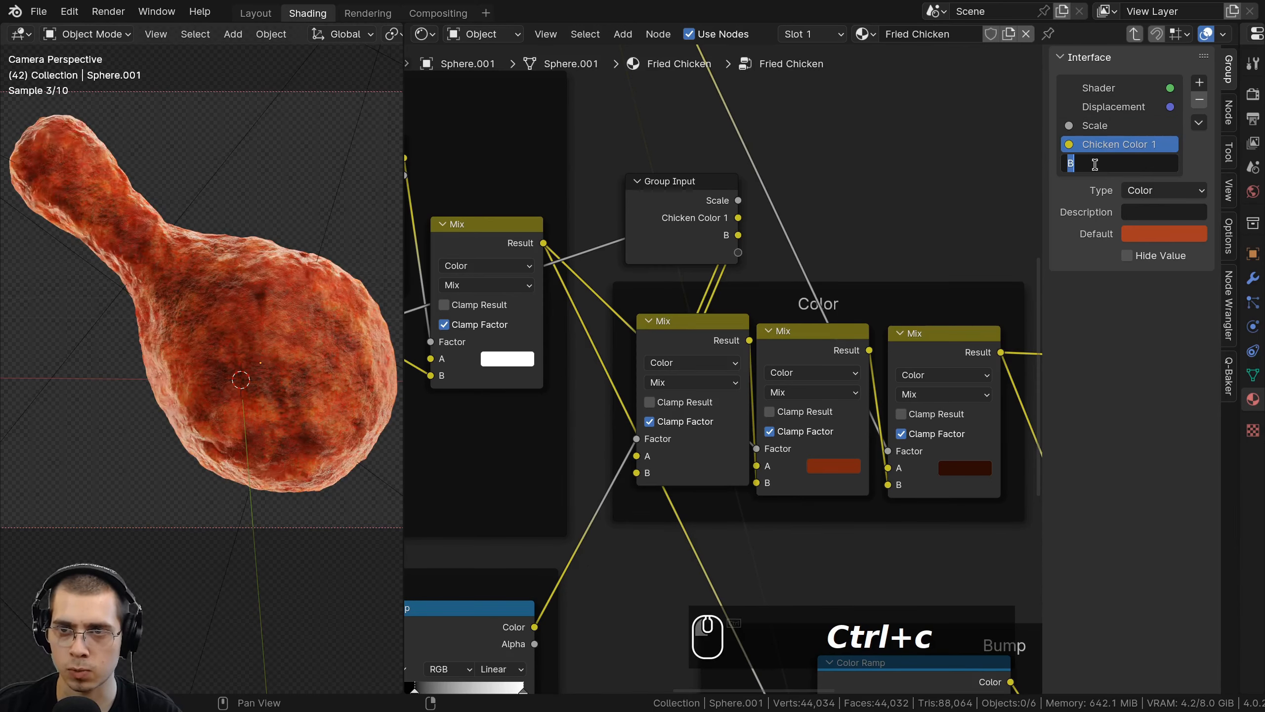
type("Chicken Color 1")
key("BackSpace")
type("2")
key("Return")
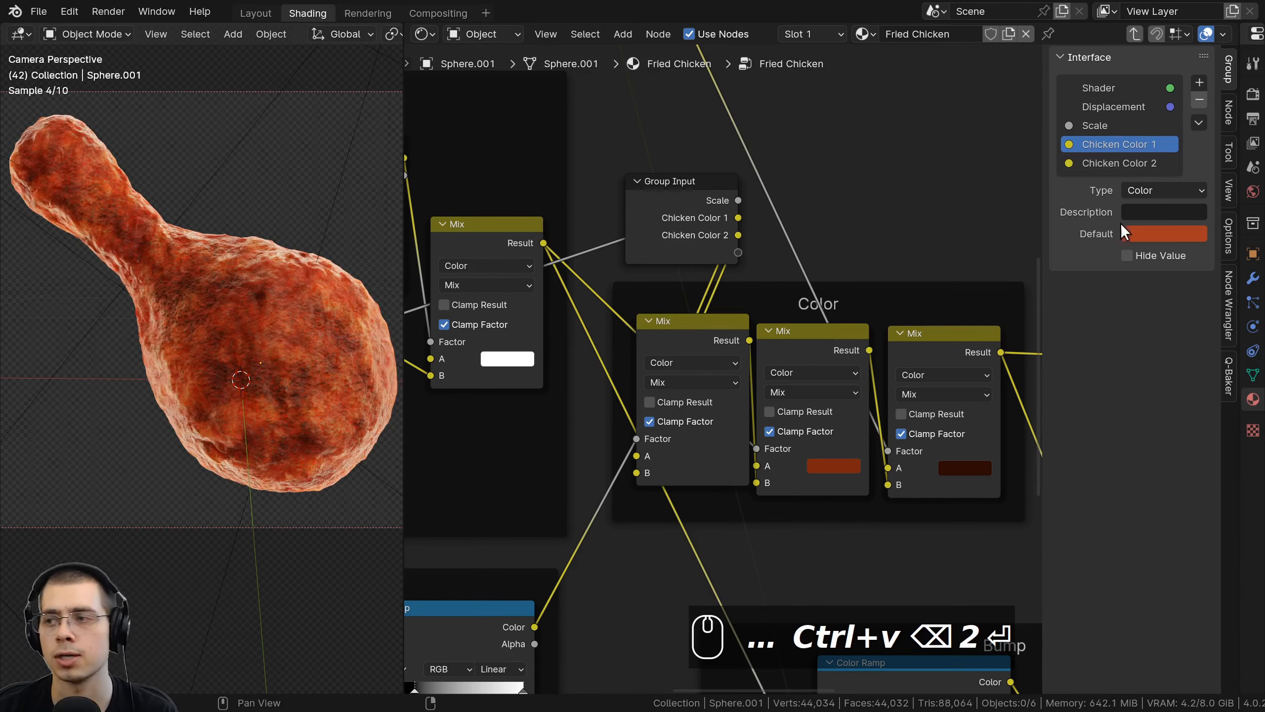
Move the Group Input node above the Roughness frame, near the Principled BSDF.
scroll(751, 262, "down", 2)
middle_click_drag(751, 262, 566, 297)
key("g")
left_click(936, 320)
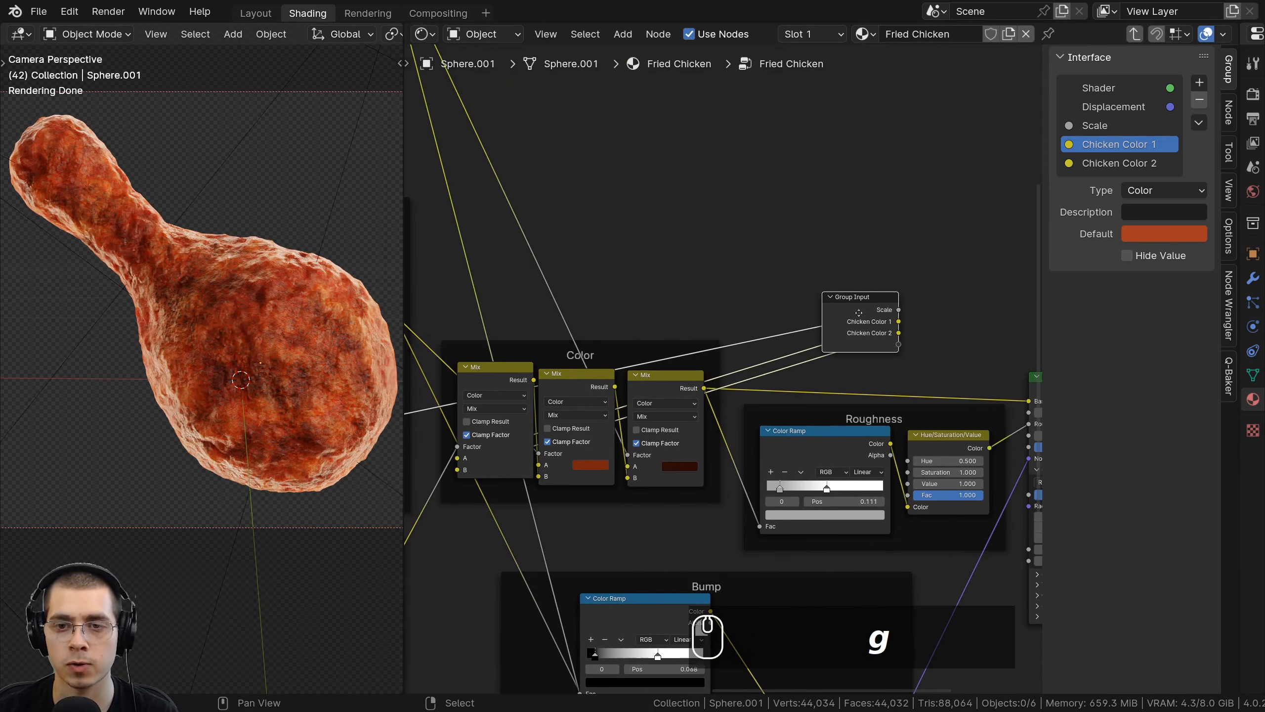
middle_click_drag(936, 320, 710, 245)
scroll(710, 246, "up", 1)
key("g")
left_click(647, 262)
Expose the Principled BSDF's subsurface Weight as a group input and rename it Subsurface.
left_click_drag(883, 452, 669, 274)
right_click(878, 449)
double_click(1099, 182)
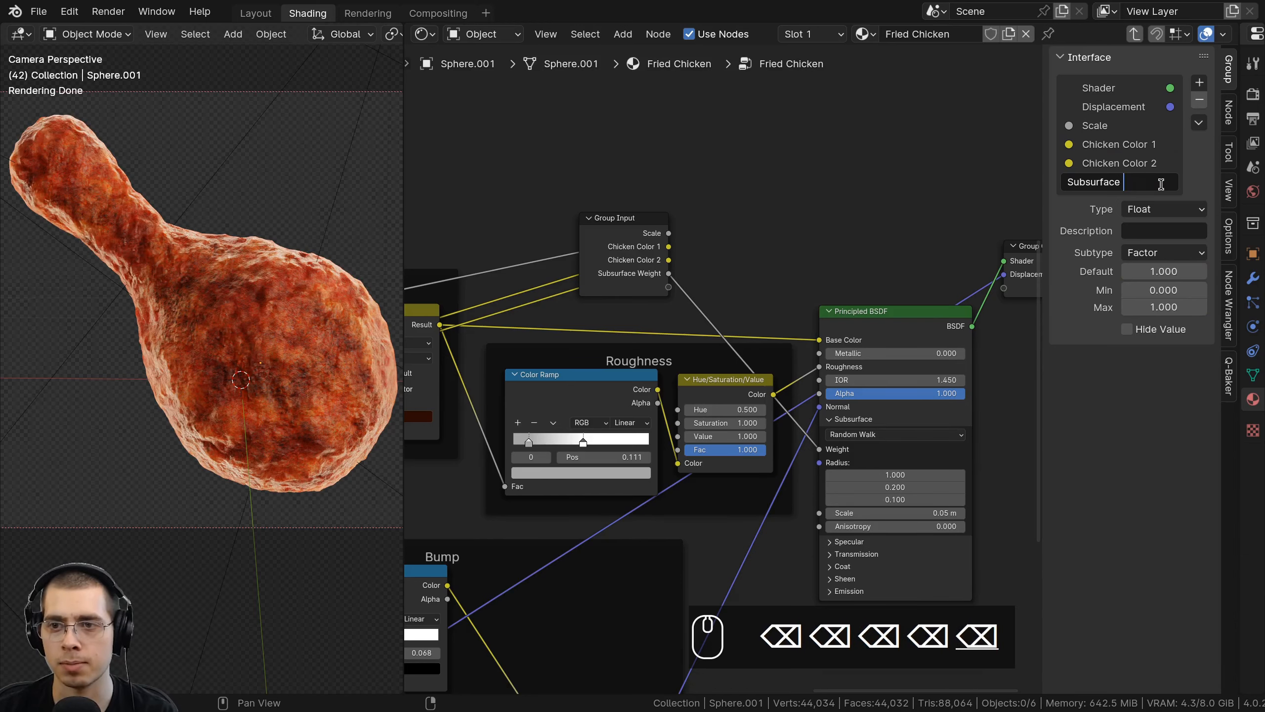
key("Return")
Move the Group Input node back above the first Mix node of the Color frame.
middle_click_drag(711, 310, 747, 305)
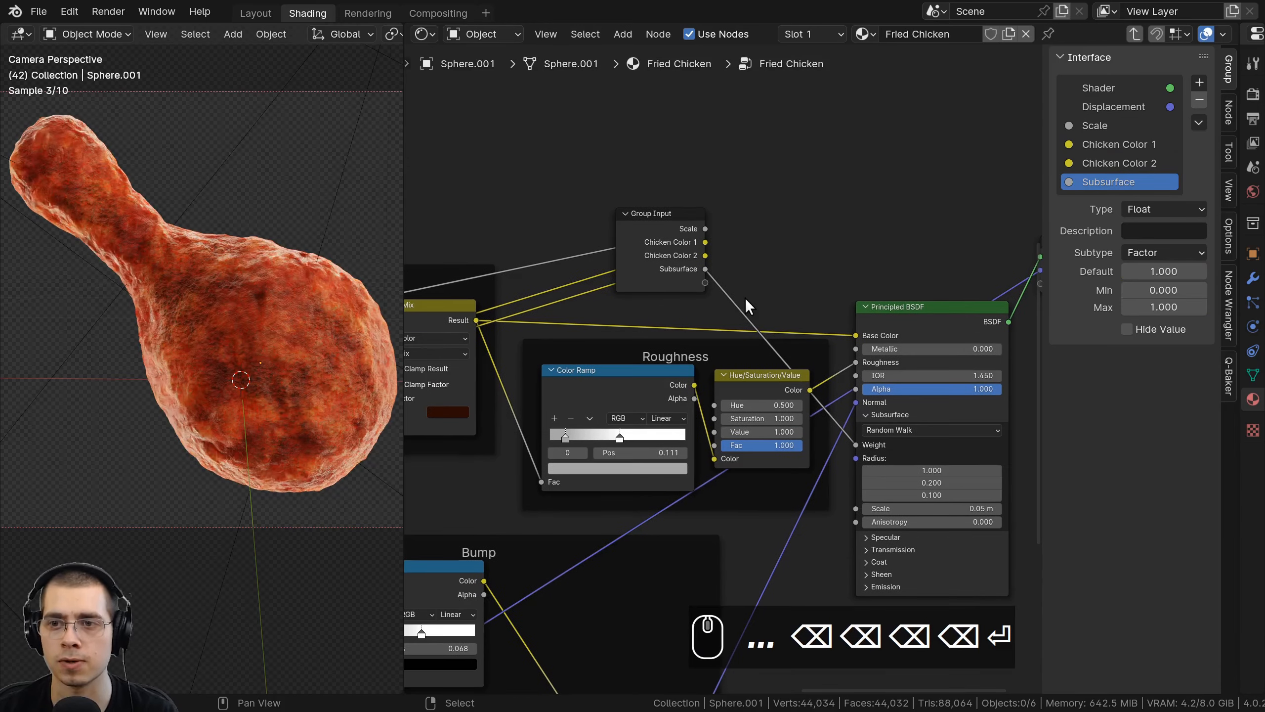
left_click(660, 230)
scroll(812, 239, "down", 4)
middle_click_drag(812, 238, 1059, 252)
key("g")
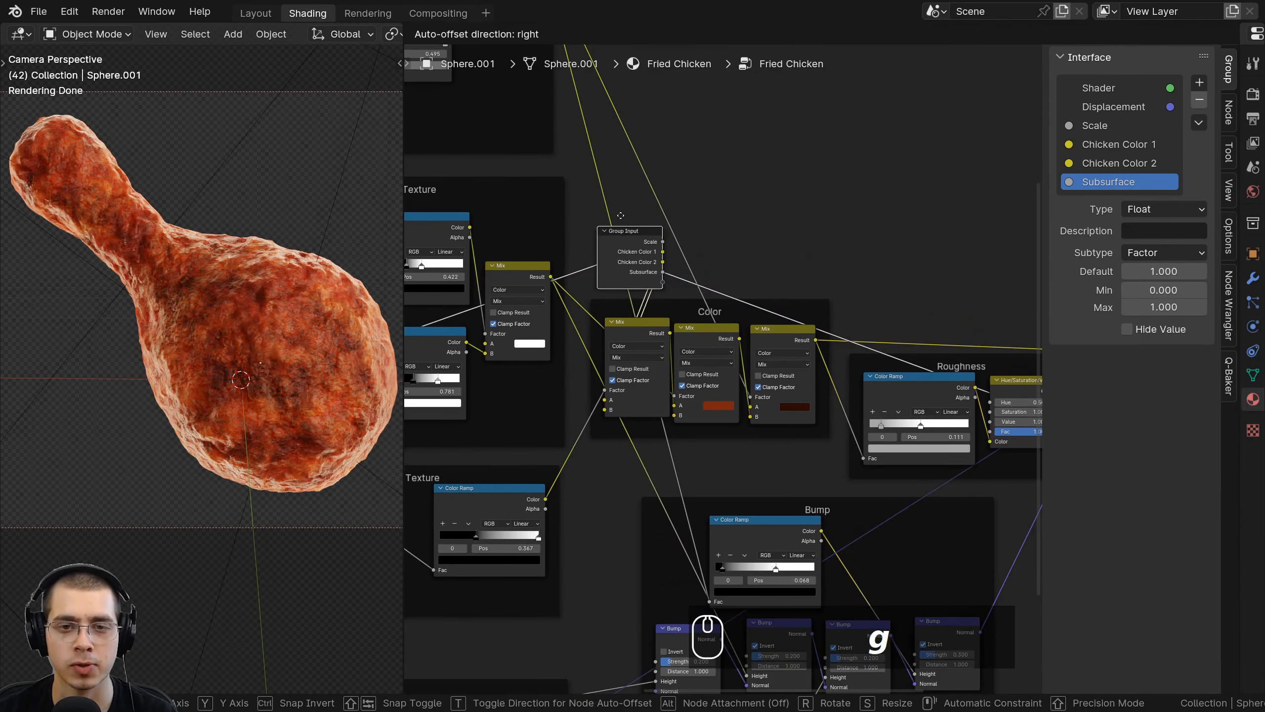
left_click(588, 215)
scroll(674, 297, "up", 3)
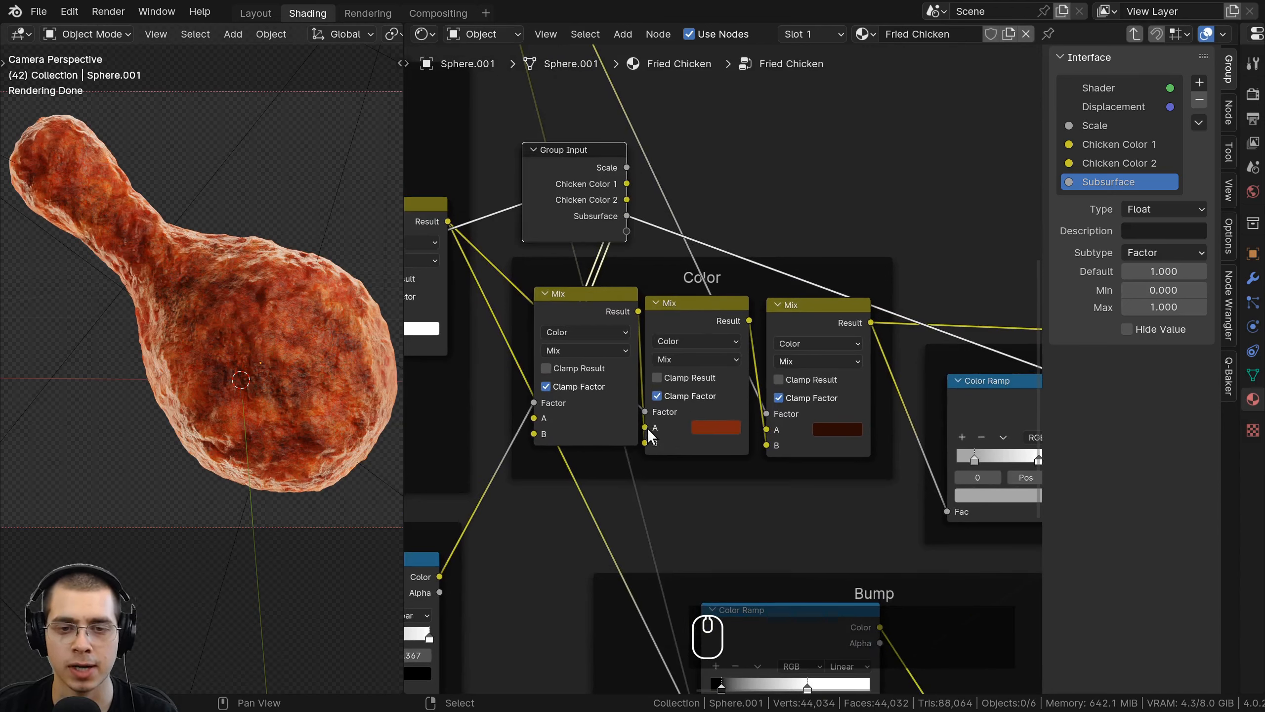
Expose color A of the Color frame's second Mix node as a group input named Crispy Color.
left_click_drag(646, 428, 578, 185)
left_click_drag(623, 240, 626, 232)
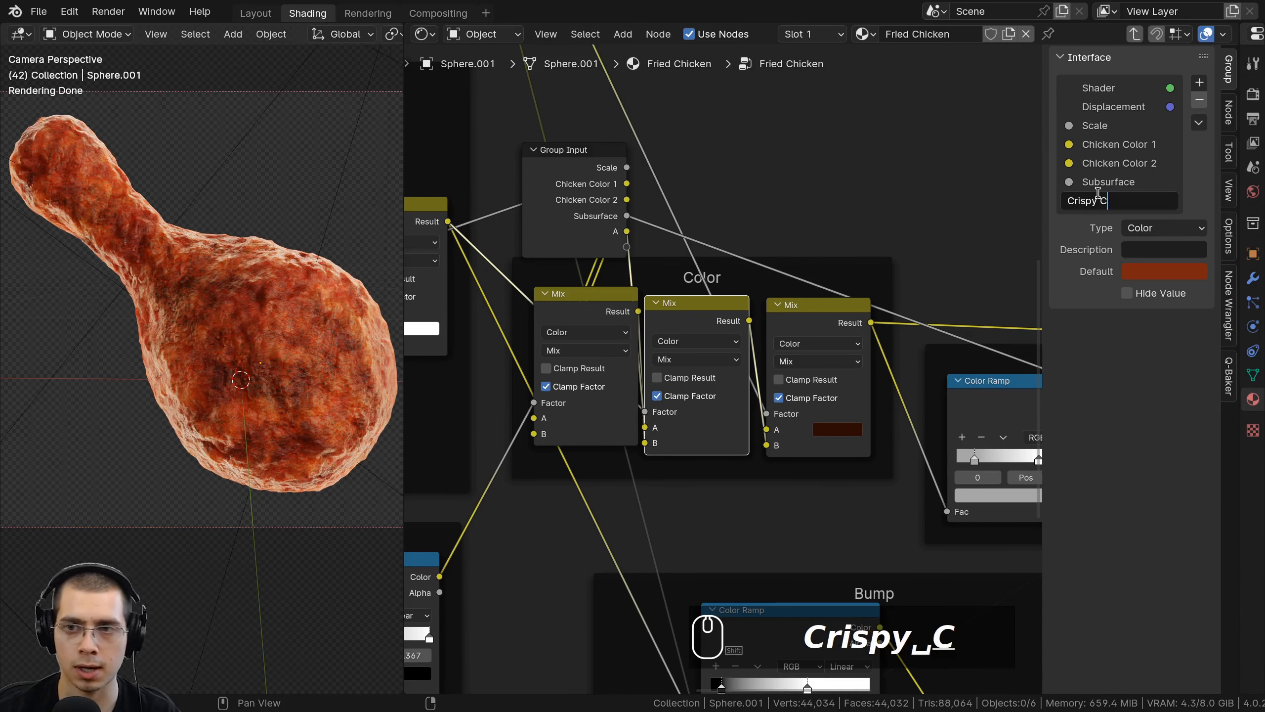
type("olor")
key("Return")
Preview the output of the Crispy Texture frame's Mix node on the model.
scroll(630, 291, "down", 1)
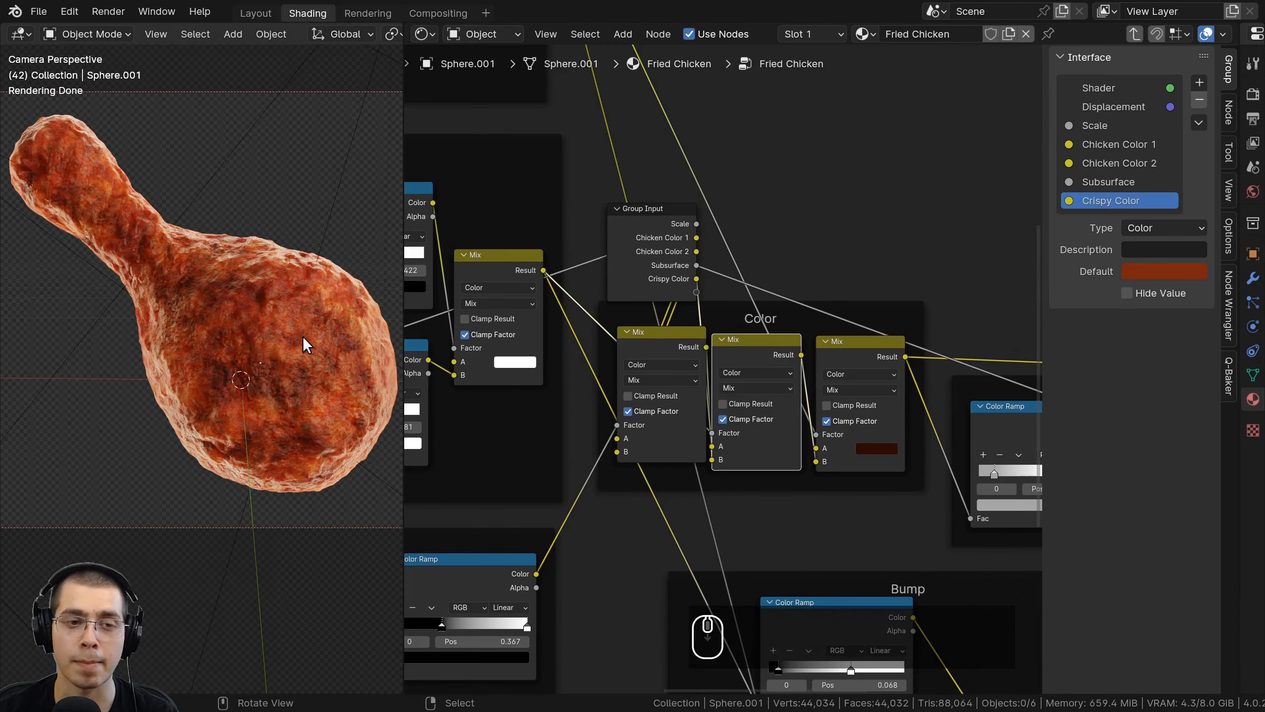
middle_click_drag(627, 343, 664, 364)
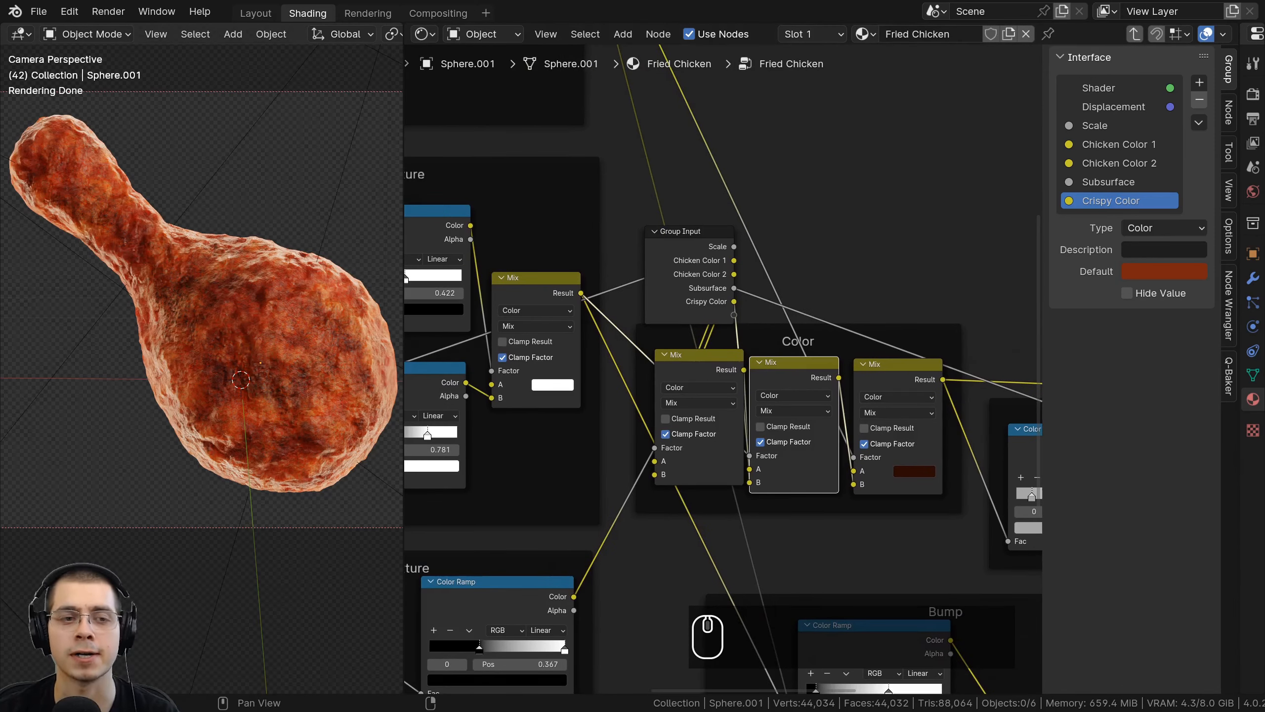
key("g")
scroll(631, 246, "down", 1)
middle_click_drag(531, 128, 661, 302)
mouse_move(632, 257)
middle_mouse_down()
mouse_move(757, 424)
mouse_move(627, 246)
middle_mouse_up()
scroll(747, 434, "down", 3)
scroll(627, 247, "up", 1)
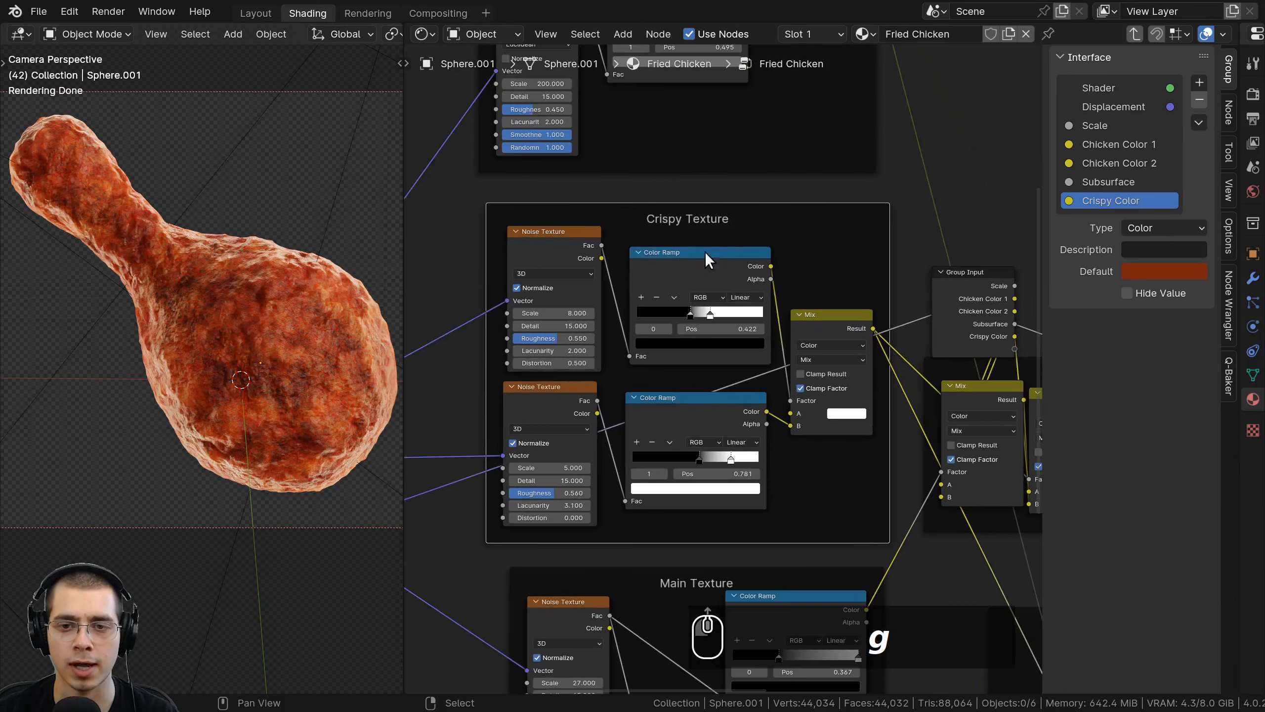
left_click(823, 320, "ctrl+shift")
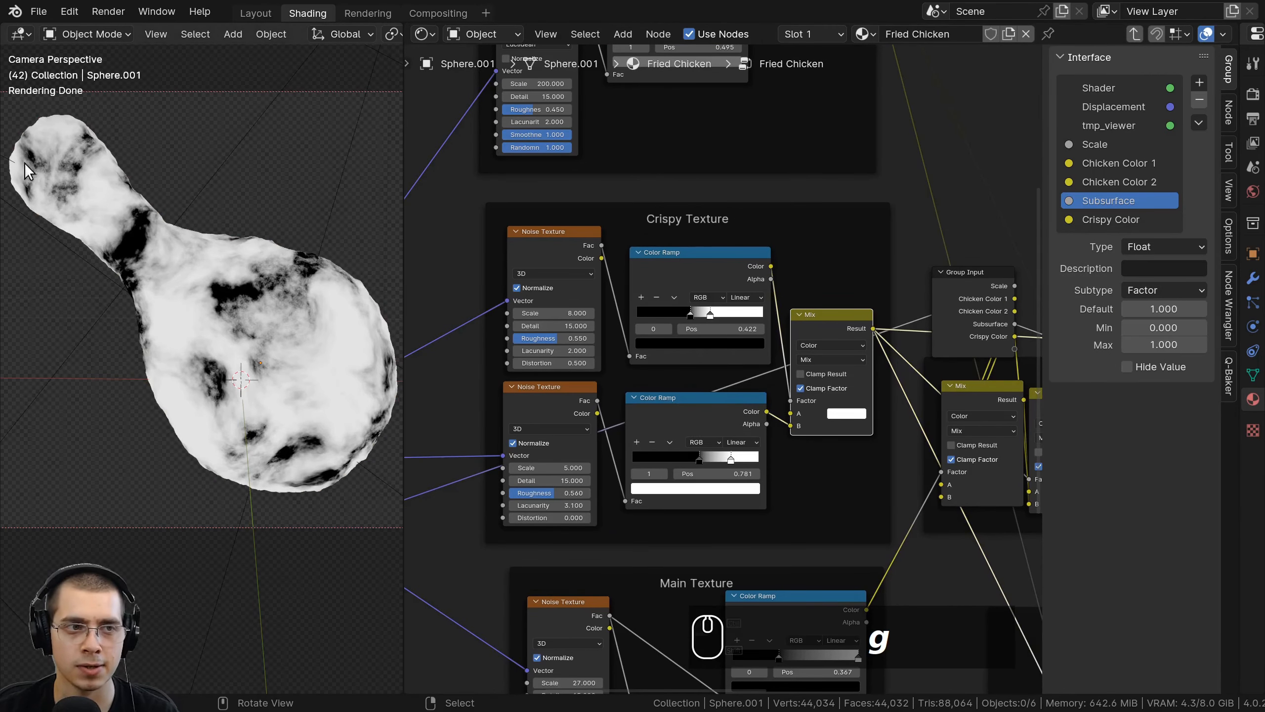
Add a Hue/Saturation/Value node above and beside the Mix node of the Crispy Texture frame.
scroll(138, 160, "up", 2)
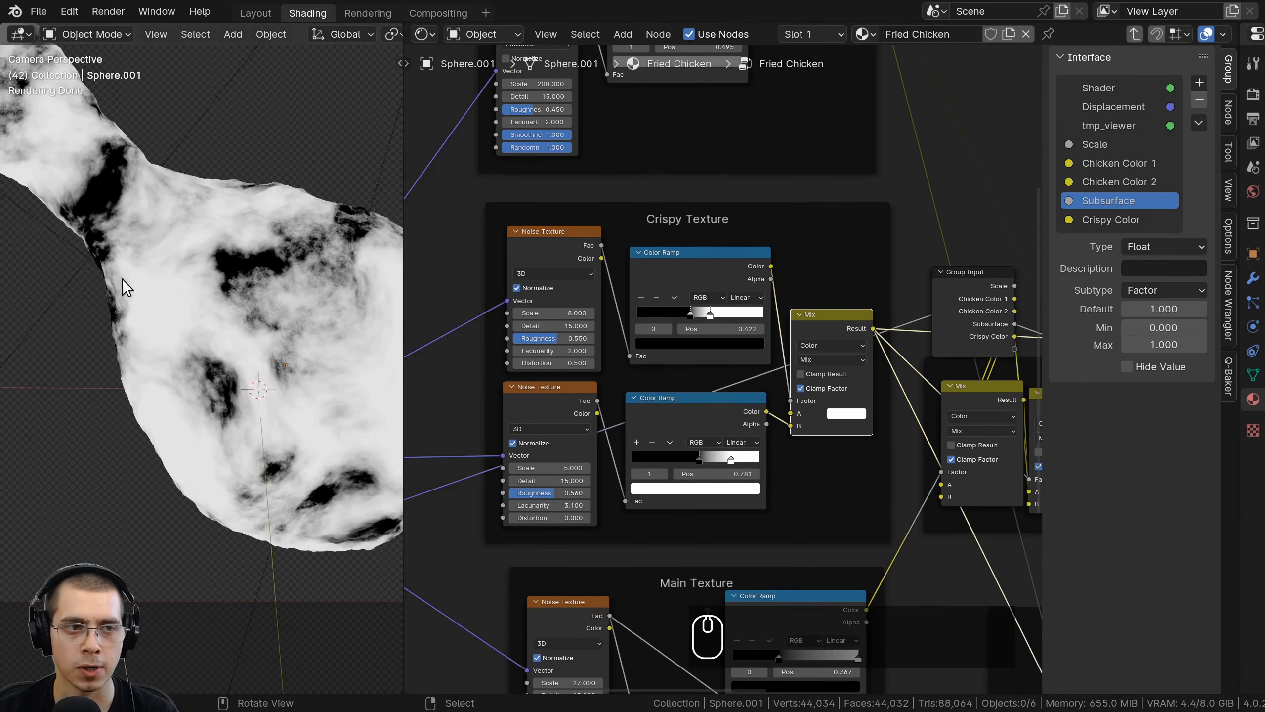
middle_click_drag(260, 318, 280, 246)
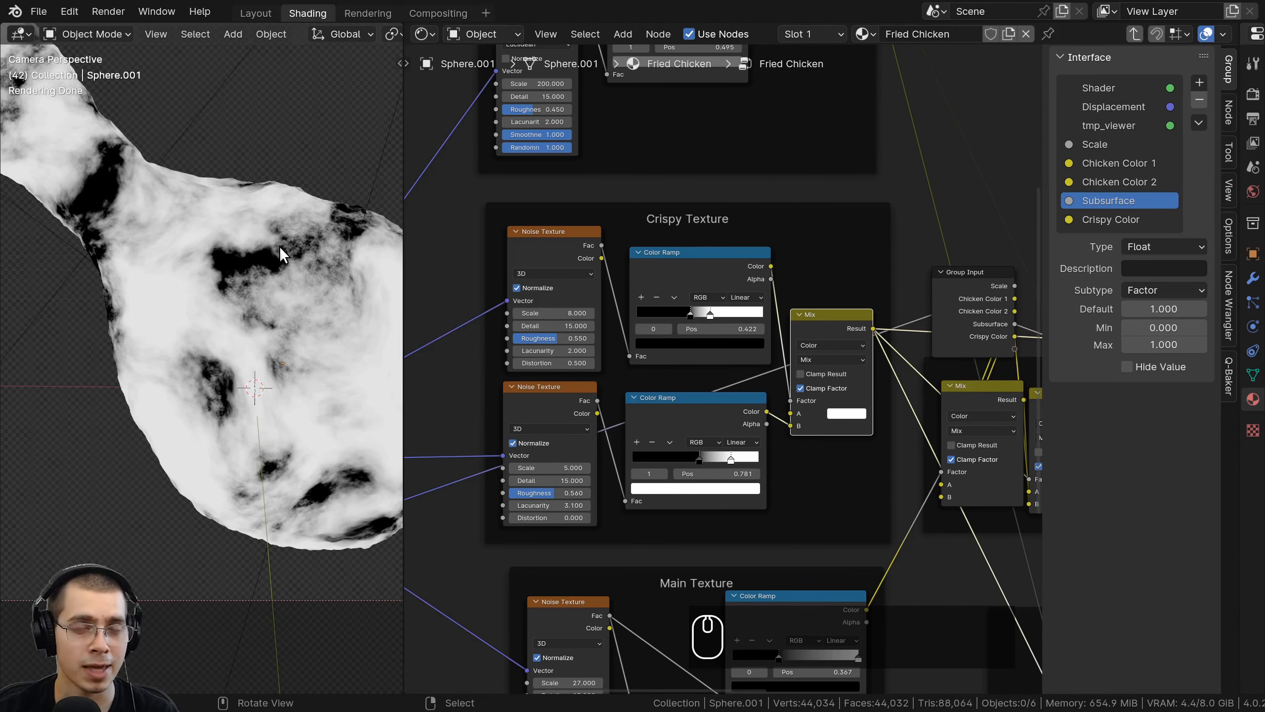
scroll(696, 222, "down", 2)
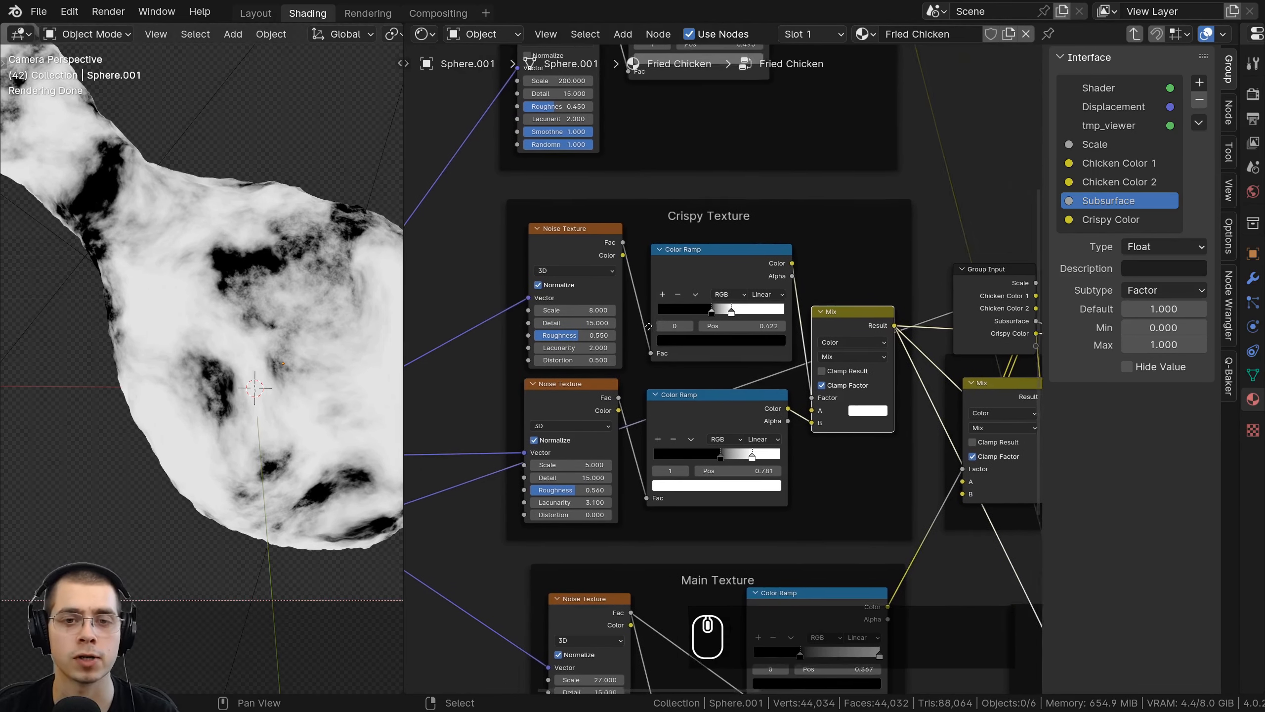
left_click_drag(709, 230, 588, 232)
scroll(643, 229, "up", 1)
key("shift+a")
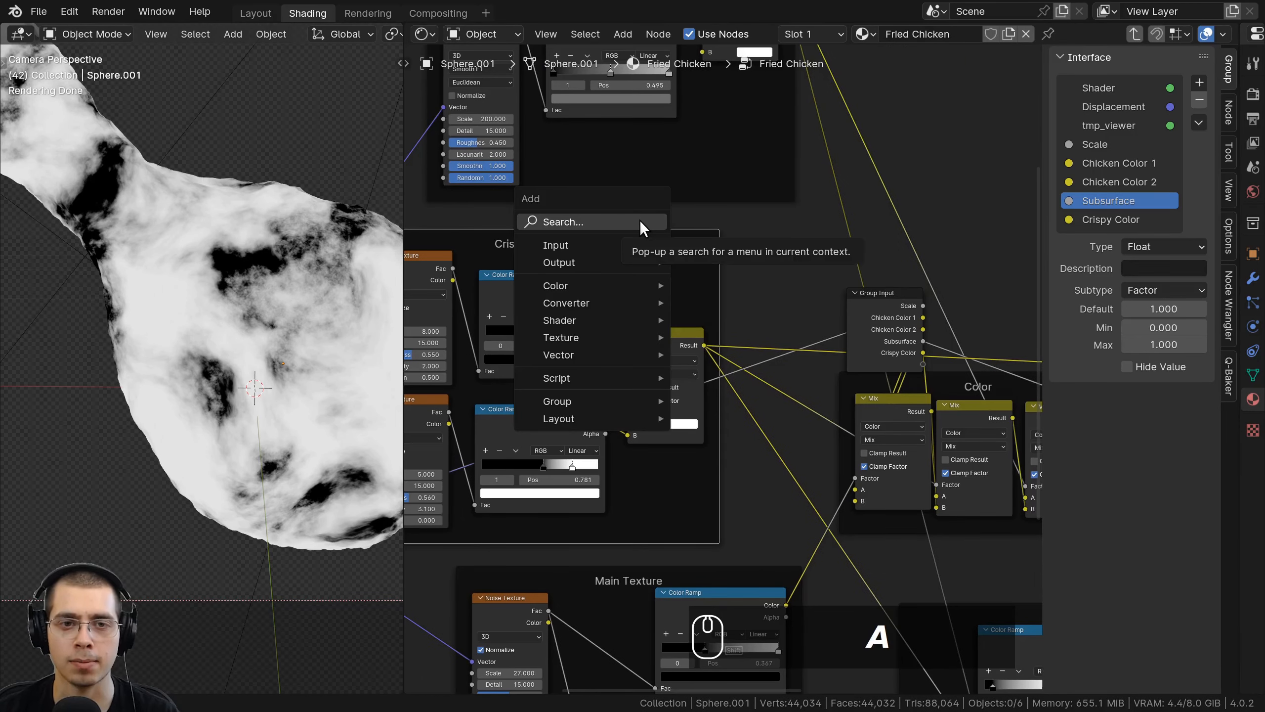
left_click(639, 221)
type("hue")
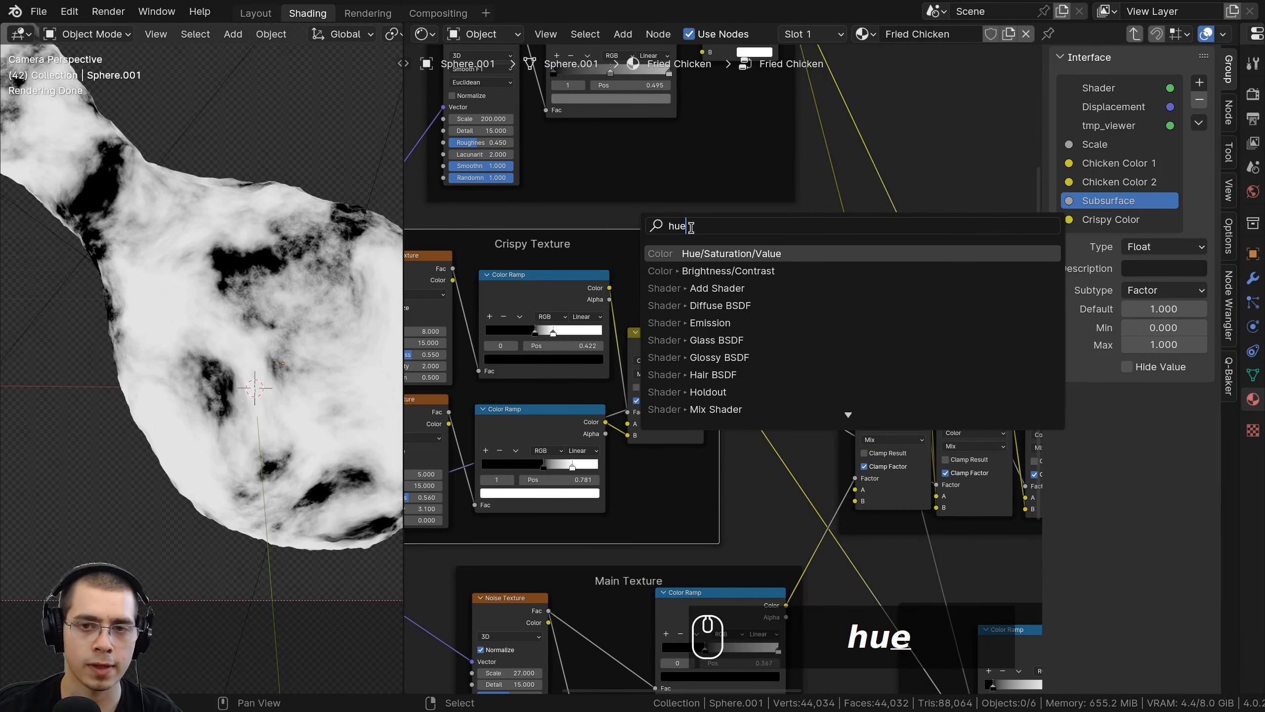
left_click(694, 255)
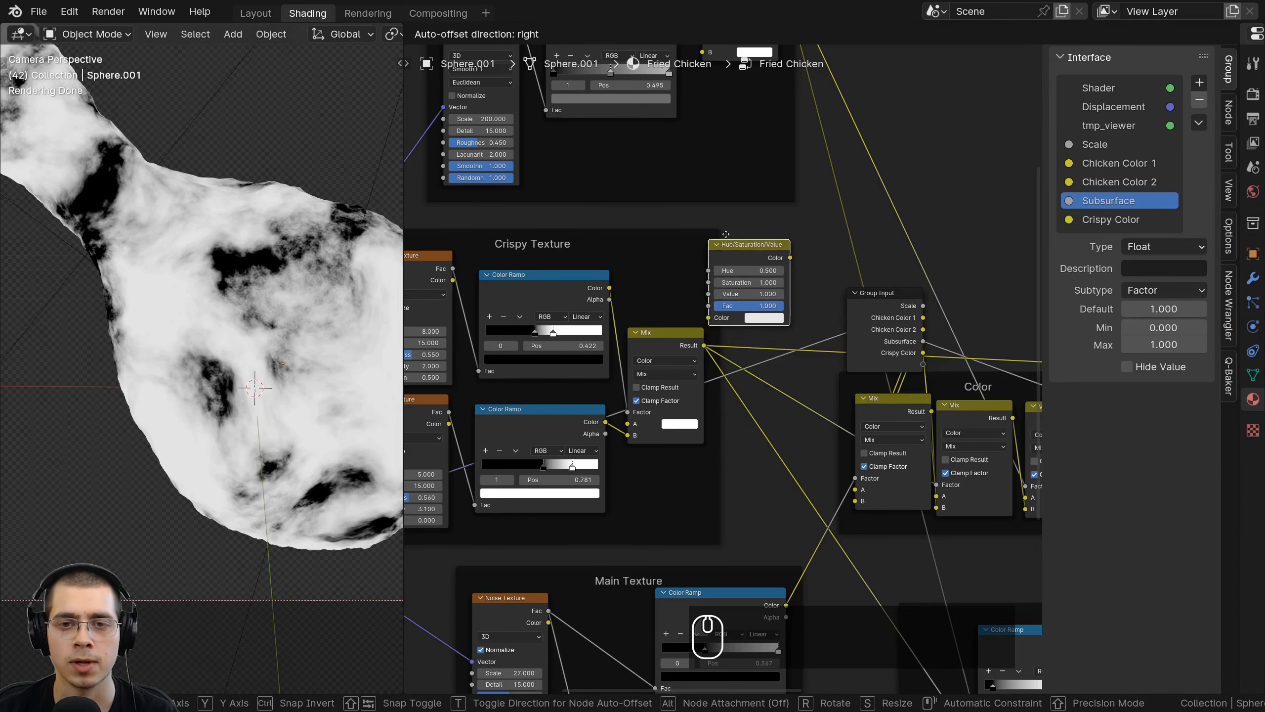
left_click(744, 232)
scroll(732, 318, "up", 2)
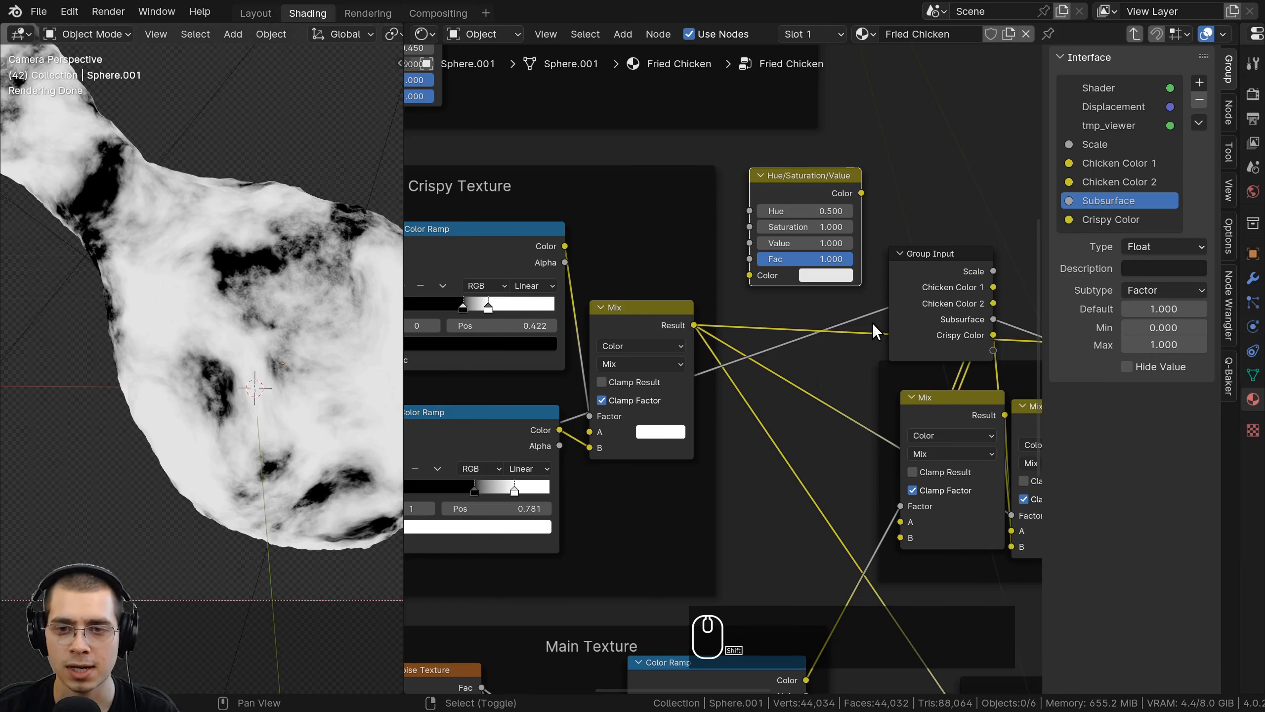
Merge the links leaving the Crispy Texture frame's Mix node into one reroute point and position it next to the Group Input node.
right_click_drag(874, 322, 792, 401, "shift")
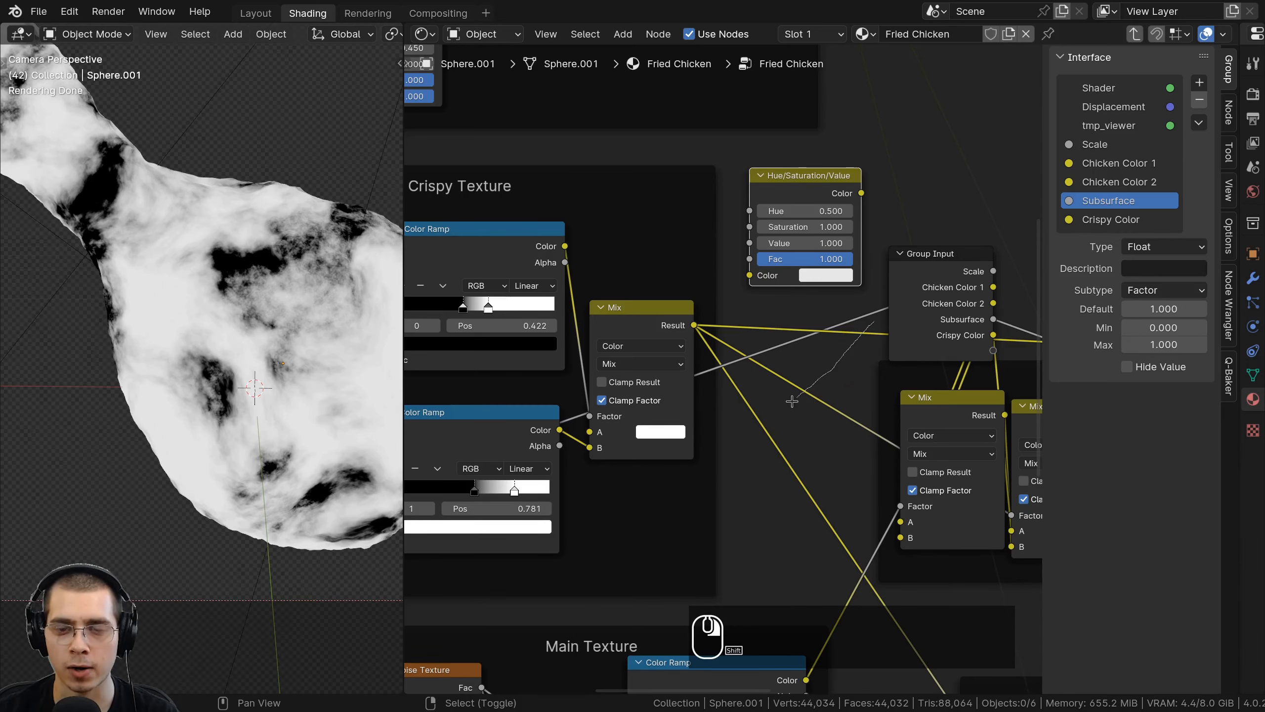
right_click_drag(741, 447, 741, 447, "shift")
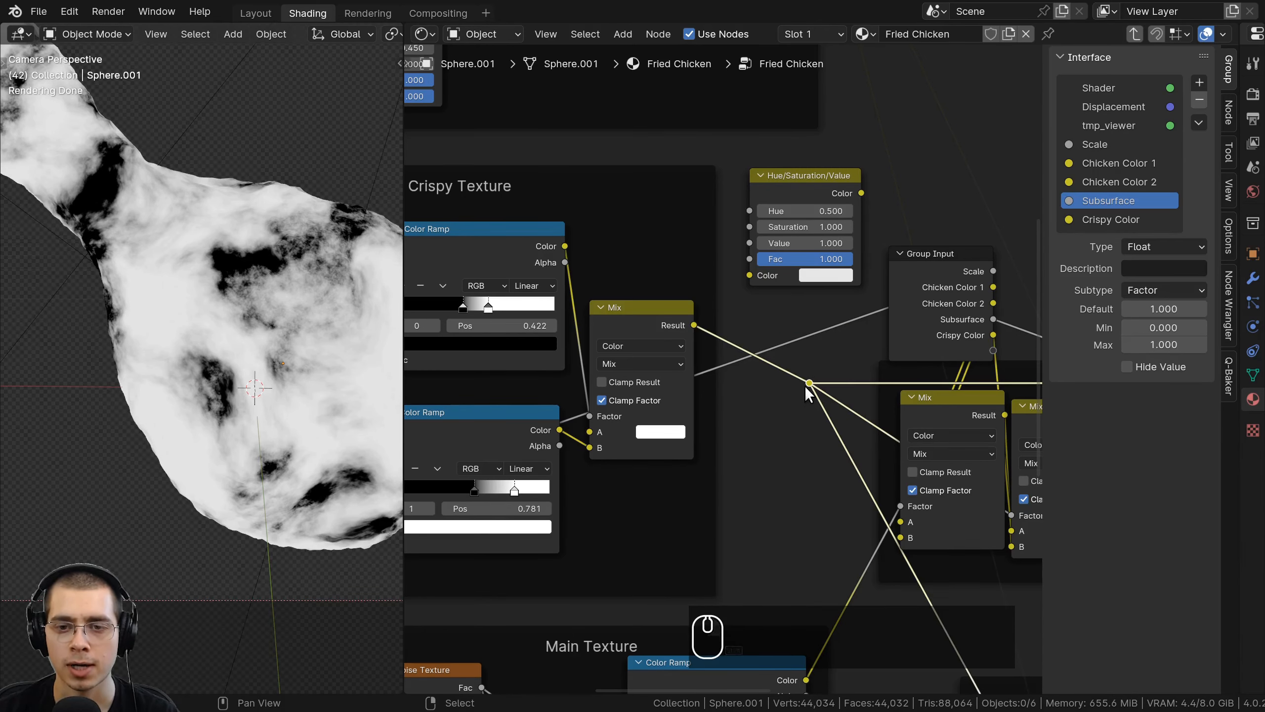
scroll(805, 386, "down", 2)
key("g")
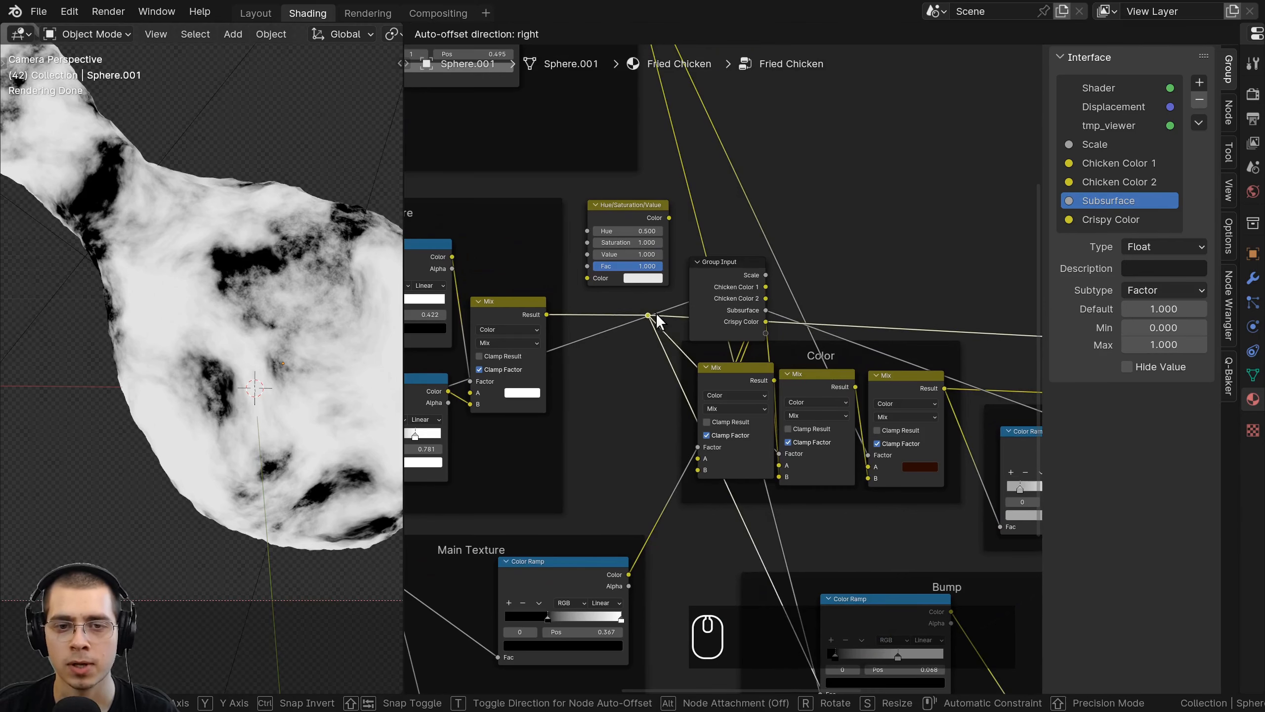
left_click(658, 319)
Insert the Hue/Saturation/Value node between the Crispy Texture's Mix node and the reroute, placed close beside the Mix node.
scroll(648, 317, "down", 5)
middle_click_drag(738, 424, 695, 381)
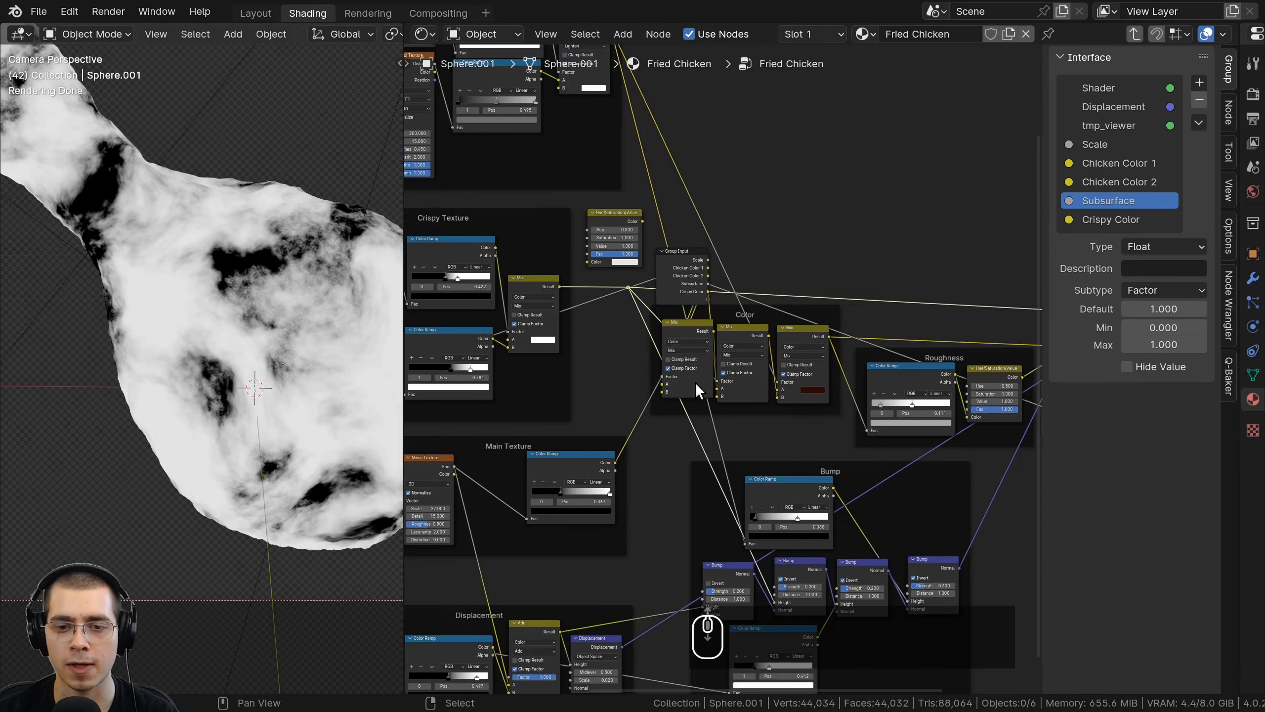
middle_click_drag(578, 204, 696, 286)
scroll(696, 286, "up", 9)
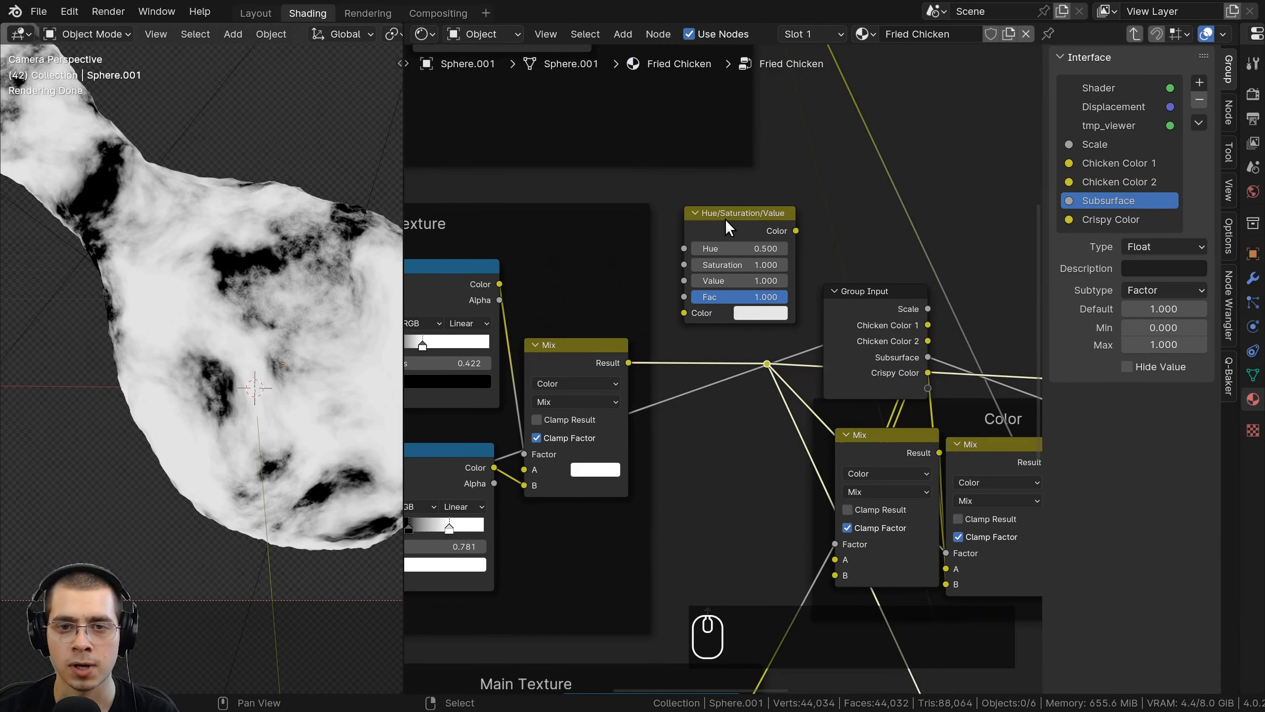
key("g")
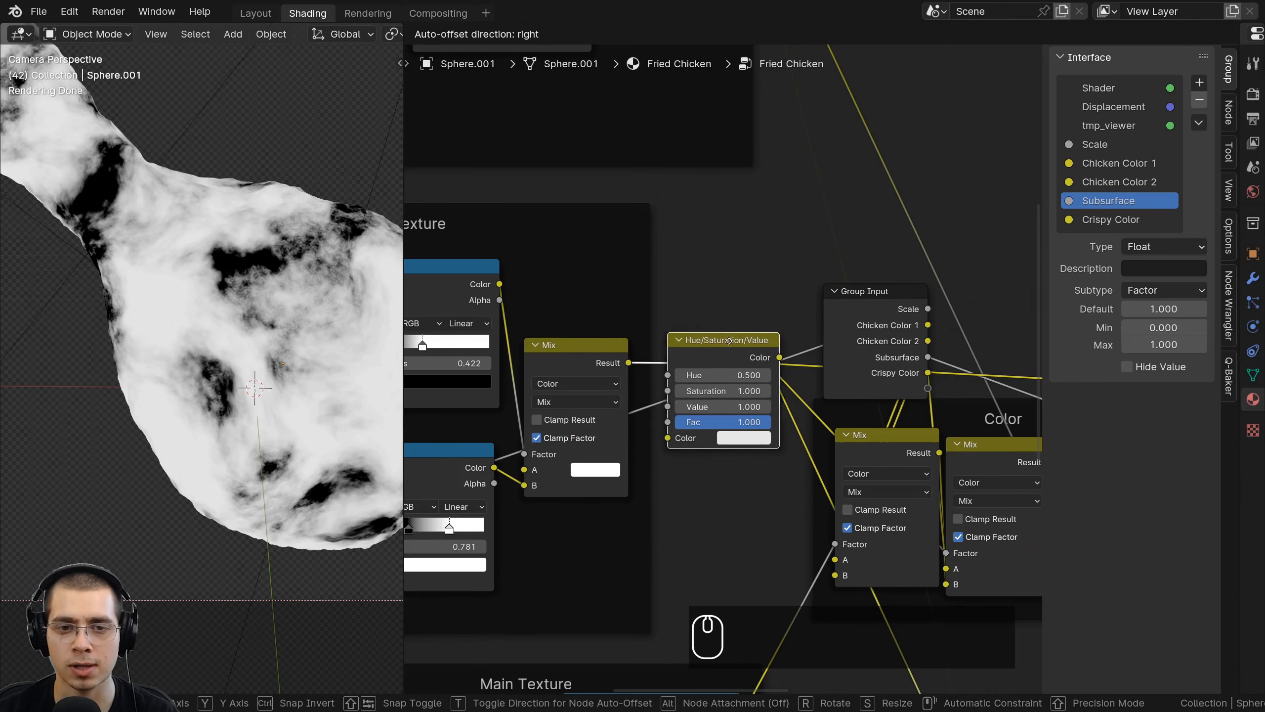
left_click(751, 338)
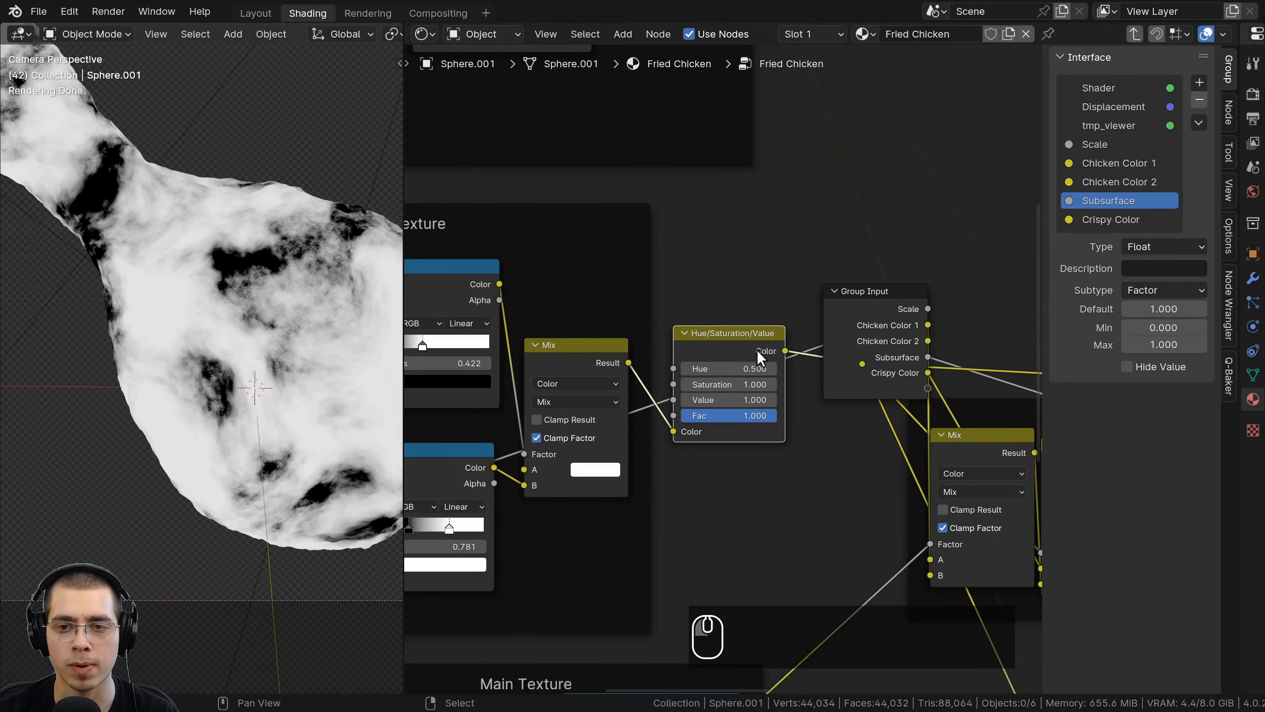
key("g")
key("g")
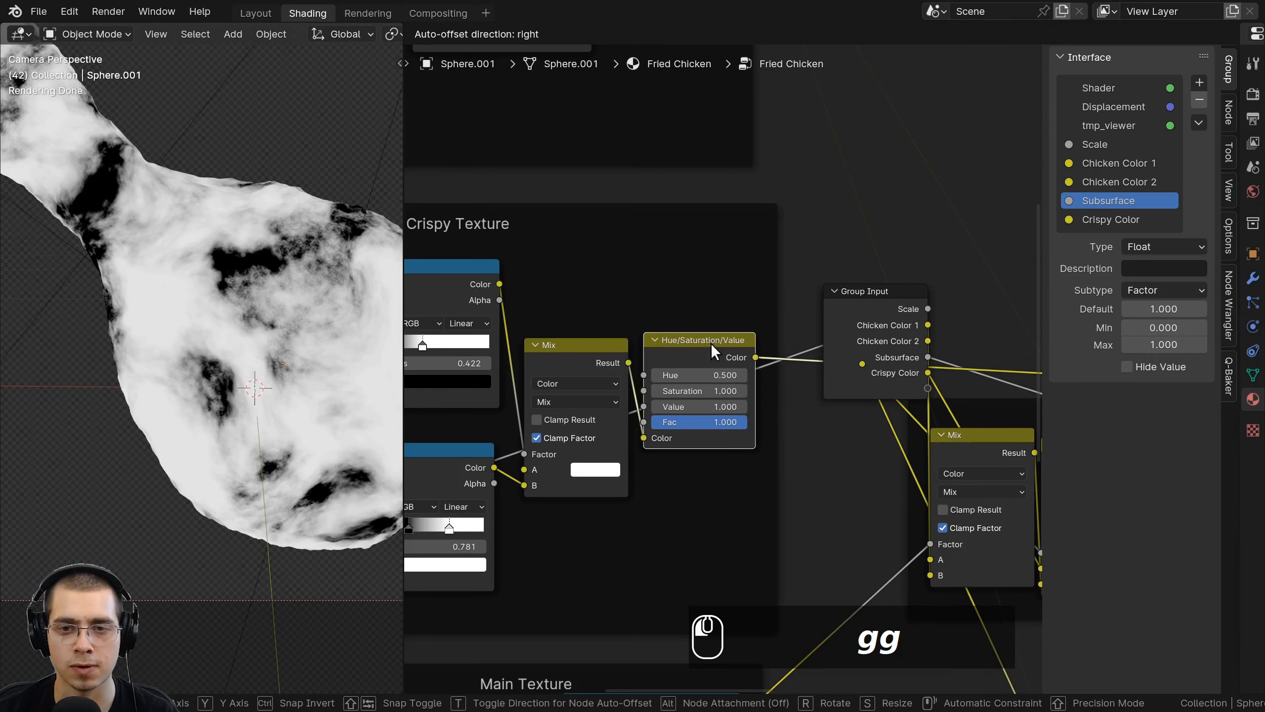
left_click(711, 343)
Move the reroute point right beside the Hue/Saturation/Value node's Color output.
left_click(864, 364)
key("g")
left_click(760, 304)
key("g")
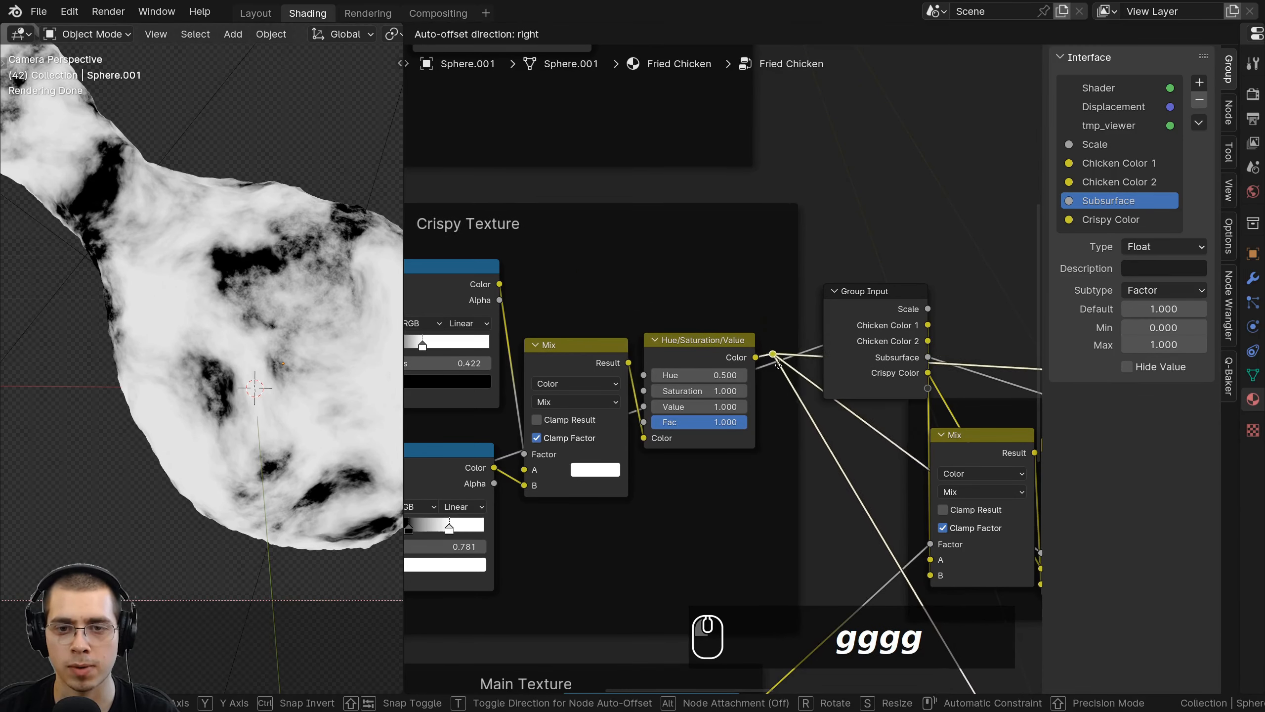
left_click(774, 364)
left_click_drag(723, 353, 724, 365)
scroll(748, 351, "up", 2)
left_click(777, 343)
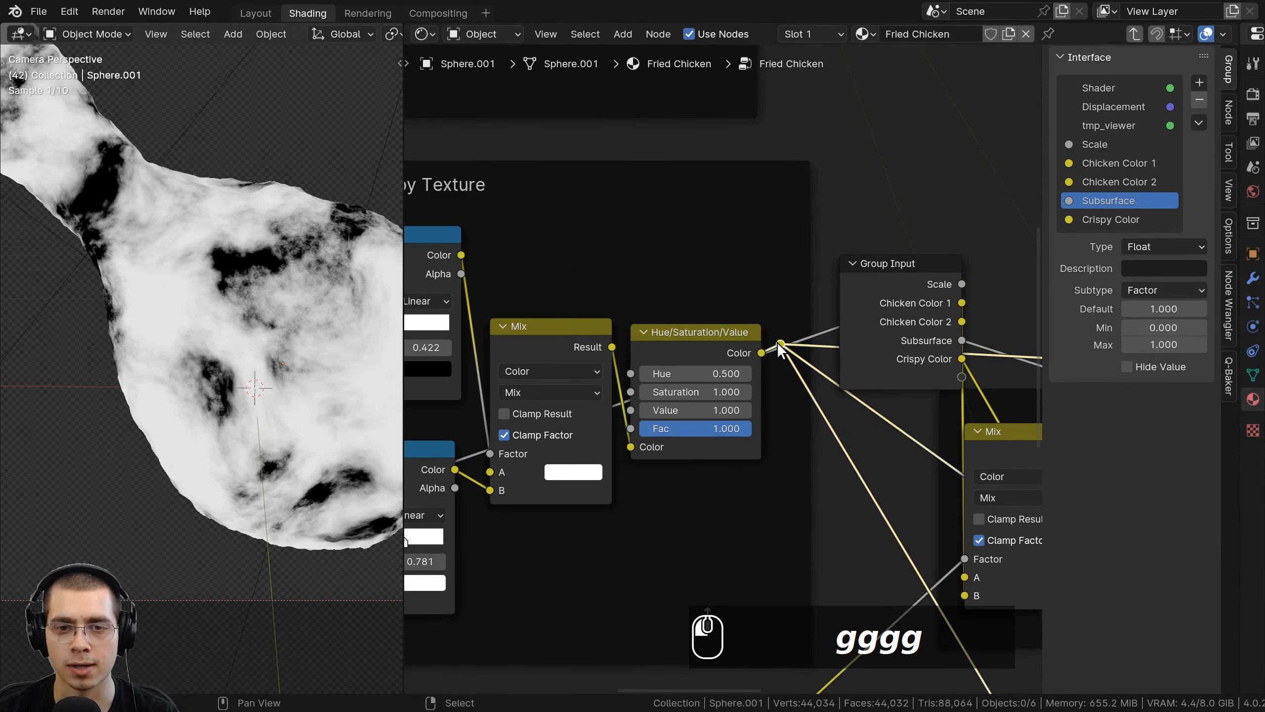
key("g")
left_click(776, 352)
left_click(686, 347)
middle_click_drag(676, 352, 699, 330)
Expose the Hue/Saturation/Value node's Value as a group input and rename it Crispy Amount.
scroll(699, 331, "up", 2)
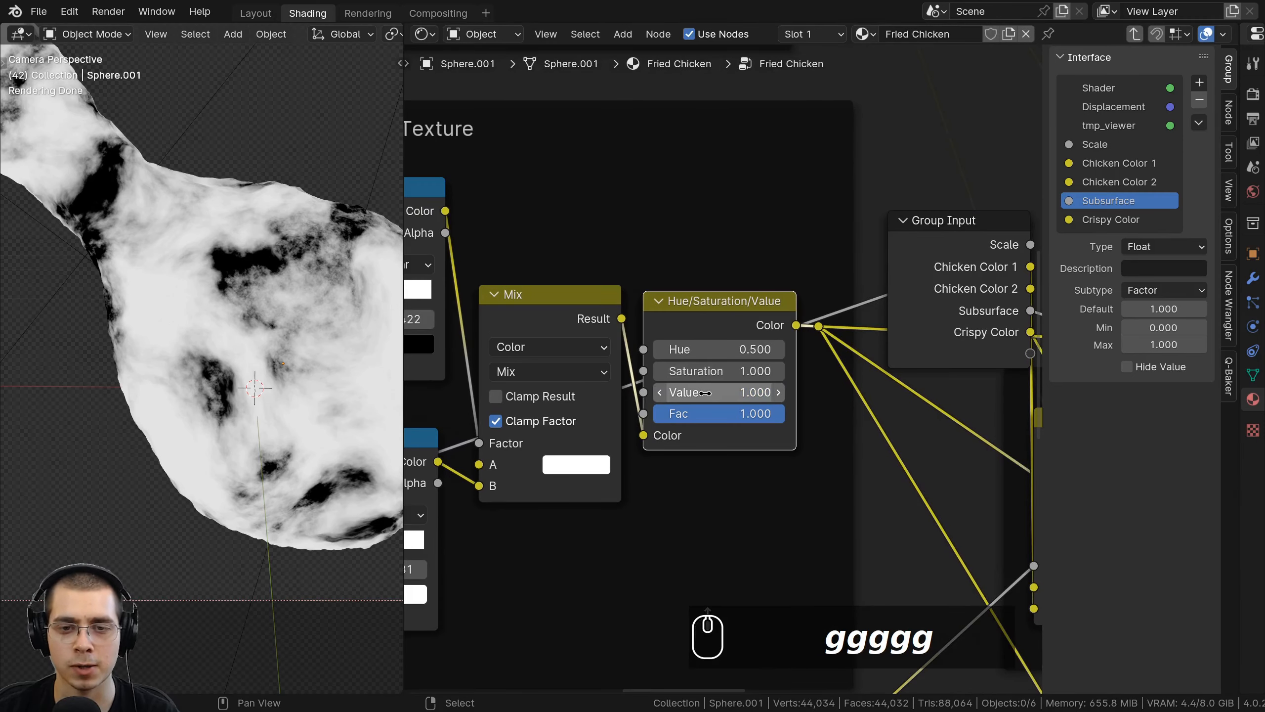
left_click_drag(704, 393, 888, 298)
scroll(838, 330, "down", 3)
key("g")
left_click(844, 269)
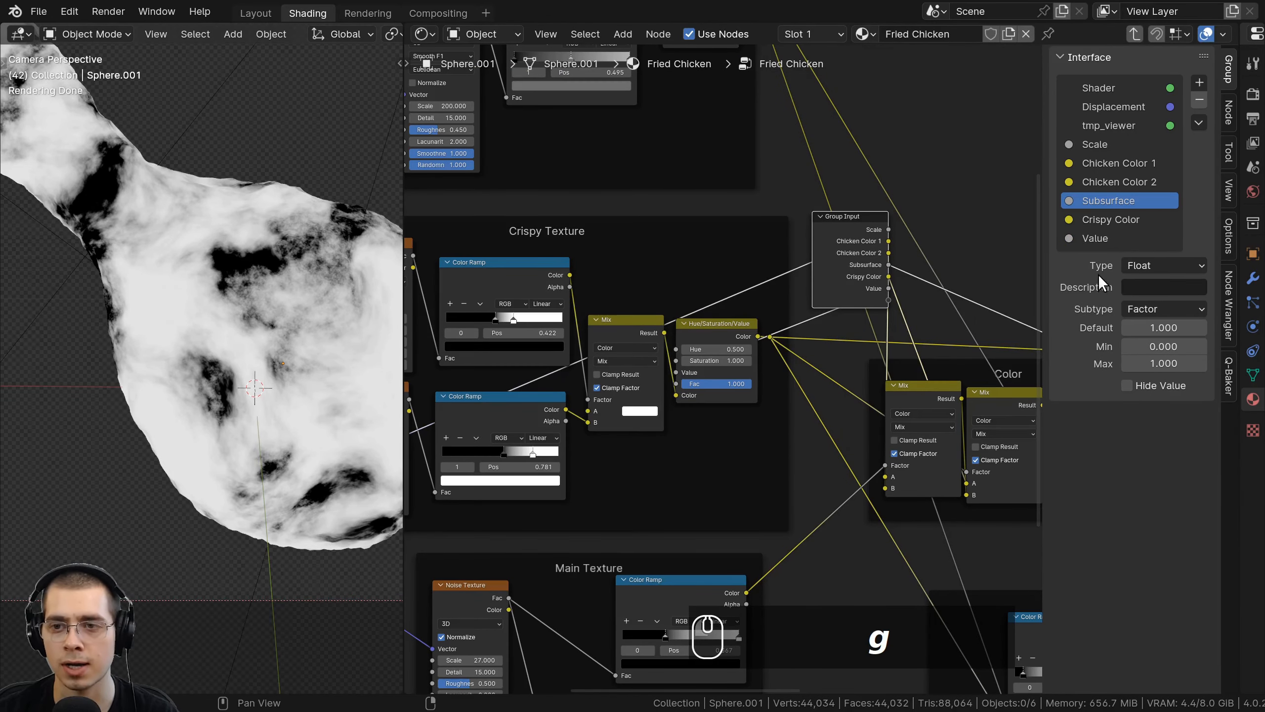
double_click(1109, 239)
type("Crispy Amount")
key("Return")
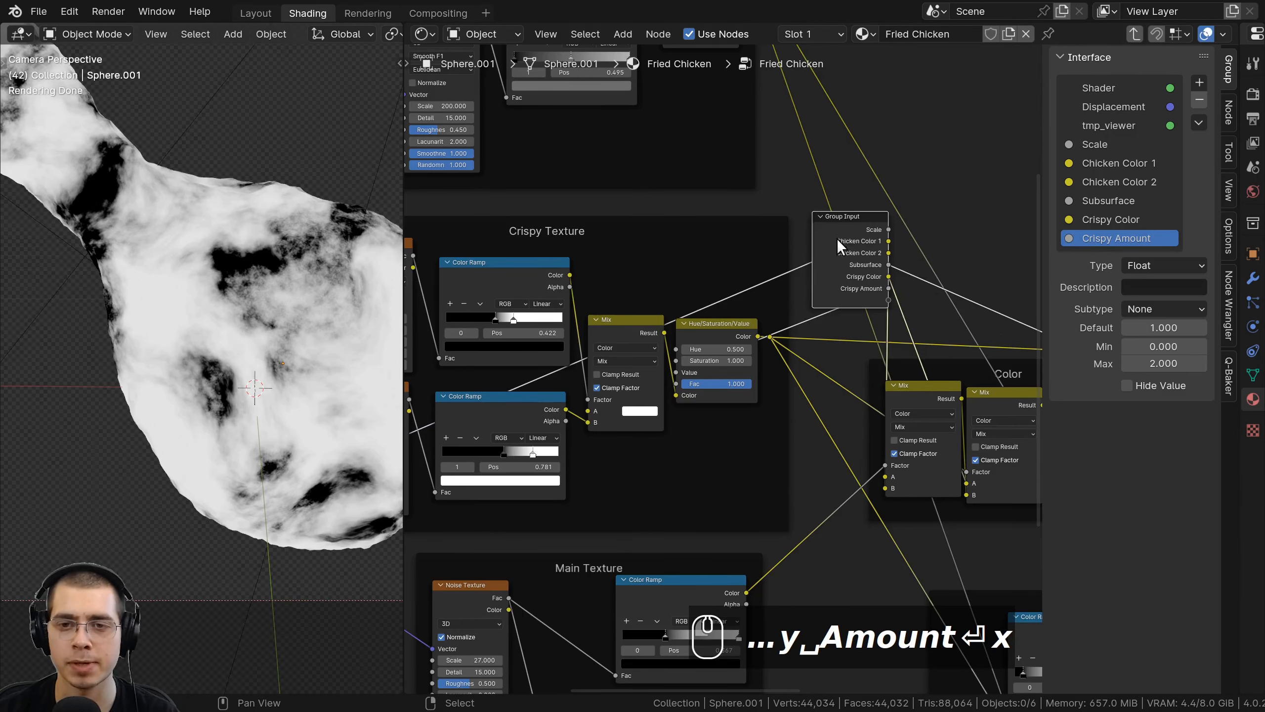
Switch the model preview back to the Principled BSDF output.
scroll(892, 314, "down", 4)
middle_click_drag(1021, 374, 735, 300)
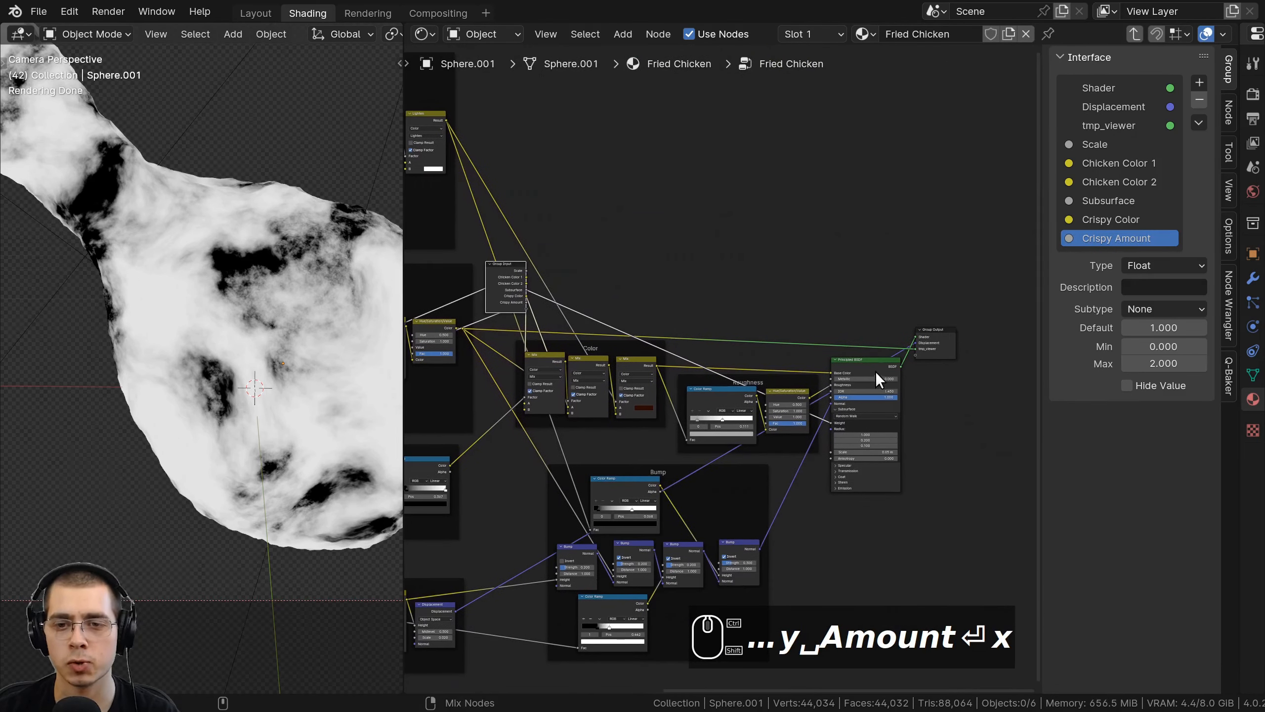
left_click(872, 365, "ctrl+shift")
scroll(874, 364, "up", 1)
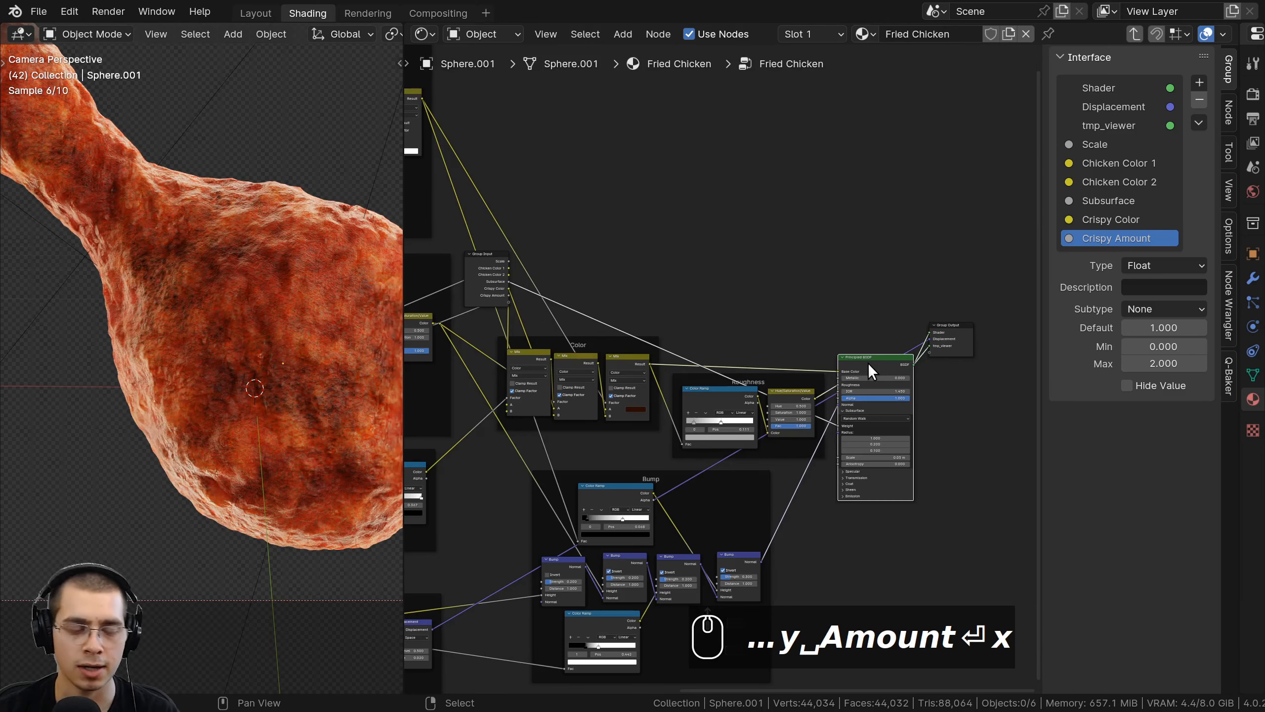
Leave the node group, preview its Shader output through the Material Output, and test Crispy Amount at 0.
key("Tab")
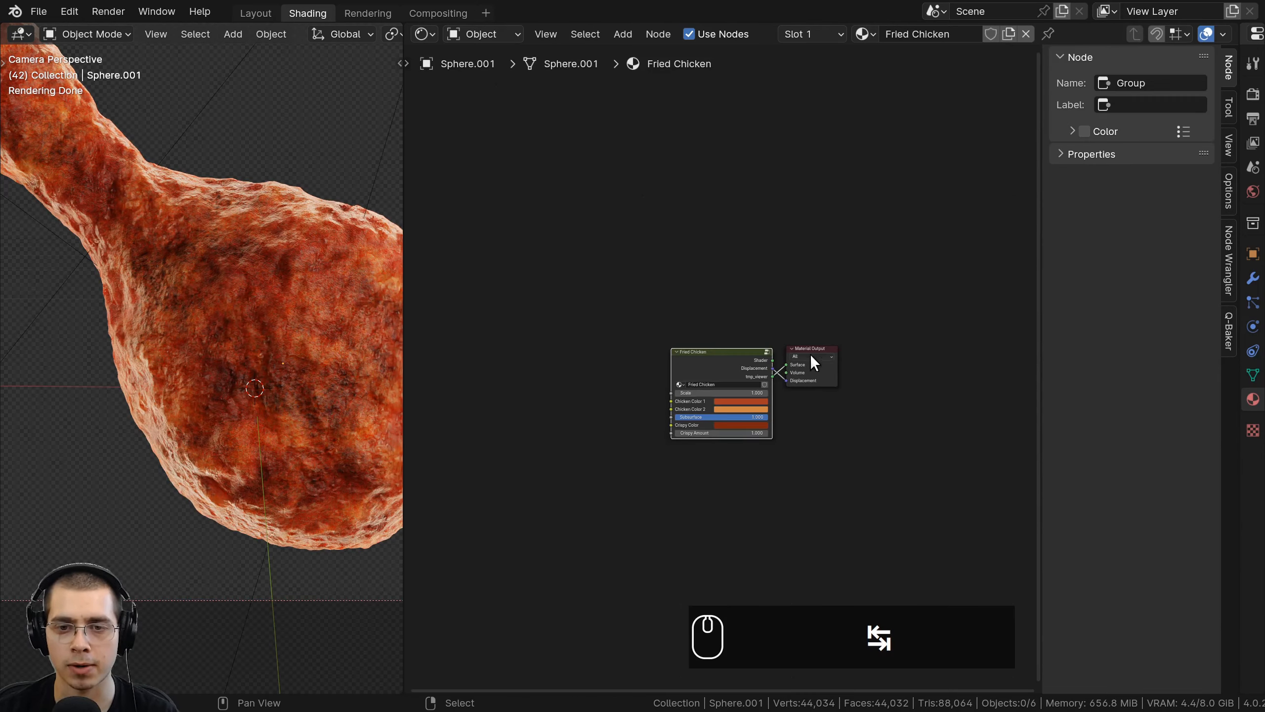
scroll(753, 358, "up", 3)
left_click(710, 481, "ctrl+shift")
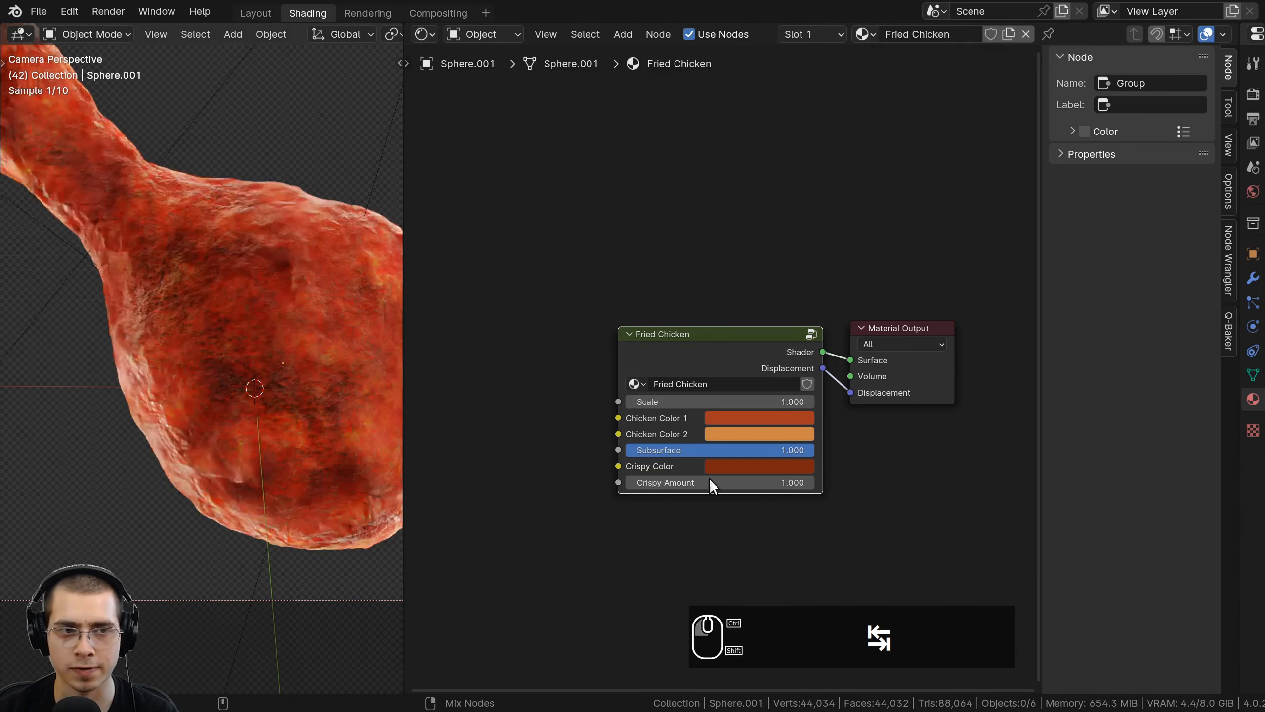
scroll(710, 481, "up", 1)
left_click_drag(710, 481, 663, 501)
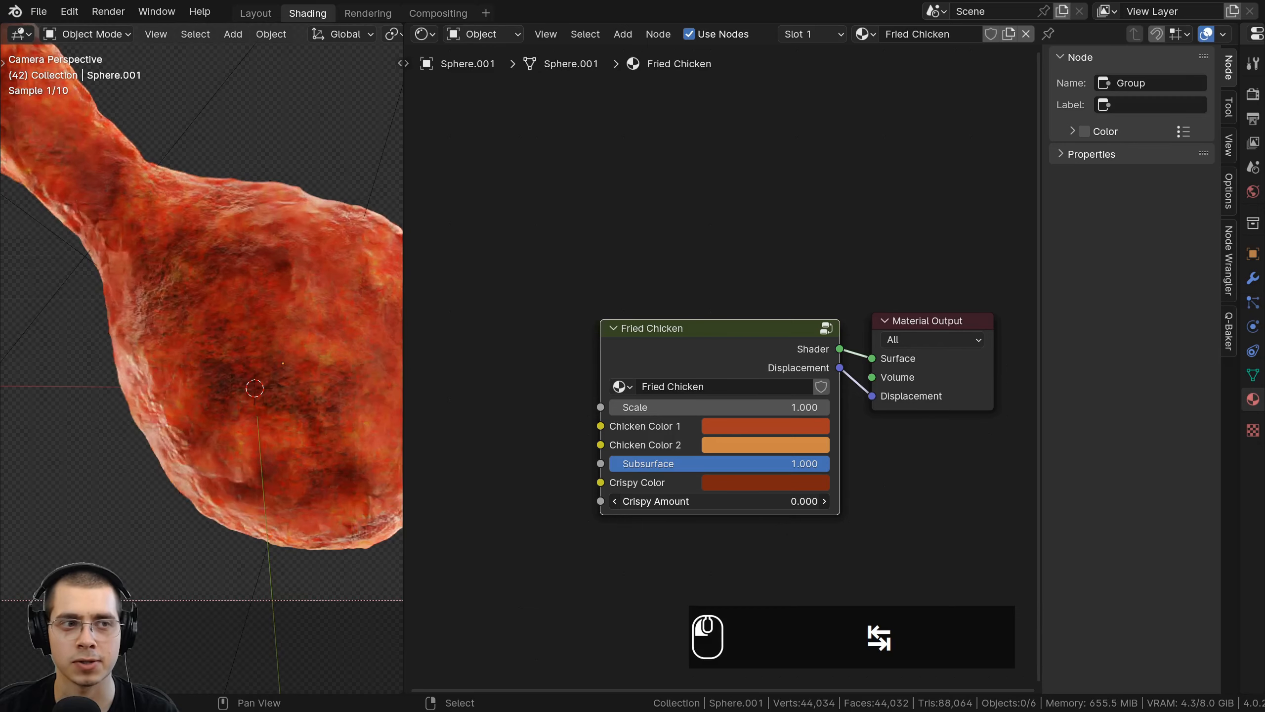
Re-enter the Fried Chicken group and move the Group Input node closer above the Color frame's Mix nodes.
key("Tab")
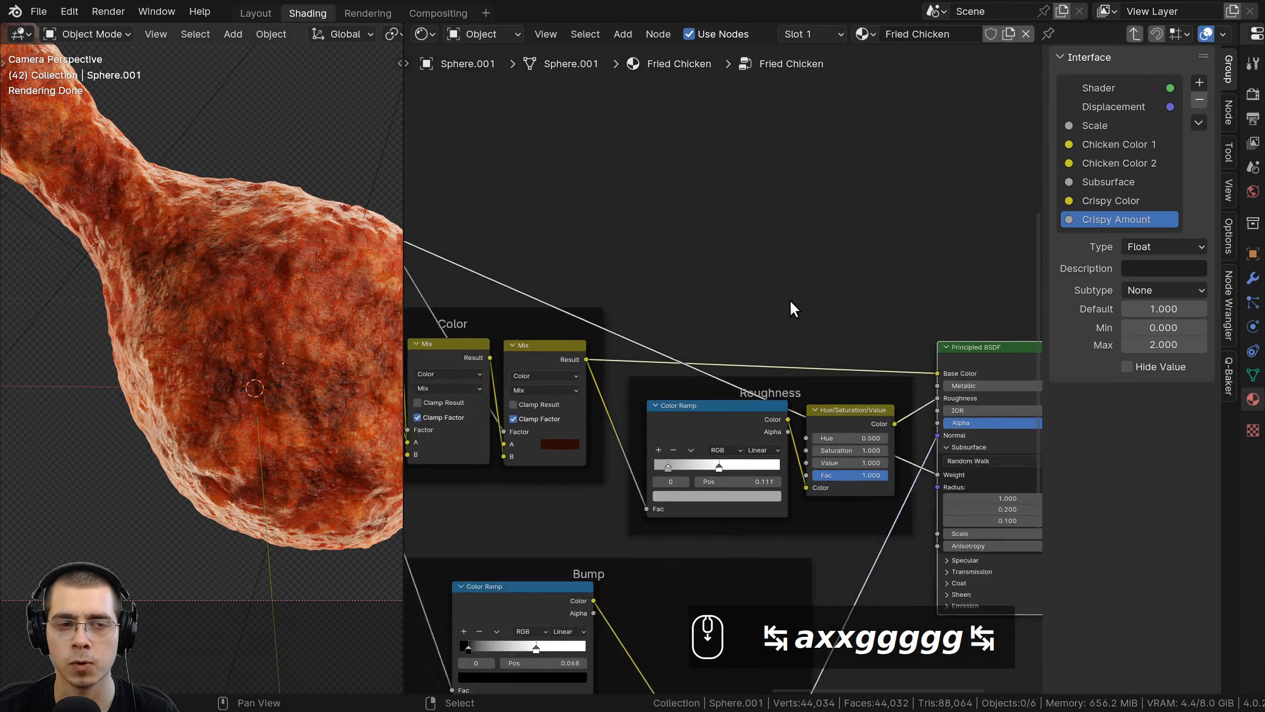
scroll(790, 300, "down", 7)
middle_click_drag(825, 338, 866, 255)
middle_click_drag(556, 226, 679, 255)
scroll(679, 255, "up", 6)
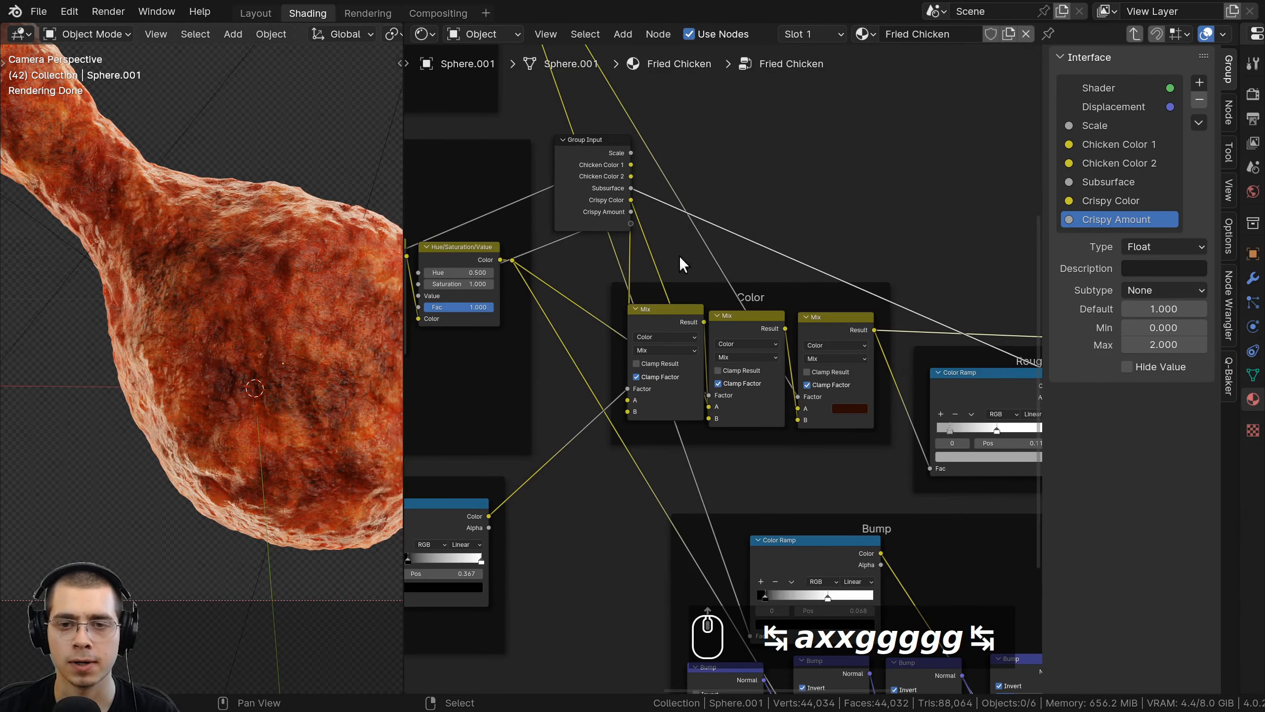
left_click(603, 208)
key("g")
left_click(706, 307)
scroll(707, 308, "up", 1)
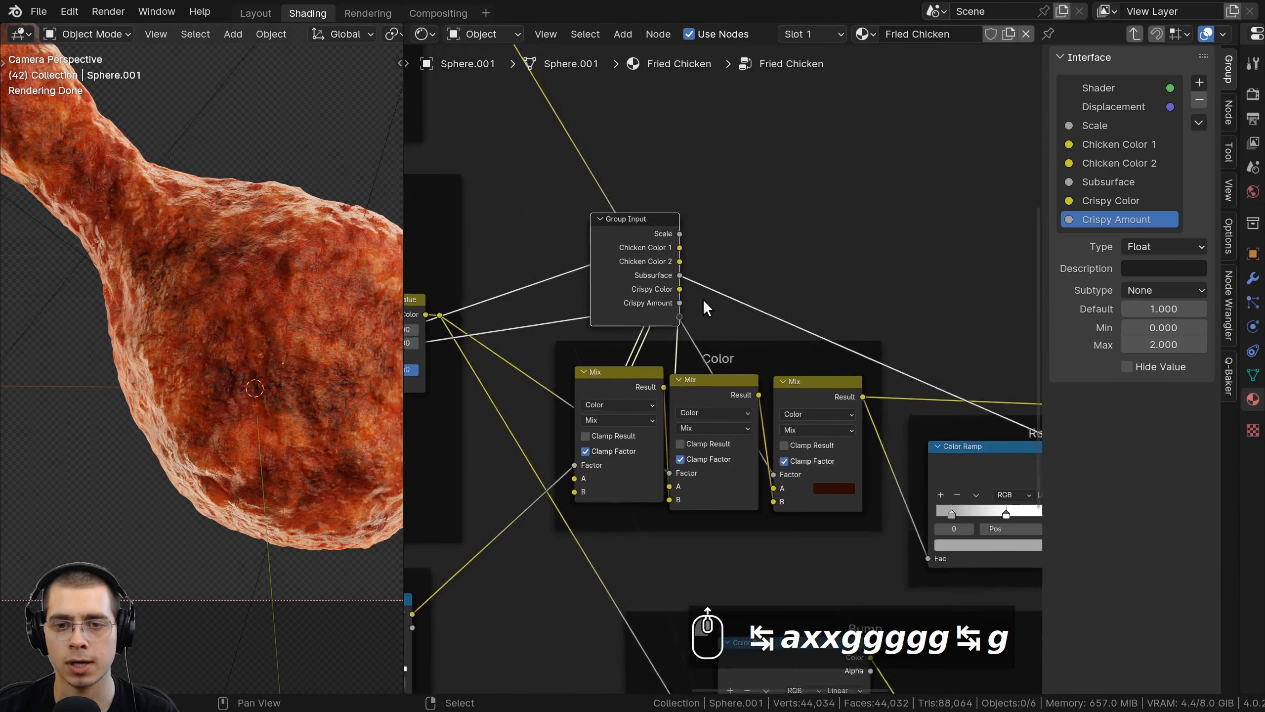
Expose color A of the Color frame's third Mix node as a group input named Burnt Color.
scroll(706, 307, "up", 2)
left_click_drag(788, 520, 666, 302)
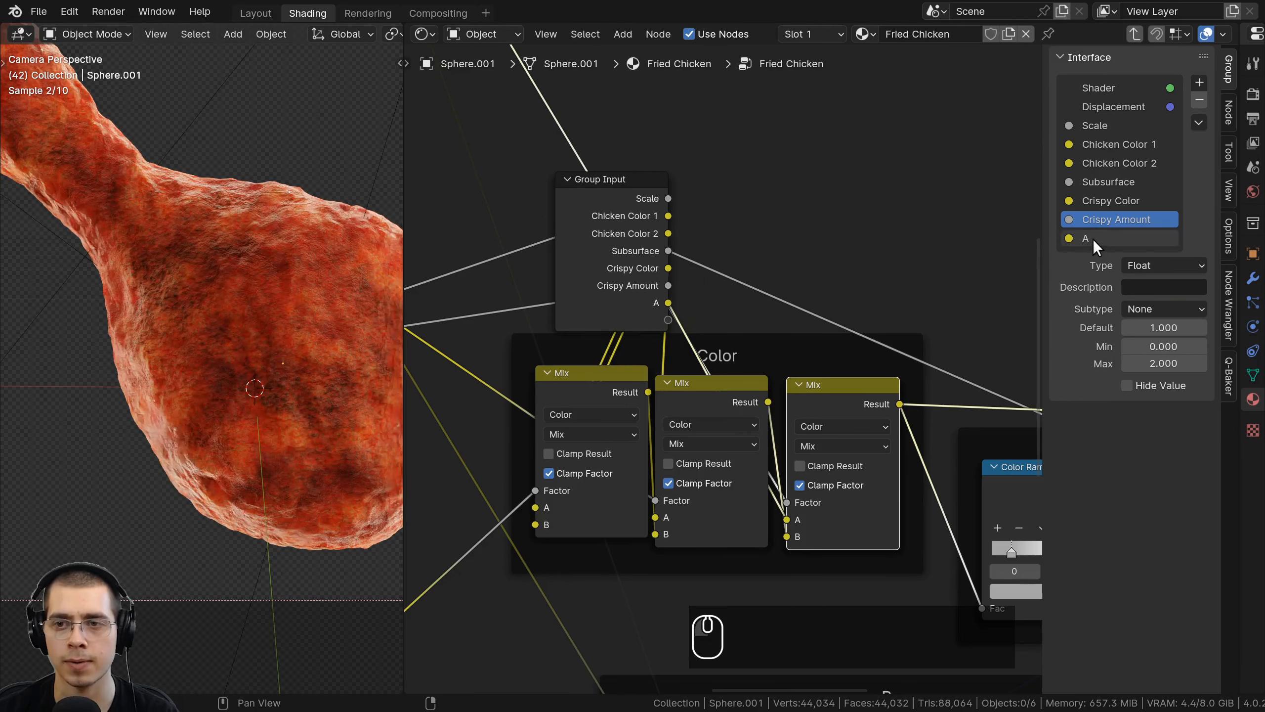
double_click(1123, 238)
type("Burnt ")
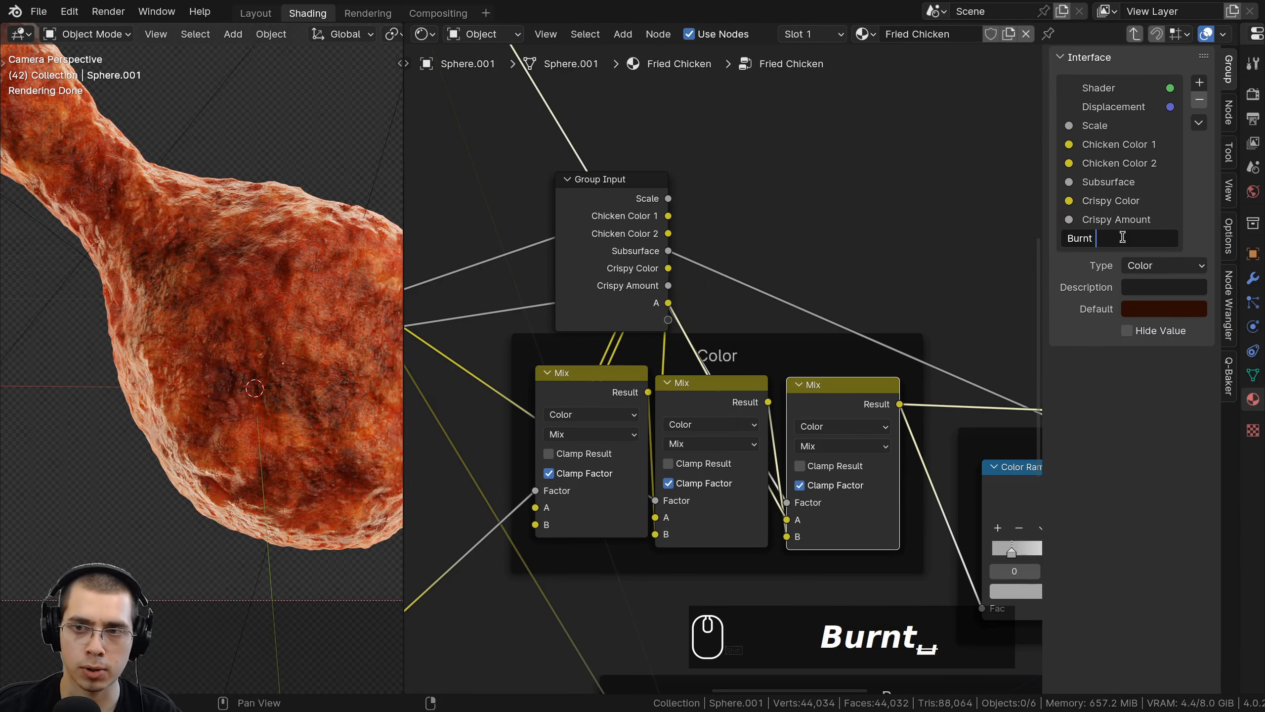
type("Color")
key("Return")
middle_click_drag(894, 306, 901, 275)
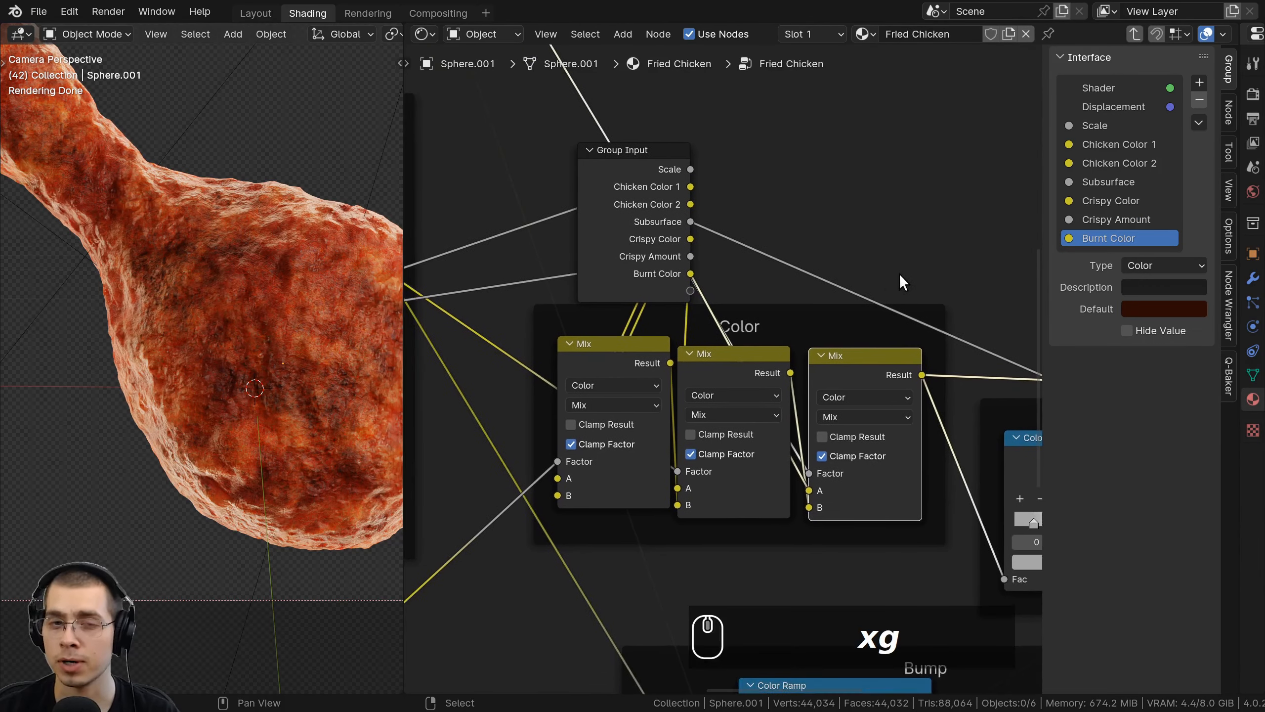
Add a reroute across both output links of the Burnt Texture frame's Lighten node and place it level with its Result output.
scroll(645, 267, "down", 3)
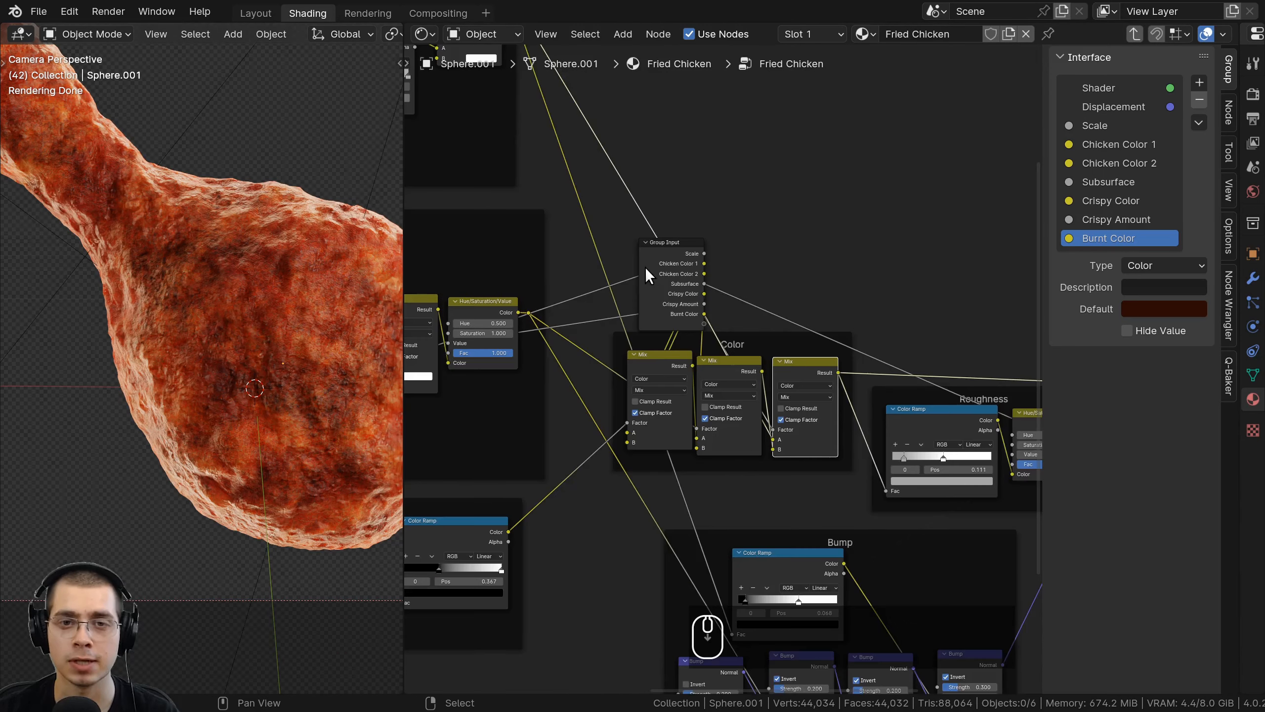
middle_click_drag(645, 267, 822, 479)
middle_click_drag(622, 144, 666, 198)
scroll(665, 199, "up", 2)
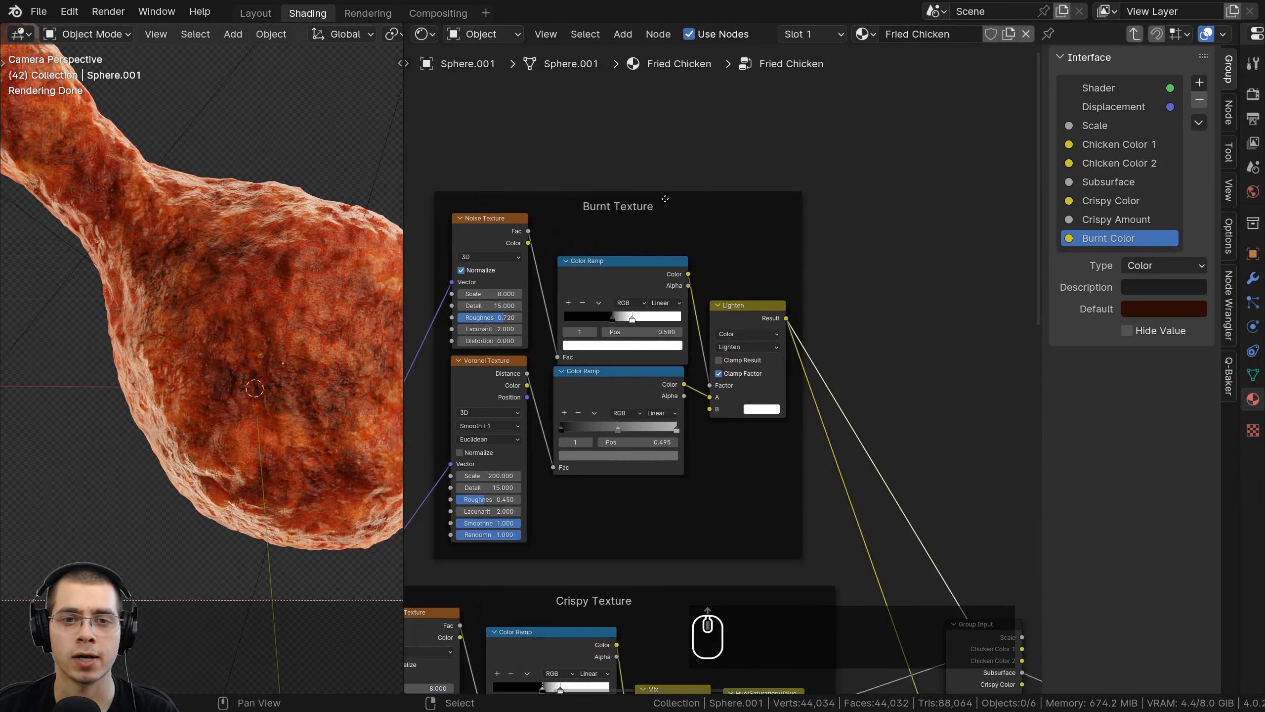
scroll(666, 232, "up", 1)
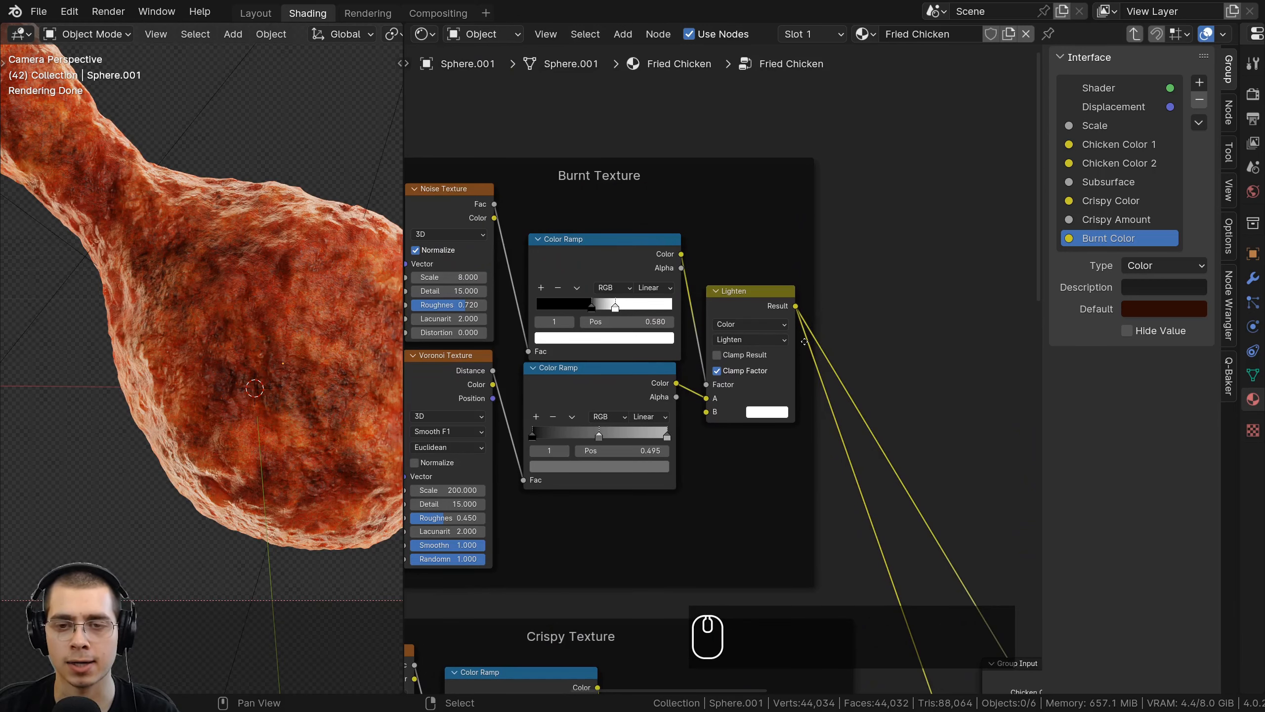
scroll(820, 303, "up", 1)
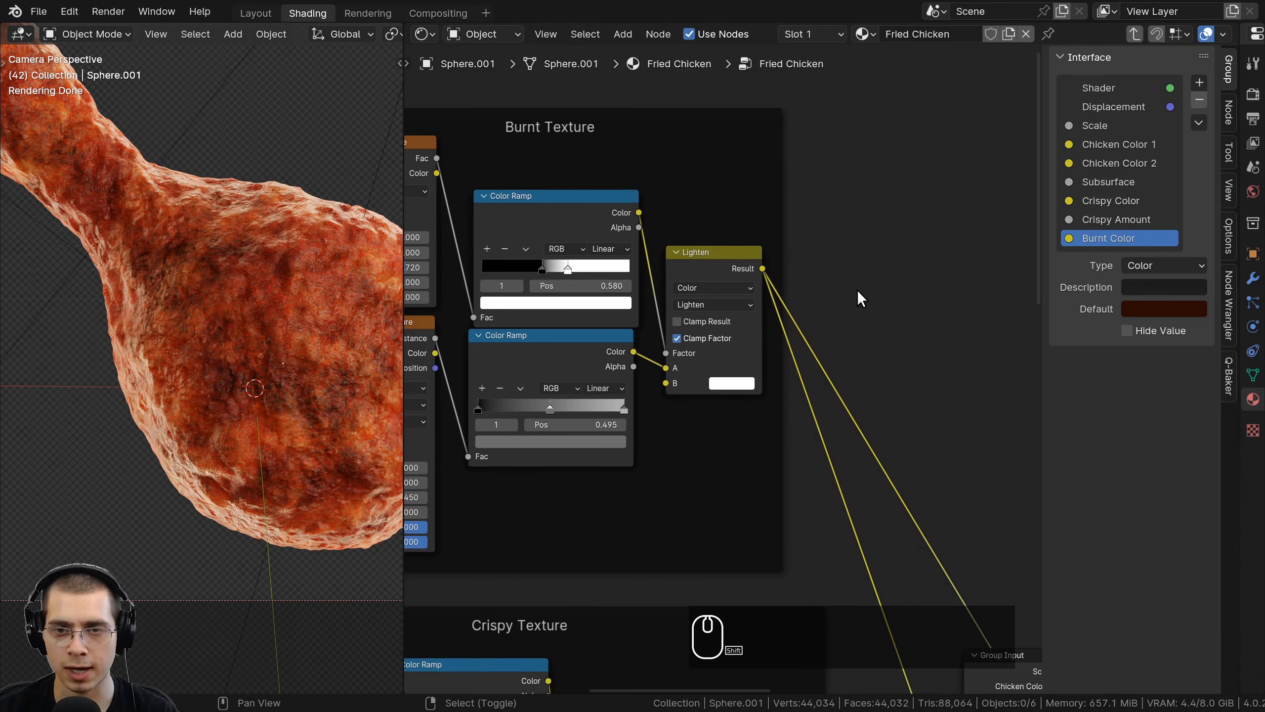
right_click_drag(857, 289, 819, 515, "shift")
key("g")
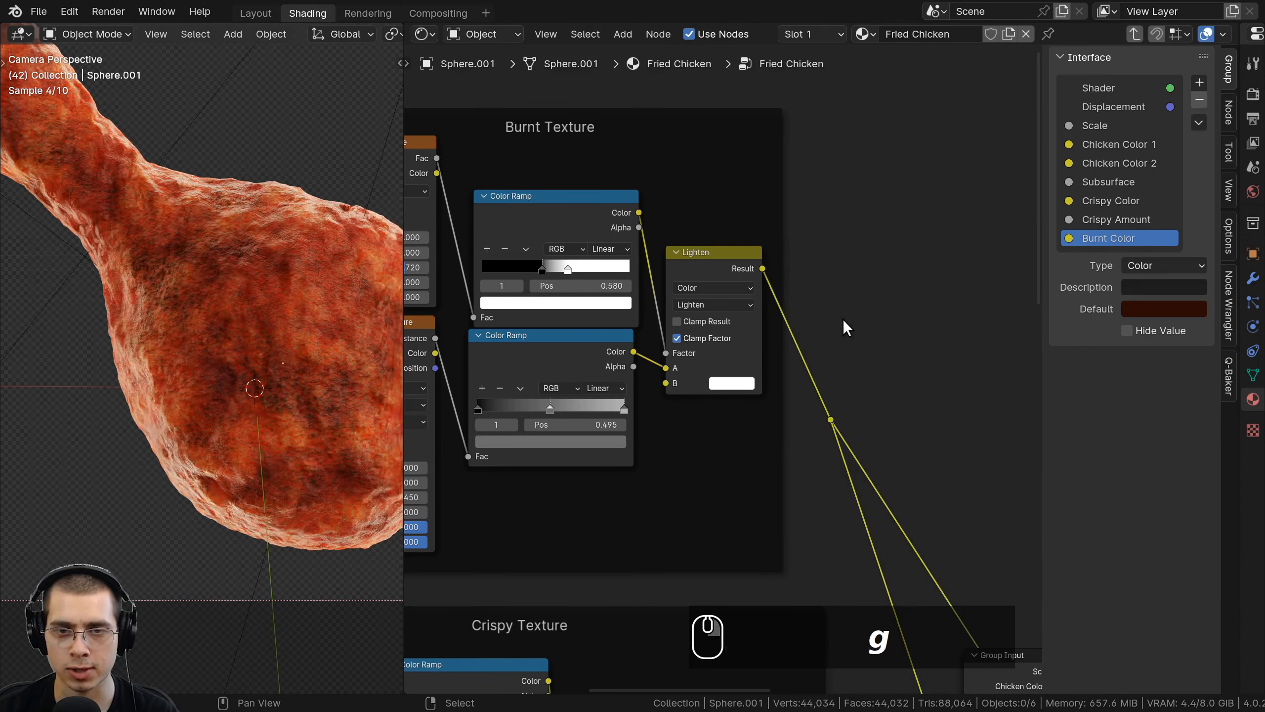
key("g")
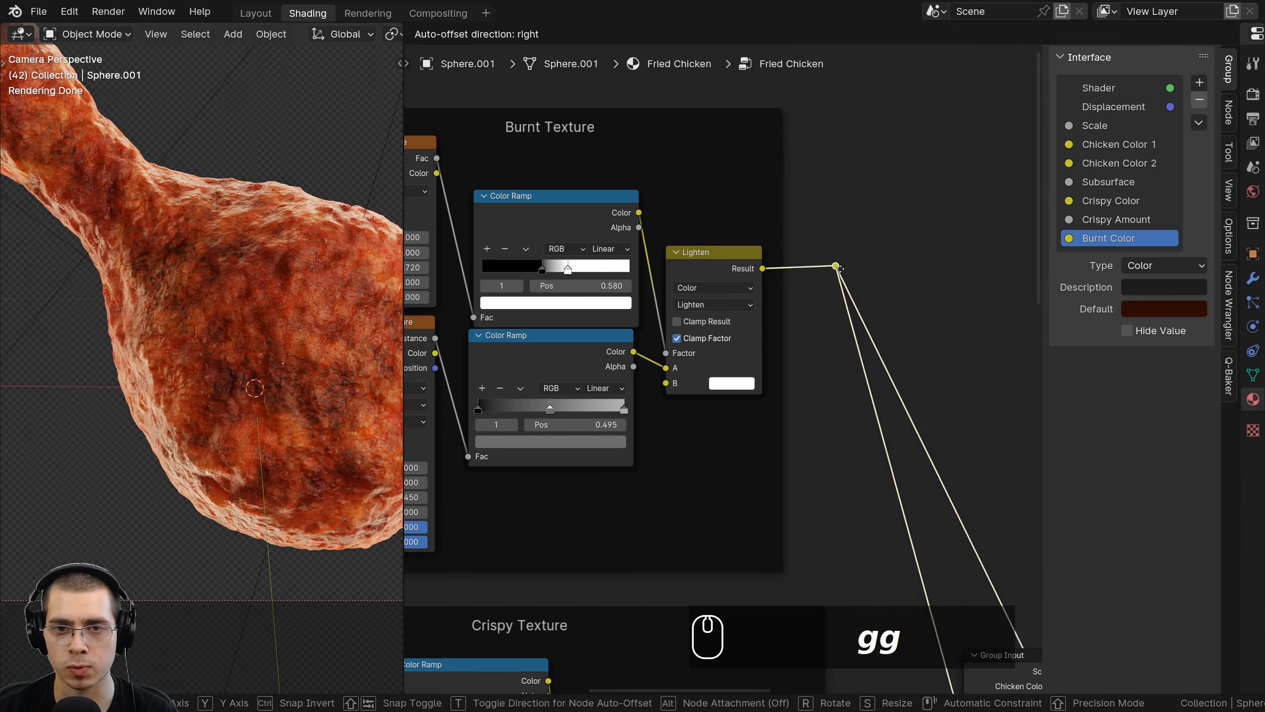
left_click(829, 275)
Insert a Hue/Saturation/Value node on the link between the Lighten node and the new reroute.
key("shift+a")
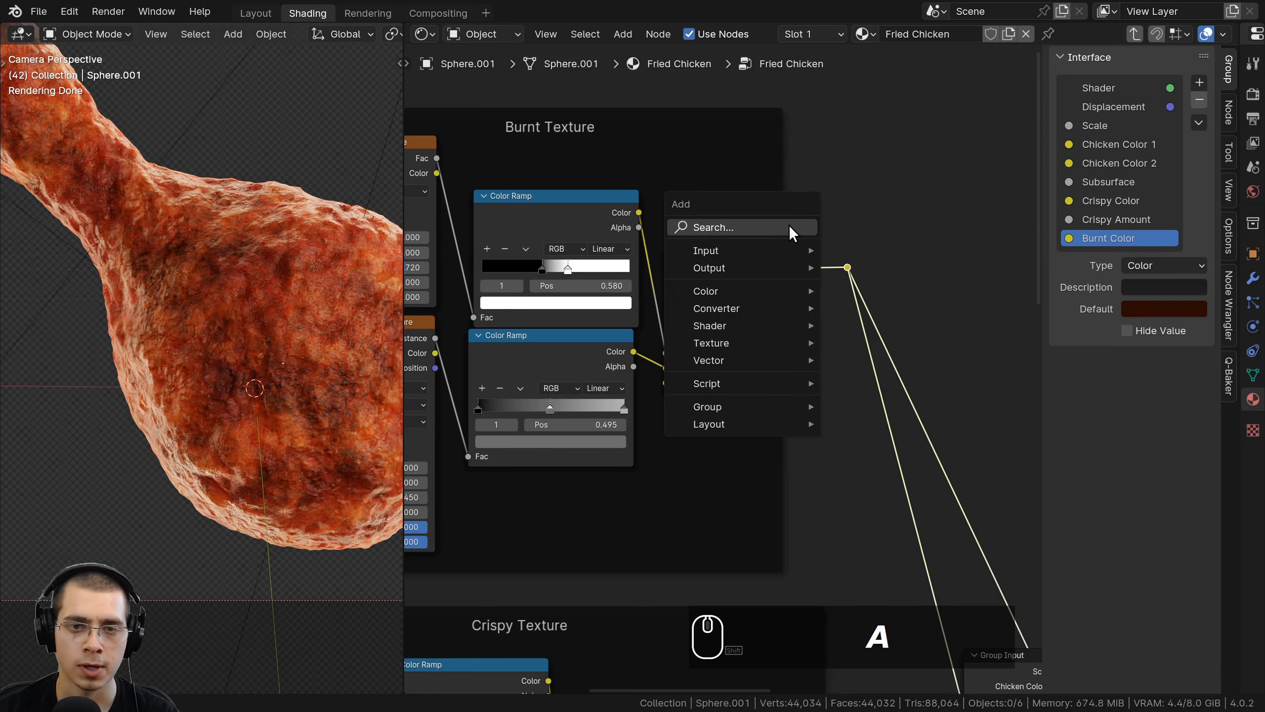
mouse_move(789, 224)
type("hue")
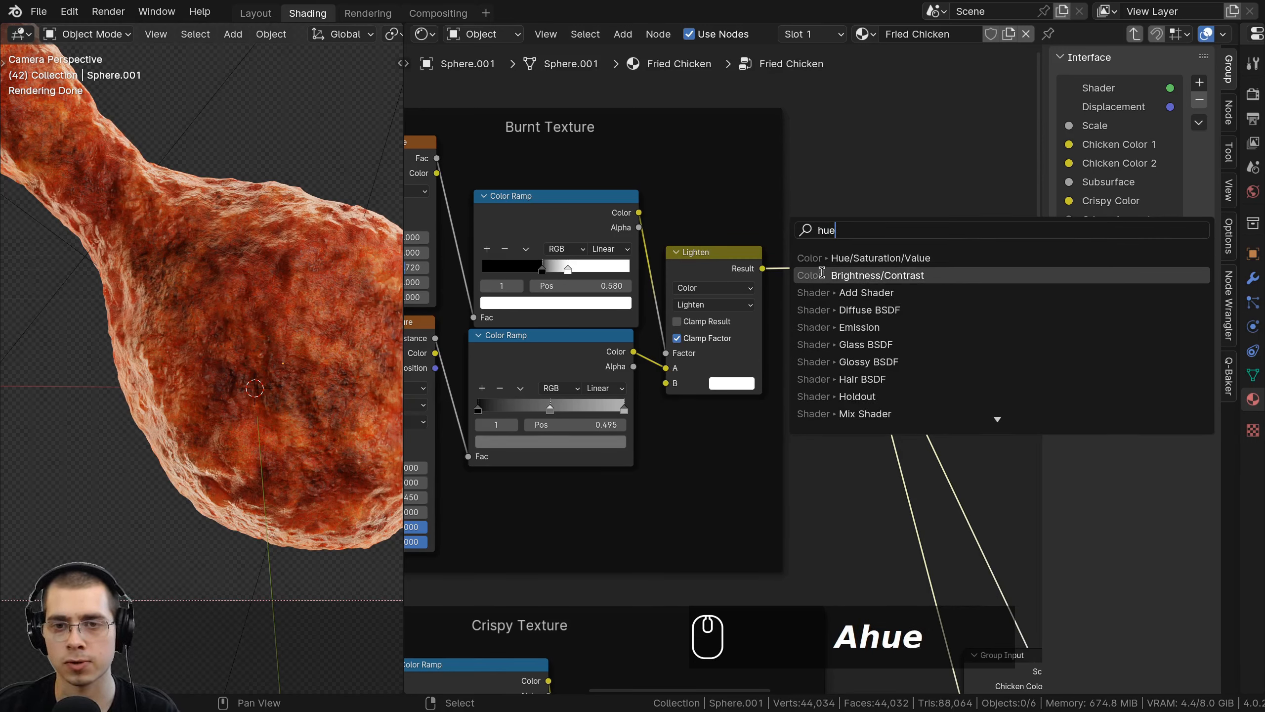
left_click(824, 258)
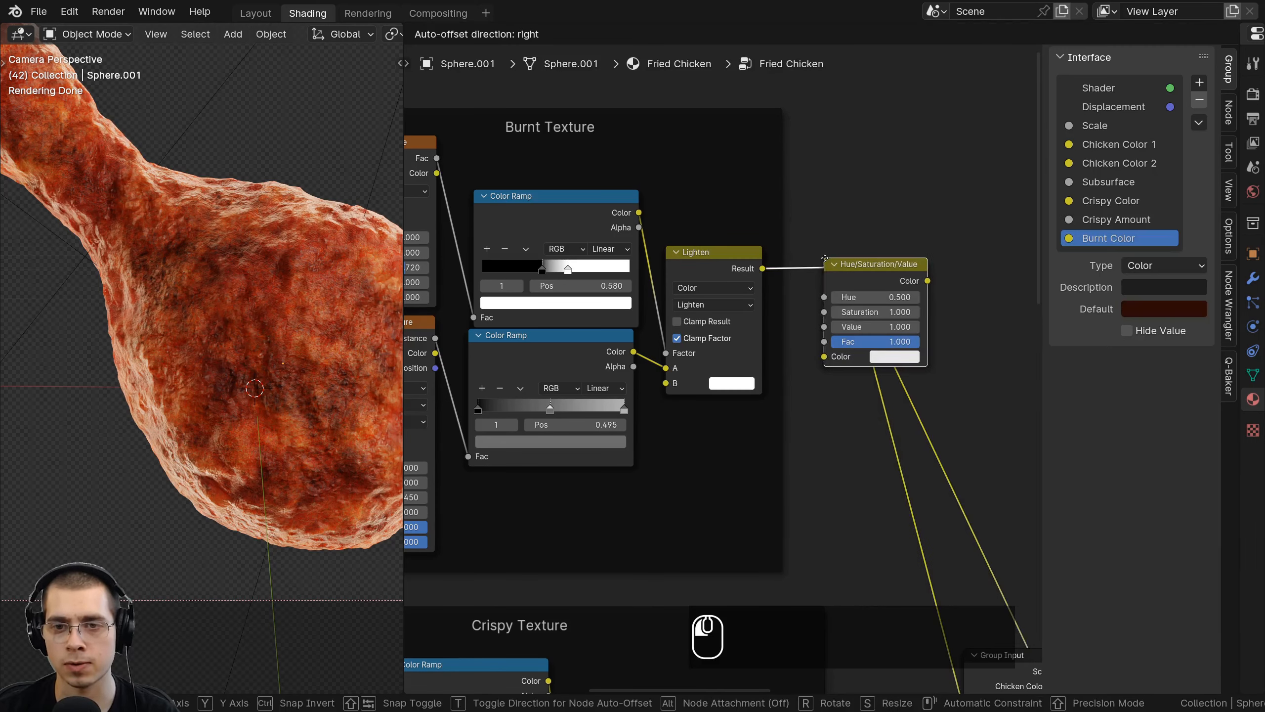
left_click(797, 234)
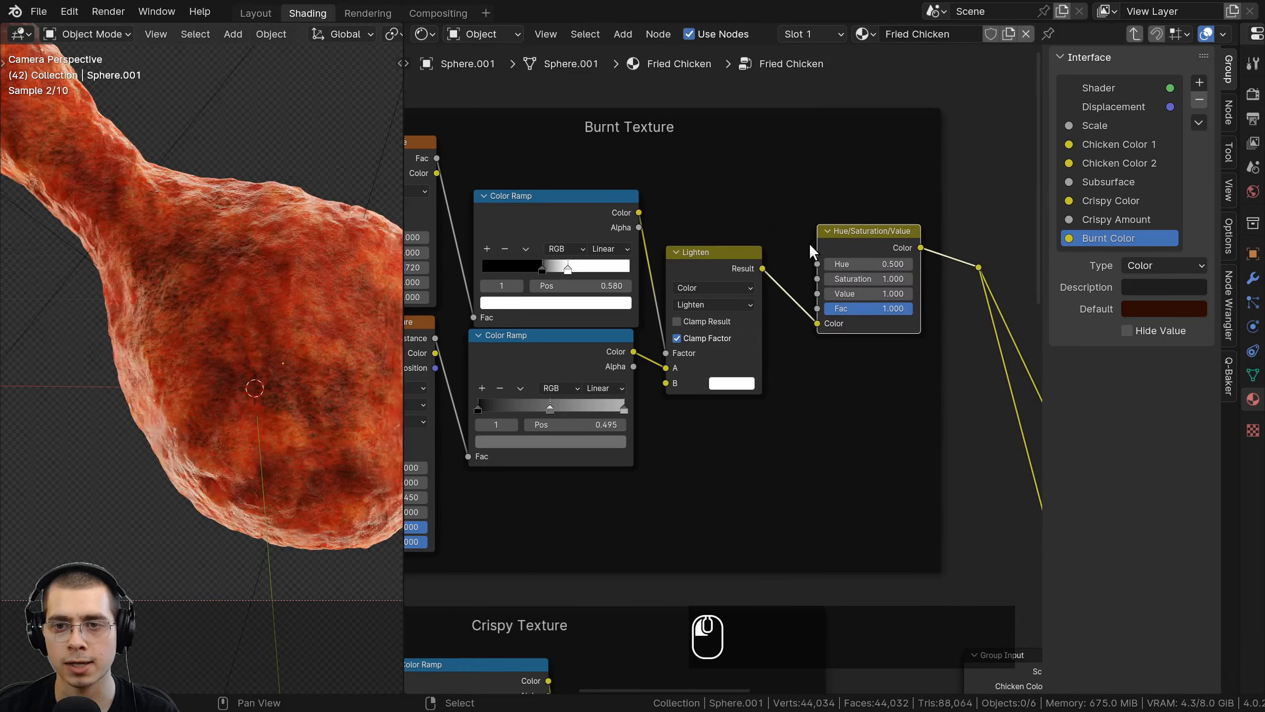
Move the new Hue/Saturation/Value node close beside Lighten and place the reroute just past its Color output.
key("g")
key("g")
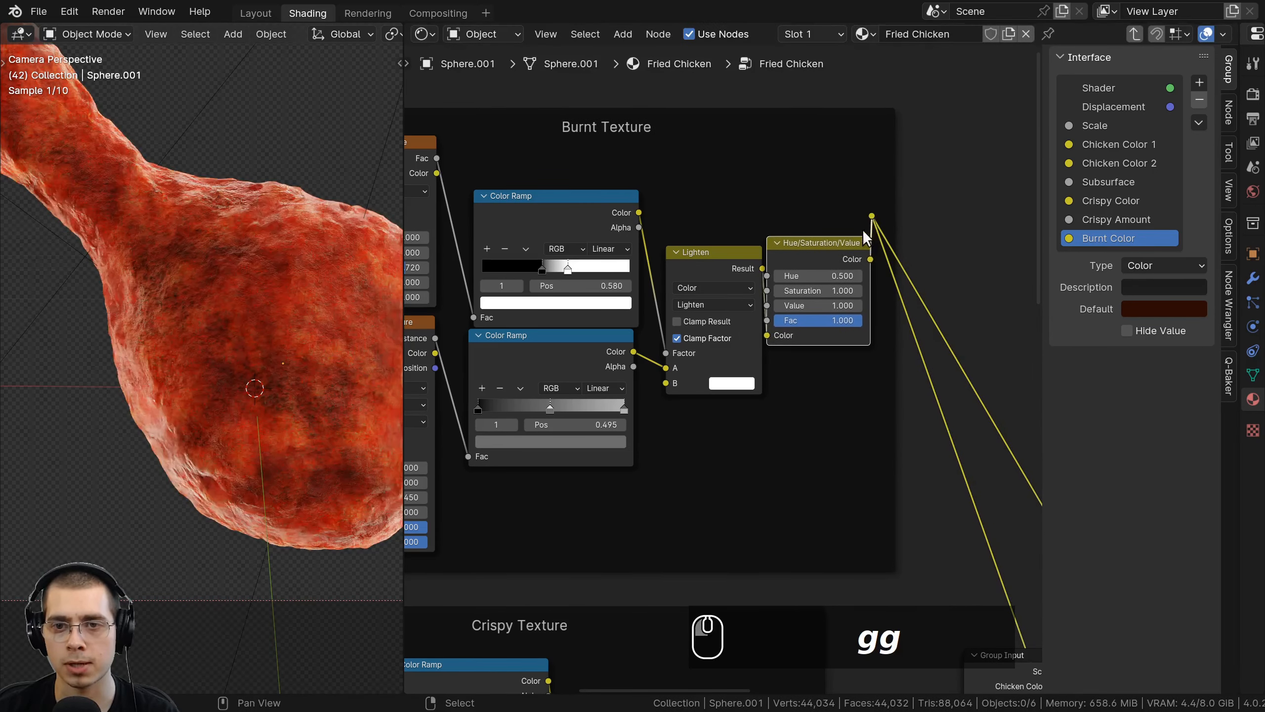
key("g")
key("g")
left_click(892, 251)
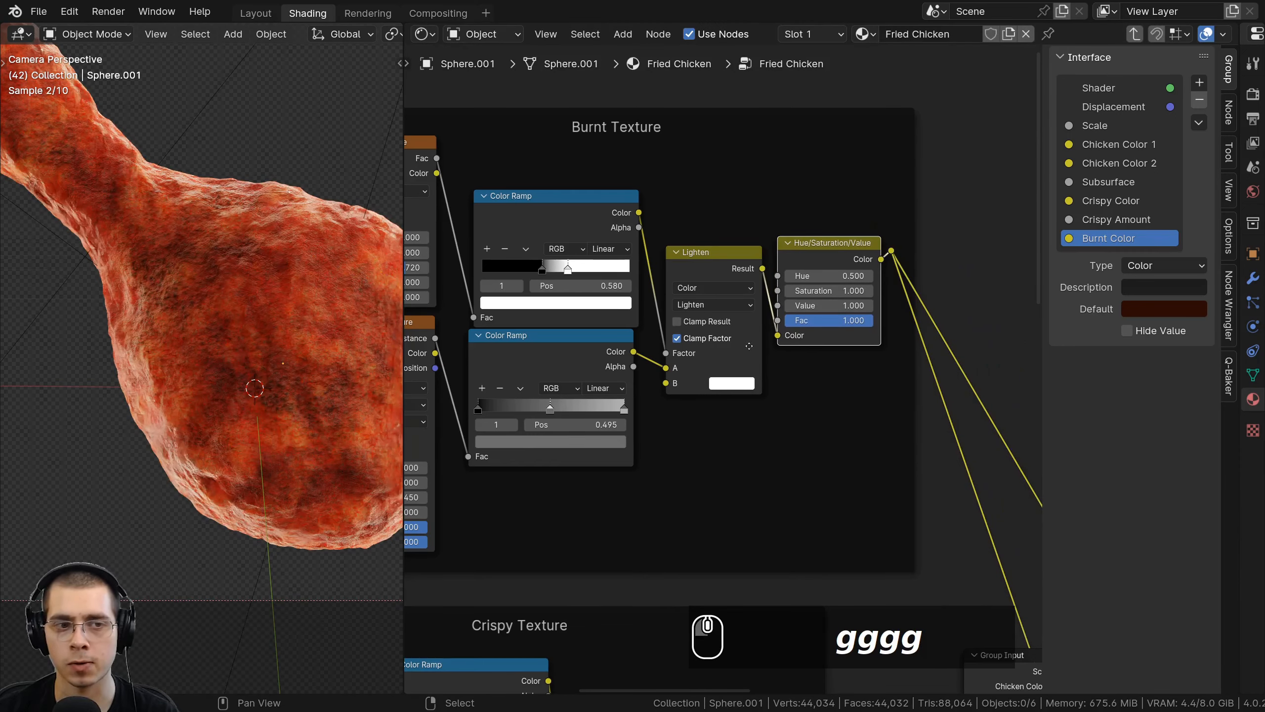
Test the new Hue/Saturation/Value node's Value, and move the Group Input node above the Burnt Texture frame.
scroll(864, 300, "up", 2)
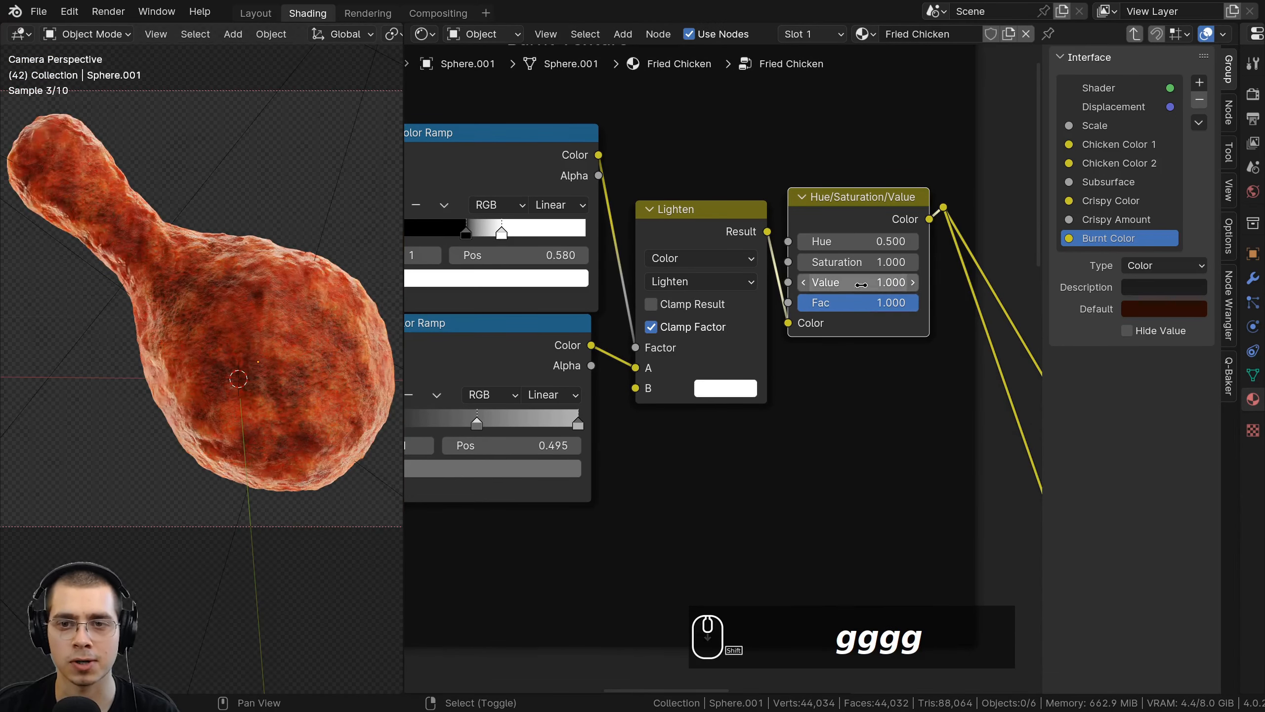
left_click_drag(857, 282, 892, 282)
scroll(815, 367, "down", 4)
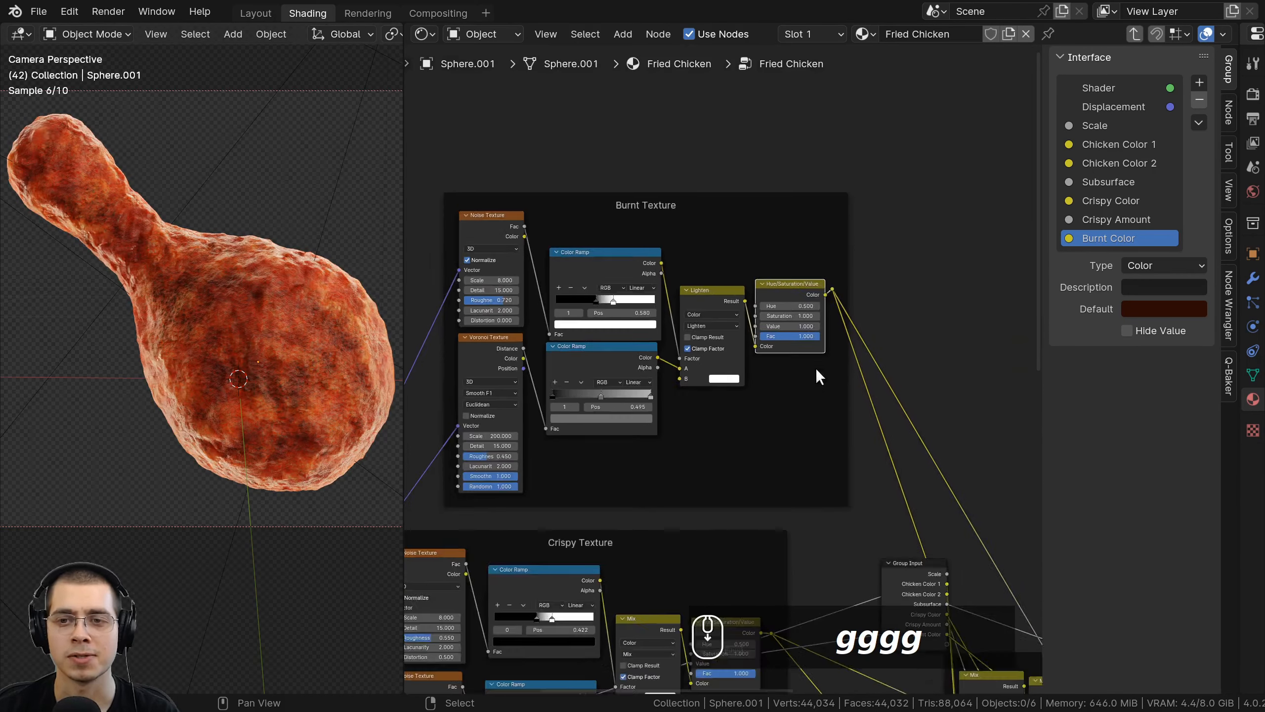
left_click(824, 463)
middle_click_drag(824, 462, 910, 536)
key("g")
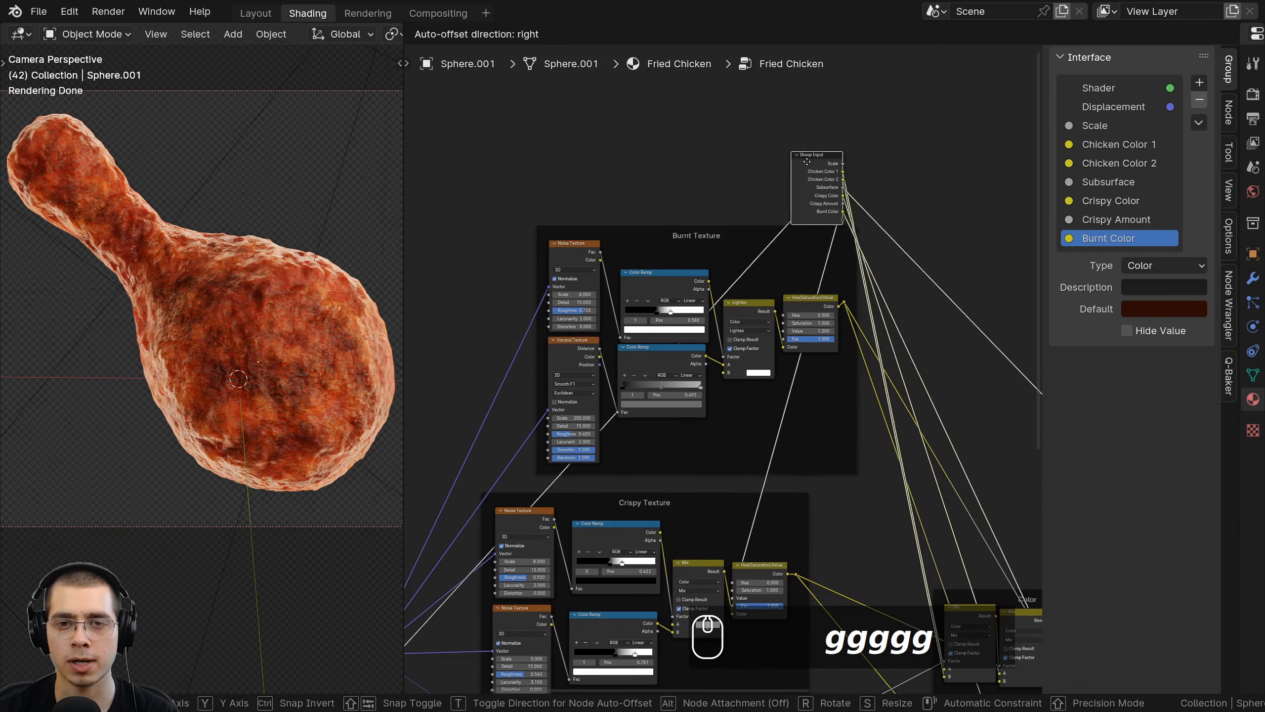
left_click(716, 155)
Expose the Value of the Burnt Texture's Hue/Saturation/Value node as a group input named Burnt Amount.
scroll(707, 290, "up", 5)
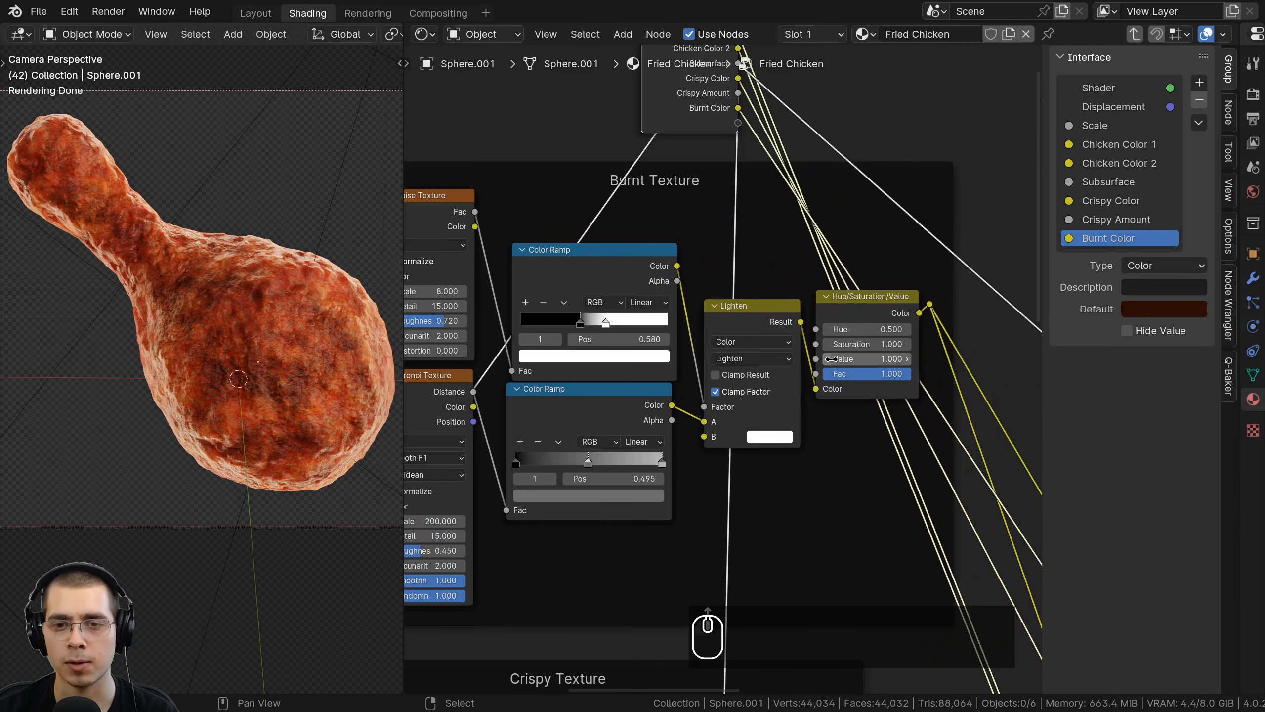
left_click_drag(820, 427, 745, 403)
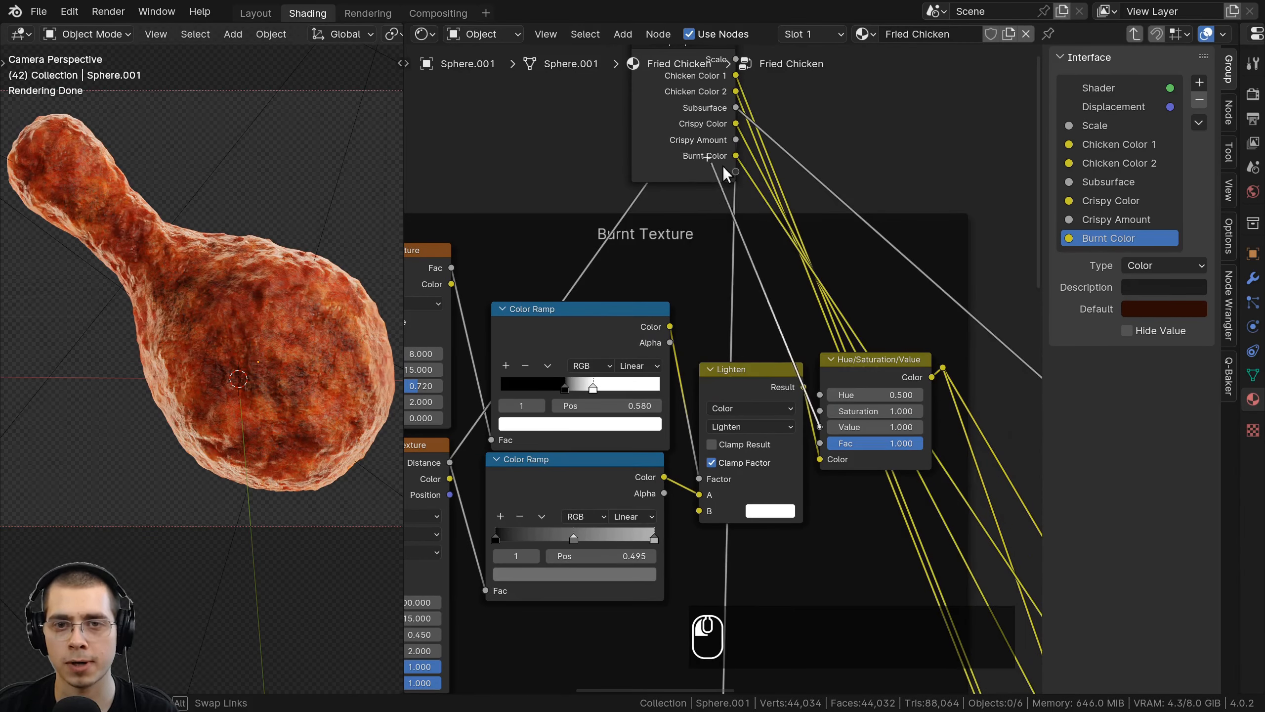
left_click_drag(733, 175, 735, 172)
double_click(1134, 257)
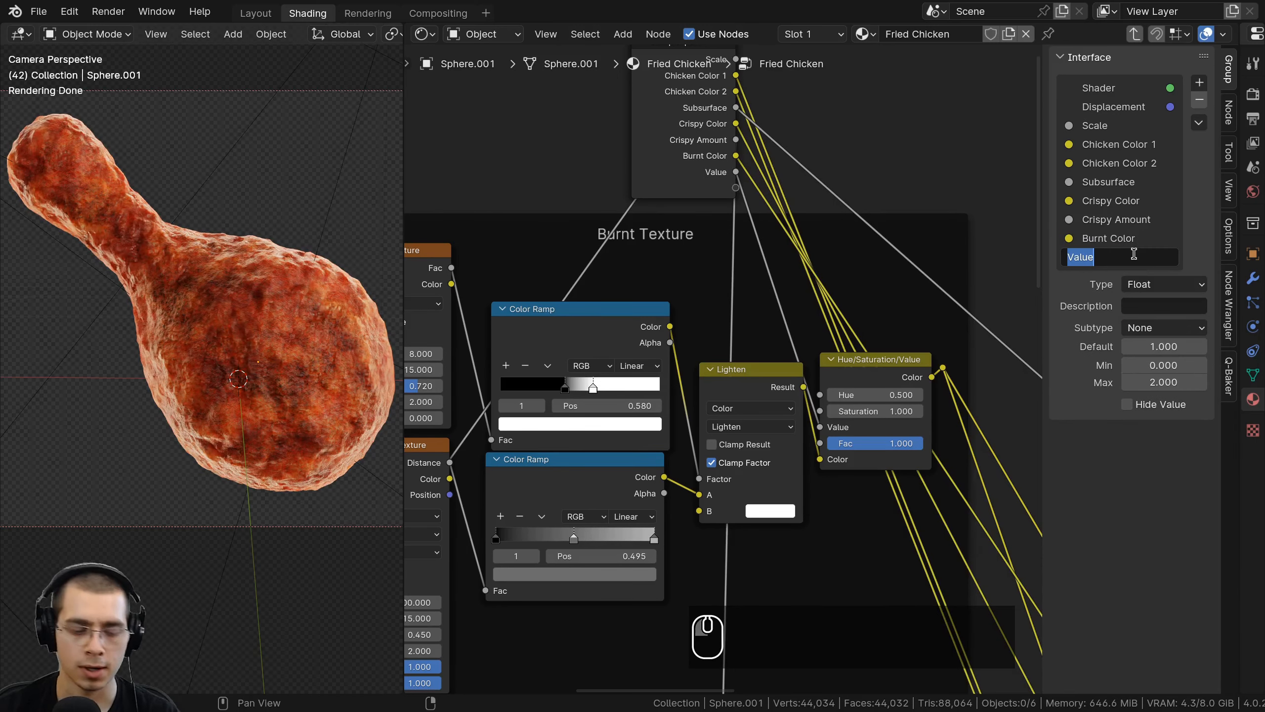
type("Burnt A")
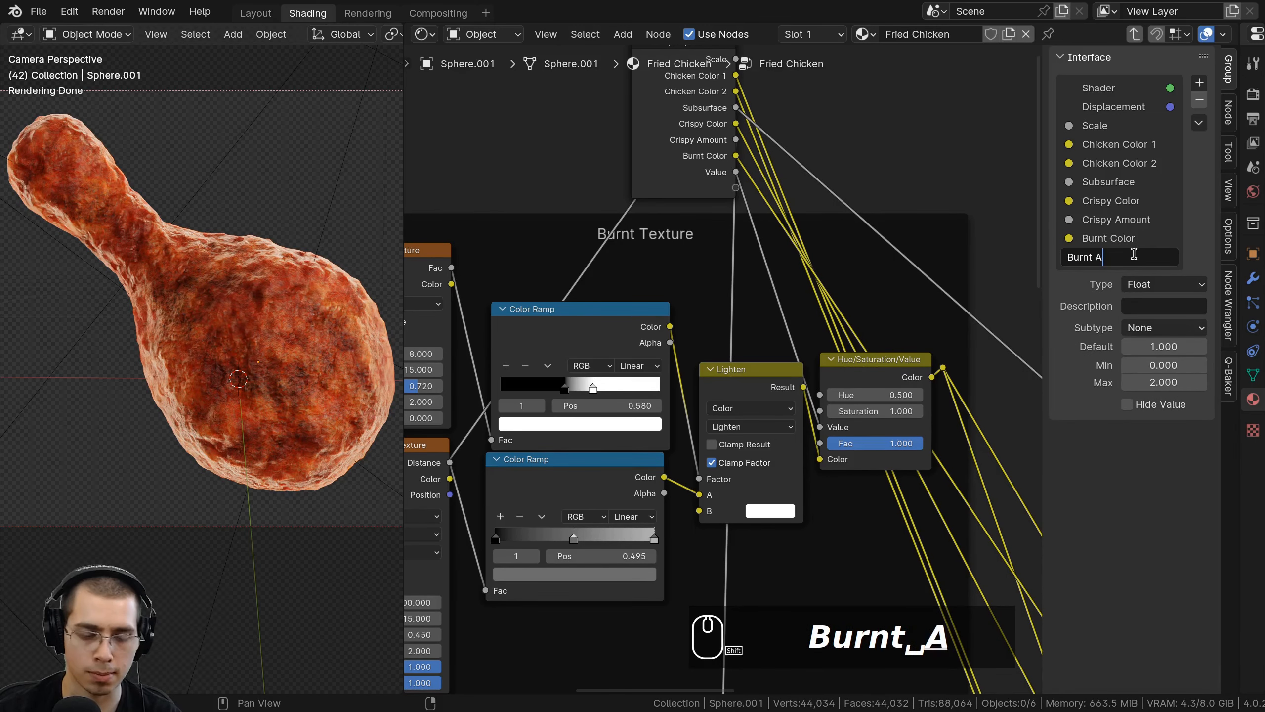
type("mount")
key("Return")
Move the Group Input node above the Roughness frame, near the Principled BSDF.
scroll(736, 182, "down", 2)
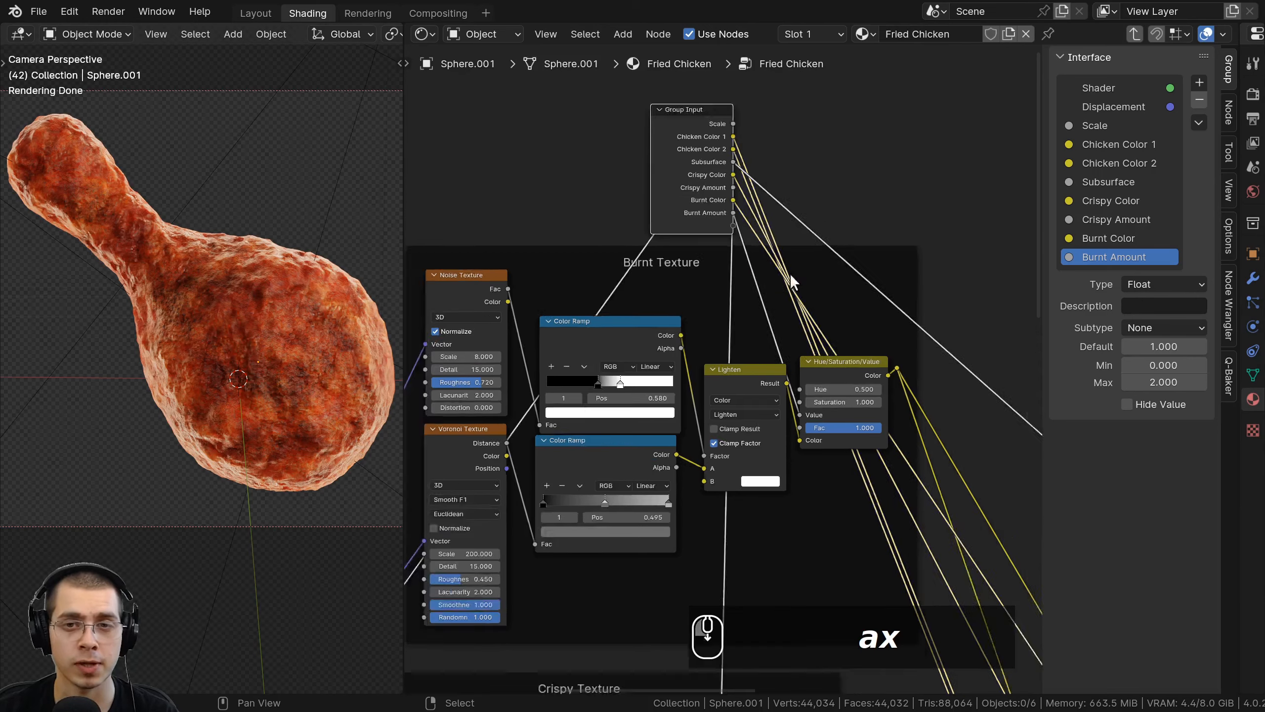
scroll(790, 274, "down", 2)
key("g")
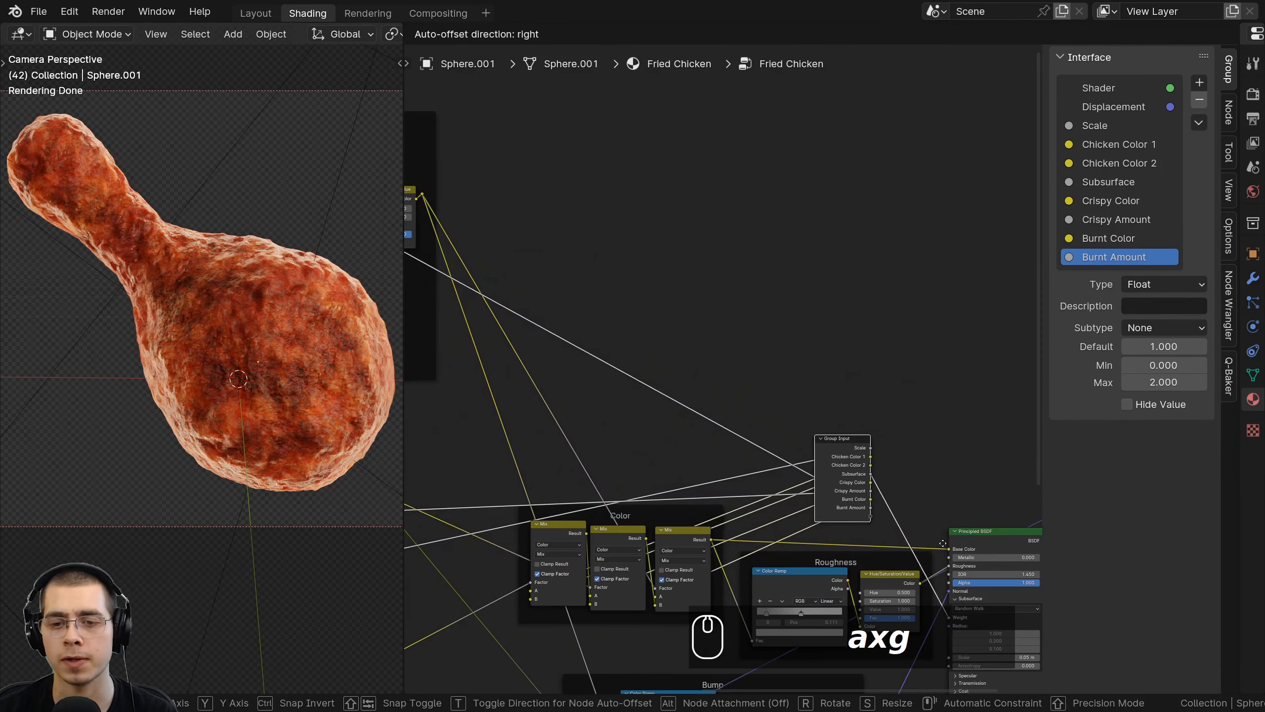
left_click(943, 543)
Try a Value of 2.000 on the Roughness frame's Hue/Saturation/Value node.
scroll(859, 389, "up", 4)
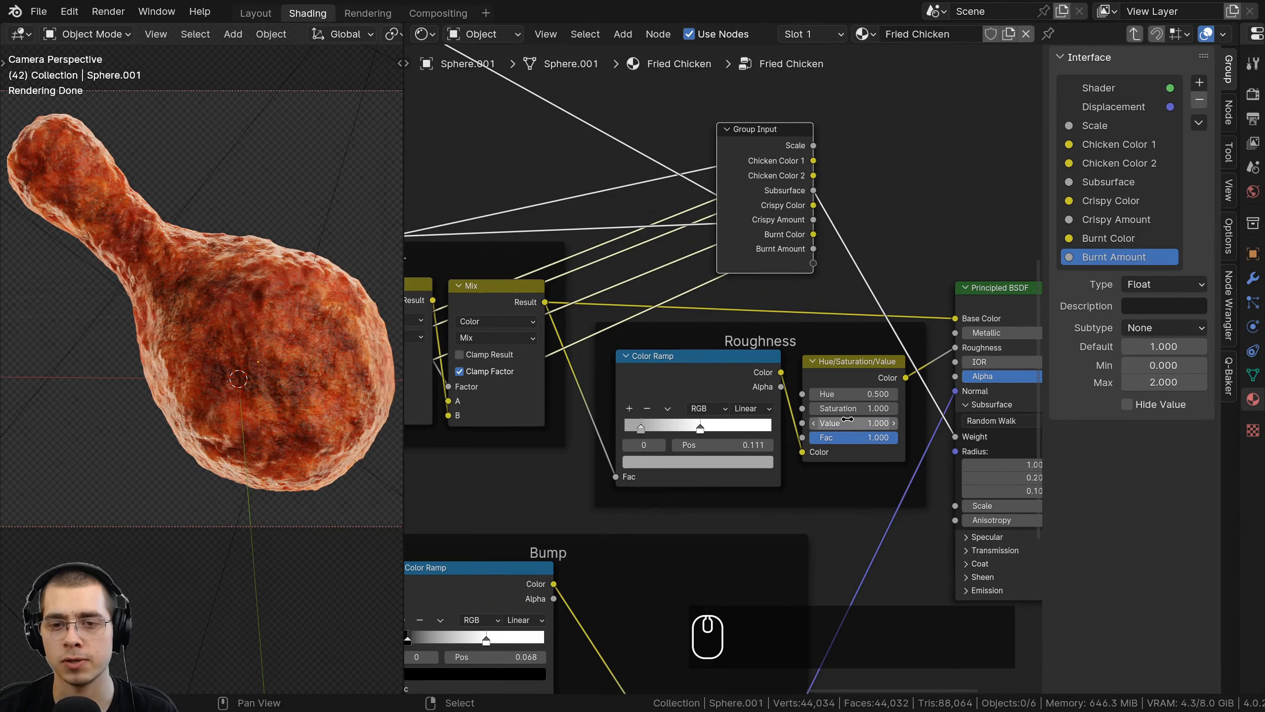
left_click_drag(853, 423, 877, 423)
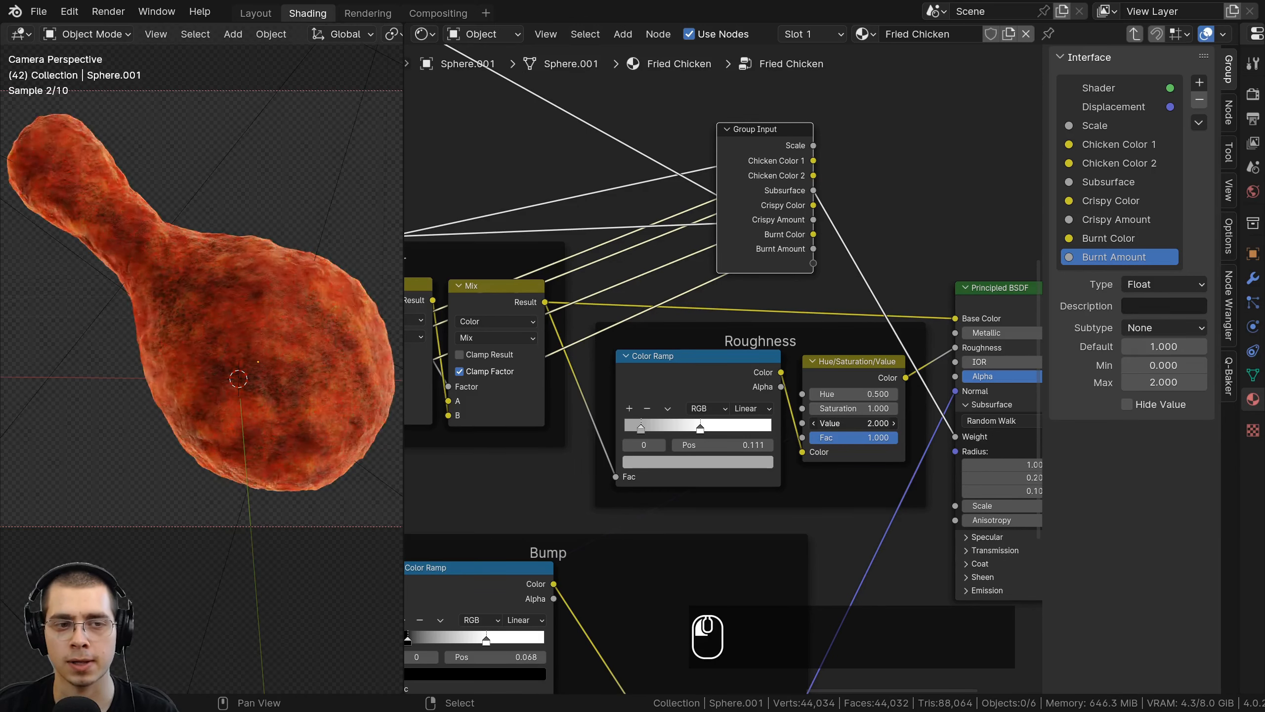
key("Escape")
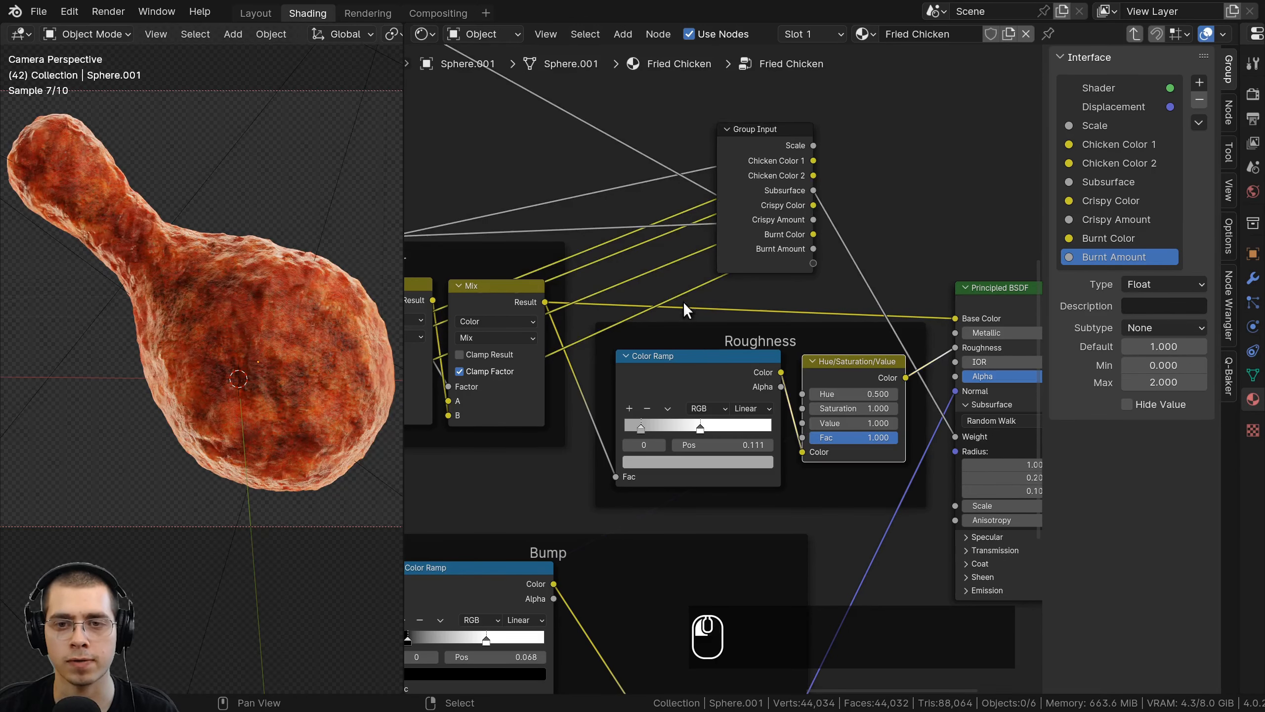
Expose the Value of the Roughness frame's Hue/Saturation/Value node as a group input named Roughness.
left_click_drag(803, 422, 814, 263)
left_click(1086, 278)
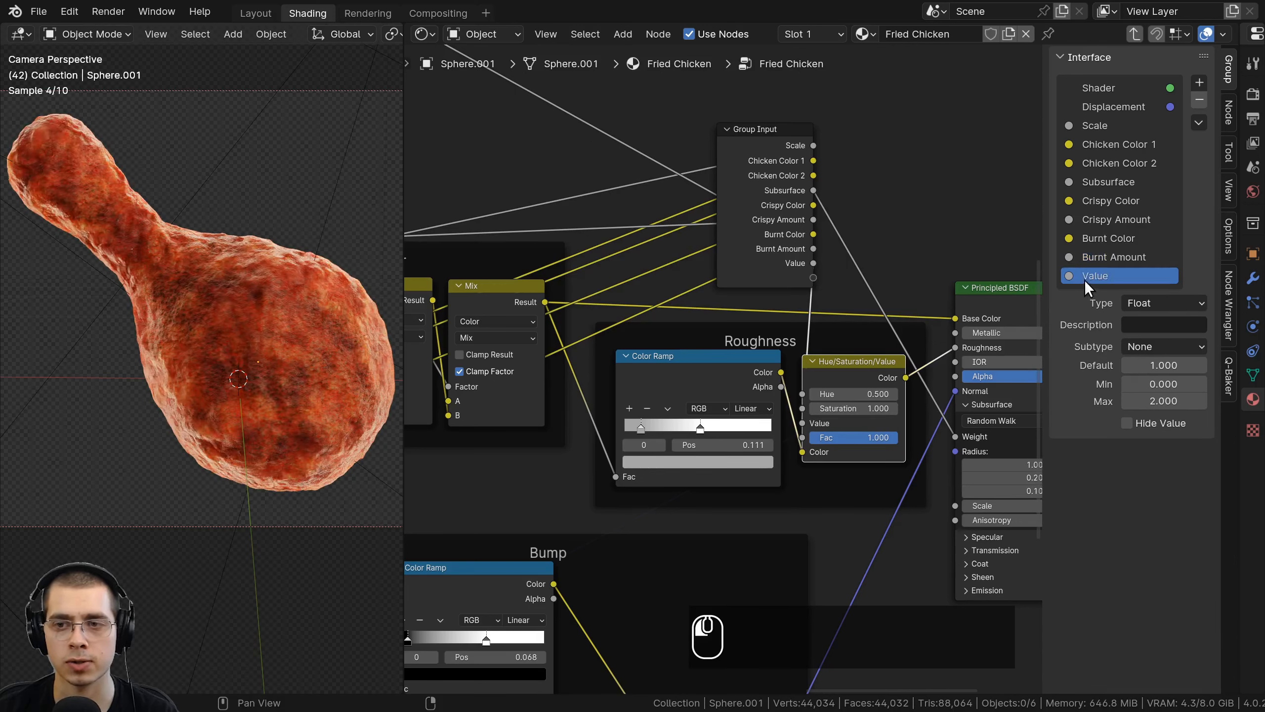
type("Rough")
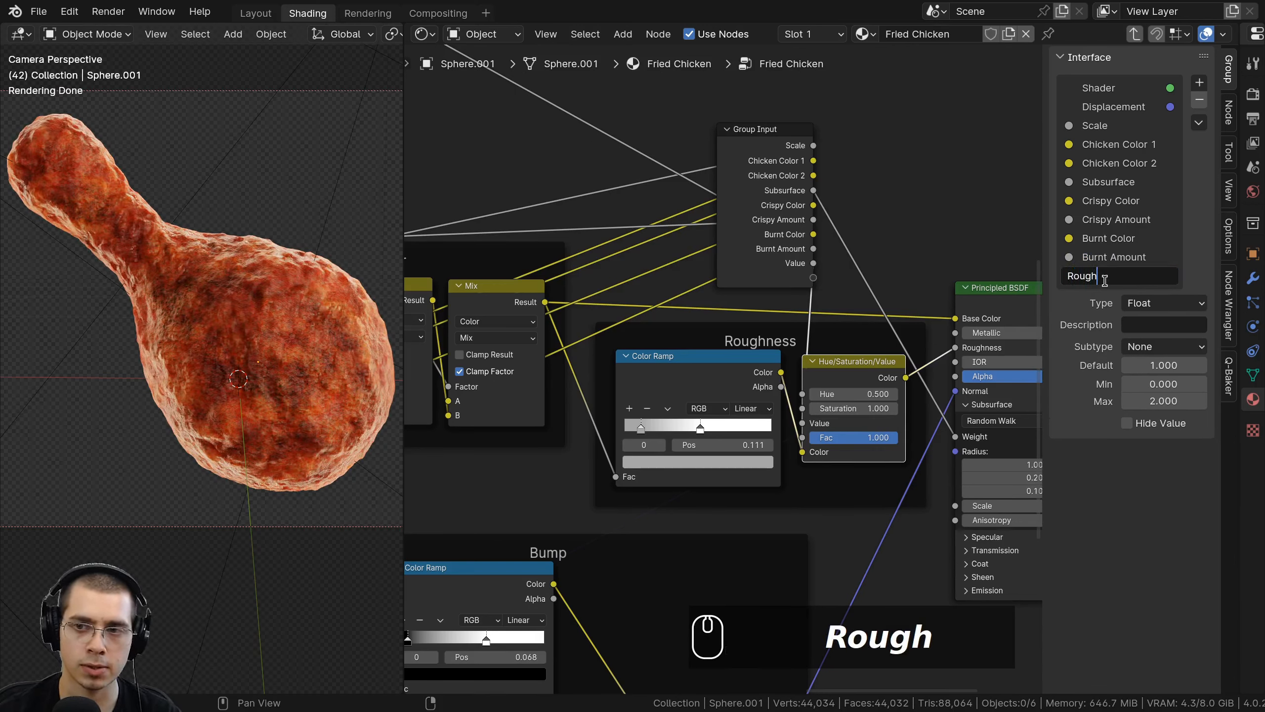
type("ness")
key("Return")
key("a")
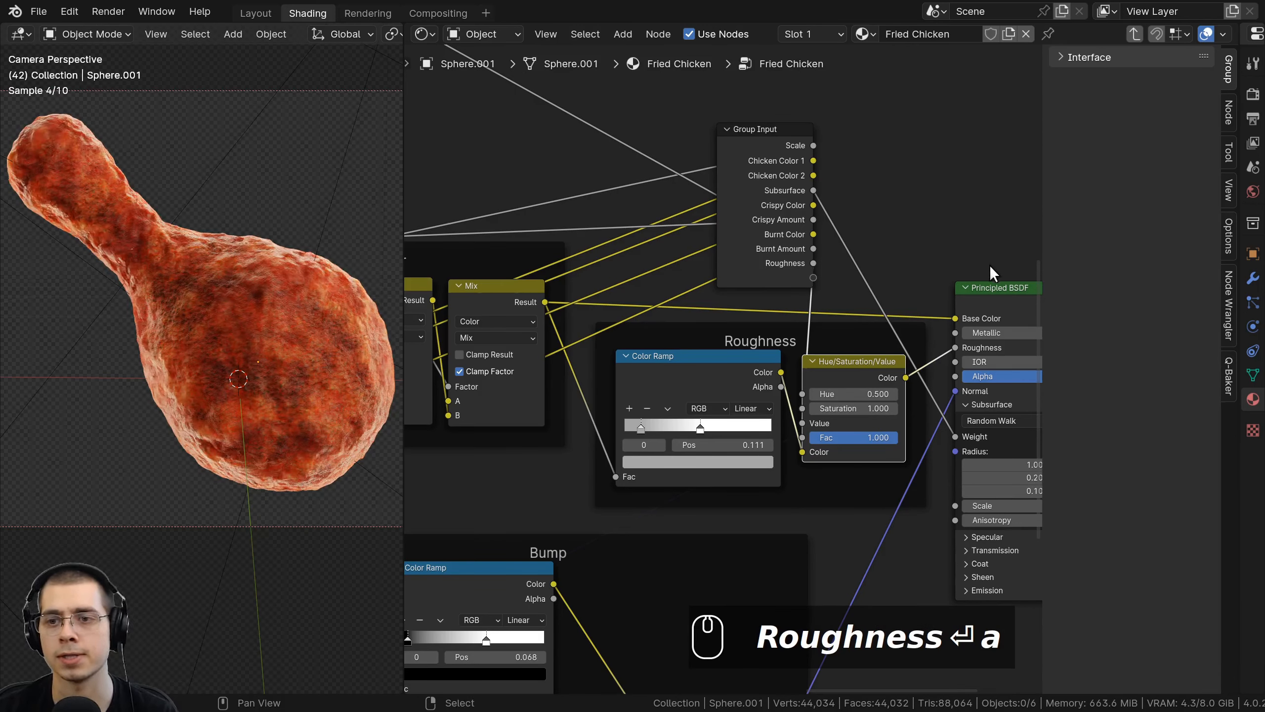
left_click(1096, 58)
Move the Group Input node to the input side of the Bump frame.
scroll(752, 273, "down", 3)
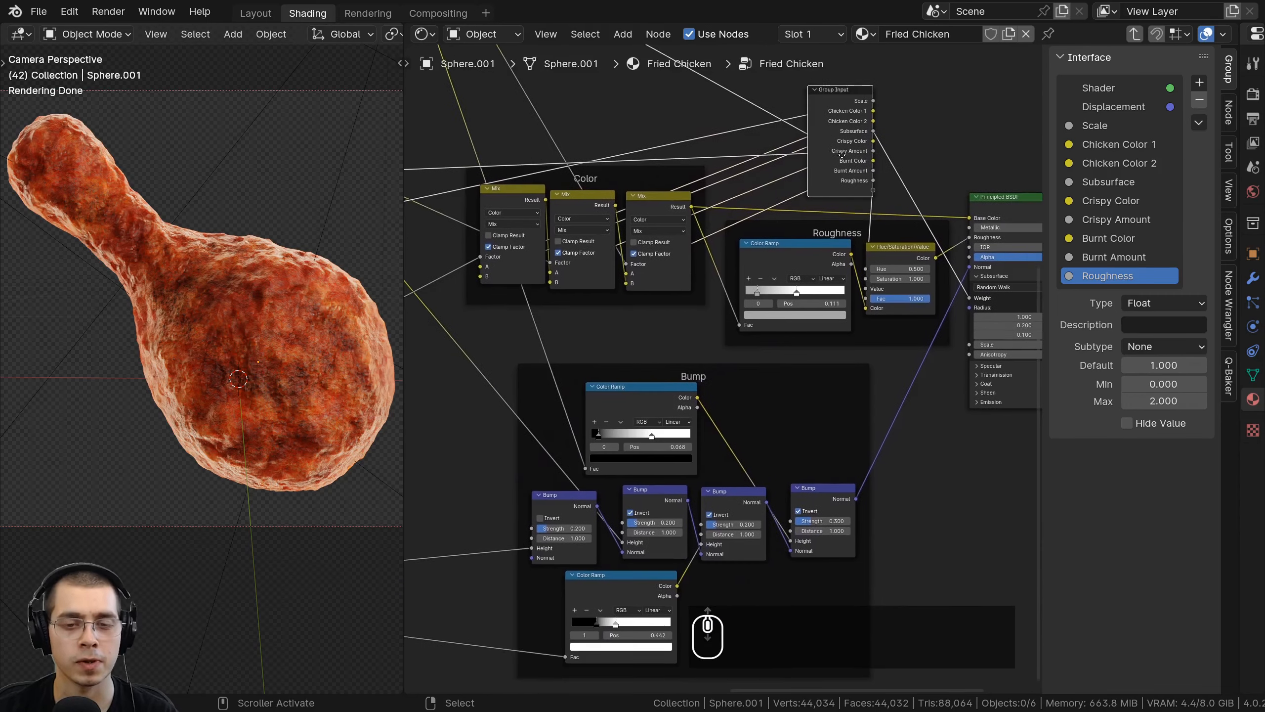
middle_click_drag(862, 165, 910, 122)
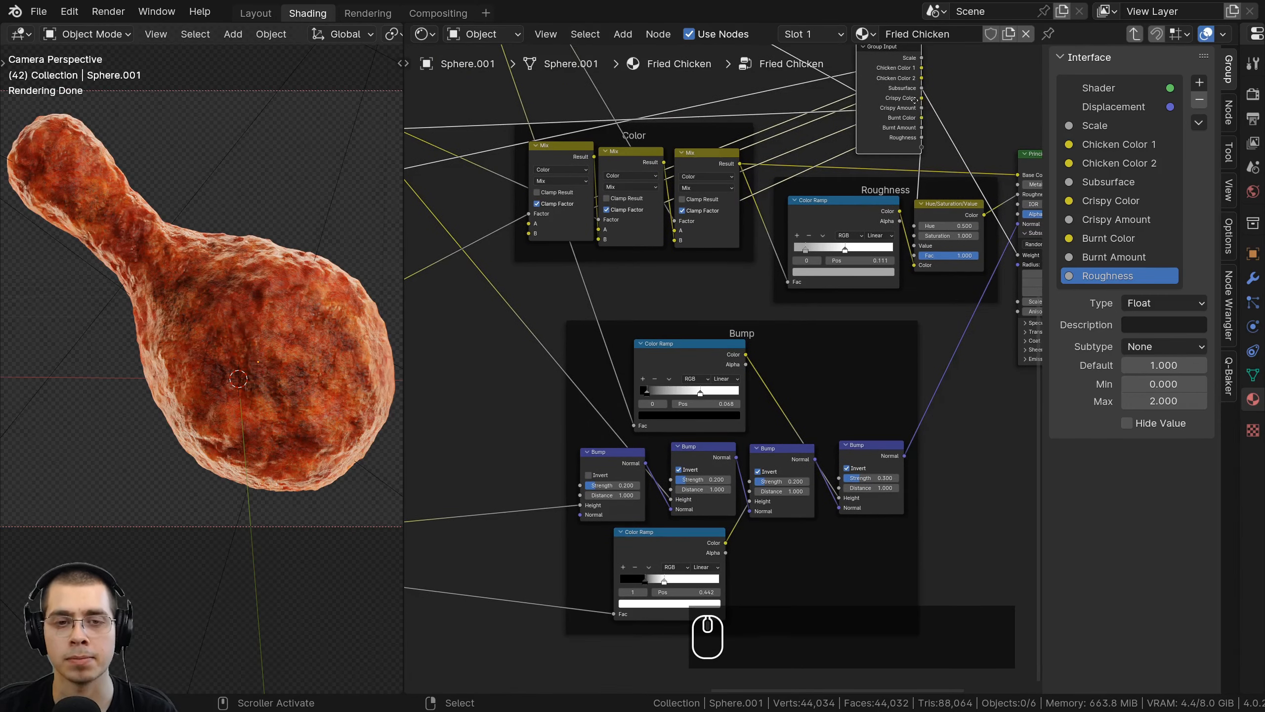
key("g")
left_click(577, 348)
middle_click_drag(577, 348, 719, 242)
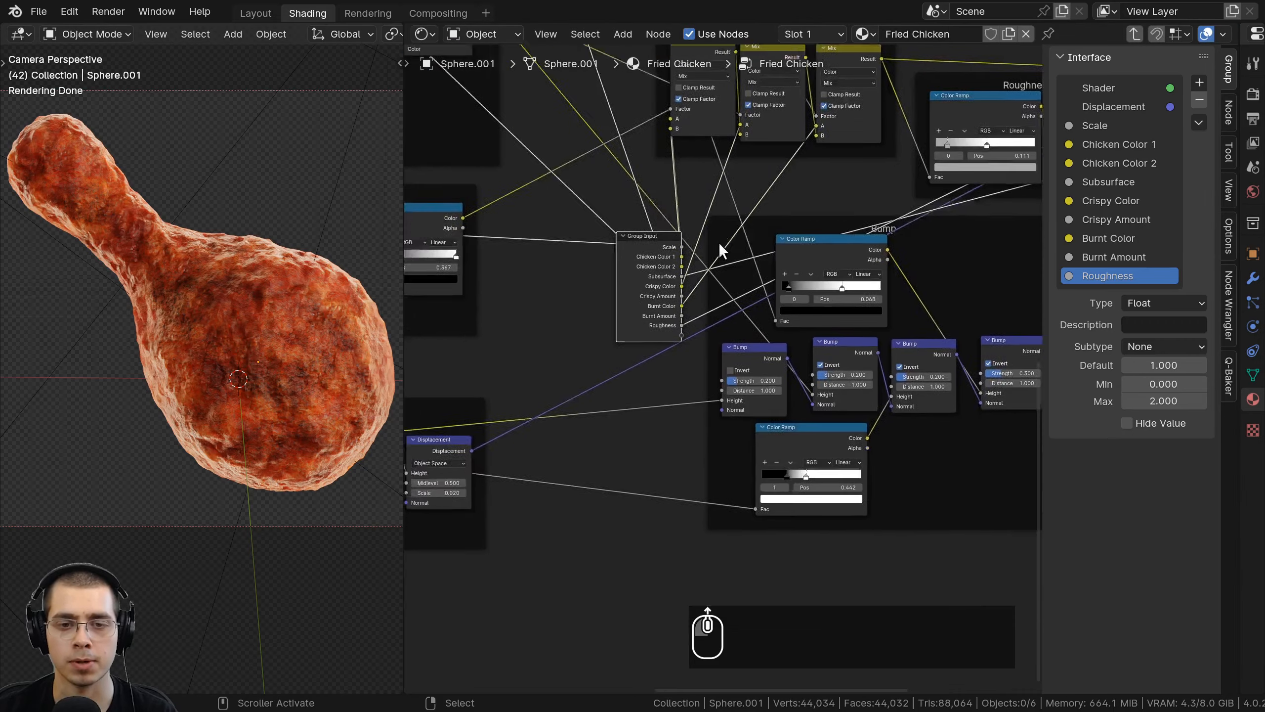
Move the last Bump node in the Bump frame slightly above the other three Bump nodes.
scroll(719, 242, "up", 3)
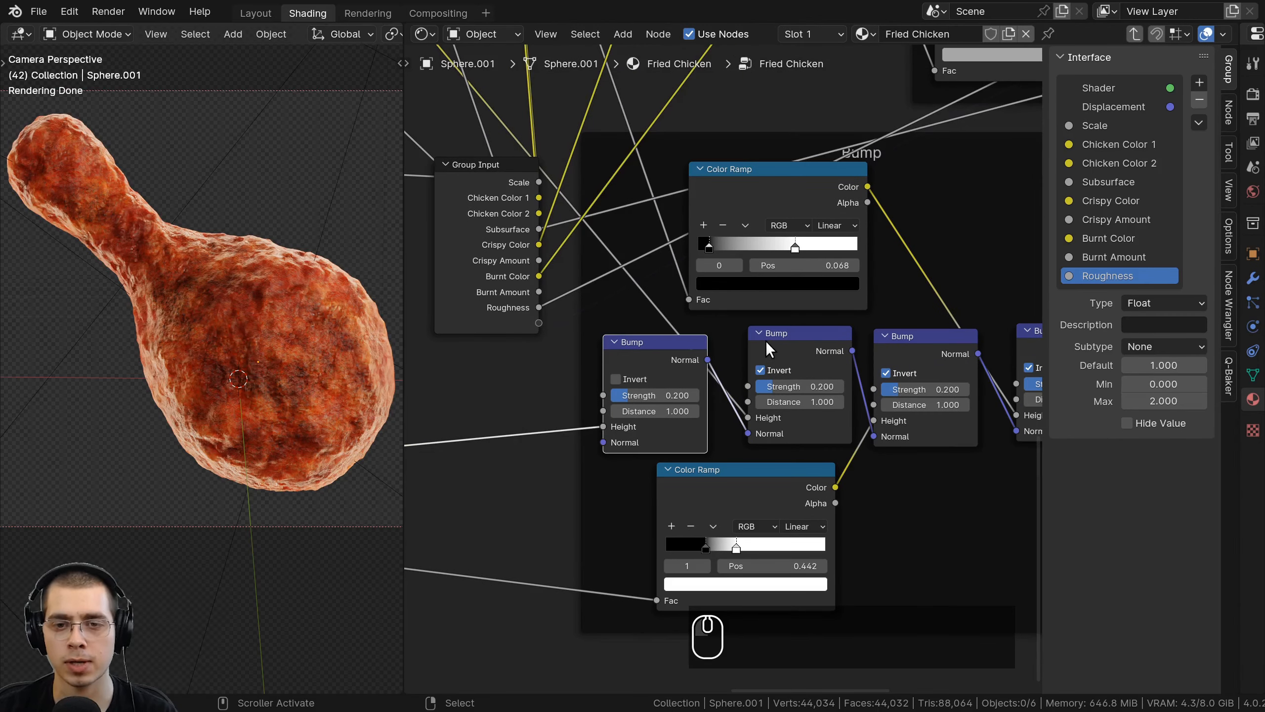
left_click(918, 372)
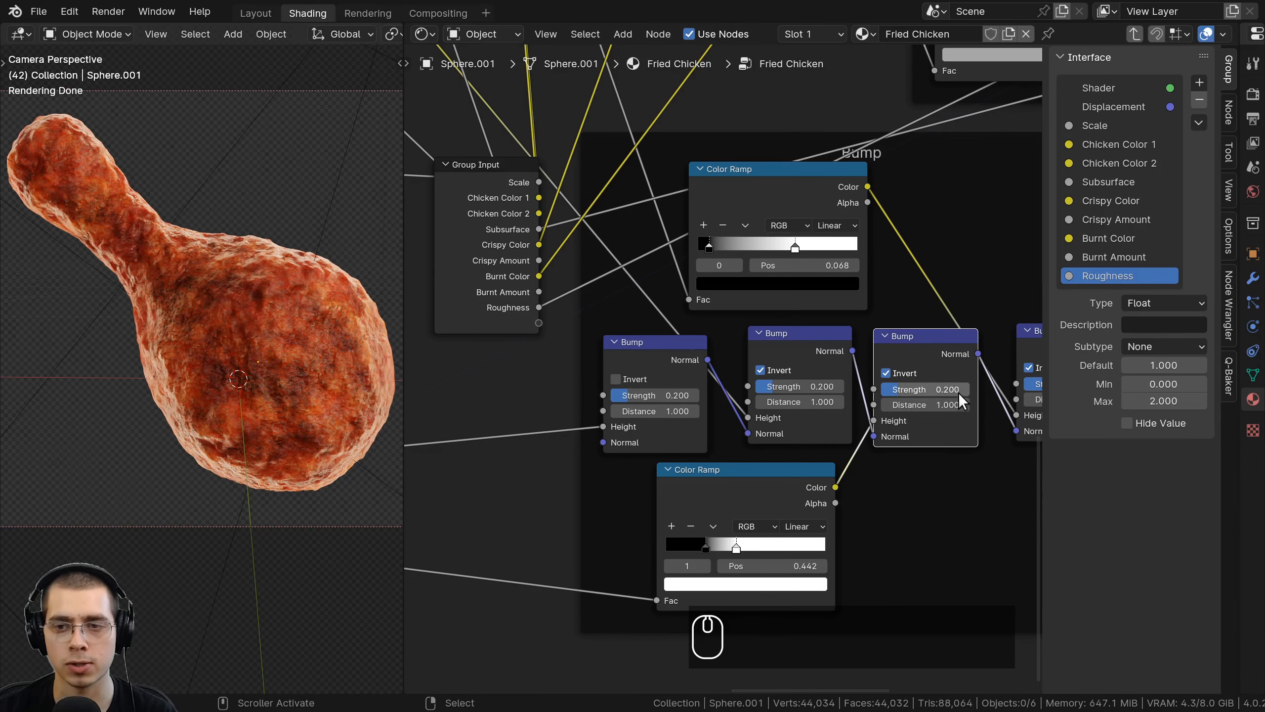
left_click_drag(1025, 346, 1024, 314)
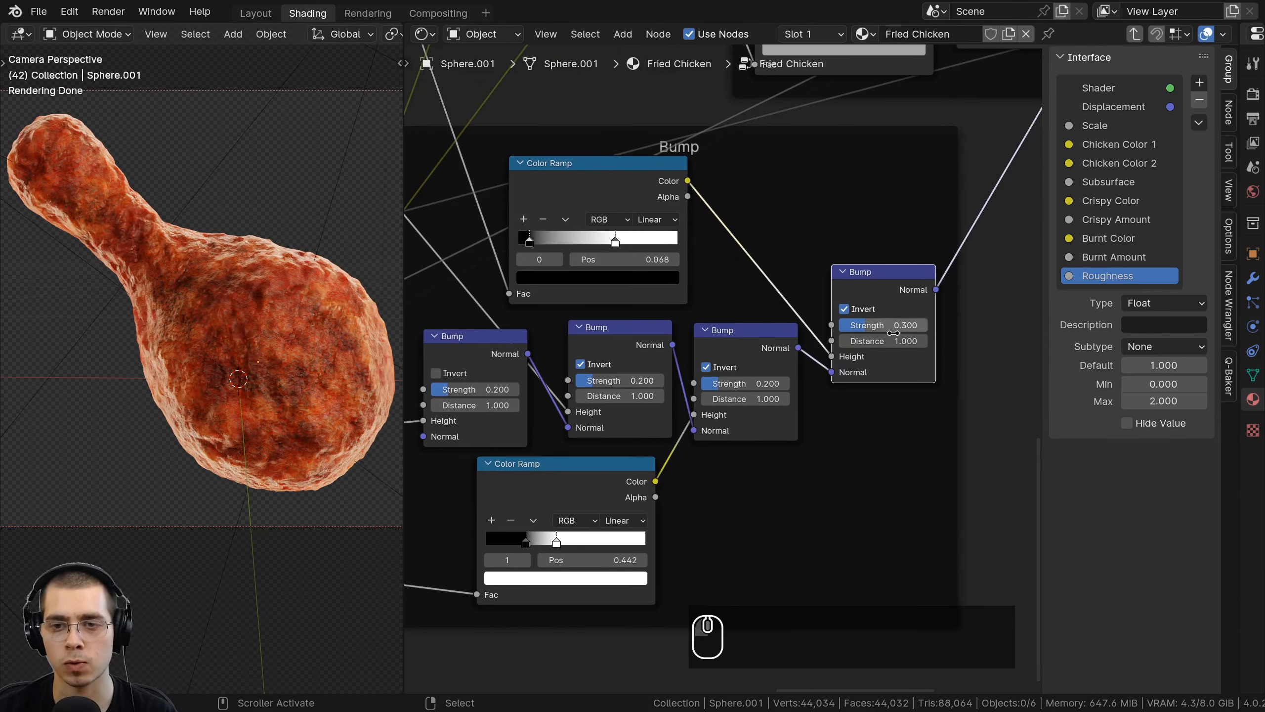
left_click_drag(892, 326, 886, 301)
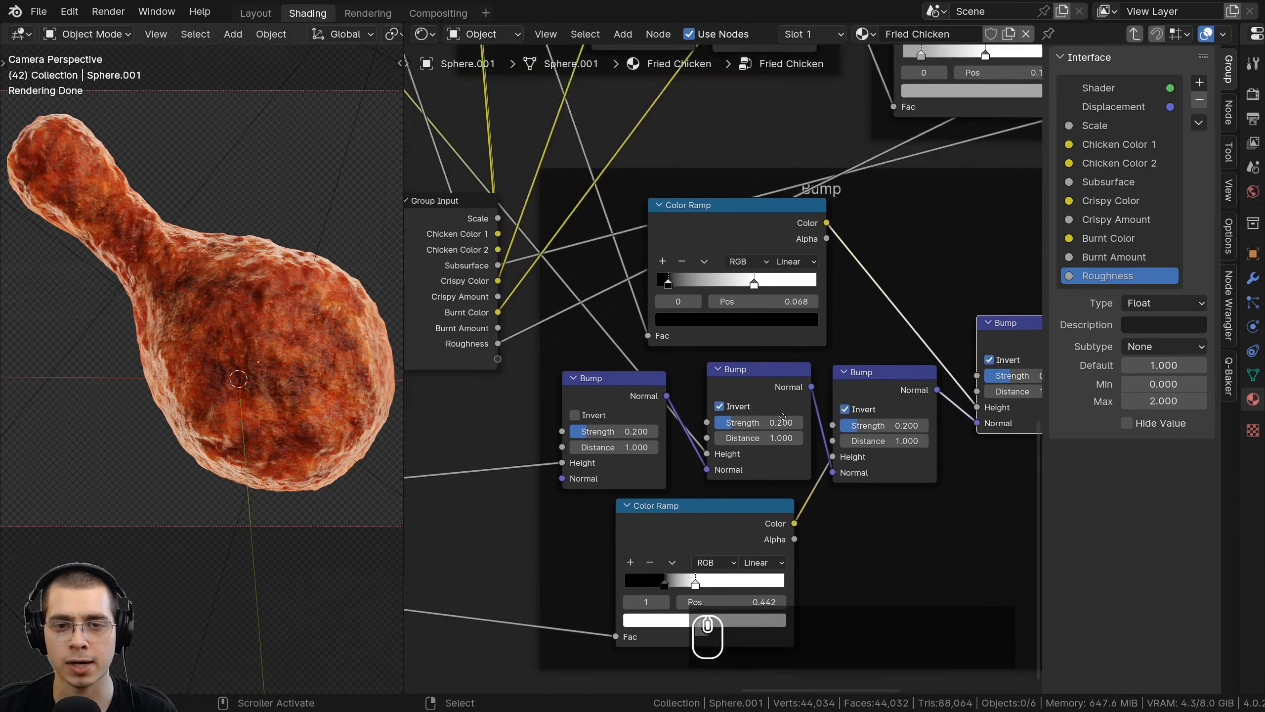
scroll(783, 416, "up", 1)
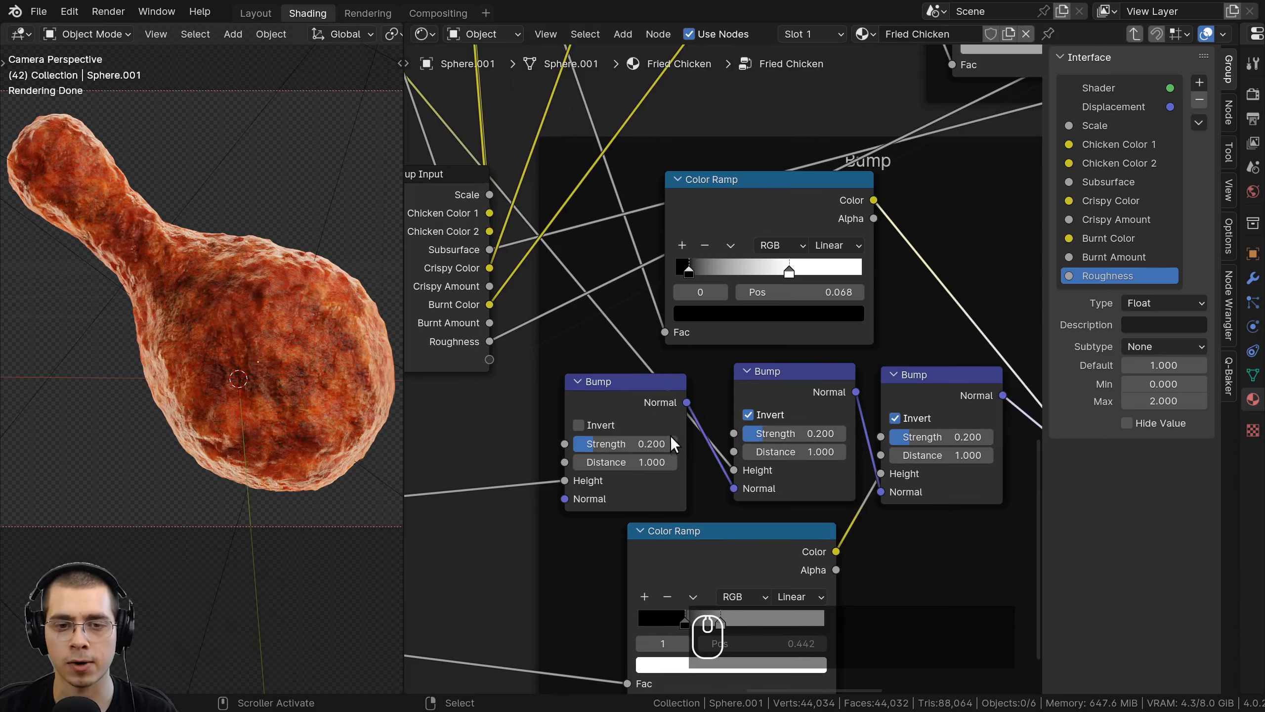
Expose the Strength of the first three Bump nodes as one shared group input named Bump Strength.
middle_click_drag(785, 425, 841, 425)
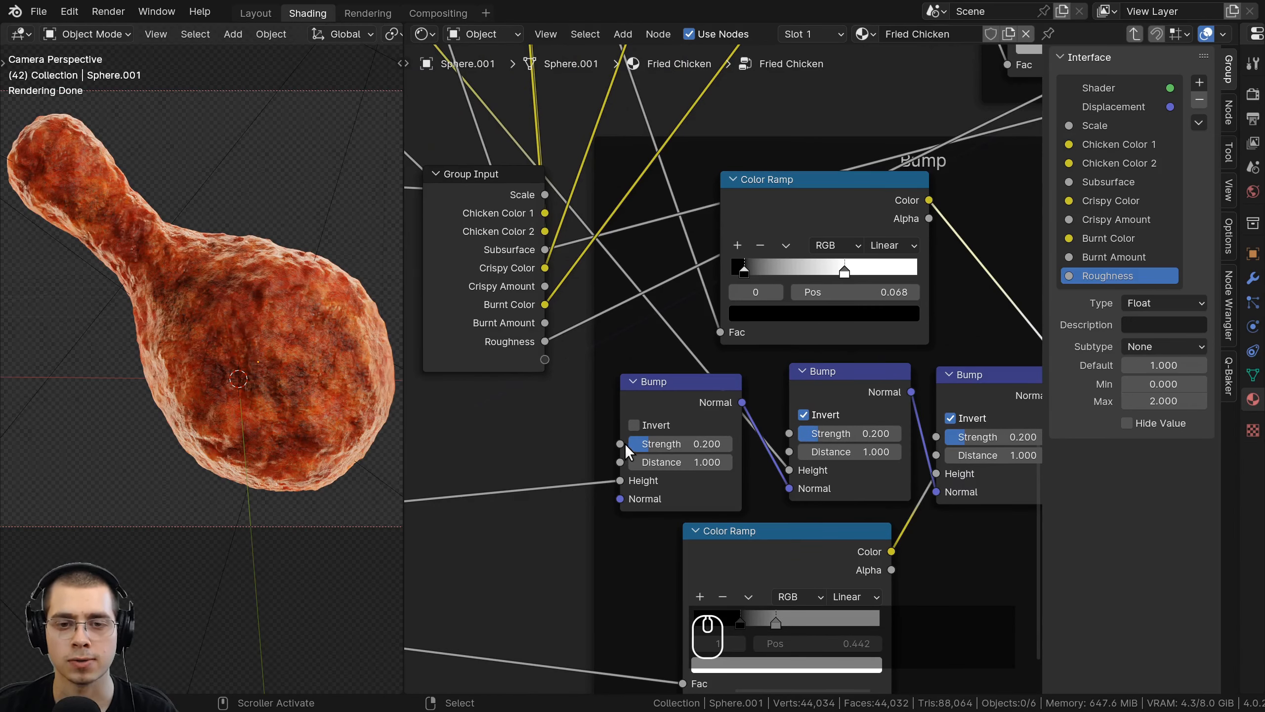
left_click_drag(620, 443, 545, 359)
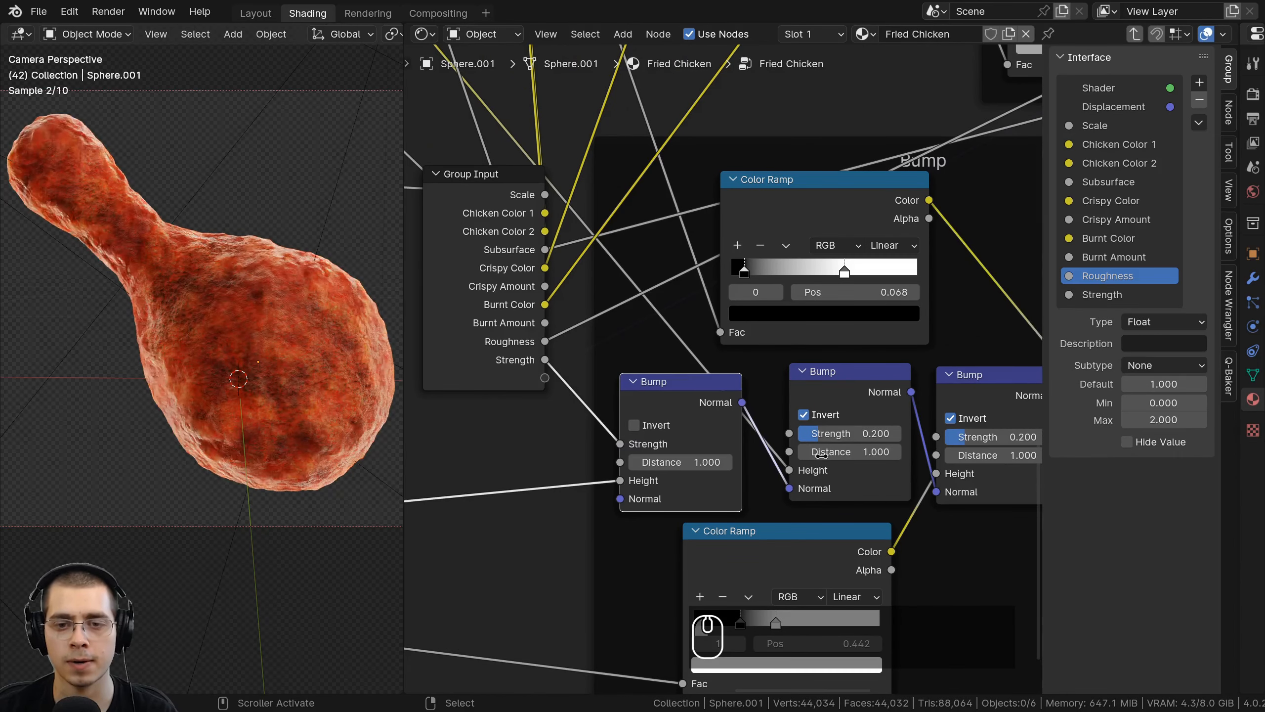
left_click_drag(788, 433, 546, 359)
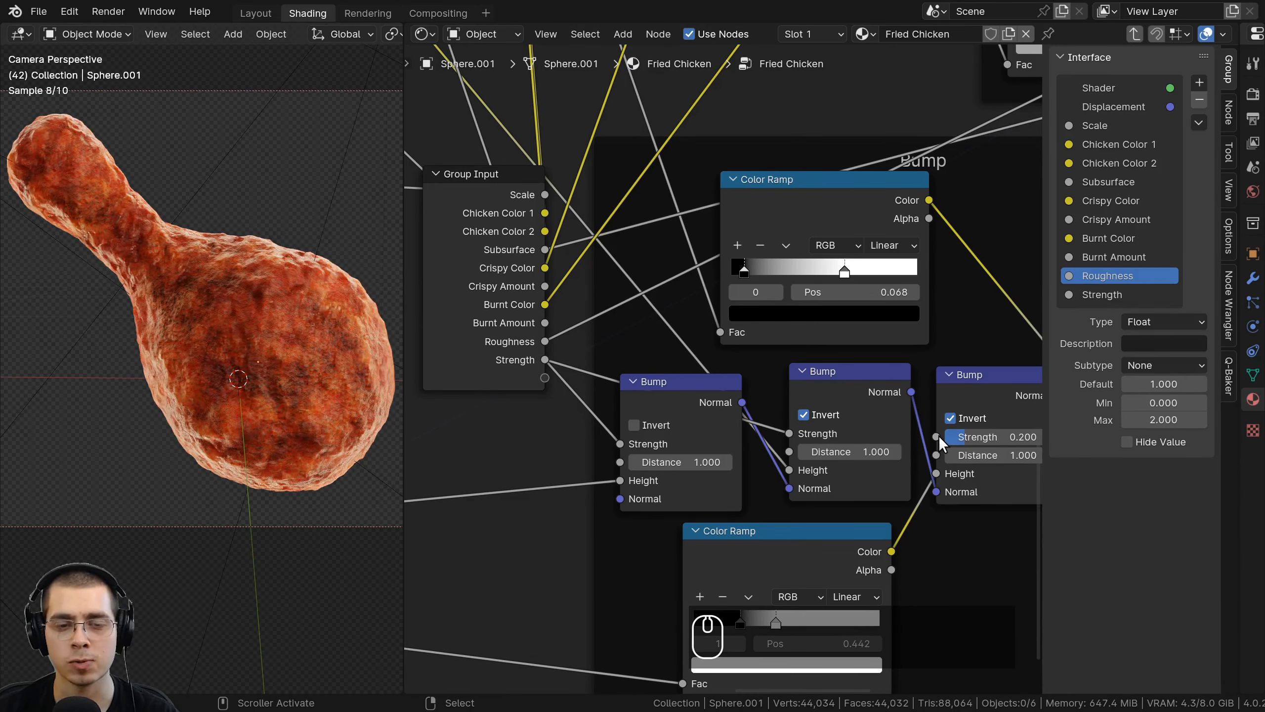
left_click_drag(936, 437, 840, 451)
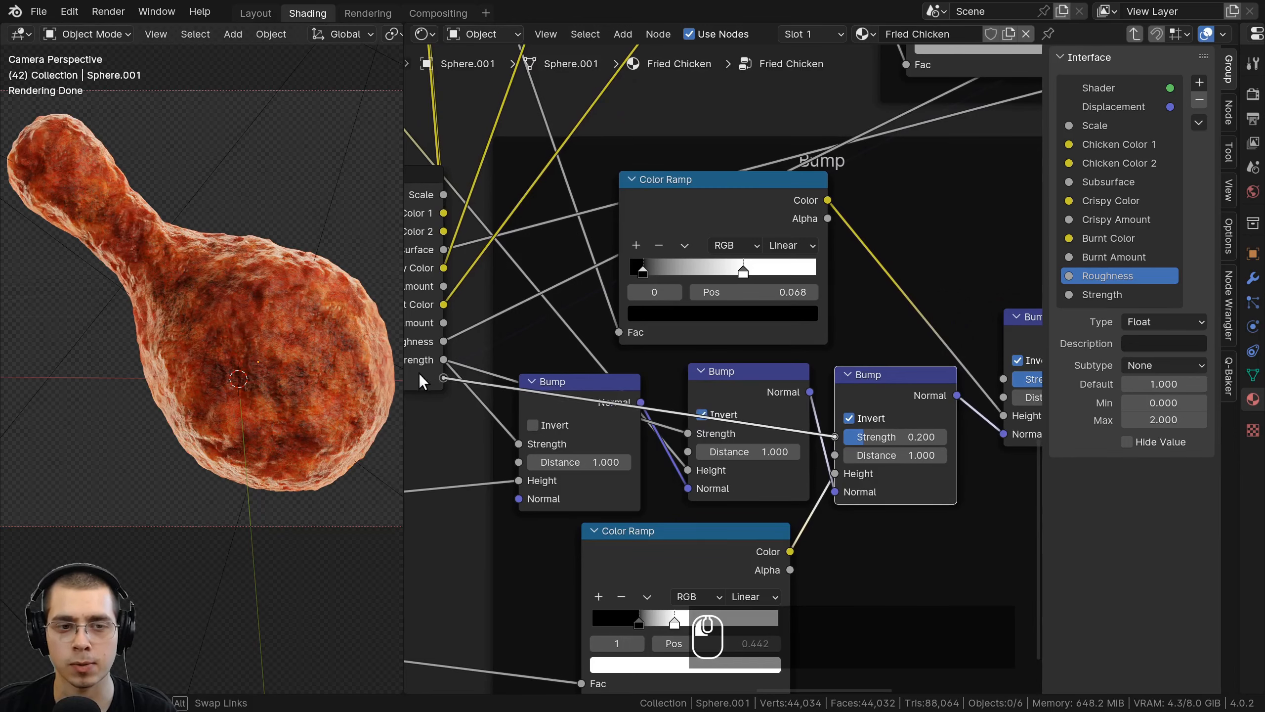
left_click_drag(419, 372, 419, 371)
middle_click_drag(463, 368, 576, 365)
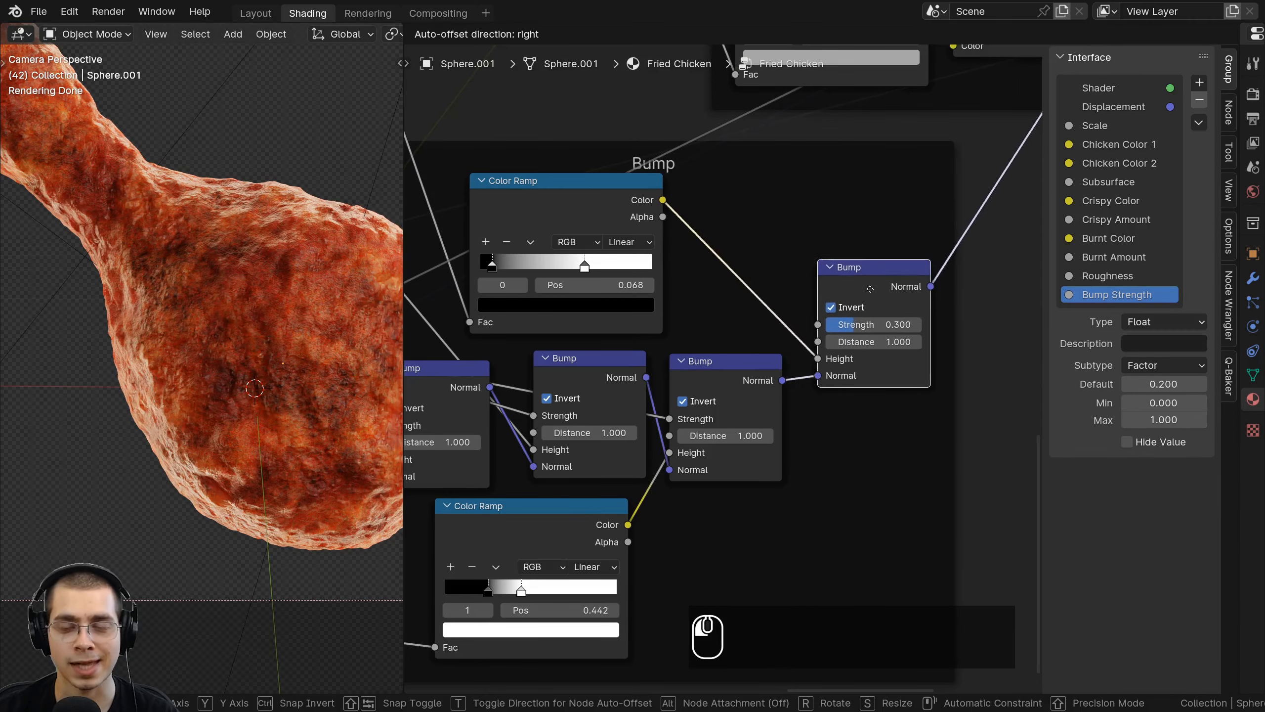
Try a Strength of 1.000 on the last Bump node in the Bump frame.
scroll(877, 350, "up", 1)
middle_click_drag(783, 358, 836, 358)
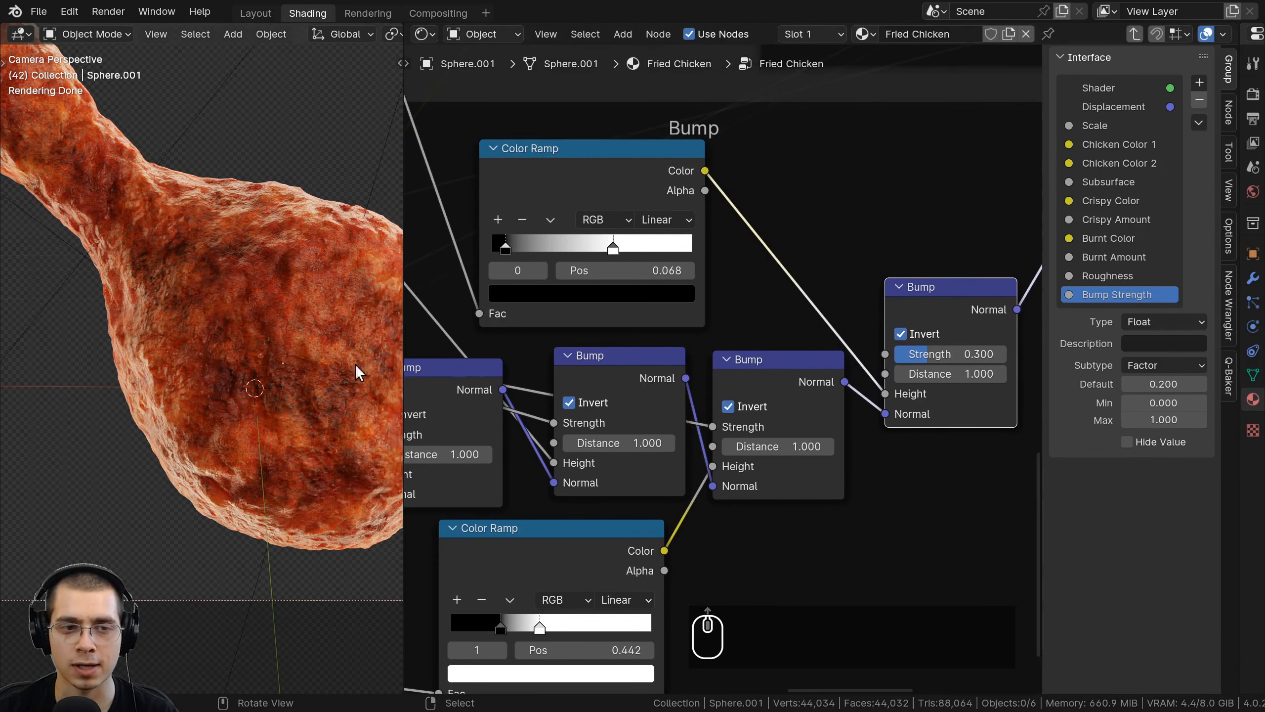
left_click_drag(930, 366, 996, 366)
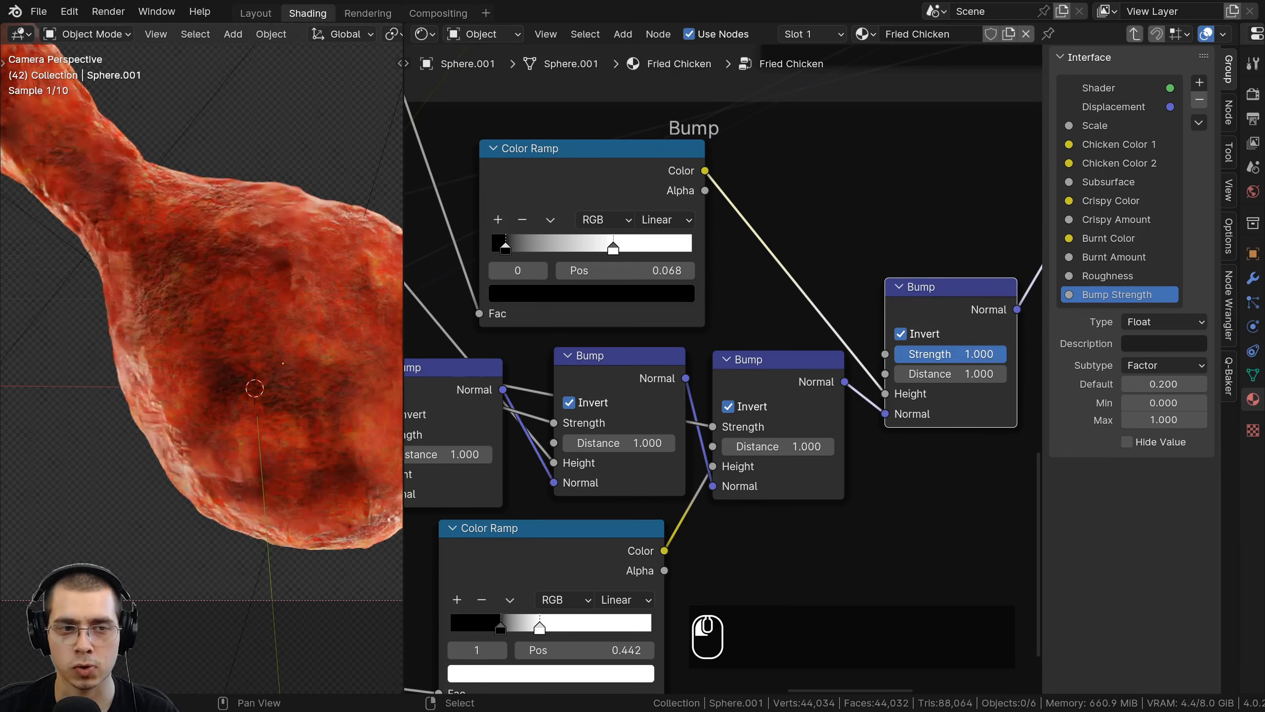
right_click(1005, 353)
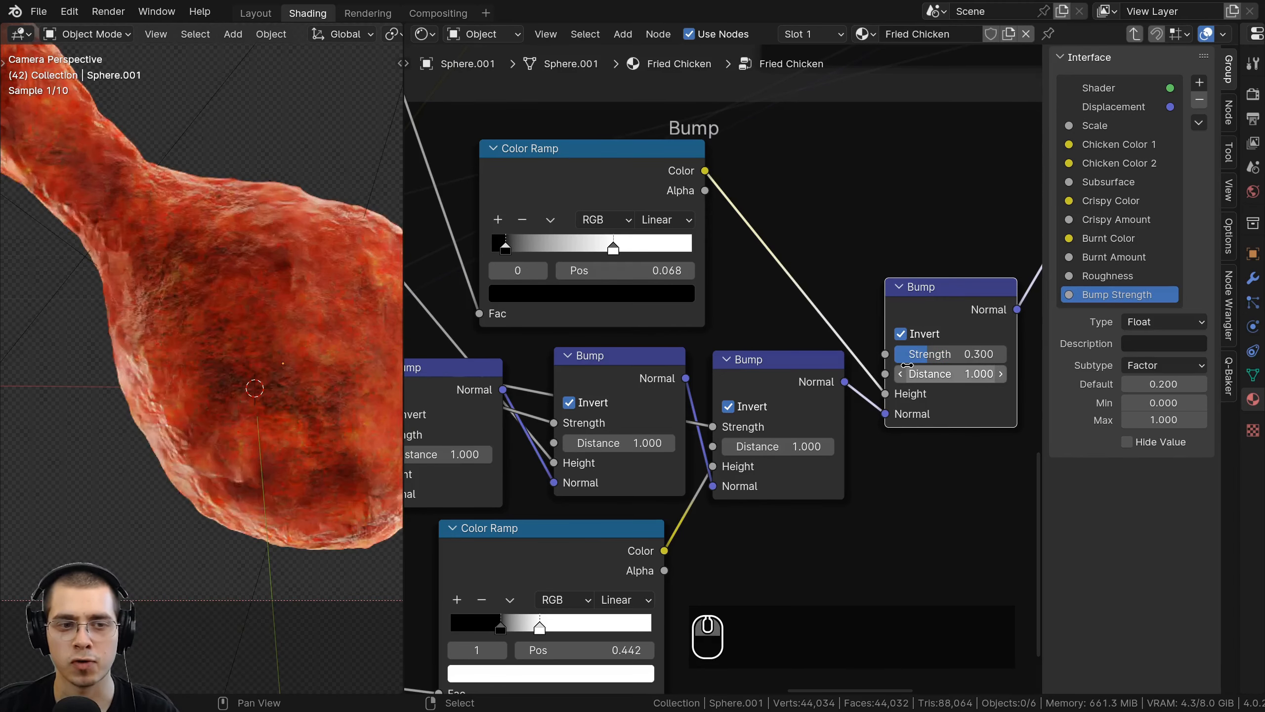
left_click_drag(919, 358, 1007, 357)
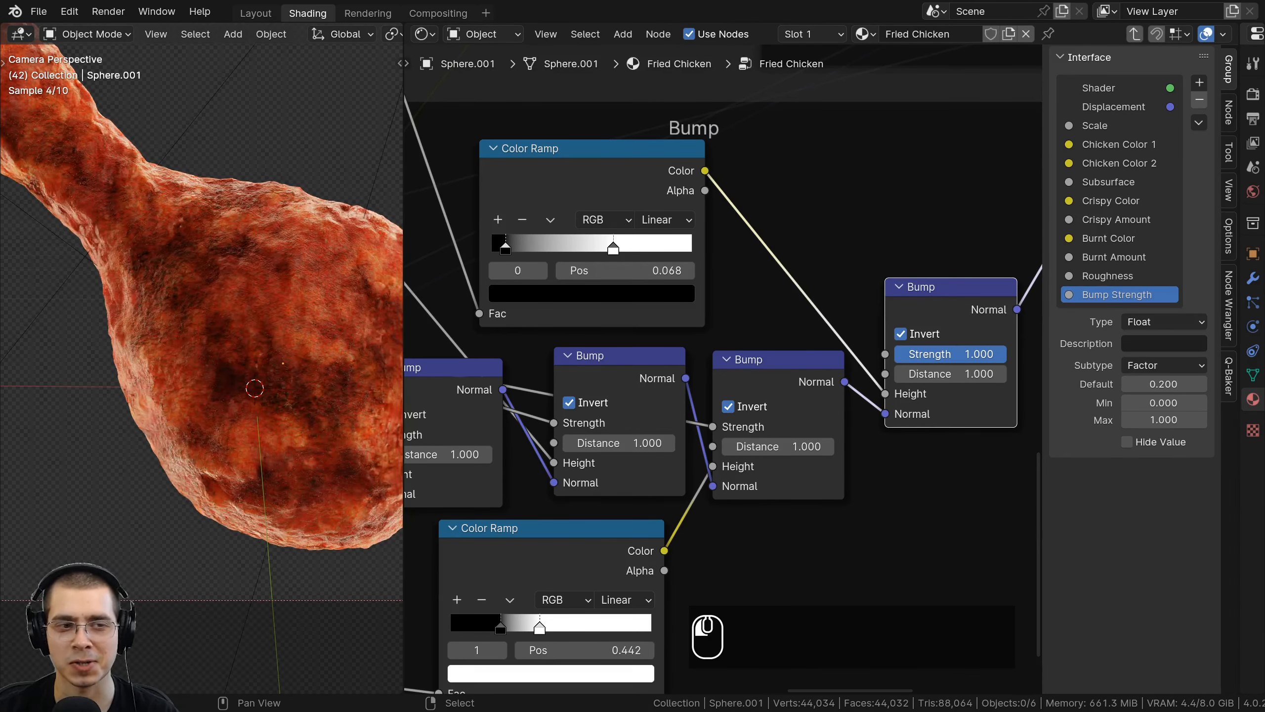
right_click(1006, 358)
Expose the Strength of the last Bump node as a group input named Burnt Bump Strength.
scroll(977, 353, "down", 2)
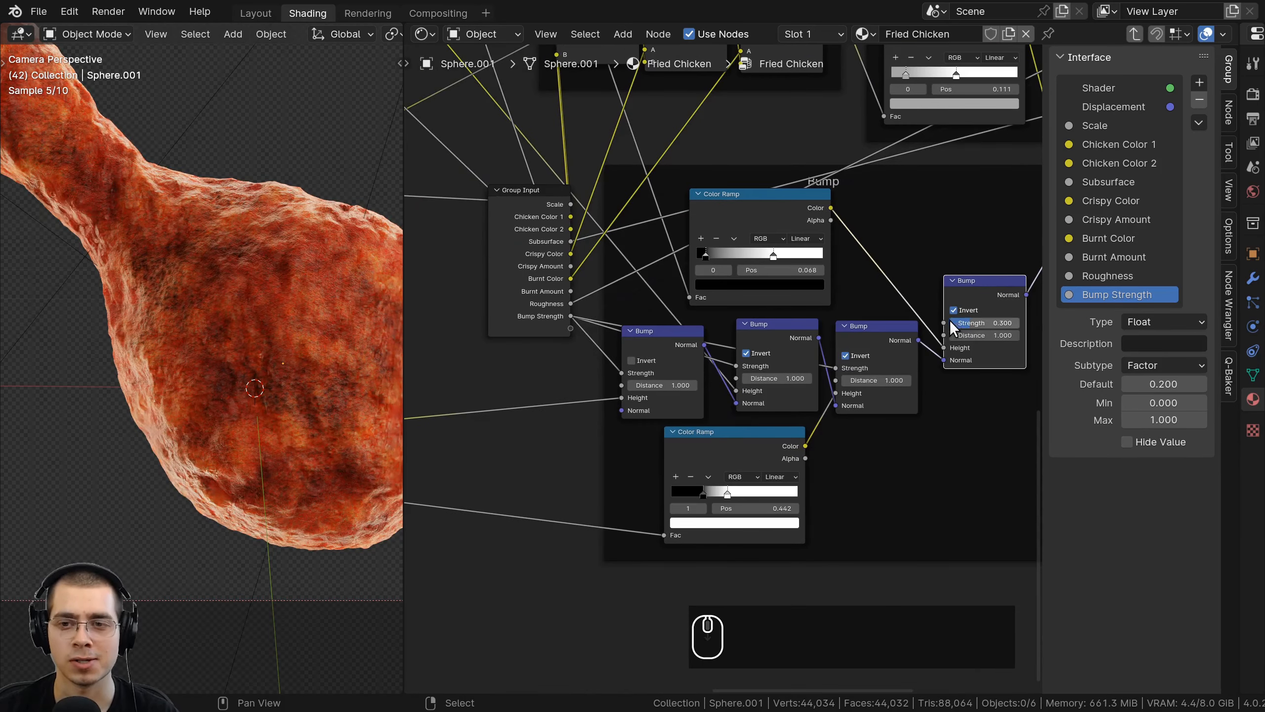
left_click_drag(944, 323, 571, 328)
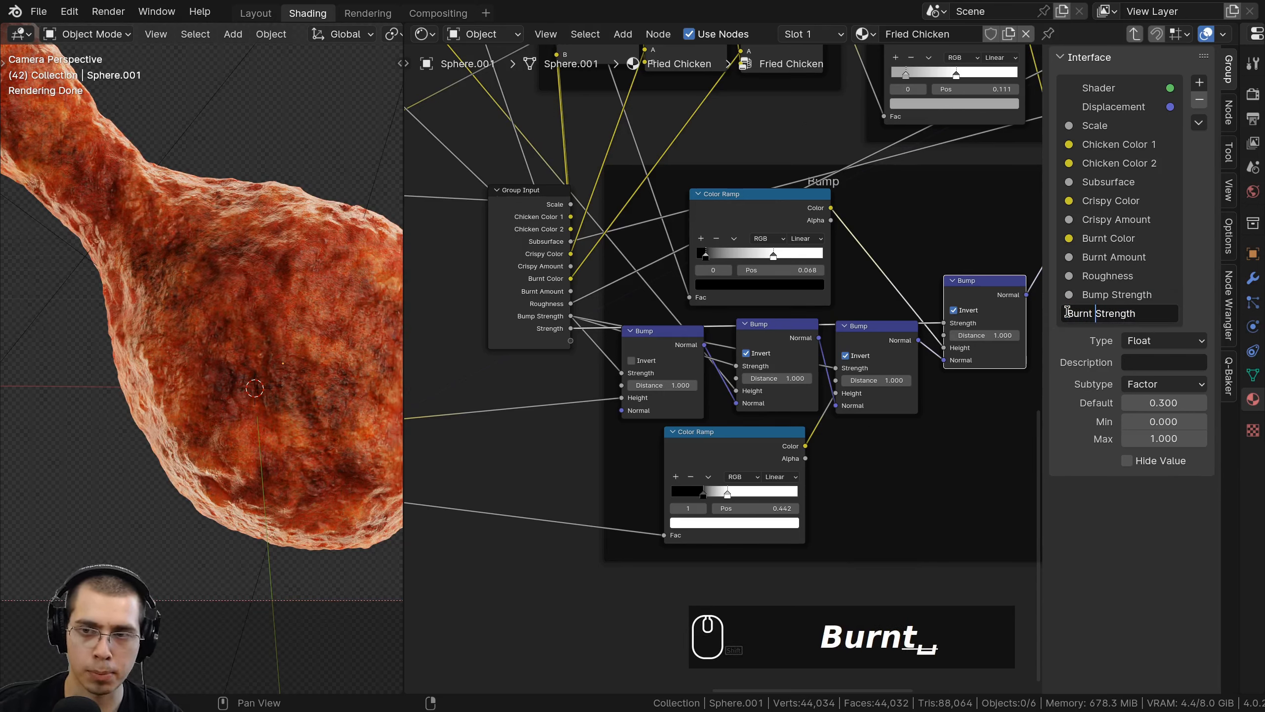
key("Return")
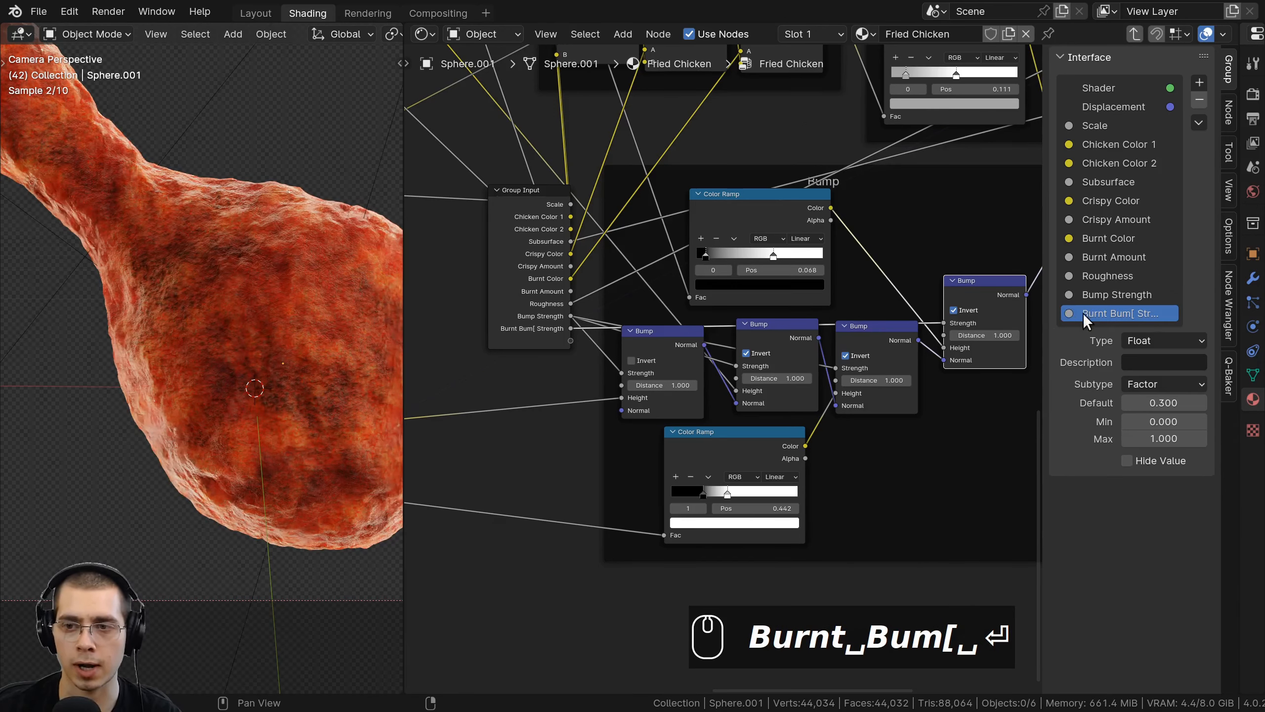
Try changing the Scale of the Displacement node in the Displacement frame.
scroll(521, 241, "down", 4)
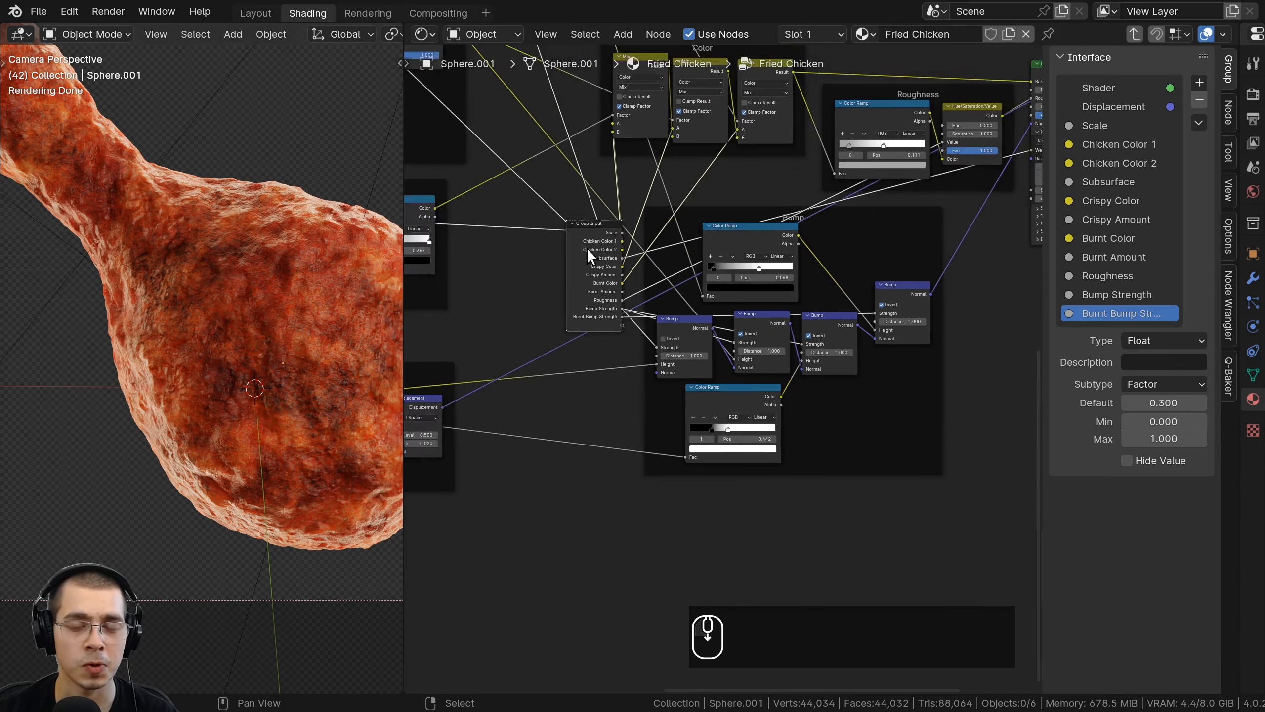
middle_click_drag(518, 279, 595, 261)
scroll(702, 237, "up", 5)
scroll(701, 241, "down", 5)
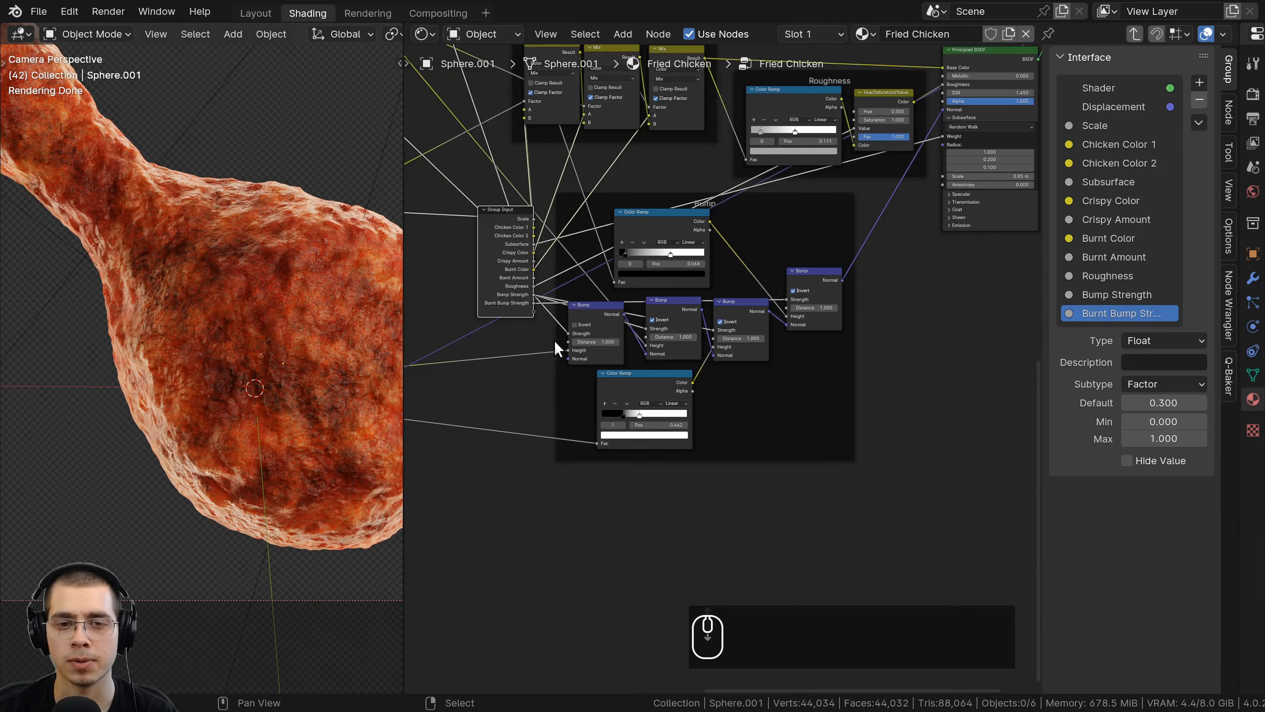
middle_click_drag(504, 321, 877, 296)
scroll(653, 353, "up", 4)
middle_click_drag(652, 353, 595, 400)
left_click(618, 370)
scroll(578, 449, "up", 2)
mouse_move(574, 473)
left_mouse_down()
mouse_move(613, 473)
mouse_move(574, 473)
left_mouse_up()
right_click(575, 473)
Expose the Scale of the Displacement node as a group input named Displacement Strength.
middle_click_drag(574, 474, 566, 501)
left_click_drag(528, 495, 906, 305)
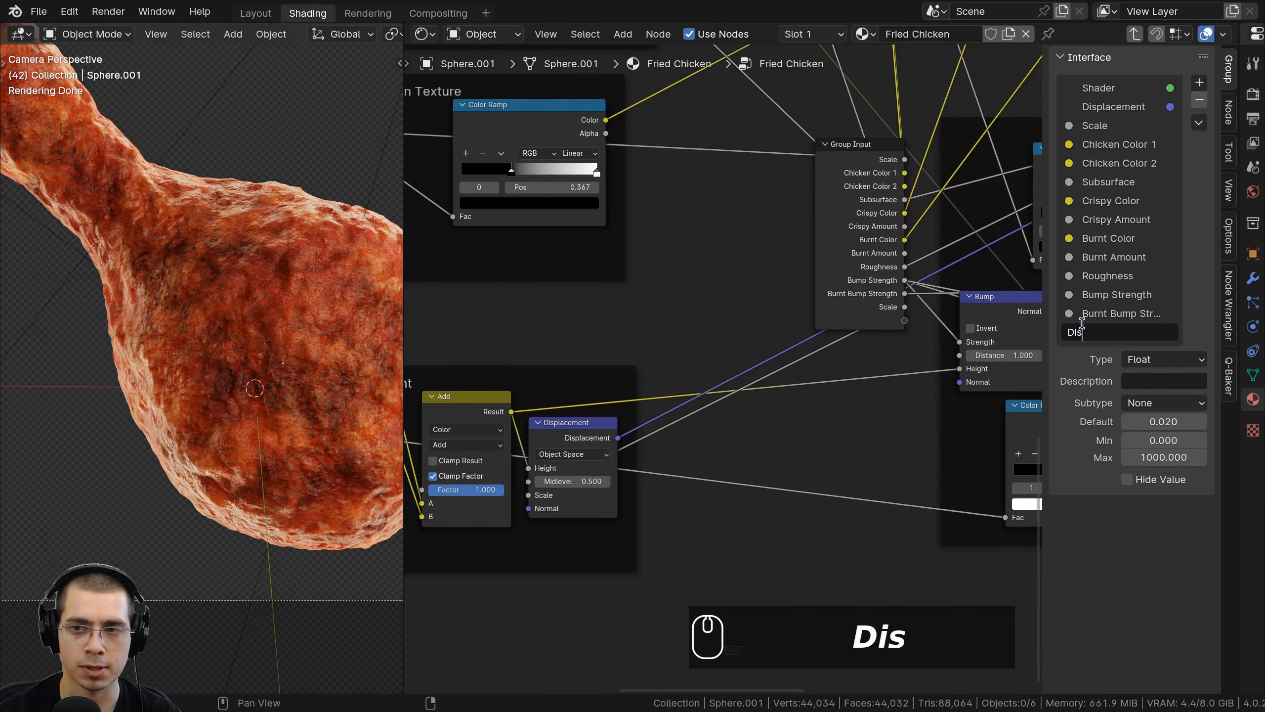
left_click(1082, 323)
type("Displacement Strength")
key("Return")
Move the Group Input node to the start of the node tree, just below the Mapping frame.
scroll(813, 234, "down", 8)
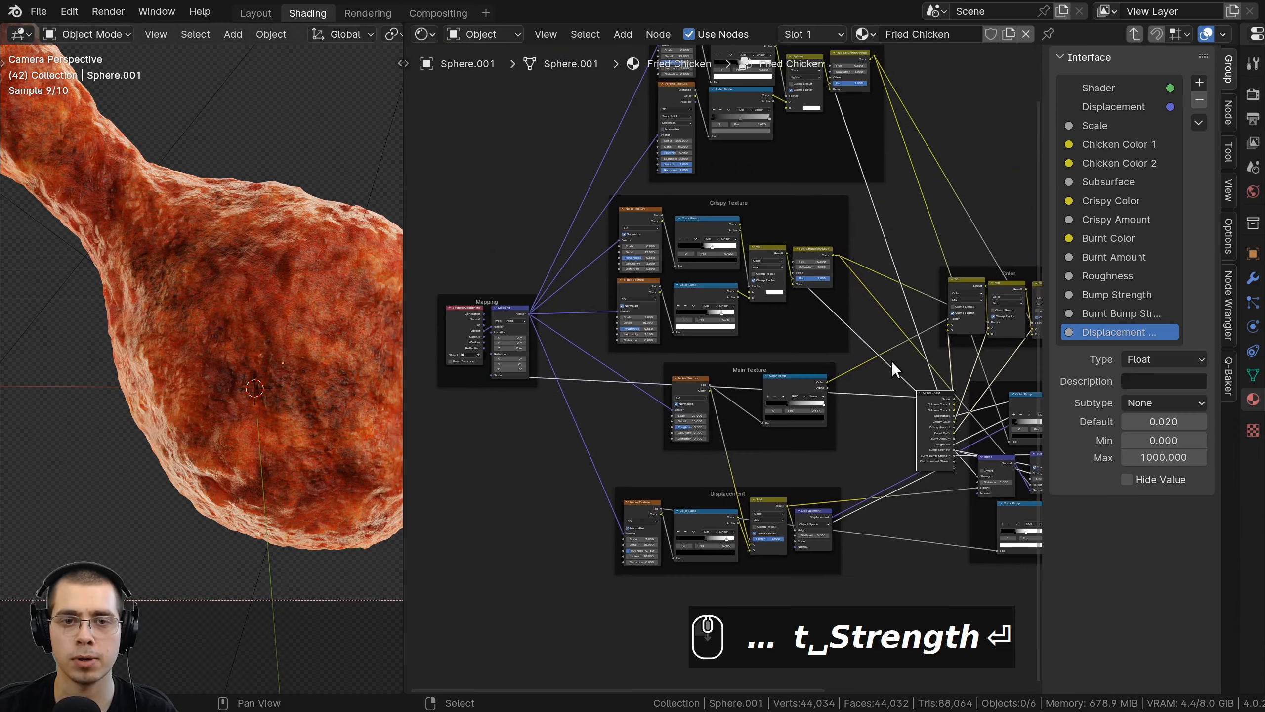
middle_click_drag(892, 360, 900, 342)
key("g")
left_click(439, 347)
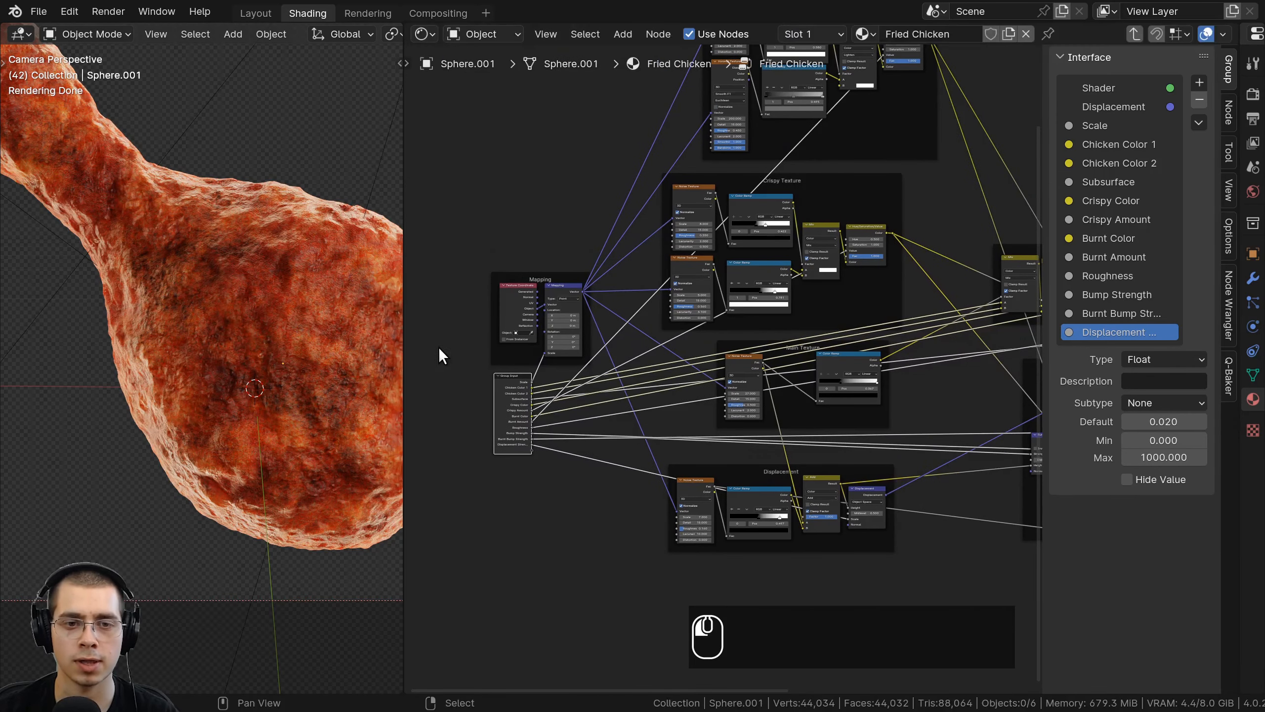
Hide the node editor's sidebar, exit the Fried Chicken node group and deselect all nodes.
scroll(707, 290, "down", 1)
key("n")
scroll(953, 197, "up", 2)
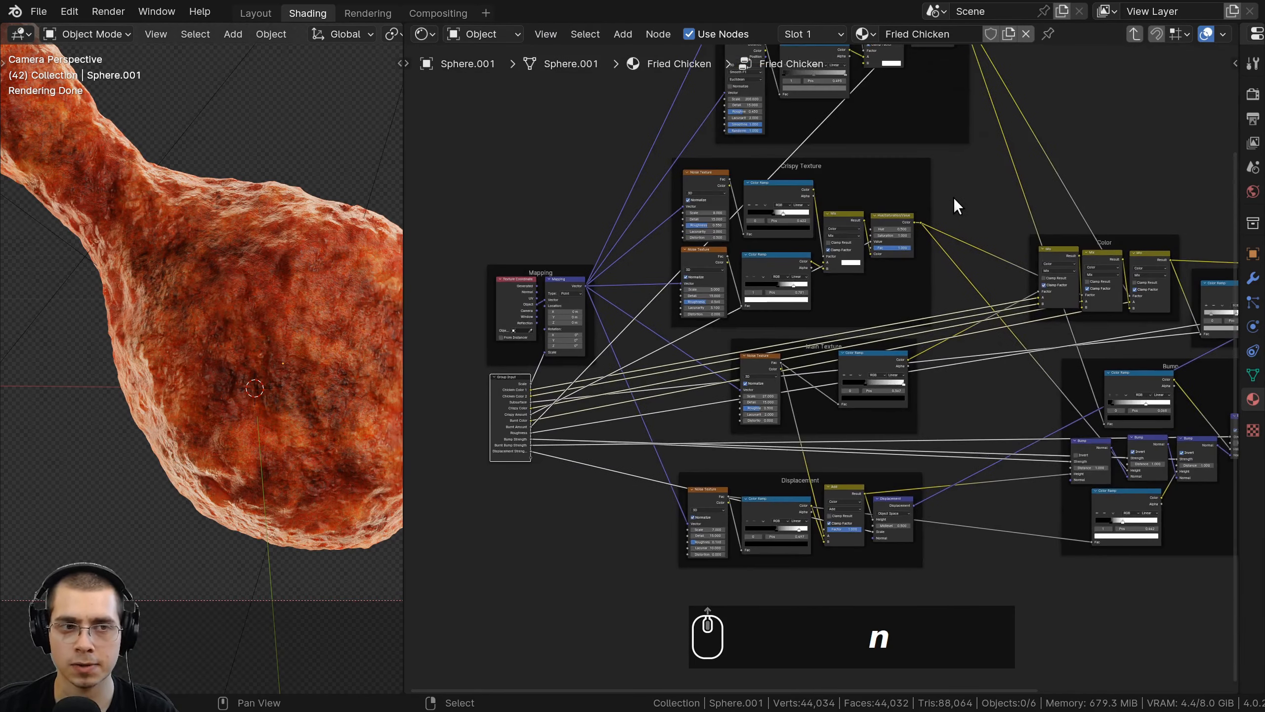
key("Tab")
scroll(937, 199, "up", 3)
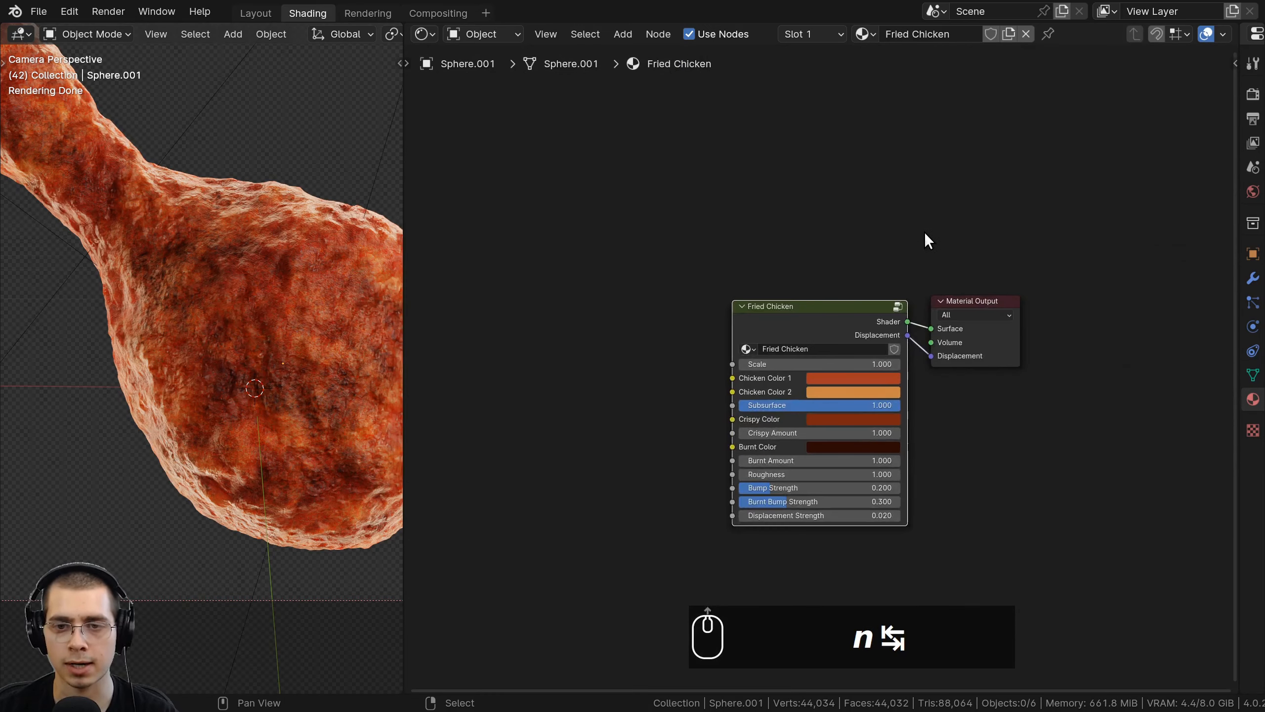
key("a")
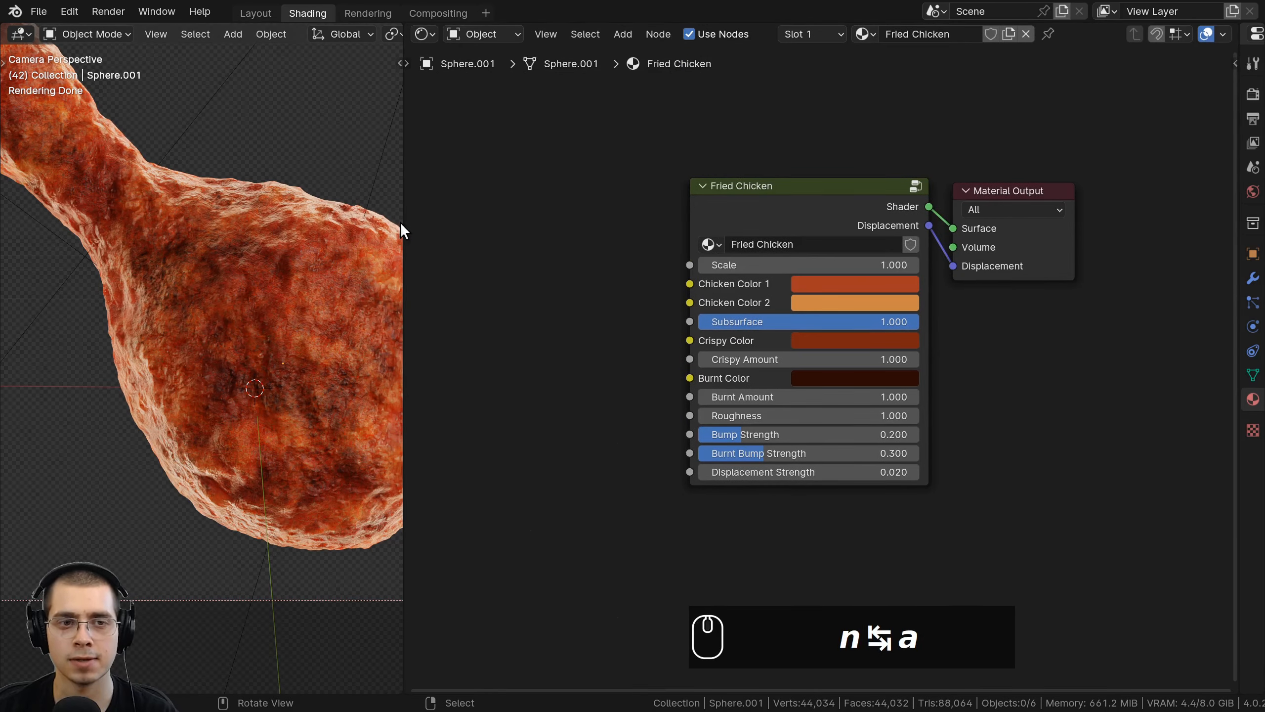
Widen the 3D viewport and frame the whole drumstick in the camera view.
left_click_drag(400, 222, 516, 225)
scroll(370, 247, "down", 6)
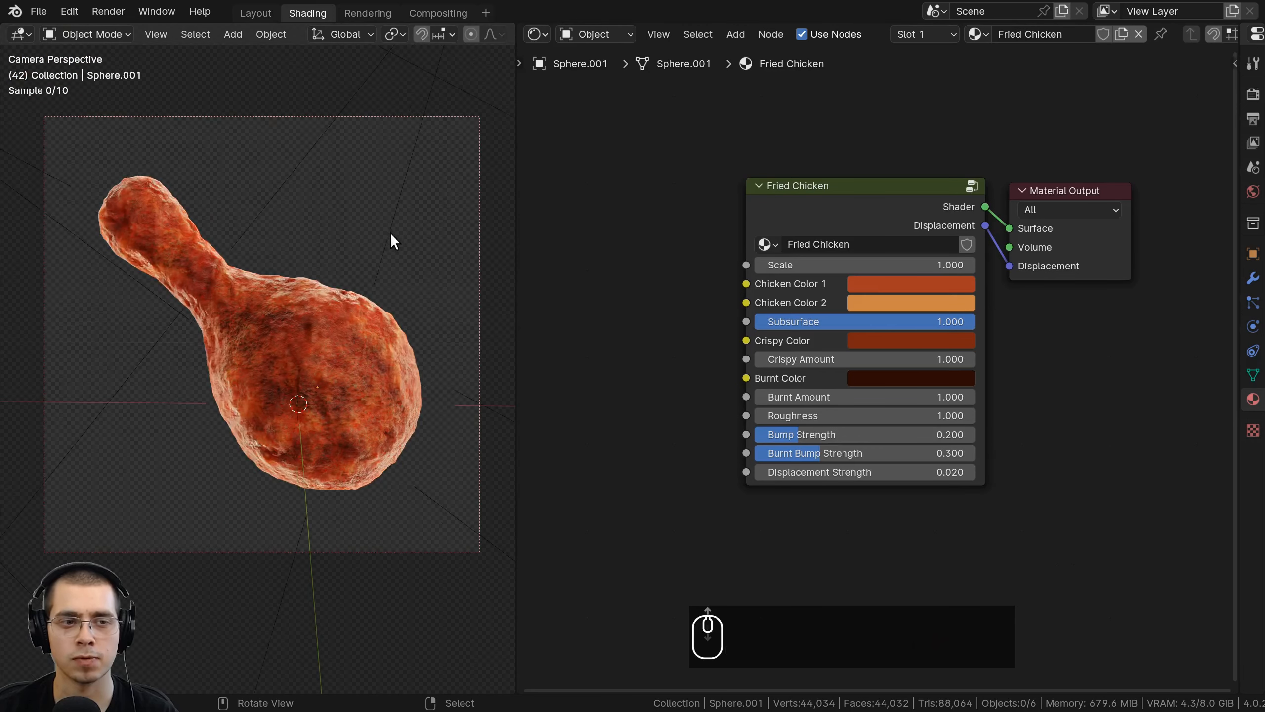
scroll(851, 314, "up", 2)
Try different values for Scale and Chicken Color 1 on the Fried Chicken group node.
left_click_drag(840, 243, 811, 244)
right_click(841, 244)
left_click(850, 274)
left_click_drag(924, 358, 807, 314)
right_click(847, 333)
Try a different Crispy Color and Crispy Amount on the Fried Chicken group node.
left_click(902, 334)
left_click_drag(946, 119, 877, 186)
right_click(877, 186)
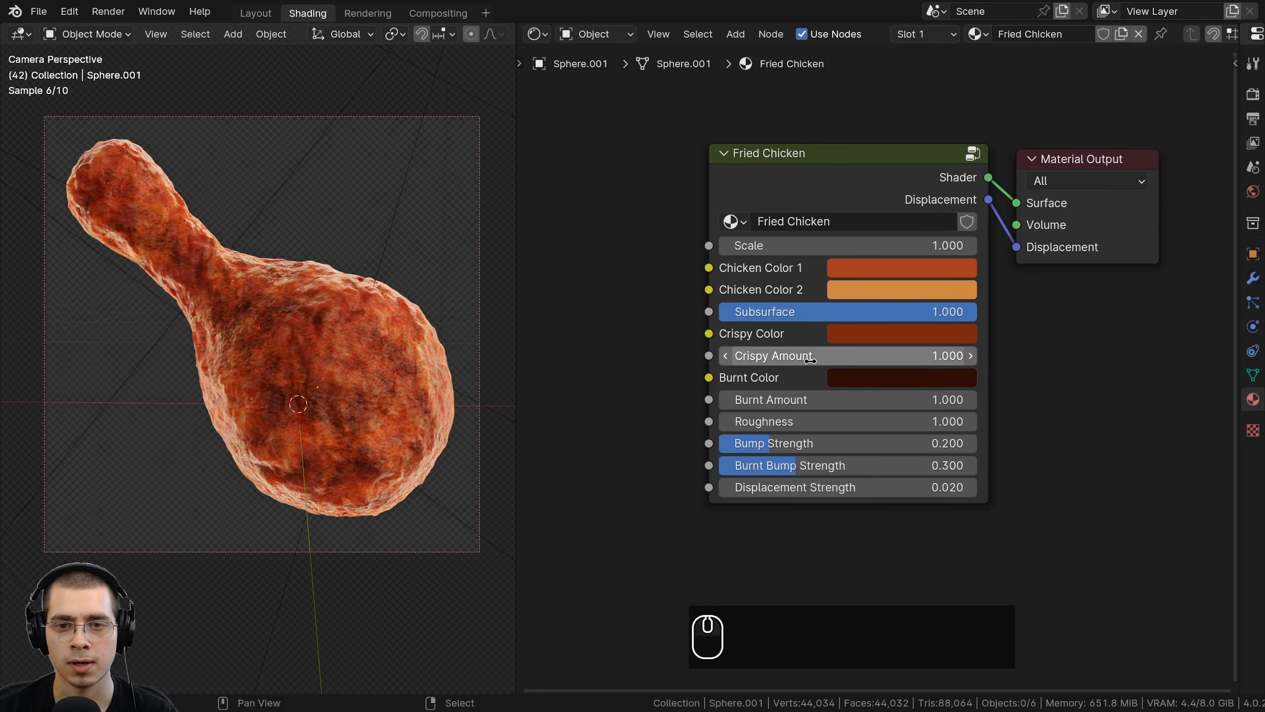
left_click_drag(859, 356, 909, 356)
right_click(860, 356)
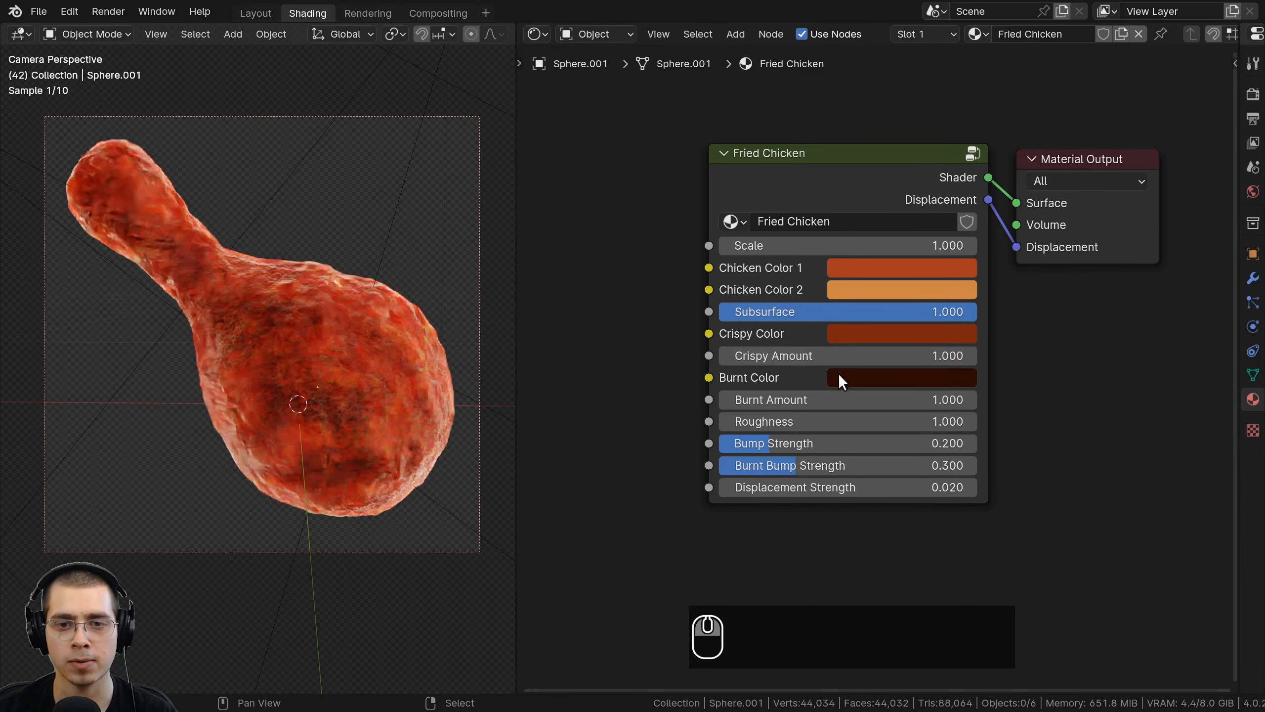
Try a dark purplish Burnt Color (hex 2C1F2A) on the Fried Chicken group node.
left_click(862, 379)
left_click_drag(931, 235, 925, 156)
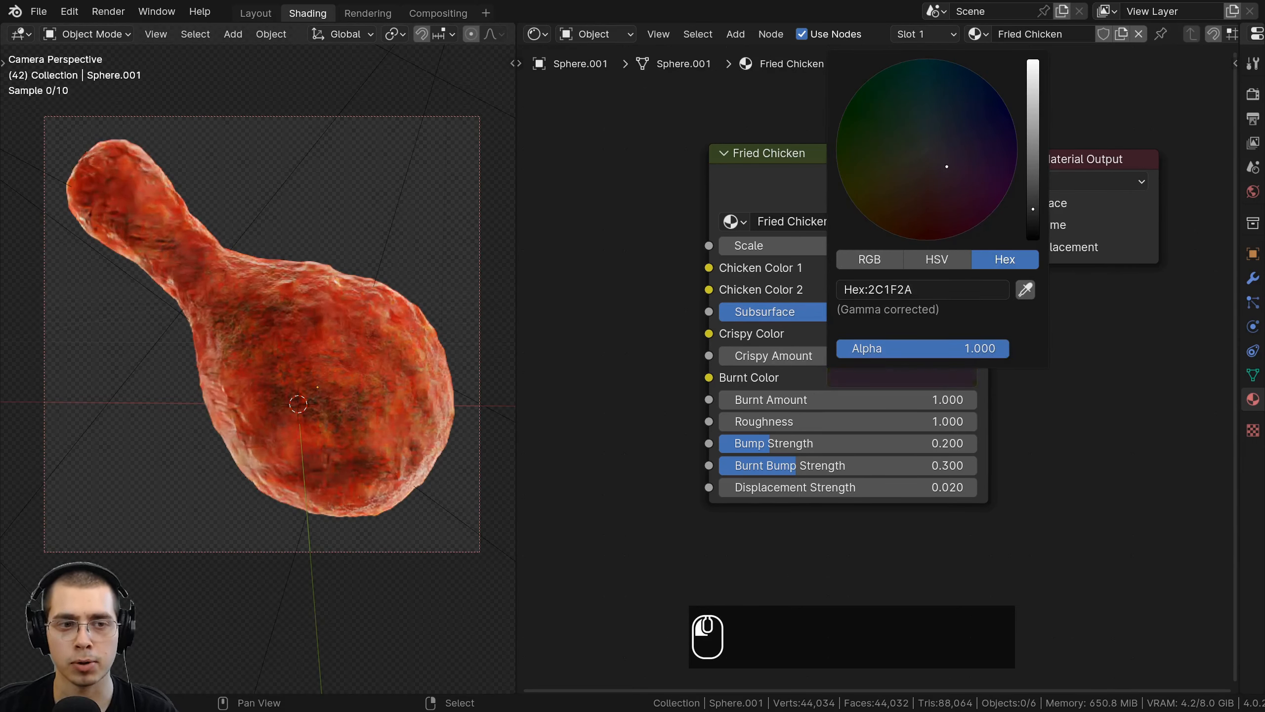
right_click(946, 167)
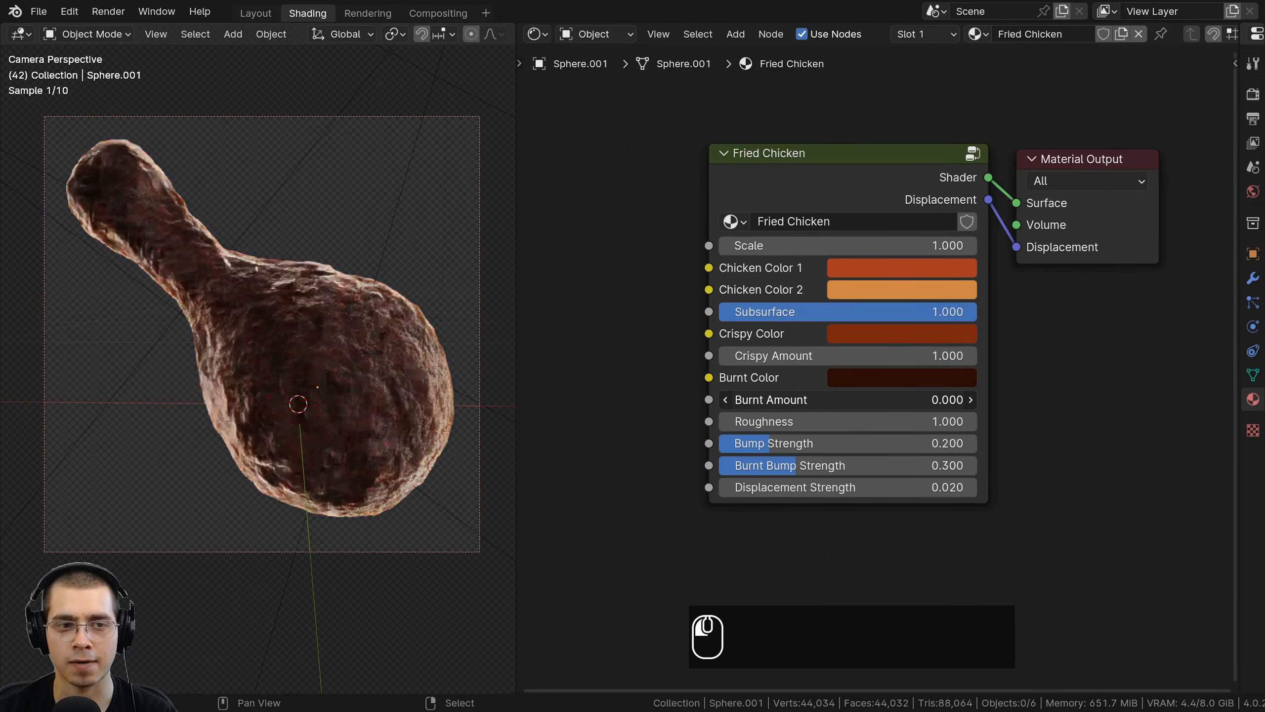
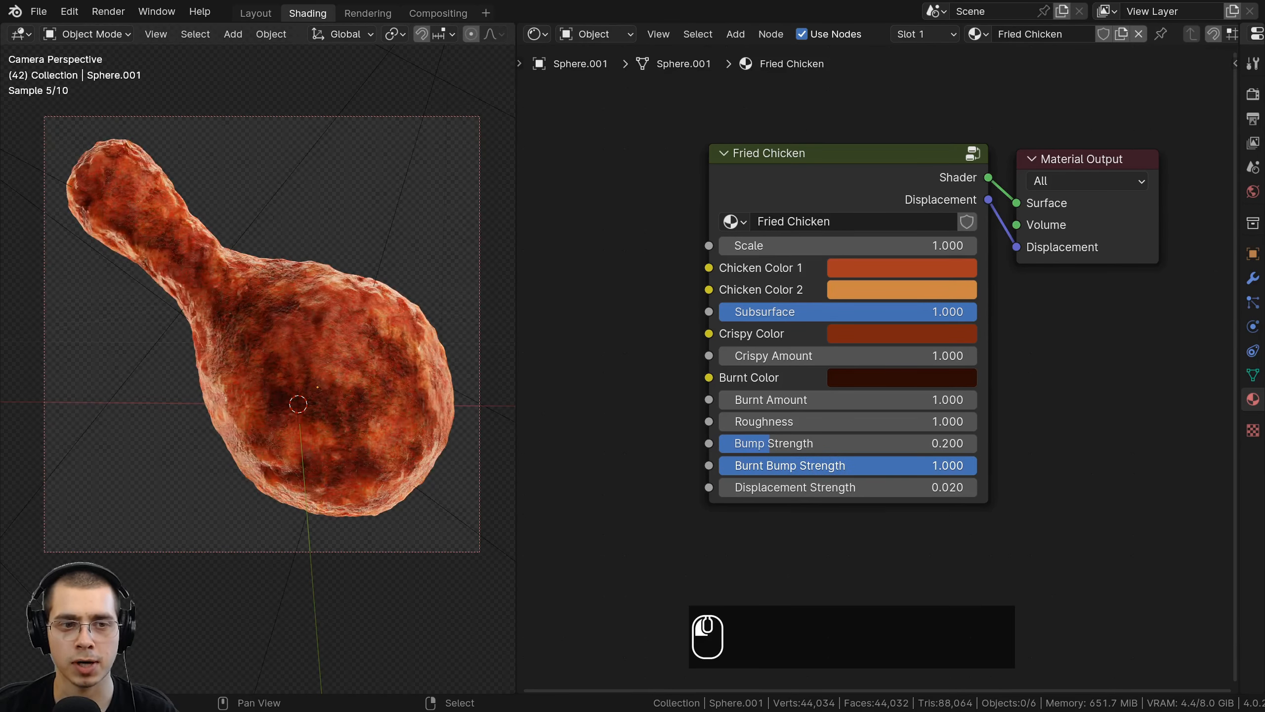
Try a Burnt Bump Strength of 1.000 and a Displacement Strength of 0.000 on the Fried Chicken group node.
left_click_drag(928, 465, 976, 466)
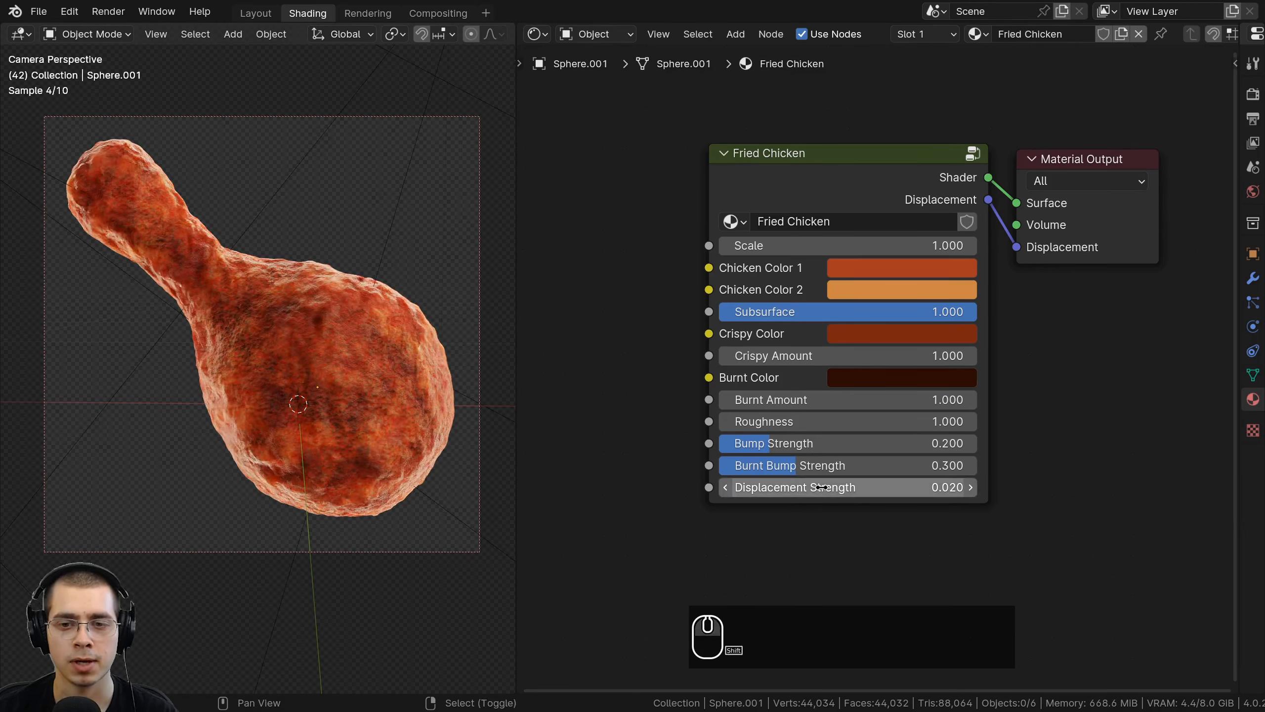
left_click_drag(898, 487, 912, 487, "shift")
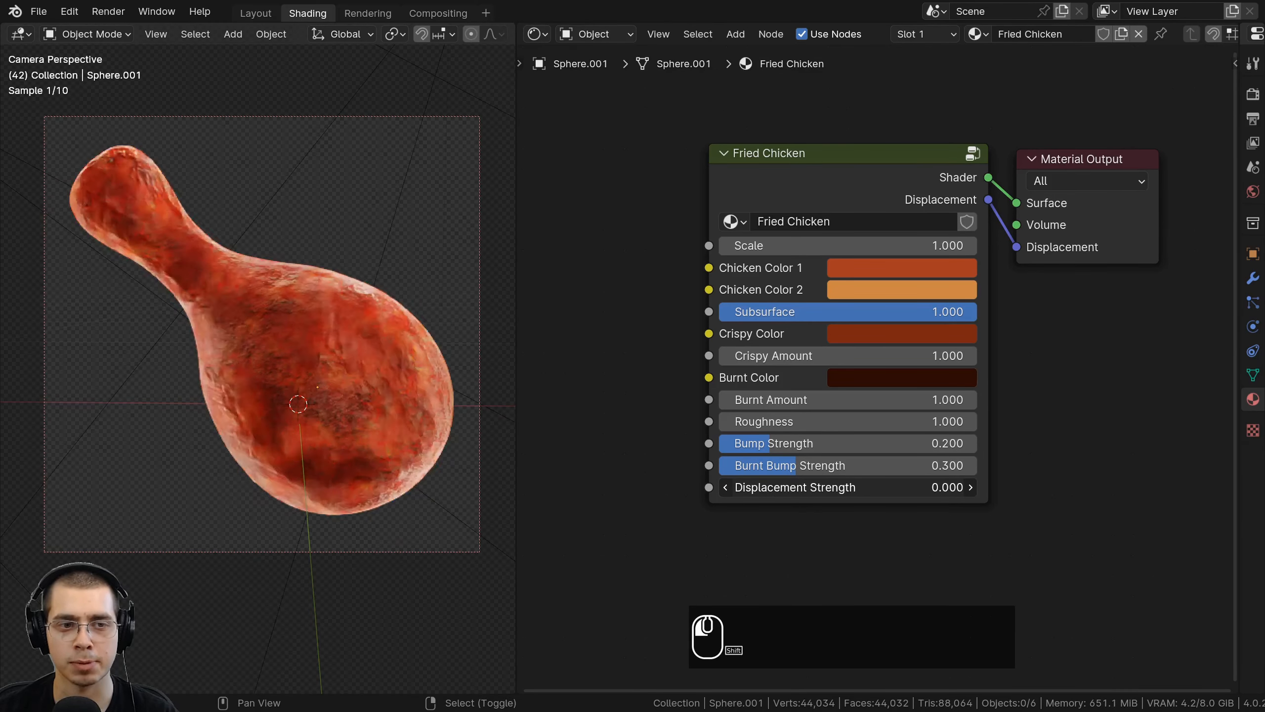
left_click_drag(847, 487, 852, 487, "shift")
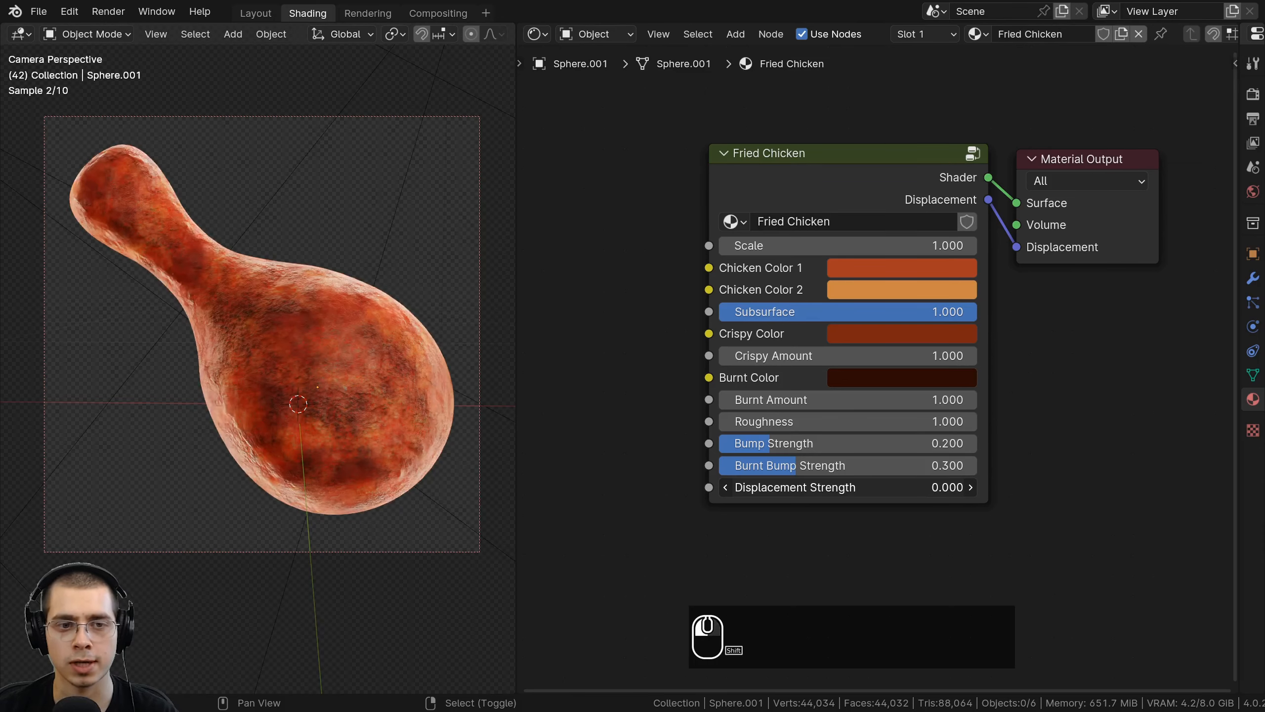
scroll(797, 194, "up", 1)
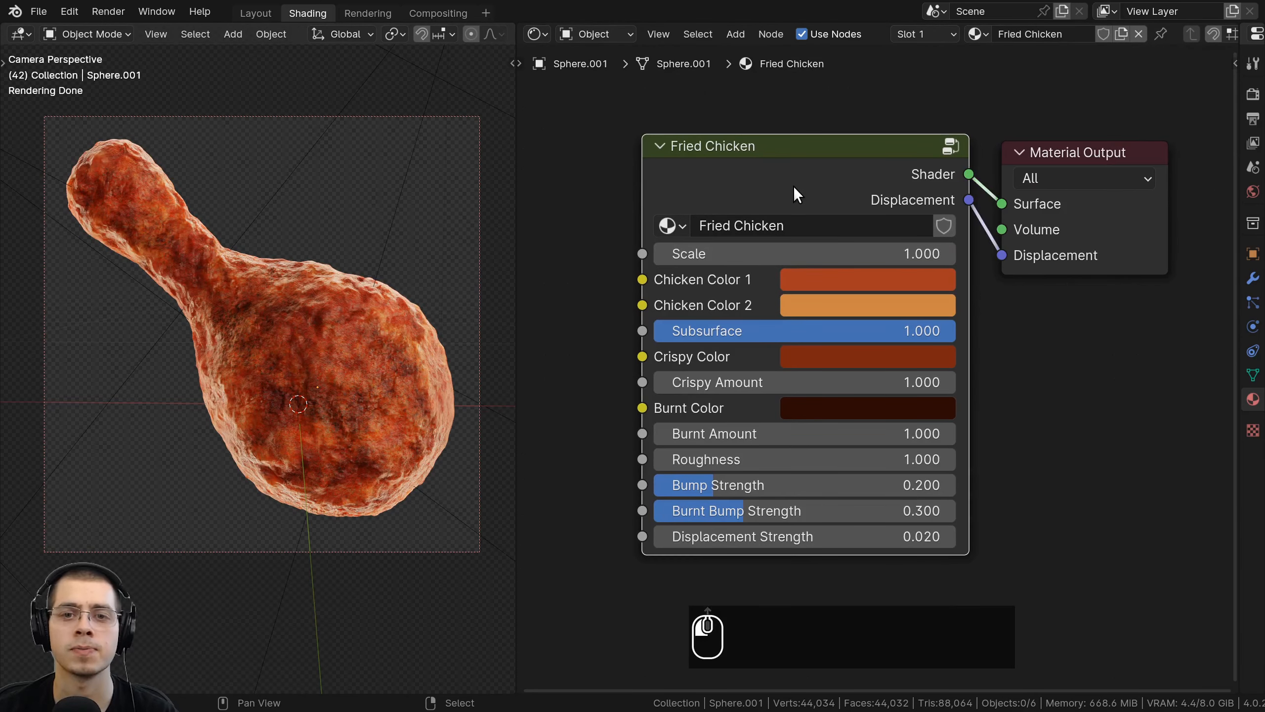
middle_click_drag(645, 188, 635, 201)
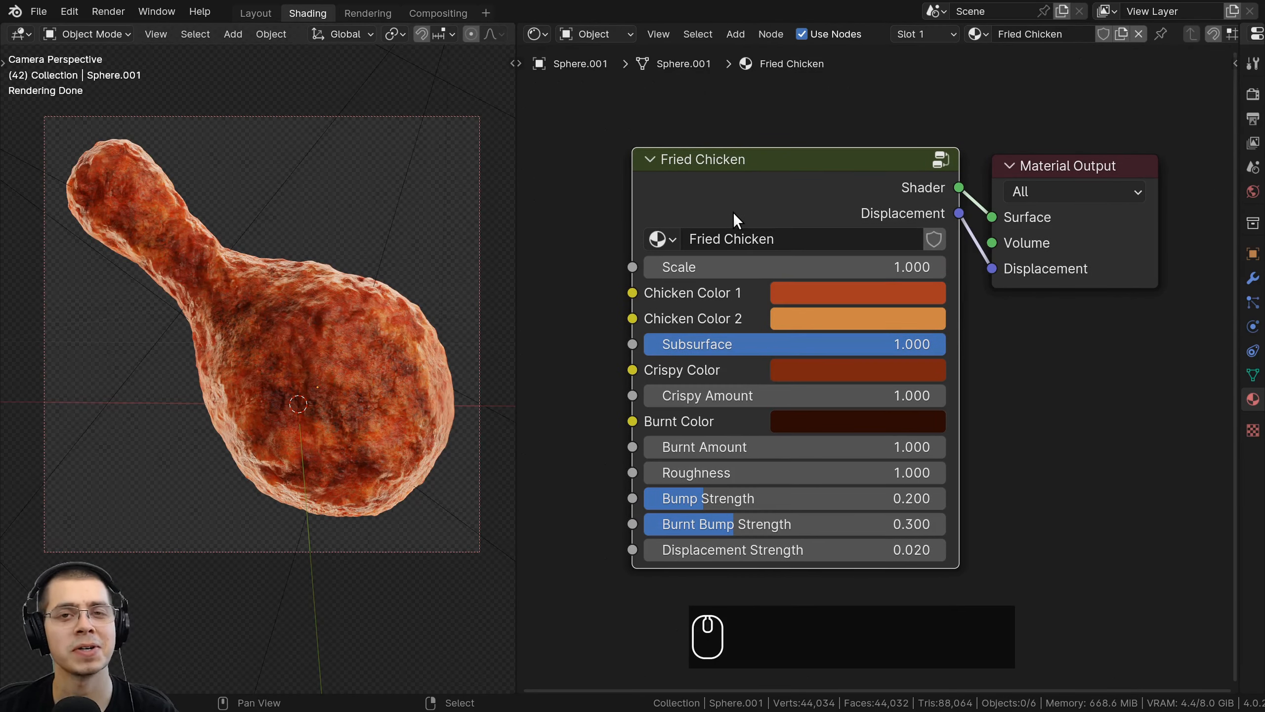
middle_click_drag(789, 193, 773, 197)
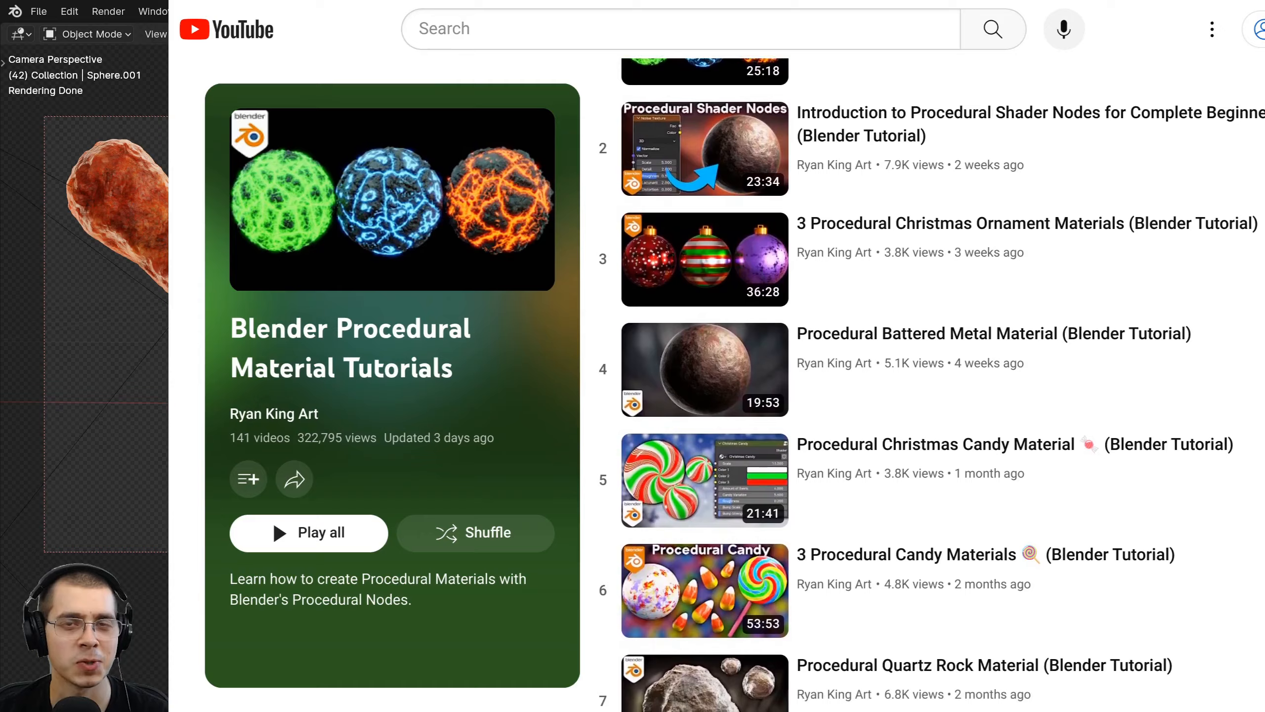
scroll(937, 384, "down", 4)
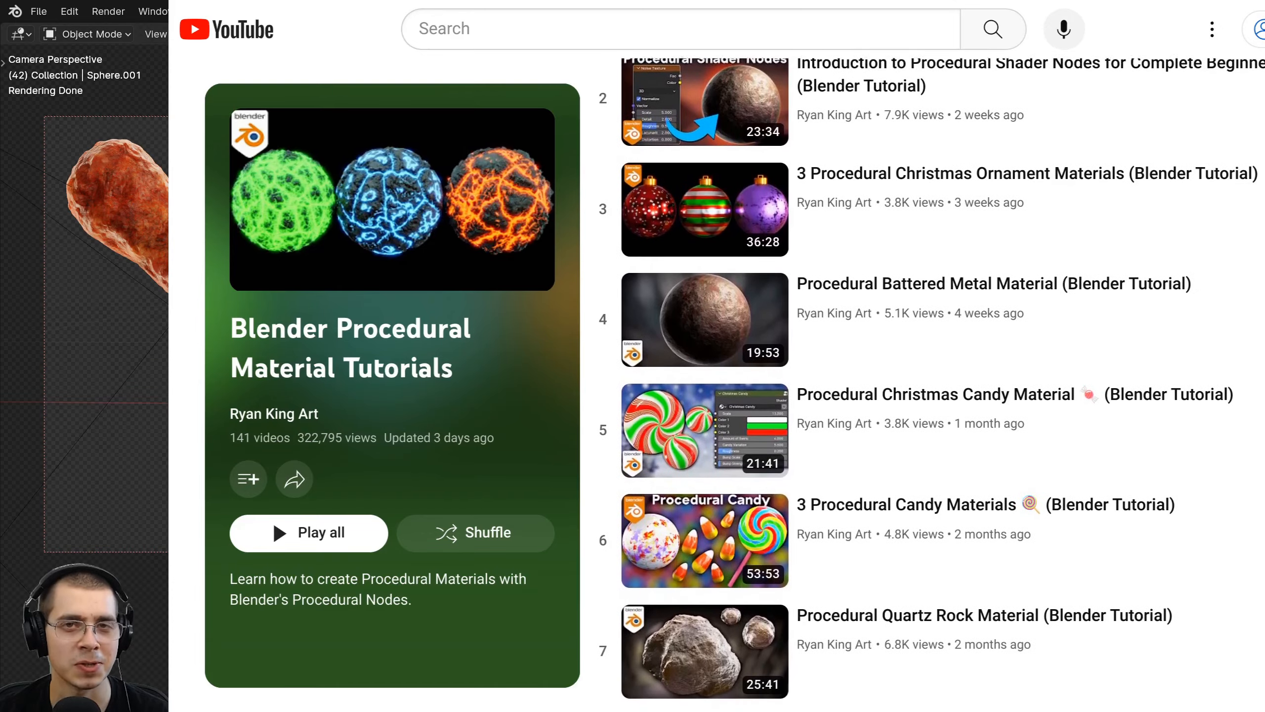
scroll(937, 384, "down", 2)
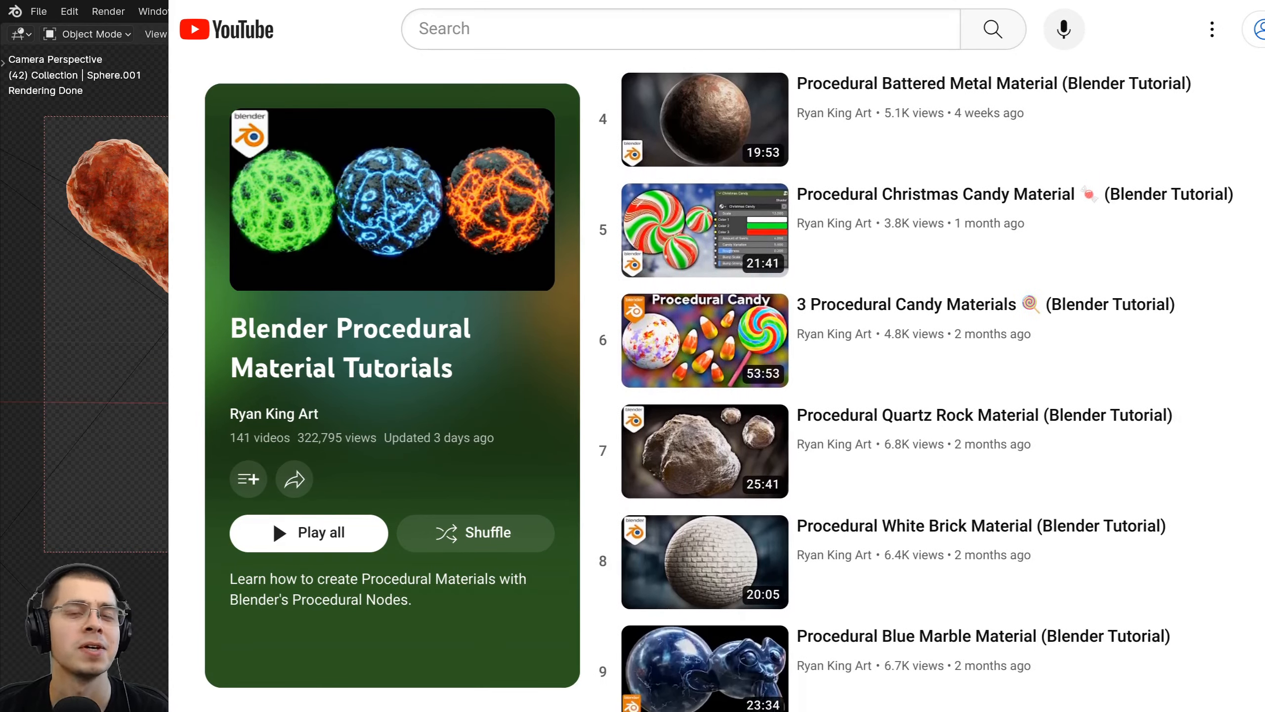